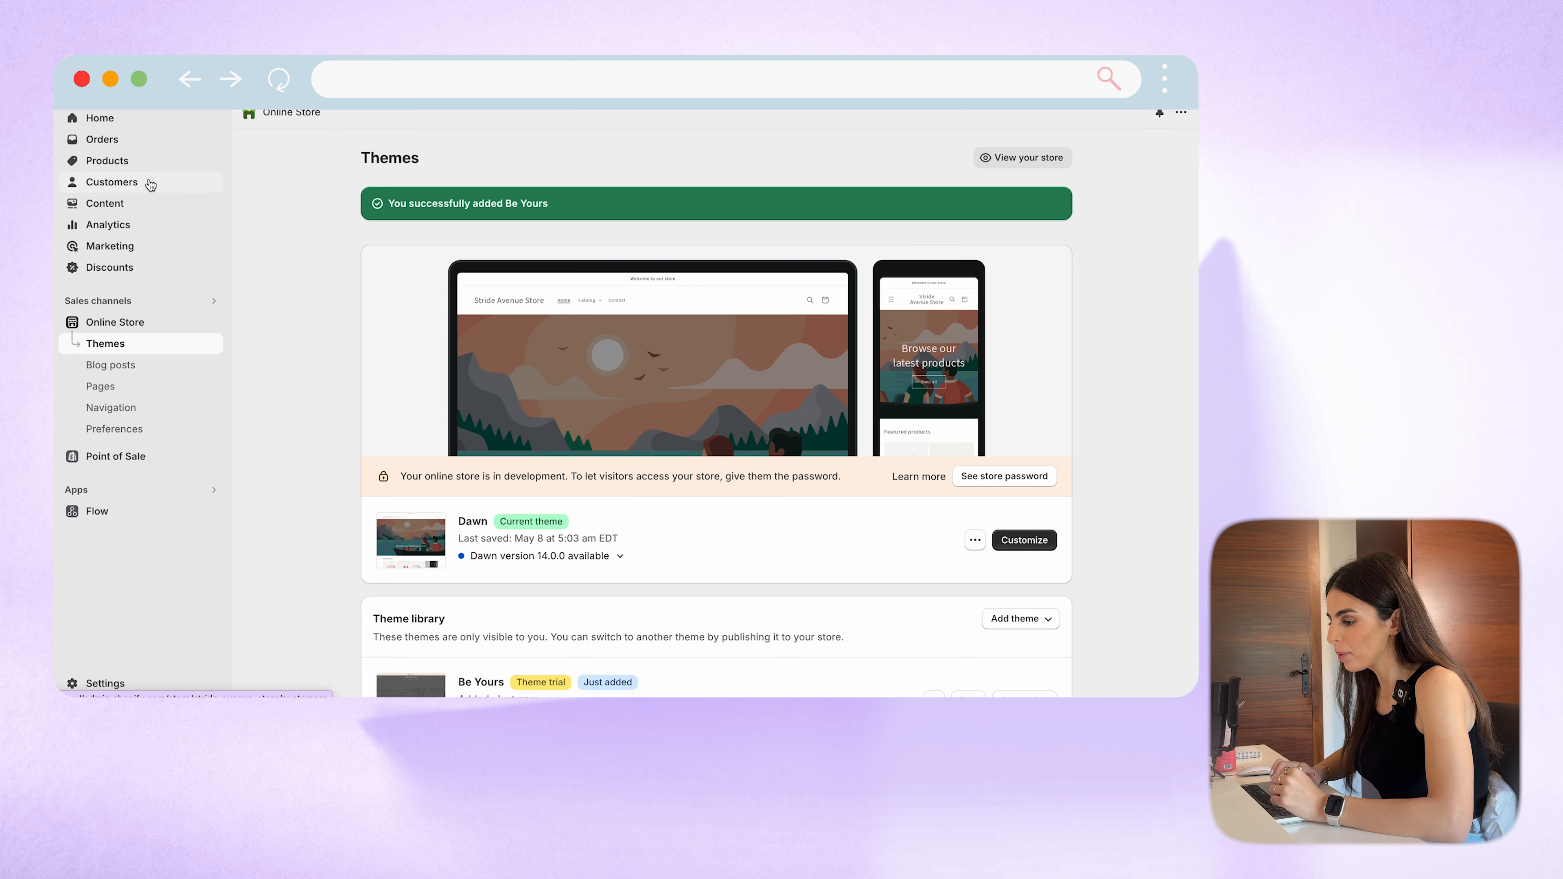
# Step: Start a new product titled "Eco-Friendly Youth Toothbrush: The Smart Choice for Eco-Conscious Families"
pyautogui.click(142, 168)
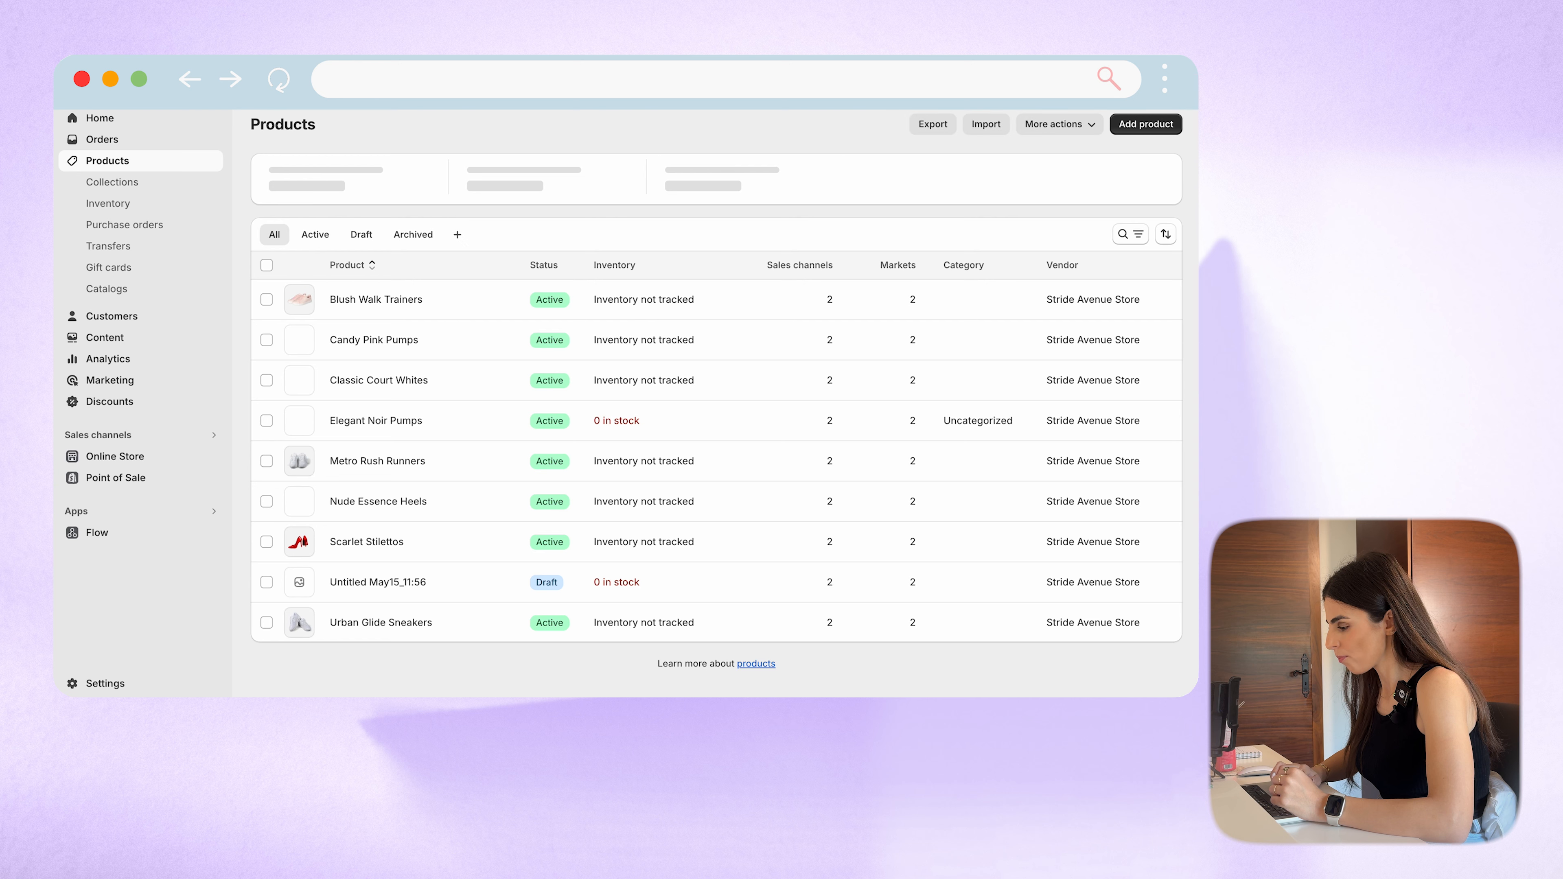
pyautogui.click(1148, 125)
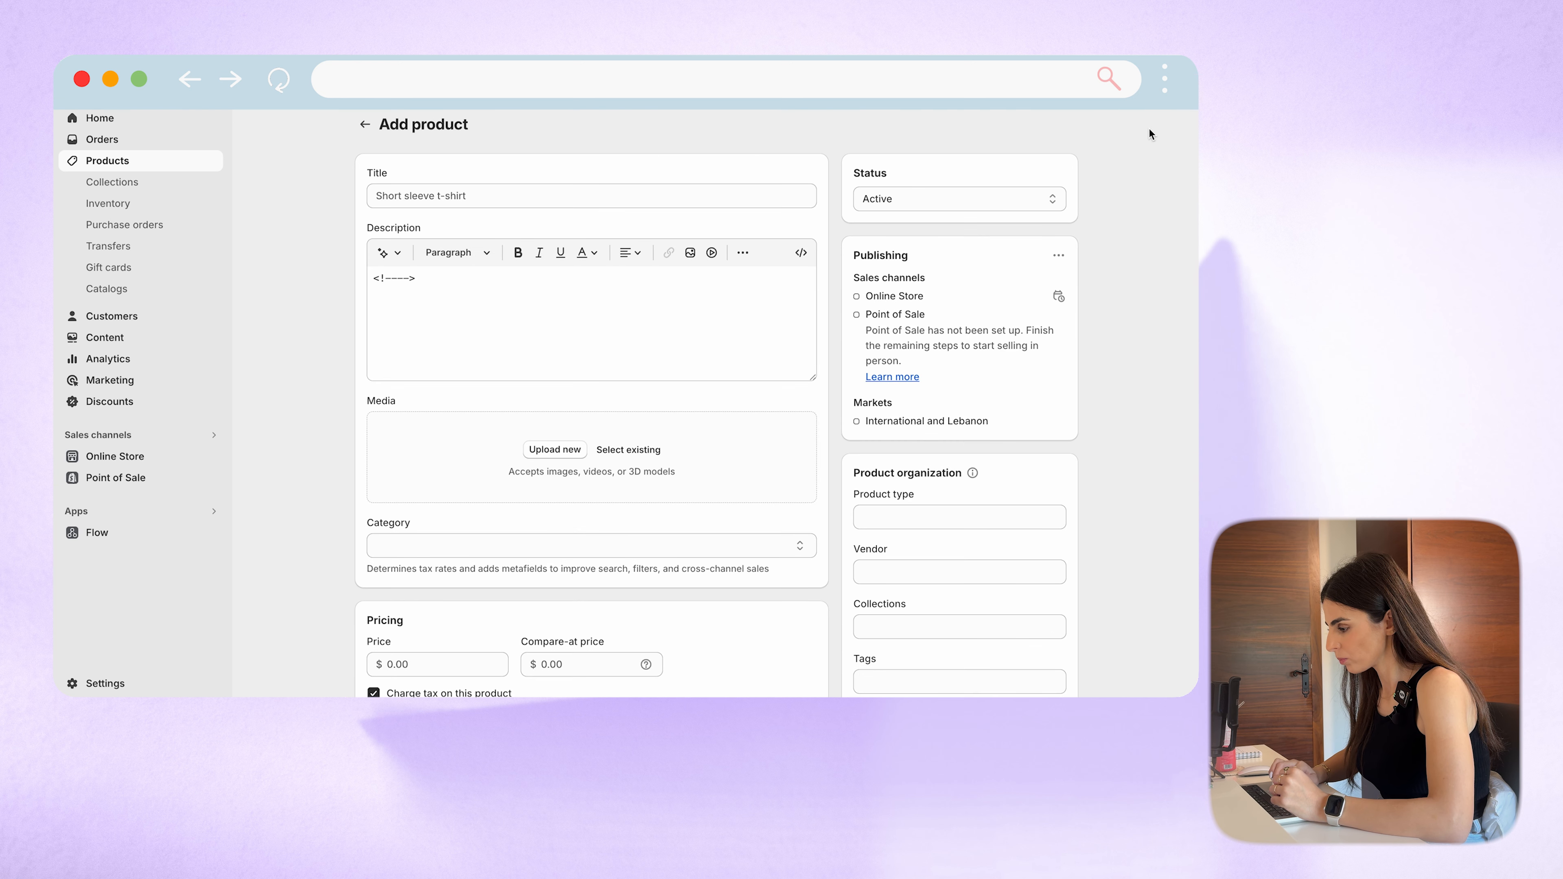
pyautogui.click(600, 196)
pyautogui.write('Eco-Friendly Youth Toothbrush: The Smart Choice for Eco-Conscious Families')
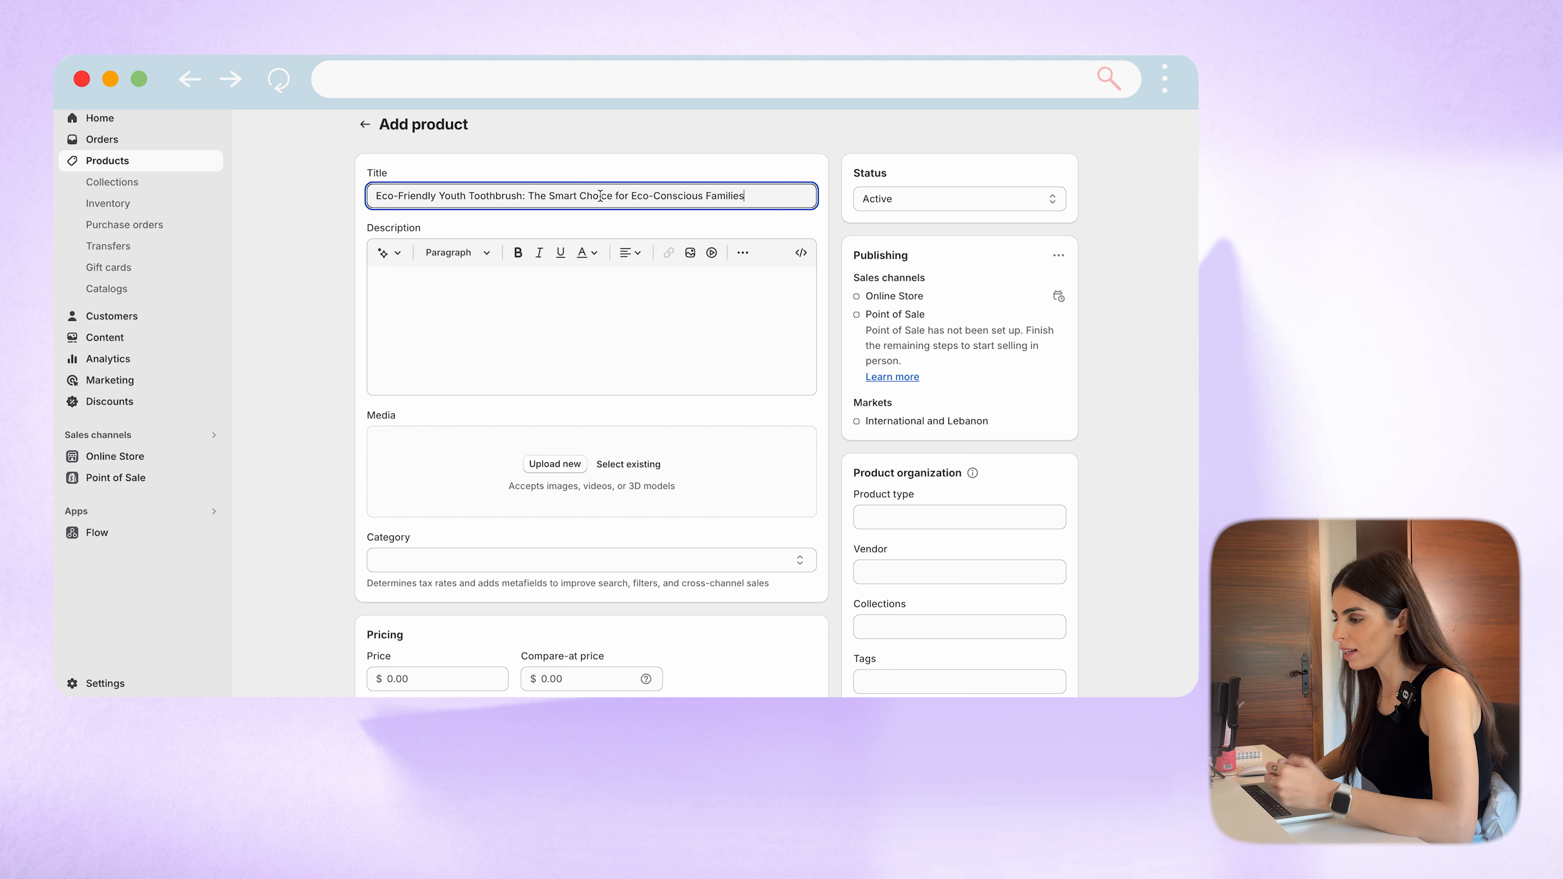
# Step: Copy the Product Overview paragraph from the ChatGPT answer into the new product's description in Shopify
pyautogui.hotkey('ctrl', 'Tab')
pyautogui.moveTo(770, 294); pyautogui.dragTo(473, 228)
pyautogui.press('super+c')
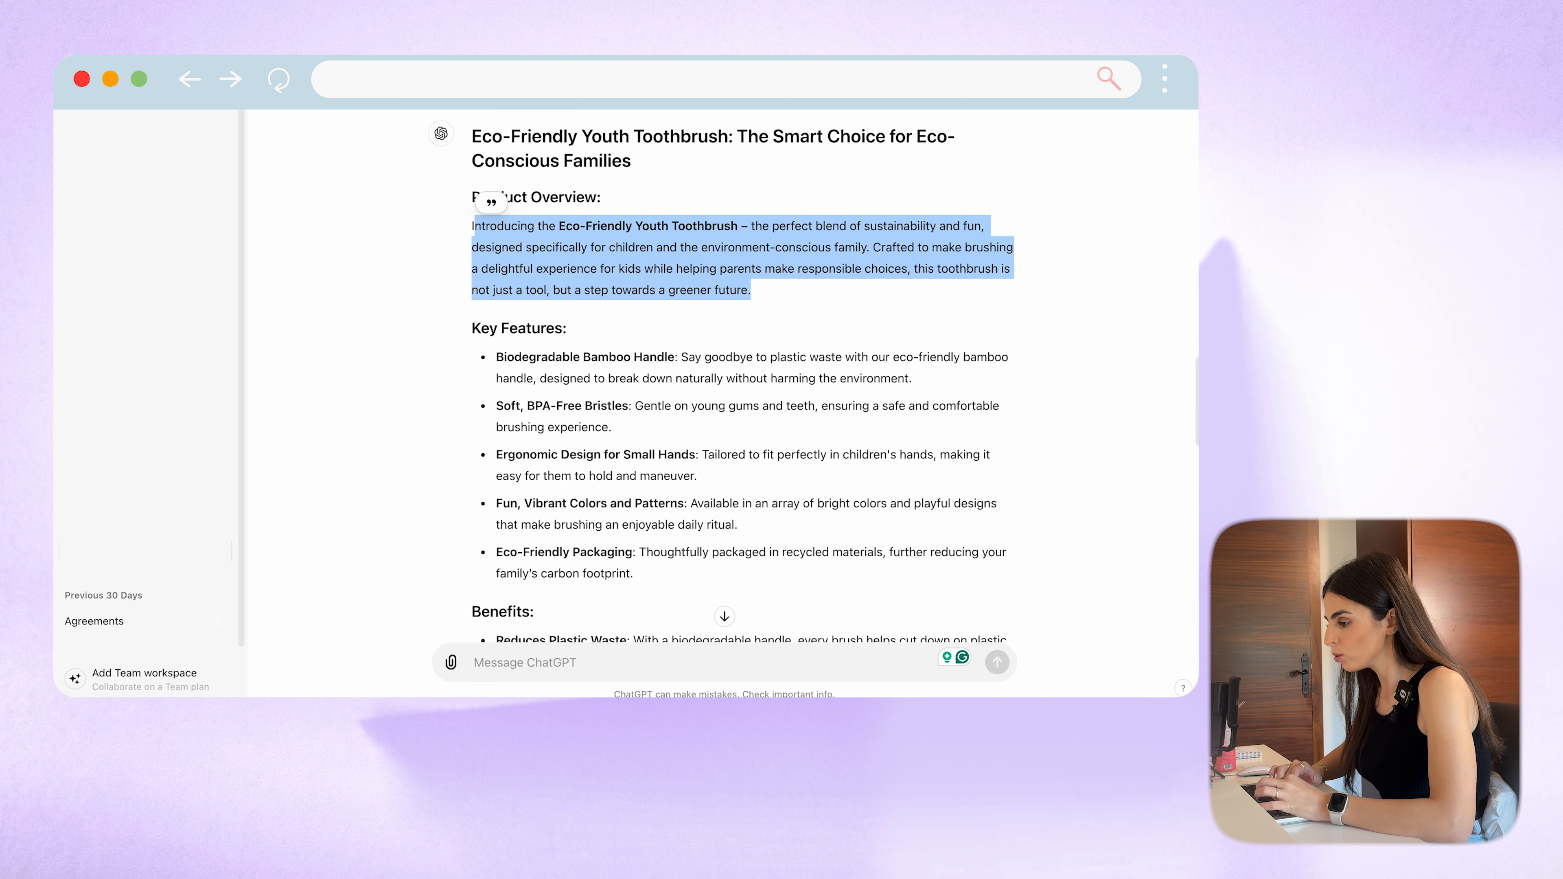
pyautogui.hotkey('ctrl', 'Tab')
pyautogui.click(427, 305)
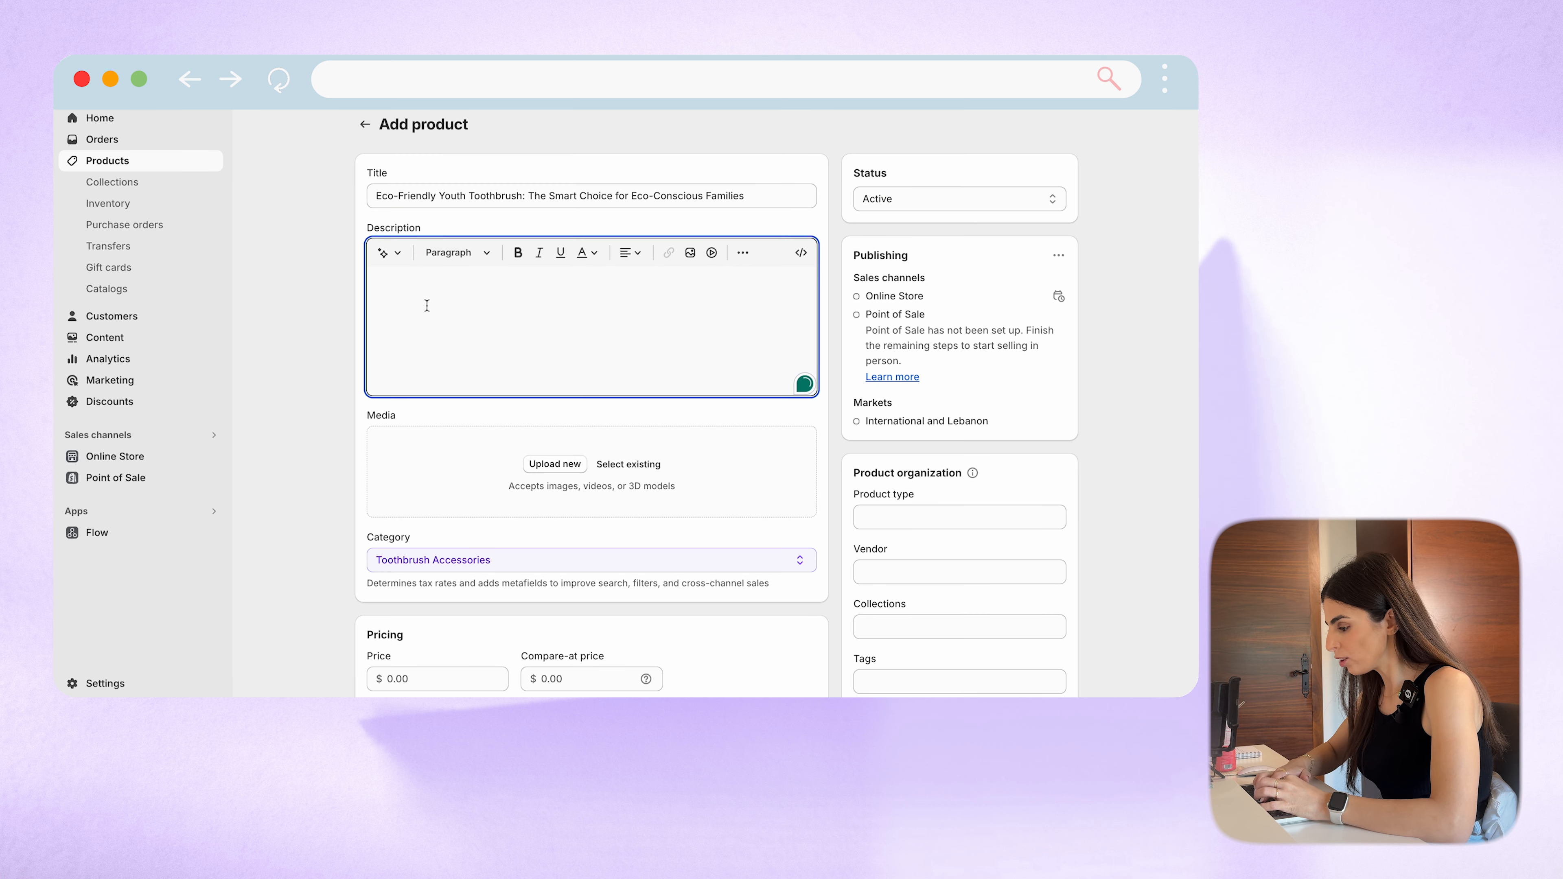
pyautogui.press('super+v')
pyautogui.click(377, 284)
pyautogui.write('I')
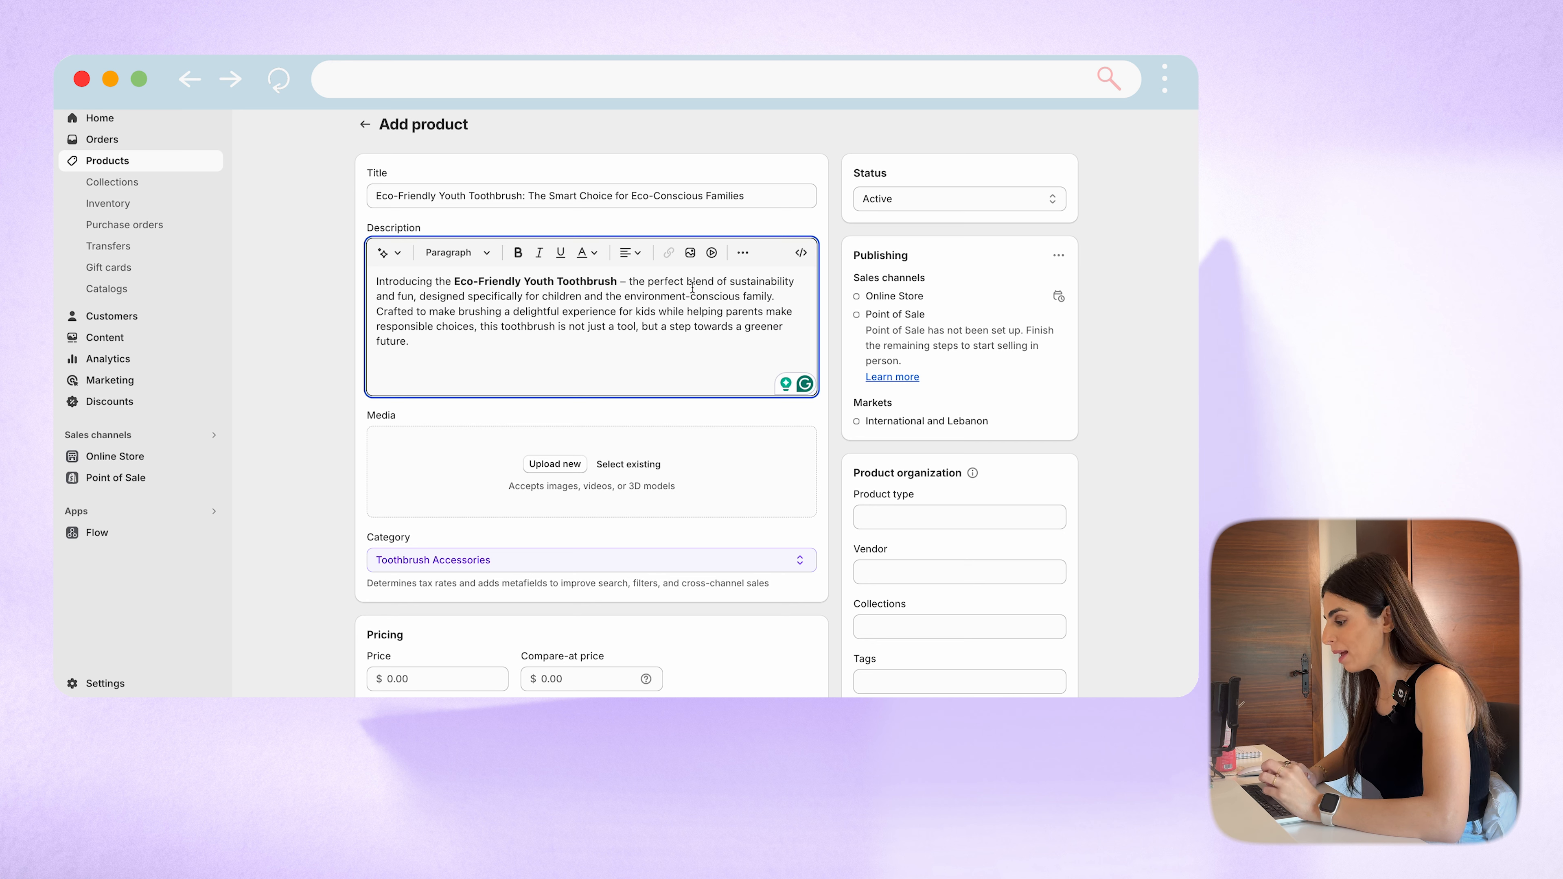
# Step: Bold "sustainability", "fun" and "children and the environment-conscious family." in the product description
pyautogui.moveTo(730, 282); pyautogui.dragTo(816, 284)
pyautogui.press('super+b')
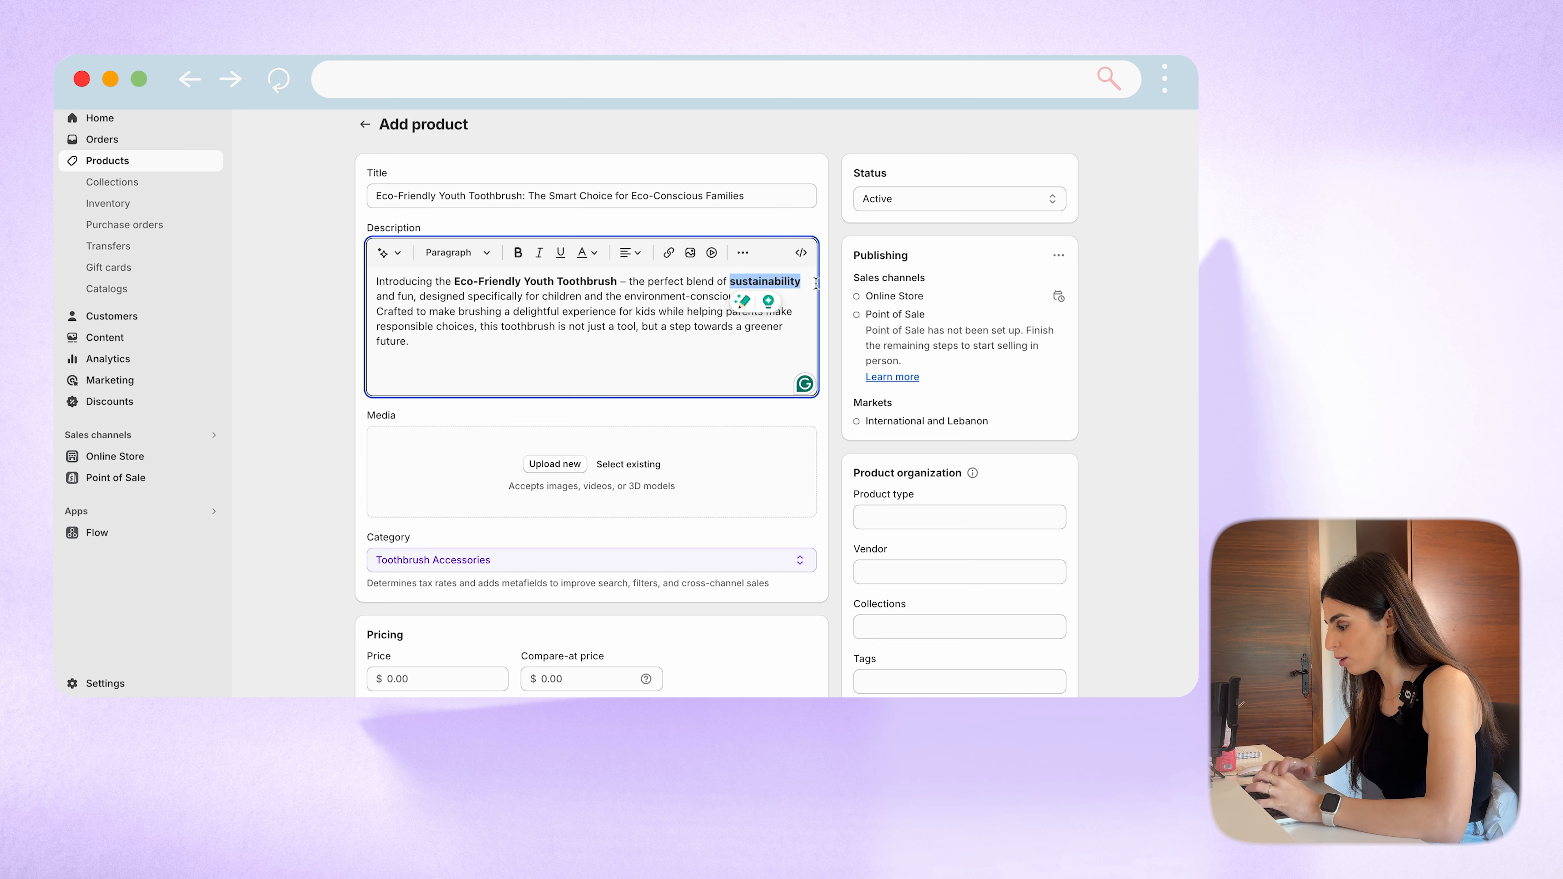
pyautogui.moveTo(415, 296); pyautogui.dragTo(402, 294)
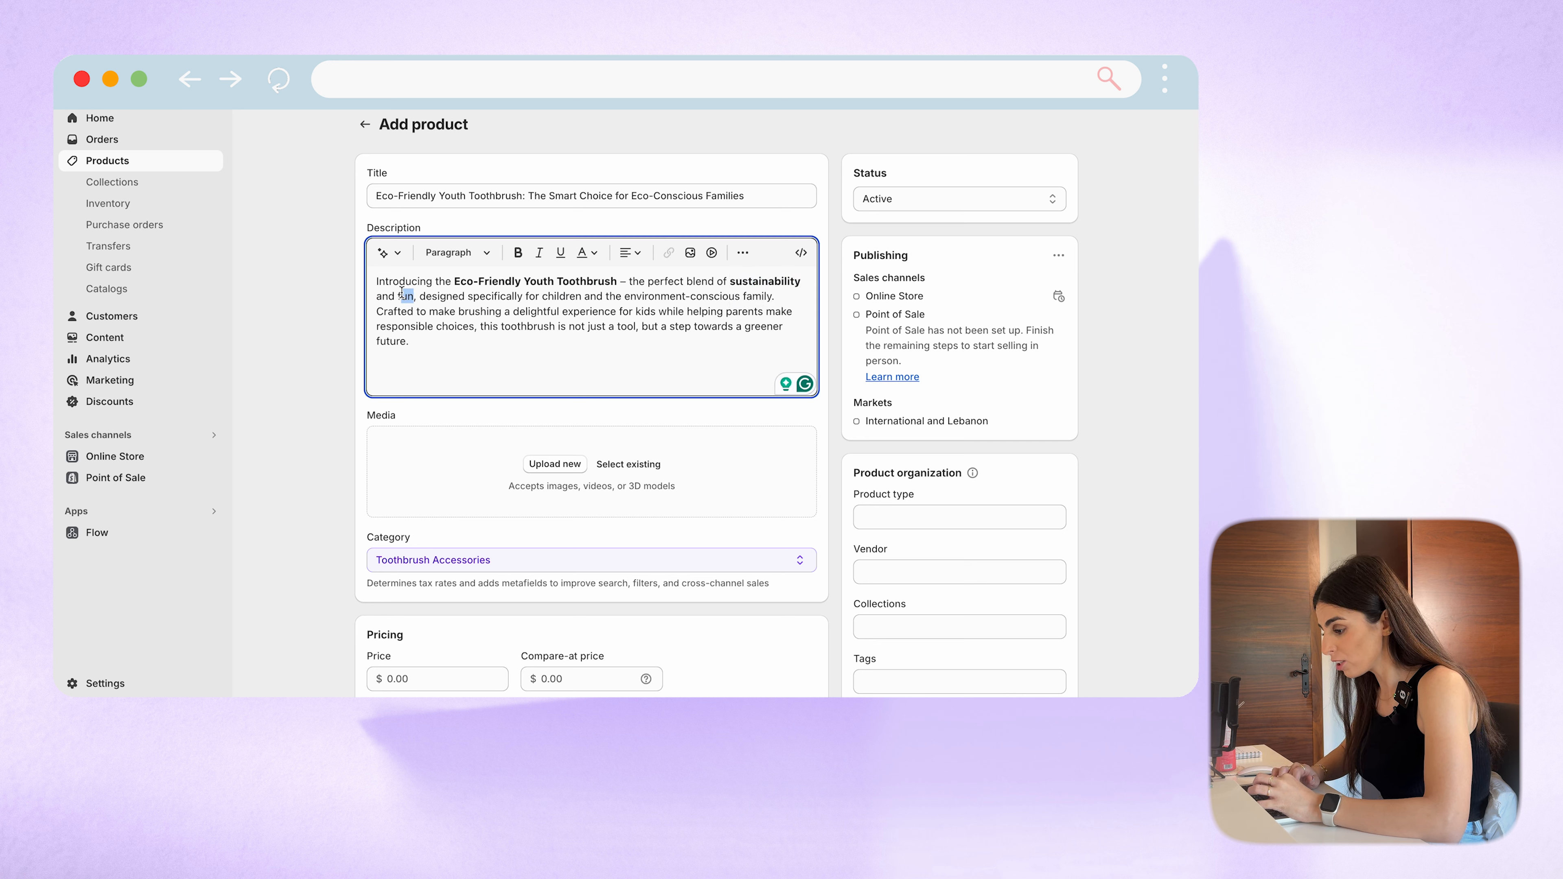
pyautogui.press('super+b')
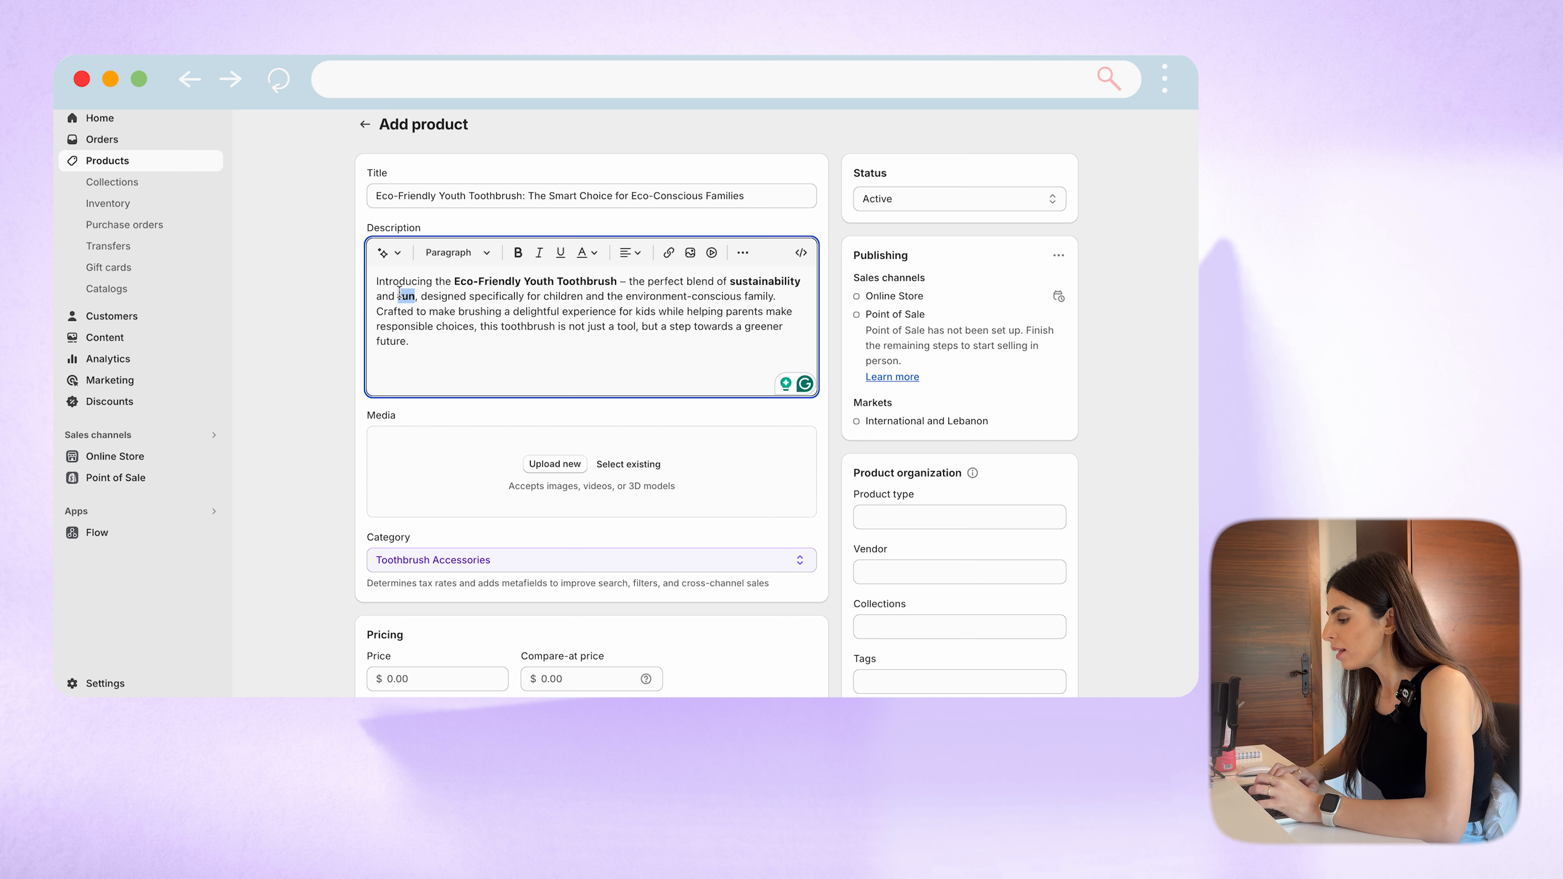
pyautogui.moveTo(543, 296); pyautogui.dragTo(777, 286)
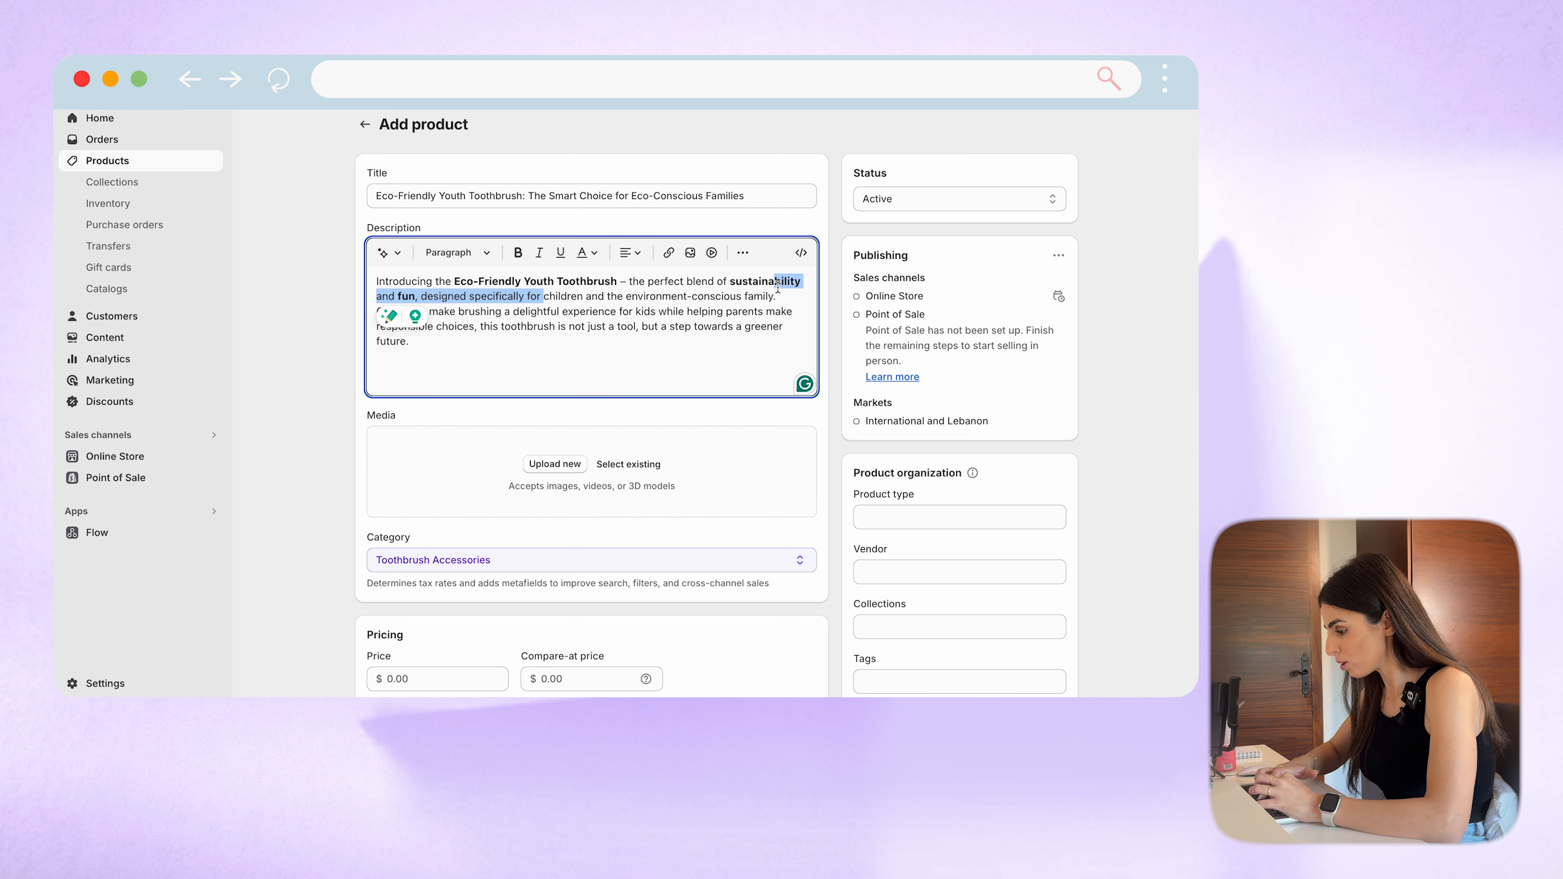
pyautogui.moveTo(777, 286); pyautogui.dragTo(540, 299)
pyautogui.click(773, 295)
pyautogui.hotkey('ctrl', 'b')
pyautogui.click(414, 320)
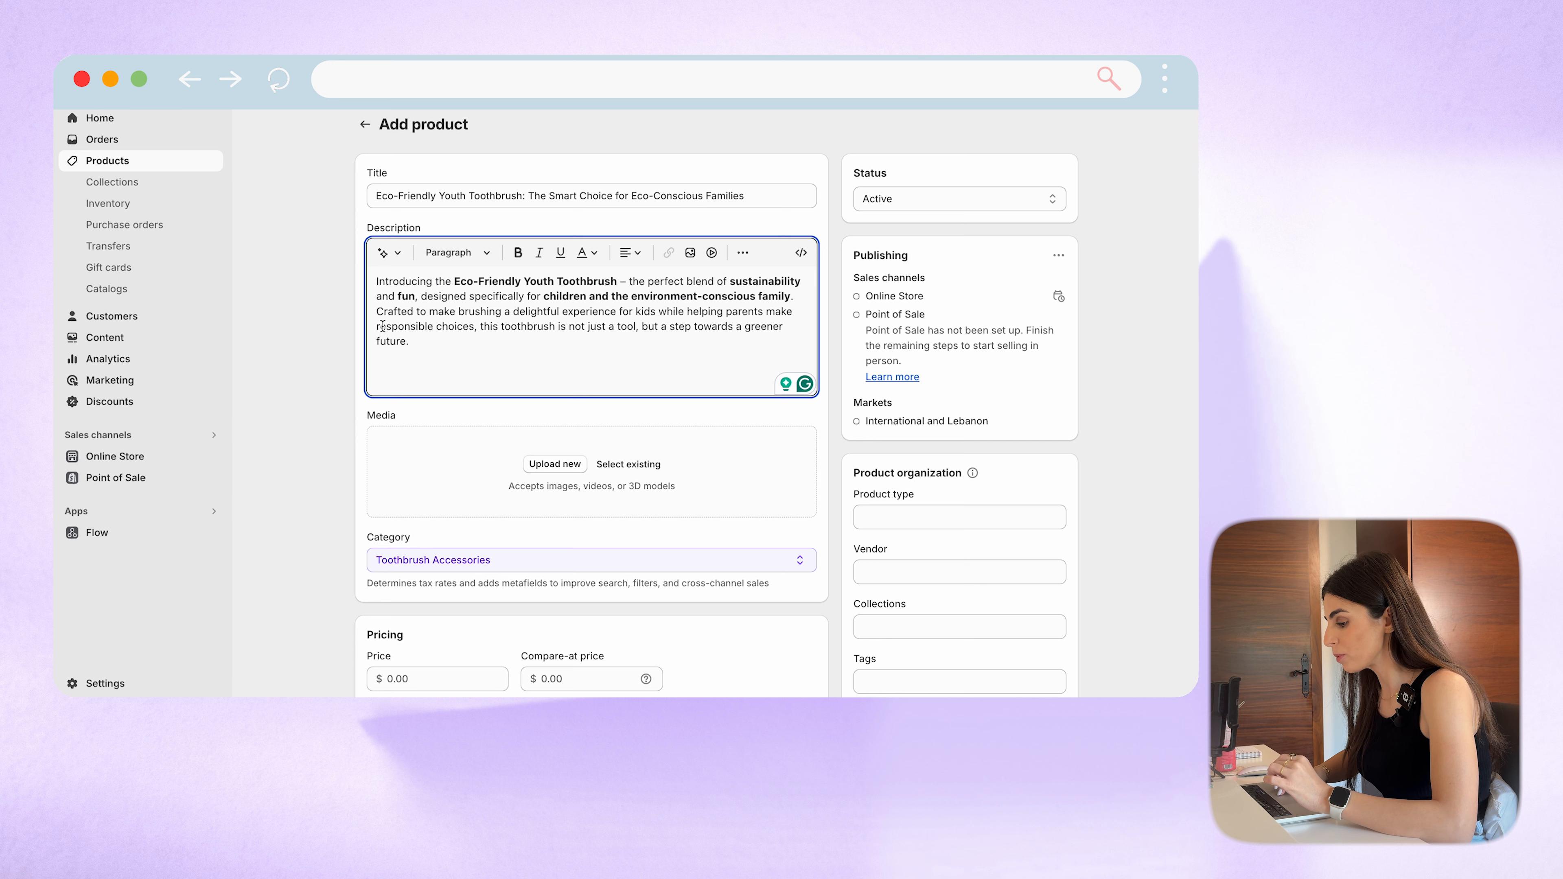
# Step: Bold "responsible choices," and "greener future." in the product description
pyautogui.moveTo(376, 327); pyautogui.dragTo(476, 325)
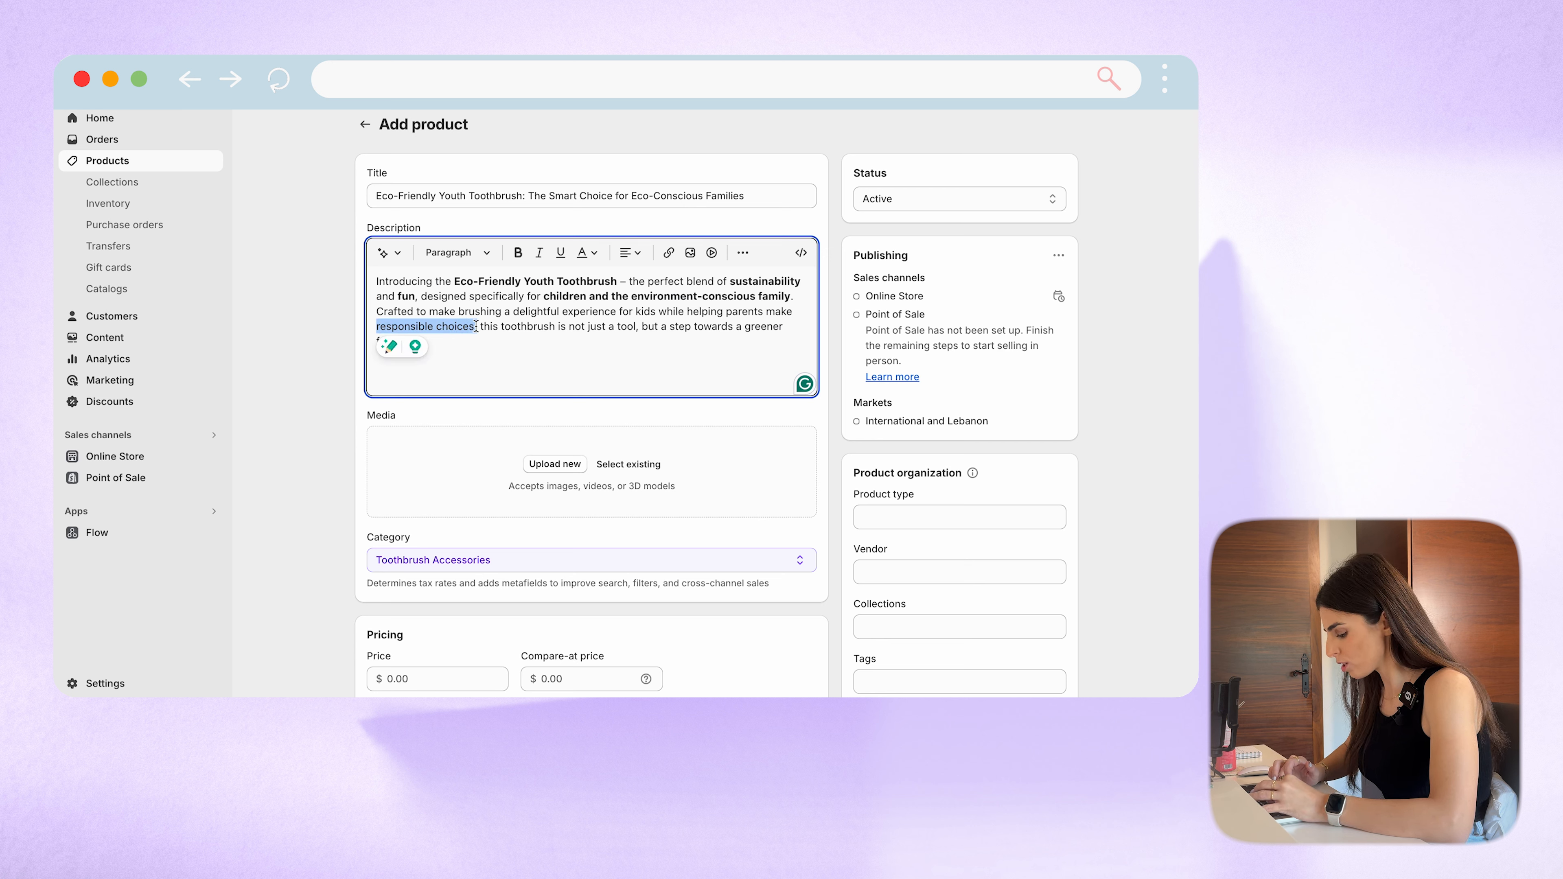
pyautogui.press('super+b')
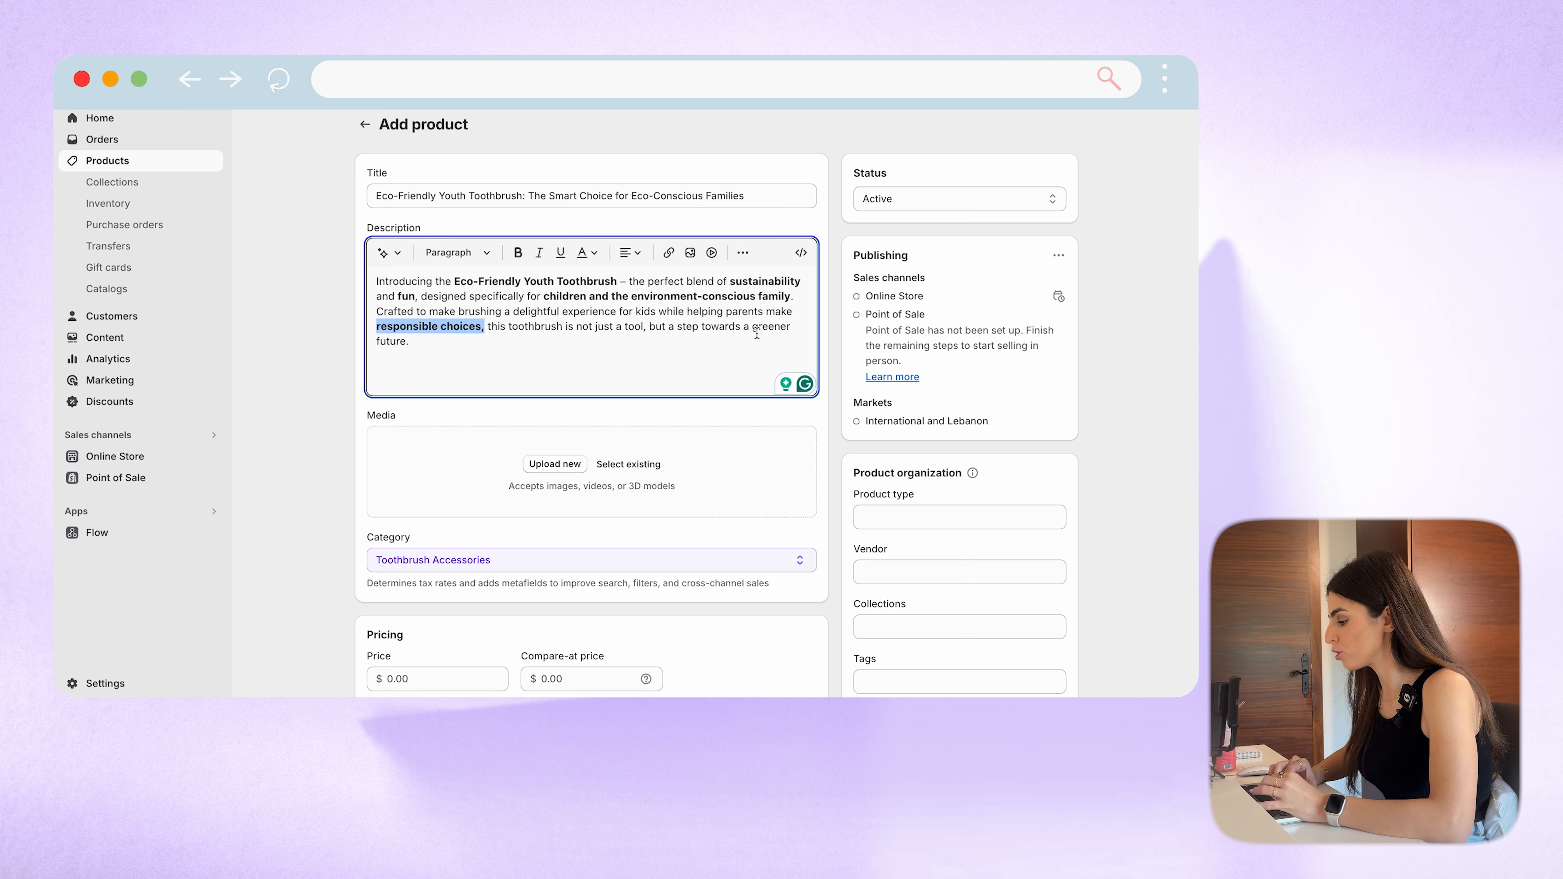
pyautogui.moveTo(752, 326); pyautogui.dragTo(412, 342)
pyautogui.press('super+b')
pyautogui.click(712, 340)
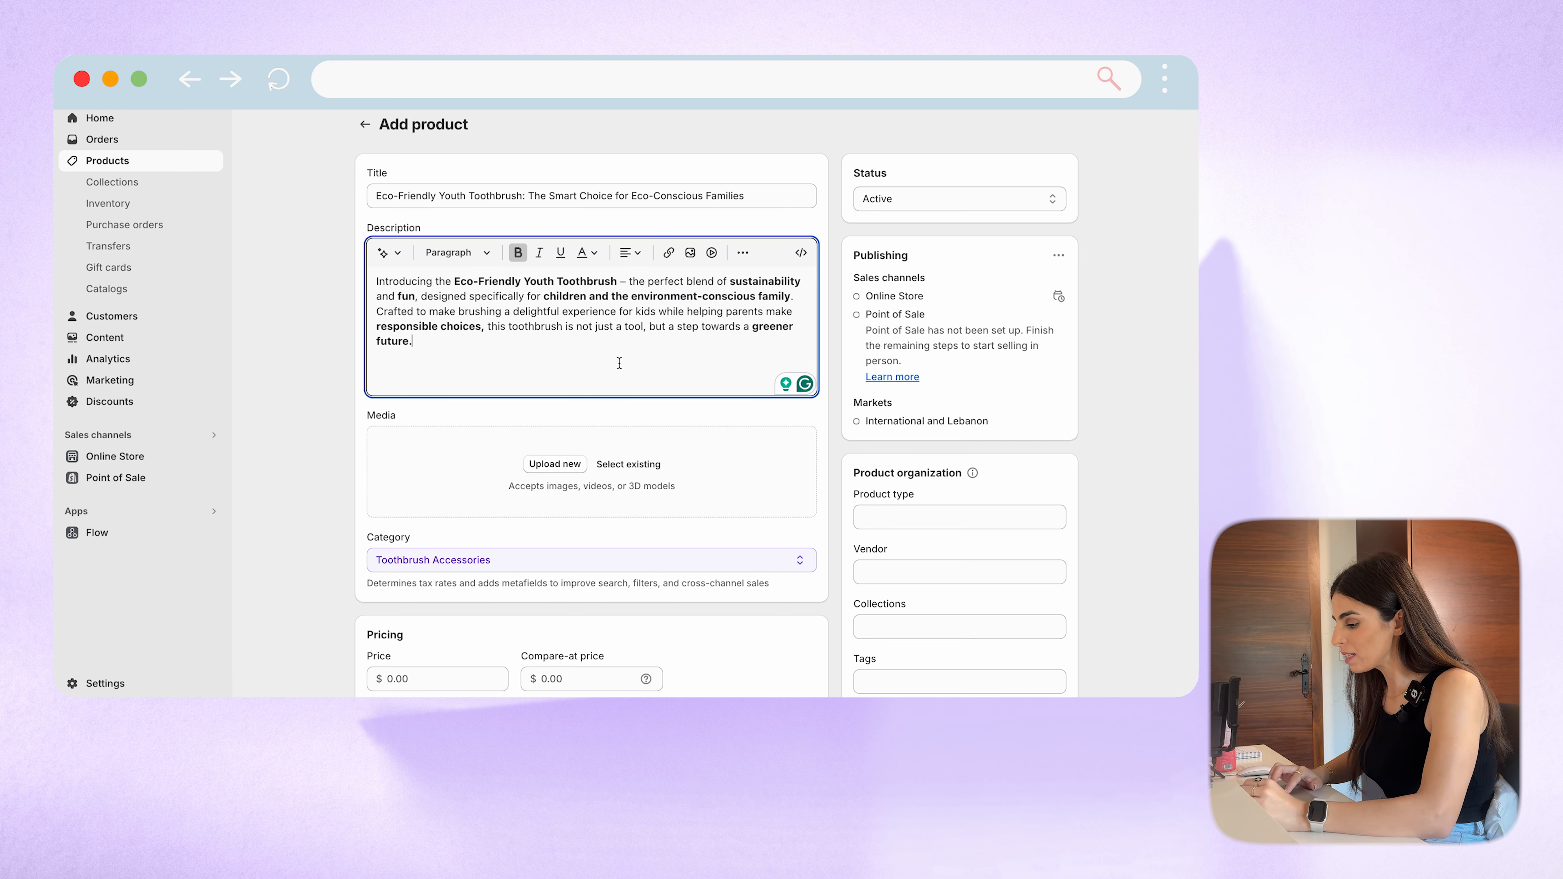
# Step: Select all eight toothbrush images in the Desktop folder "Eco-friendly tooth brush" for upload as product media
pyautogui.click(571, 470)
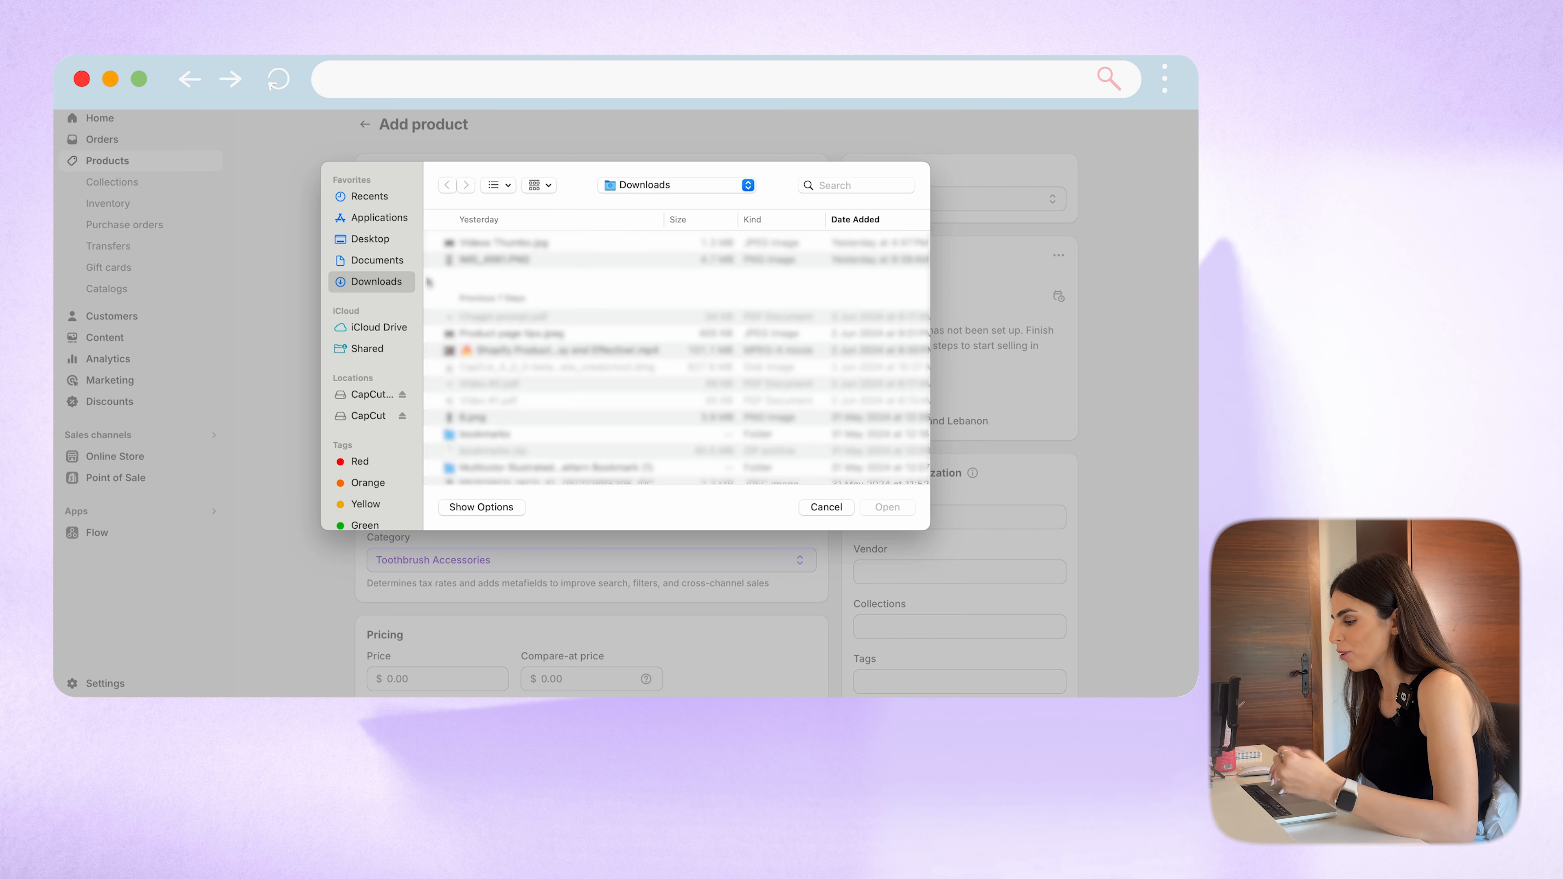
pyautogui.click(373, 241)
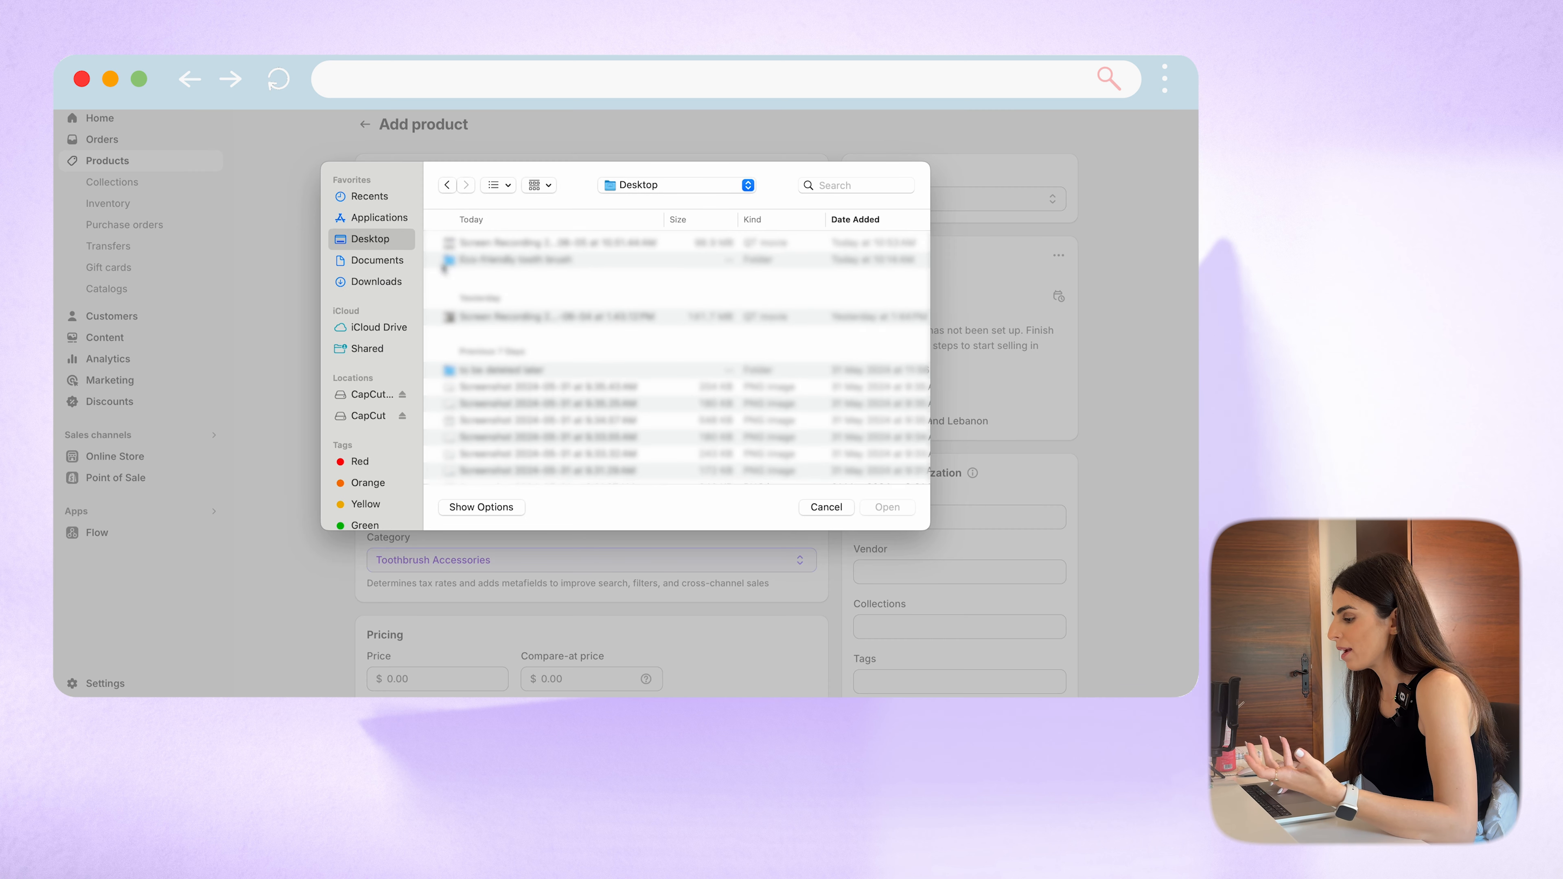
pyautogui.doubleClick(486, 261)
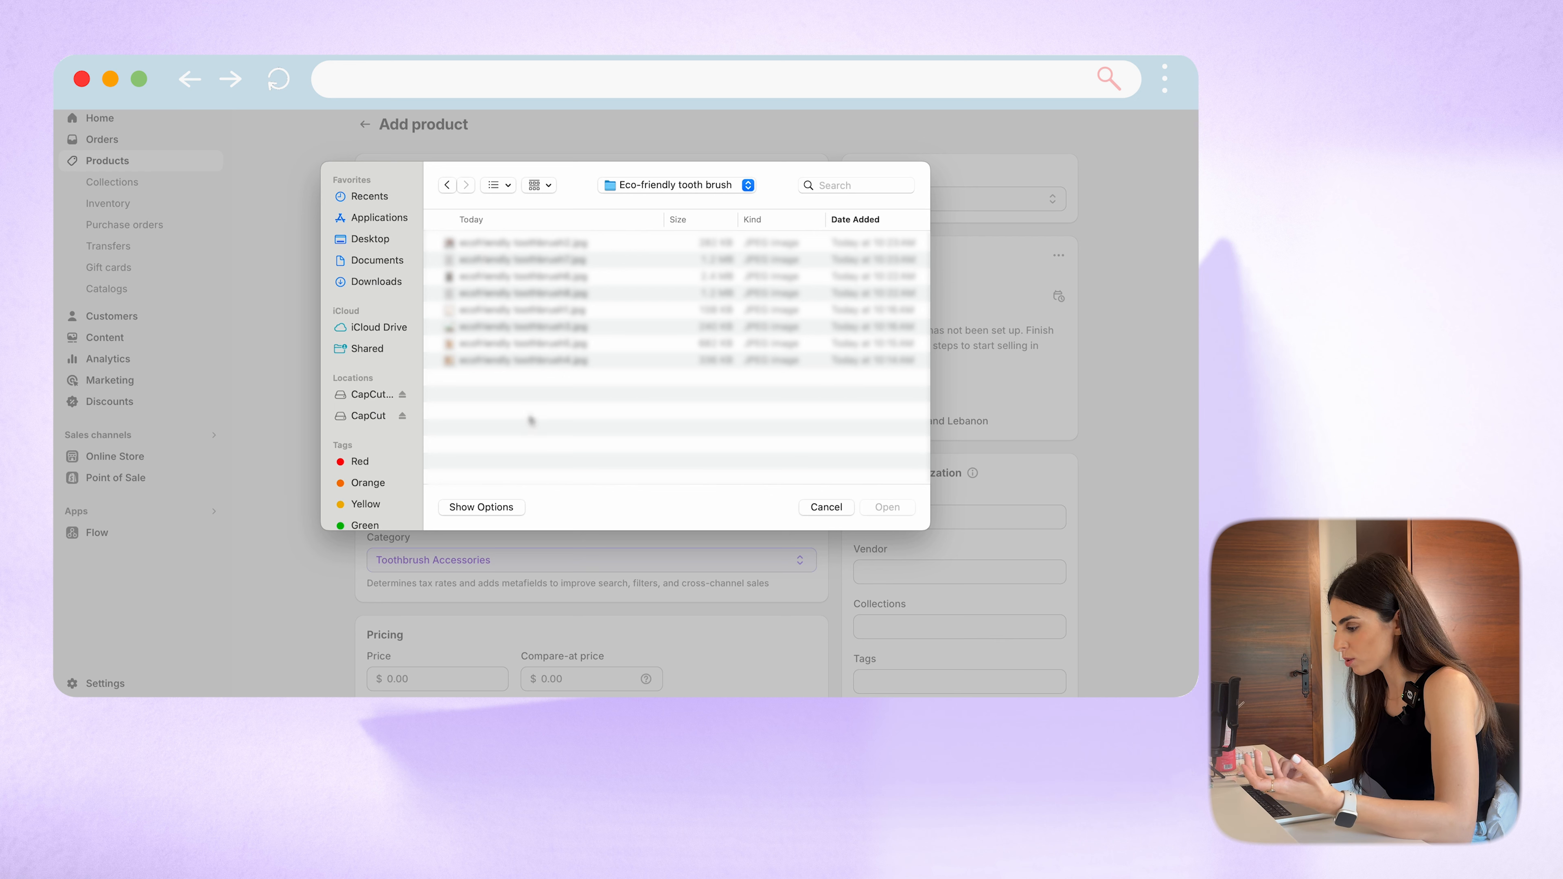
pyautogui.moveTo(529, 420); pyautogui.dragTo(499, 251)
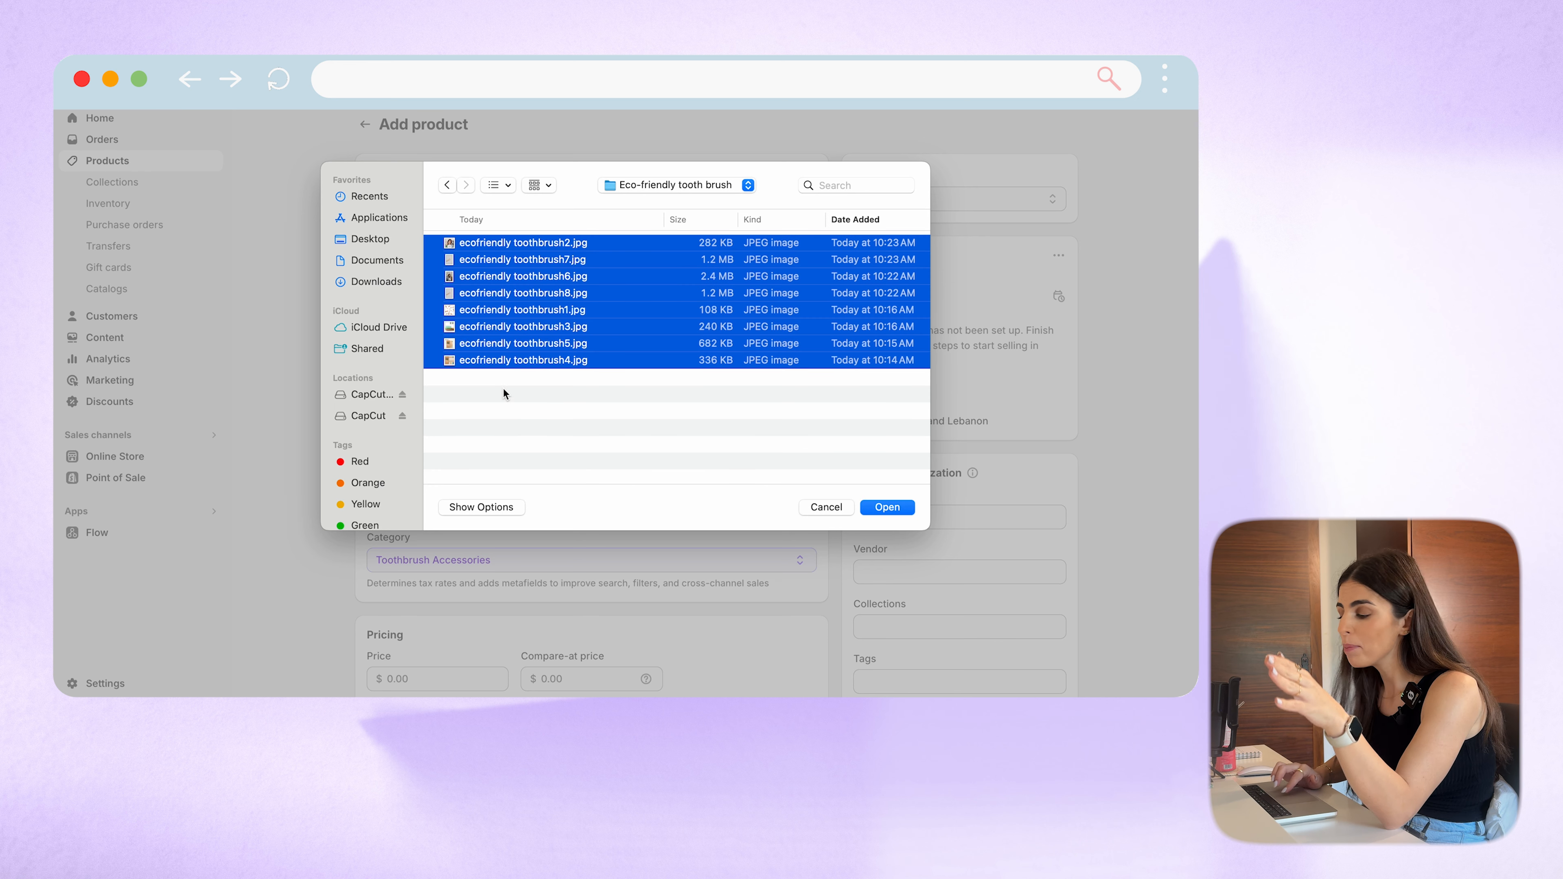
pyautogui.click(505, 432)
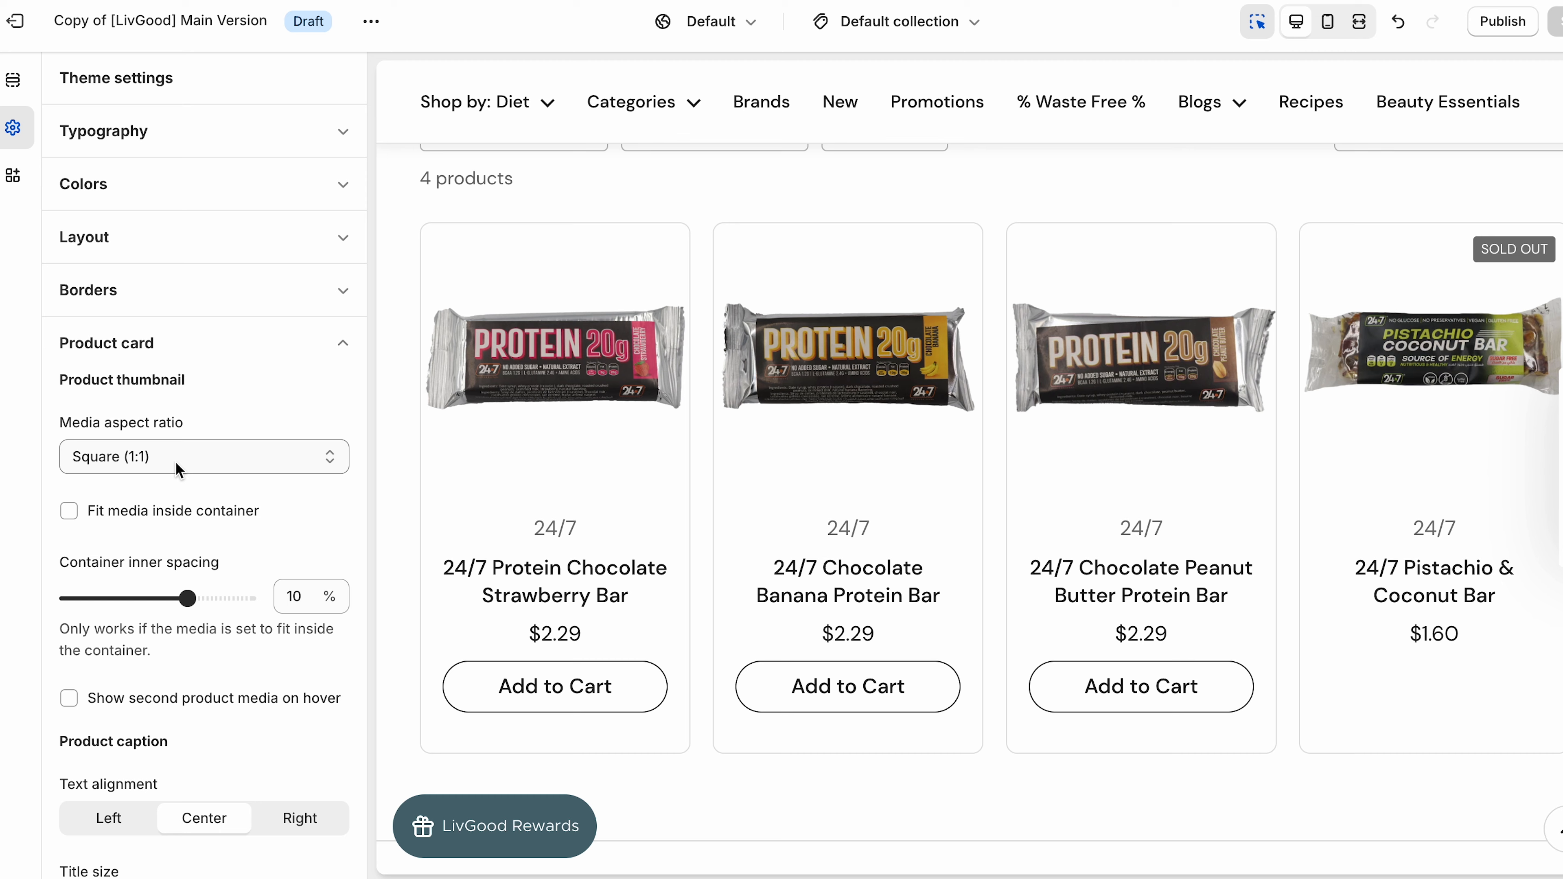
# Step: In the theme's product card settings, keep the Square (1:1) media aspect ratio and enable fitting media inside the container
pyautogui.click(177, 470)
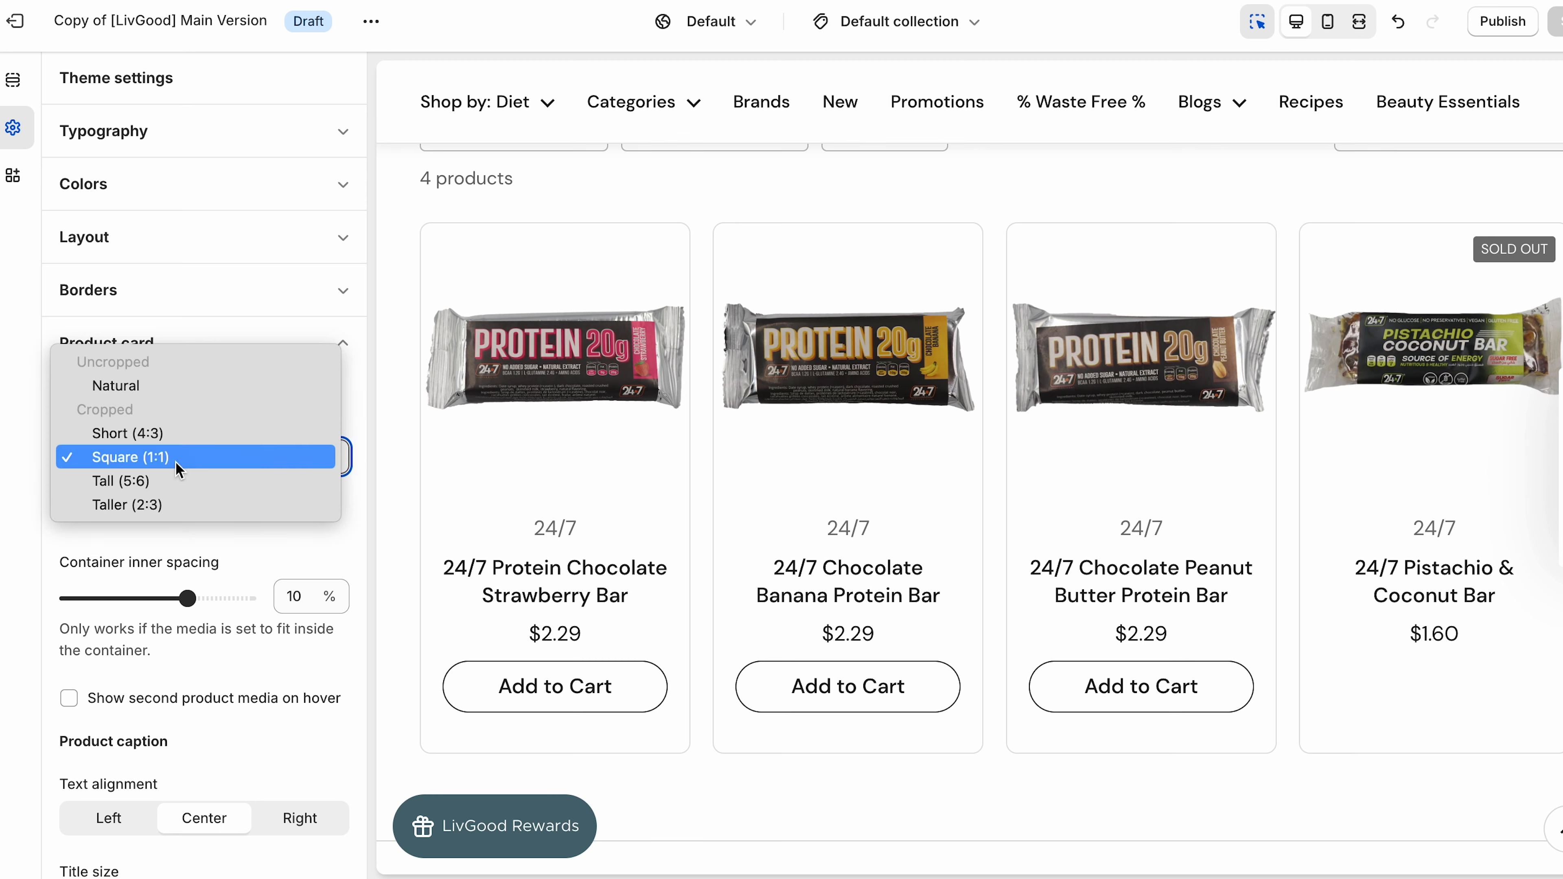
pyautogui.click(121, 545)
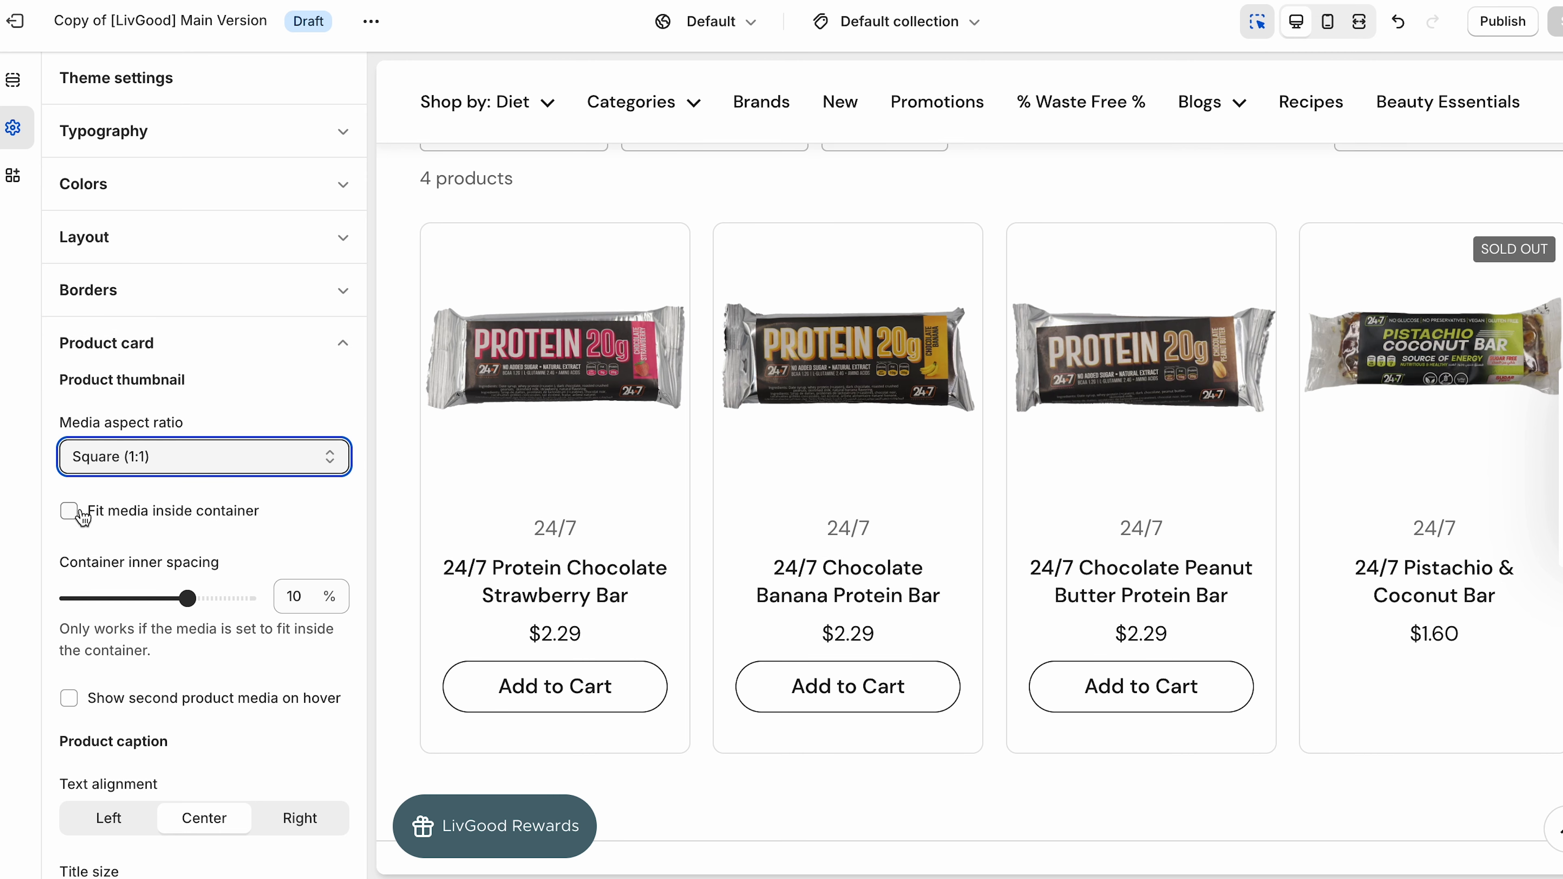
pyautogui.click(79, 512)
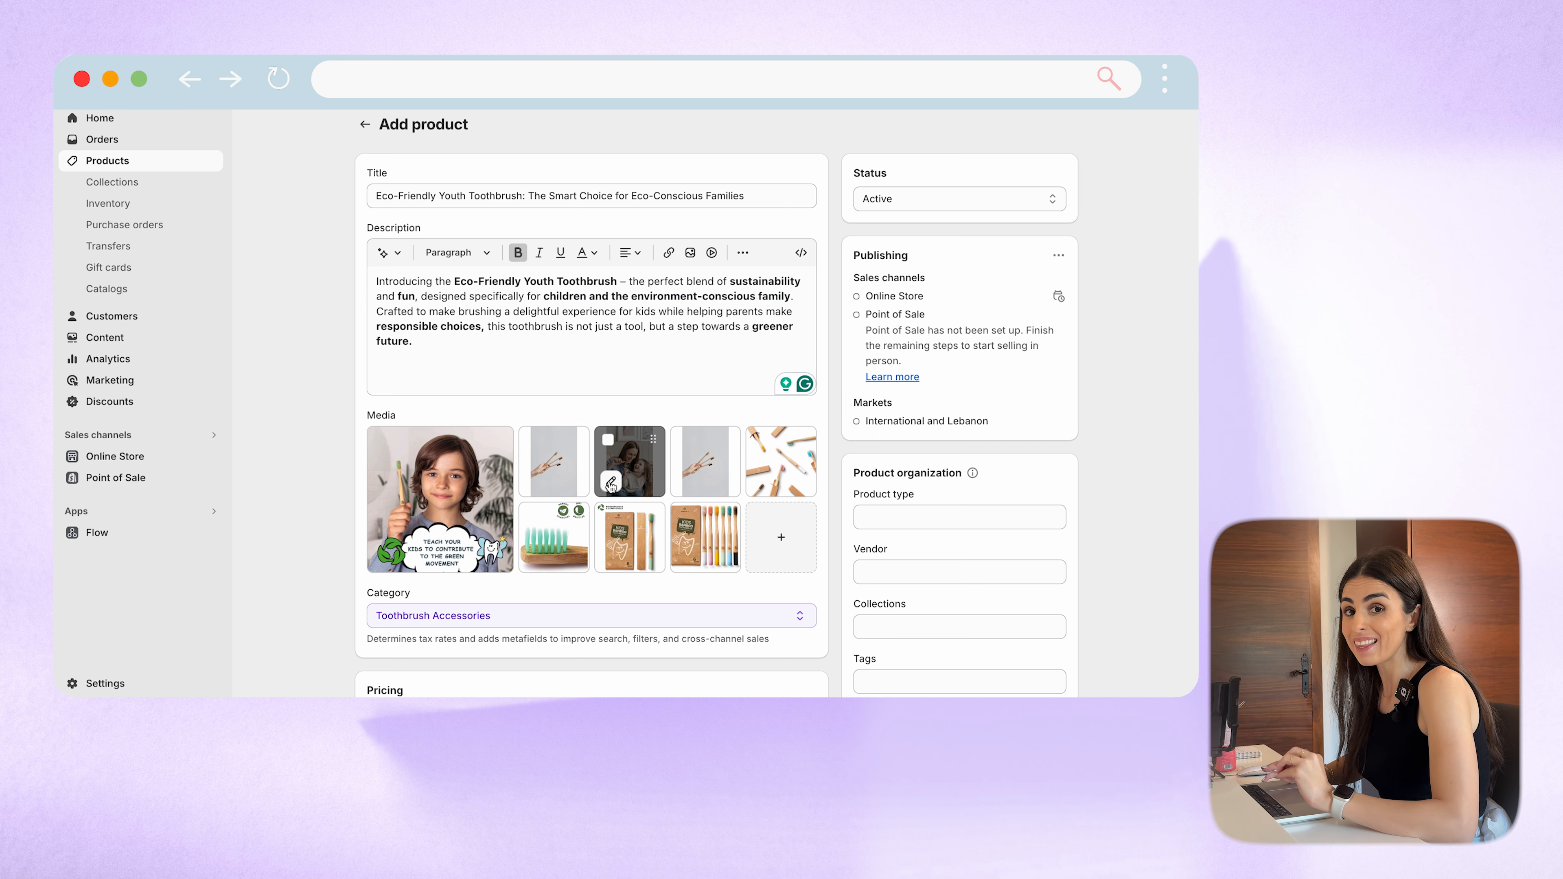
# Step: Reorder the product media to start with the six-brush set, boxed brush, scattered brushes and green-bristle close-up, and open image ecofriendlytoothbrush7
pyautogui.moveTo(728, 553); pyautogui.dragTo(457, 471)
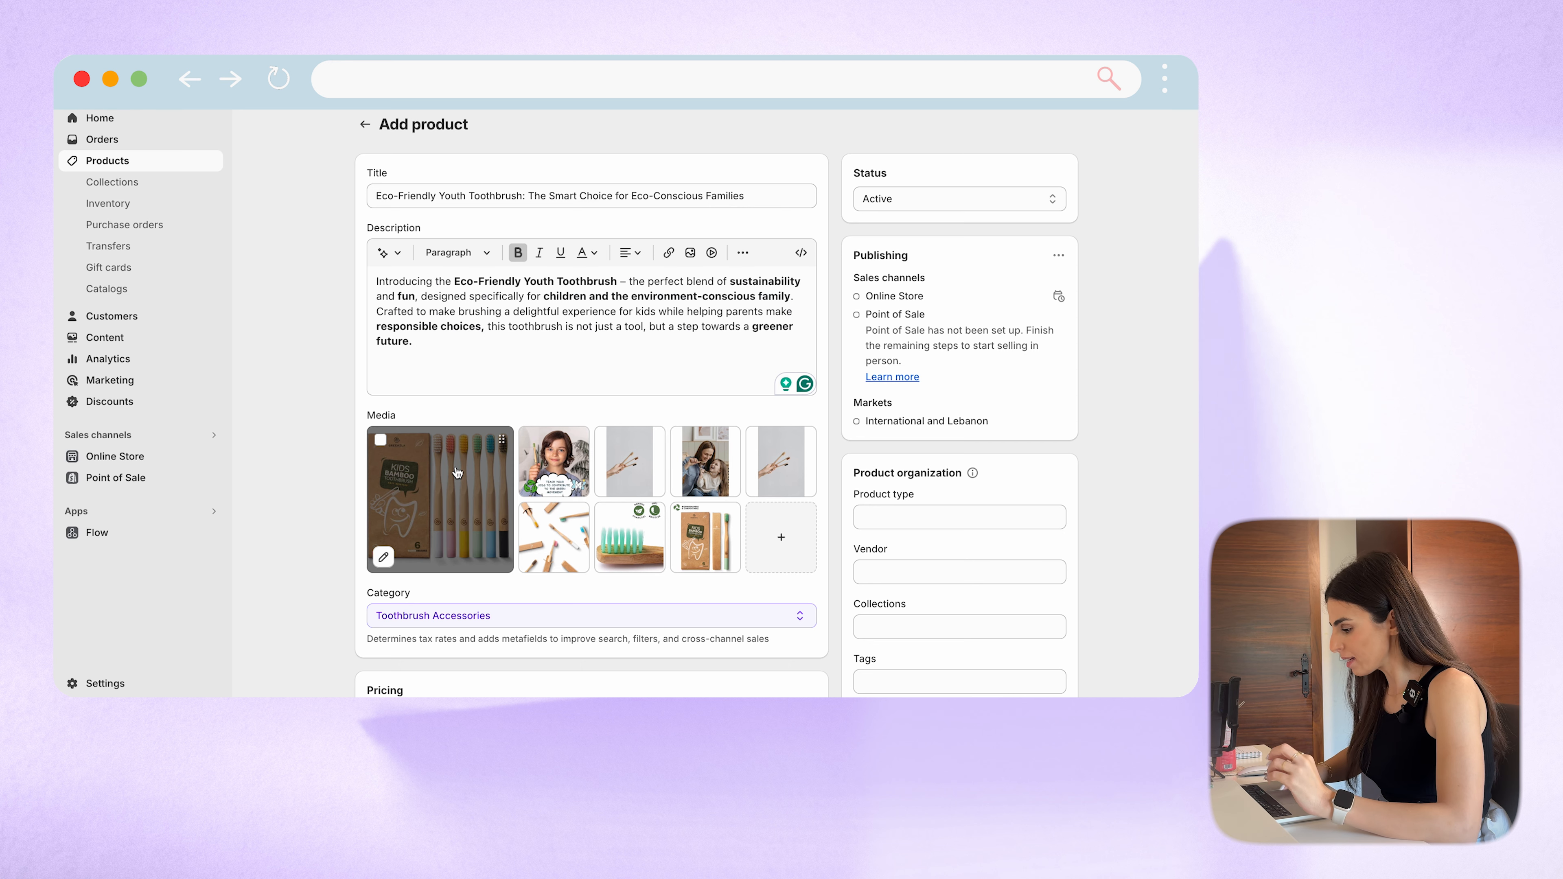
pyautogui.moveTo(689, 517); pyautogui.dragTo(554, 467)
pyautogui.moveTo(627, 539); pyautogui.dragTo(627, 464)
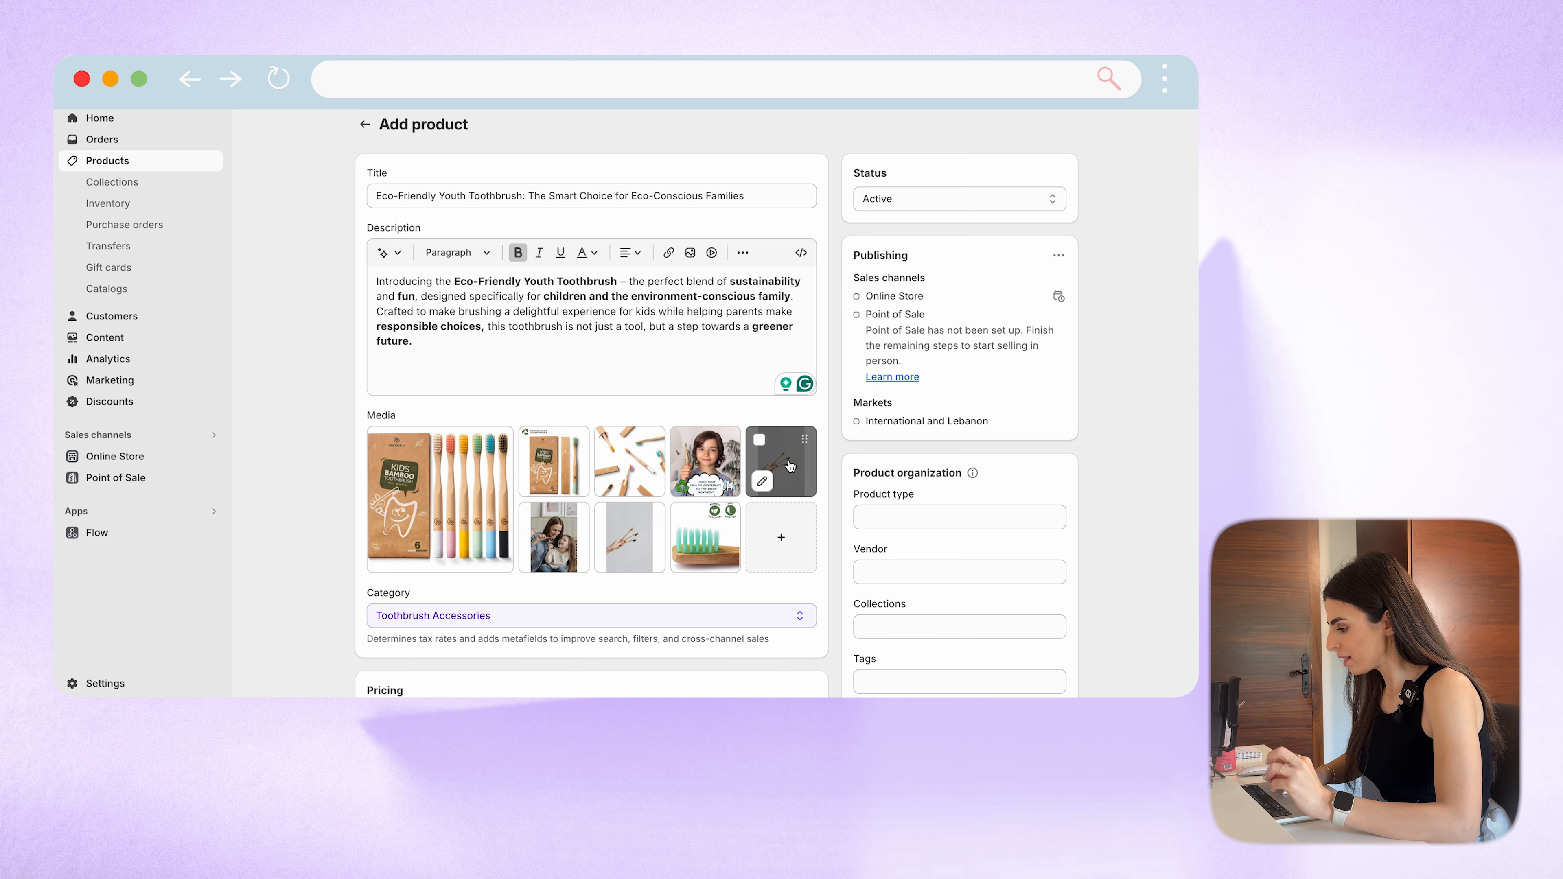
pyautogui.moveTo(704, 535); pyautogui.dragTo(732, 459)
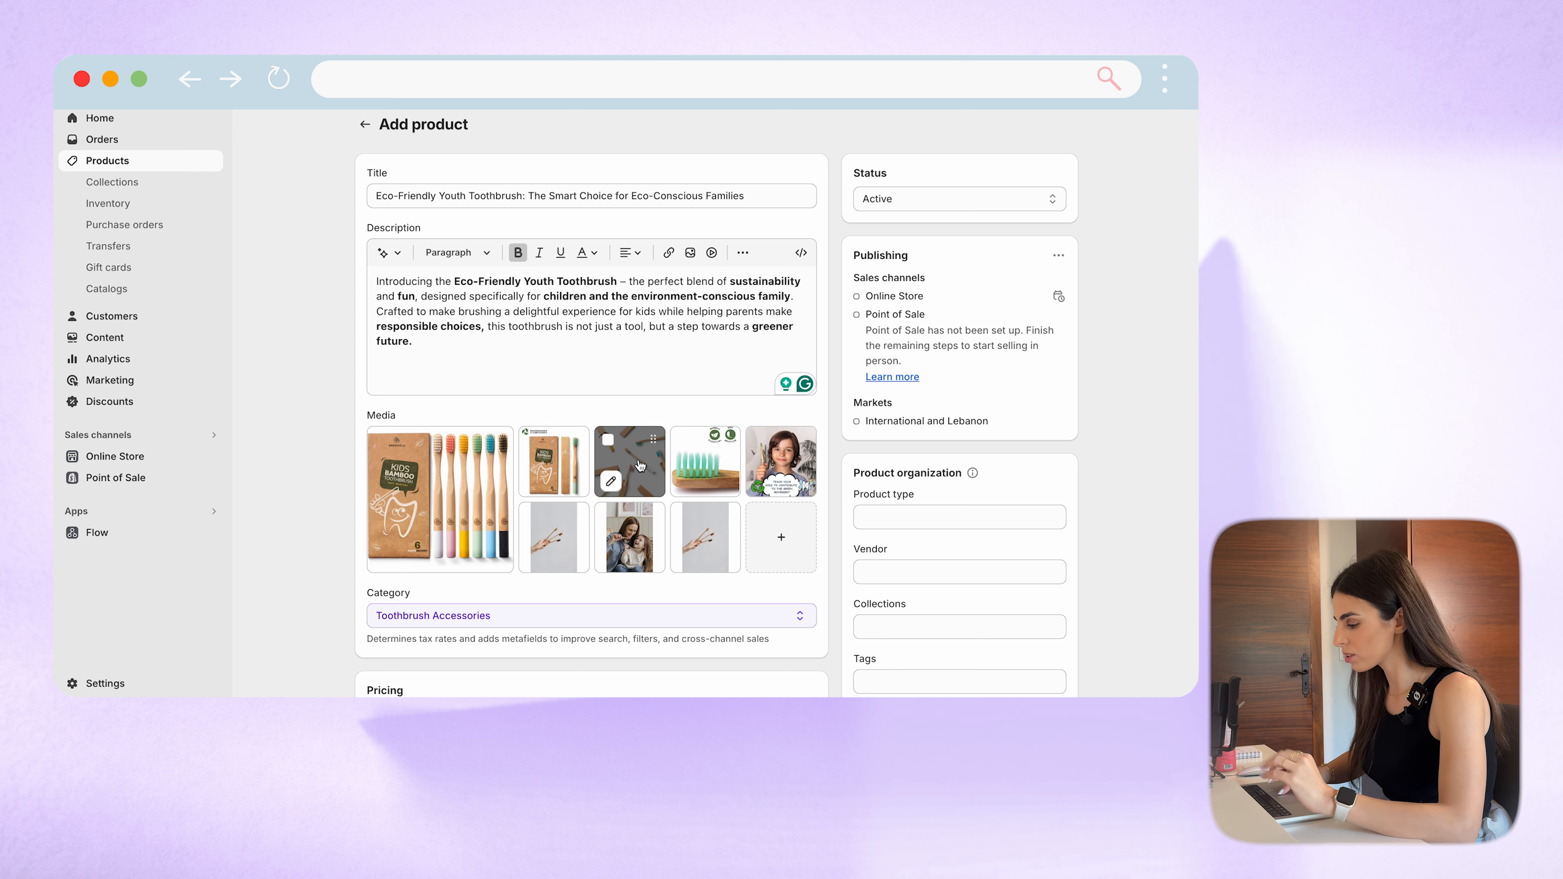
pyautogui.click(535, 558)
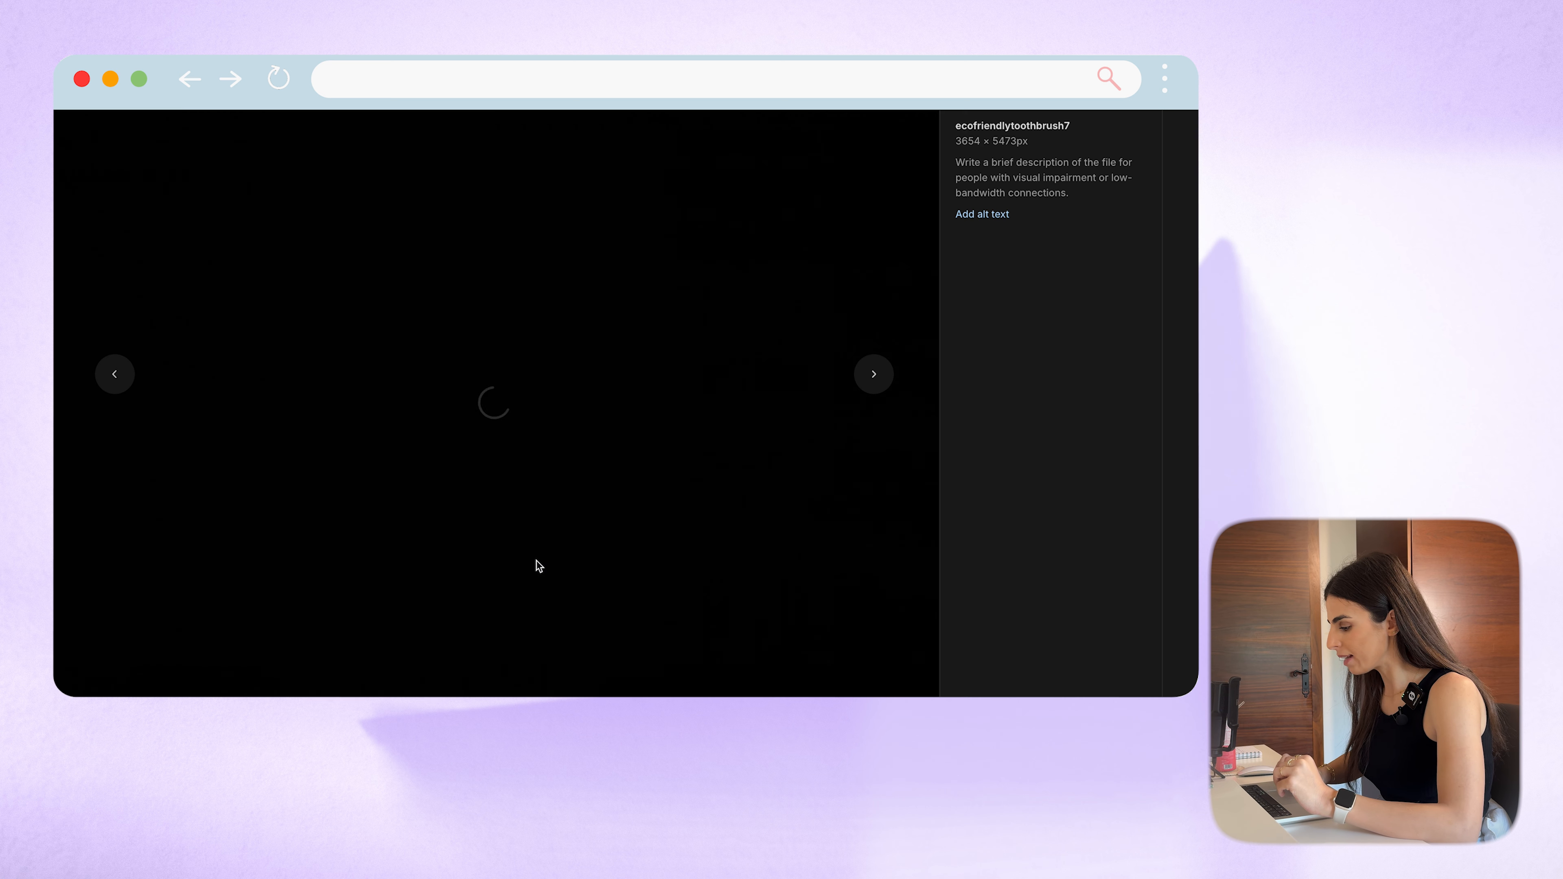
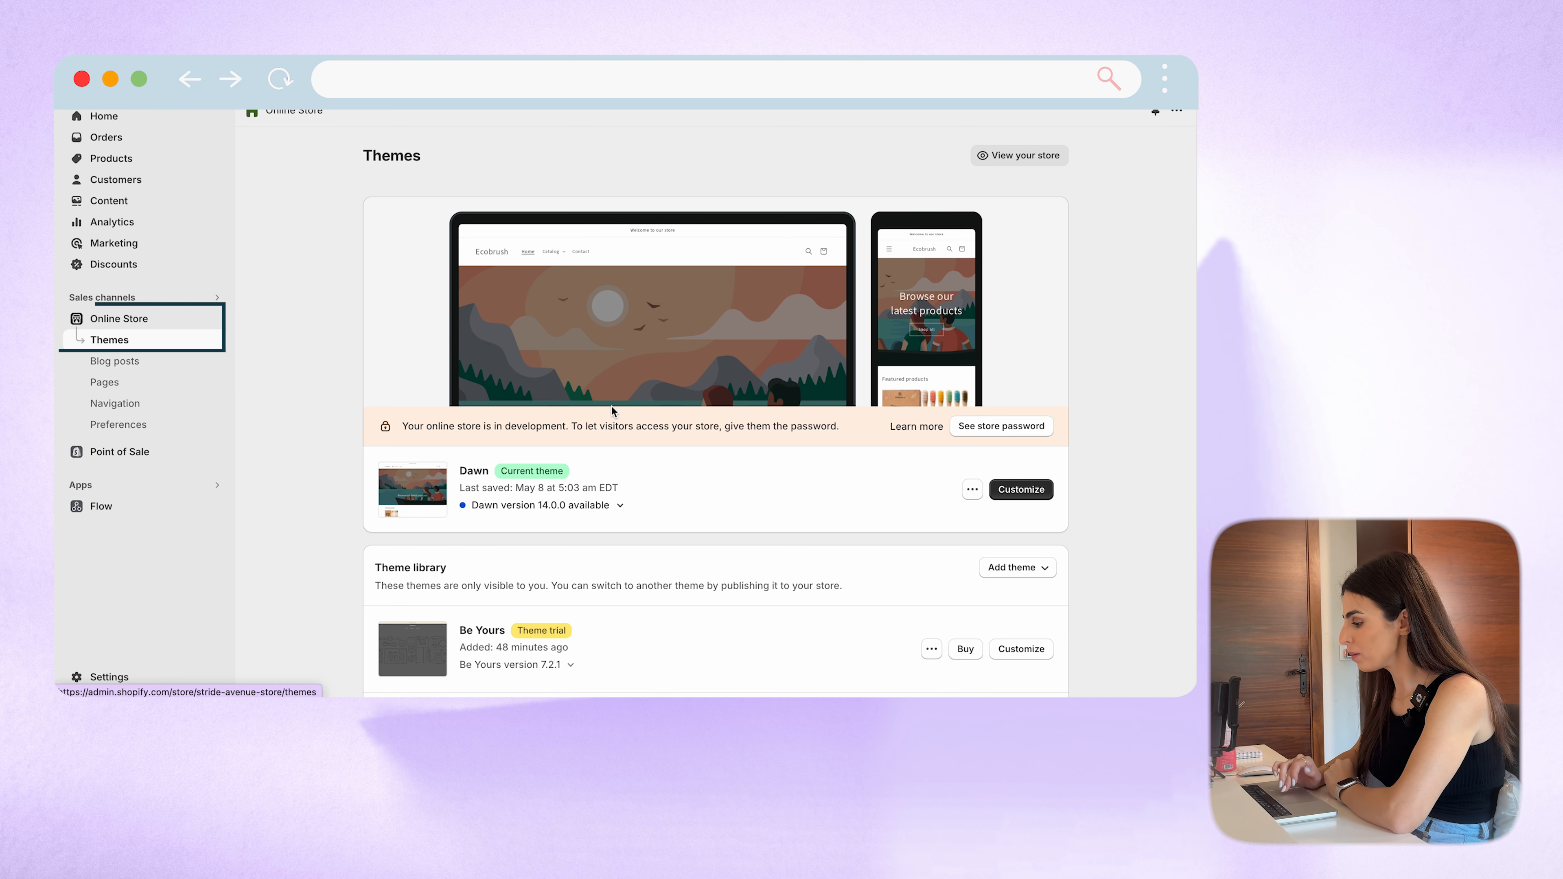
# Step: Open the Be Yours theme for customization and switch to the Default product template
pyautogui.click(1016, 652)
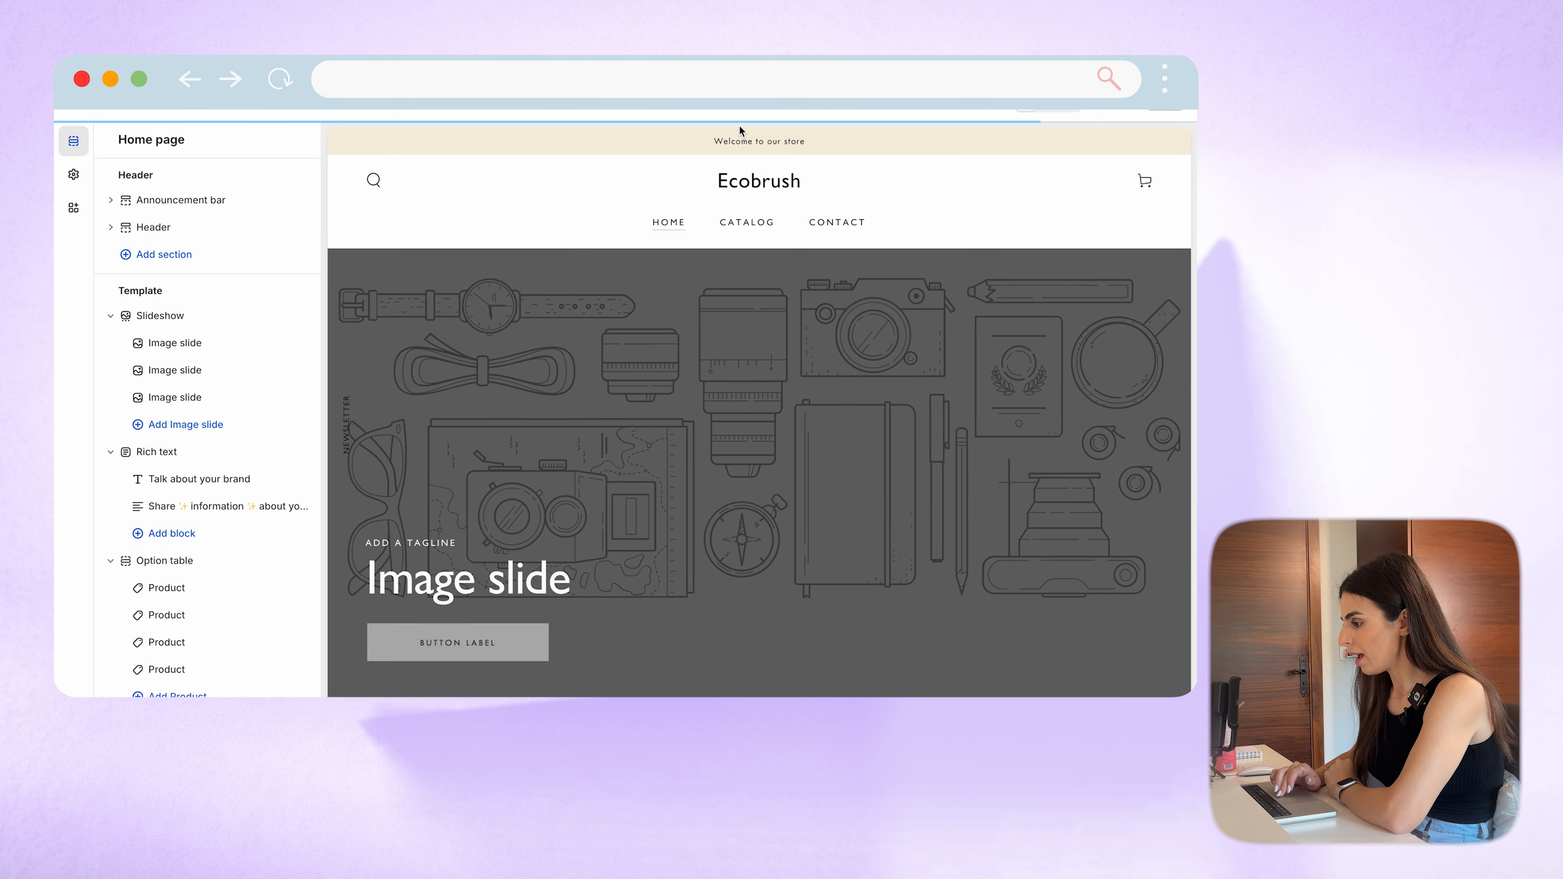
pyautogui.click(689, 114)
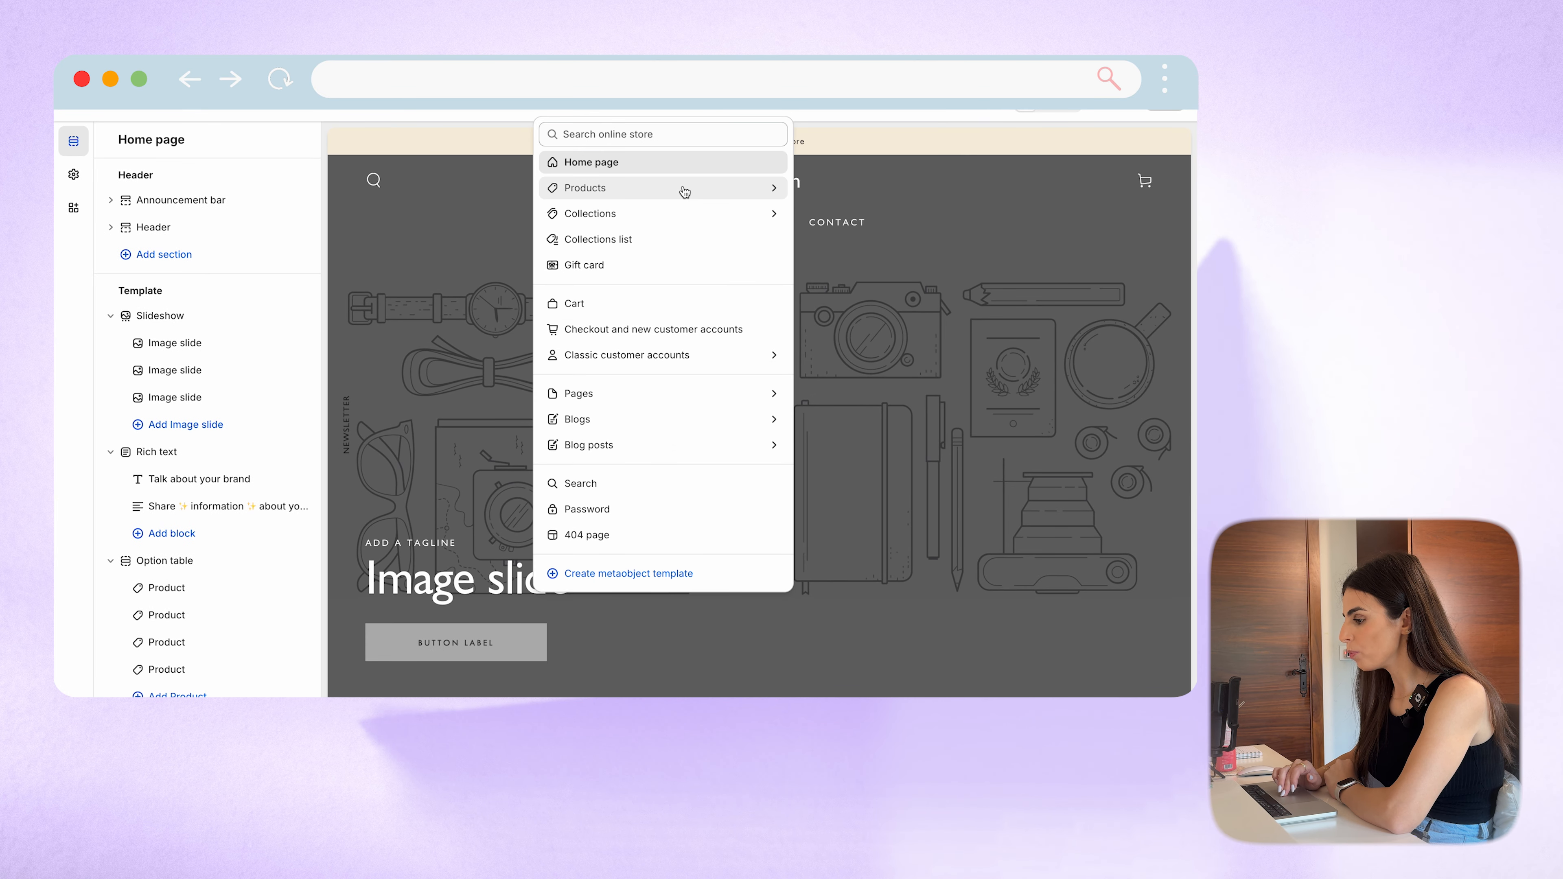
pyautogui.click(684, 189)
pyautogui.click(664, 227)
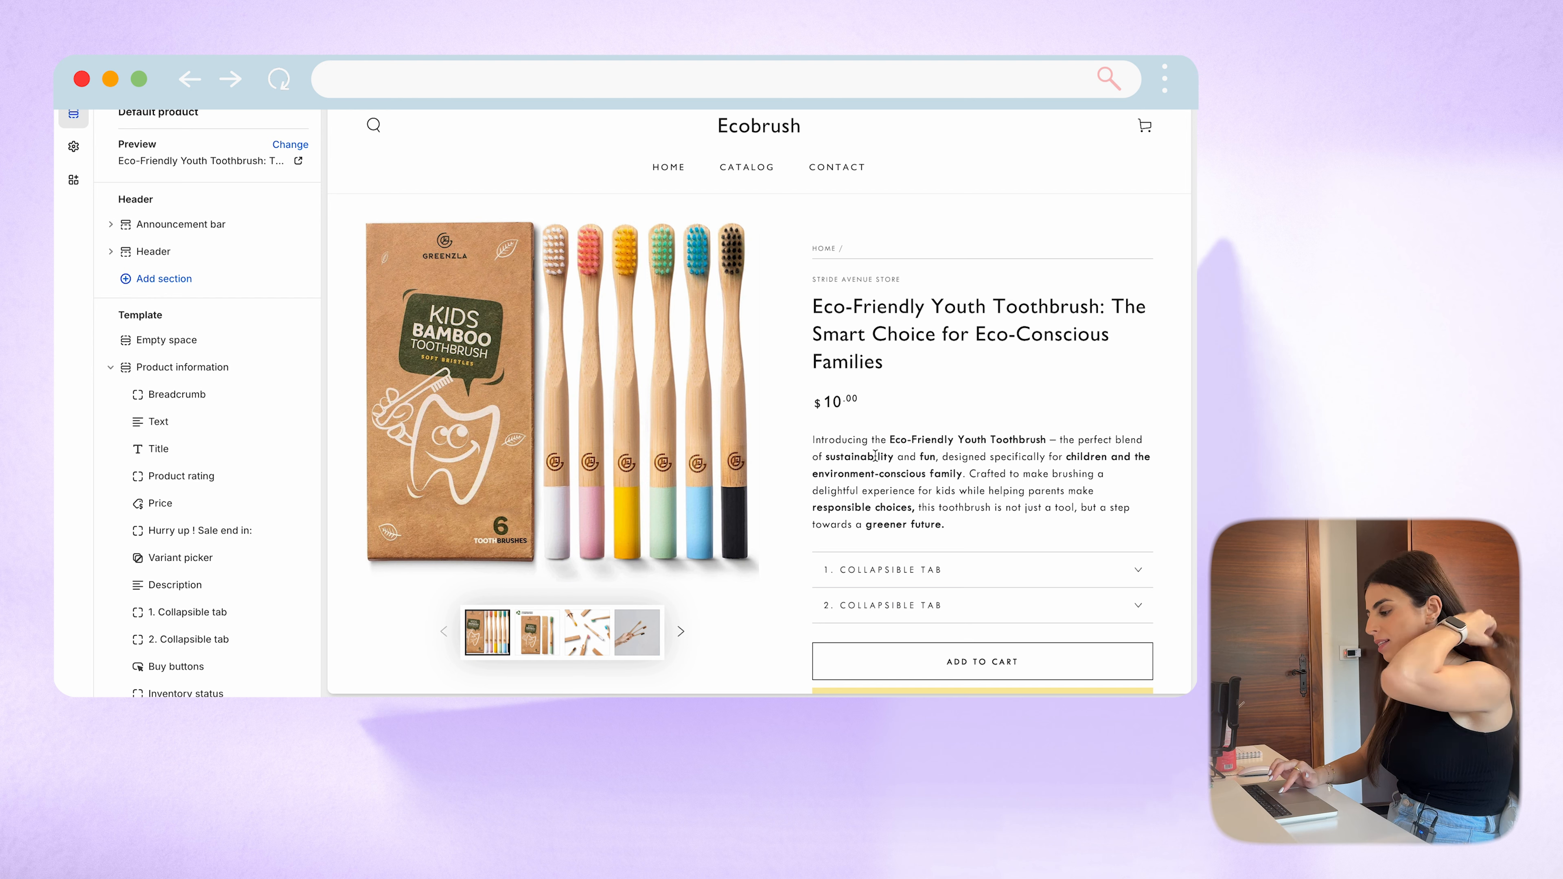
# Step: Examine the product page preview from the description through the FAQs, testimonials and Instagram sections to the footer
pyautogui.scroll(-3, 881, 520)
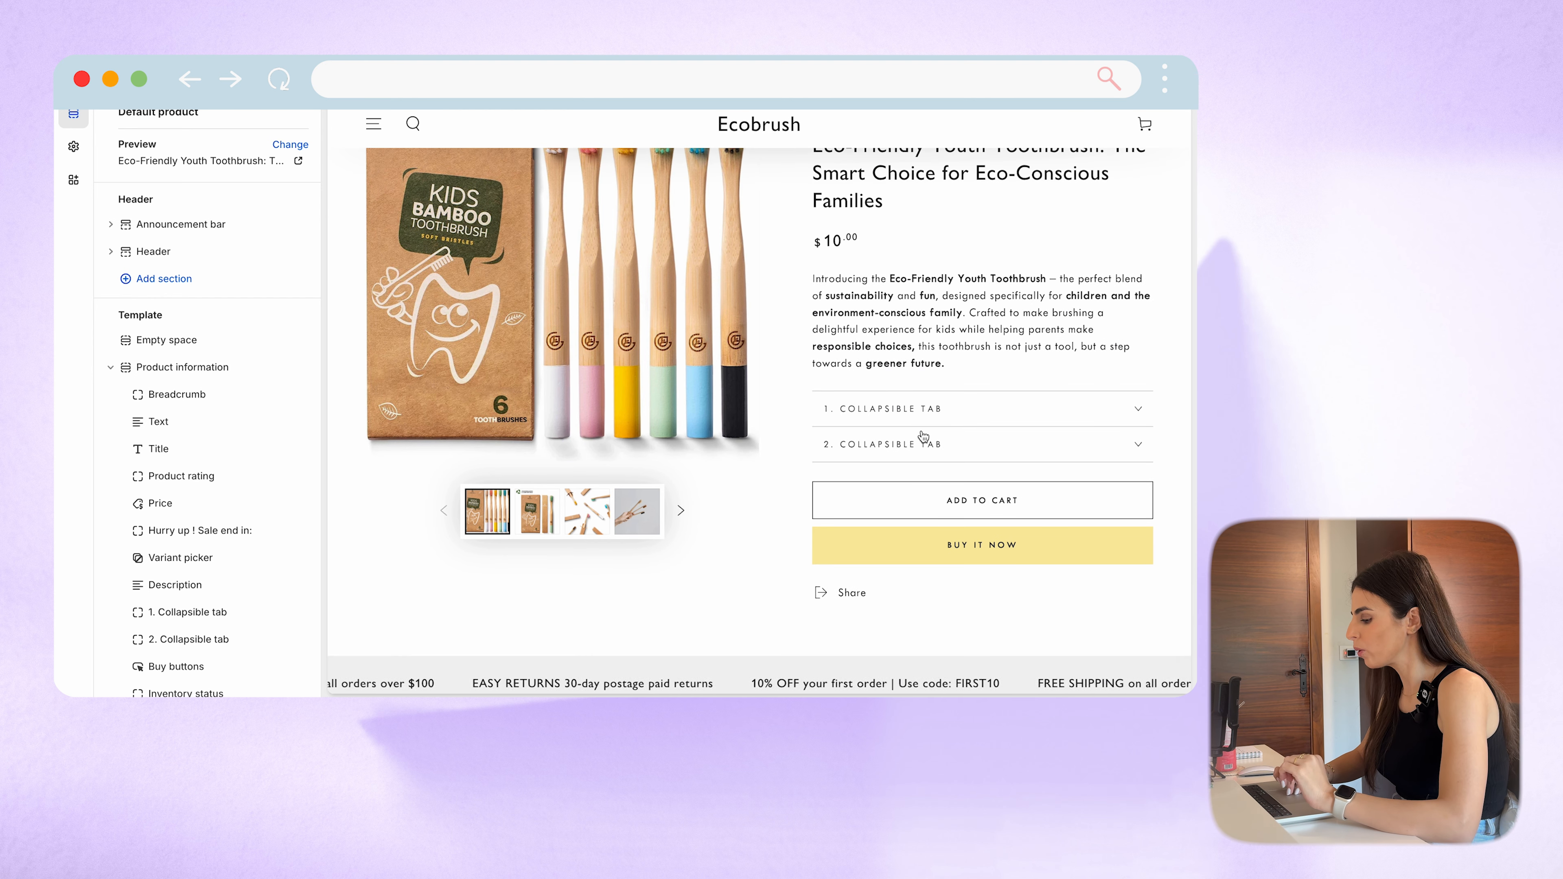
pyautogui.scroll(-4, 924, 436)
pyautogui.scroll(-8, 862, 431)
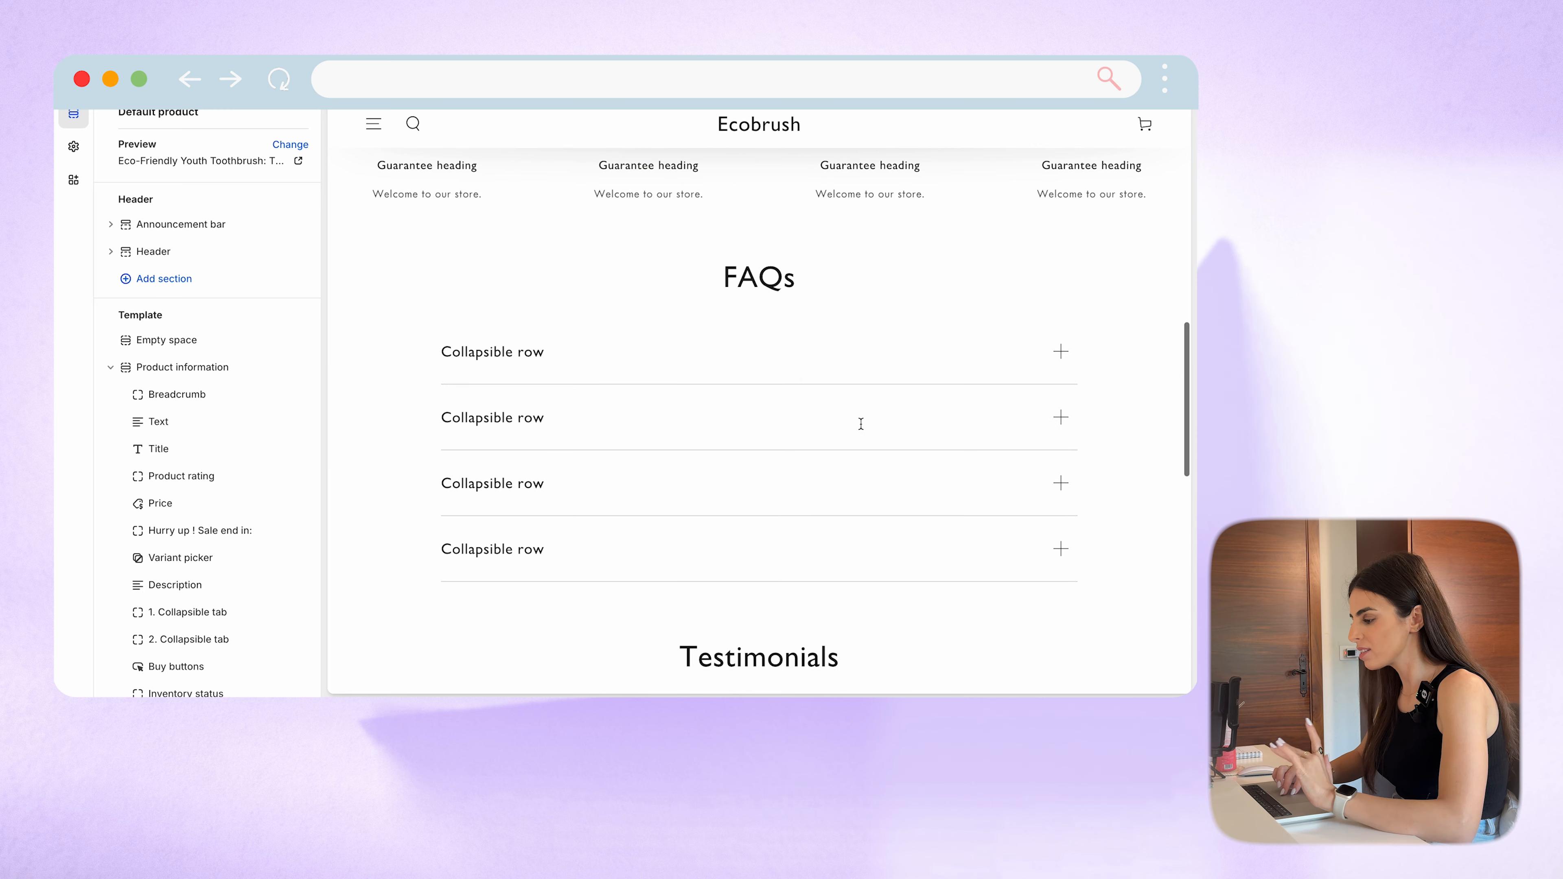
pyautogui.scroll(-9, 862, 430)
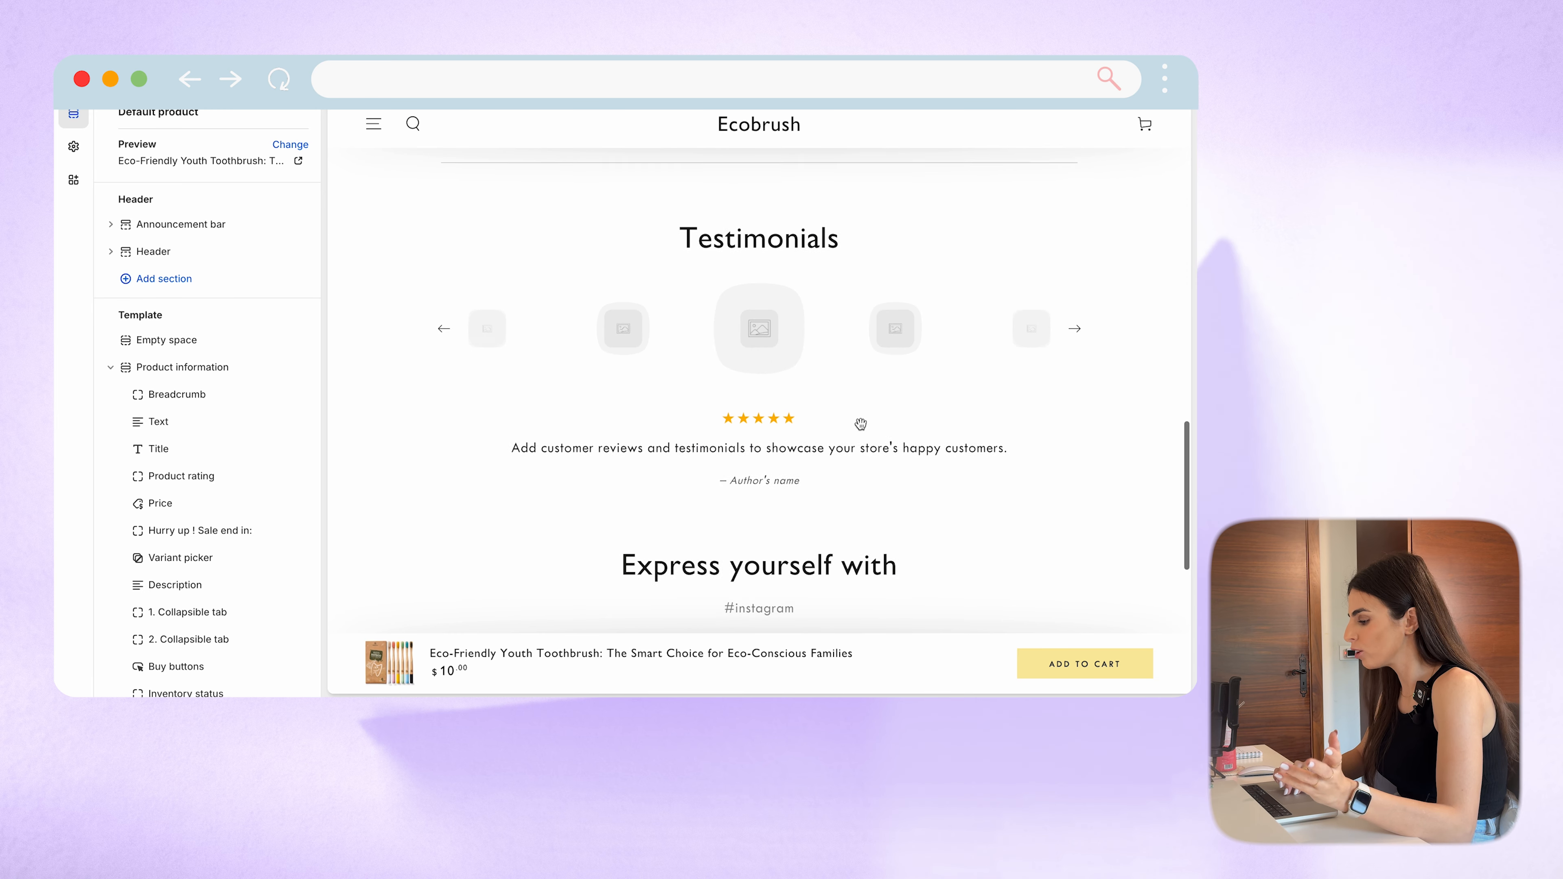
pyautogui.scroll(-1, 860, 424)
pyautogui.scroll(-5, 861, 424)
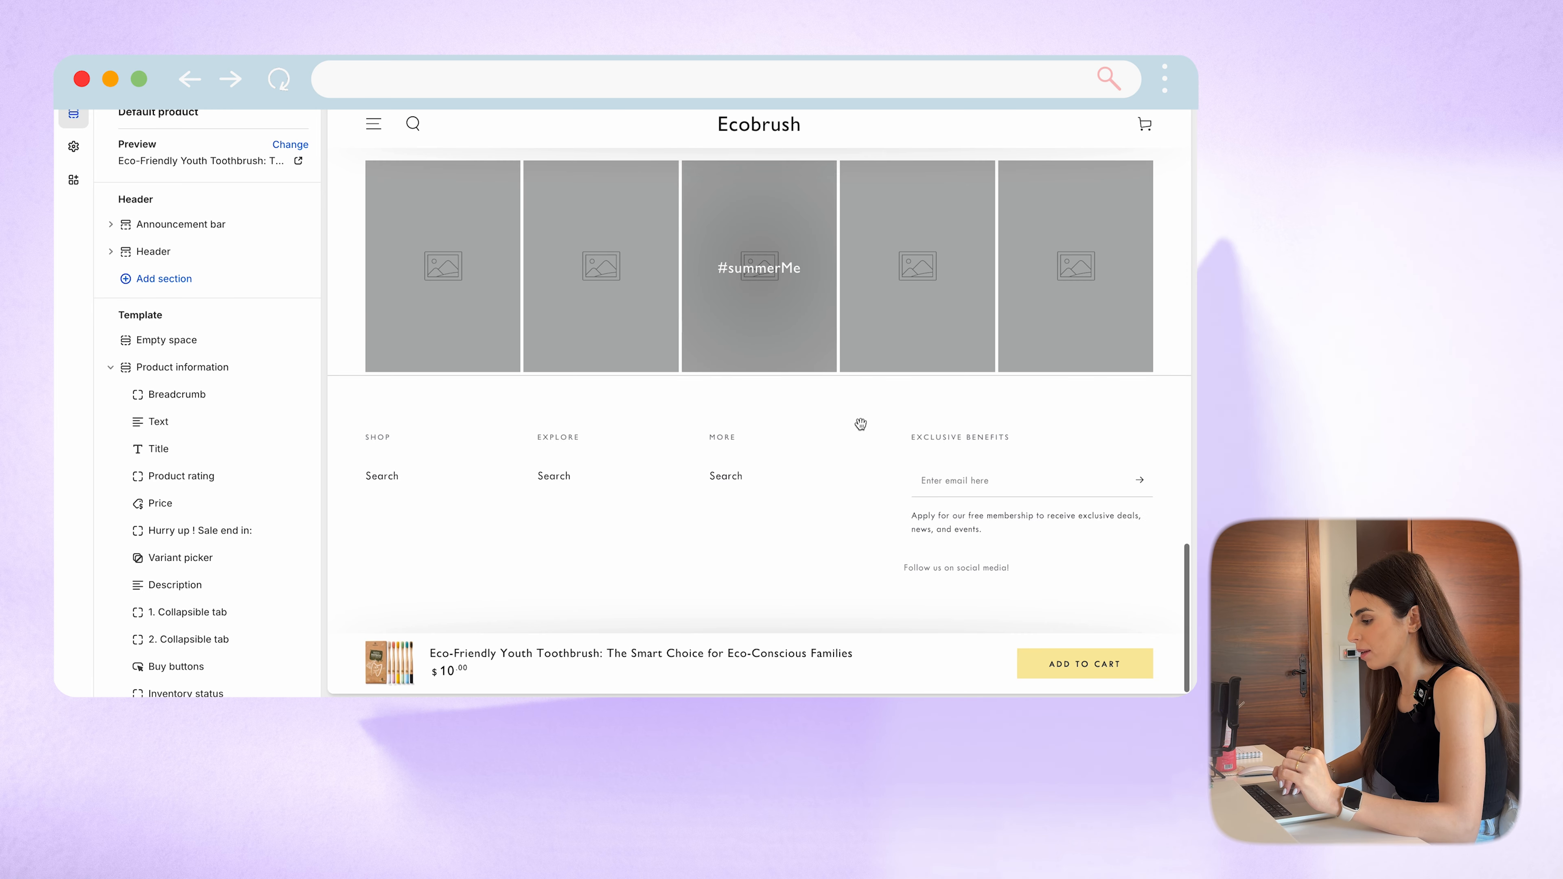
pyautogui.scroll(15, 860, 424)
pyautogui.scroll(10, 861, 424)
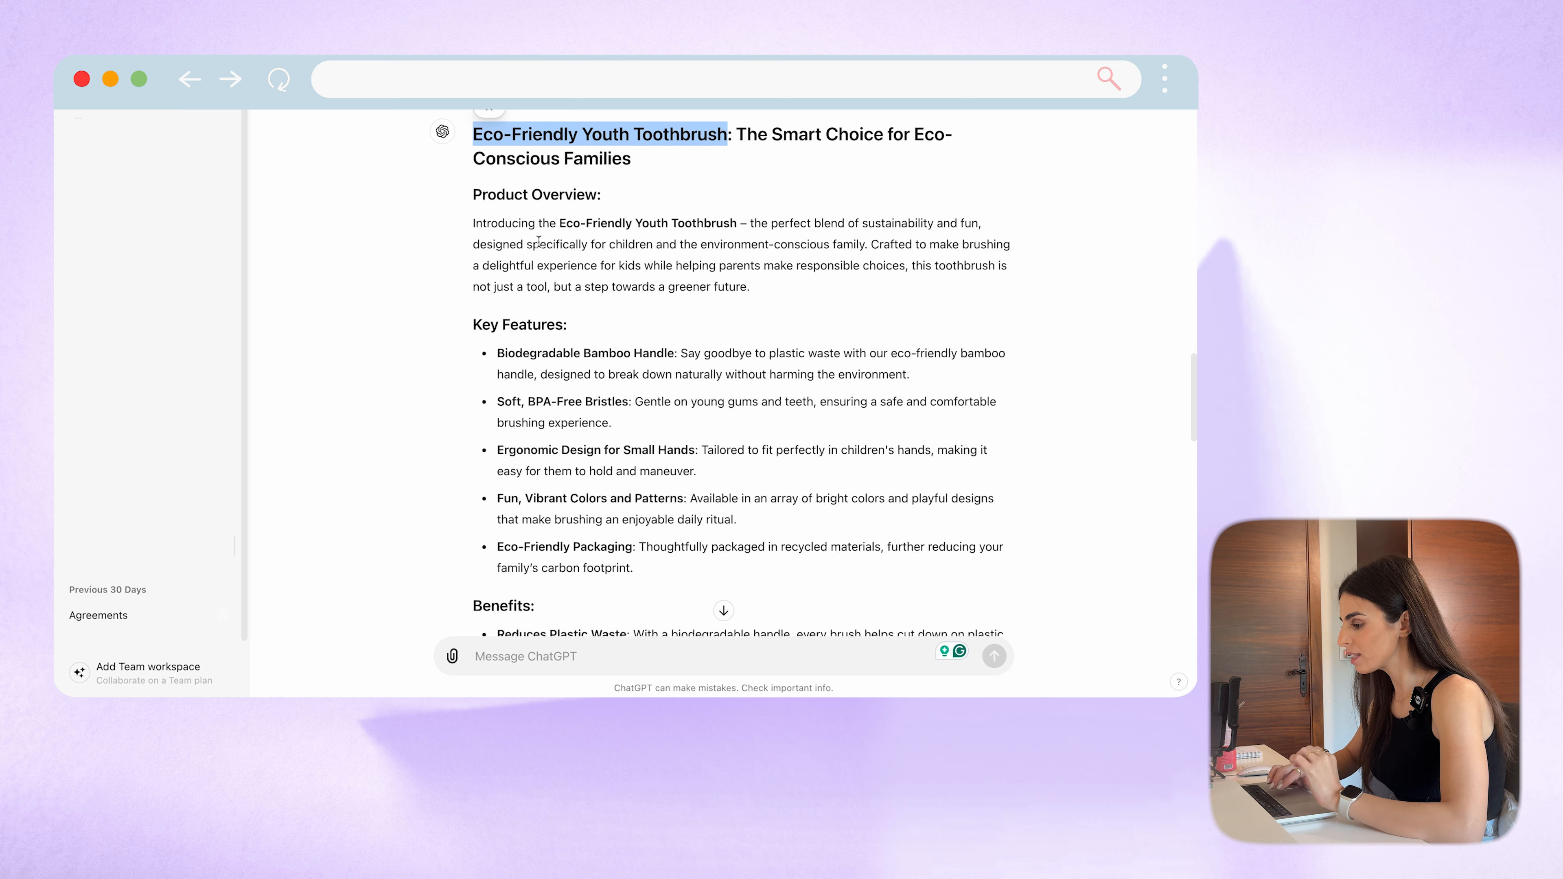
# Step: In the ChatGPT product description, copy the five Benefits bullets from Reduces Plastic Waste to Environmentally Responsible
pyautogui.scroll(-2, 522, 374)
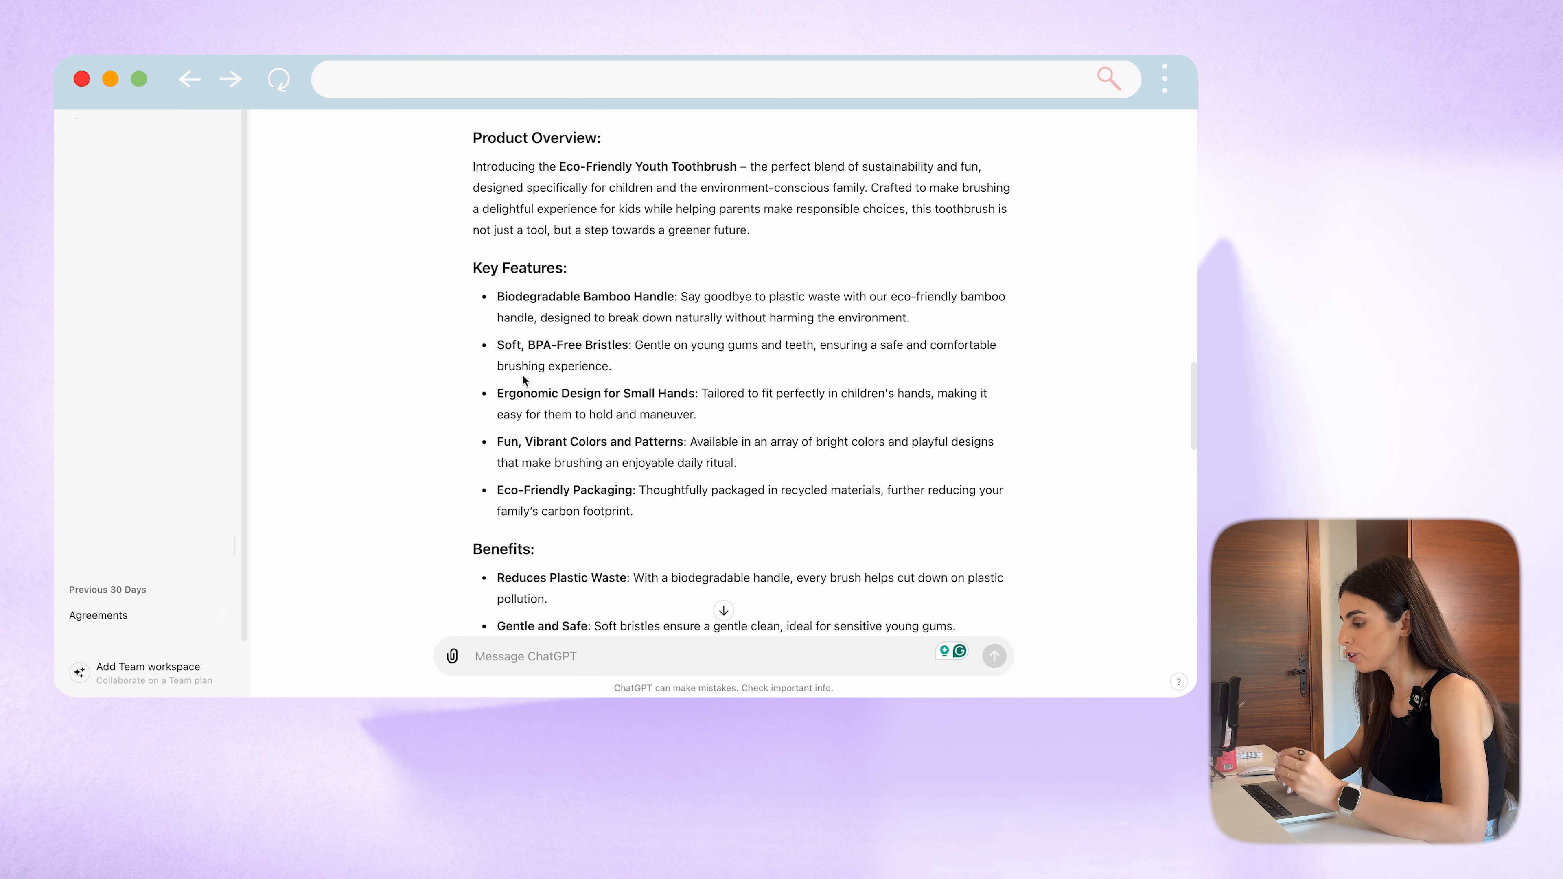
pyautogui.scroll(-8, 524, 380)
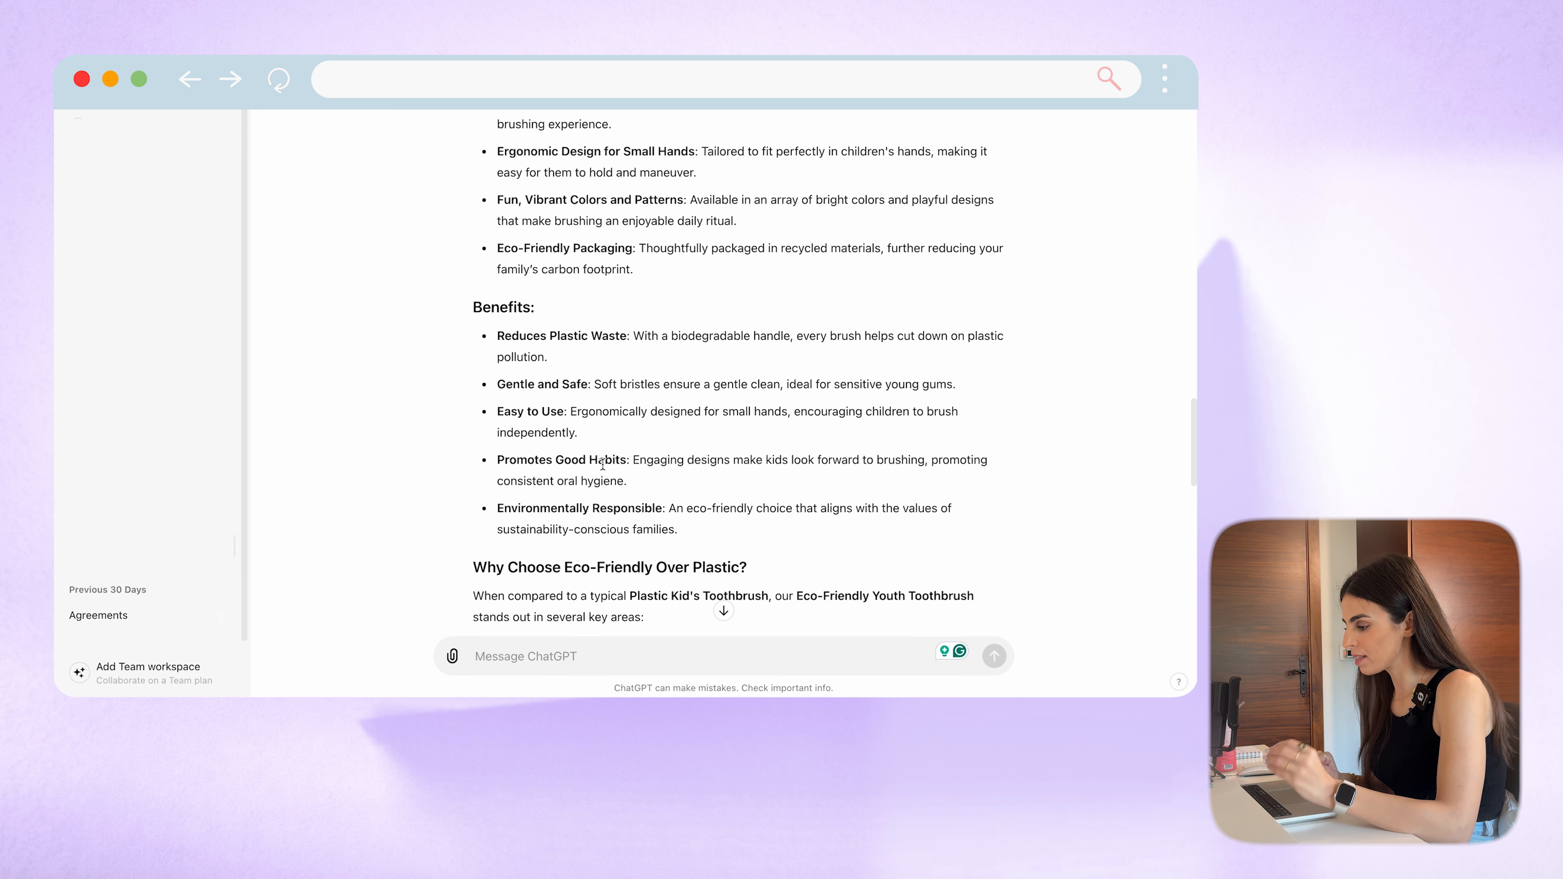
pyautogui.moveTo(692, 530); pyautogui.dragTo(492, 337)
pyautogui.hotkey('ctrl', 'c')
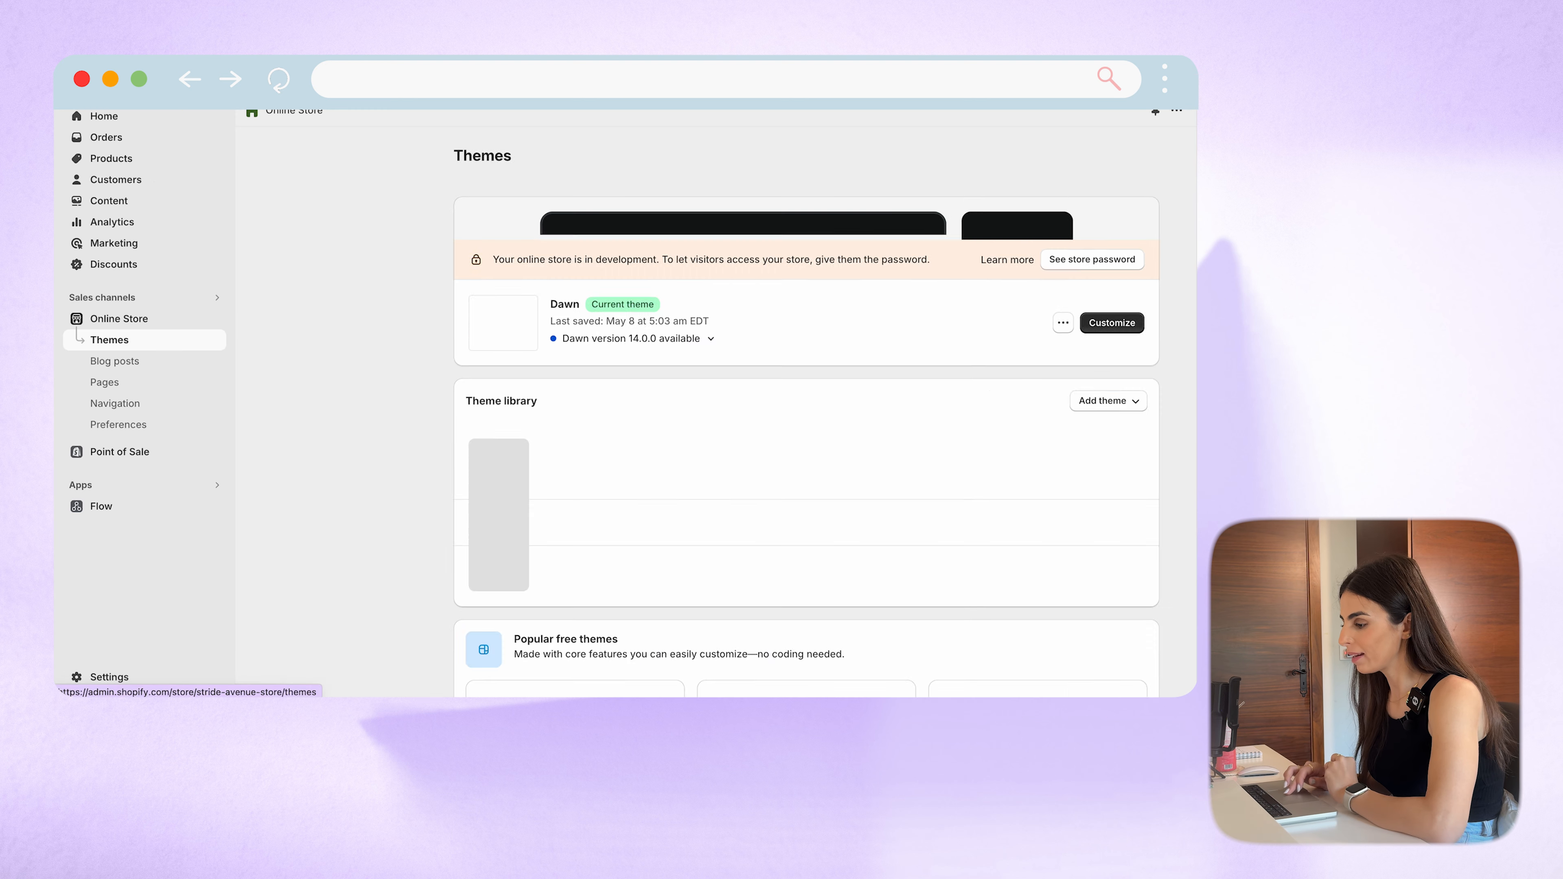
# Step: In Shopify, paste the copied benefits below the introduction in the Eco-Friendly Youth Toothbrush description, remove the extra blank line and save the product
pyautogui.click(113, 159)
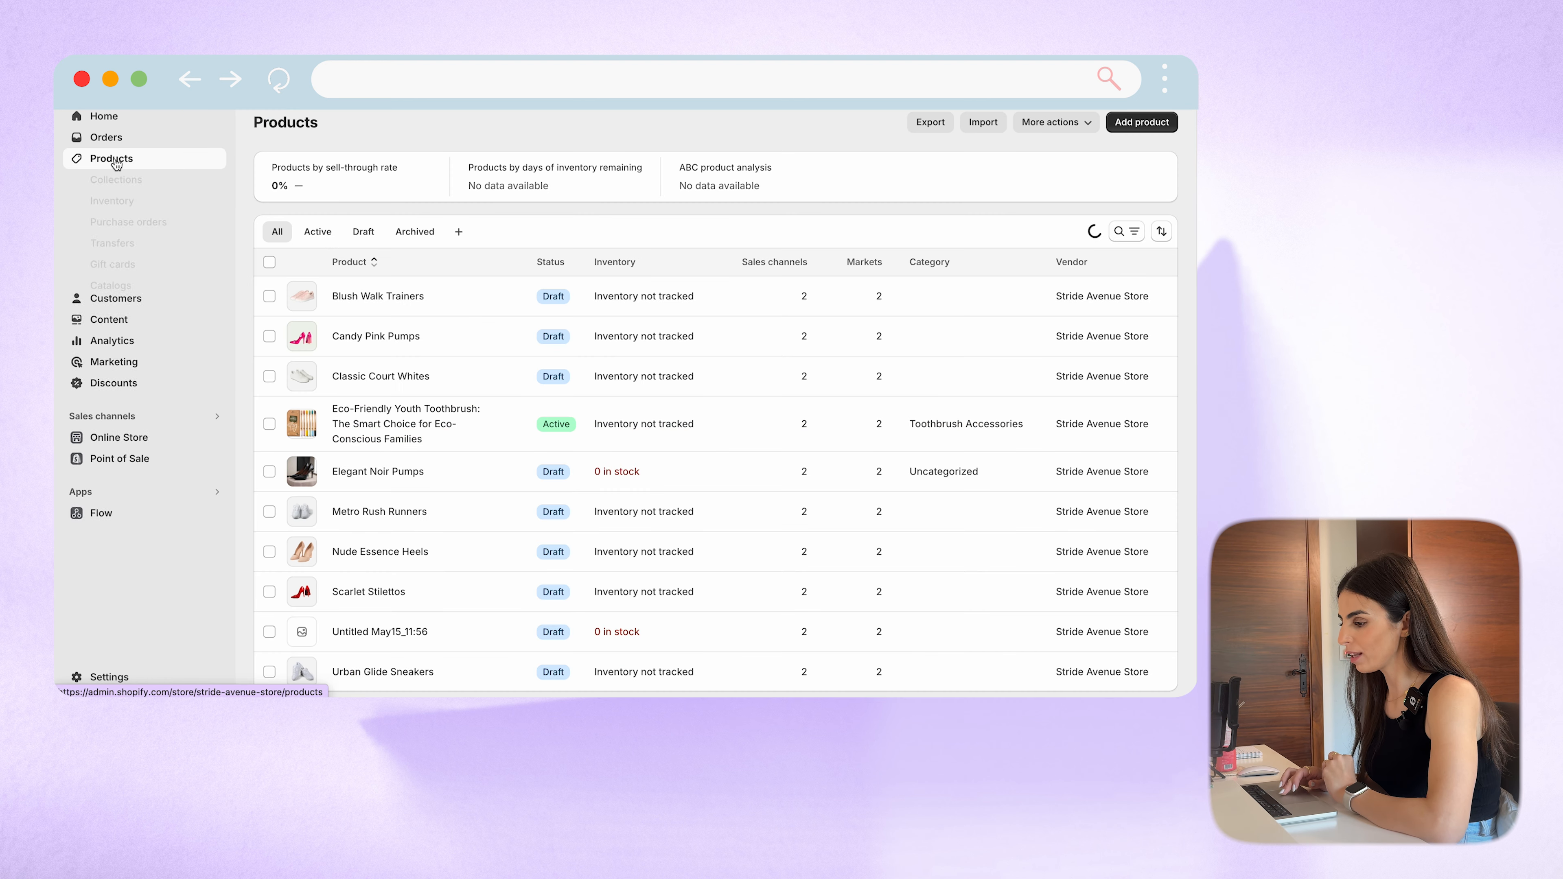
pyautogui.click(343, 419)
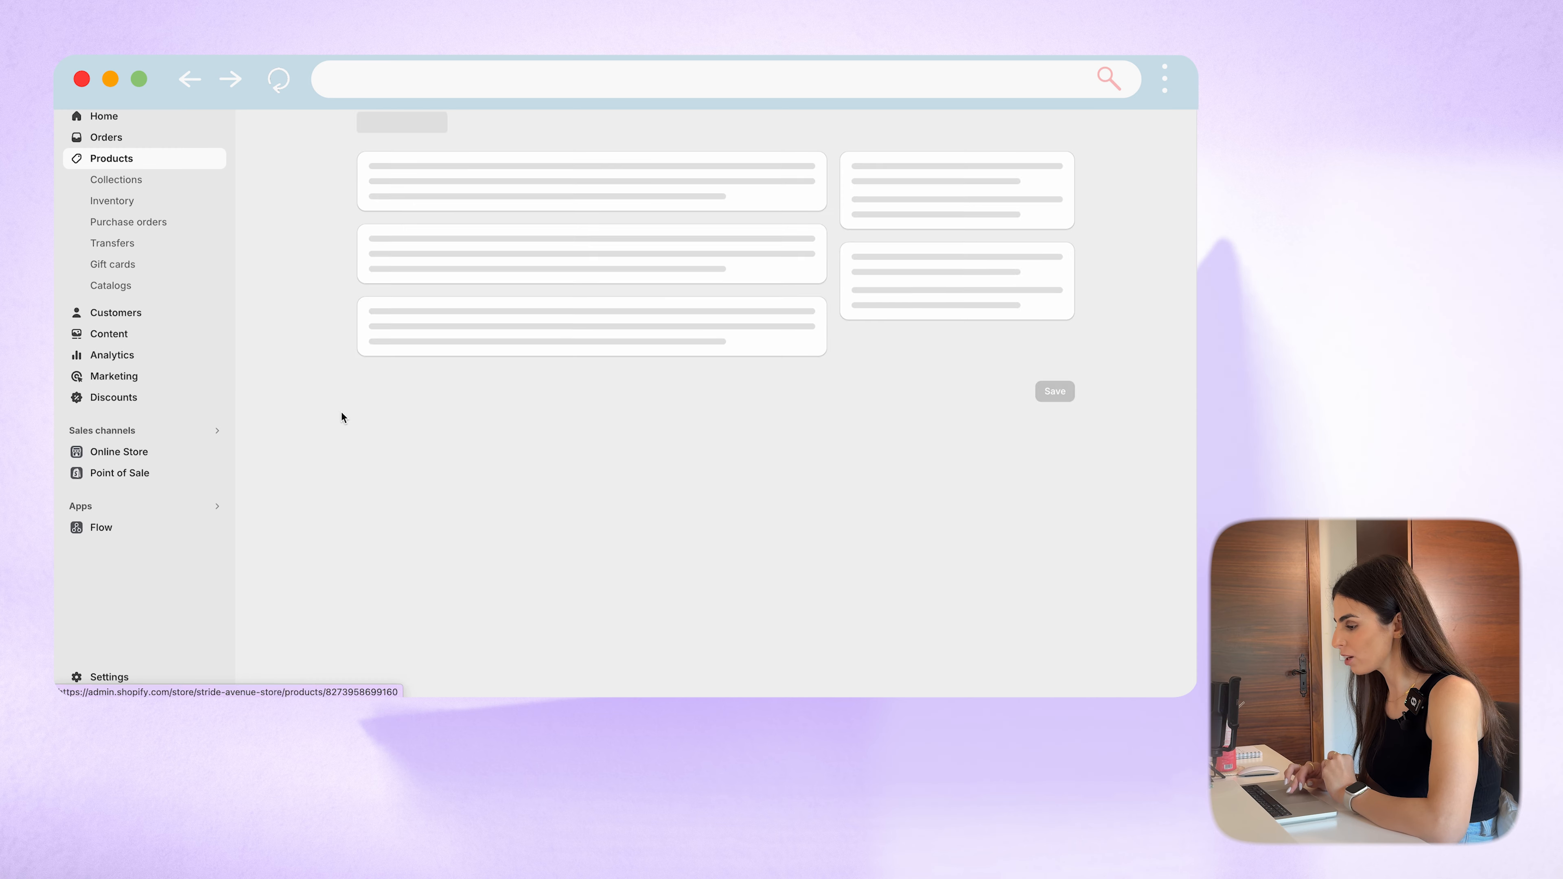
pyautogui.click(466, 398)
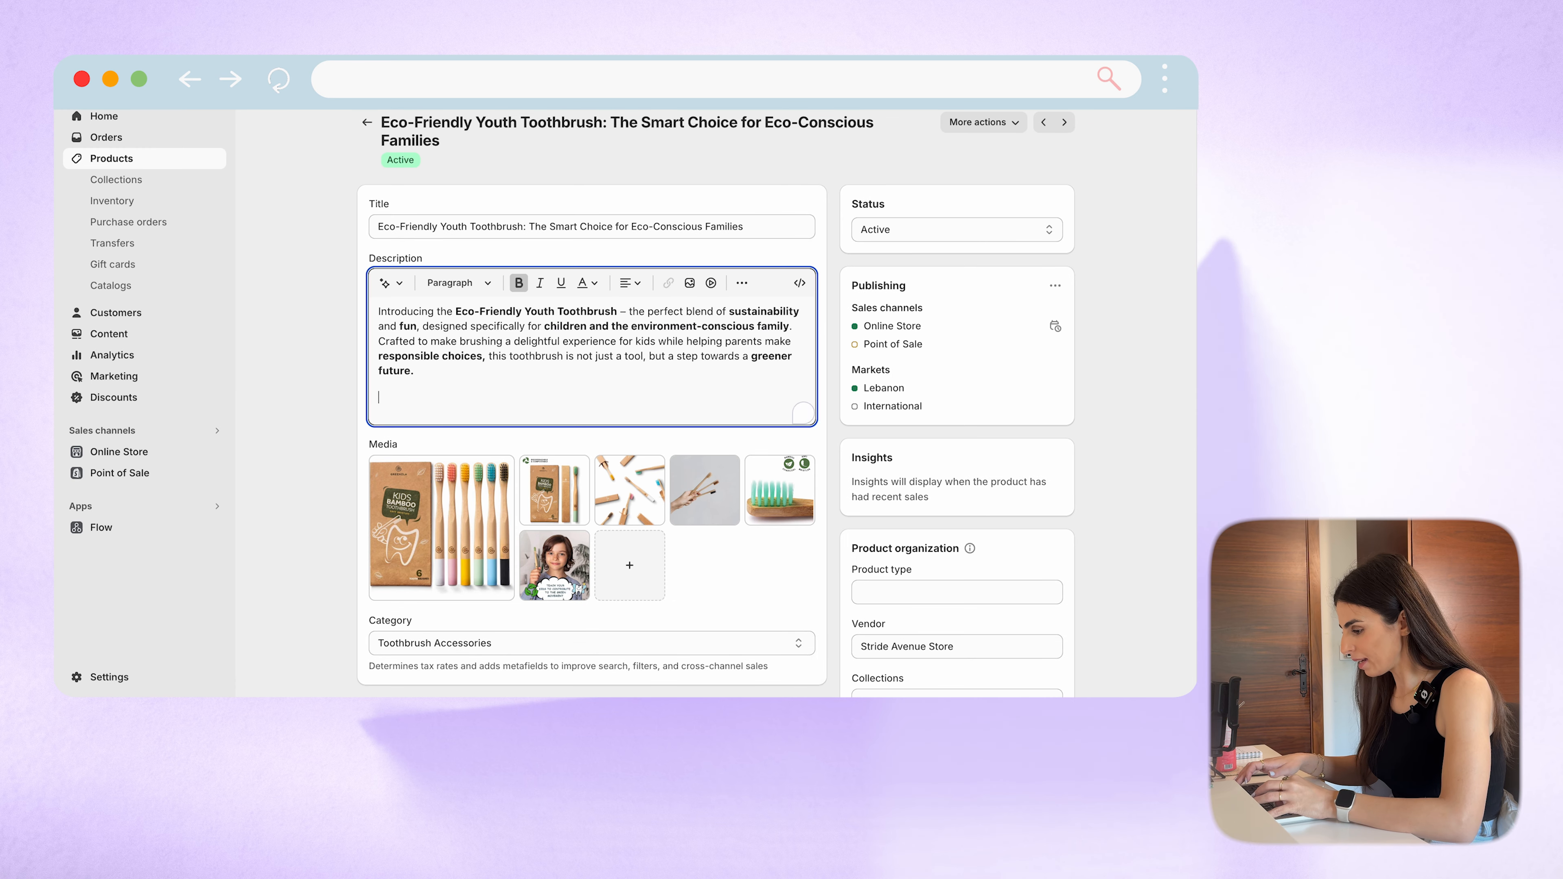
pyautogui.hotkey('ctrl', 'v')
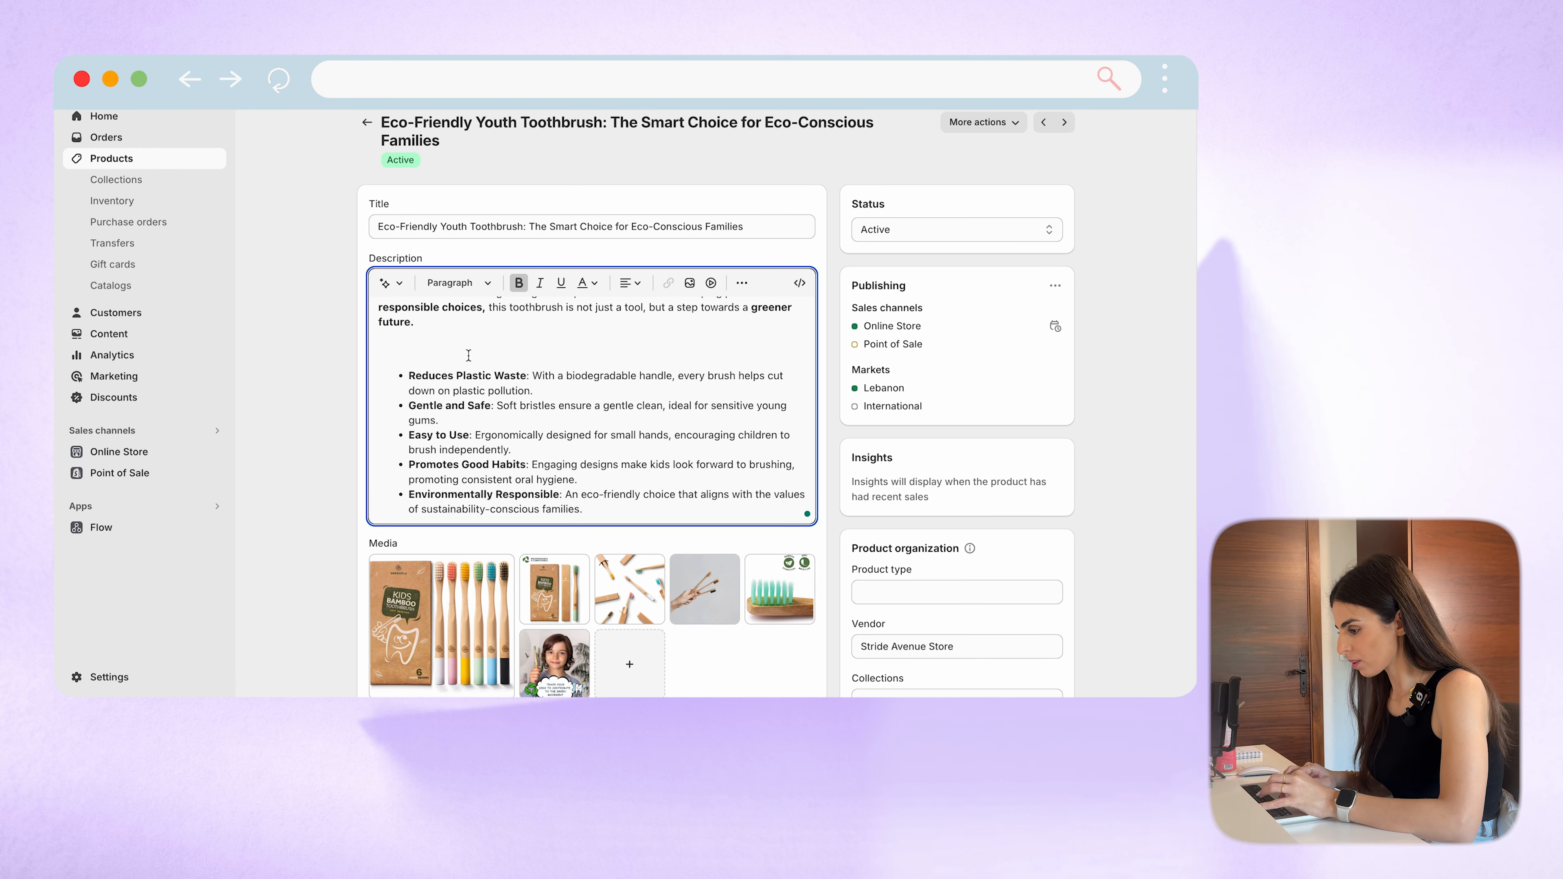
pyautogui.press('BackSpace')
pyautogui.press('BackSpace')
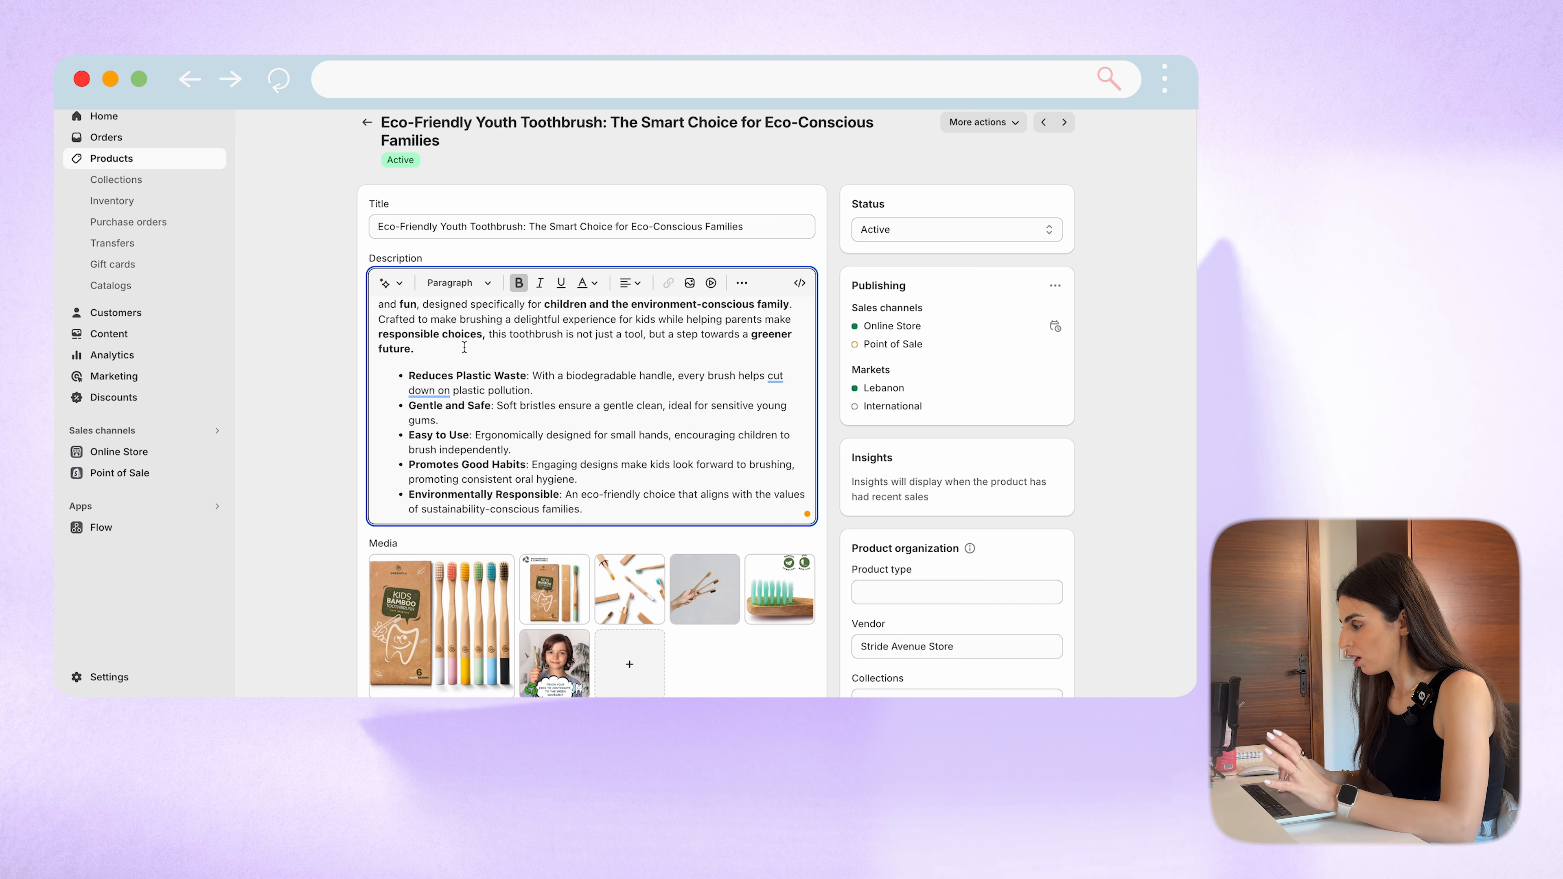
pyautogui.hotkey('ctrl', 's')
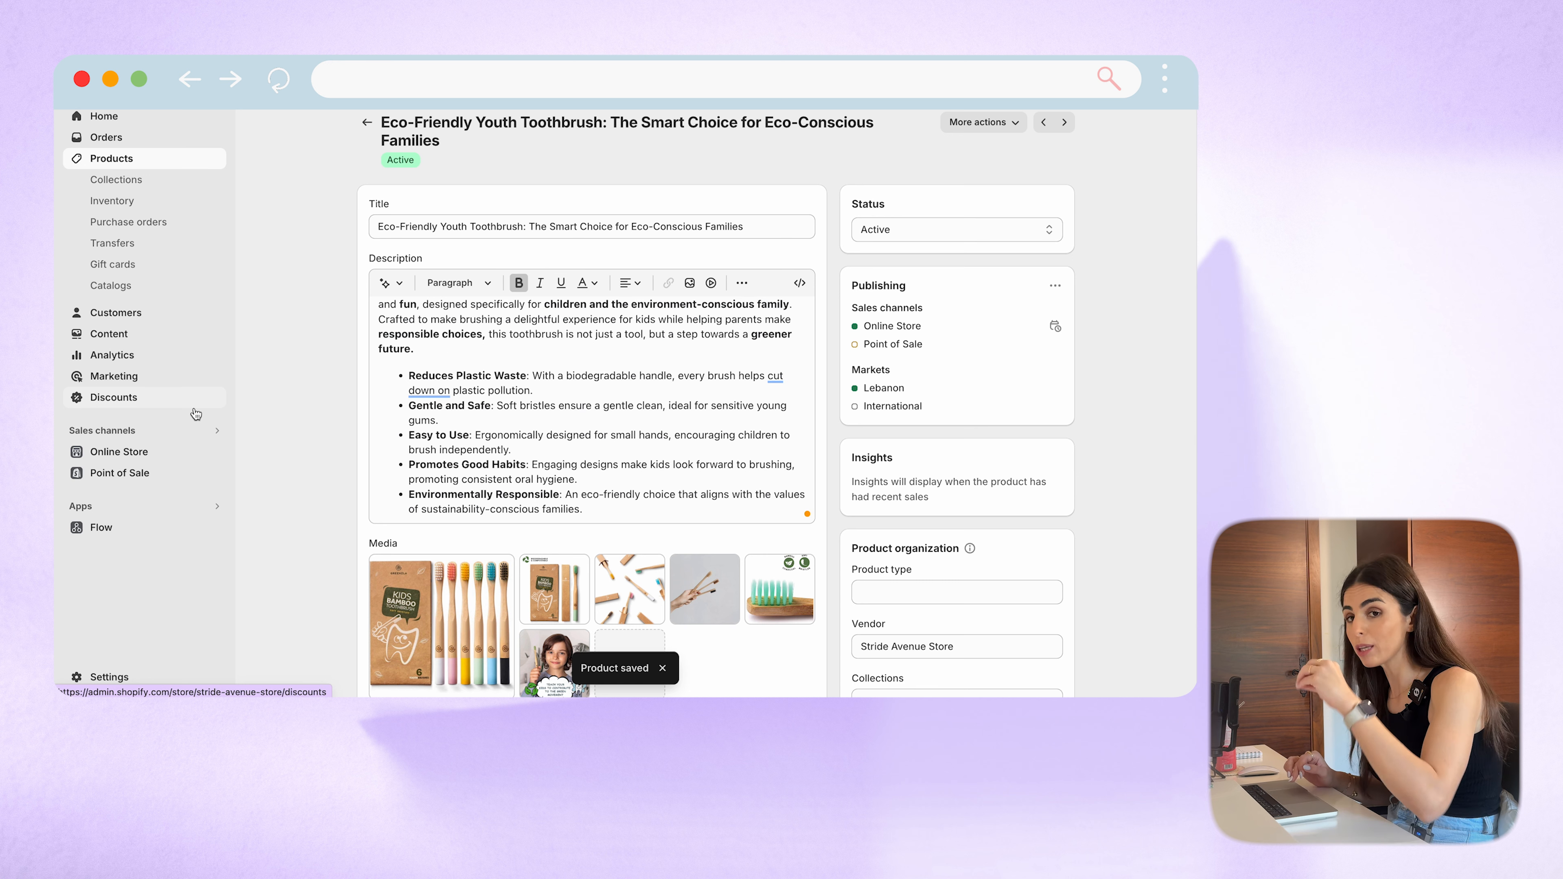
# Step: Open the Be Yours theme for customization and examine the title, description and benefits list in the product page preview
pyautogui.click(119, 453)
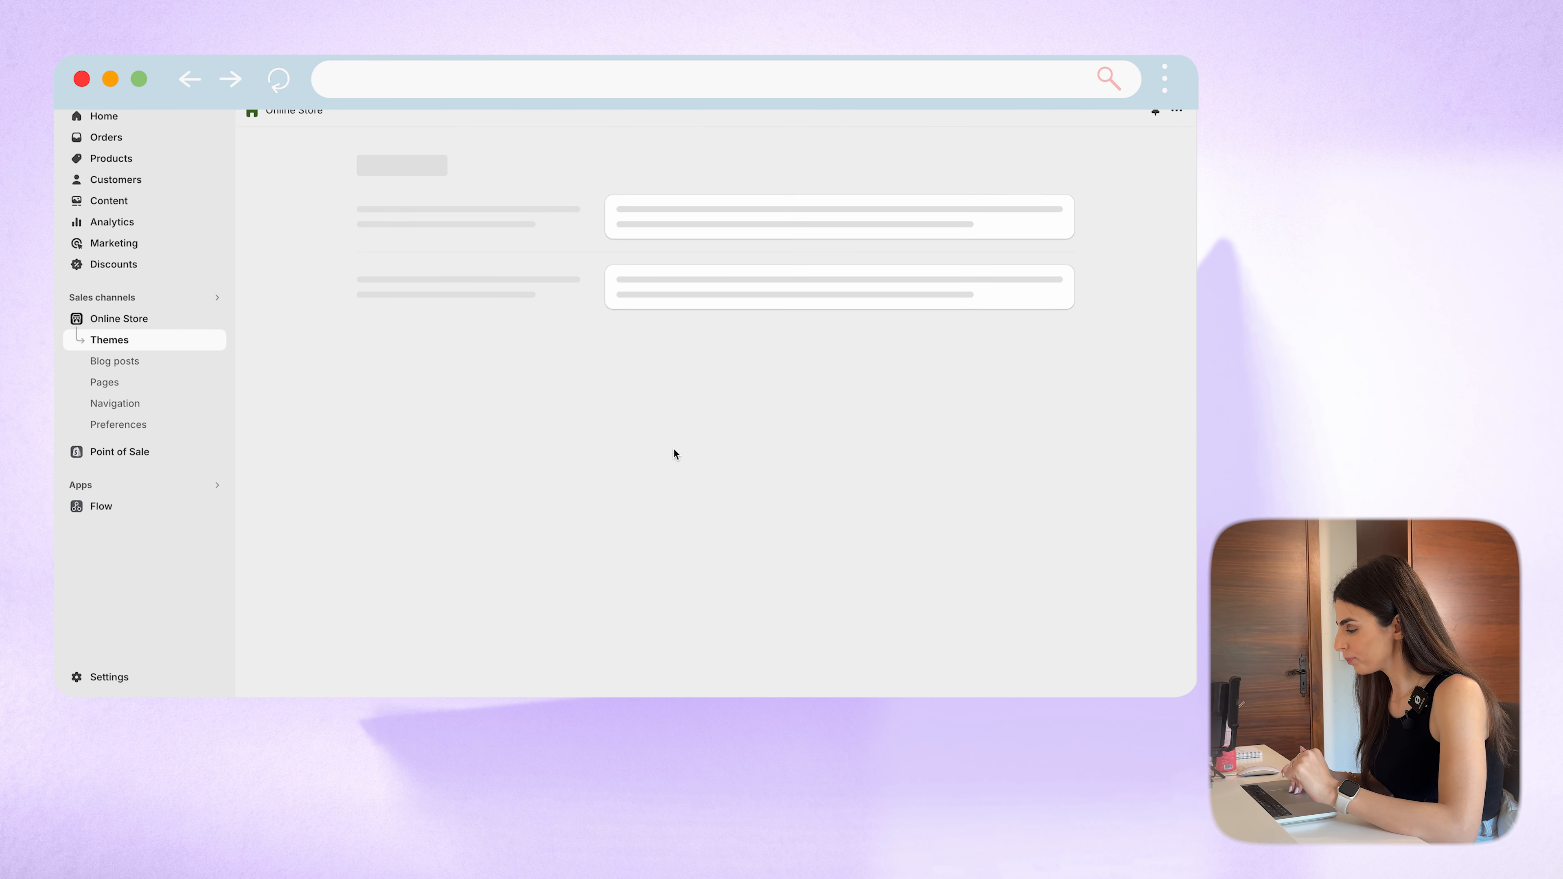
pyautogui.scroll(-5, 673, 453)
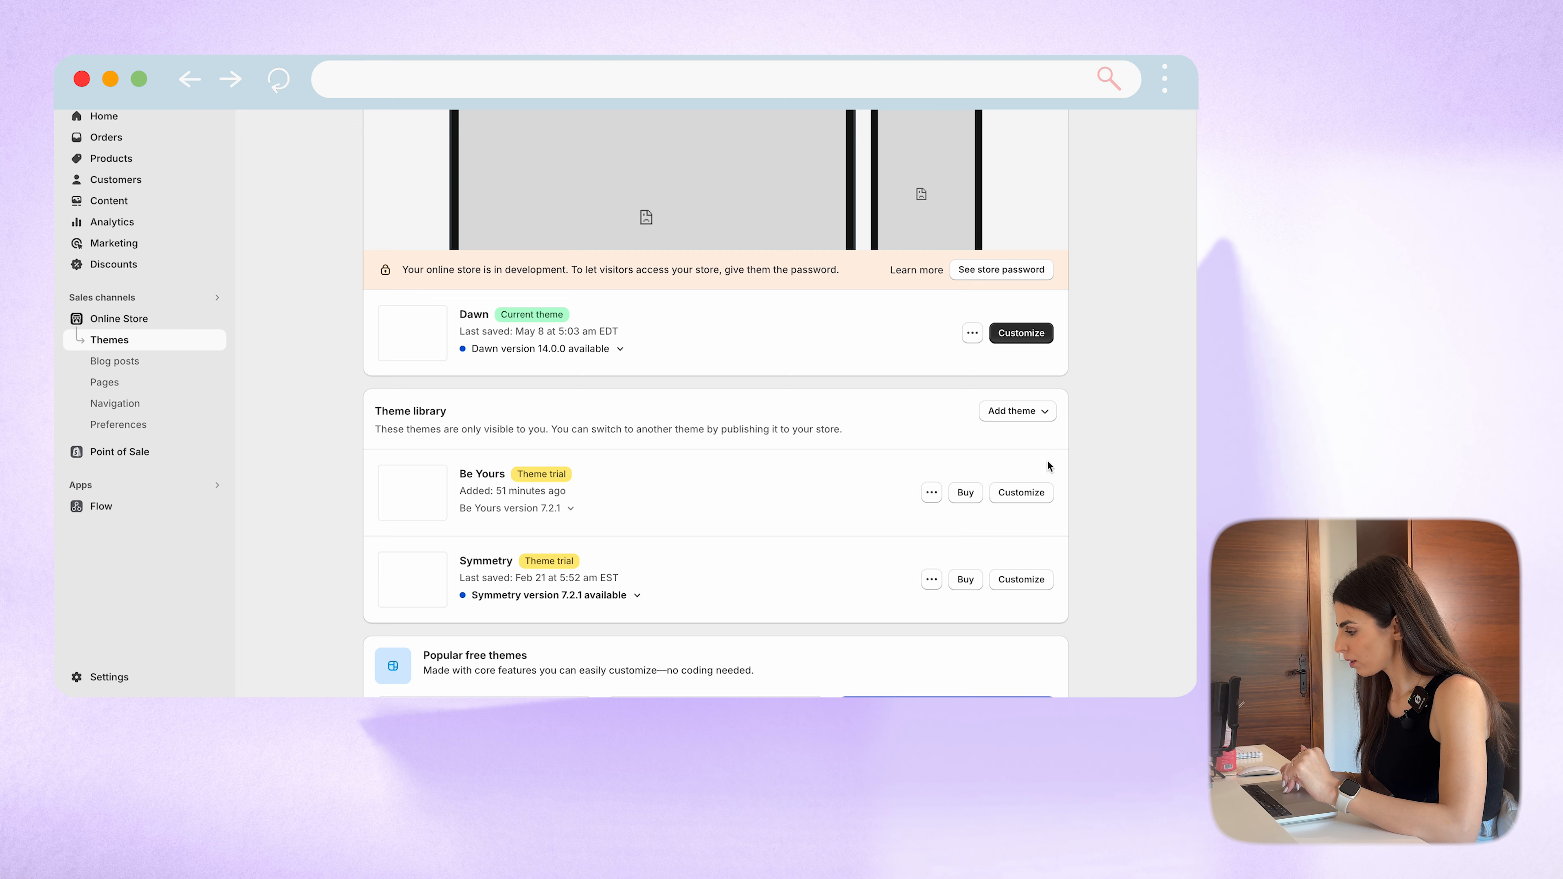
pyautogui.click(1021, 493)
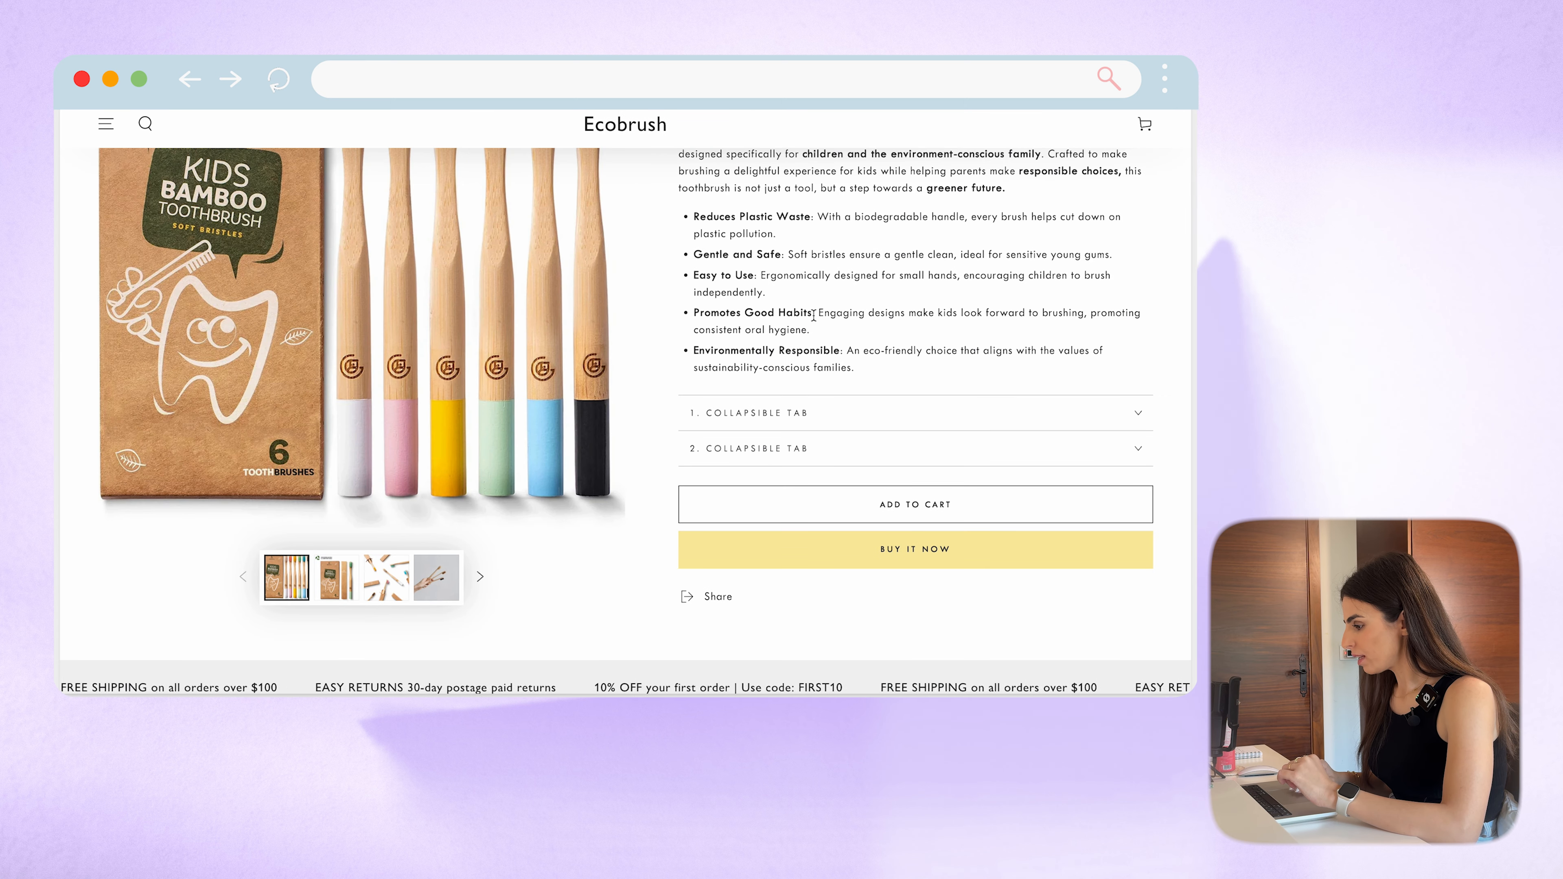
pyautogui.scroll(5, 813, 315)
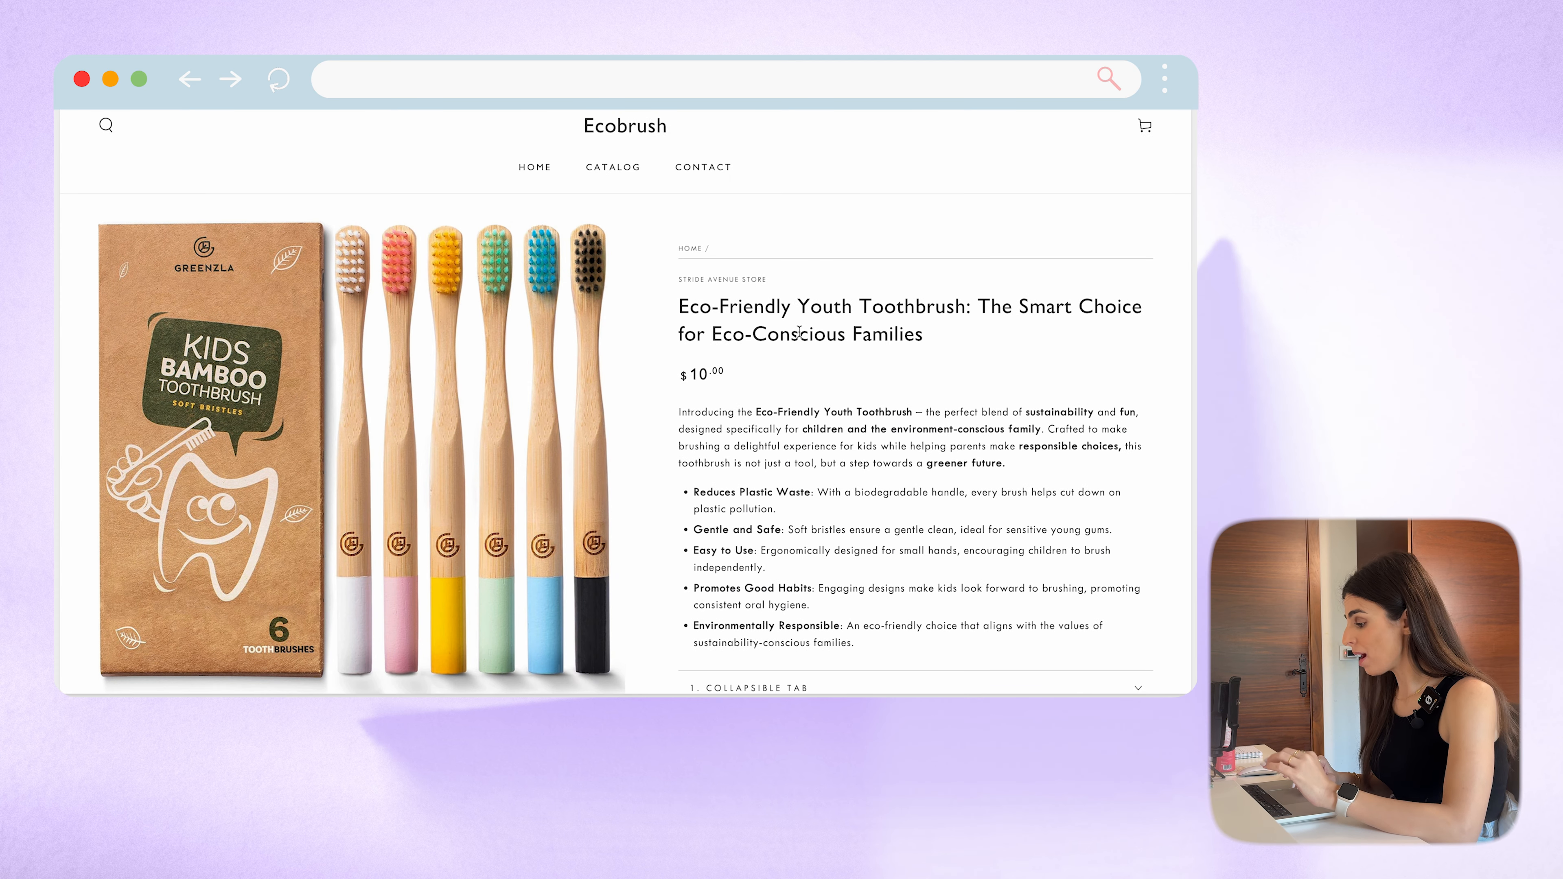
pyautogui.scroll(-3, 798, 332)
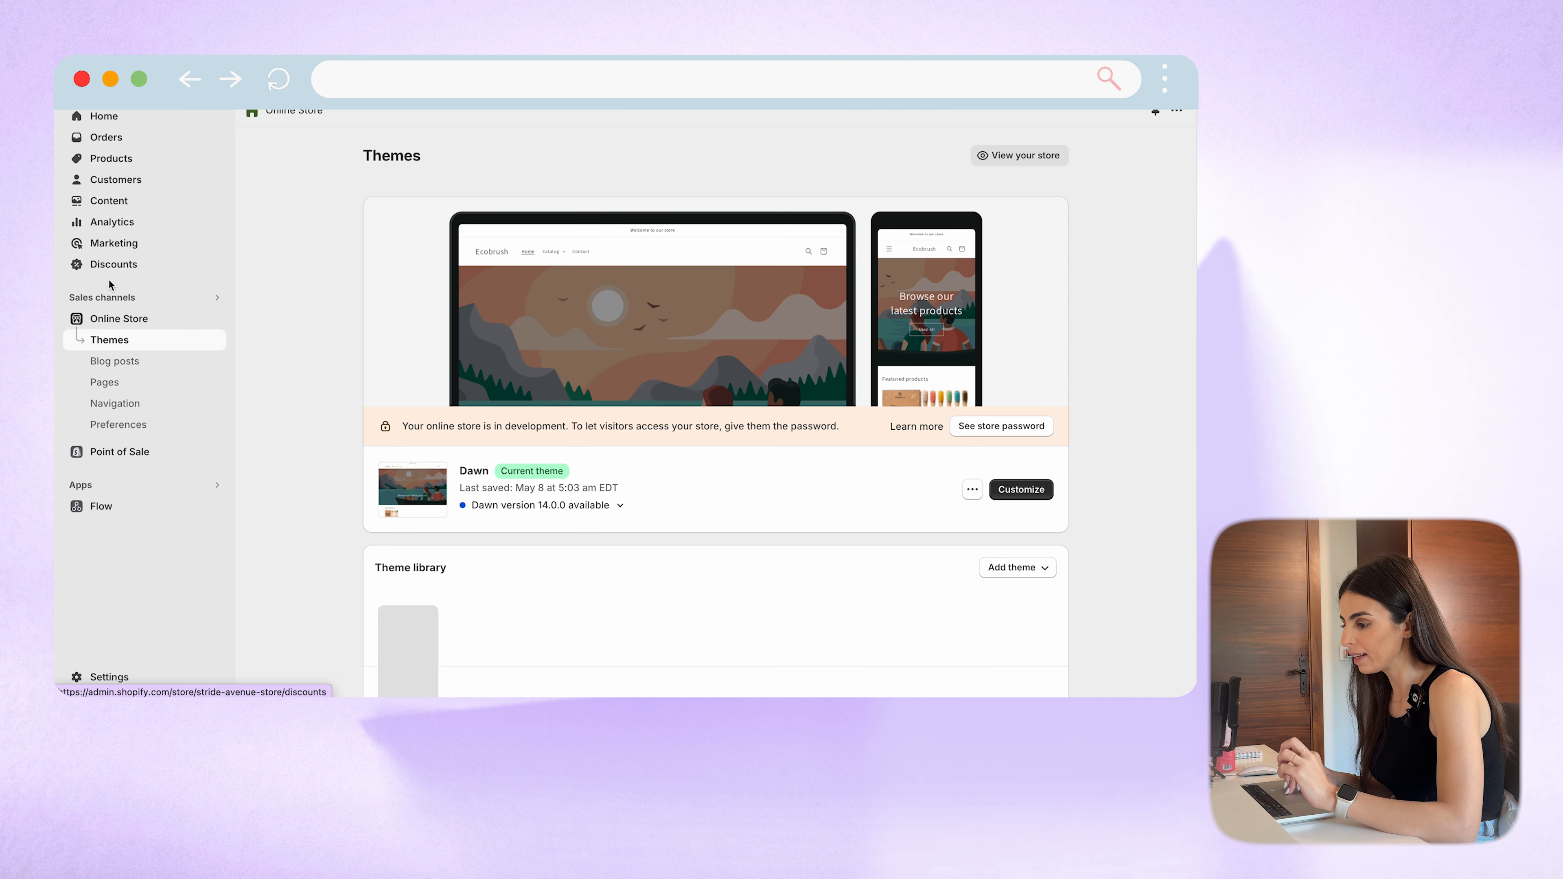
# Step: In the Eco-Friendly Youth Toothbrush description, replace the bullets of all five benefits with ✓ check marks
pyautogui.click(106, 159)
pyautogui.click(407, 403)
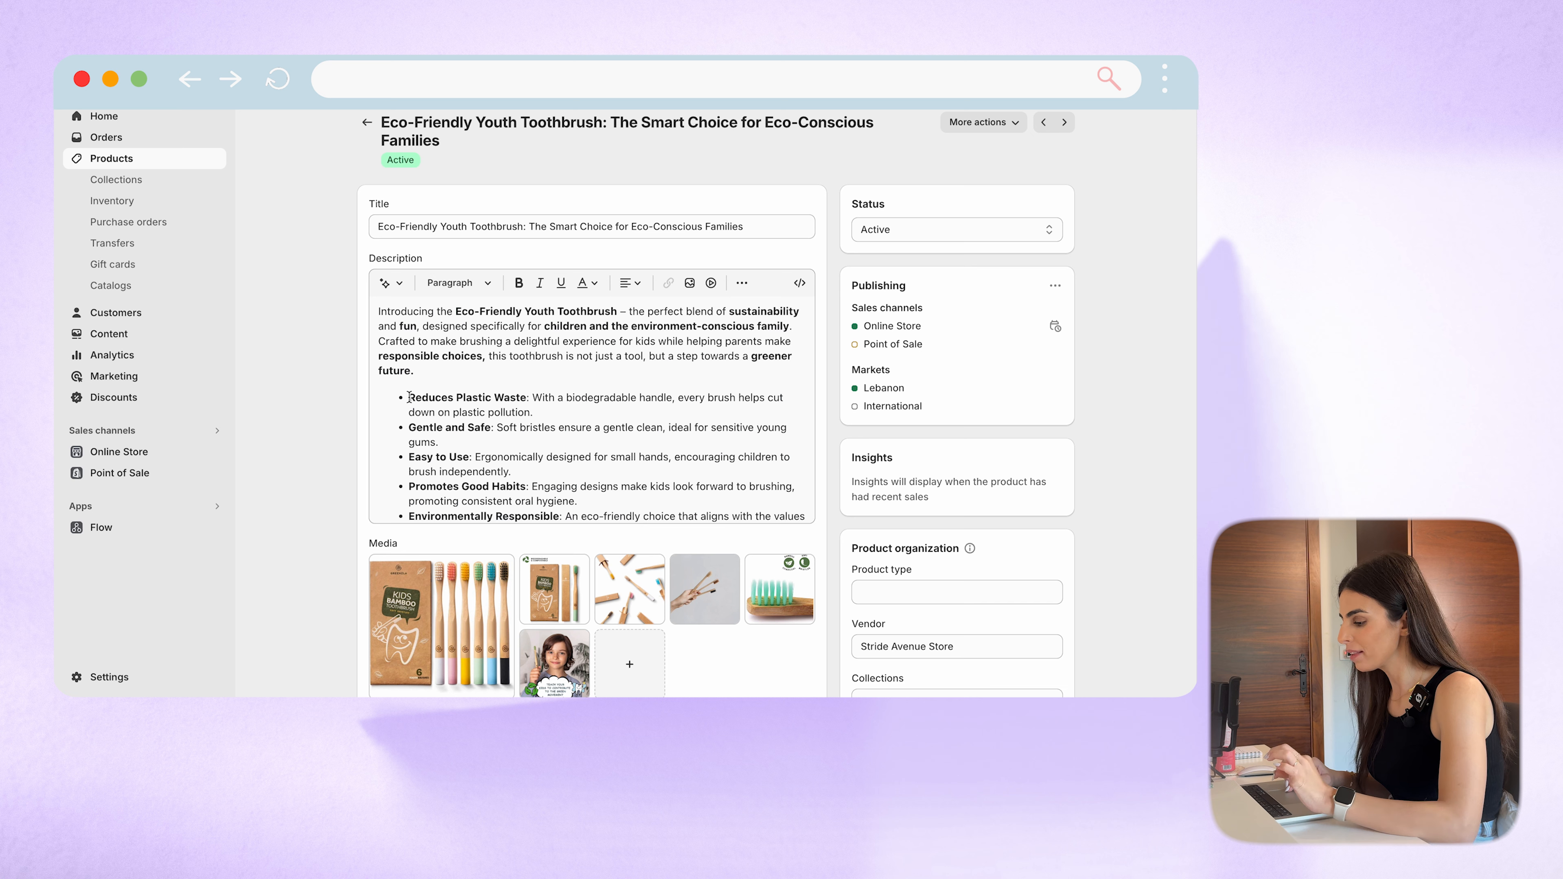
pyautogui.click(411, 393)
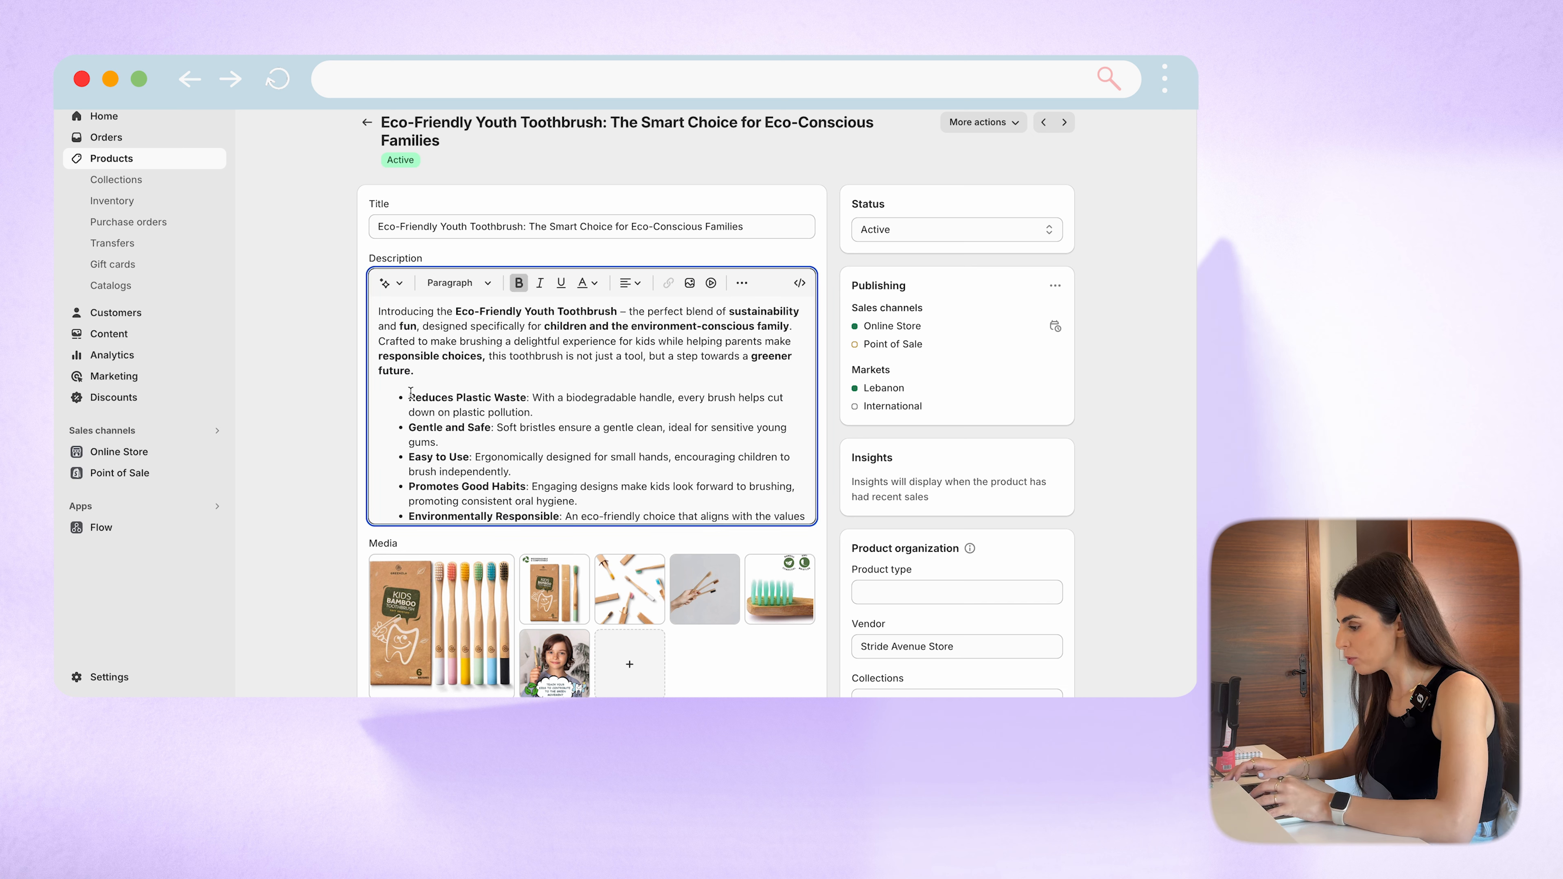
pyautogui.press('BackSpace')
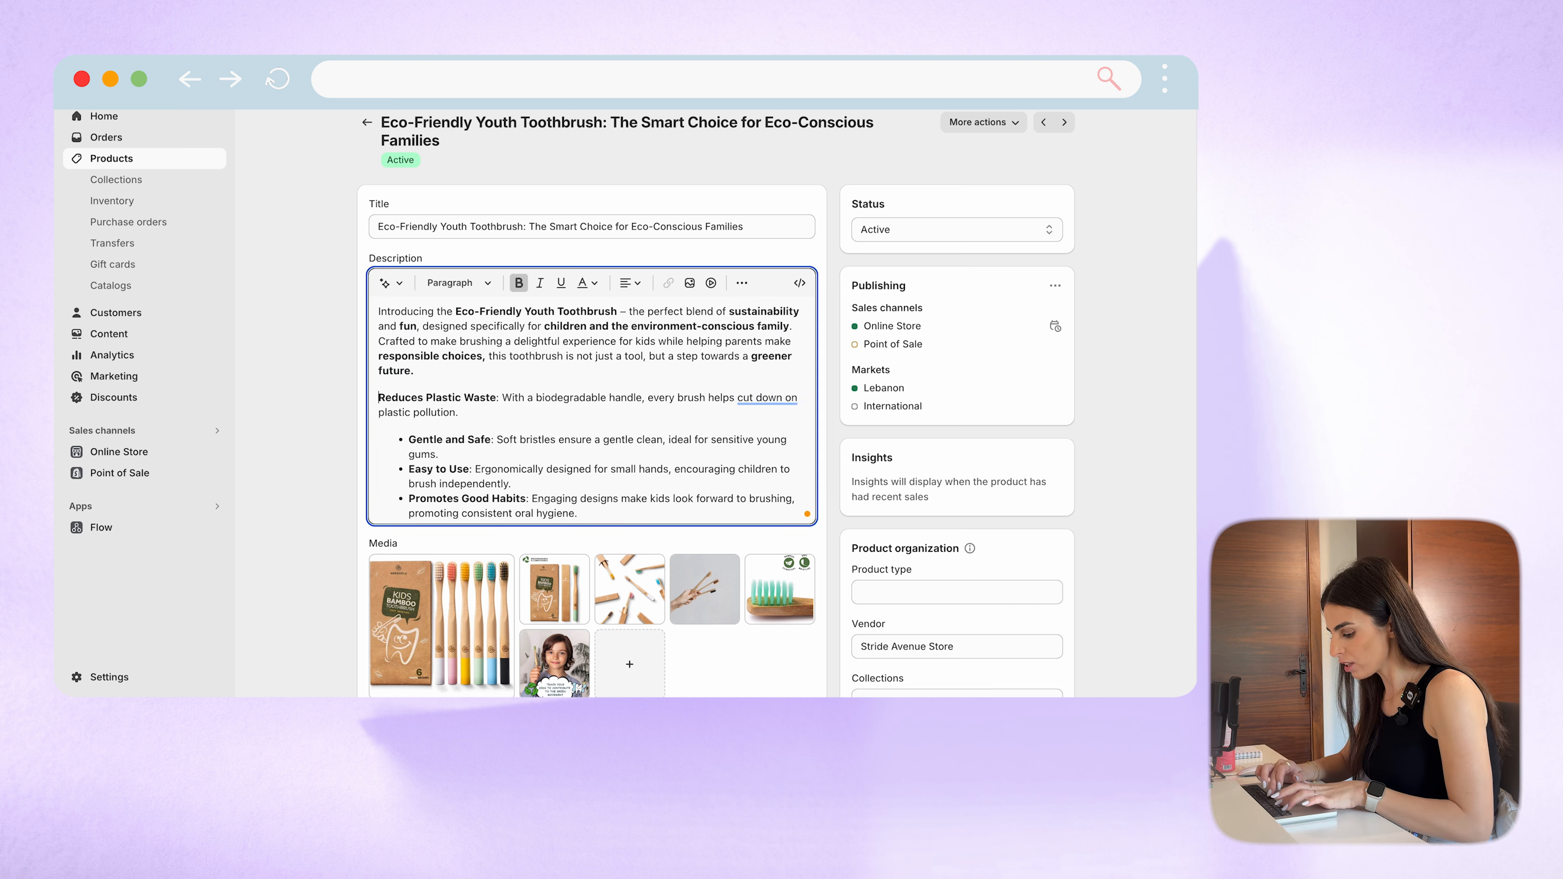
pyautogui.press('ctrl+super+space')
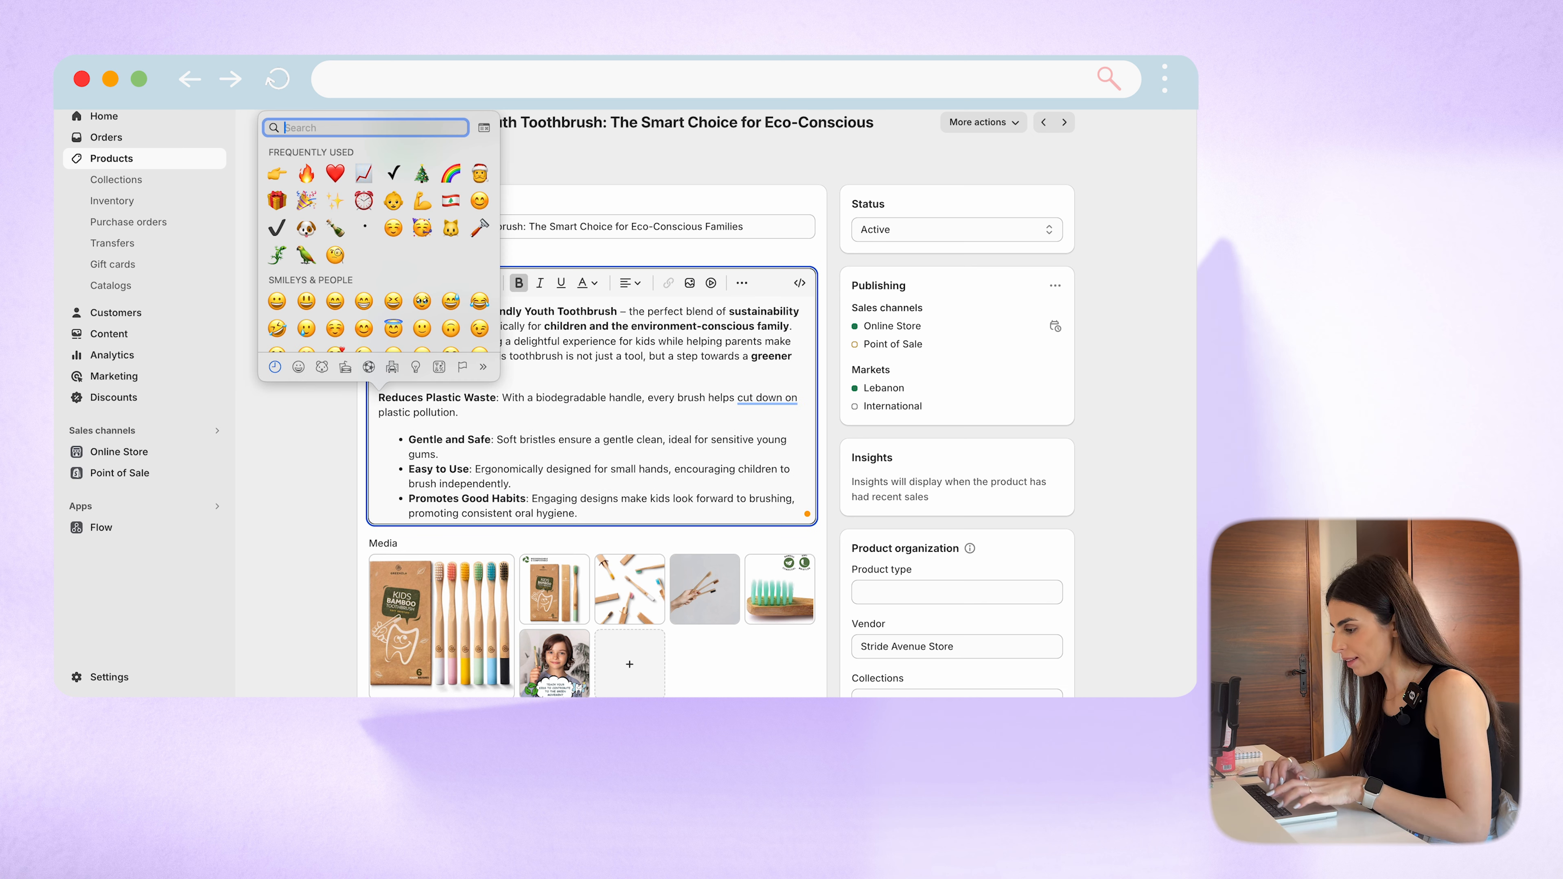
pyautogui.click(395, 176)
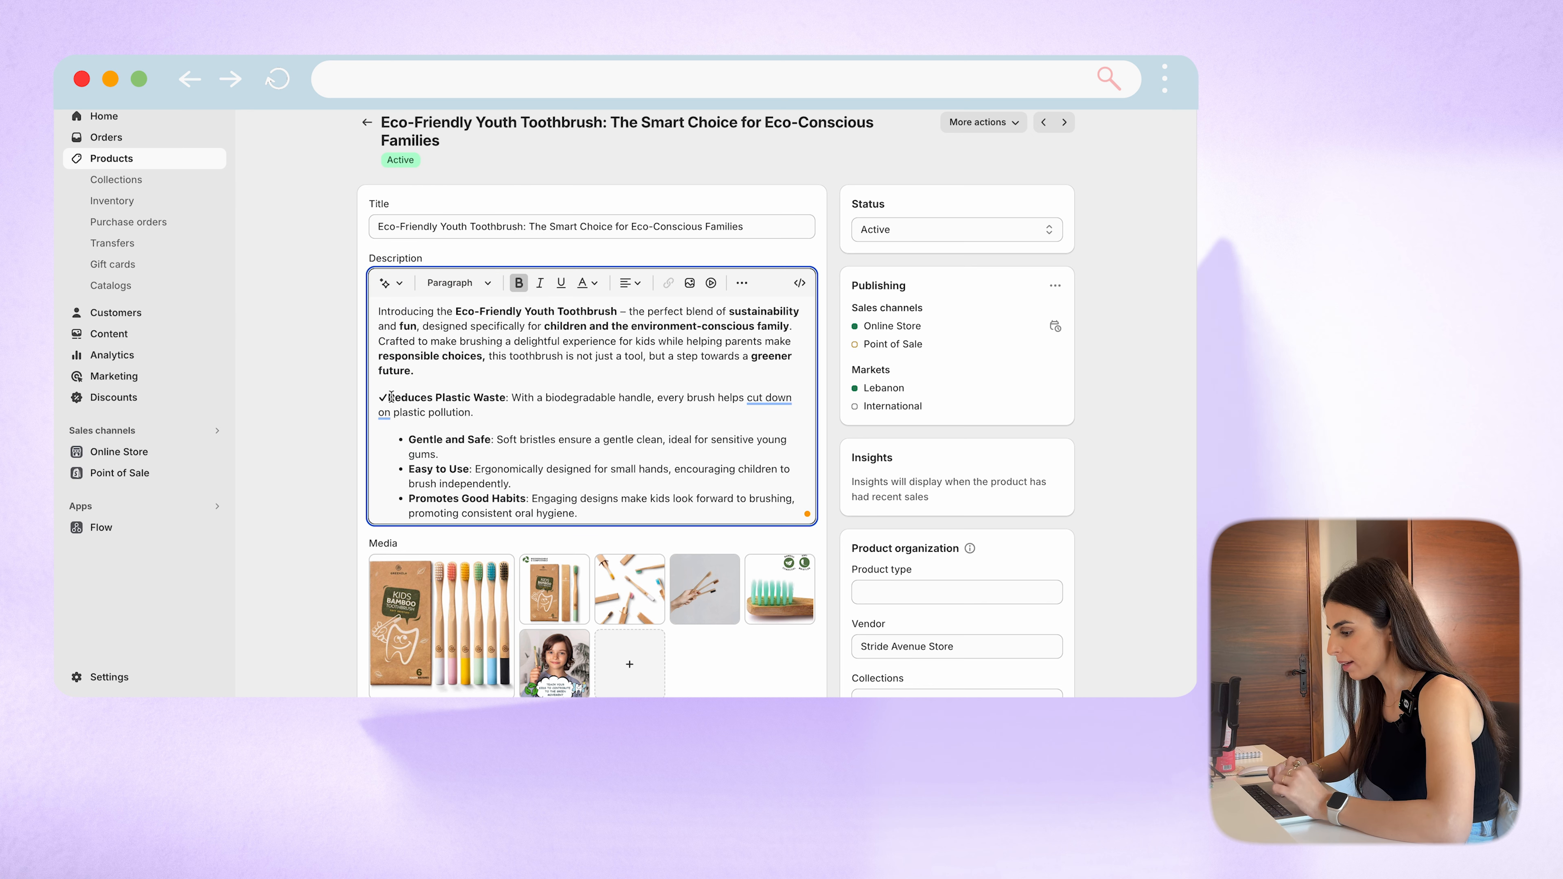
pyautogui.click(410, 439)
pyautogui.press('BackSpace')
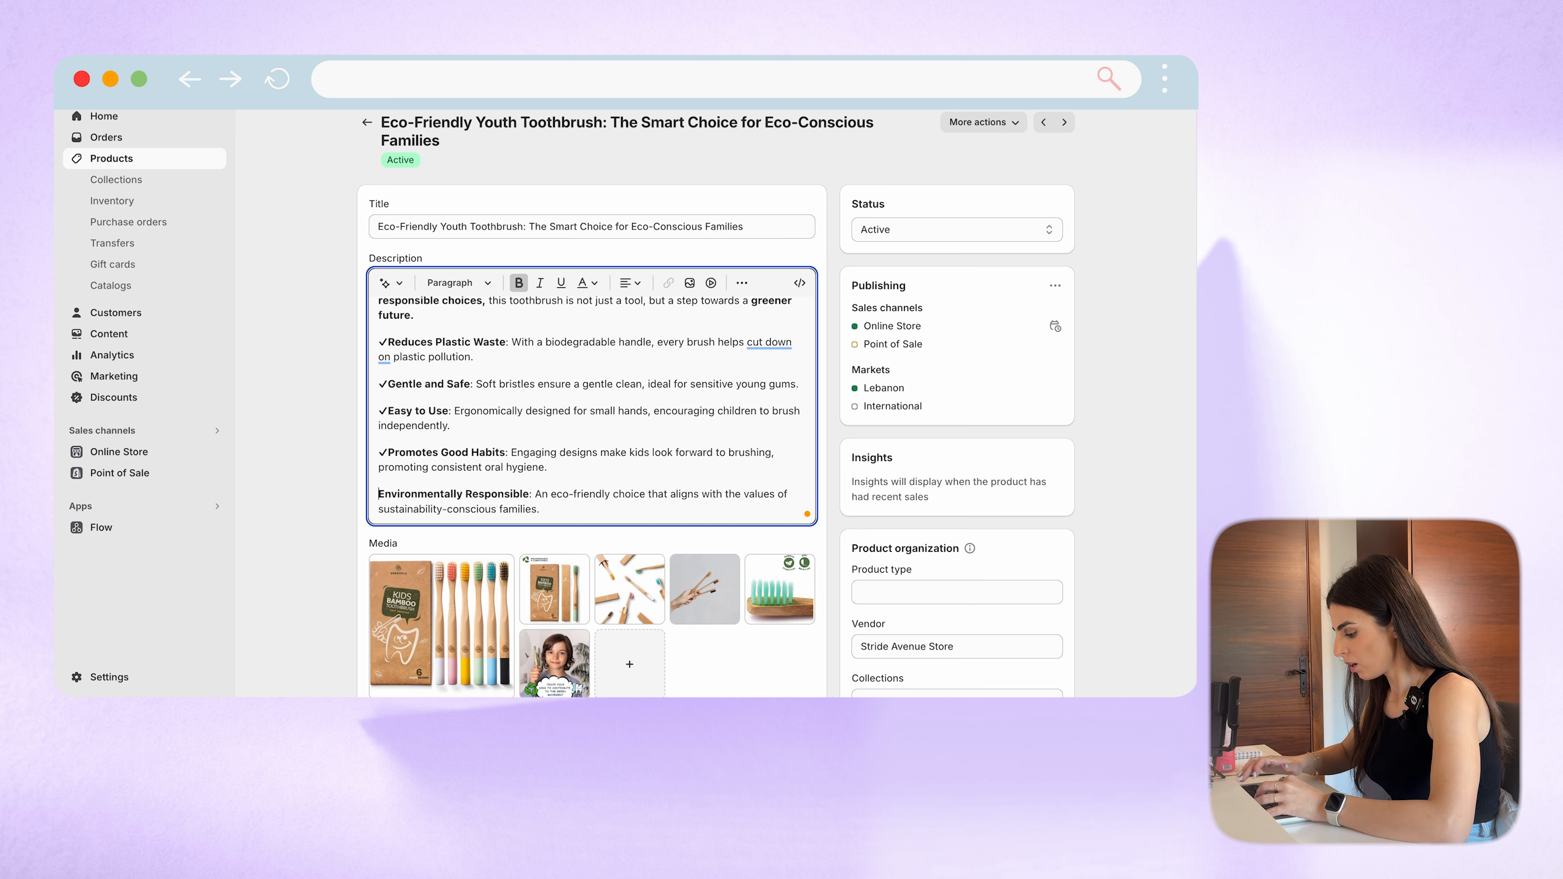
pyautogui.write('✓')
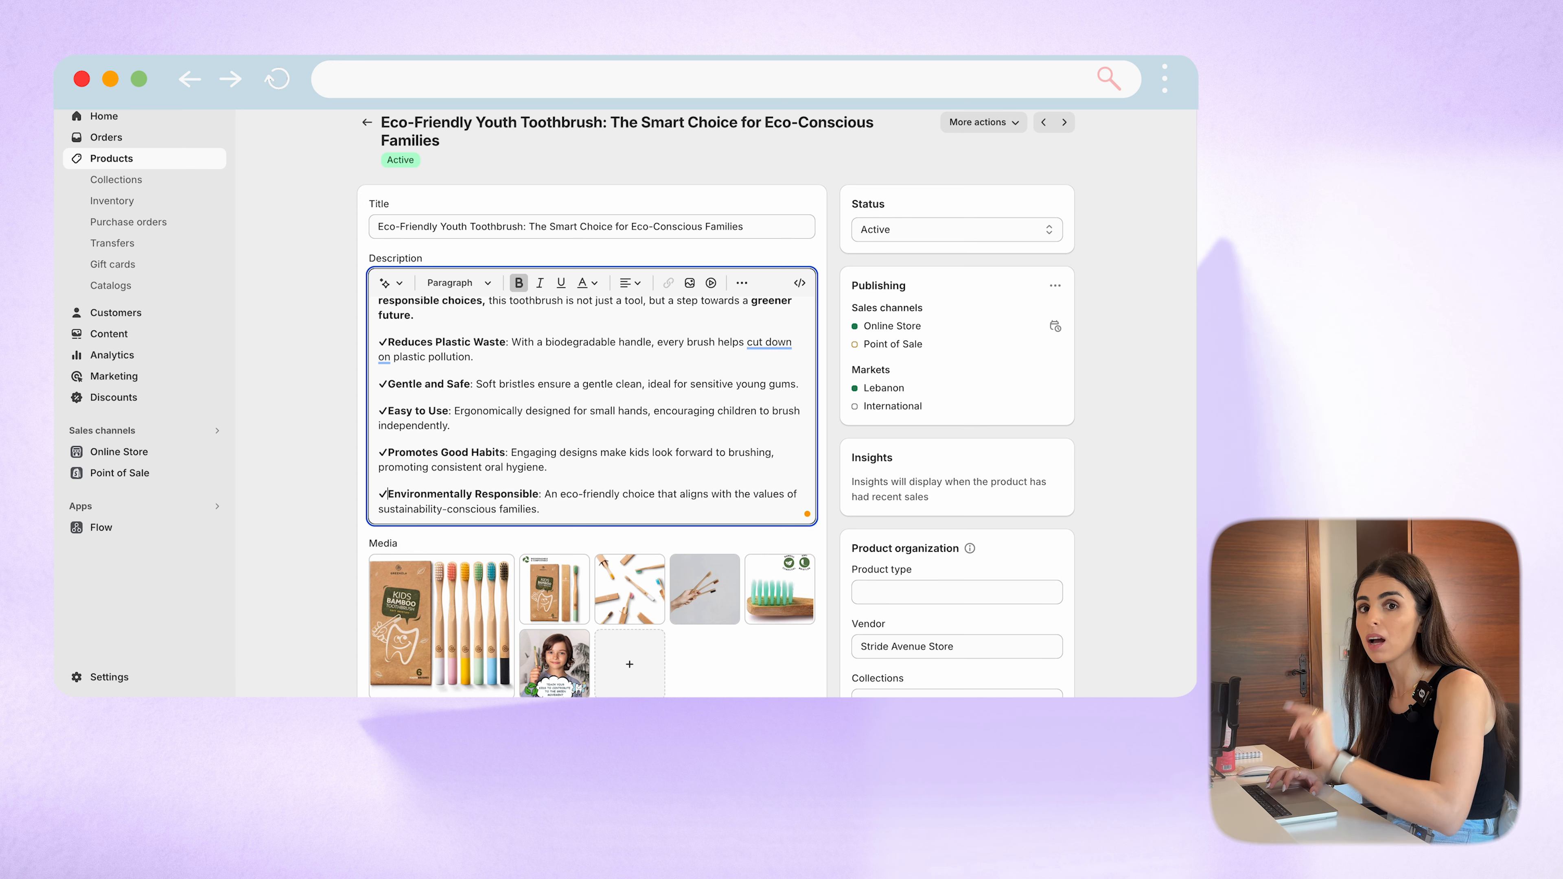
pyautogui.hotkey('ctrl', 'space')
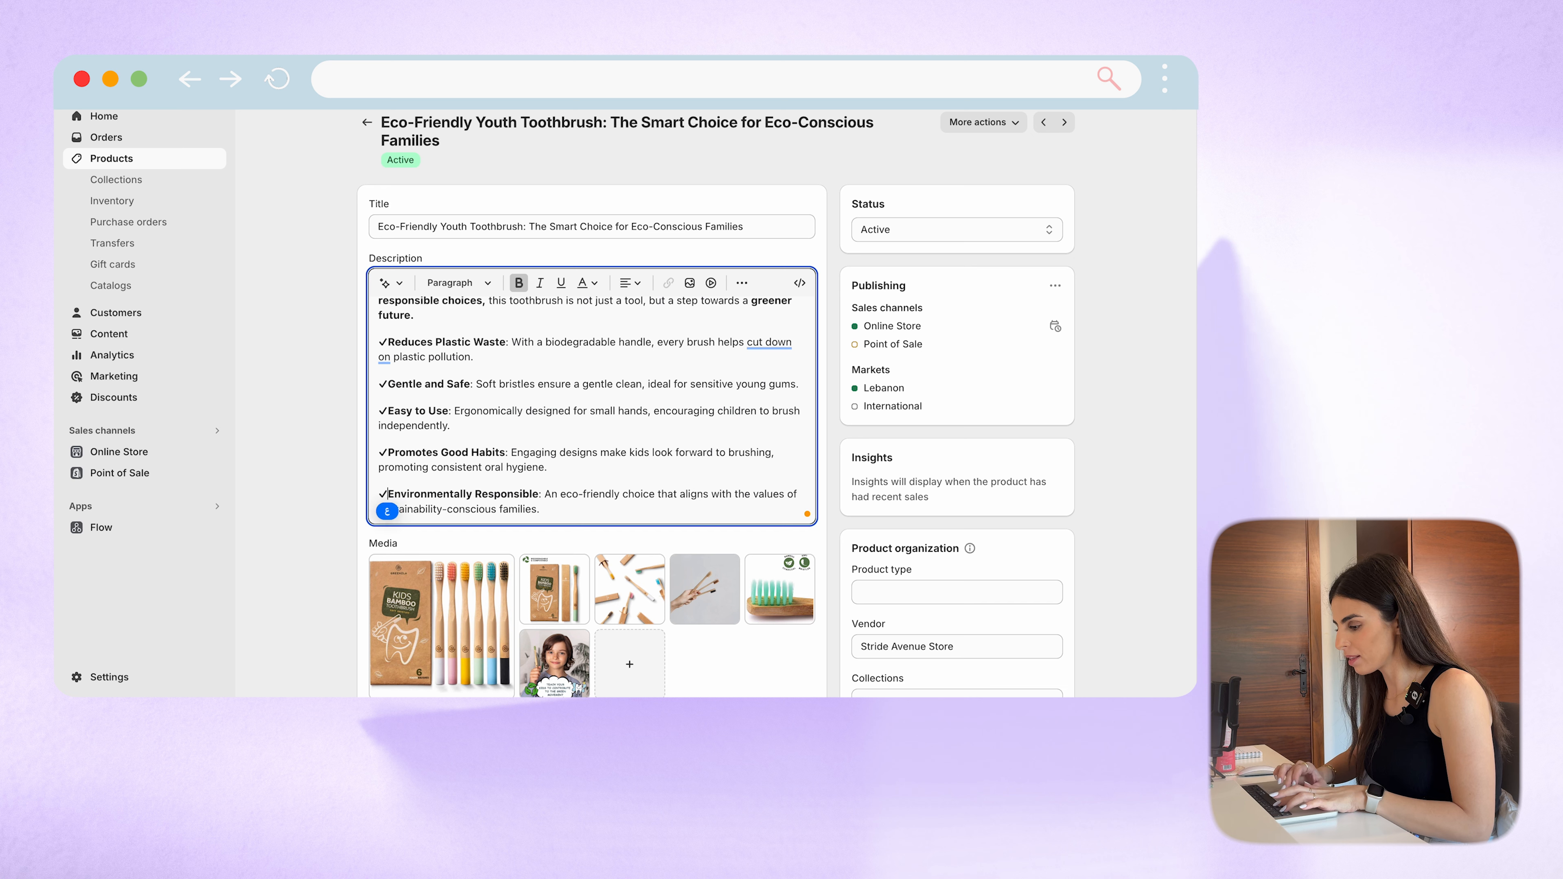
pyautogui.press('ctrl+super+space')
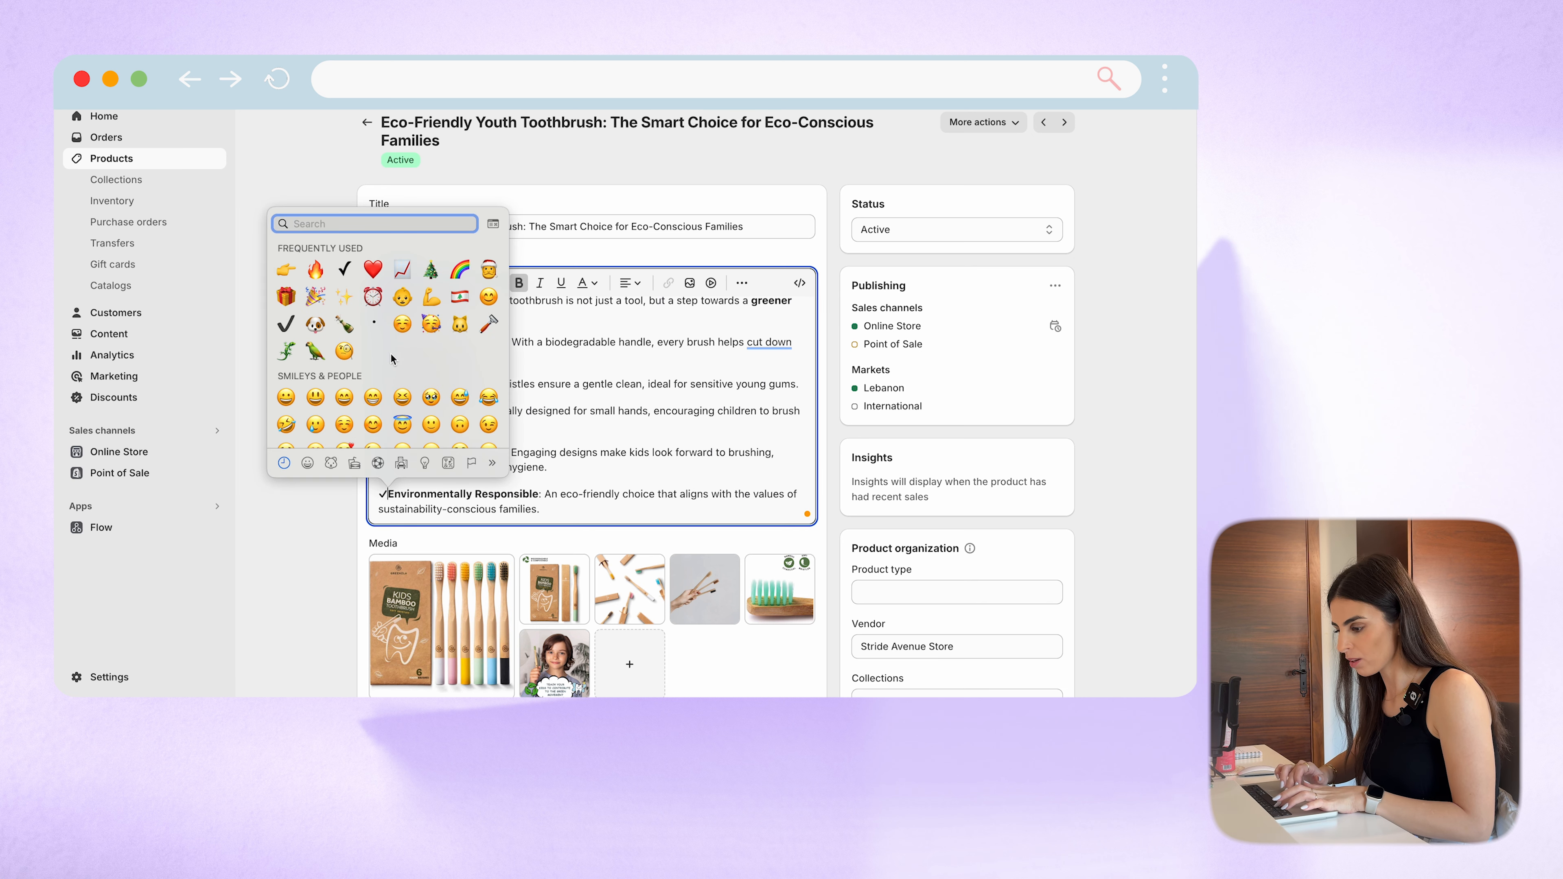
pyautogui.click(331, 554)
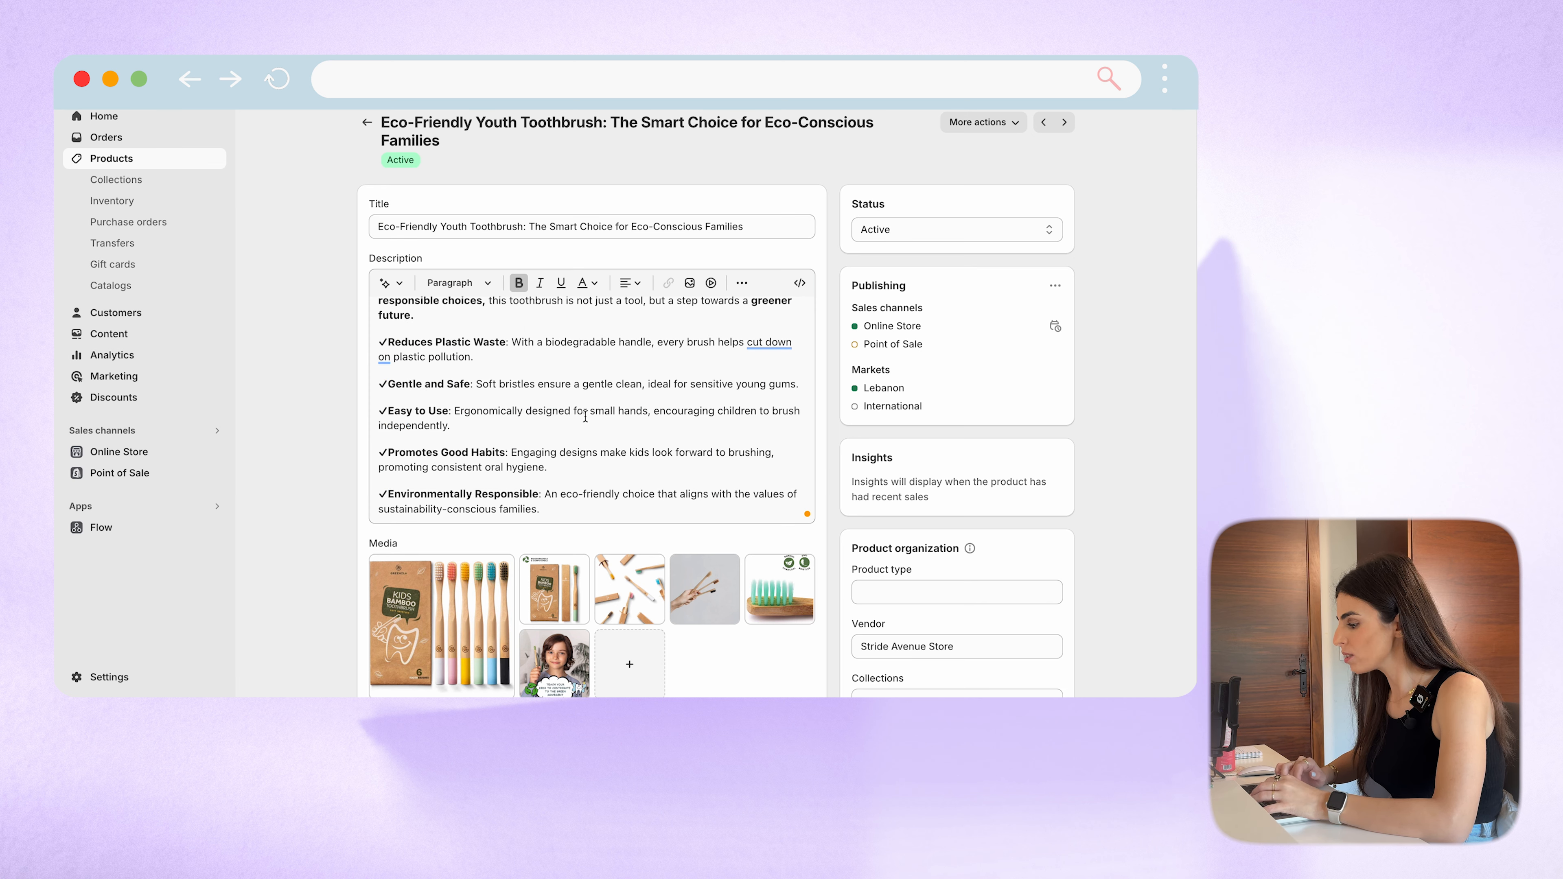
# Step: Save the product with its check-marked description and open Online Store in a new browser tab
pyautogui.scroll(2, 590, 389)
pyautogui.scroll(-2, 589, 389)
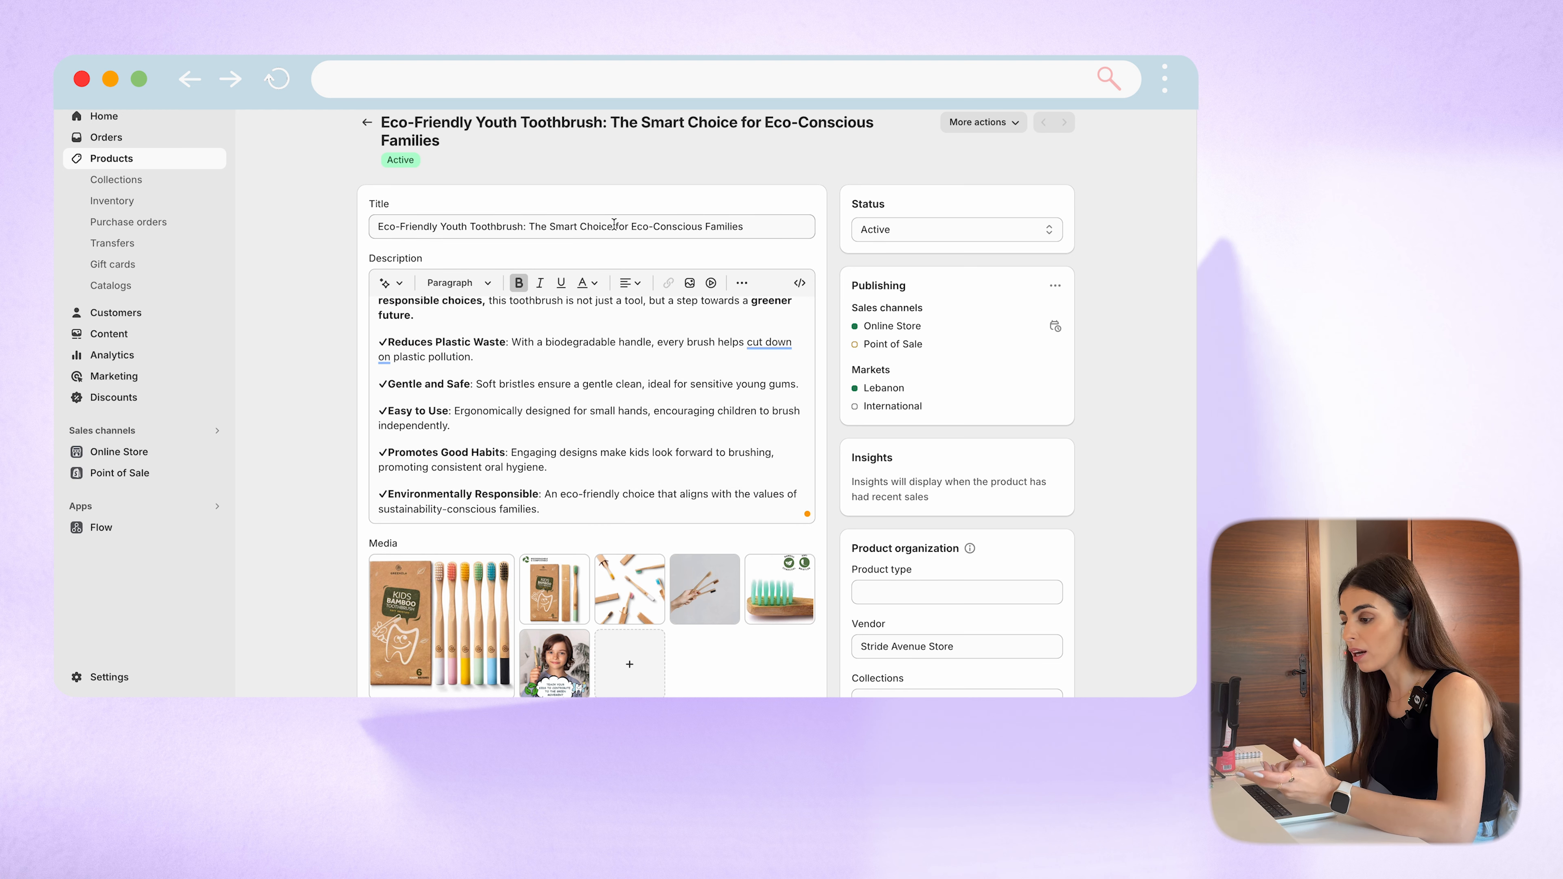
pyautogui.rightClick(122, 451)
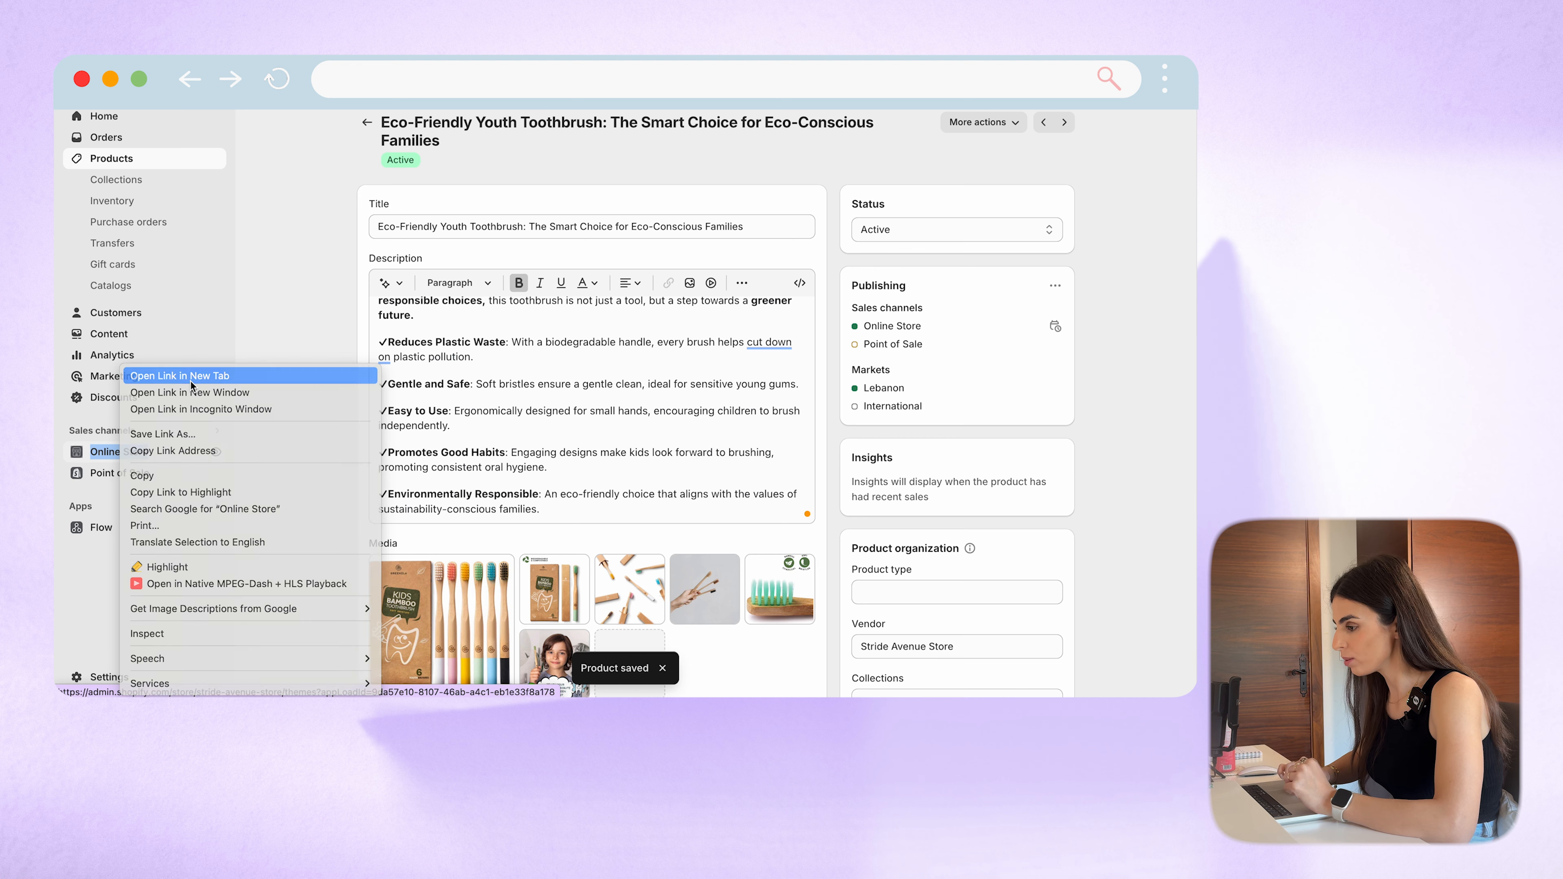
pyautogui.click(187, 375)
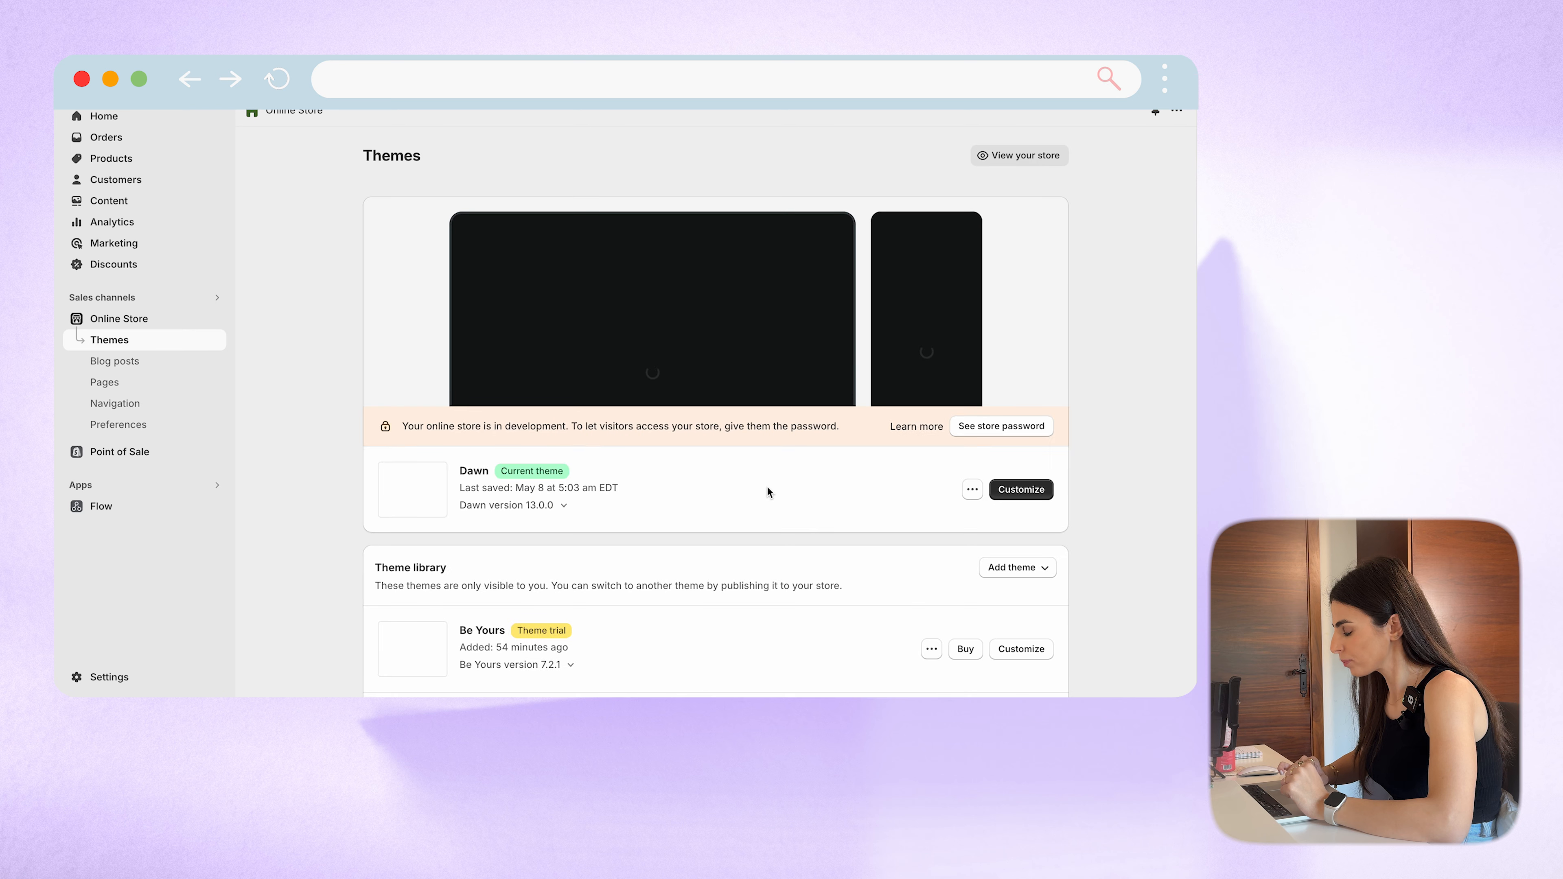
# Step: Customize the Be Yours theme, switch to the Default product template and check the benefits list in the preview
pyautogui.scroll(-3, 767, 487)
pyautogui.click(1031, 516)
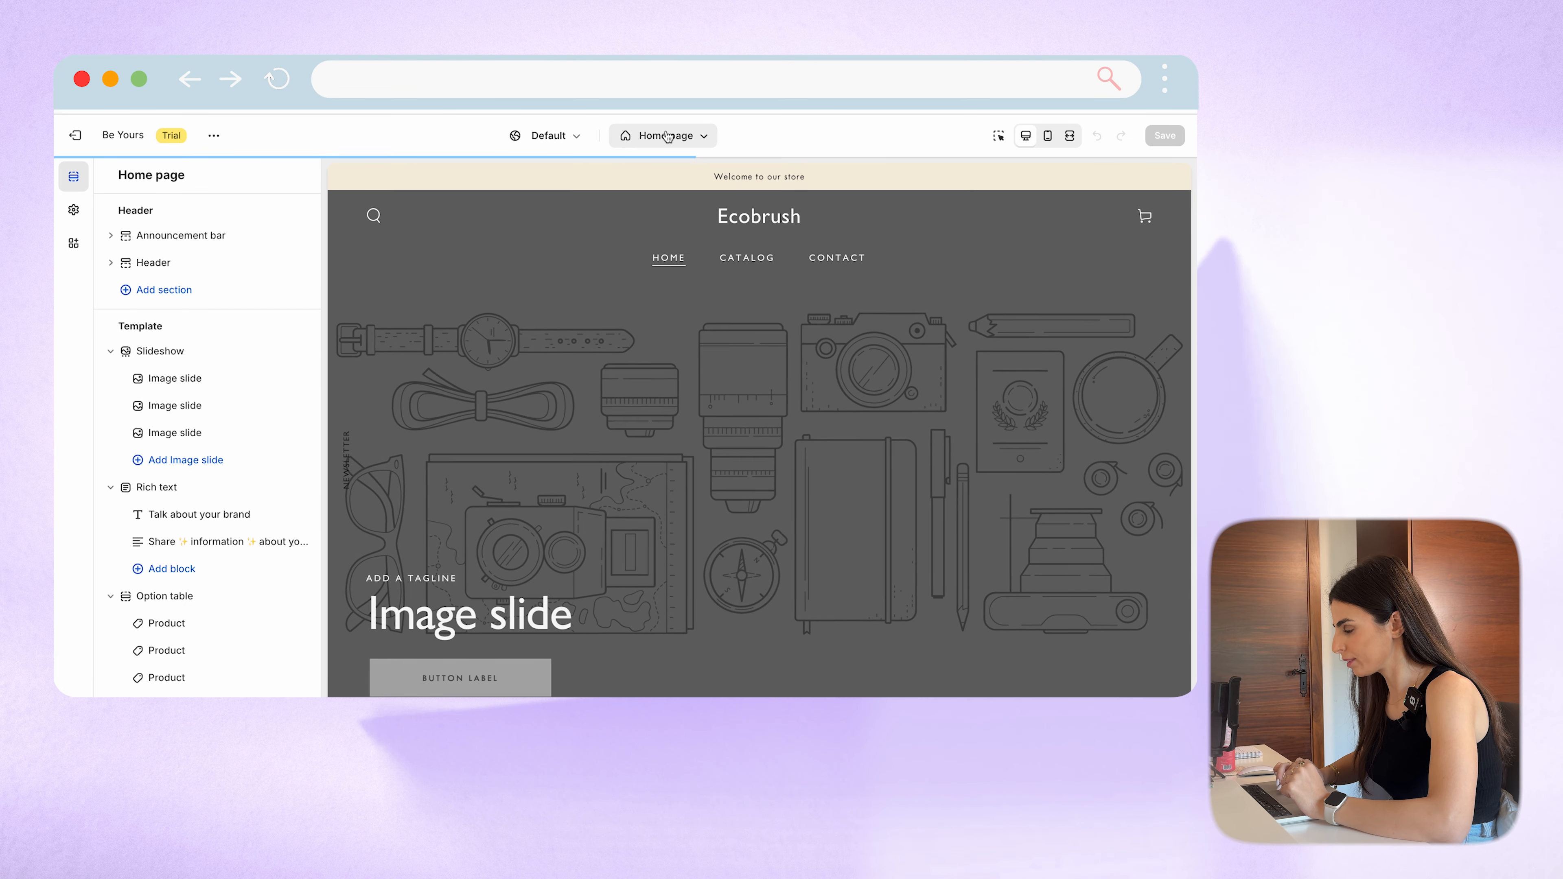
pyautogui.click(667, 136)
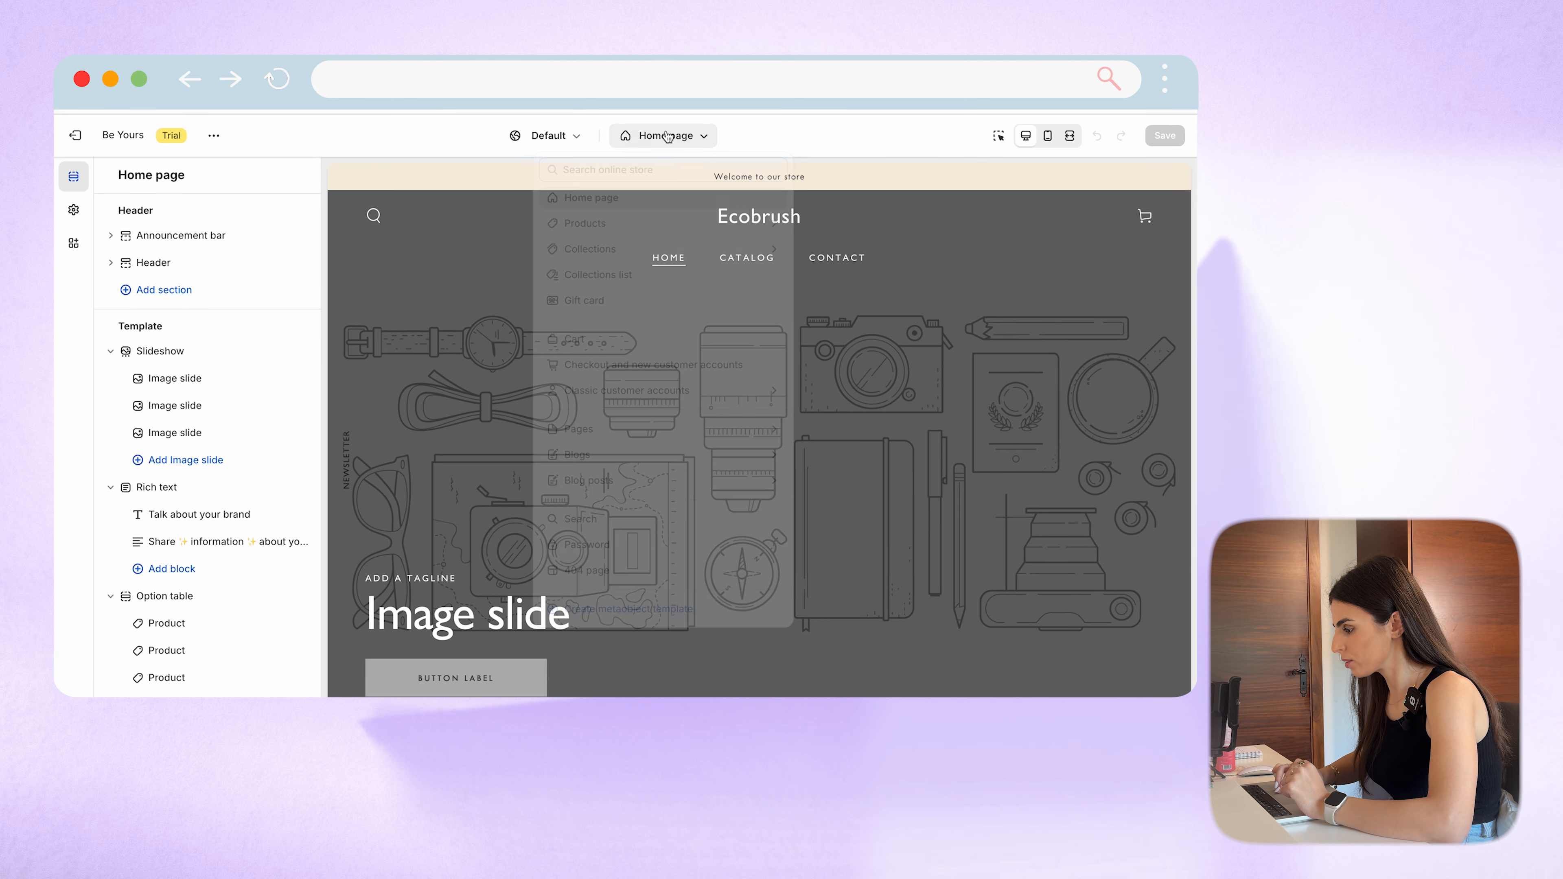
pyautogui.click(638, 235)
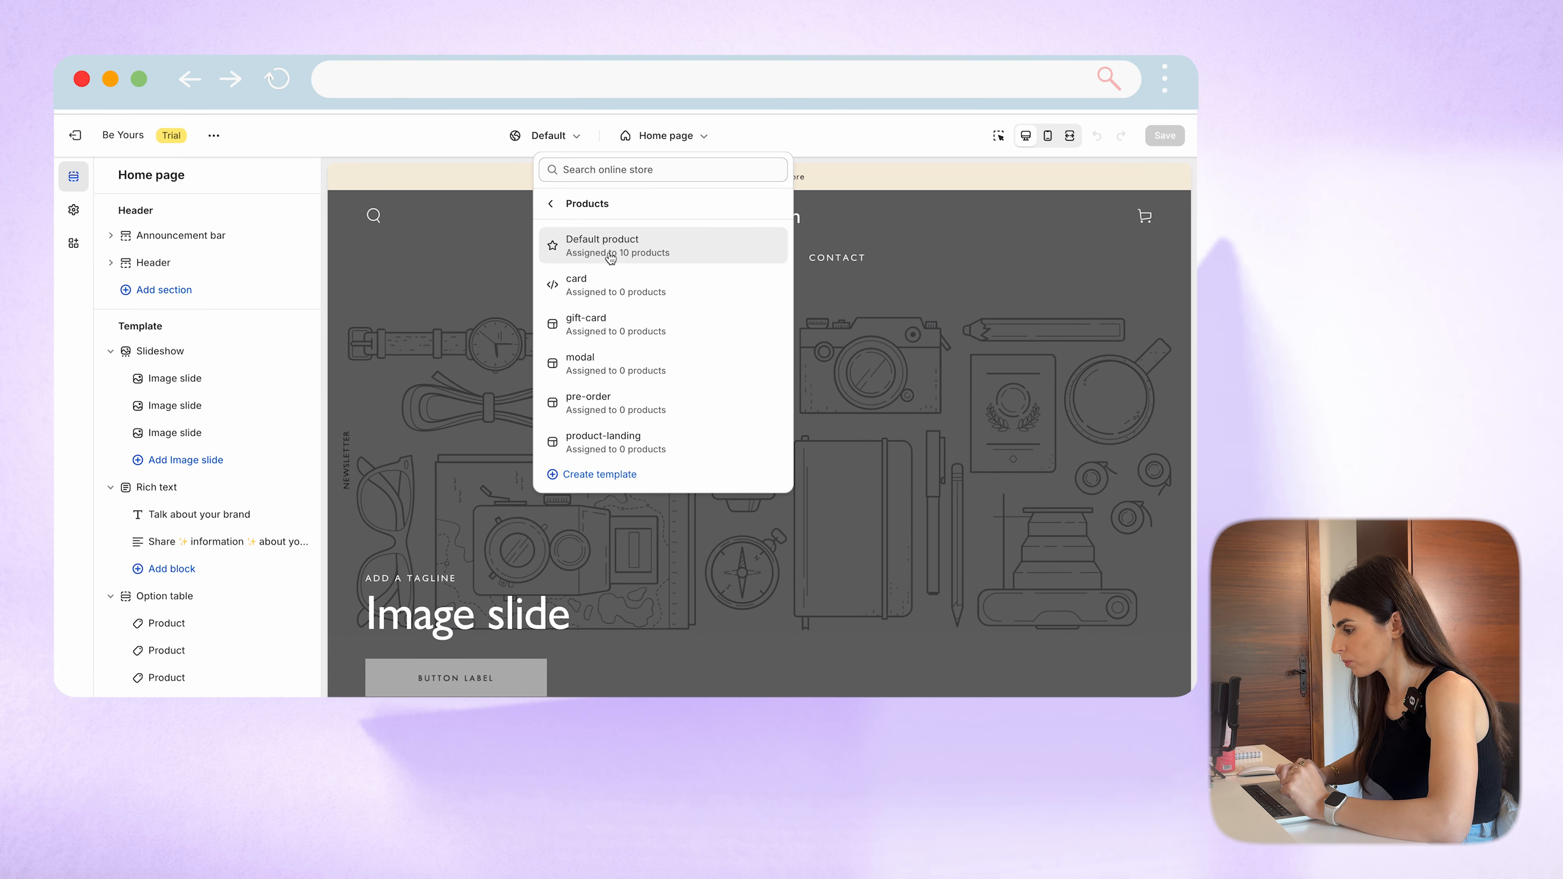
pyautogui.click(609, 261)
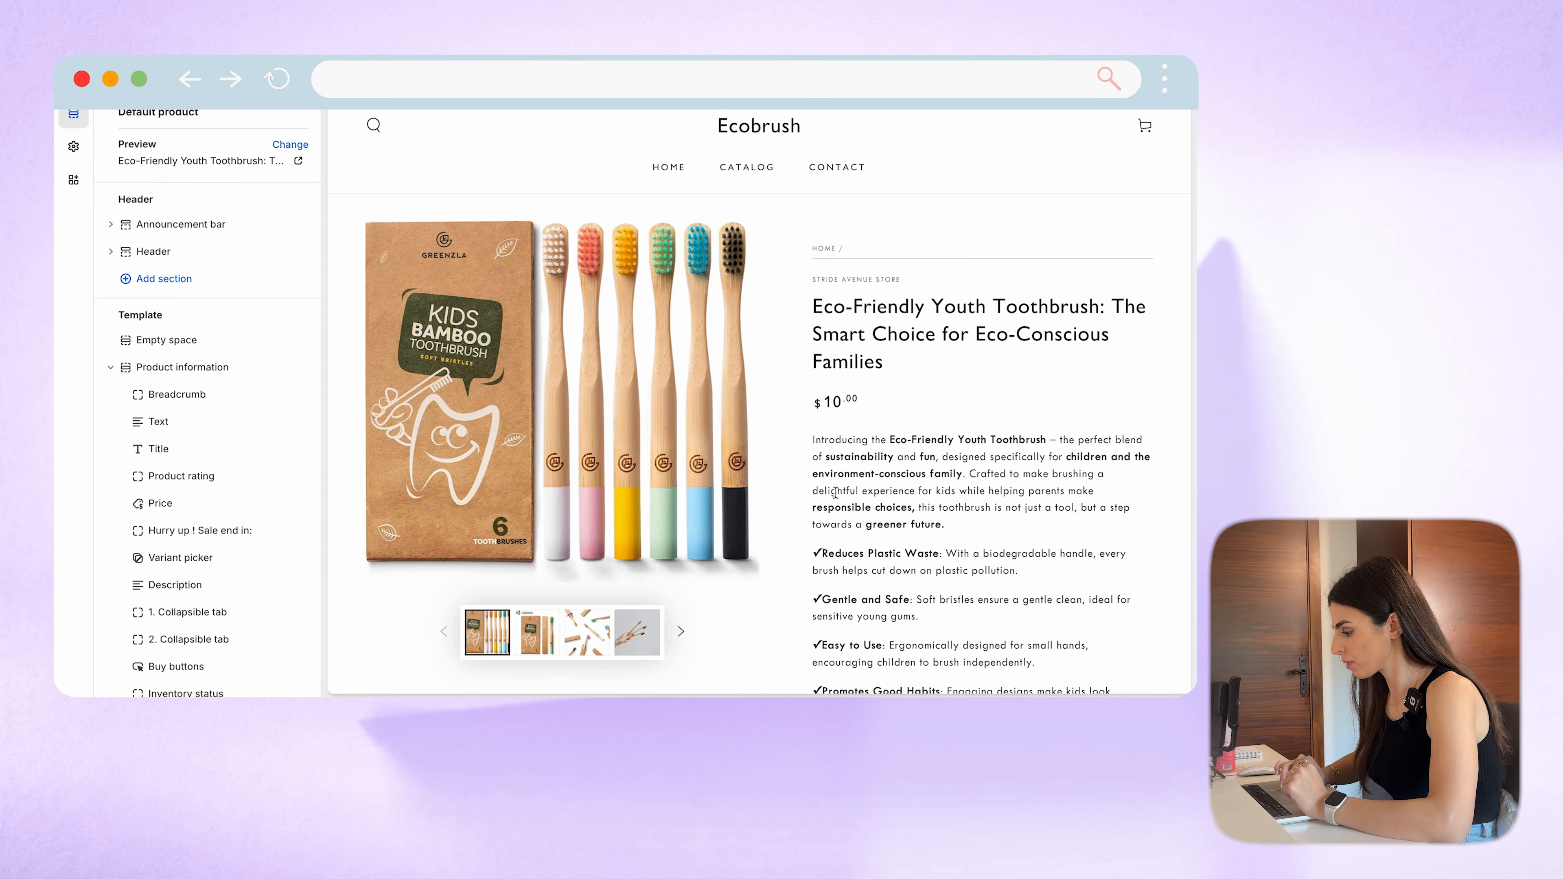
pyautogui.scroll(-5, 929, 537)
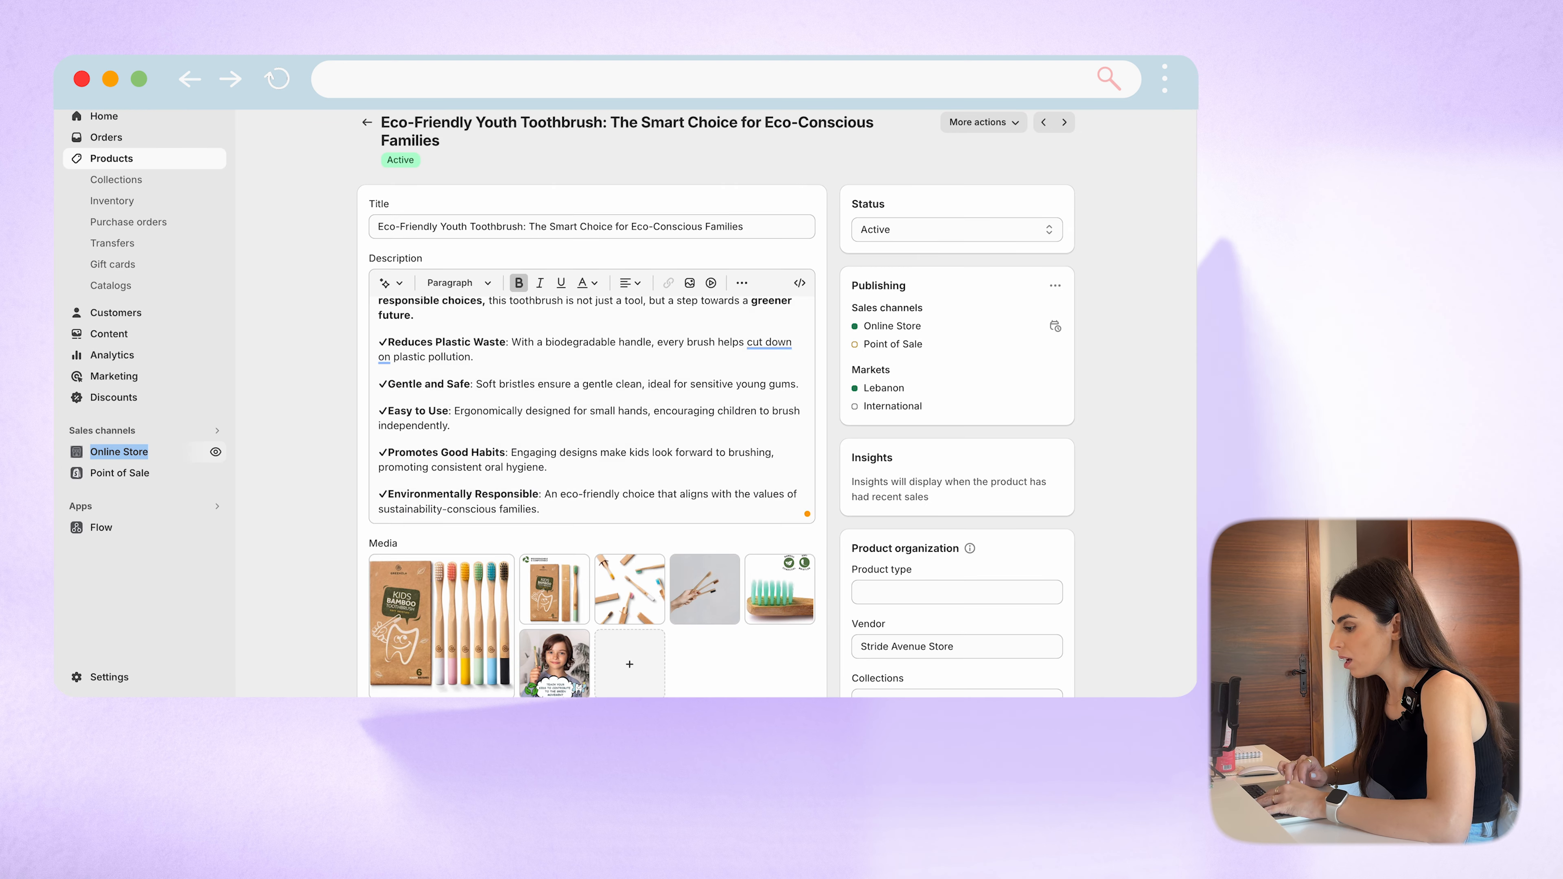
# Step: Add a space after each of the five check marks in the product description, save the product and reload the theme editor
pyautogui.click(389, 343)
pyautogui.click(388, 383)
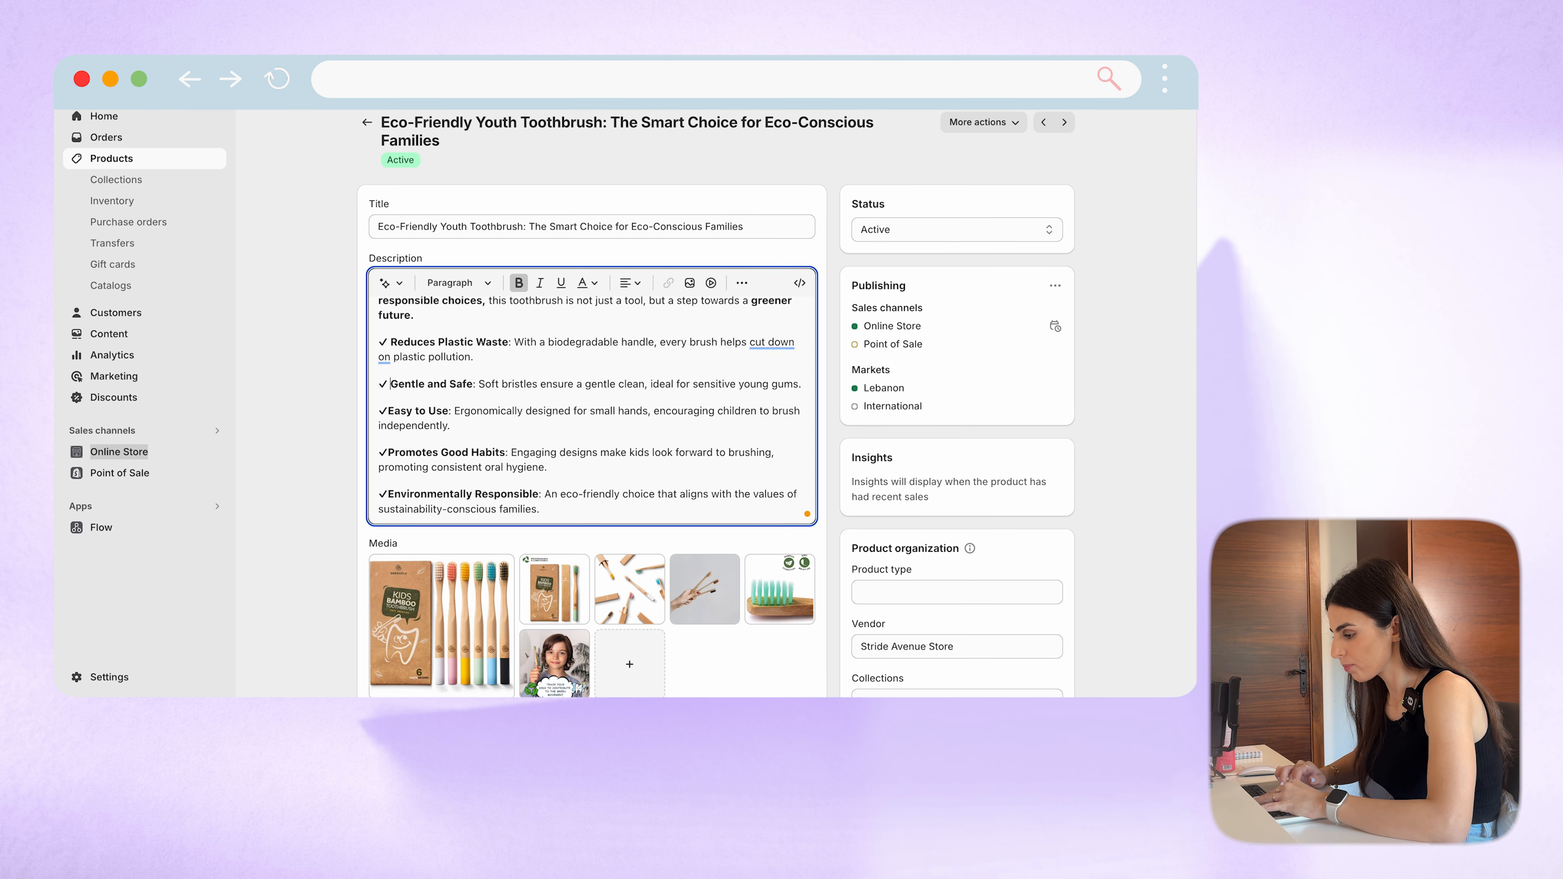
pyautogui.click(387, 411)
pyautogui.click(388, 452)
pyautogui.click(389, 493)
pyautogui.hotkey('ctrl', 's')
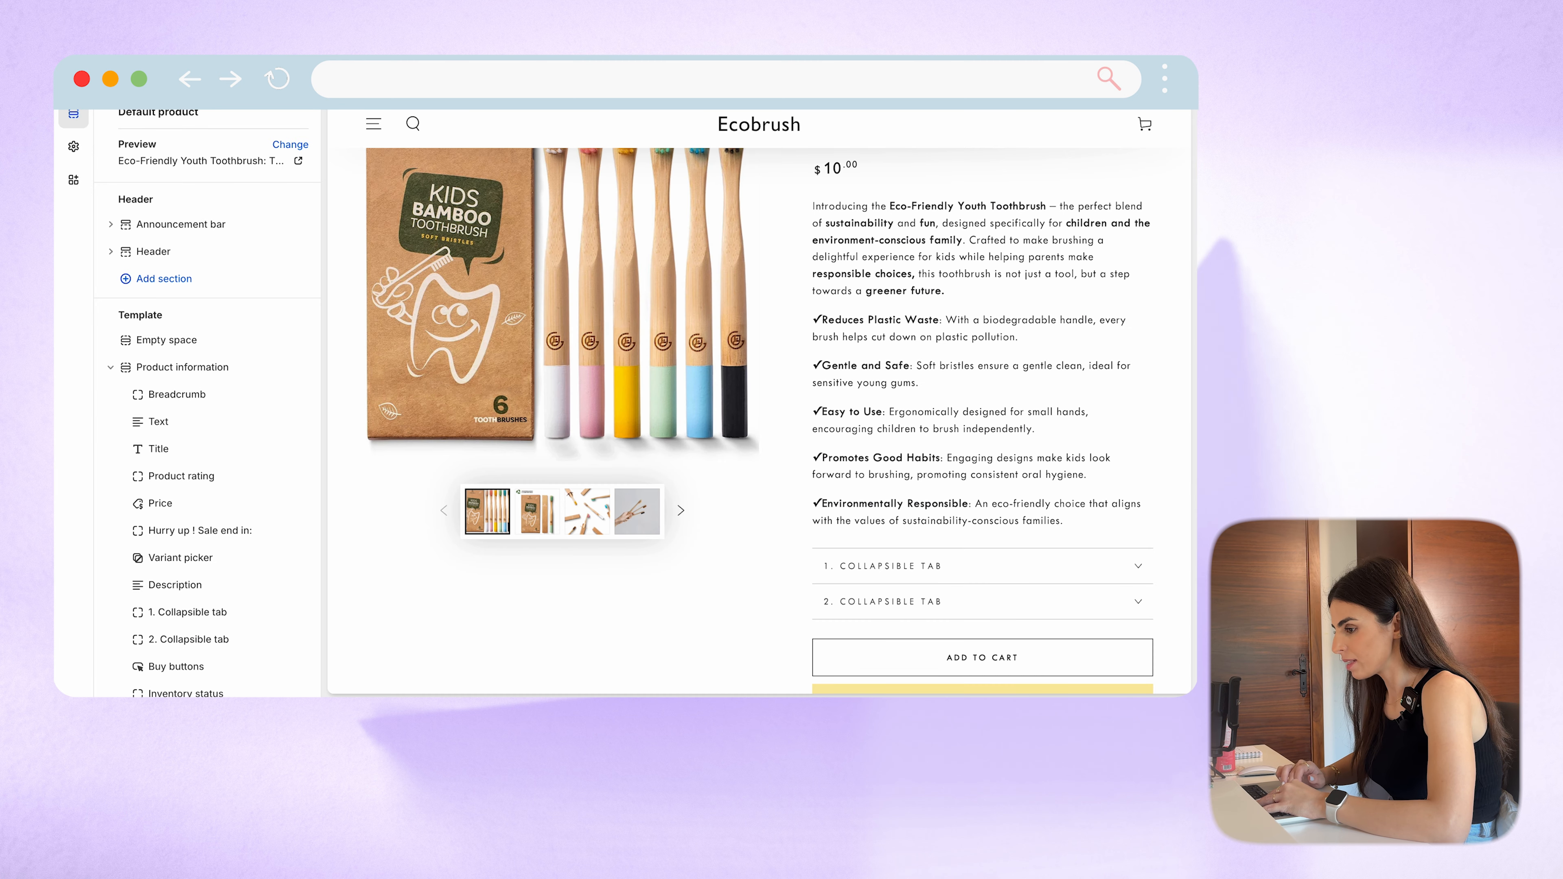
pyautogui.press('super+r')
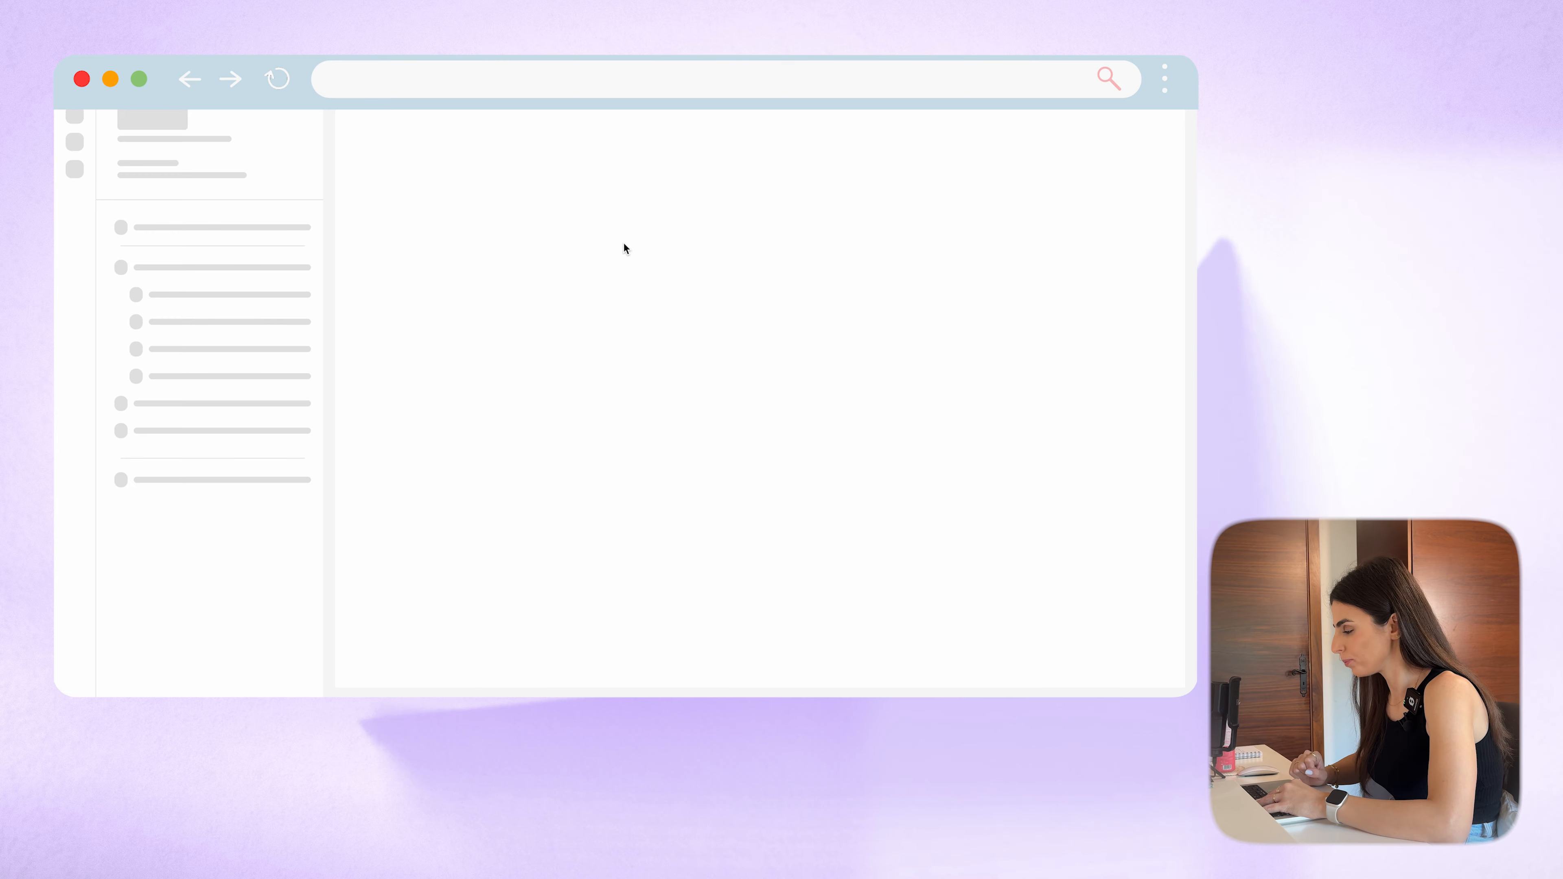
# Step: Check the benefits list in the theme preview and copy the five bulleted benefits from ChatGPT
pyautogui.scroll(-3, 895, 429)
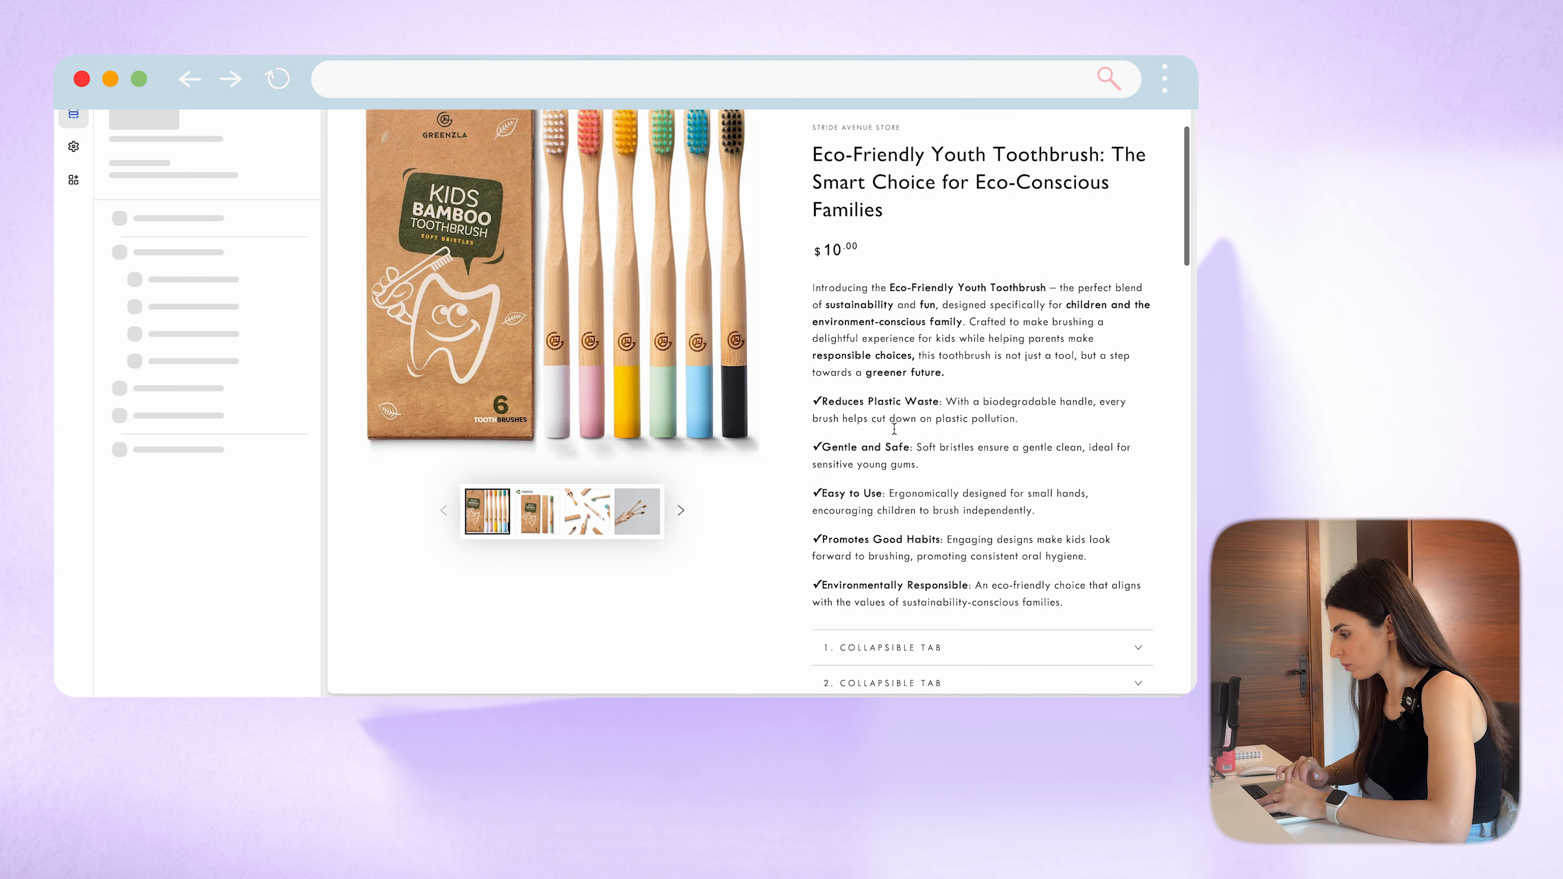
pyautogui.scroll(-1, 895, 429)
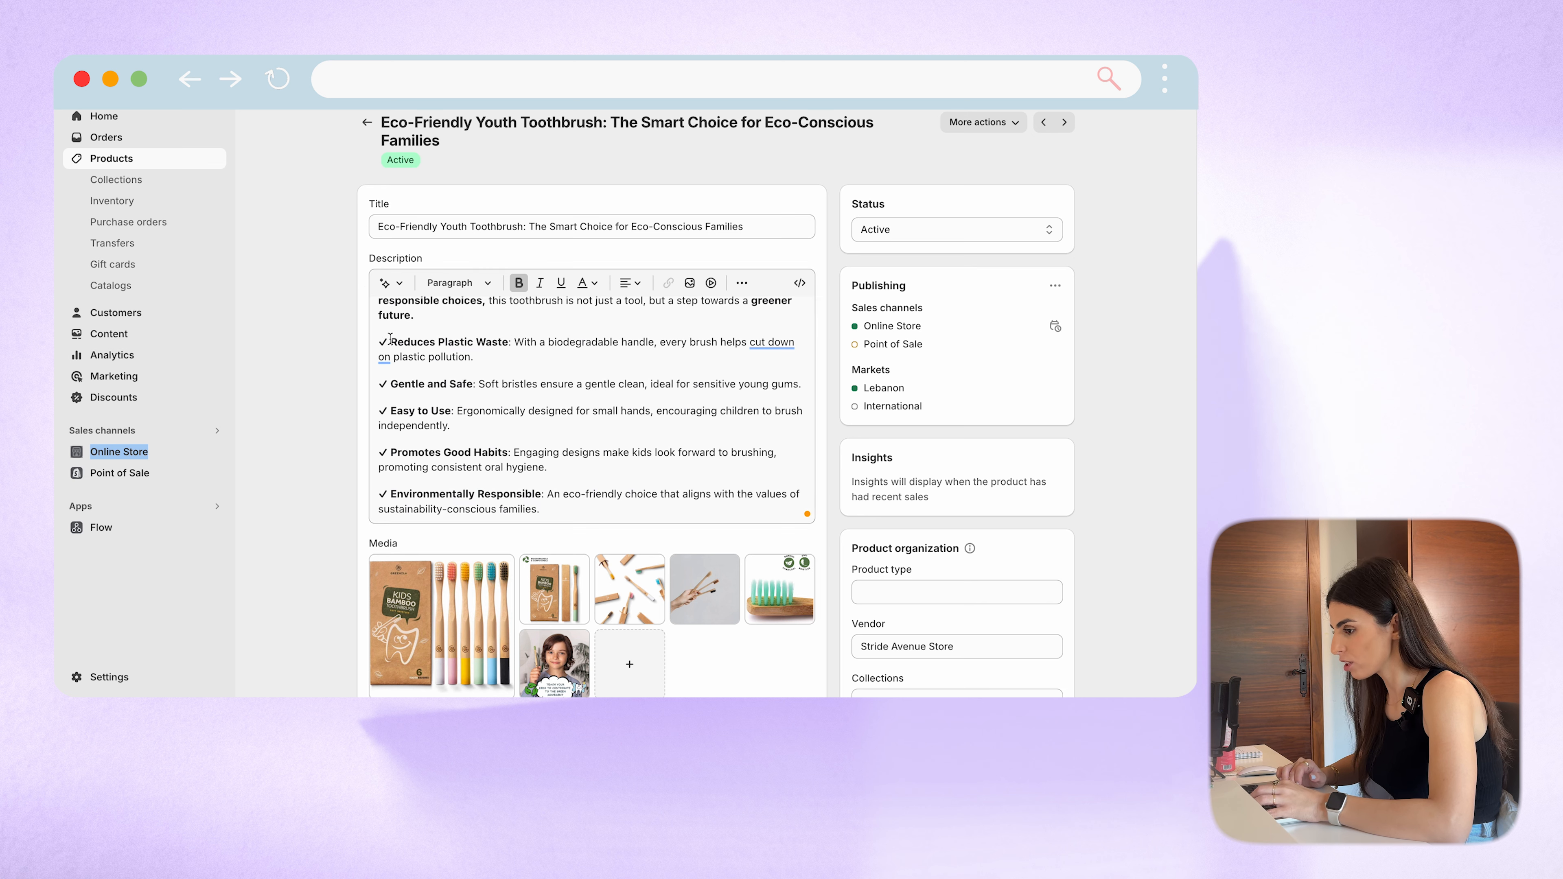
pyautogui.press('super+a')
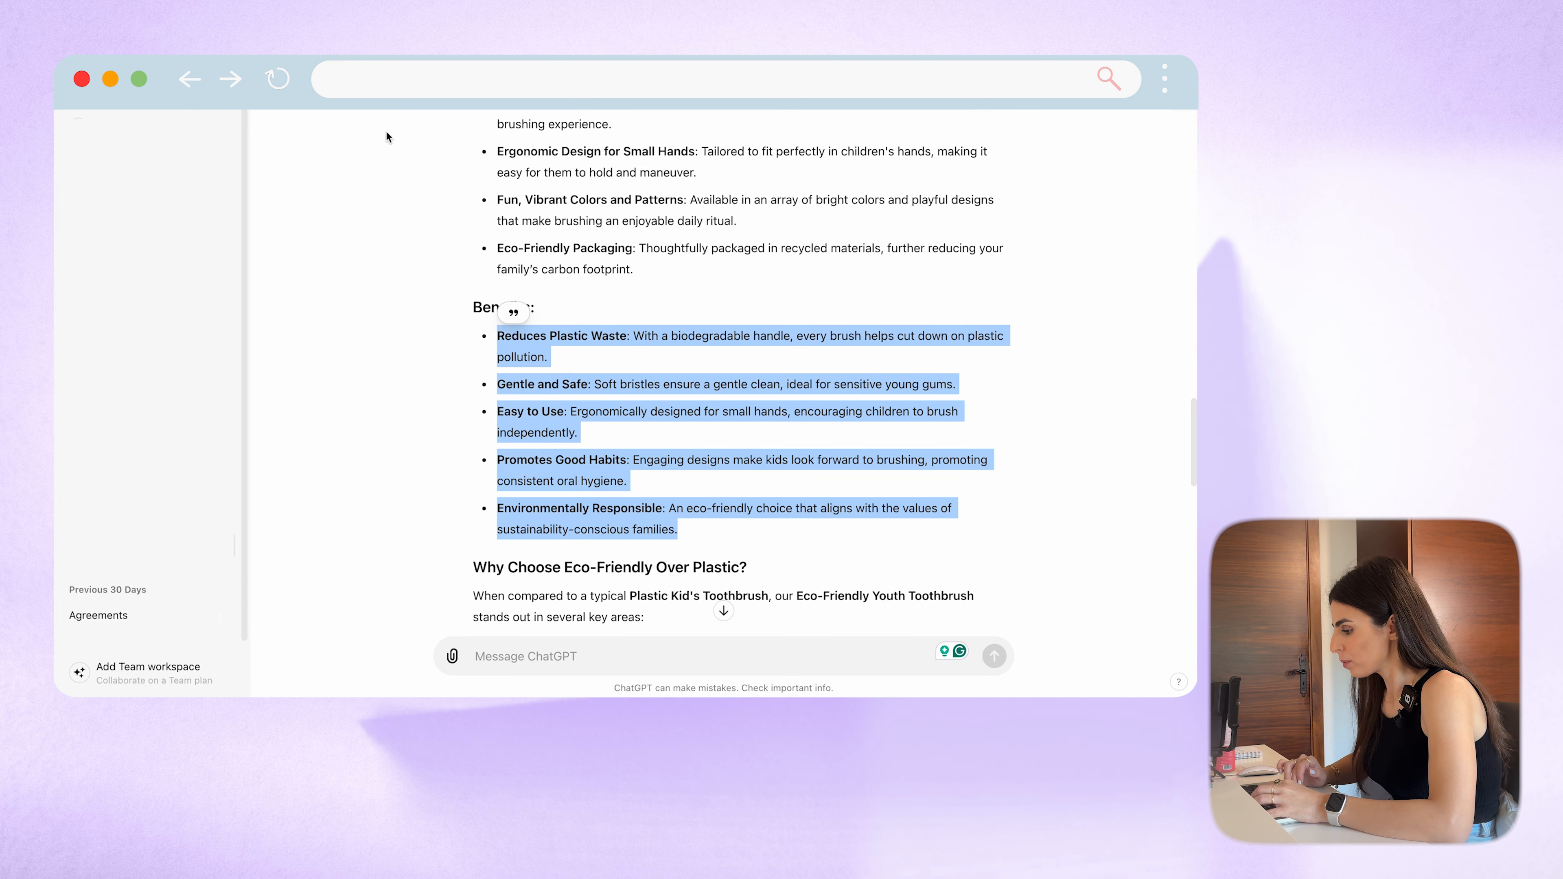
pyautogui.moveTo(665, 523); pyautogui.dragTo(482, 339)
pyautogui.press('cmd+c')
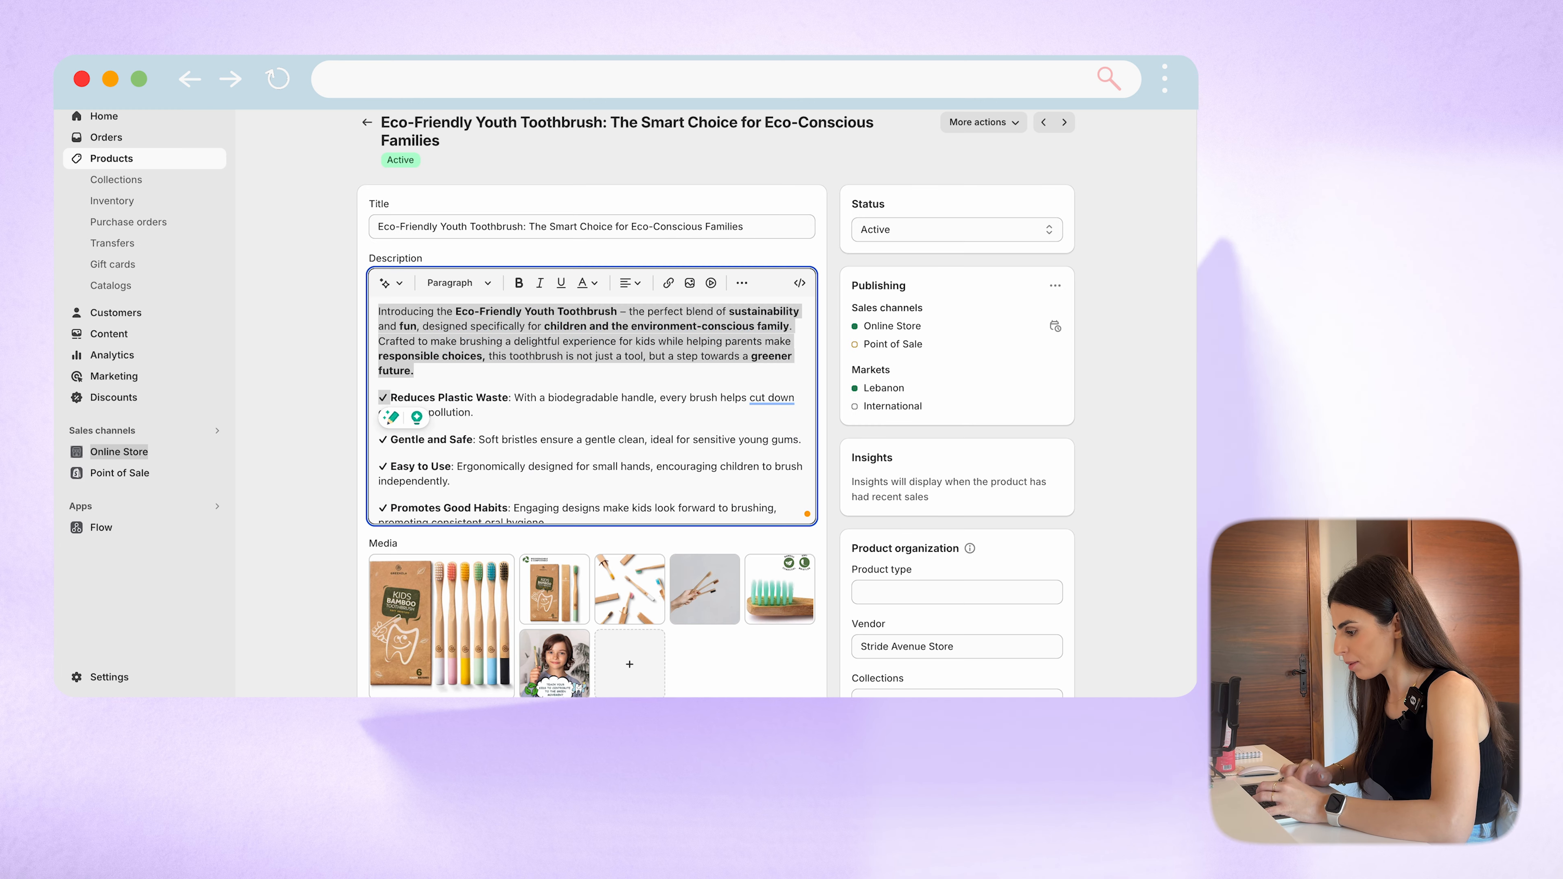
# Step: Replace the check-marked benefits in the product description with the copied bulleted list and save the product
pyautogui.scroll(-1, 532, 481)
pyautogui.moveTo(557, 509); pyautogui.dragTo(381, 339)
pyautogui.press('cmd+v')
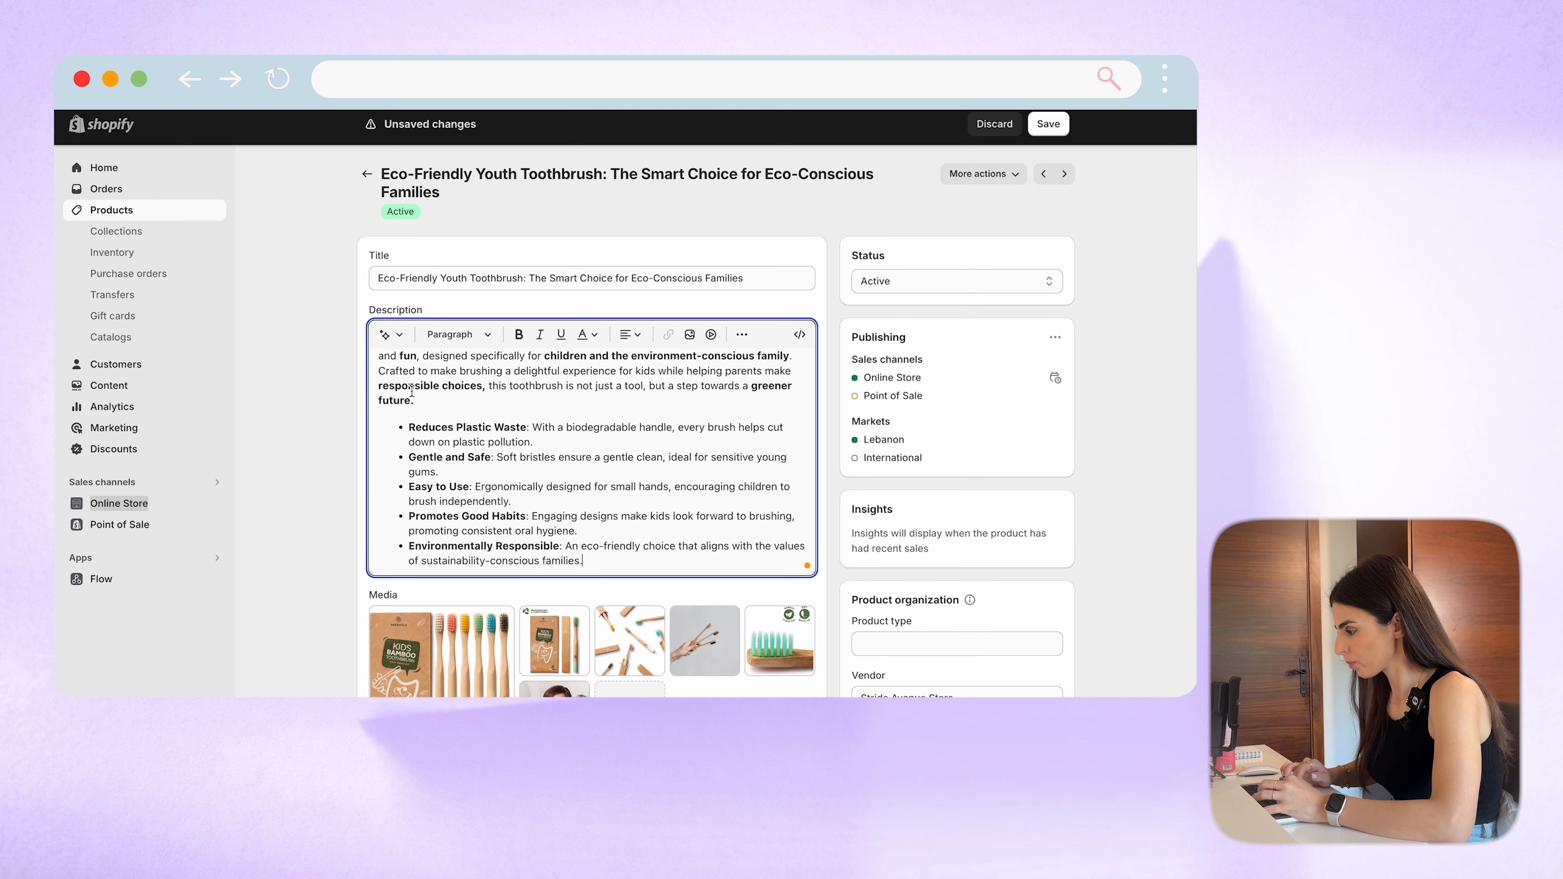
pyautogui.click(1048, 124)
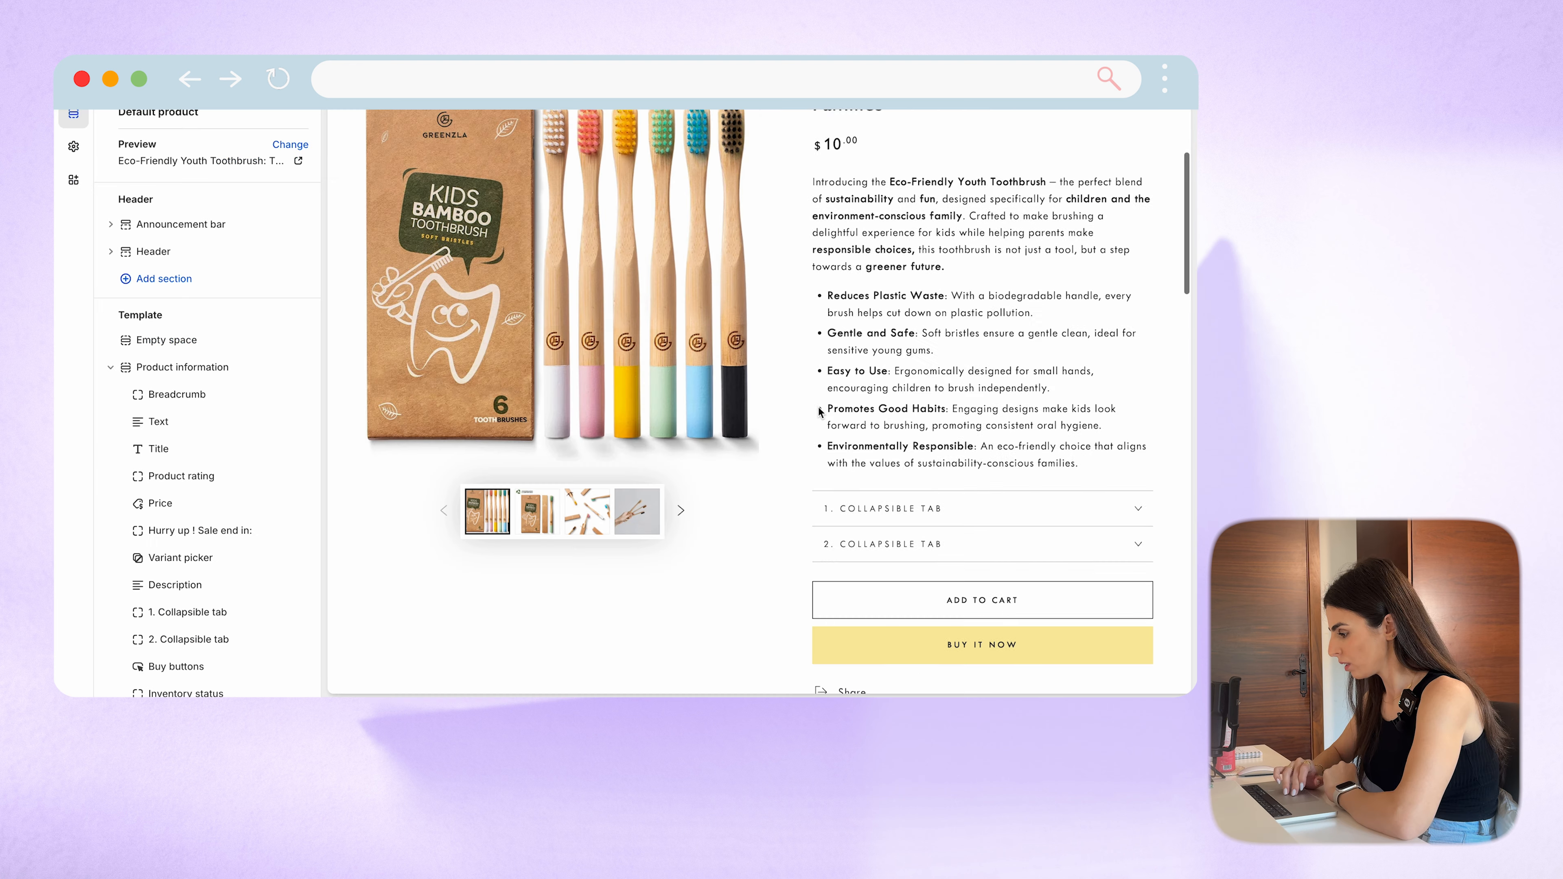
# Step: Add a Collapsible row block to Product information and place it directly below the 2. Collapsible tab block
pyautogui.scroll(-1, 819, 411)
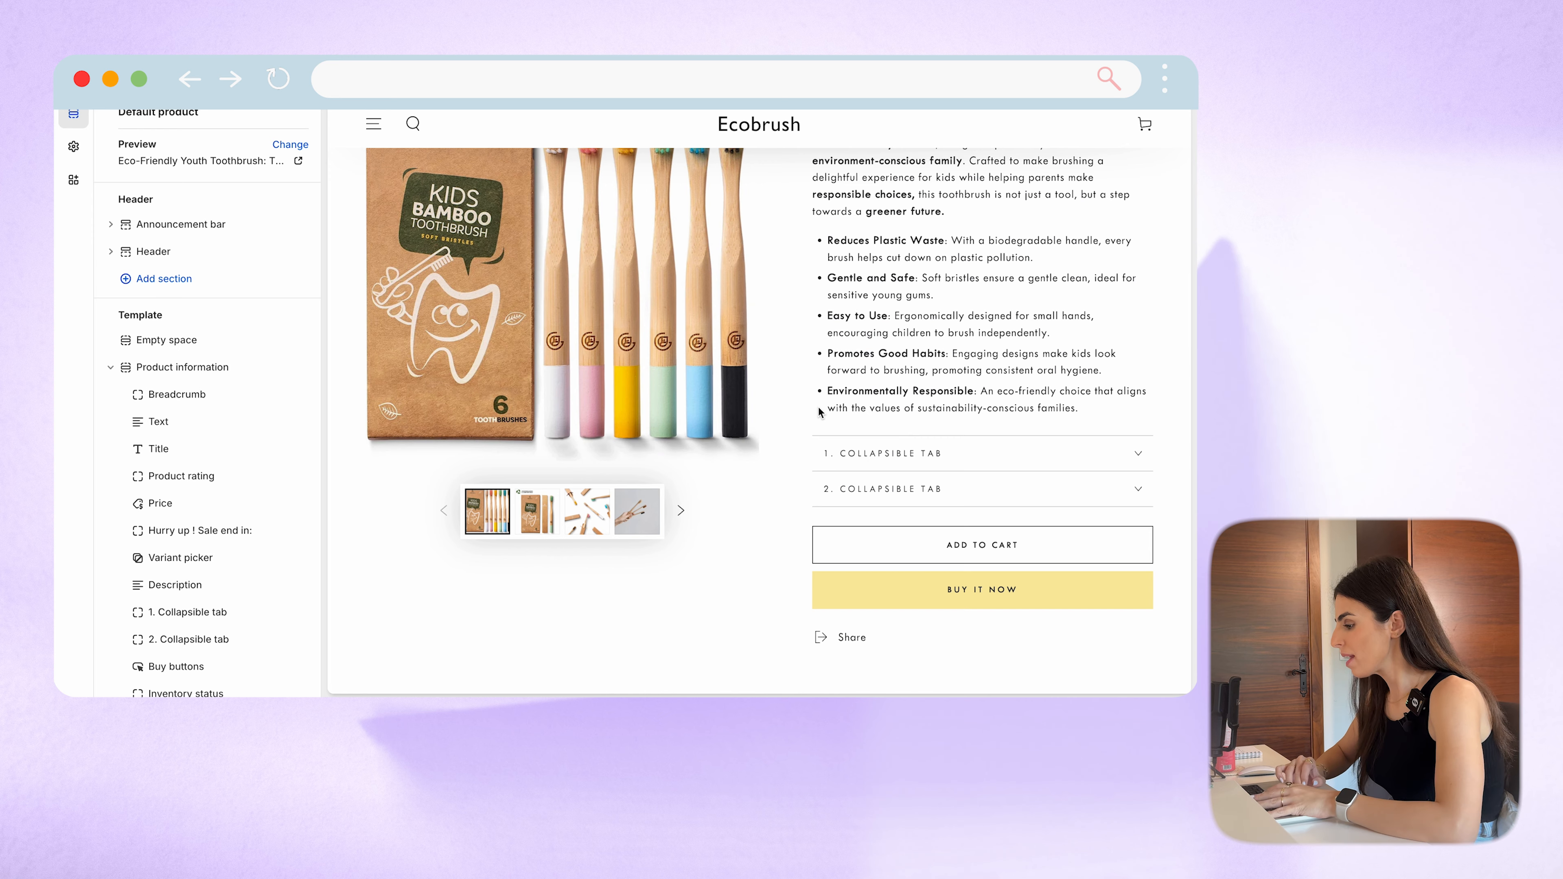
pyautogui.scroll(2, 819, 411)
pyautogui.scroll(-2, 818, 411)
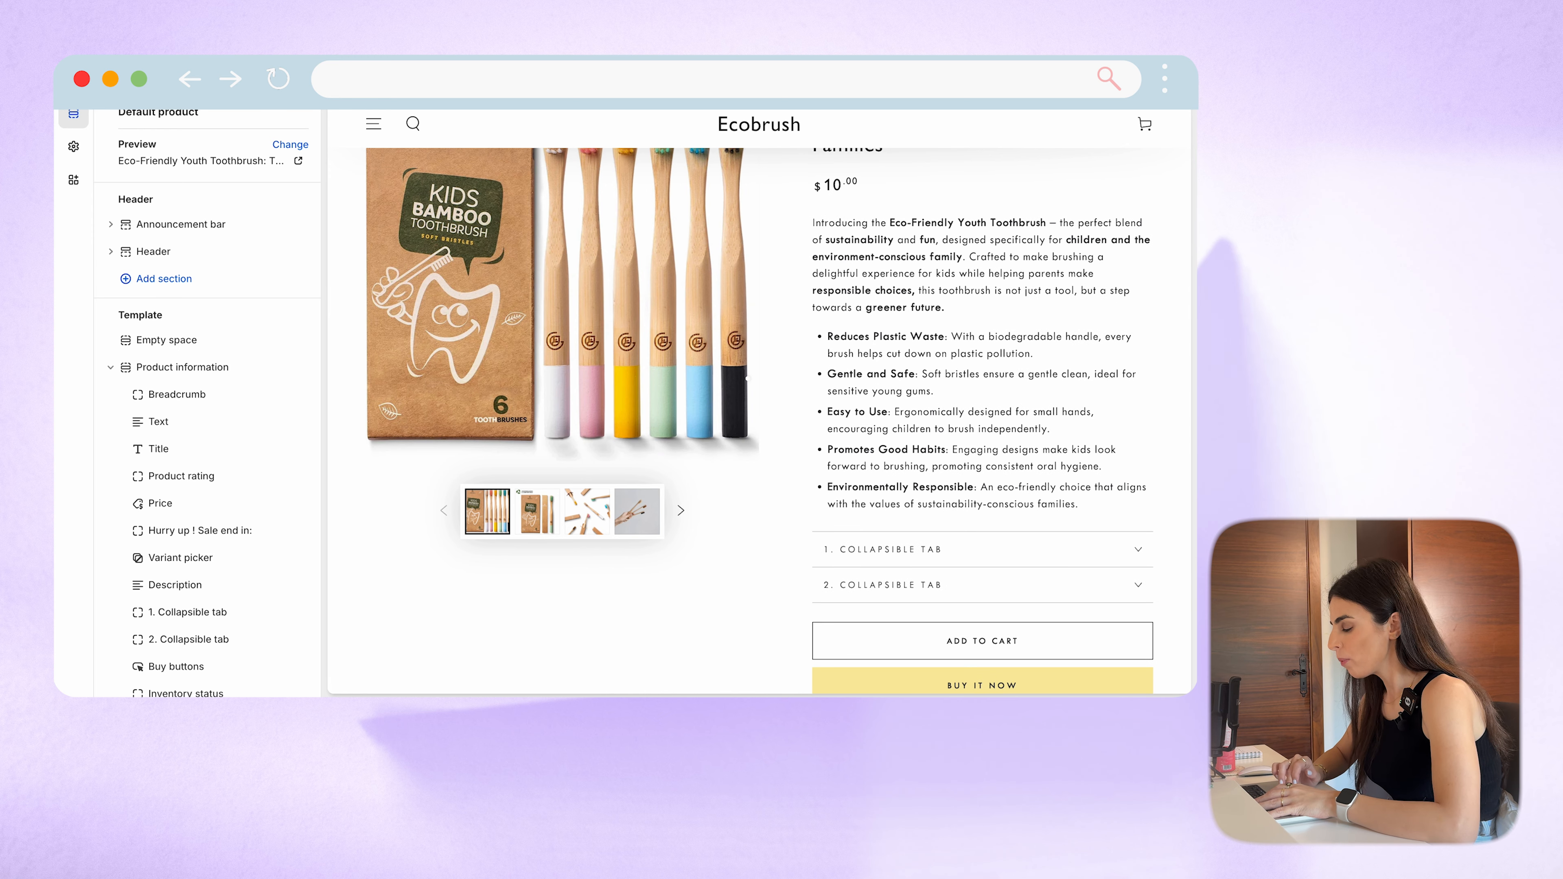
pyautogui.scroll(-1, 889, 567)
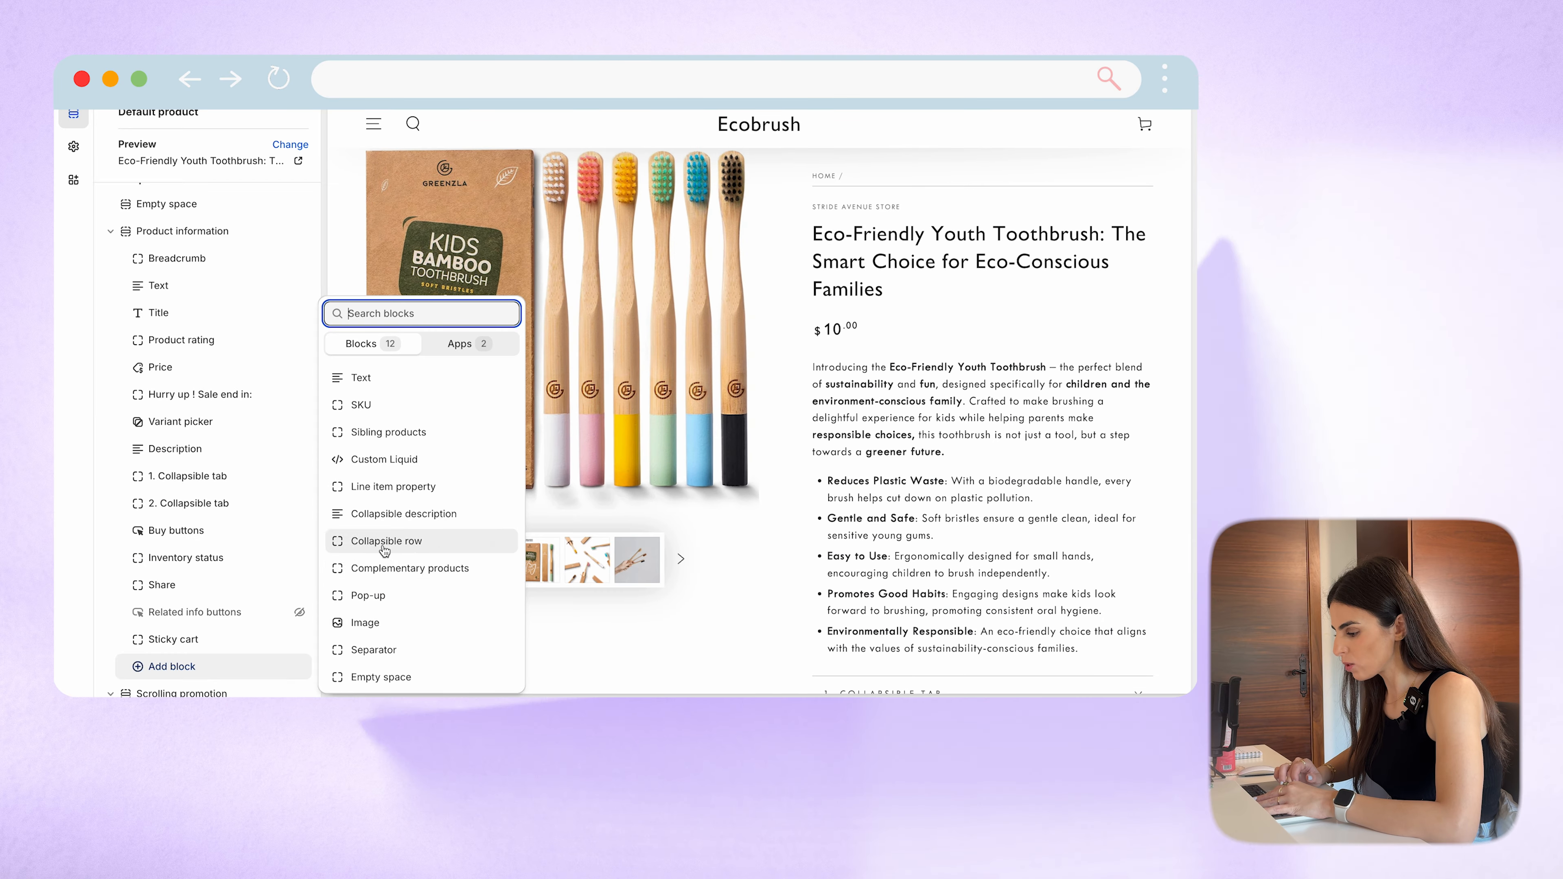
pyautogui.click(384, 540)
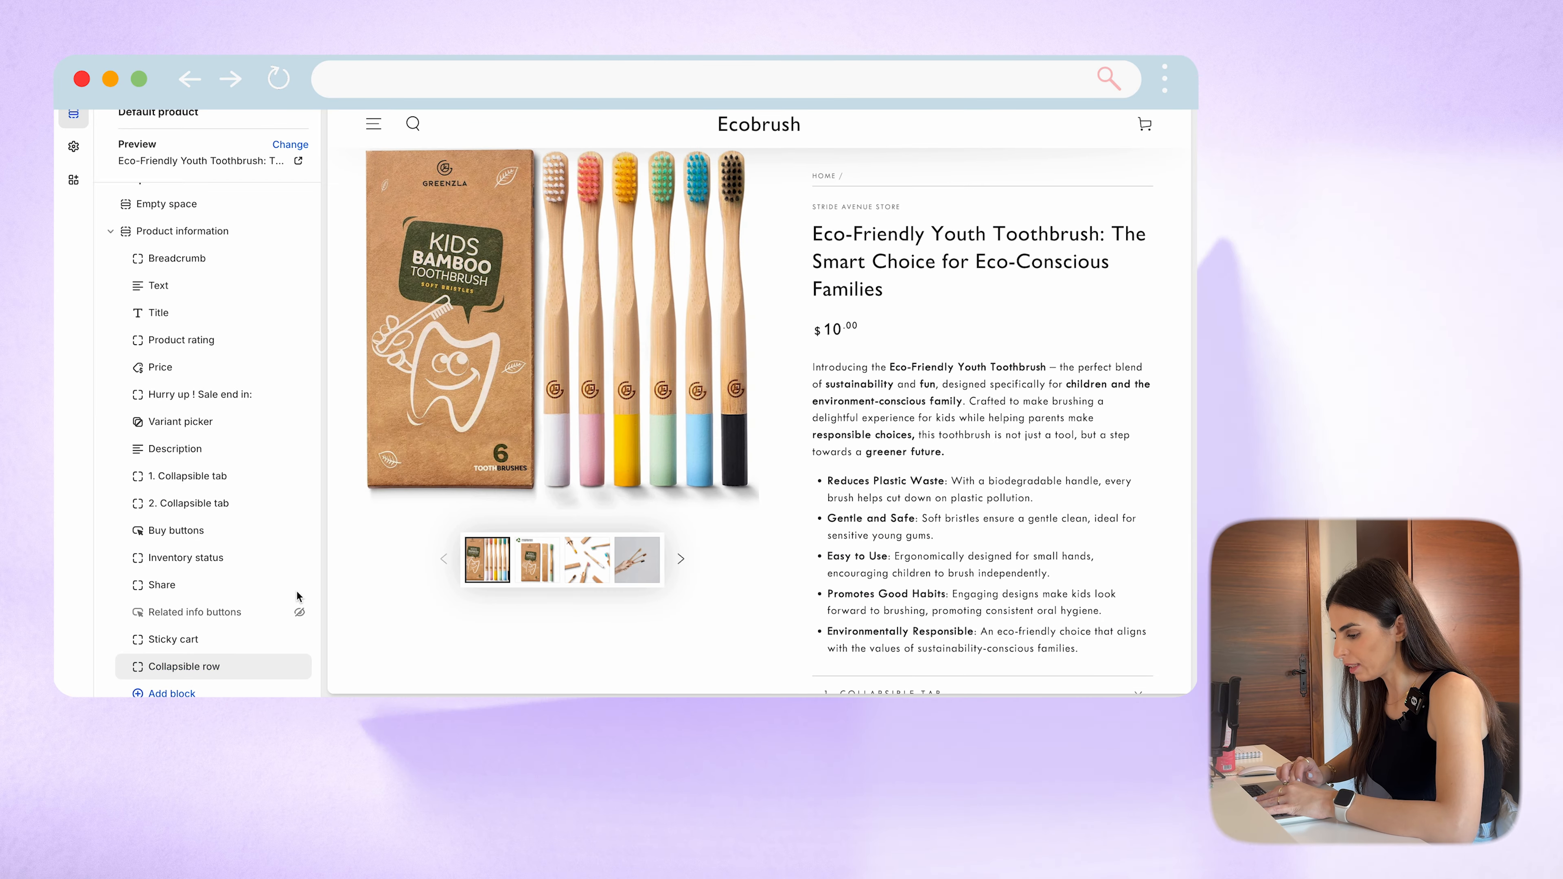
pyautogui.moveTo(215, 666); pyautogui.dragTo(188, 531)
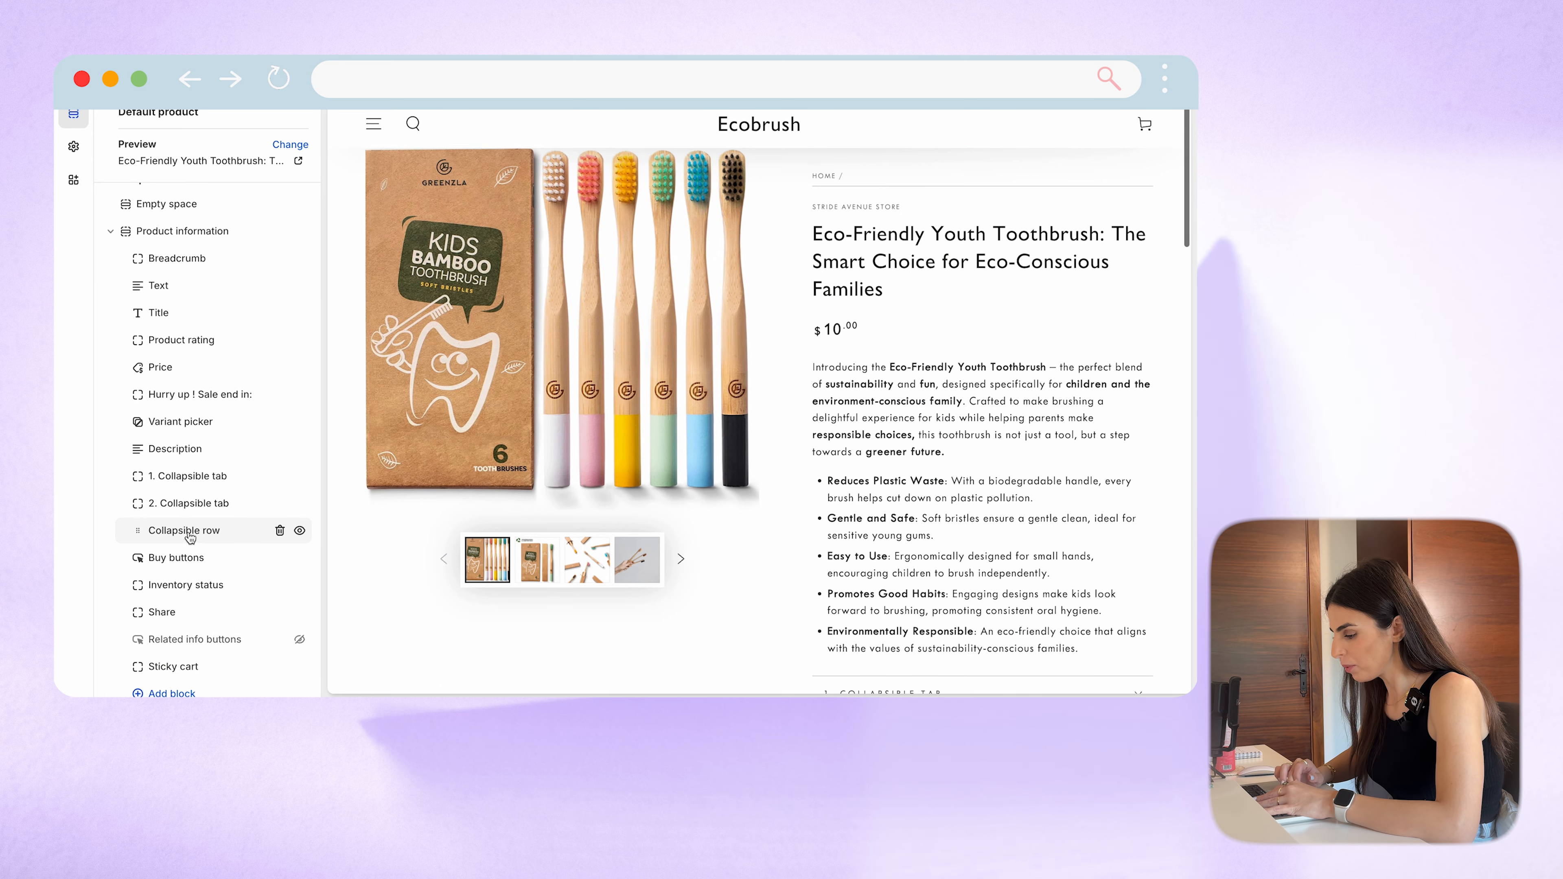
# Step: Set the new collapsible row's heading to "Shipping and Returns" and its icon to Truck
pyautogui.click(190, 531)
pyautogui.moveTo(210, 236); pyautogui.dragTo(86, 239)
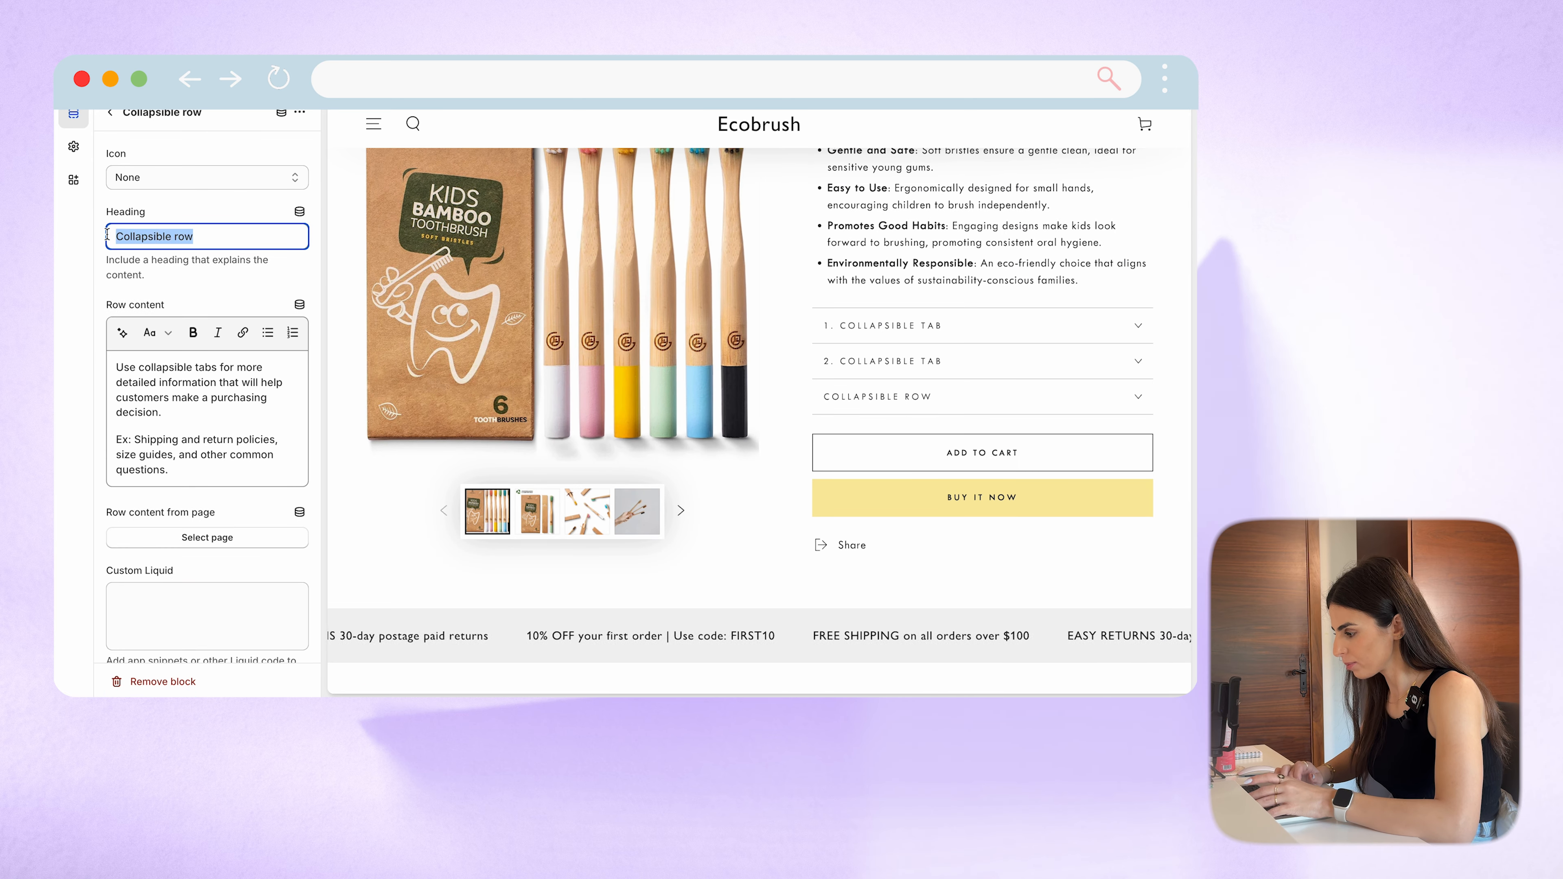
pyautogui.press('BackSpace')
pyautogui.write('Shipping and Returns')
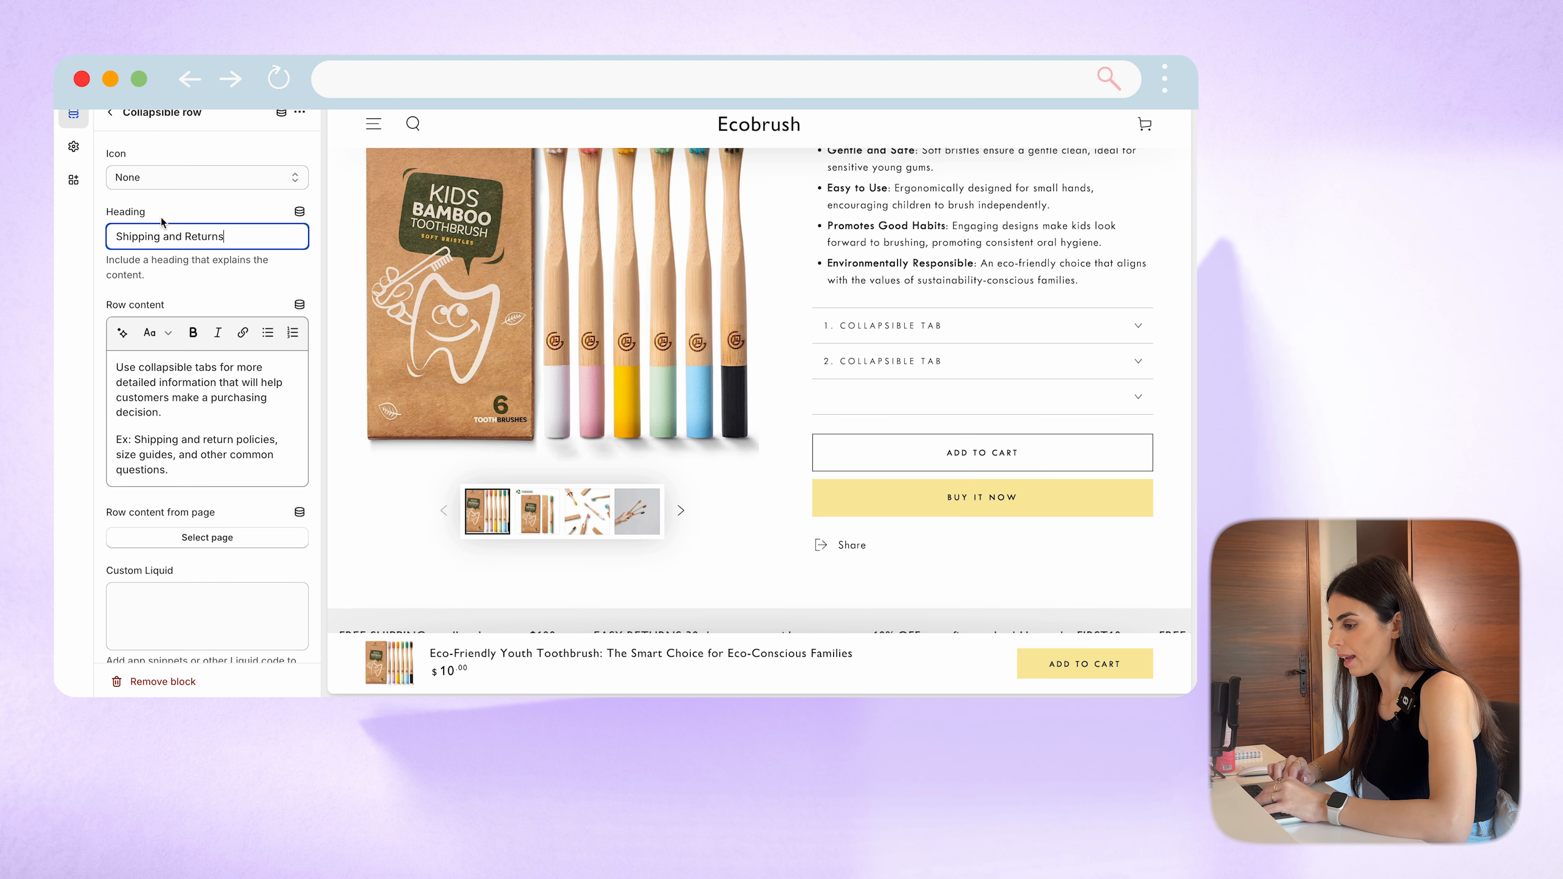
pyautogui.click(186, 185)
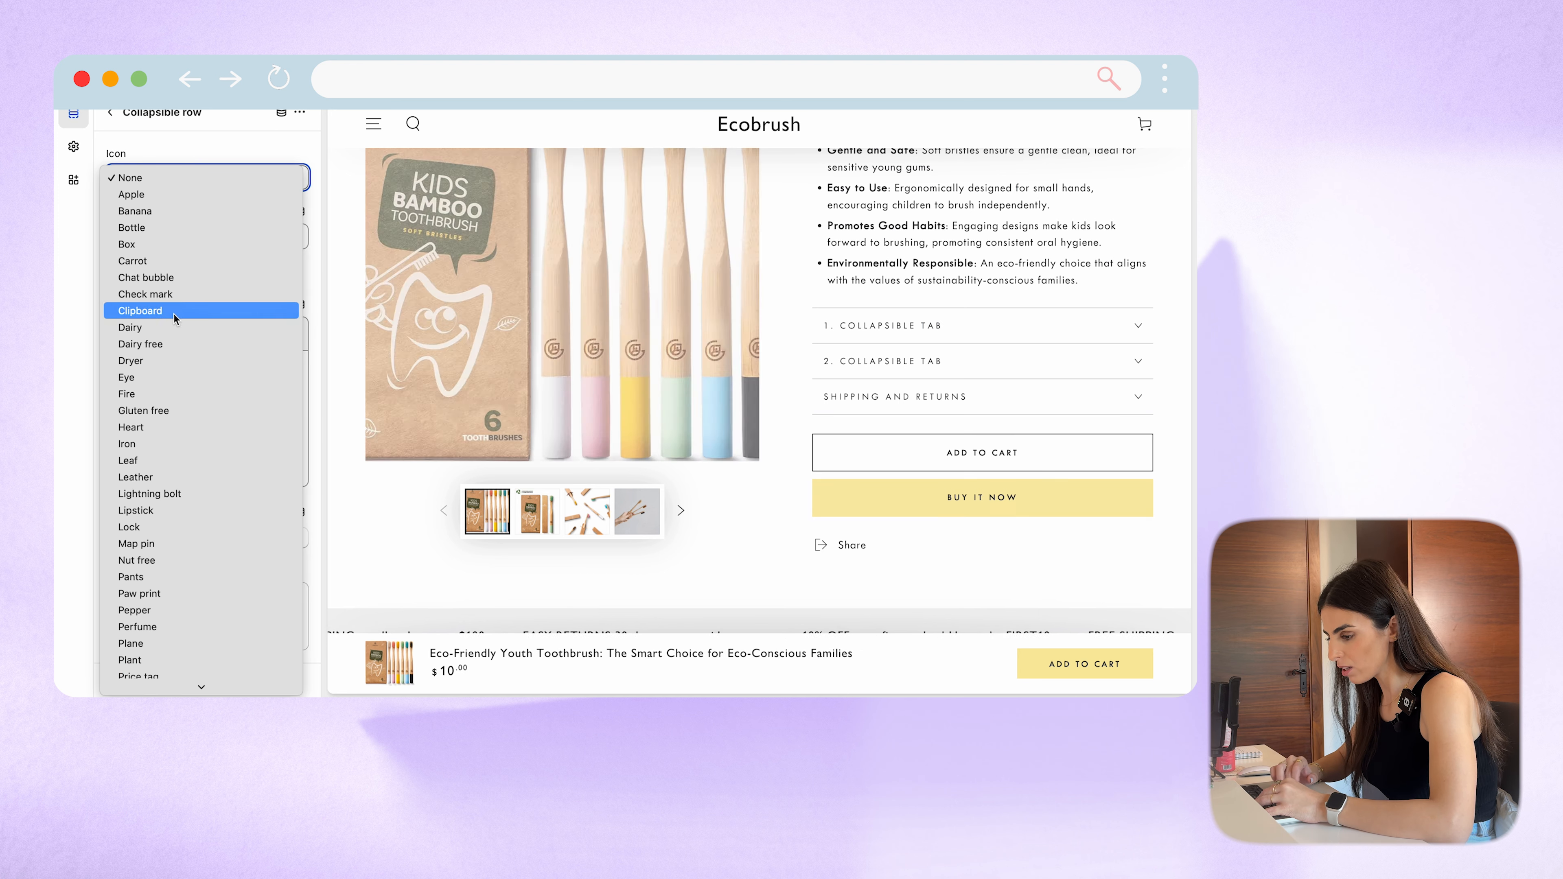
pyautogui.scroll(-6, 176, 438)
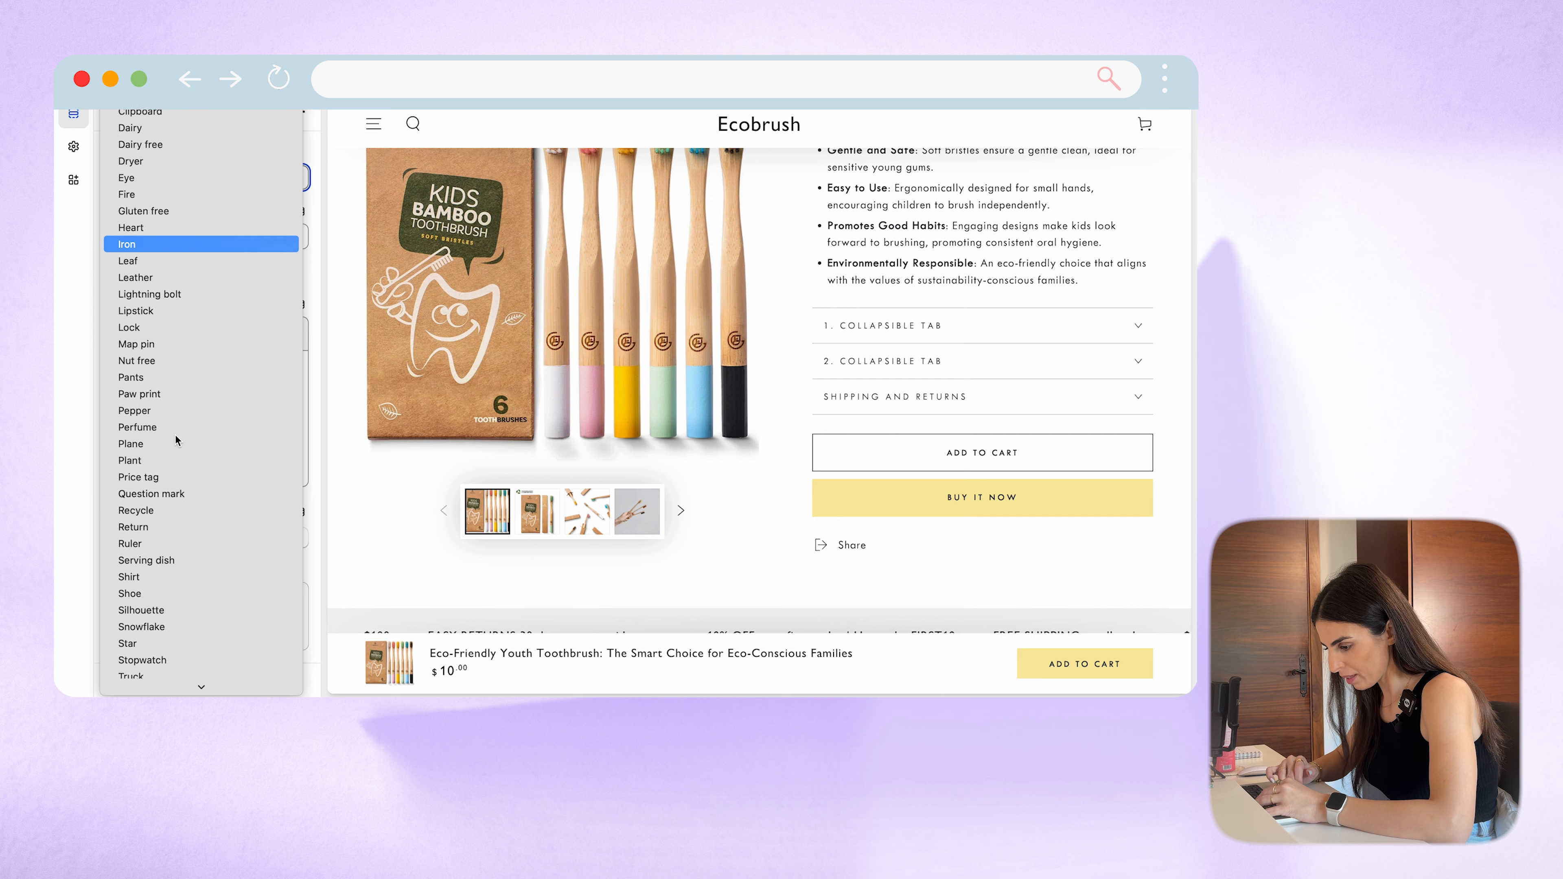
pyautogui.click(157, 663)
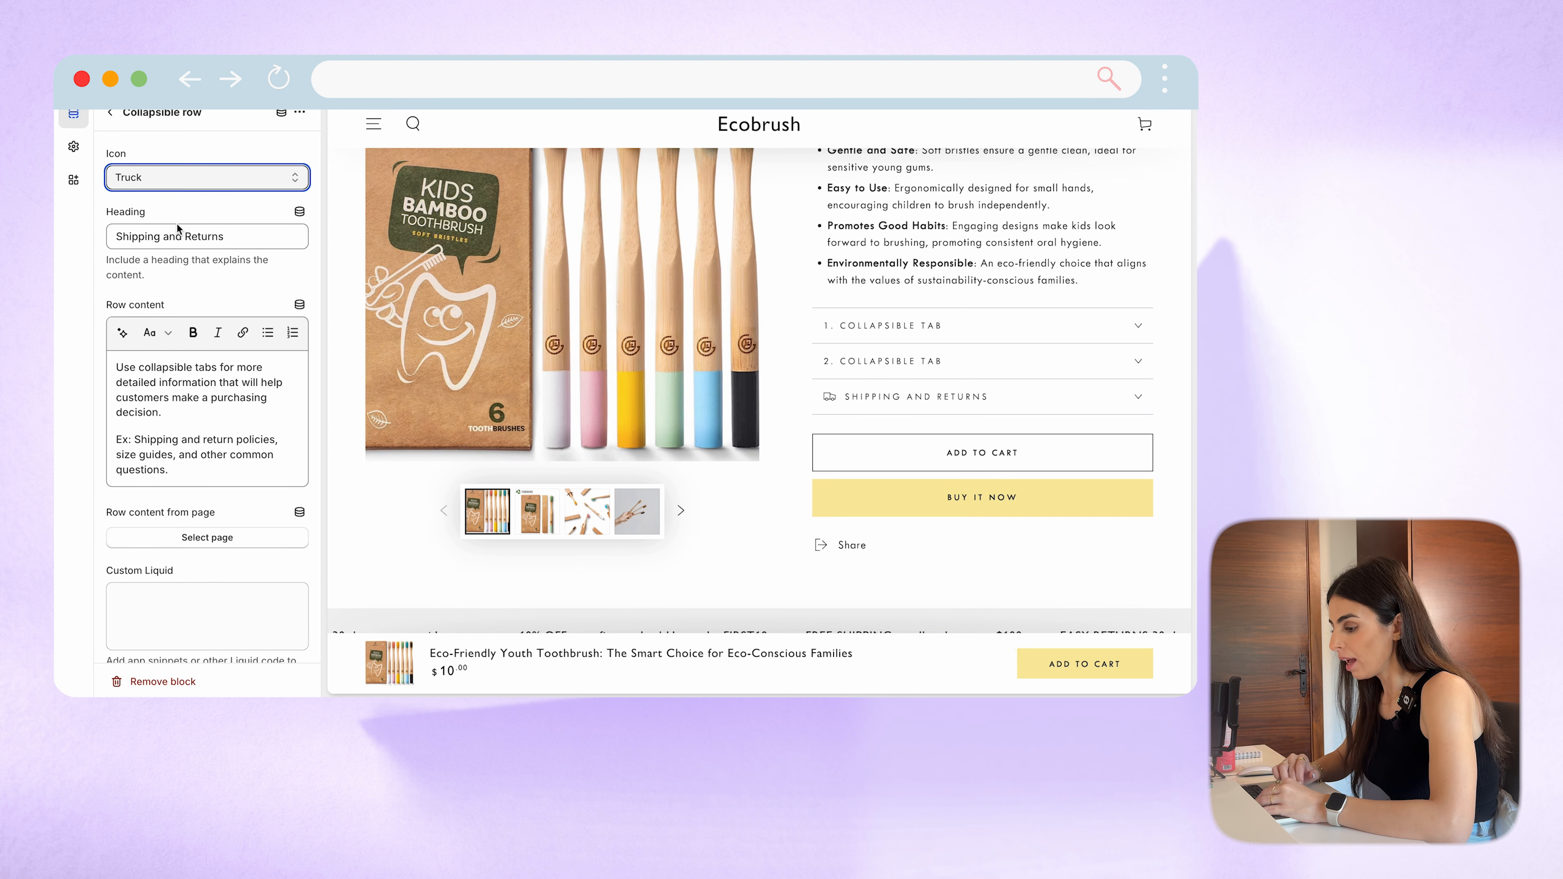
# Step: Replace the placeholder row content with "Free Shipping All over USA."
pyautogui.moveTo(182, 460); pyautogui.dragTo(113, 363)
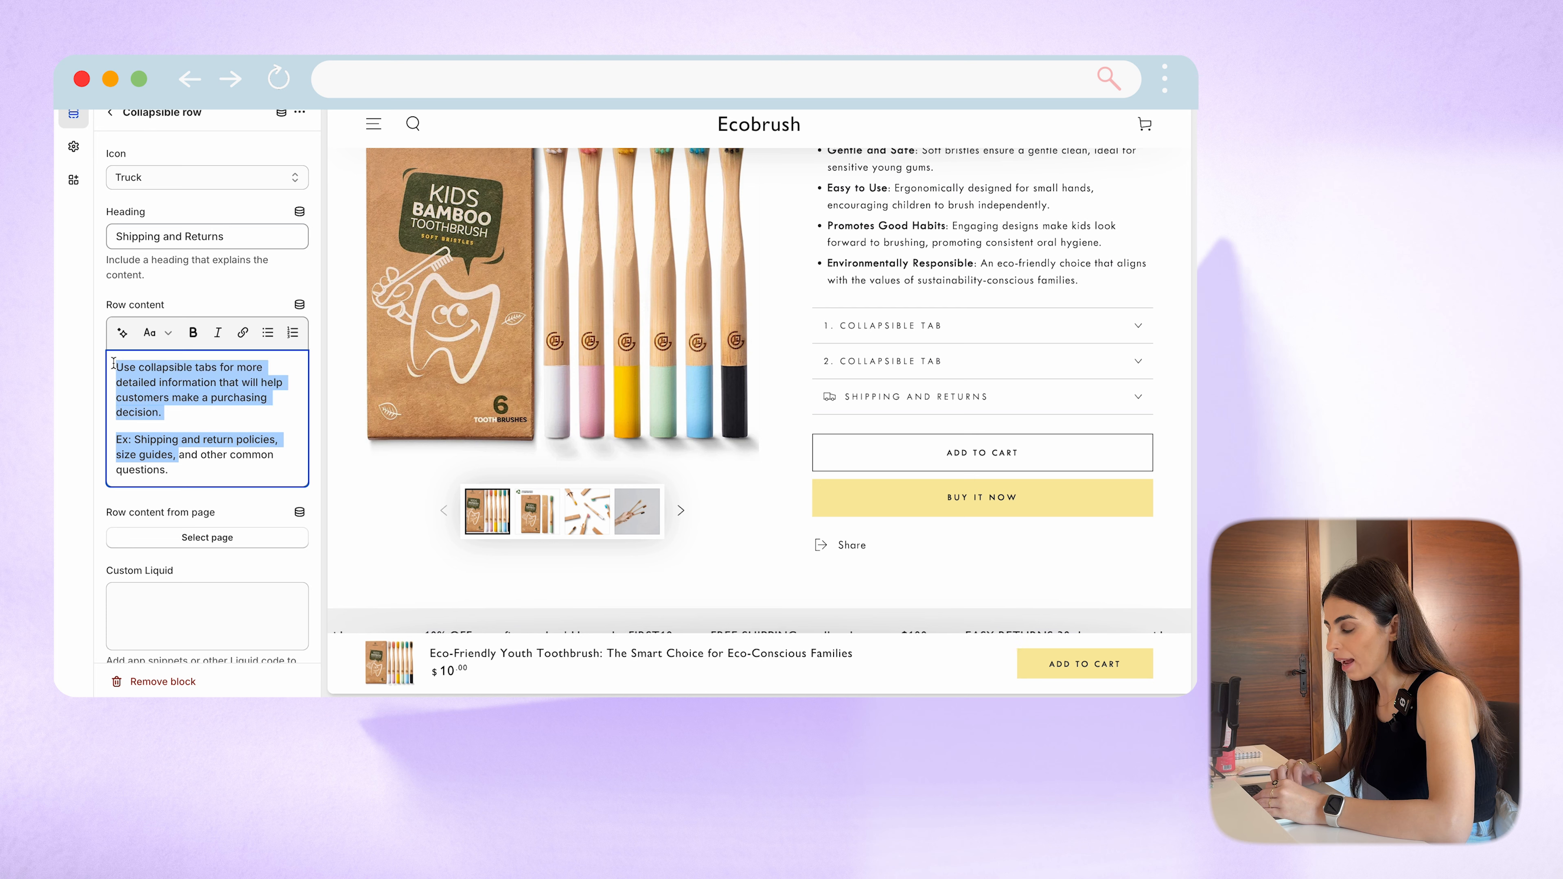
pyautogui.moveTo(186, 477); pyautogui.dragTo(108, 363)
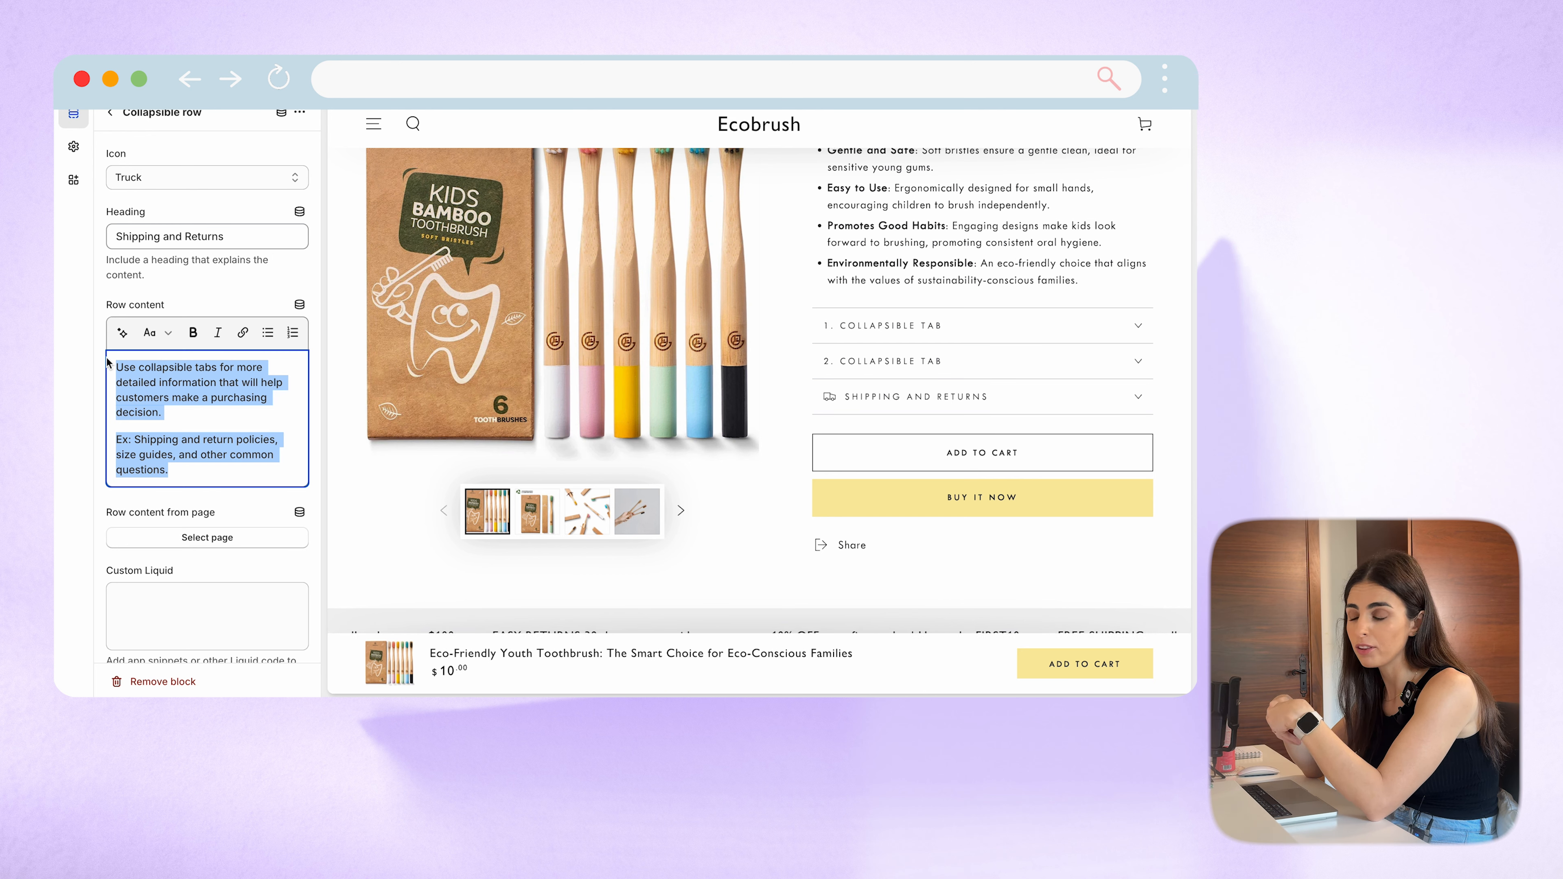
pyautogui.press('BackSpace')
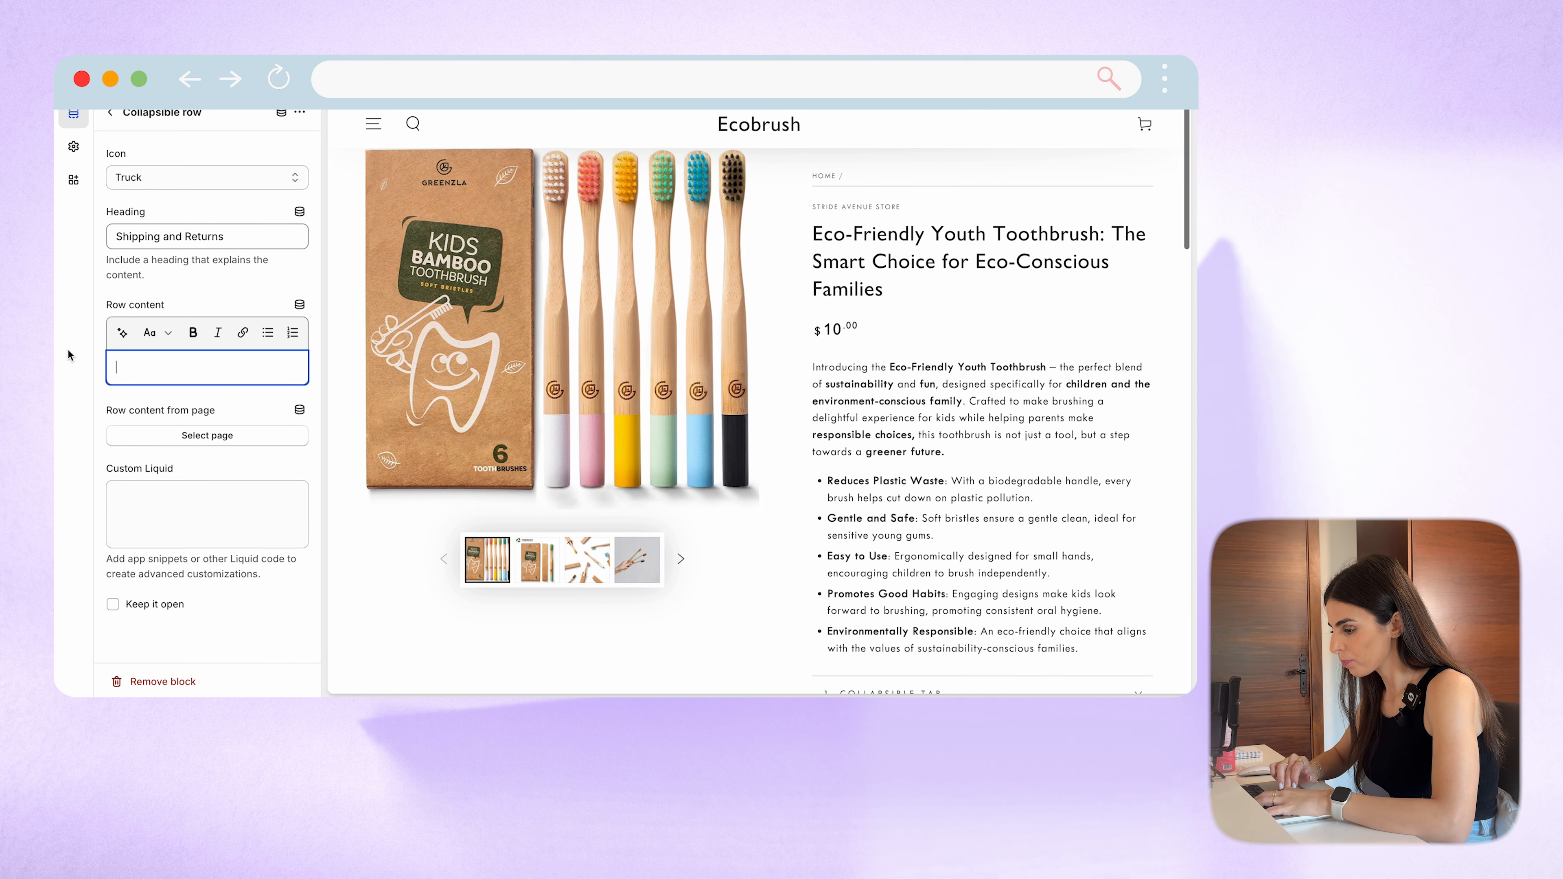
pyautogui.write('Free Shipping All')
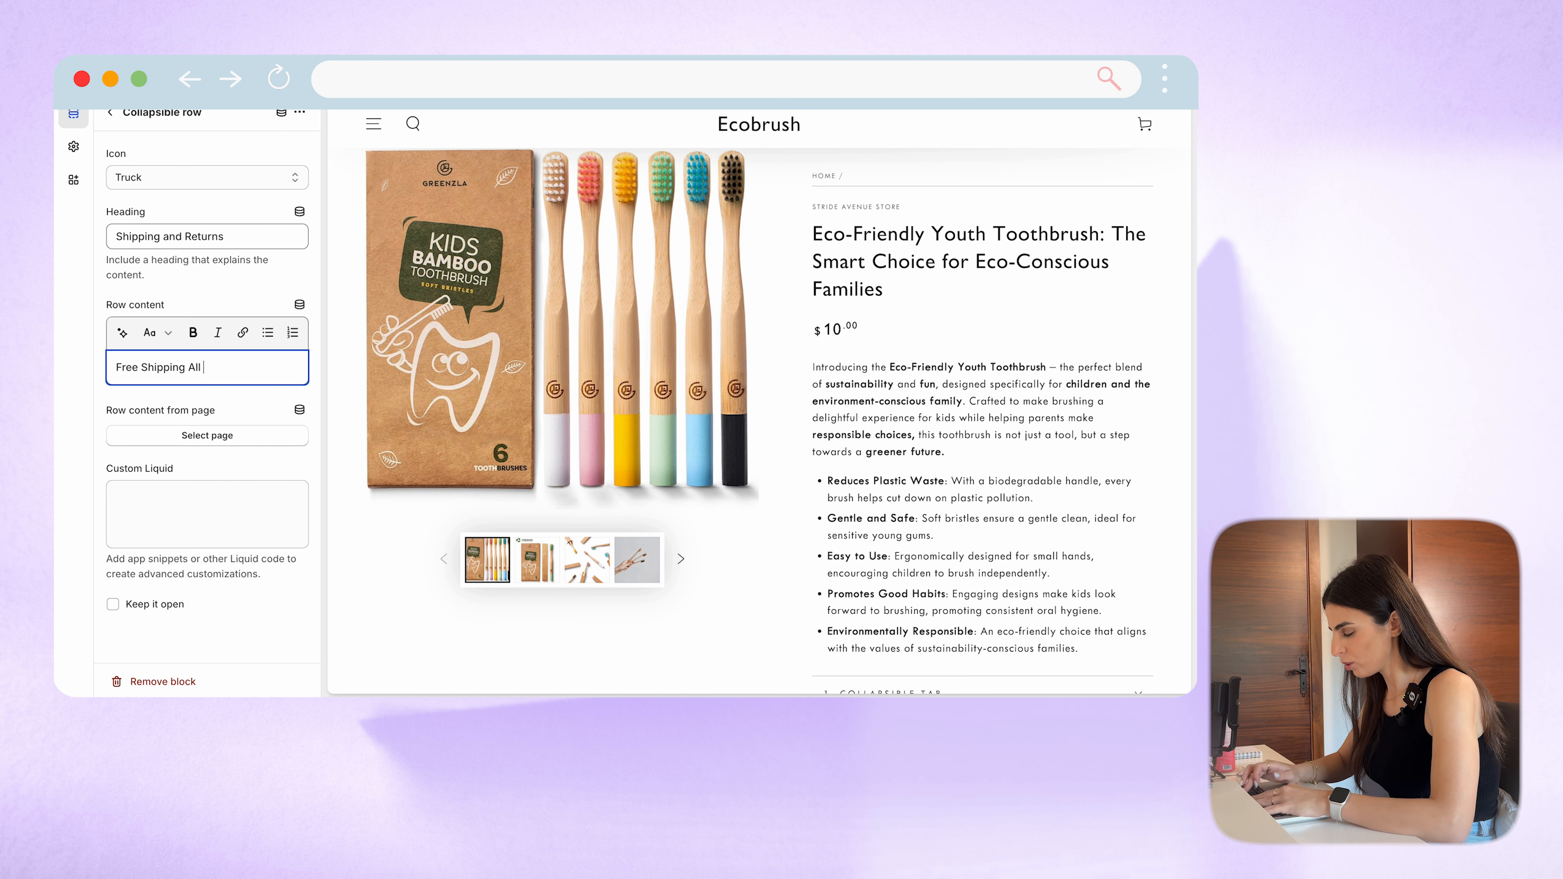
pyautogui.write(' over USa')
pyautogui.press('BackSpace')
pyautogui.write('A.')
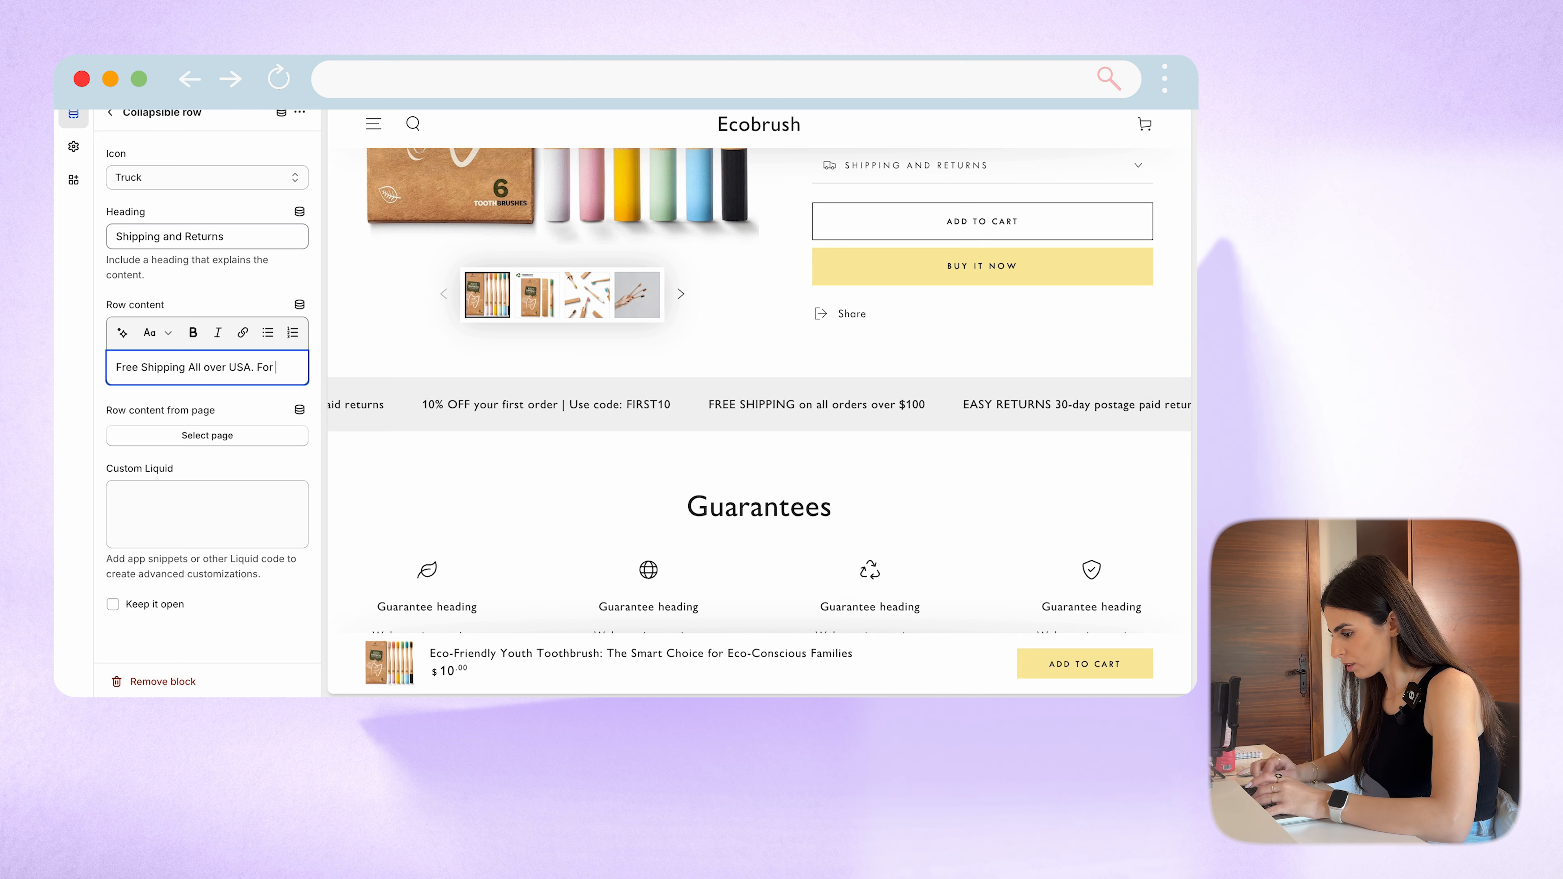
# Step: Continue the row content with "For intrenational rates please check our shipping and returns page"
pyautogui.write(' For worldw')
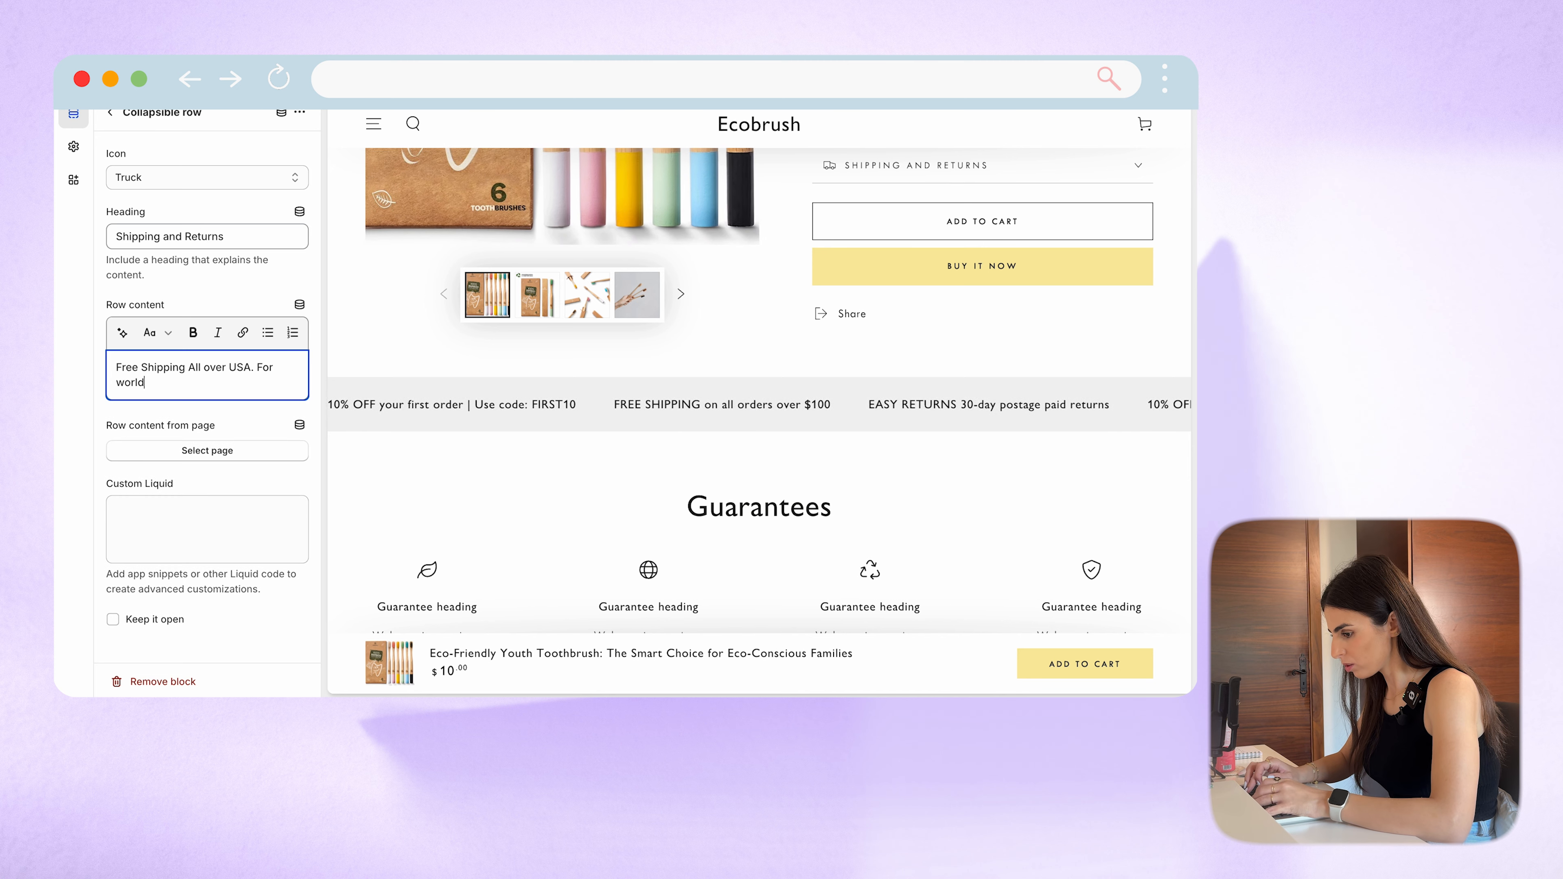
pyautogui.press('BackSpace')
pyautogui.press('BackSpace')
pyautogui.press('BackSpace')
pyautogui.press('BackSpace')
pyautogui.press('BackSpace')
pyautogui.press('BackSpace')
pyautogui.write('in')
pyautogui.write('trenati')
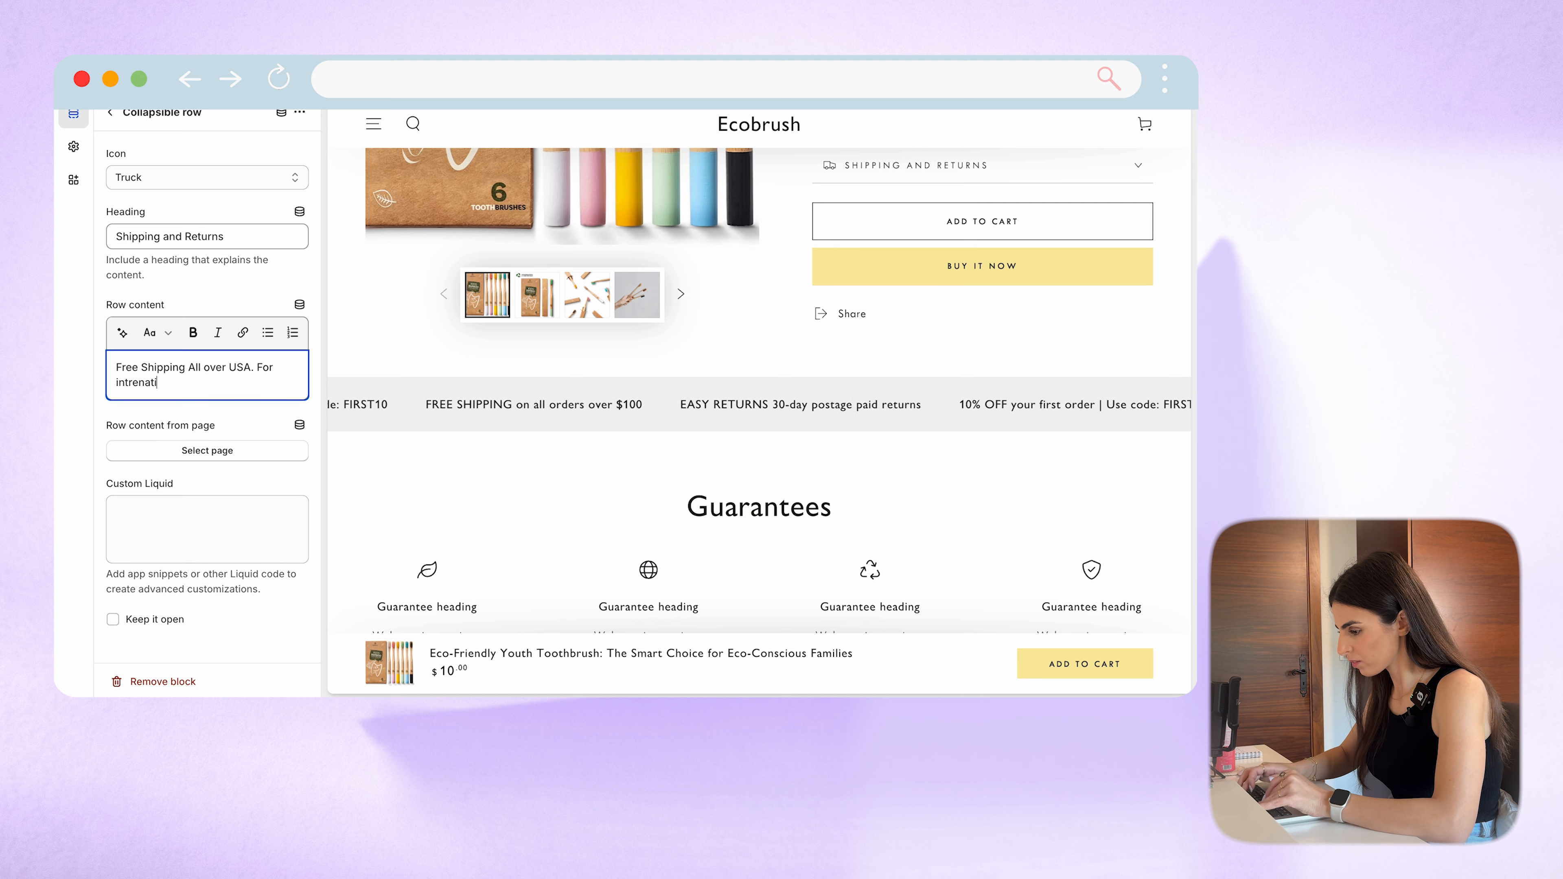
pyautogui.write('onal rates pleas')
pyautogui.write('ck our shipping and returns')
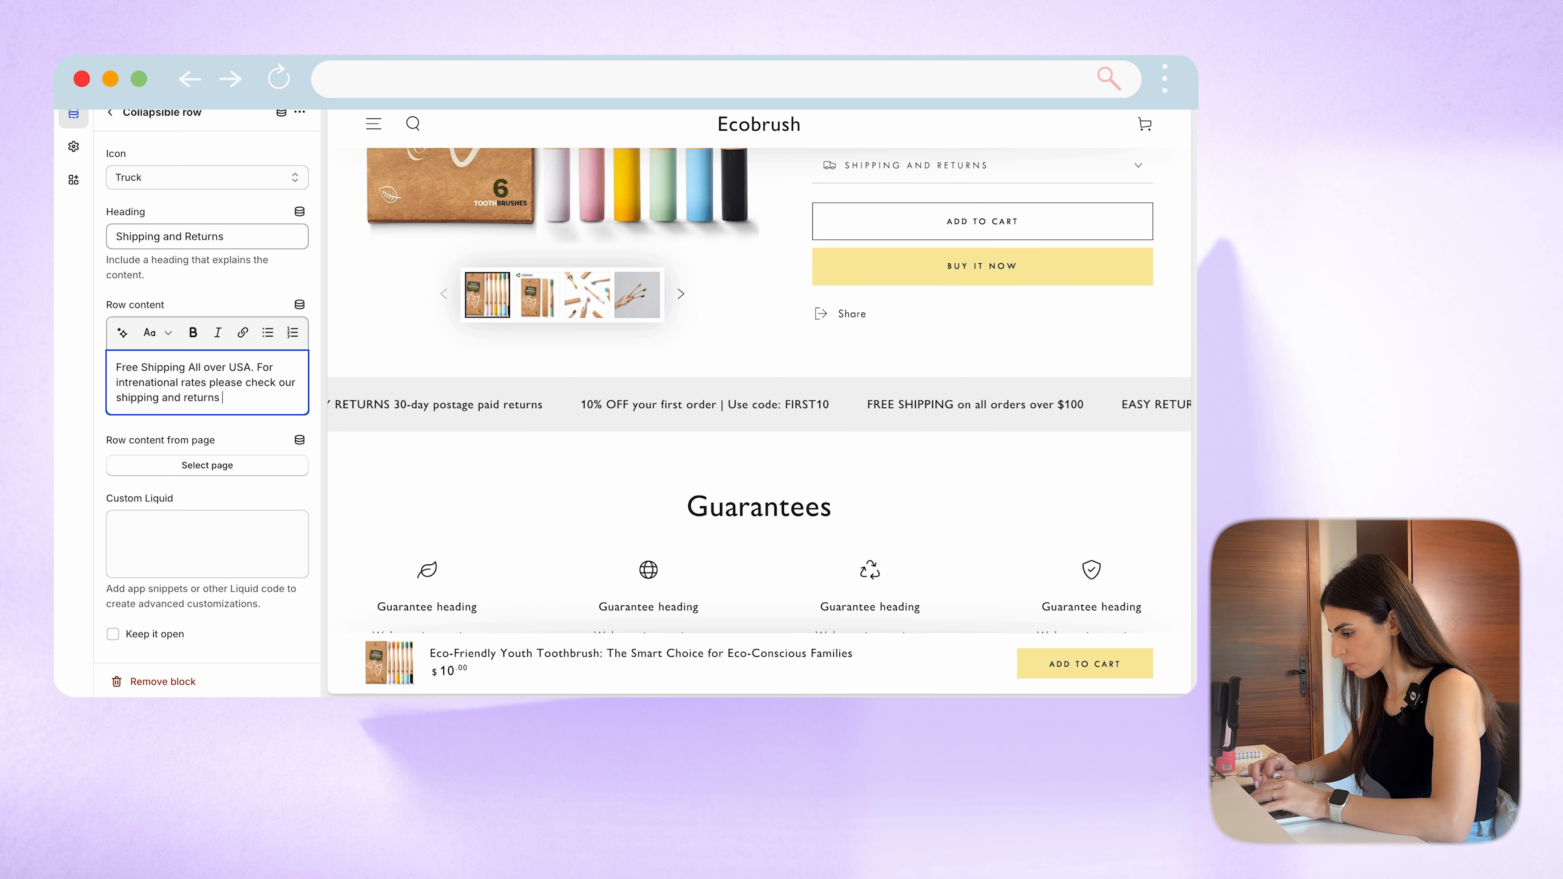
# Step: Try to link the words "shipping and returns page" in the row content, searching the link targets for "shipp"
pyautogui.moveTo(268, 398); pyautogui.dragTo(116, 397)
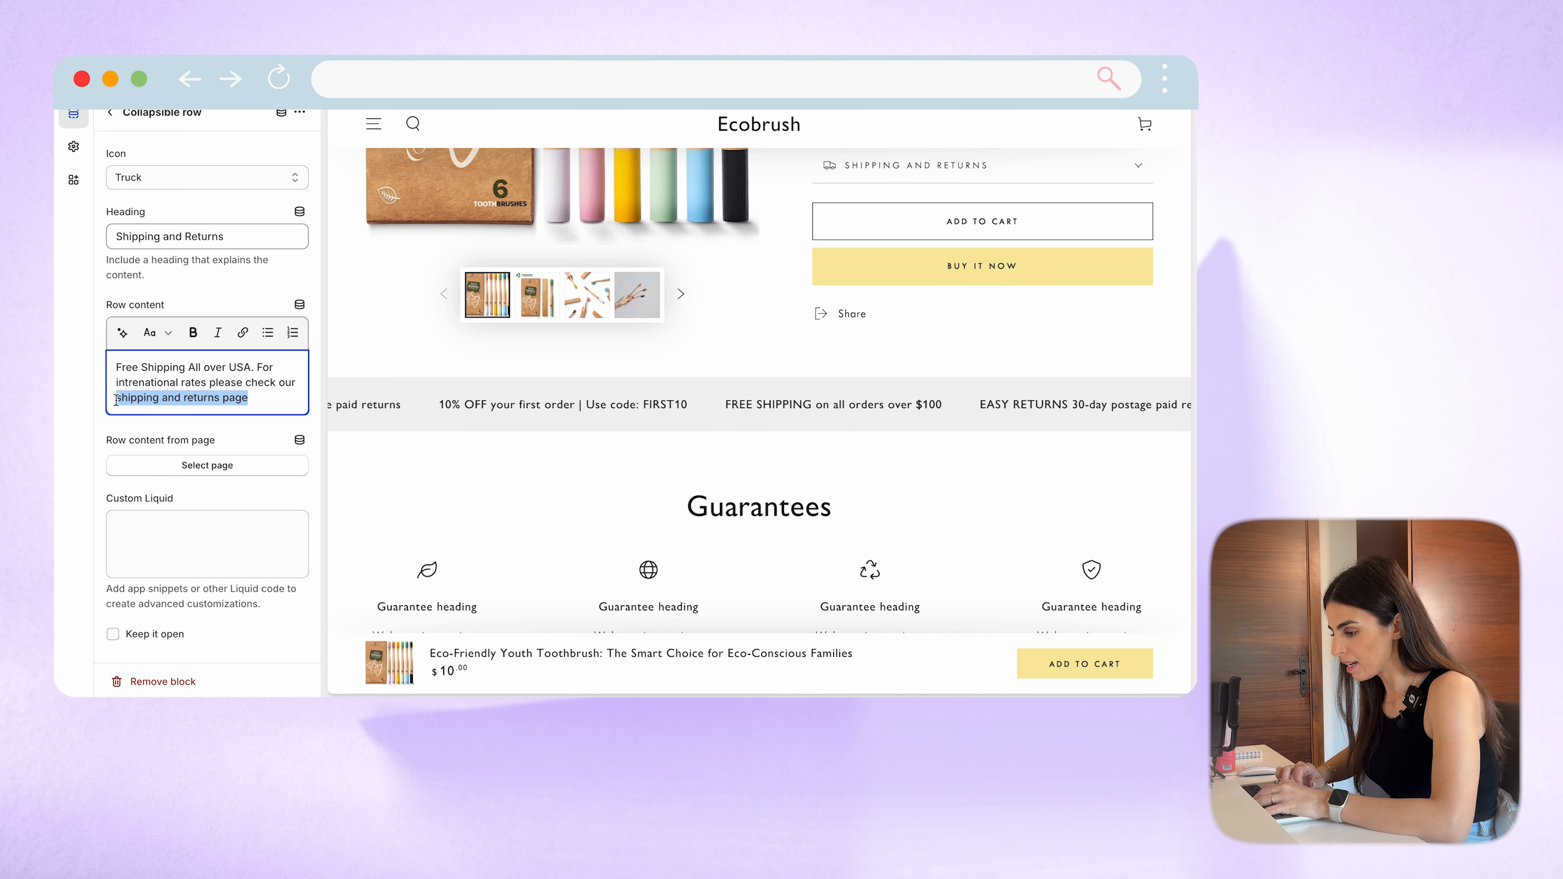
pyautogui.click(241, 333)
pyautogui.click(195, 275)
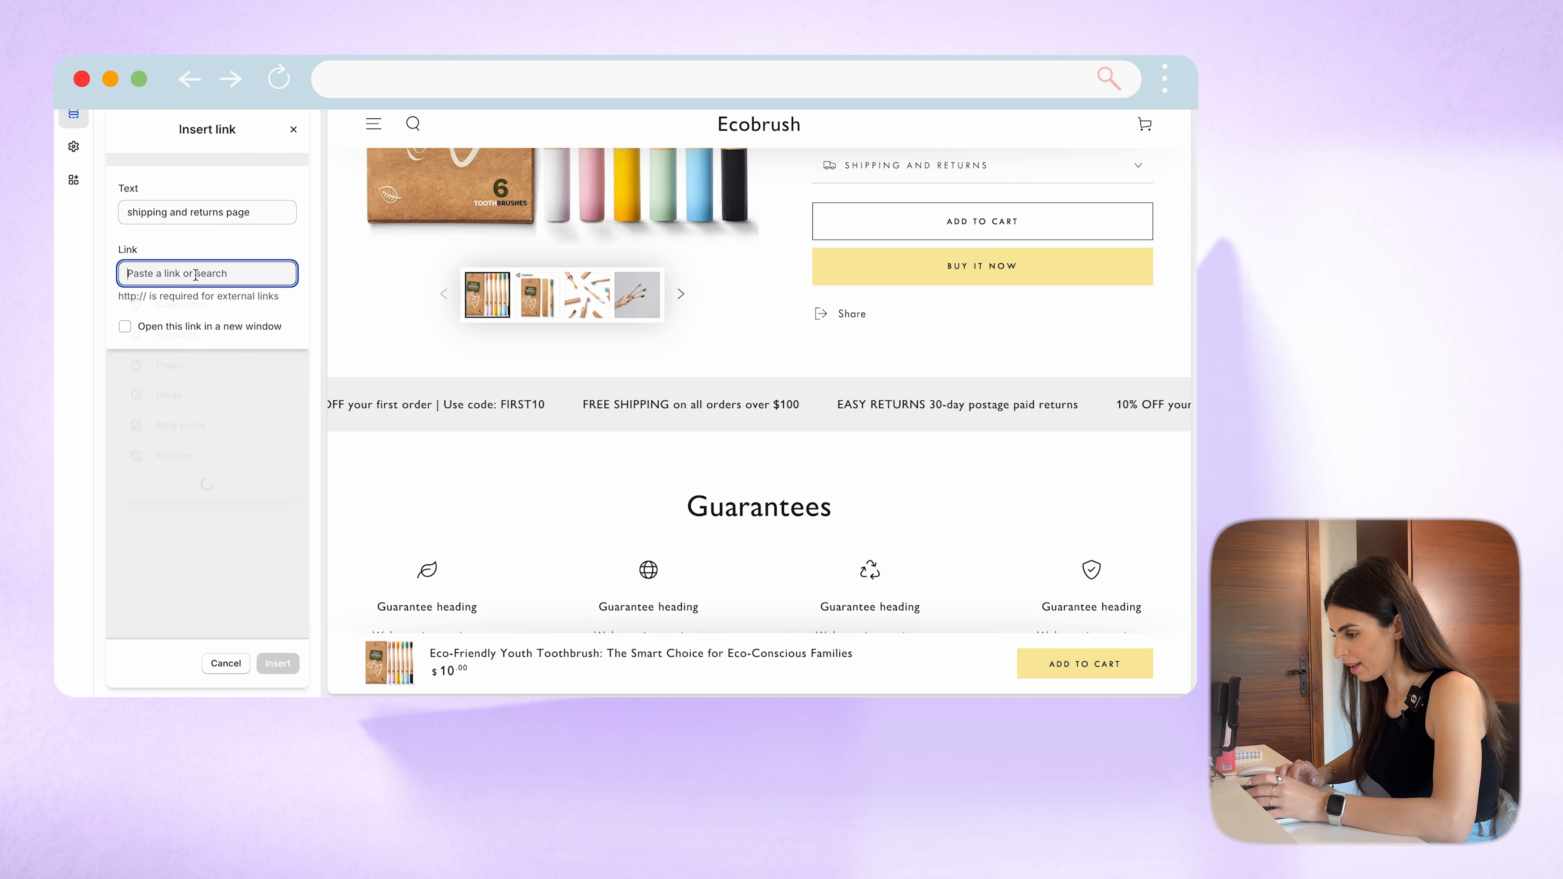
pyautogui.write('shipp')
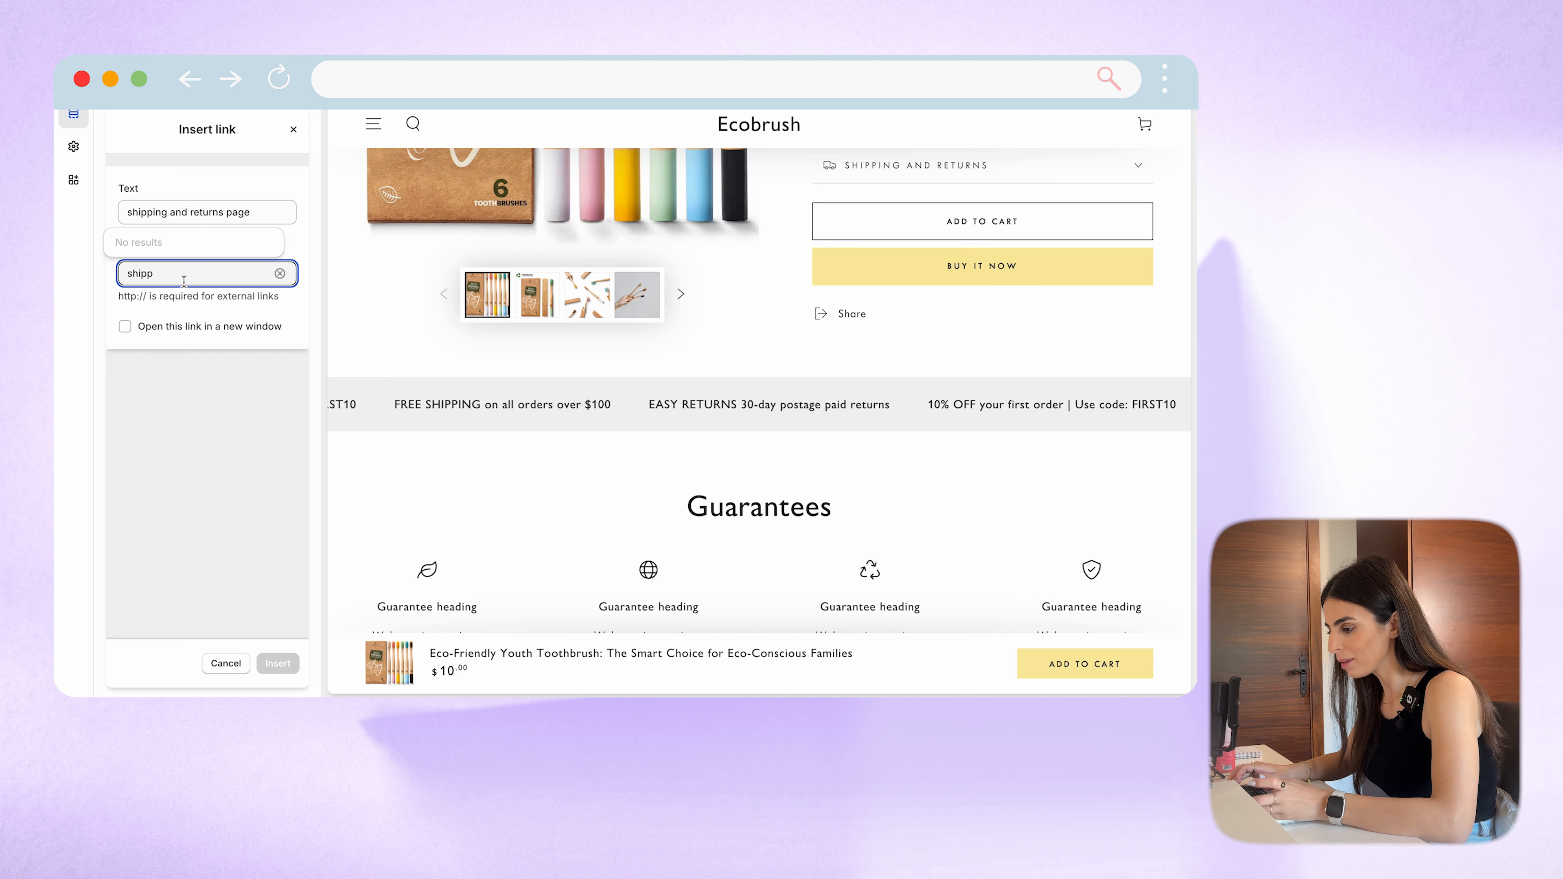
pyautogui.press('BackSpace')
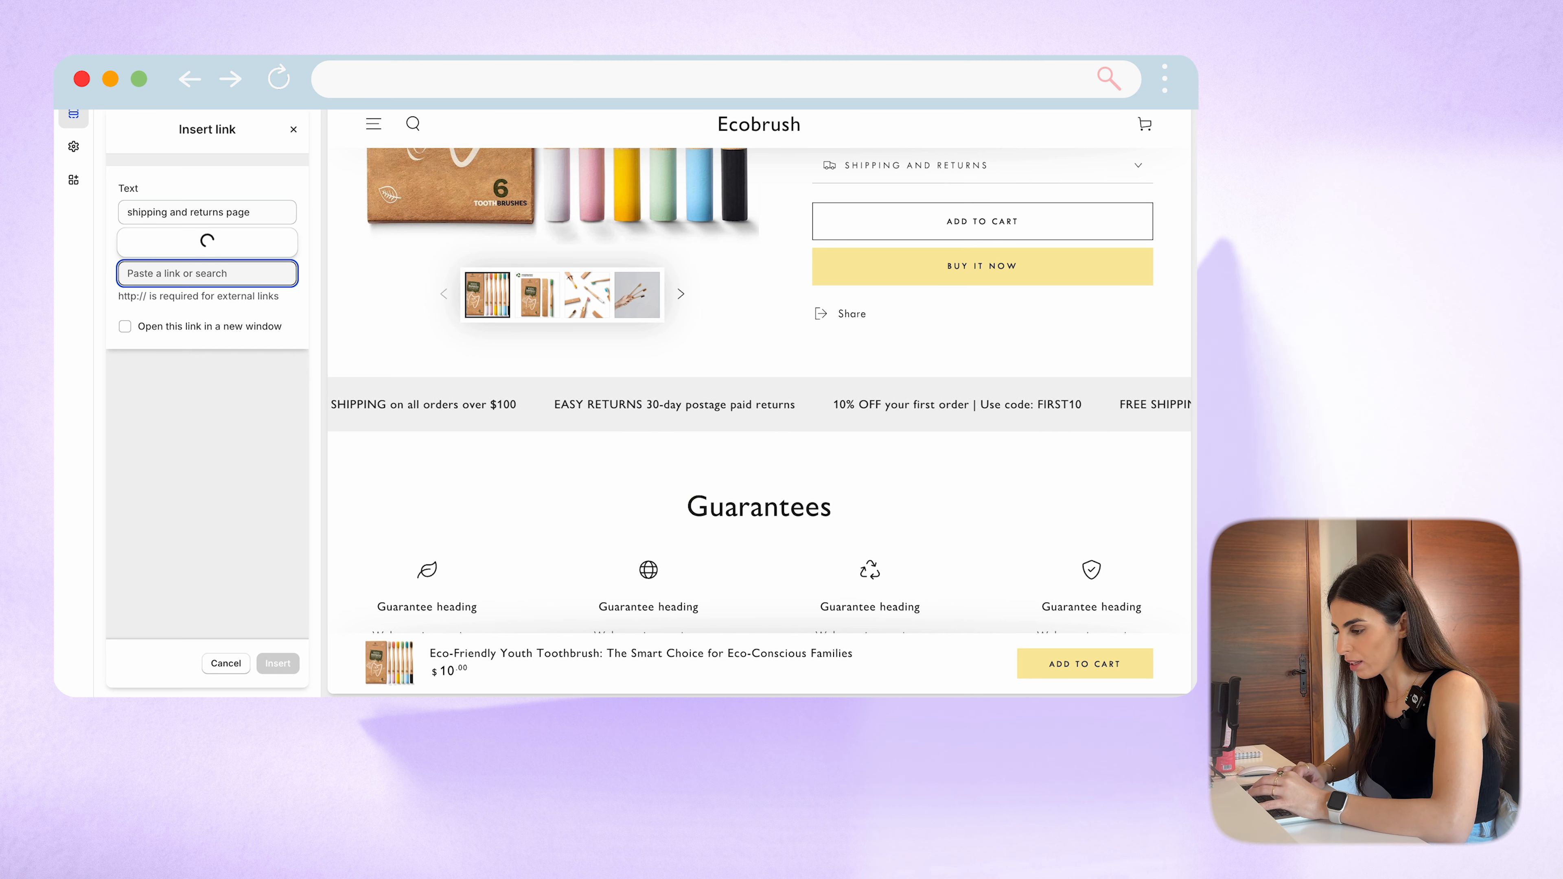
pyautogui.click(185, 242)
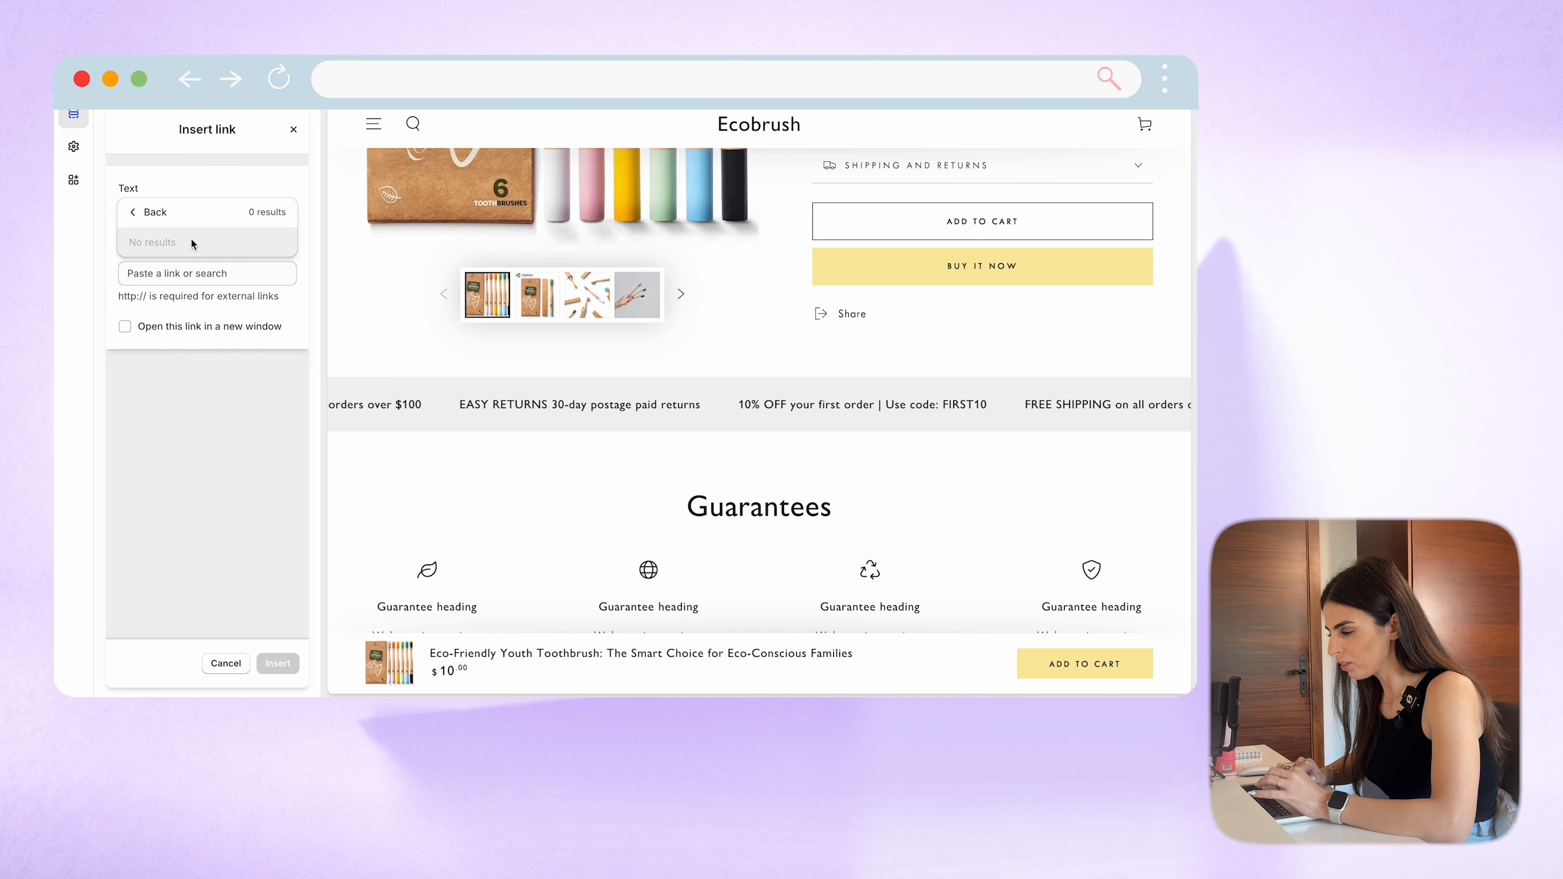
pyautogui.click(139, 216)
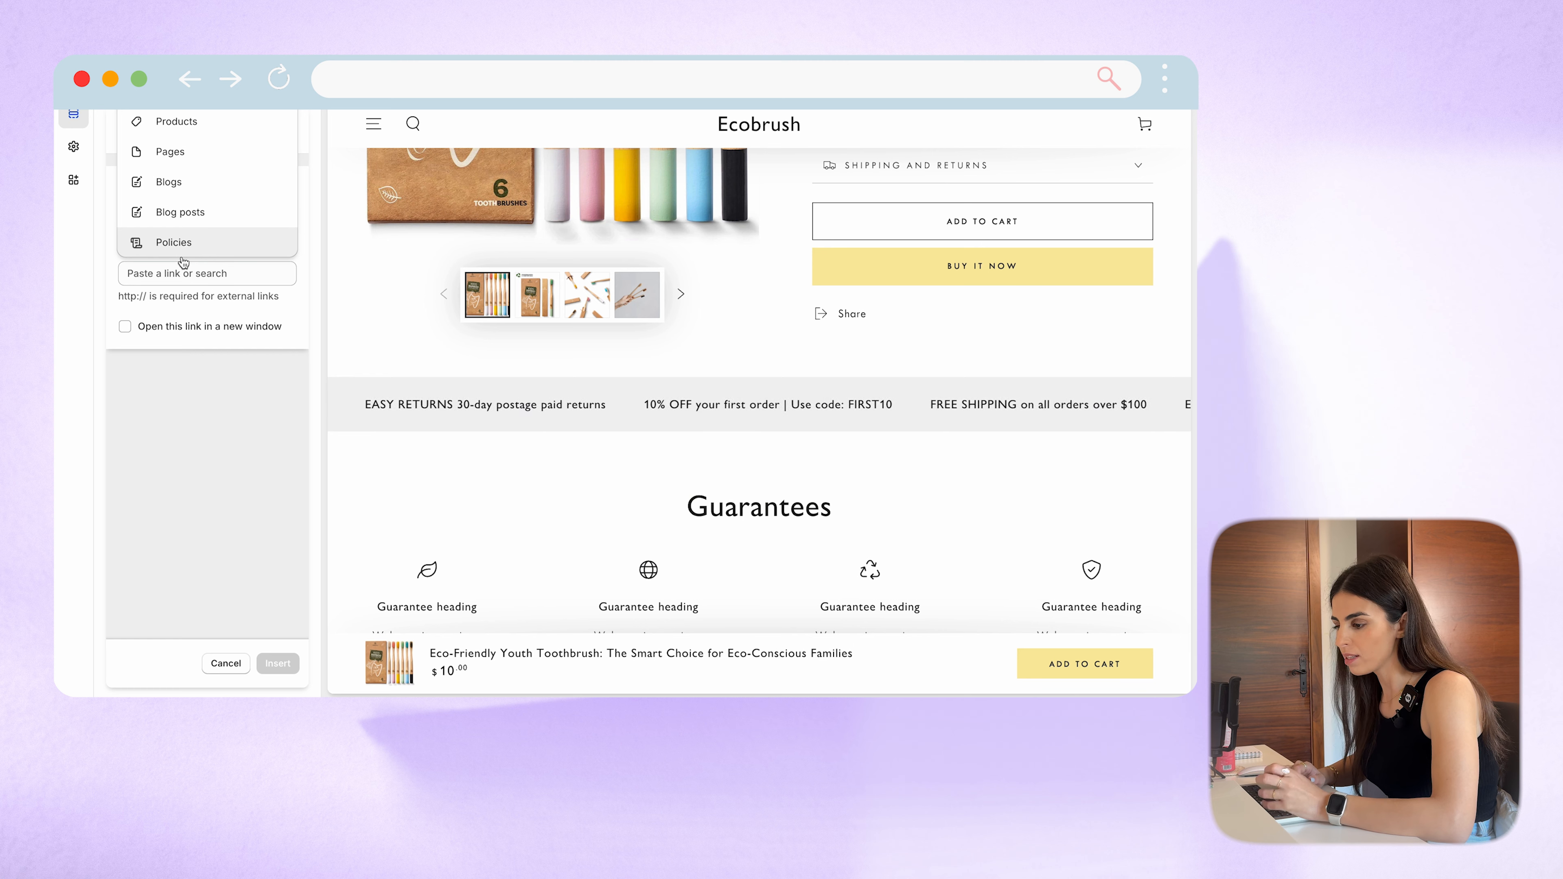
pyautogui.click(184, 418)
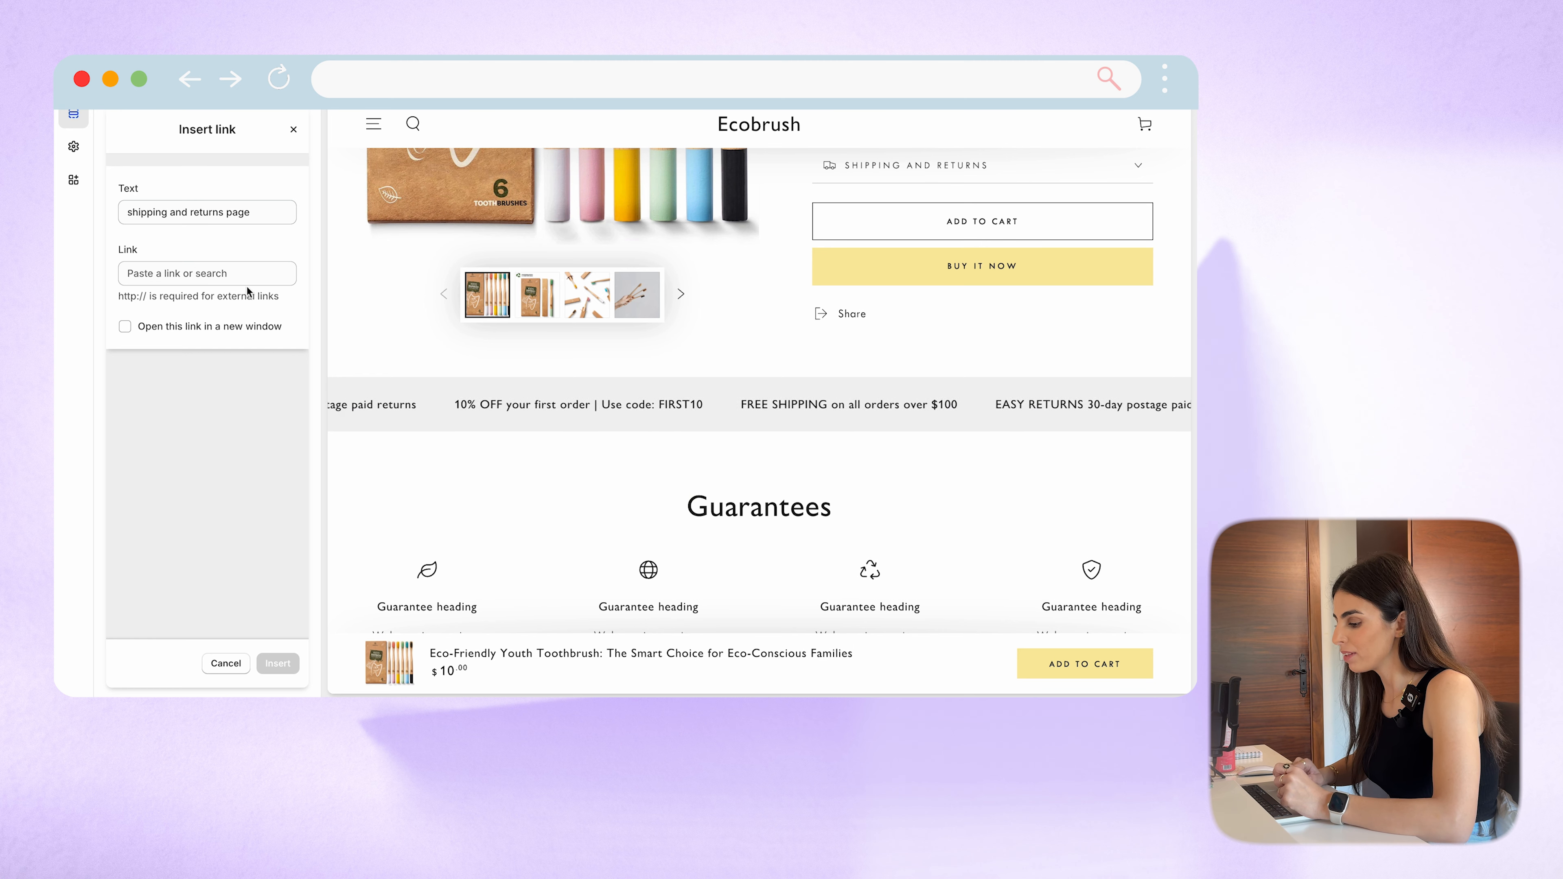
pyautogui.click(225, 664)
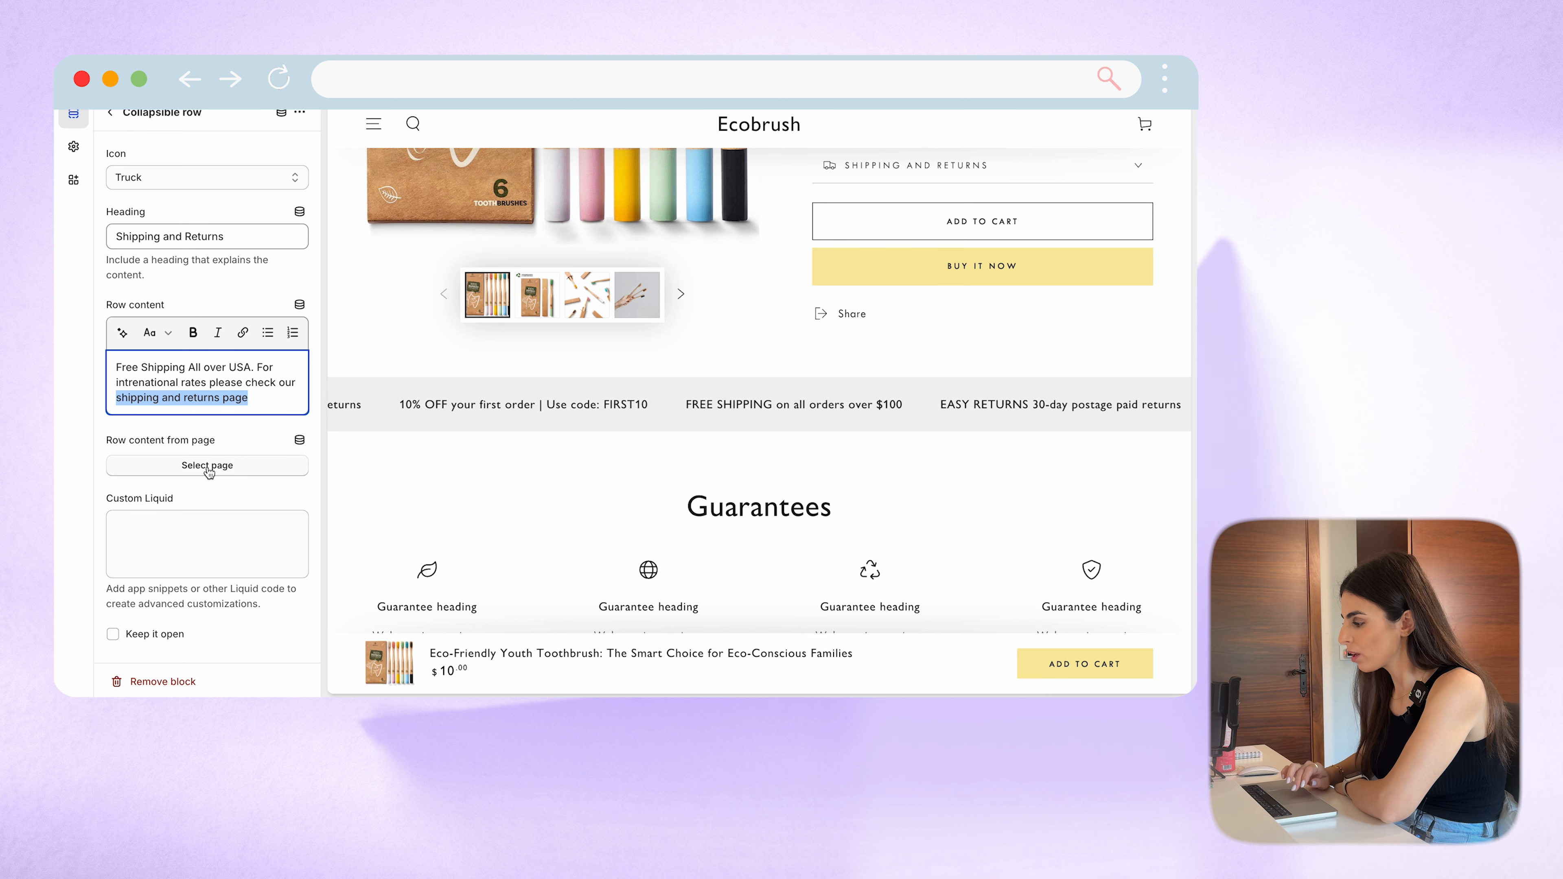
# Step: Return to the template's block list and expand the Shipping and Returns row in the preview to check its text
pyautogui.scroll(2, 886, 431)
pyautogui.click(114, 121)
pyautogui.click(110, 113)
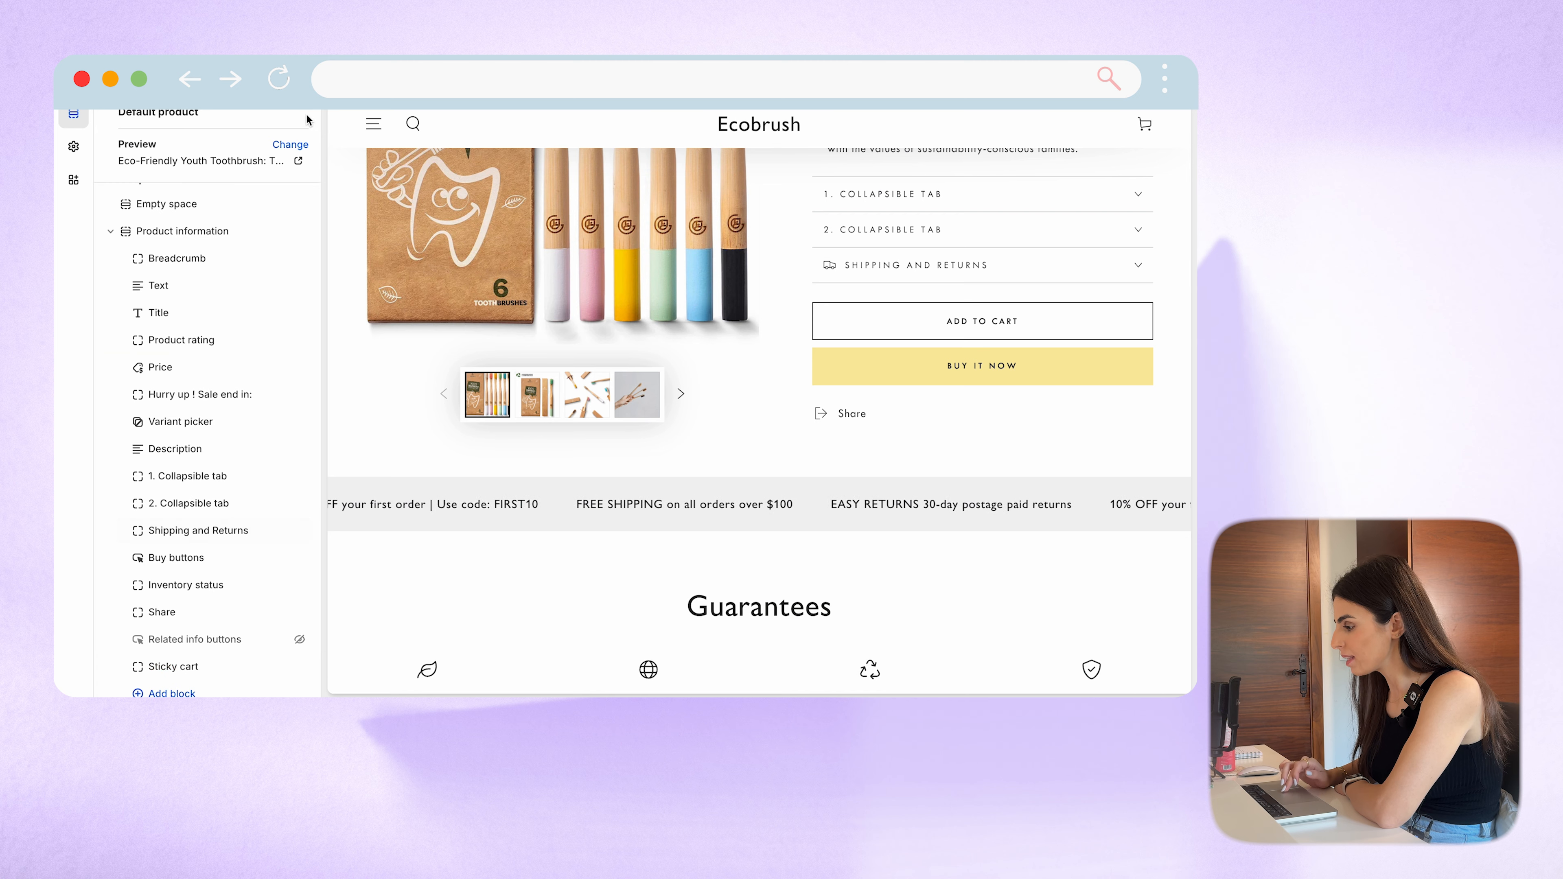
pyautogui.click(1118, 272)
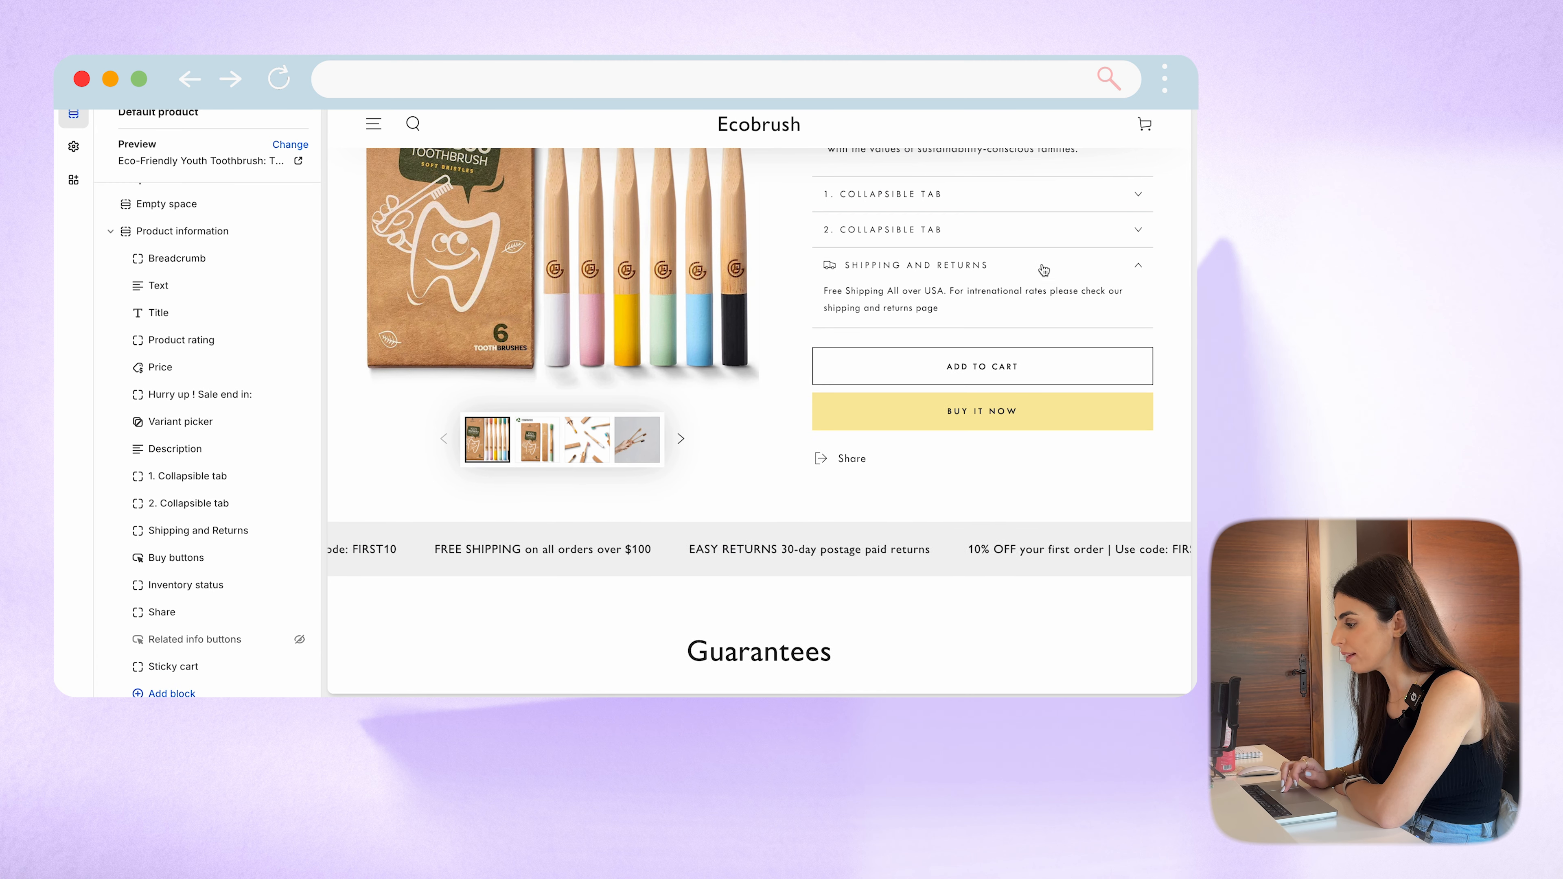
pyautogui.click(1043, 270)
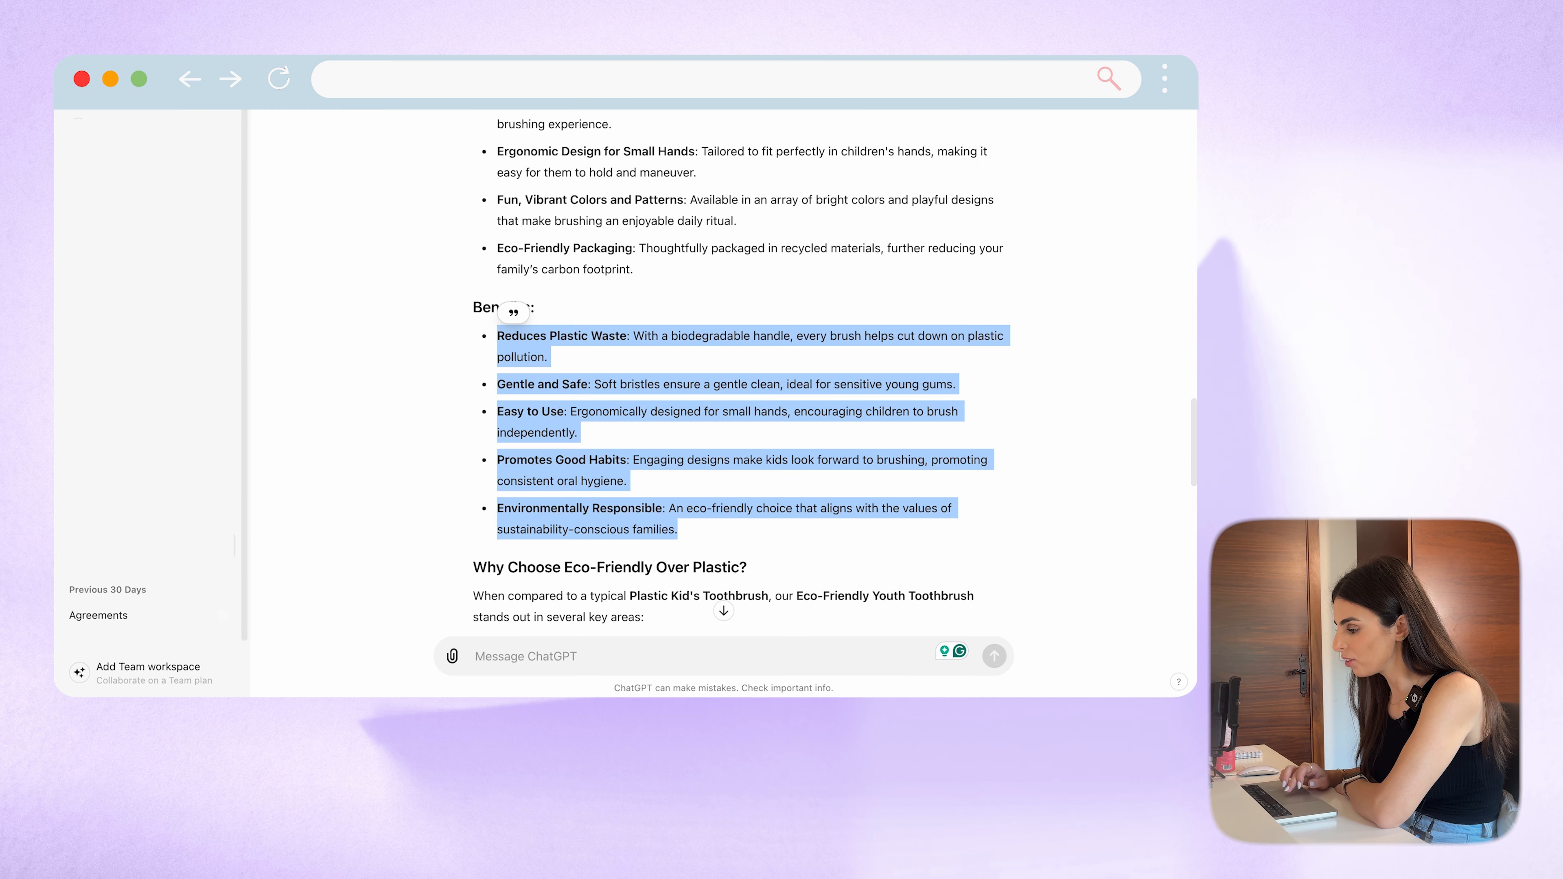
# Step: Open the first collapsible tab block of the product information and set its heading to "Key Features"
pyautogui.scroll(-5, 788, 439)
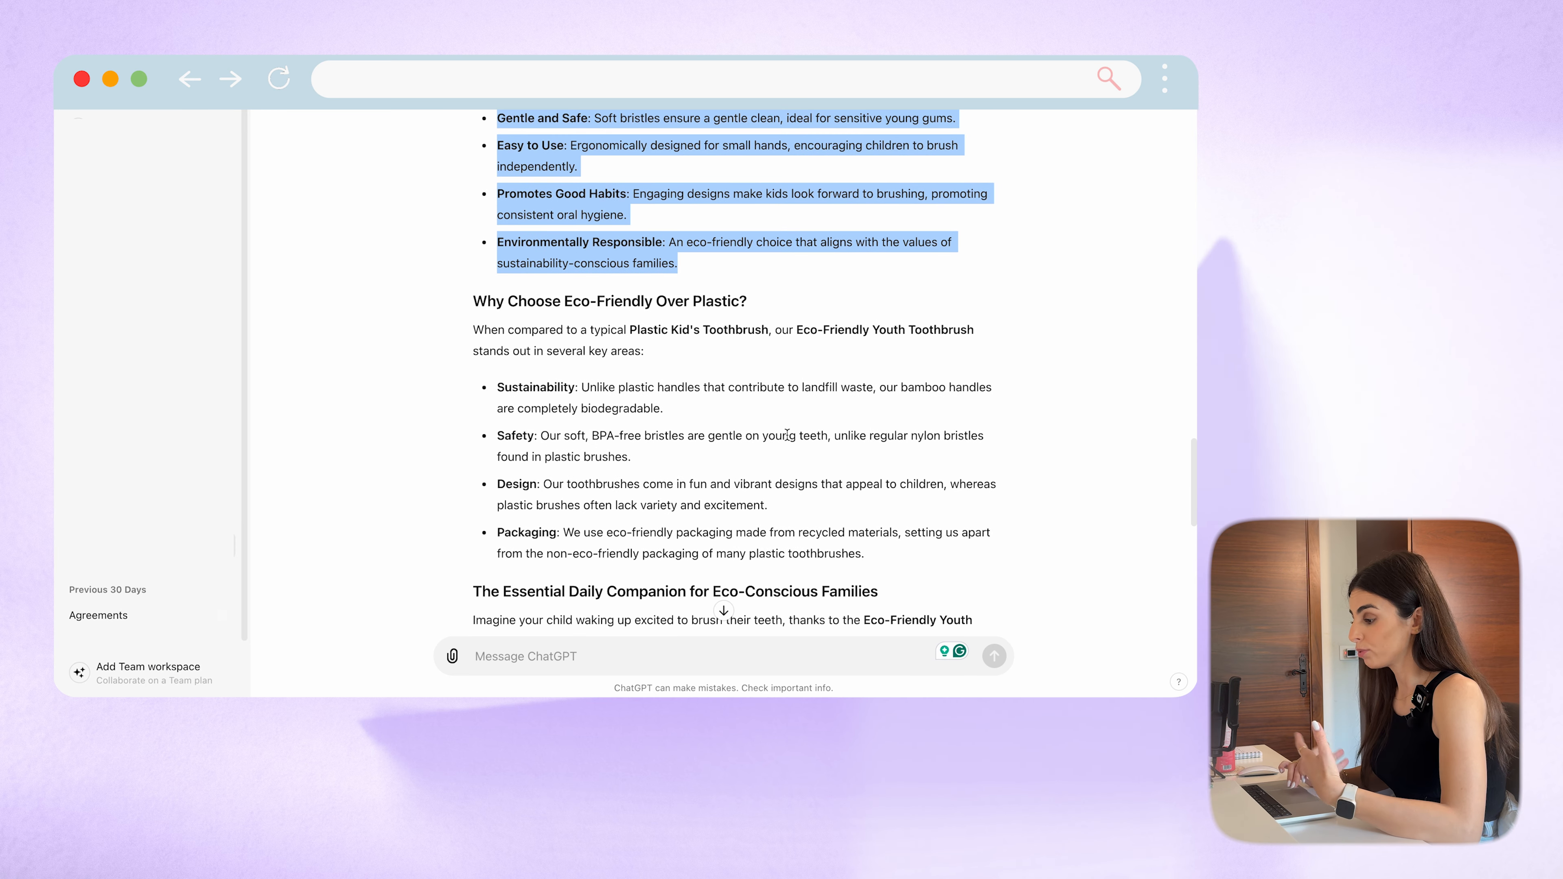
pyautogui.scroll(8, 787, 435)
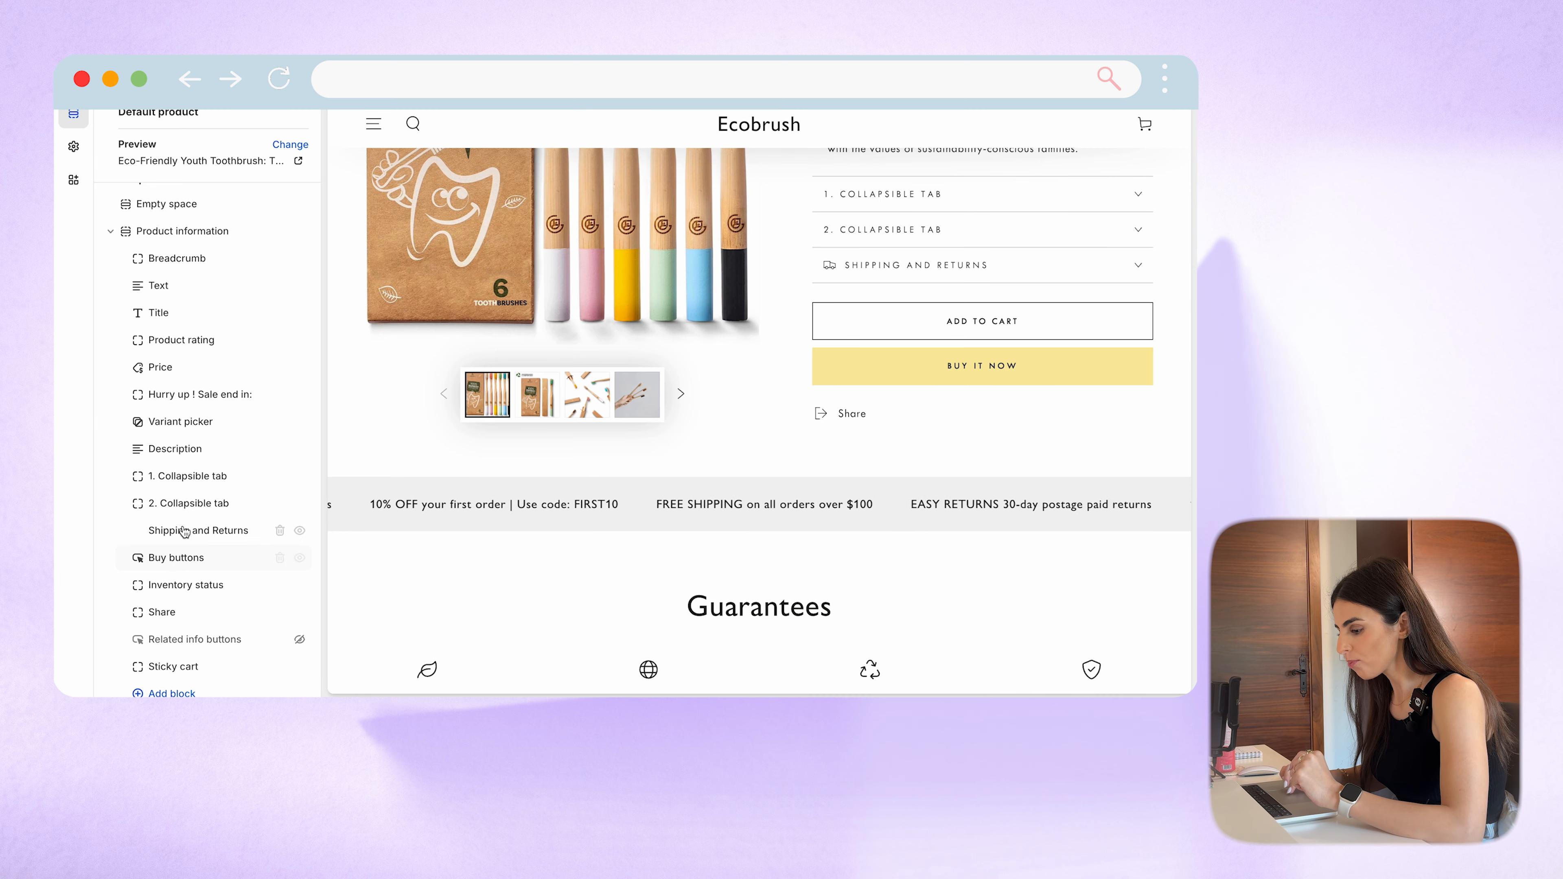
pyautogui.click(185, 481)
pyautogui.moveTo(202, 237); pyautogui.dragTo(73, 238)
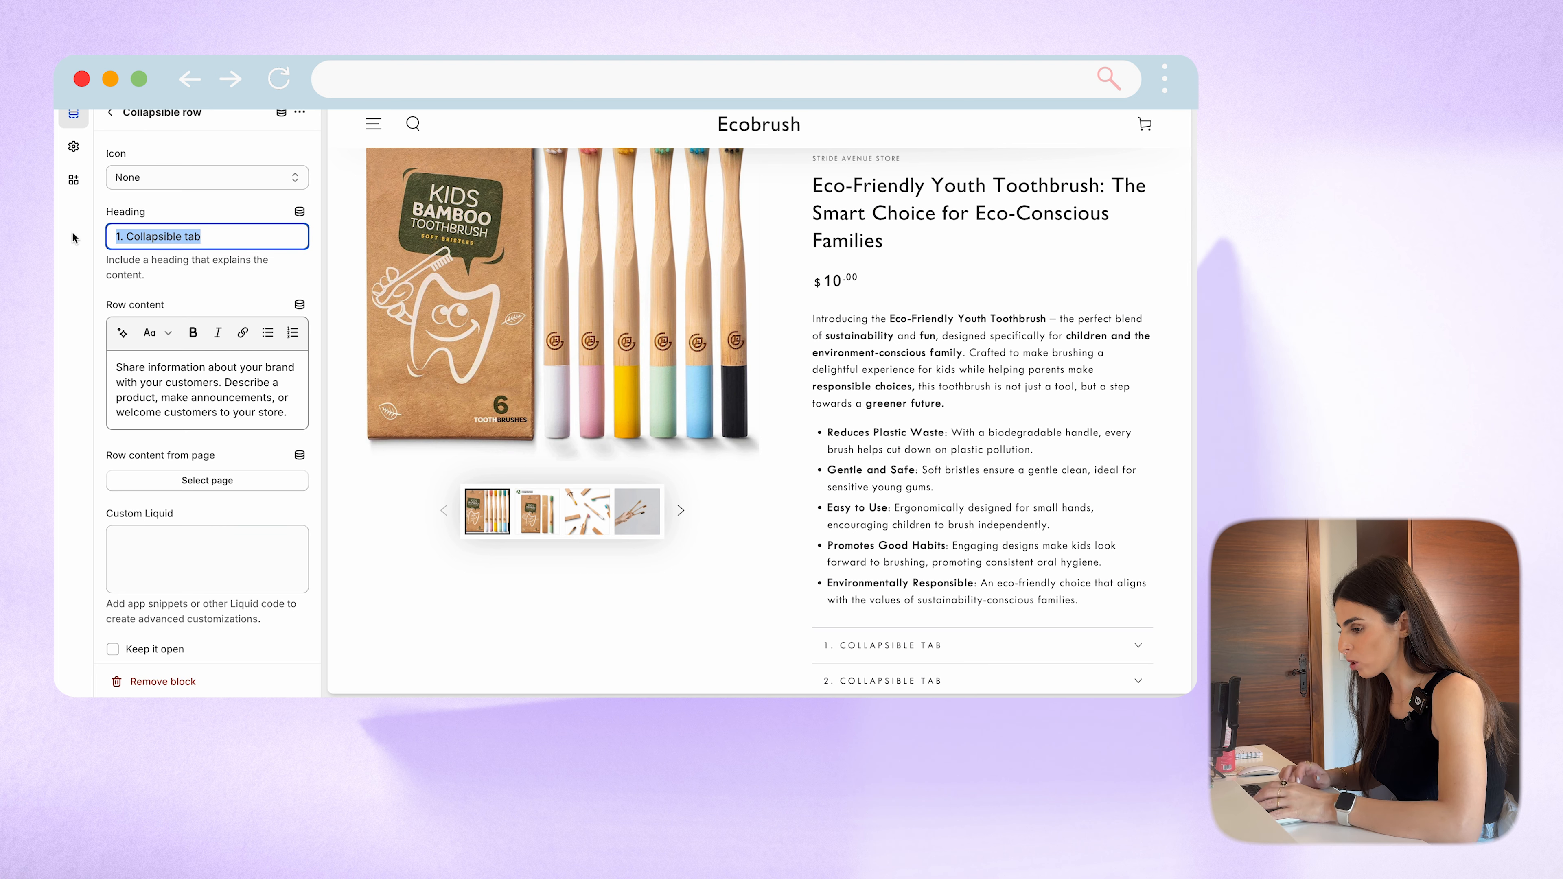
pyautogui.write('KEy fe')
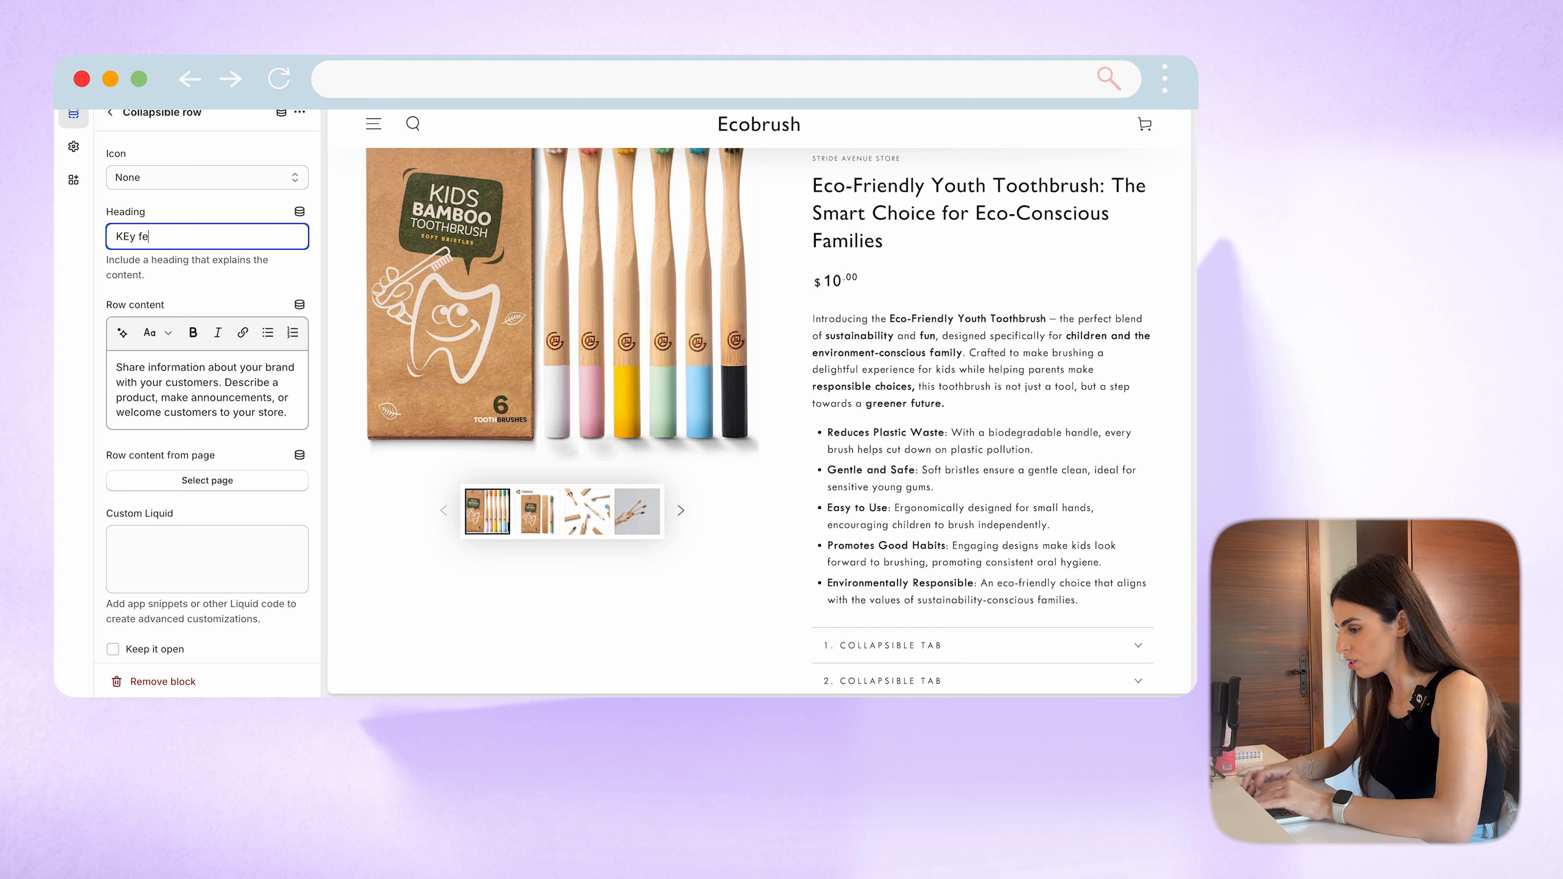
pyautogui.write('atures')
pyautogui.click(131, 237)
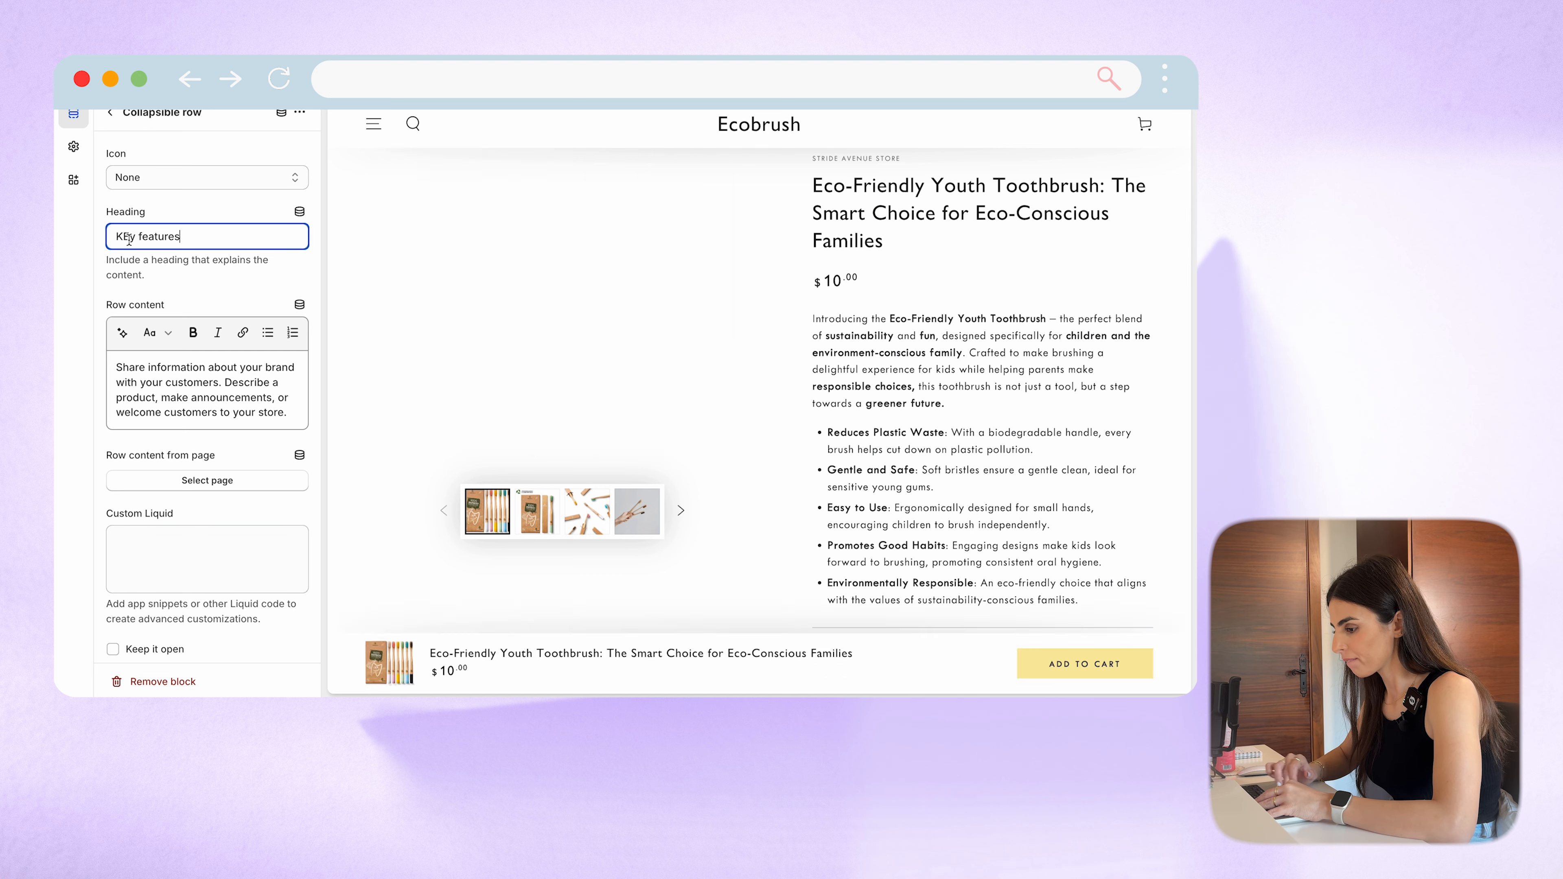
pyautogui.press('BackSpace')
pyautogui.write('e')
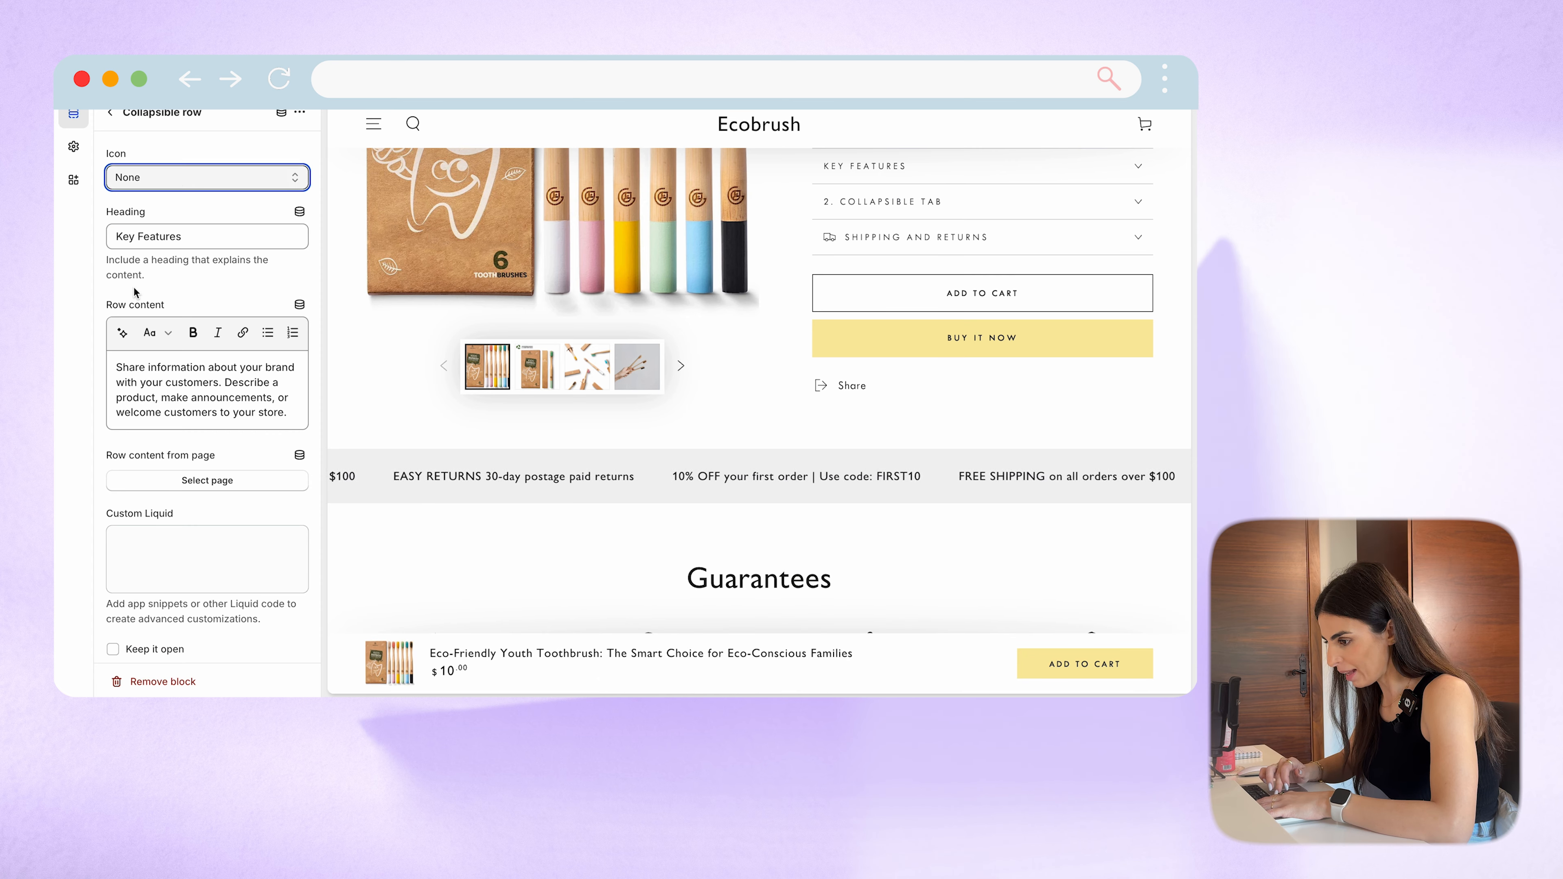
# Step: Set the Key Features row's icon to Star
pyautogui.click(188, 180)
pyautogui.scroll(-5, 182, 453)
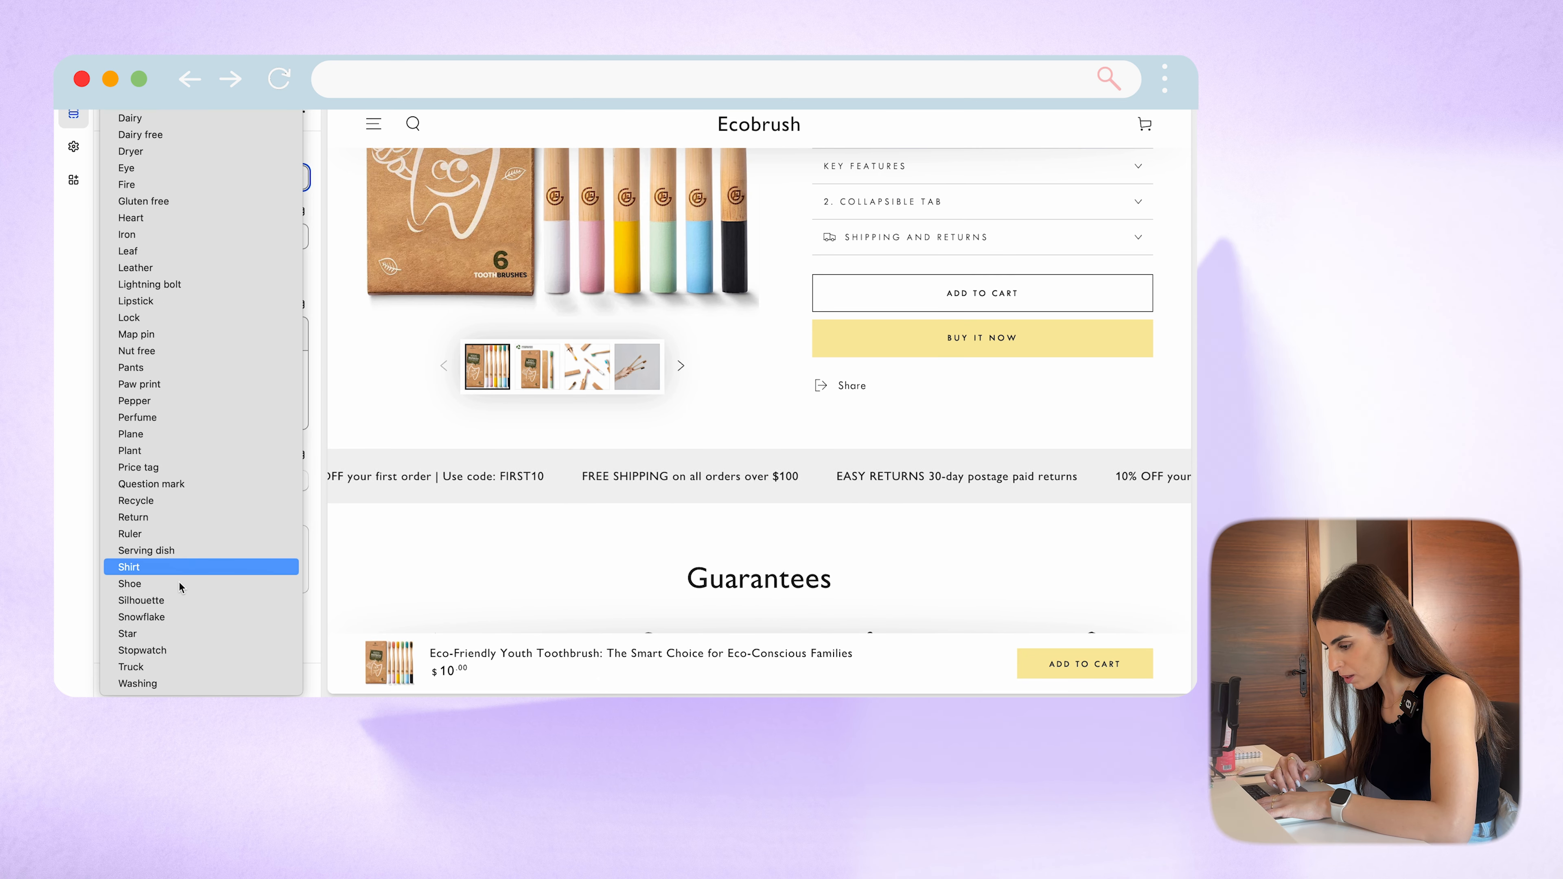
pyautogui.click(167, 632)
# Step: Replace the Key Features row's placeholder content with the five key feature bullets copied from the ChatGPT product description
pyautogui.click(166, 378)
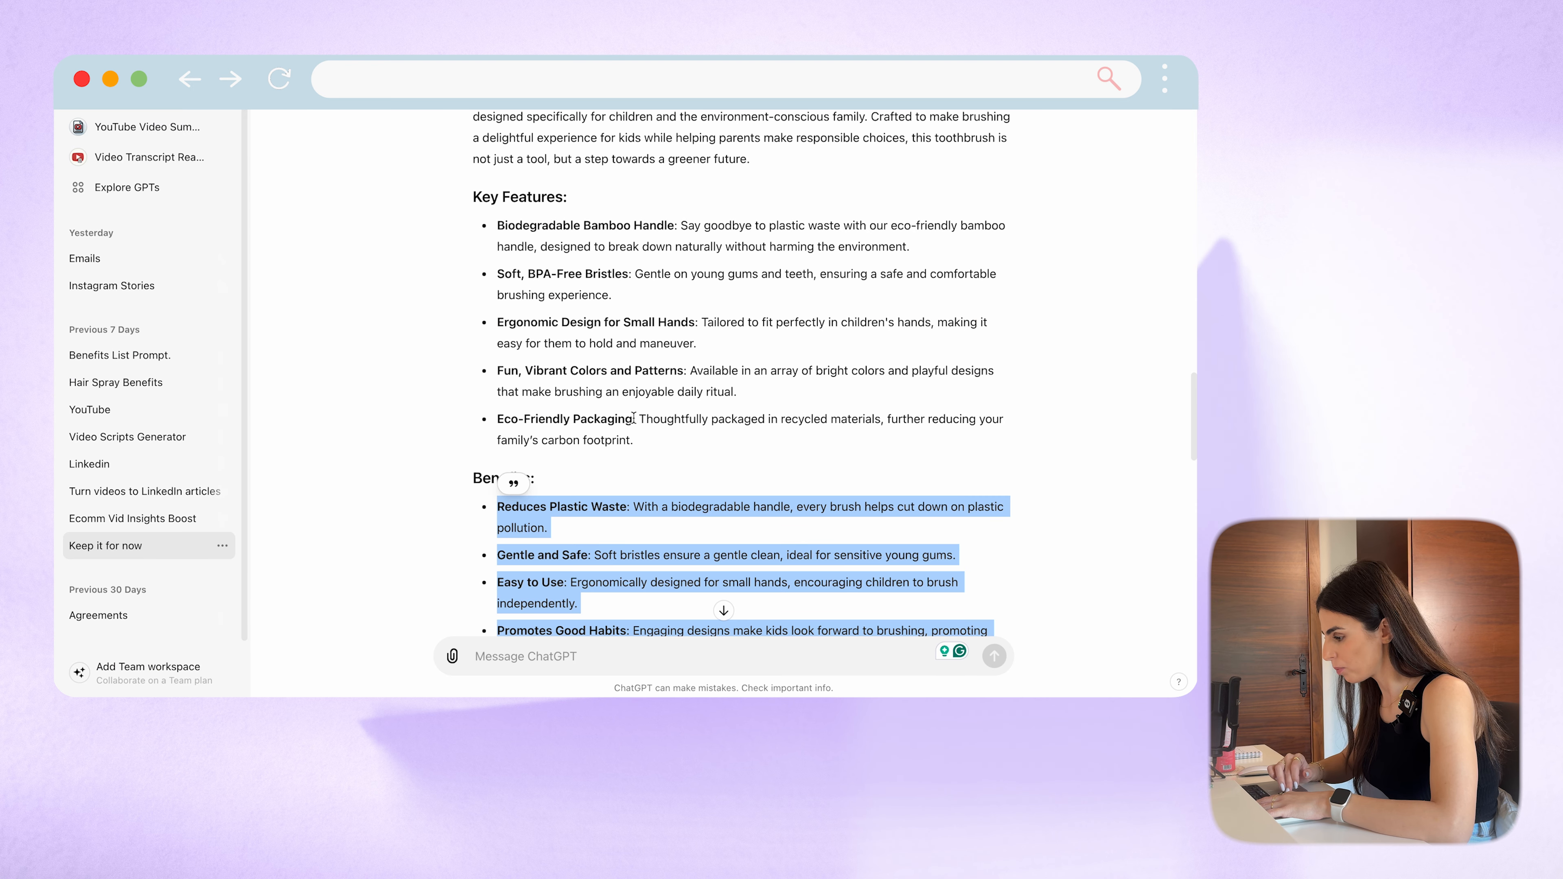
pyautogui.moveTo(645, 441); pyautogui.dragTo(497, 228)
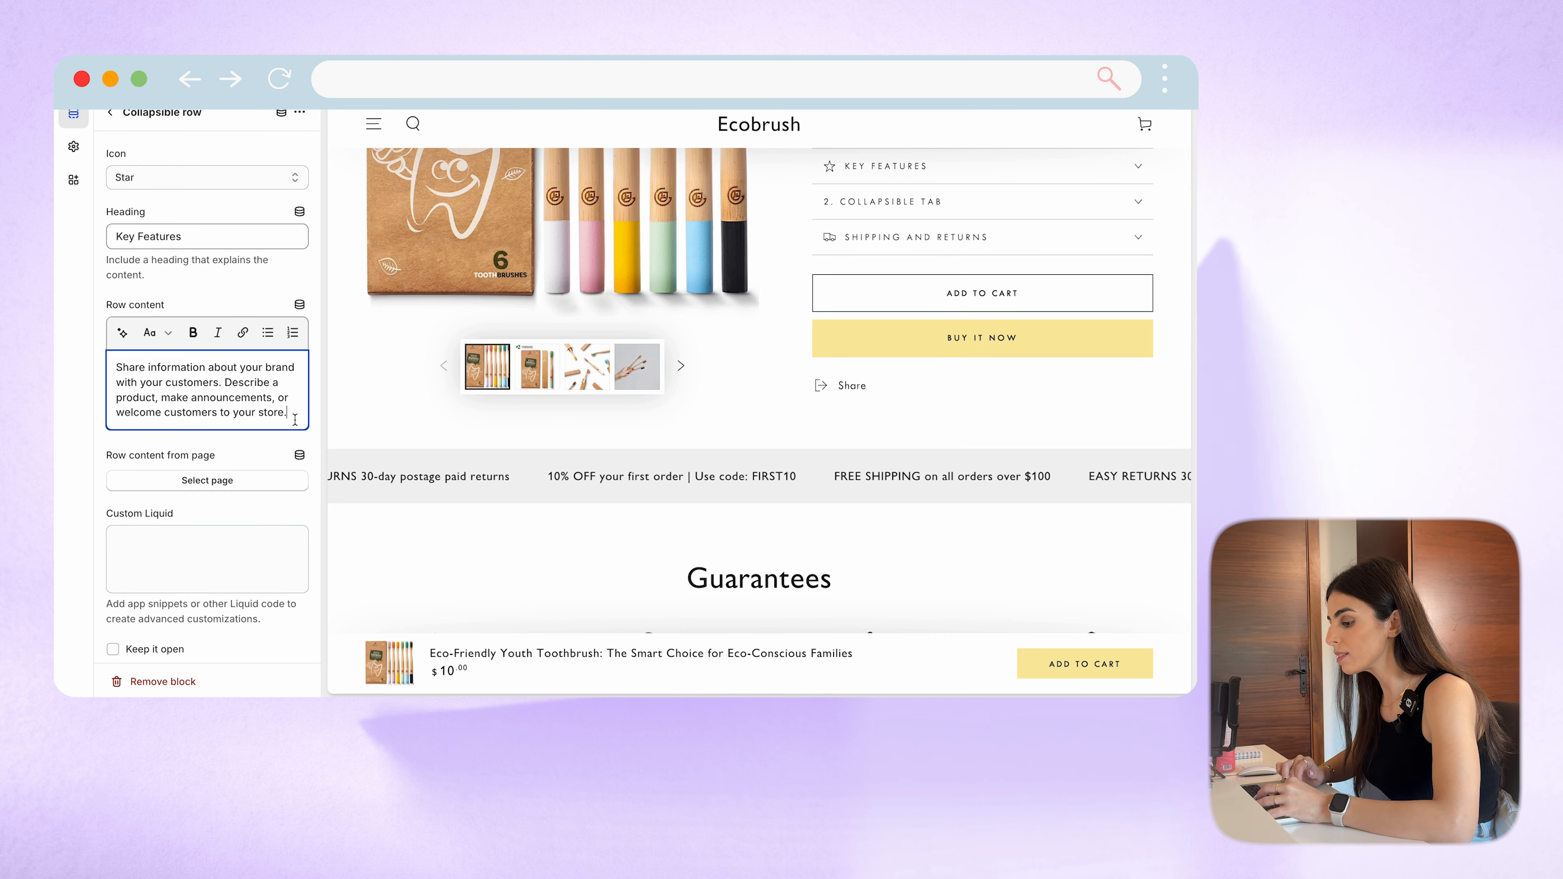
pyautogui.moveTo(295, 419); pyautogui.dragTo(96, 377)
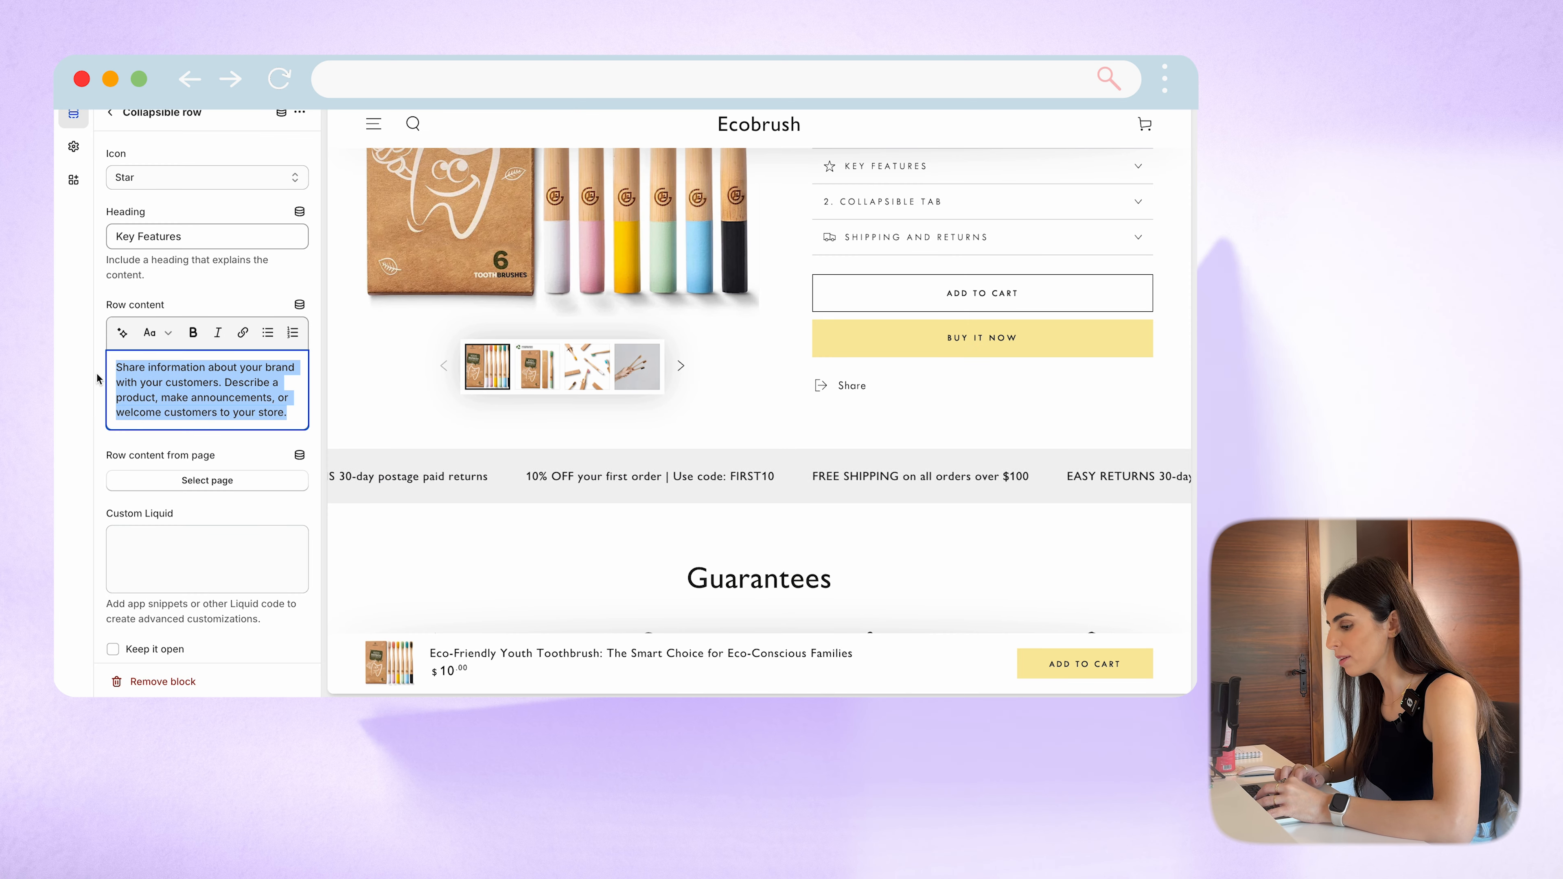
pyautogui.press('super+v')
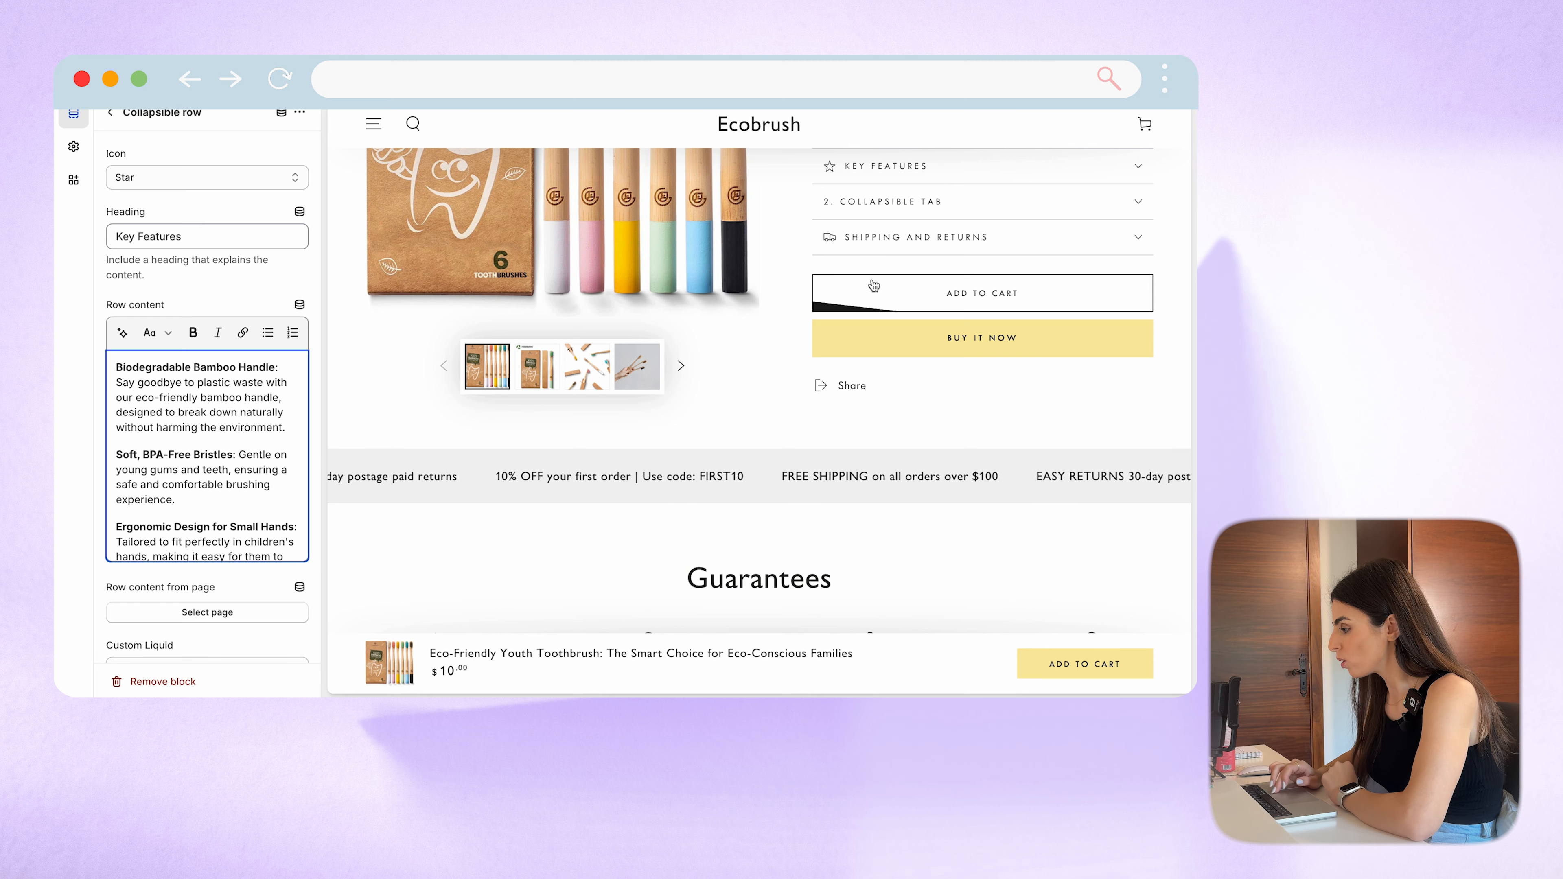
# Step: Expand the Key Features row in the preview to check its text, and collapse it again
pyautogui.click(928, 175)
pyautogui.click(915, 355)
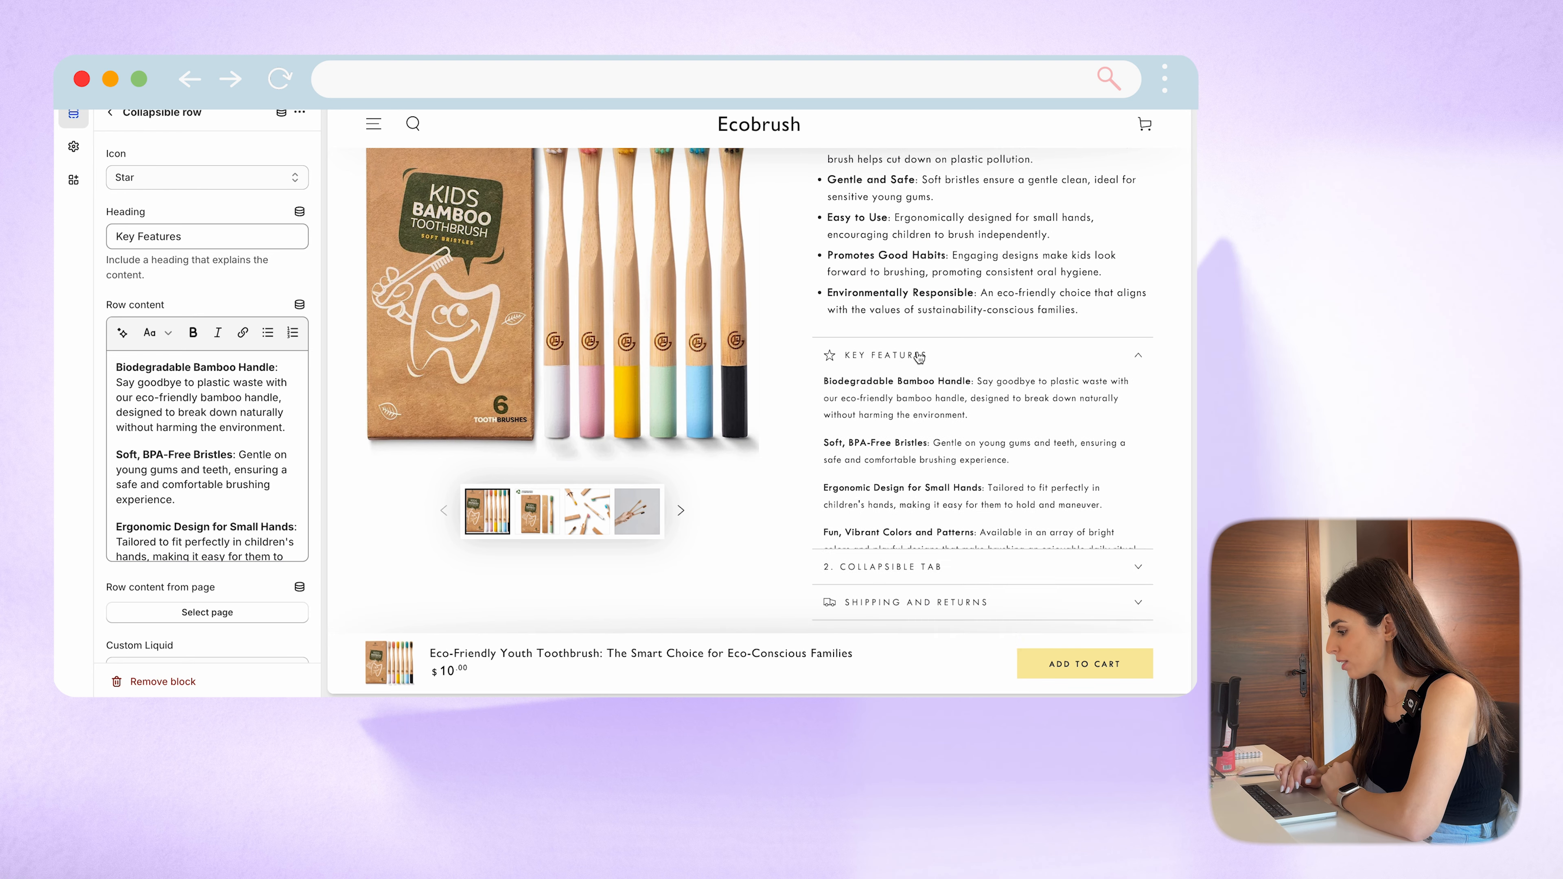
pyautogui.scroll(-2, 917, 357)
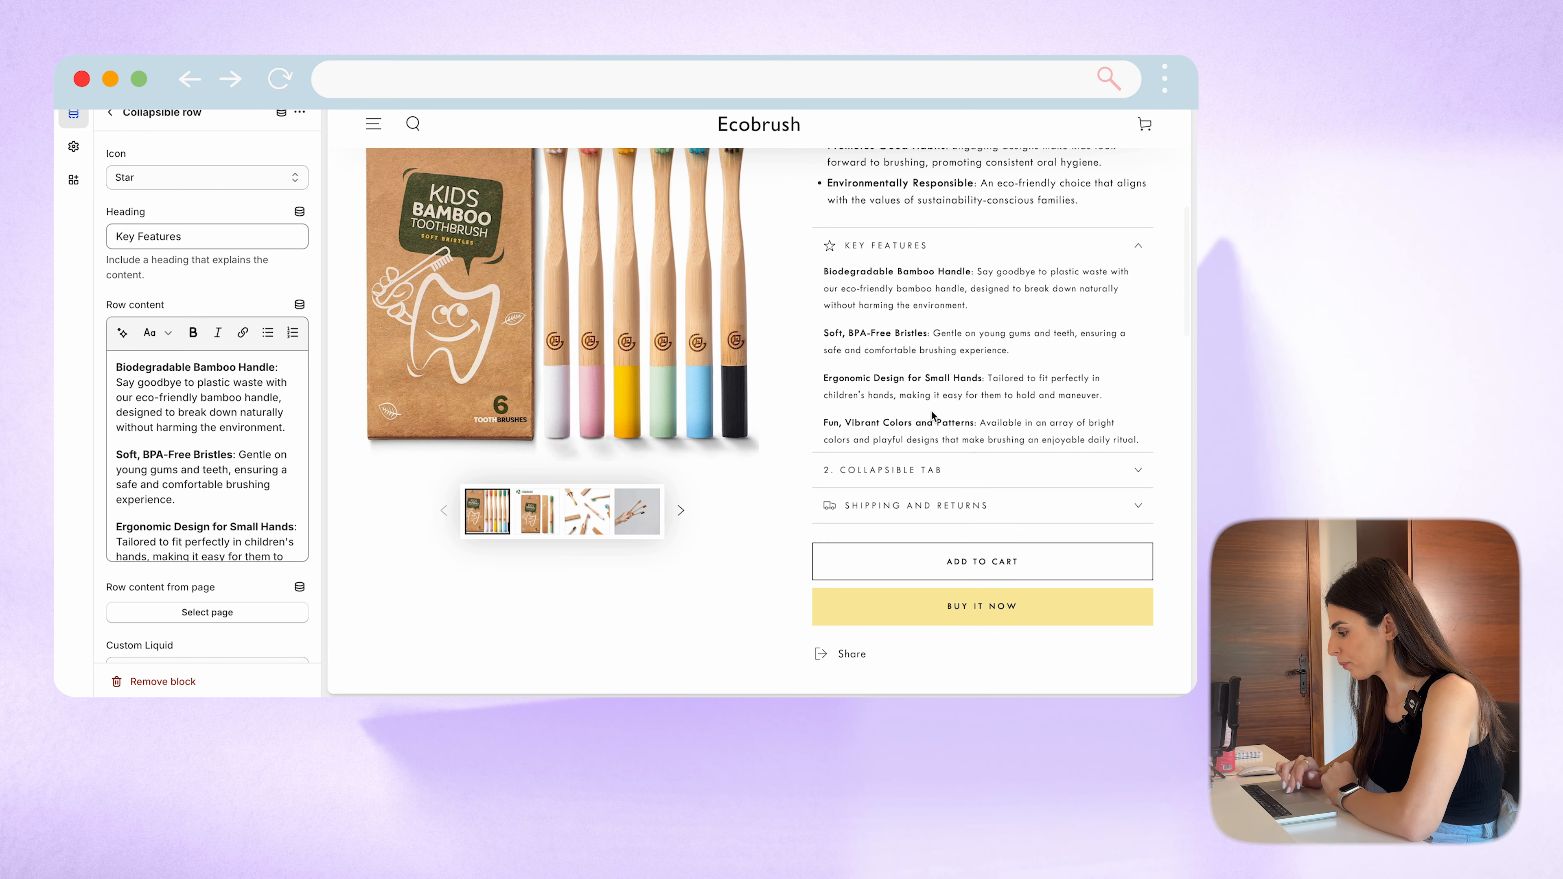
pyautogui.click(1111, 248)
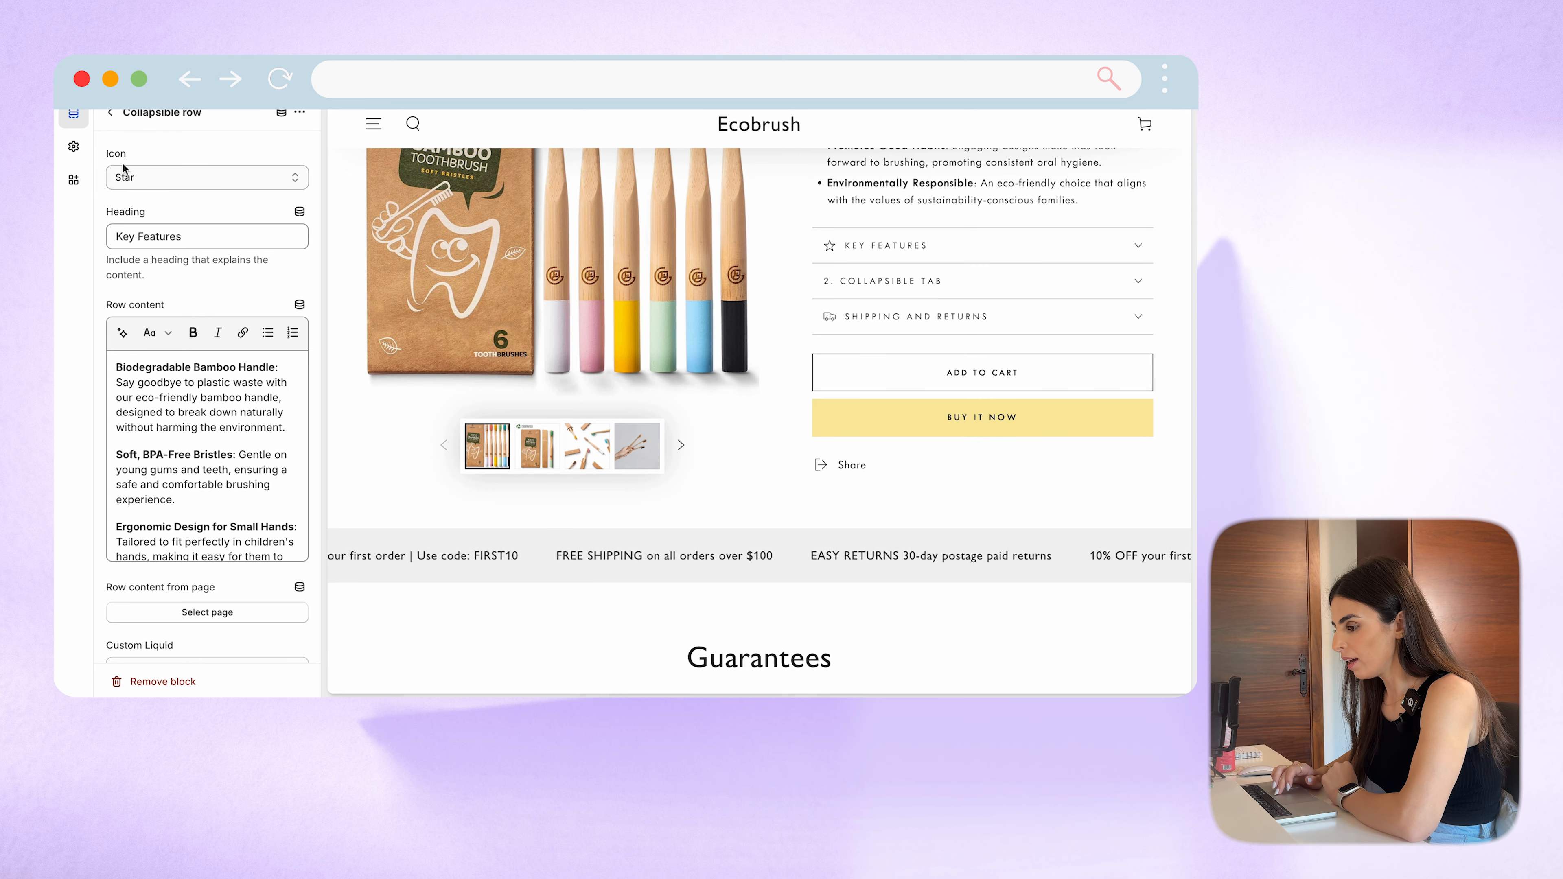
# Step: Return to the block list, open the second collapsible tab block and set its heading to "Materials"
pyautogui.click(113, 115)
pyautogui.scroll(-4, 179, 493)
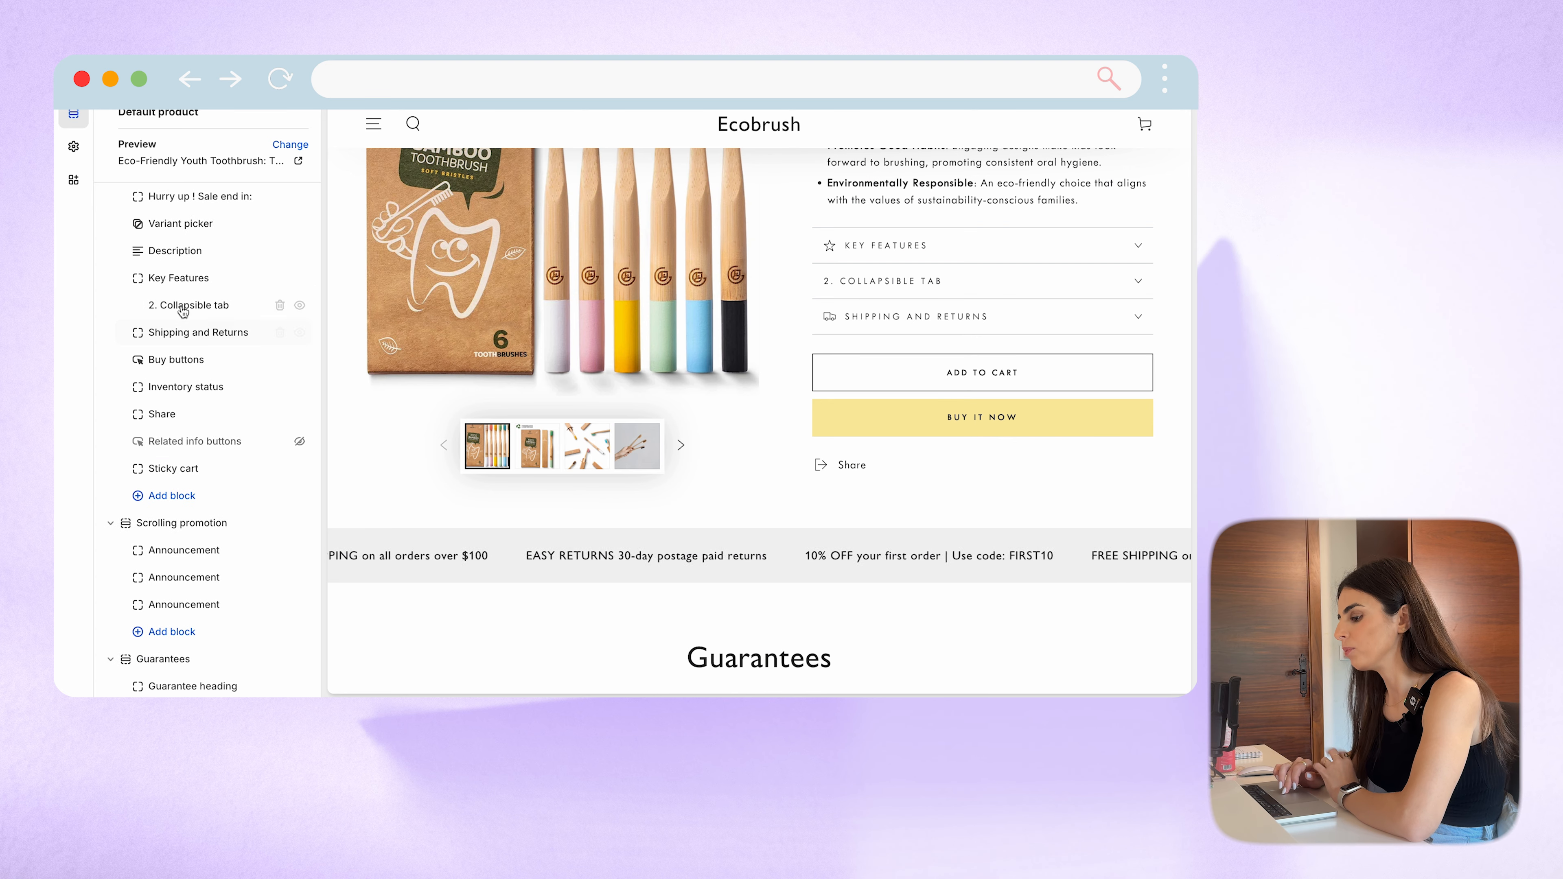
pyautogui.scroll(3, 865, 257)
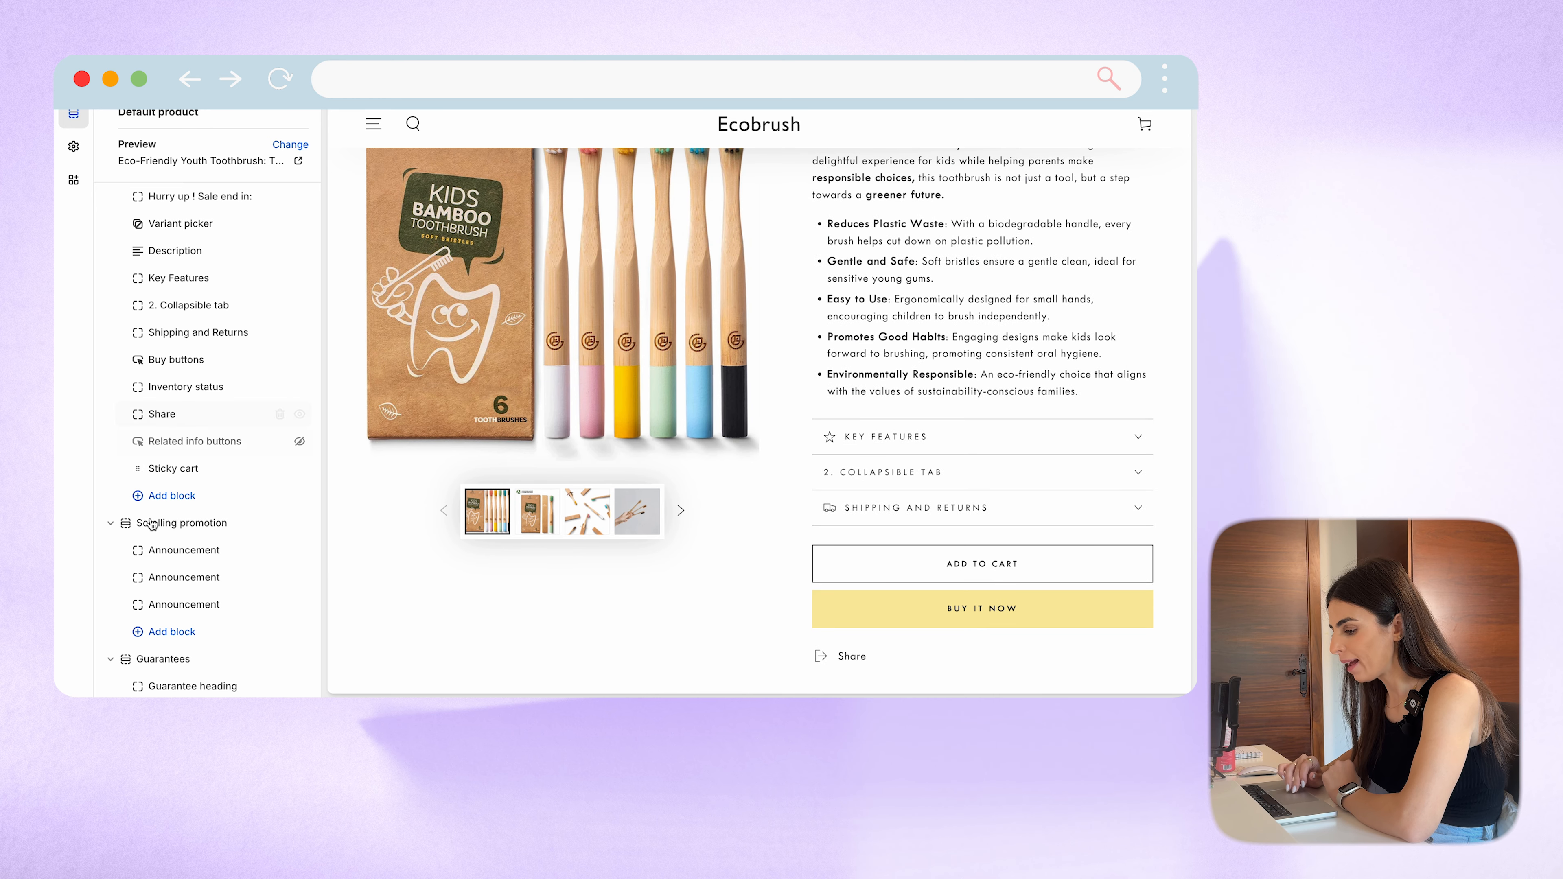
pyautogui.scroll(-2, 185, 548)
pyautogui.click(166, 269)
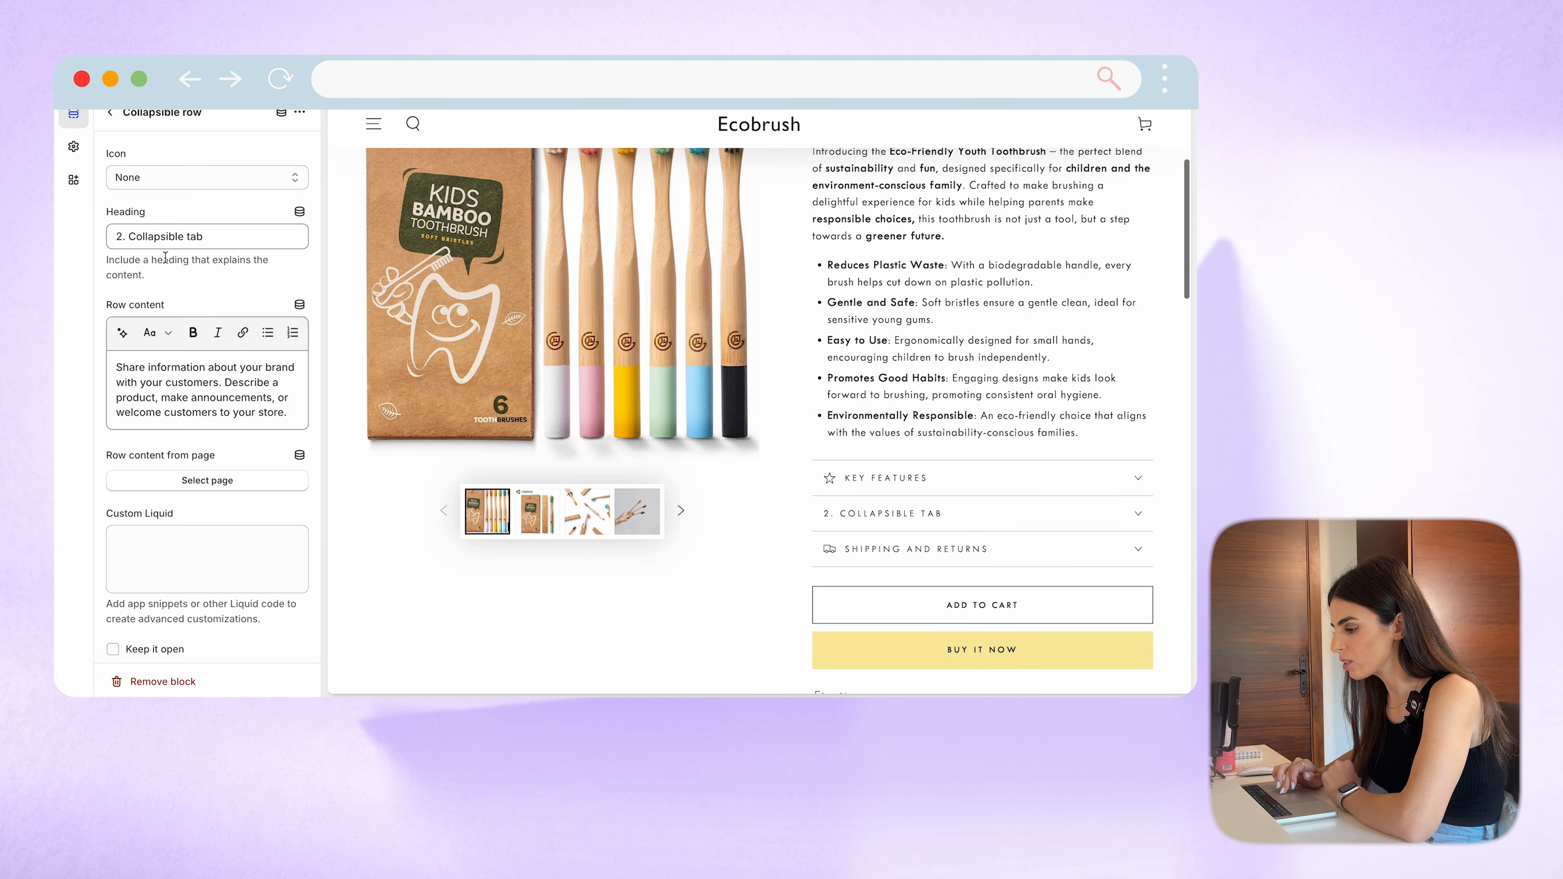
pyautogui.tripleClick(221, 239)
pyautogui.write('Materials')
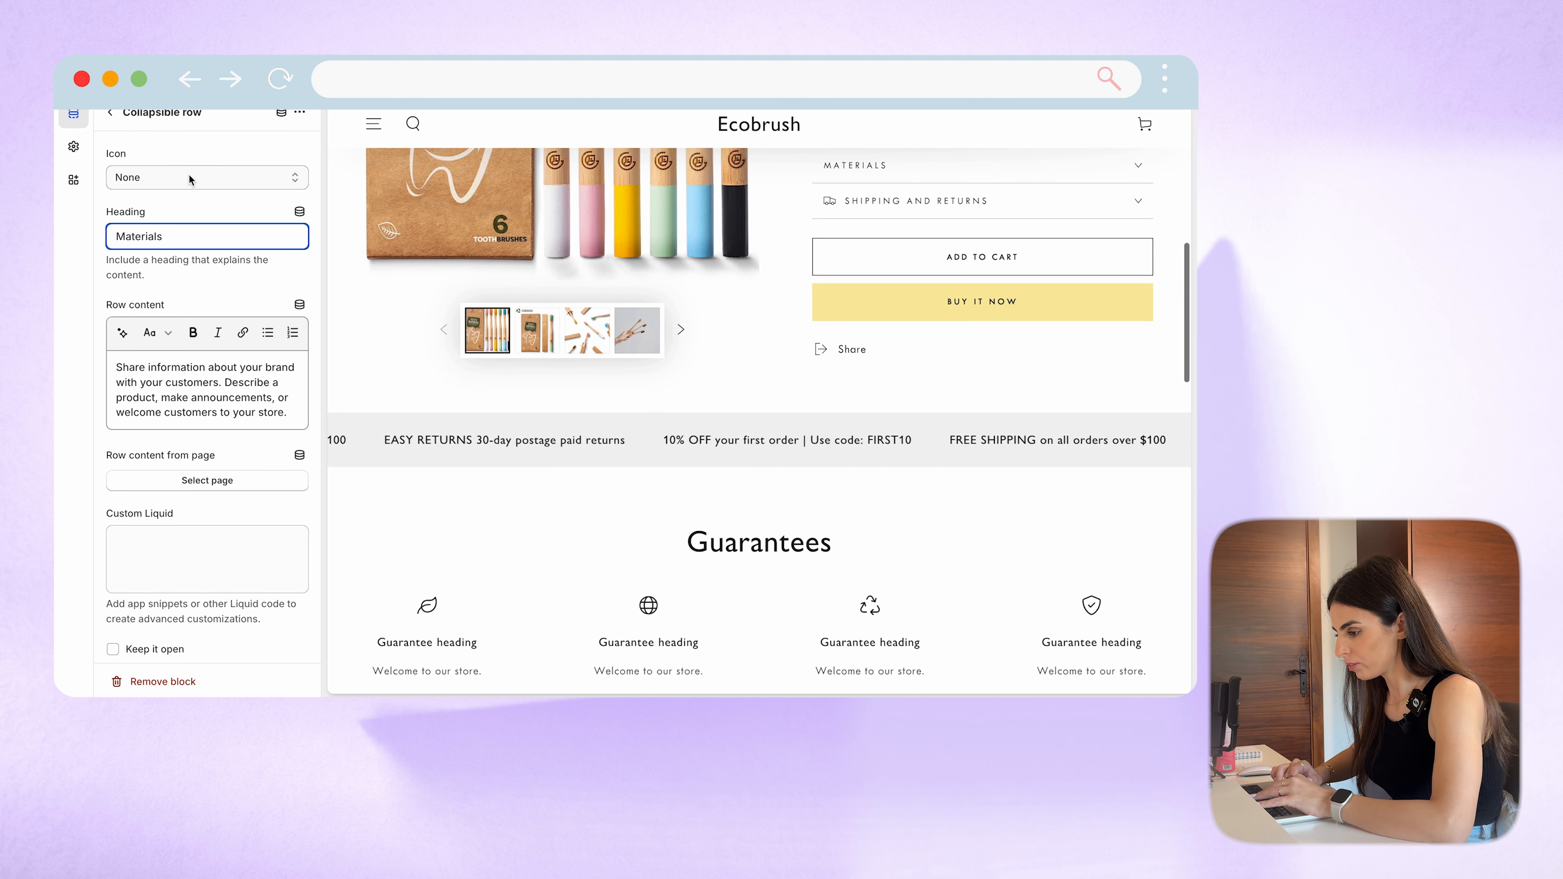
# Step: Set the Materials row's icon to Recycle
pyautogui.click(204, 178)
pyautogui.scroll(-2, 190, 453)
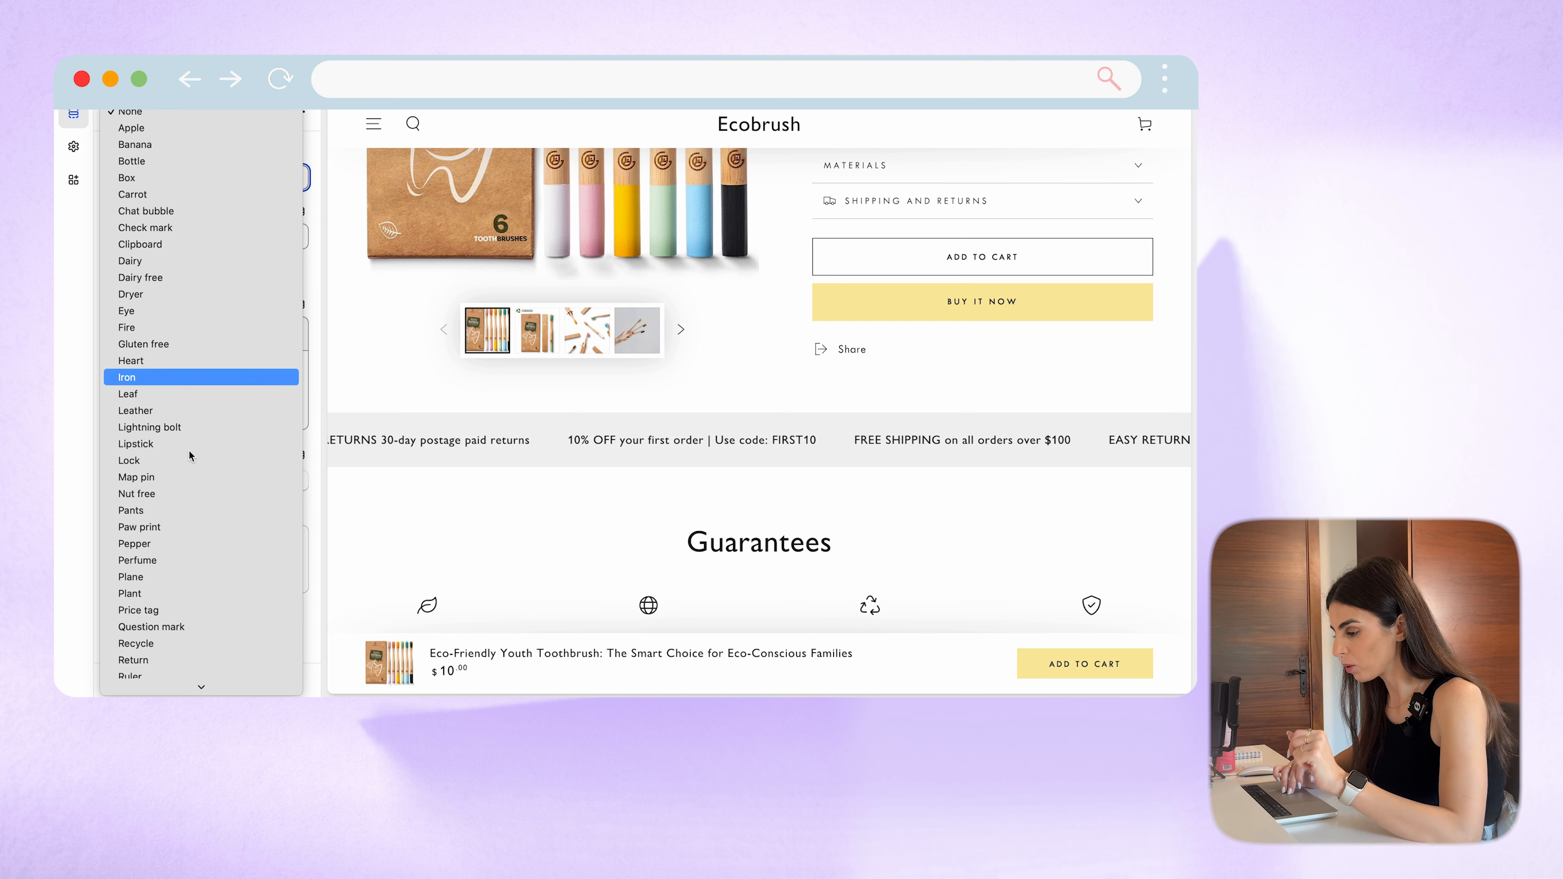
pyautogui.scroll(-4, 190, 455)
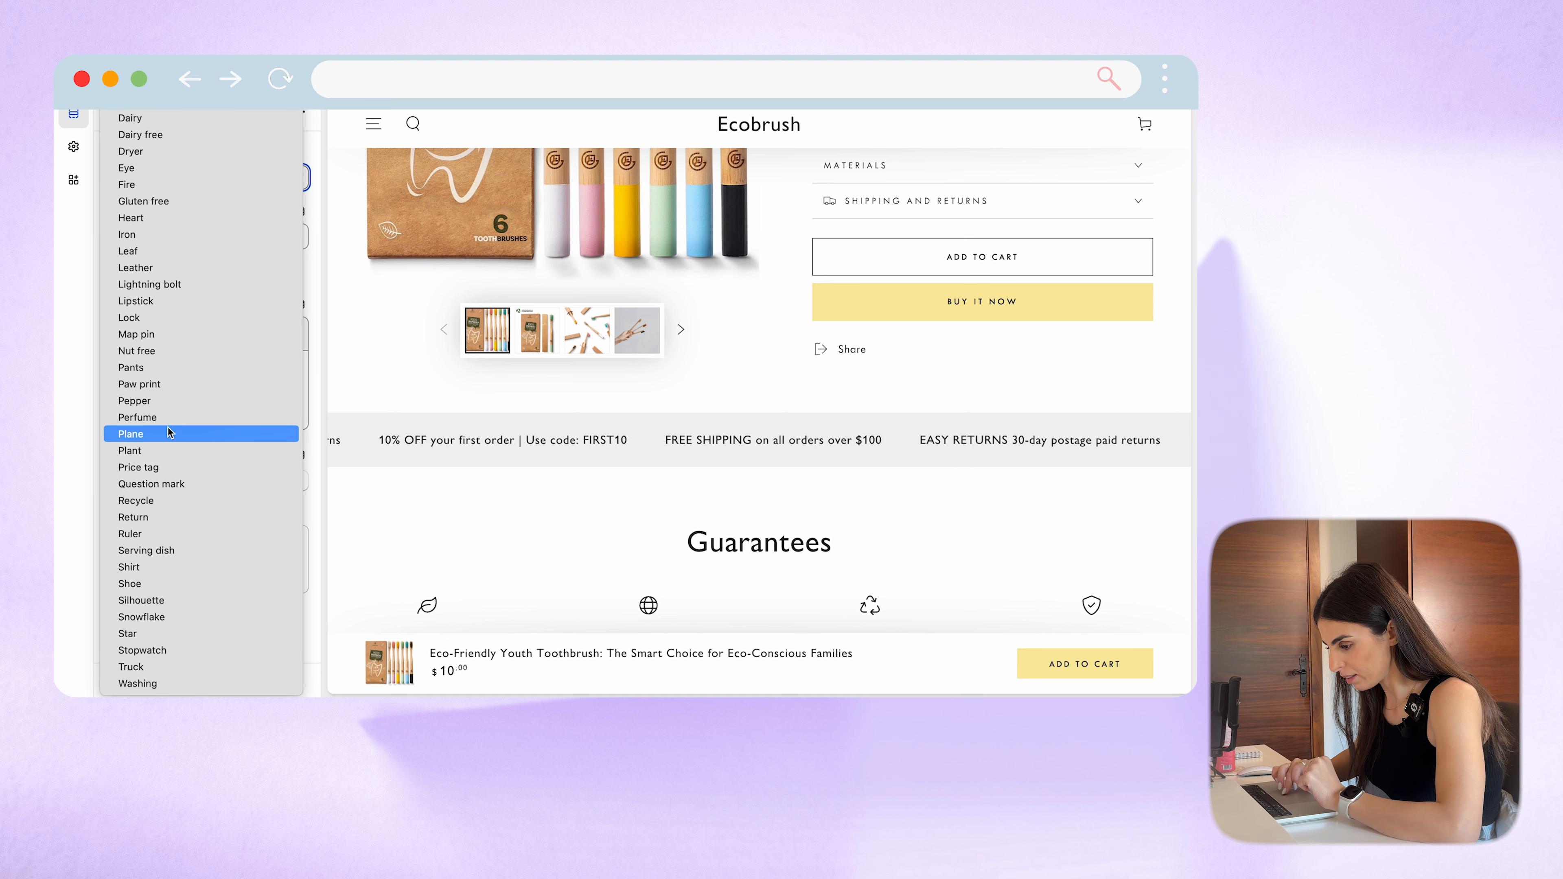
pyautogui.click(166, 504)
# Step: Select the Materials row's placeholder content and ask ChatGPT "give me a small sentence about the material of this product"
pyautogui.moveTo(289, 413); pyautogui.dragTo(90, 349)
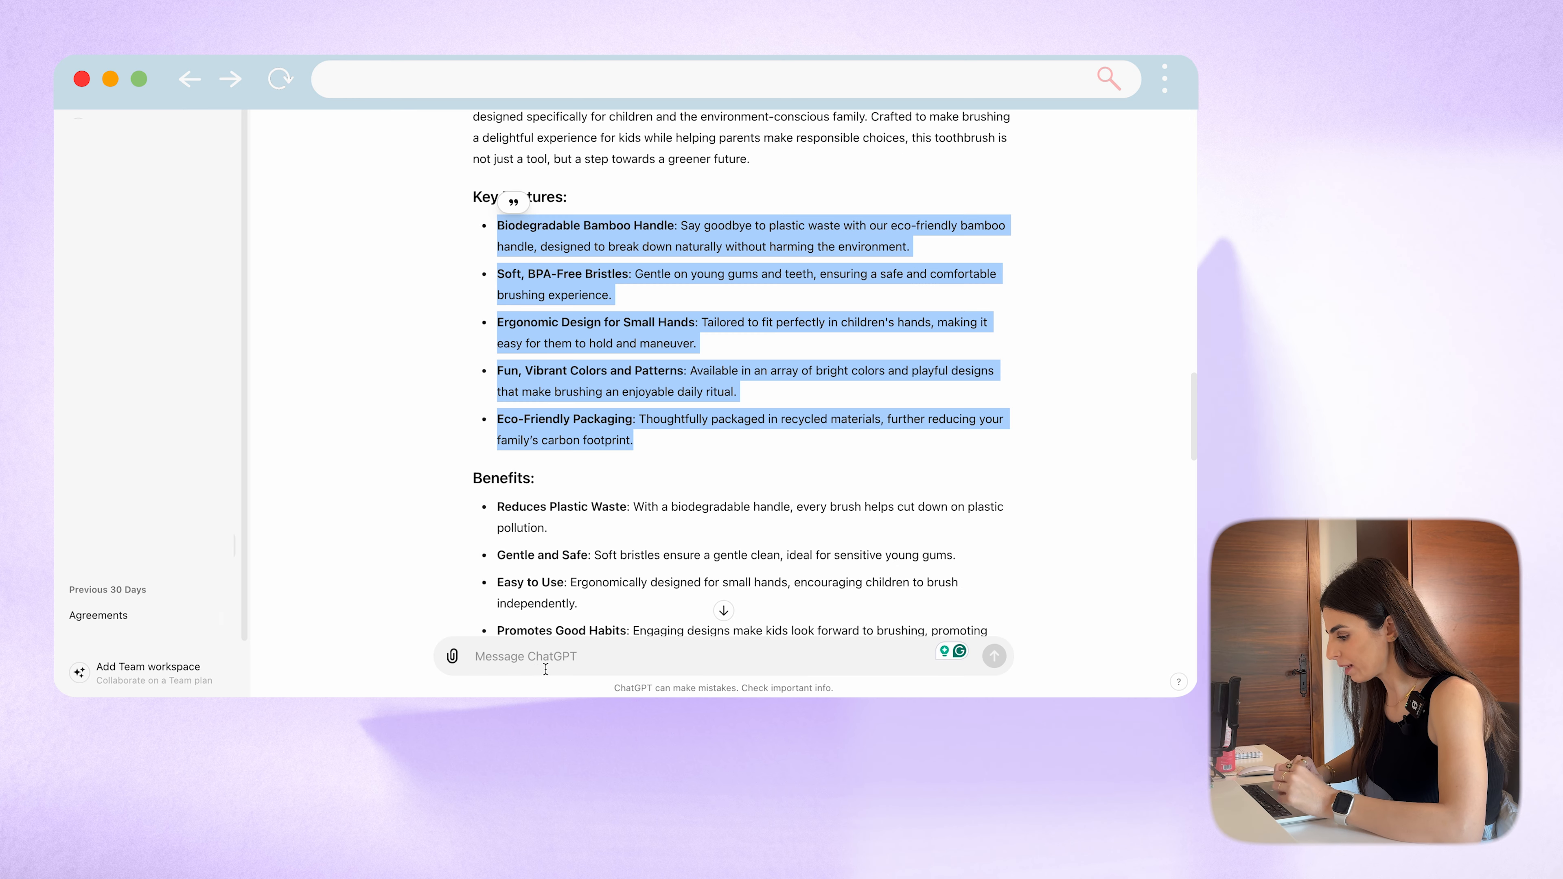
pyautogui.click(544, 664)
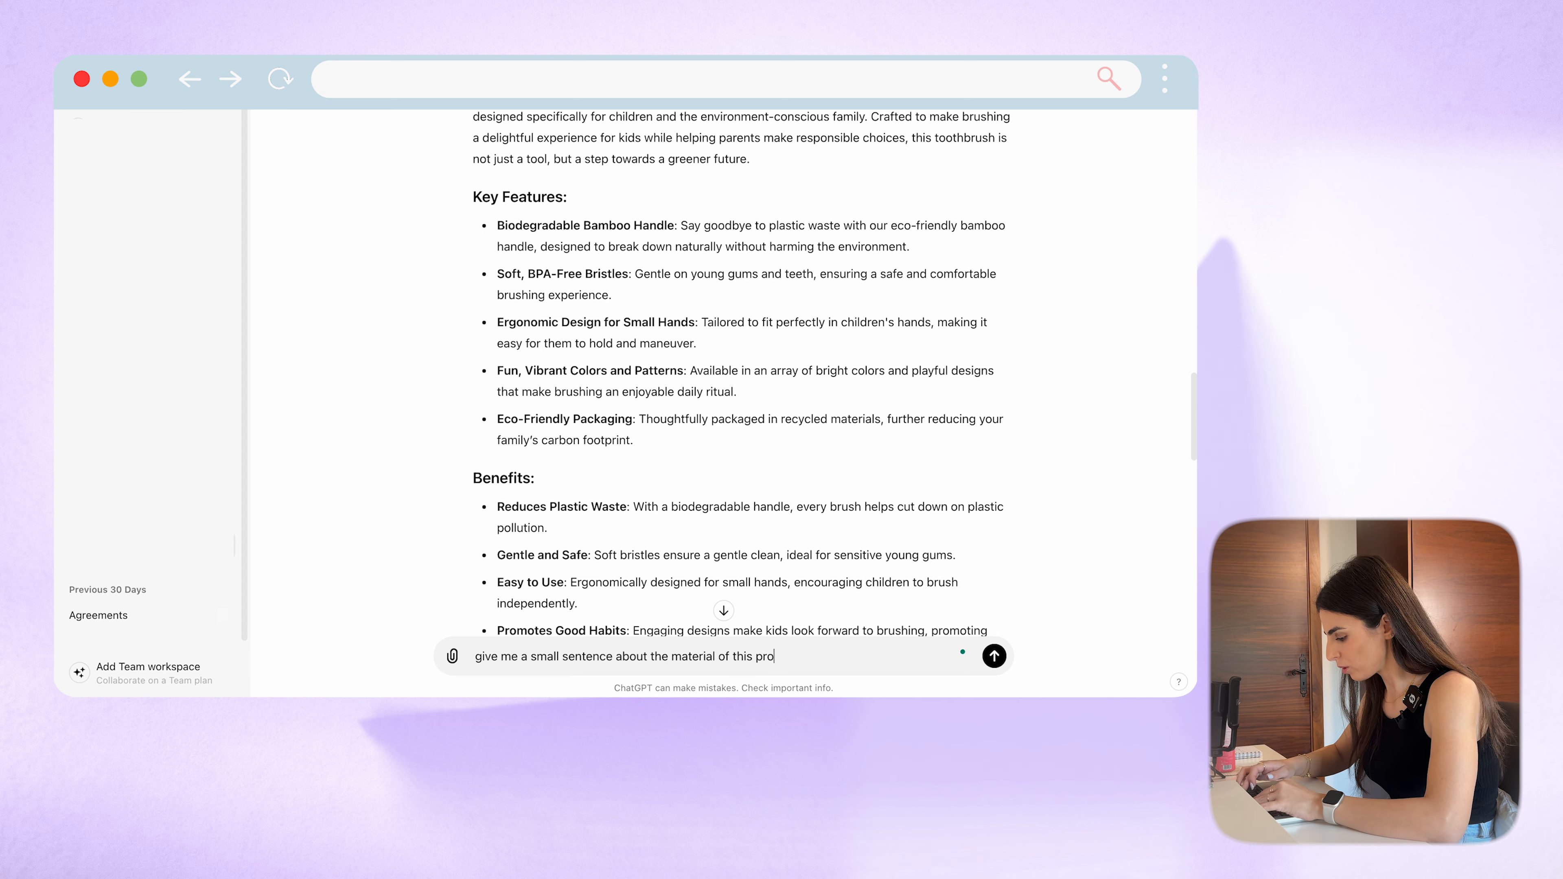
pyautogui.press('Return')
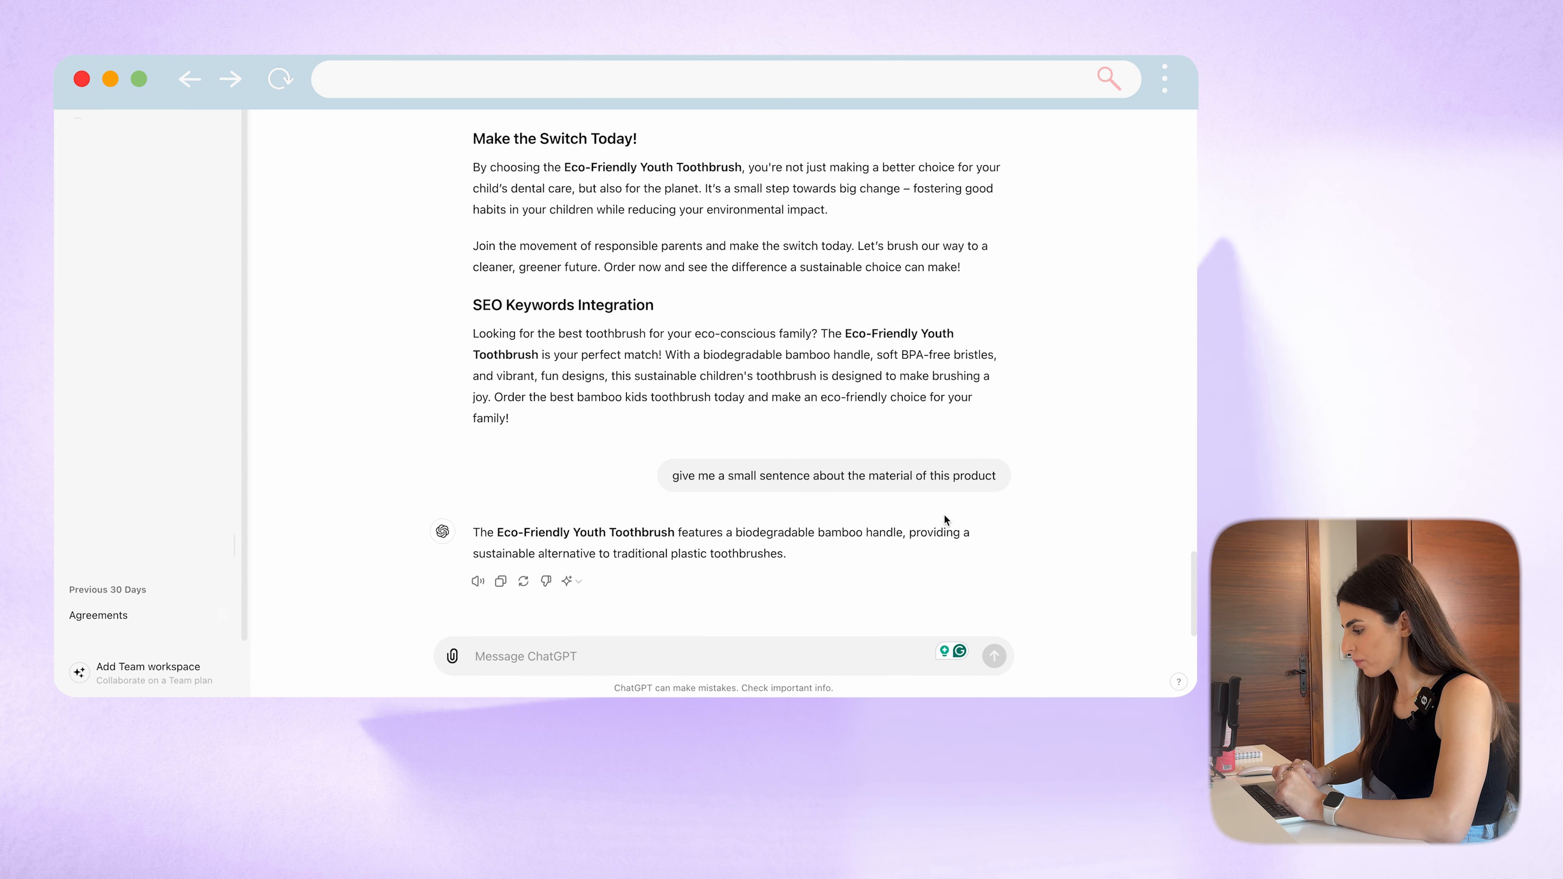
# Step: Replace the selected Materials row content with the sentence about the biodegradable bamboo handle copied from ChatGPT's answer
pyautogui.moveTo(799, 558); pyautogui.dragTo(474, 532)
pyautogui.press('super+c')
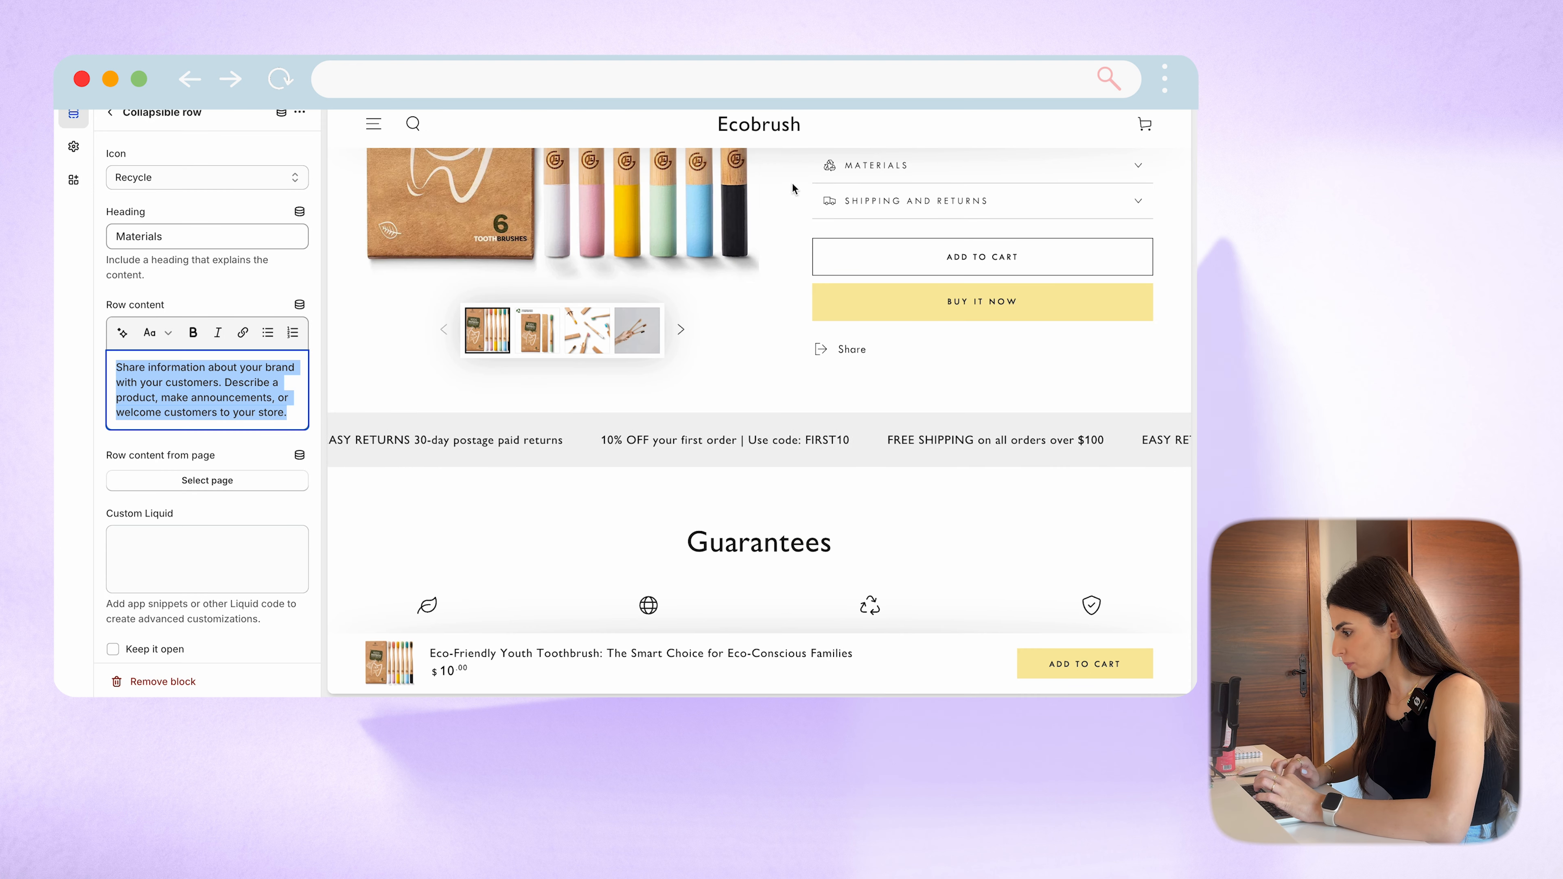
pyautogui.scroll(1, 759, 391)
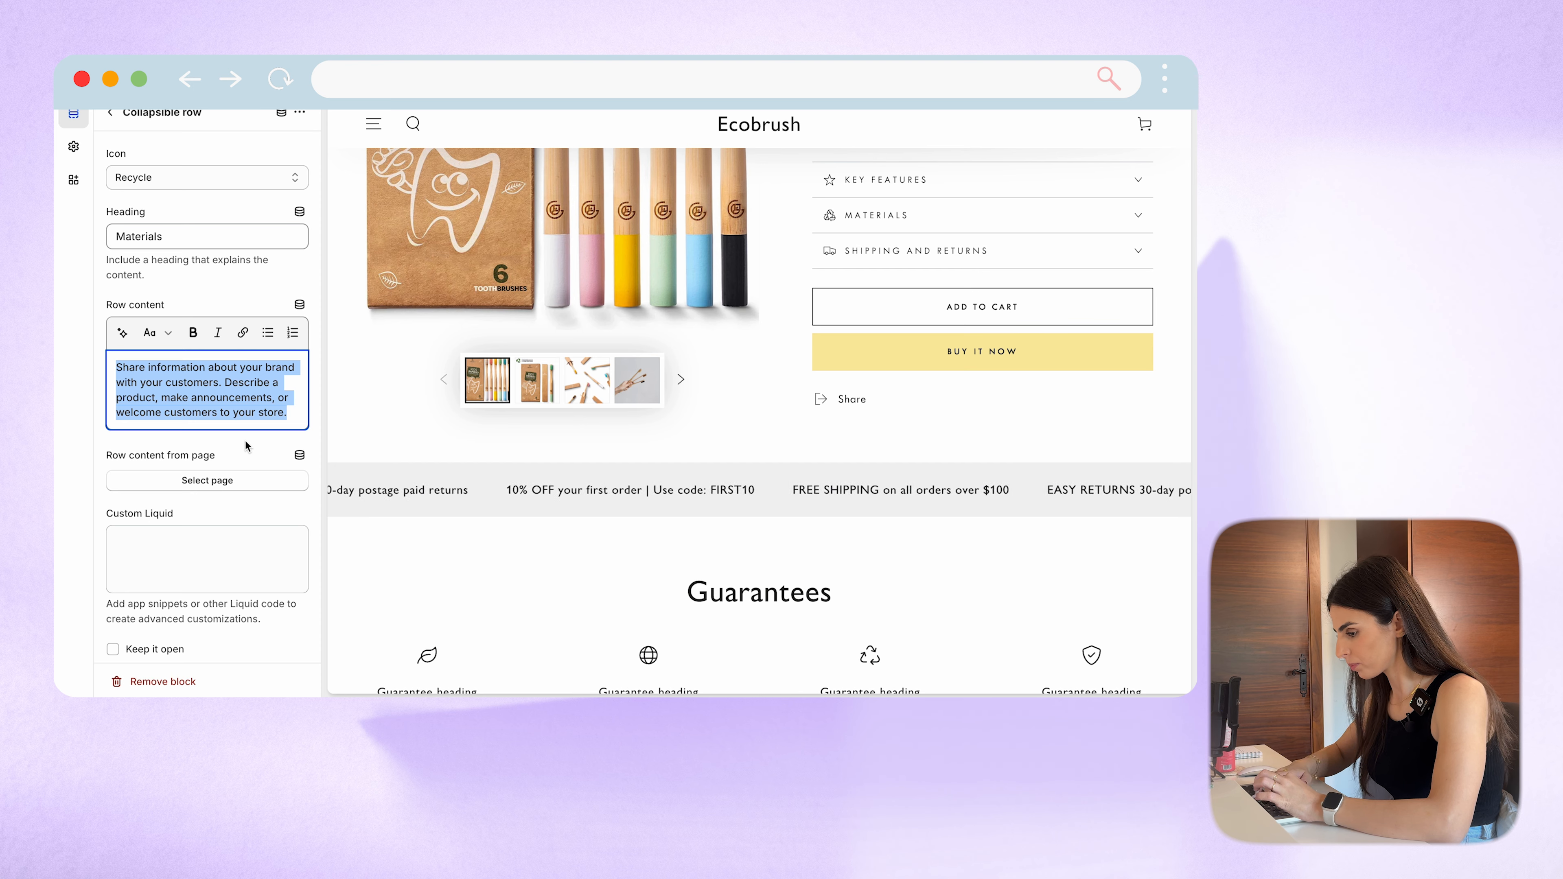
pyautogui.press('super+v')
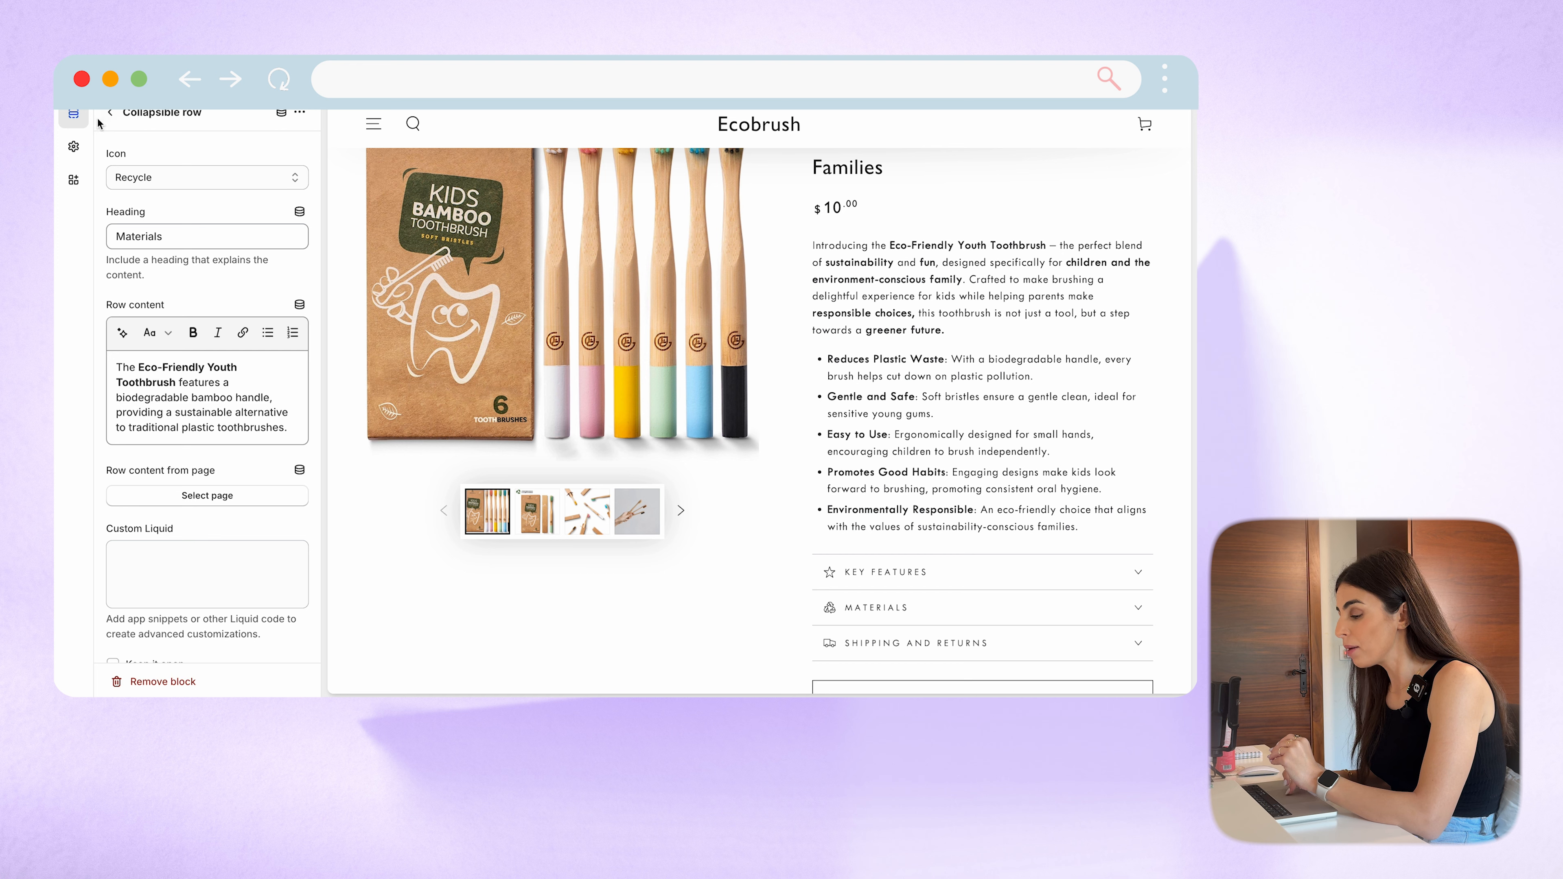
# Step: Return to the template's block list and open the settings of the Product information section
pyautogui.click(111, 115)
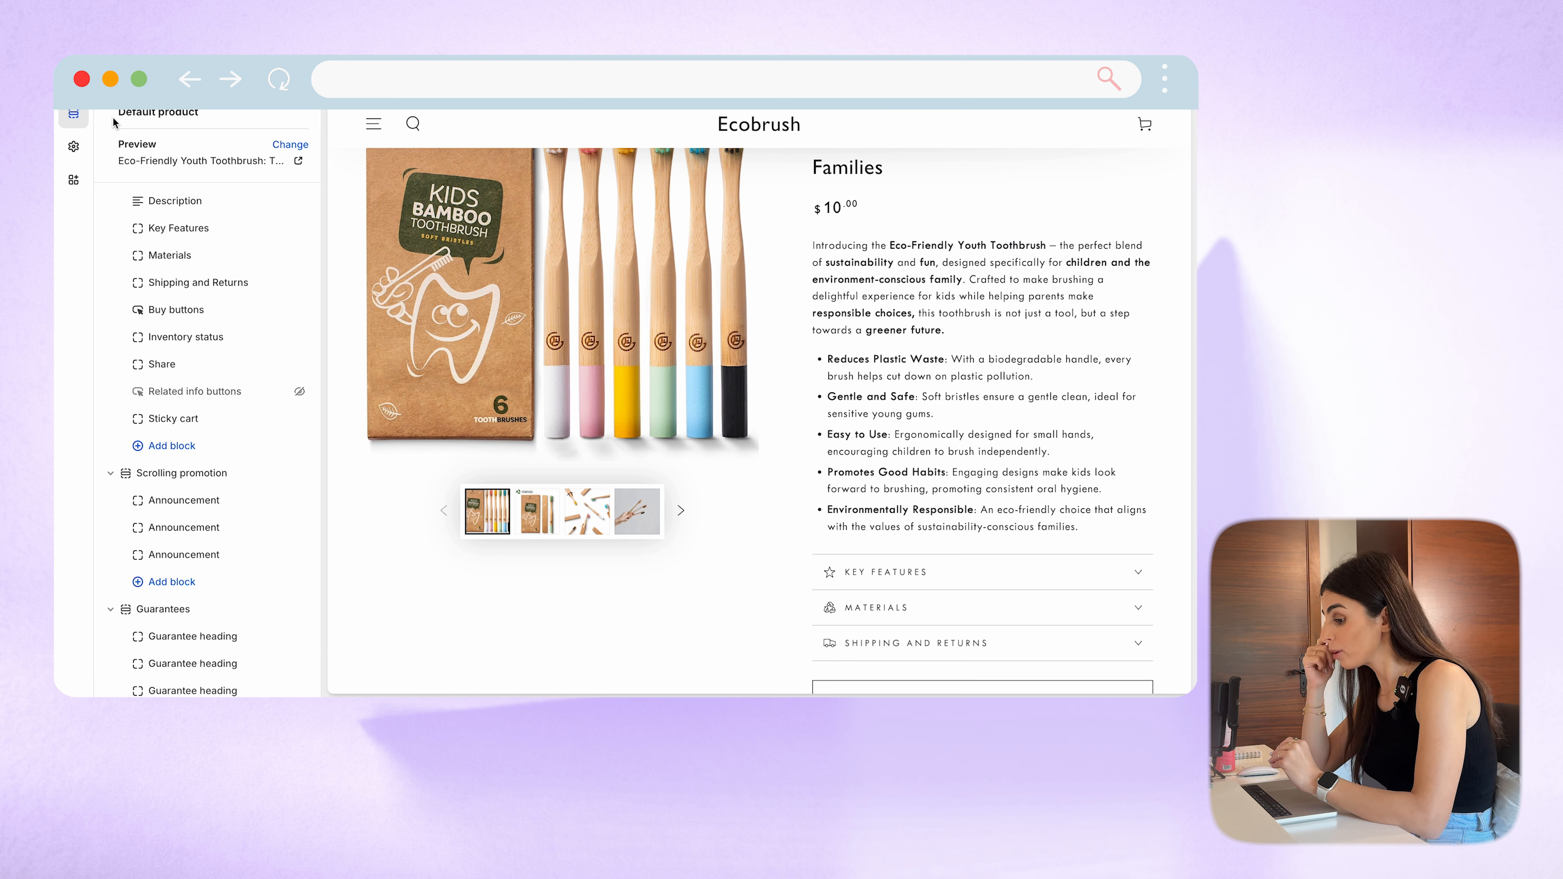
pyautogui.scroll(4, 204, 259)
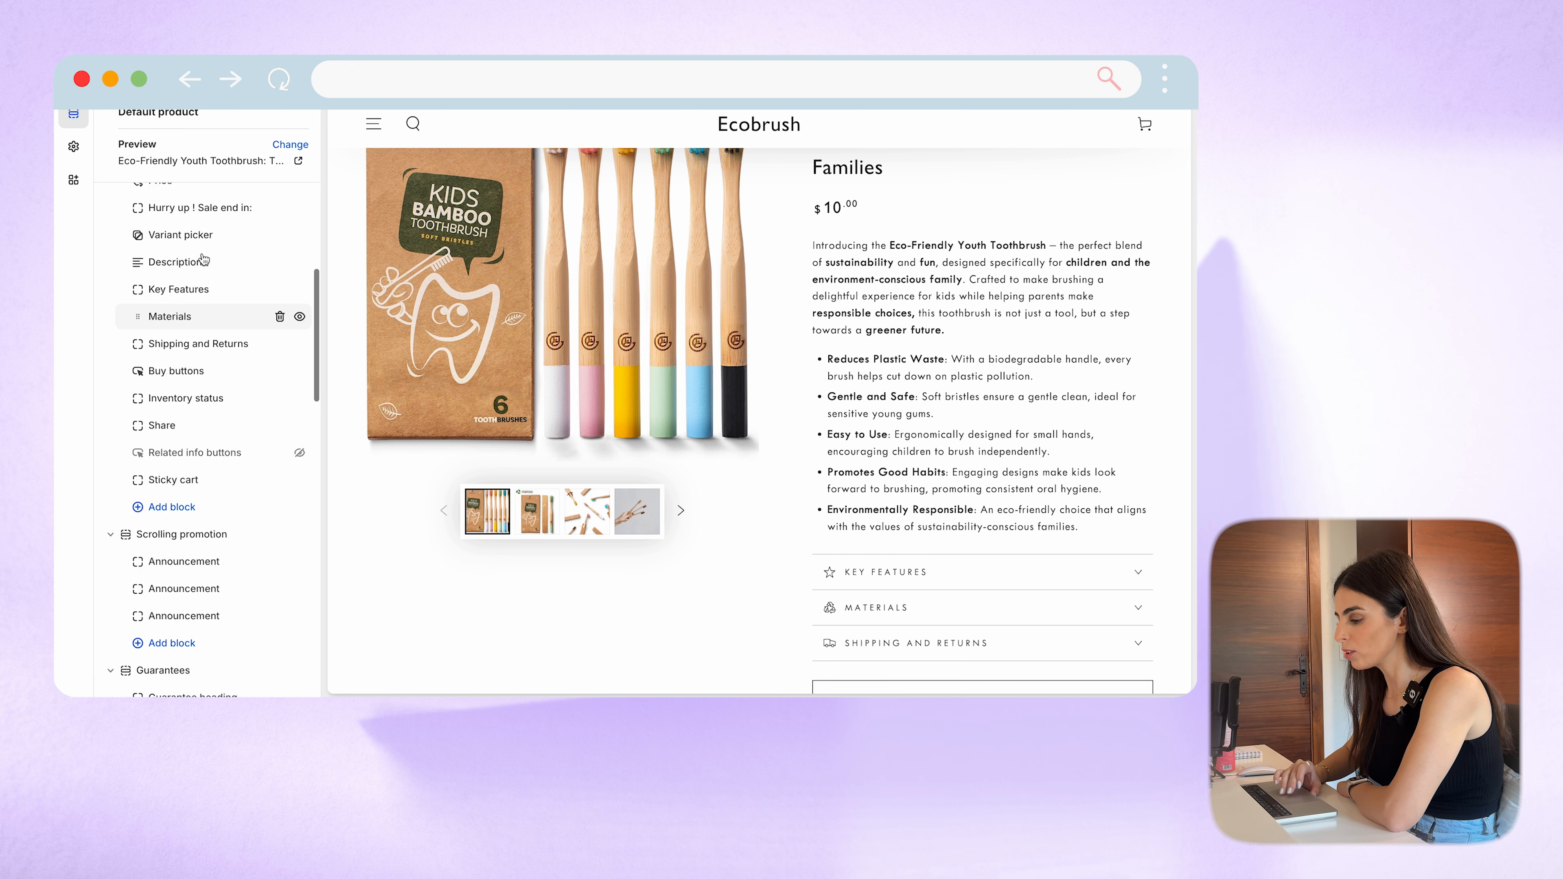
pyautogui.scroll(3, 204, 259)
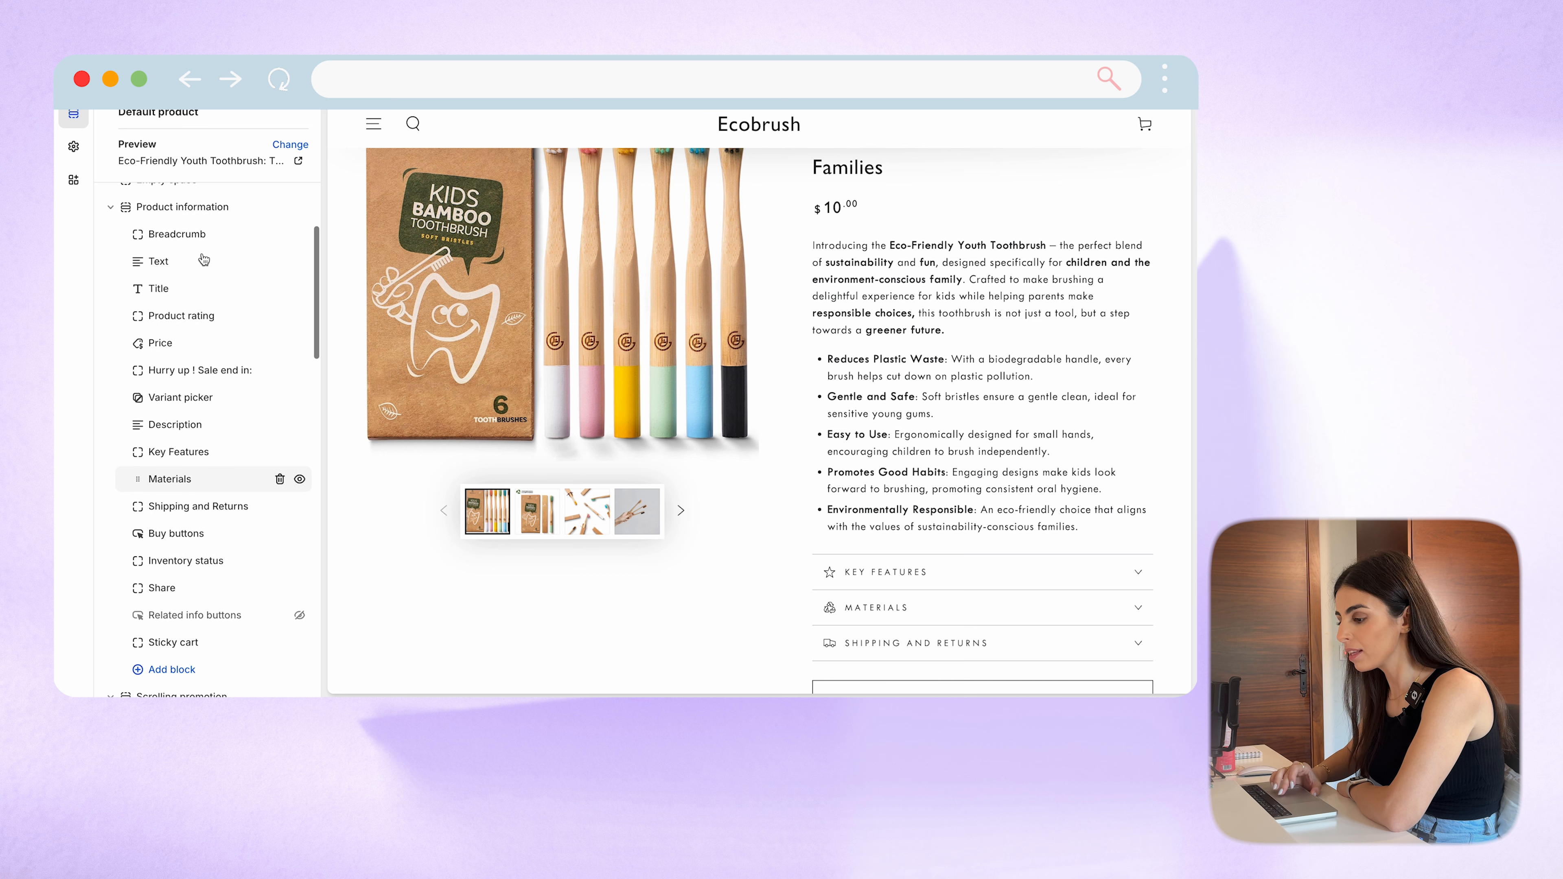
pyautogui.moveTo(170, 459); pyautogui.dragTo(223, 383)
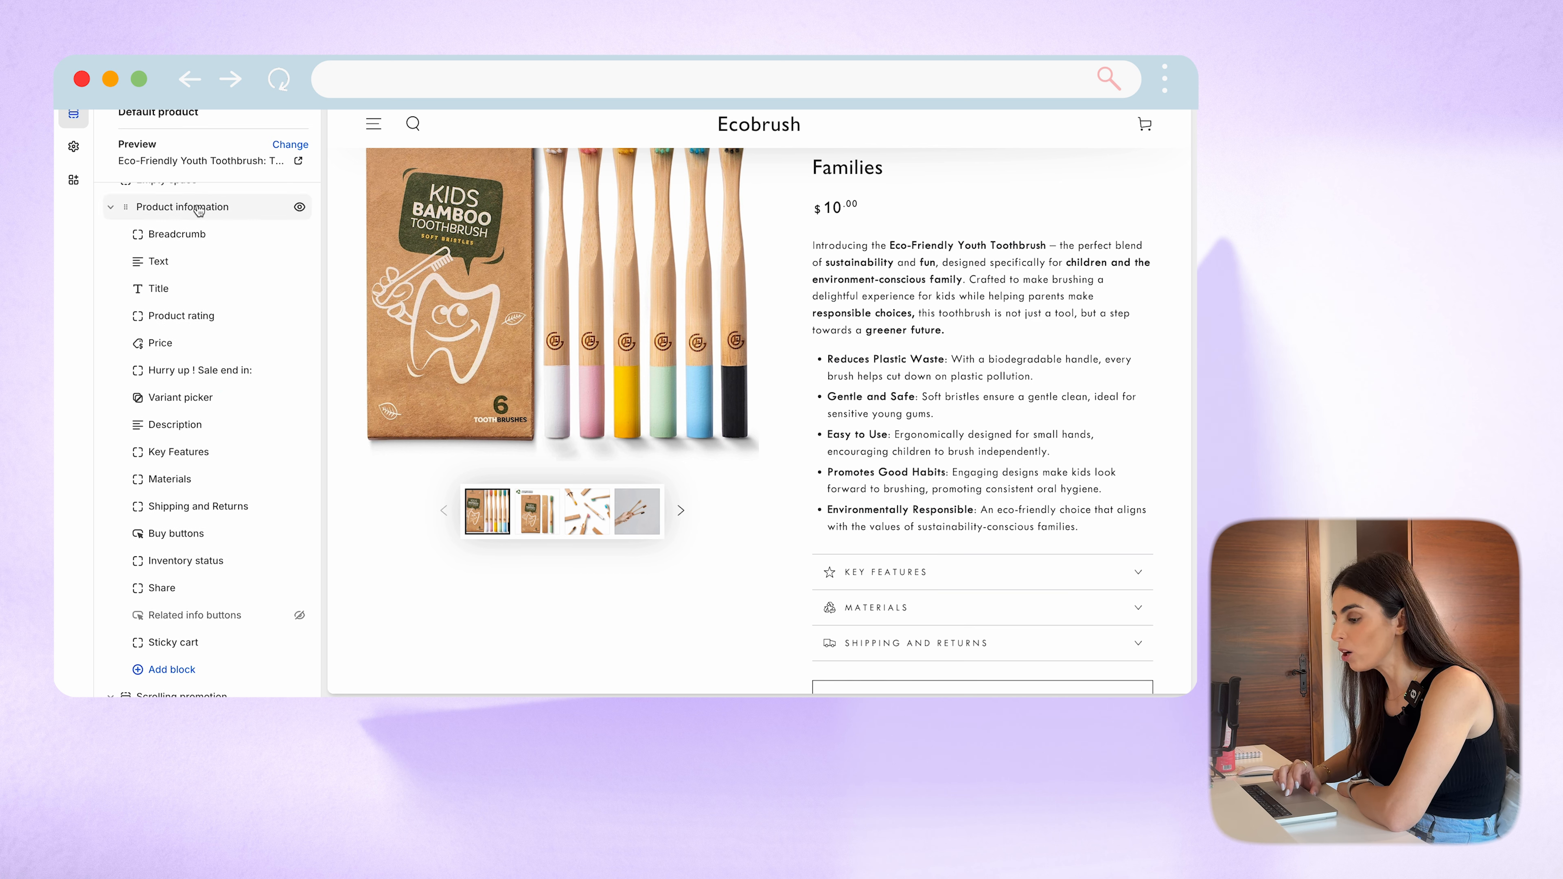
pyautogui.click(210, 213)
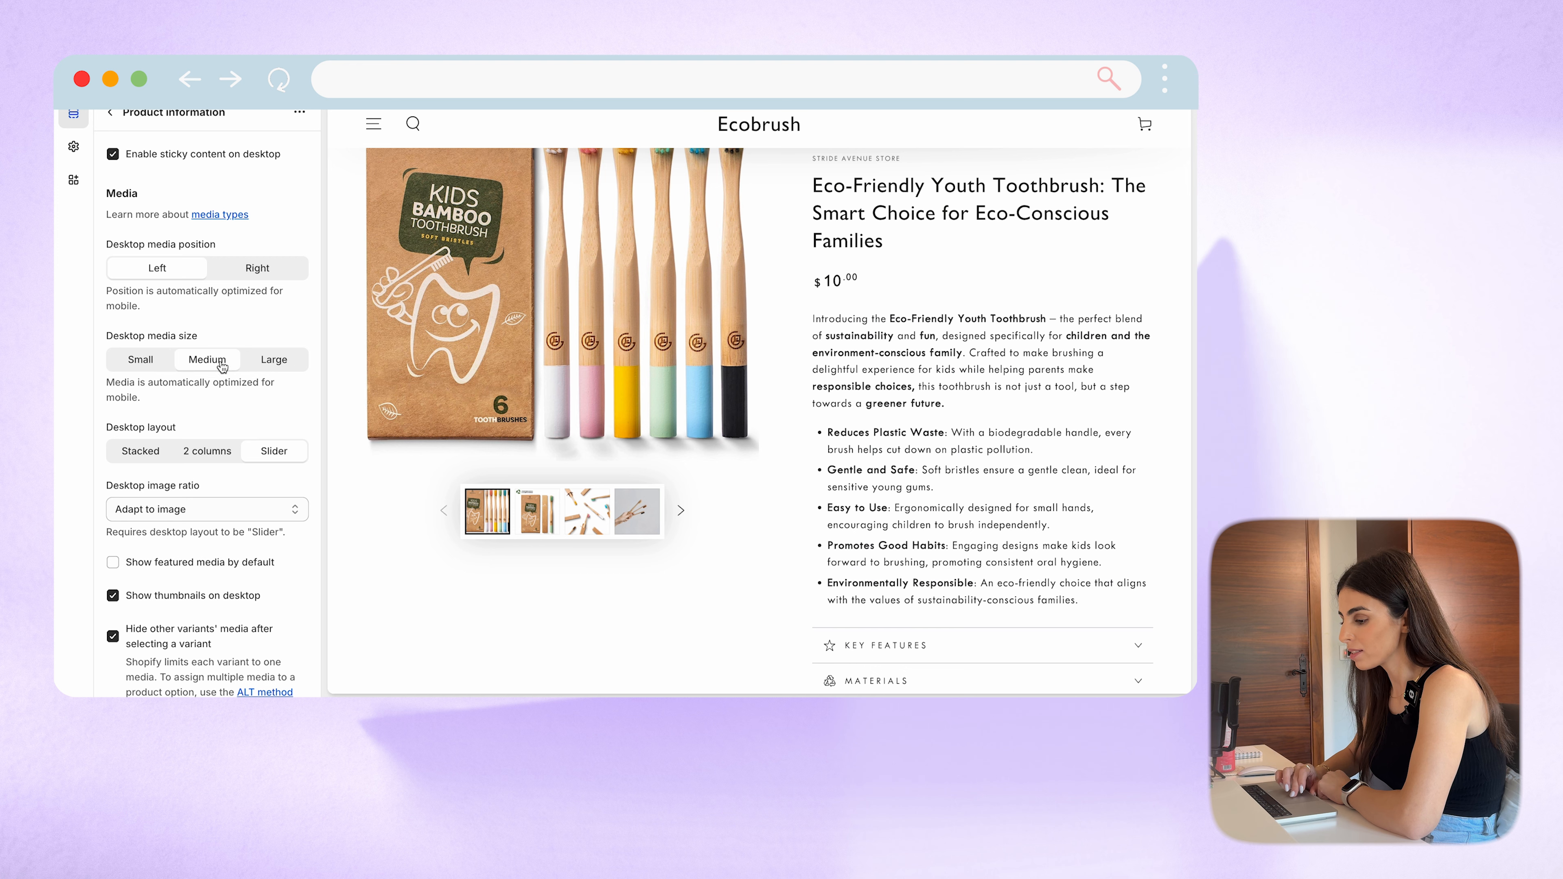
# Step: Try the Large desktop media size, go back to Medium, and set the desktop layout to Stacked
pyautogui.click(277, 363)
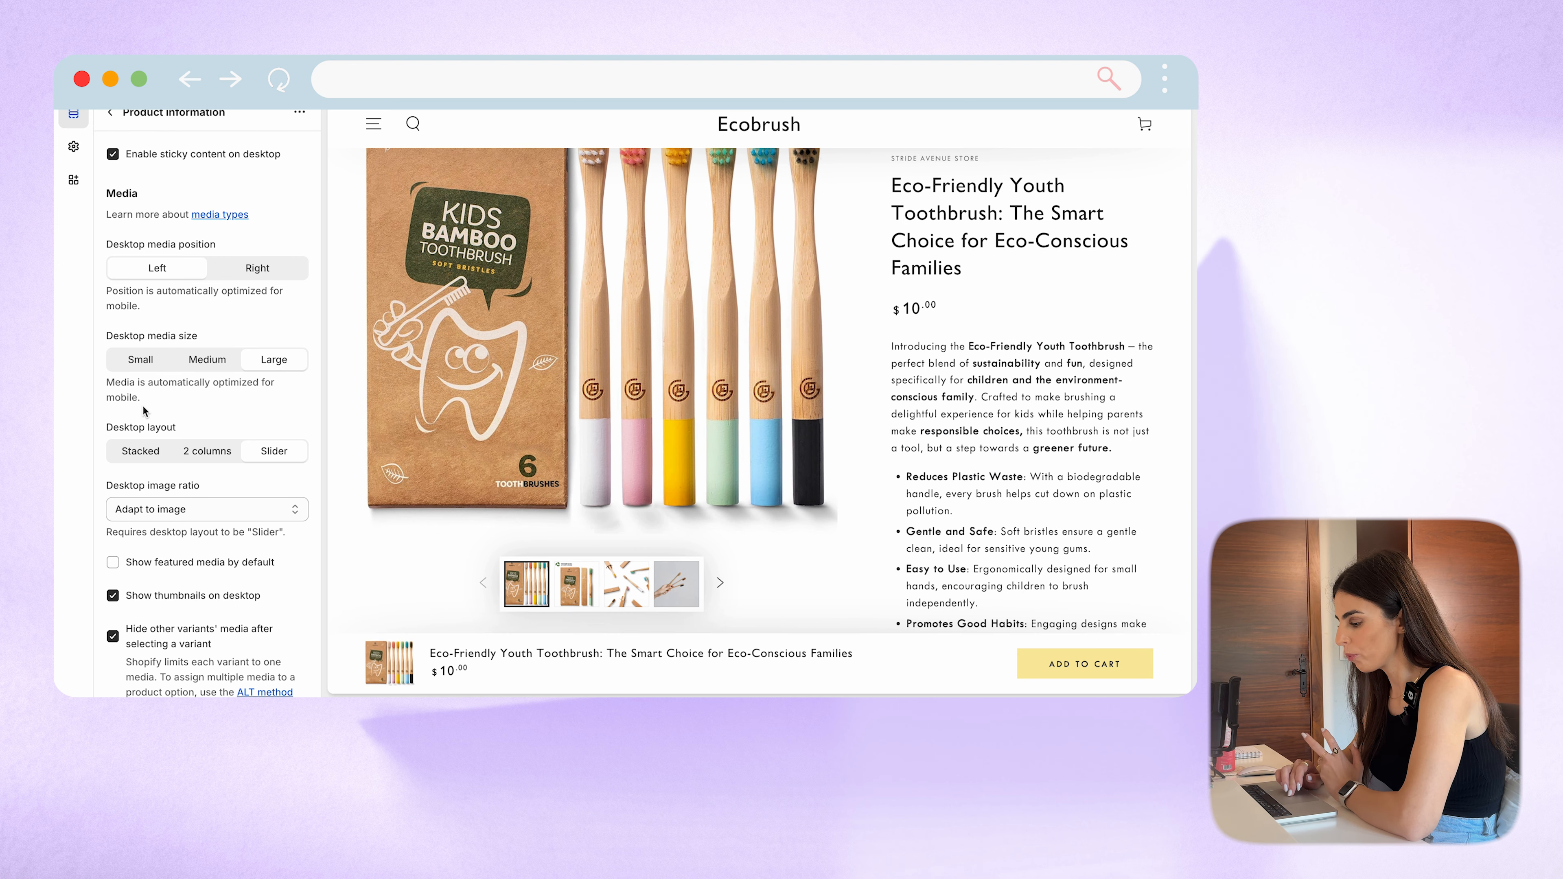
pyautogui.click(200, 366)
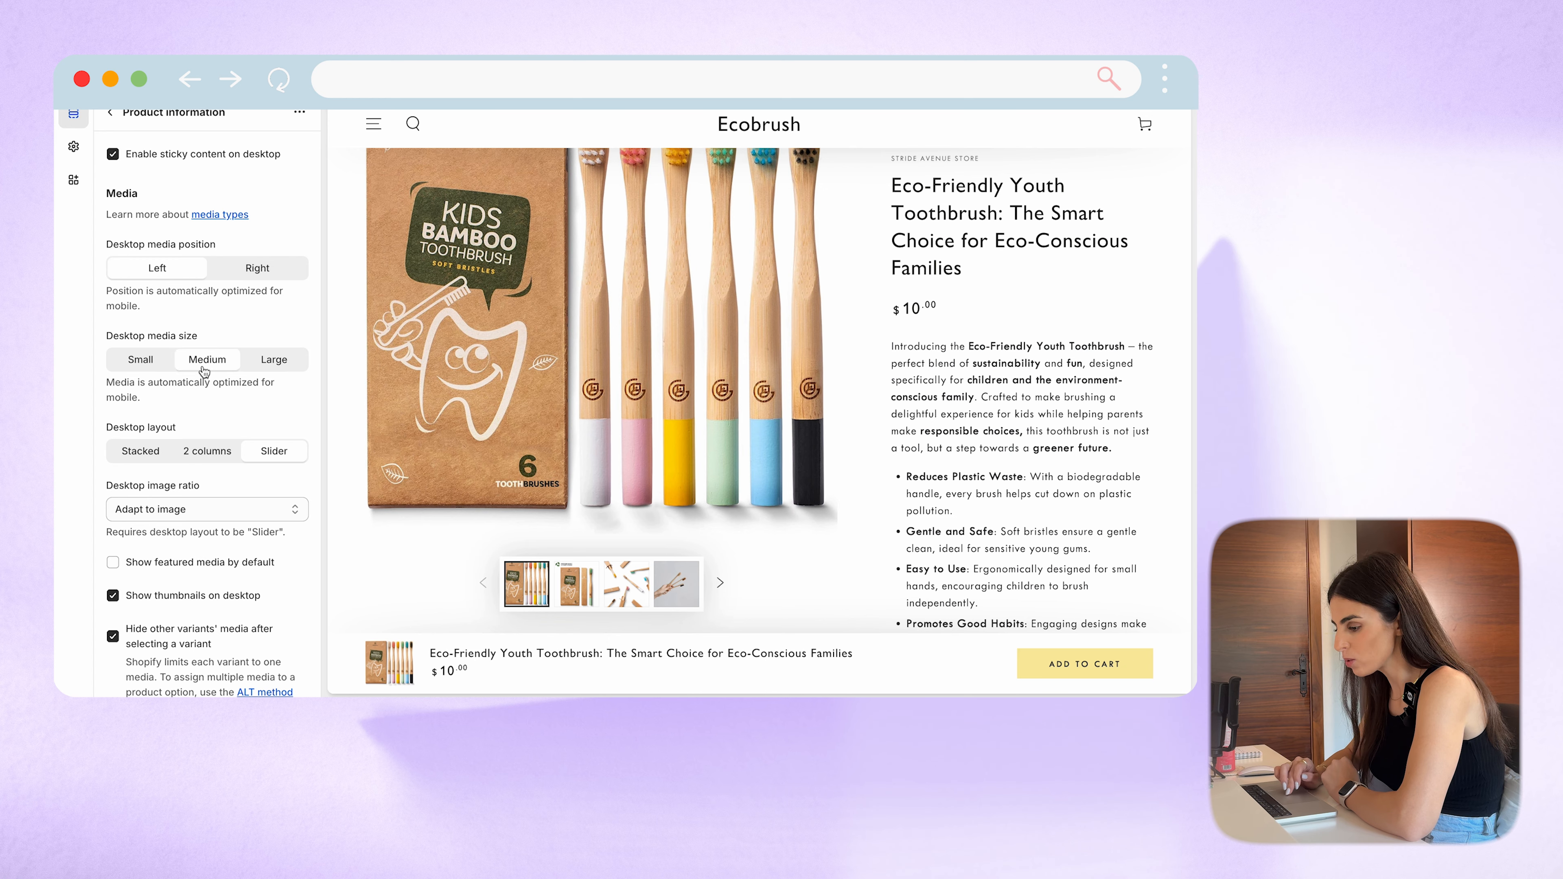
pyautogui.scroll(-2, 184, 459)
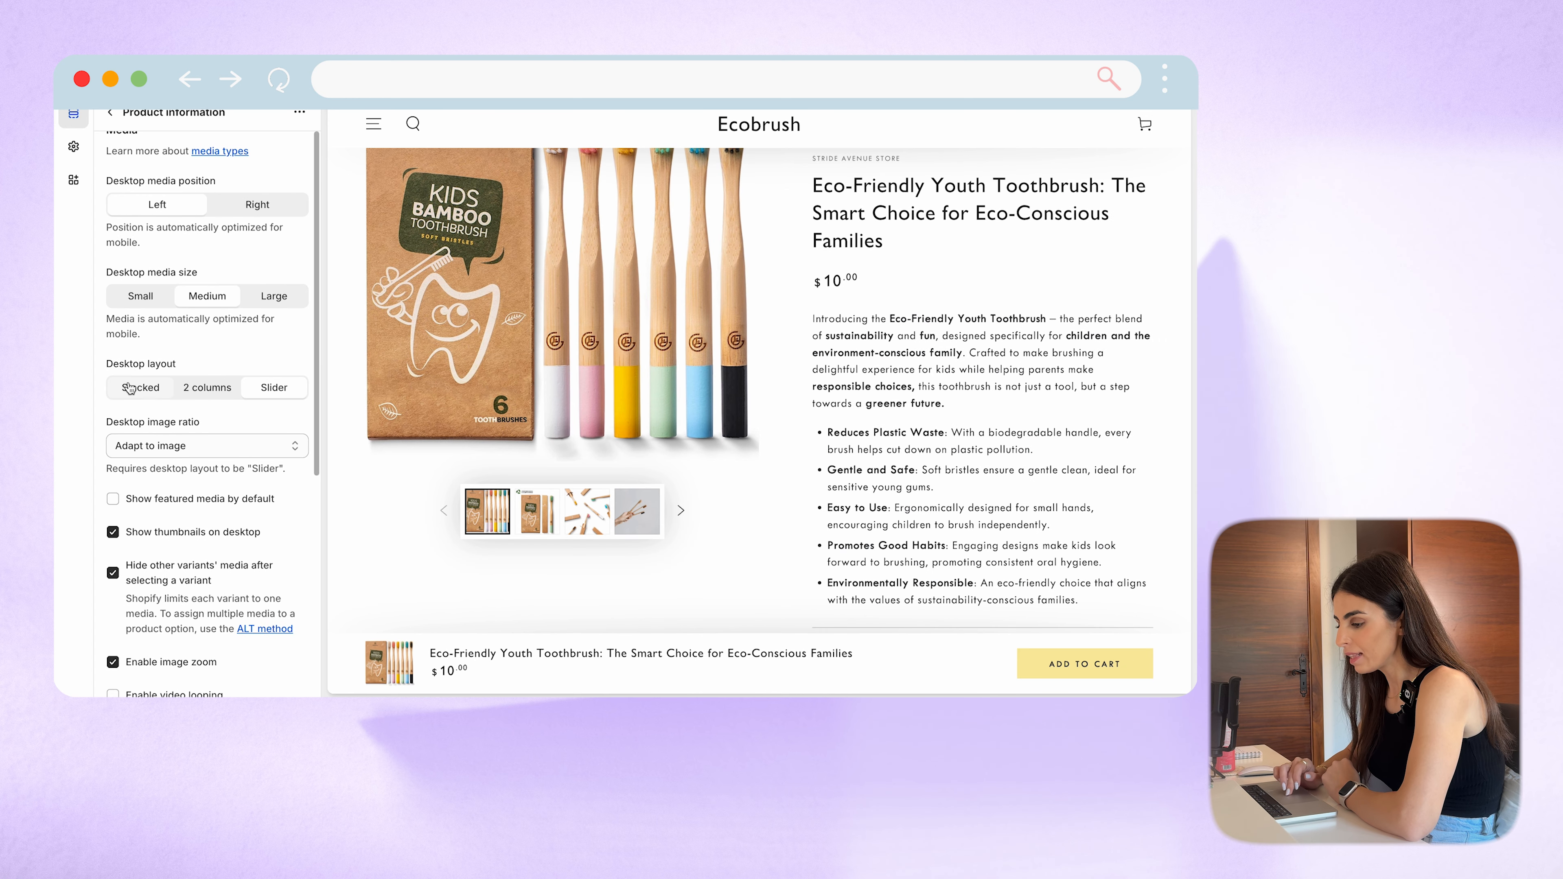
pyautogui.click(143, 391)
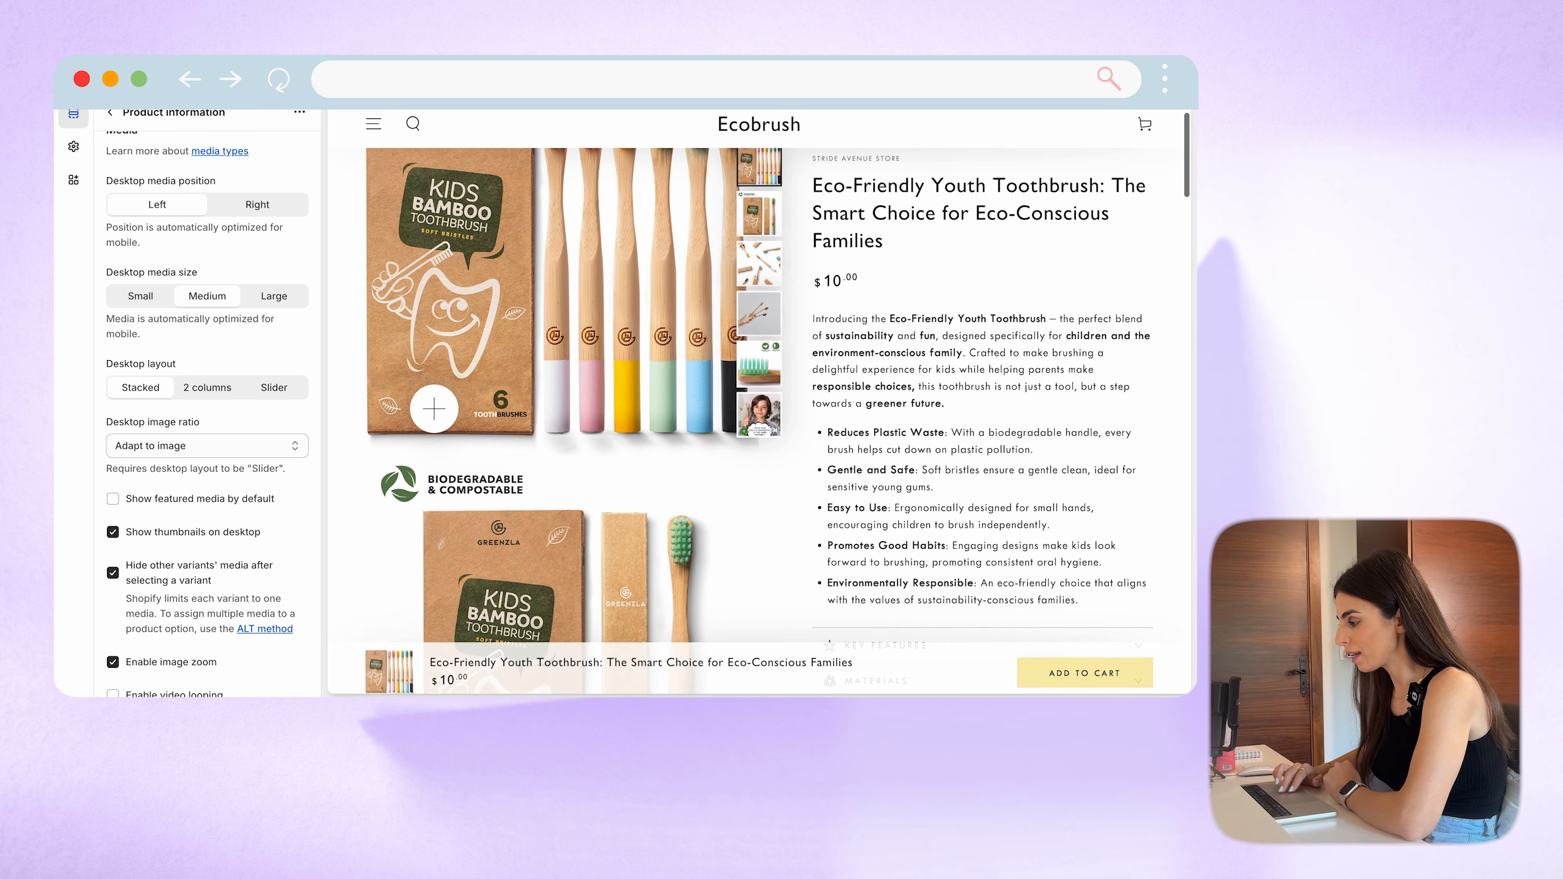
# Step: Try the 2 columns desktop layout, set the layout to Slider, and keep the desktop image ratio at Adapt to image
pyautogui.click(209, 389)
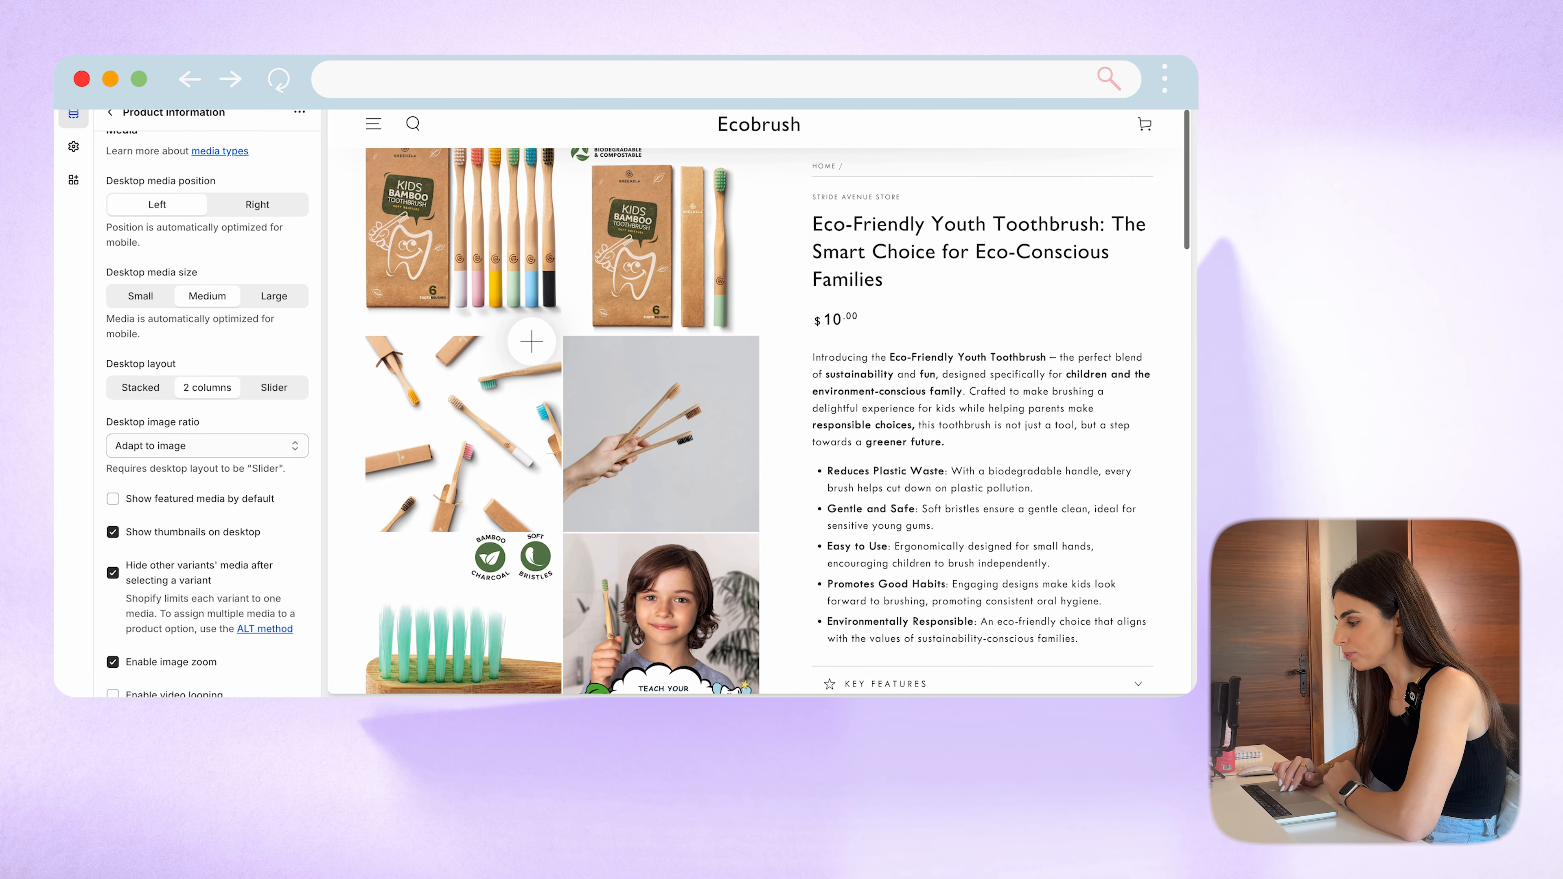
pyautogui.click(279, 390)
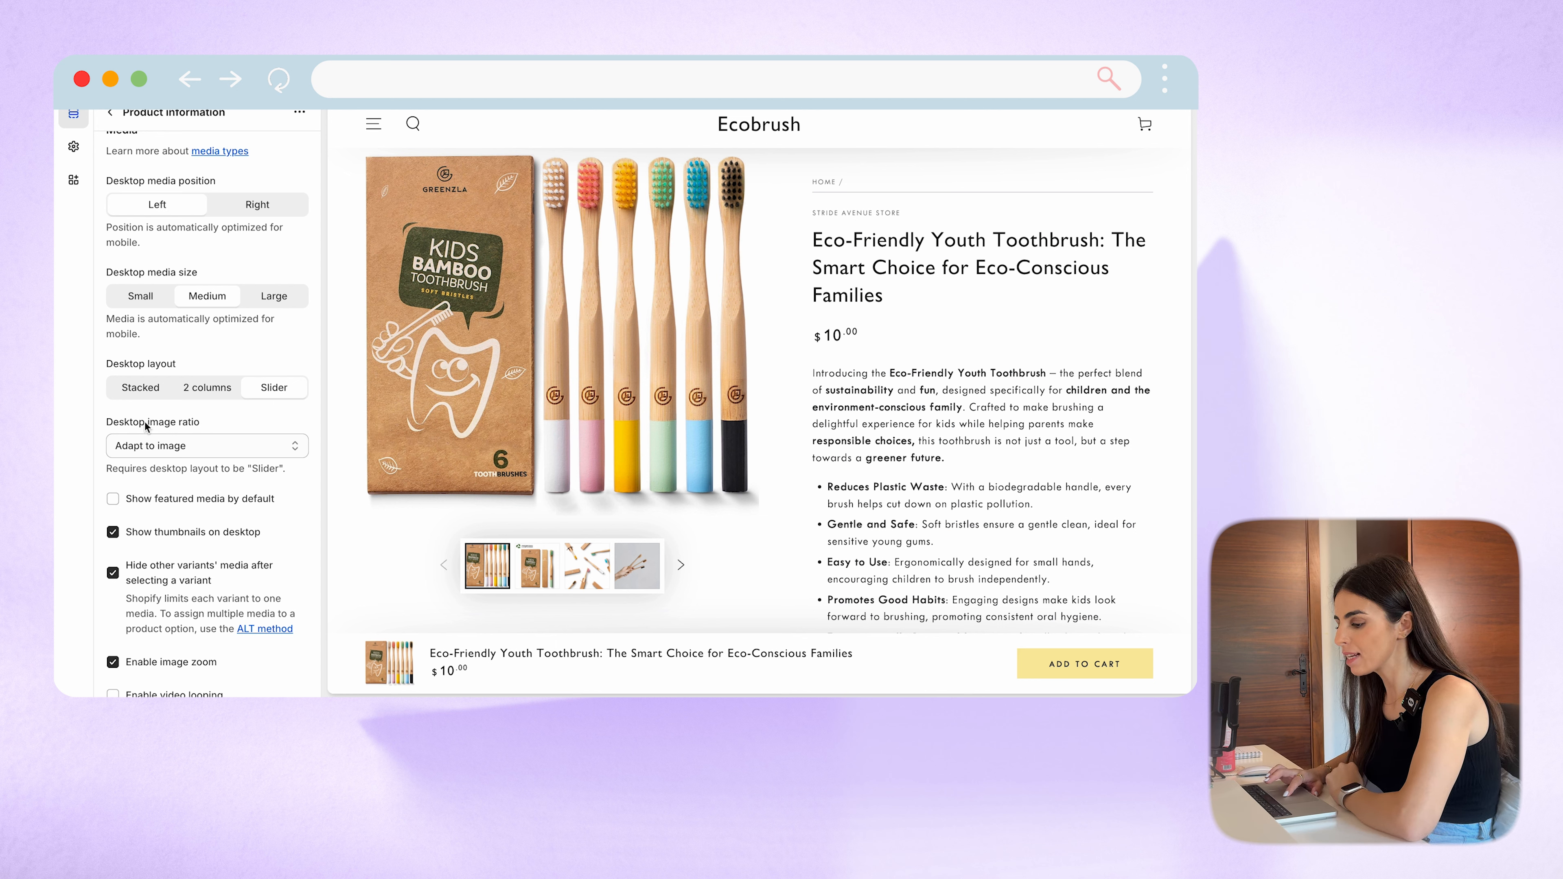
pyautogui.click(233, 447)
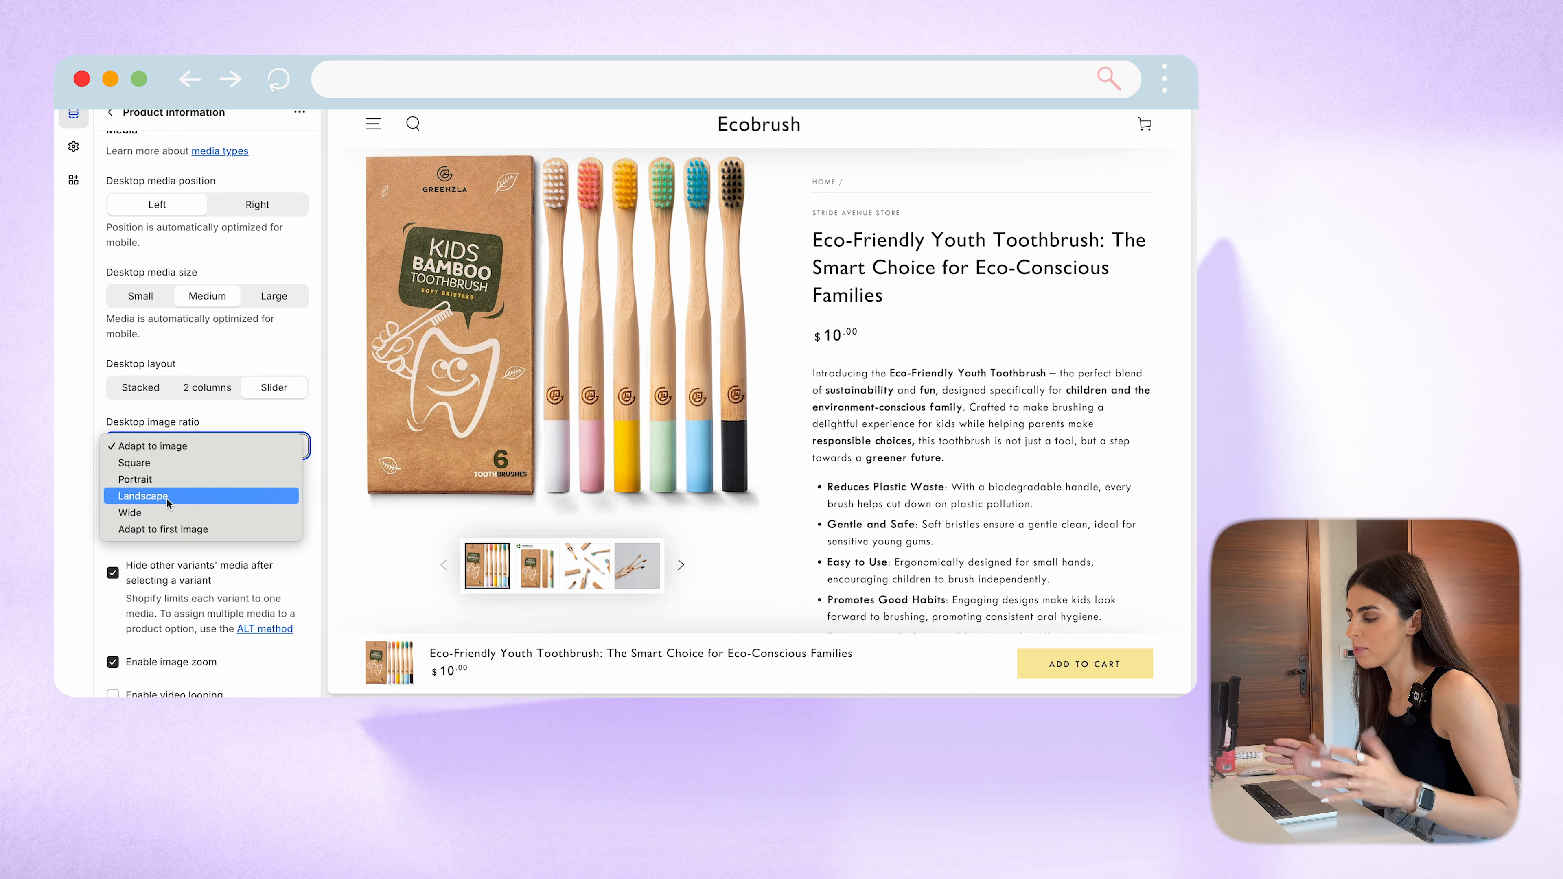
pyautogui.click(54, 540)
# Step: Review the section's remaining media, mobile layout and padding settings, and return to the template's block list
pyautogui.scroll(-1, 132, 548)
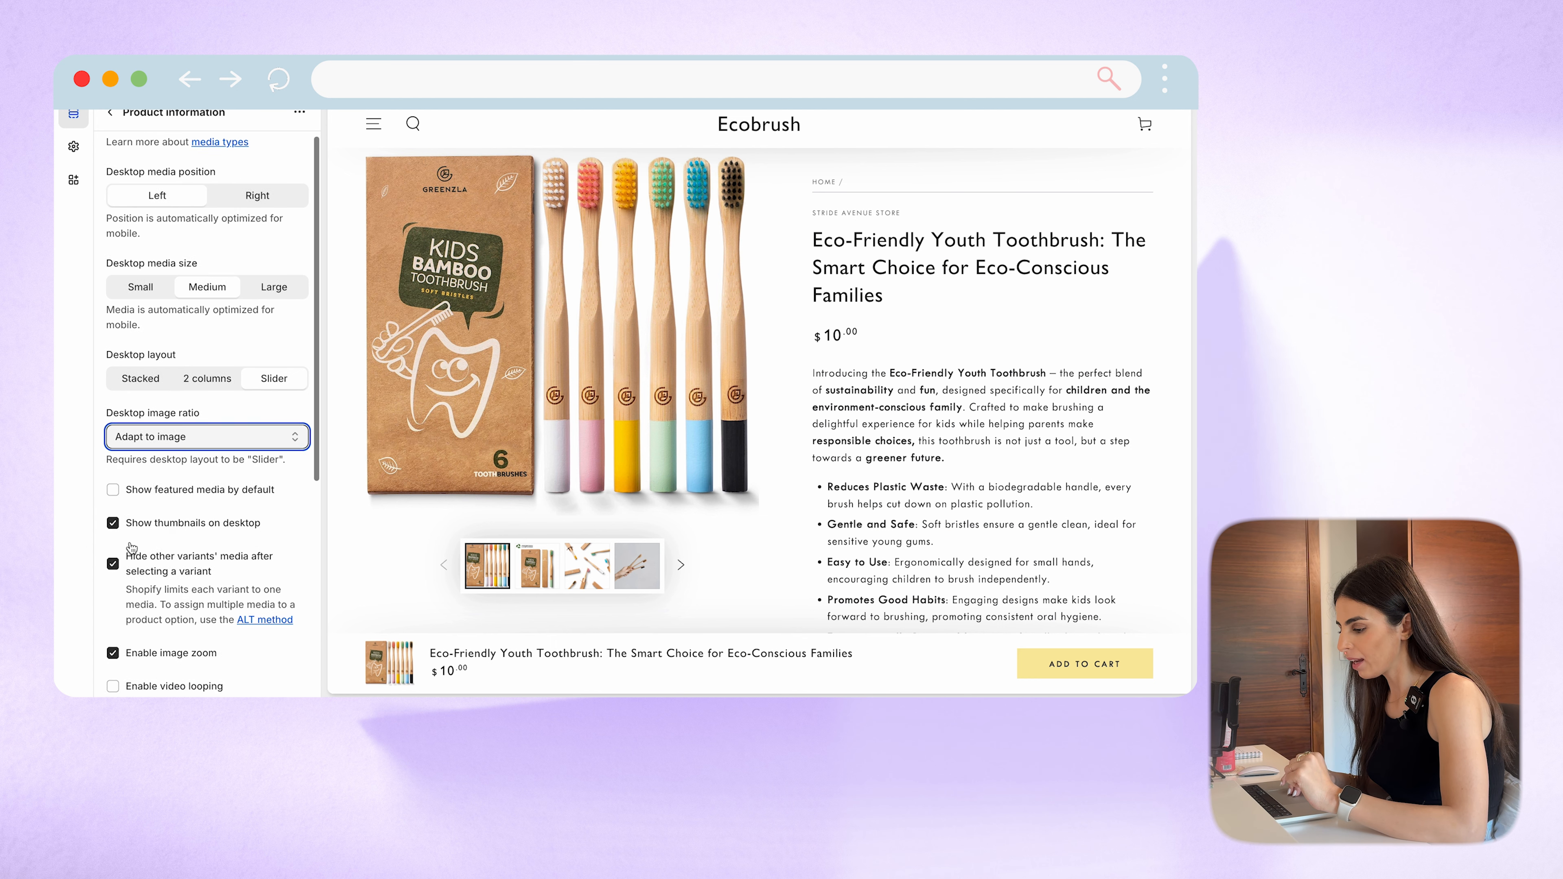
pyautogui.scroll(-2, 132, 548)
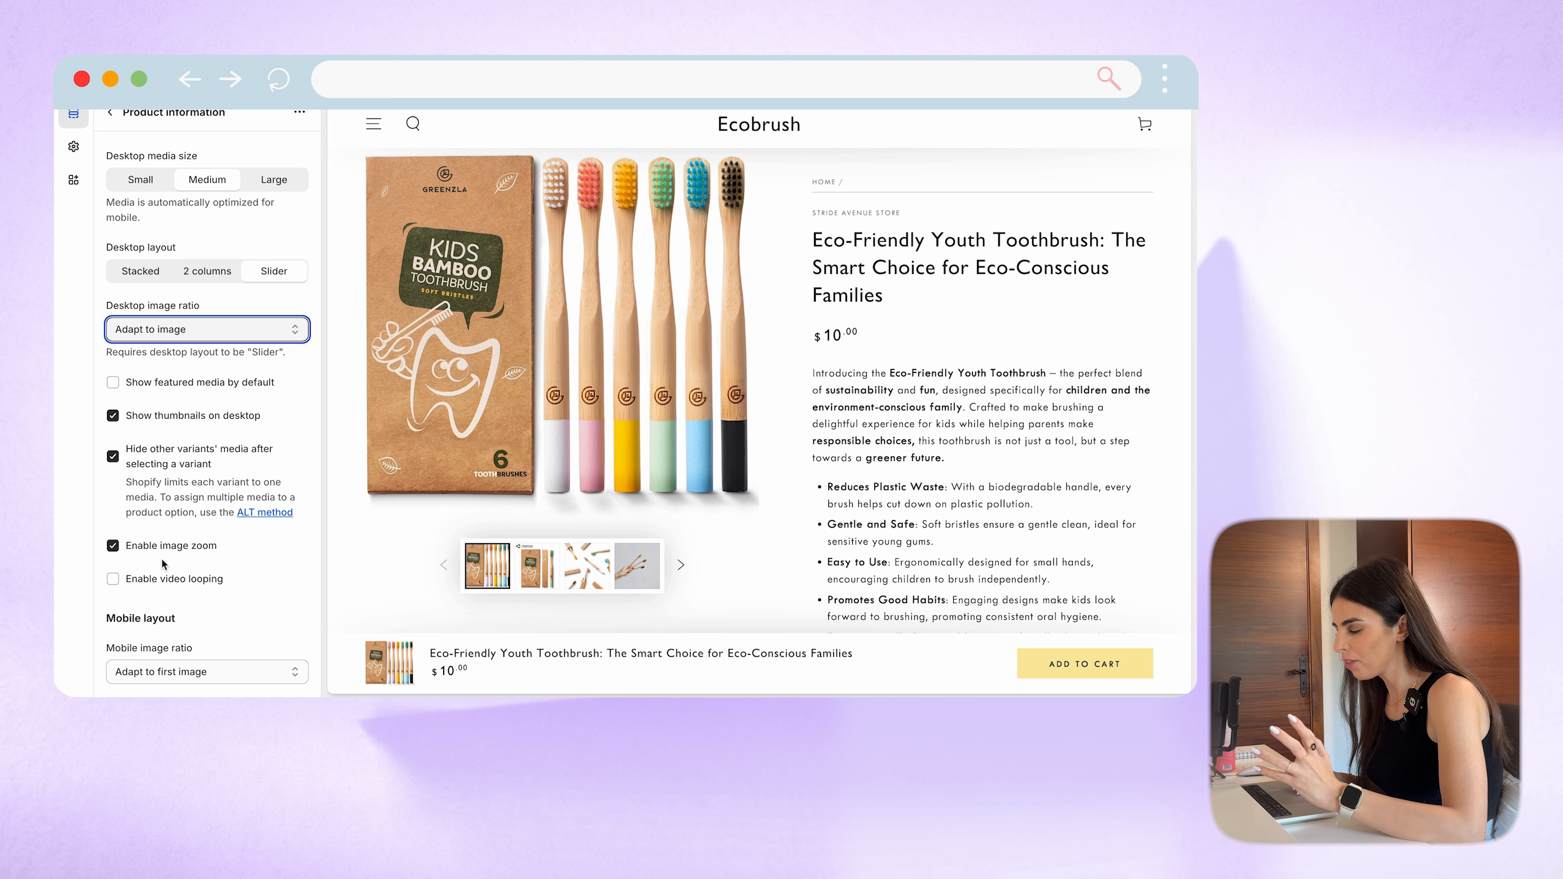
pyautogui.scroll(-4, 184, 560)
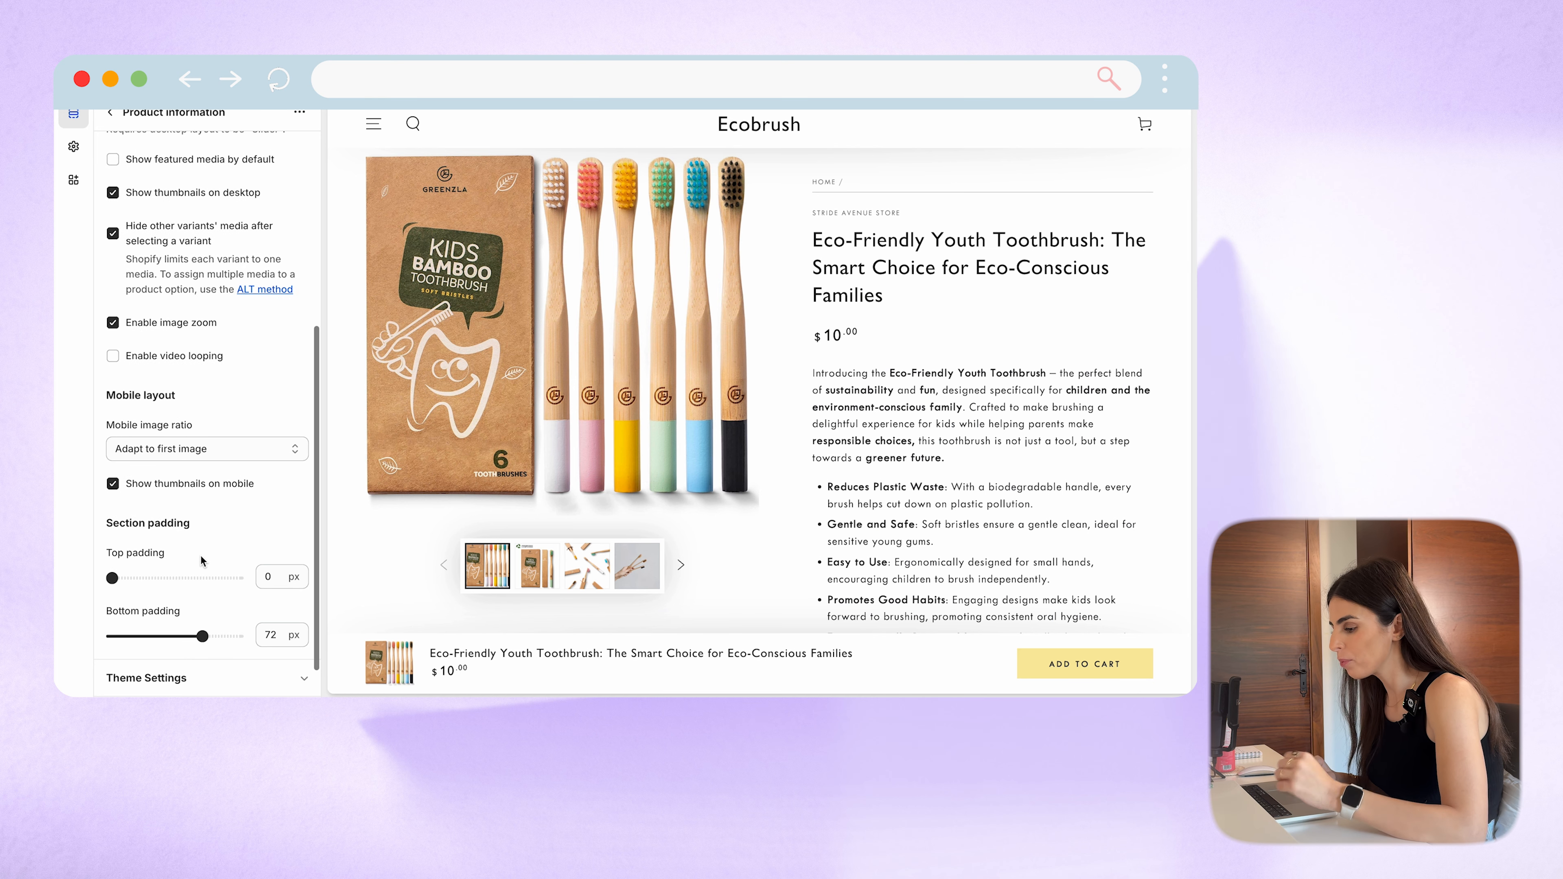
pyautogui.scroll(-1, 186, 530)
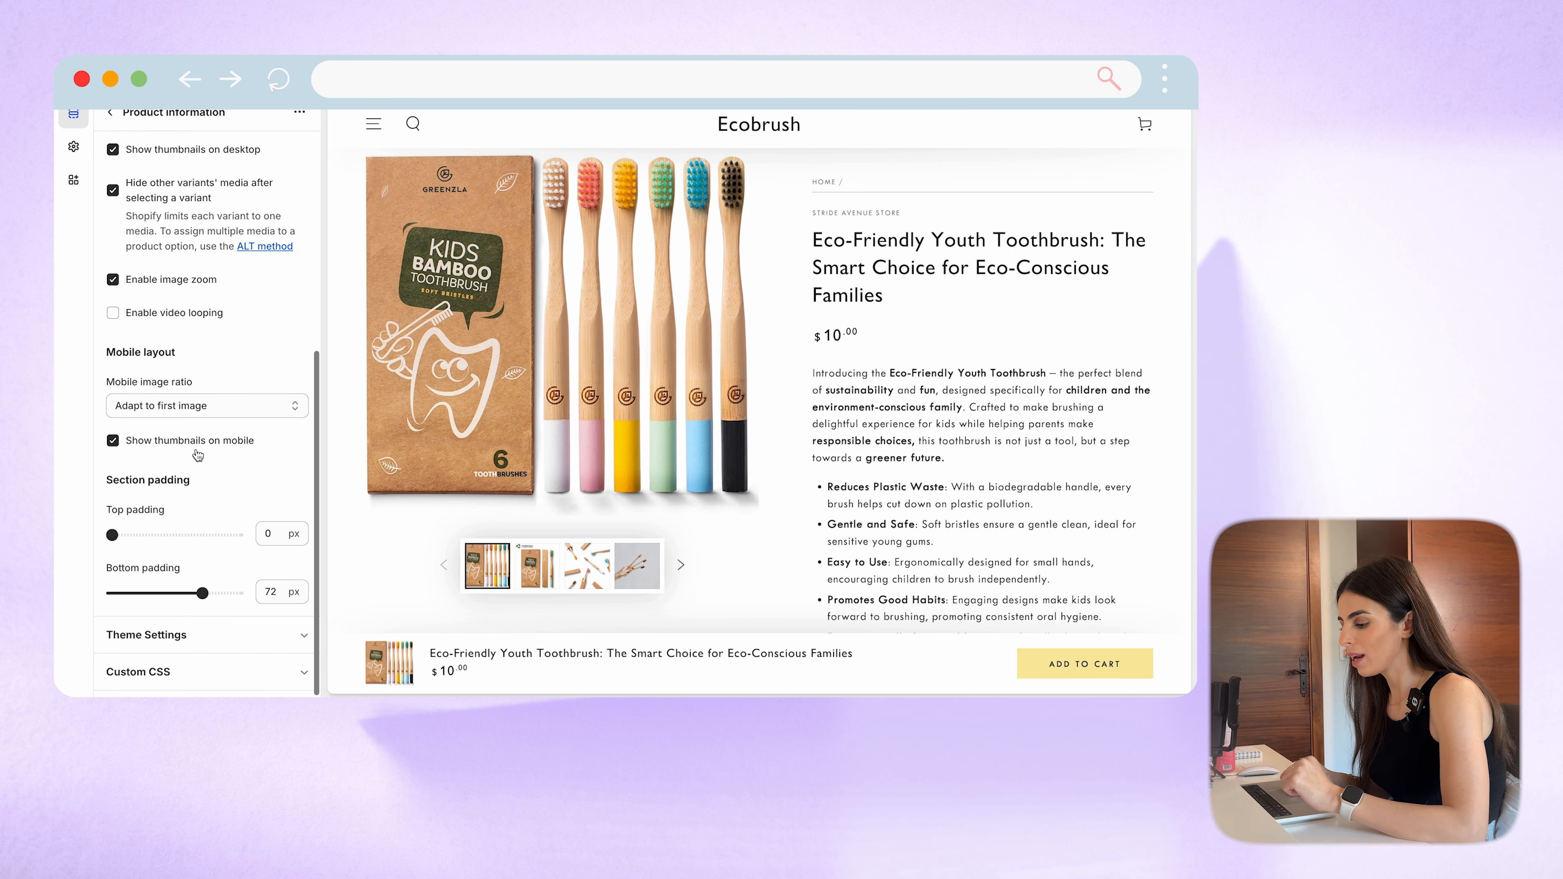
pyautogui.click(109, 112)
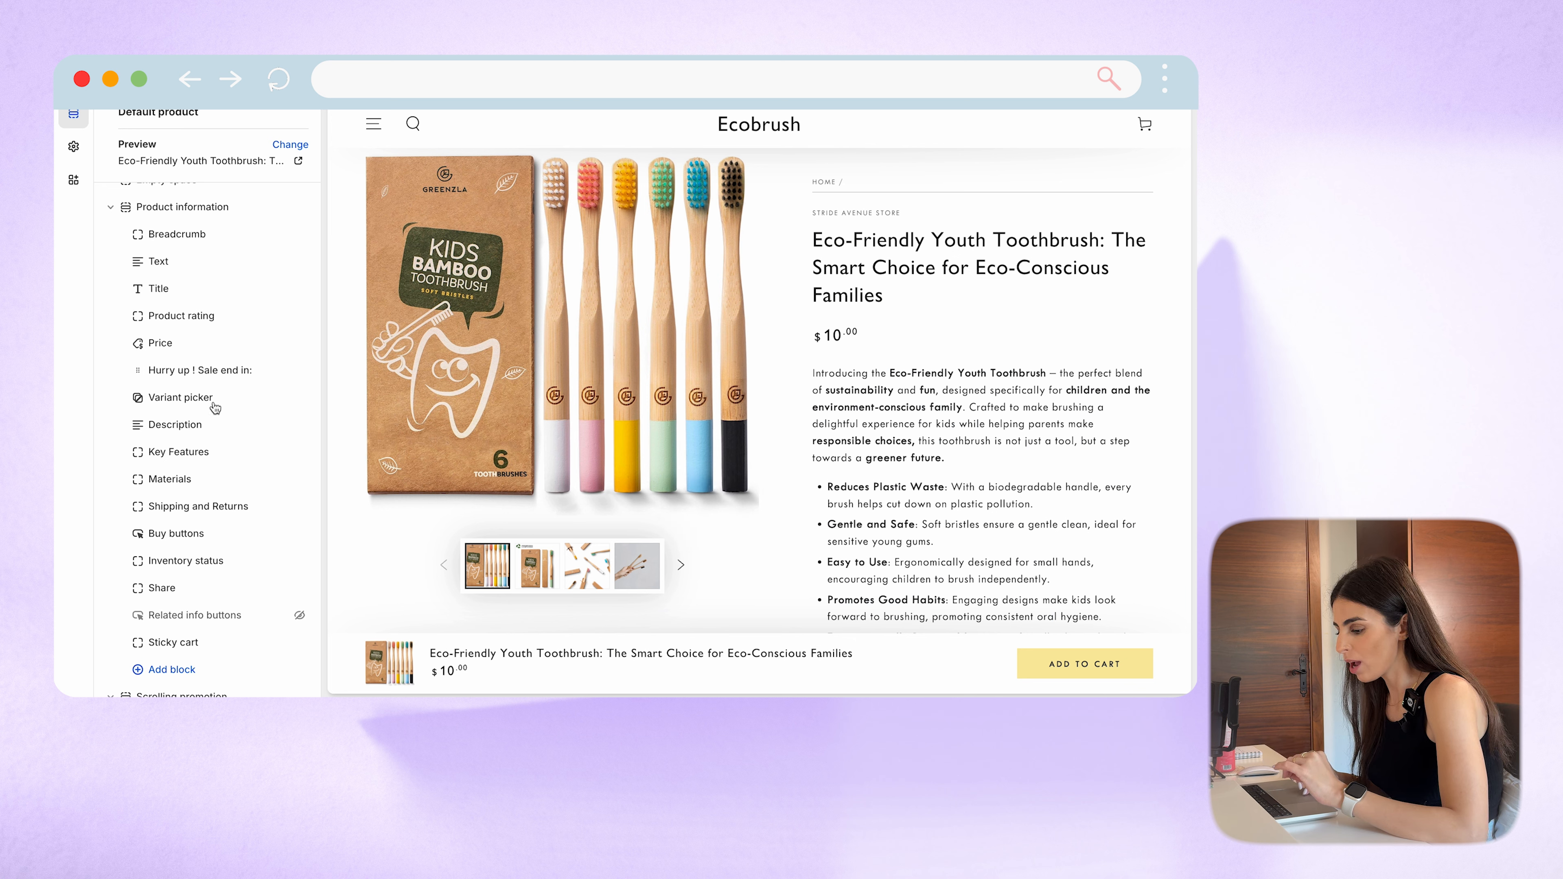
# Step: Check which blocks can be added to the Product information section, dismiss the choices, and examine the product page preview
pyautogui.scroll(-2, 186, 644)
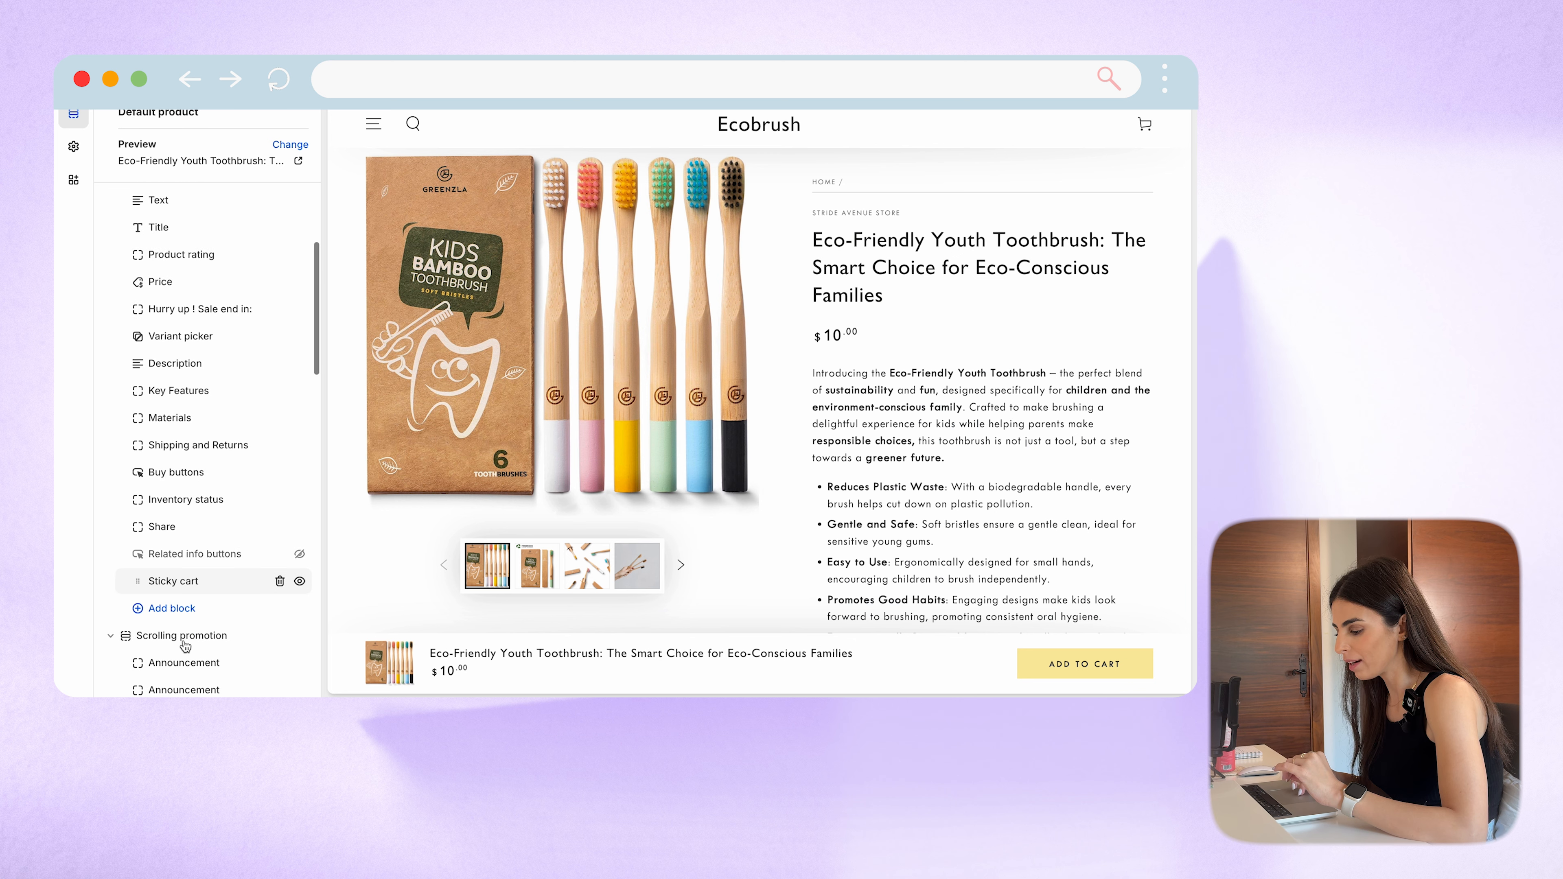
pyautogui.click(180, 613)
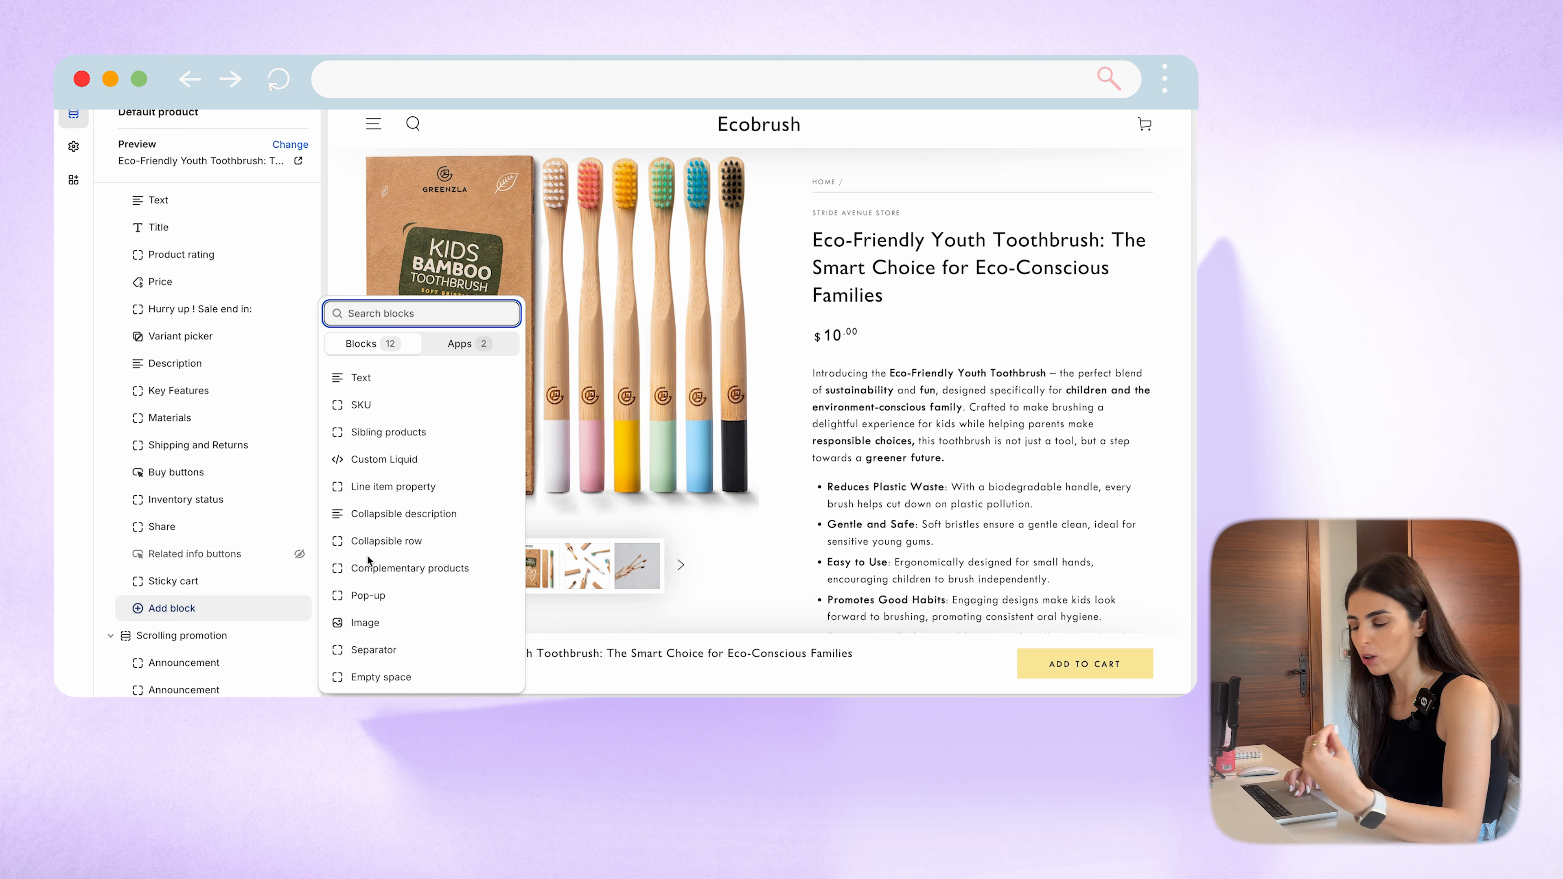
pyautogui.click(54, 524)
pyautogui.scroll(-5, 613, 422)
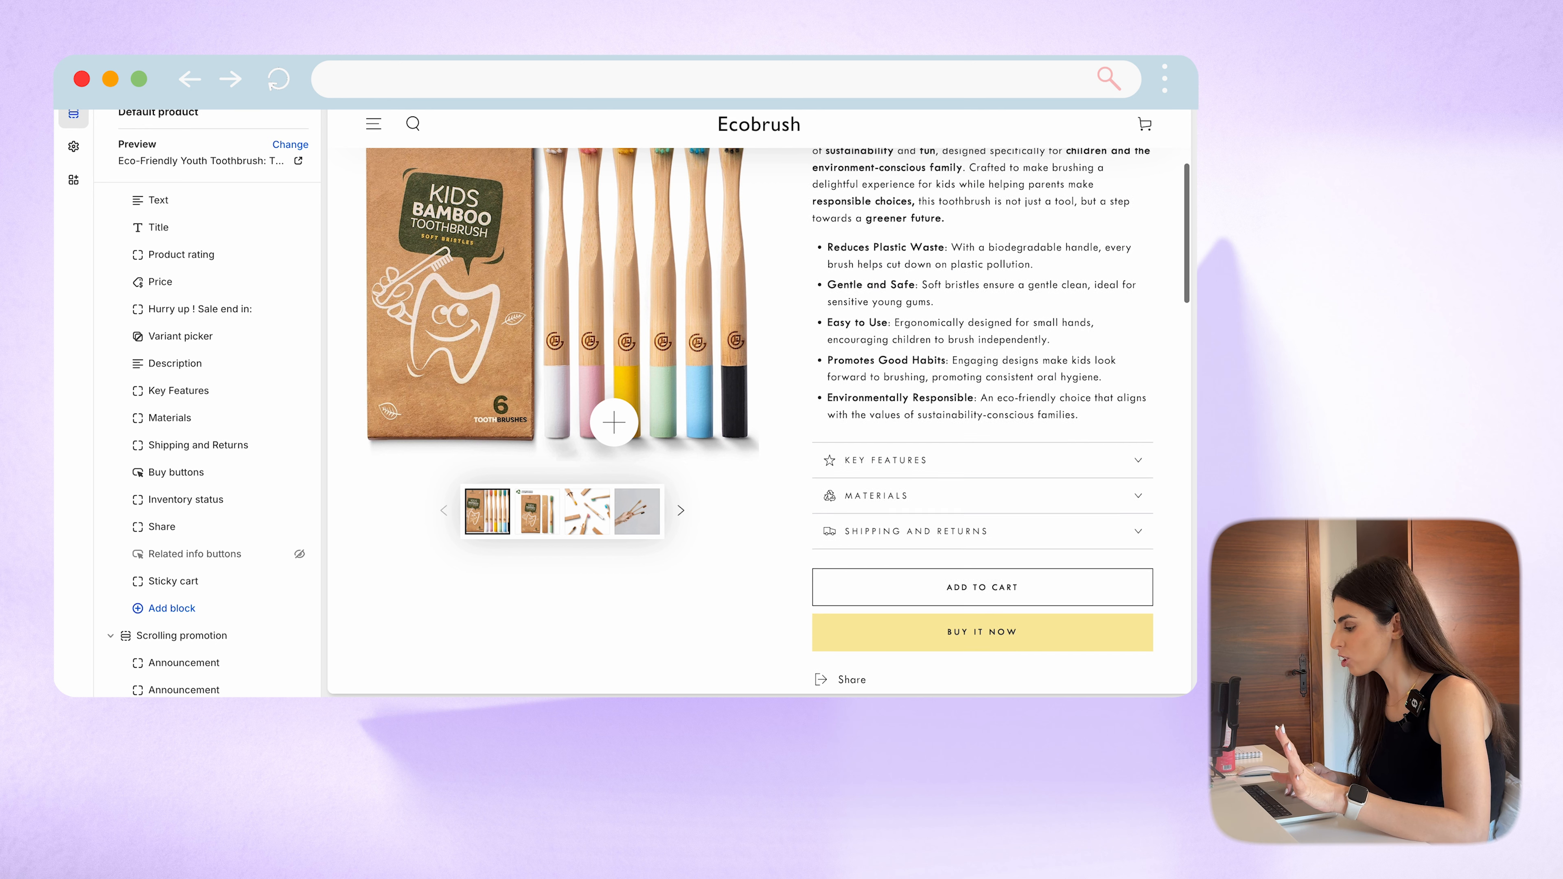
pyautogui.scroll(-2, 613, 423)
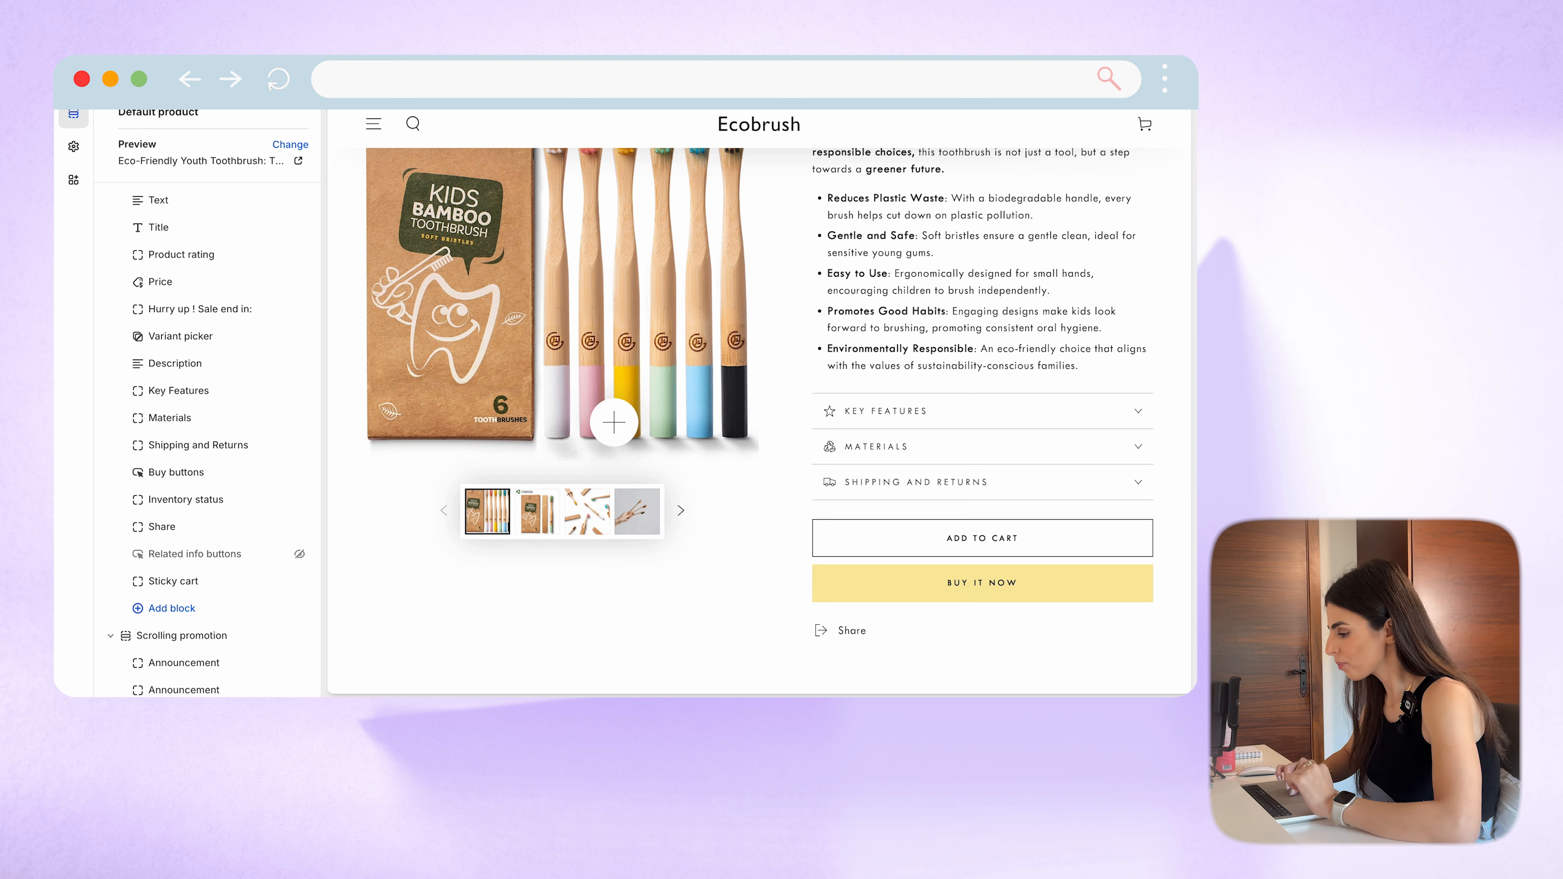
pyautogui.scroll(-5, 613, 422)
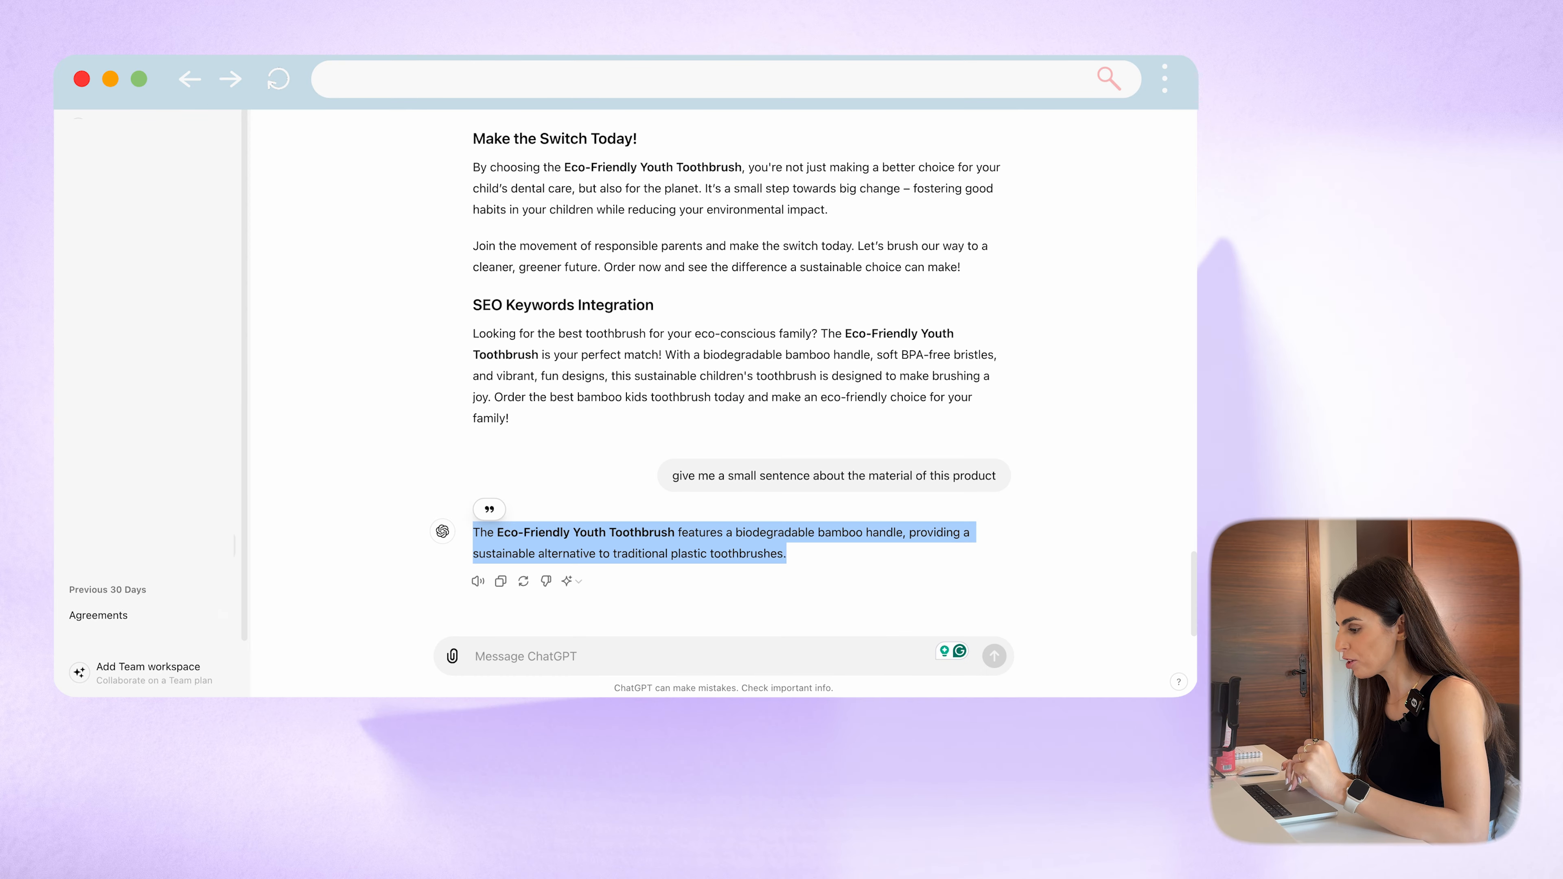
# Step: Switch to ChatGPT and review the toothbrush description's key features, benefits, plastic comparison and objections for more product page content
pyautogui.scroll(15, 556, 343)
pyautogui.scroll(4, 557, 343)
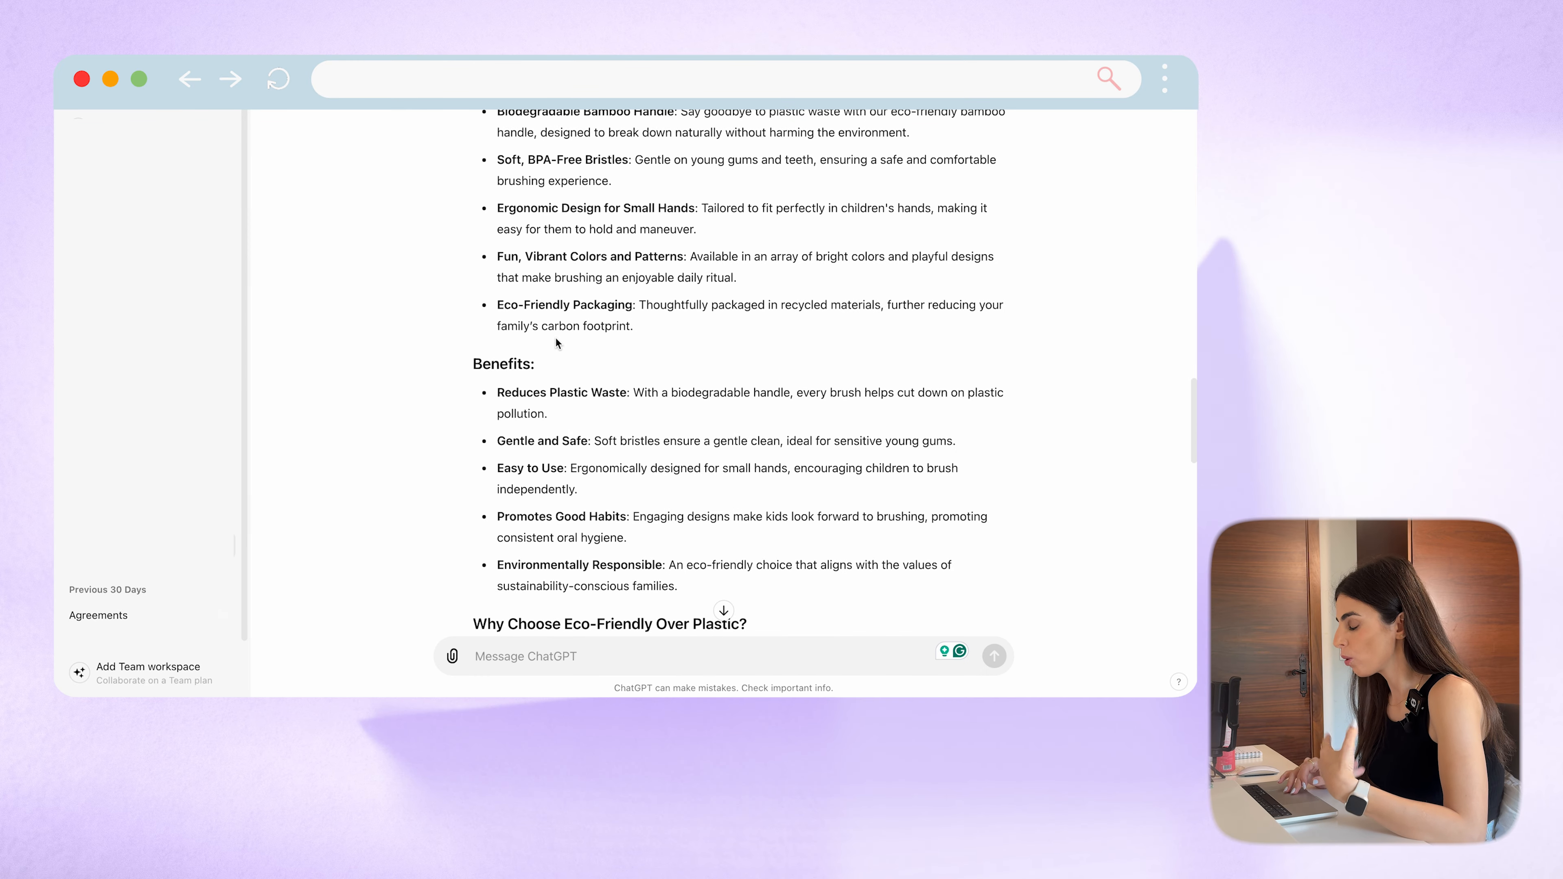
pyautogui.scroll(3, 556, 339)
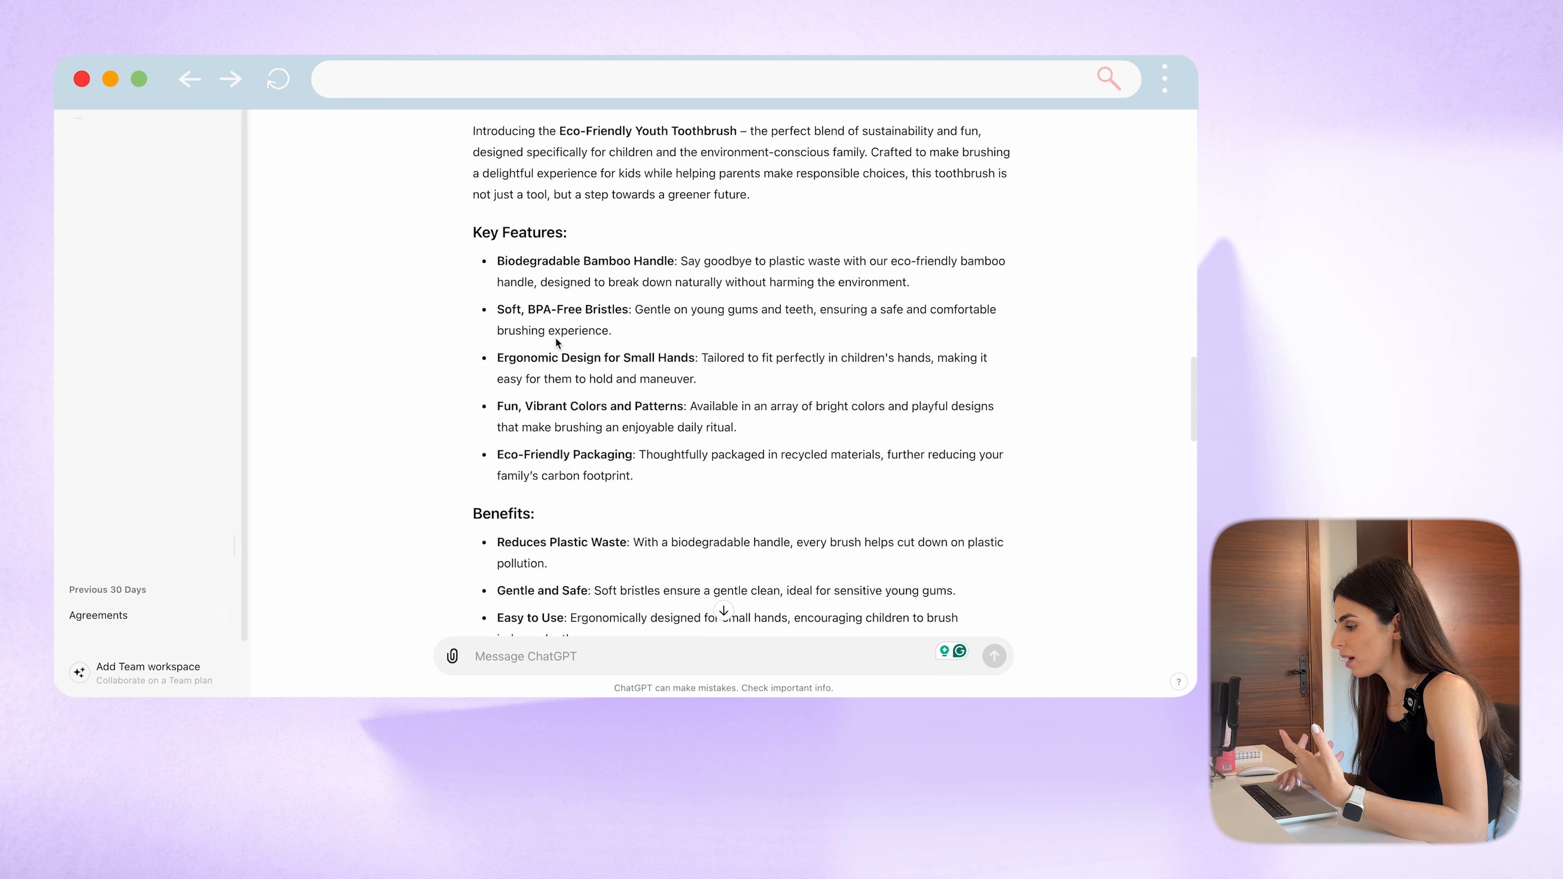
pyautogui.scroll(-7, 556, 339)
pyautogui.scroll(-3, 555, 338)
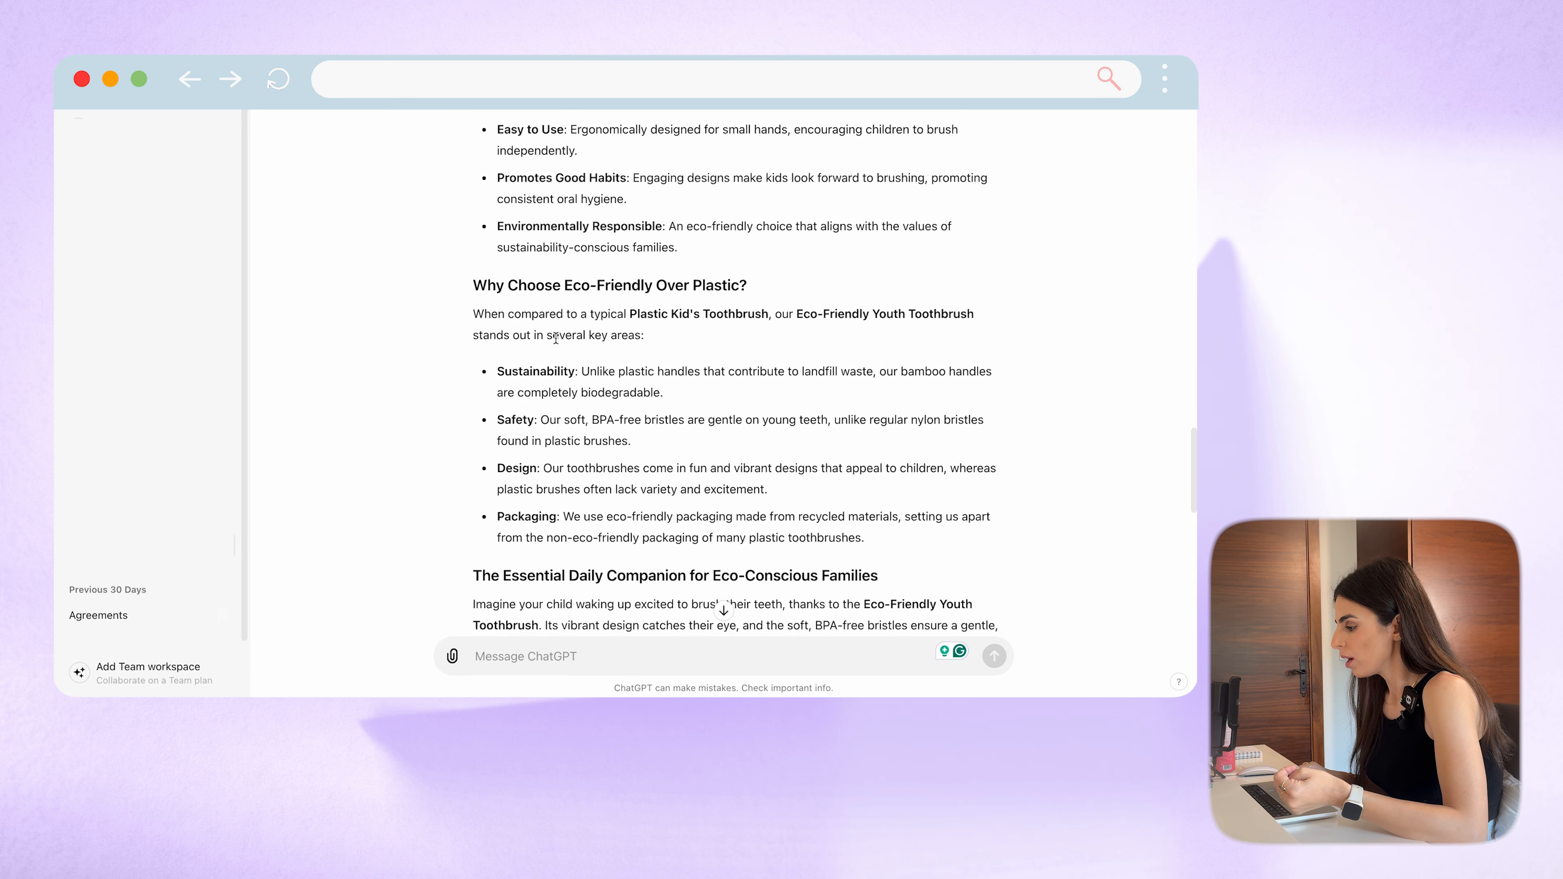
pyautogui.scroll(-1, 556, 338)
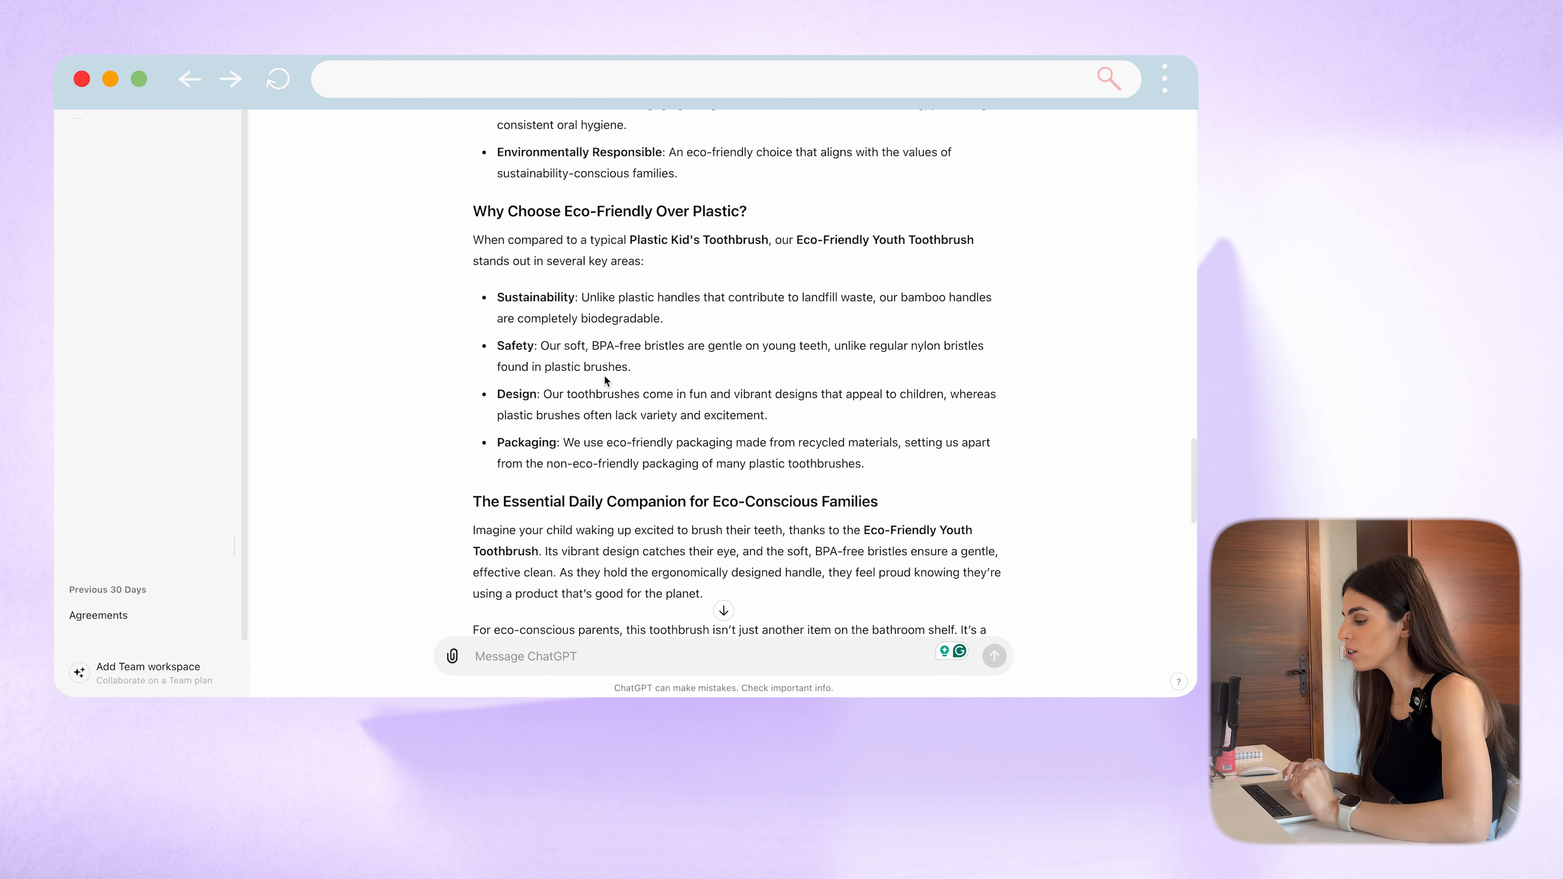
pyautogui.scroll(-5, 604, 378)
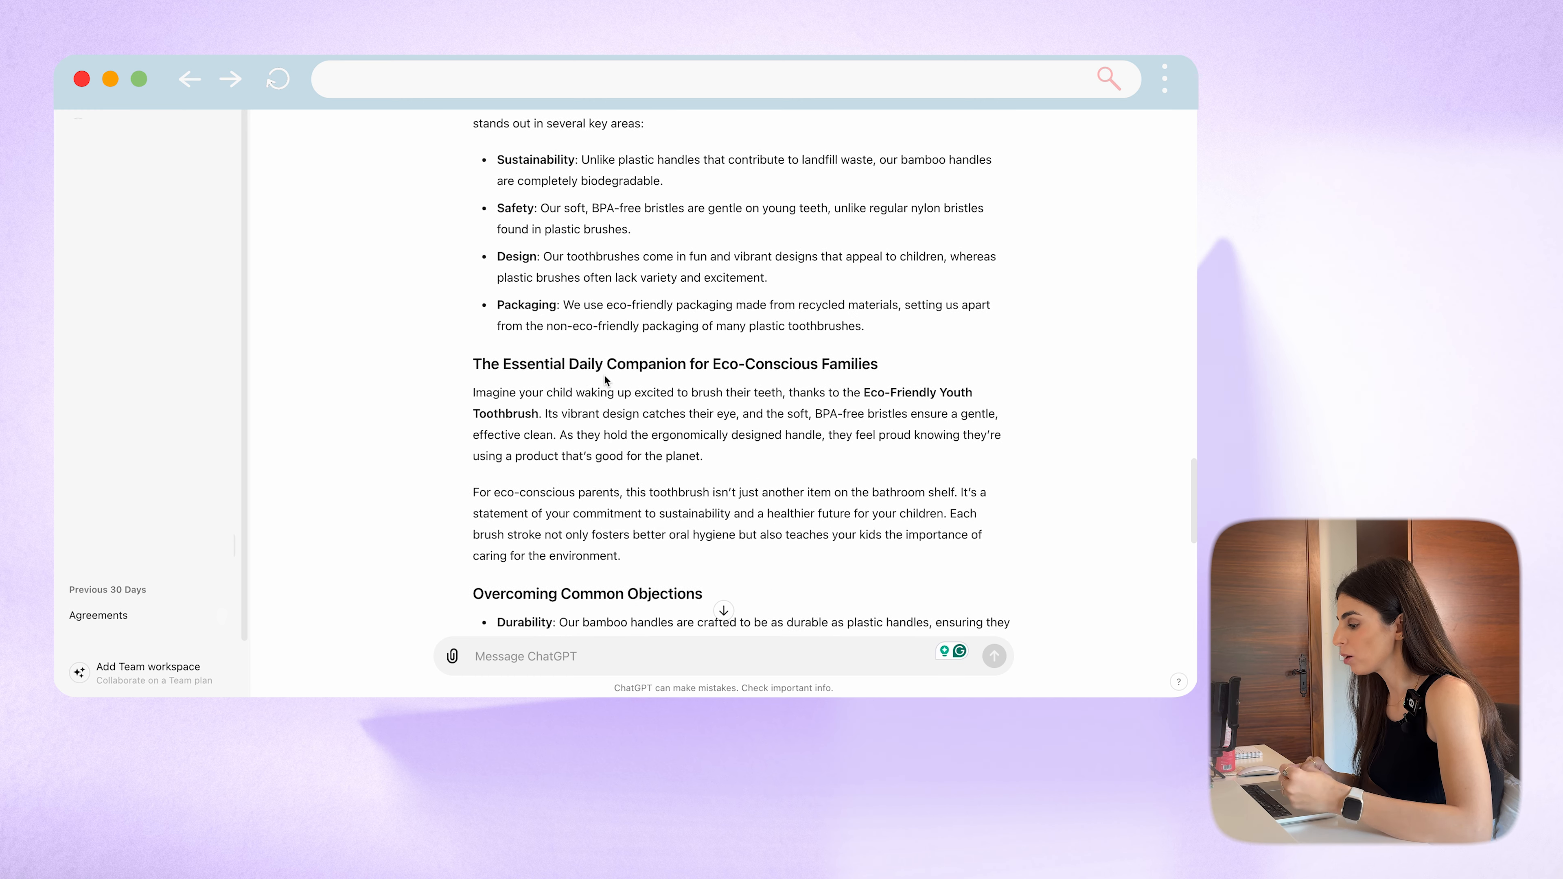
pyautogui.scroll(-4, 669, 386)
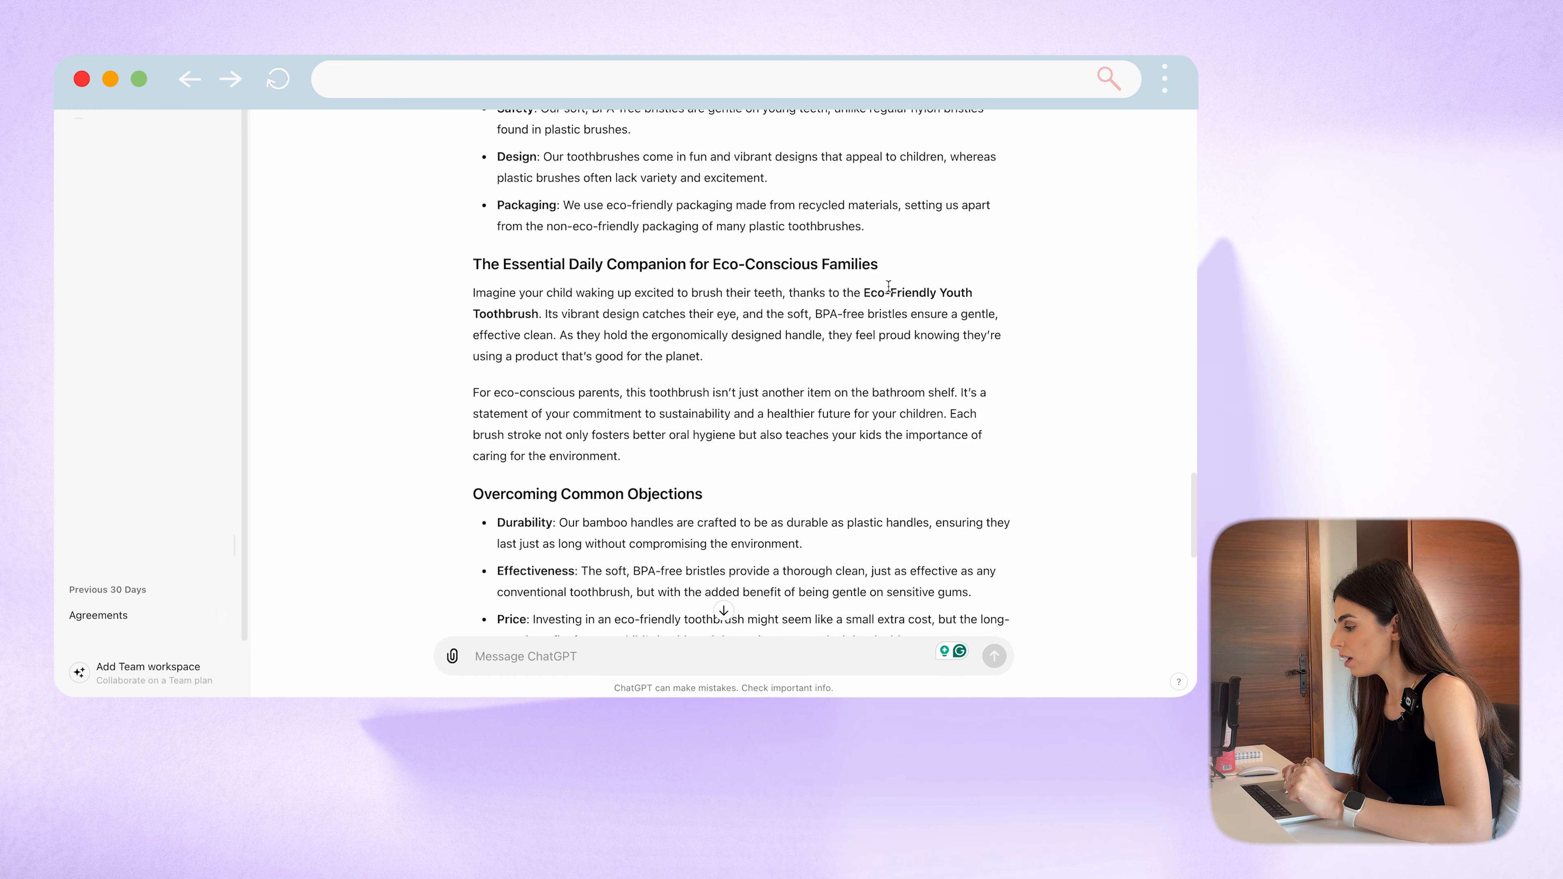
pyautogui.scroll(-7, 685, 383)
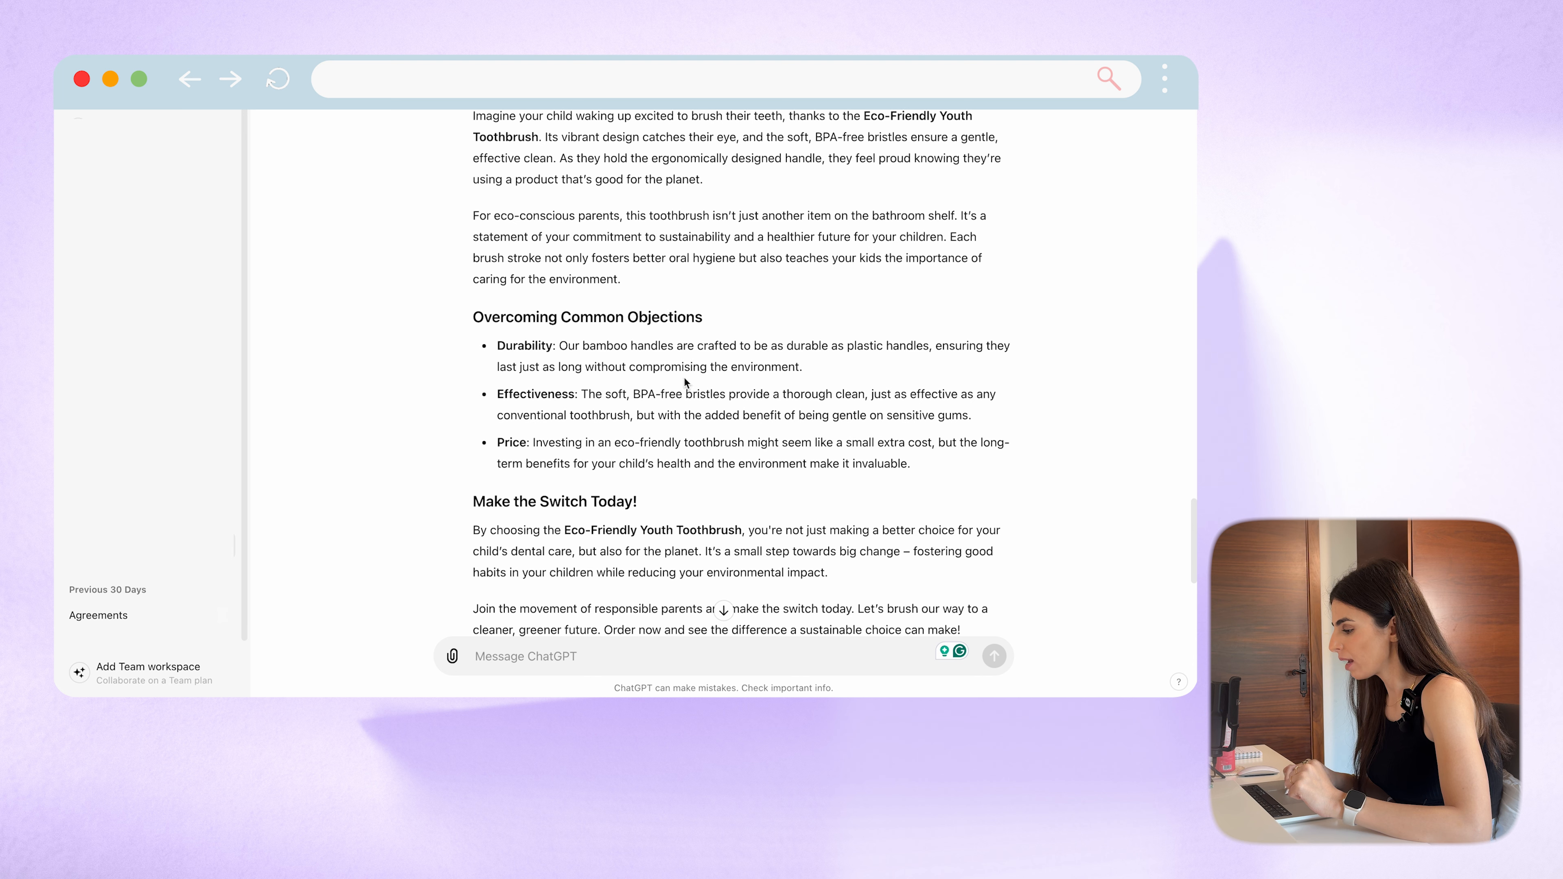
pyautogui.scroll(-4, 621, 474)
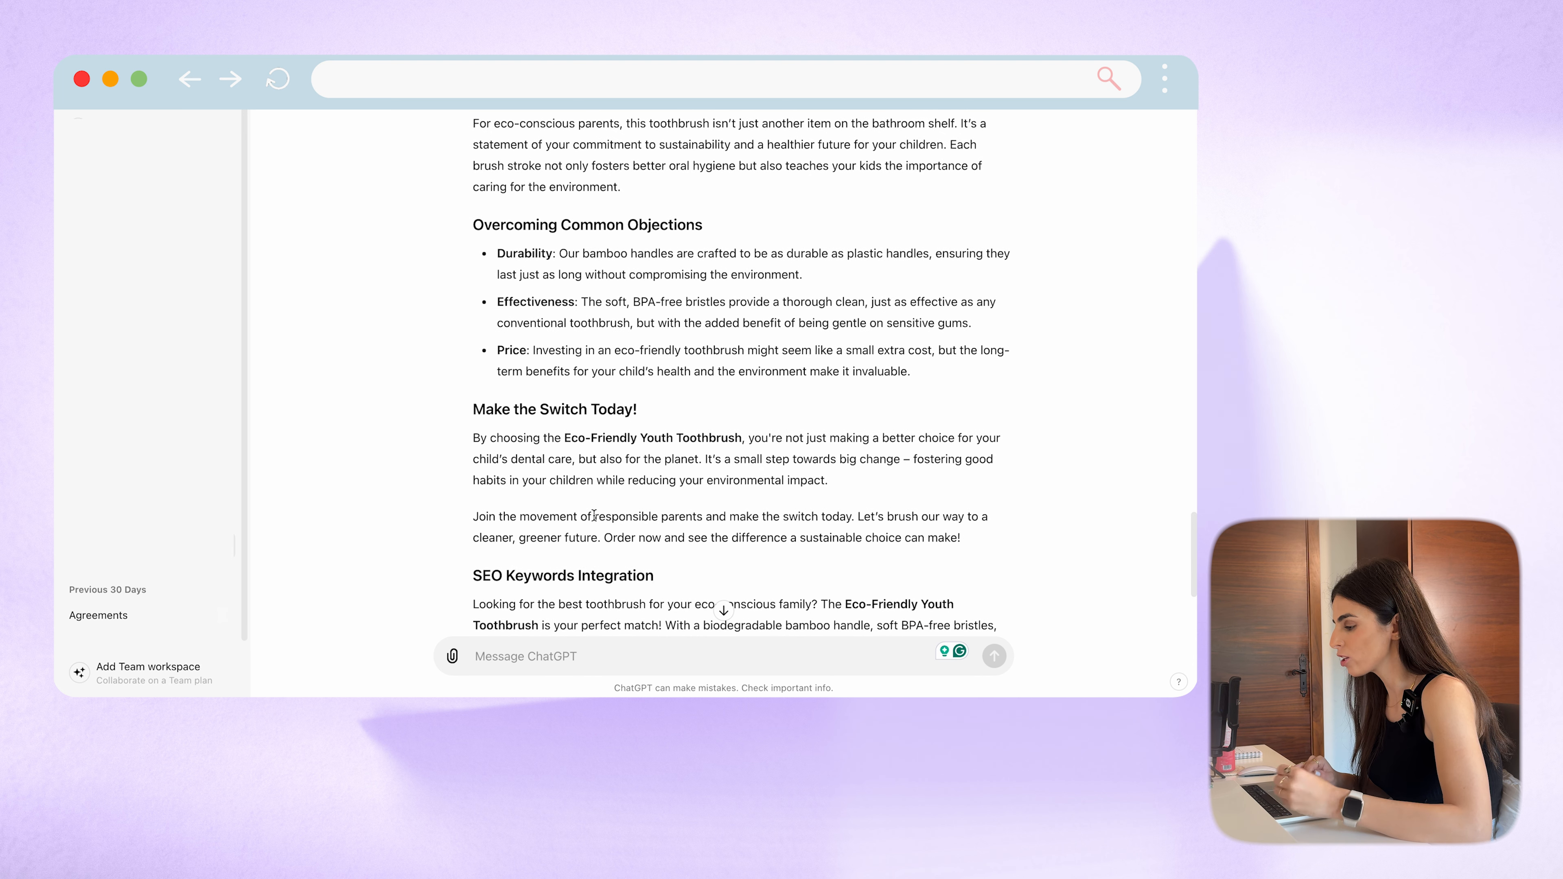
pyautogui.scroll(12, 594, 515)
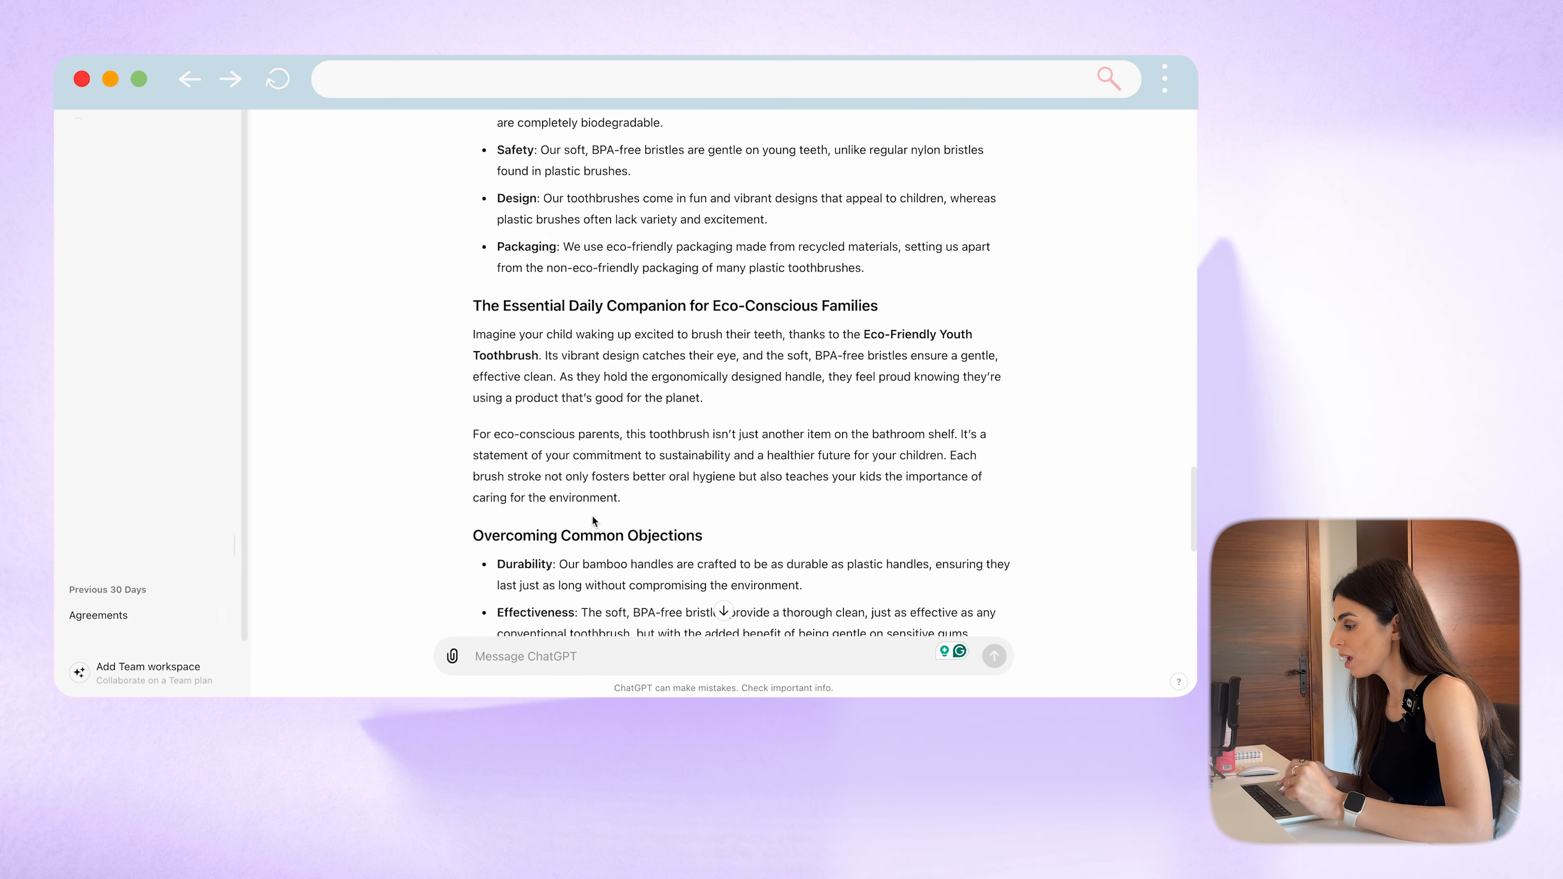
pyautogui.scroll(14, 591, 519)
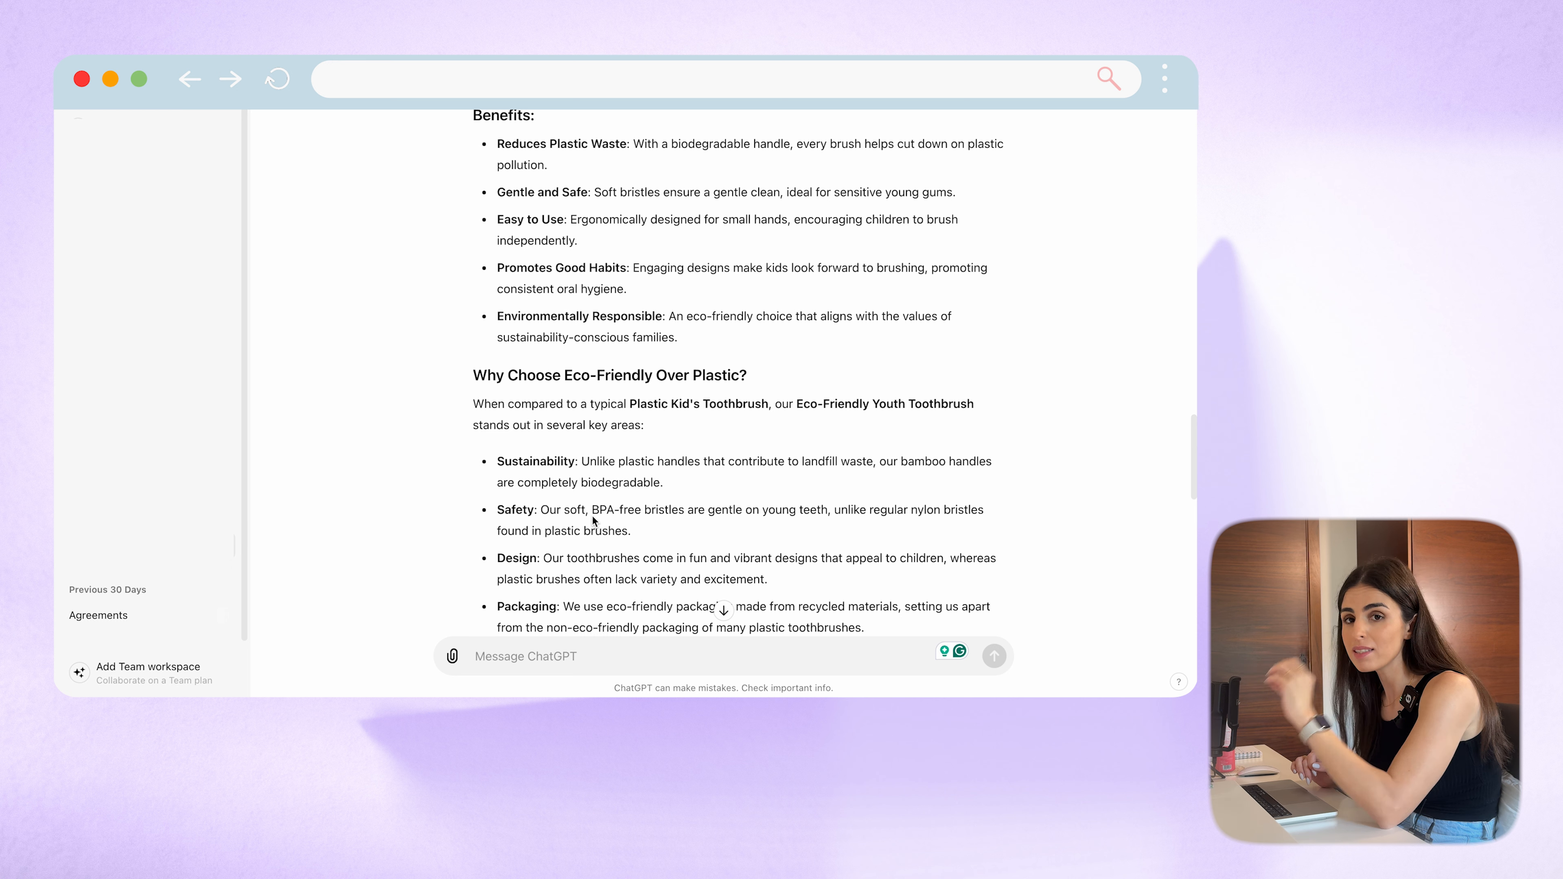
pyautogui.scroll(5, 592, 515)
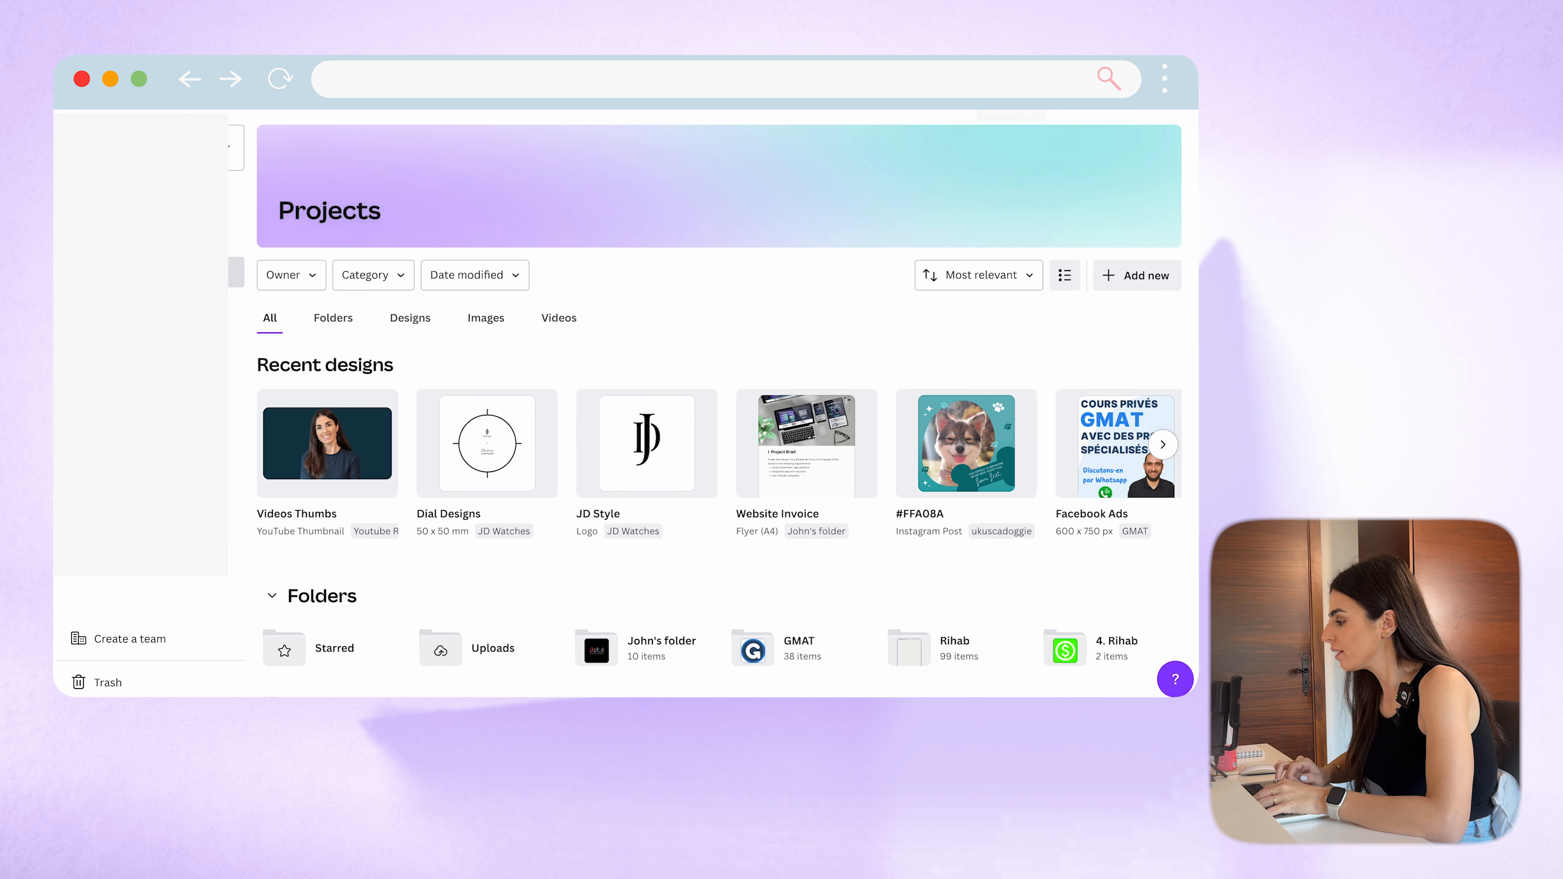
# Step: Switch to Canva and create a new Instagram Post design
pyautogui.click(1087, 91)
pyautogui.click(944, 298)
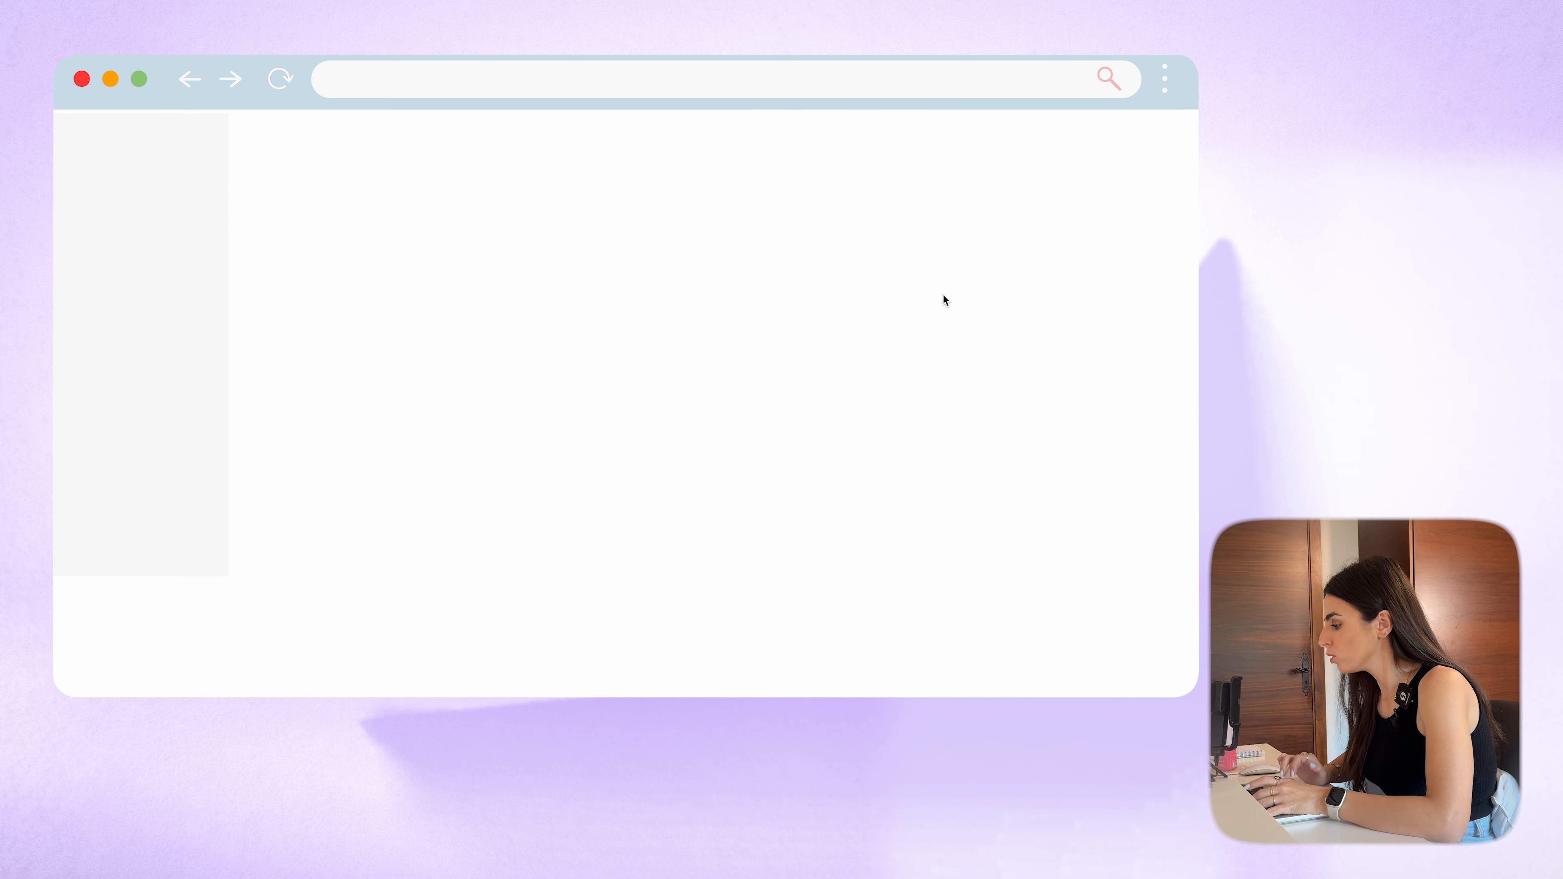
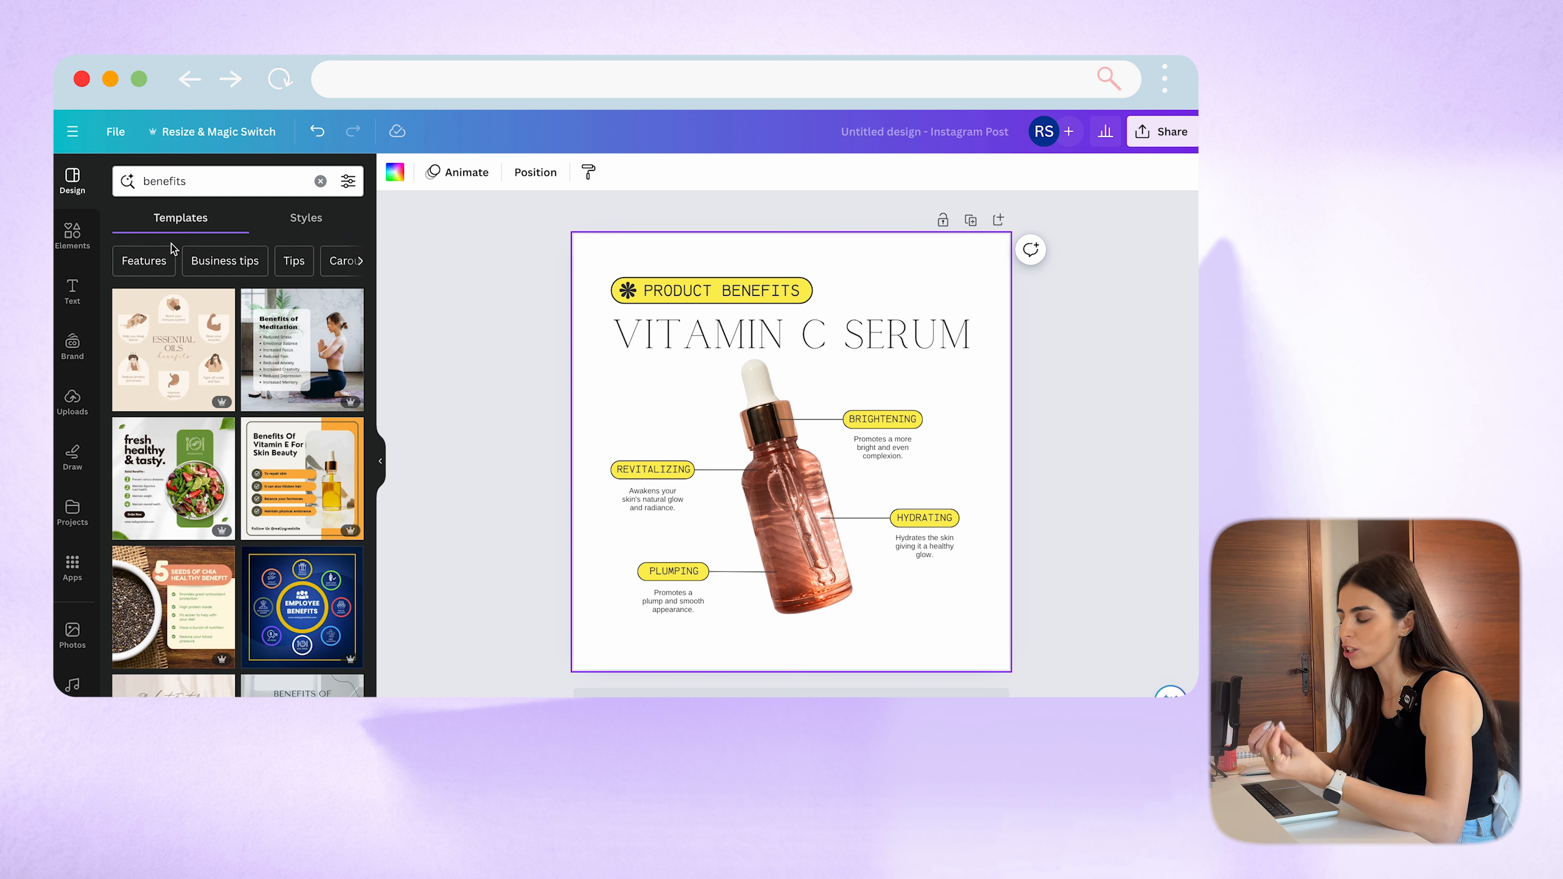
# Step: Browse the "benefits" templates, apply the Green Minimalist Face Serum Benefits Instagram Post template, and return to the template results
pyautogui.scroll(-5, 184, 431)
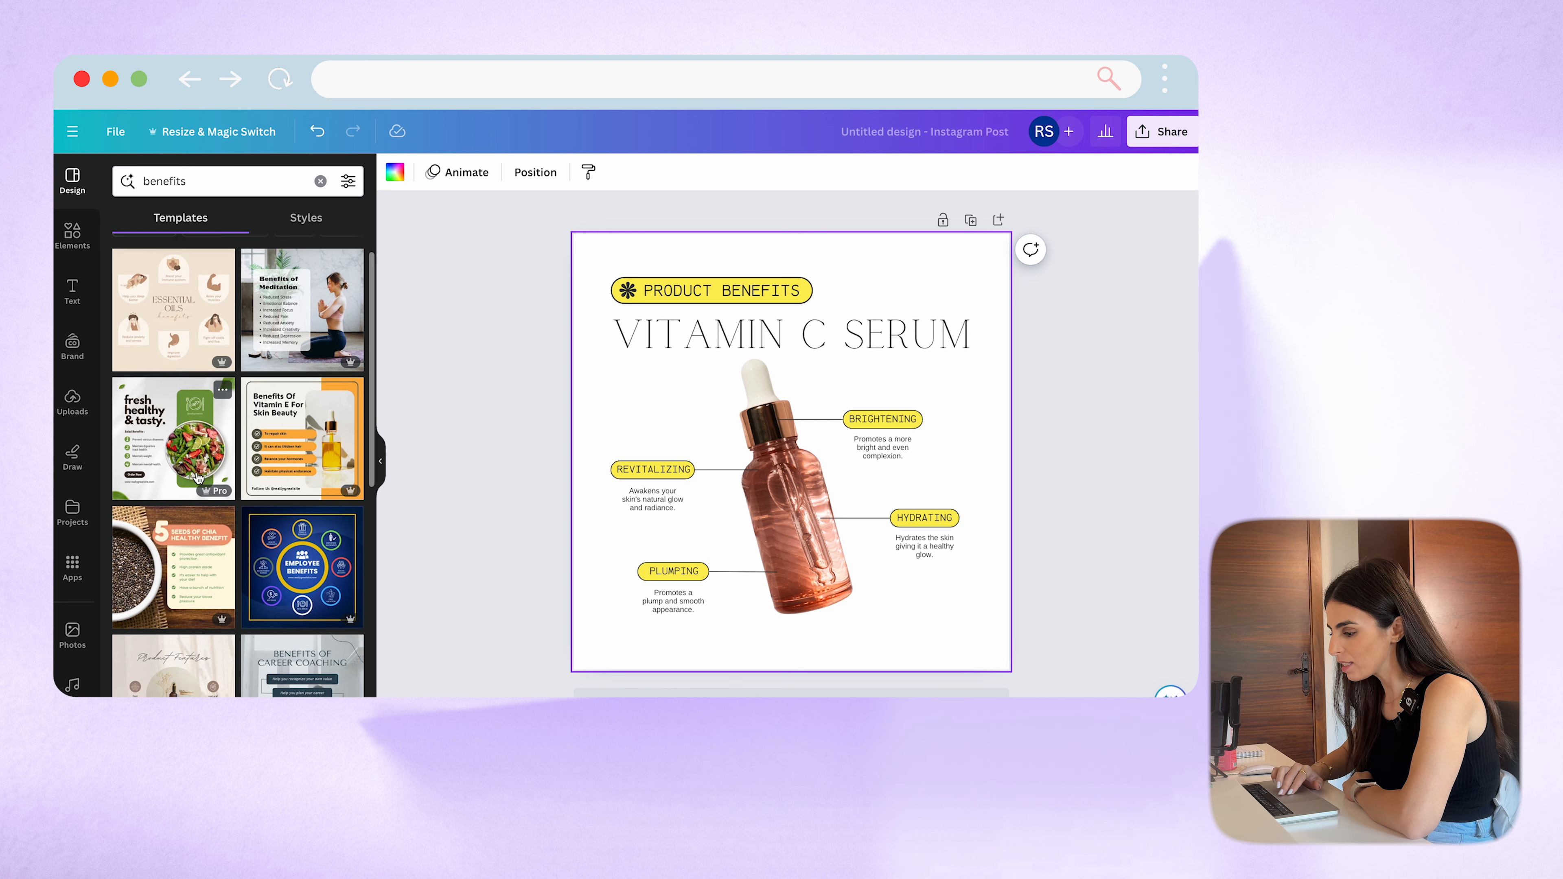
pyautogui.scroll(-3, 198, 477)
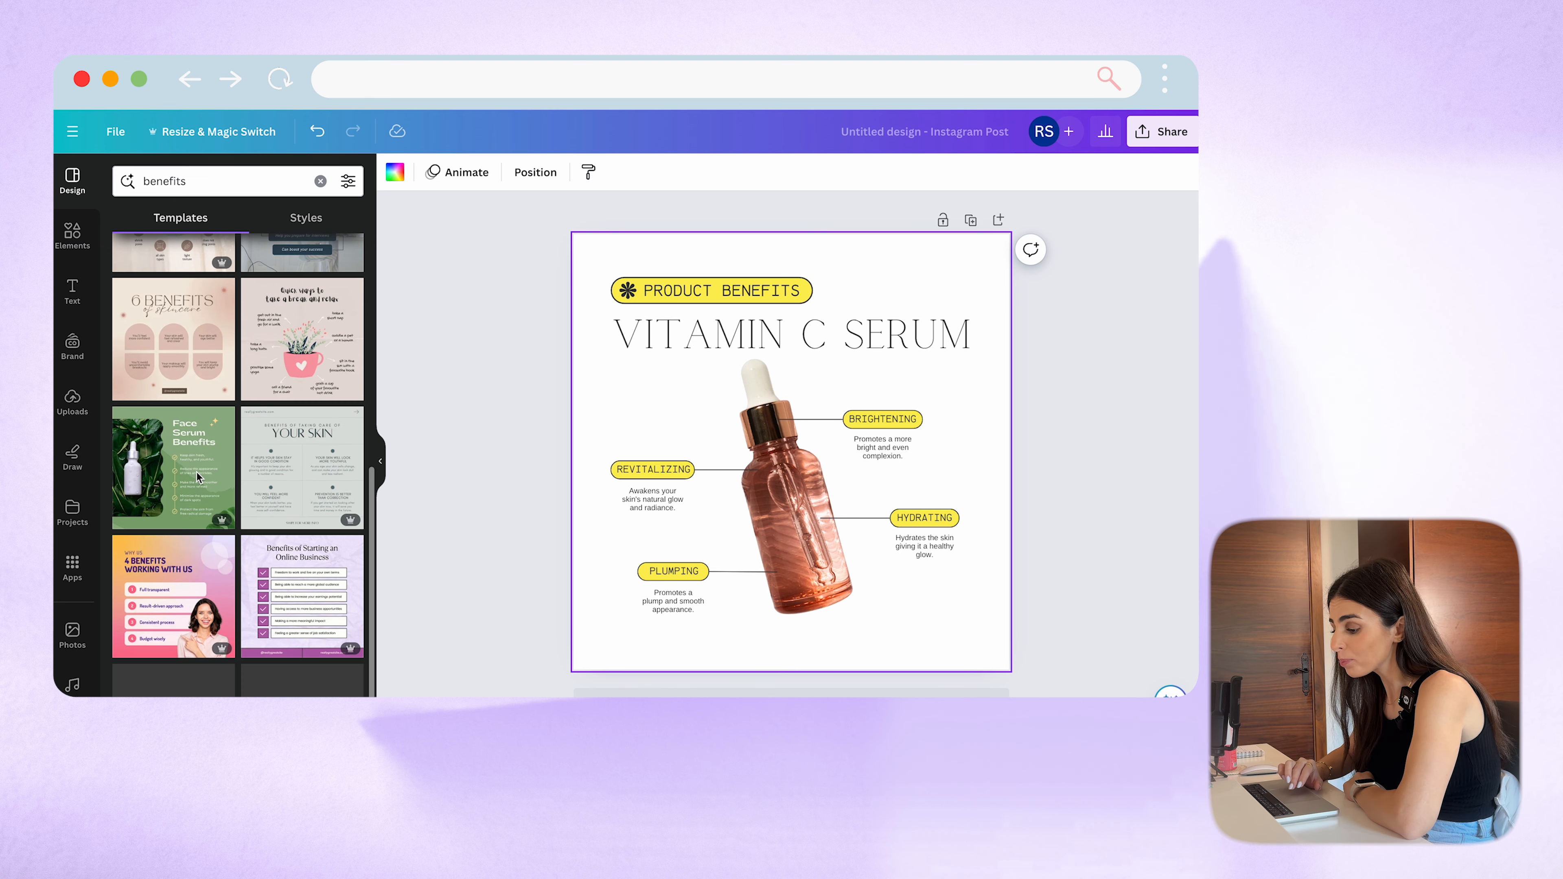
pyautogui.scroll(-1, 197, 477)
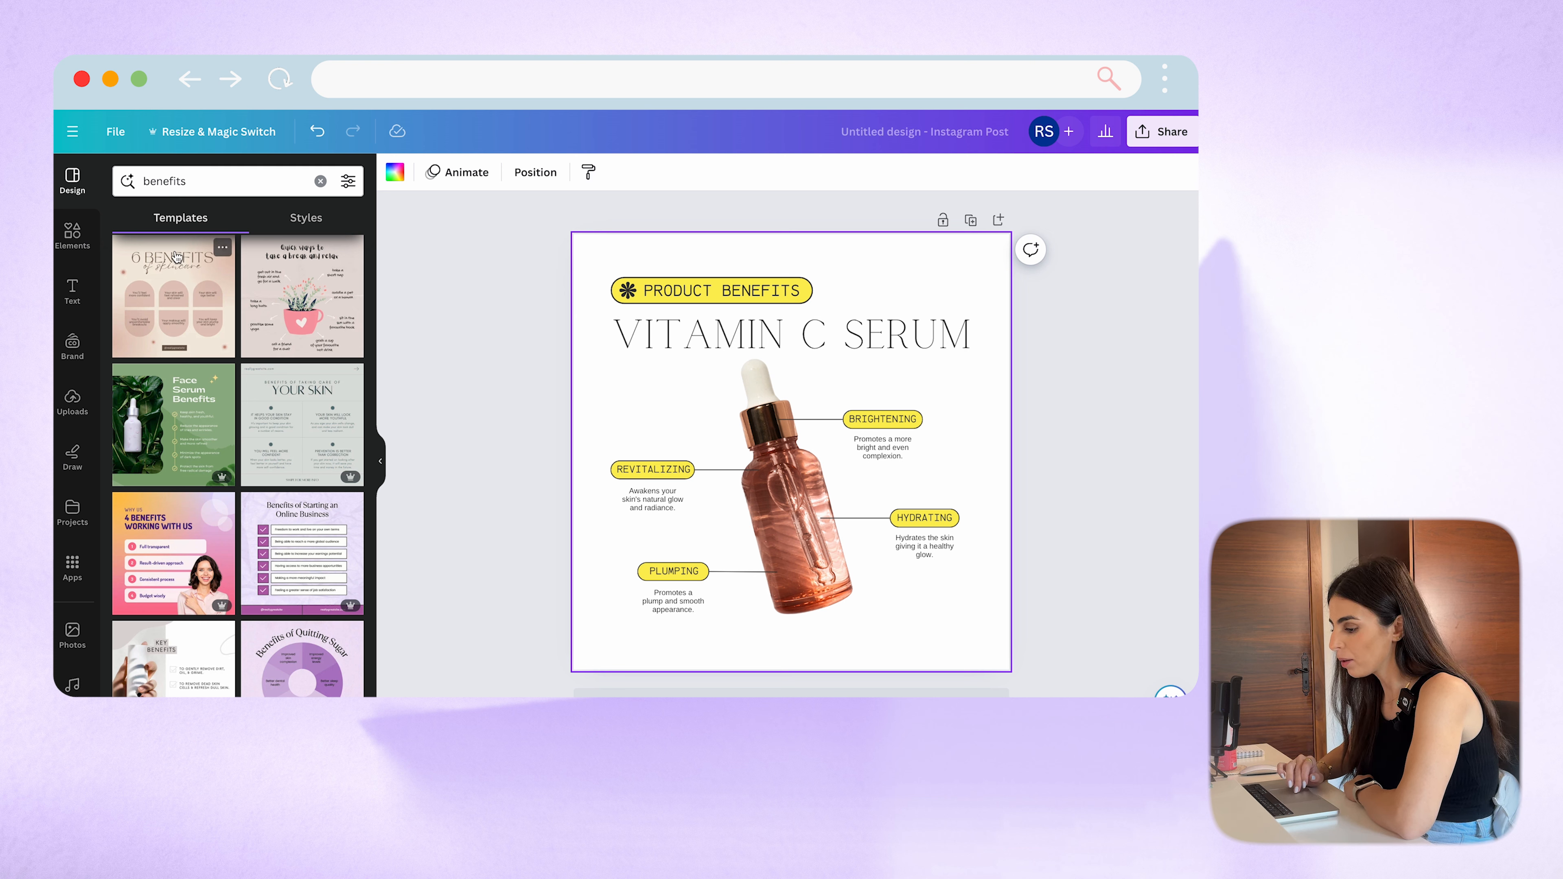
pyautogui.scroll(-4, 219, 505)
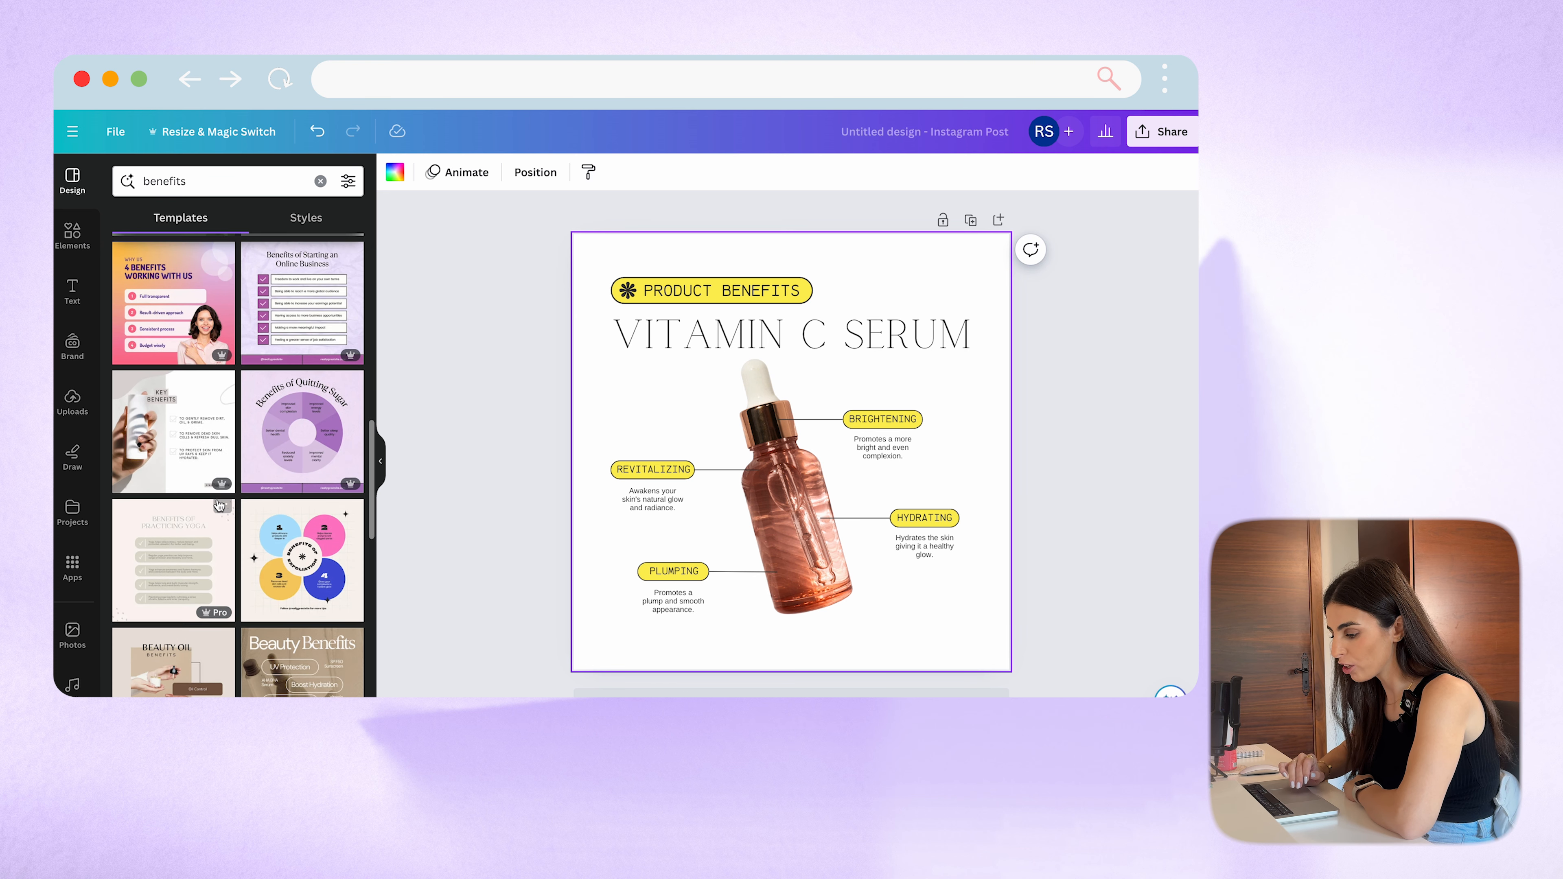
pyautogui.scroll(-6, 219, 505)
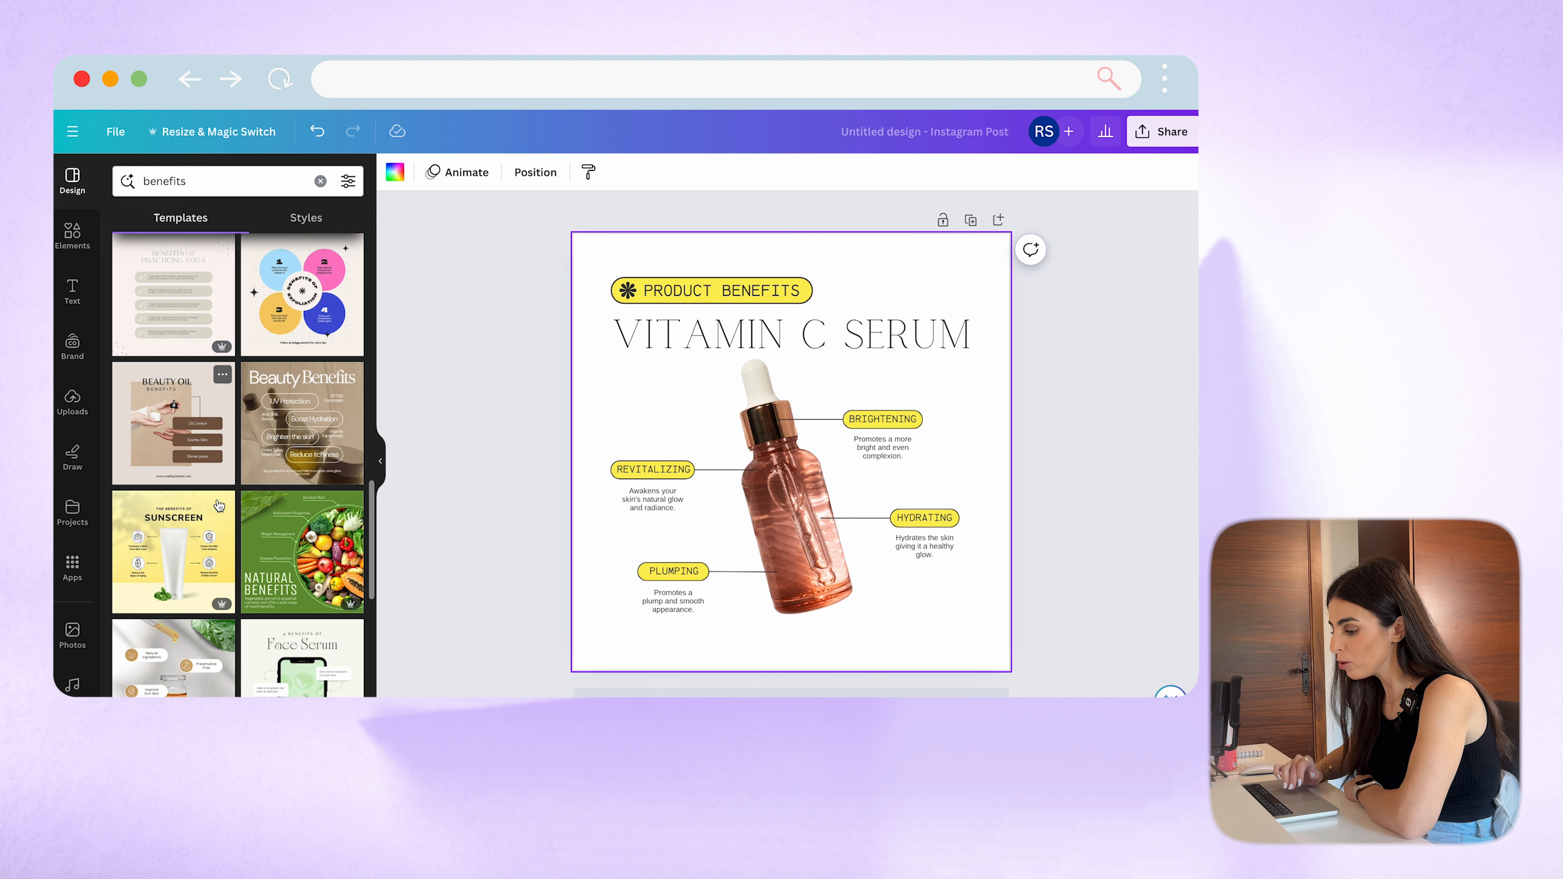
pyautogui.scroll(-1, 219, 504)
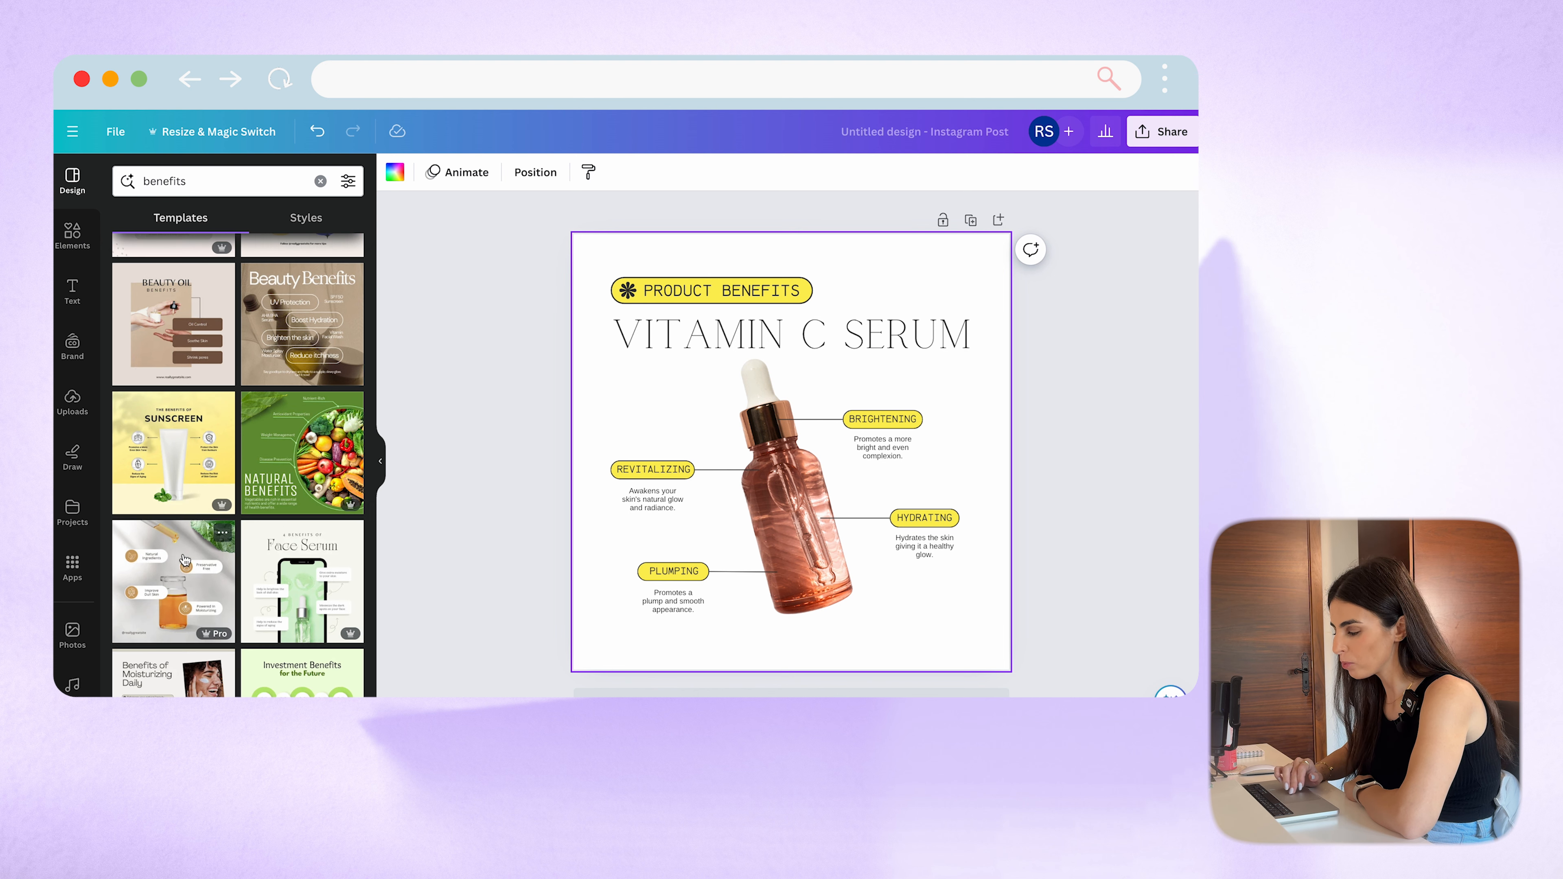
pyautogui.scroll(-1, 170, 615)
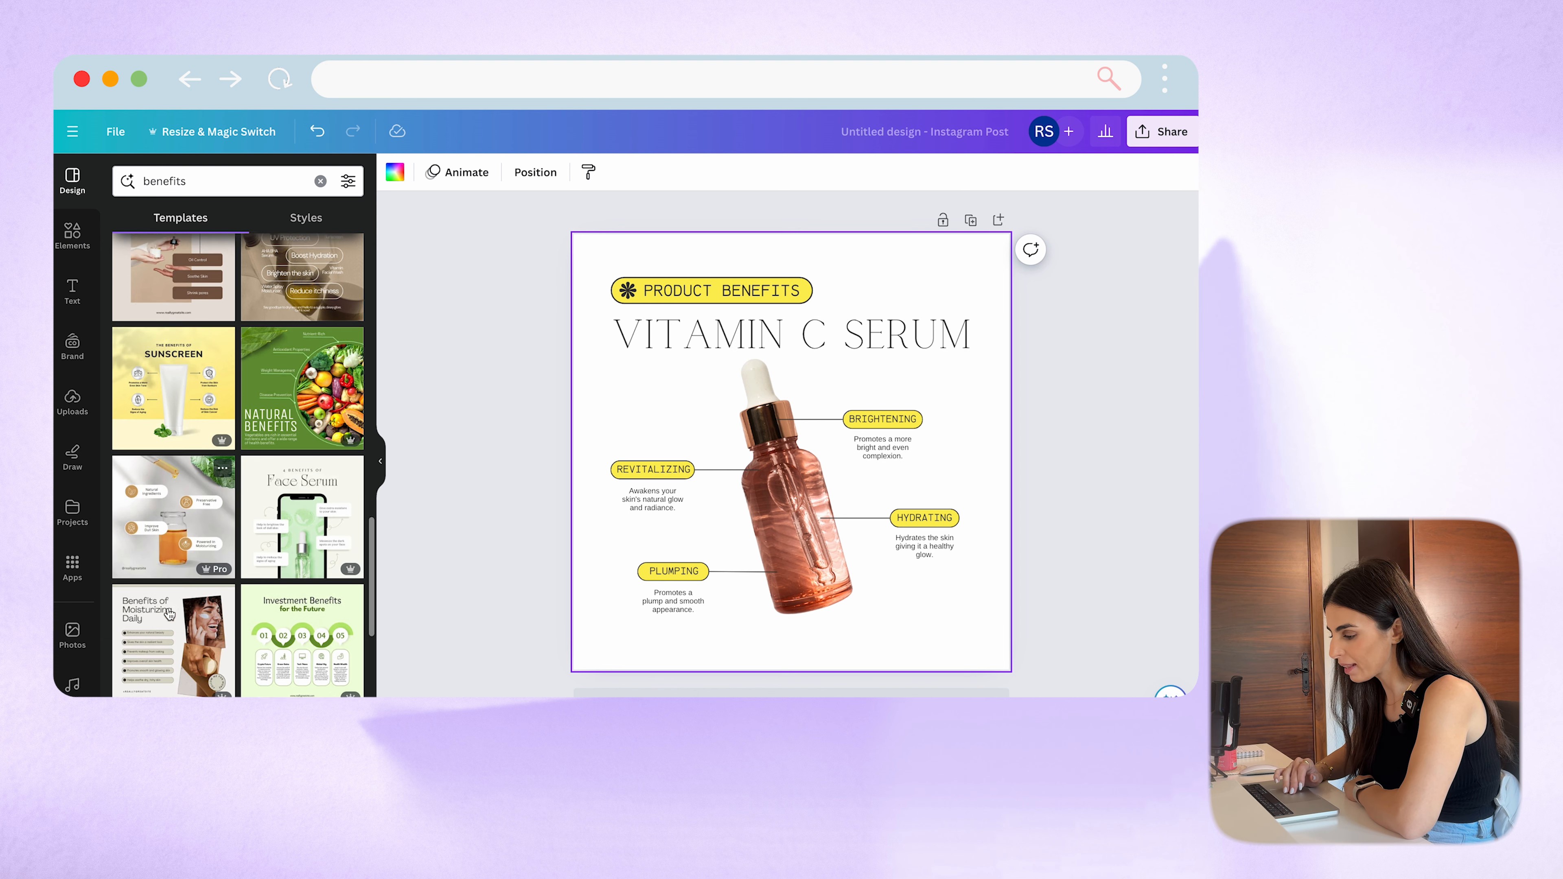
pyautogui.click(303, 513)
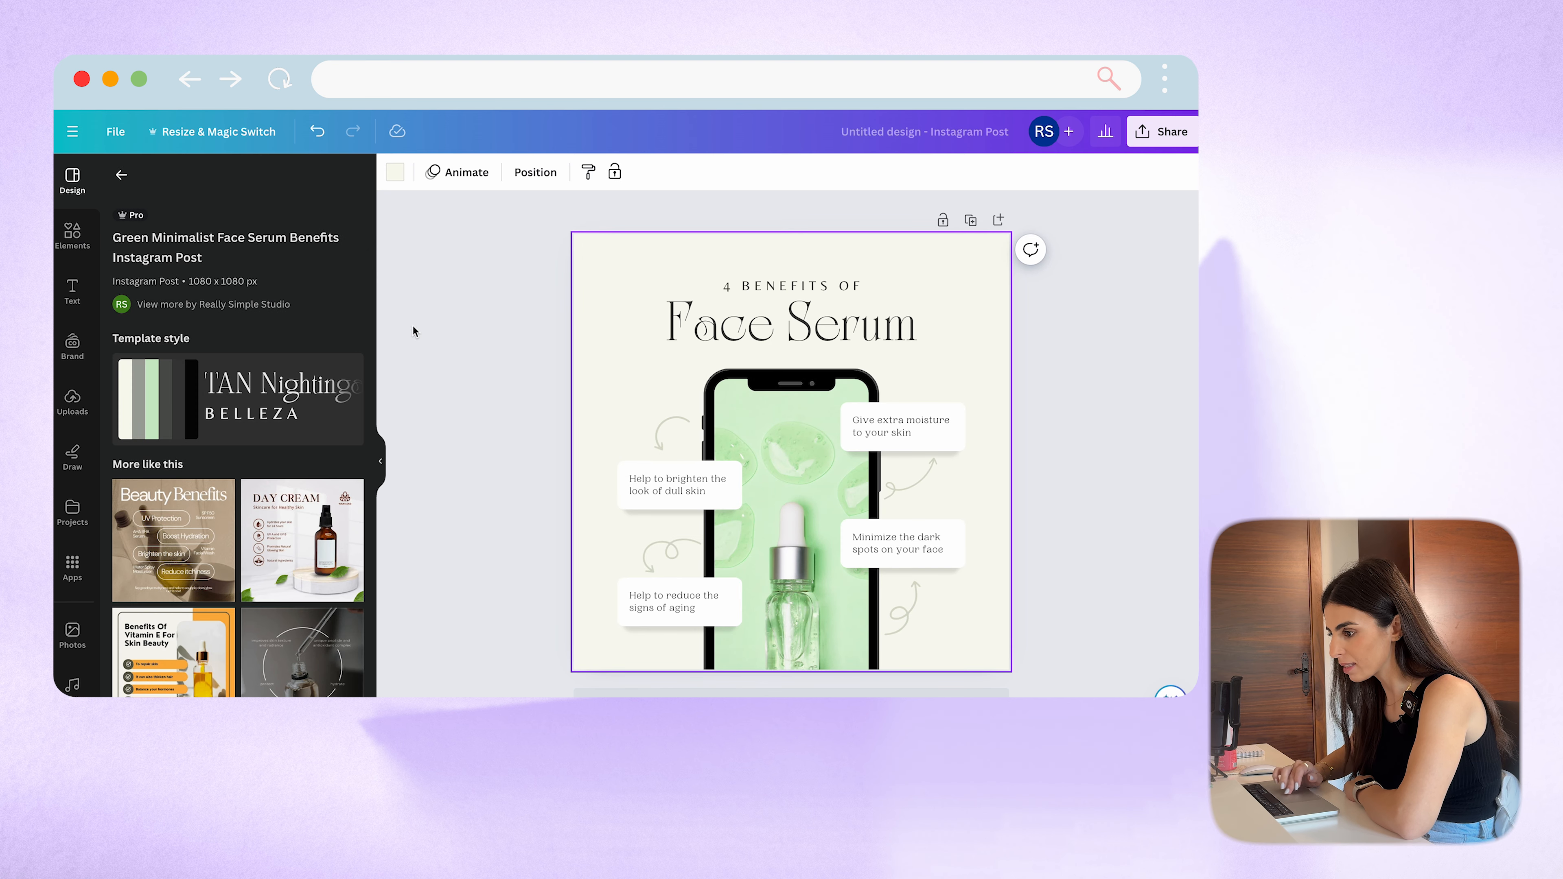
pyautogui.click(121, 178)
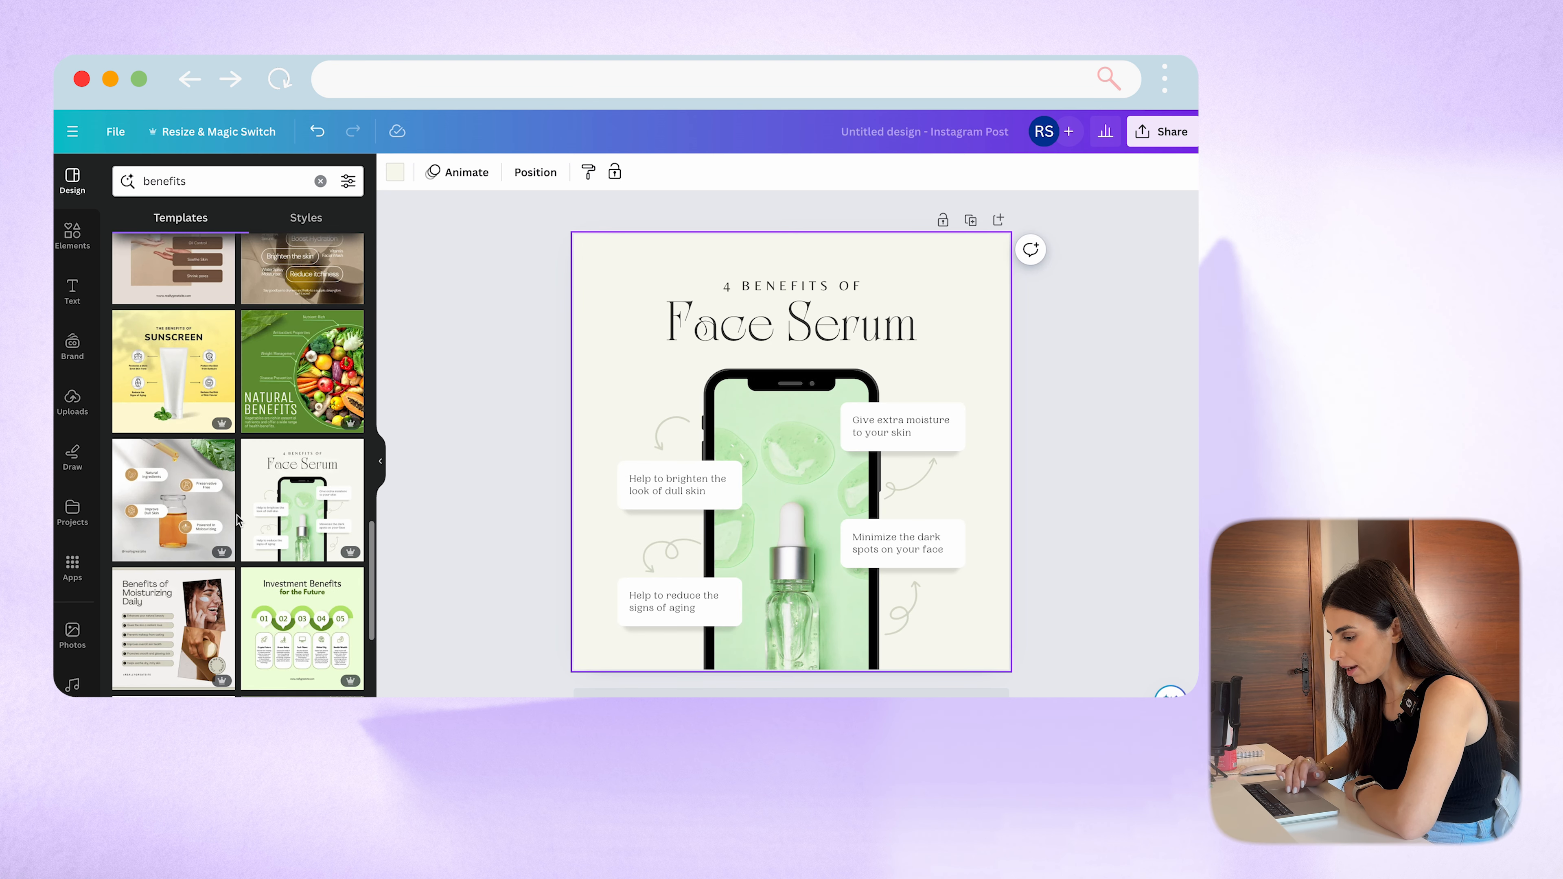
# Step: Browse the "benefits" templates for another product benefits layout and return to the start of the results
pyautogui.scroll(-4, 239, 520)
pyautogui.scroll(-2, 239, 520)
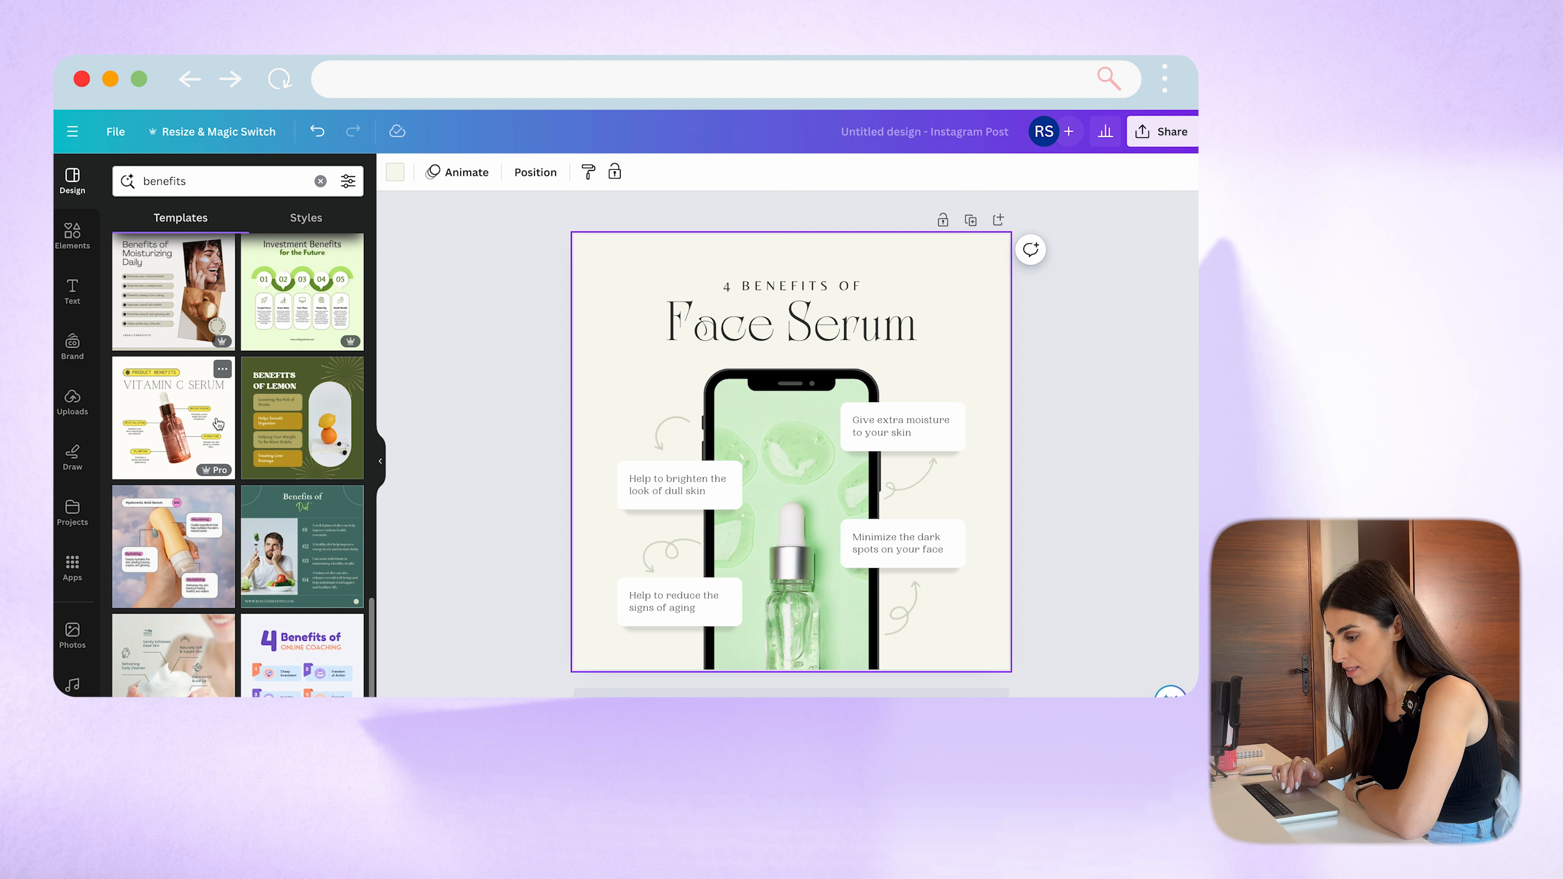
pyautogui.scroll(-2, 203, 646)
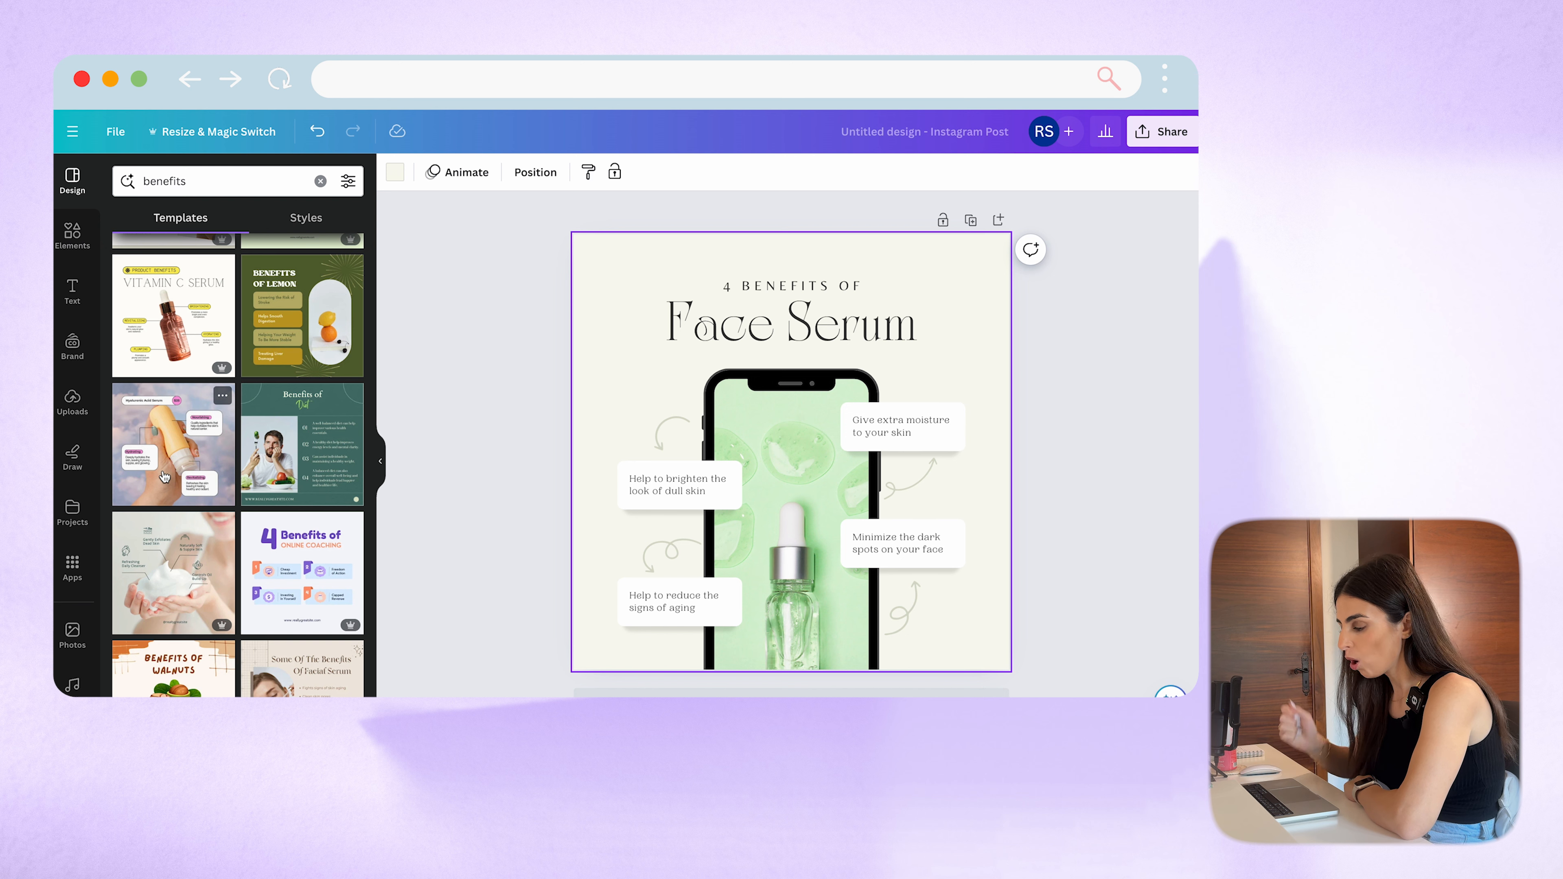
pyautogui.scroll(6, 164, 475)
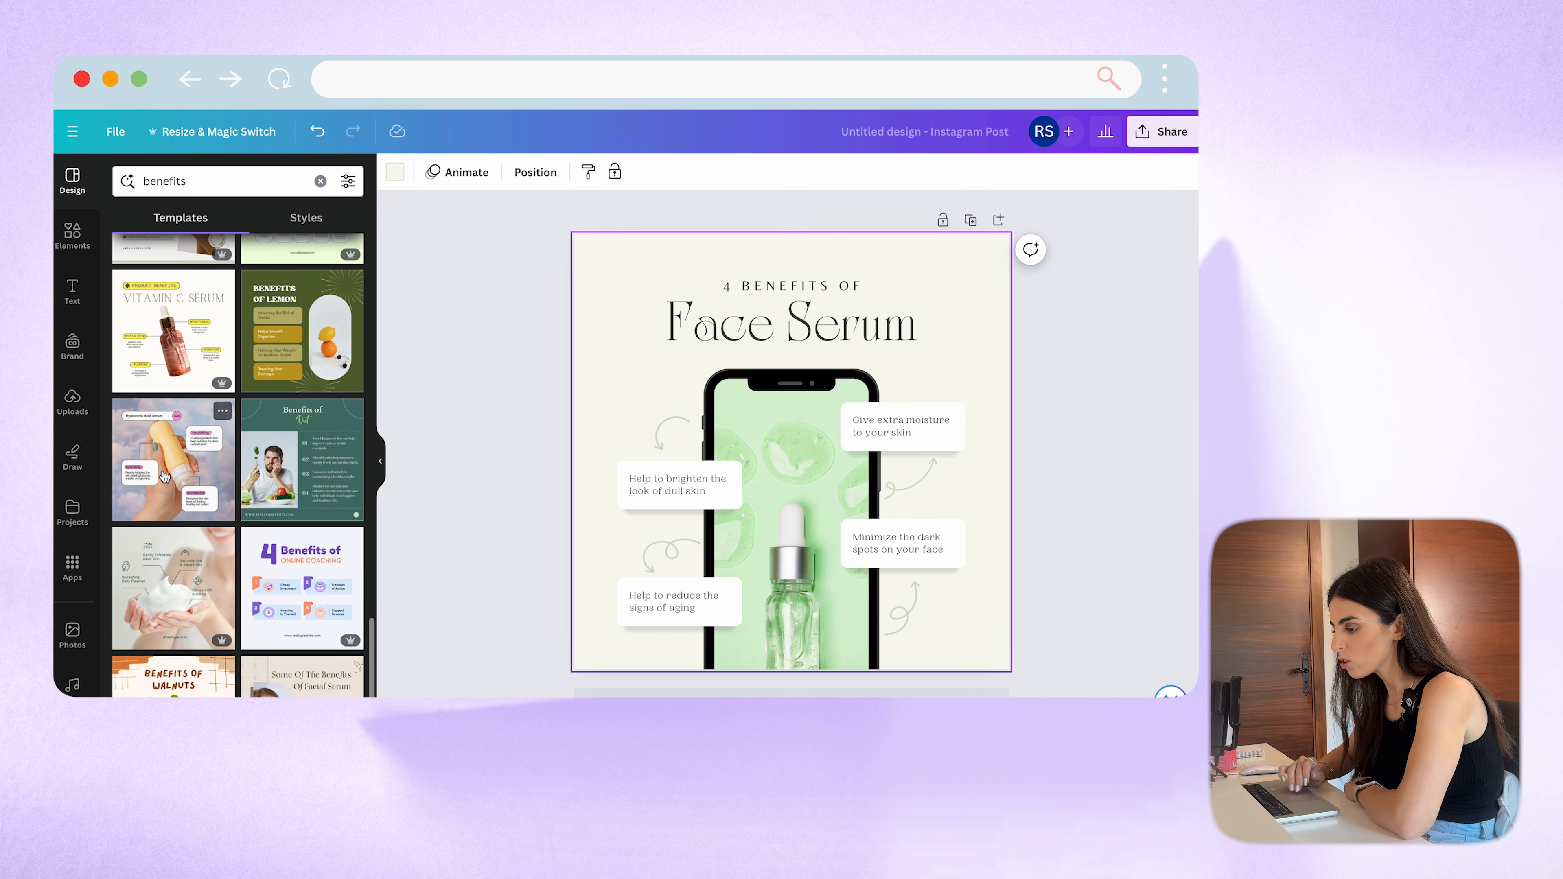
pyautogui.scroll(-8, 163, 476)
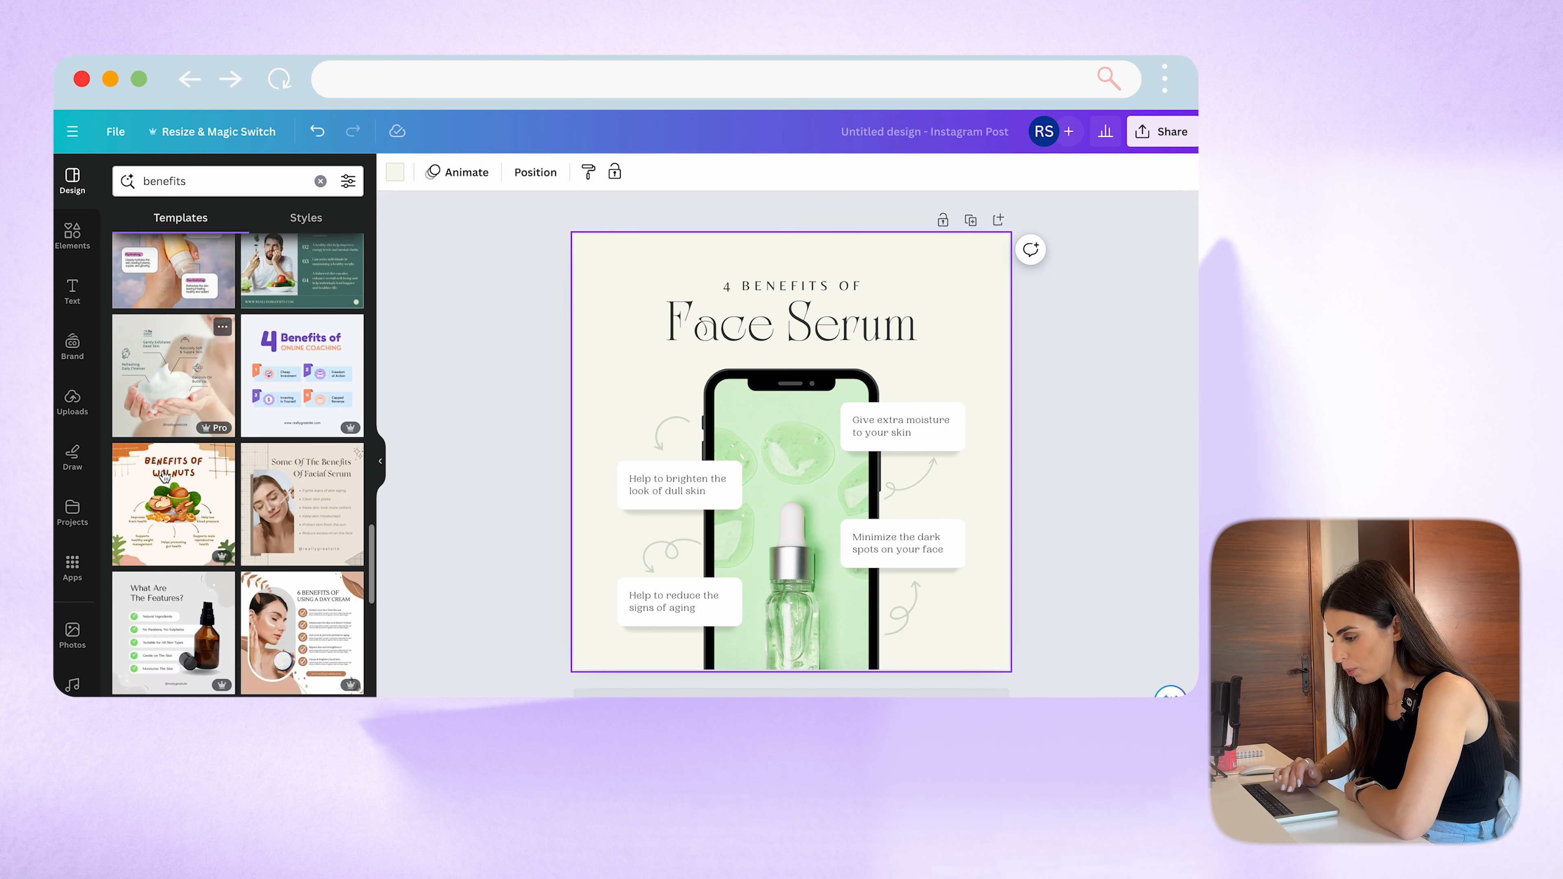
pyautogui.scroll(-3, 164, 476)
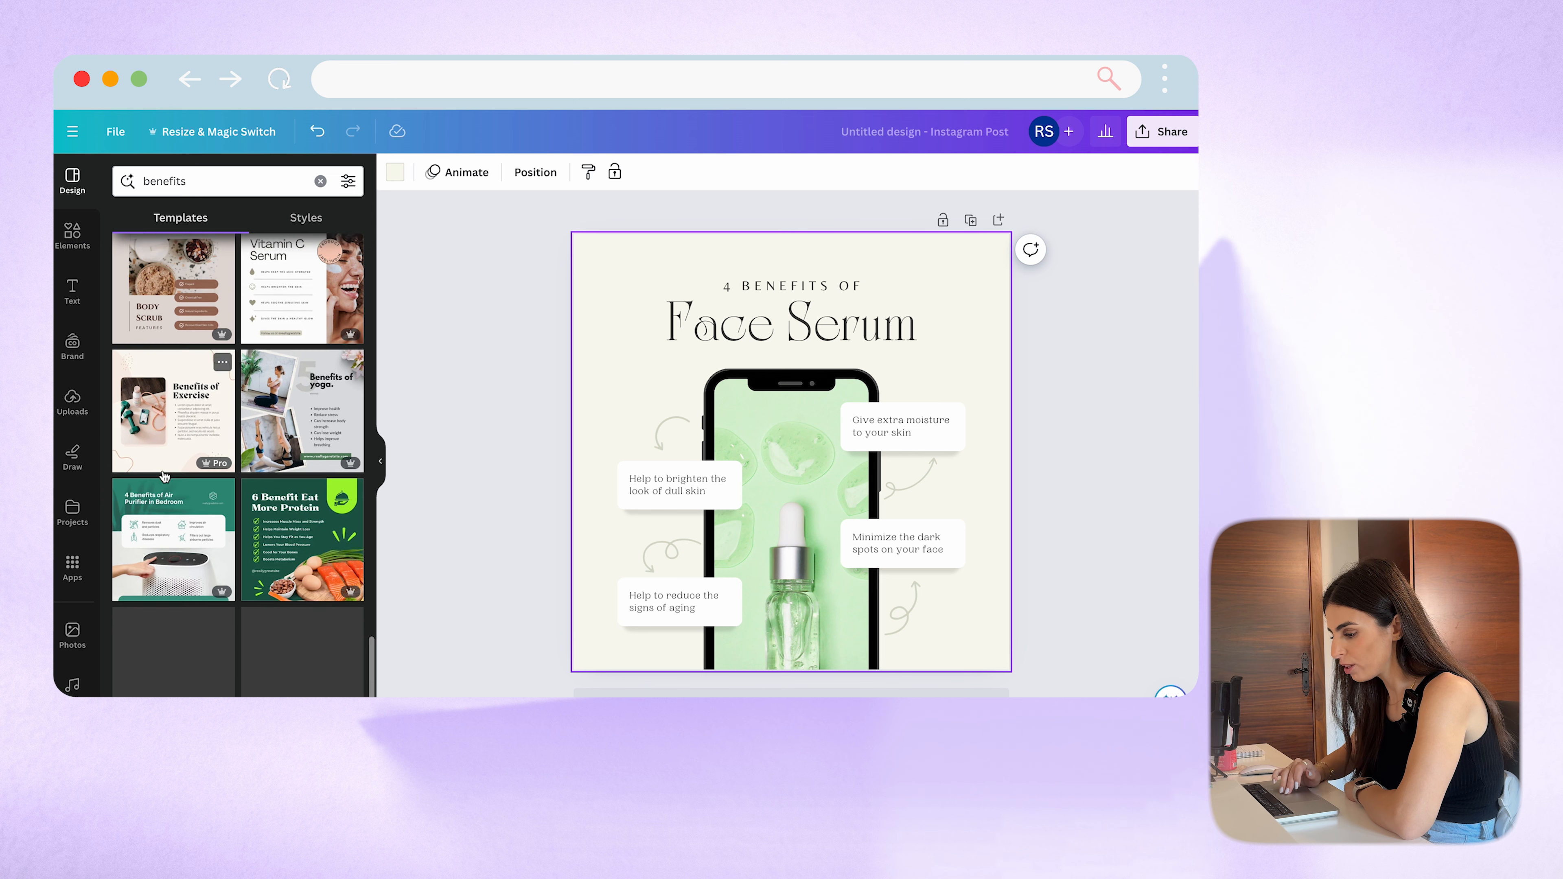
pyautogui.scroll(-7, 163, 476)
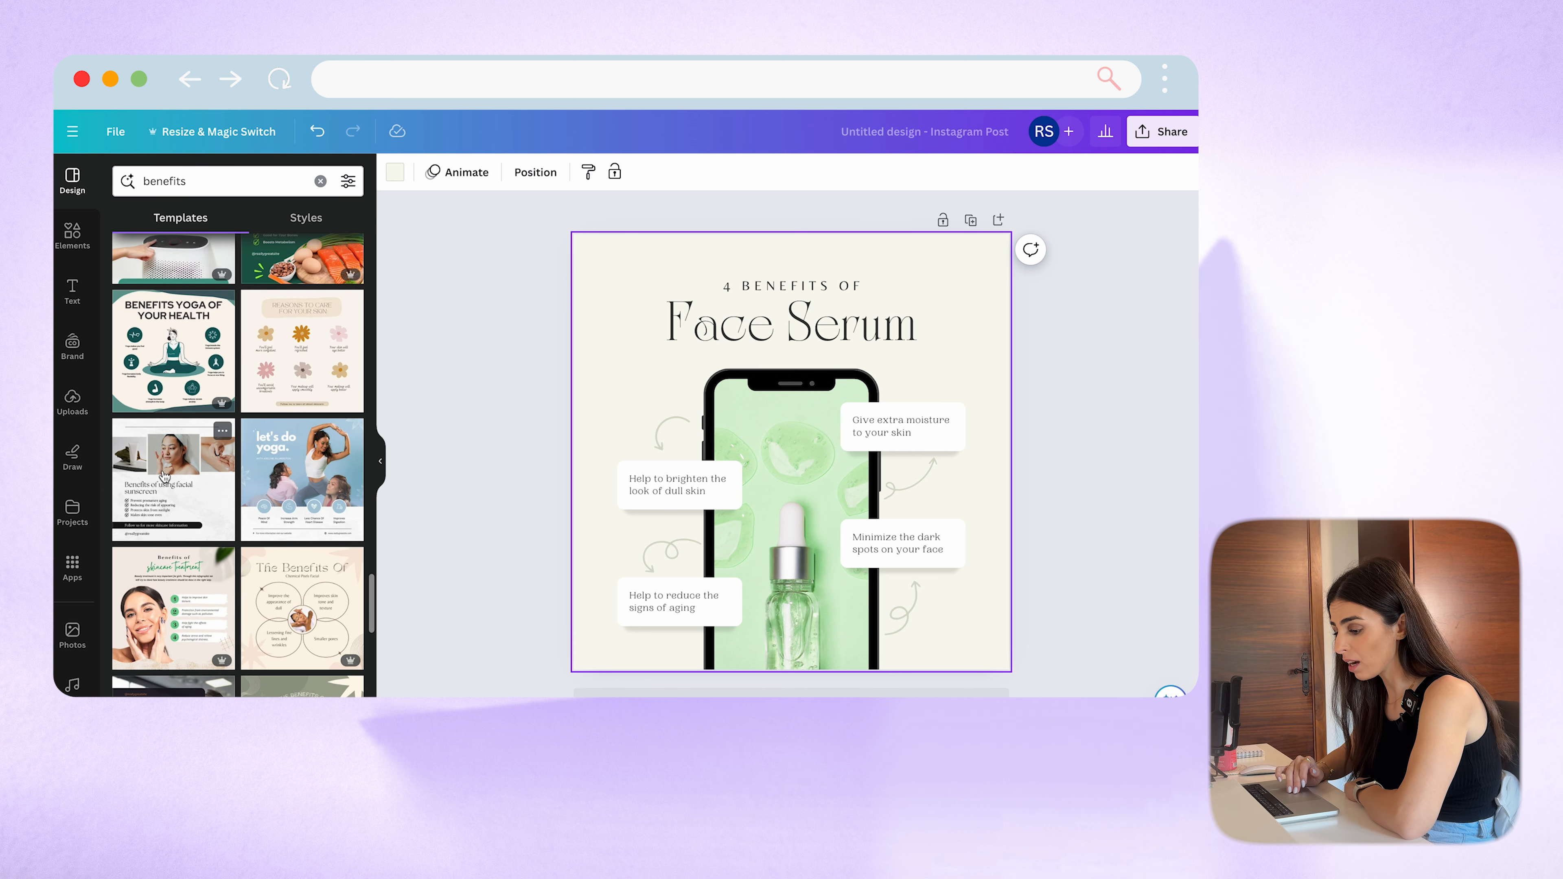
pyautogui.scroll(-12, 163, 476)
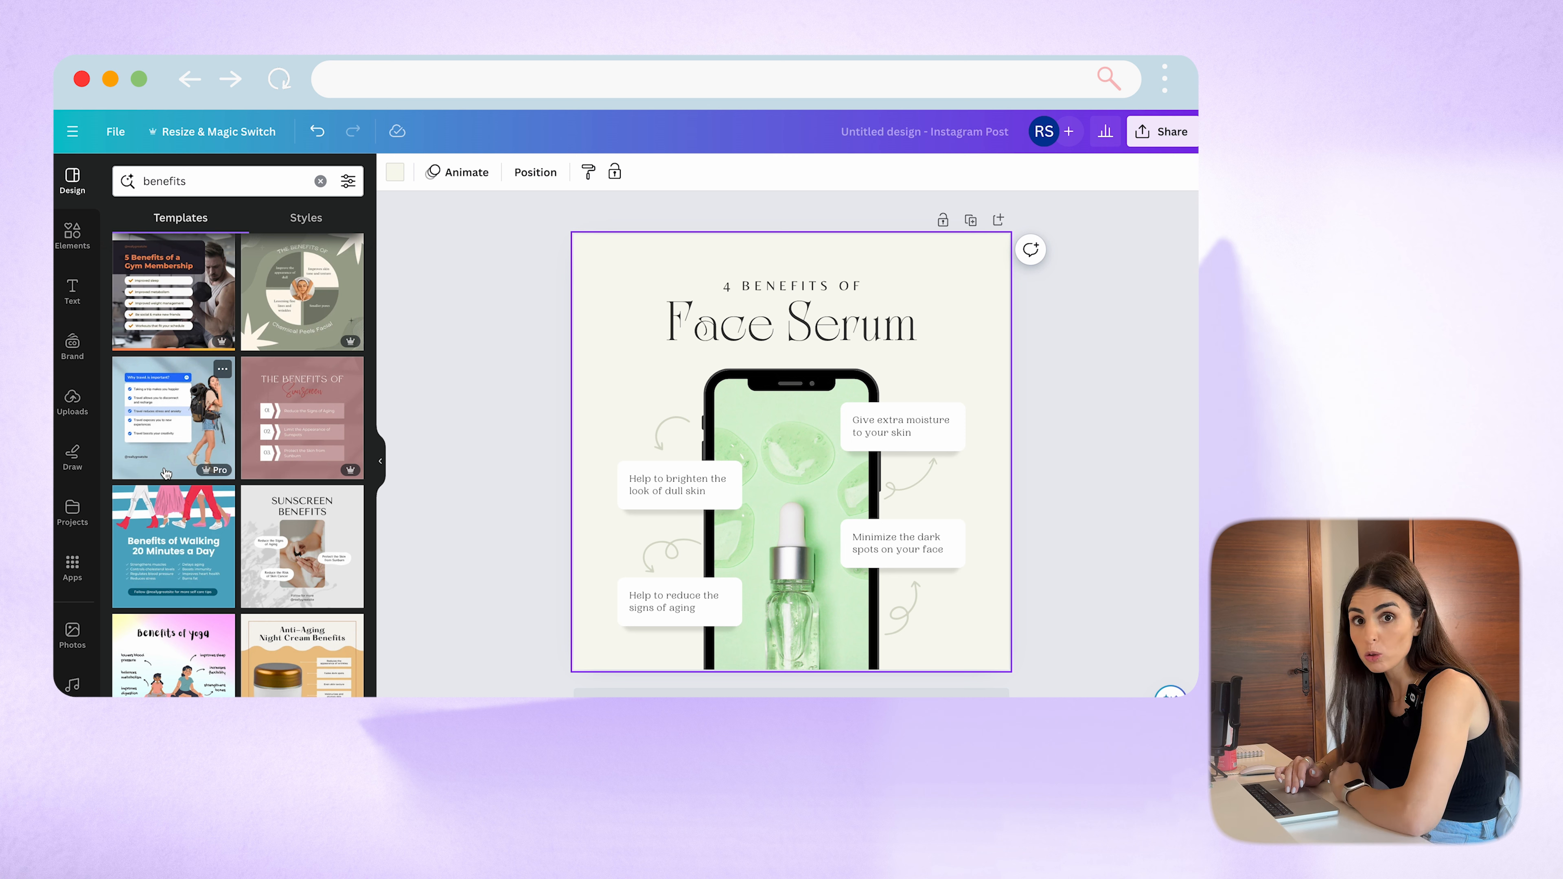
pyautogui.scroll(-9, 165, 473)
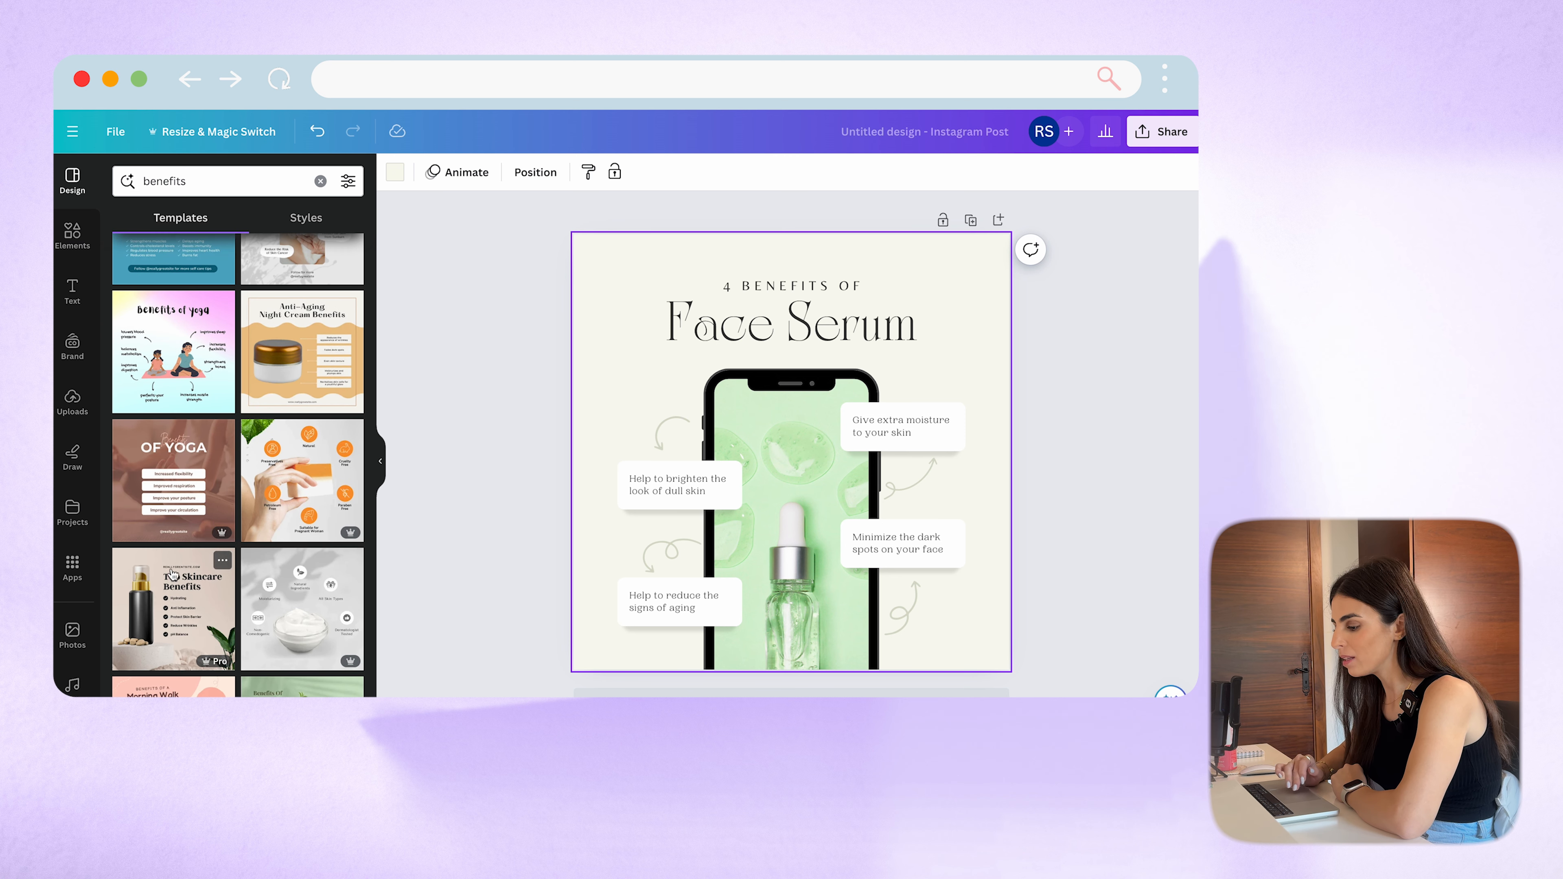
pyautogui.scroll(-10, 172, 572)
pyautogui.scroll(-8, 172, 574)
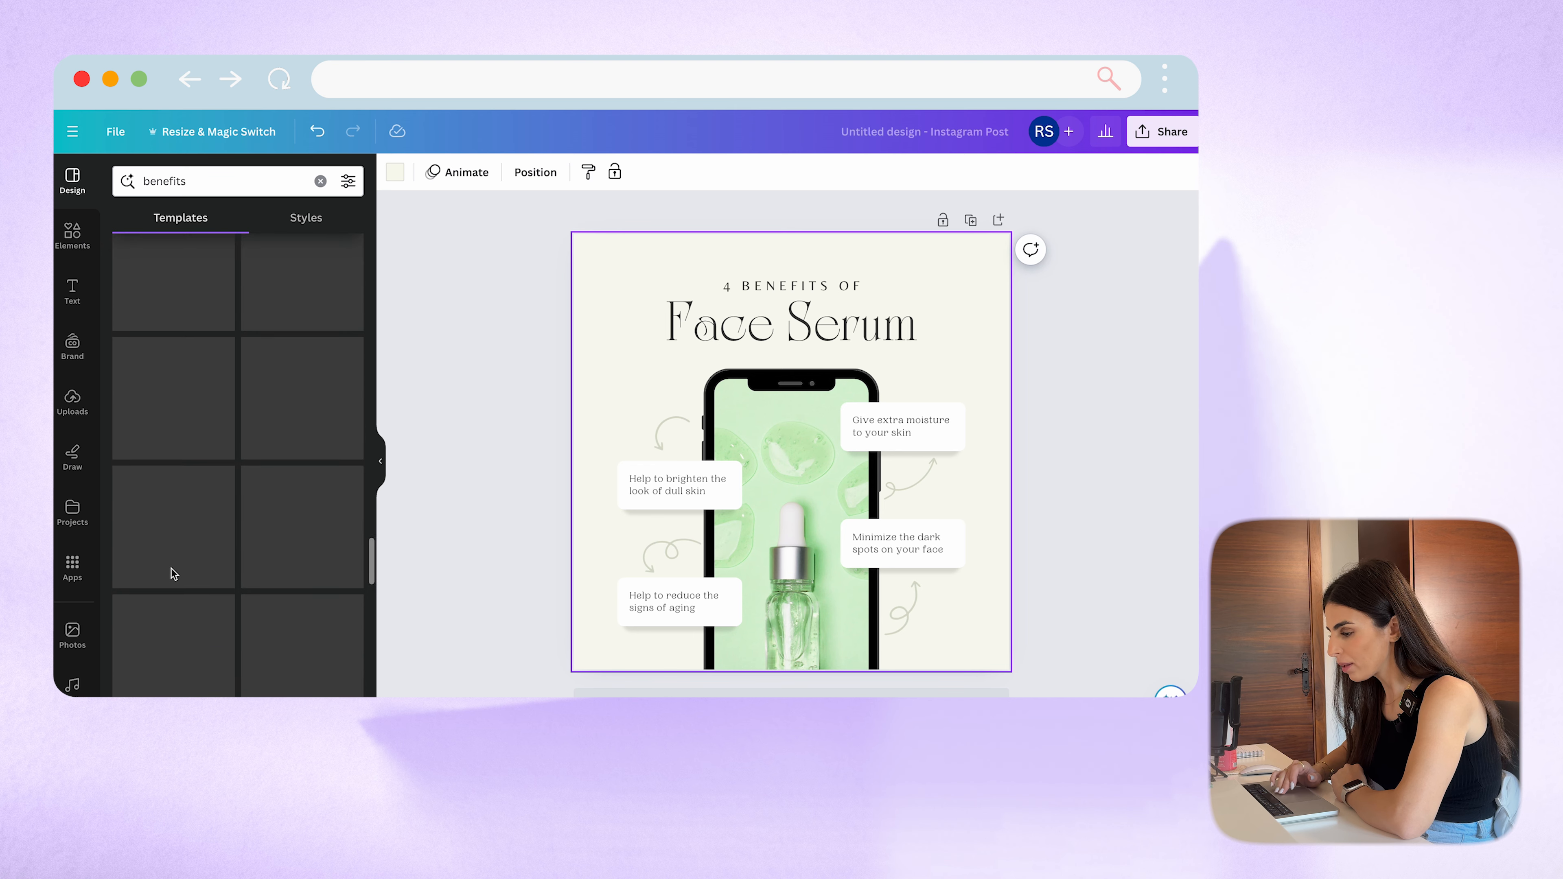
pyautogui.scroll(20, 172, 574)
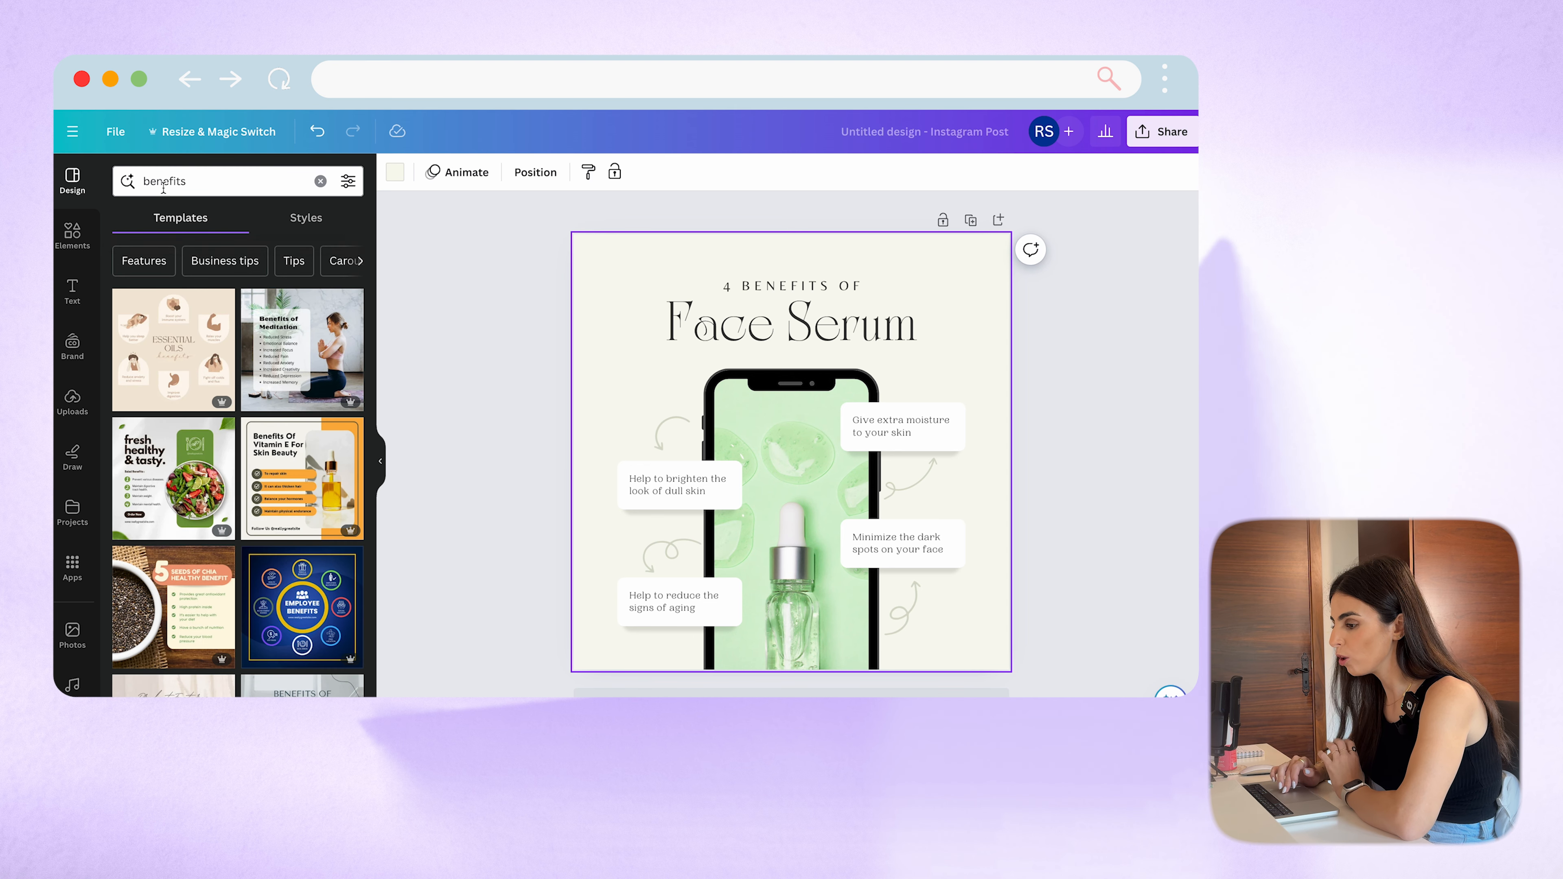
# Step: Search the templates for "toothbrush benefits" and look through the results for a suitable layout
pyautogui.click(143, 177)
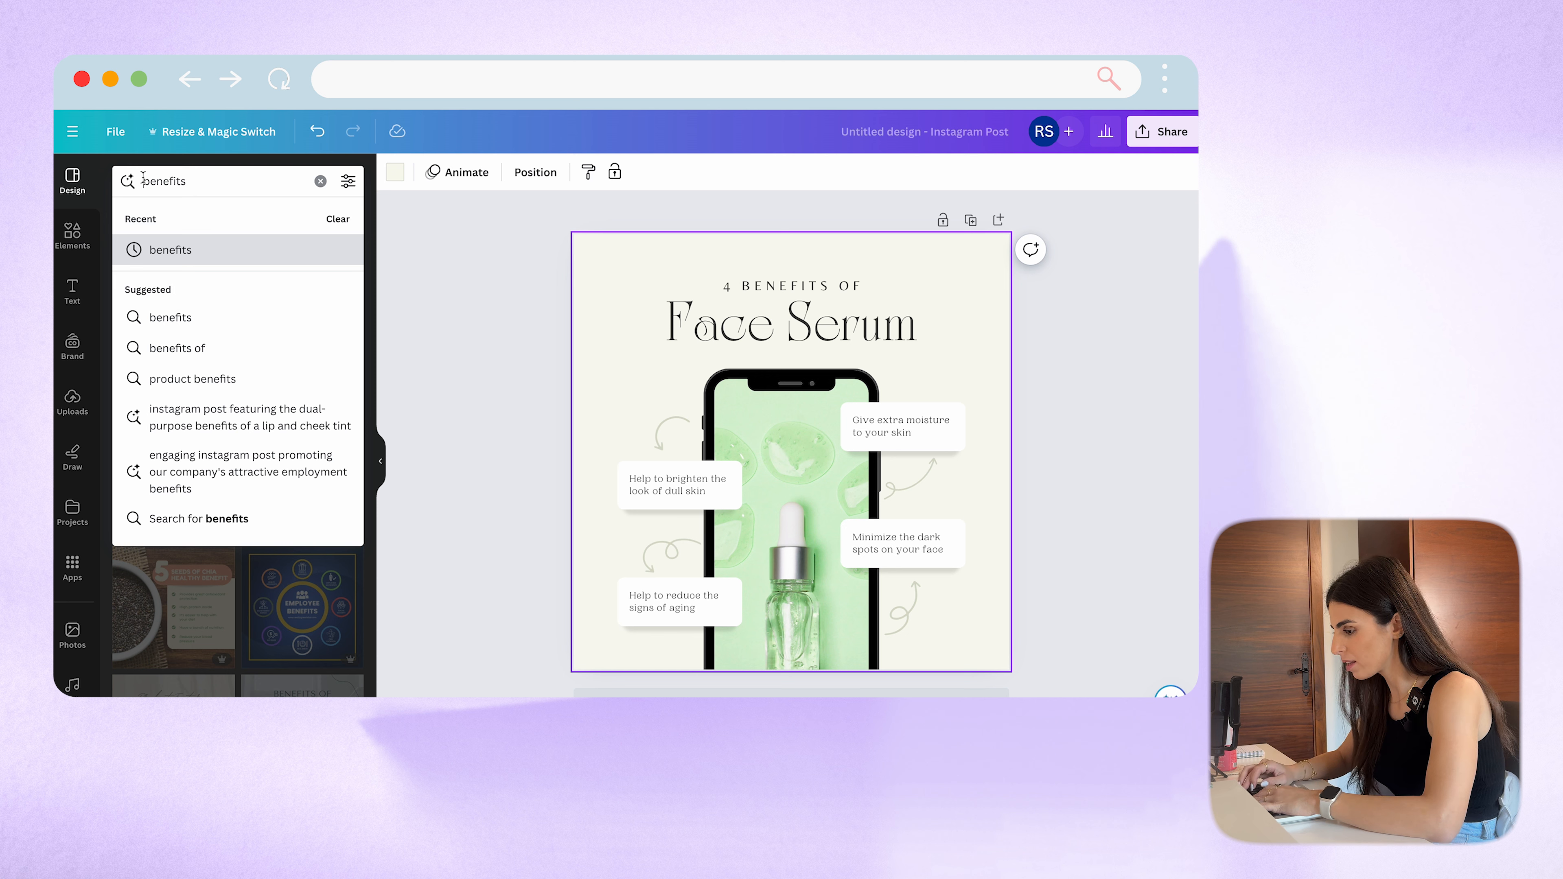
pyautogui.write('tooth')
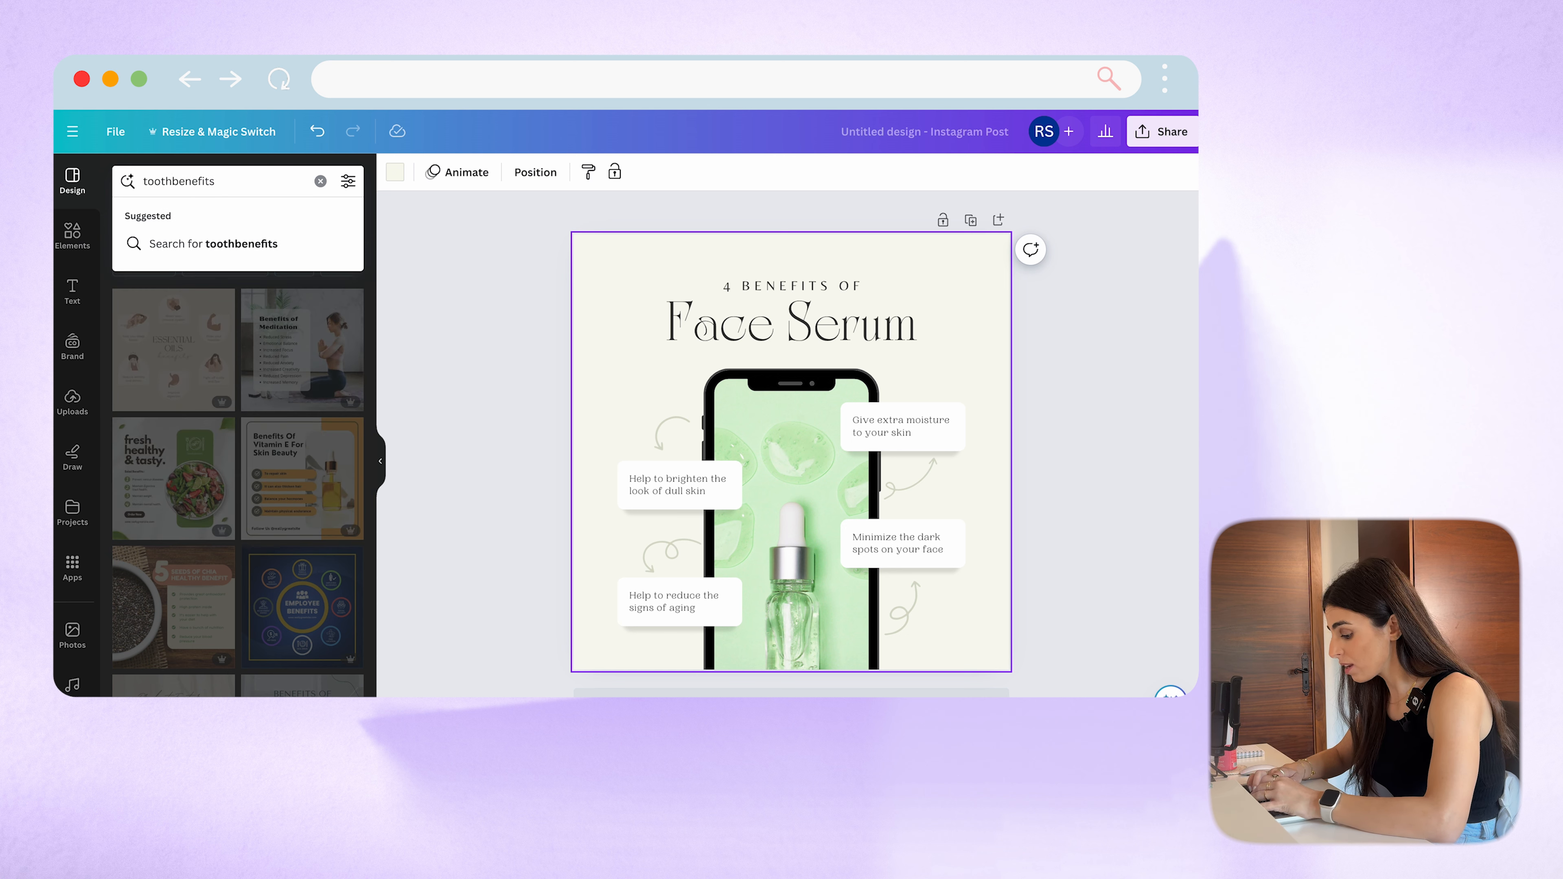
pyautogui.write('brush')
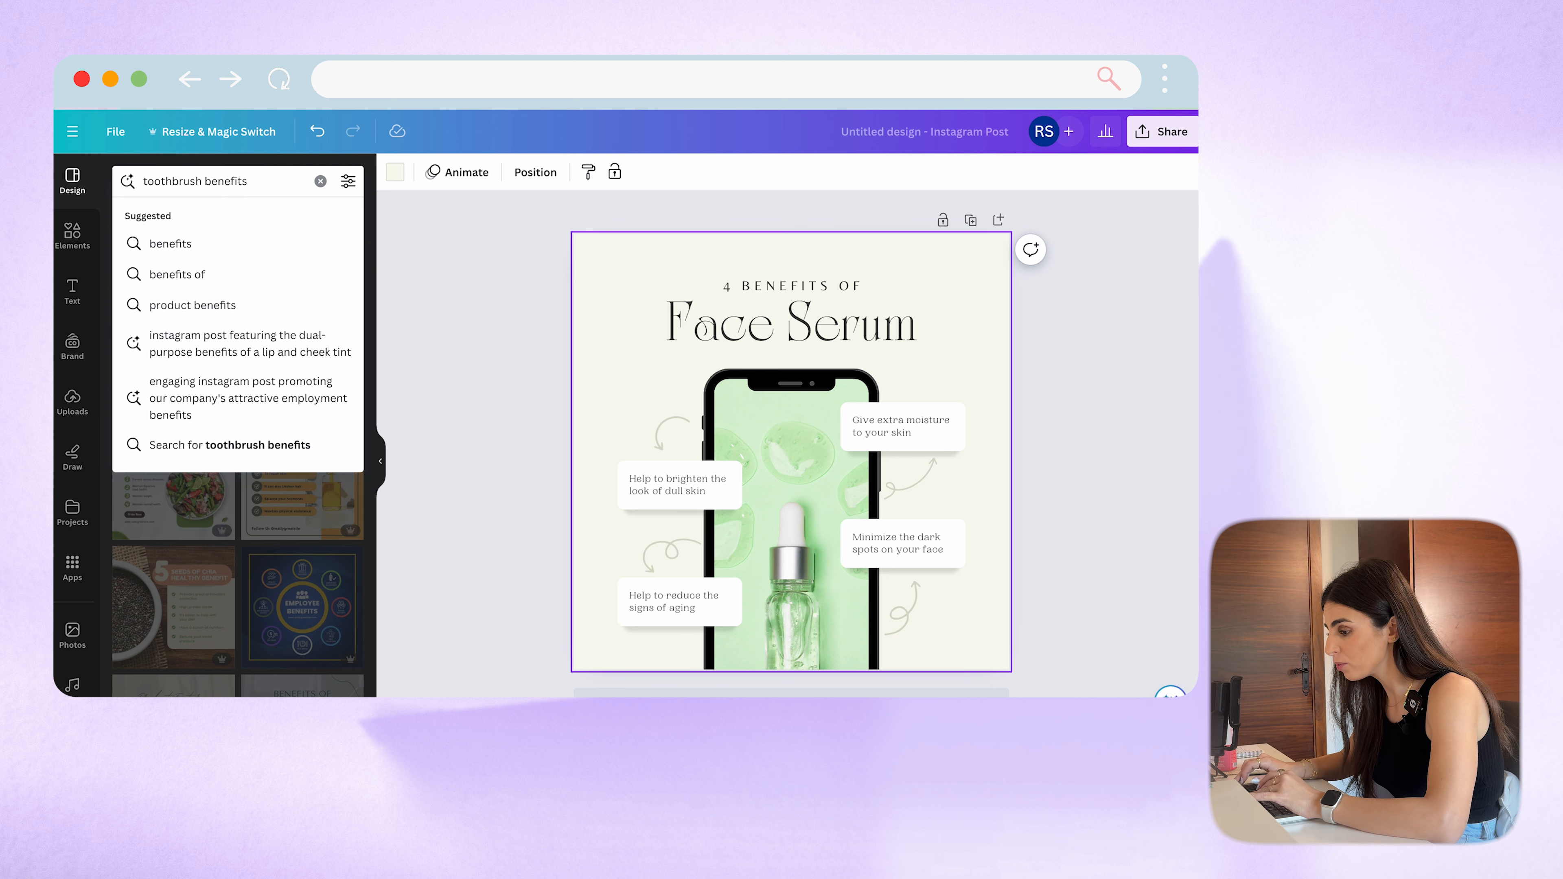
pyautogui.press('Return')
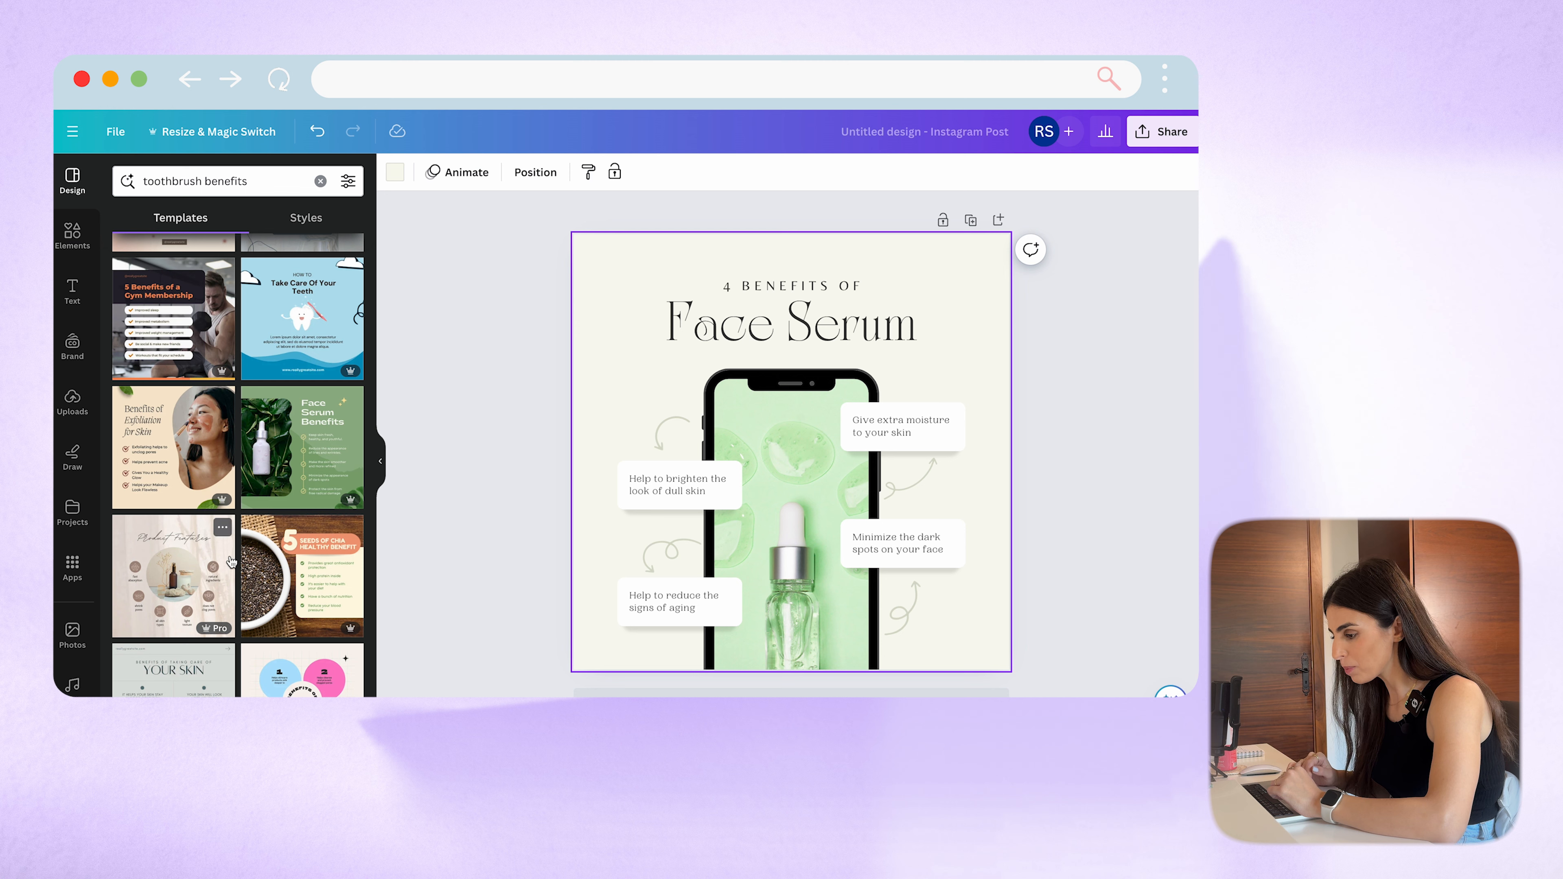
pyautogui.scroll(-3, 203, 536)
pyautogui.scroll(-9, 231, 561)
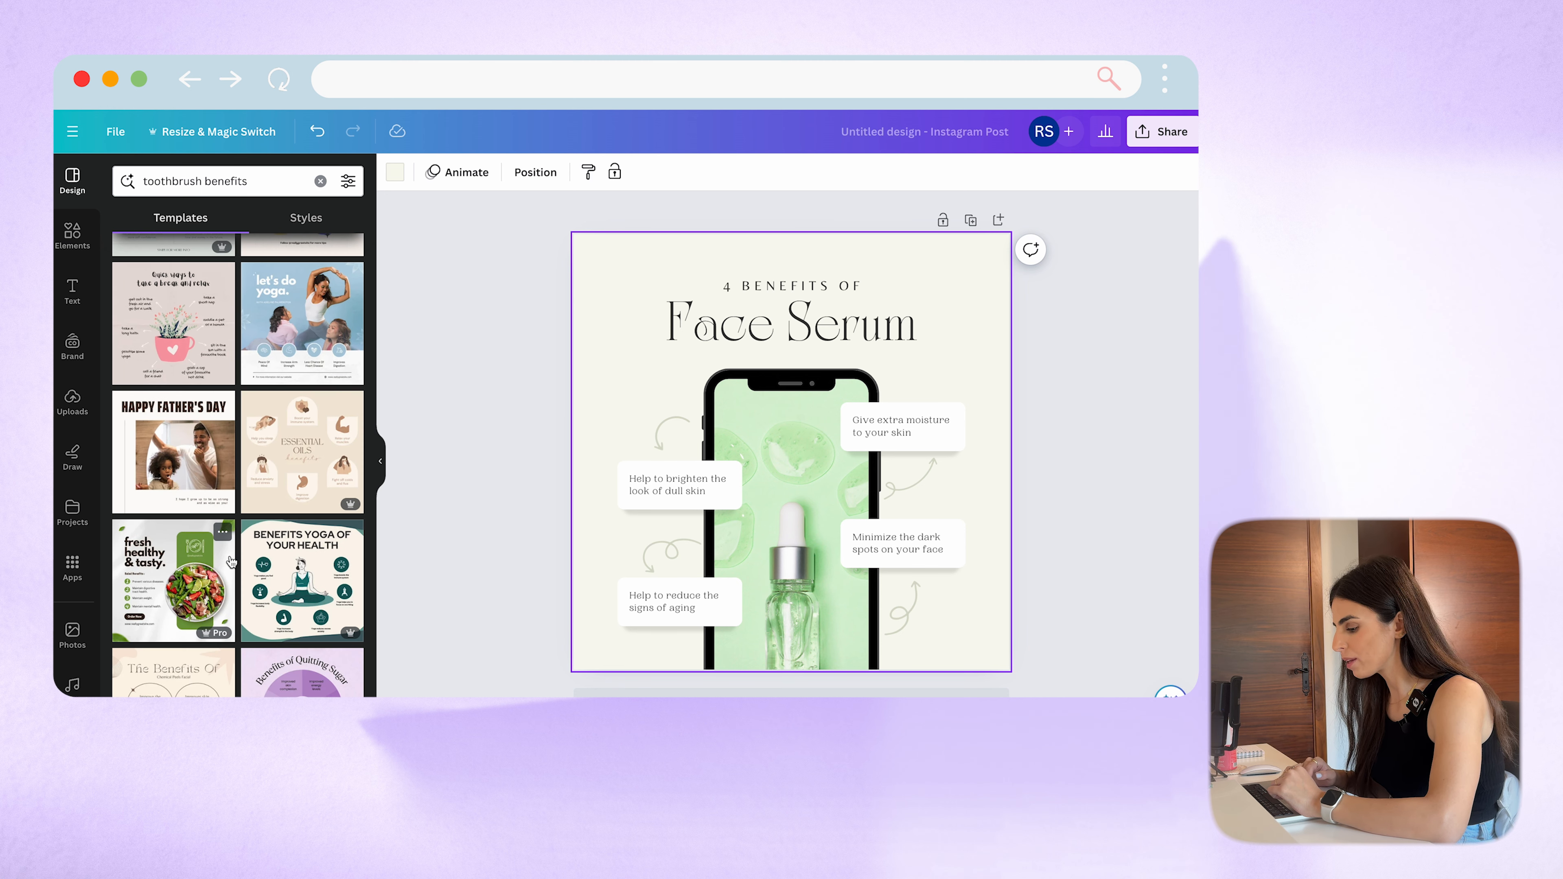
pyautogui.scroll(-10, 206, 591)
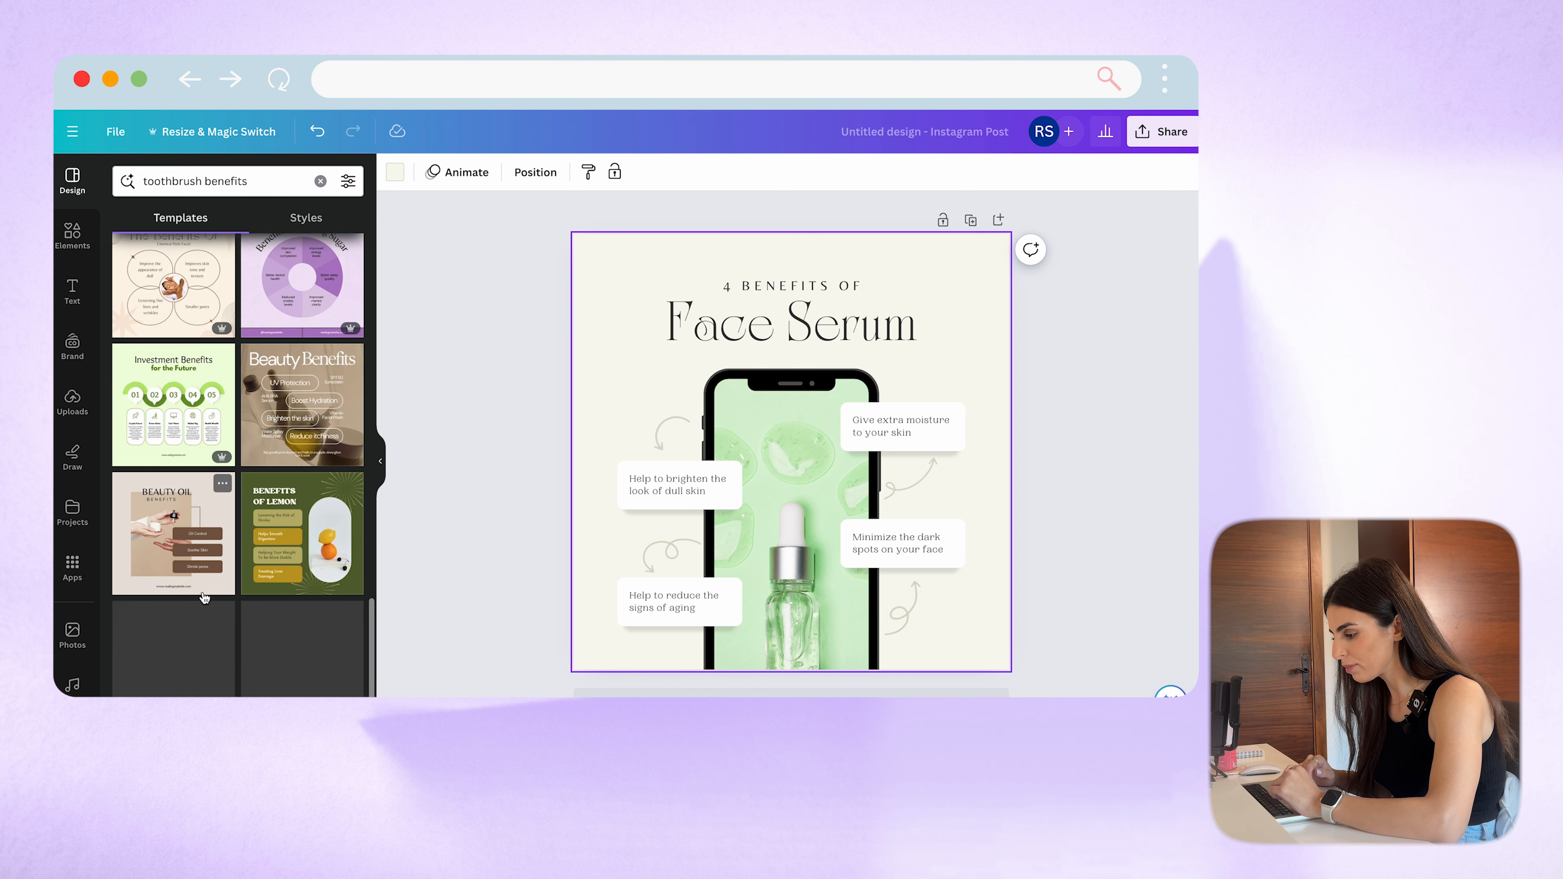
pyautogui.scroll(-7, 204, 598)
pyautogui.scroll(9, 204, 598)
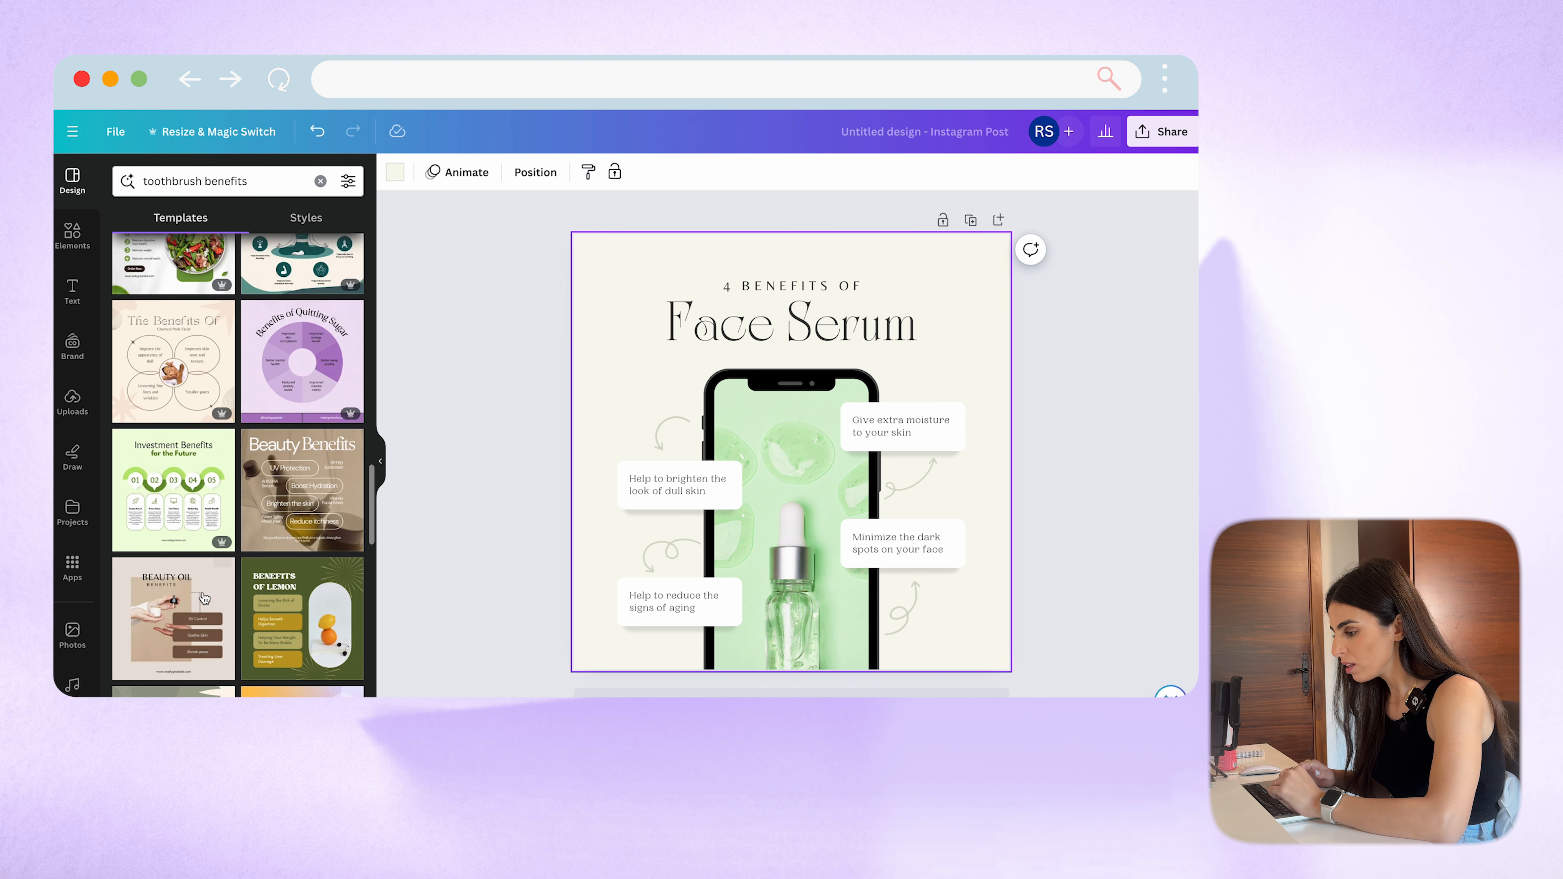
pyautogui.scroll(15, 204, 598)
pyautogui.scroll(12, 205, 598)
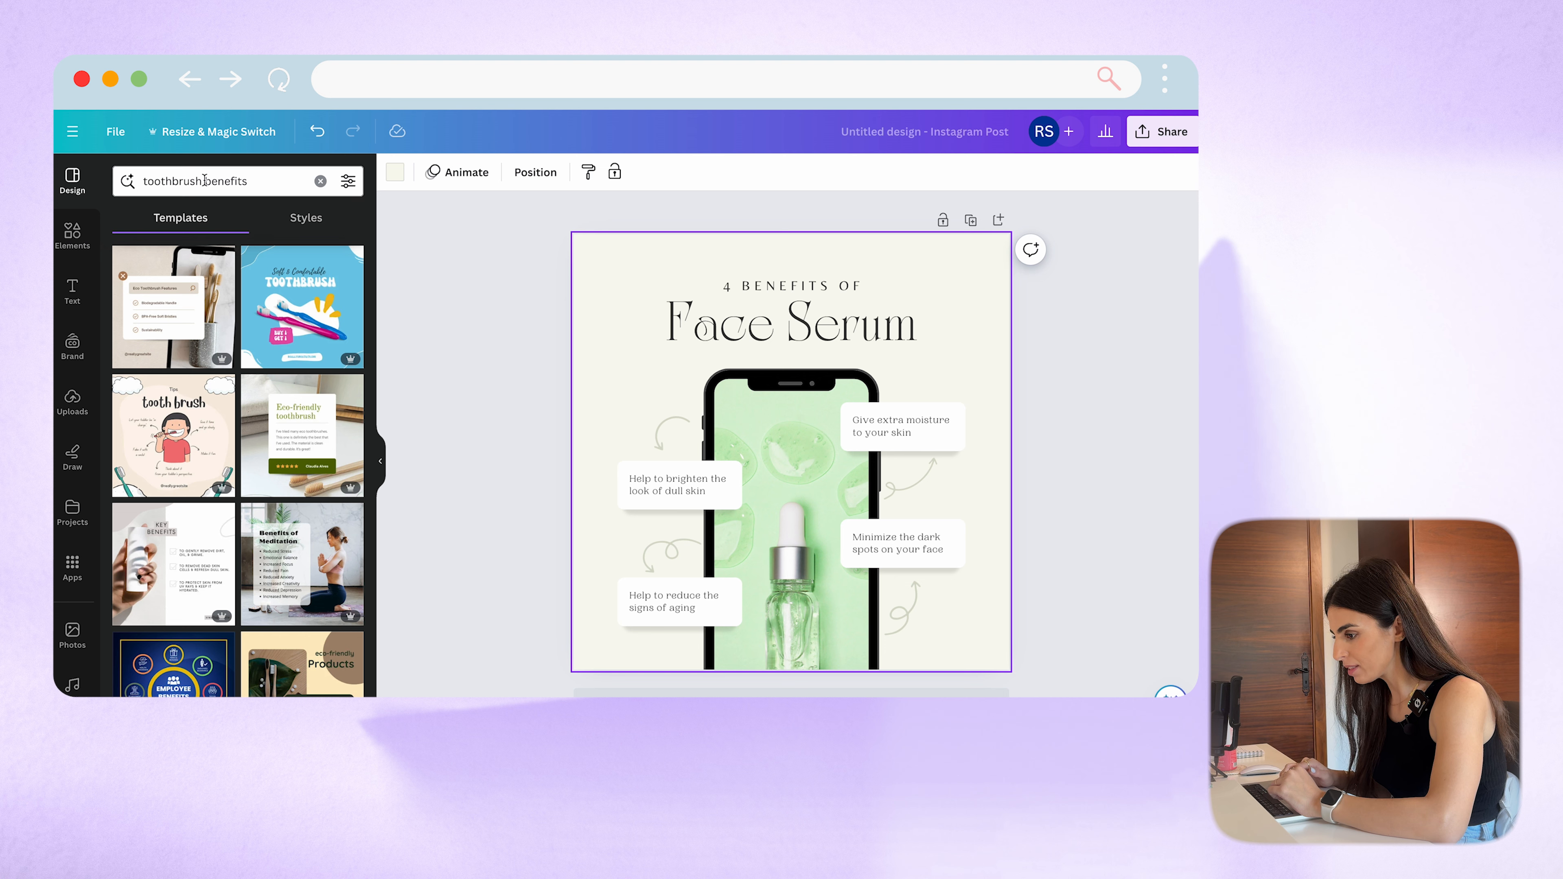
# Step: Search the templates for "benefits" again, reapply the Green Minimalist Face Serum Benefits template, and browse its similar templates
pyautogui.moveTo(204, 180); pyautogui.dragTo(136, 179)
pyautogui.press('BackSpace')
pyautogui.press('Return')
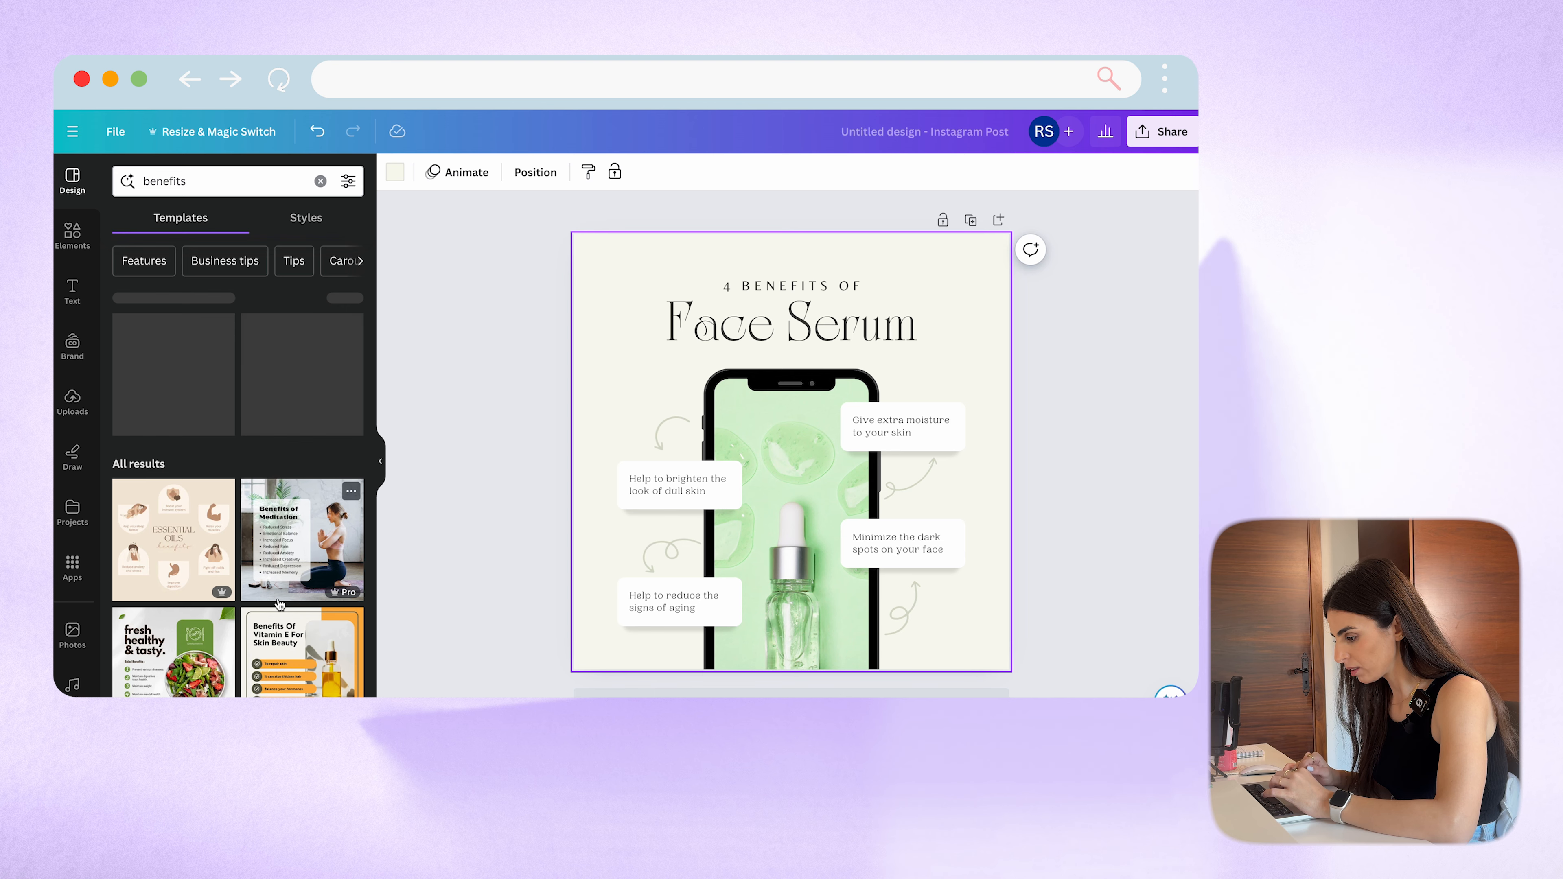
pyautogui.scroll(-10, 280, 604)
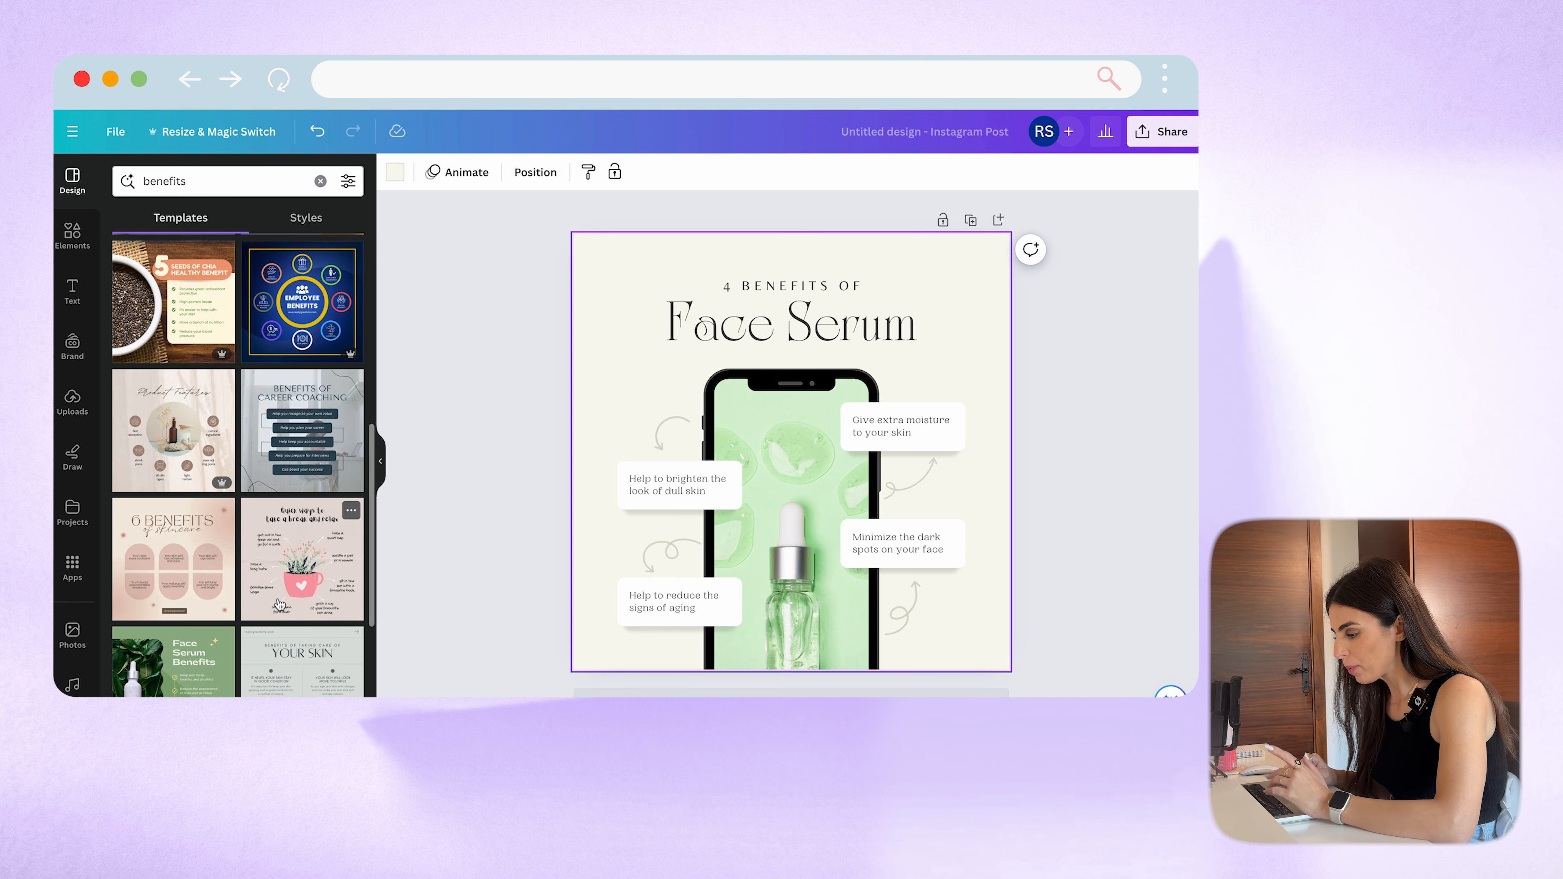
pyautogui.scroll(-8, 280, 604)
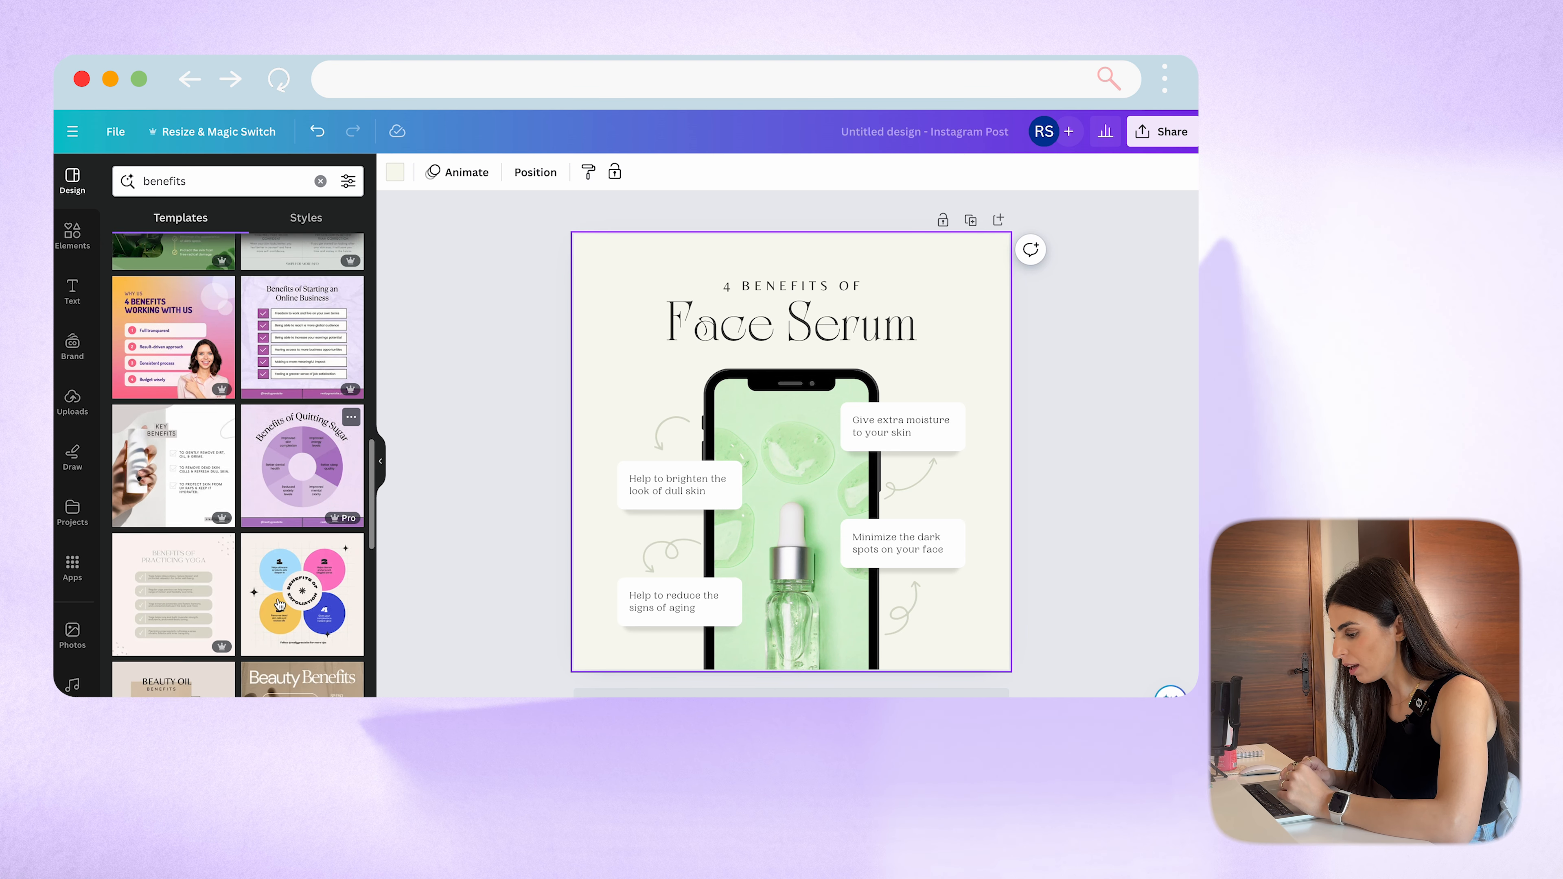
pyautogui.scroll(-6, 280, 604)
pyautogui.click(280, 604)
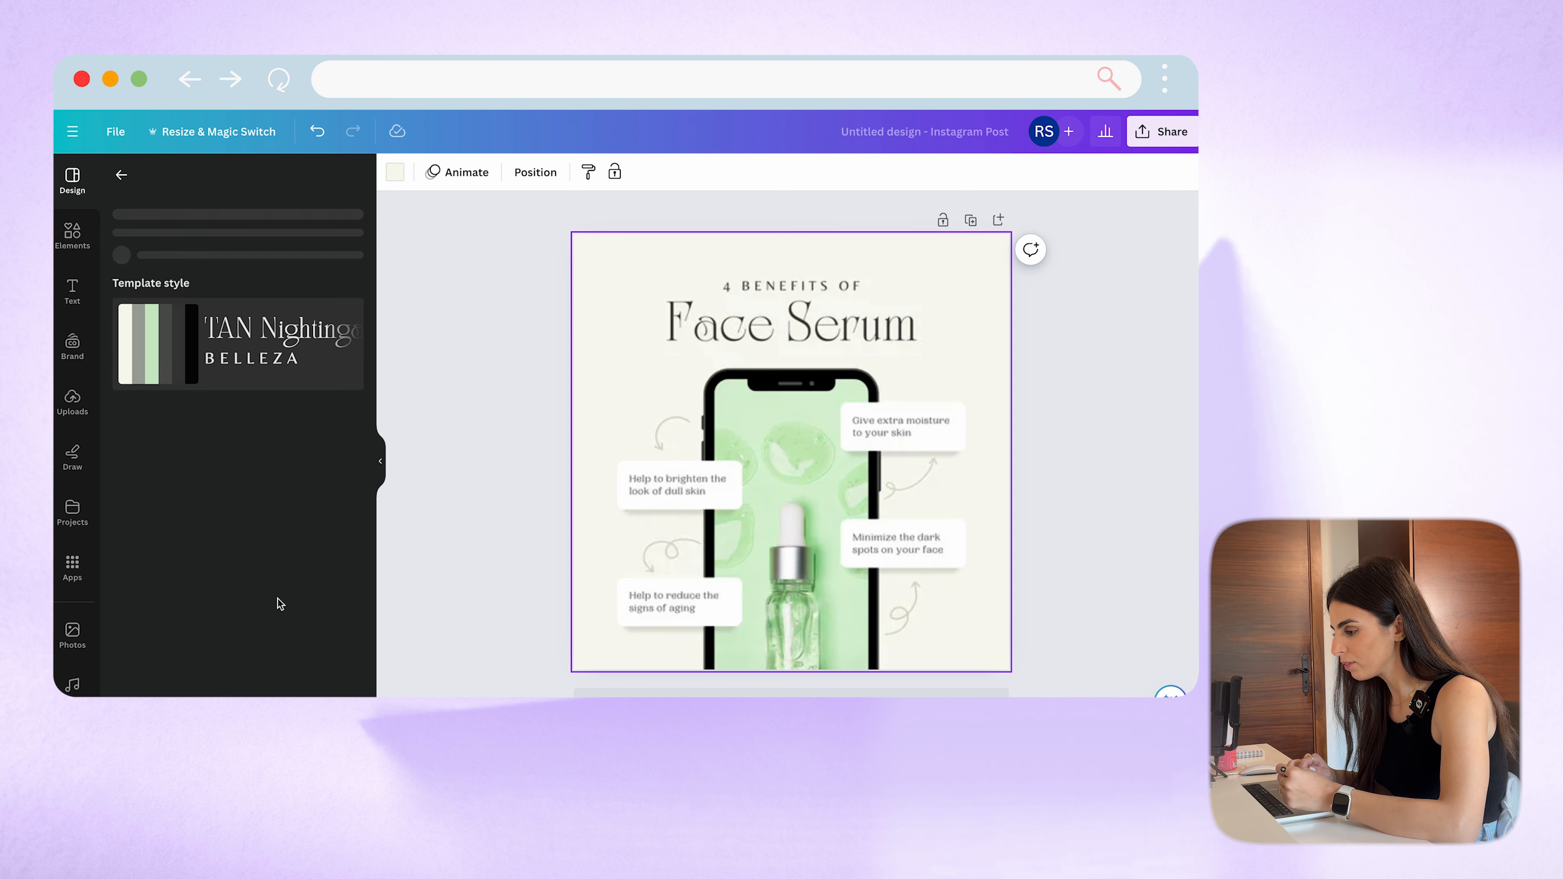
pyautogui.scroll(-3, 226, 618)
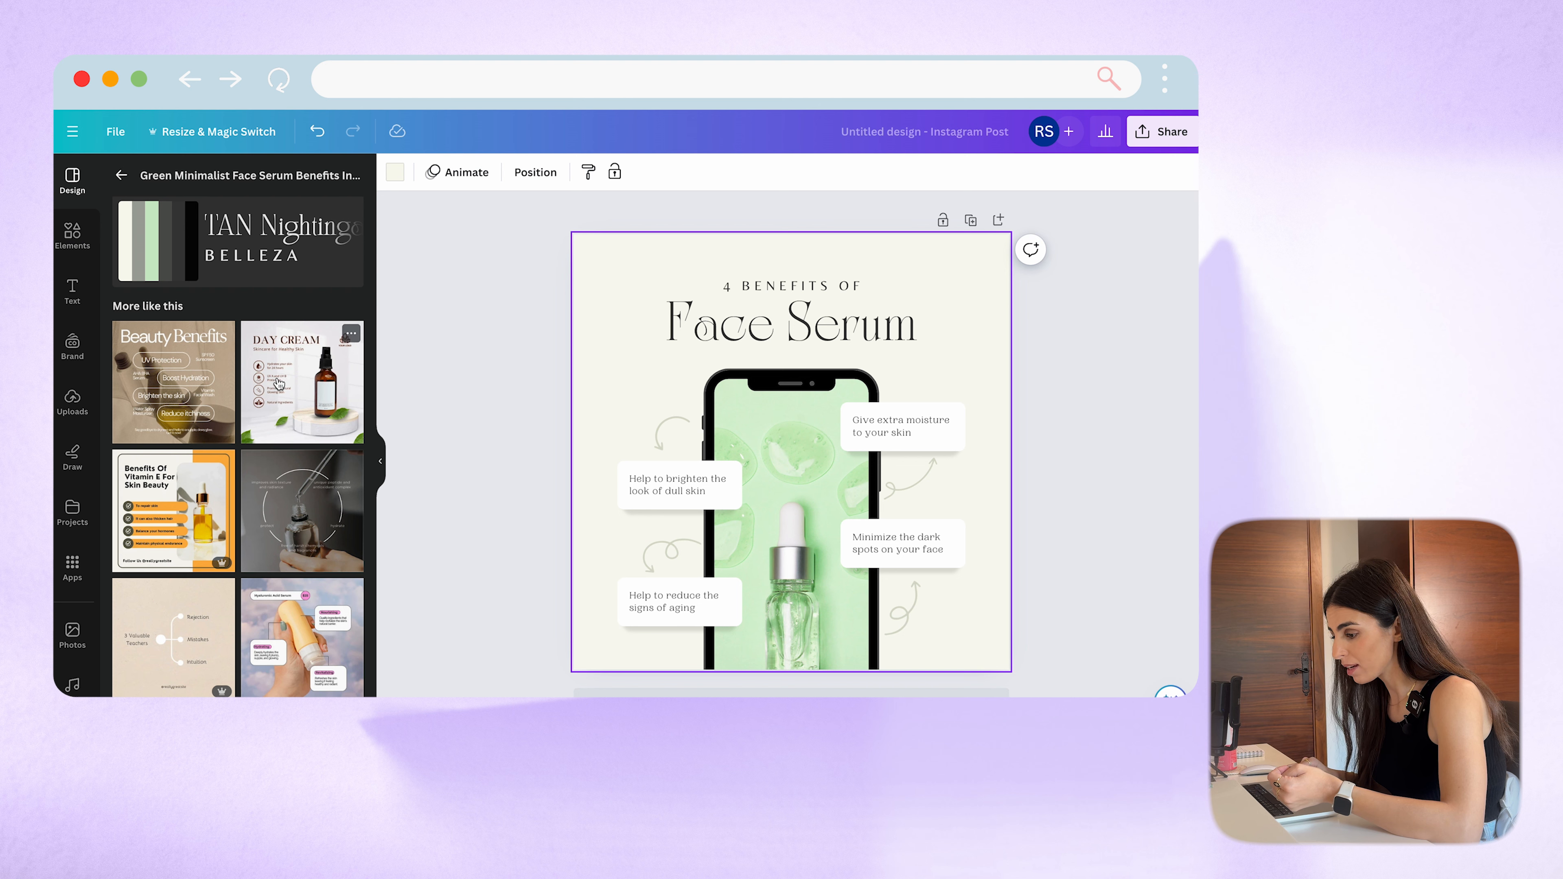
pyautogui.scroll(-5, 297, 496)
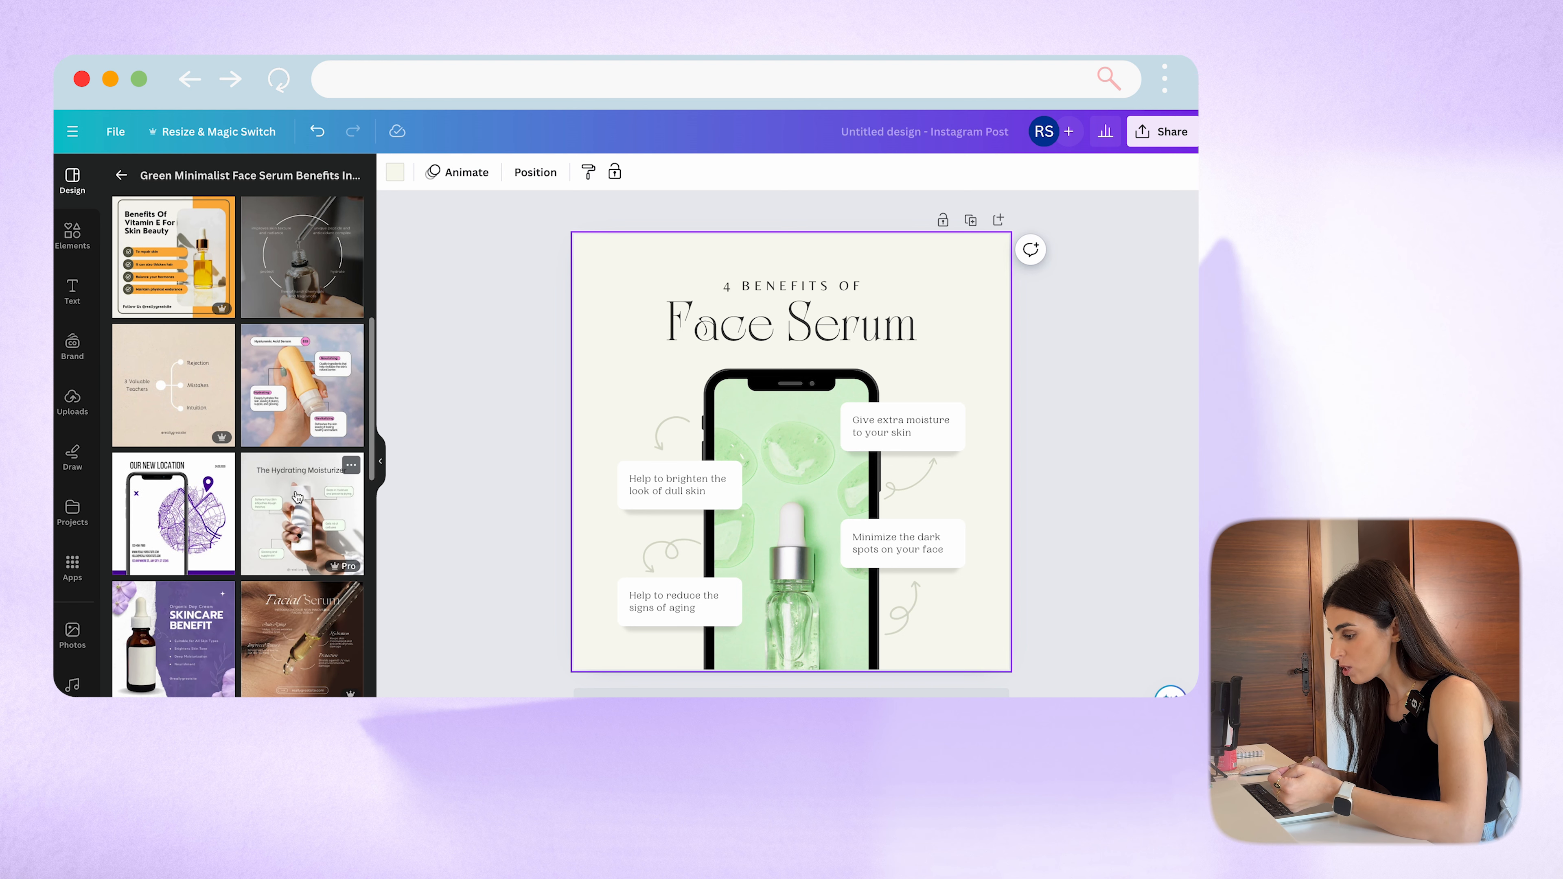
# Step: Add a second page, apply the White Neon Minimal Skincare Moisturizer Features Instagram Post template to it, and return to the template results
pyautogui.click(646, 693)
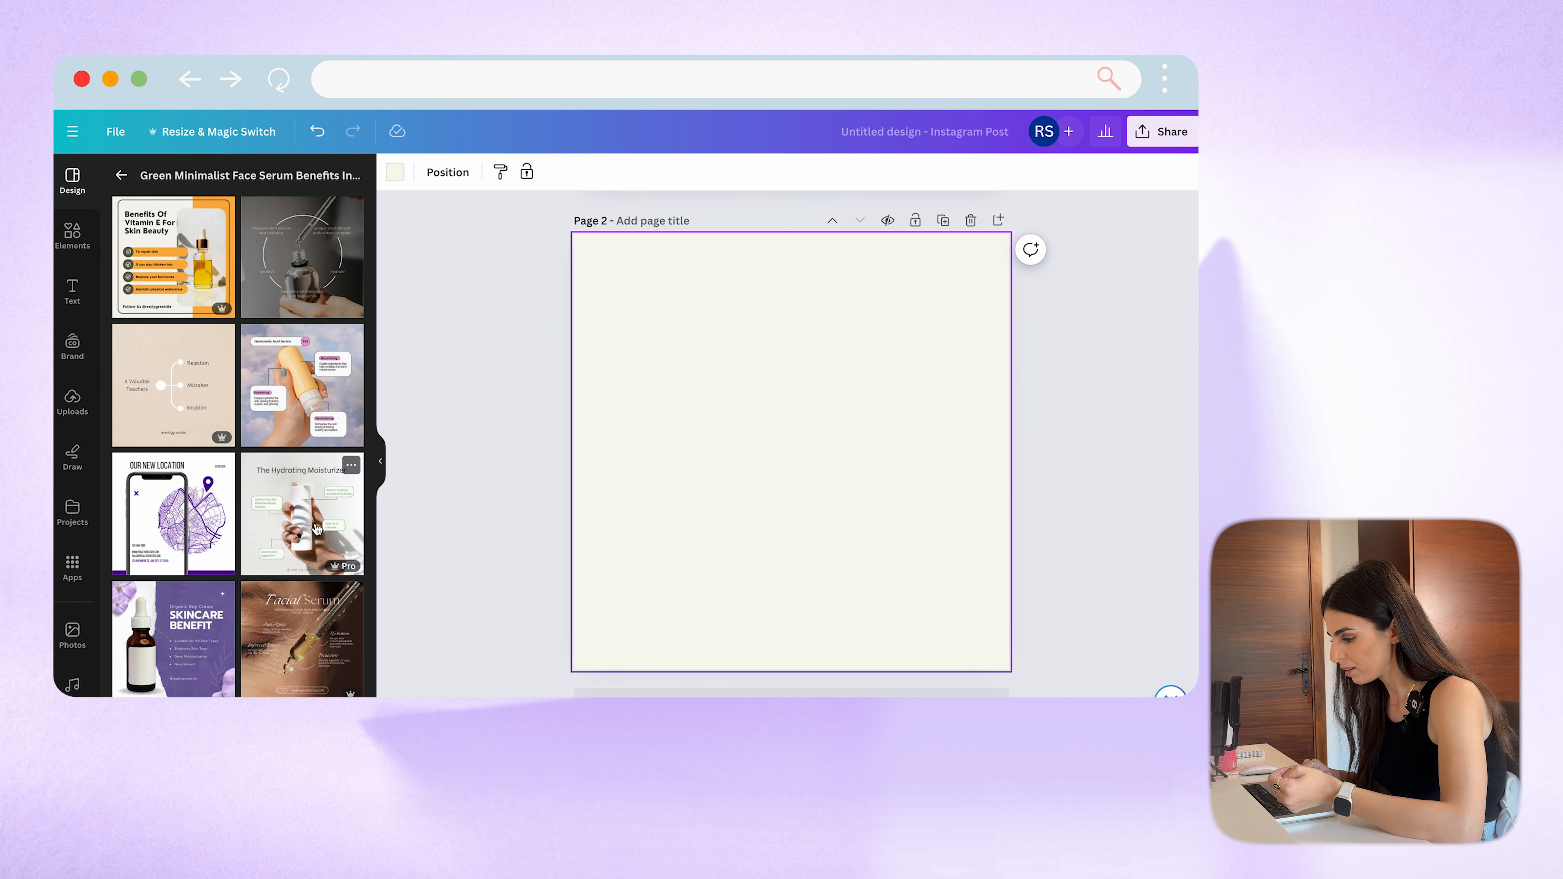
pyautogui.click(317, 529)
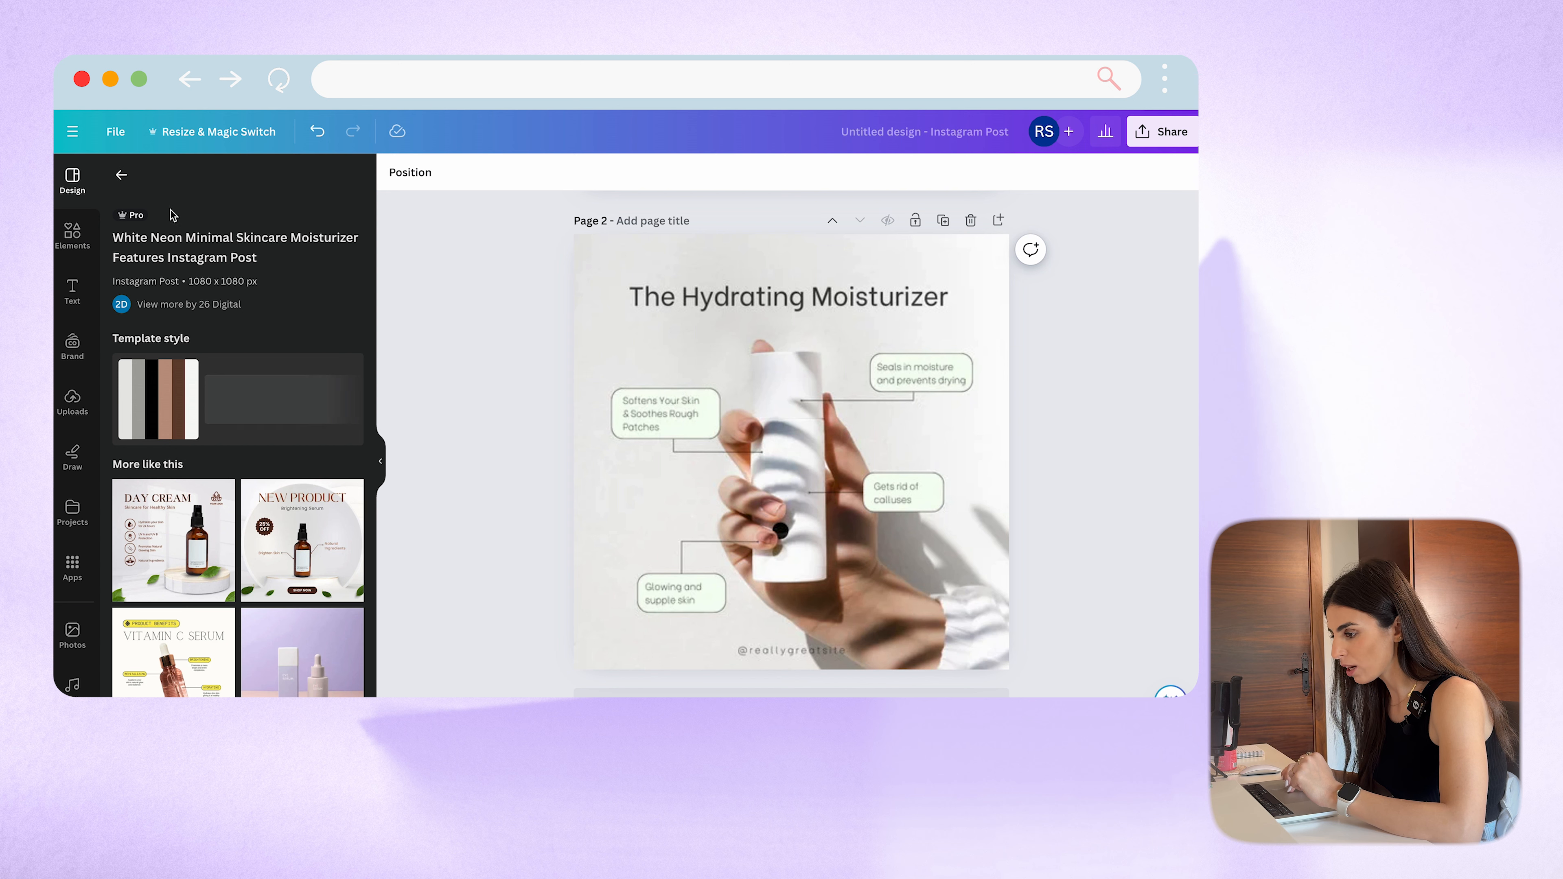
pyautogui.click(122, 175)
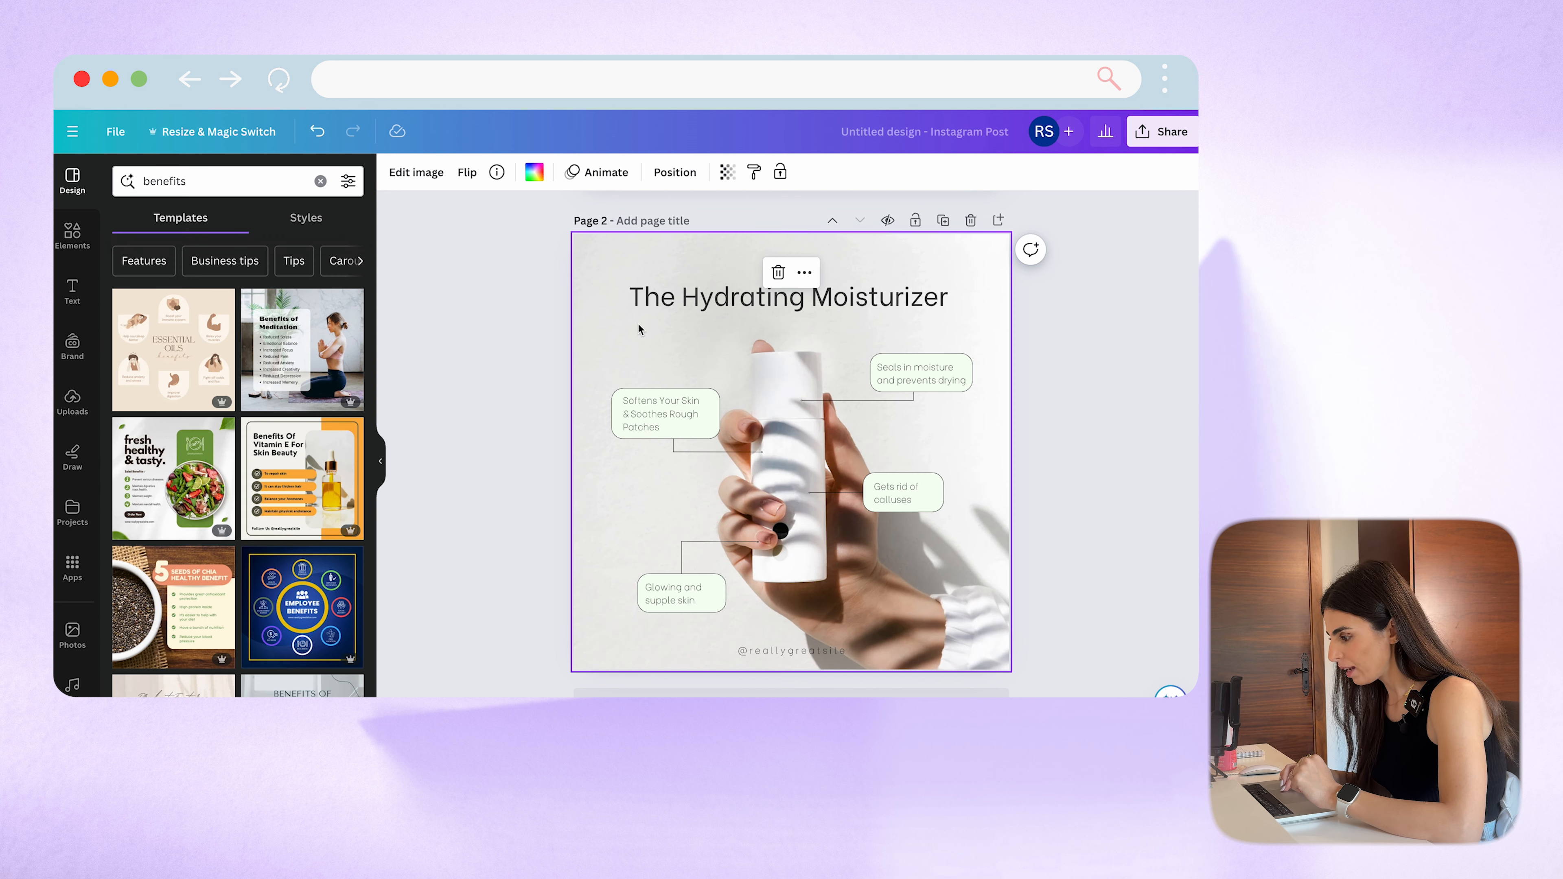
# Step: Look for more images like the page 2 hand-holding-skincare photo, browse the recommendations, and return to the elements library
pyautogui.scroll(-5, 311, 506)
pyautogui.scroll(5, 308, 486)
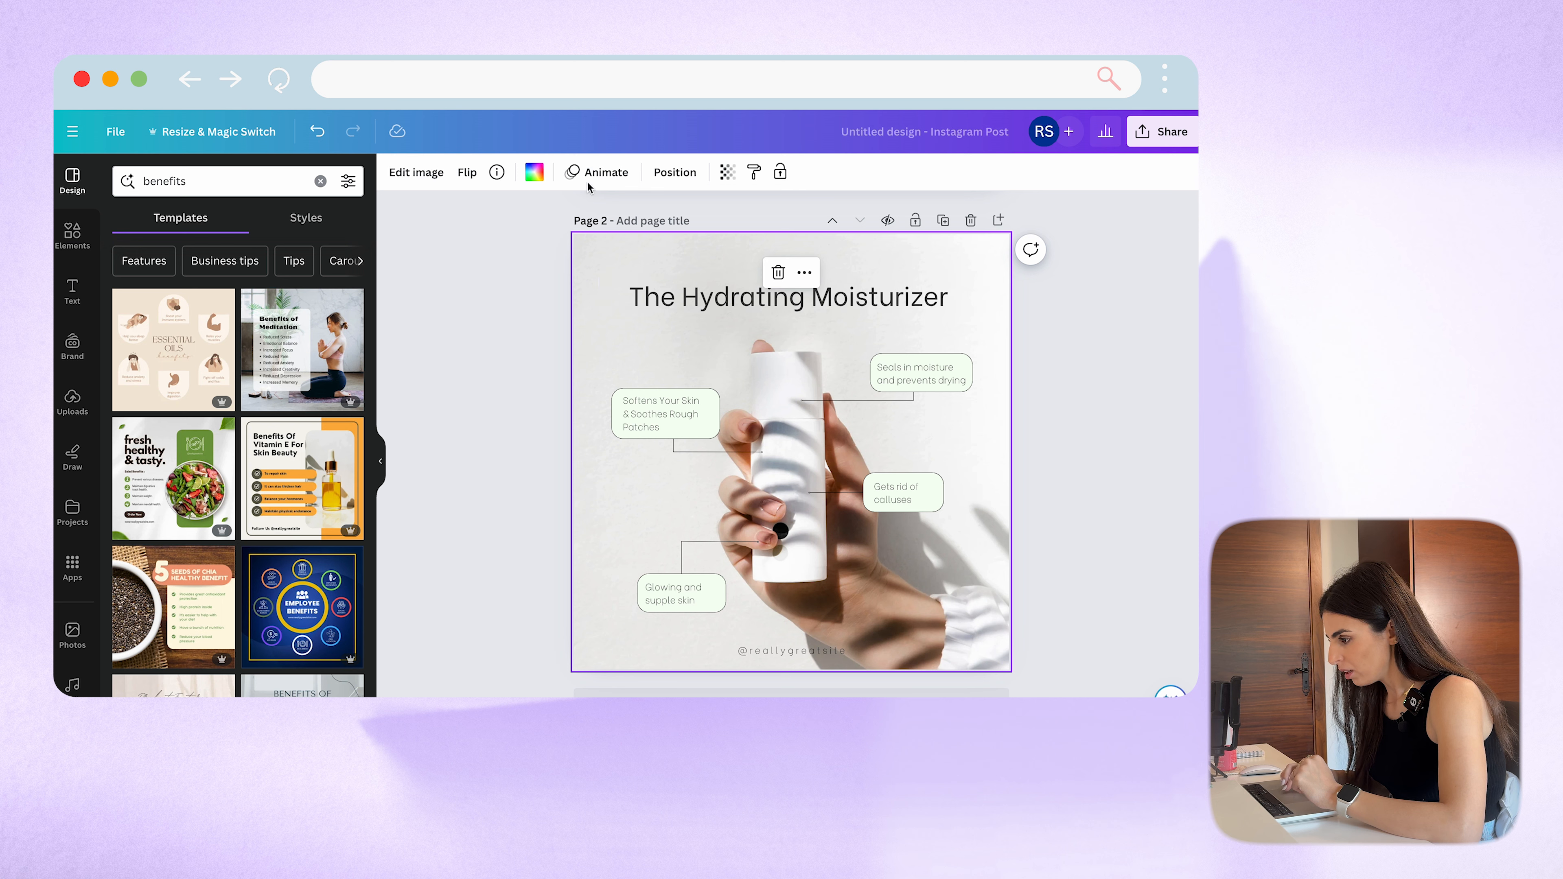
pyautogui.click(503, 173)
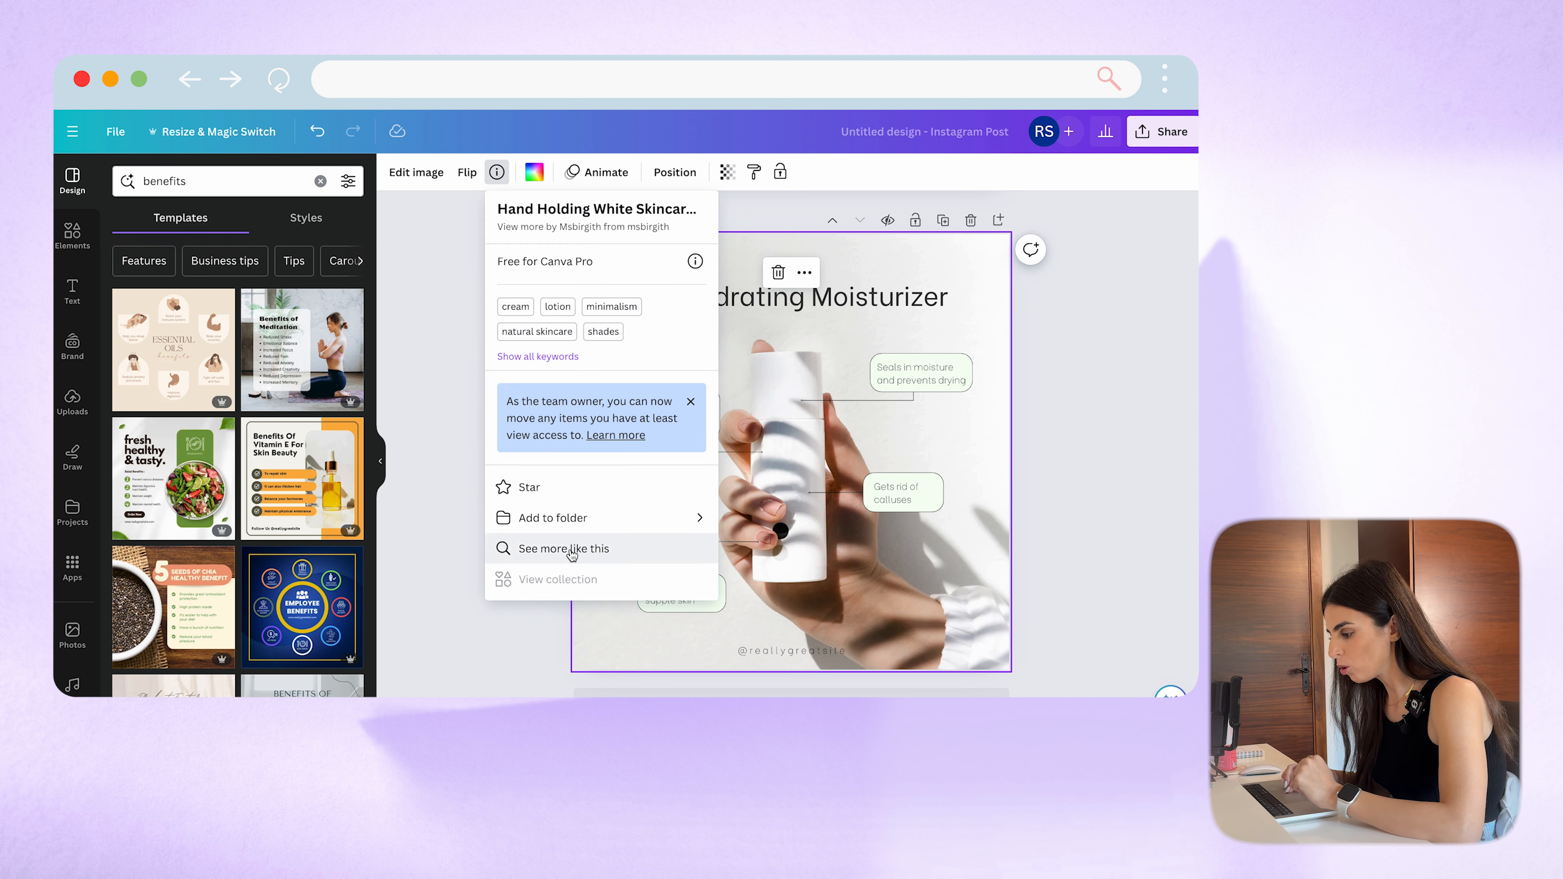
pyautogui.click(570, 549)
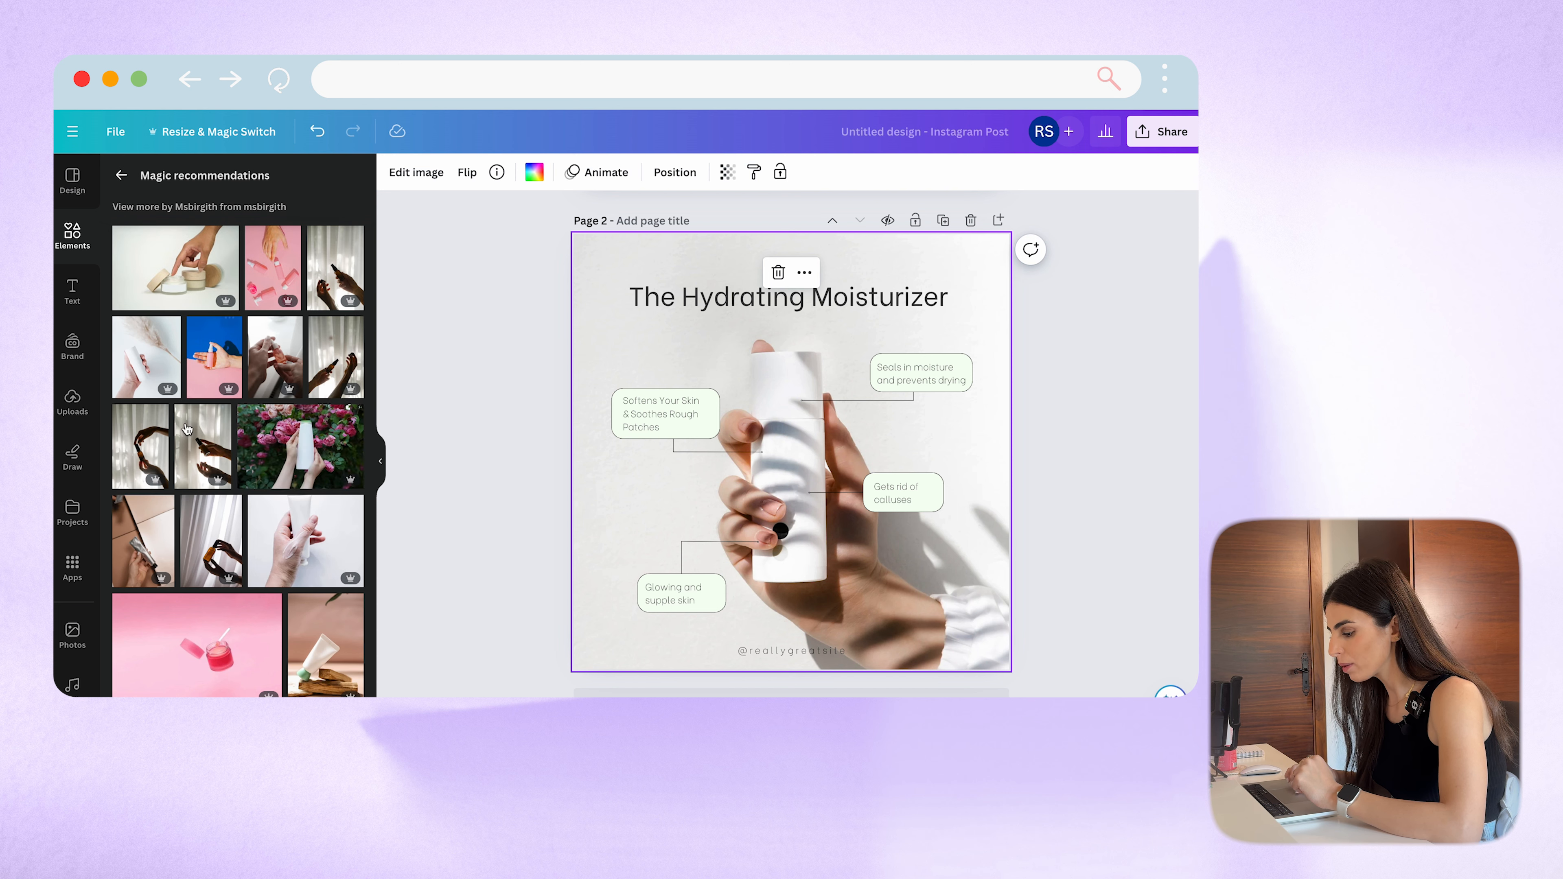
pyautogui.scroll(-2, 280, 481)
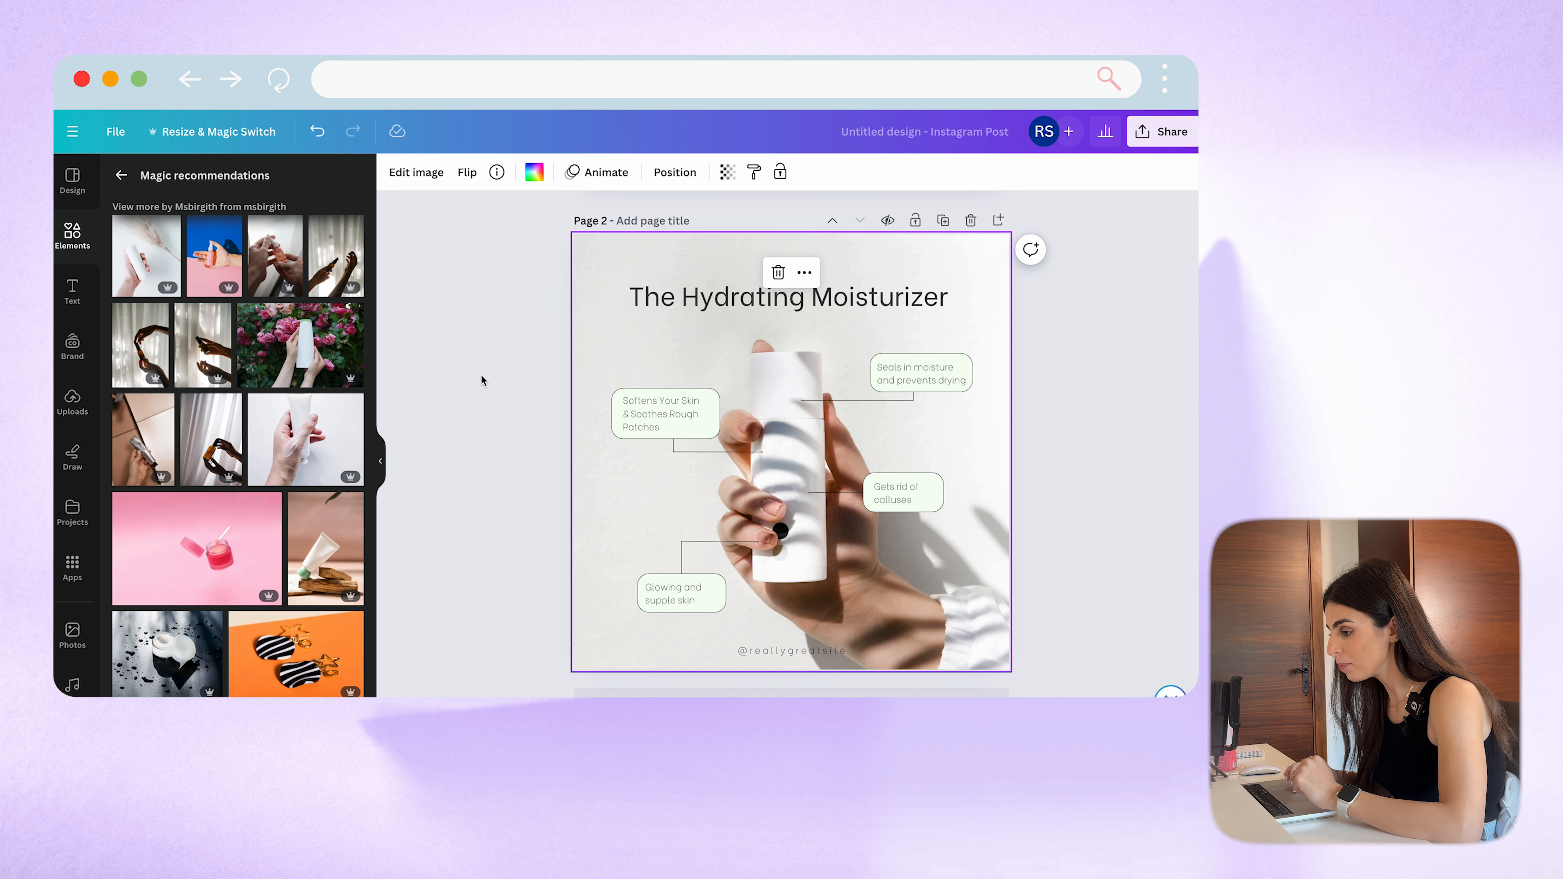
pyautogui.click(415, 280)
pyautogui.click(122, 176)
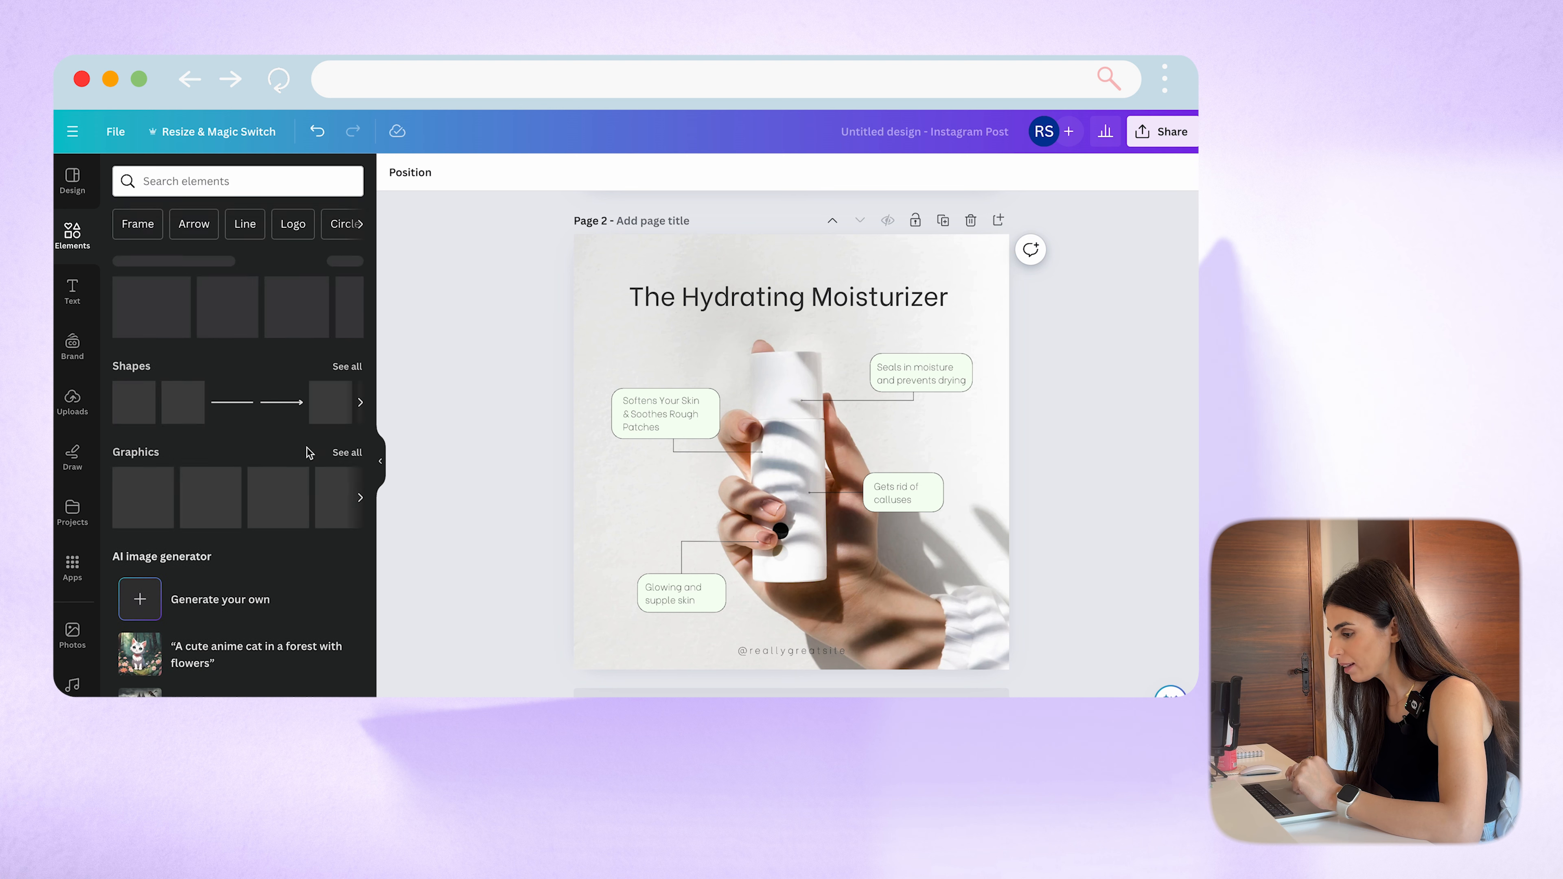
# Step: Search the elements library for "benefits"
pyautogui.click(210, 185)
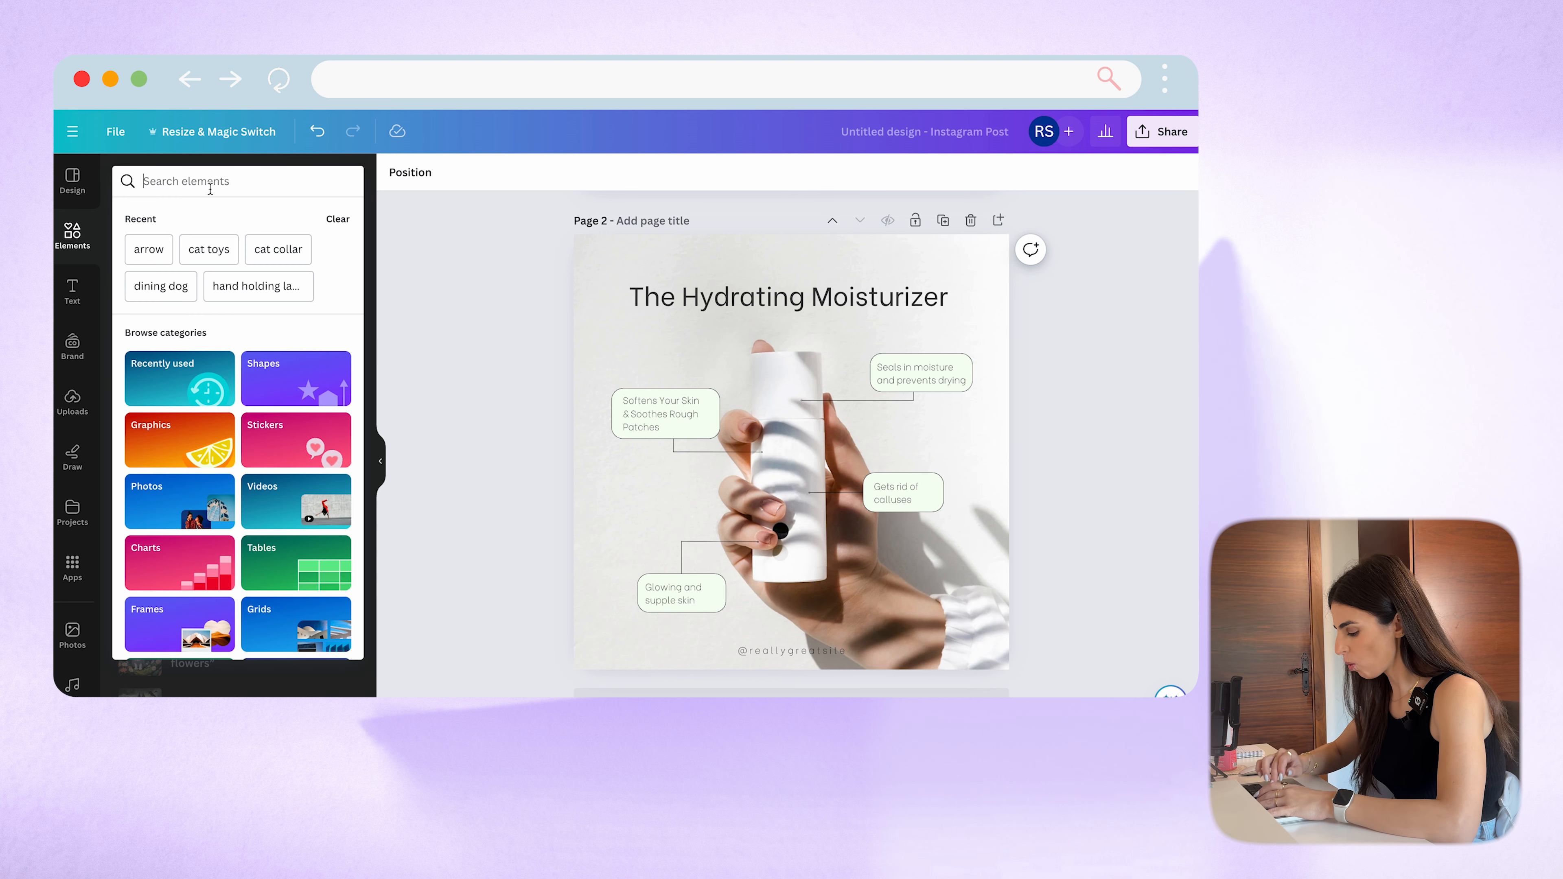
pyautogui.write('benif')
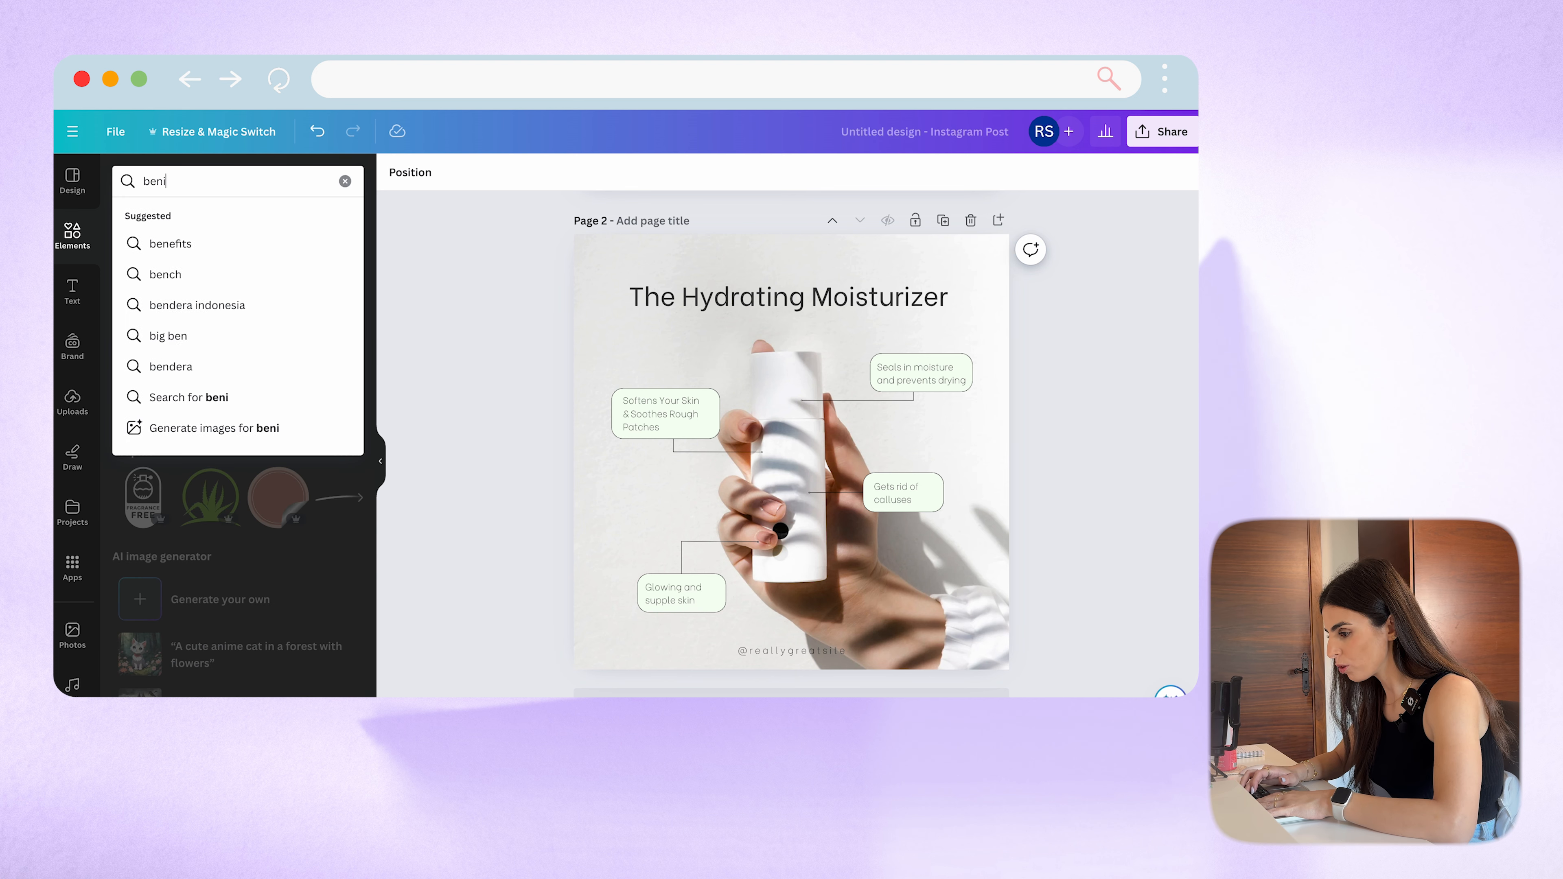
pyautogui.click(199, 245)
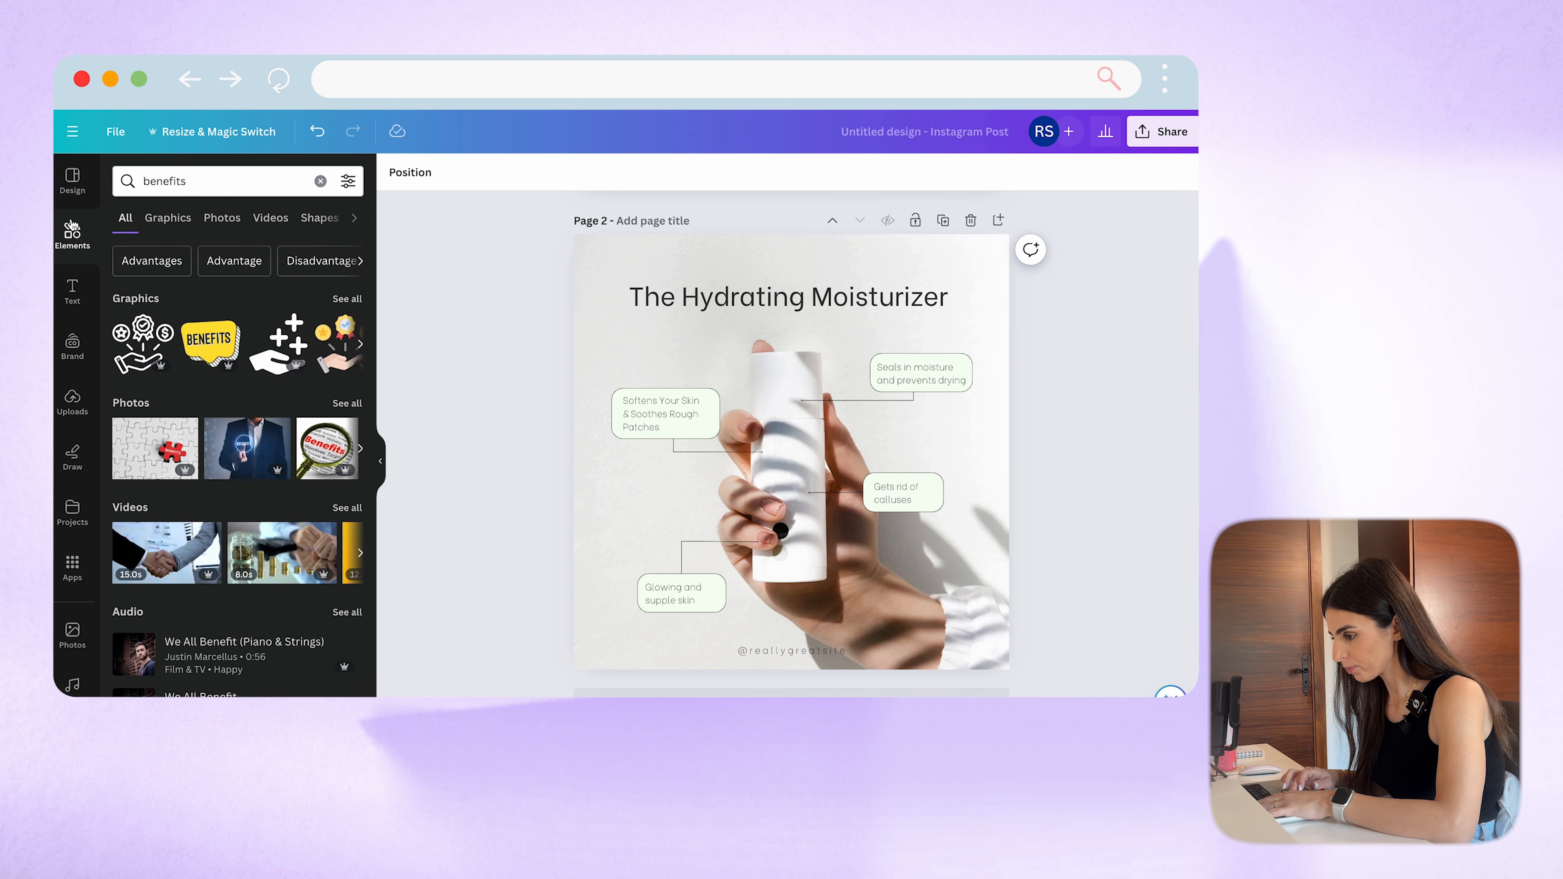
# Step: Browse the "benefits" template results for another product benefits layout and compare them with the designs on pages 1 and 2
pyautogui.click(72, 180)
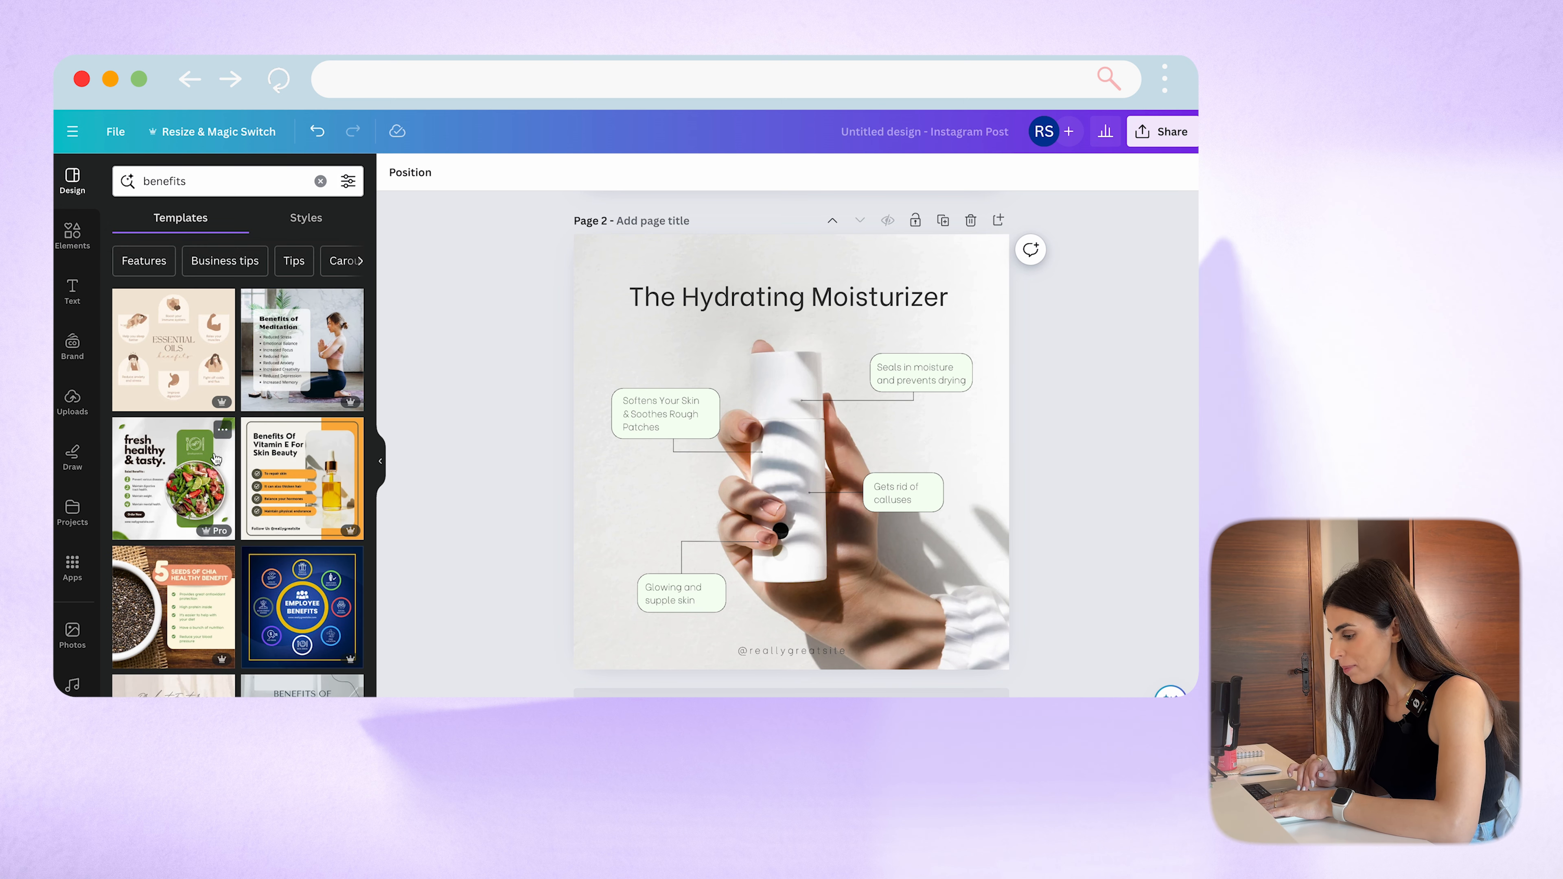
pyautogui.scroll(-10, 216, 459)
pyautogui.scroll(-2, 216, 459)
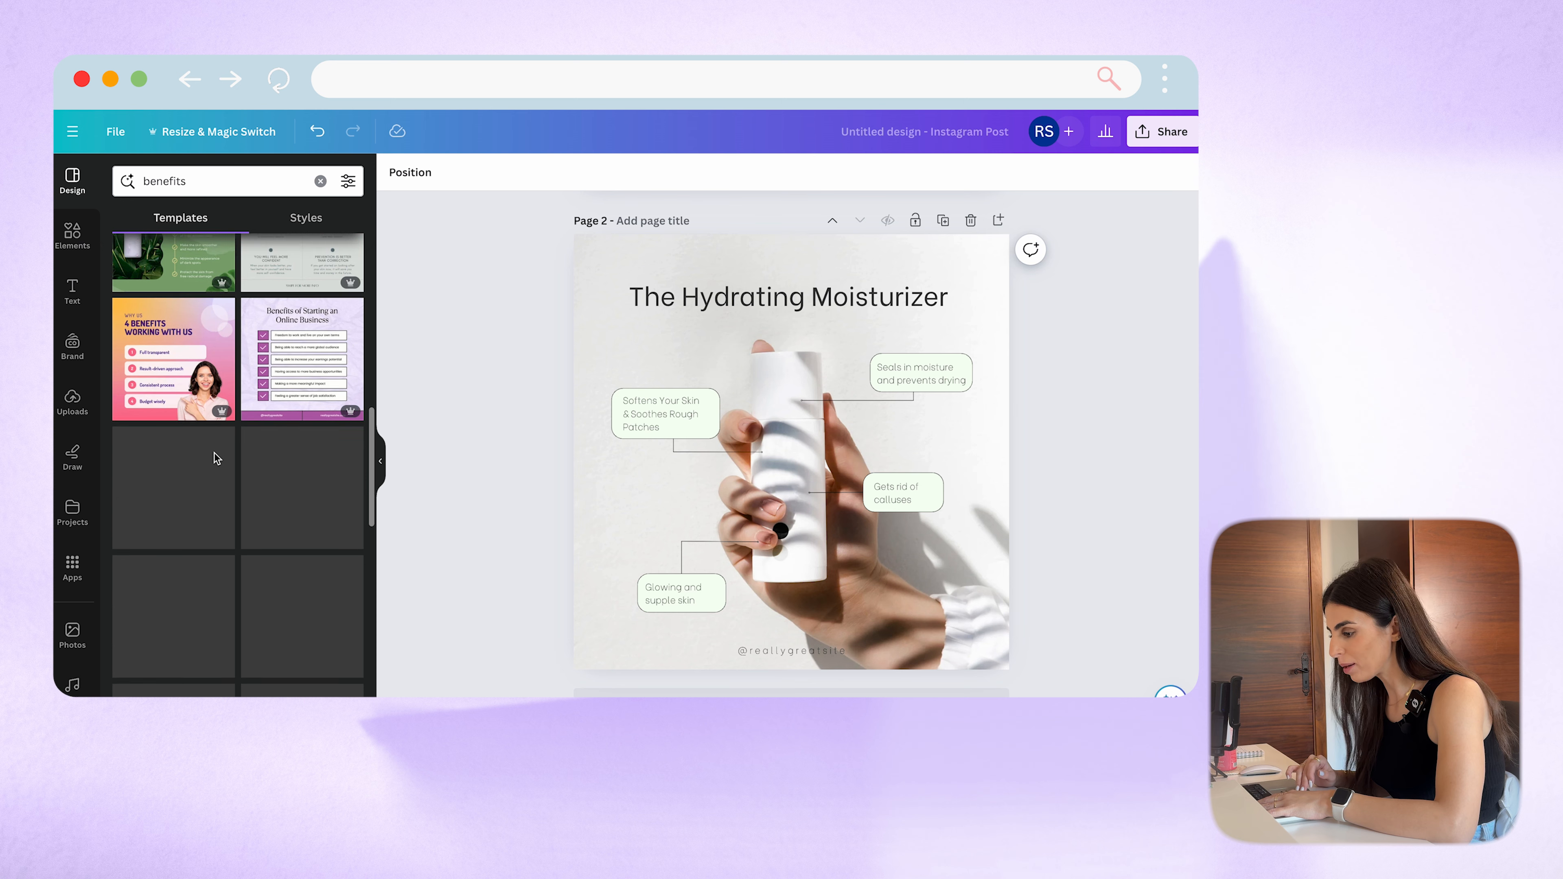
pyautogui.scroll(6, 217, 459)
pyautogui.scroll(6, 215, 456)
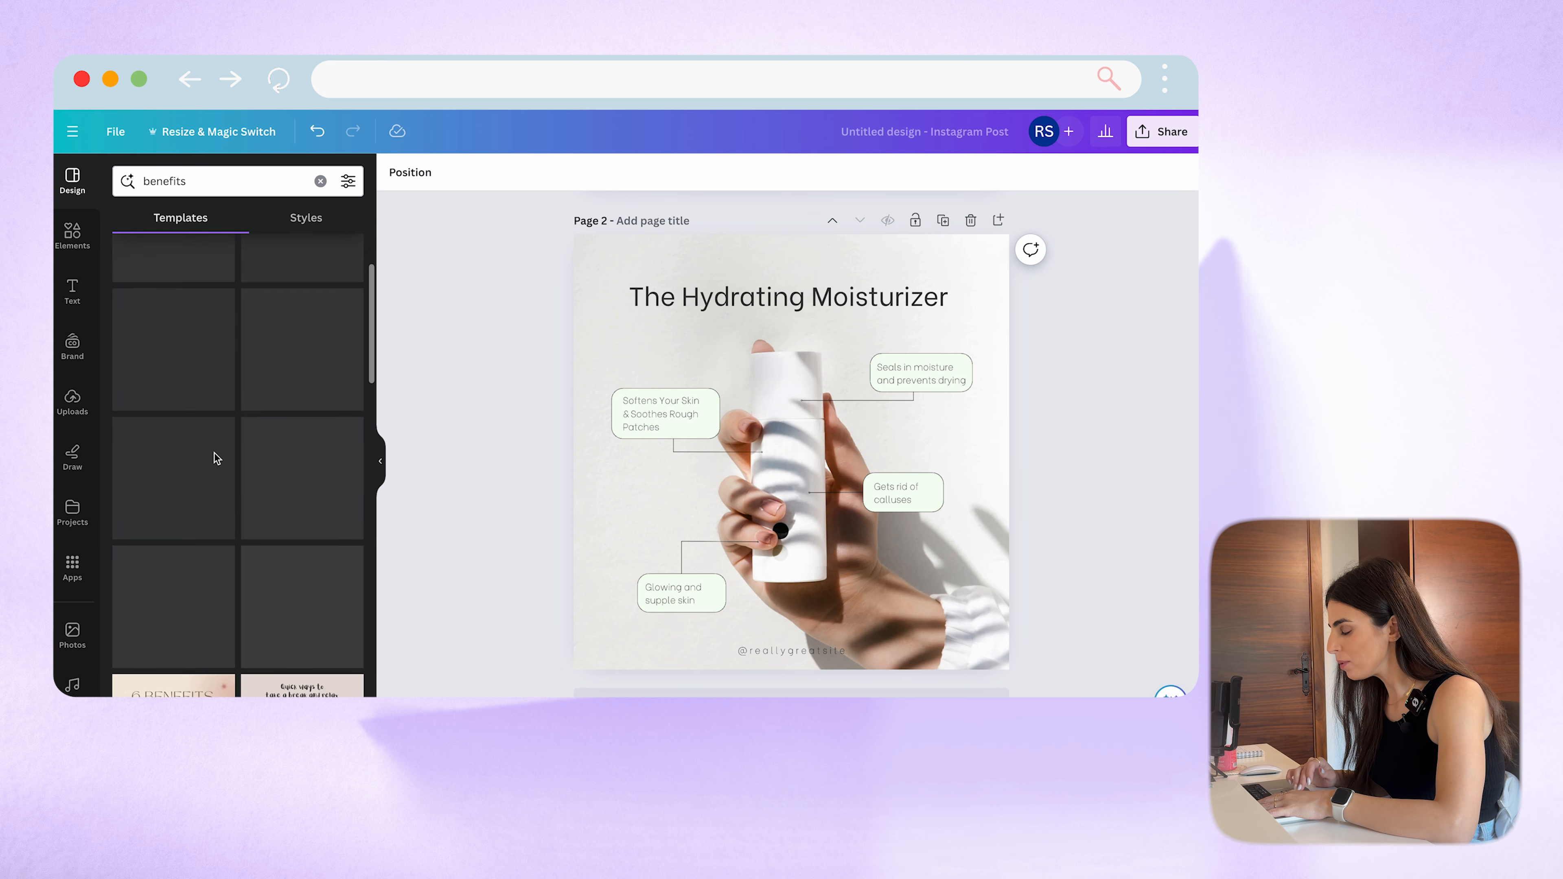
pyautogui.scroll(8, 772, 361)
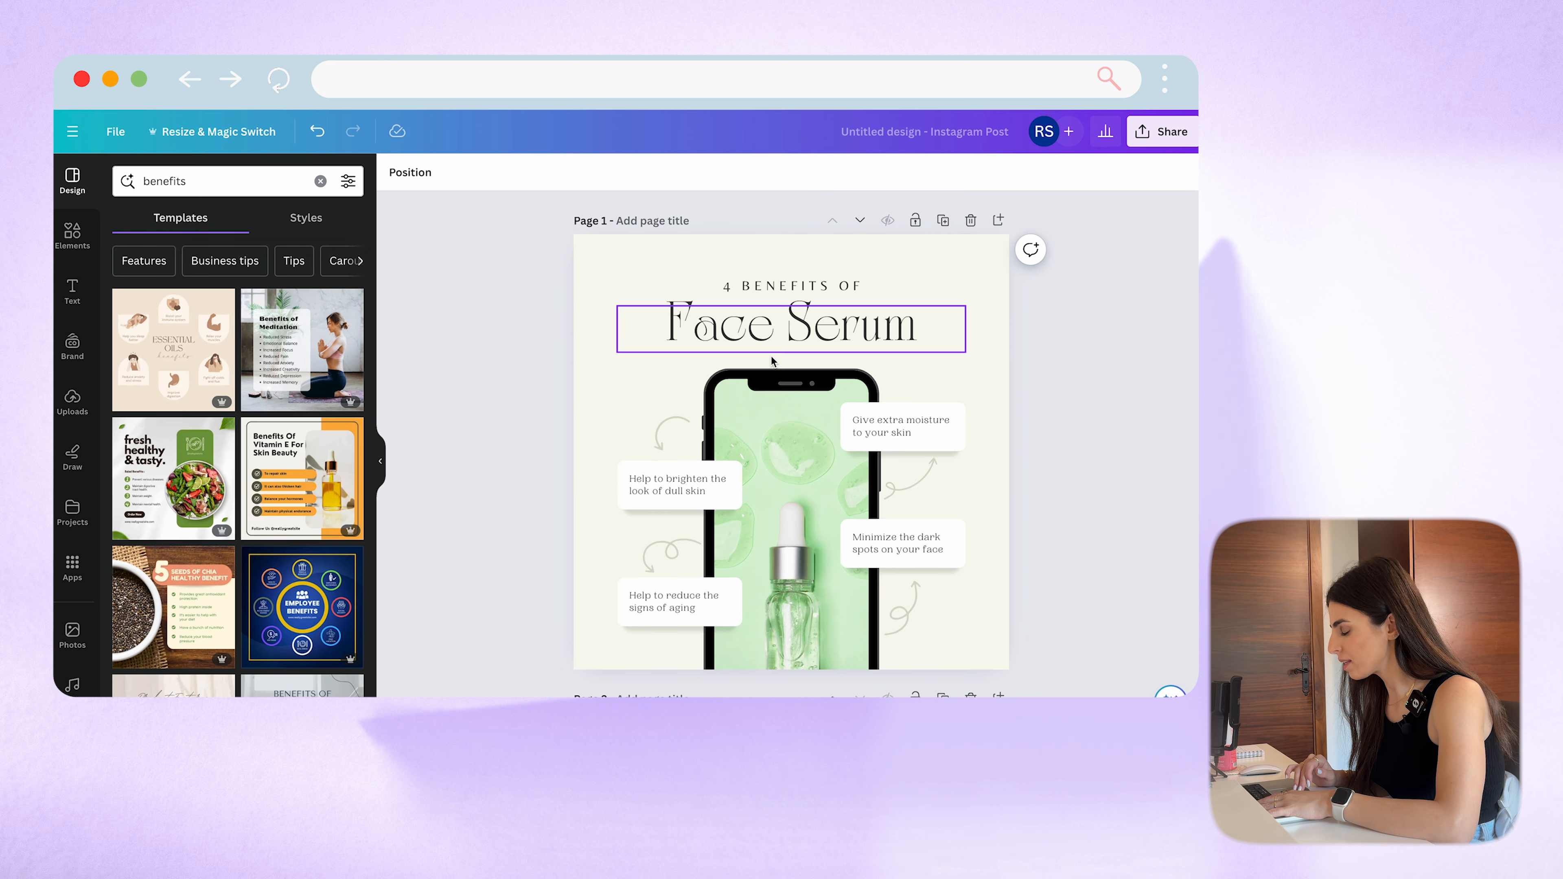
pyautogui.scroll(-1, 772, 360)
pyautogui.scroll(-7, 773, 361)
pyautogui.scroll(-10, 243, 652)
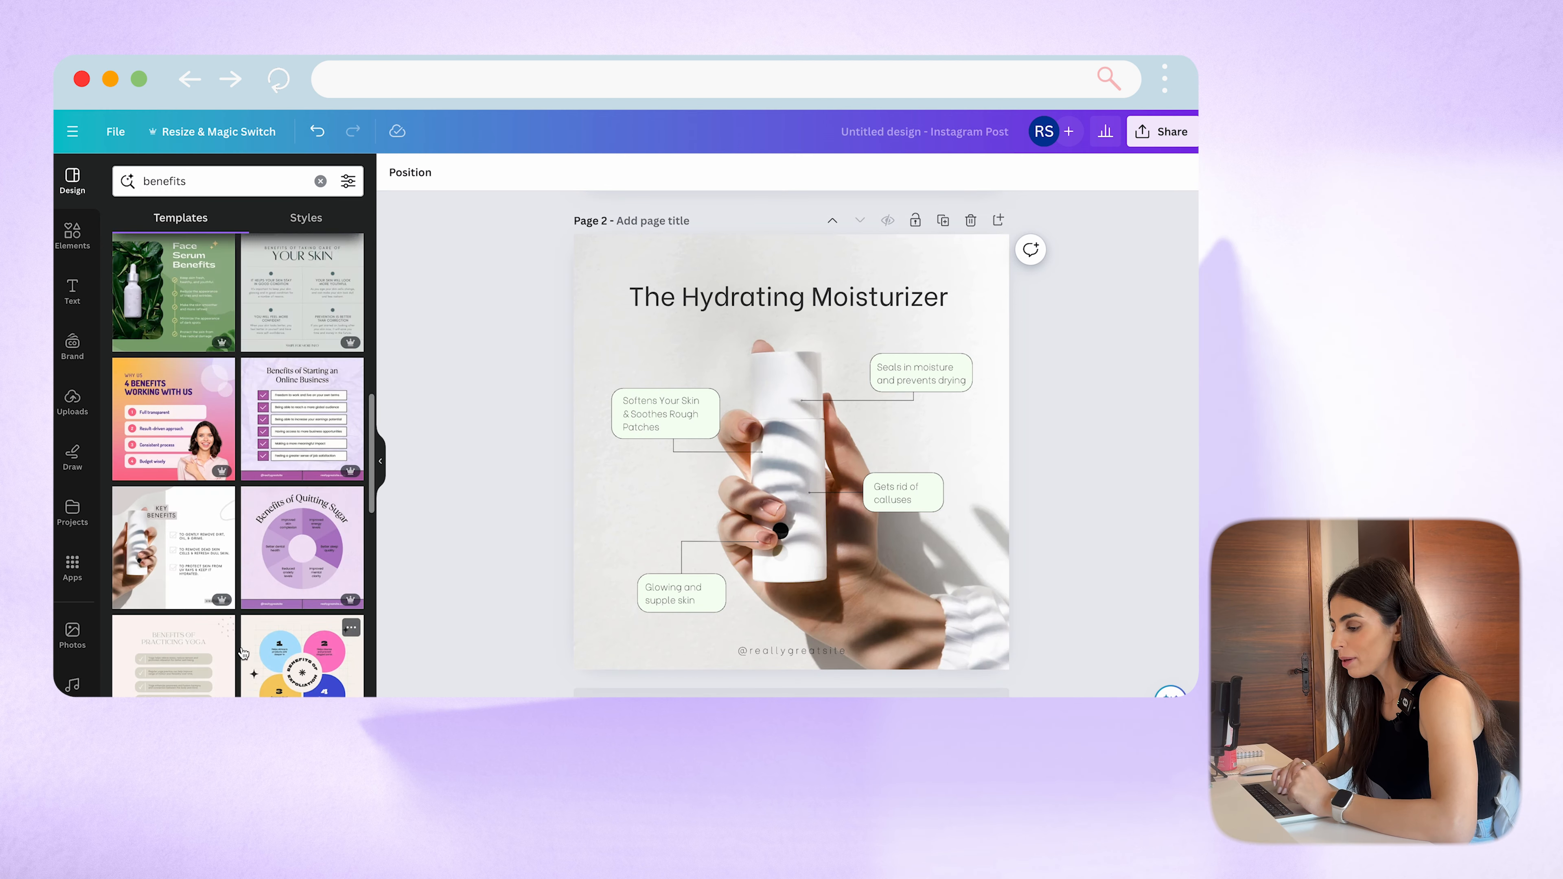
pyautogui.scroll(-5, 243, 652)
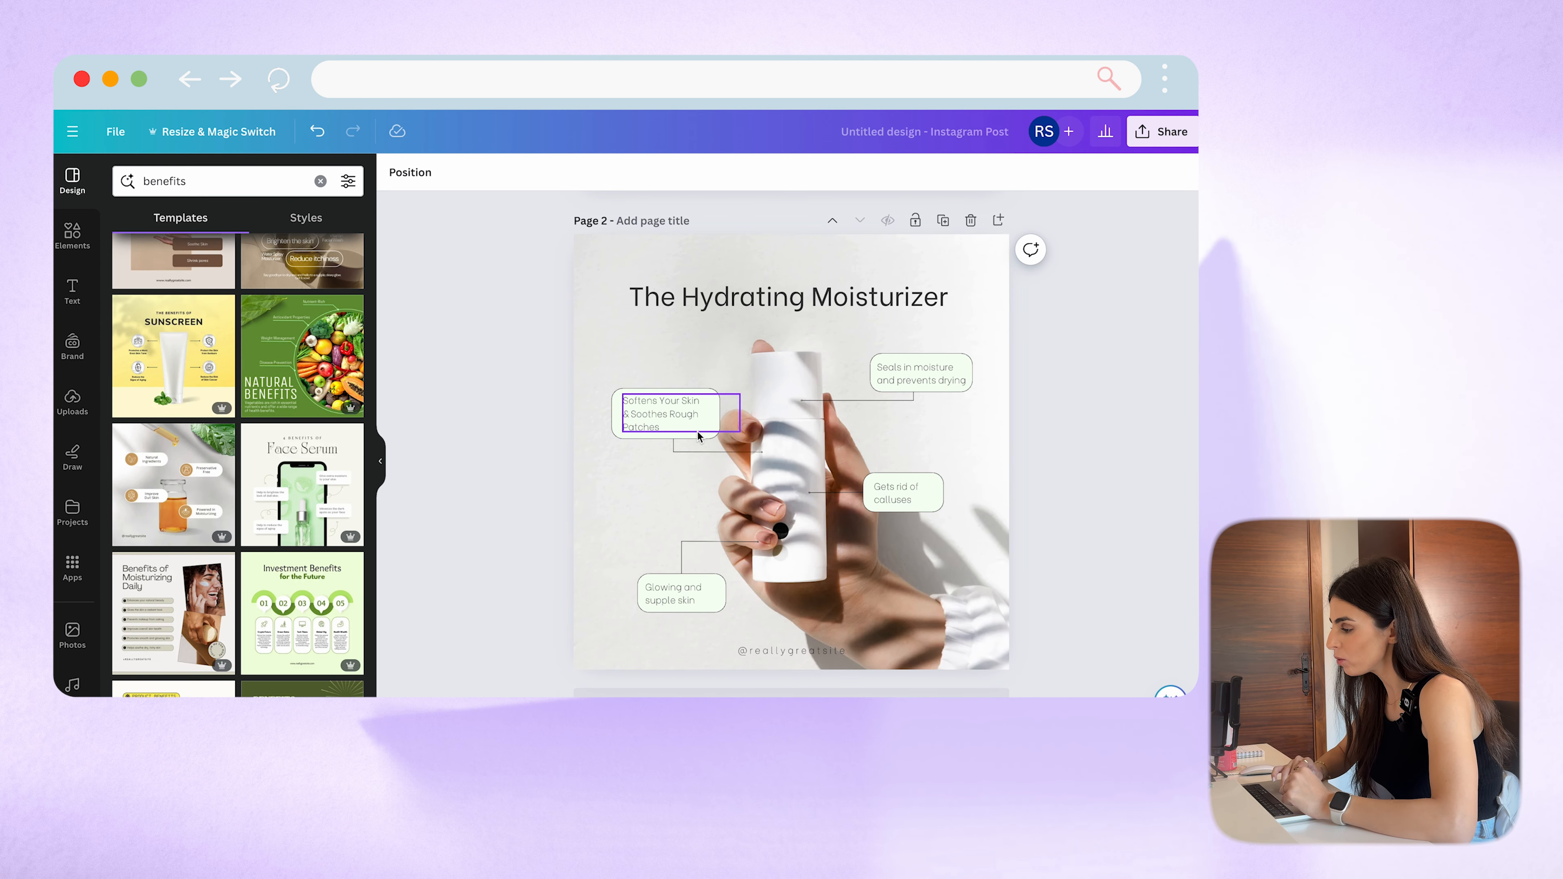
pyautogui.scroll(3, 698, 432)
pyautogui.scroll(-3, 698, 433)
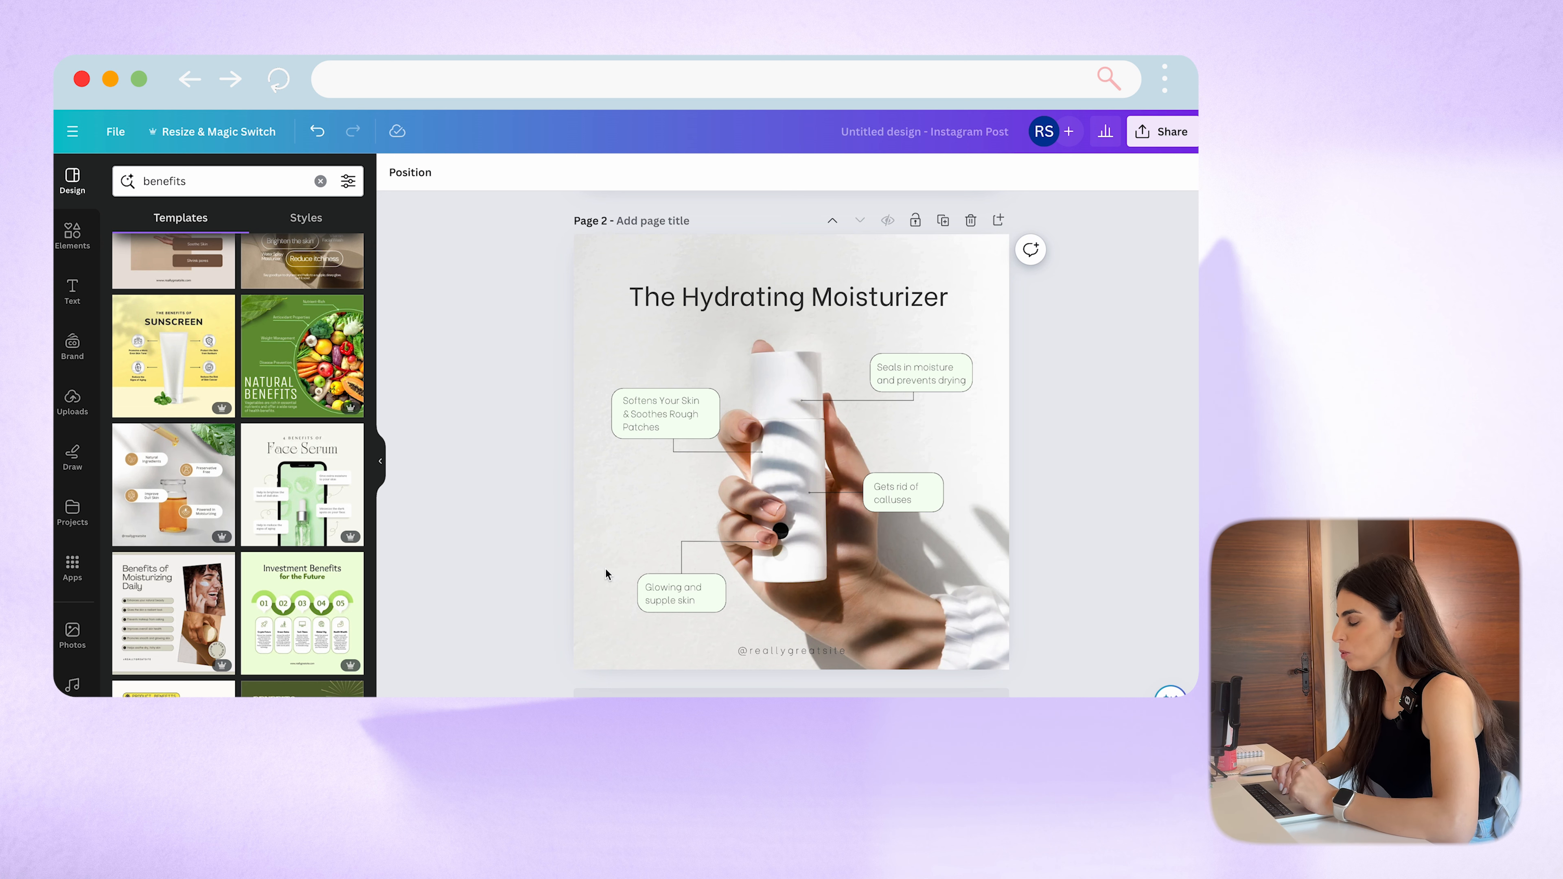
pyautogui.scroll(5, 606, 574)
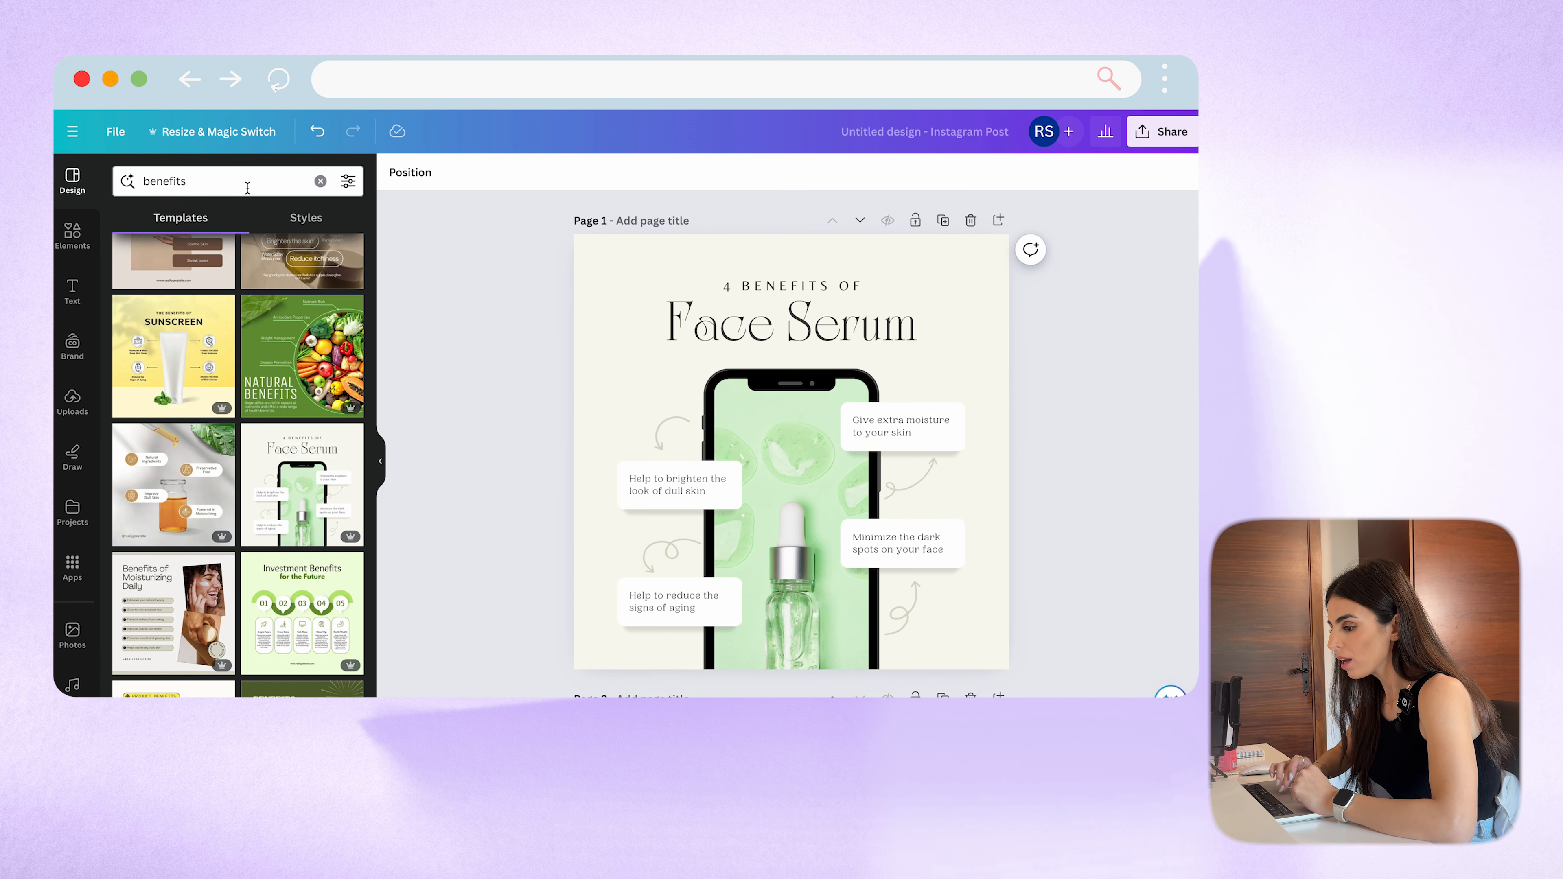
# Step: Place the uploaded photo of scattered bamboo toothbrushes on page 3 and enlarge it to fill the whole page
pyautogui.click(72, 398)
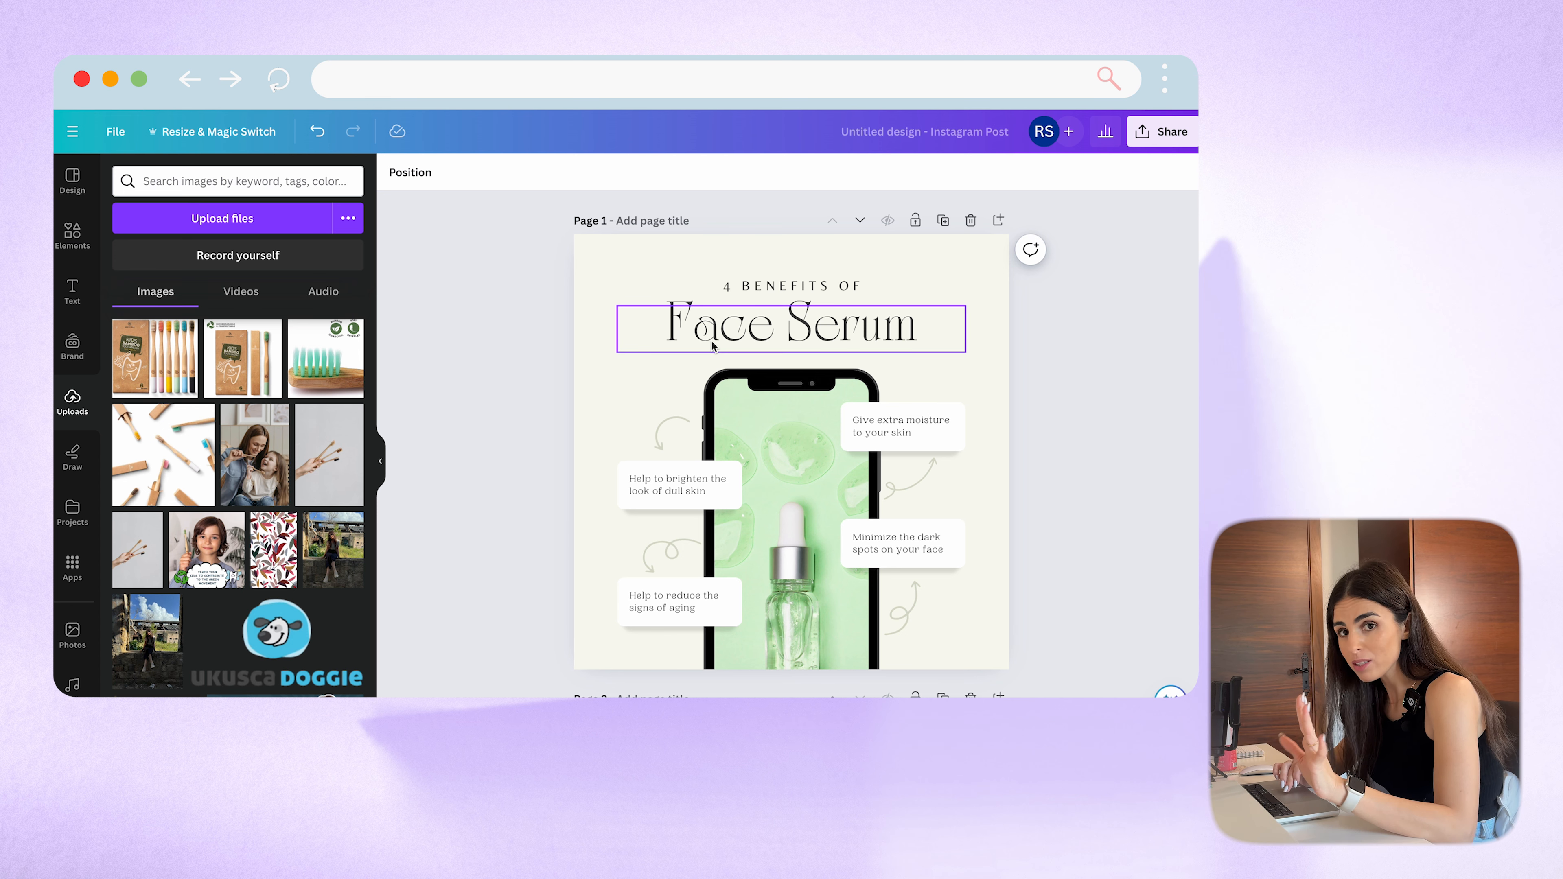
pyautogui.scroll(-5, 744, 406)
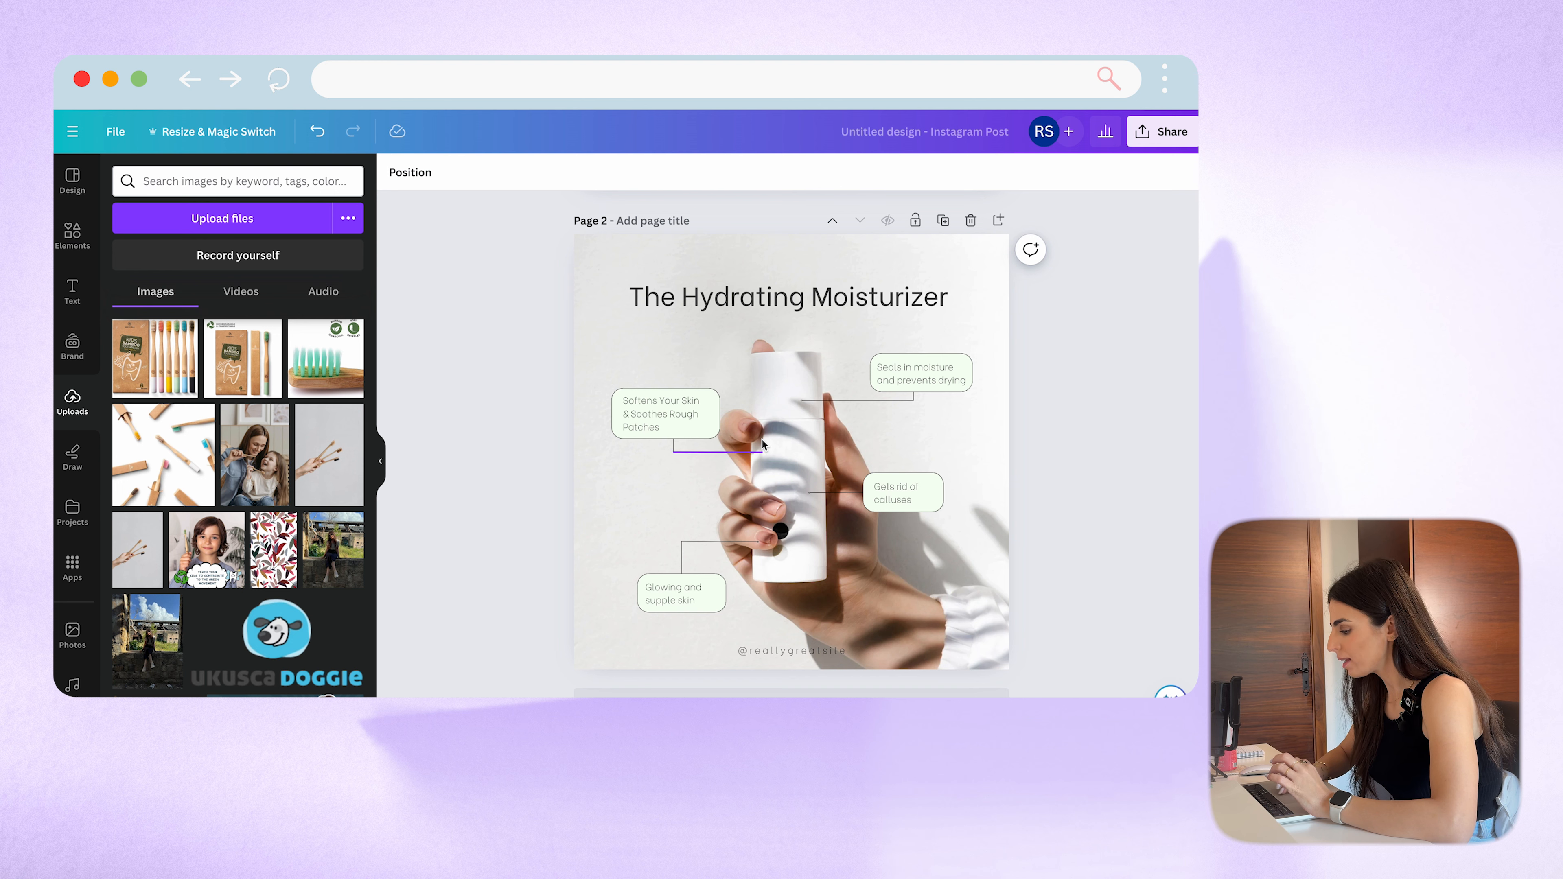
pyautogui.scroll(-5, 762, 440)
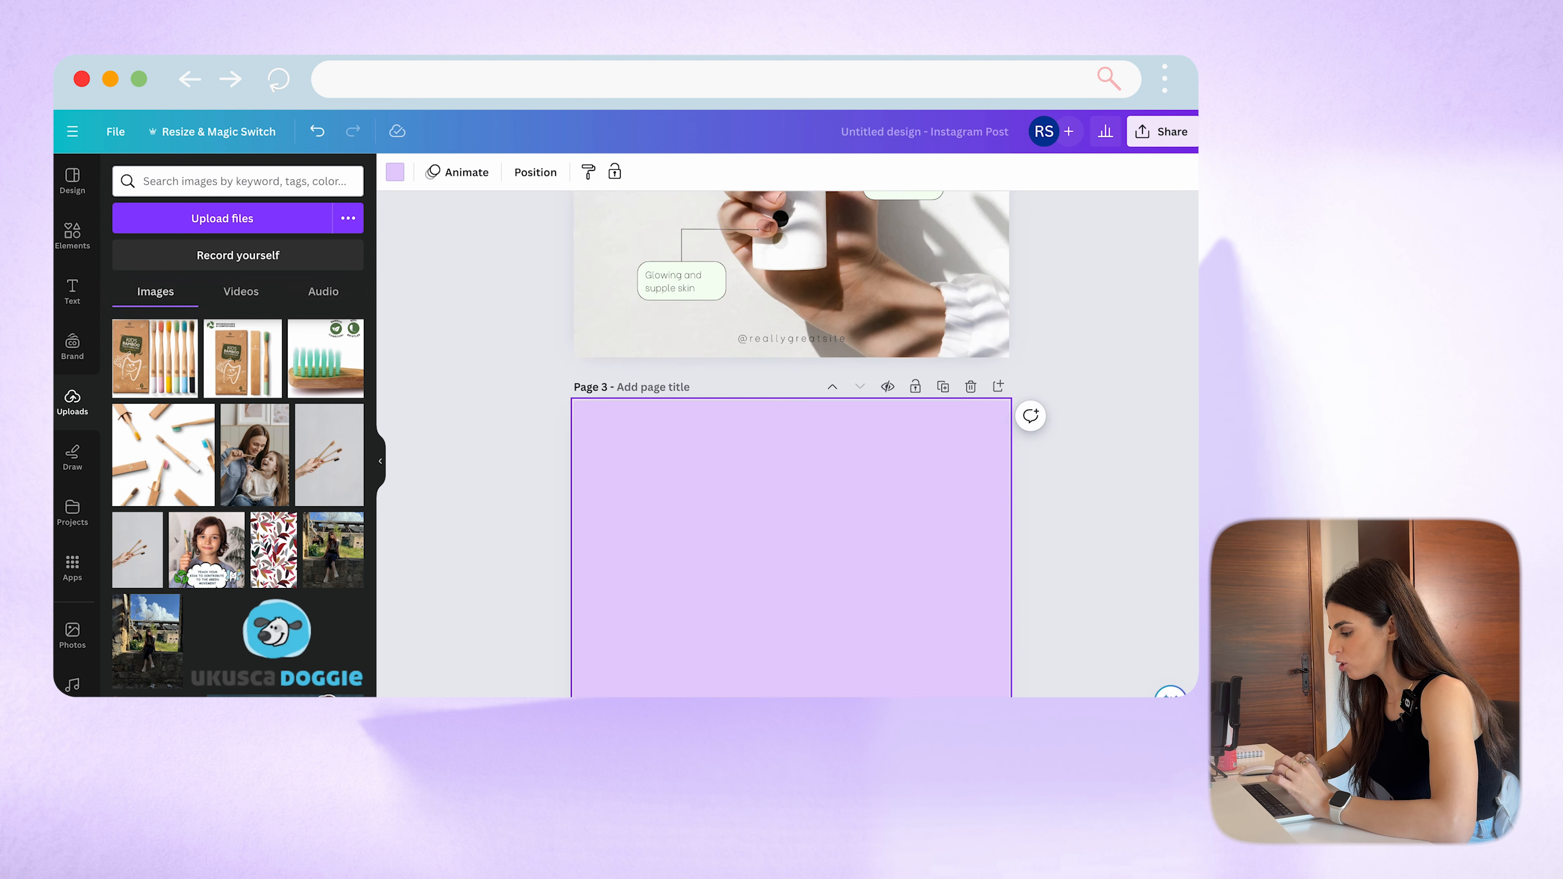
pyautogui.click(207, 455)
pyautogui.moveTo(673, 324); pyautogui.dragTo(610, 261)
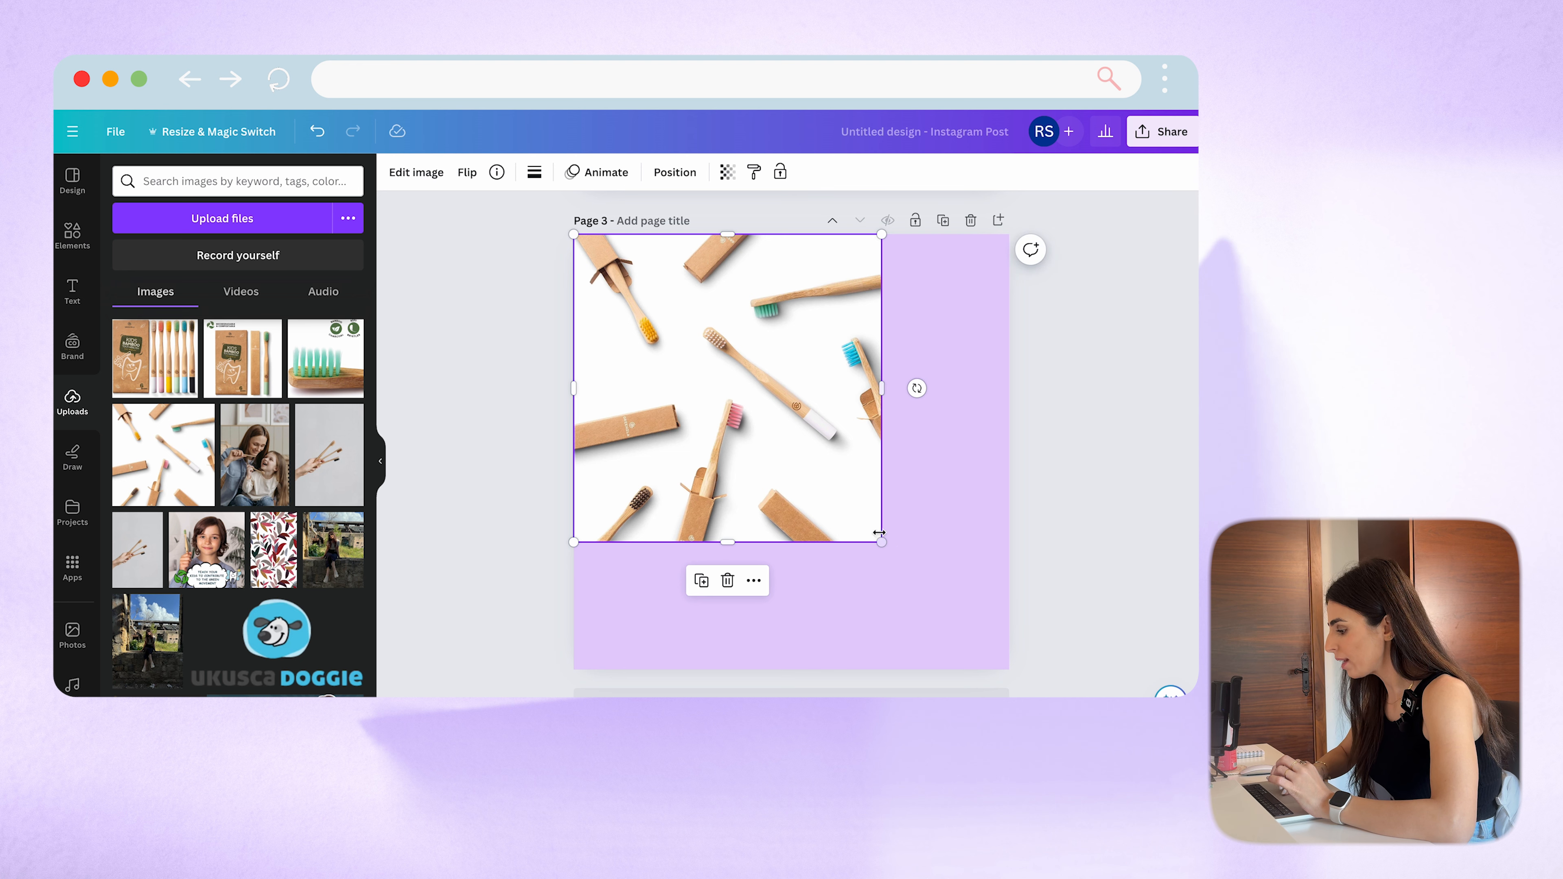
pyautogui.moveTo(878, 533); pyautogui.dragTo(1009, 669)
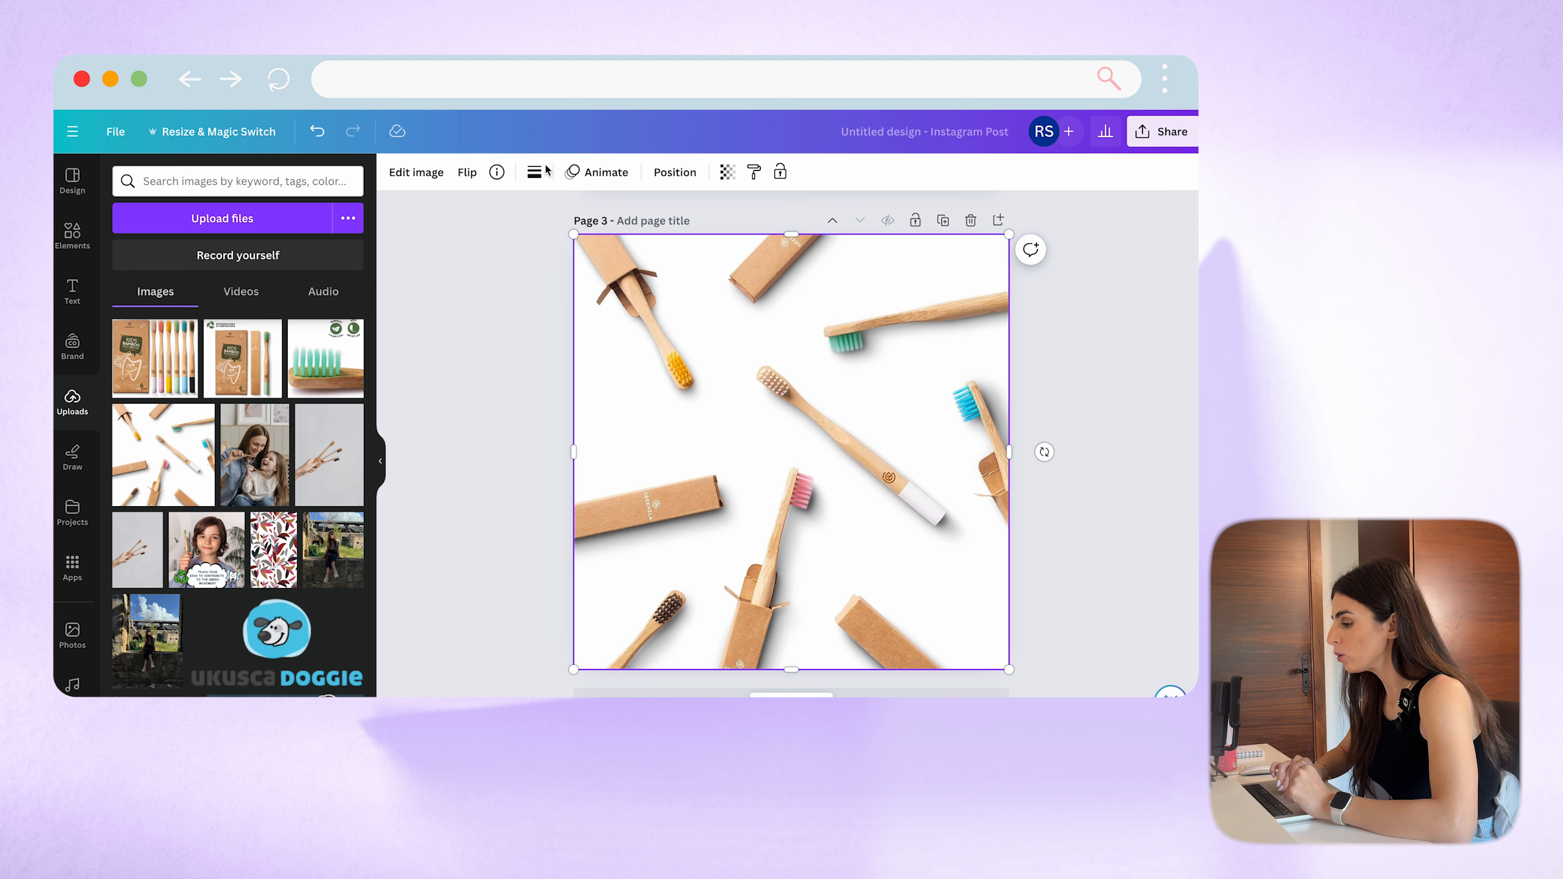
# Step: Extract the central white-tipped toothbrush from the page 3 photo with Magic Grab and paste it onto page 4
pyautogui.click(416, 172)
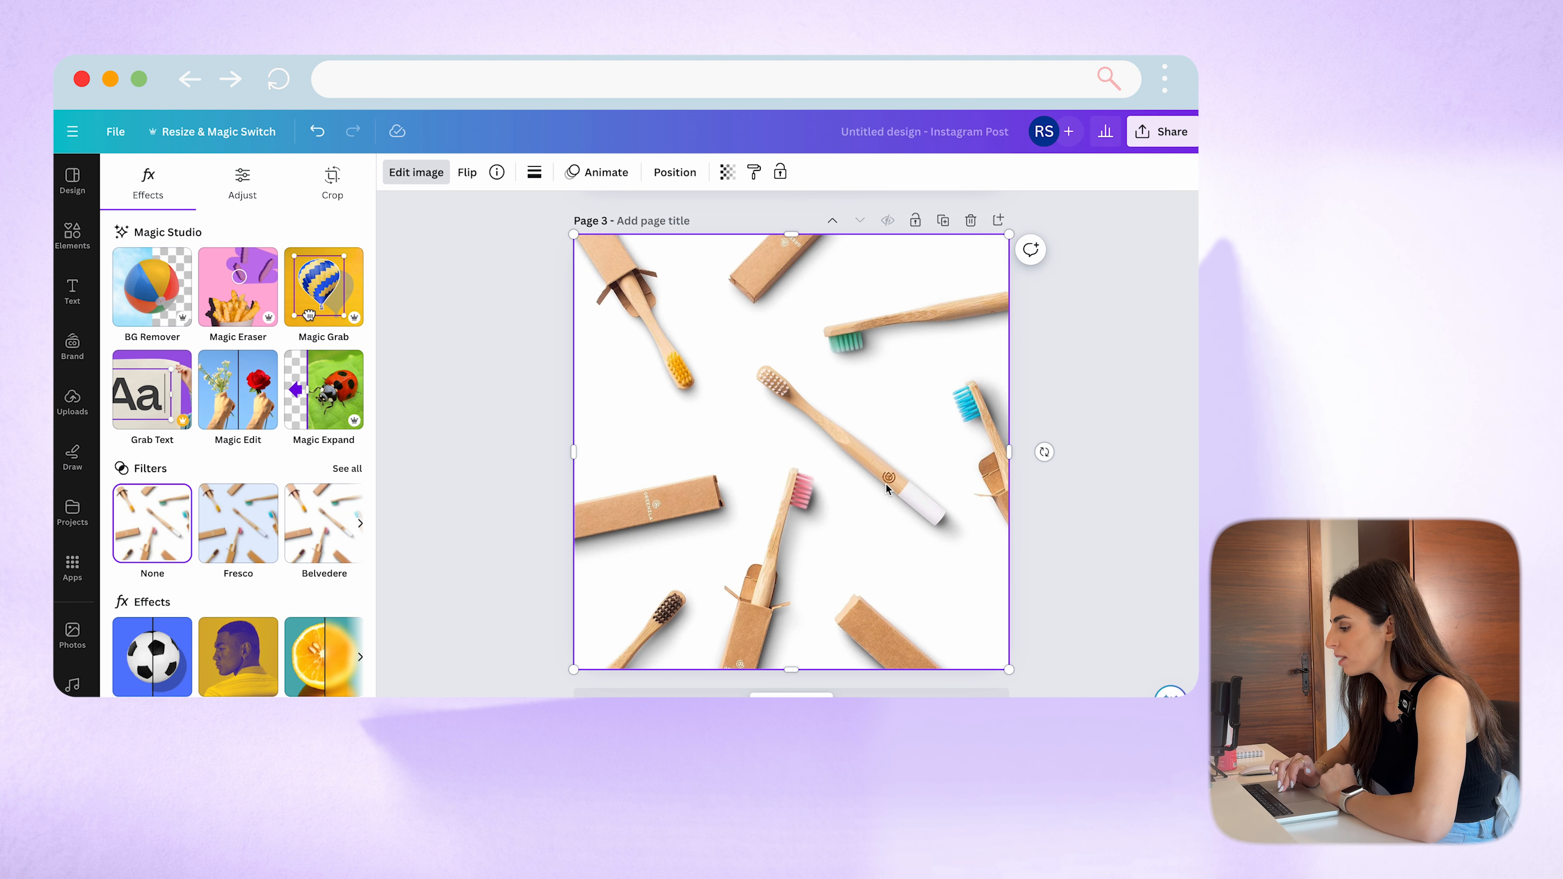
pyautogui.click(338, 286)
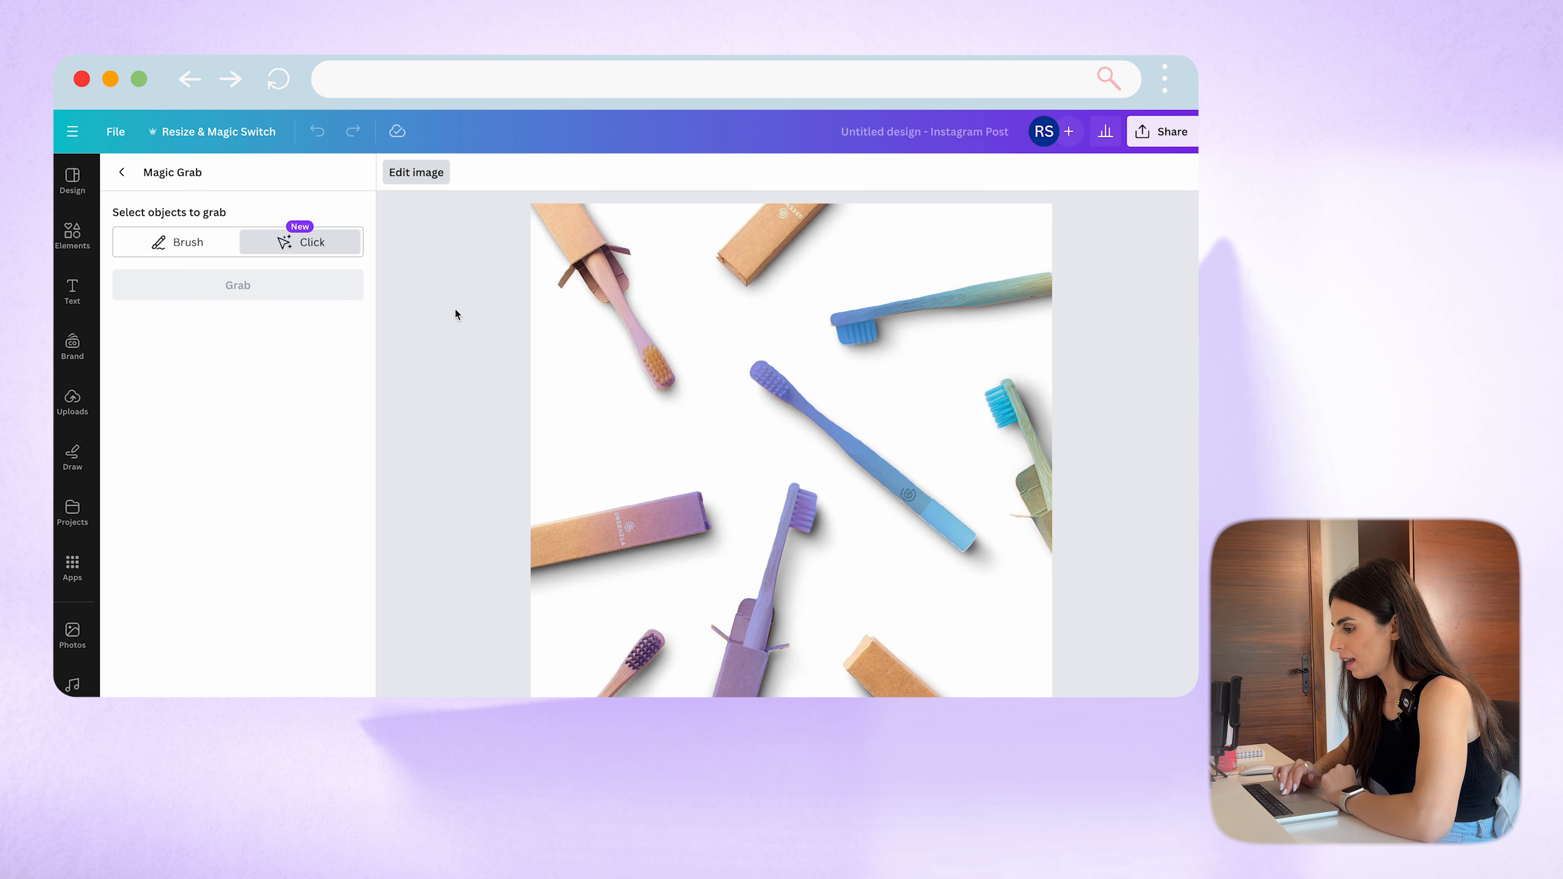
pyautogui.click(870, 463)
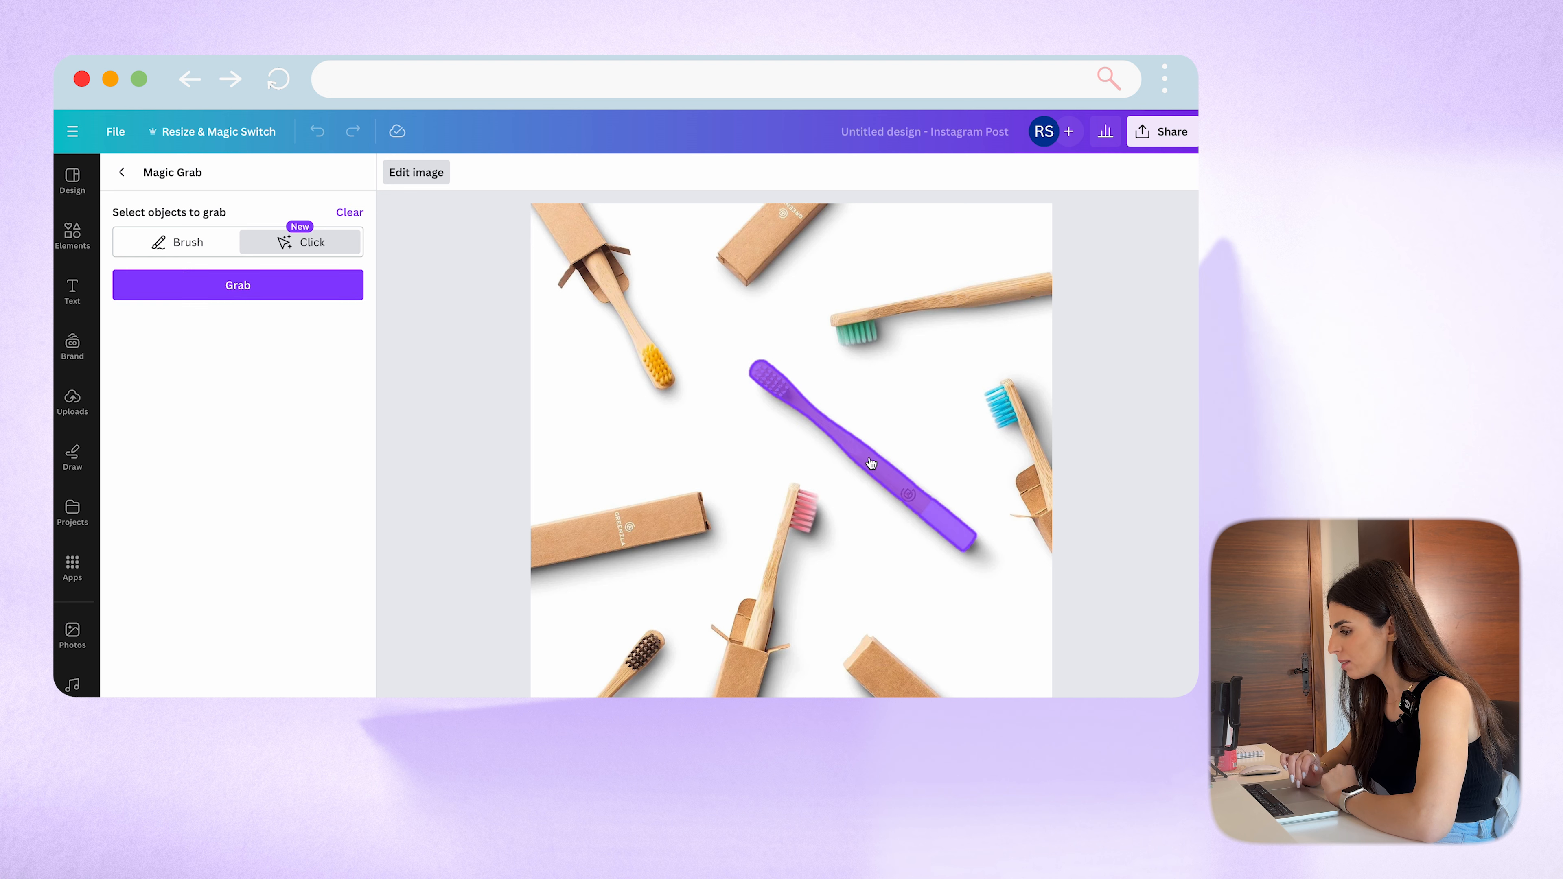
pyautogui.click(237, 285)
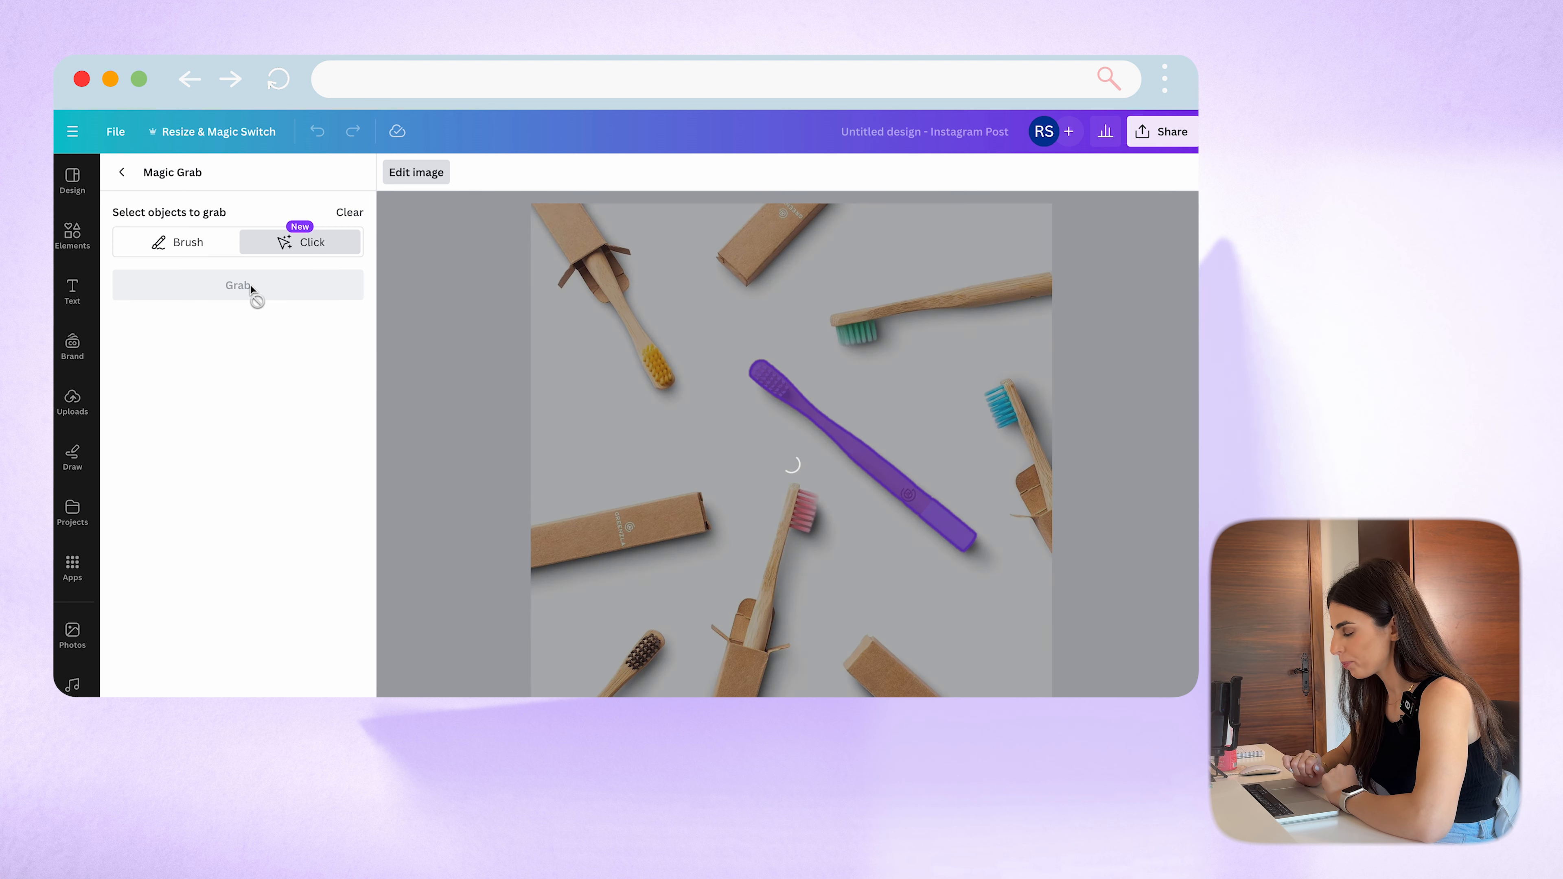
pyautogui.moveTo(835, 467); pyautogui.dragTo(803, 466)
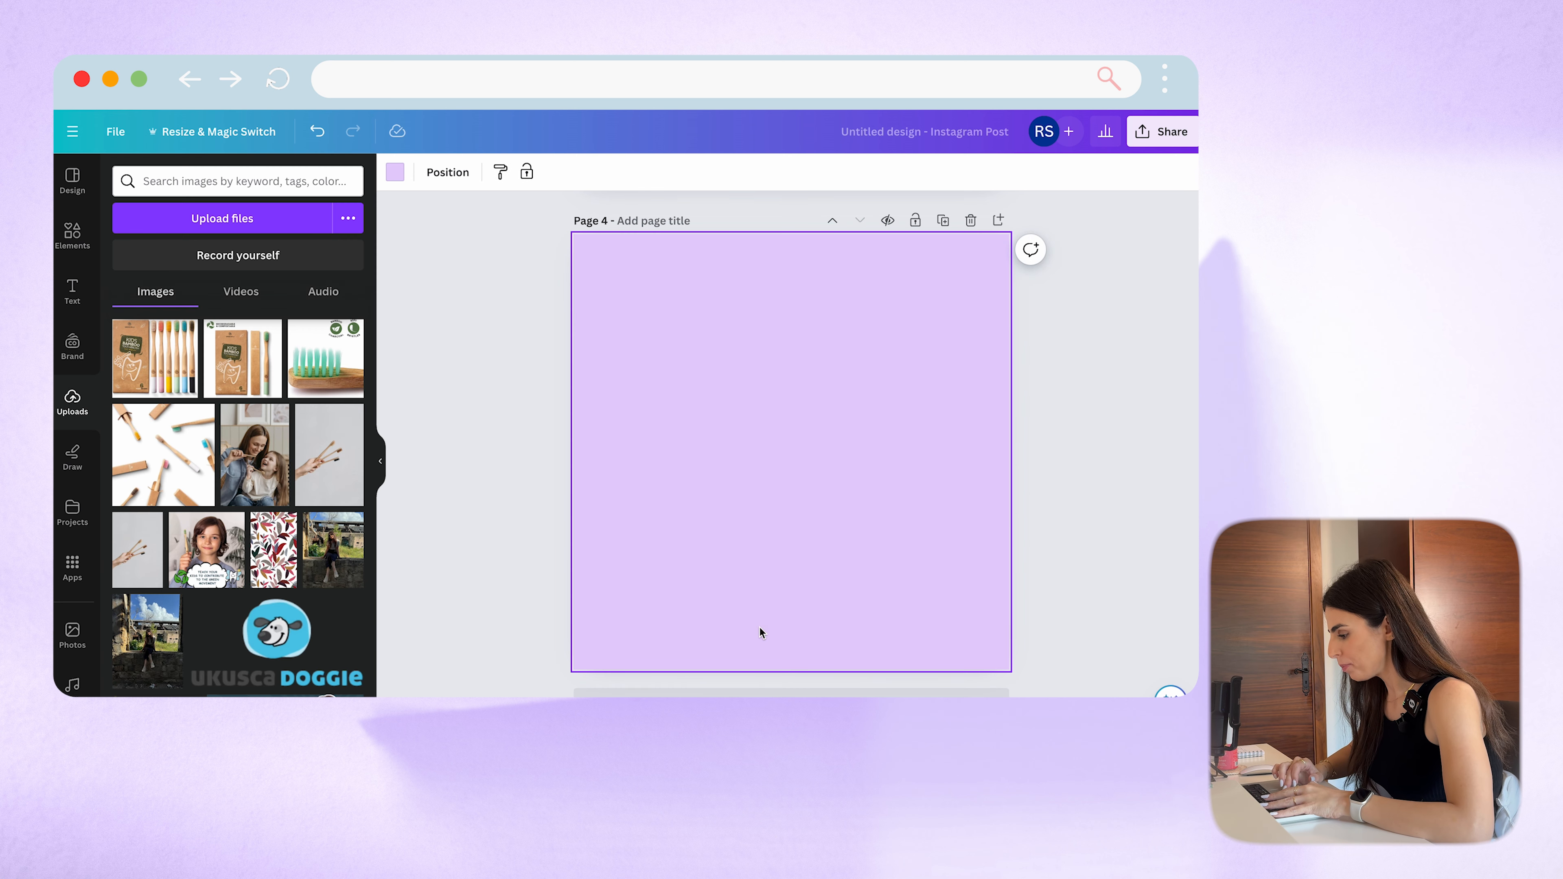
pyautogui.hotkey('ctrl', 'v')
pyautogui.click(898, 691)
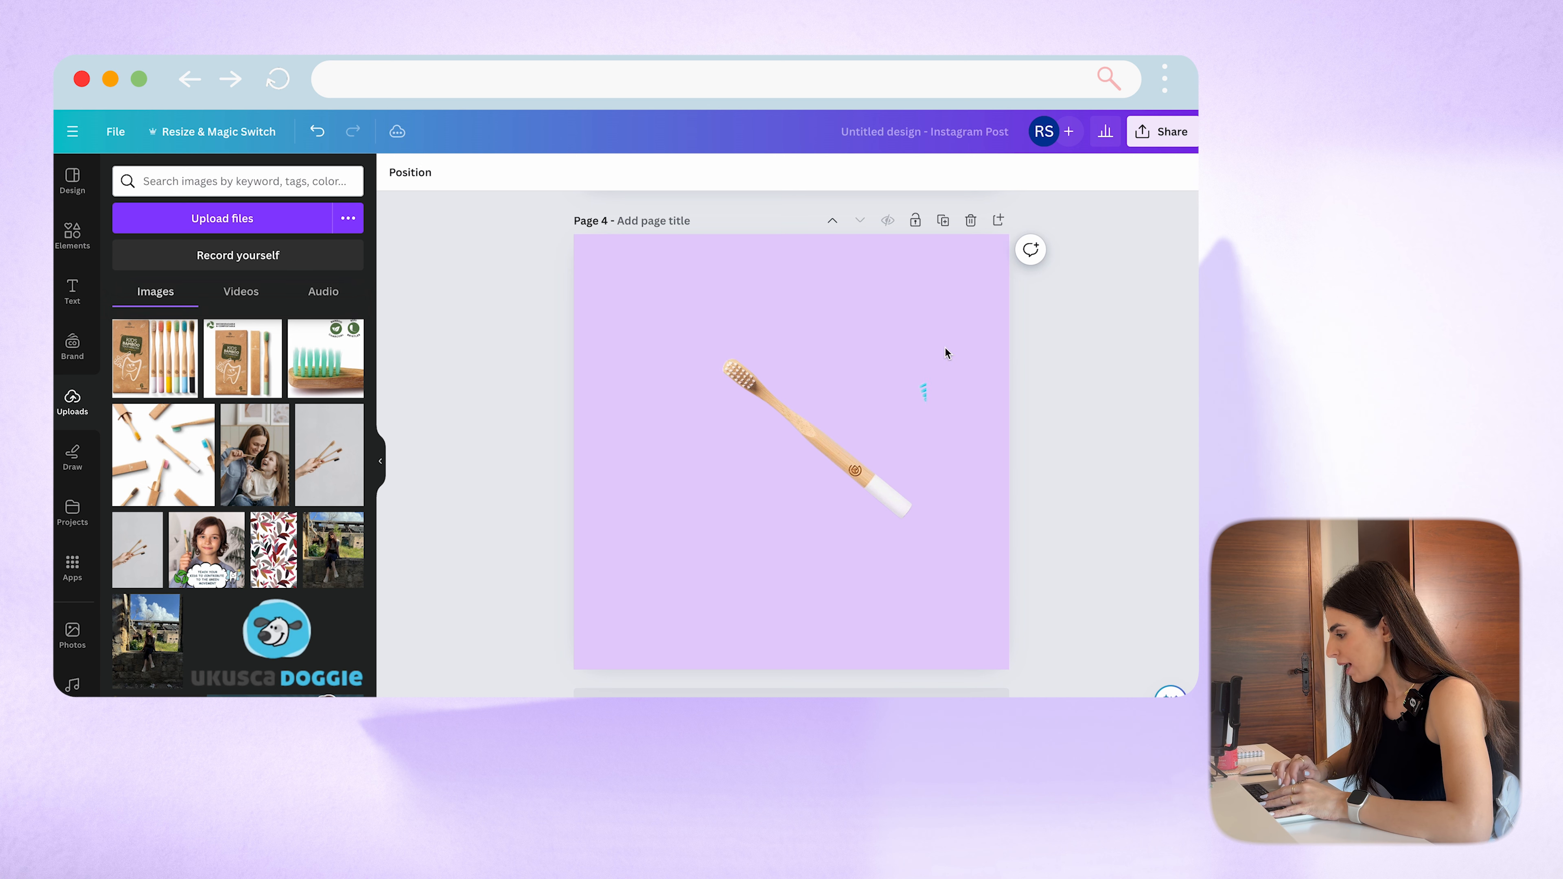
# Step: Remove the stray blue bristle fragment beside the page 4 toothbrush using the Magic Eraser brush
pyautogui.click(911, 419)
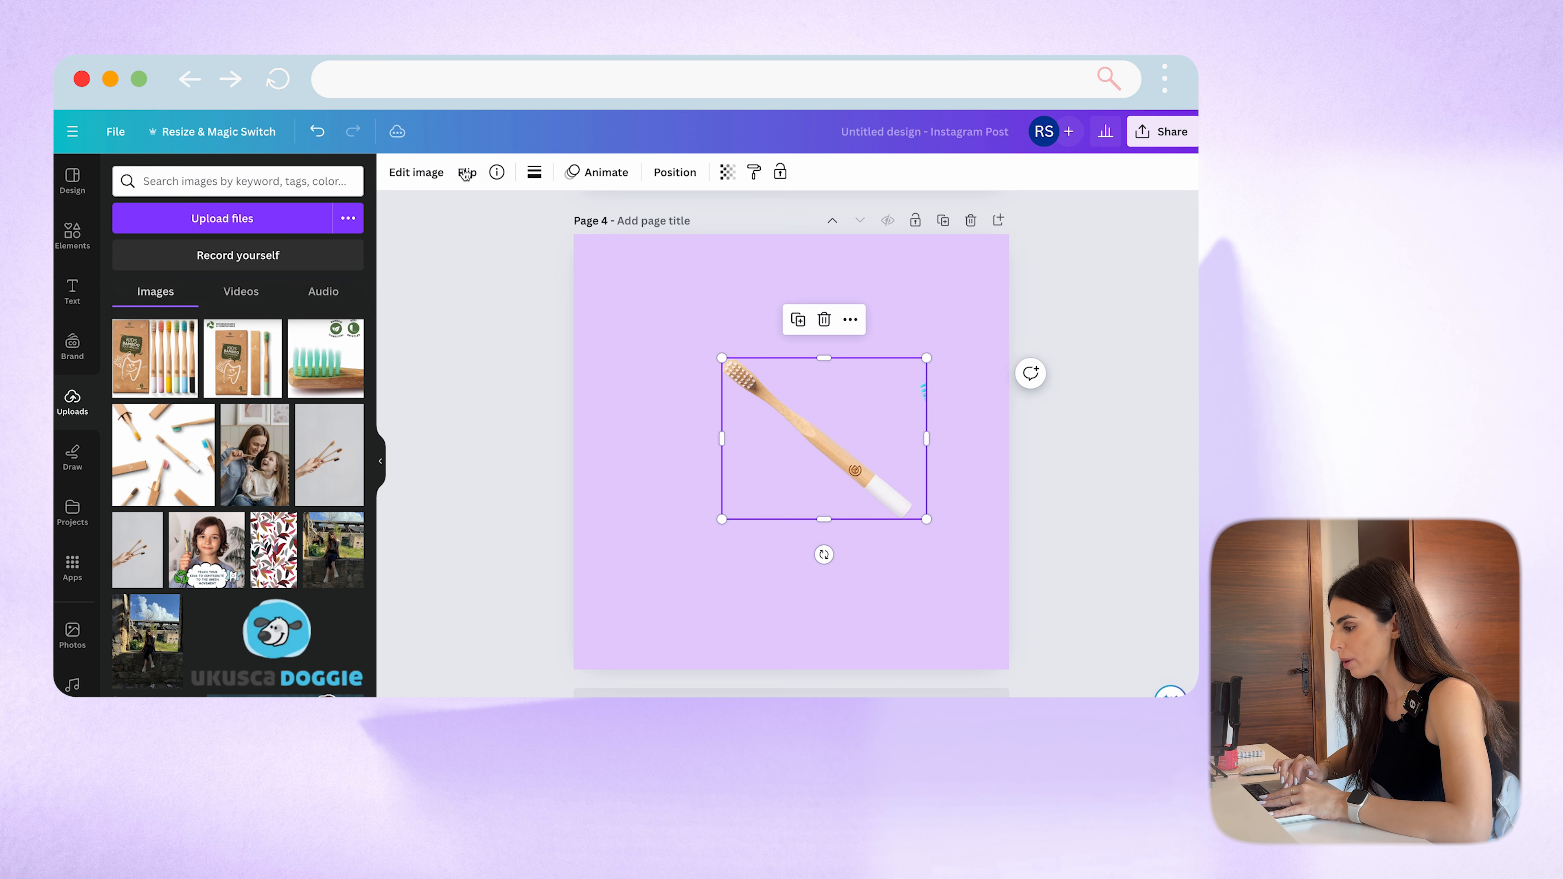
pyautogui.click(435, 175)
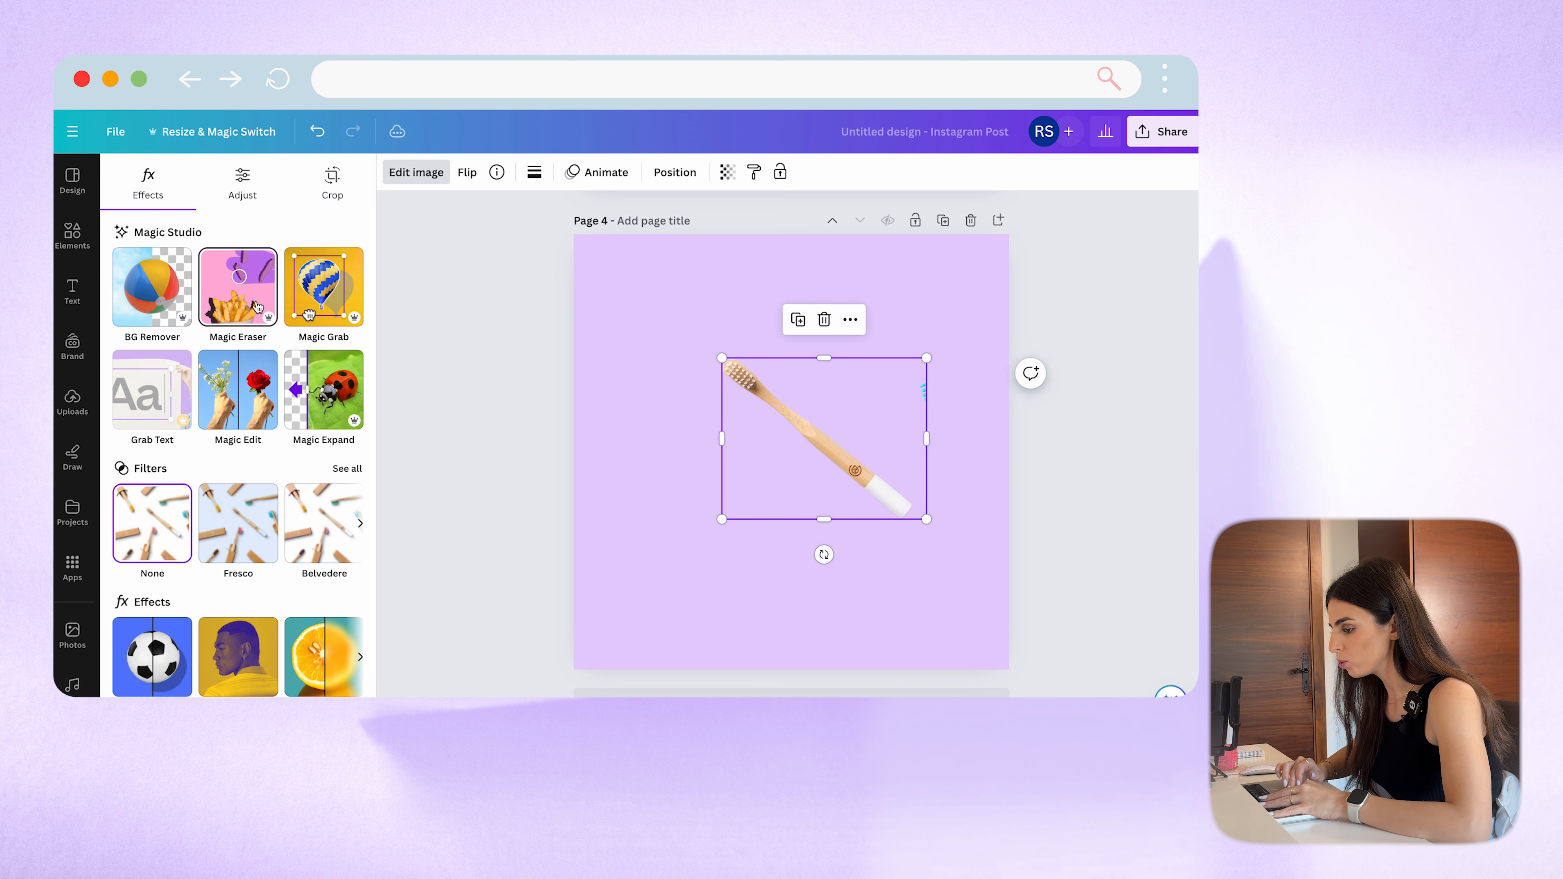
pyautogui.click(274, 264)
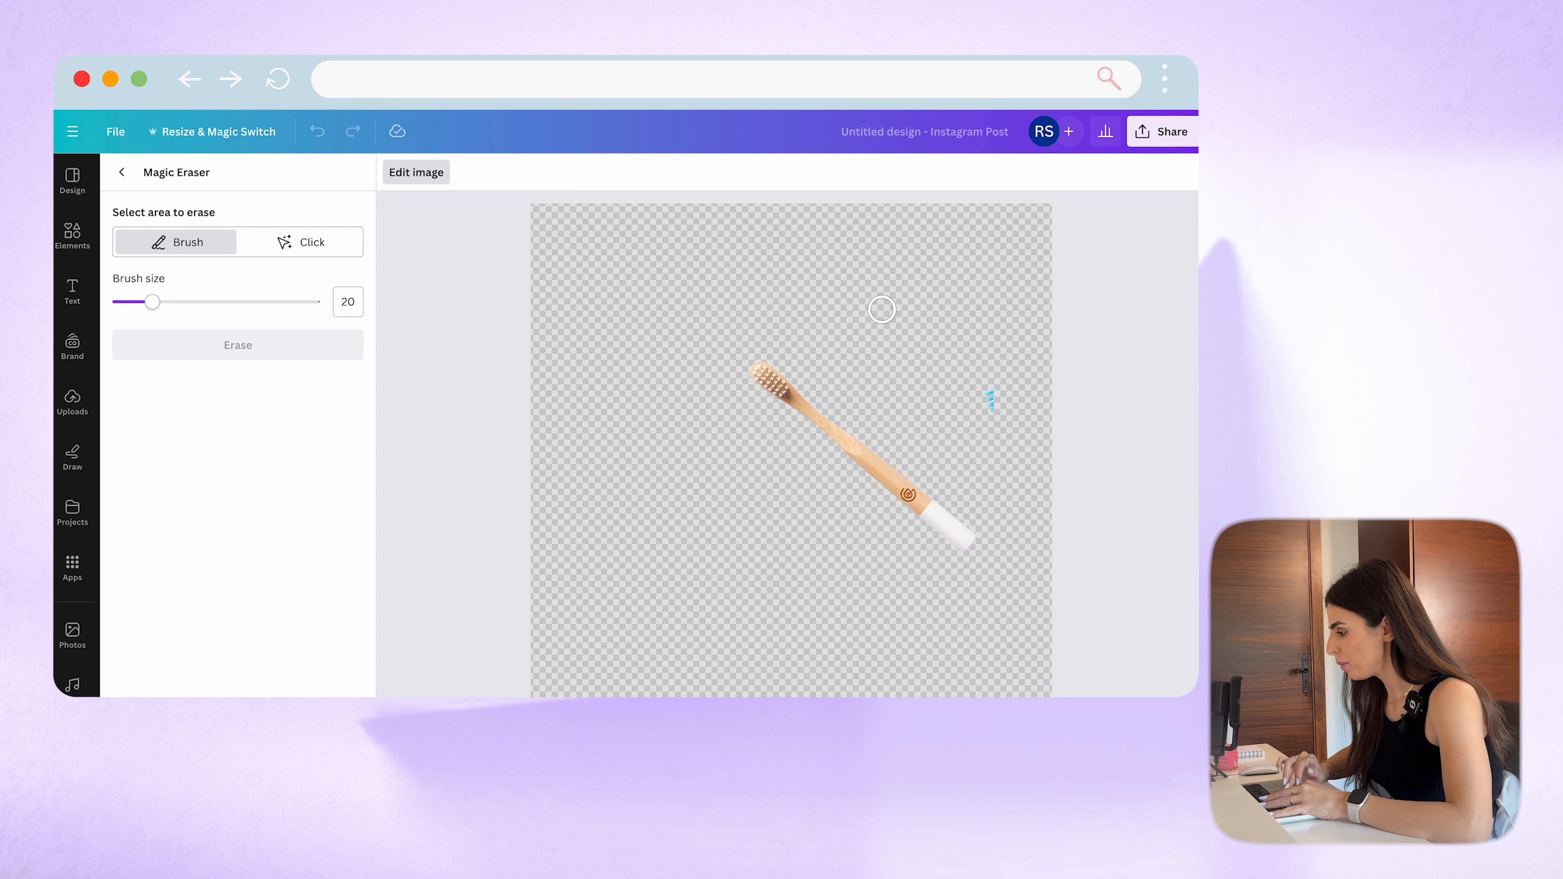
pyautogui.moveTo(984, 392); pyautogui.dragTo(995, 414)
pyautogui.click(345, 345)
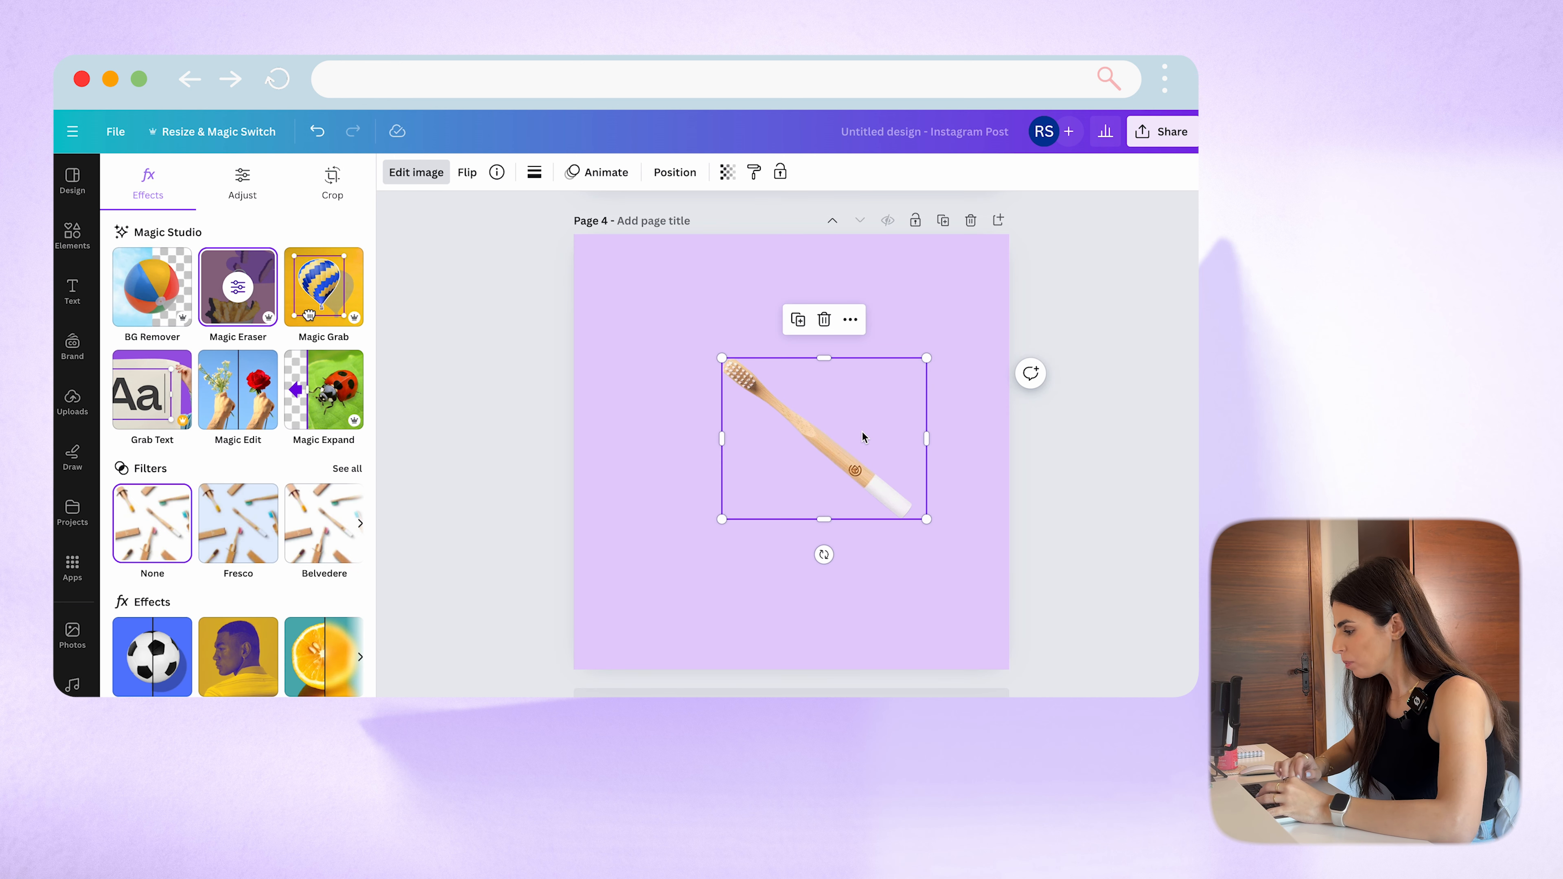
# Step: Delete the green serum photo and its phone frame from the Face Serum design on page 1
pyautogui.scroll(15, 862, 400)
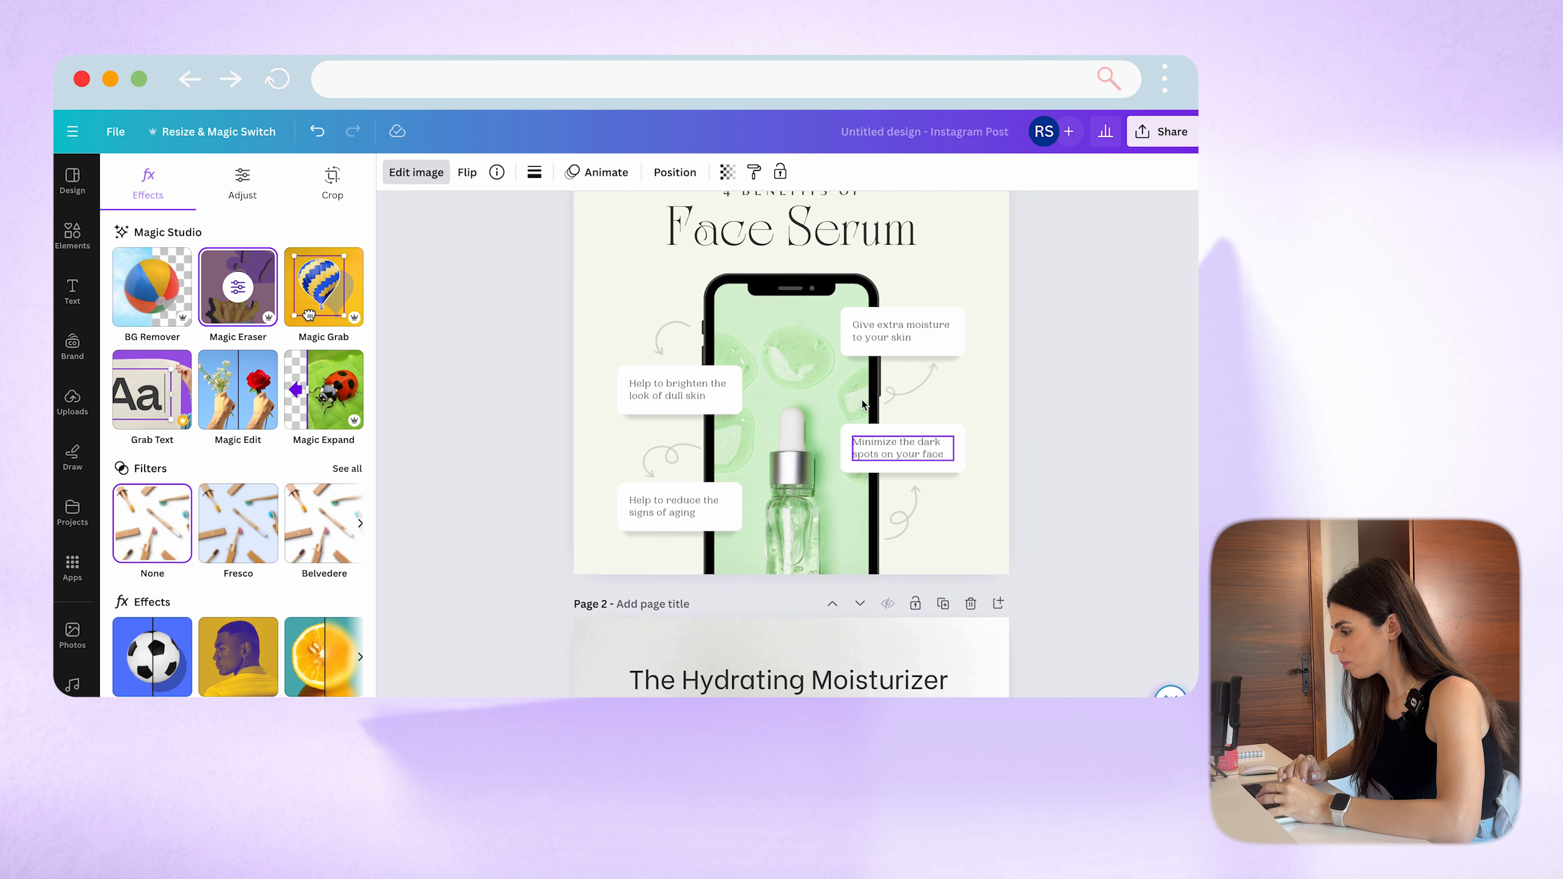
pyautogui.click(825, 396)
pyautogui.press('Delete')
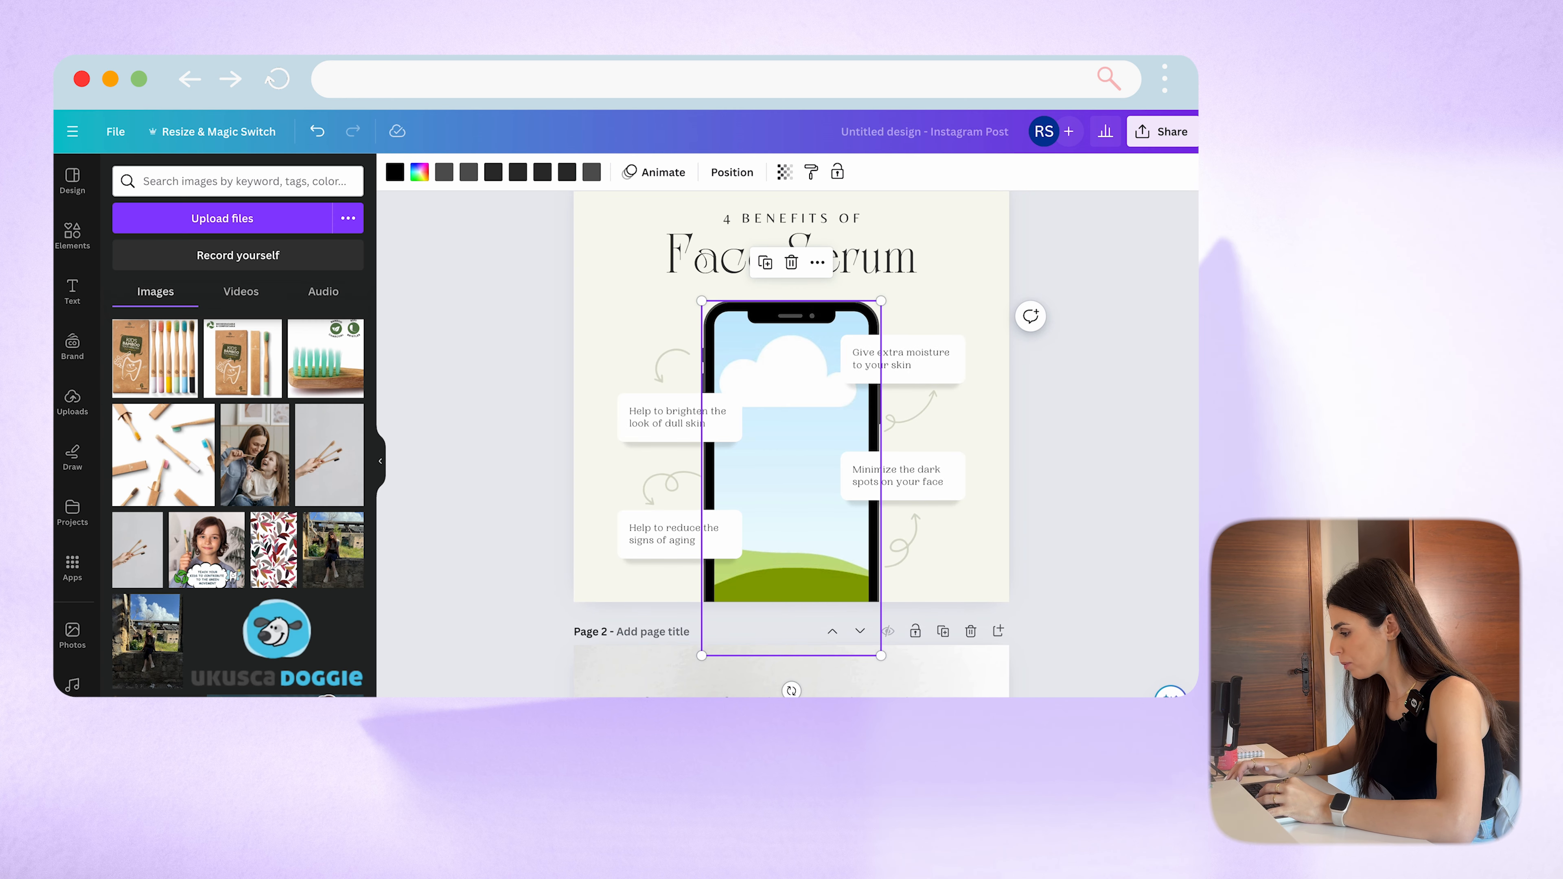
pyautogui.press('Delete')
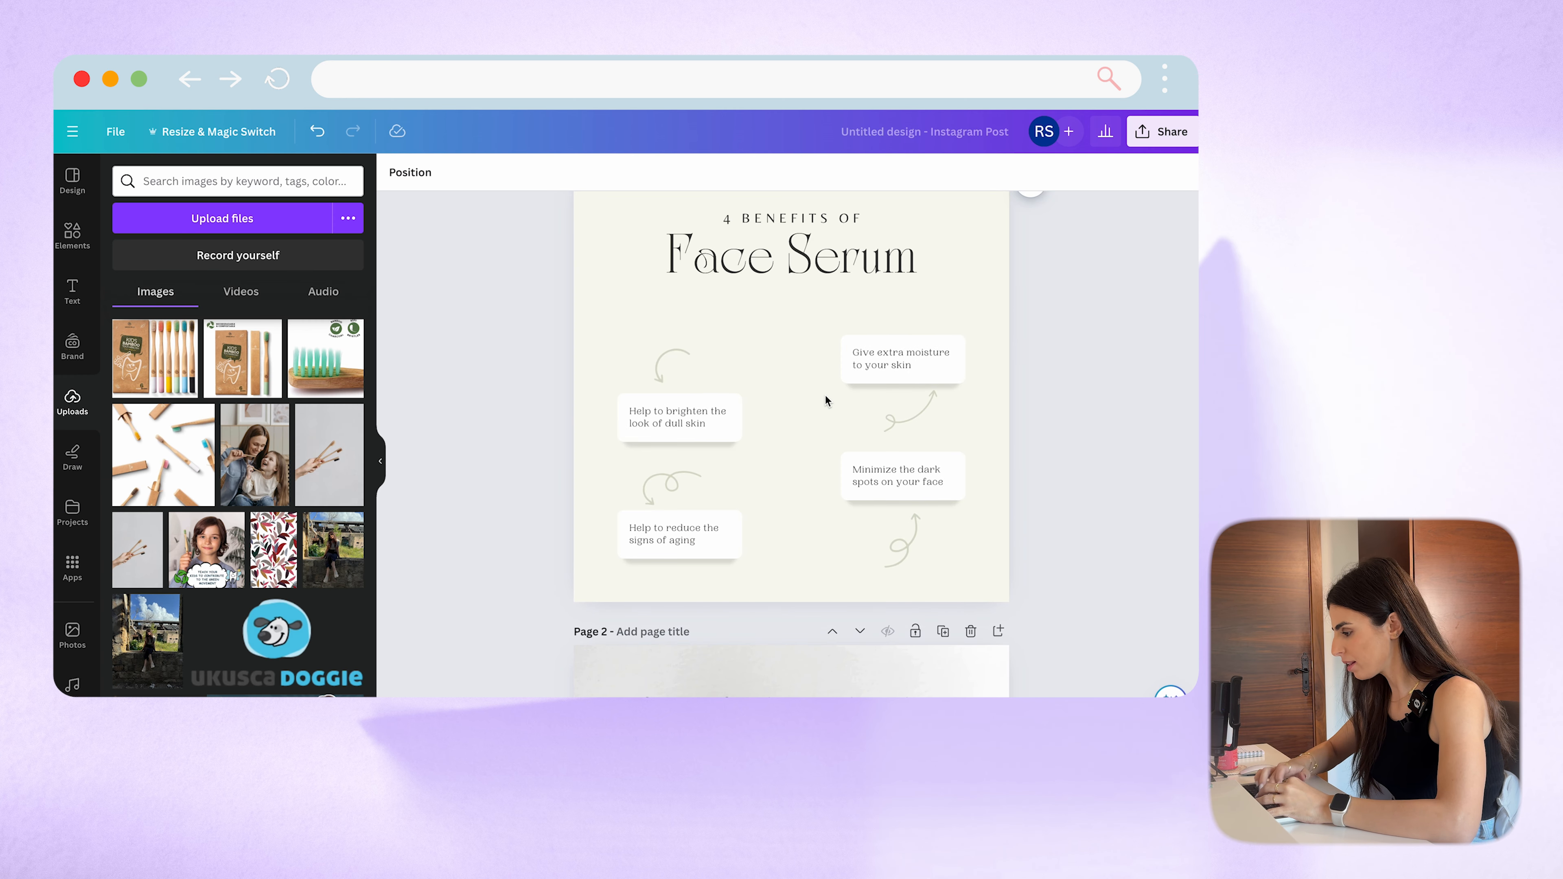
# Step: Paste the toothbrush cutout onto page 1, rotate it upright between the callouts, and enlarge it to most of the page height
pyautogui.hotkey('ctrl', 'v')
pyautogui.moveTo(824, 486); pyautogui.dragTo(721, 460)
pyautogui.moveTo(826, 431); pyautogui.dragTo(794, 512)
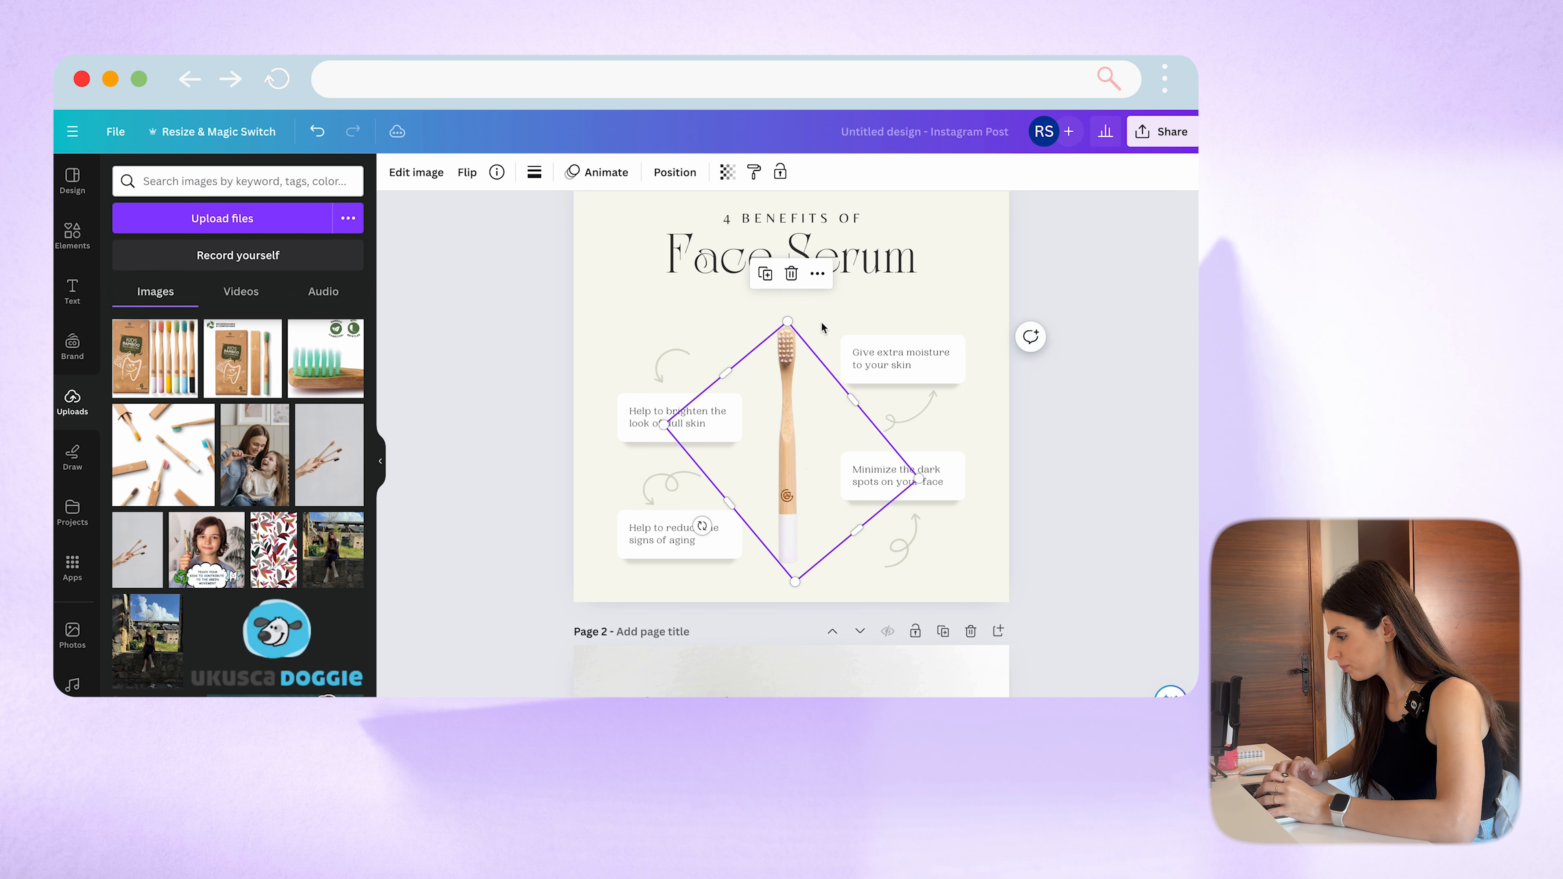
pyautogui.moveTo(788, 320); pyautogui.dragTo(865, 196)
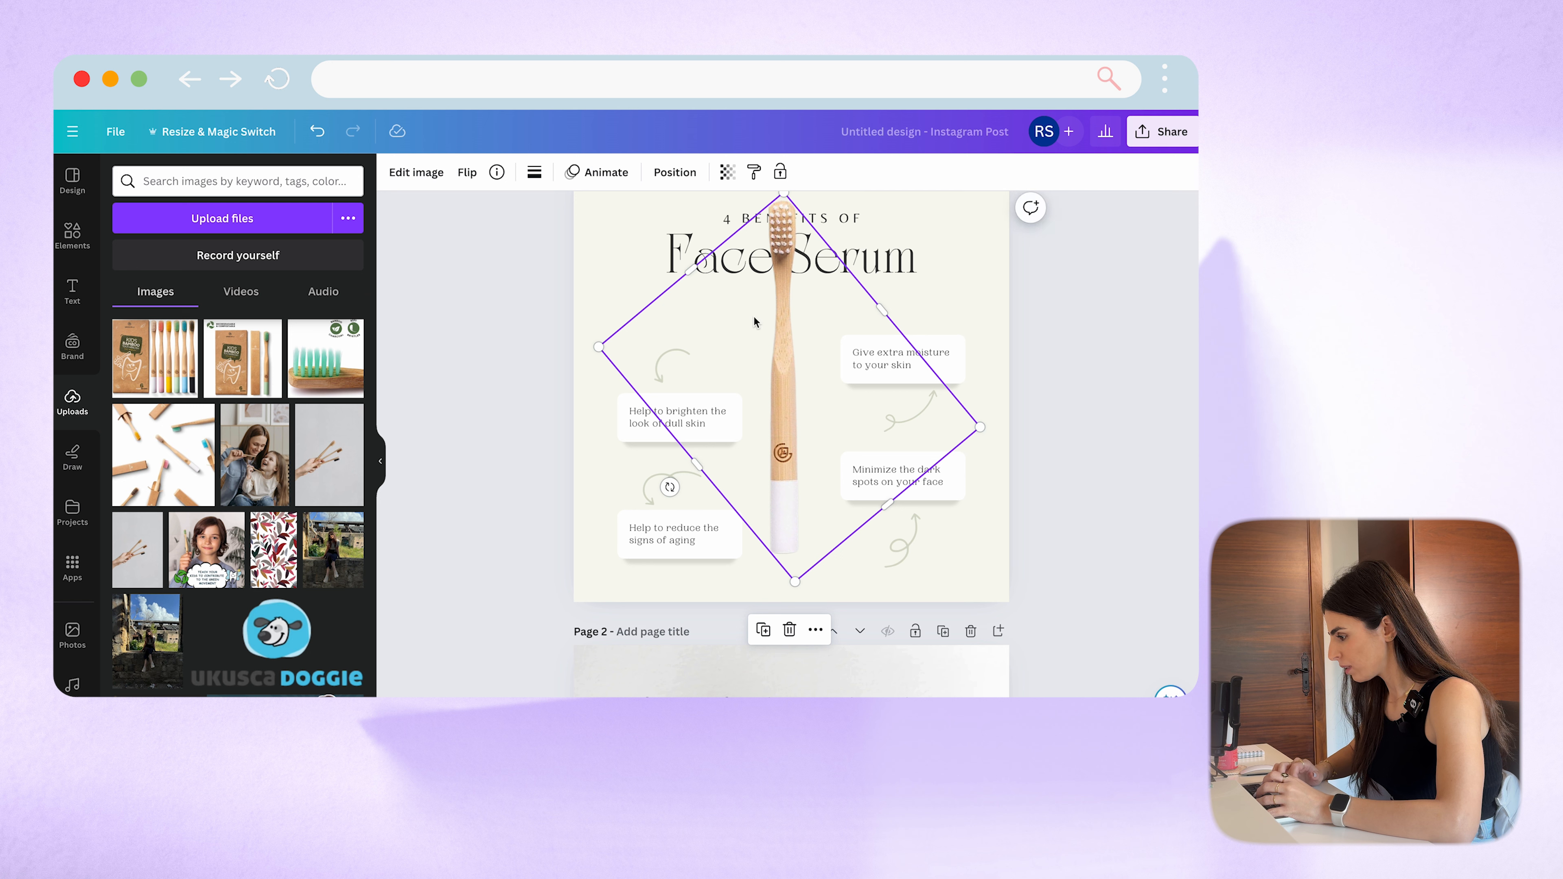
# Step: Delete the "Face Serum" and "4 BENEFITS OF" headings from page 1 and centre the toothbrush horizontally
pyautogui.click(881, 264)
pyautogui.press('Delete')
pyautogui.scroll(2, 881, 264)
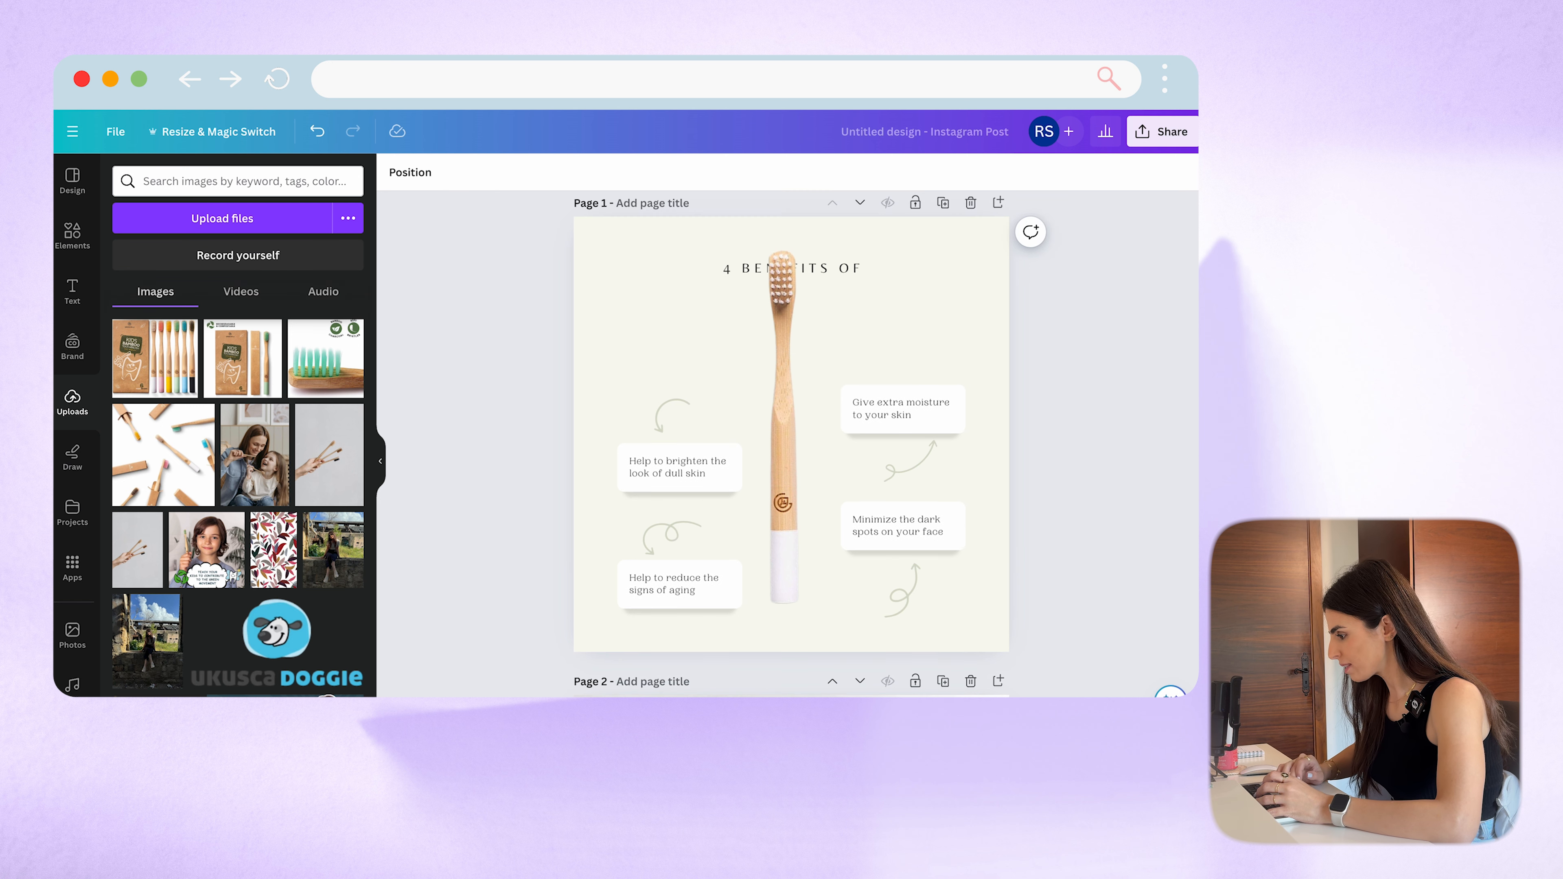
pyautogui.click(831, 274)
pyautogui.press('Delete')
pyautogui.click(779, 364)
pyautogui.moveTo(780, 368); pyautogui.dragTo(789, 368)
pyautogui.click(888, 300)
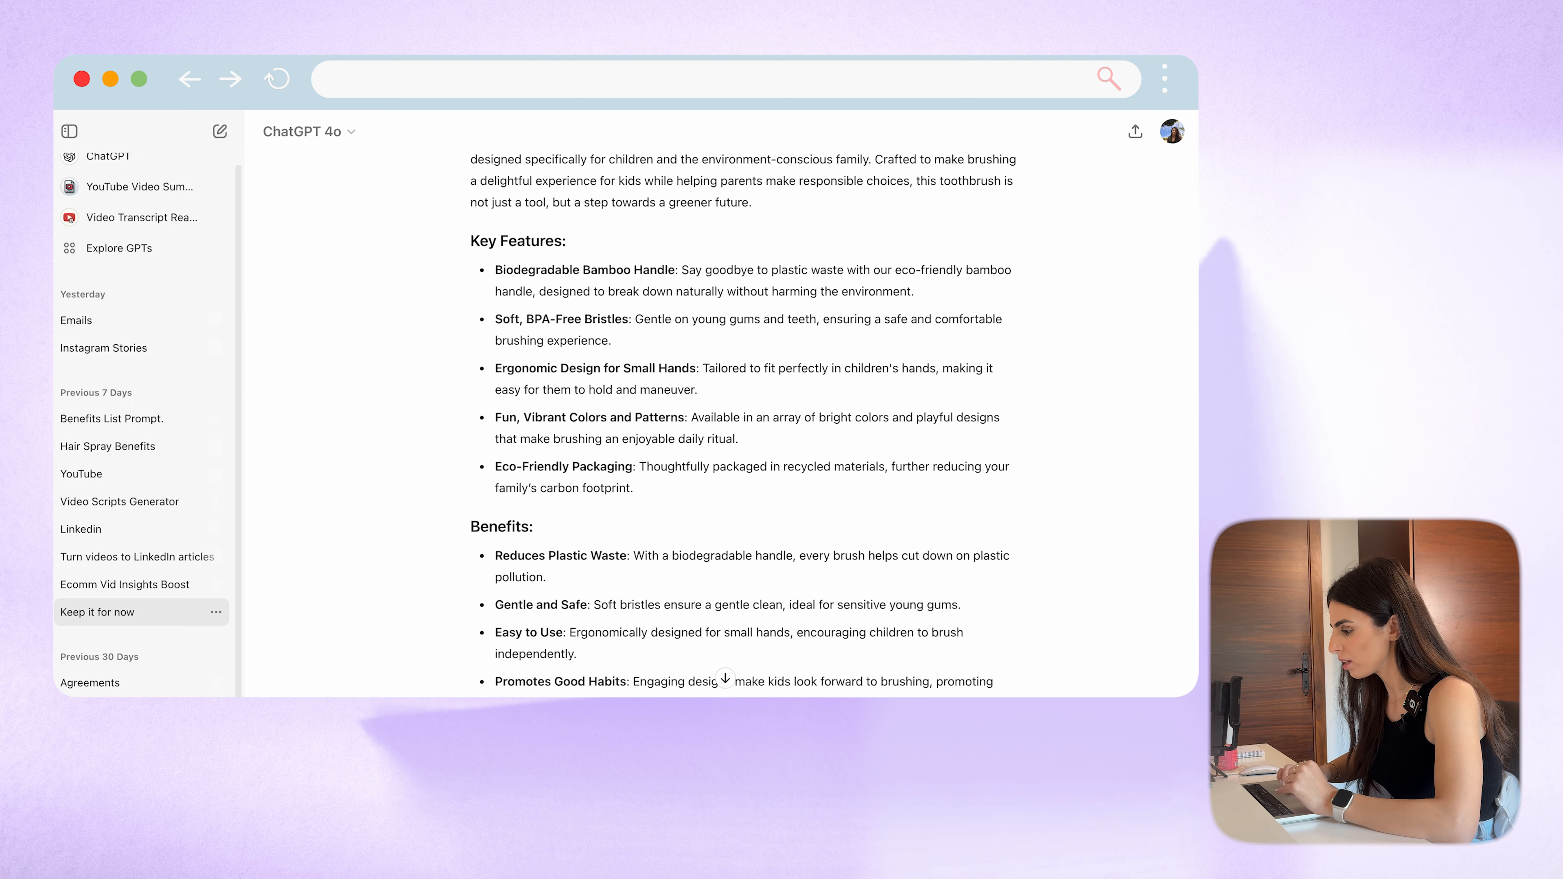
# Step: Copy "Biodegradable Bamboo Handle" from the key features in the ChatGPT product description and return to page 1 of the Canva design
pyautogui.moveTo(495, 271)
pyautogui.mouseDown()
pyautogui.moveTo(656, 282)
pyautogui.moveTo(498, 271)
pyautogui.mouseUp()
pyautogui.press('super+c')
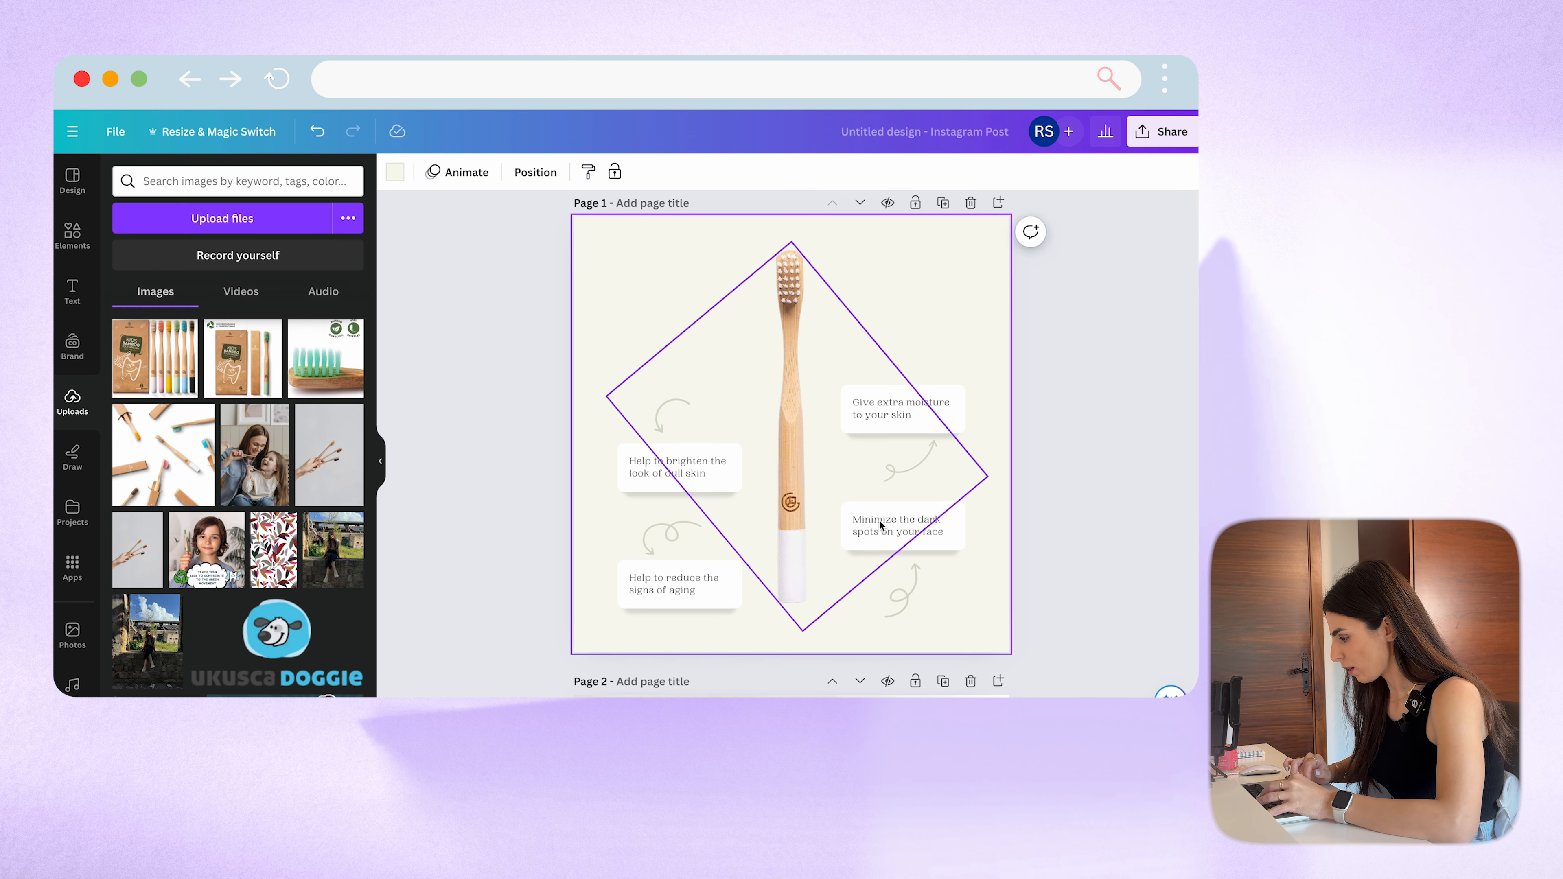
pyautogui.click(875, 528)
pyautogui.click(979, 555)
pyautogui.click(932, 516)
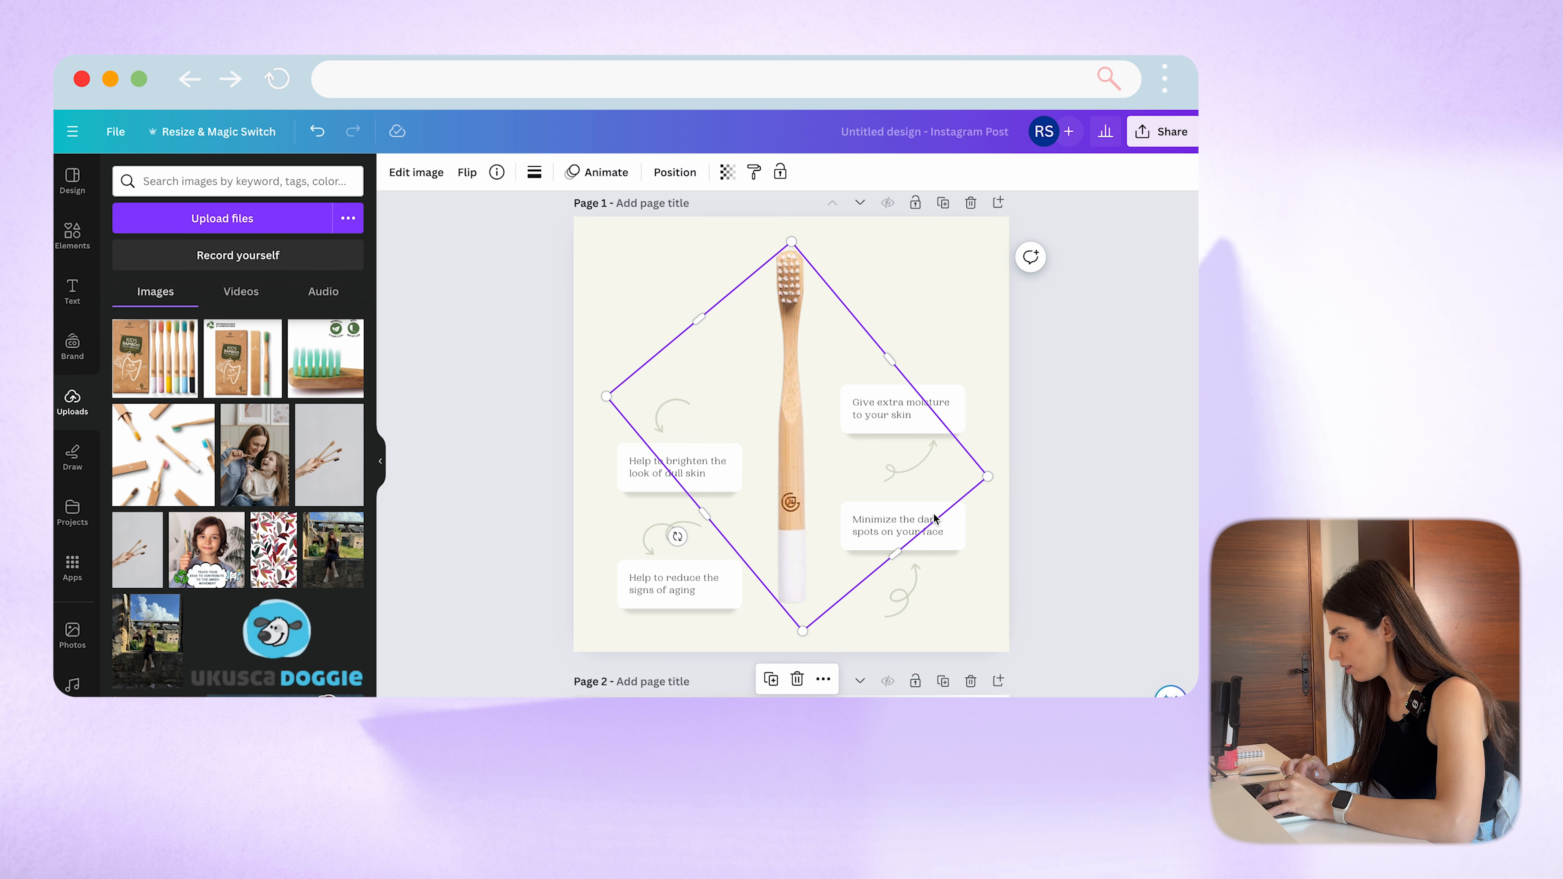
# Step: Send the toothbrush image to the back so that it lies behind the callout boxes on page 1
pyautogui.rightClick(802, 434)
pyautogui.moveTo(872, 475)
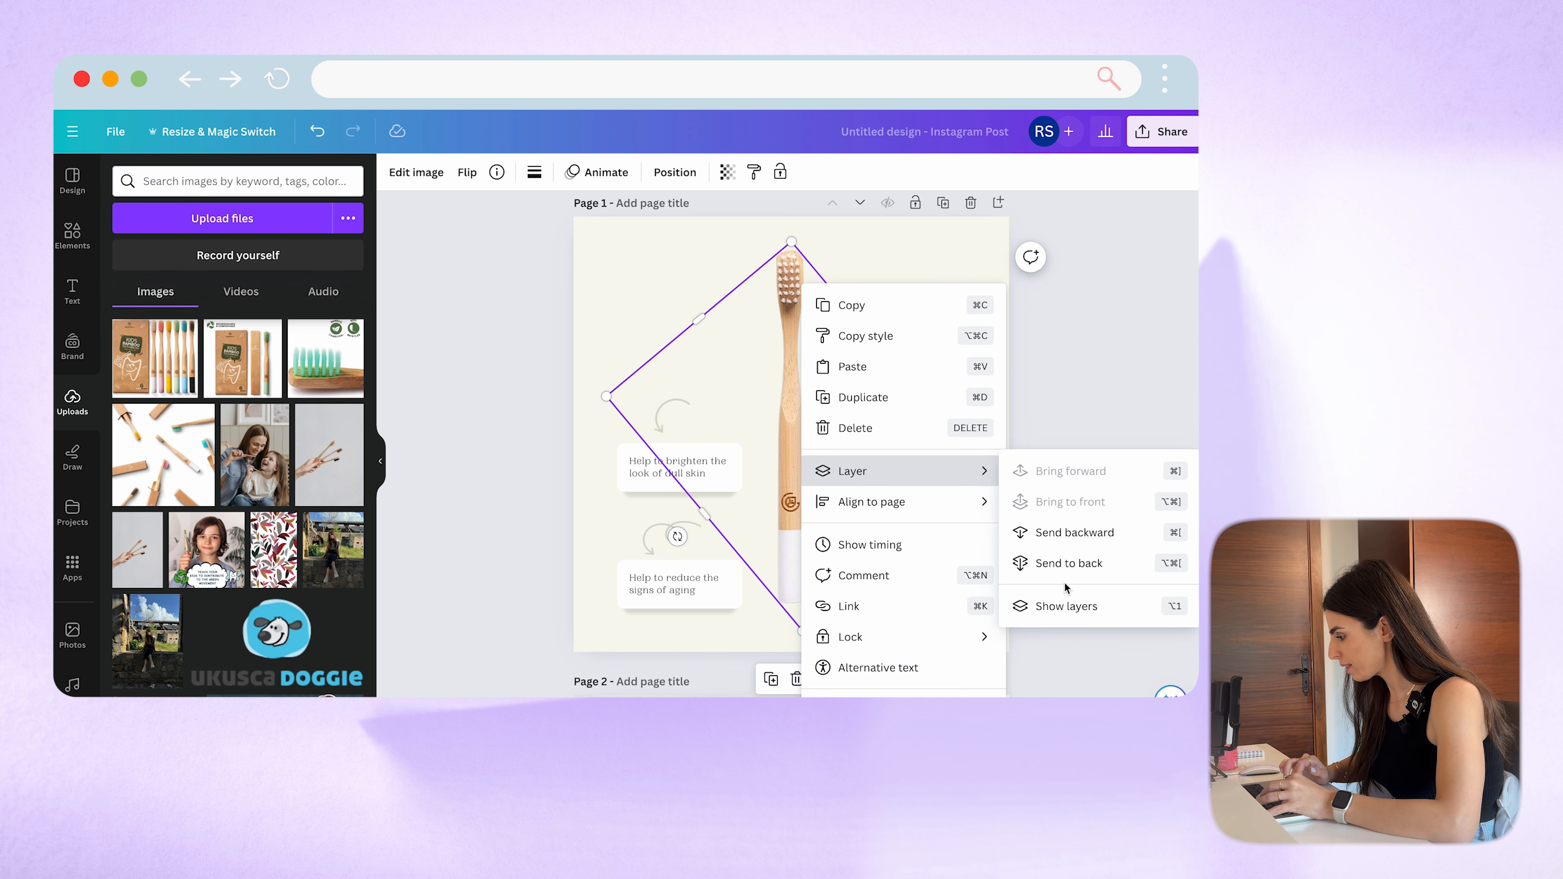
pyautogui.click(1054, 564)
pyautogui.click(931, 557)
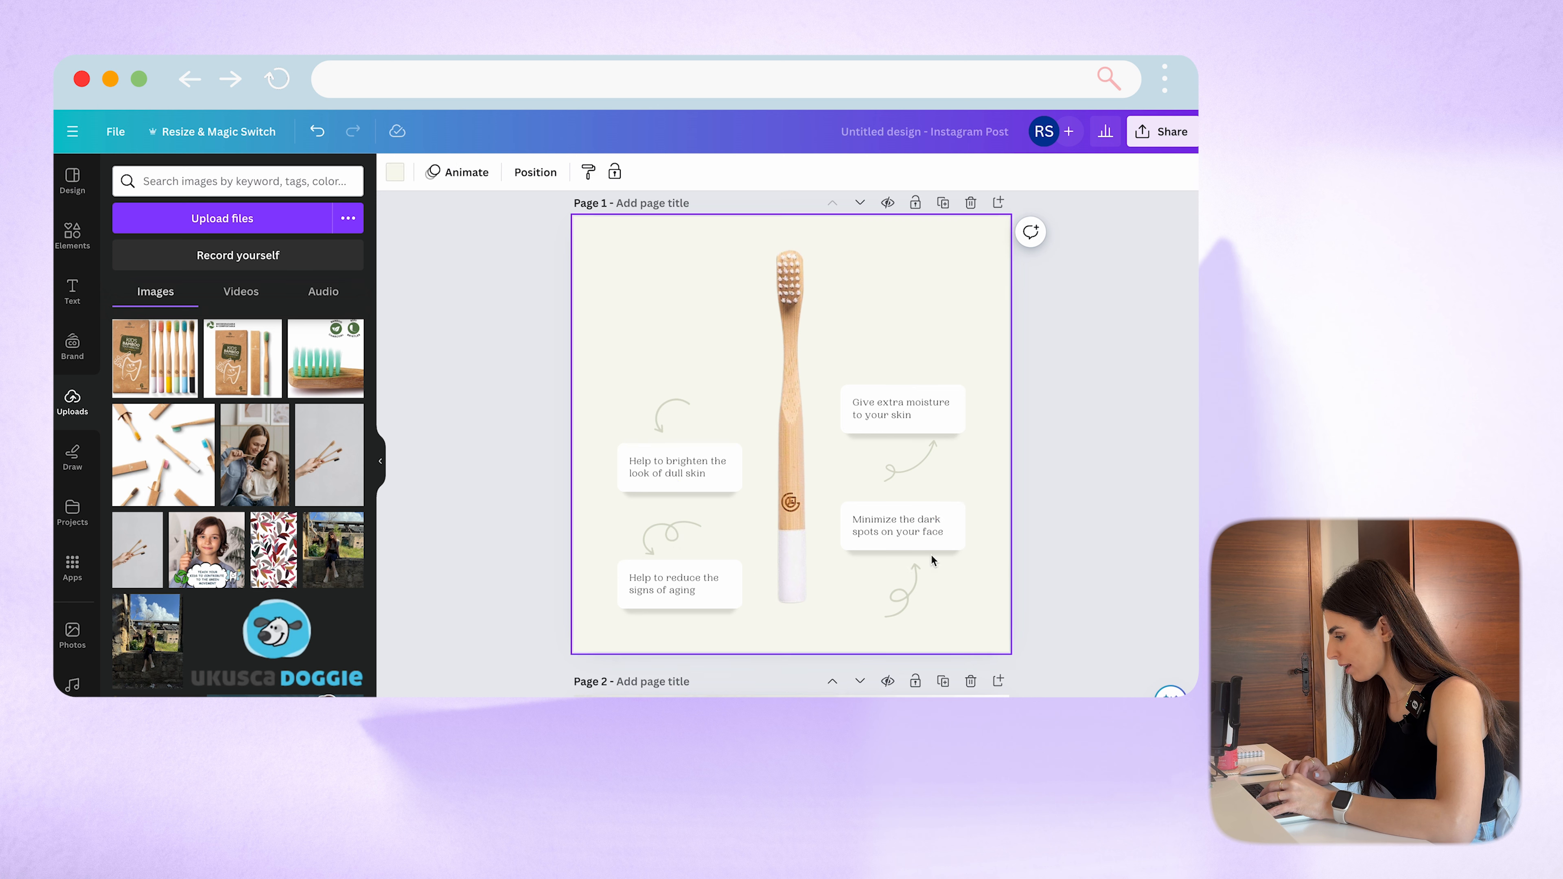
# Step: Replace the "Minimize the dark spots on your face" callout text with "Biodegradable Bamboo Handle"
pyautogui.click(906, 524)
pyautogui.click(907, 523)
pyautogui.press('super+v')
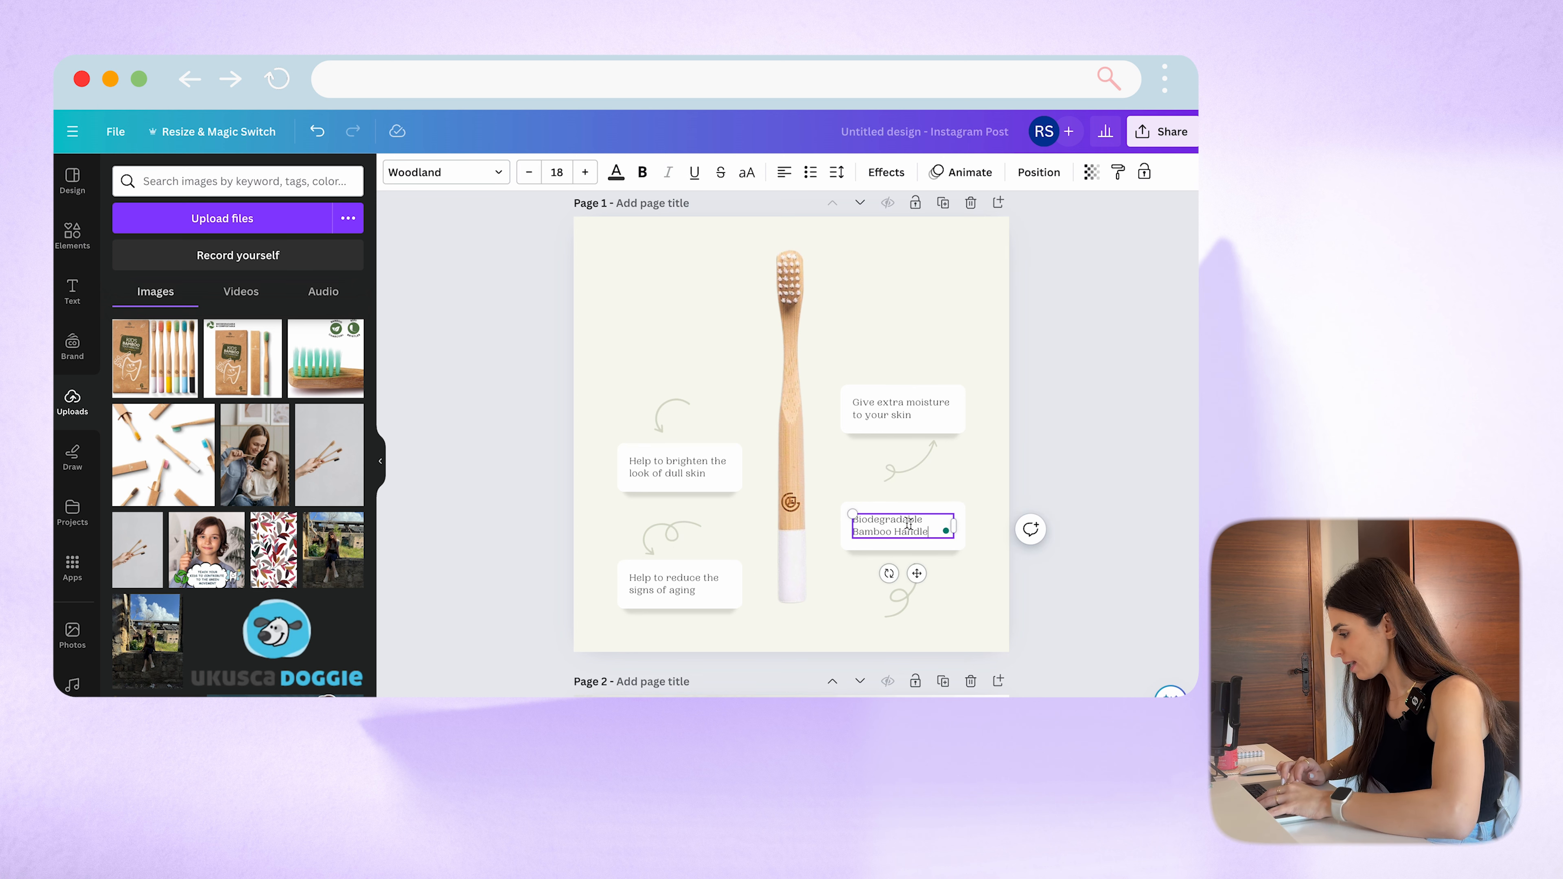
# Step: Move the "Biodegradable Bamboo Handle" callout and its arrow closer to the toothbrush handle on page 1
pyautogui.click(979, 592)
pyautogui.click(900, 600)
pyautogui.moveTo(900, 600)
pyautogui.mouseDown()
pyautogui.moveTo(830, 574)
pyautogui.moveTo(923, 560)
pyautogui.moveTo(901, 520)
pyautogui.mouseUp()
pyautogui.click(960, 575)
pyautogui.click(923, 539)
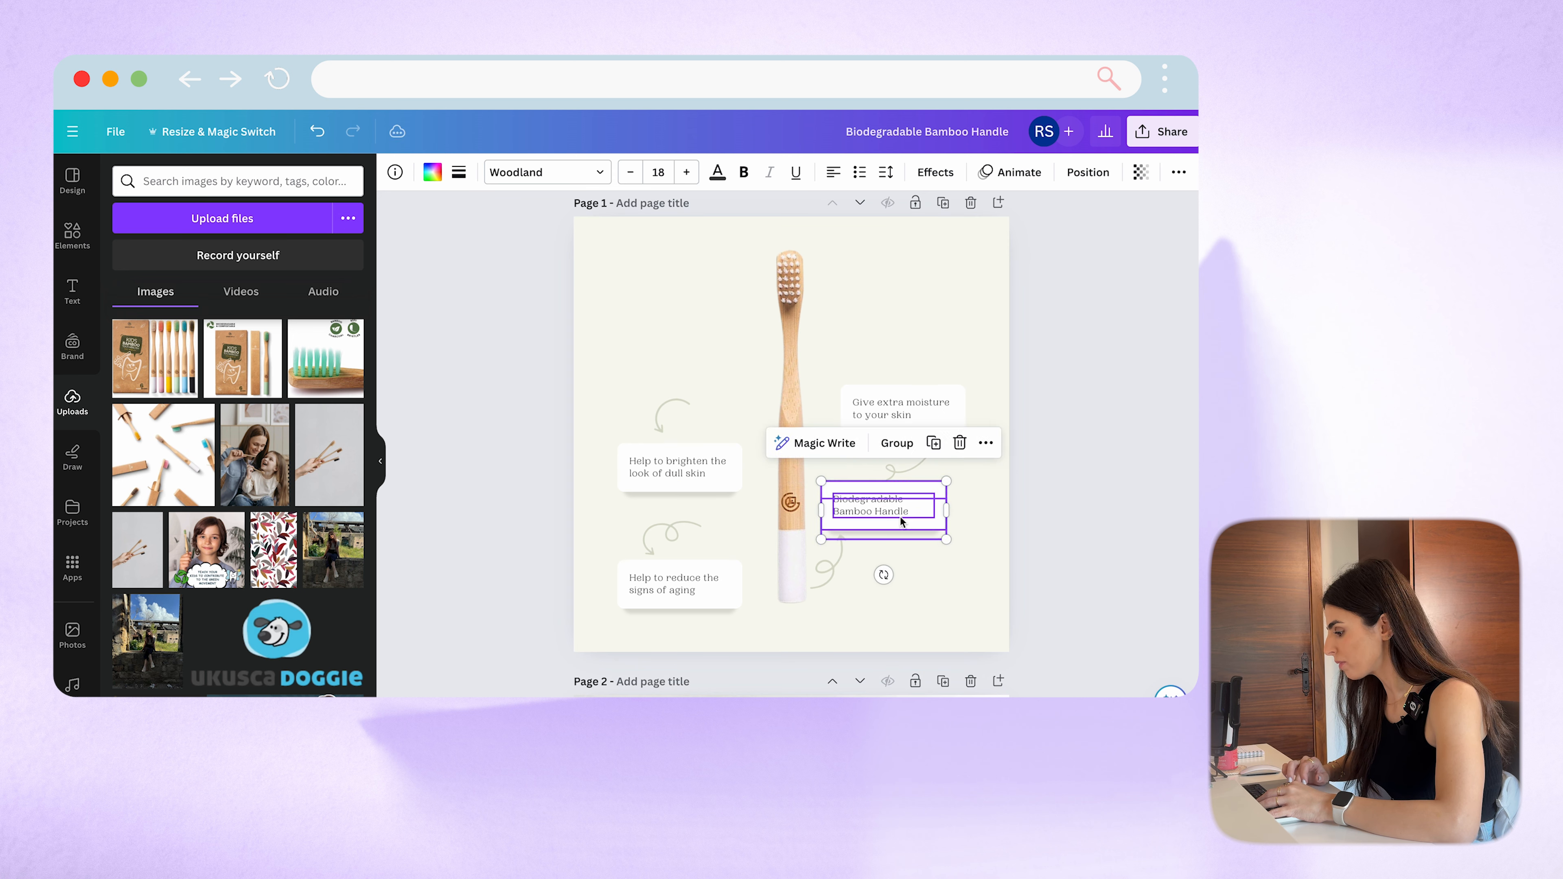
pyautogui.click(915, 591)
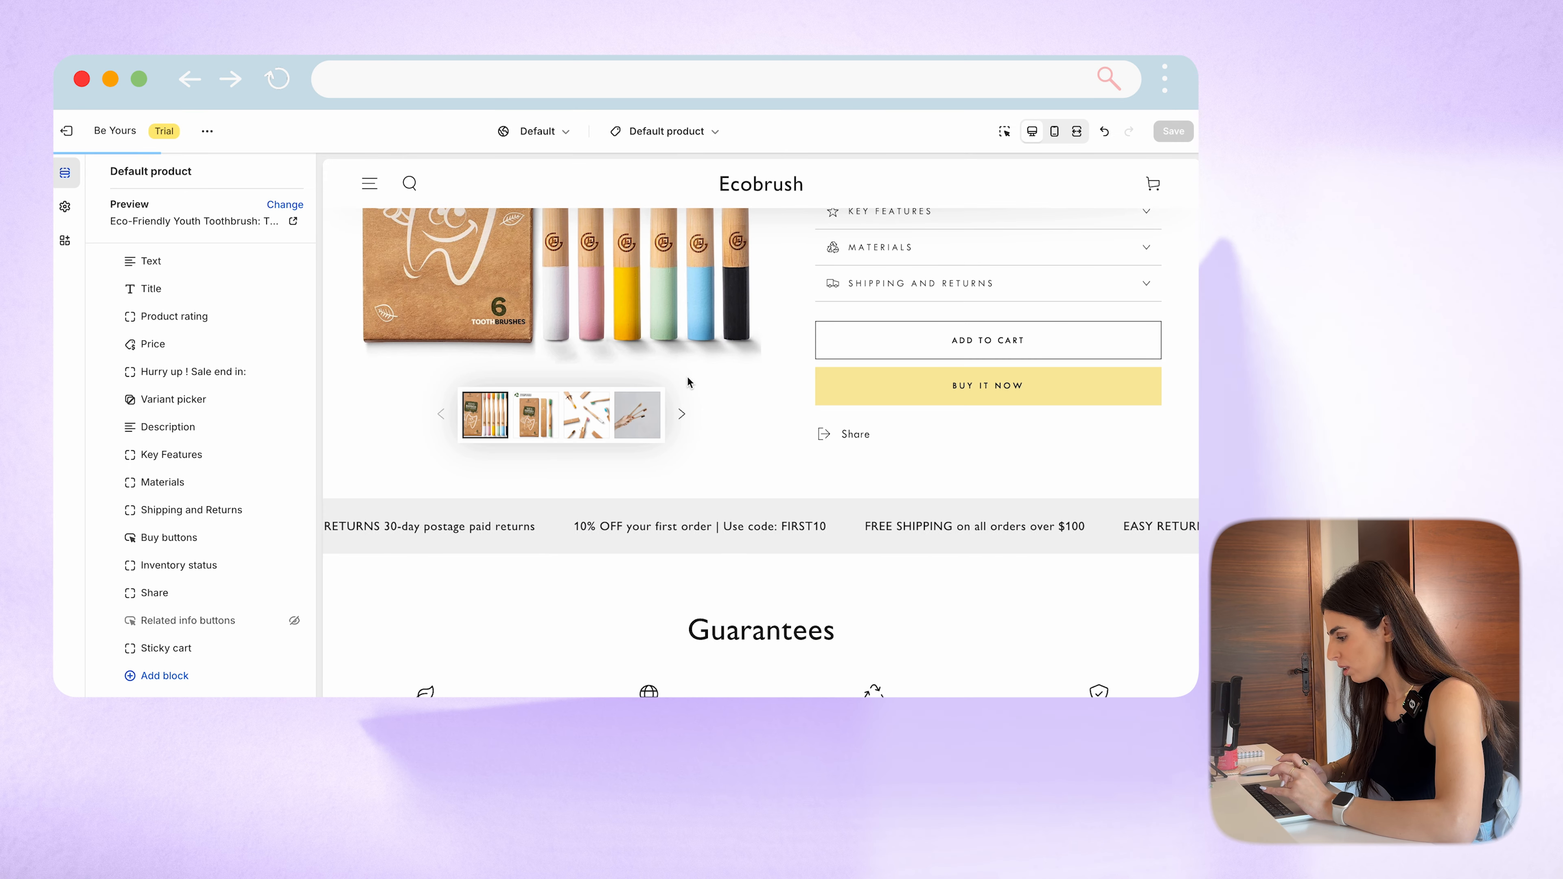
# Step: Switch to the Shopify theme editor and copy the body font name "Twentieth Century" from the typography settings
pyautogui.click(64, 206)
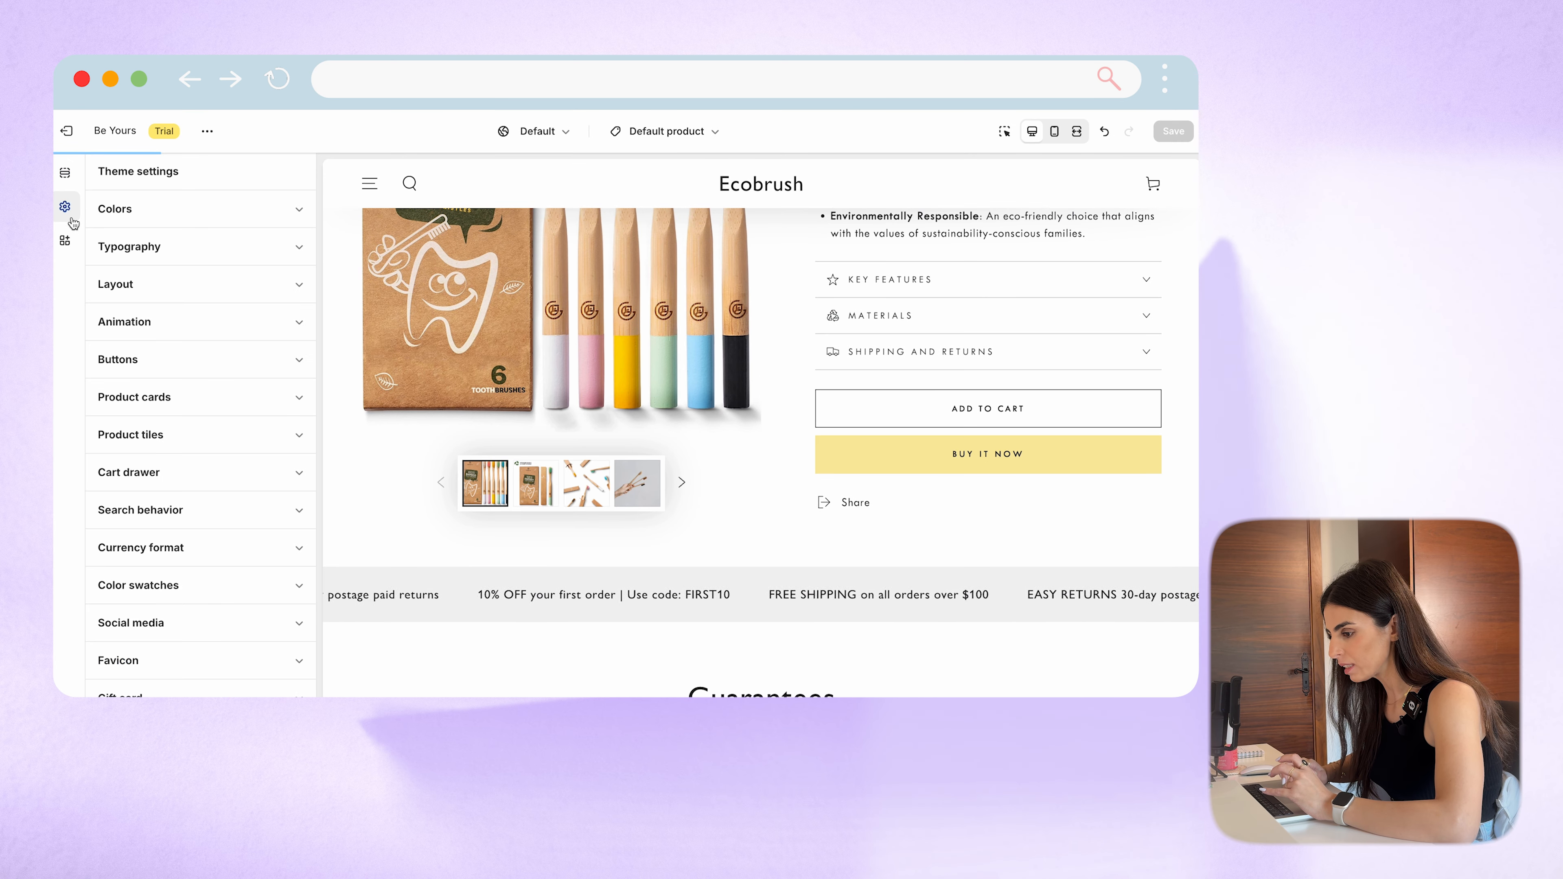
pyautogui.click(146, 252)
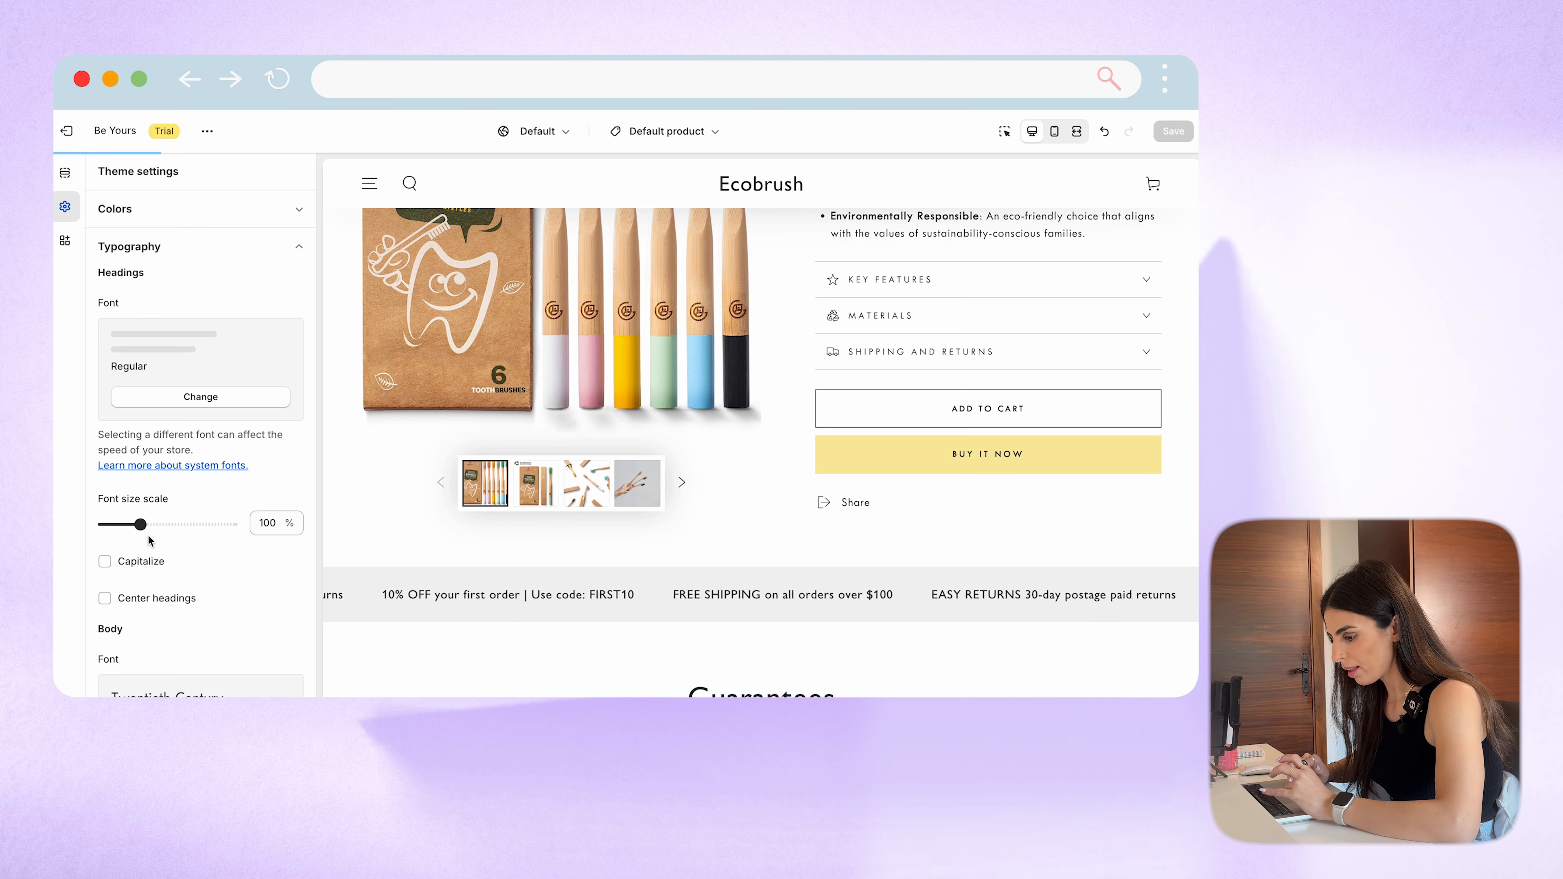
pyautogui.scroll(-3, 152, 573)
pyautogui.moveTo(111, 577); pyautogui.dragTo(272, 584)
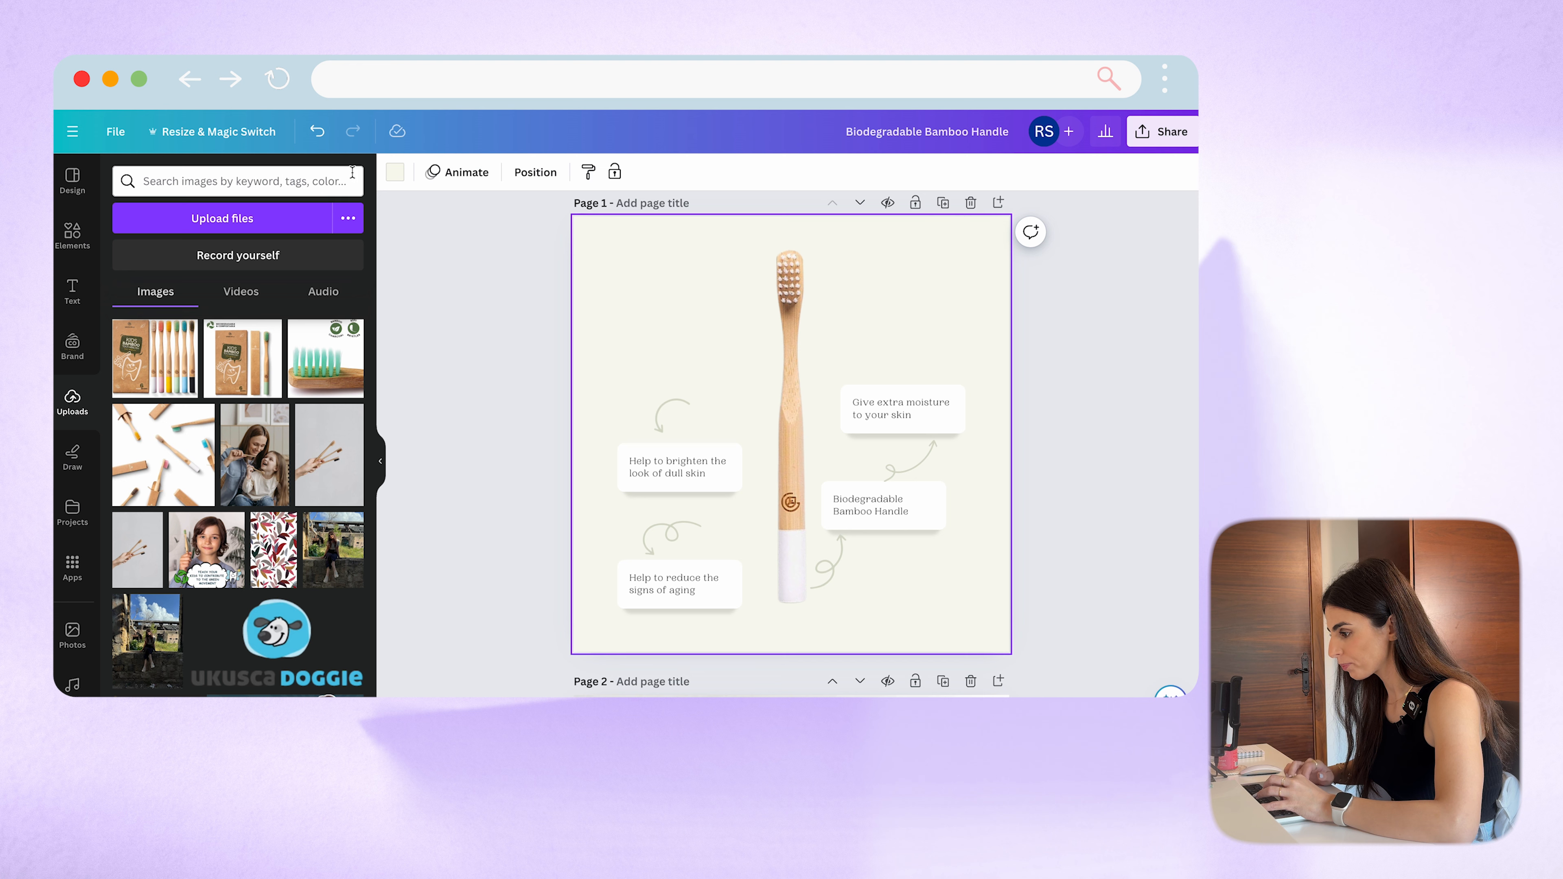
# Step: Return to Canva, search the fonts for "Twentieth Century" and set the "Biodegradable Bamboo Handle" text to Century Gothic
pyautogui.click(854, 503)
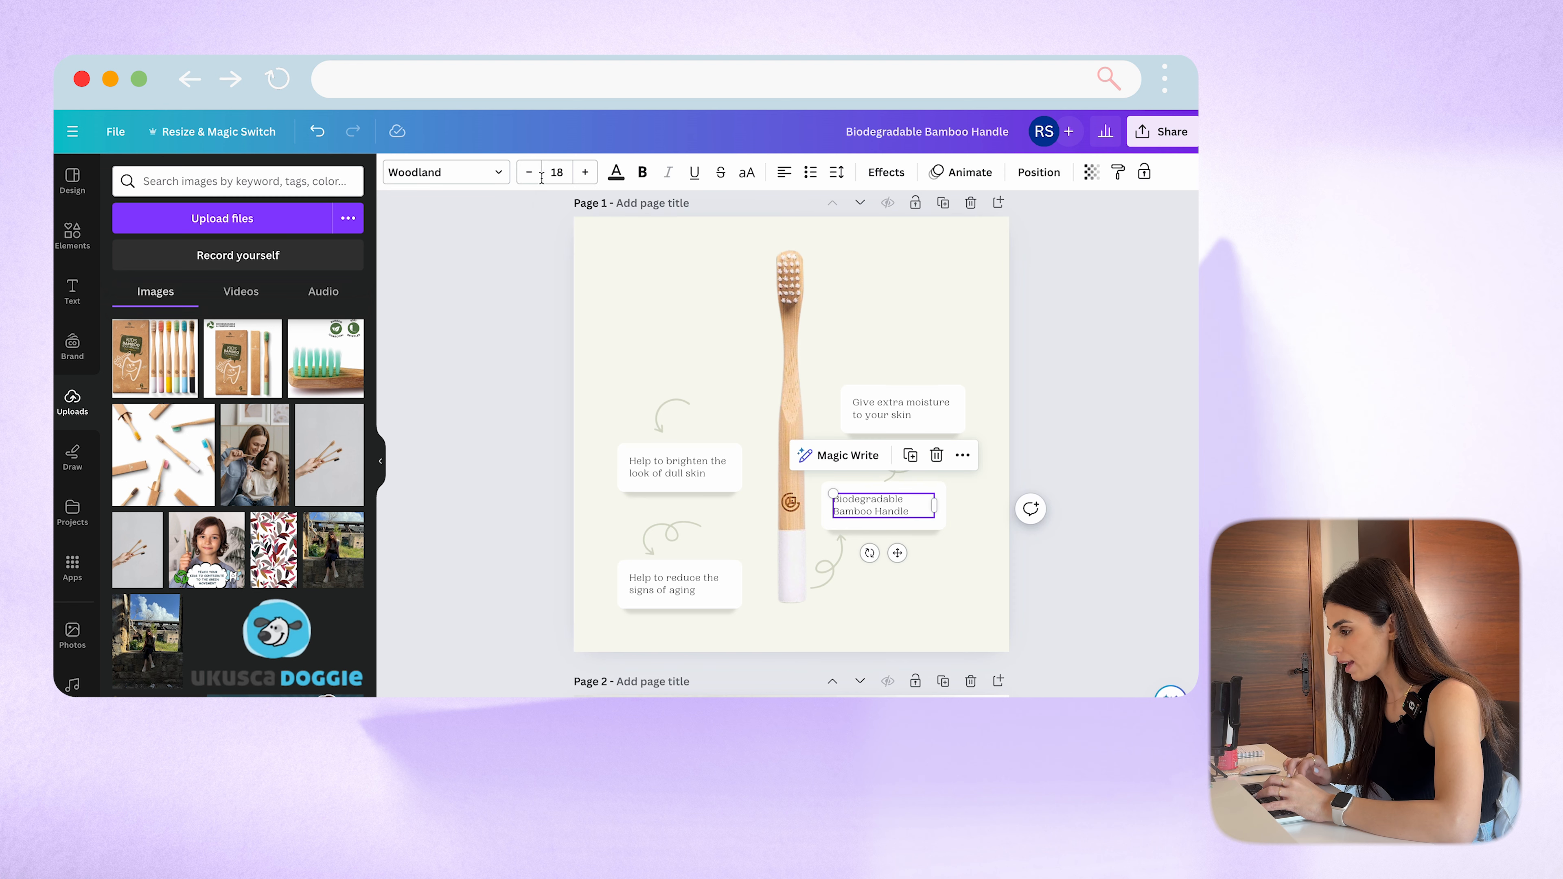
pyautogui.click(430, 179)
pyautogui.click(199, 215)
pyautogui.write('Twentieth Century')
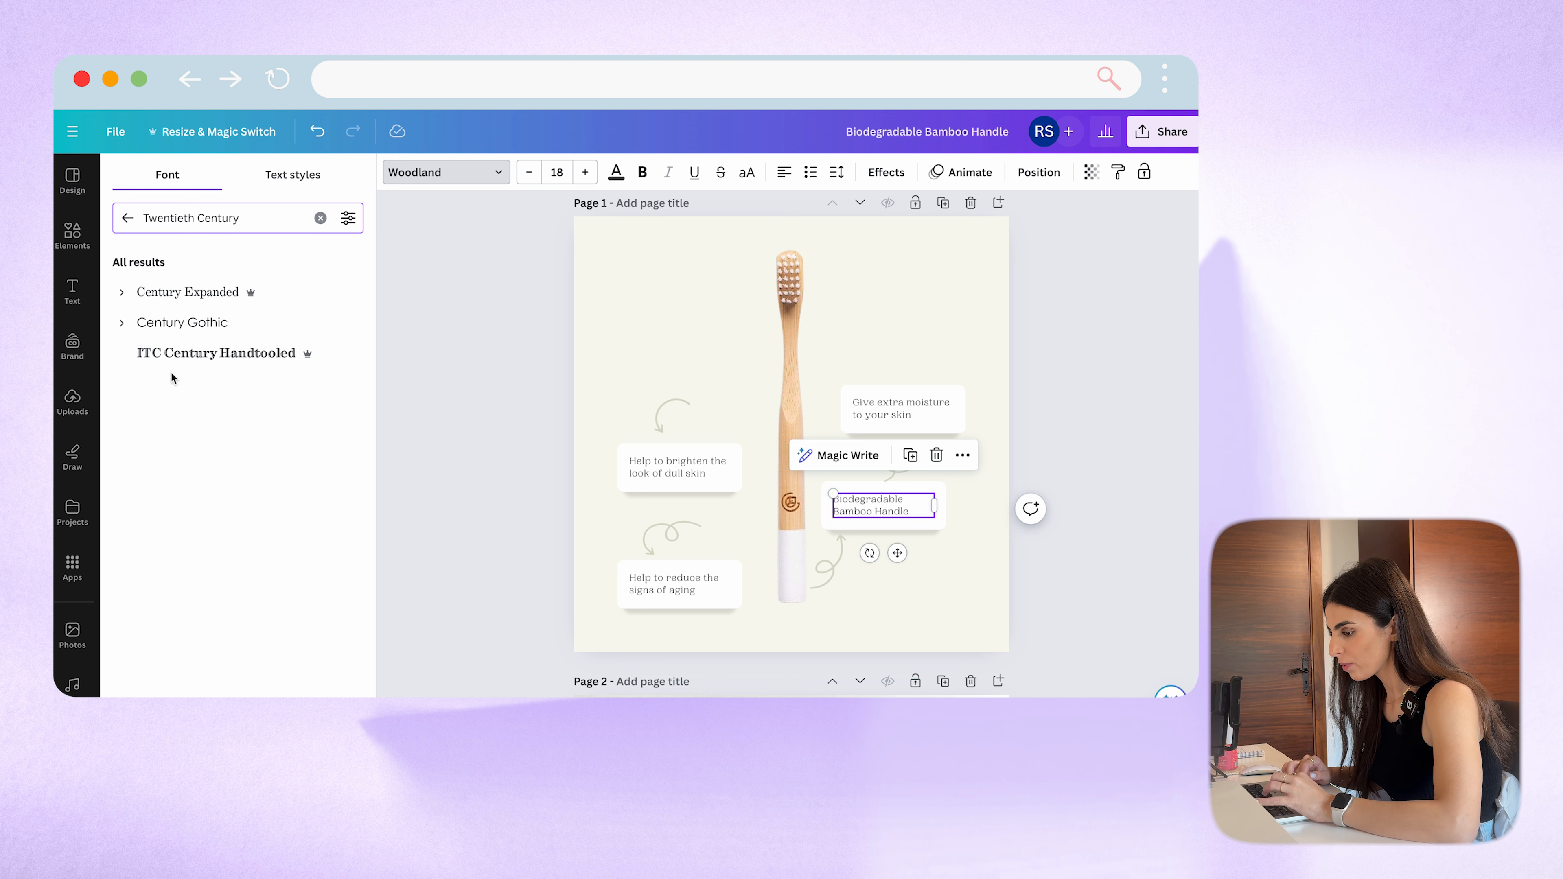
pyautogui.click(177, 333)
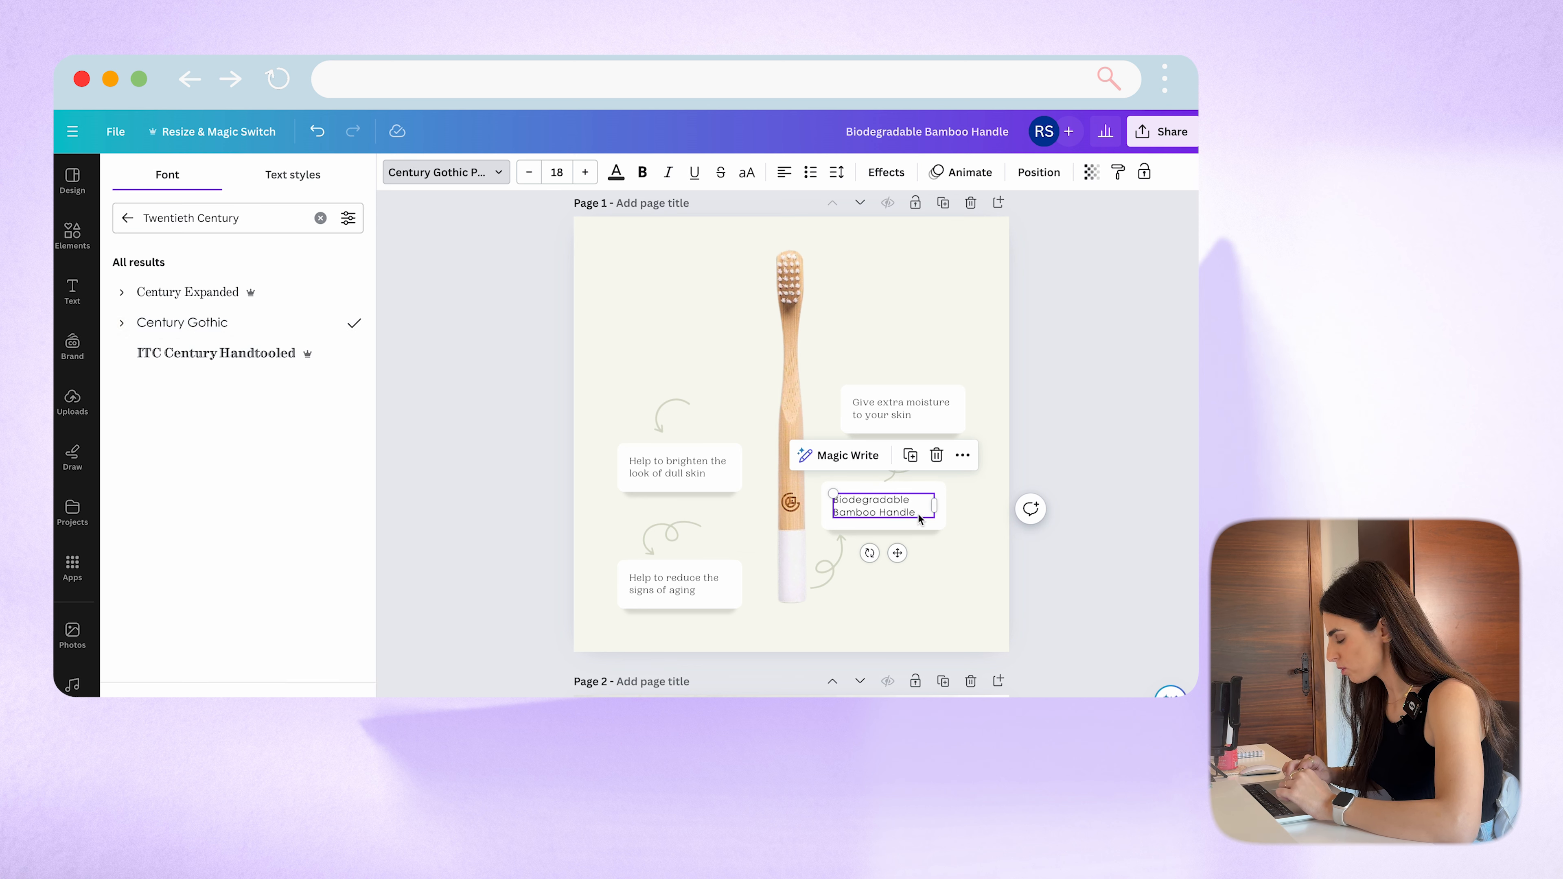
# Step: Narrow the "Biodegradable Bamboo Handle" text box and centre it inside its white callout box
pyautogui.moveTo(935, 503); pyautogui.dragTo(935, 503)
pyautogui.click(912, 608)
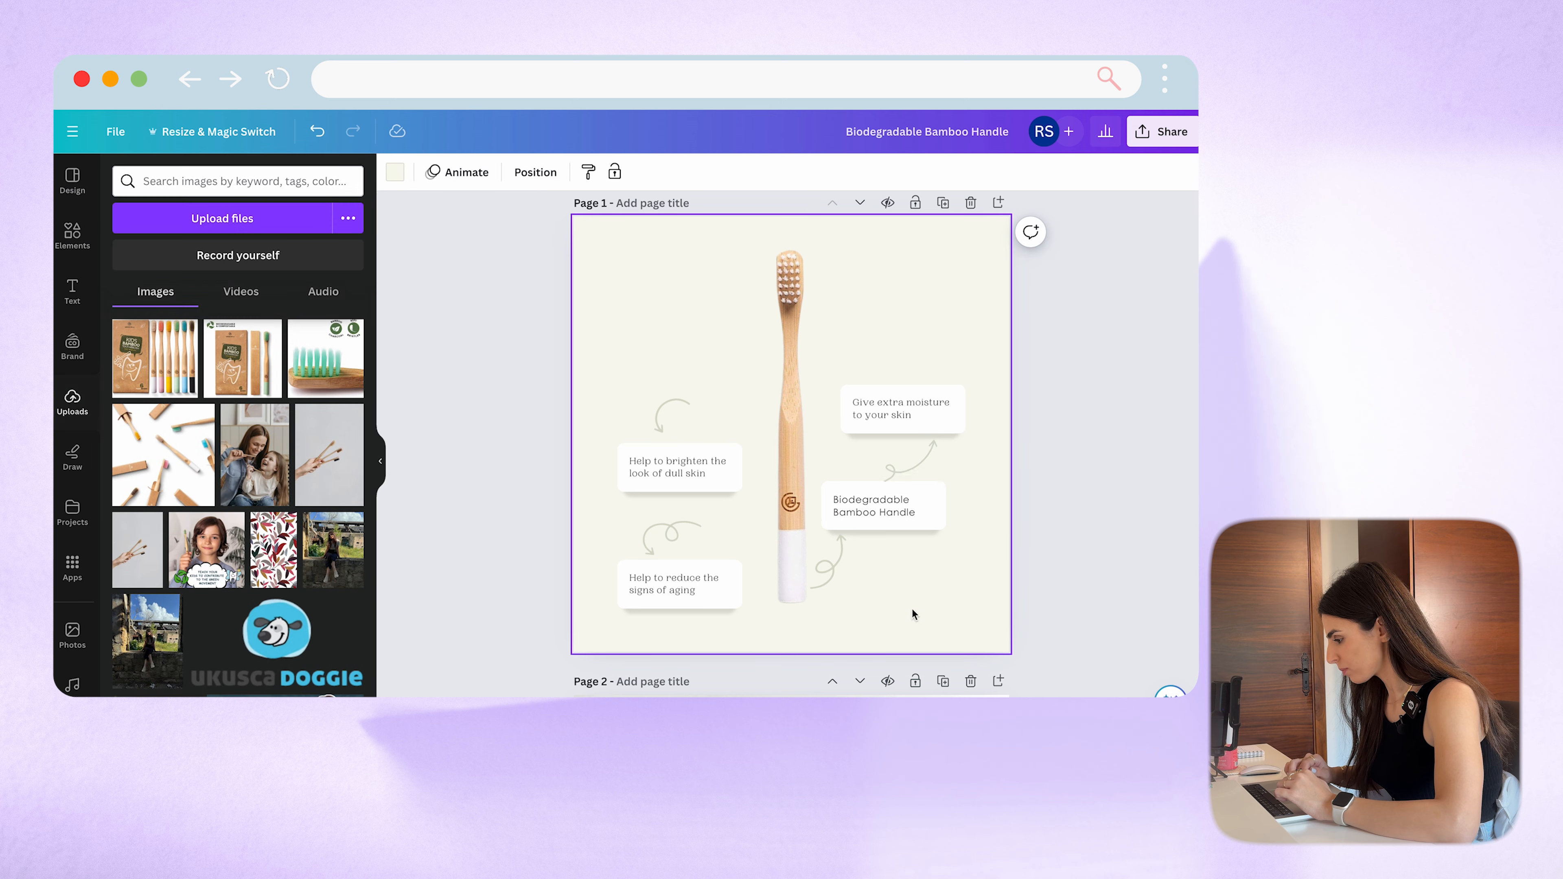
pyautogui.click(875, 487)
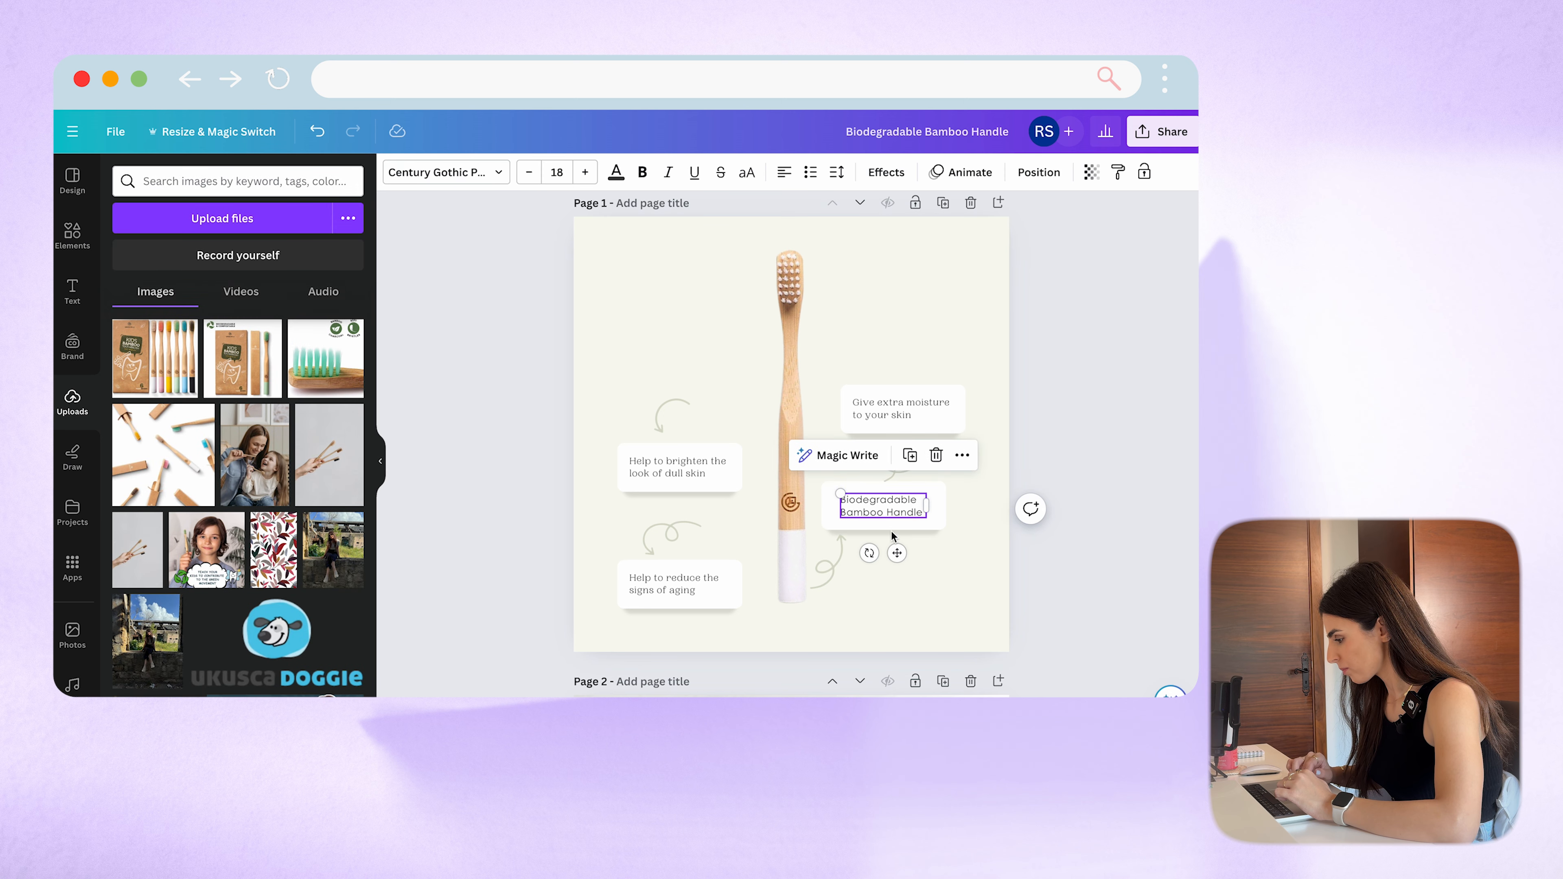
pyautogui.click(932, 582)
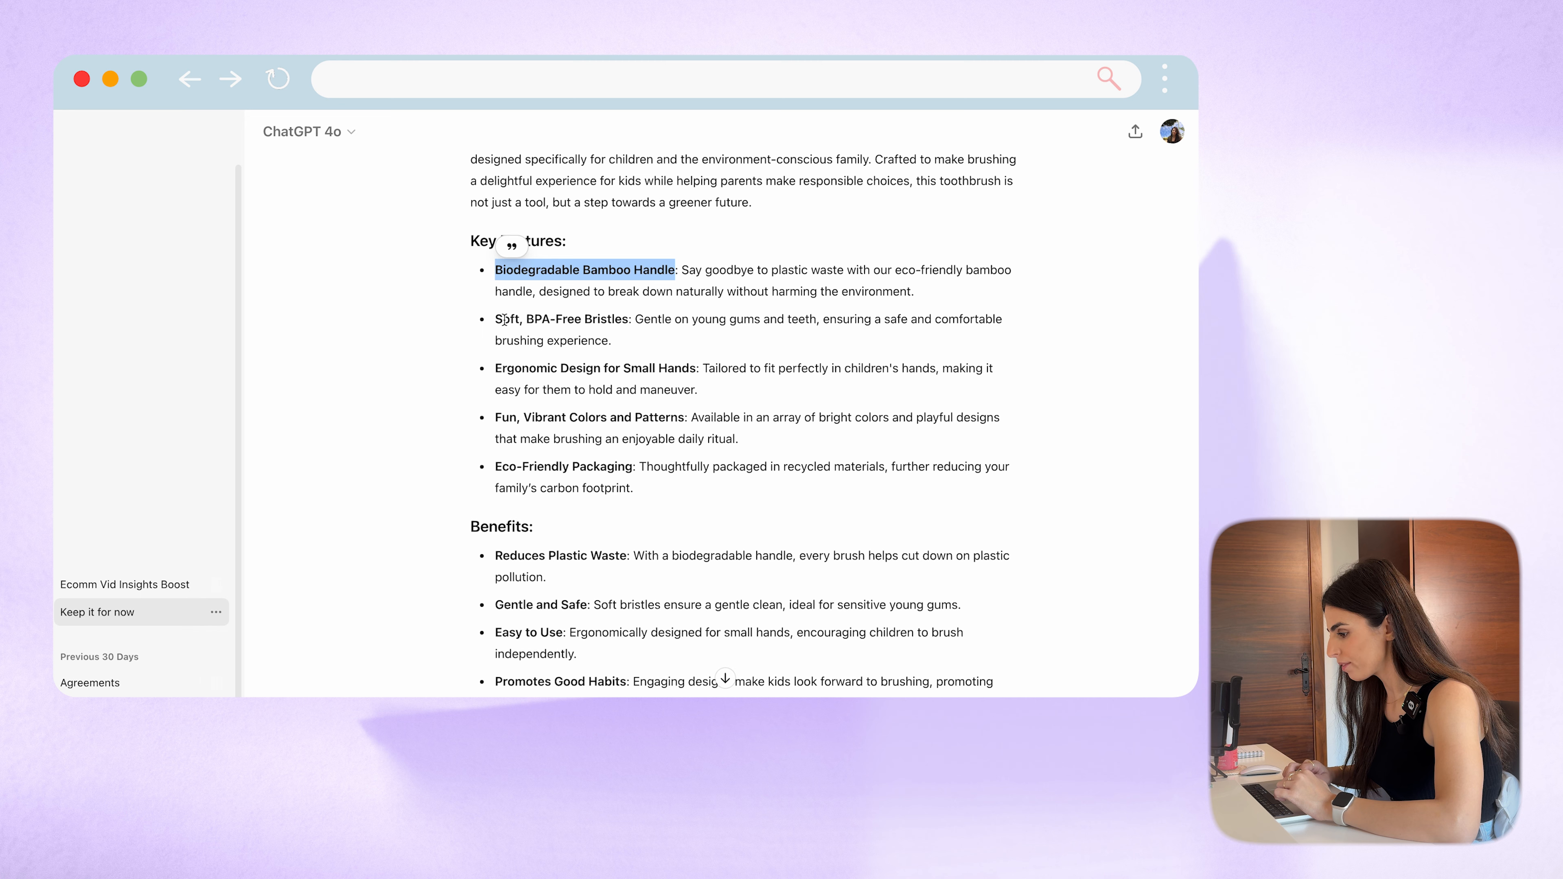
# Step: Replace the "Help to reduce the signs of aging" callout text with "Ergonomic Design for Small Hands" from the ChatGPT key features
pyautogui.moveTo(498, 368); pyautogui.dragTo(697, 372)
pyautogui.press('cmd+c')
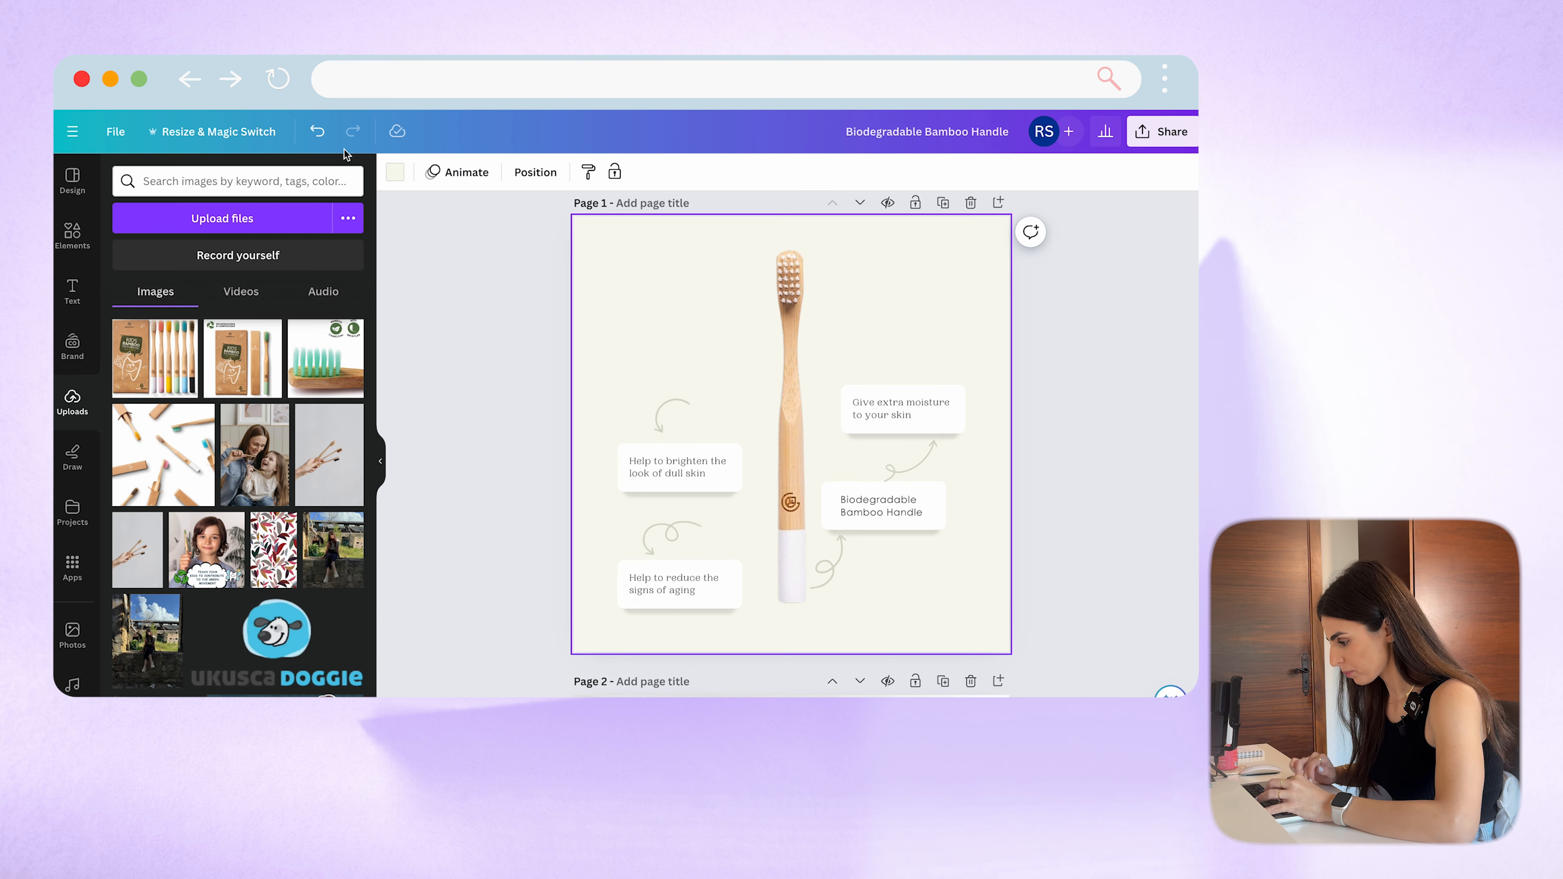
pyautogui.doubleClick(688, 586)
pyautogui.press('cmd+v')
pyautogui.click(862, 591)
# Step: Copy the text style of "Biodegradable Bamboo Handle" onto the "Ergonomic Design for Small Hands" callout
pyautogui.click(893, 497)
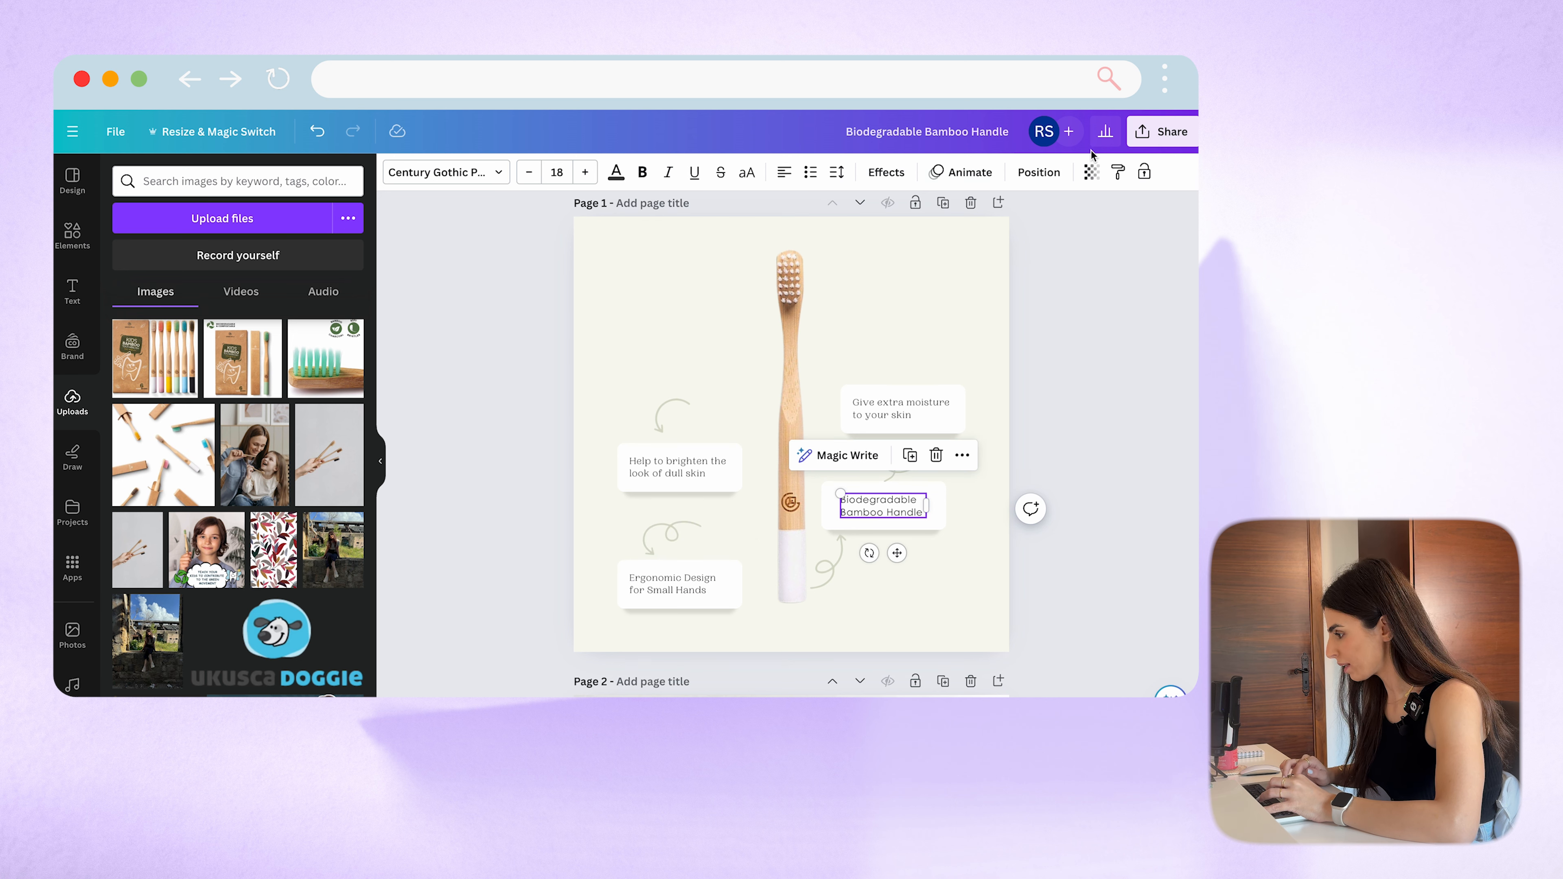
pyautogui.click(1120, 174)
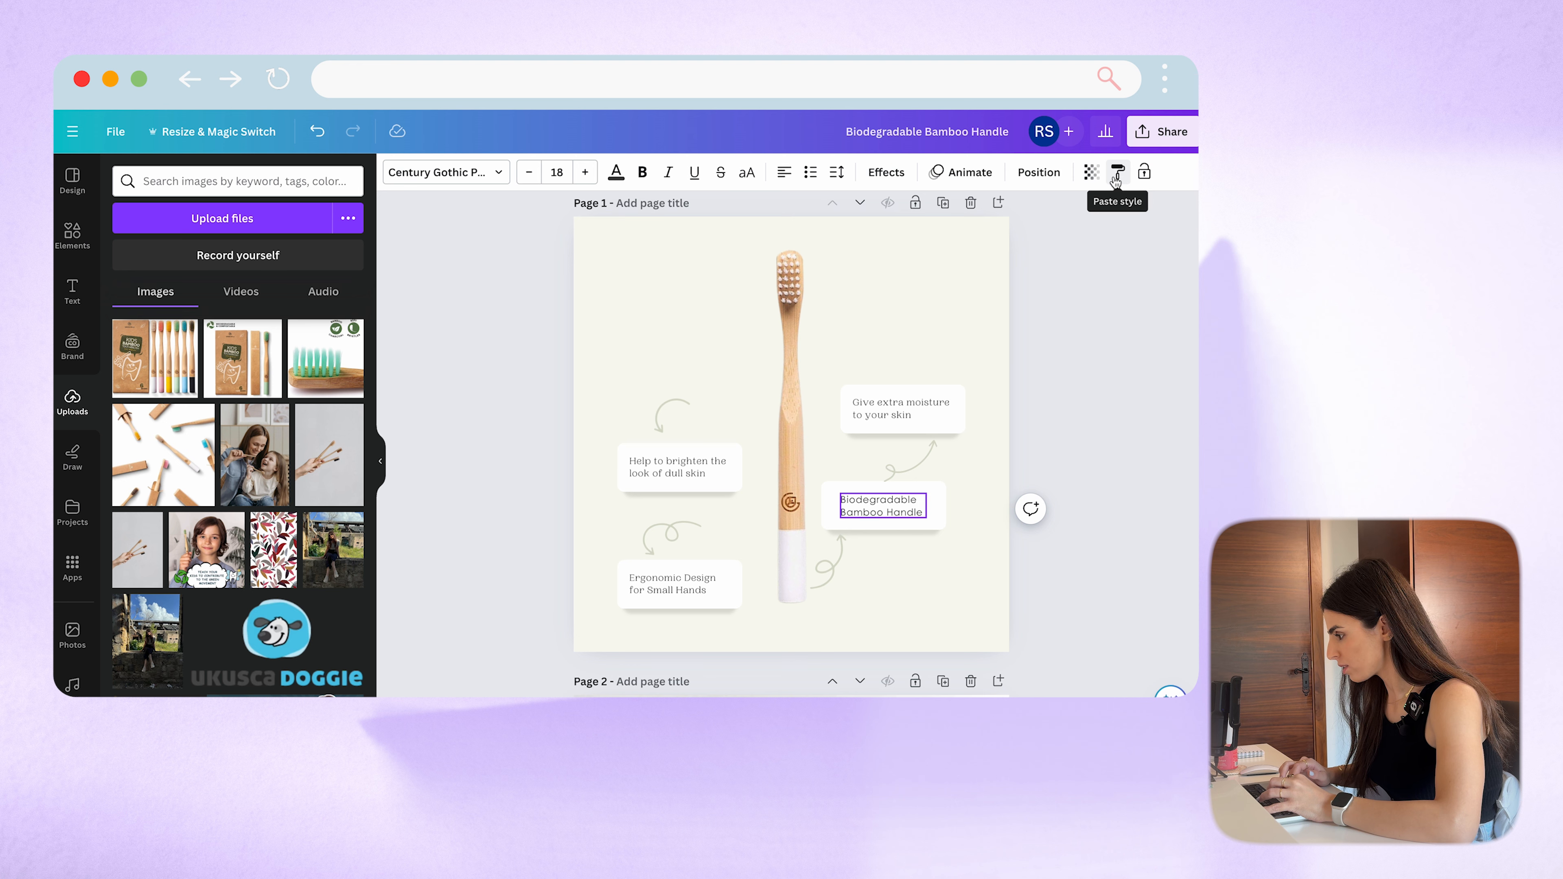
pyautogui.click(669, 591)
# Step: Copy "Fun, Vibrant Colors and Patterns" from the key features in ChatGPT and return to the Canva design
pyautogui.hotkey('ctrl', 'Tab')
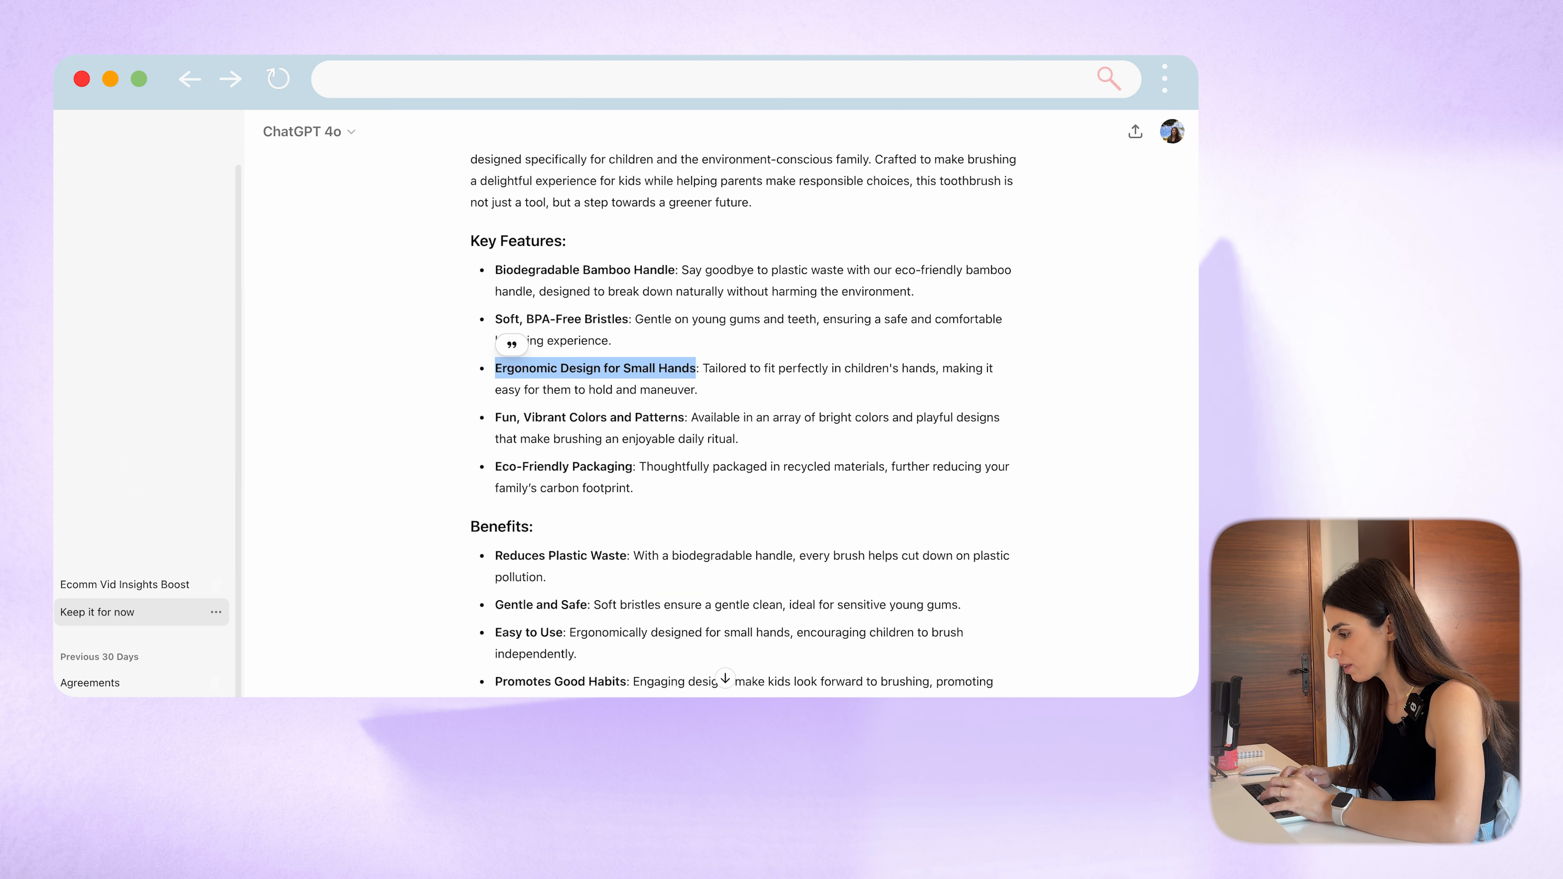
pyautogui.moveTo(494, 424); pyautogui.dragTo(695, 431)
pyautogui.press('super+c')
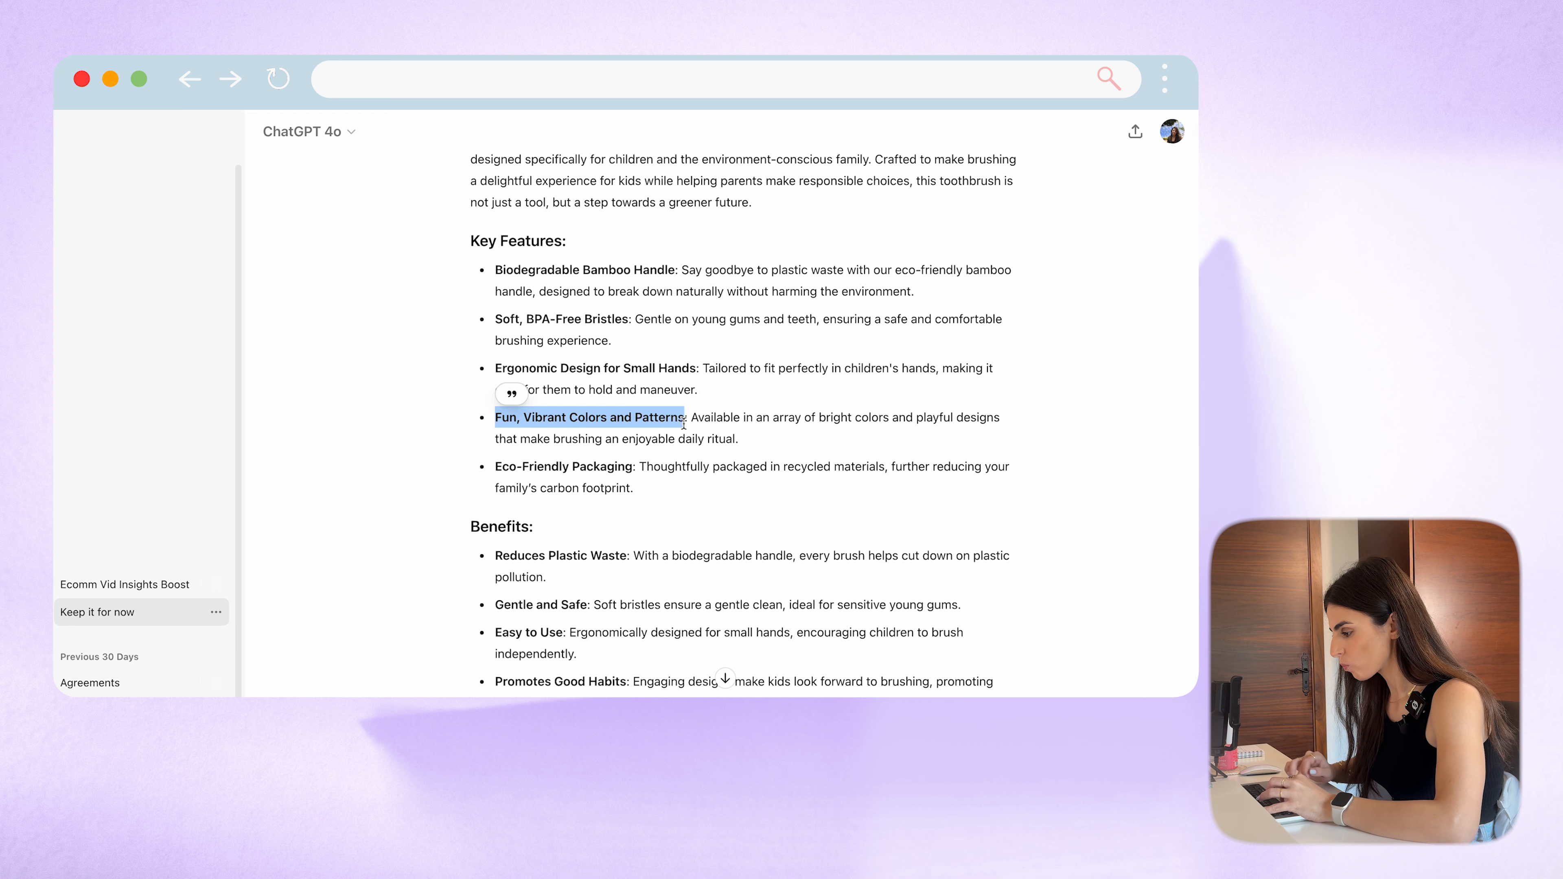
pyautogui.hotkey('ctrl', 'Tab')
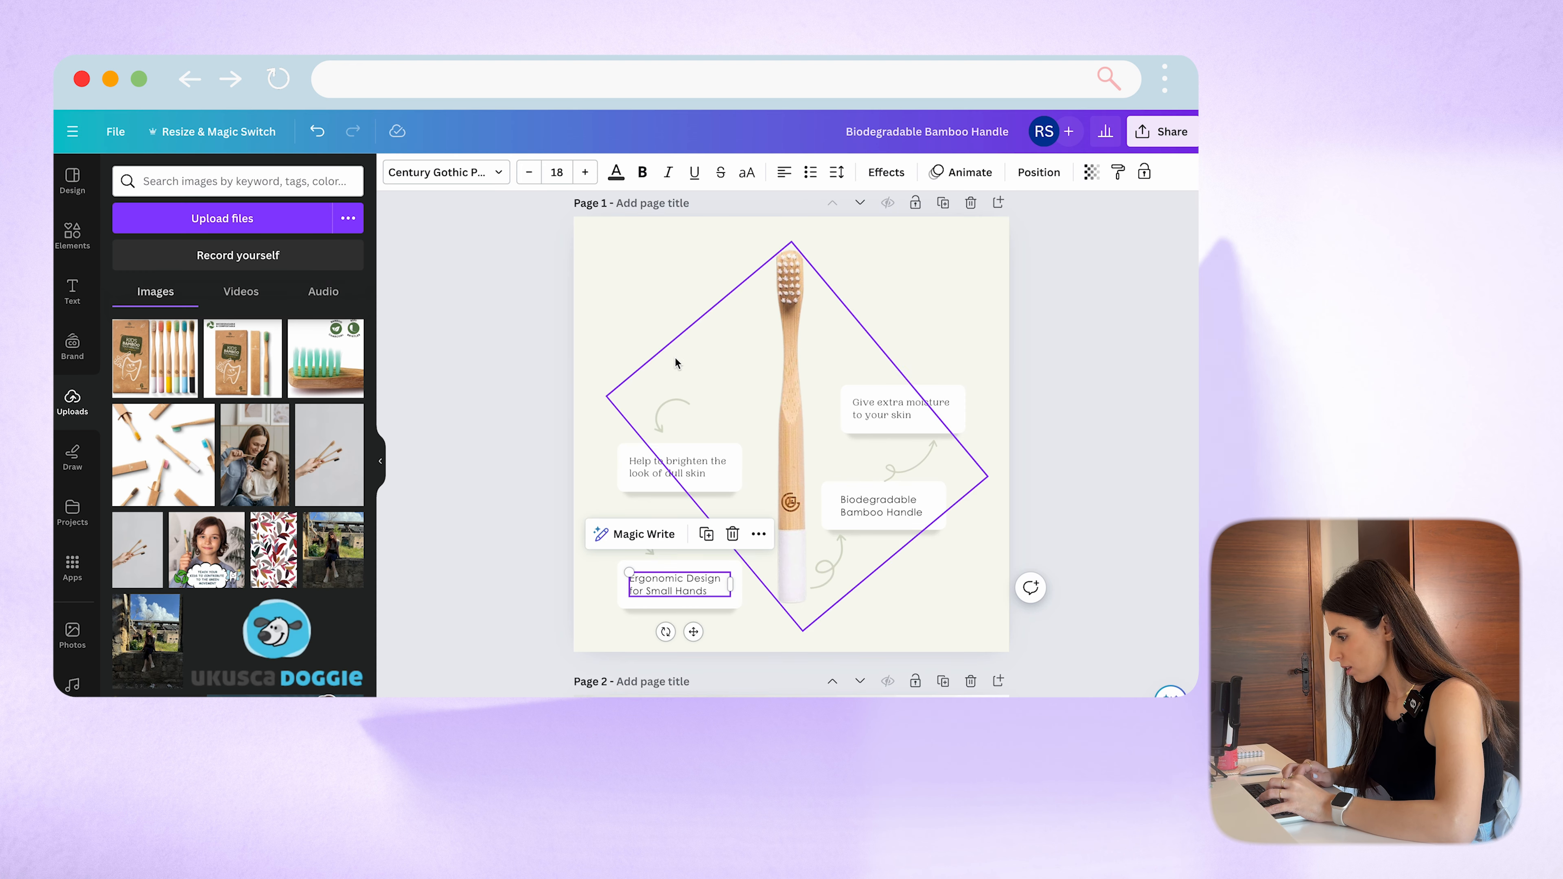
pyautogui.click(663, 342)
pyautogui.moveTo(584, 533); pyautogui.dragTo(700, 616)
pyautogui.click(711, 404)
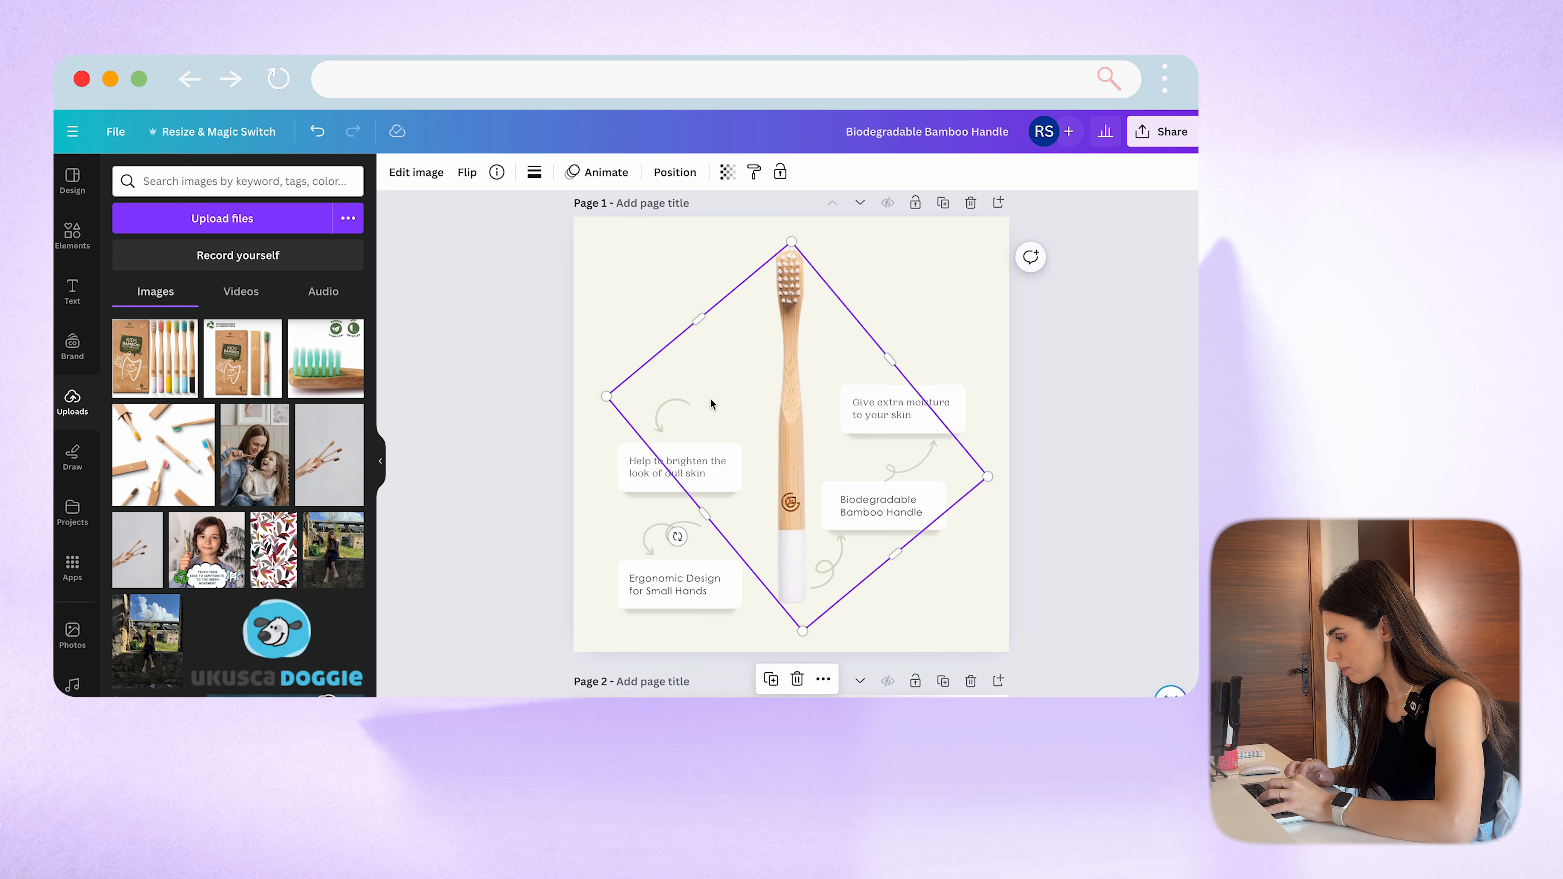
pyautogui.click(613, 526)
pyautogui.moveTo(609, 401); pyautogui.dragTo(625, 512)
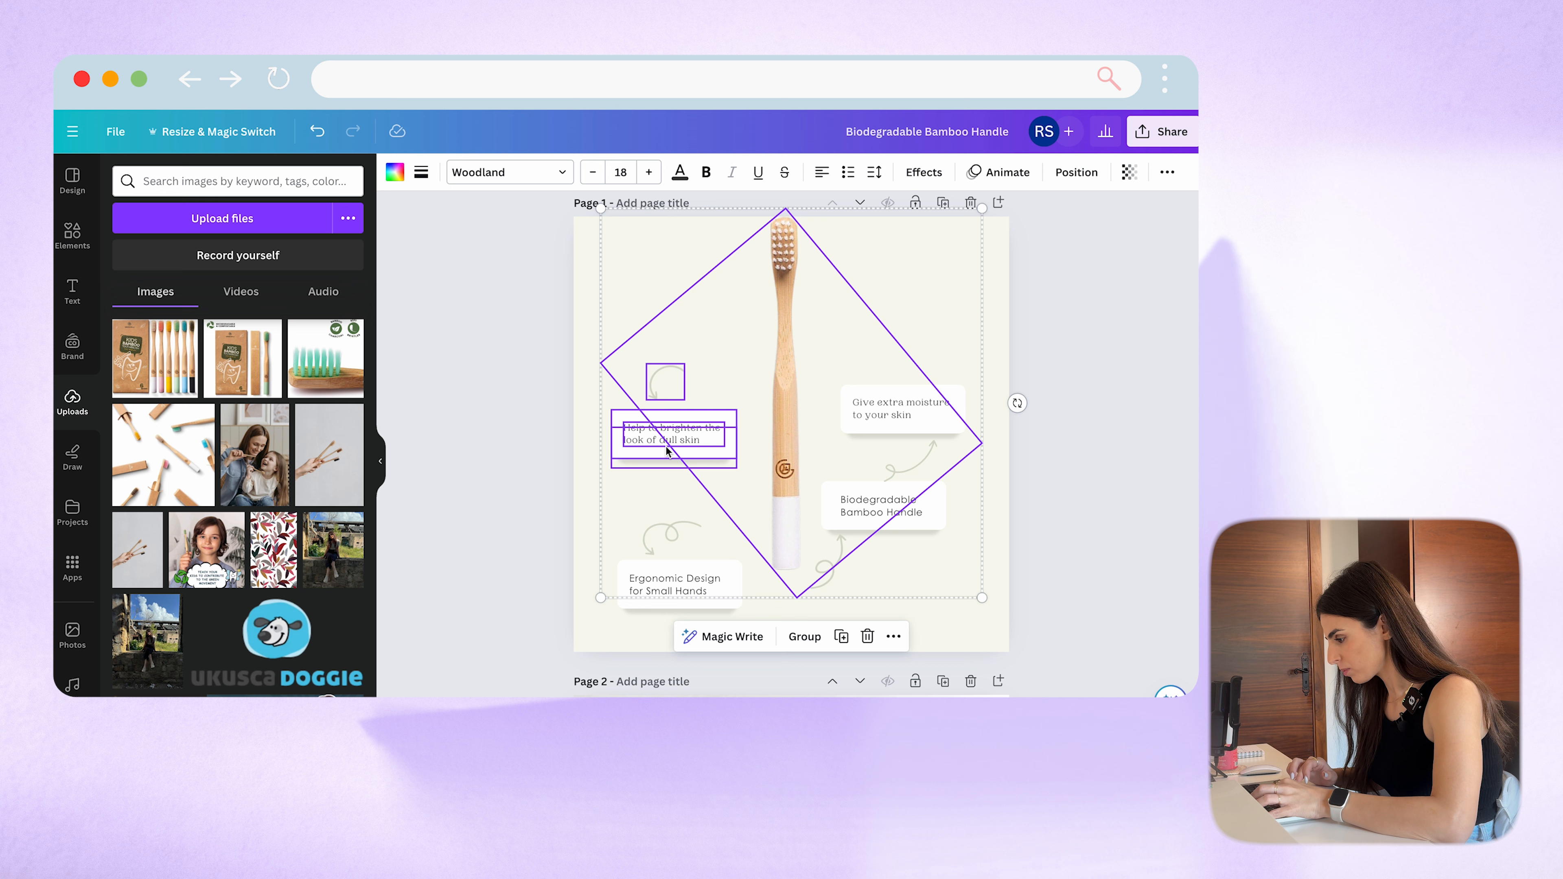
pyautogui.click(510, 409)
# Step: Lock the toothbrush image on page 1
pyautogui.click(792, 334)
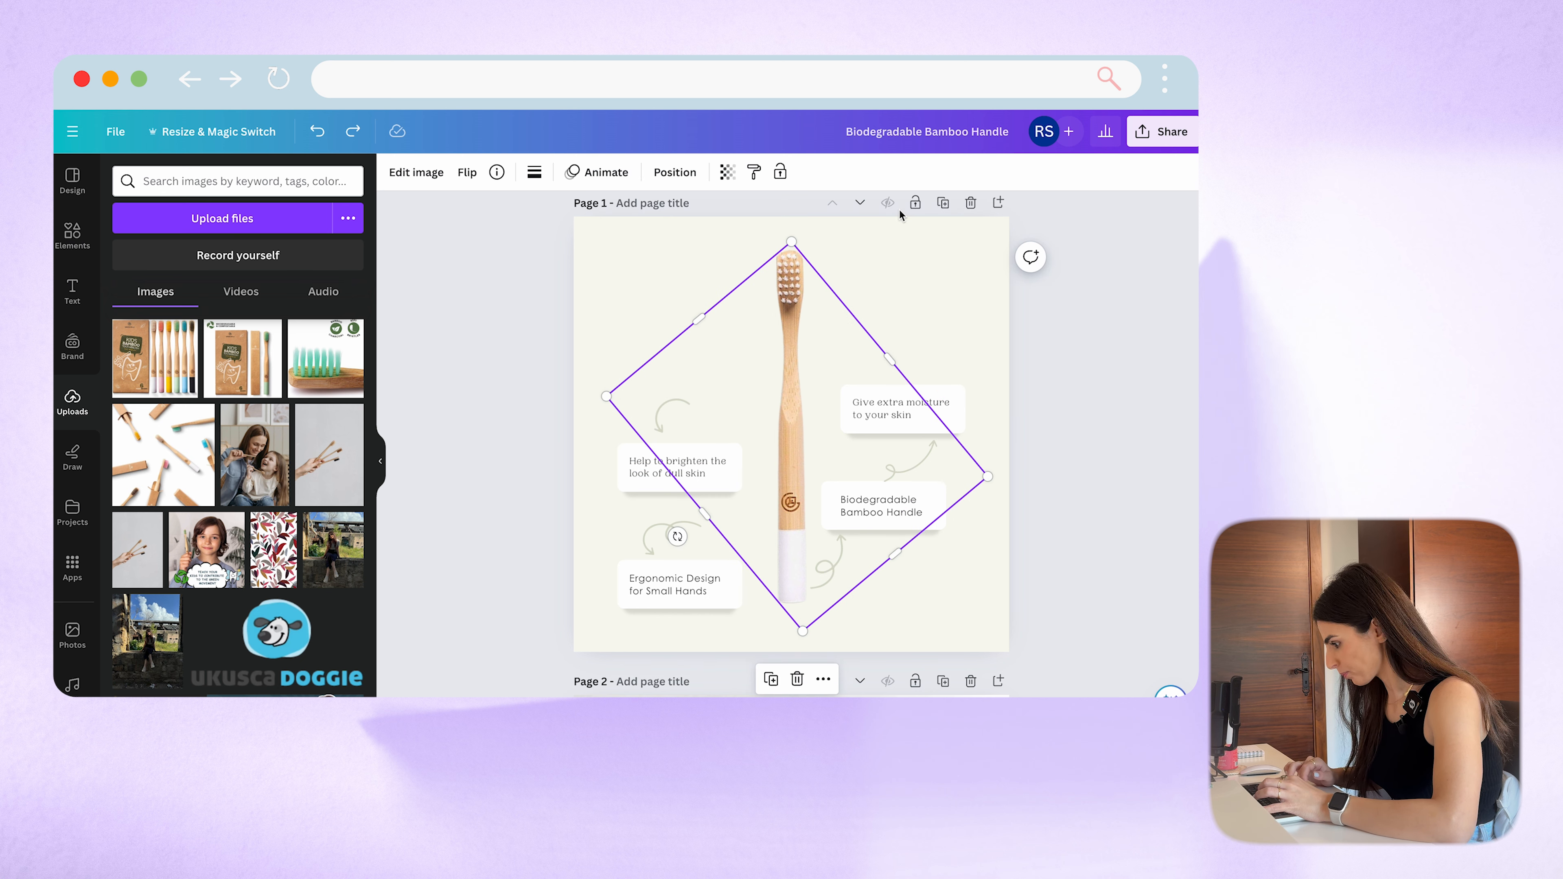
pyautogui.click(822, 679)
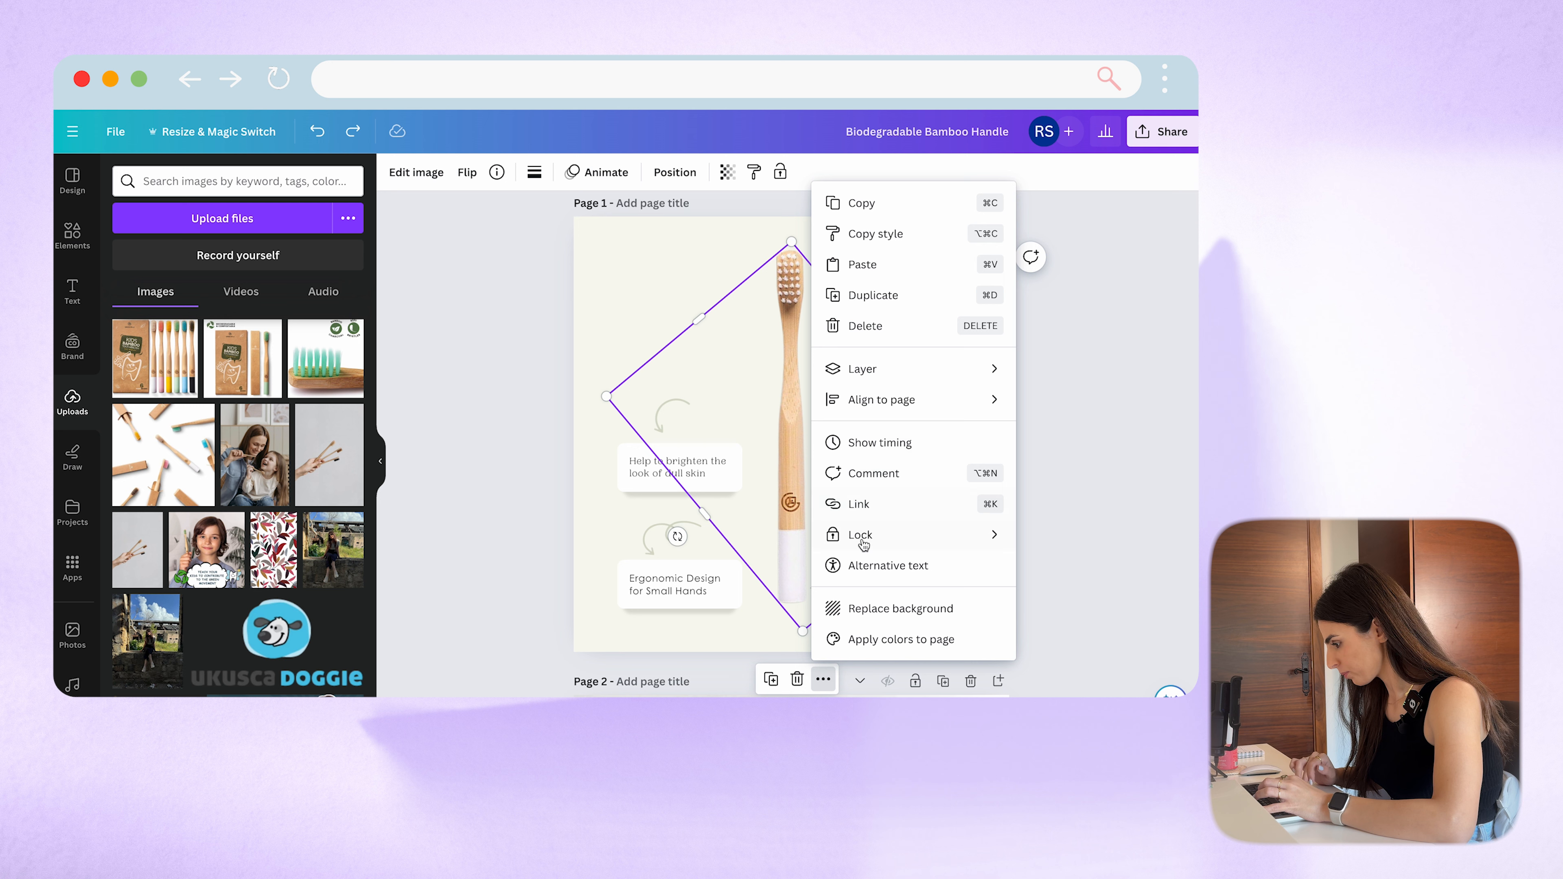
pyautogui.moveTo(865, 540)
pyautogui.click(1104, 534)
pyautogui.click(1055, 363)
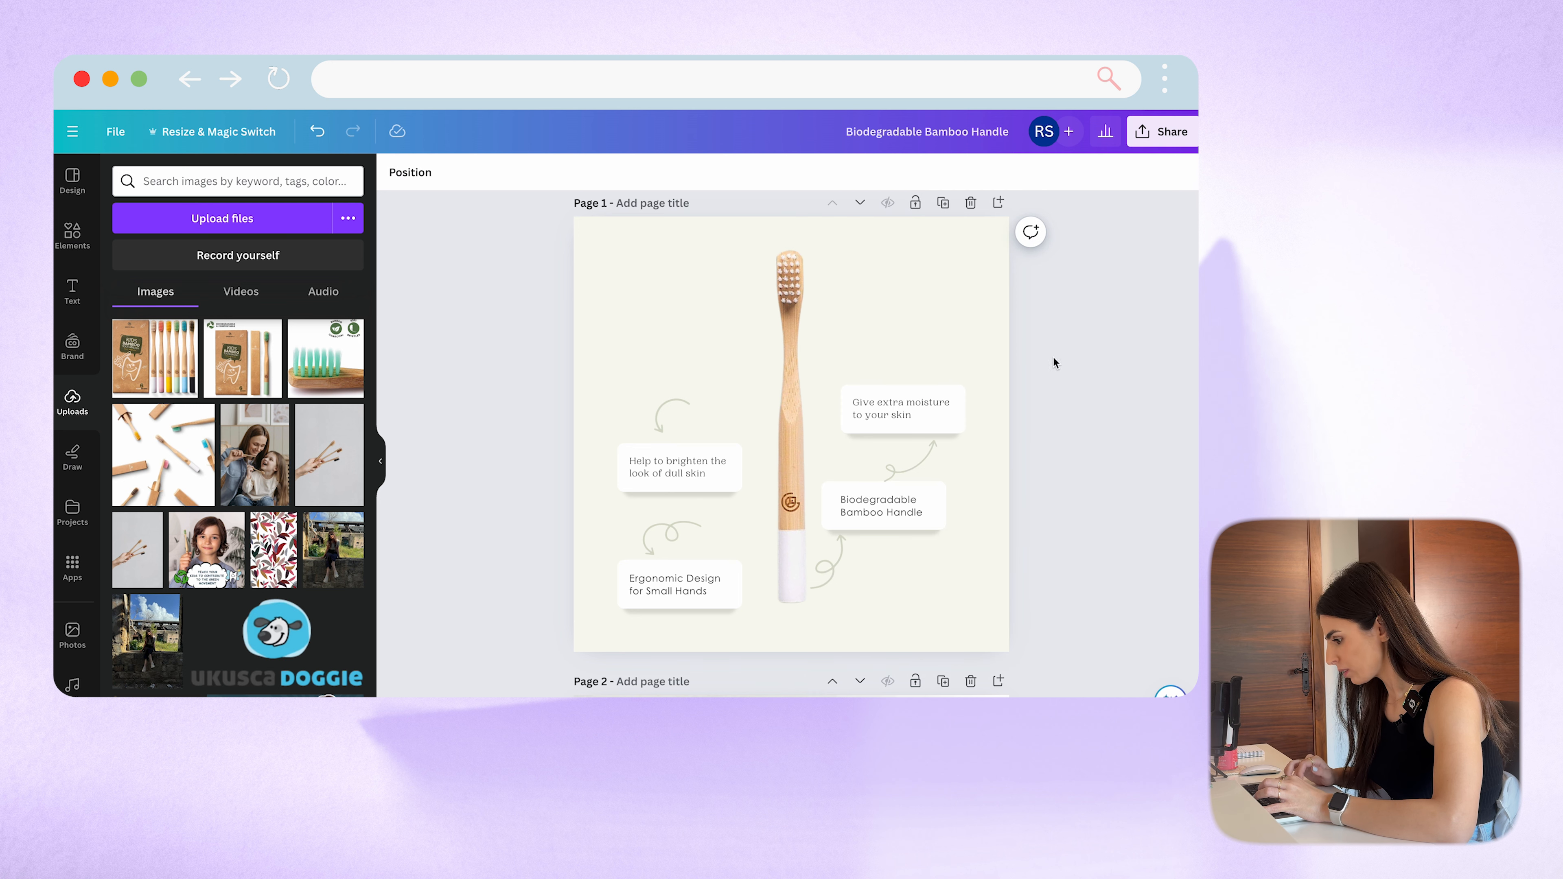
# Step: Move the "Ergonomic Design for Small Hands" callout up beside the handle and place the "Help to brighten" callout below it, each with its arrow
pyautogui.moveTo(536, 245); pyautogui.dragTo(795, 429)
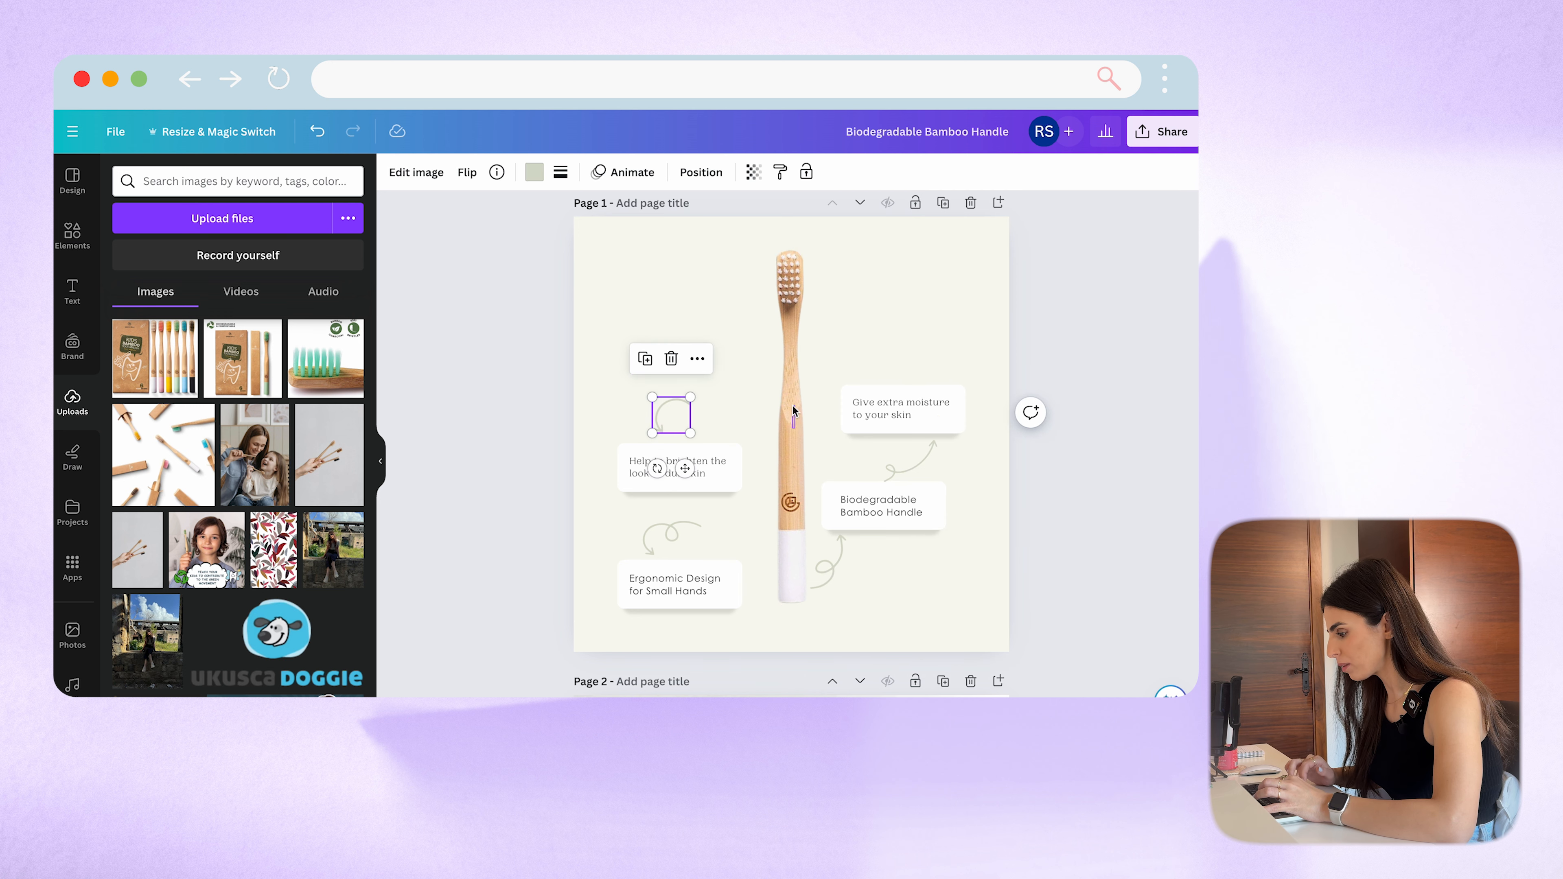
pyautogui.moveTo(554, 406); pyautogui.dragTo(654, 293)
pyautogui.moveTo(506, 464); pyautogui.dragTo(685, 486)
pyautogui.click(661, 369)
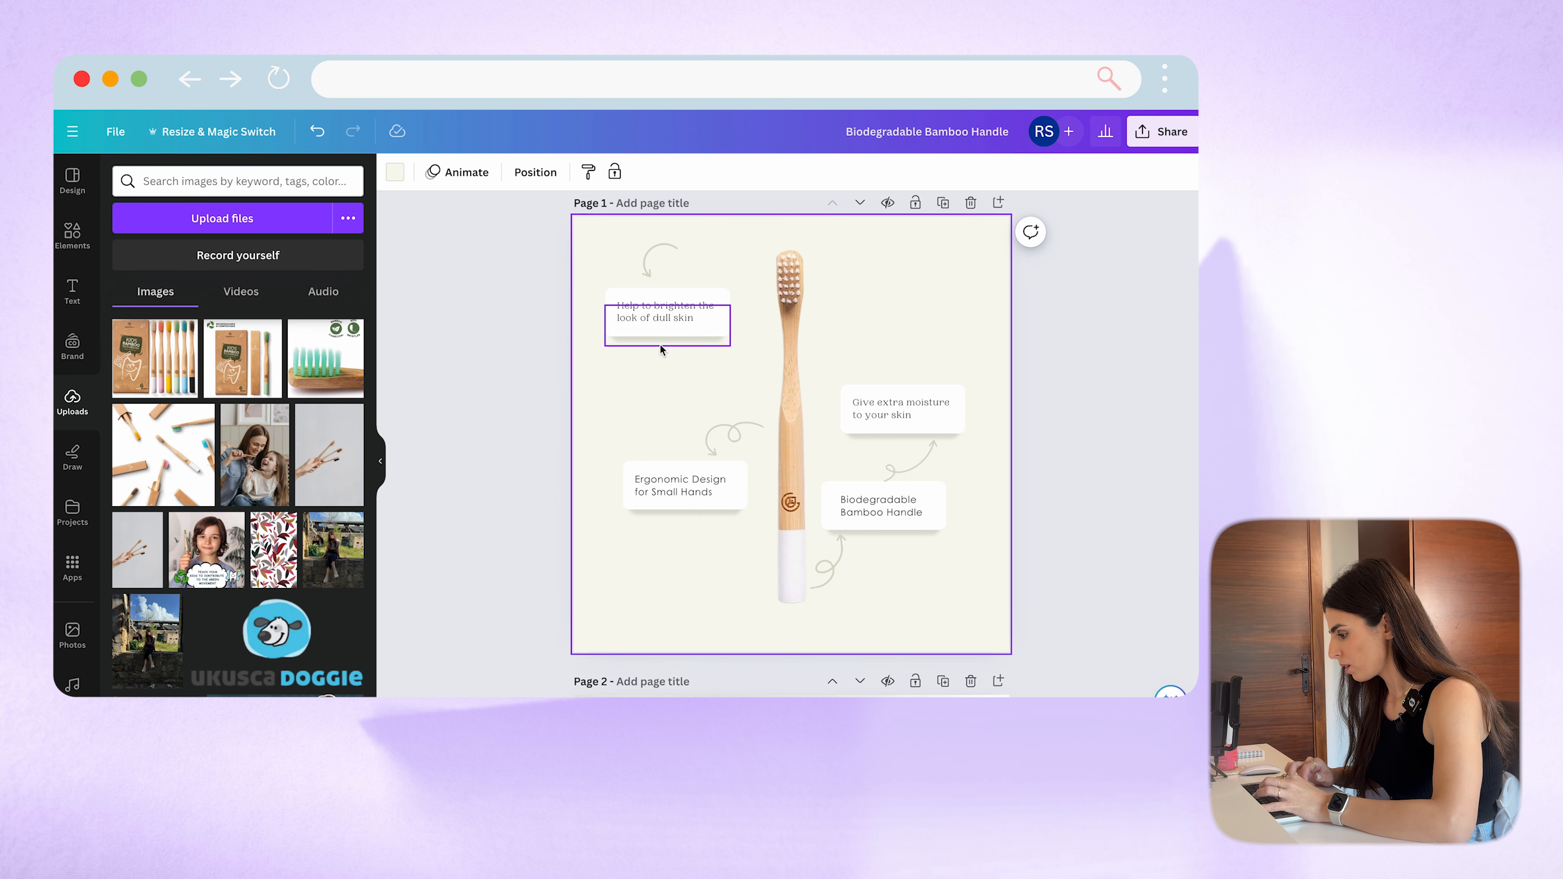
pyautogui.click(622, 342)
pyautogui.click(578, 278)
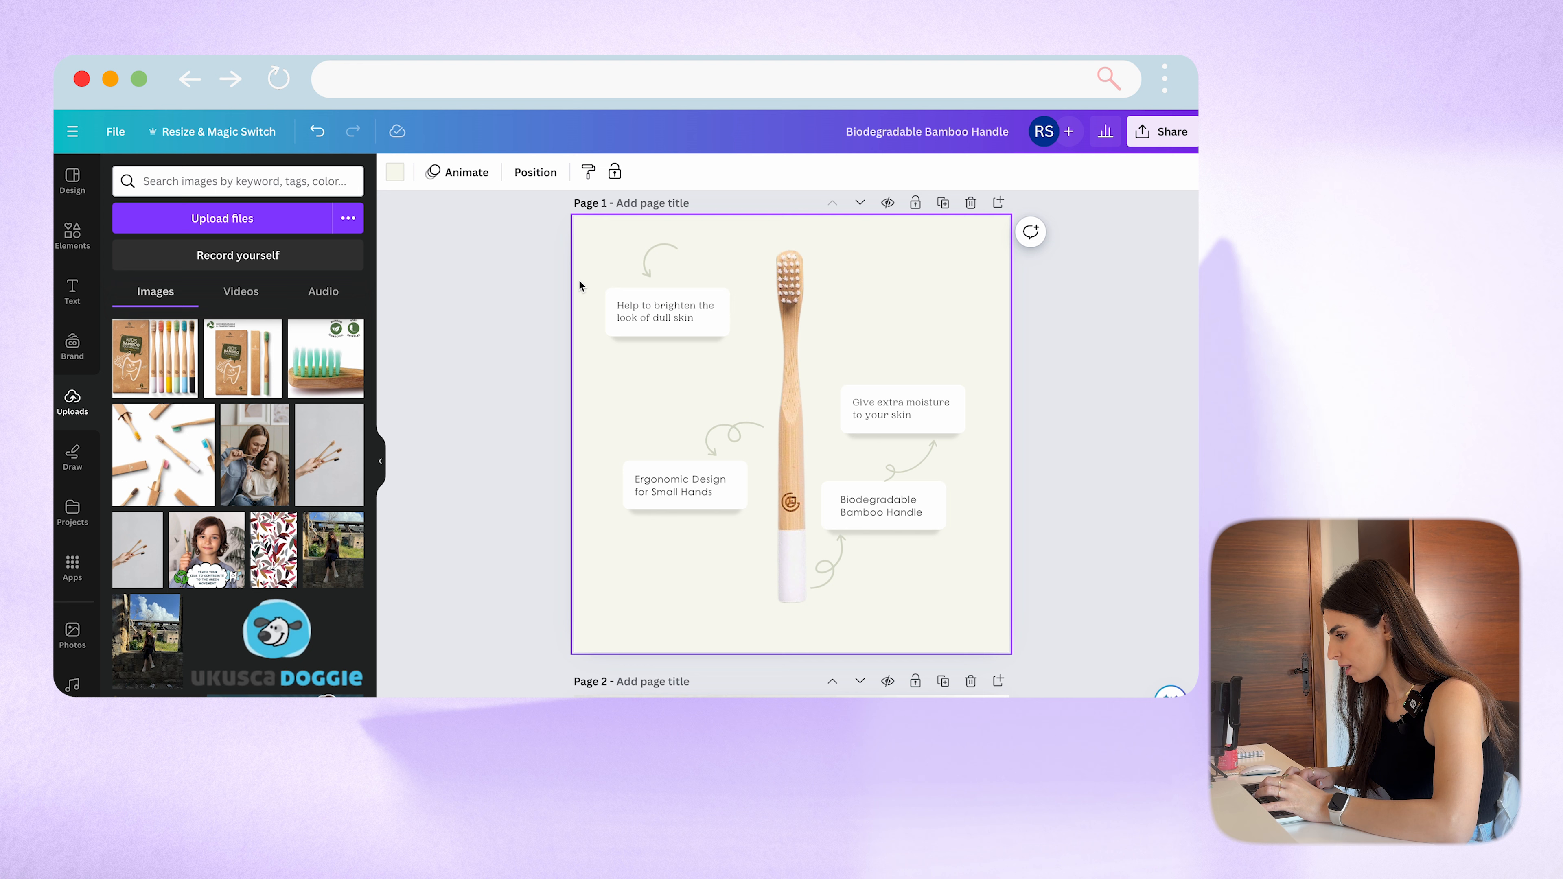
pyautogui.click(668, 314)
pyautogui.moveTo(668, 314); pyautogui.dragTo(696, 607)
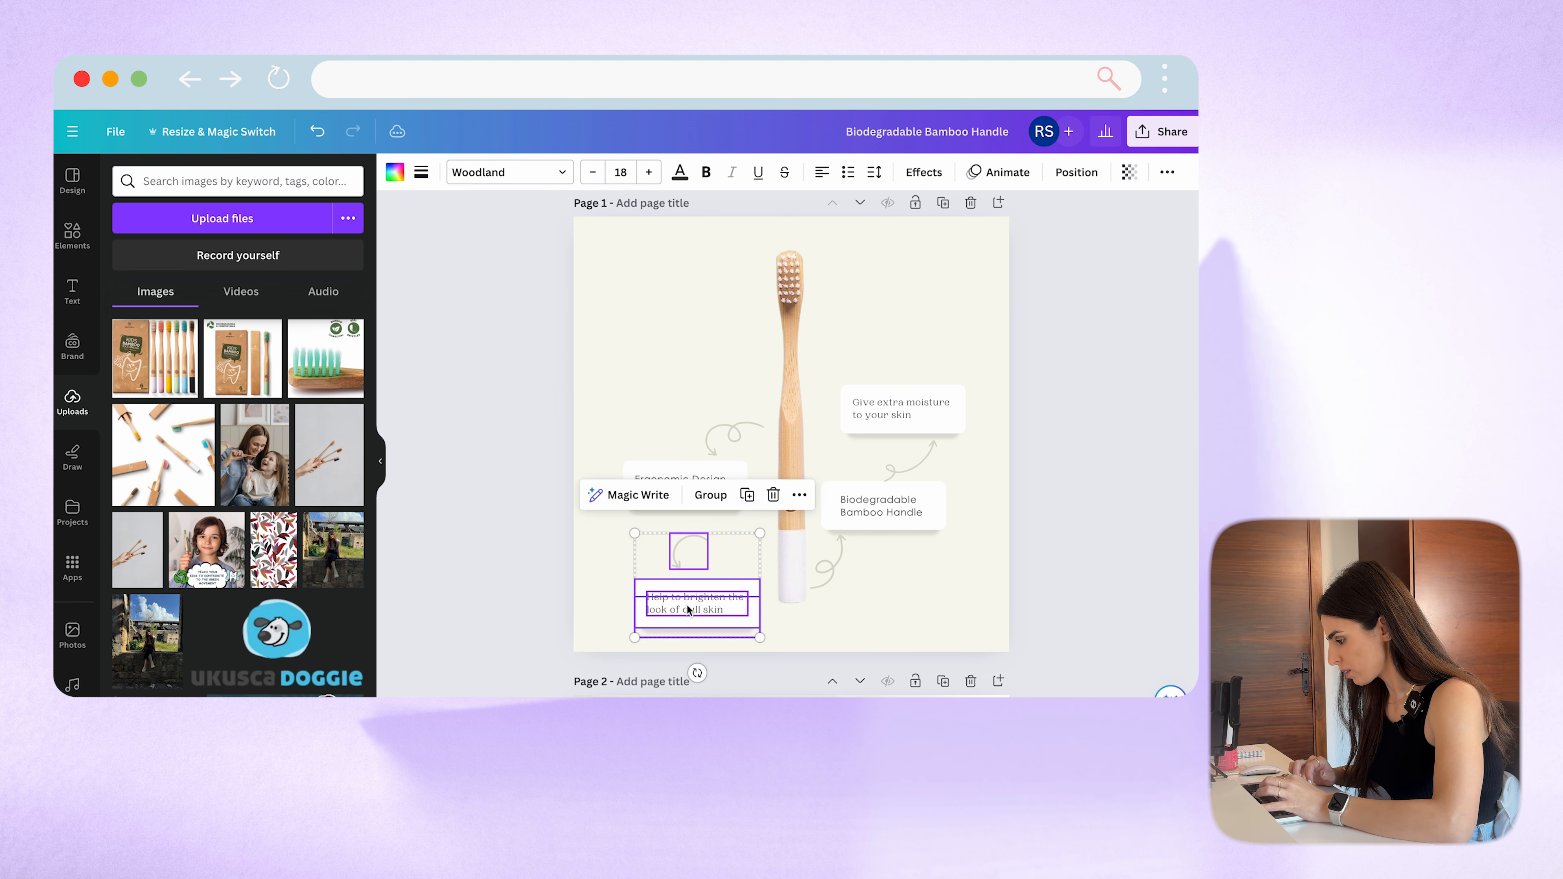
pyautogui.click(558, 593)
# Step: Replace the "Help to brighten the look of dull skin" text with "Fun, Vibrant Colors and Patterns" and match its style to the ergonomic callout
pyautogui.click(662, 609)
pyautogui.click(661, 609)
pyautogui.press('super+v')
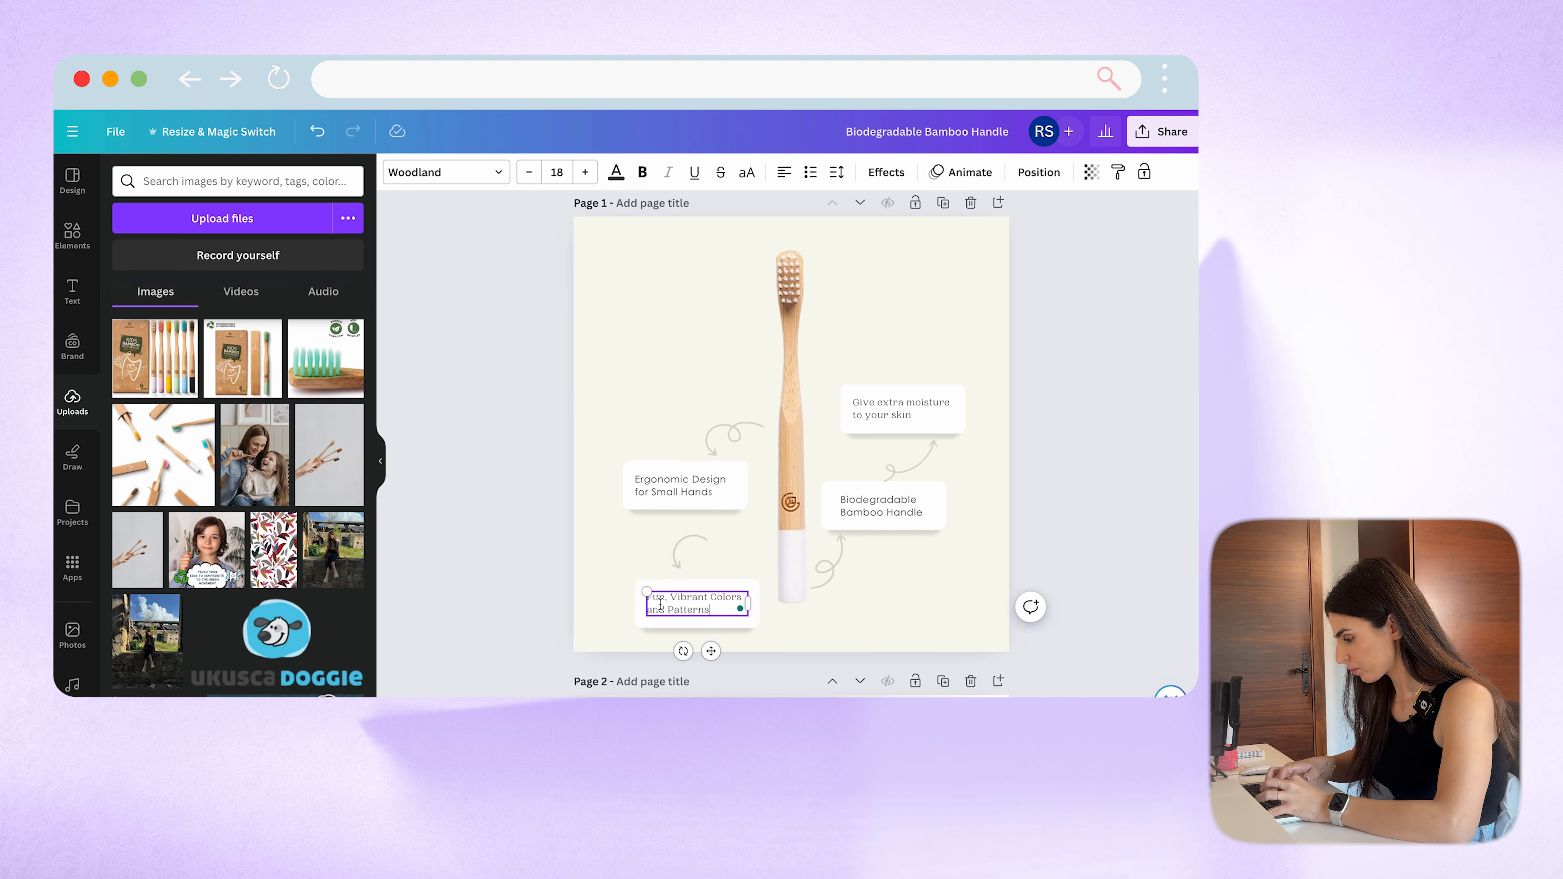
pyautogui.click(560, 594)
pyautogui.click(684, 480)
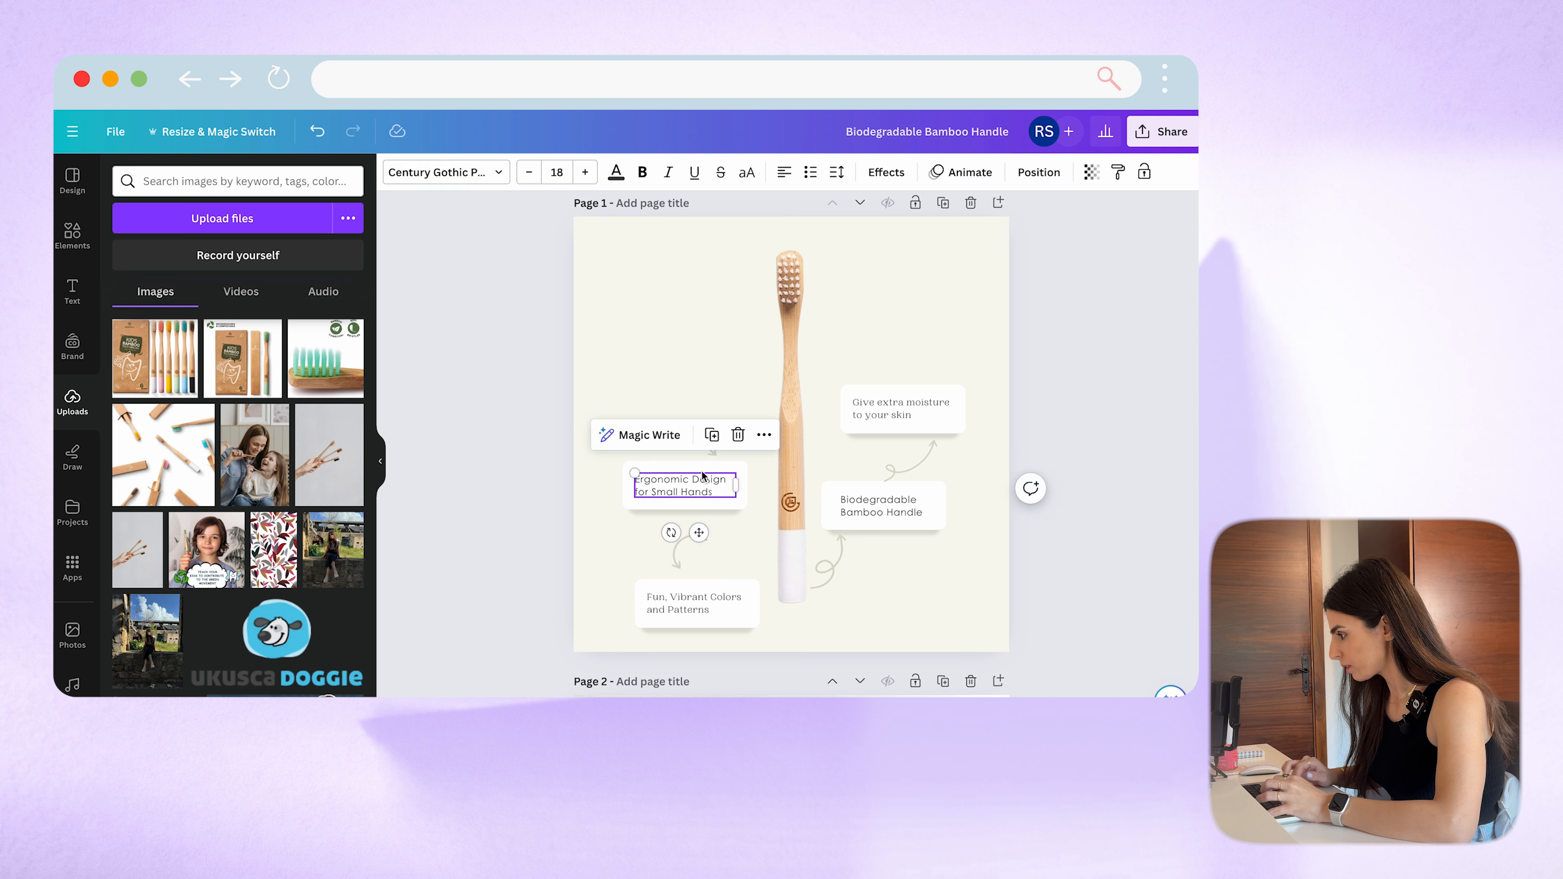
pyautogui.click(674, 616)
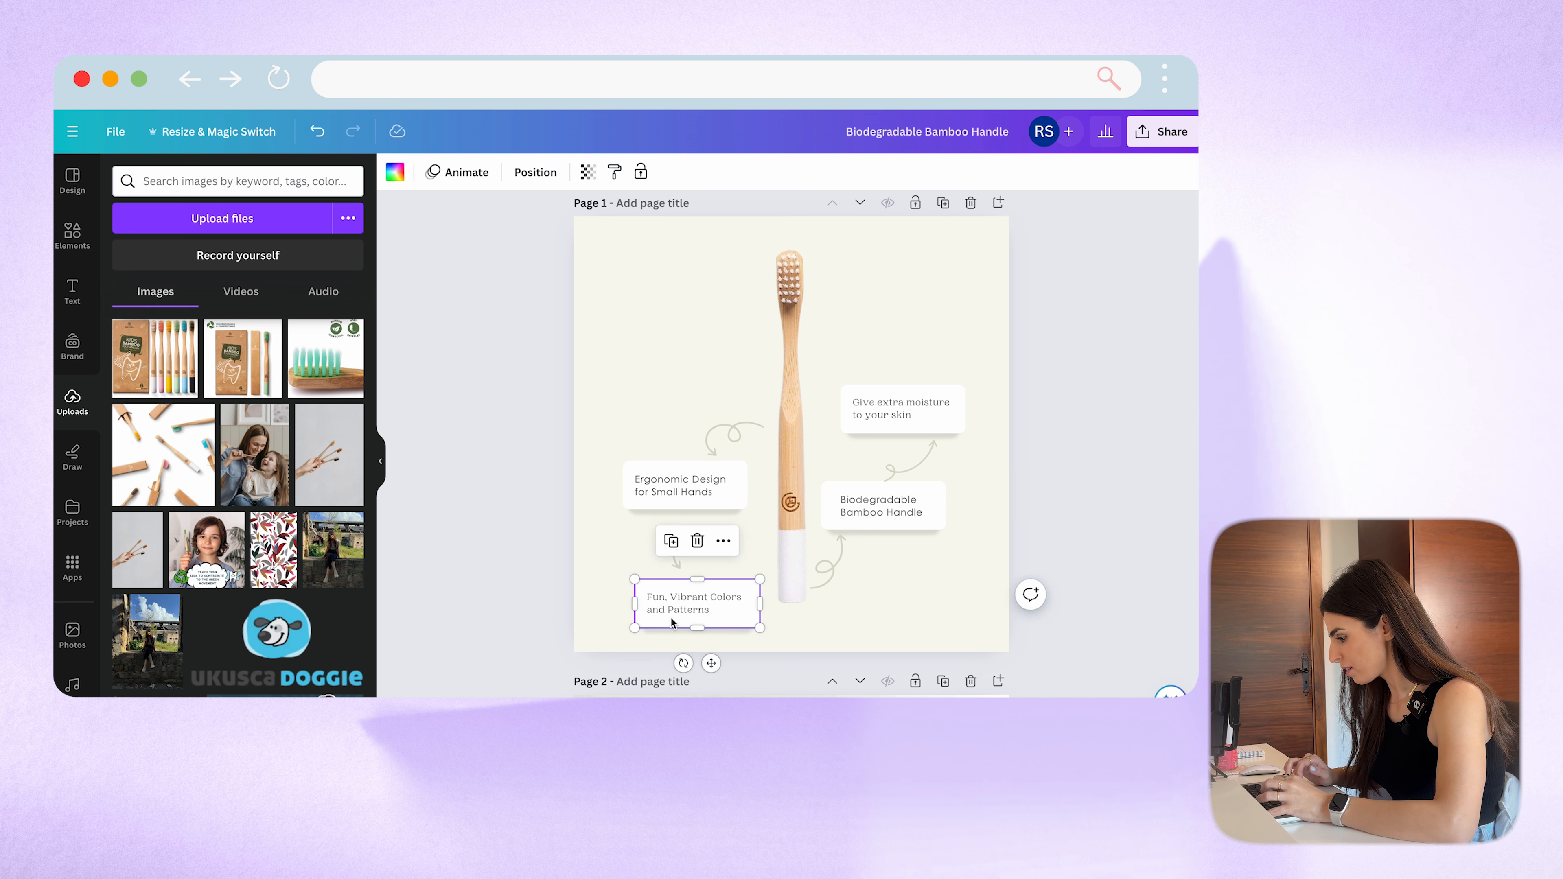
# Step: Move the "Give extra moisture to your skin" callout up beside the toothbrush head and replace its text with "Gentle and Safe: Soft bristles" from ChatGPT
pyautogui.moveTo(1063, 348); pyautogui.dragTo(875, 407)
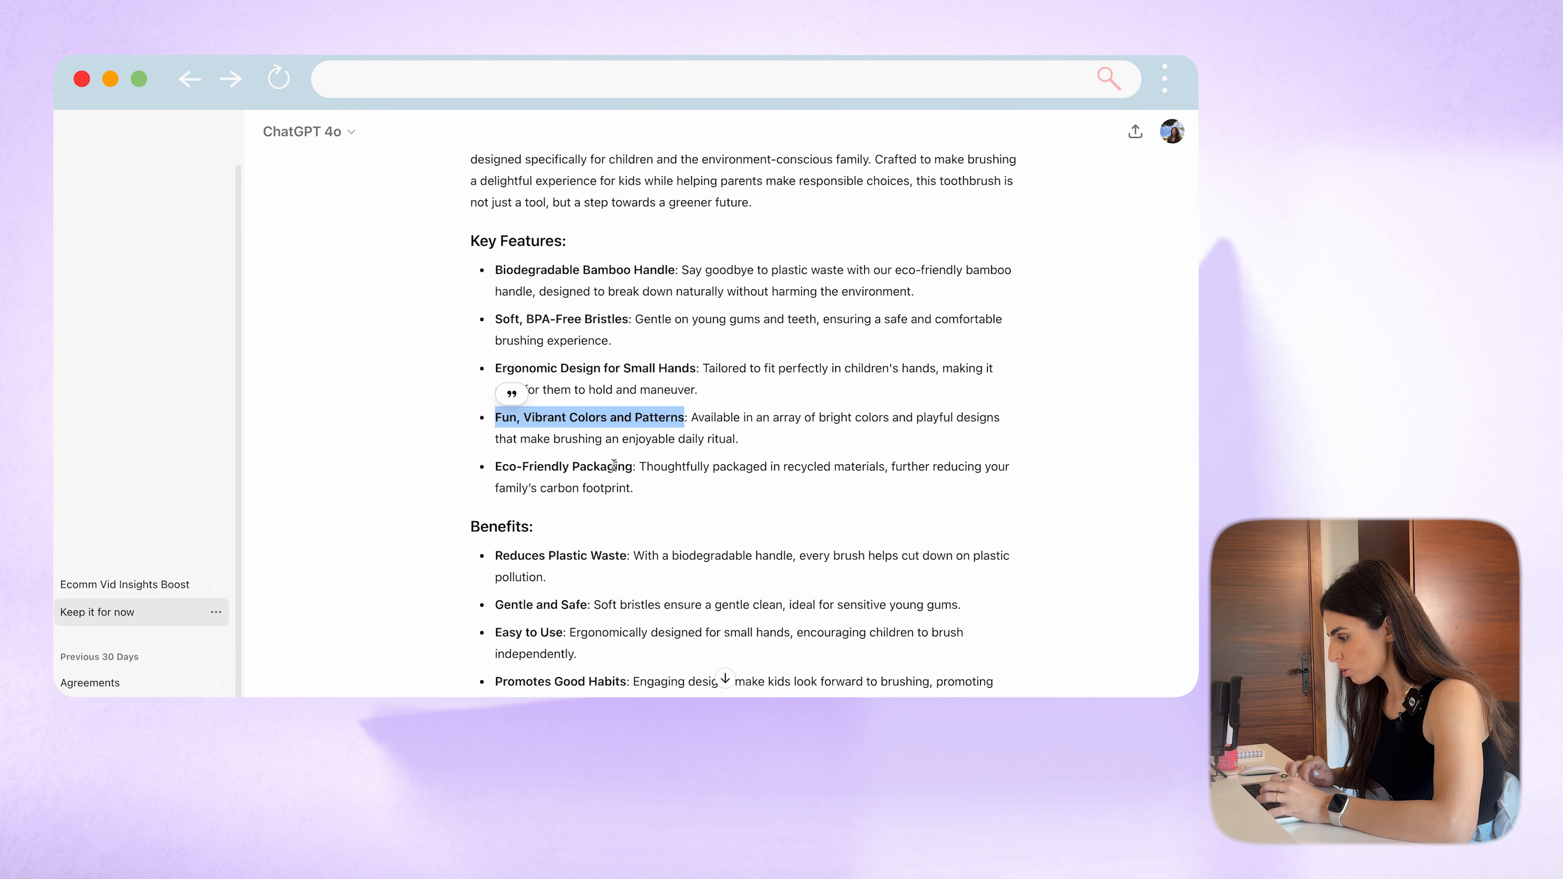
pyautogui.click(613, 466)
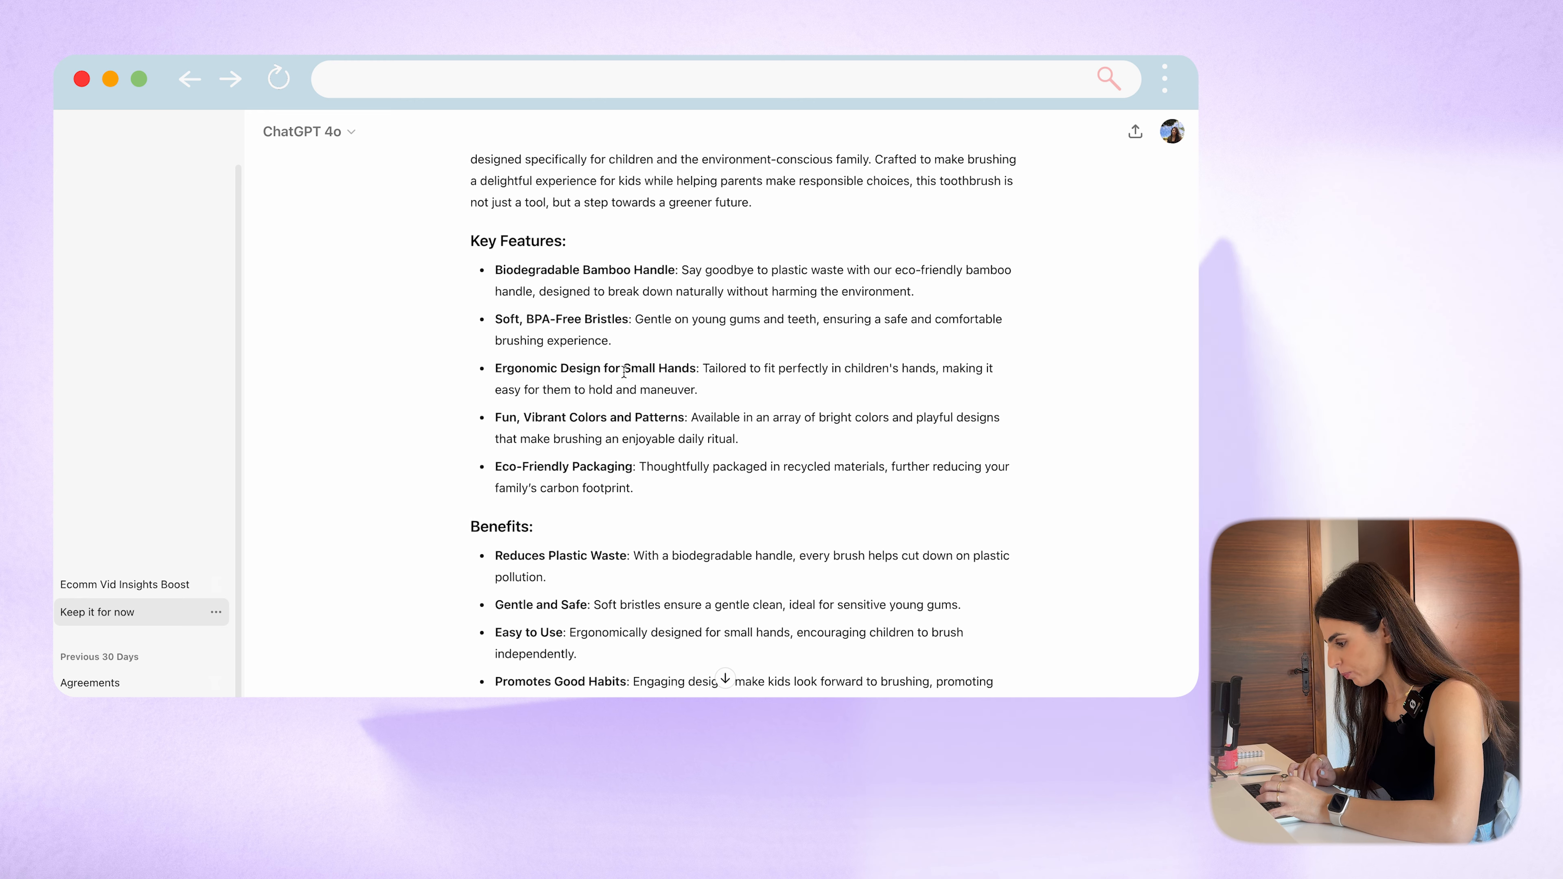
pyautogui.scroll(-3, 624, 371)
pyautogui.moveTo(495, 490); pyautogui.dragTo(659, 491)
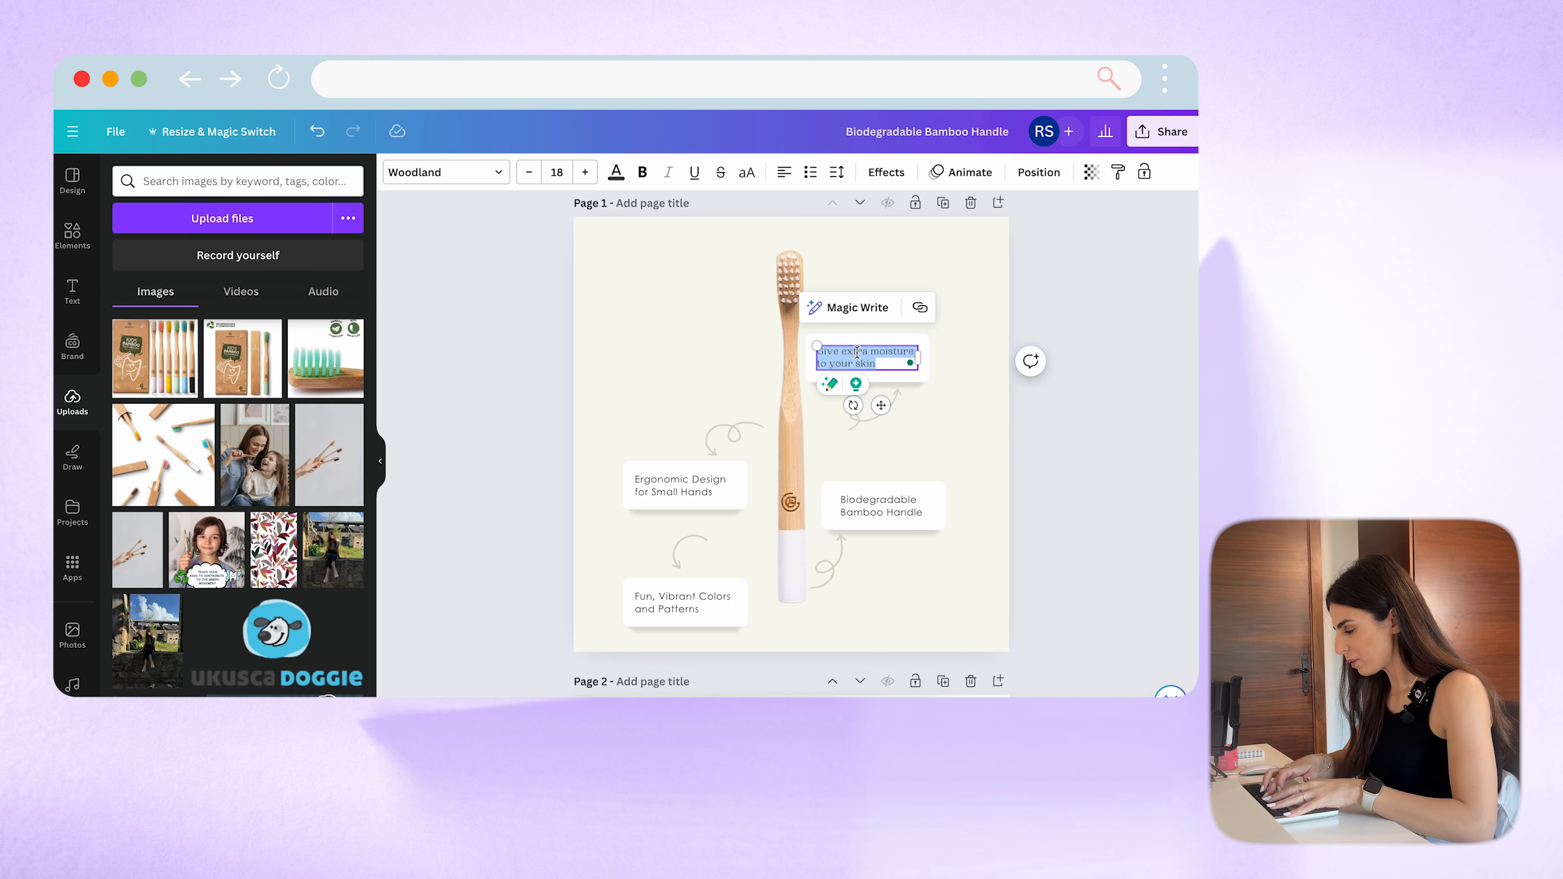
pyautogui.click(943, 434)
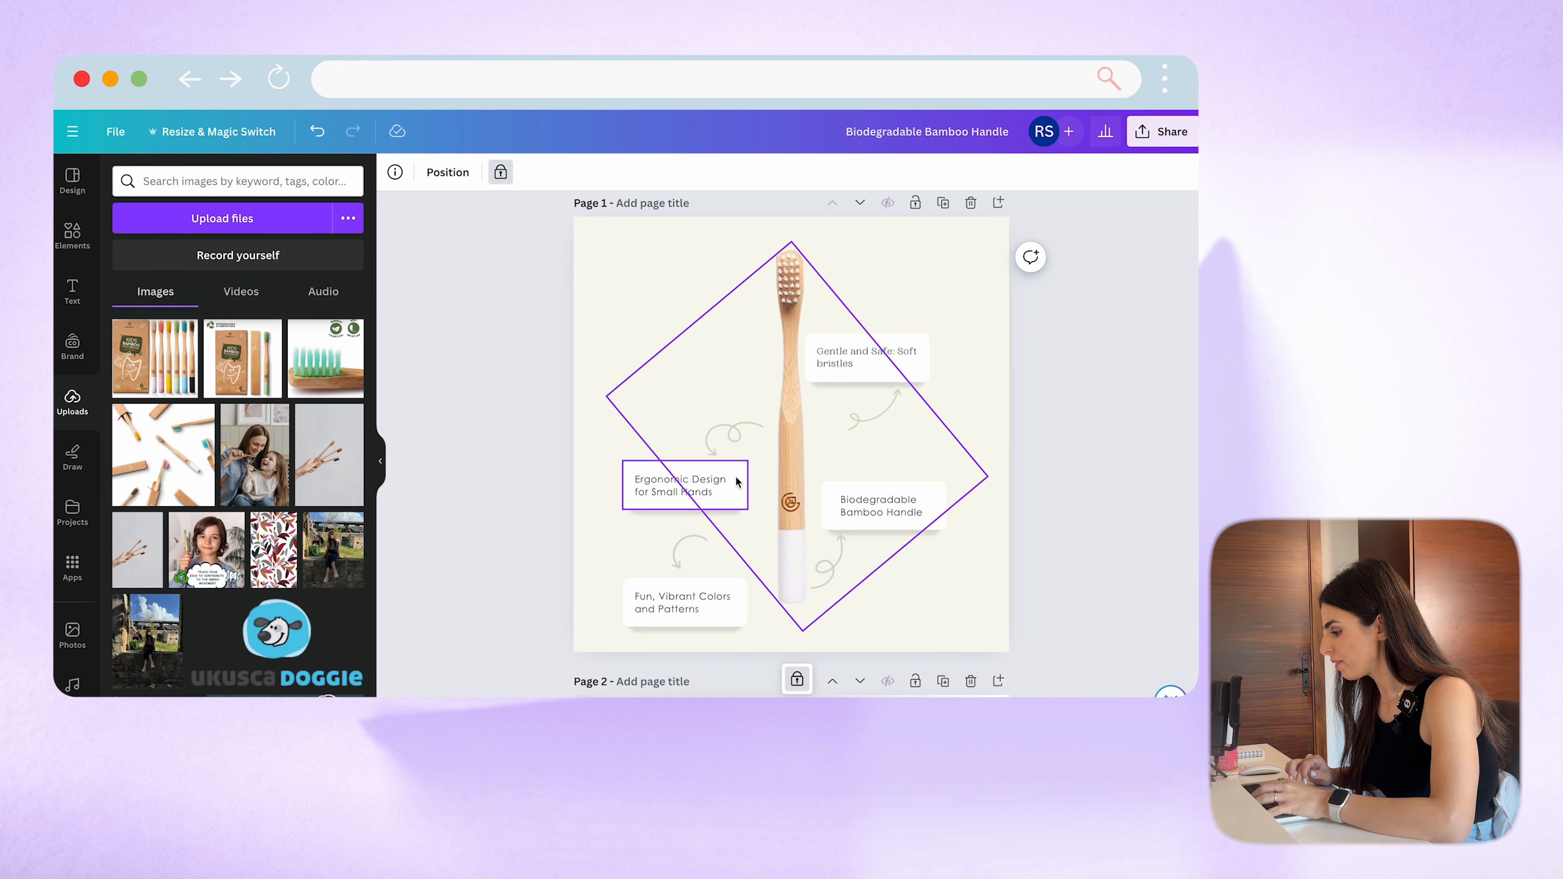
# Step: Copy the "Ergonomic Design for Small Hands" text style onto the "Gentle and Safe" callout and place its arrow above the box beside the bristles
pyautogui.click(693, 484)
pyautogui.click(1119, 174)
pyautogui.click(848, 367)
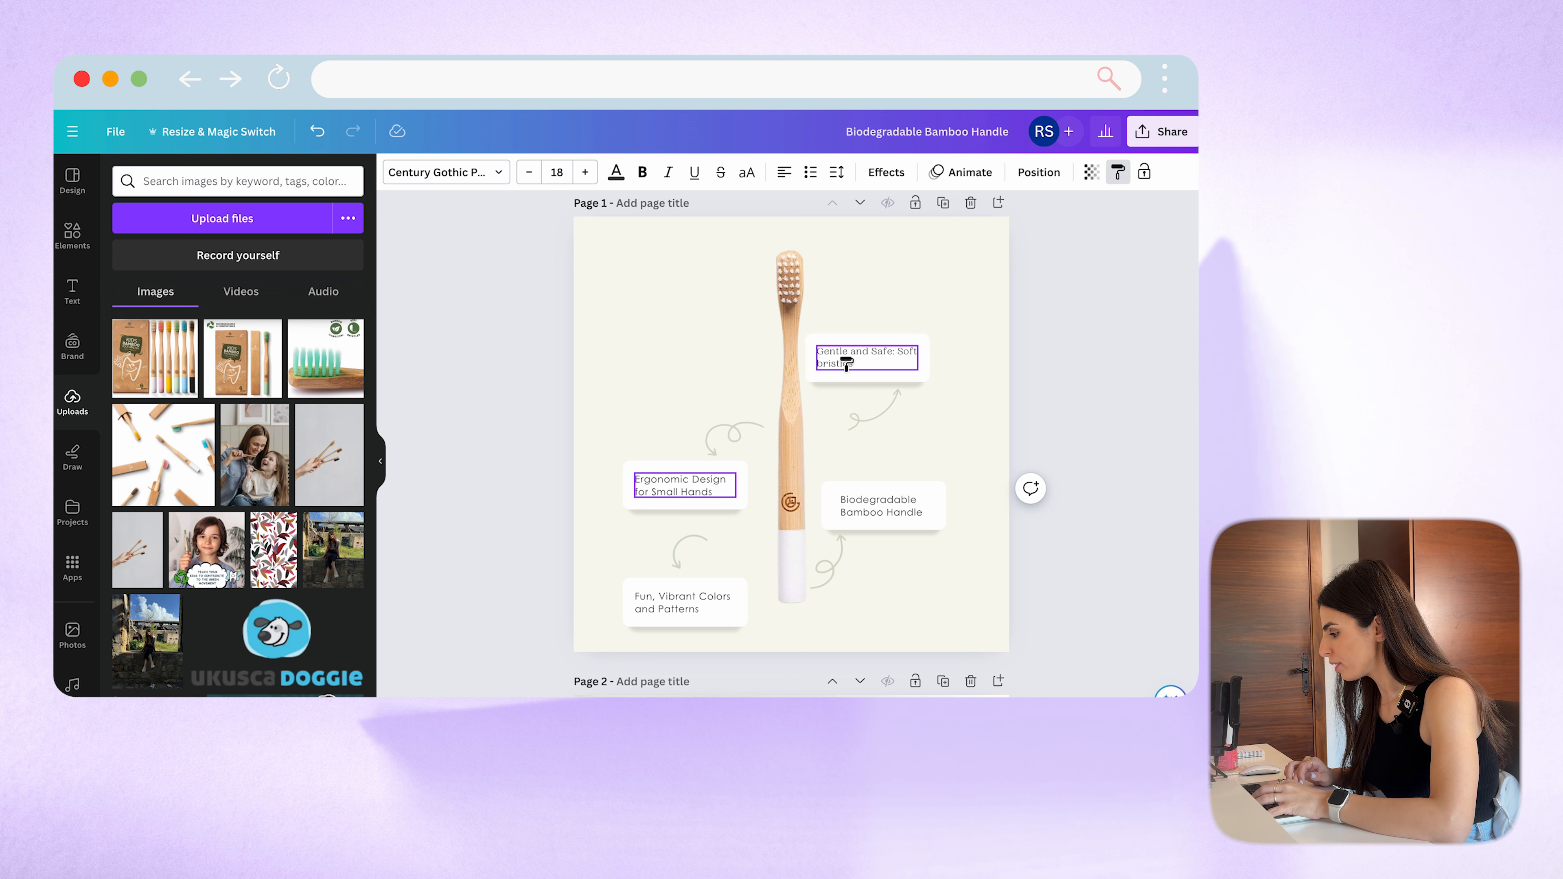
pyautogui.click(971, 396)
pyautogui.moveTo(892, 408); pyautogui.dragTo(872, 323)
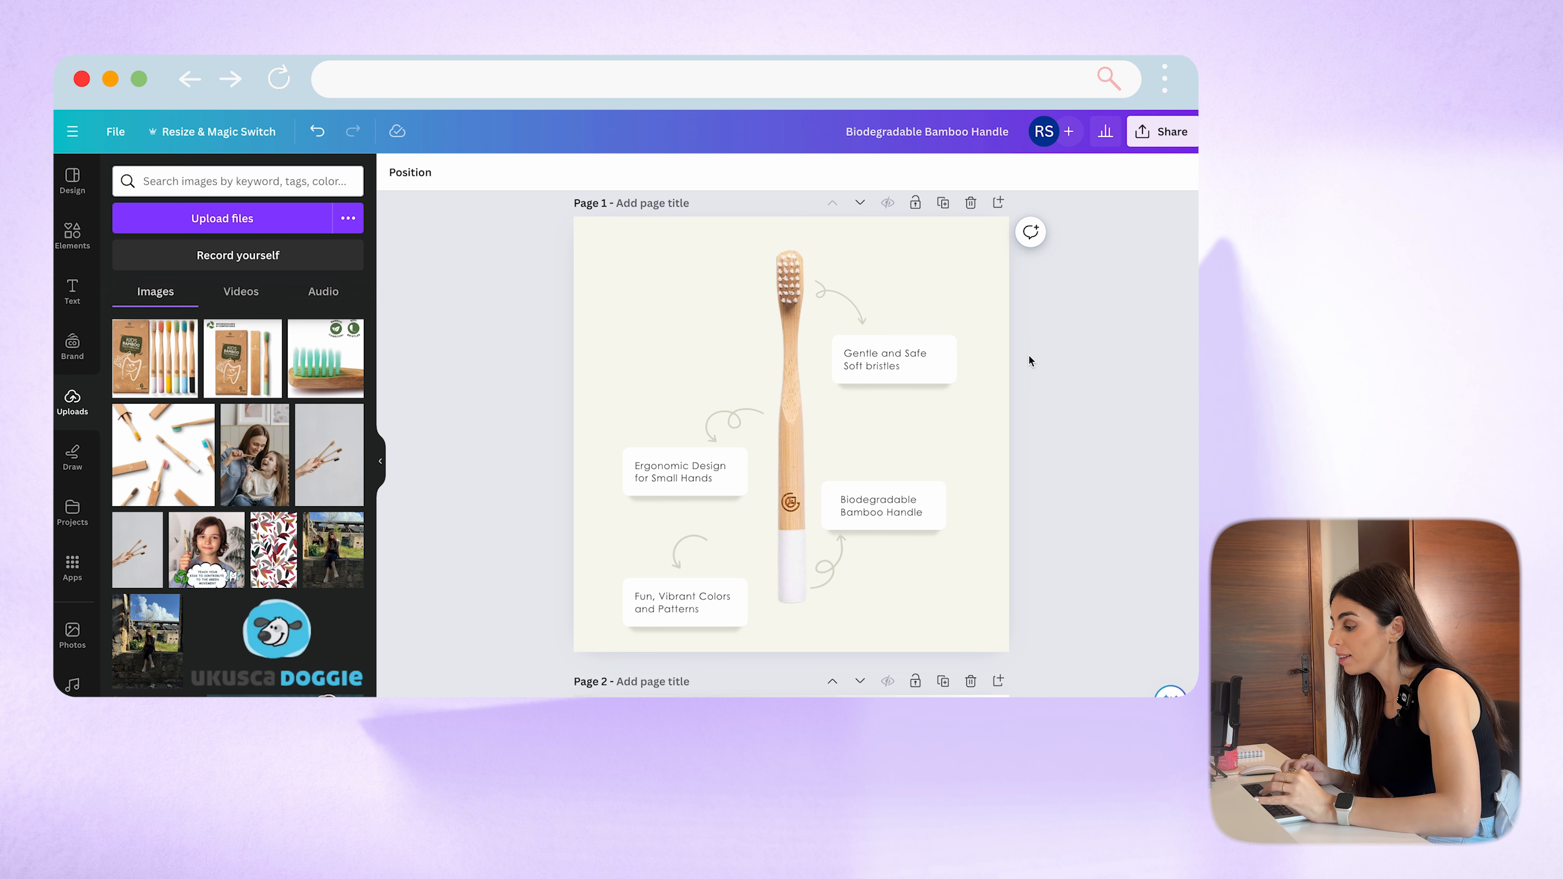
# Step: Replace the page 3 photo with the uploaded image of a hand holding bamboo toothbrushes and delete the leftover single toothbrush cutout
pyautogui.scroll(1, 776, 443)
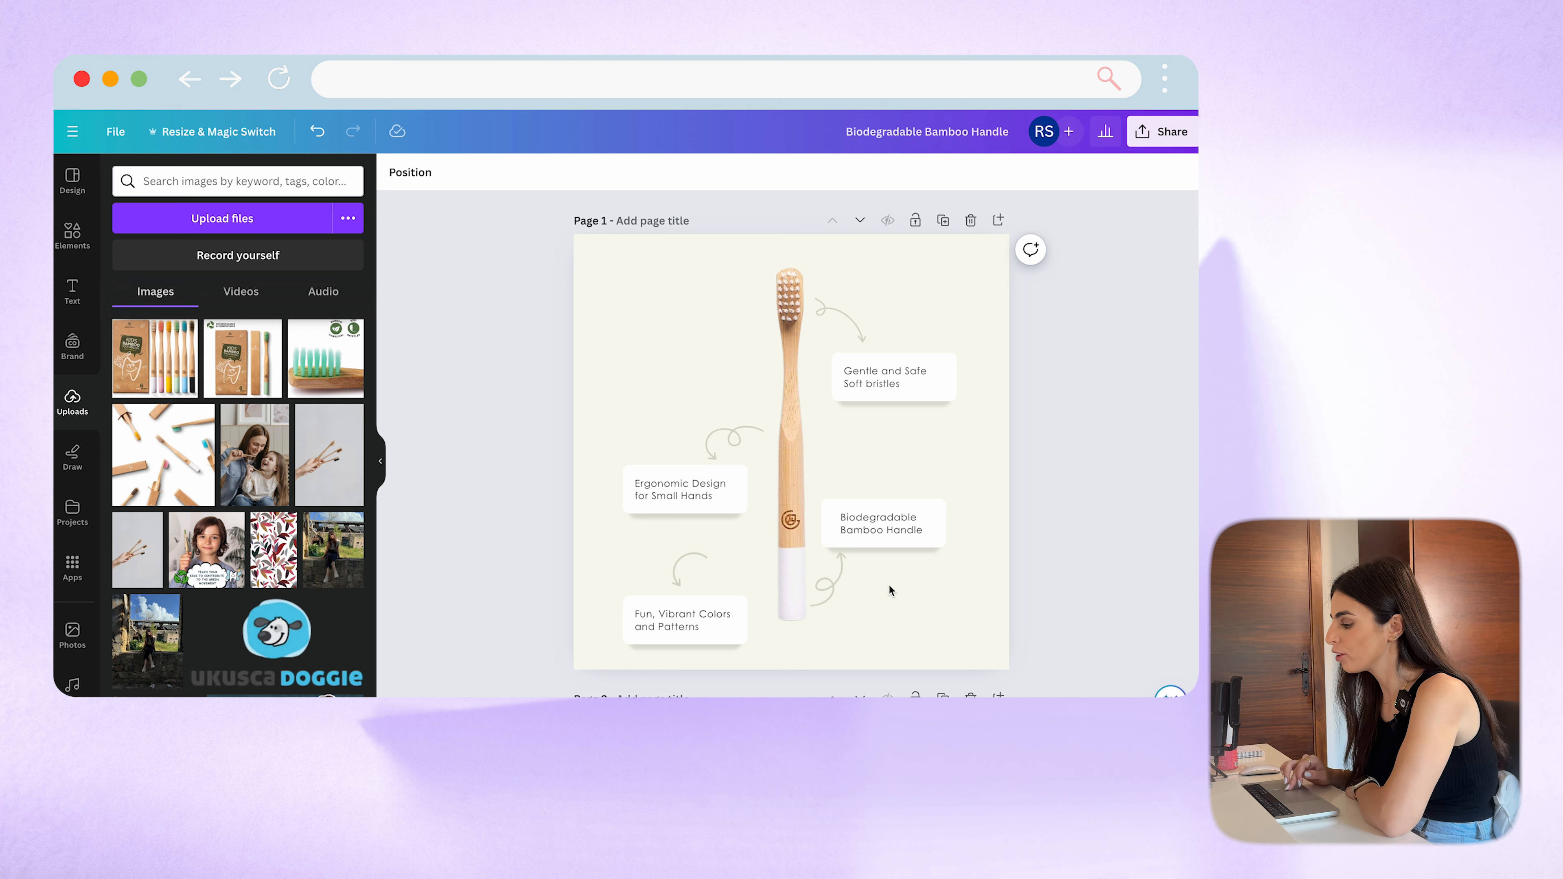
pyautogui.scroll(-10, 930, 603)
pyautogui.scroll(-10, 932, 605)
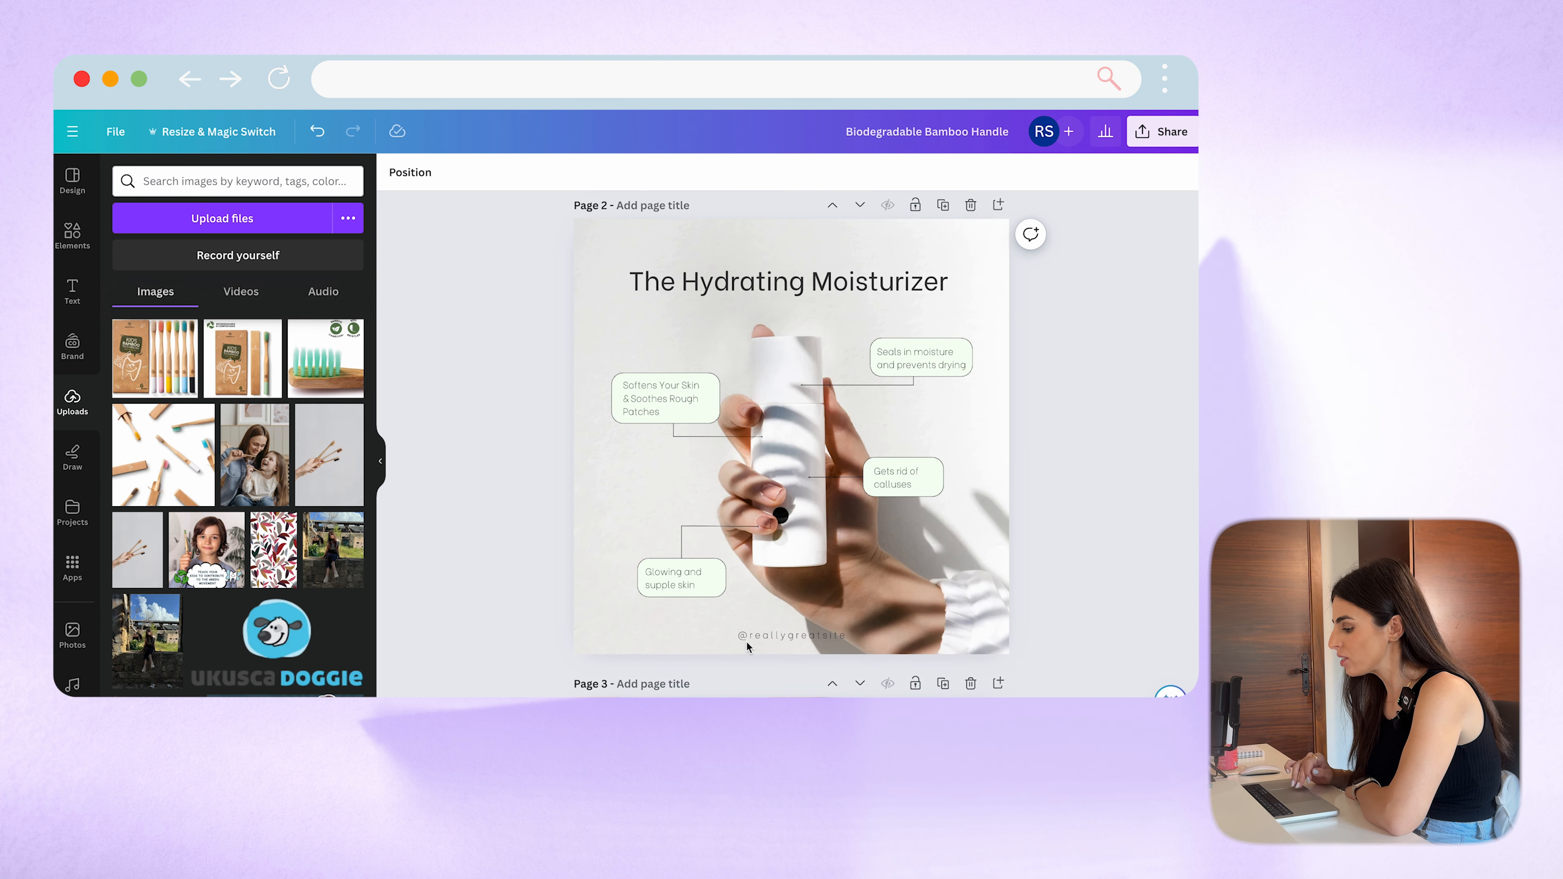
pyautogui.scroll(1, 746, 644)
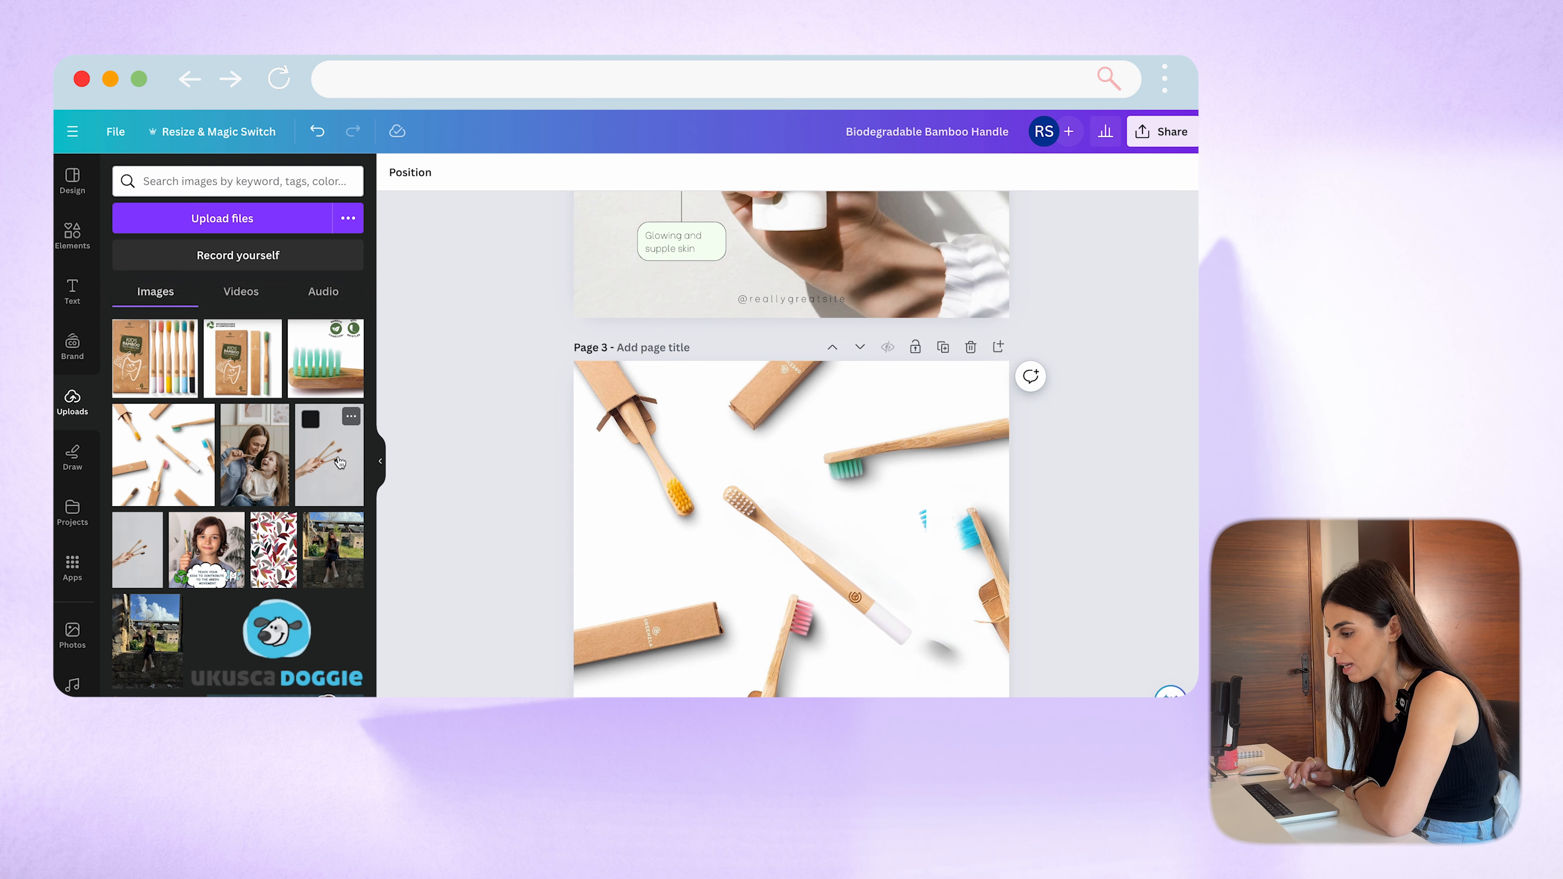
pyautogui.moveTo(333, 462); pyautogui.dragTo(800, 548)
pyautogui.click(876, 625)
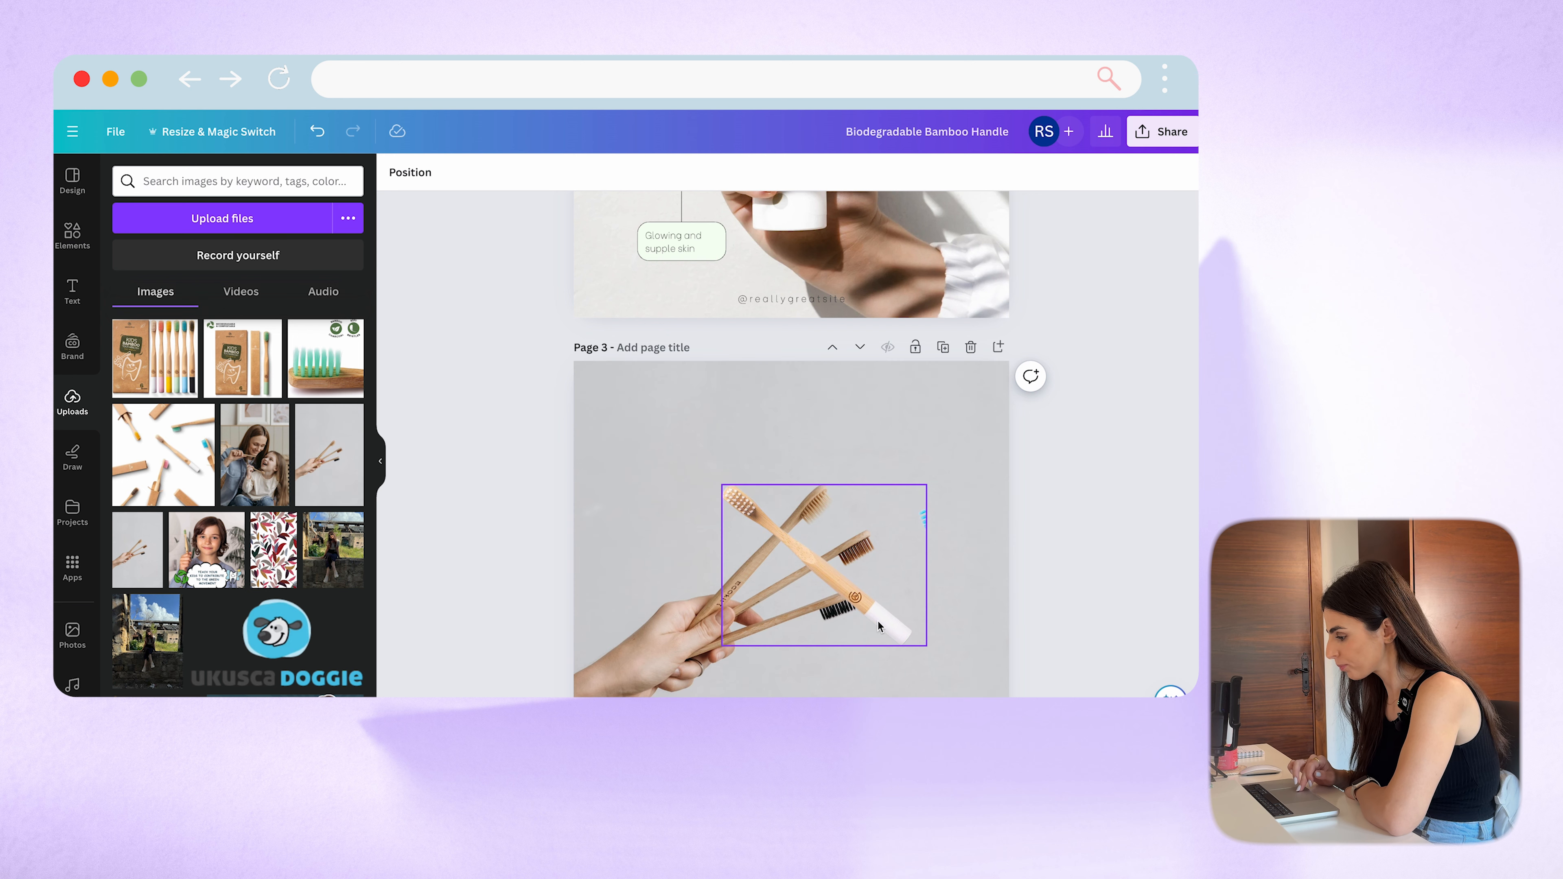
pyautogui.press('Delete')
pyautogui.scroll(-3, 791, 444)
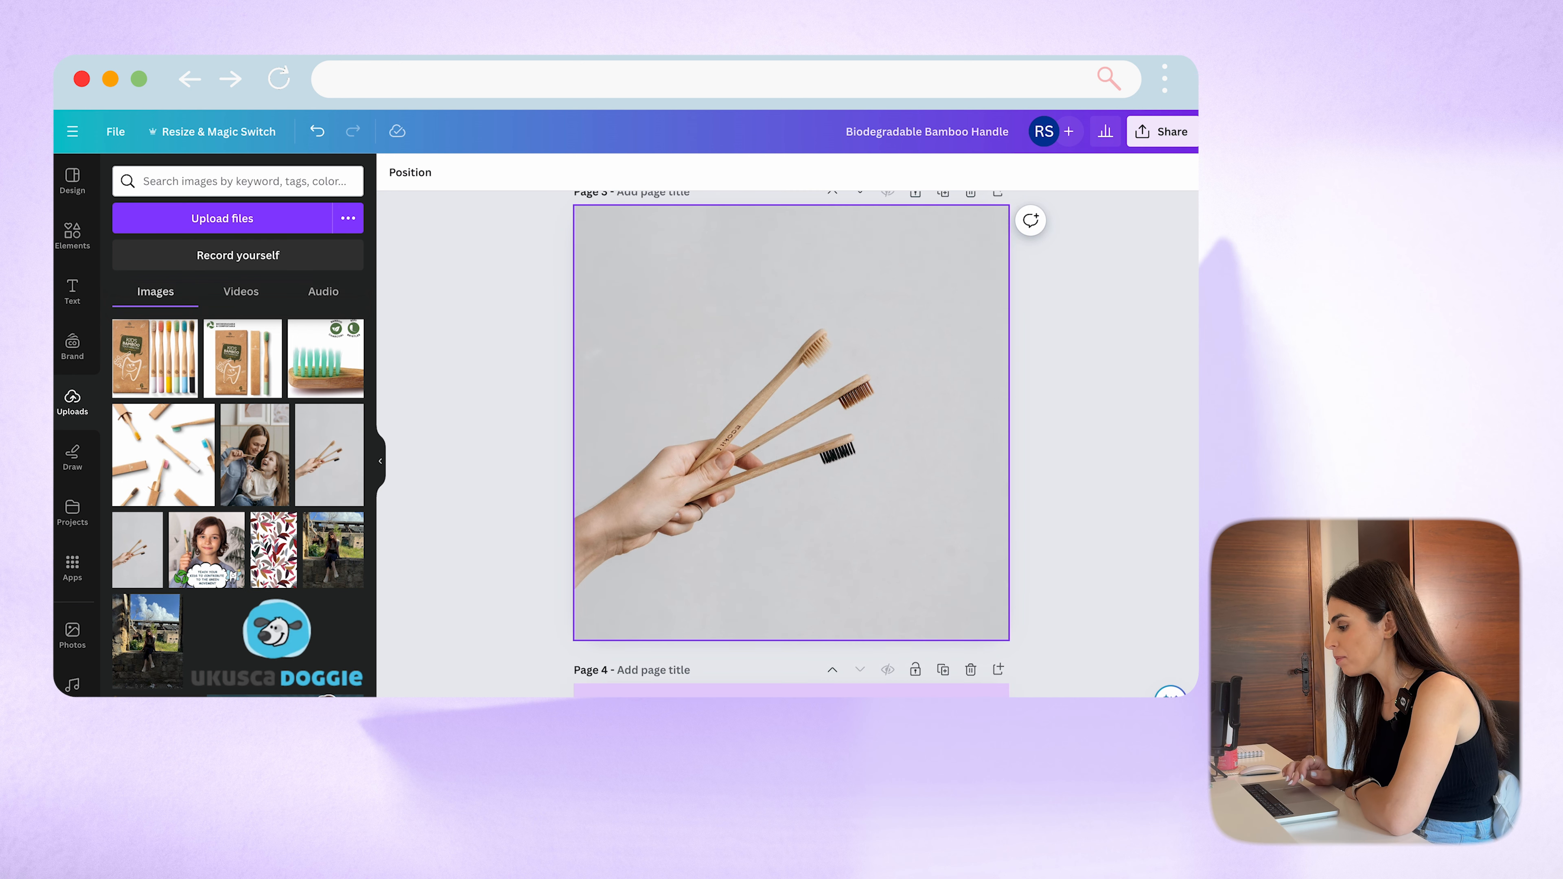
# Step: Move the page with the hand-held toothbrushes up to page 2, directly after the callout graphic
pyautogui.click(856, 534)
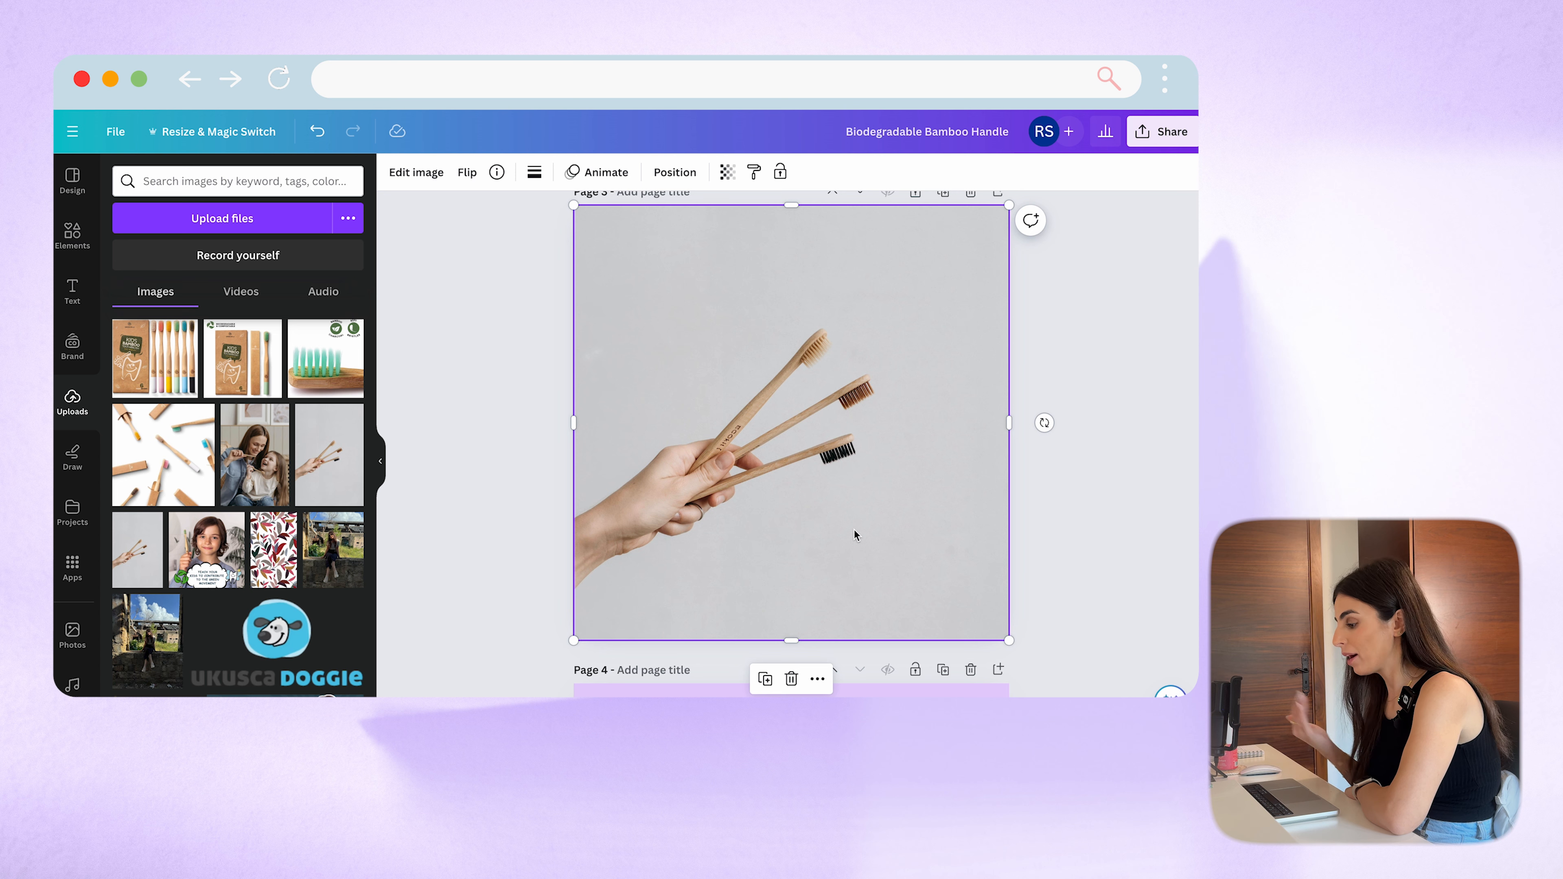
pyautogui.scroll(15, 853, 530)
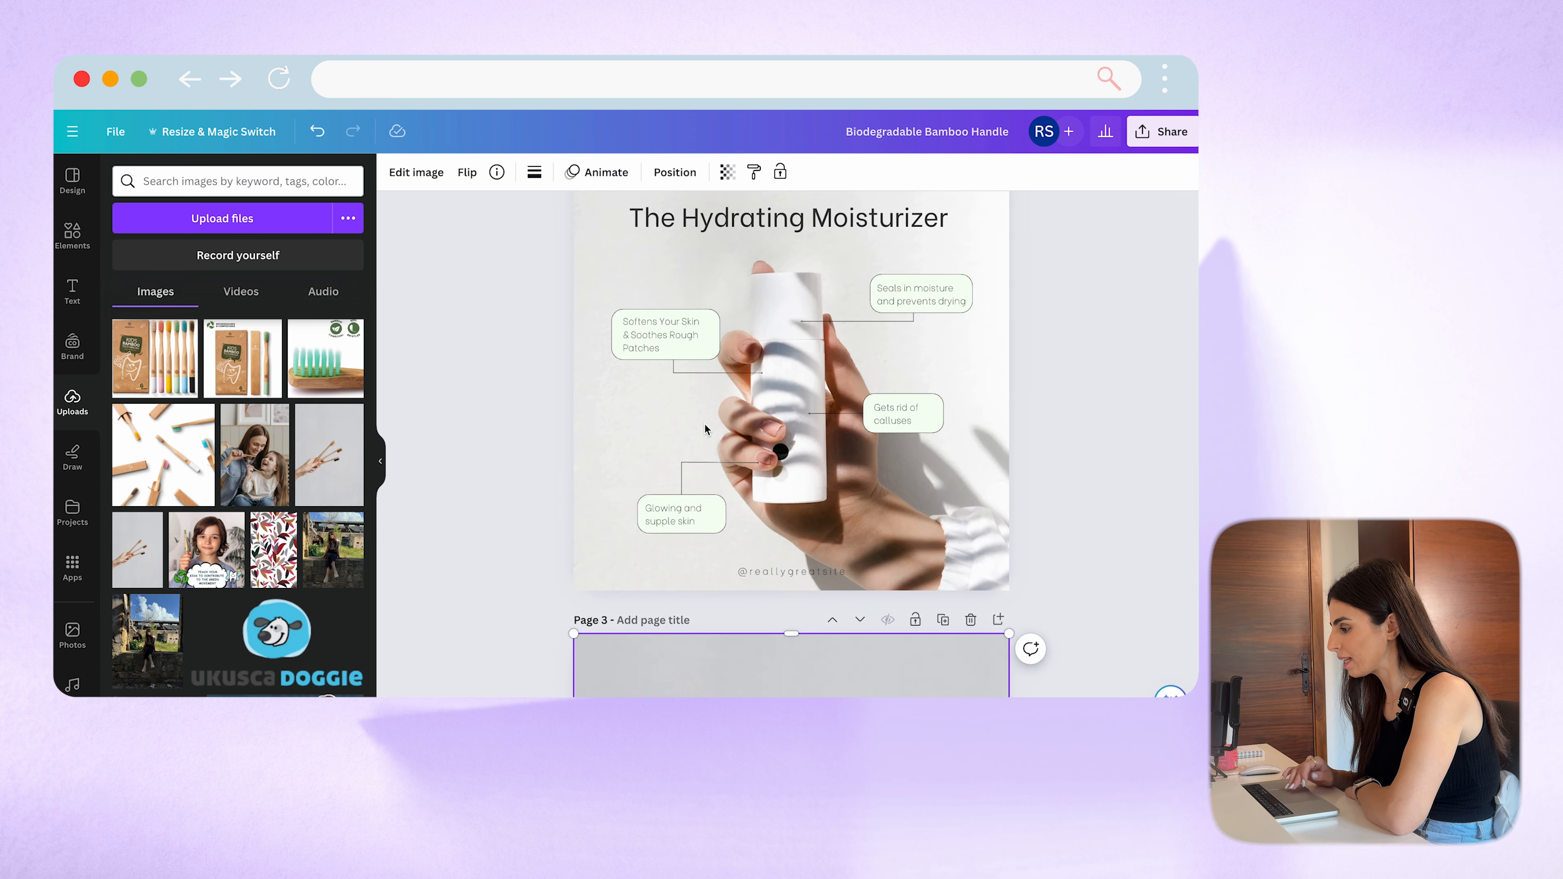
pyautogui.scroll(-15, 922, 553)
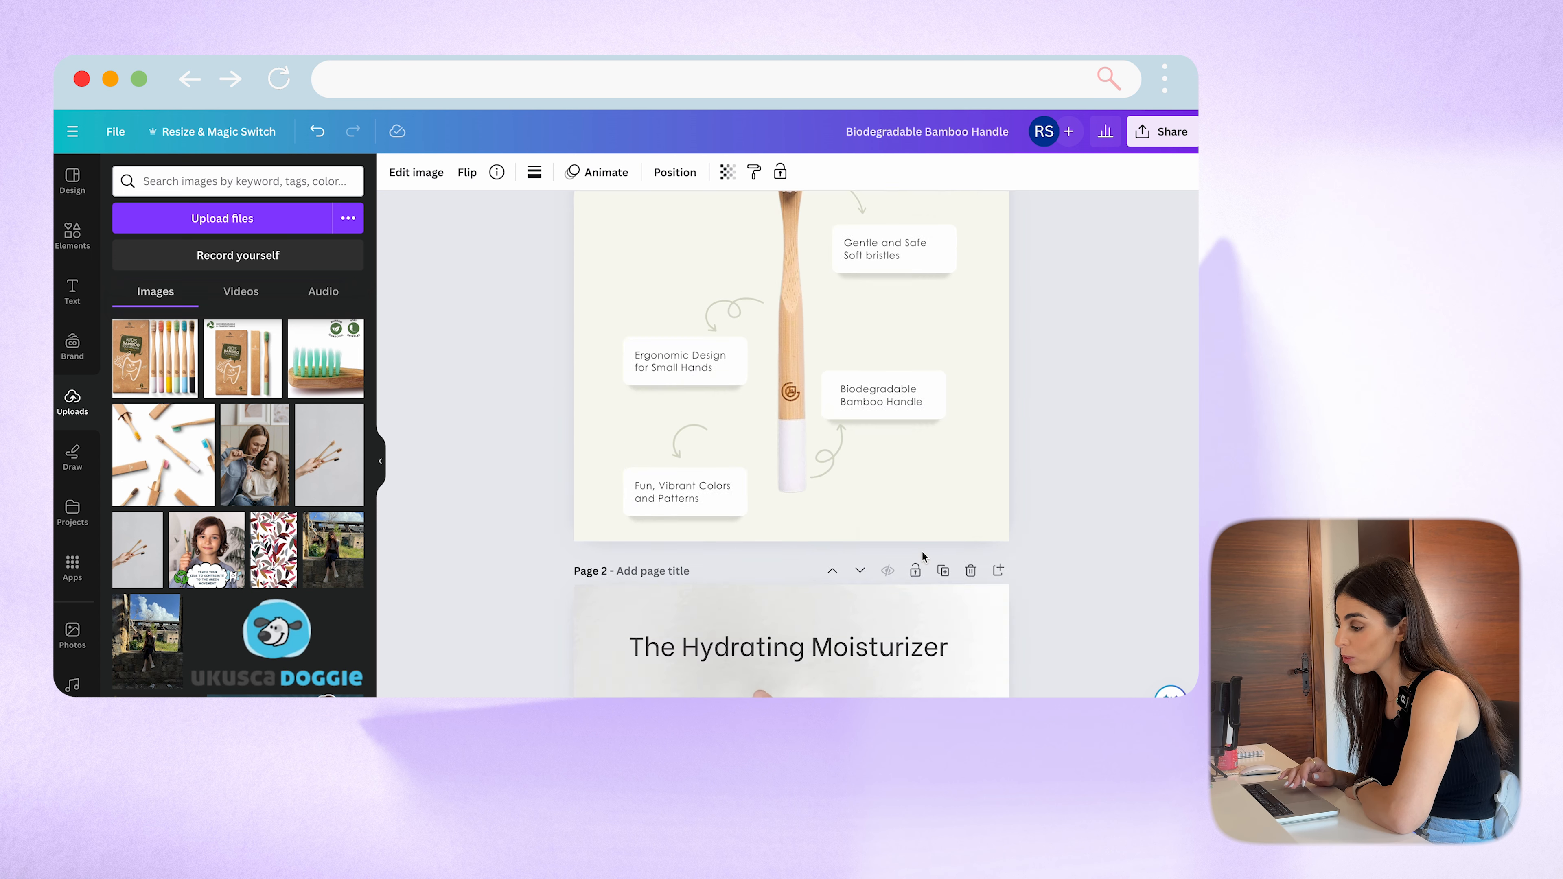
pyautogui.click(832, 419)
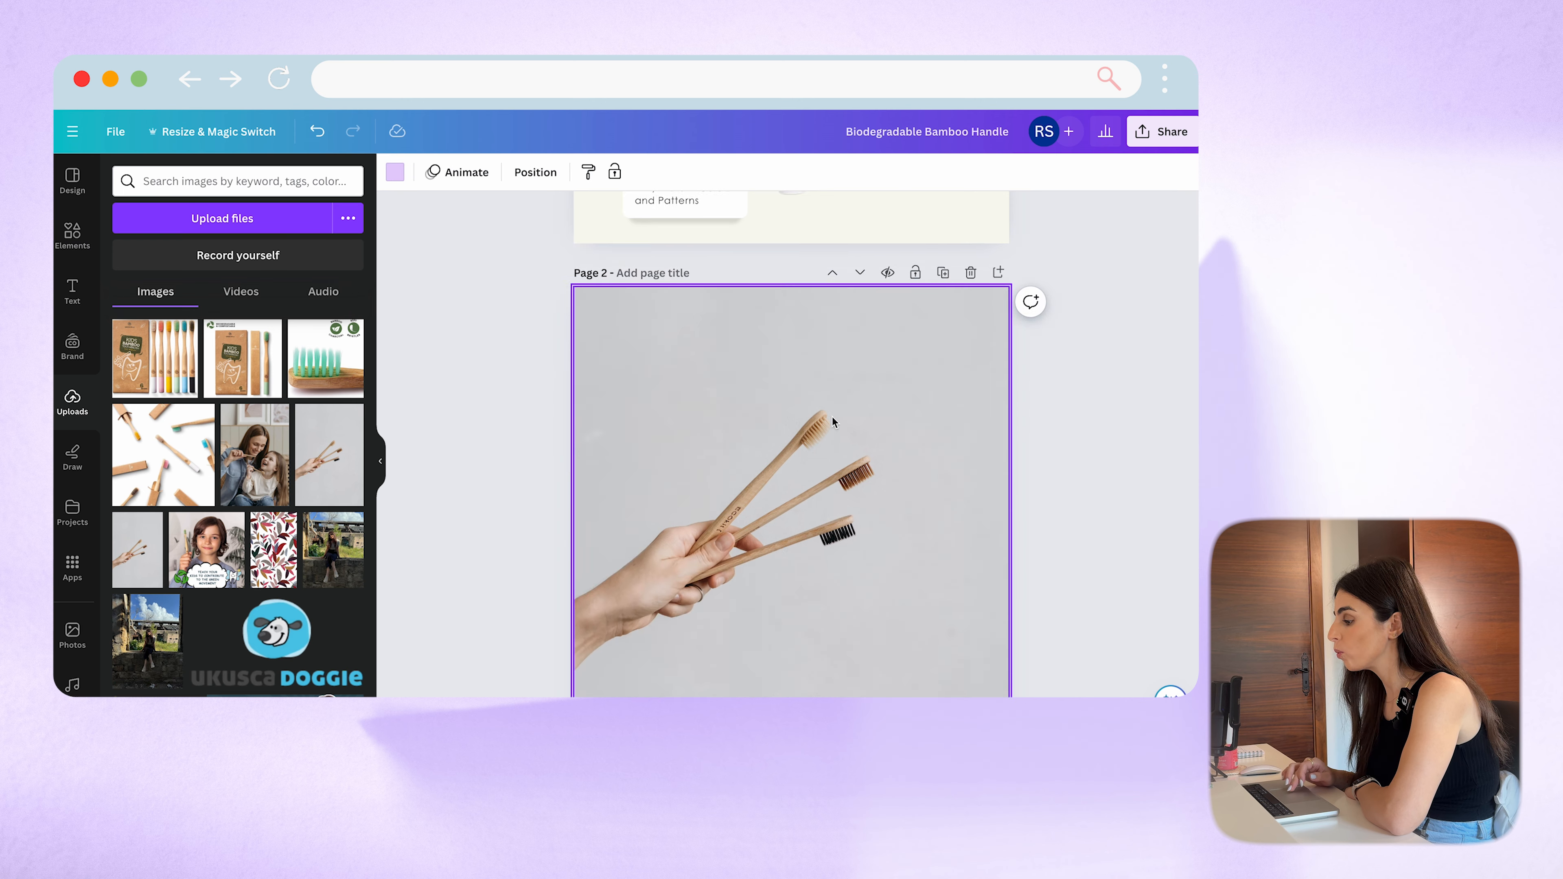
# Step: Remove the background from the hand-held toothbrushes photo on page 2 with BG Remover
pyautogui.scroll(-5, 656, 498)
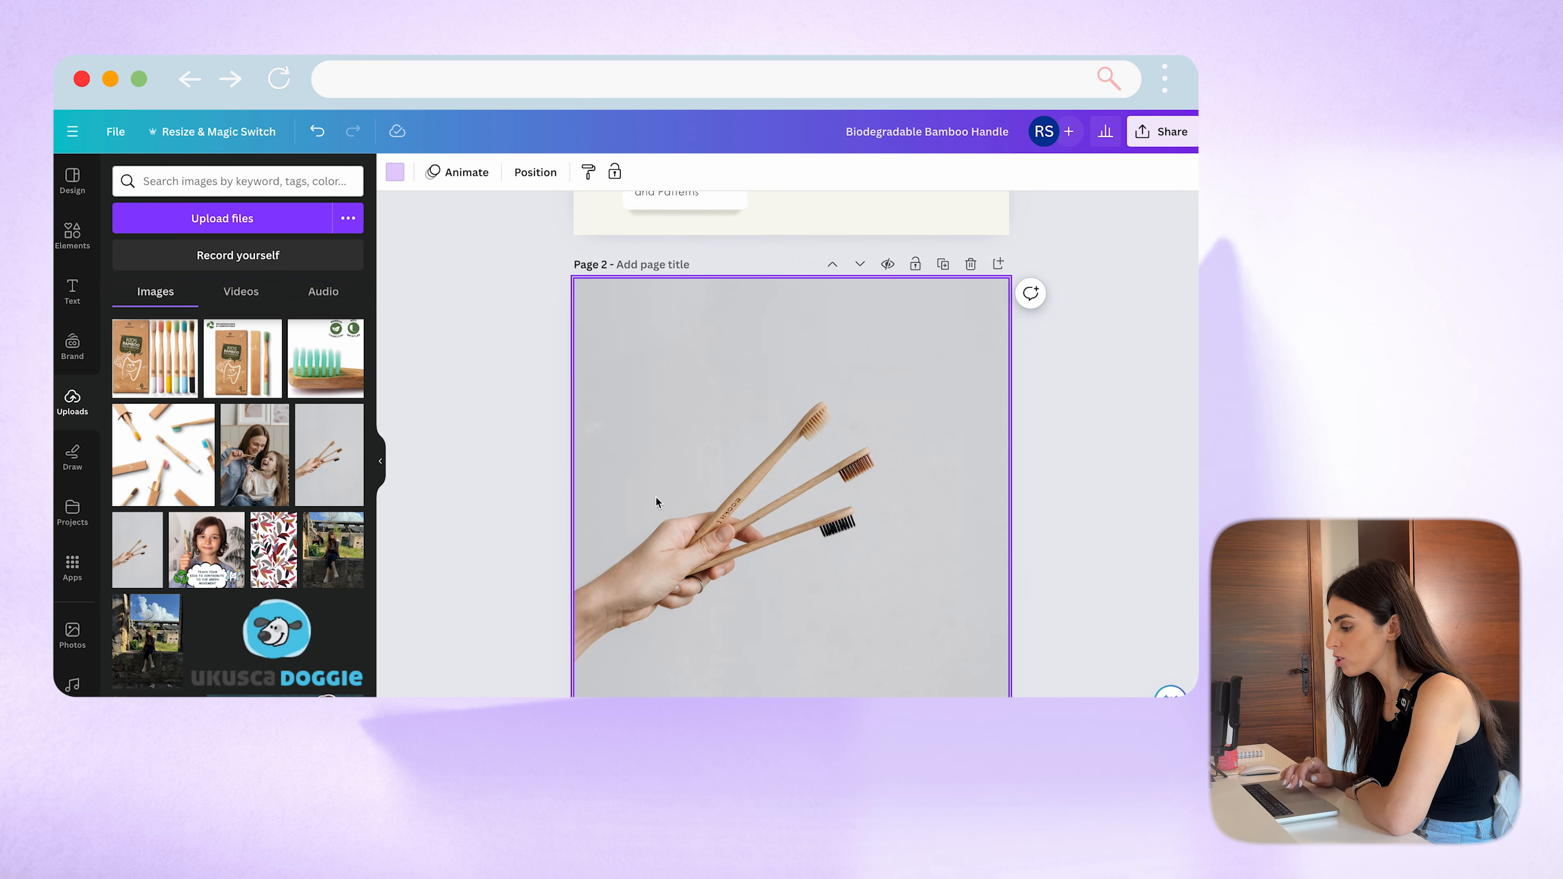
pyautogui.click(672, 382)
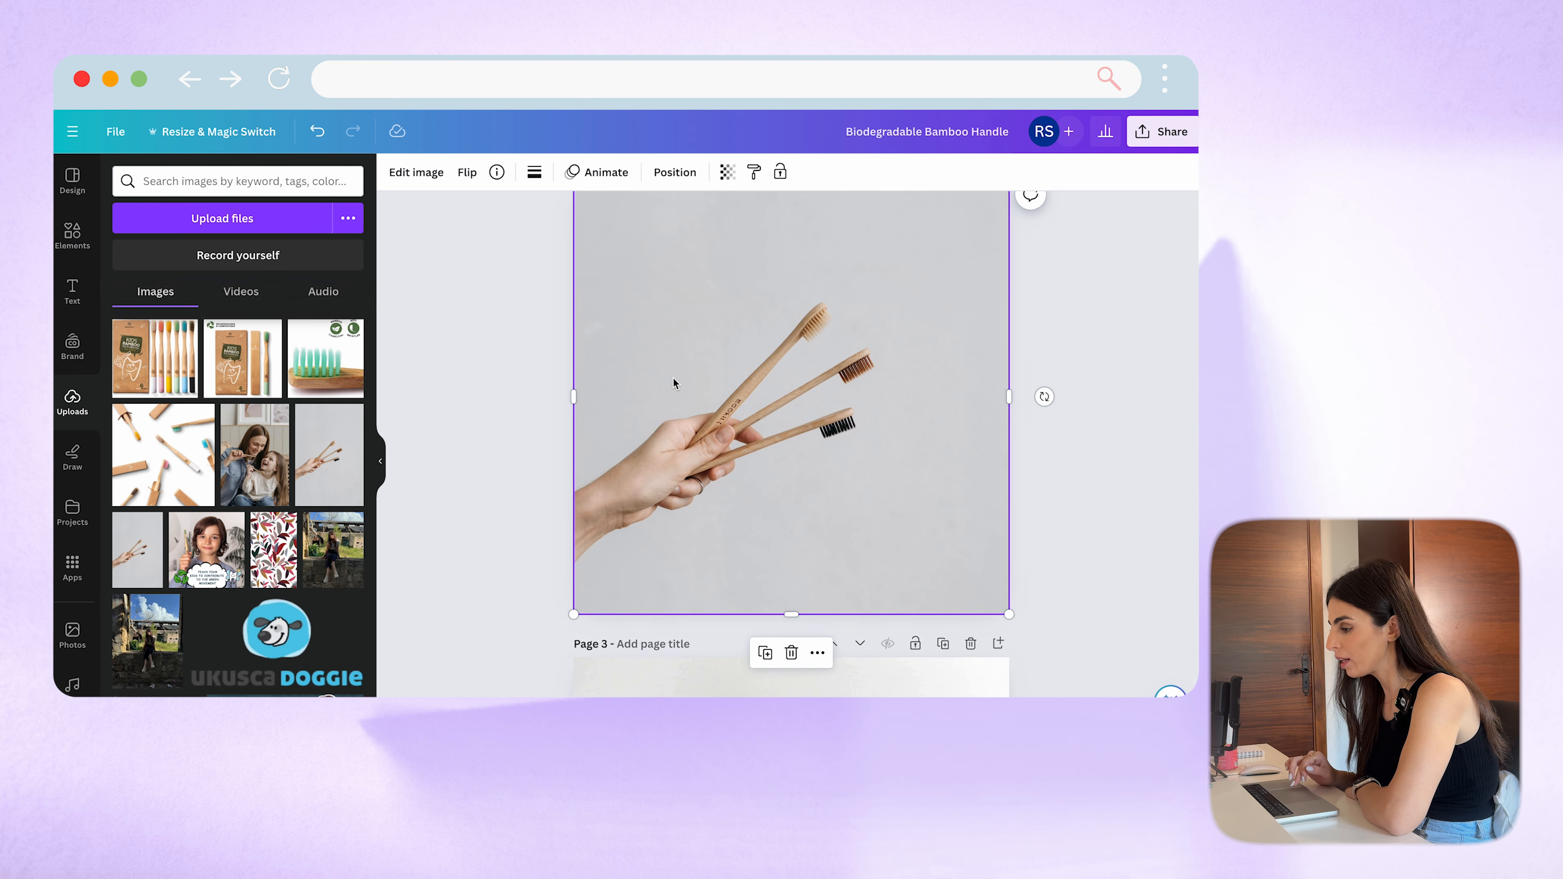
pyautogui.click(405, 175)
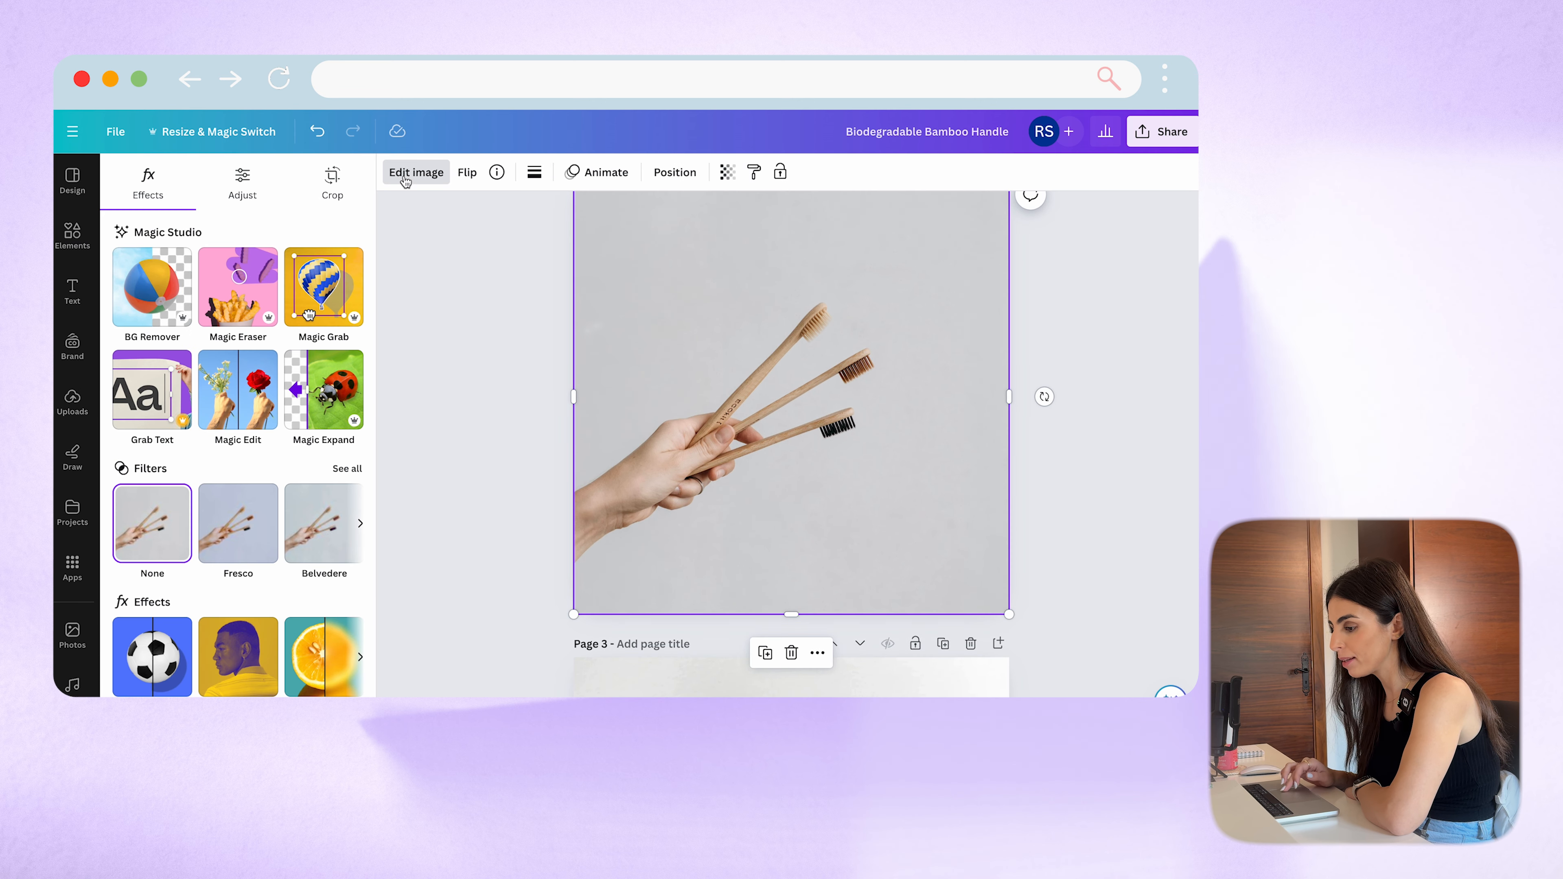
pyautogui.click(141, 323)
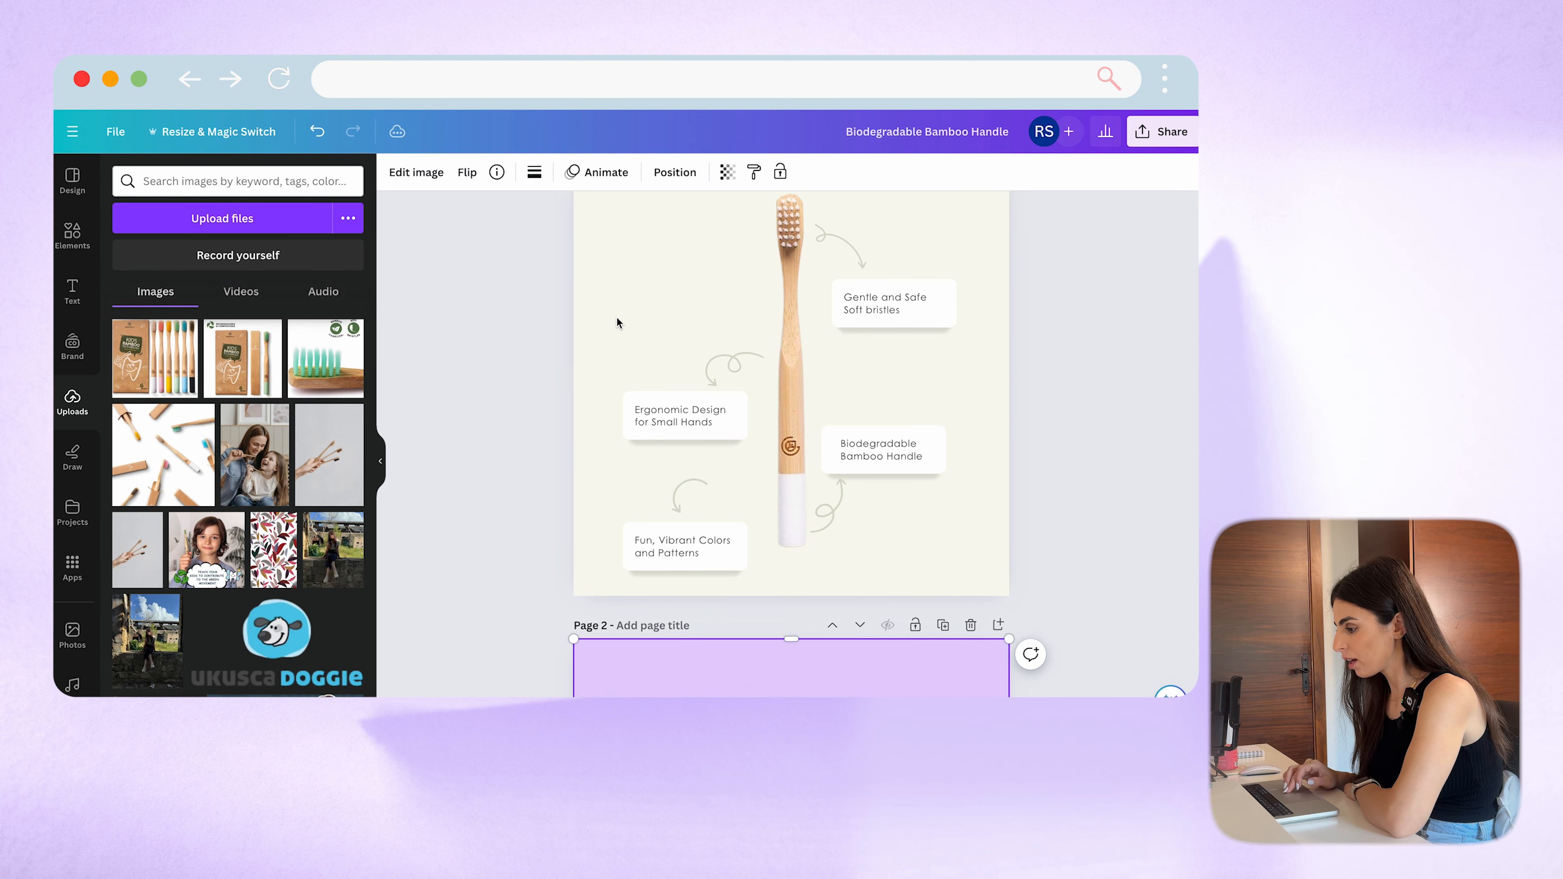
# Step: Copy the hex code #F8F9F0 of the page 1 background color
pyautogui.click(617, 318)
pyautogui.click(396, 176)
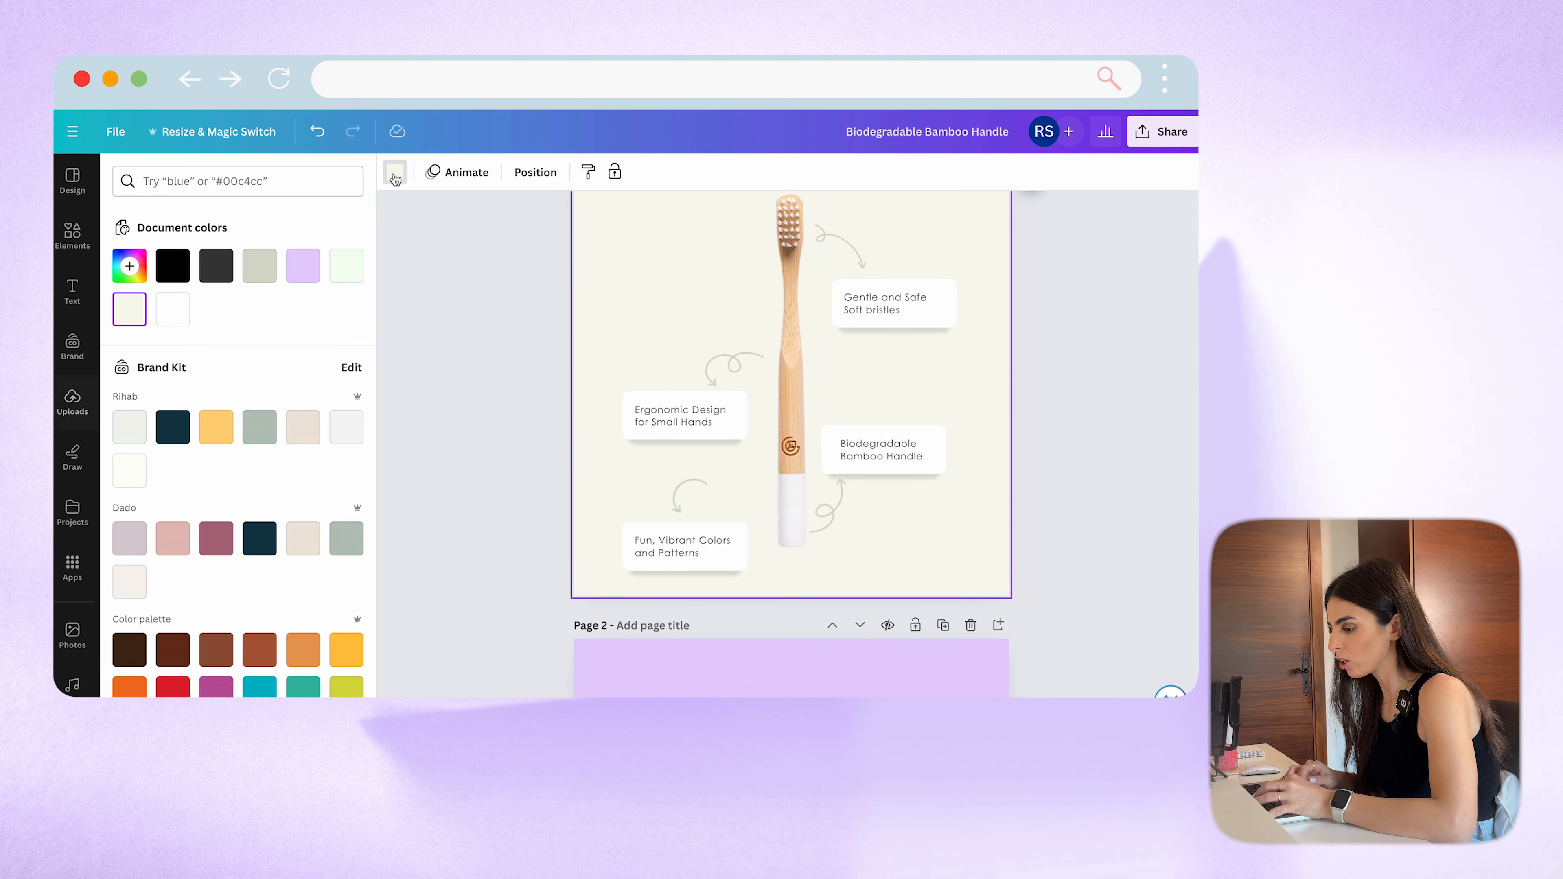
pyautogui.click(129, 314)
pyautogui.press('super+c')
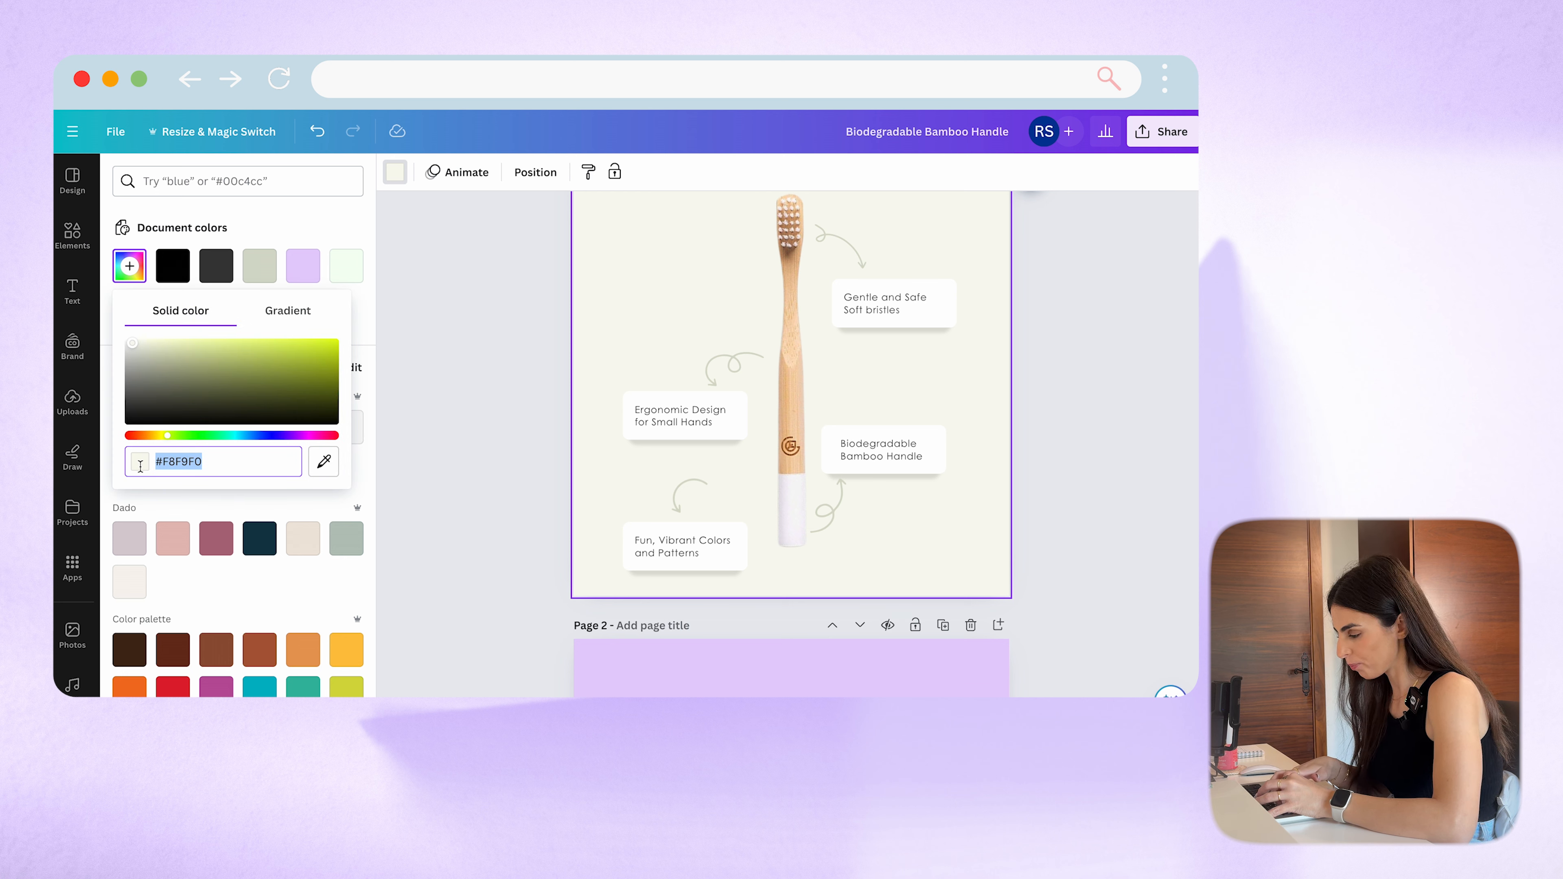
pyautogui.click(411, 571)
# Step: Shift the hand cutout aside on page 2 and set the page's background color to #F8F9F0
pyautogui.click(578, 686)
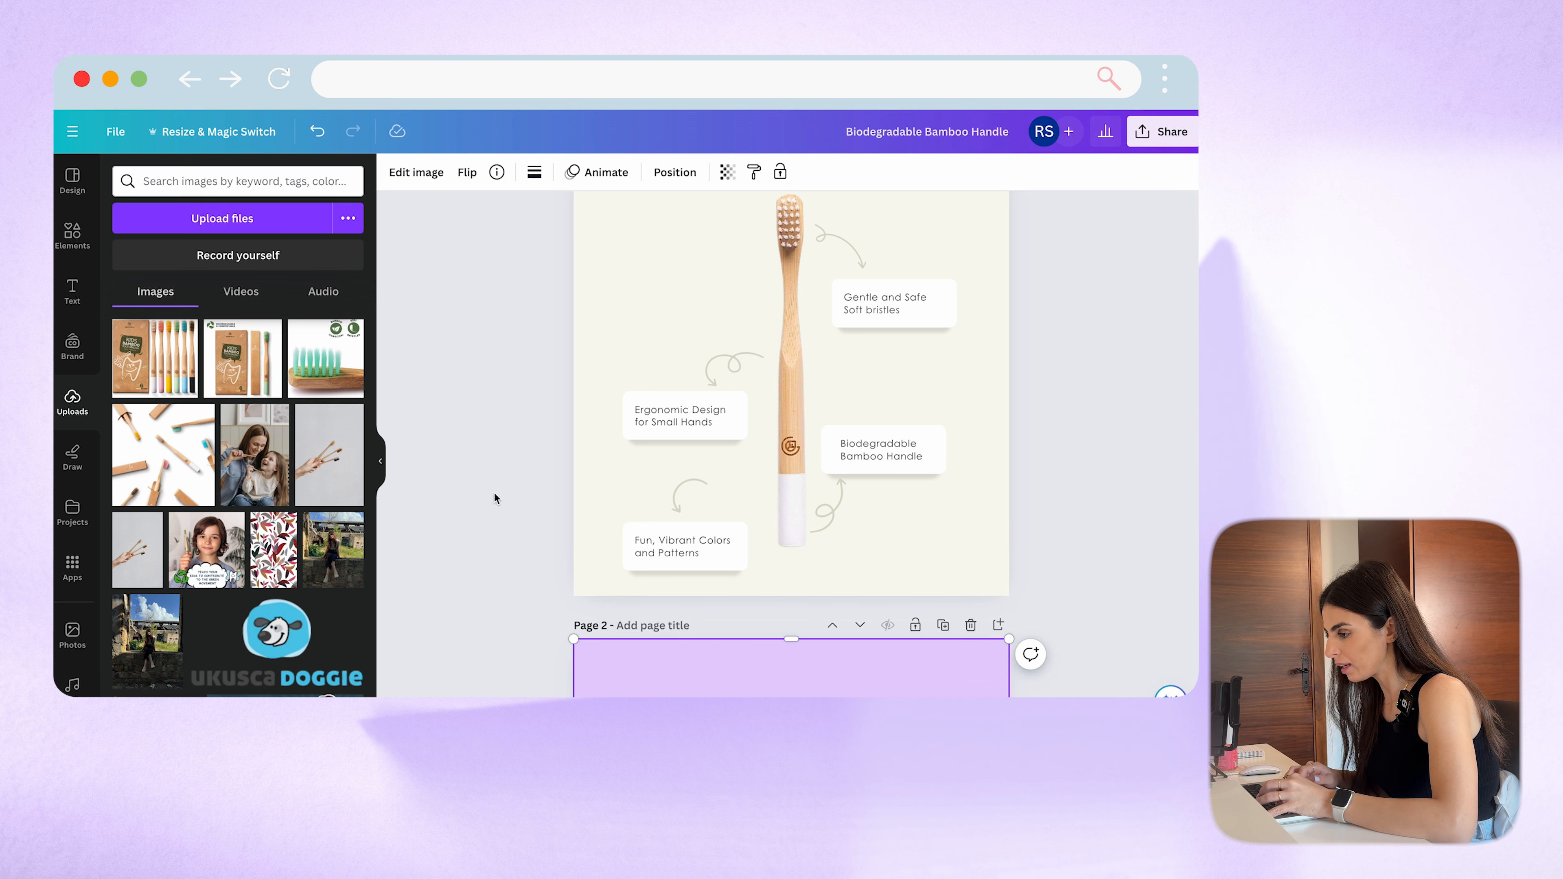
pyautogui.scroll(-5, 521, 498)
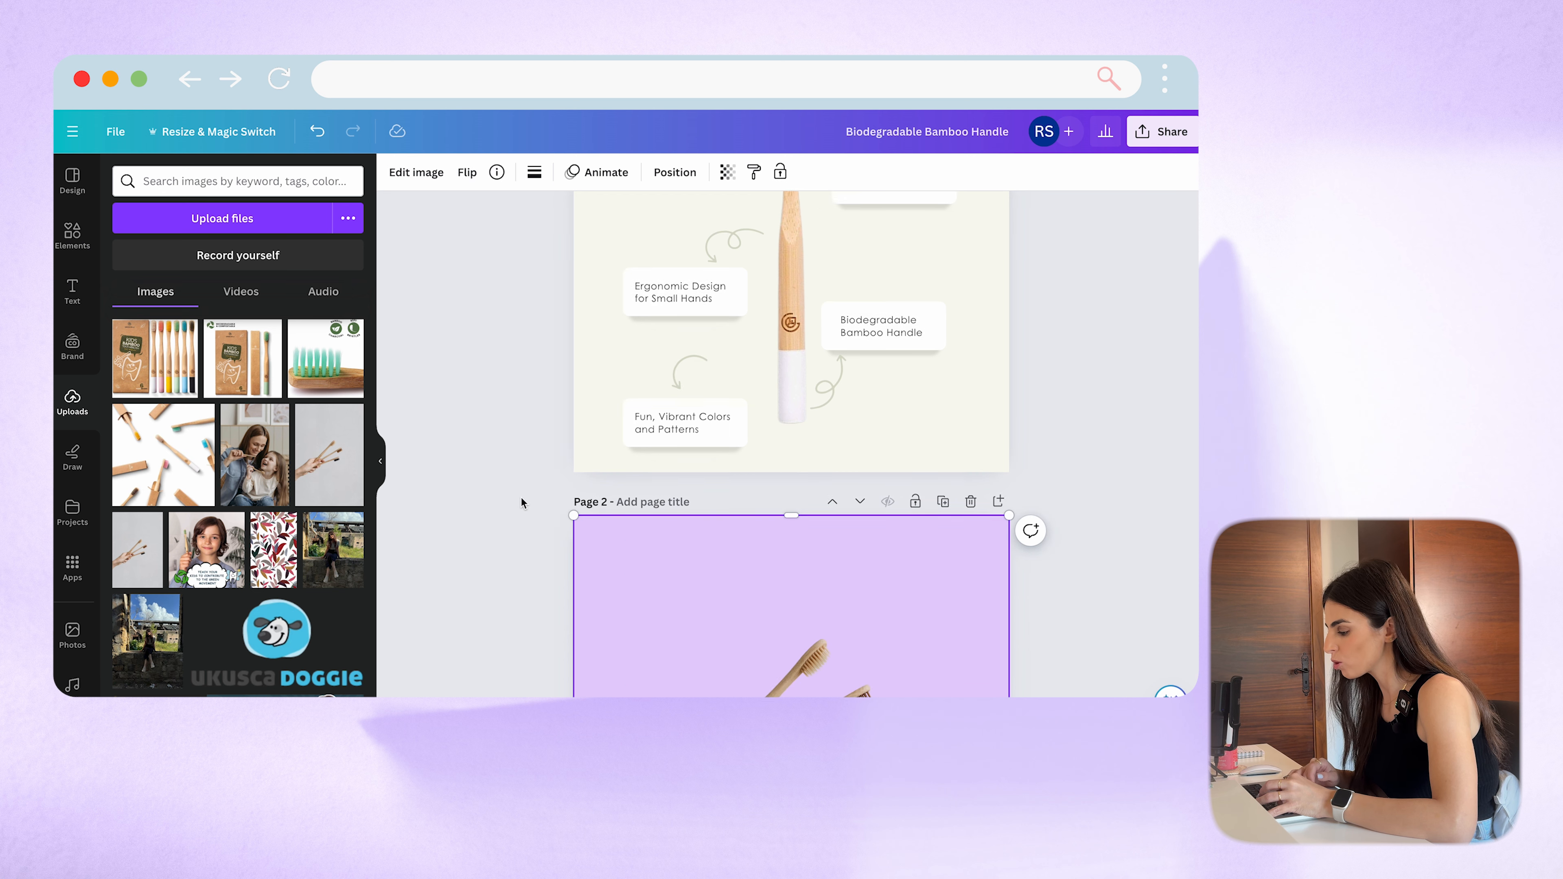
pyautogui.click(495, 496)
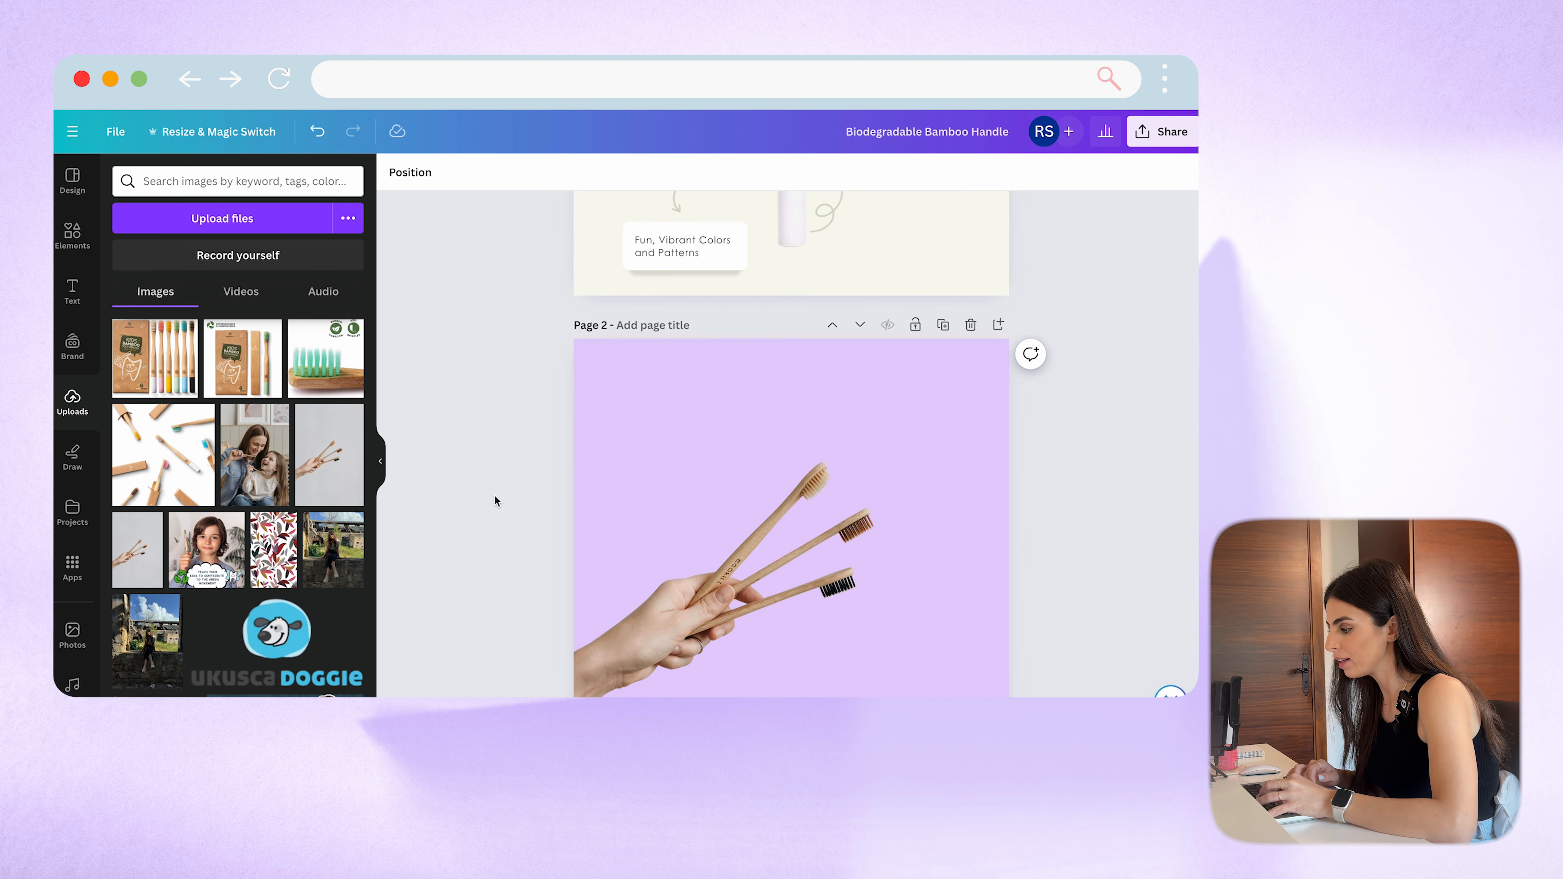
pyautogui.click(785, 484)
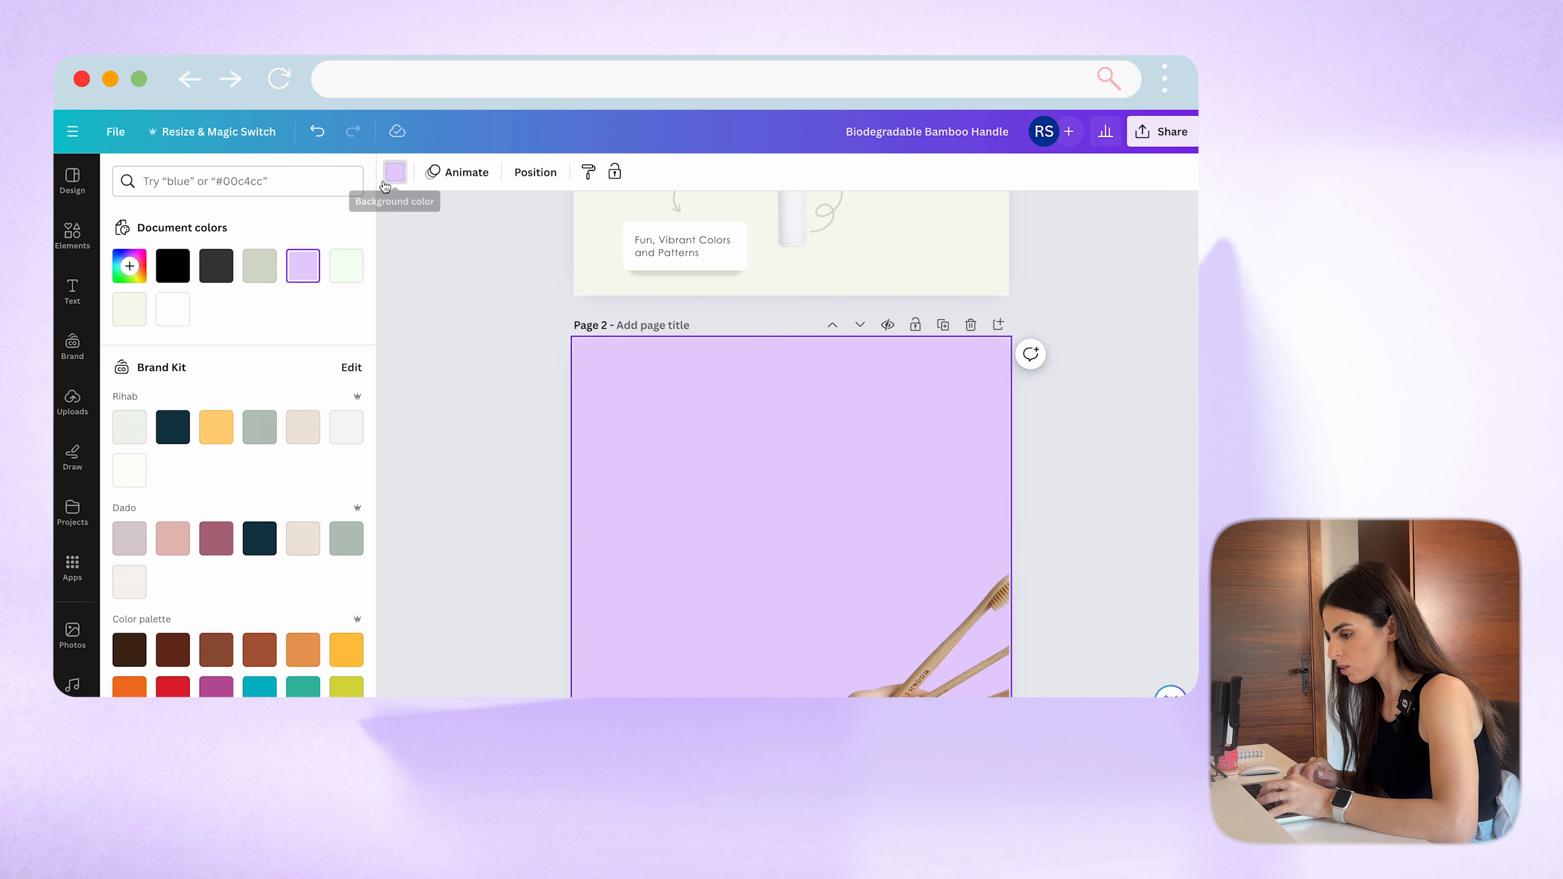
pyautogui.click(132, 308)
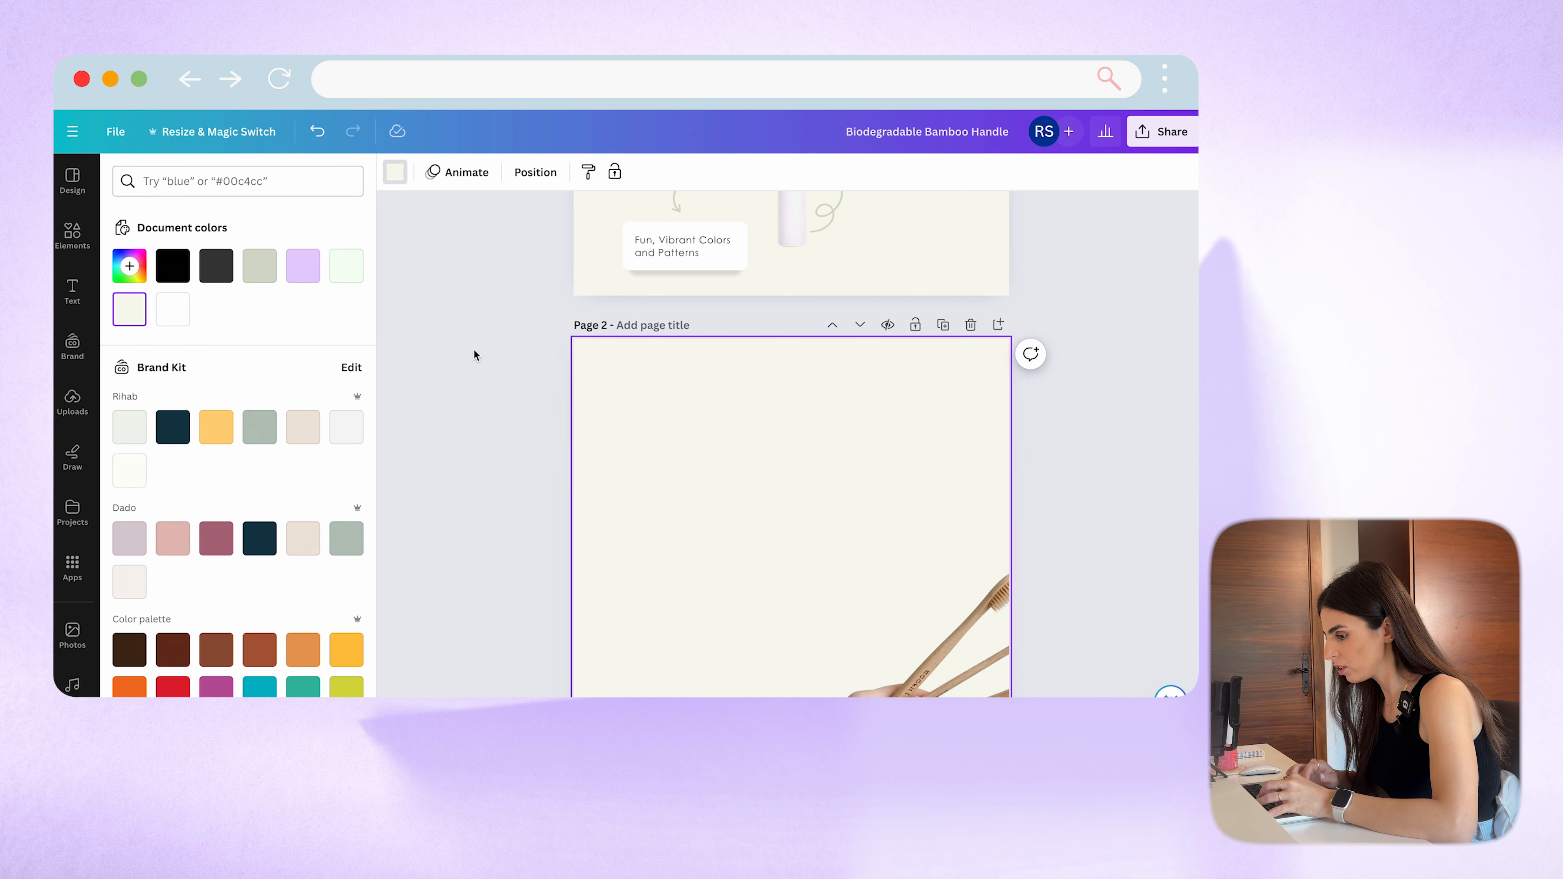
pyautogui.click(200, 180)
pyautogui.press('super+v')
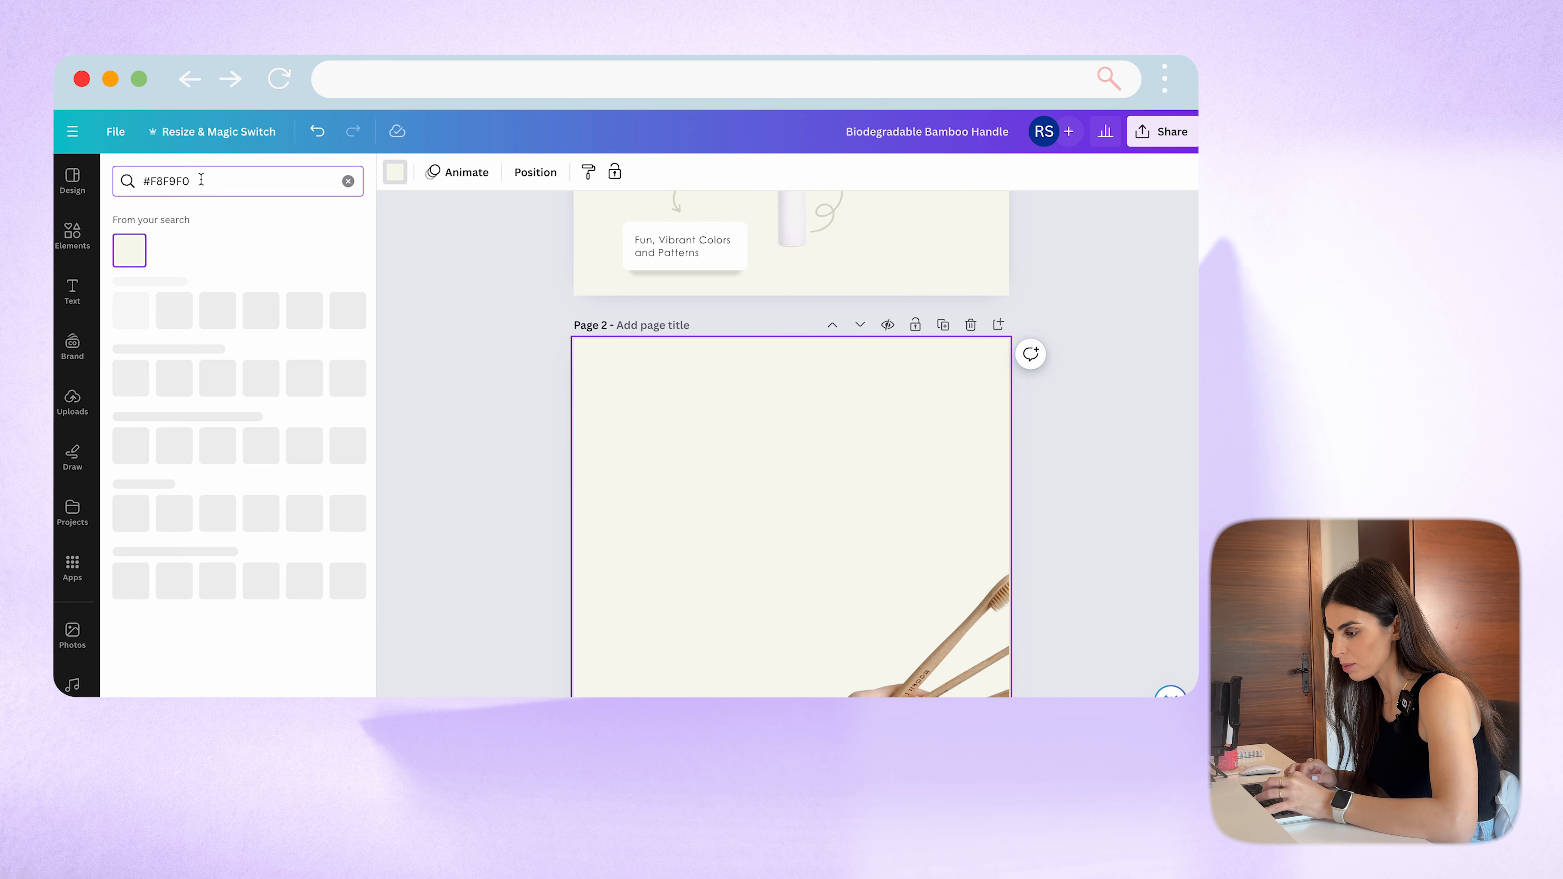
pyautogui.click(129, 252)
pyautogui.scroll(-5, 697, 601)
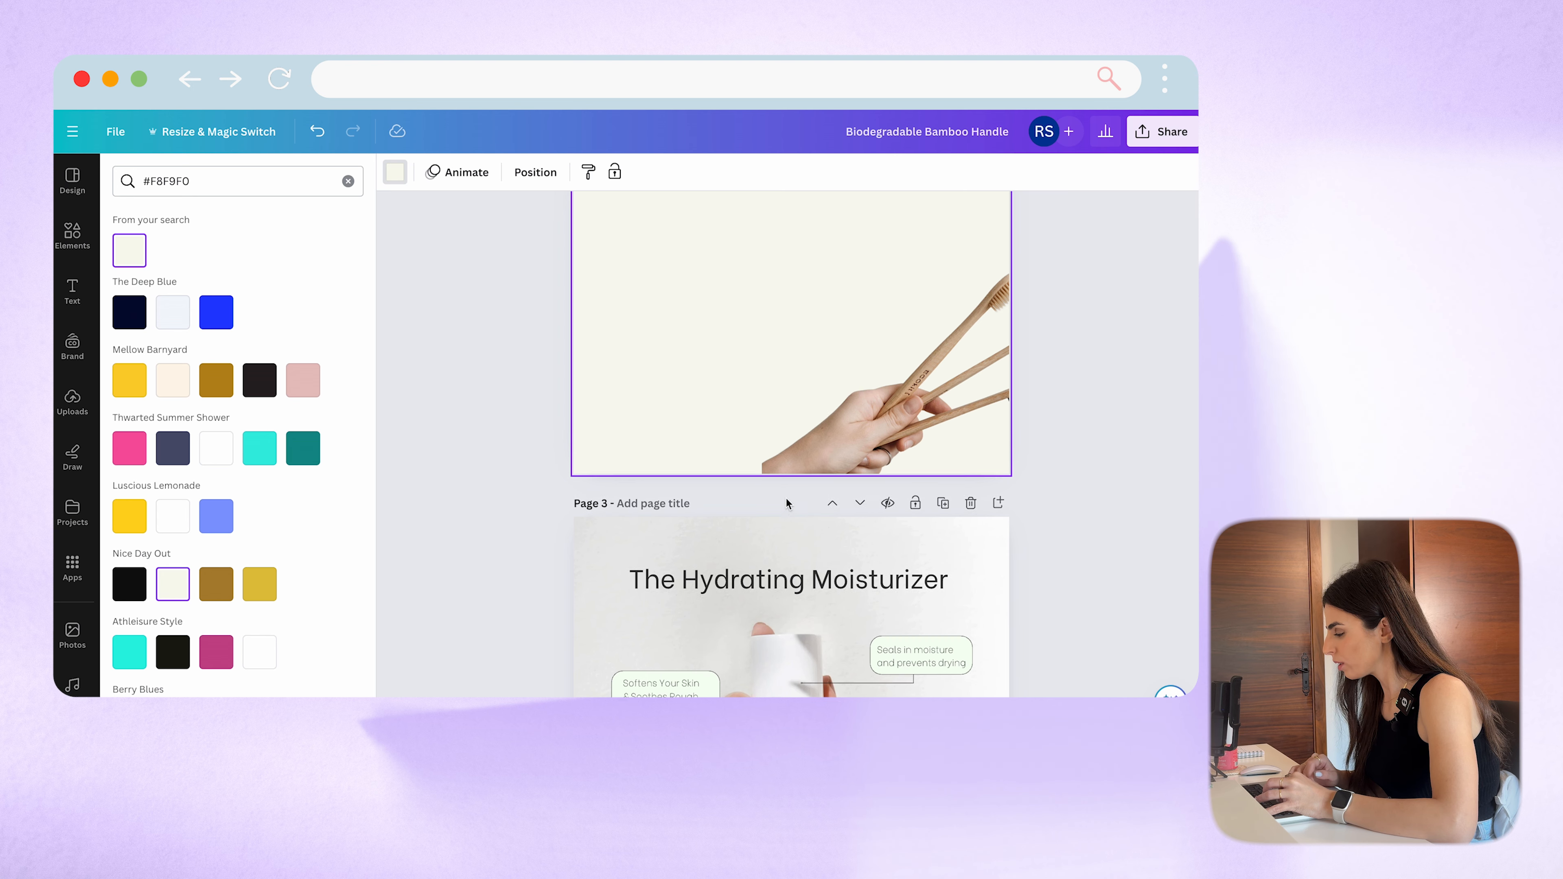
# Step: Move the hand cutout back so the wrist meets the left edge of page 2
pyautogui.scroll(4, 787, 498)
pyautogui.moveTo(916, 629); pyautogui.dragTo(726, 503)
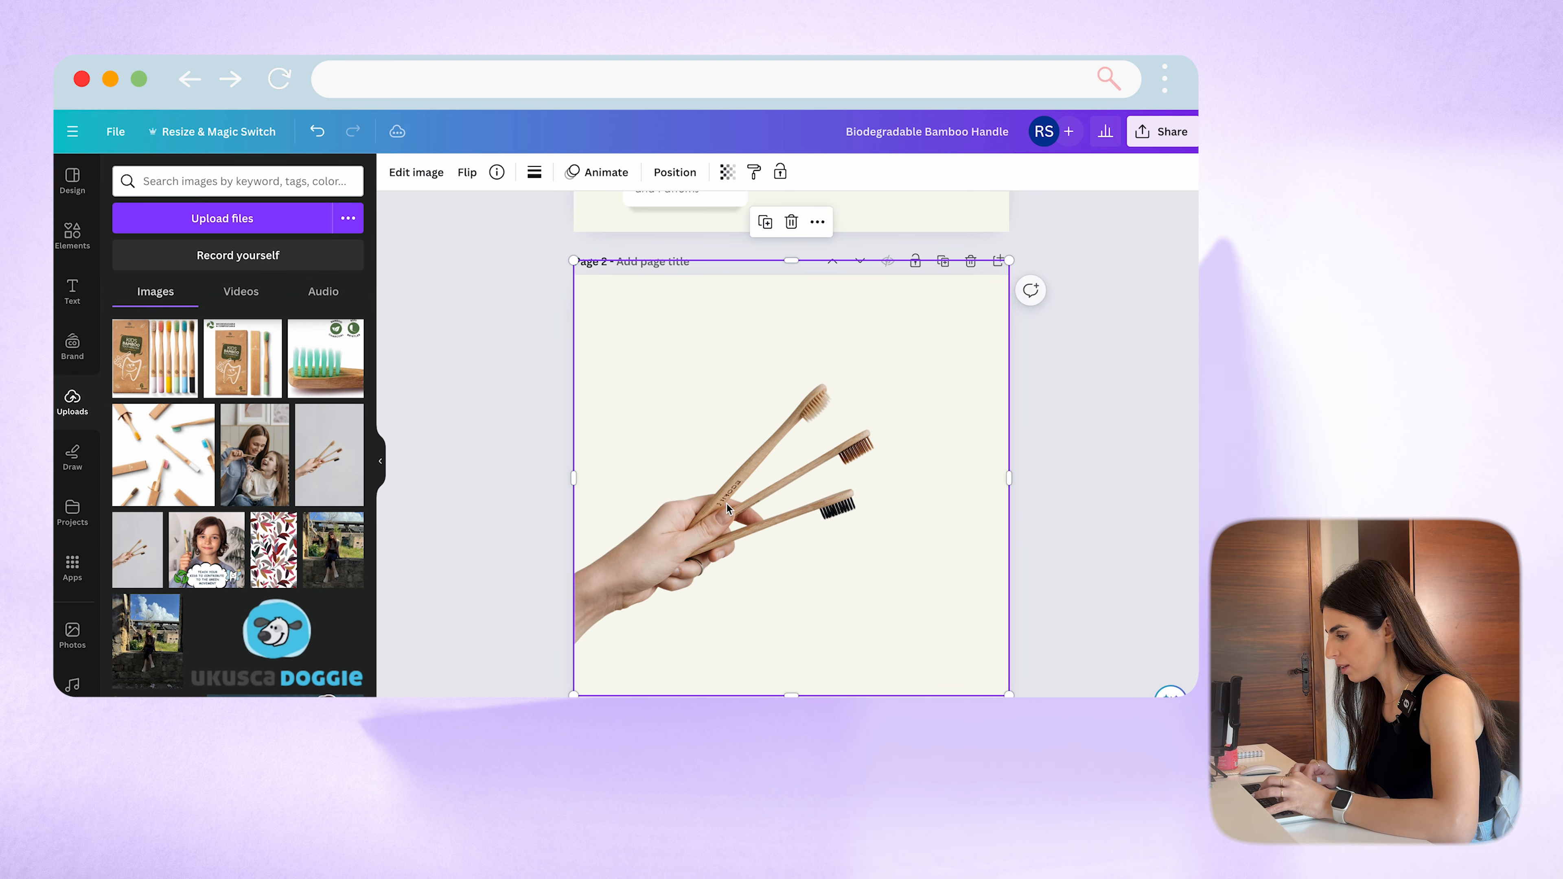
pyautogui.click(539, 547)
pyautogui.scroll(-5, 539, 547)
pyautogui.scroll(1, 672, 589)
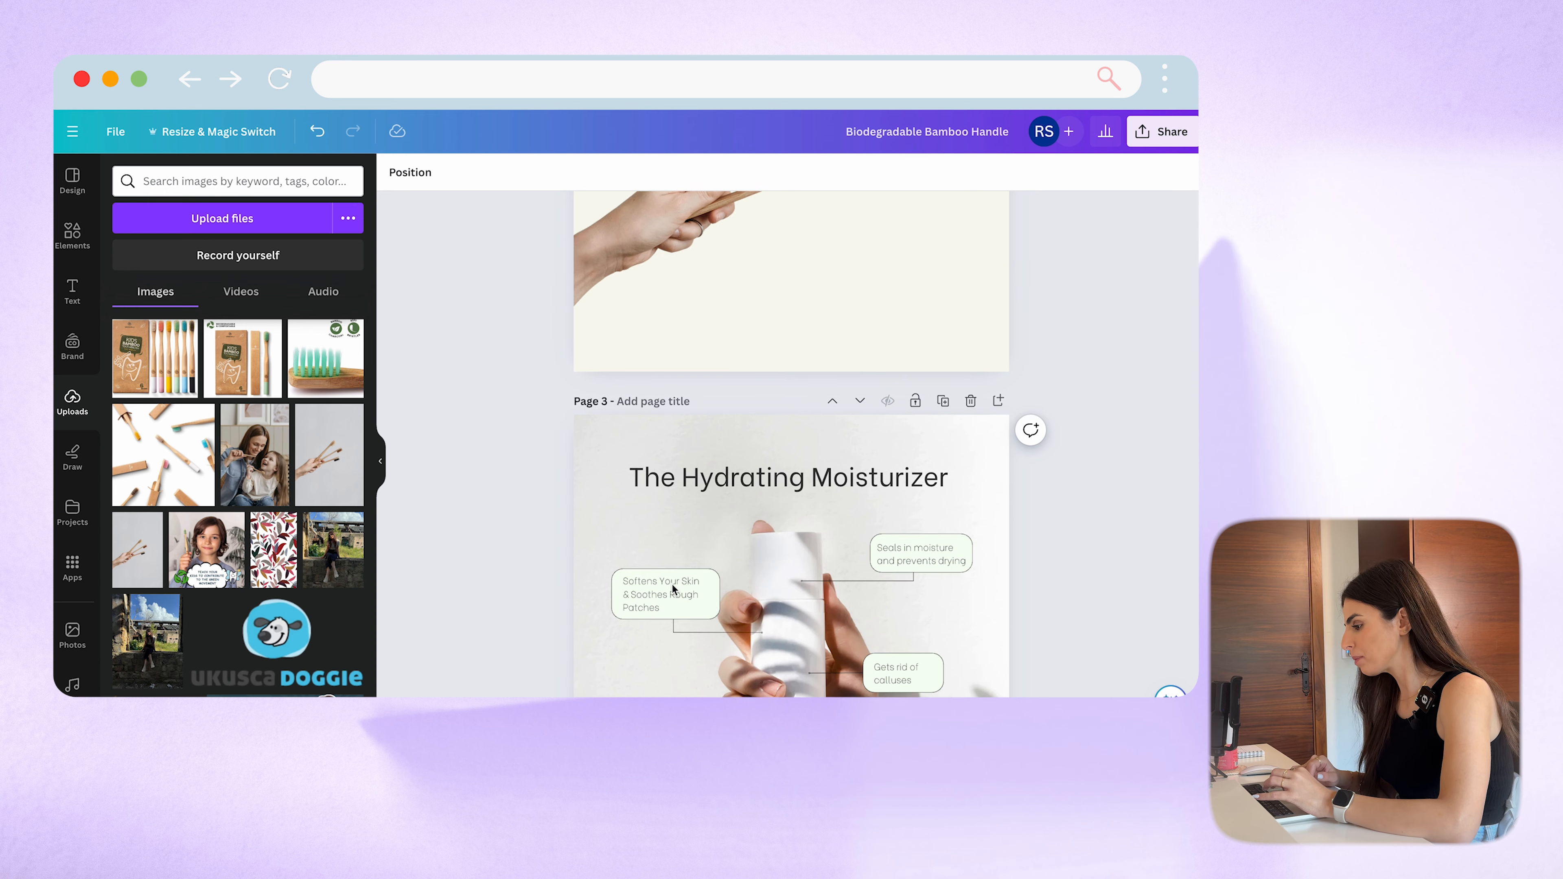
pyautogui.scroll(8, 673, 588)
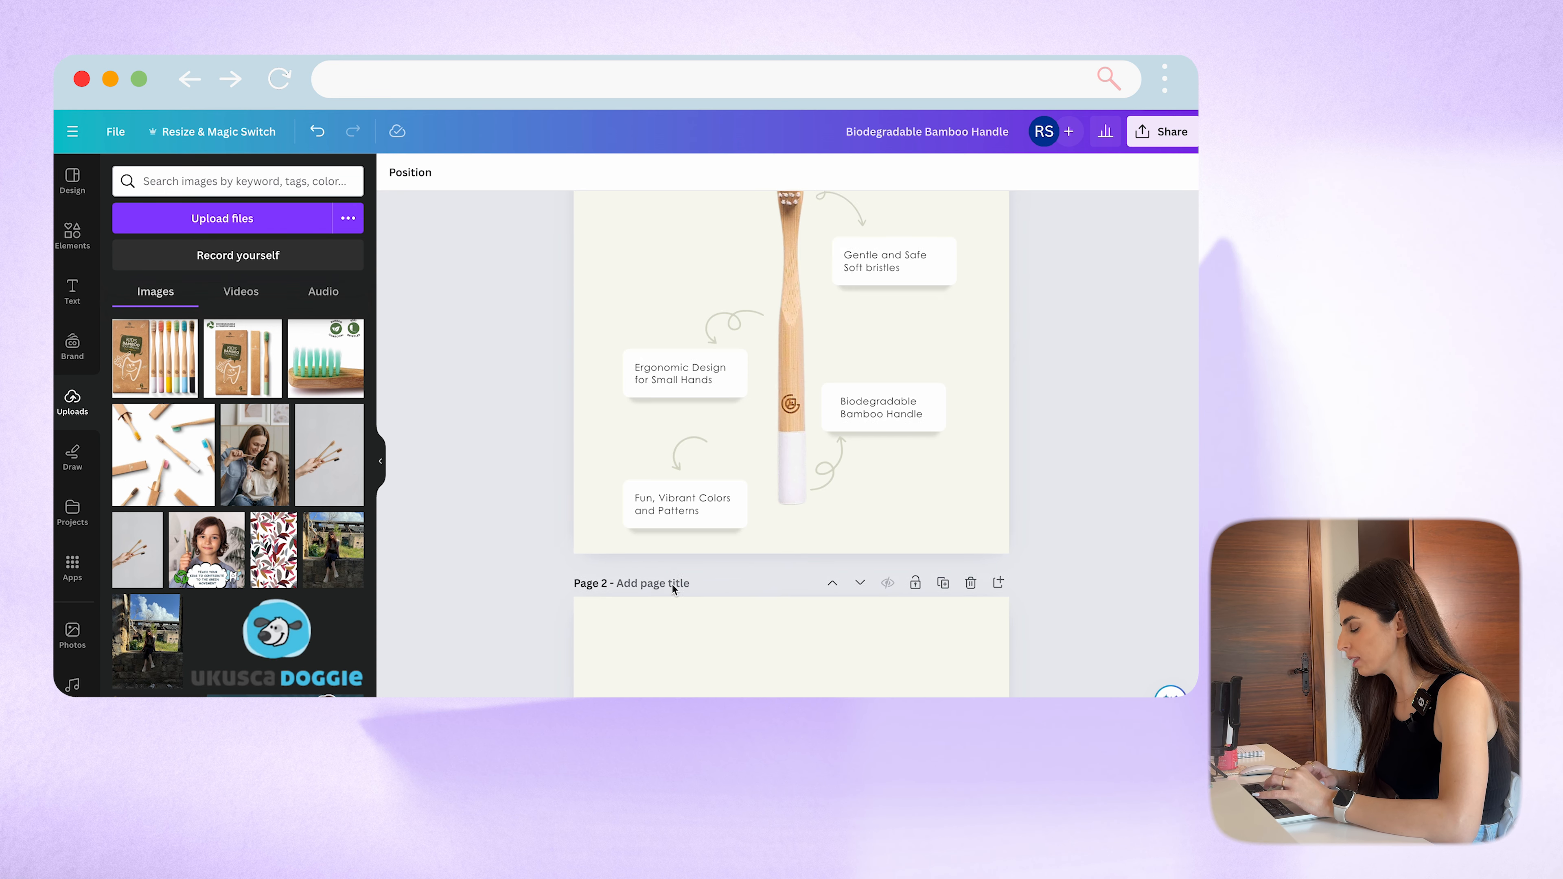
pyautogui.scroll(-10, 671, 584)
pyautogui.scroll(6, 671, 584)
pyautogui.scroll(-3, 671, 584)
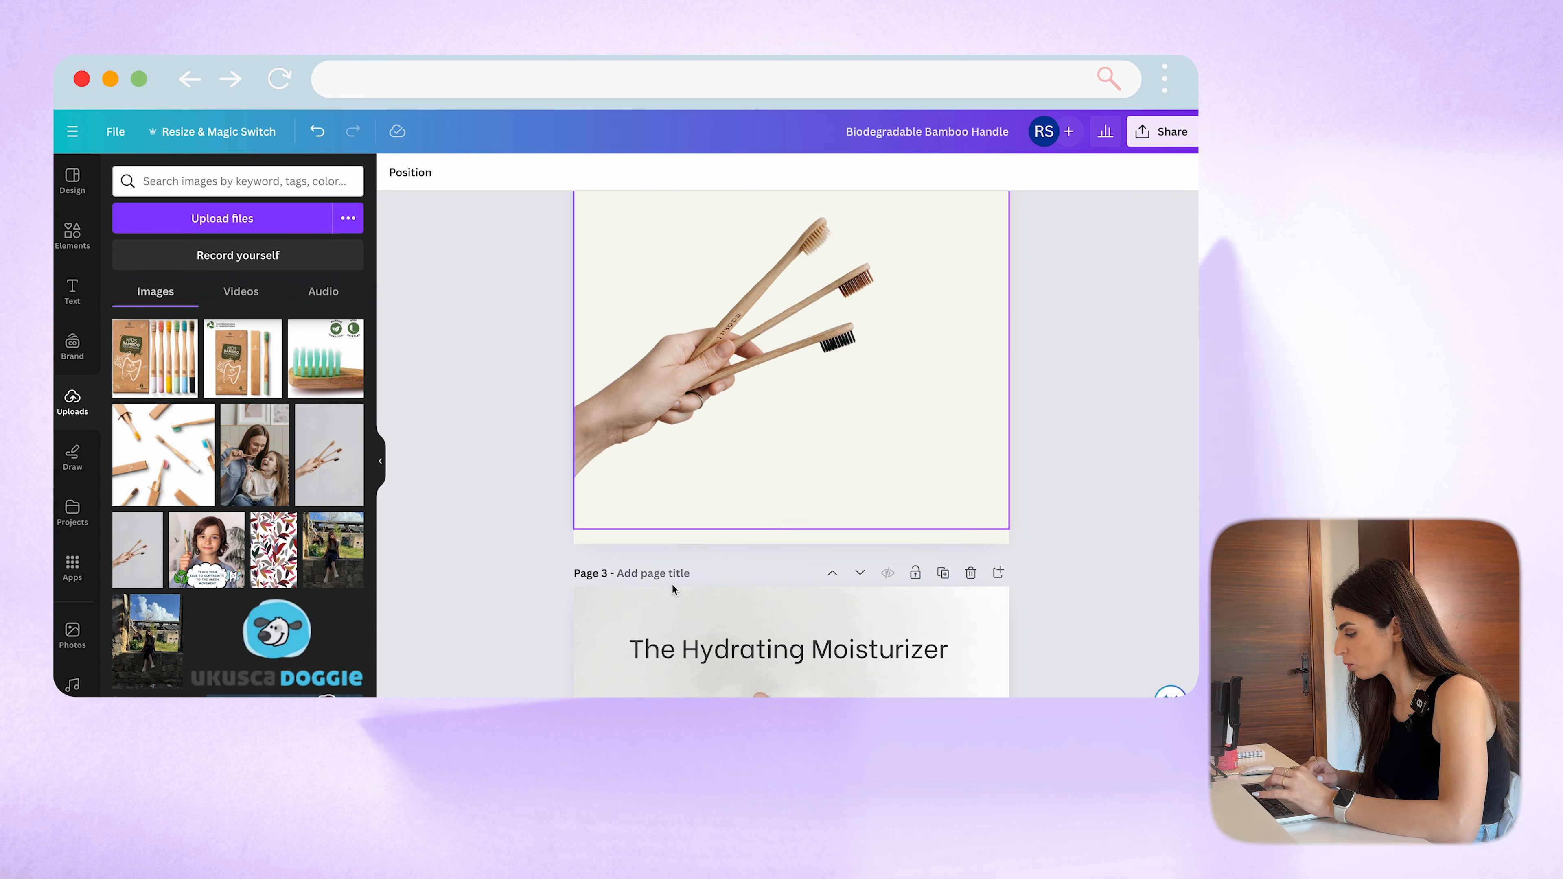
# Step: Copy the "Biodegradable Bamboo Handle" callout, including its text and box, from page 1
pyautogui.scroll(-3, 671, 584)
pyautogui.scroll(8, 498, 608)
pyautogui.scroll(-6, 505, 594)
pyautogui.scroll(8, 764, 443)
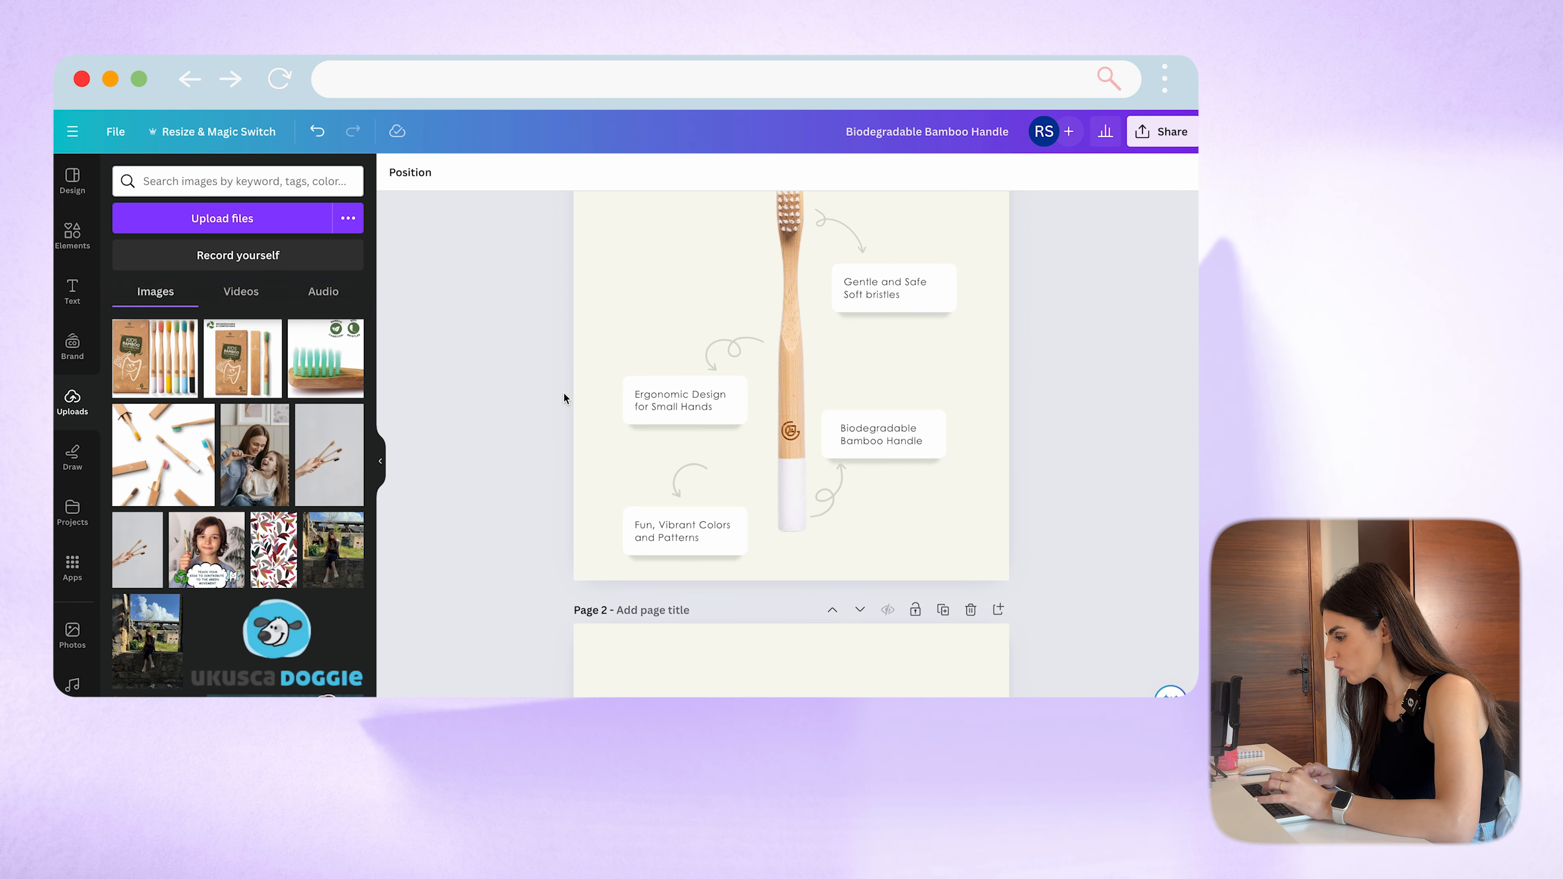
pyautogui.click(699, 424)
pyautogui.click(1115, 521)
pyautogui.moveTo(1064, 394); pyautogui.dragTo(890, 452)
# Step: Align the hand-with-toothbrushes image with the lower edge of page 2 and lock it in place
pyautogui.scroll(-1, 890, 452)
pyautogui.scroll(-3, 891, 452)
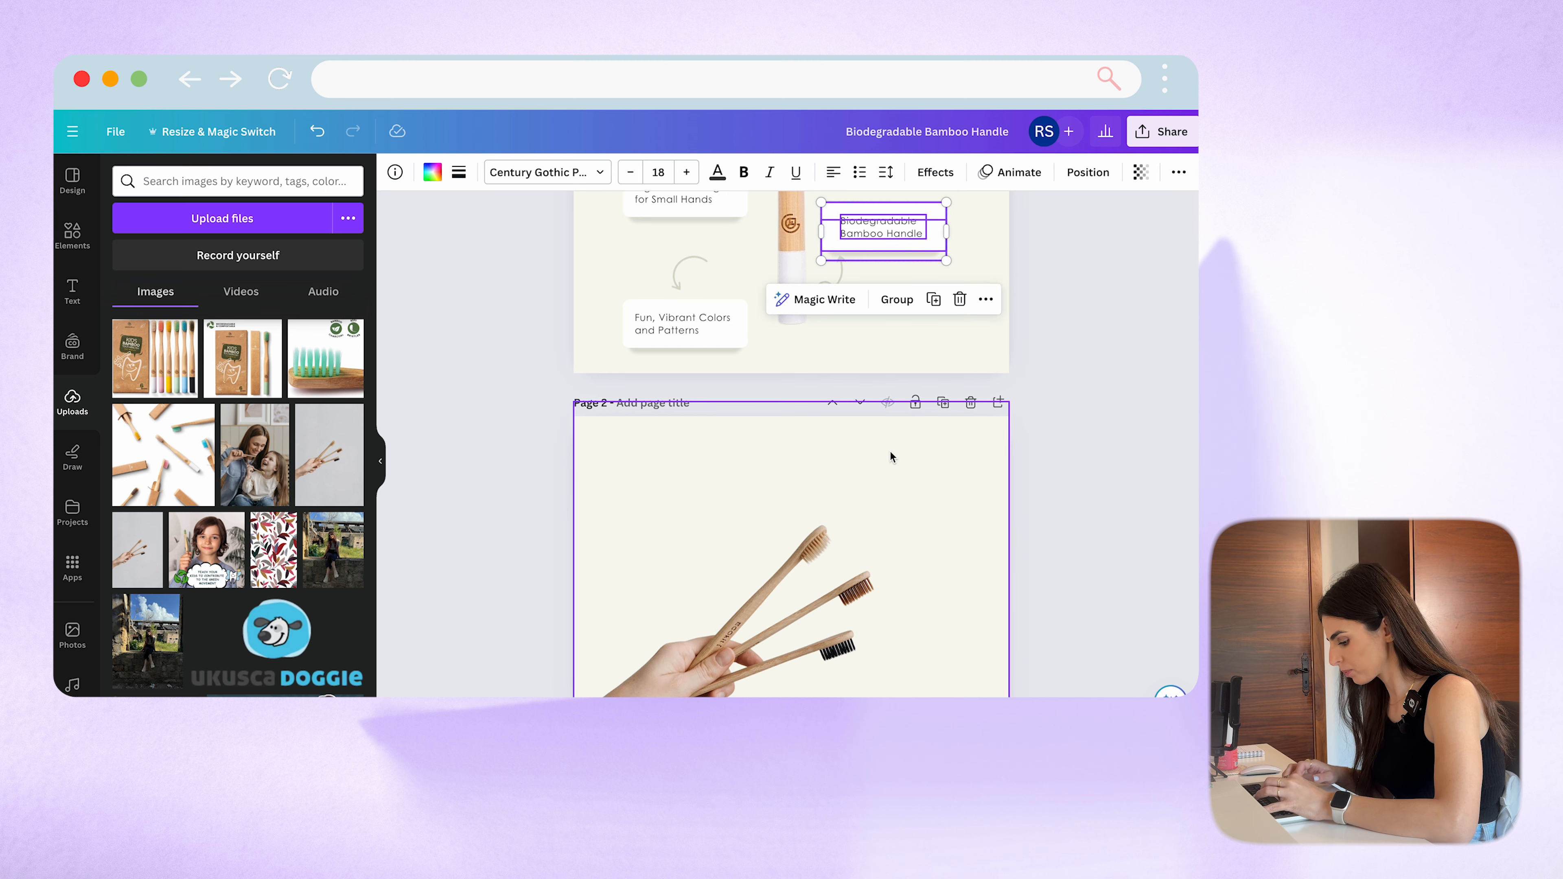
pyautogui.scroll(-5, 891, 452)
pyautogui.click(852, 456)
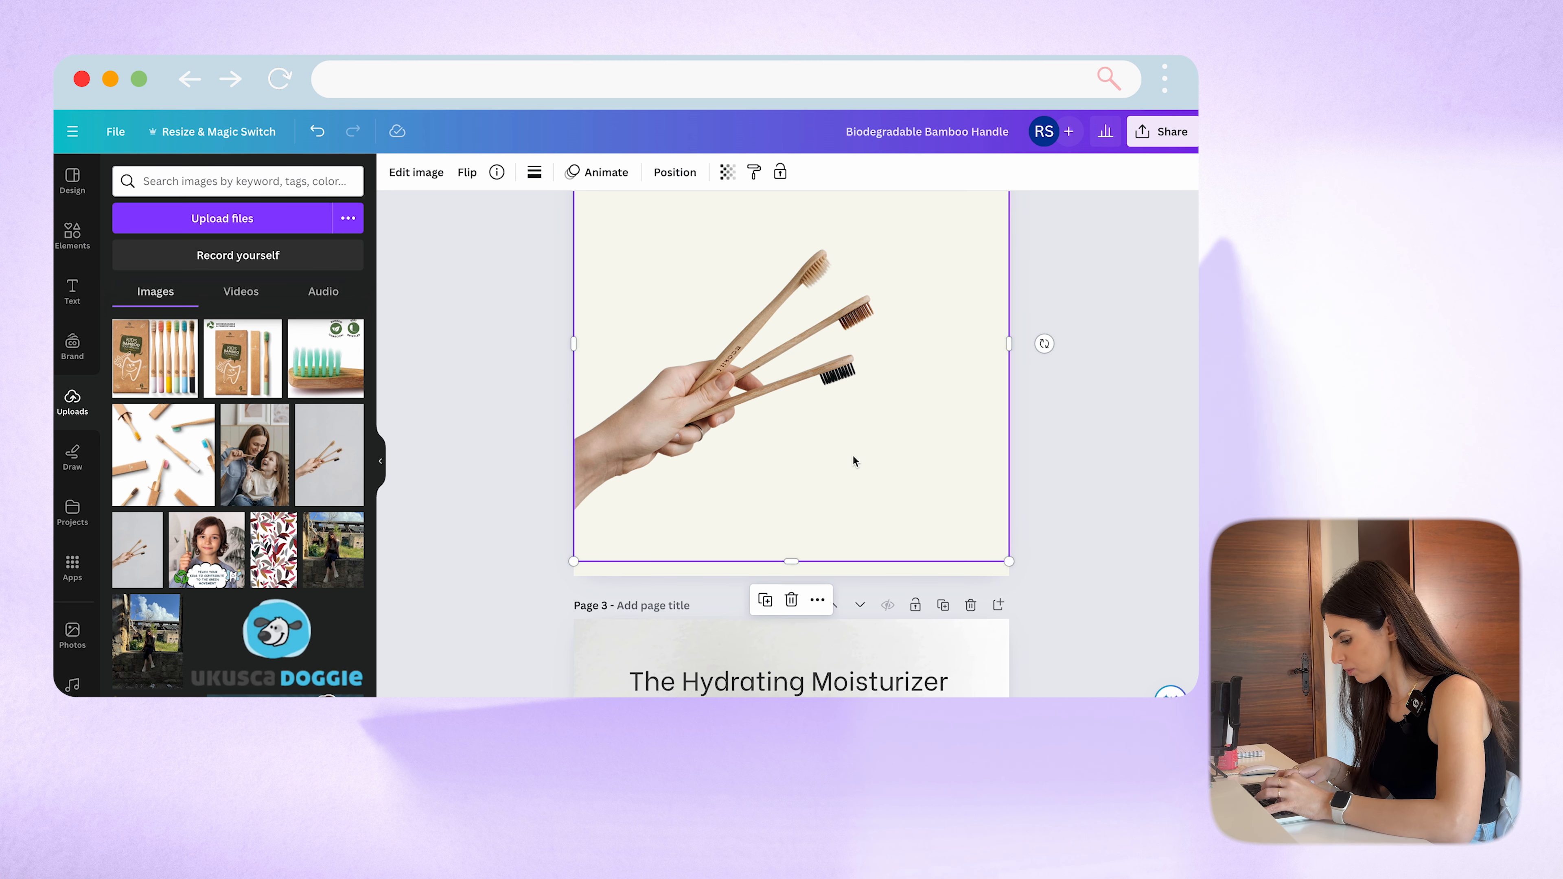
pyautogui.moveTo(853, 456); pyautogui.dragTo(854, 471)
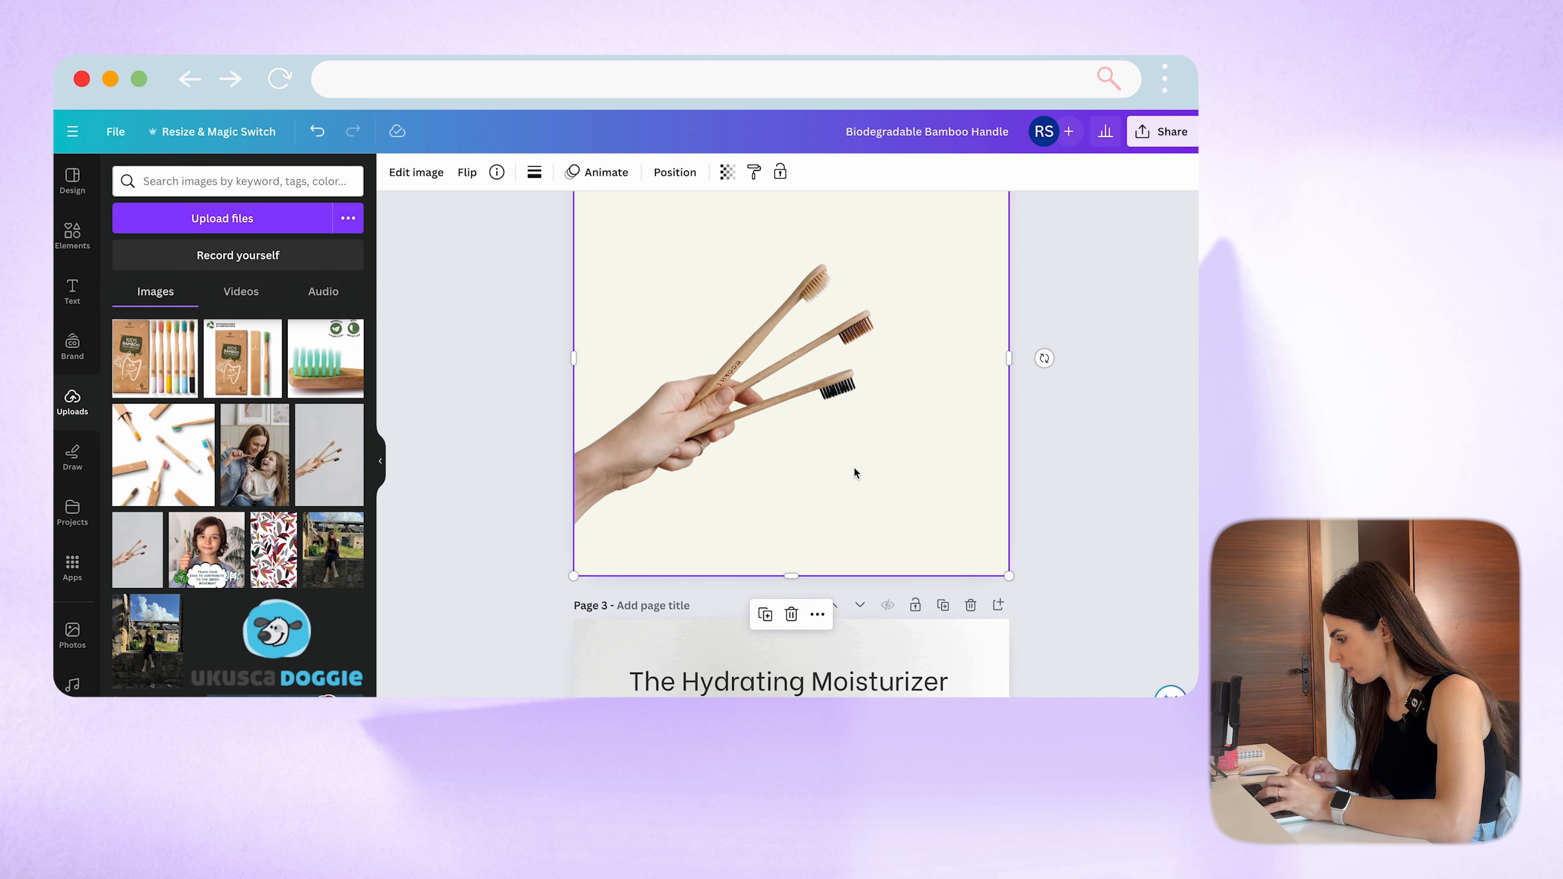
pyautogui.click(818, 614)
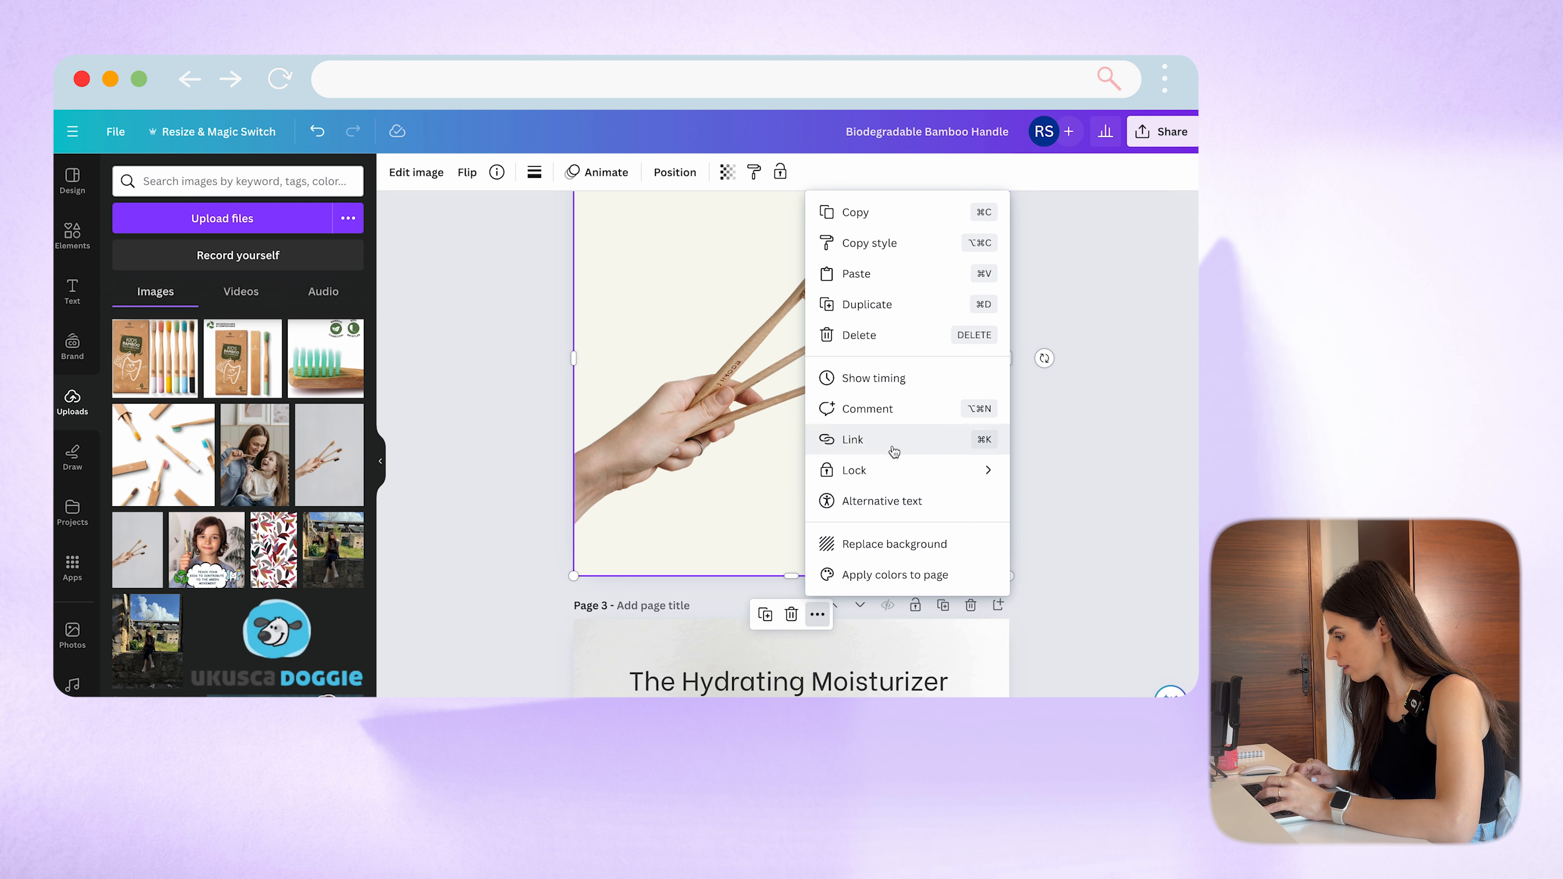
pyautogui.moveTo(896, 473)
pyautogui.click(1057, 473)
# Step: Paste the copied "Biodegradable Bamboo Handle" callout onto page 2 and place it beneath the toothbrushes
pyautogui.click(1088, 401)
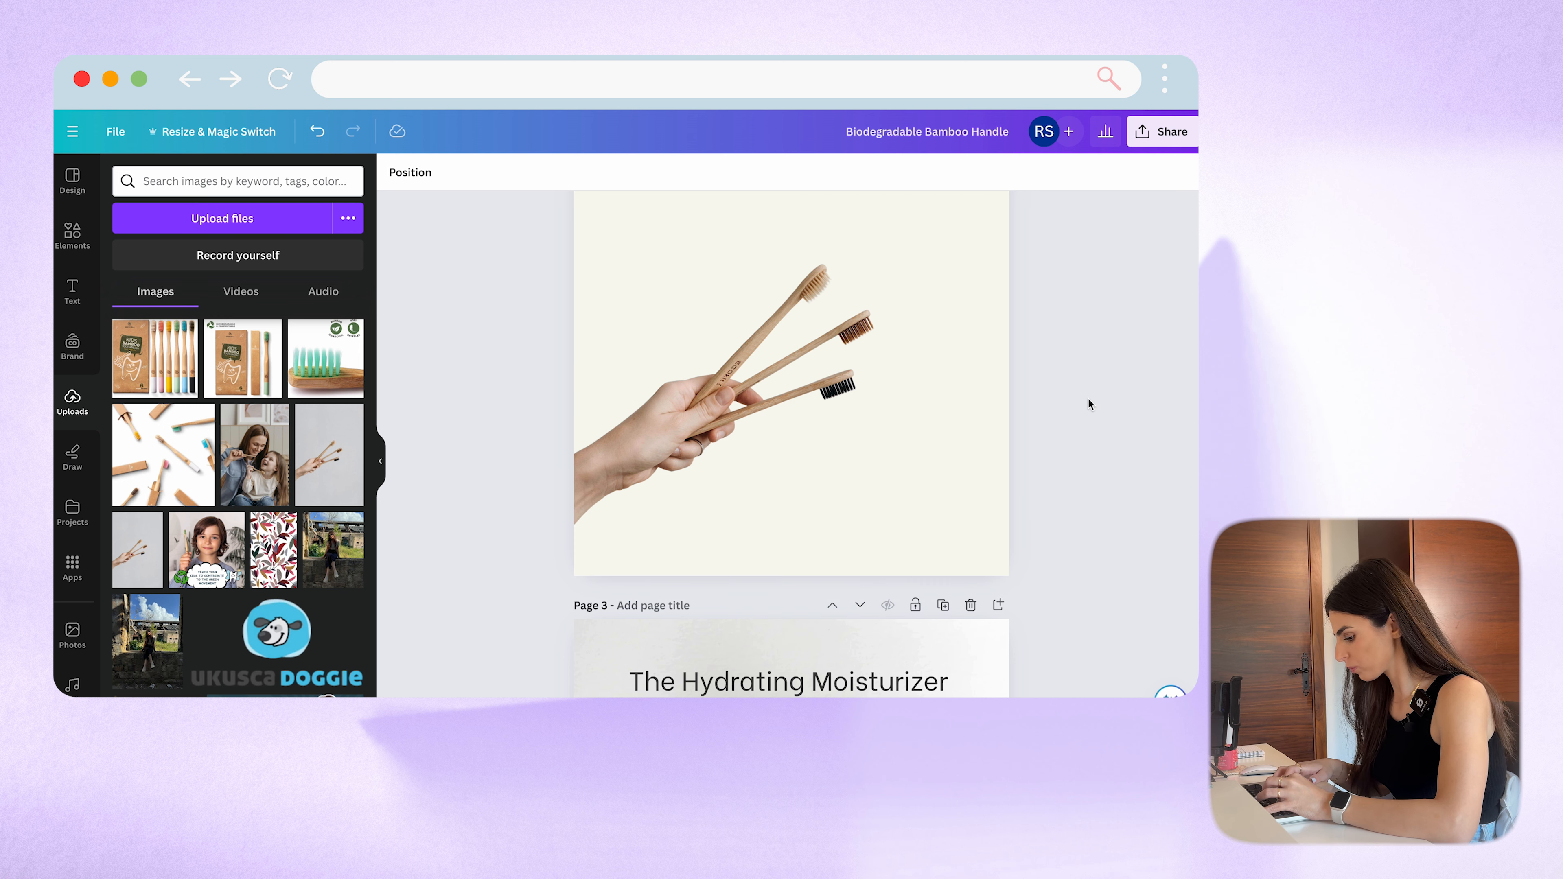
pyautogui.press('super+v')
pyautogui.moveTo(887, 437); pyautogui.dragTo(805, 519)
# Step: Copy the style of page 3's "Gets rid of calluses" box onto the callout box on page 2
pyautogui.scroll(-5, 929, 479)
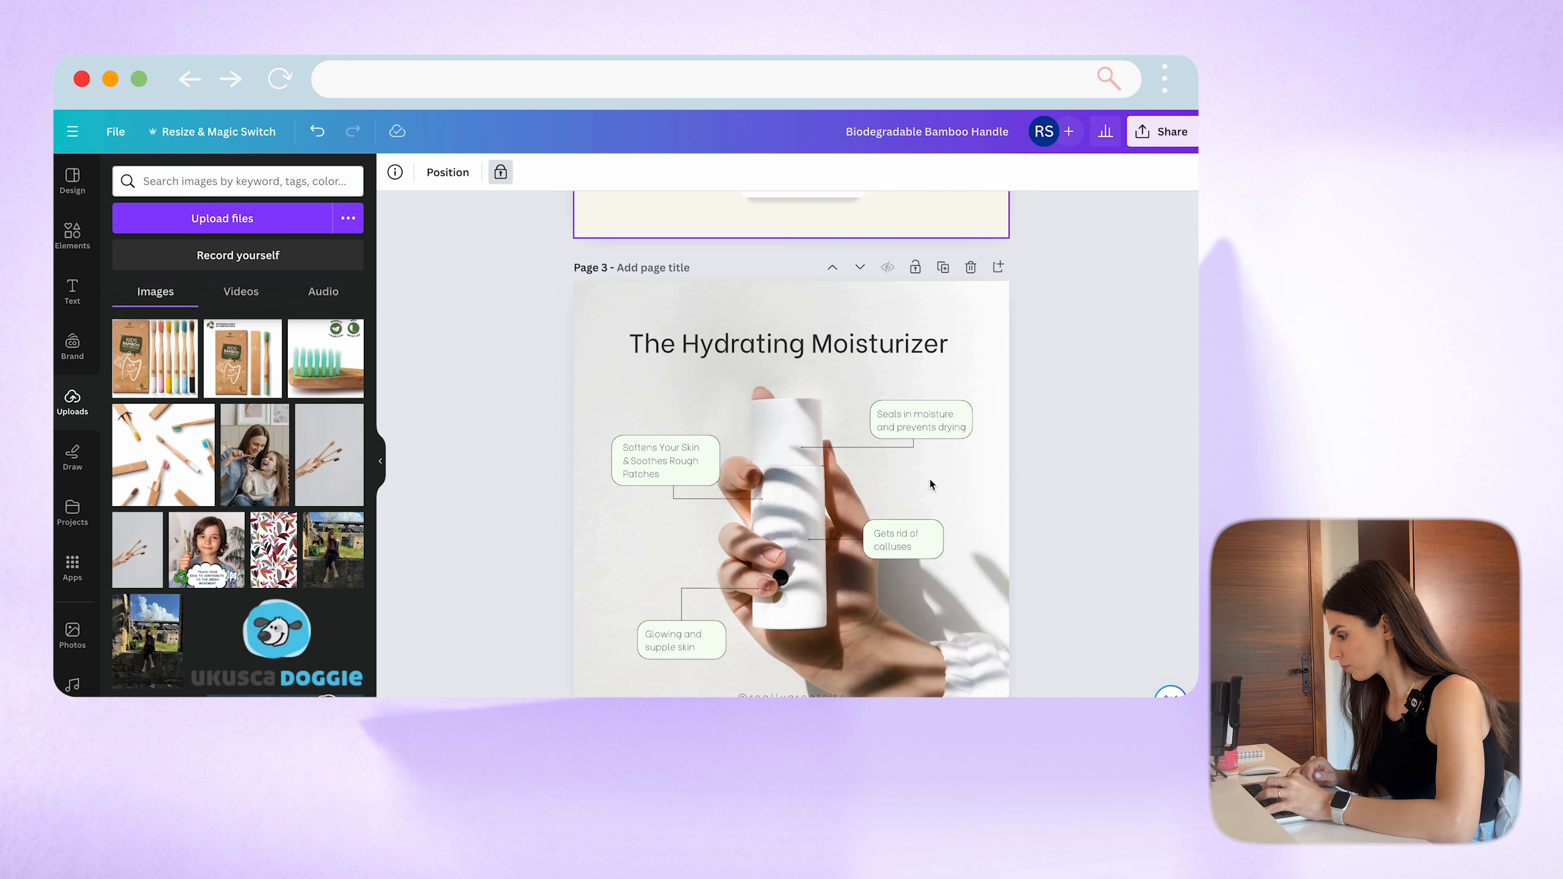
pyautogui.click(940, 524)
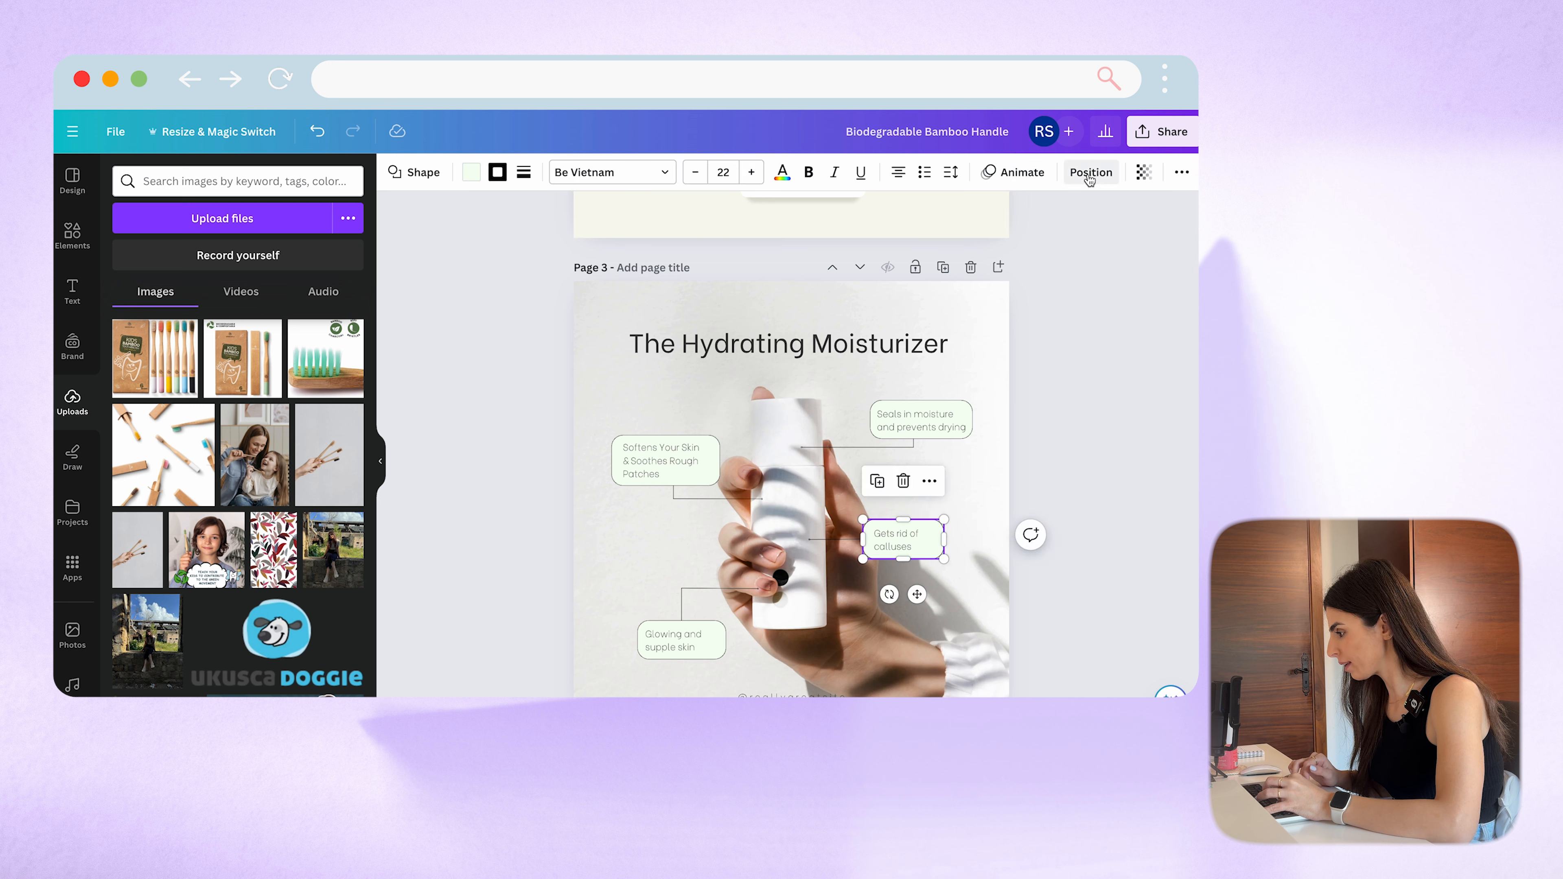
pyautogui.click(1181, 174)
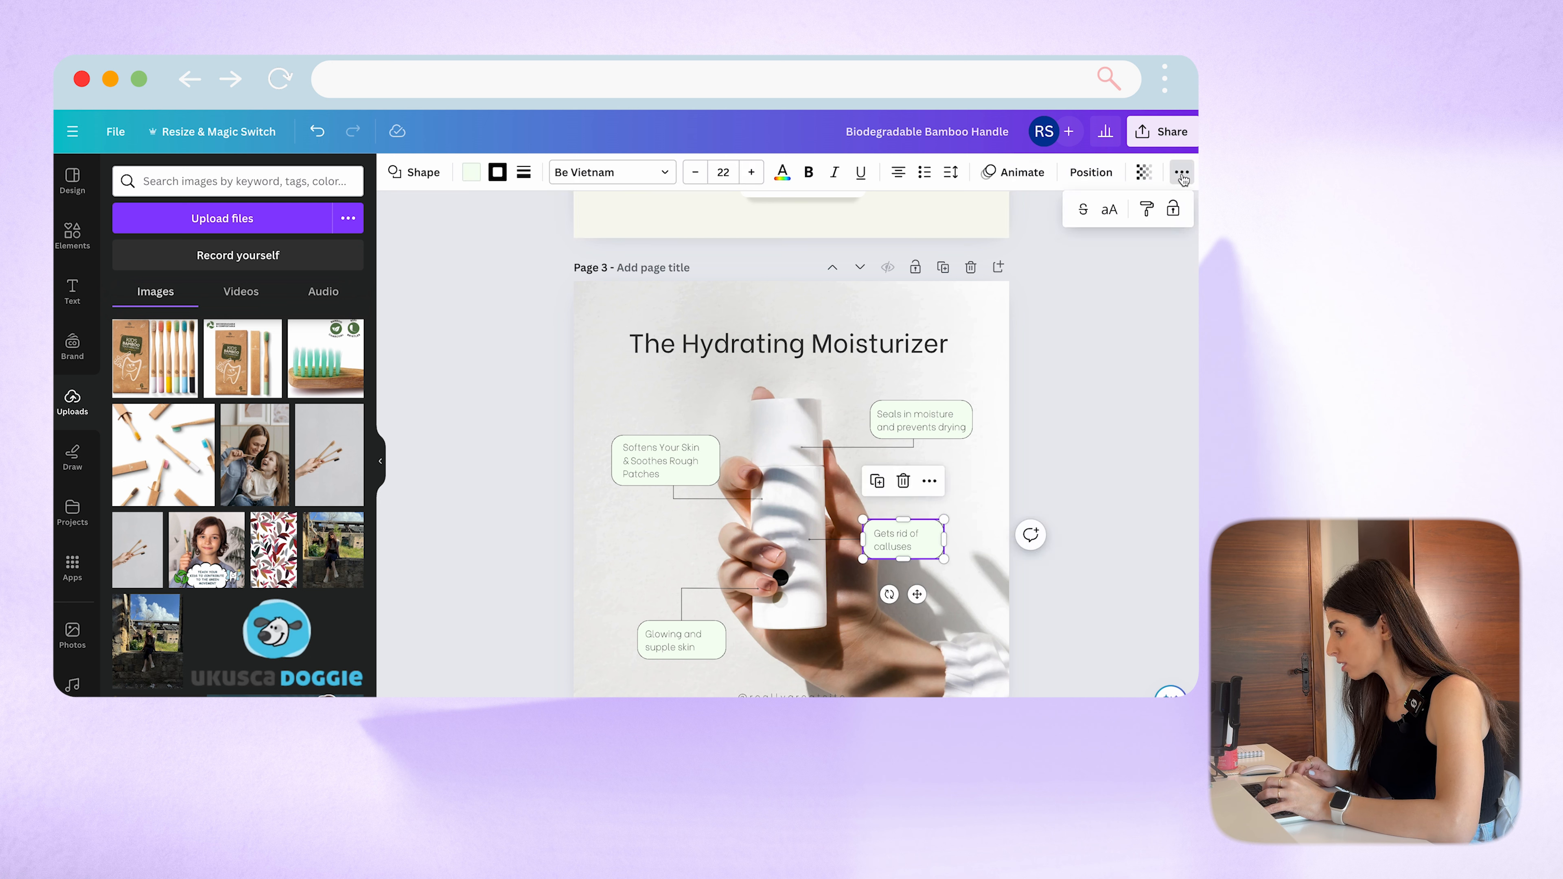
pyautogui.click(1148, 210)
pyautogui.scroll(5, 939, 311)
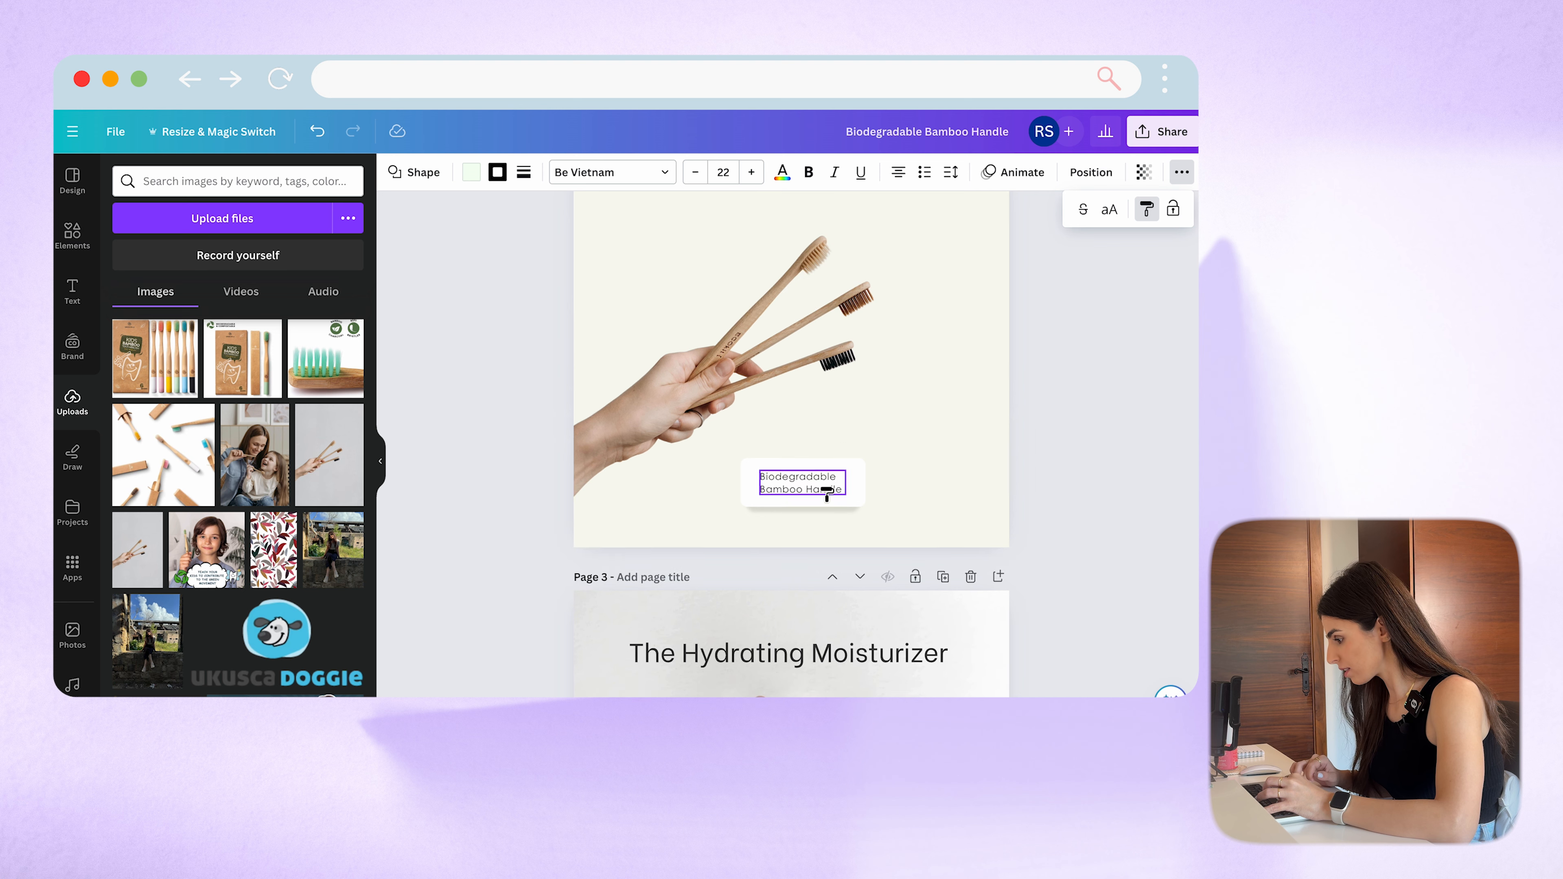
pyautogui.click(868, 469)
pyautogui.click(917, 506)
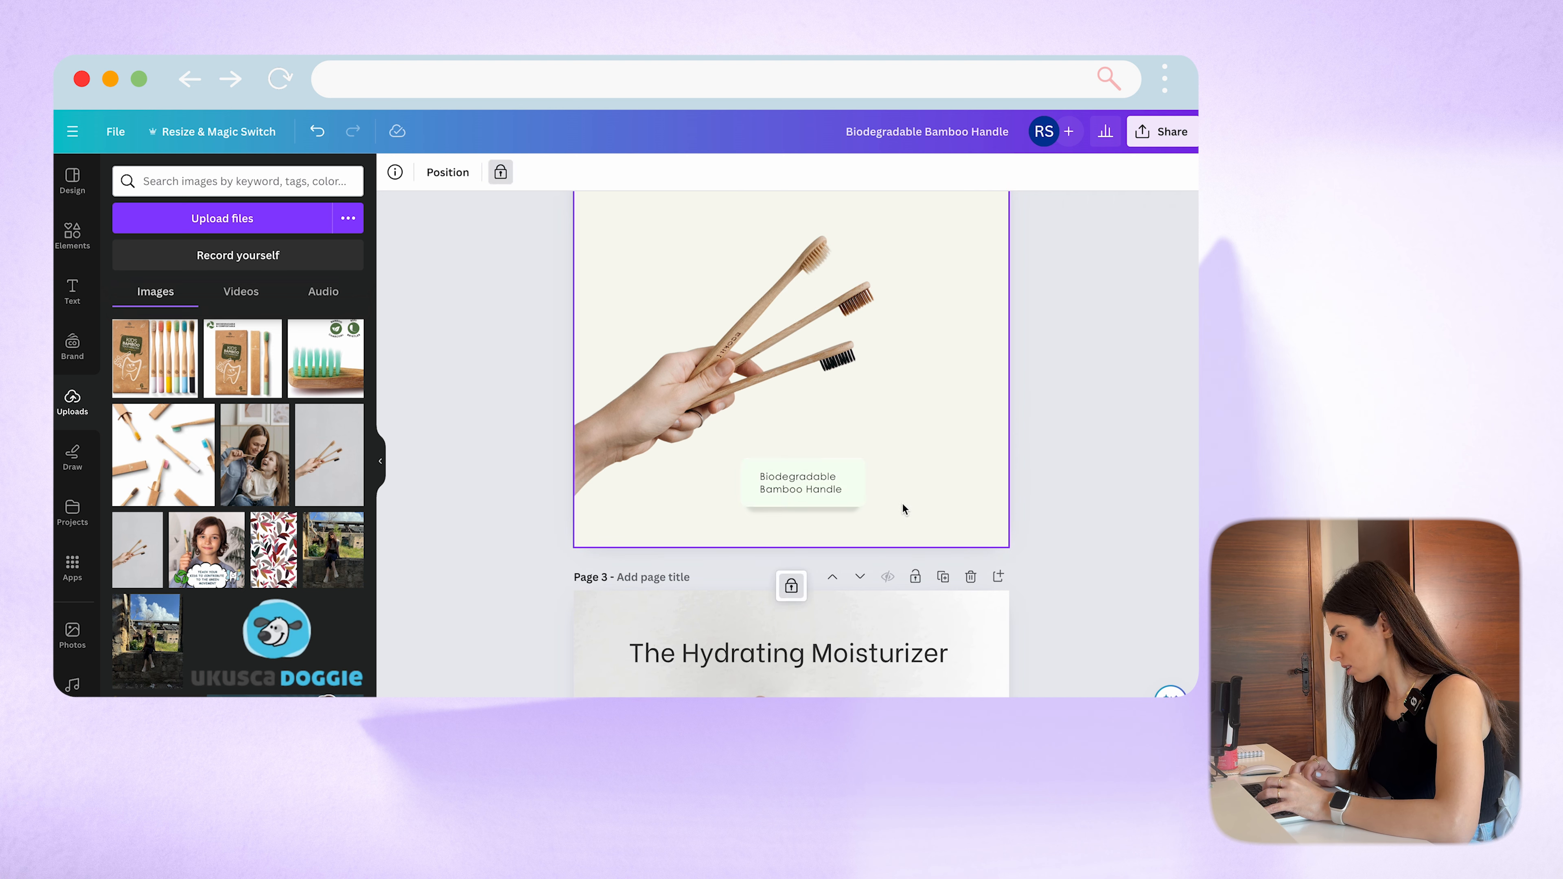
# Step: Recolor the "Biodegradable Bamboo Handle" callout box with the light peach color of the Mellow Barnyard palette
pyautogui.click(862, 511)
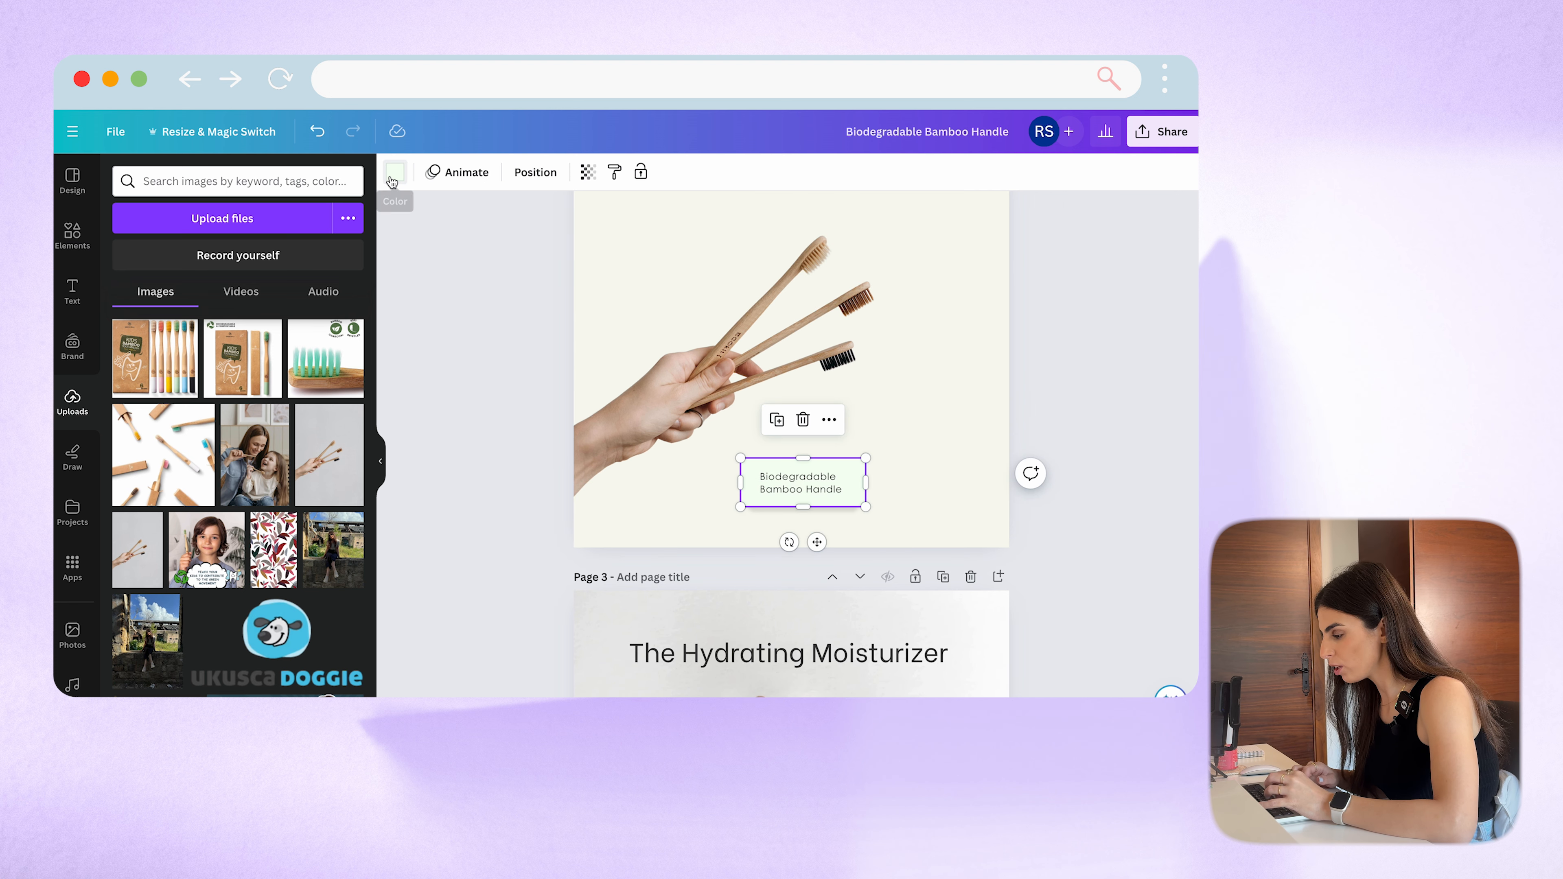
pyautogui.click(391, 178)
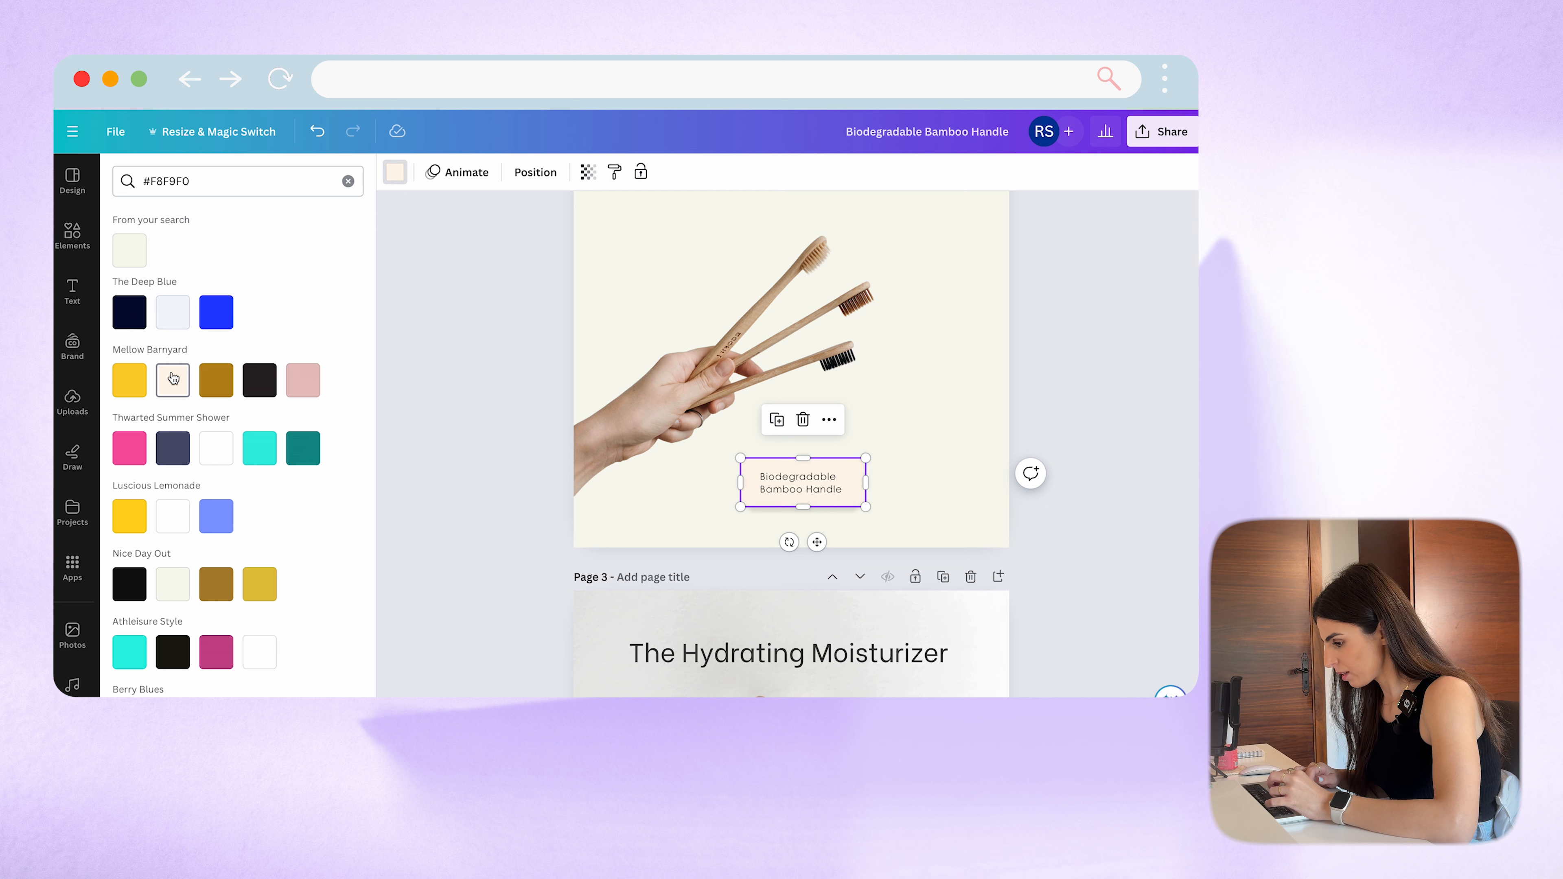
pyautogui.click(619, 532)
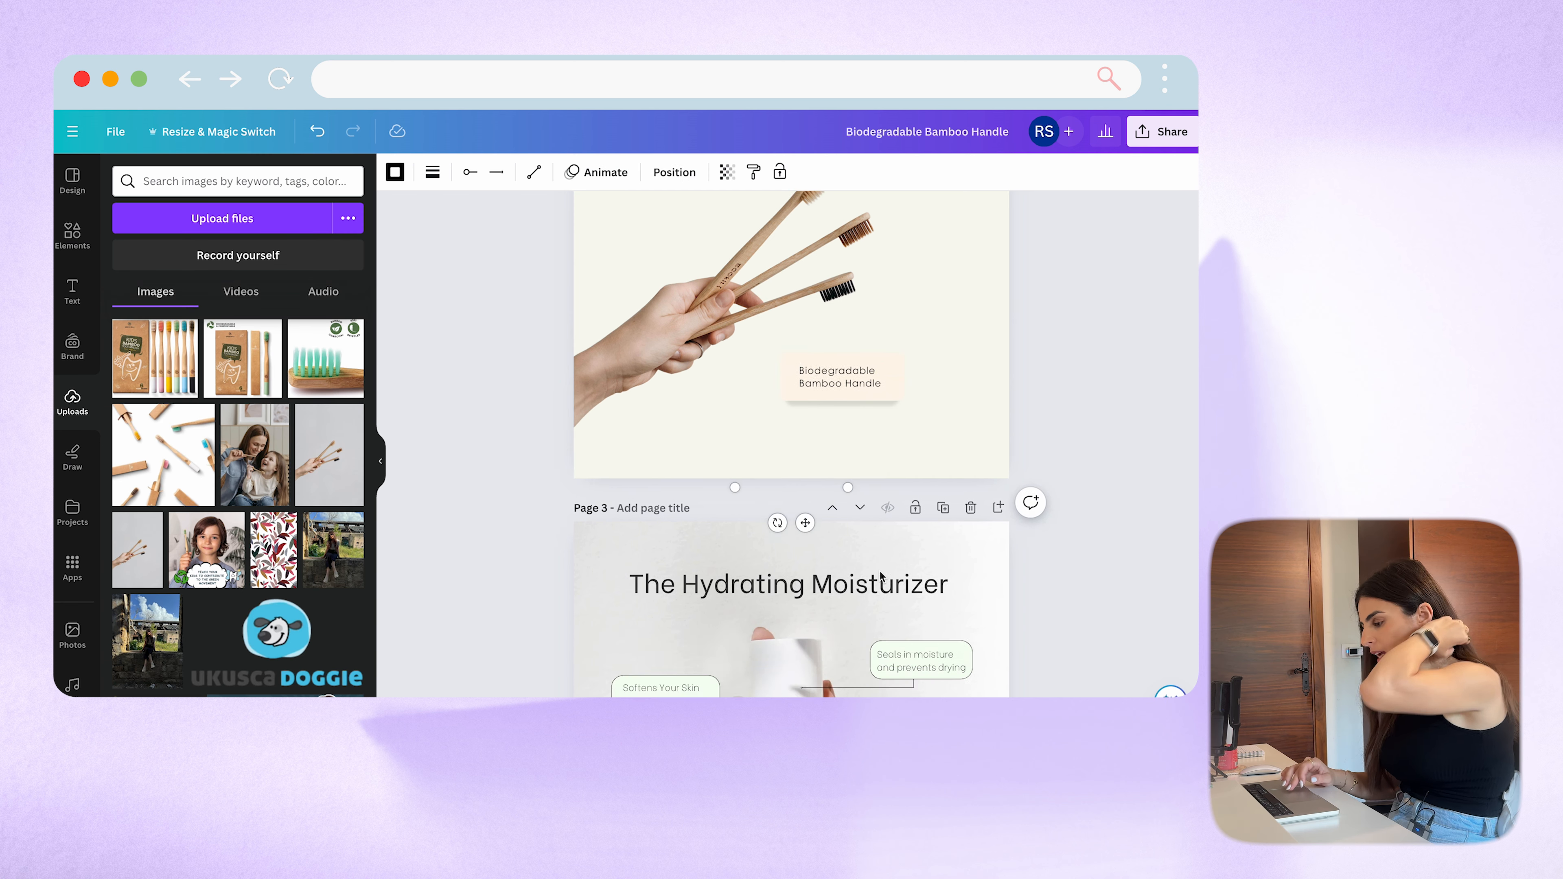
# Step: Copy the two-part connector line of page 3's "Seals in moisture" callout to page 2, linking the lowest toothbrush handle to the callout
pyautogui.scroll(-3, 881, 580)
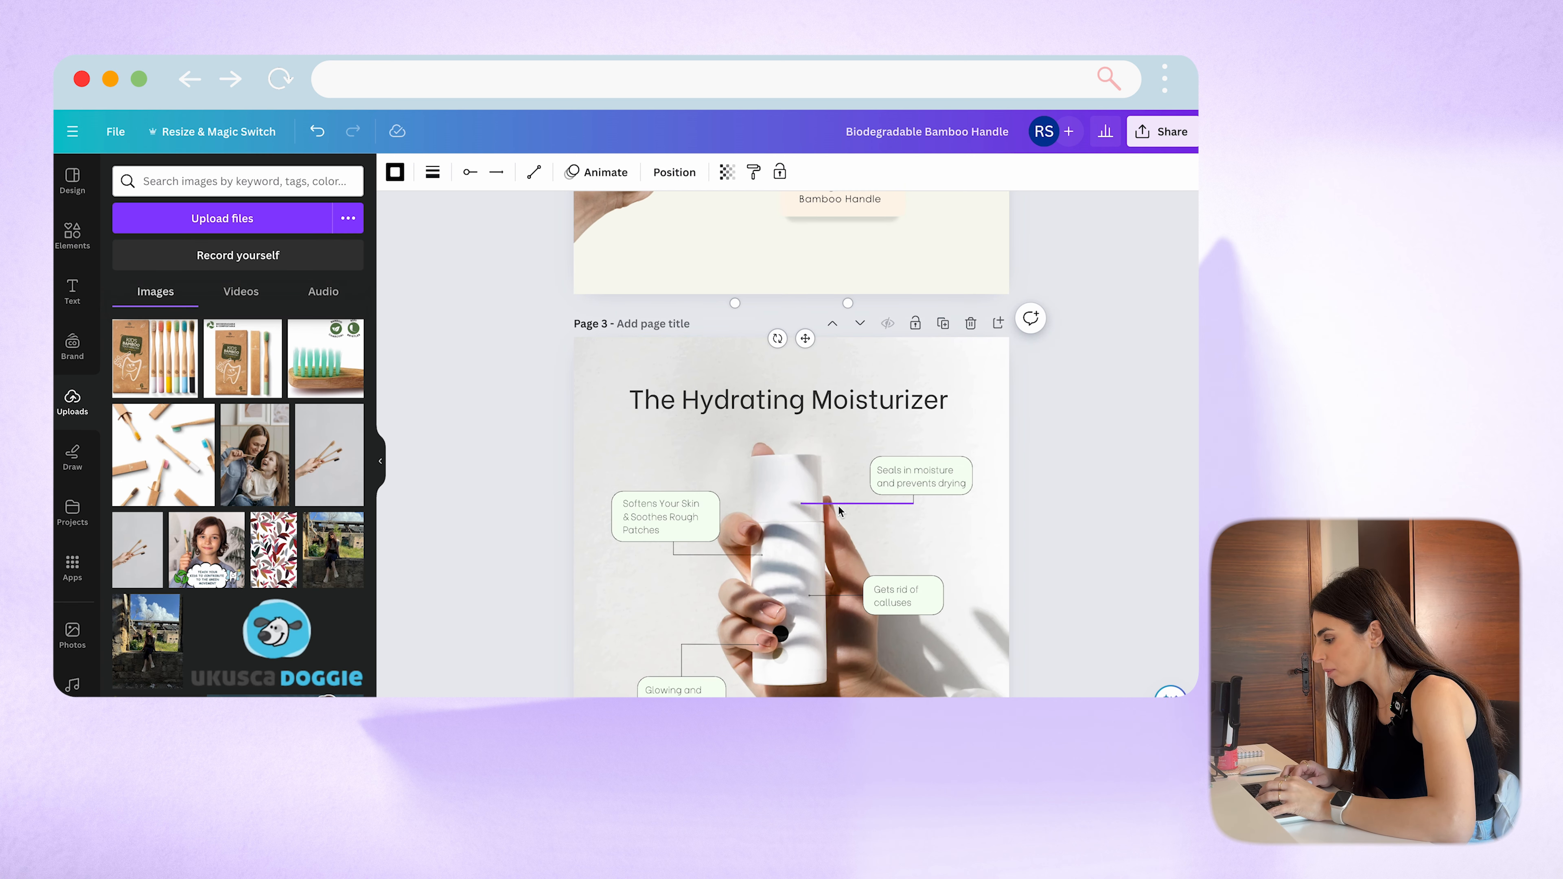
pyautogui.scroll(2, 883, 383)
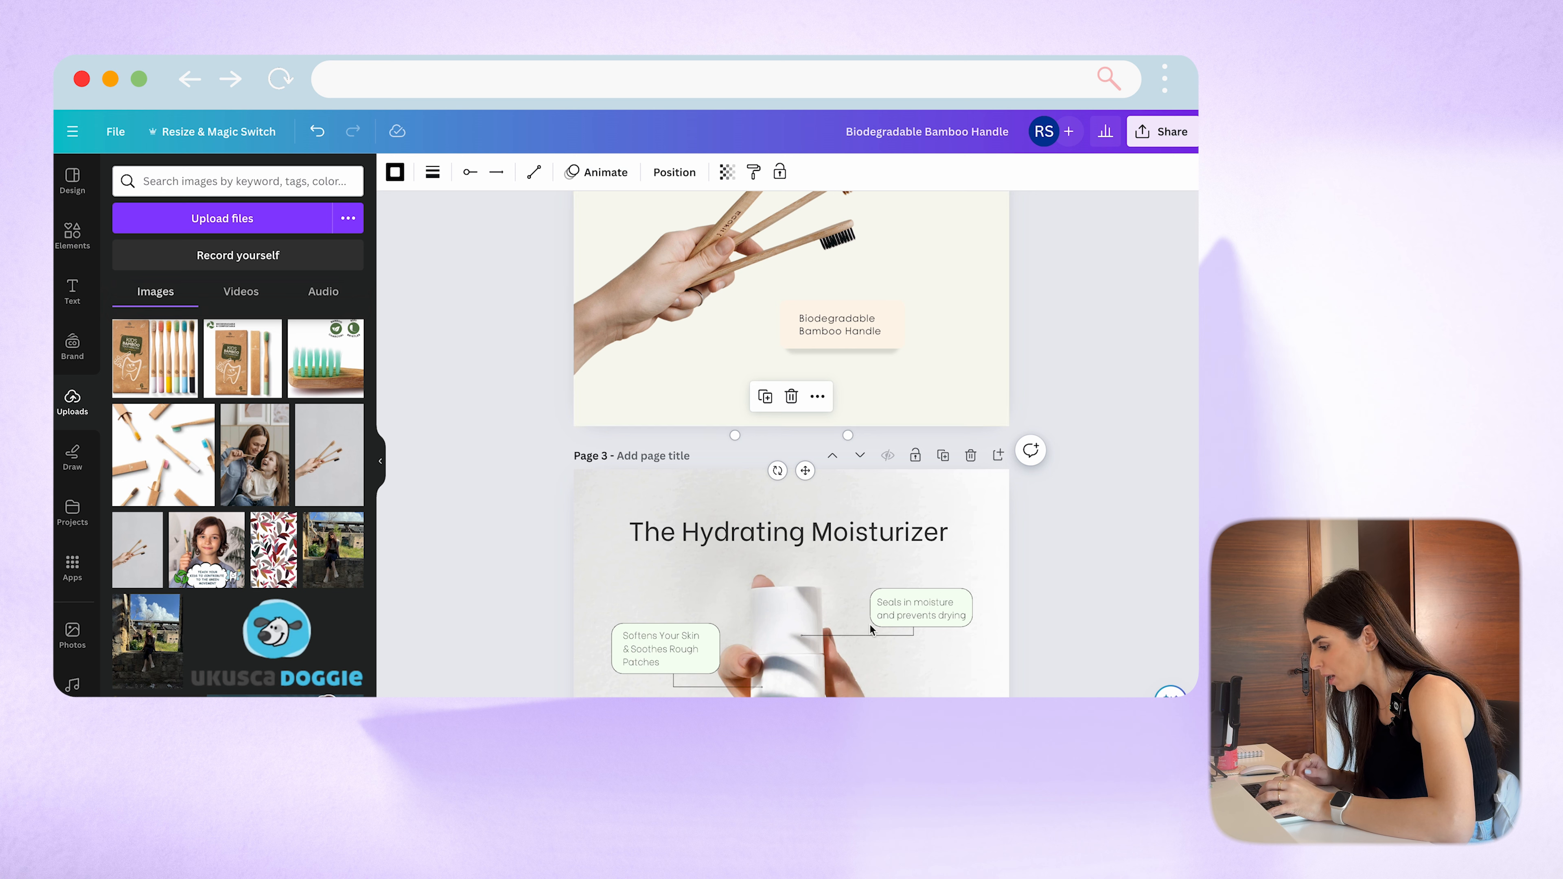
pyautogui.click(886, 634)
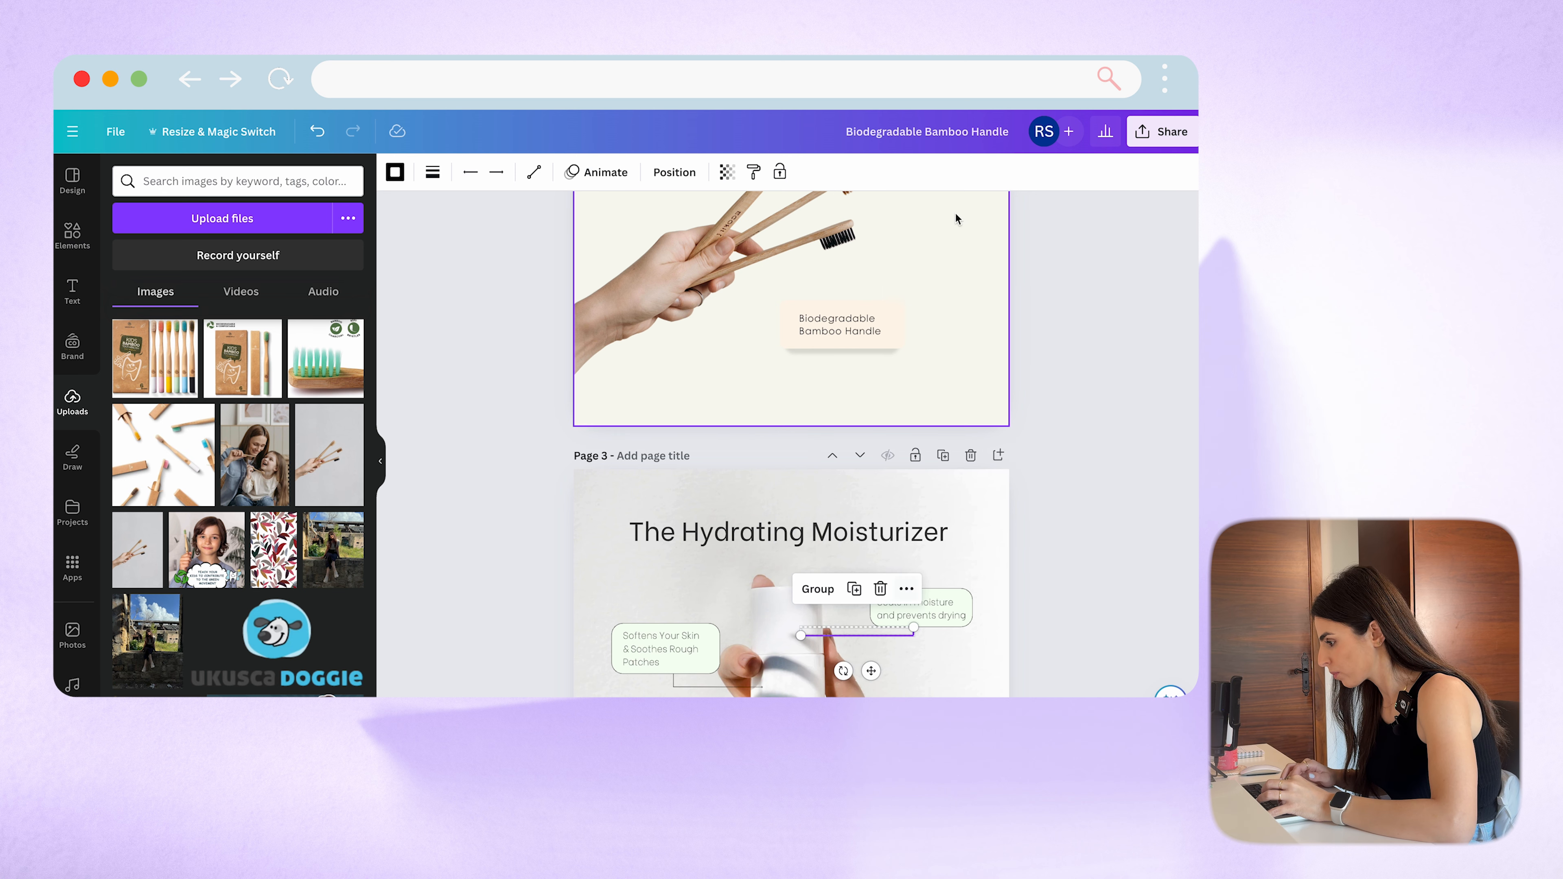
pyautogui.rightClick(724, 344)
pyautogui.click(662, 351)
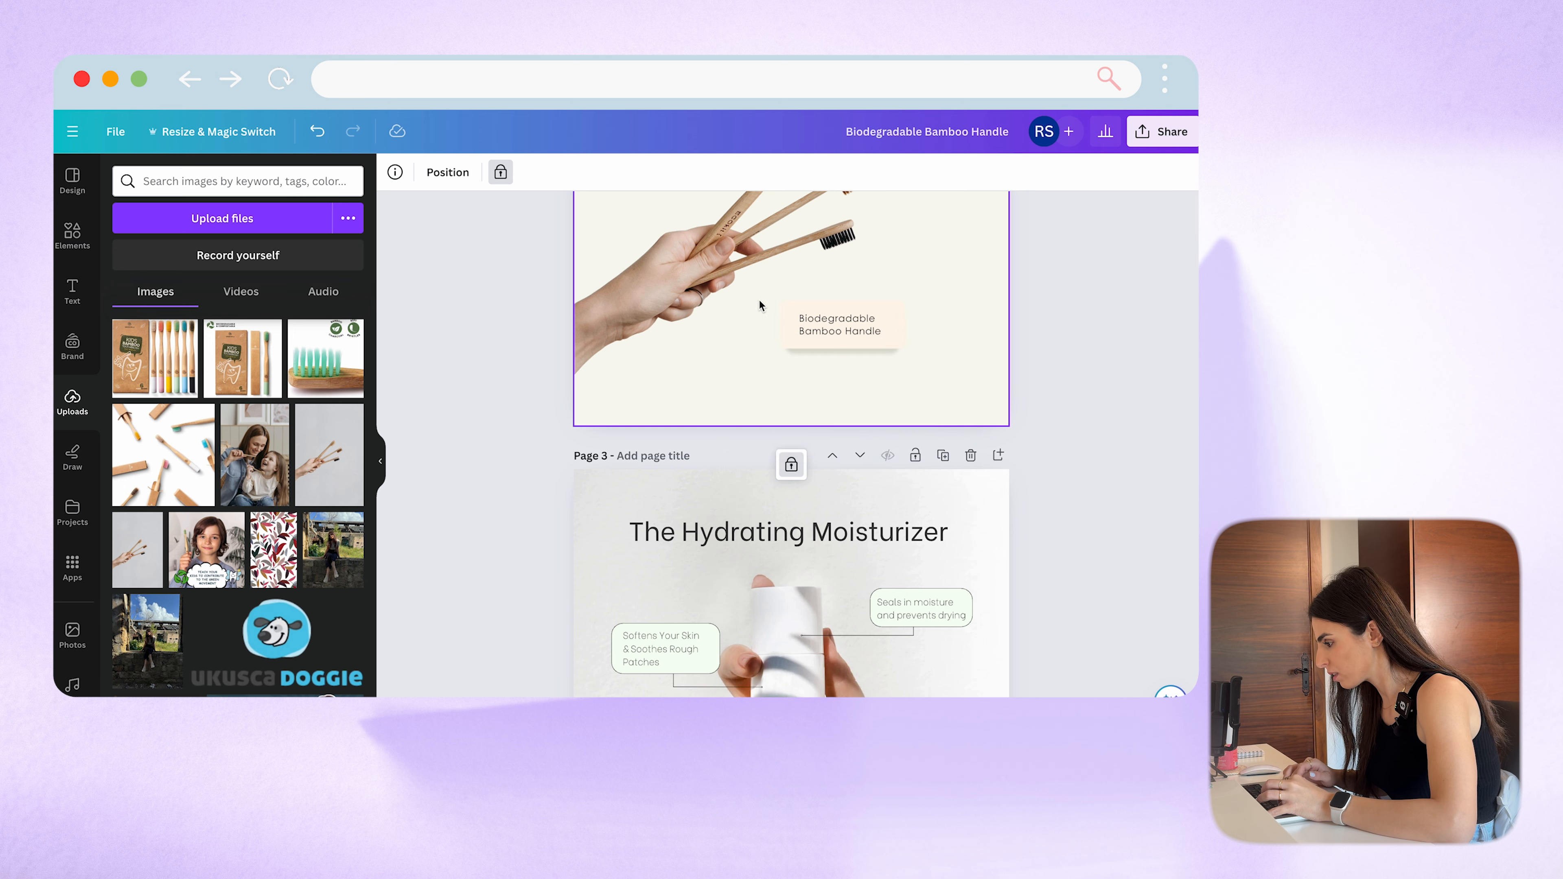
pyautogui.scroll(3, 843, 282)
pyautogui.click(891, 283)
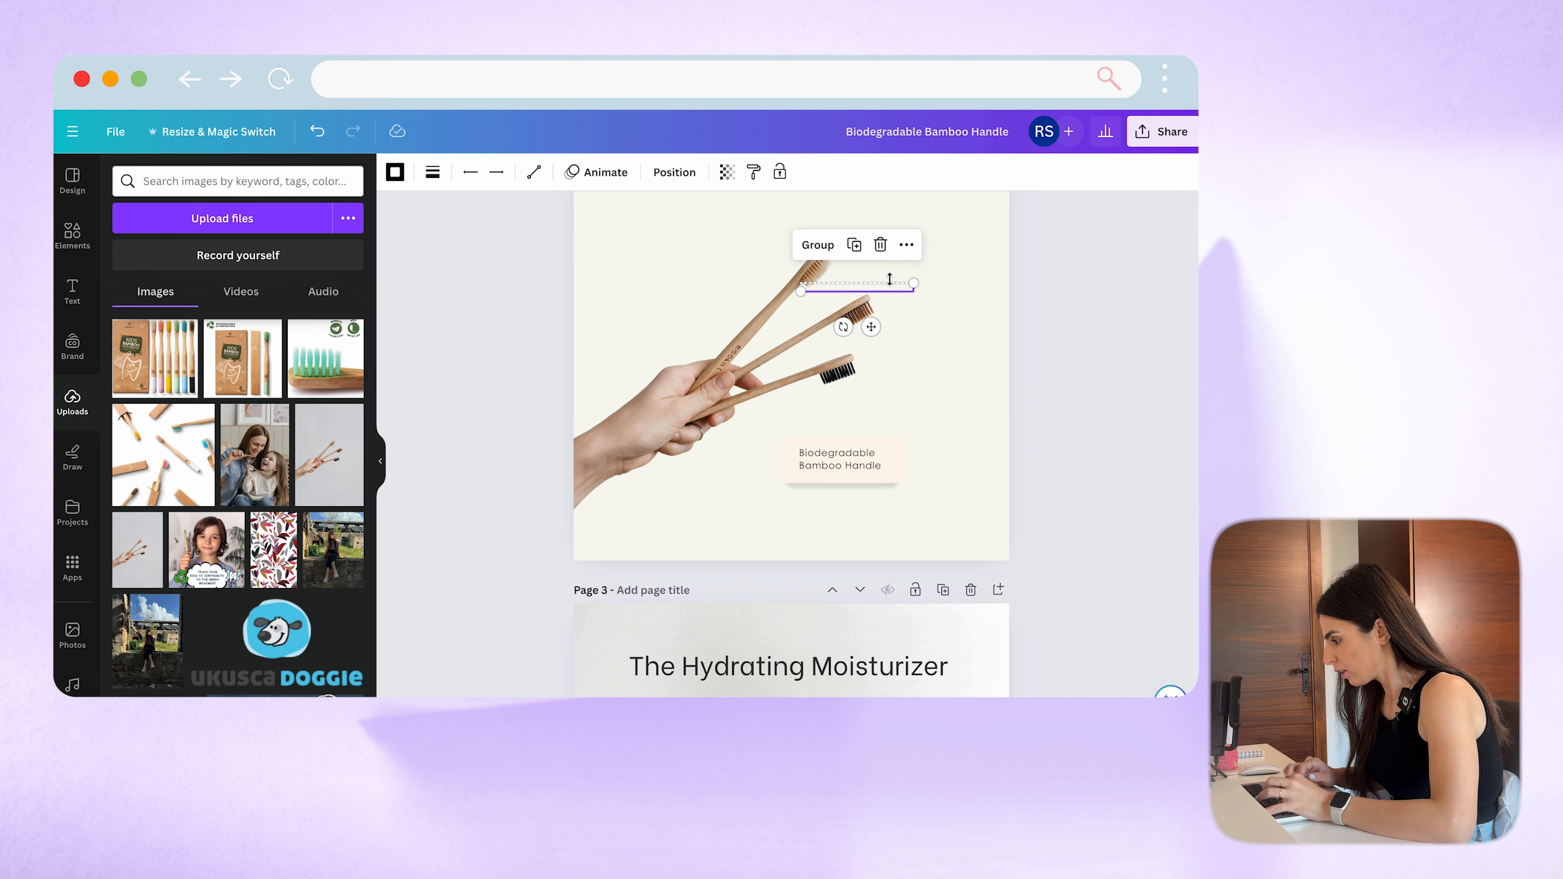
pyautogui.moveTo(876, 304); pyautogui.dragTo(788, 314)
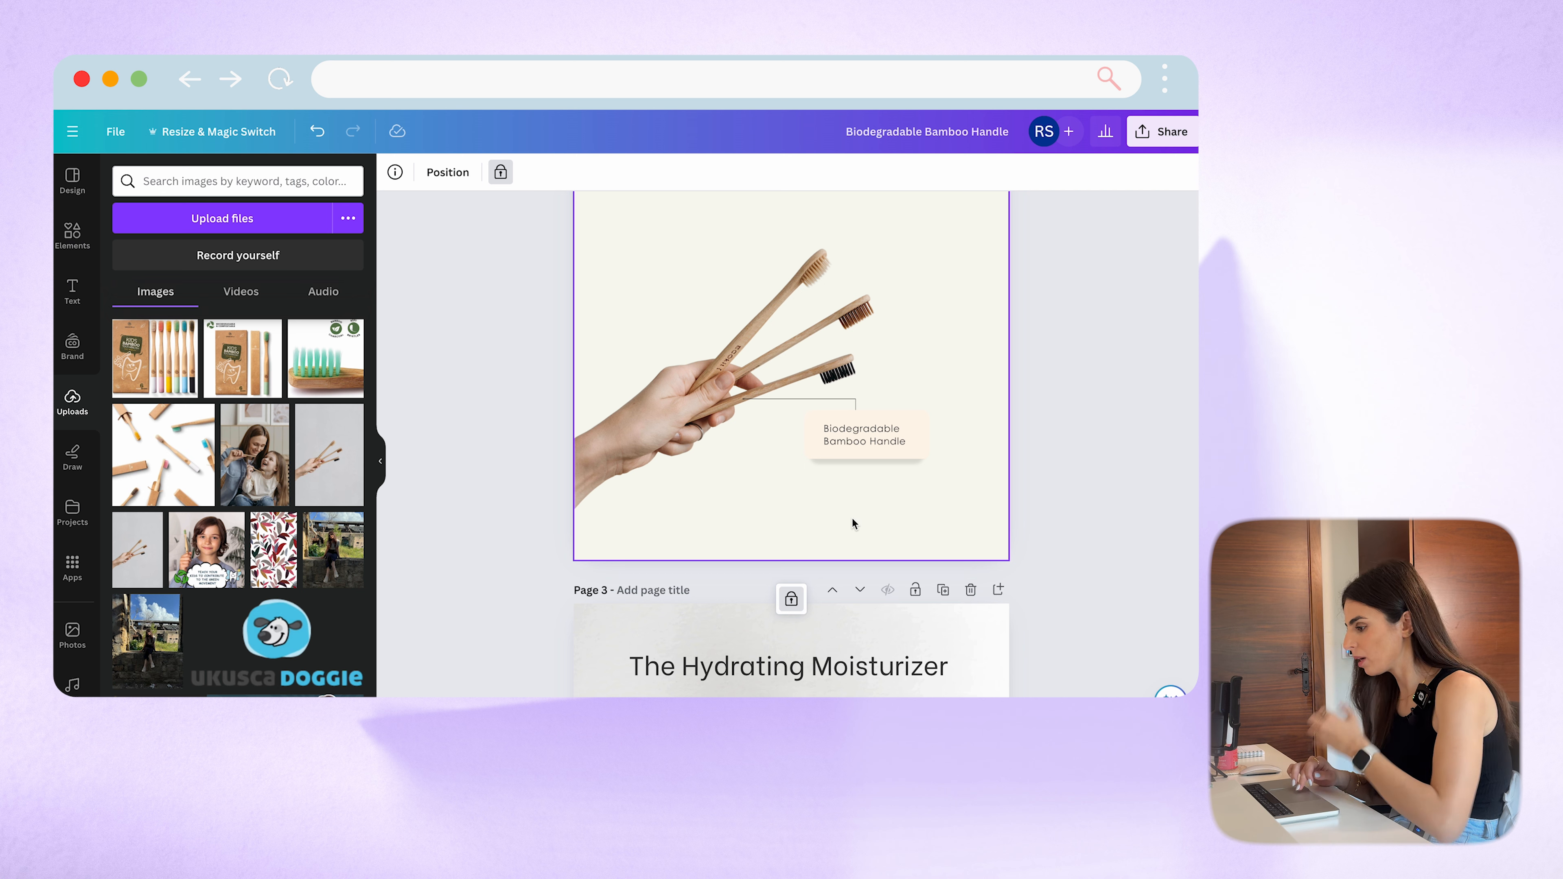
# Step: Lower the "Biodegradable Bamboo Handle" callout and lengthen the vertical part of its connector down to the box
pyautogui.scroll(-2, 853, 517)
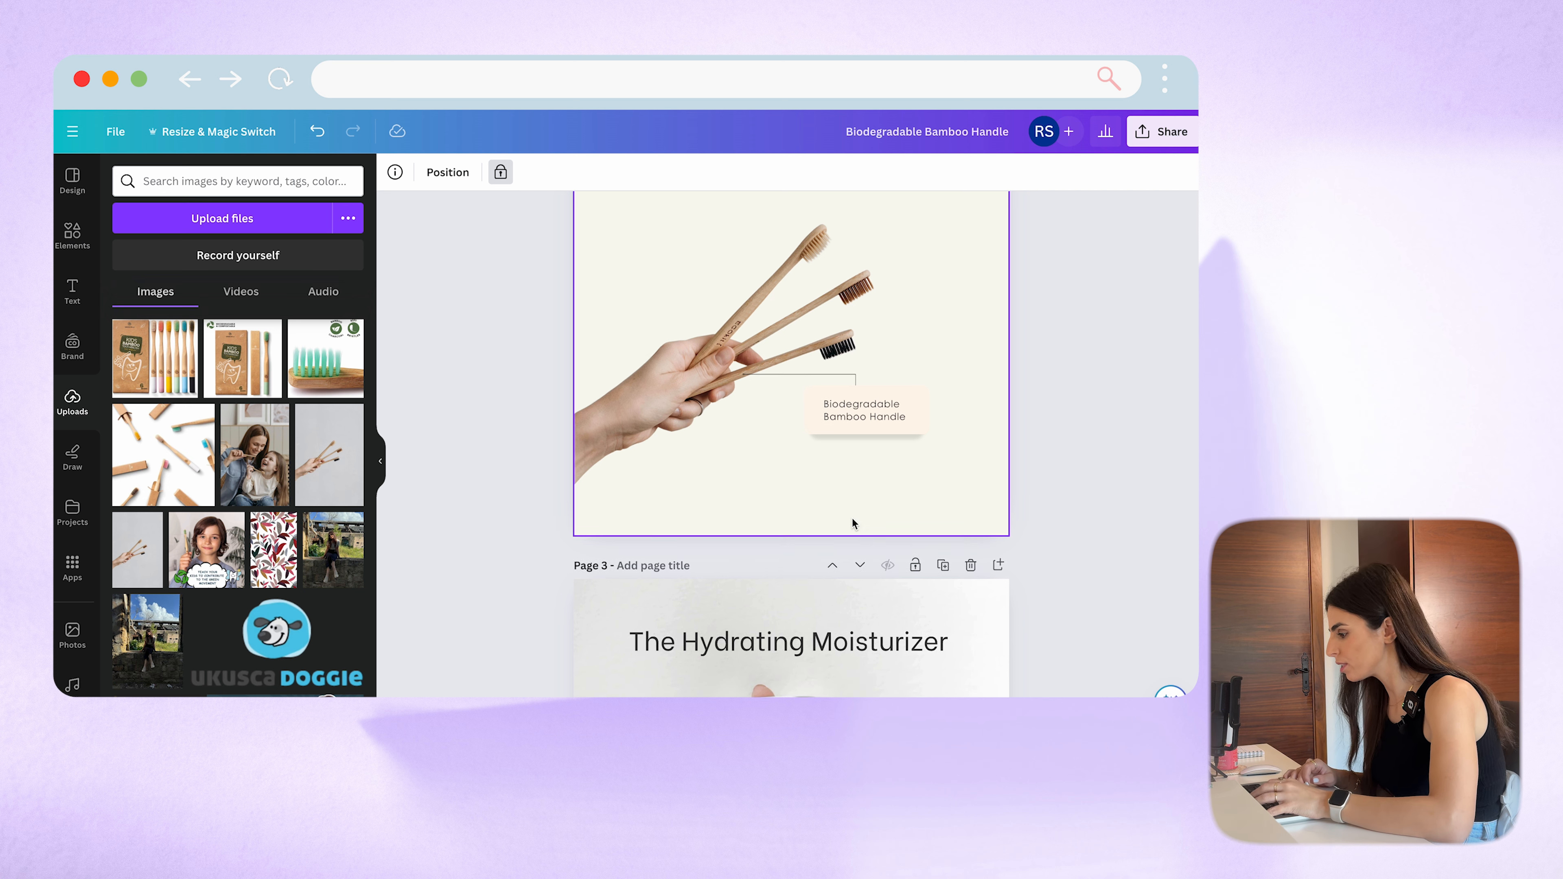
pyautogui.click(838, 399)
pyautogui.moveTo(838, 398); pyautogui.dragTo(841, 412)
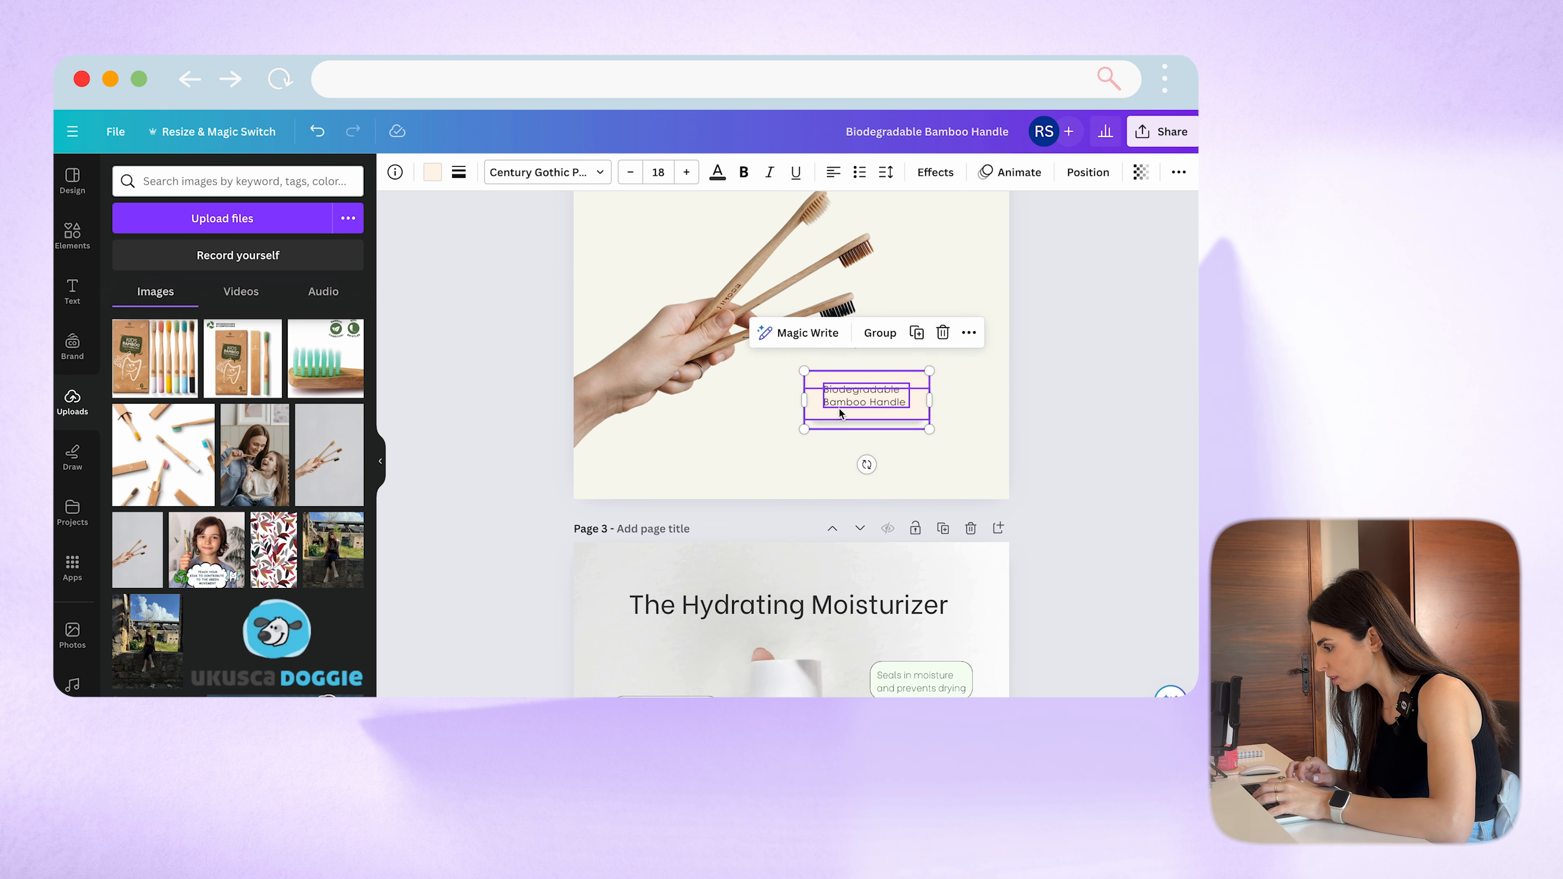
pyautogui.click(860, 354)
pyautogui.moveTo(855, 345); pyautogui.dragTo(846, 407)
pyautogui.click(947, 329)
pyautogui.click(750, 419)
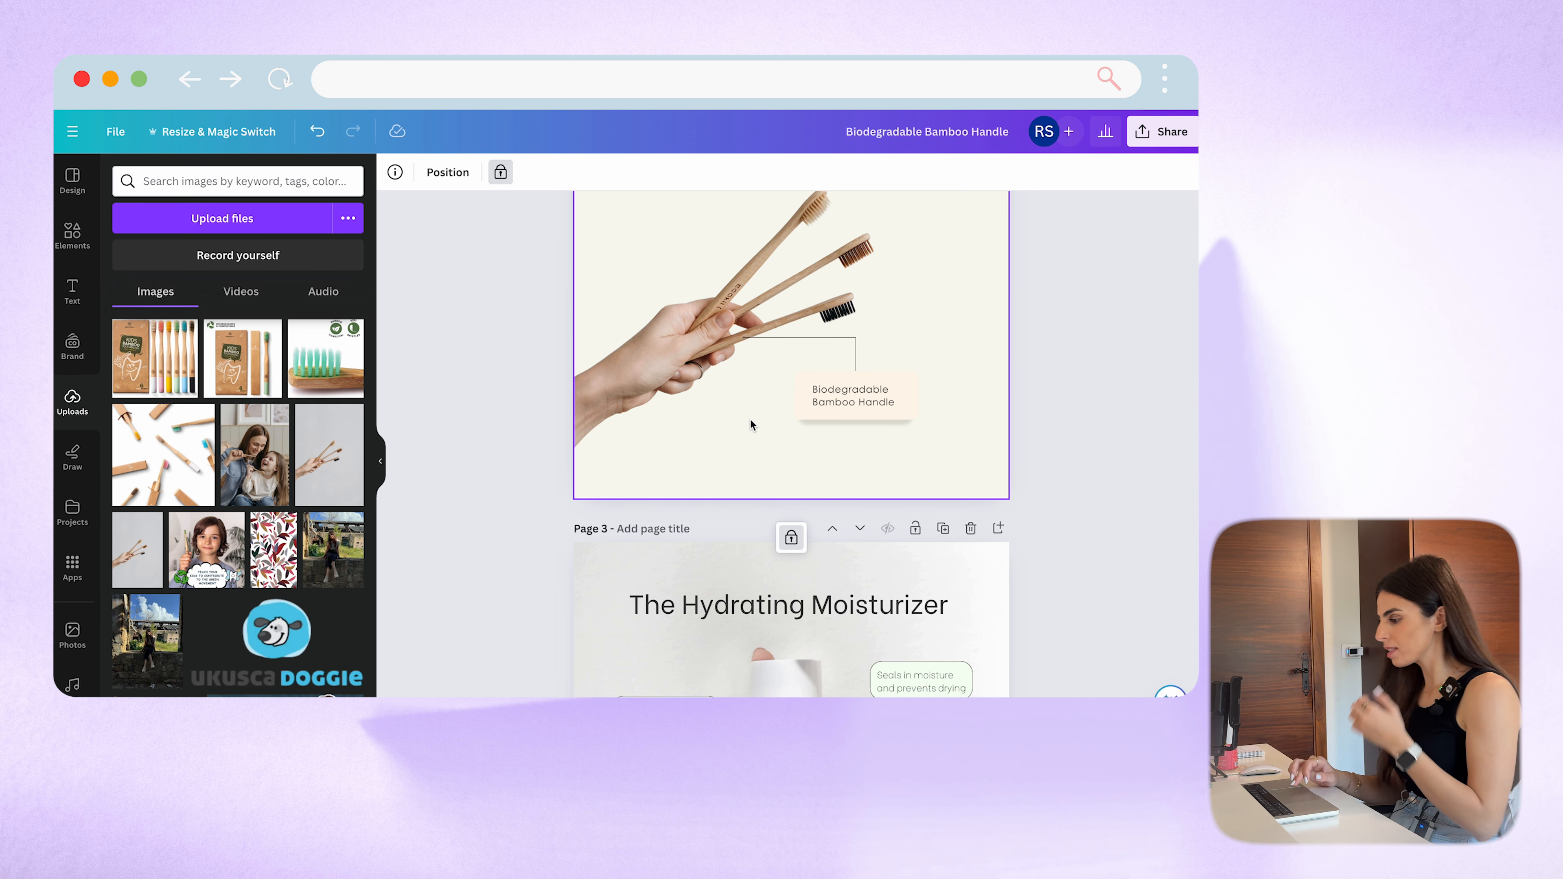
# Step: Copy the "Gentle and Safe Soft bristles" callout from page 1 and place it above the toothbrushes on page 2
pyautogui.scroll(-5, 781, 424)
pyautogui.scroll(2, 781, 424)
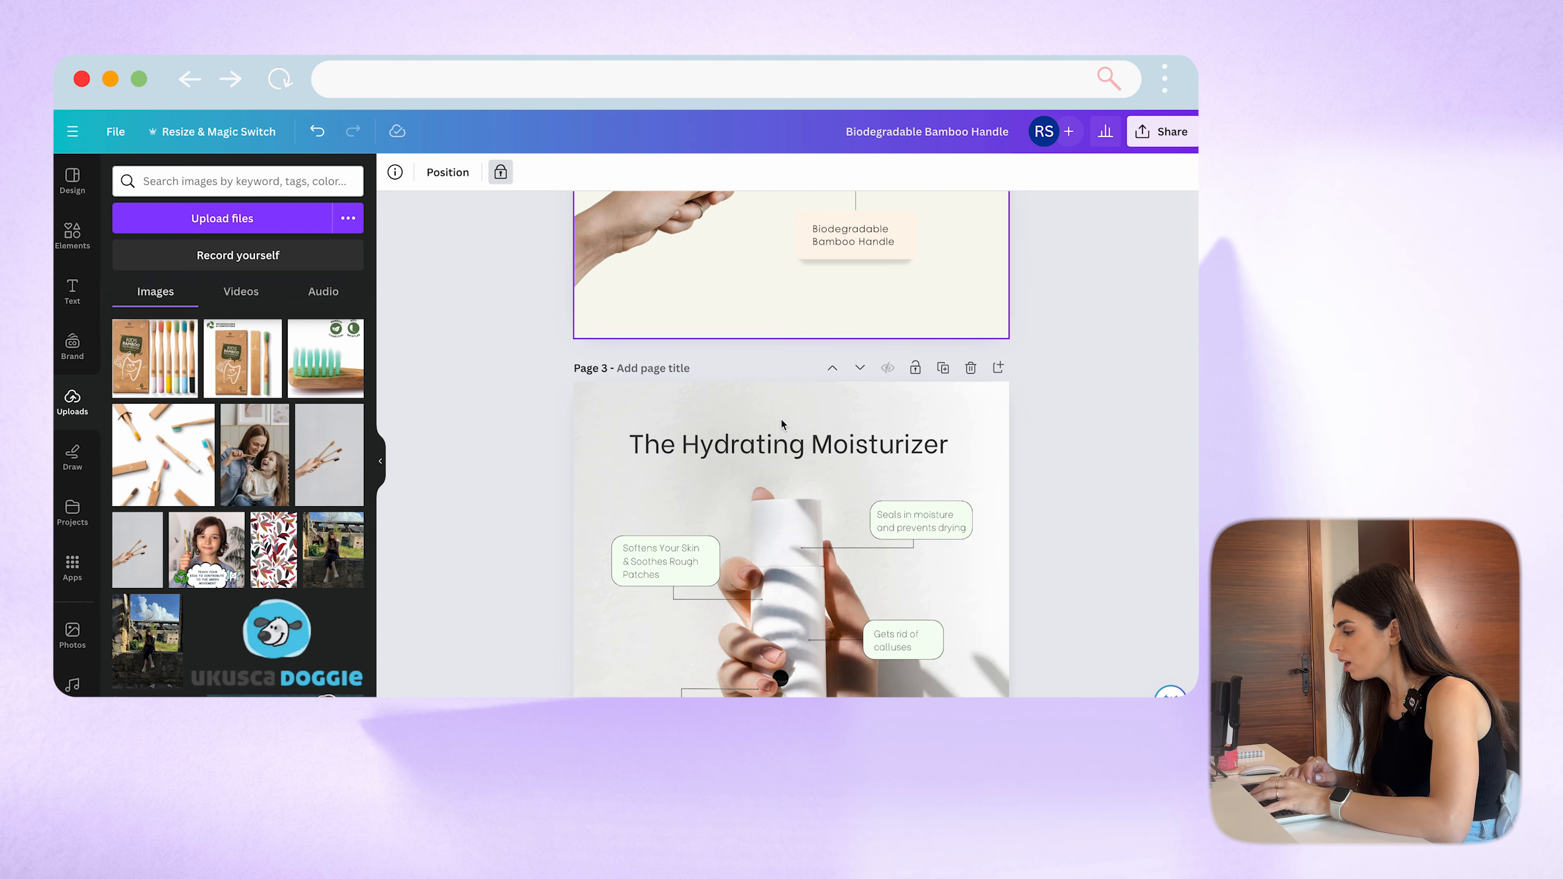
pyautogui.scroll(5, 781, 422)
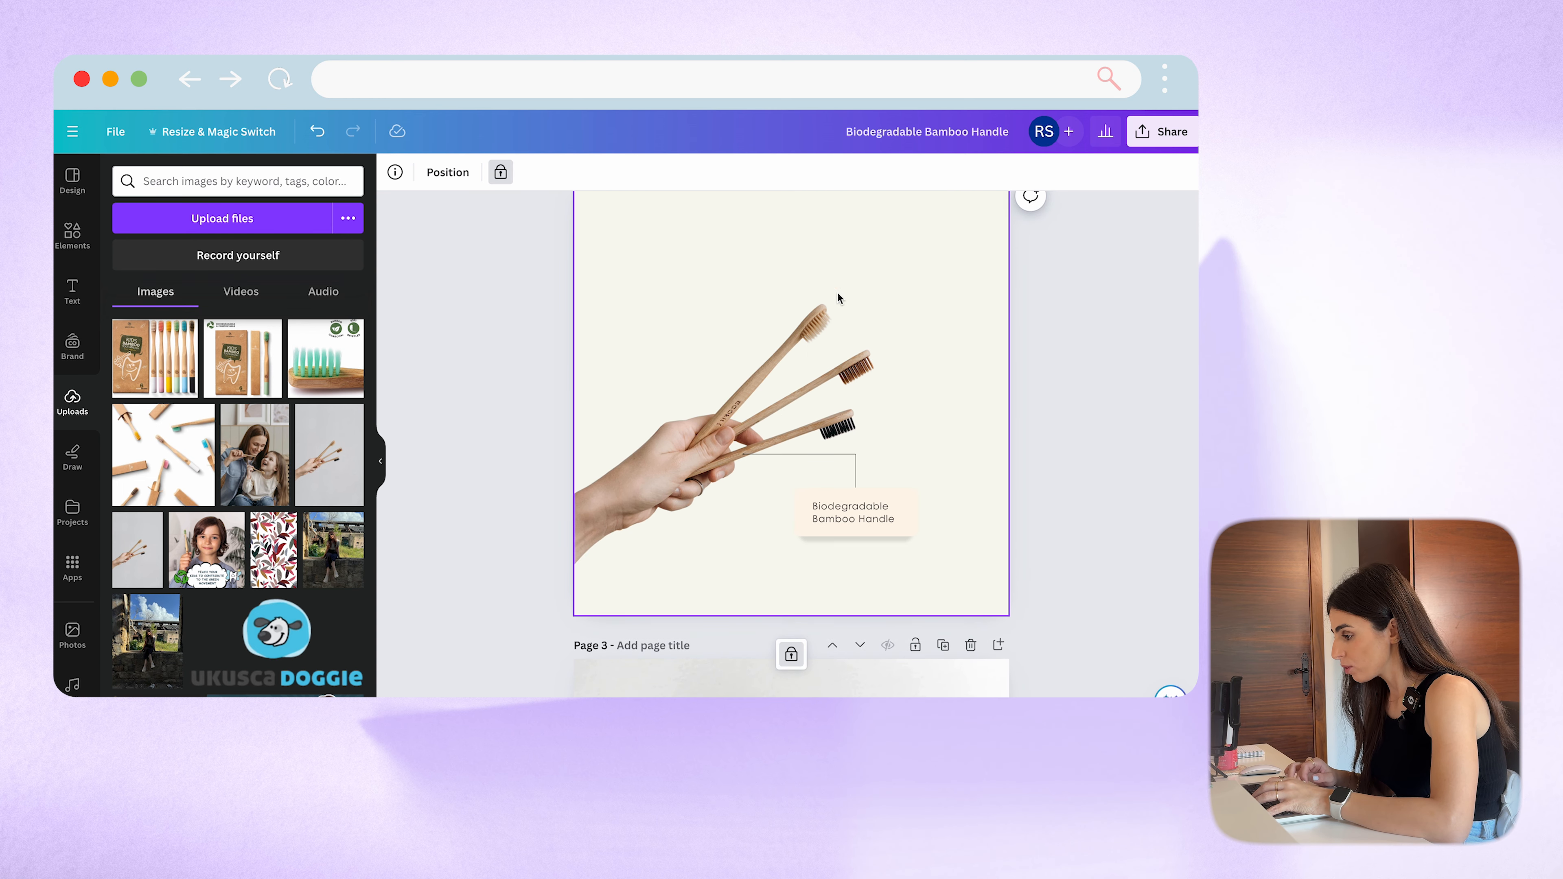
pyautogui.scroll(5, 809, 339)
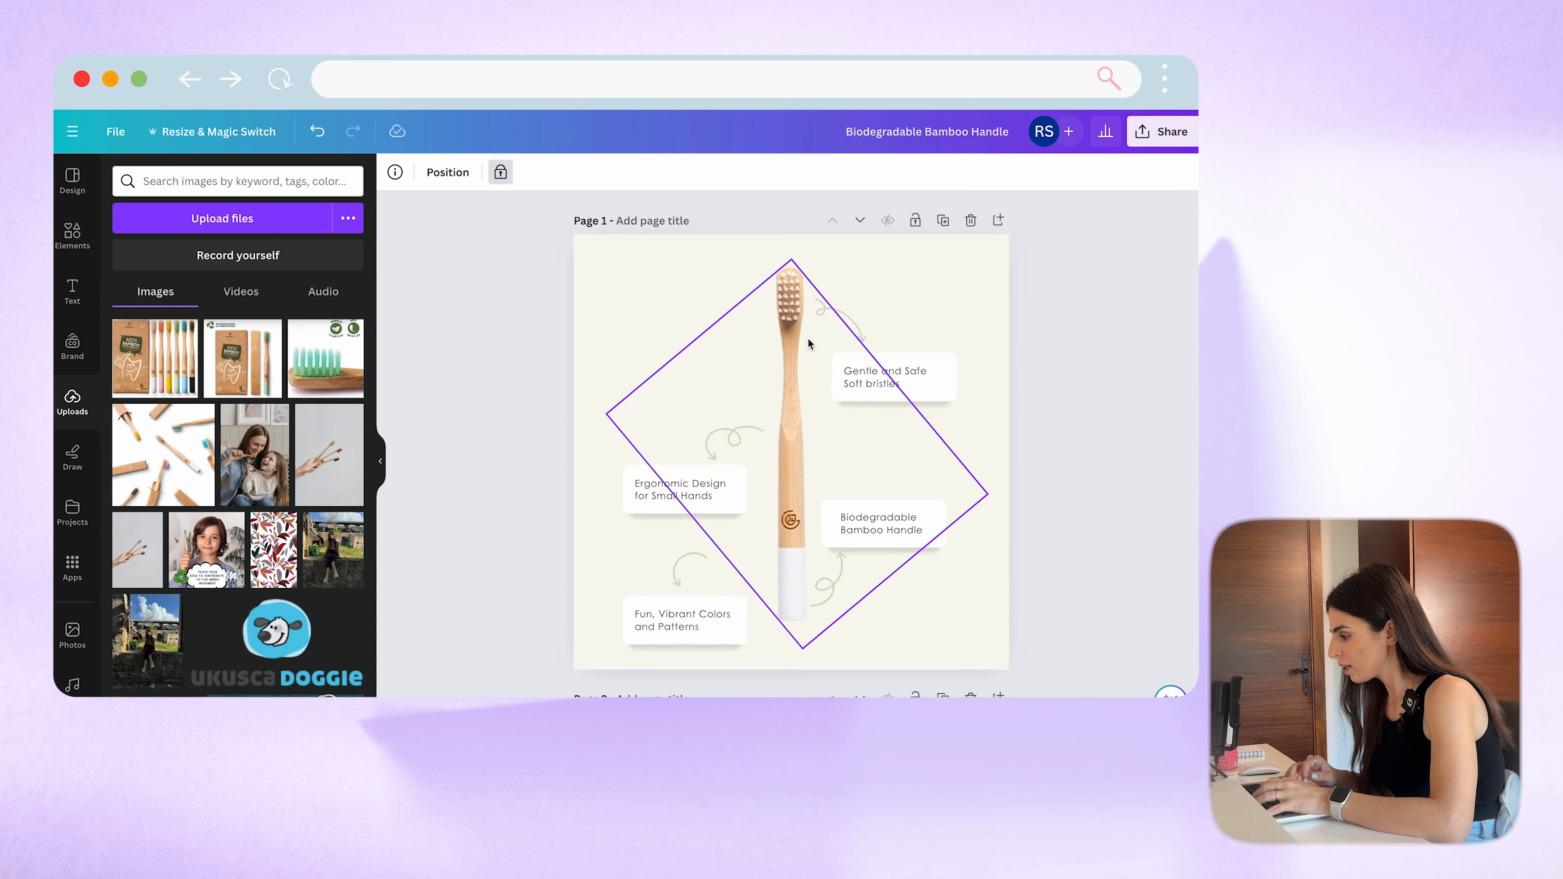
pyautogui.click(917, 384)
pyautogui.scroll(-5, 918, 383)
pyautogui.click(740, 374)
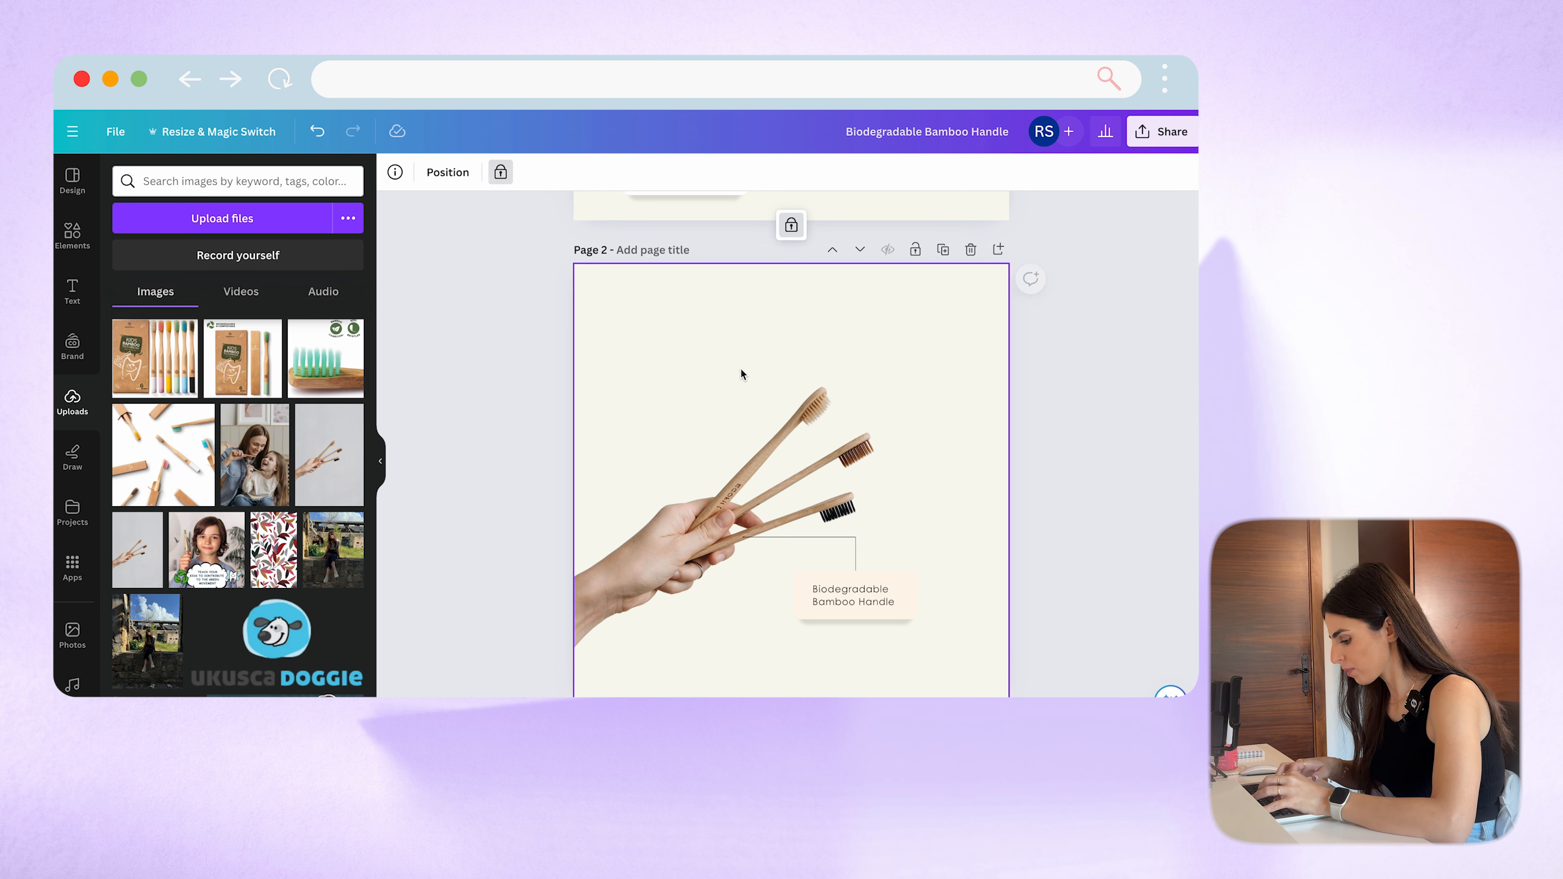
pyautogui.hotkey('ctrl', 'v')
pyautogui.moveTo(917, 411); pyautogui.dragTo(742, 340)
pyautogui.click(895, 598)
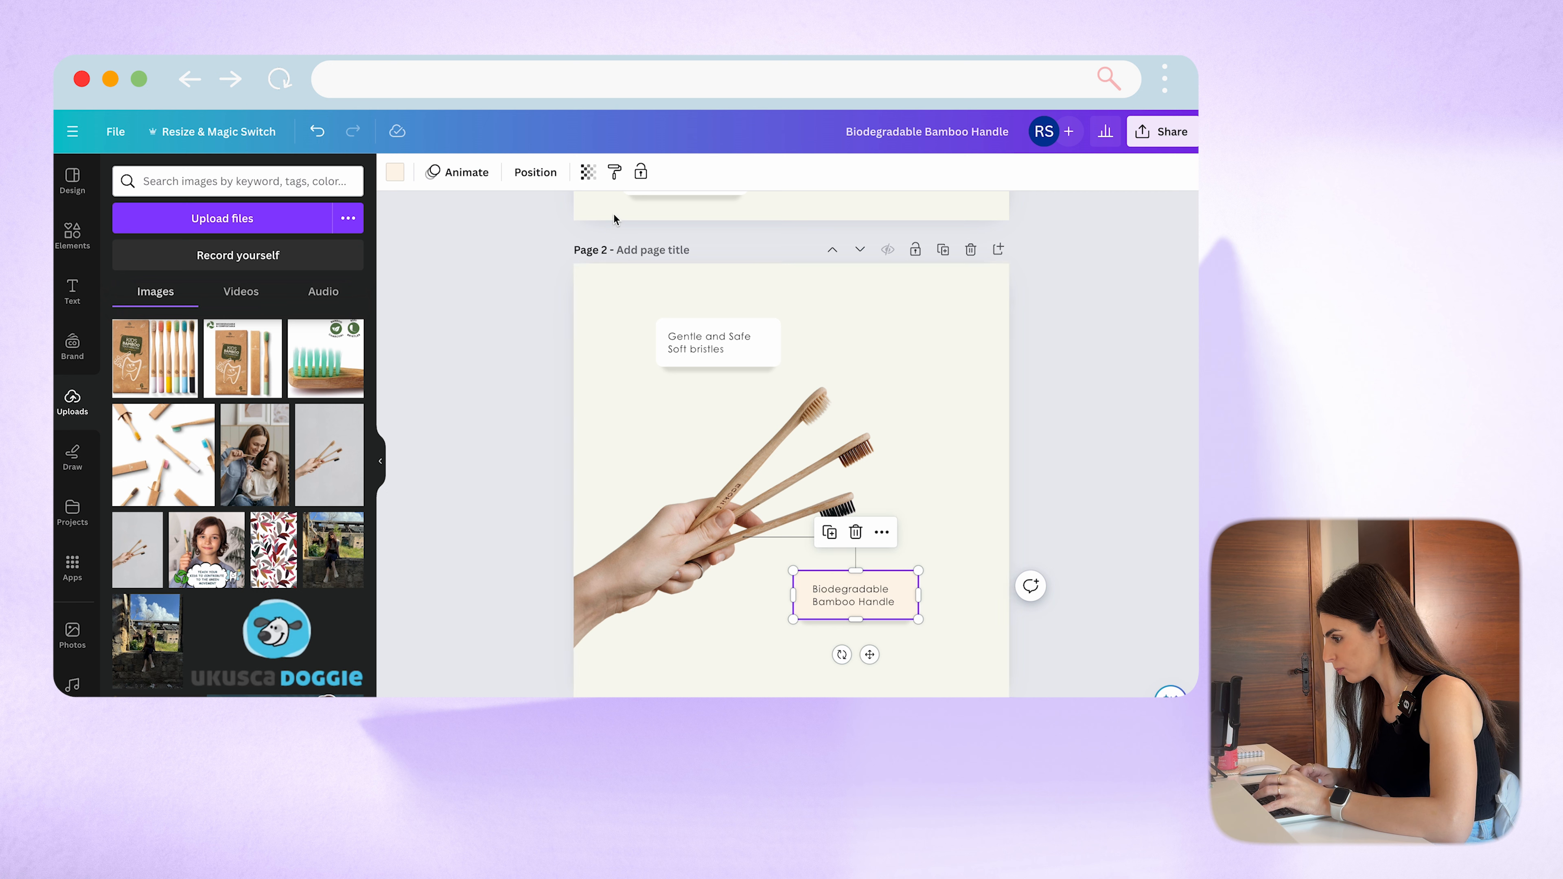
pyautogui.doubleClick(722, 359)
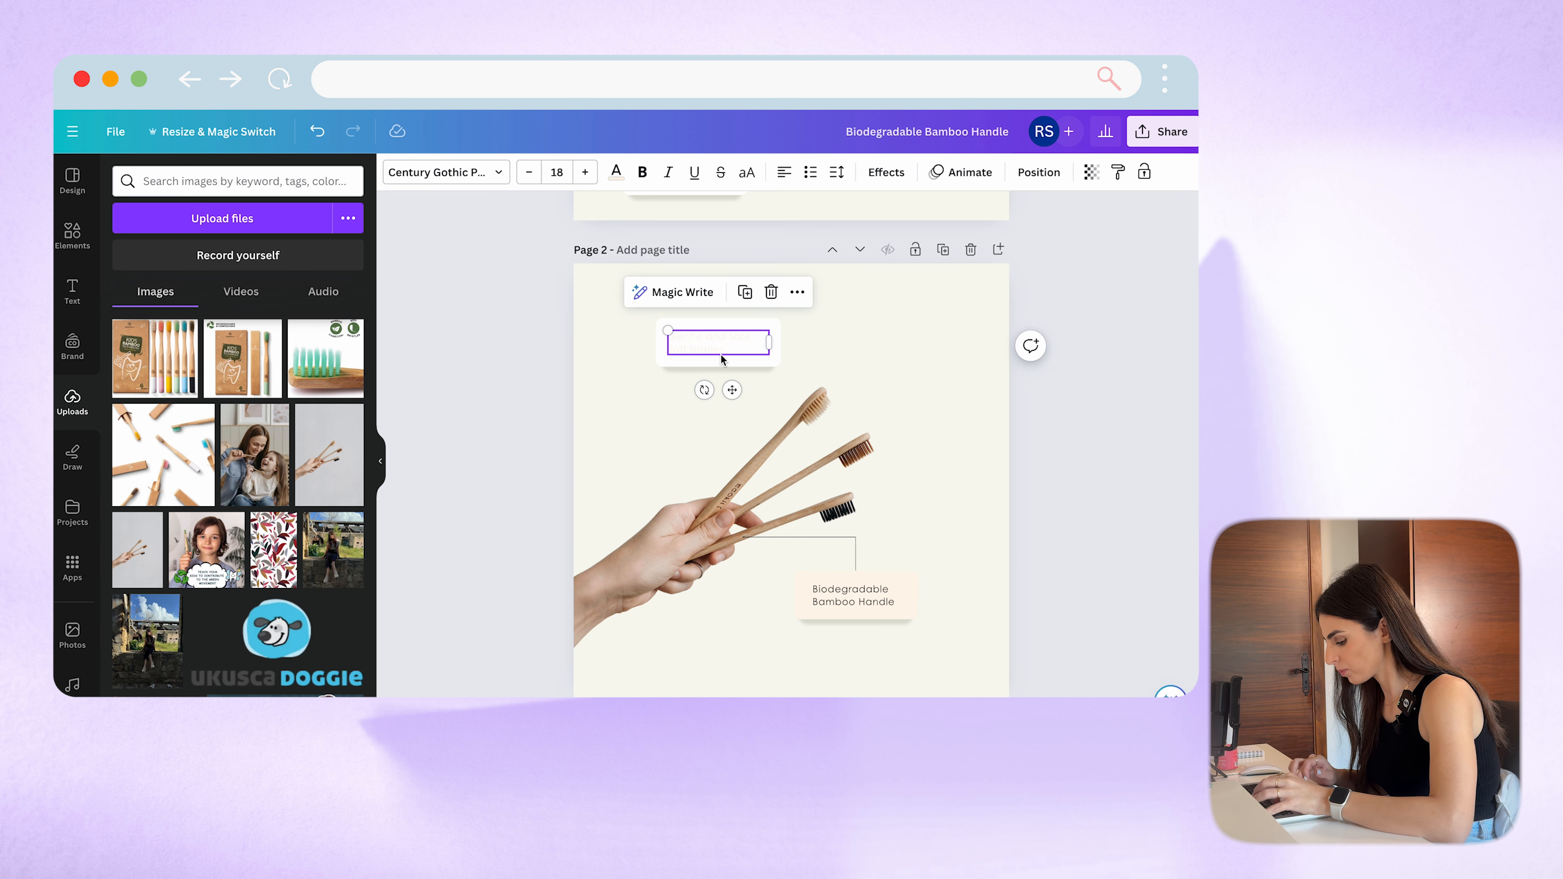
pyautogui.press('super+z')
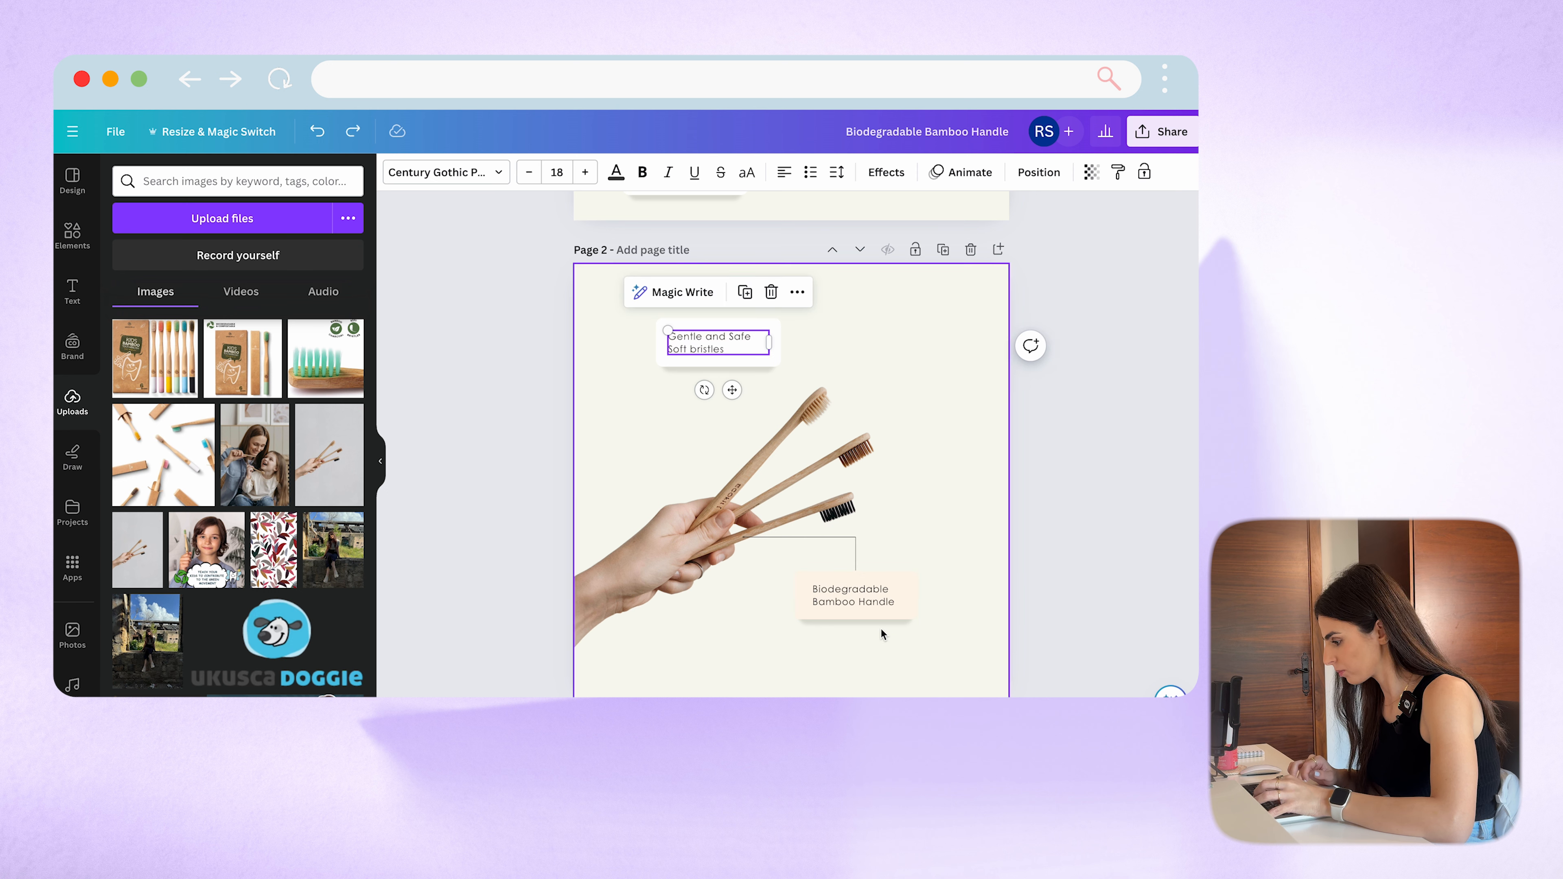
# Step: Copy the peach box style of the "Biodegradable Bamboo Handle" callout onto the "Gentle and Safe Soft bristles" box
pyautogui.click(875, 579)
pyautogui.click(614, 172)
pyautogui.click(693, 362)
# Step: Duplicate the two connector line pieces and place the copies beneath the "Gentle and Safe Soft bristles" callout
pyautogui.click(800, 537)
pyautogui.press('super+d')
pyautogui.moveTo(806, 543); pyautogui.dragTo(697, 404)
pyautogui.moveTo(696, 430); pyautogui.dragTo(741, 400)
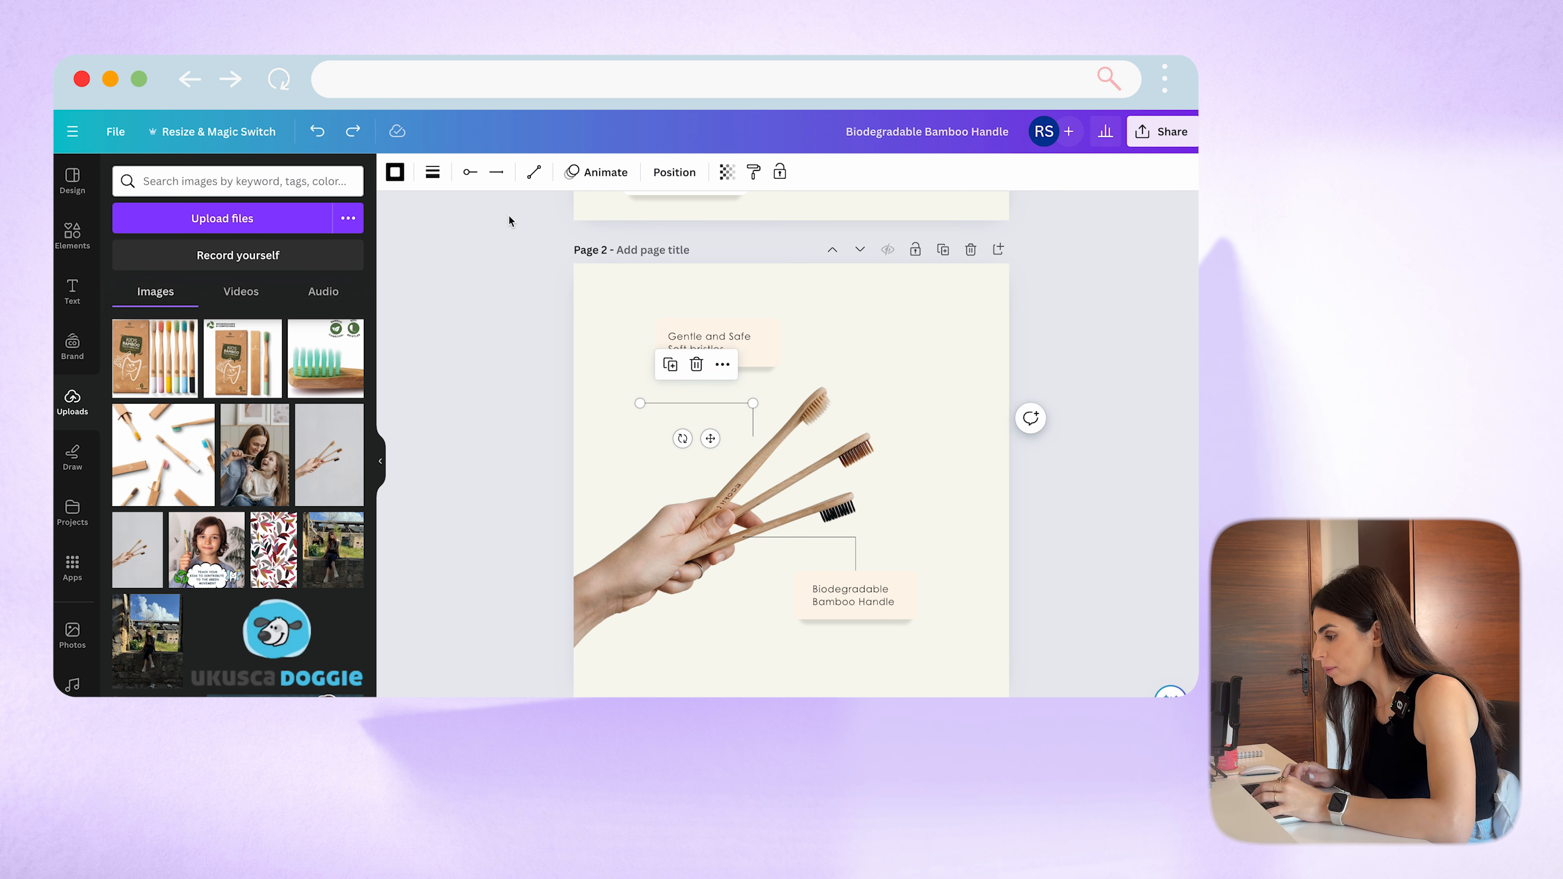
# Step: Remove the start marker of the duplicated horizontal line and give its other end an open circle
pyautogui.click(472, 172)
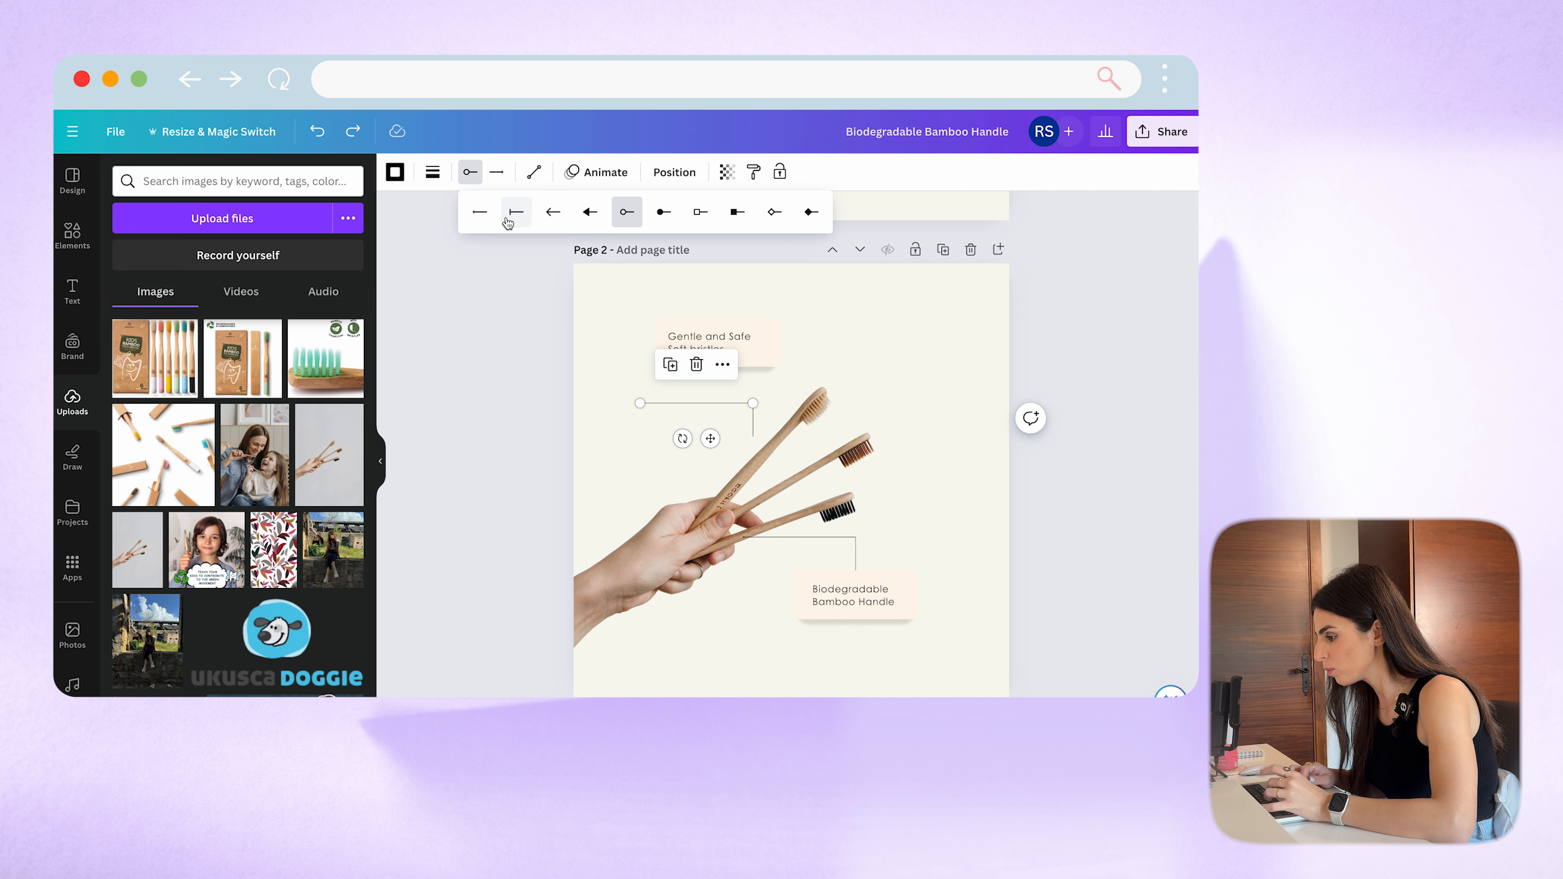
pyautogui.click(479, 212)
pyautogui.click(497, 174)
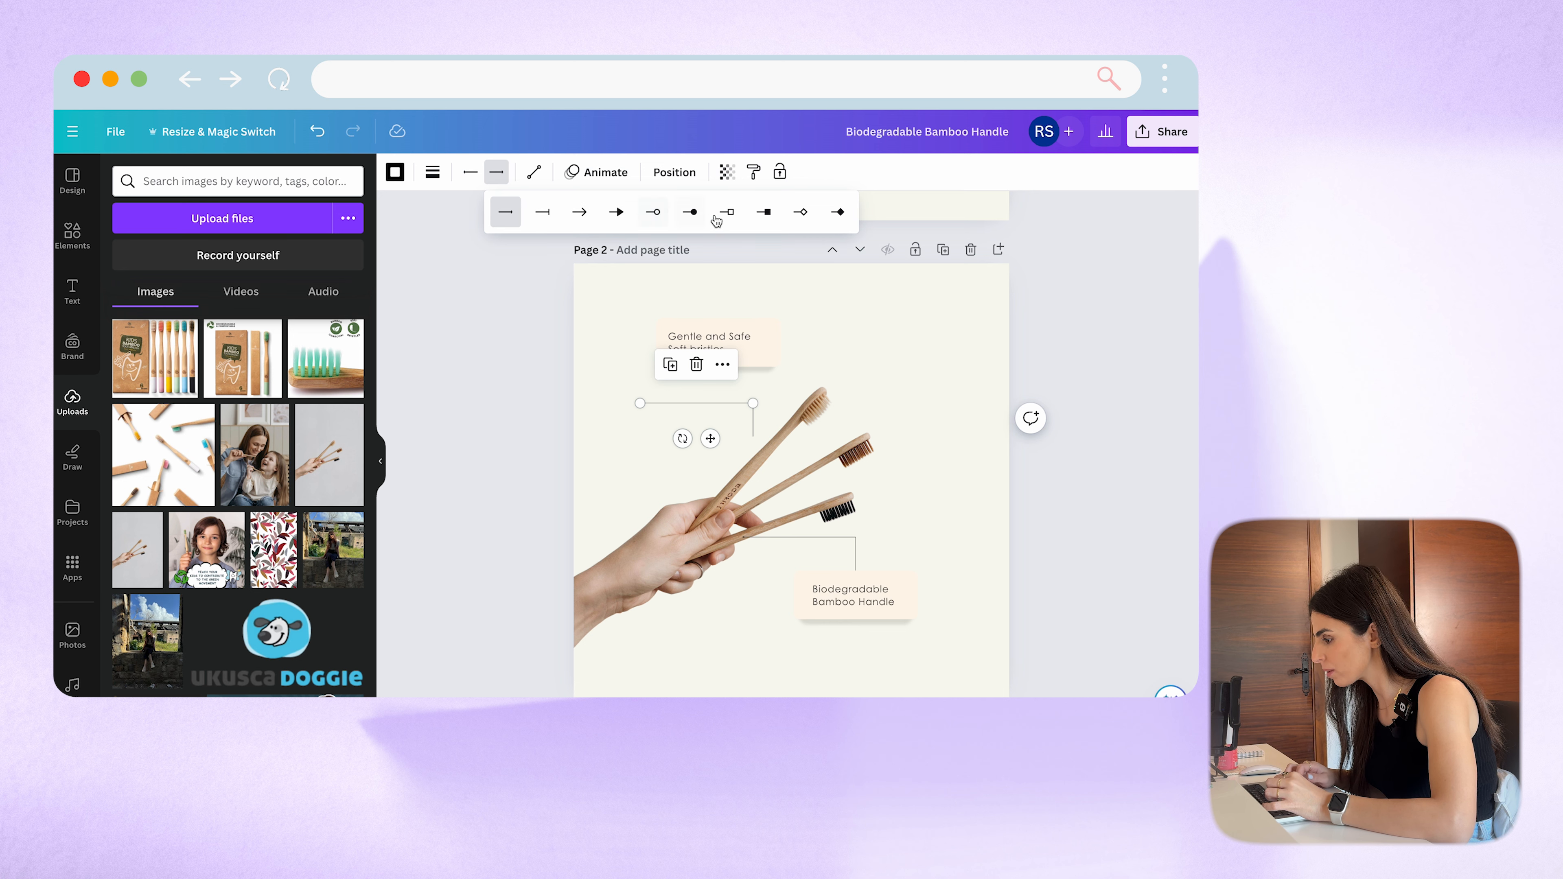
pyautogui.click(639, 458)
# Step: Move the horizontal line to the upper toothbrush's bristles and join the vertical line to its other end beneath the callout
pyautogui.moveTo(766, 420)
pyautogui.mouseDown()
pyautogui.moveTo(671, 428)
pyautogui.moveTo(743, 405)
pyautogui.moveTo(781, 420)
pyautogui.mouseUp()
pyautogui.click(639, 423)
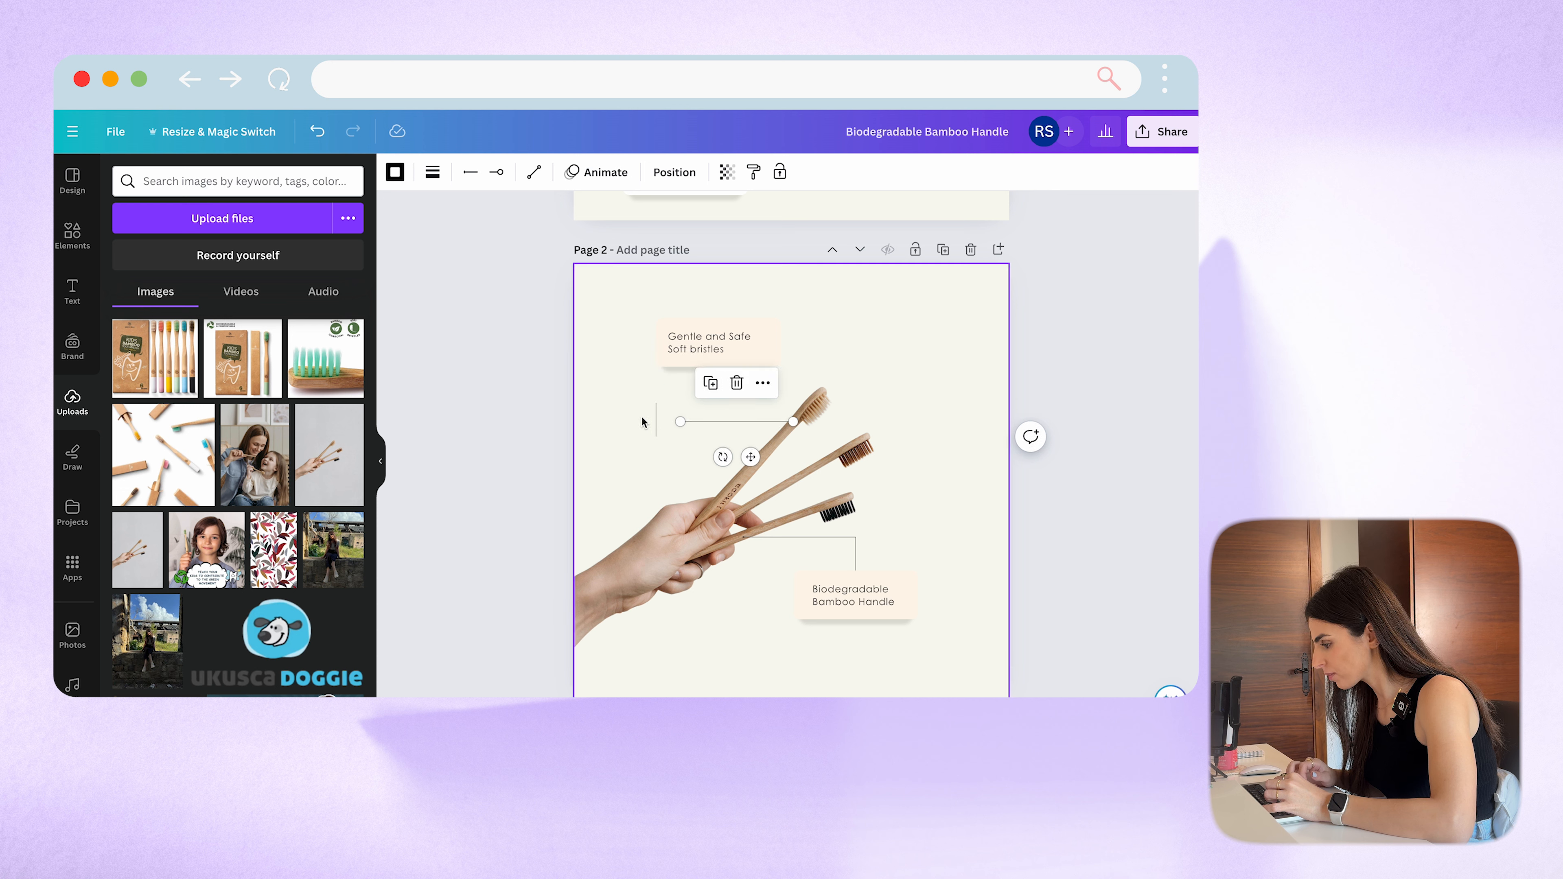
pyautogui.moveTo(649, 419); pyautogui.dragTo(673, 403)
pyautogui.click(635, 401)
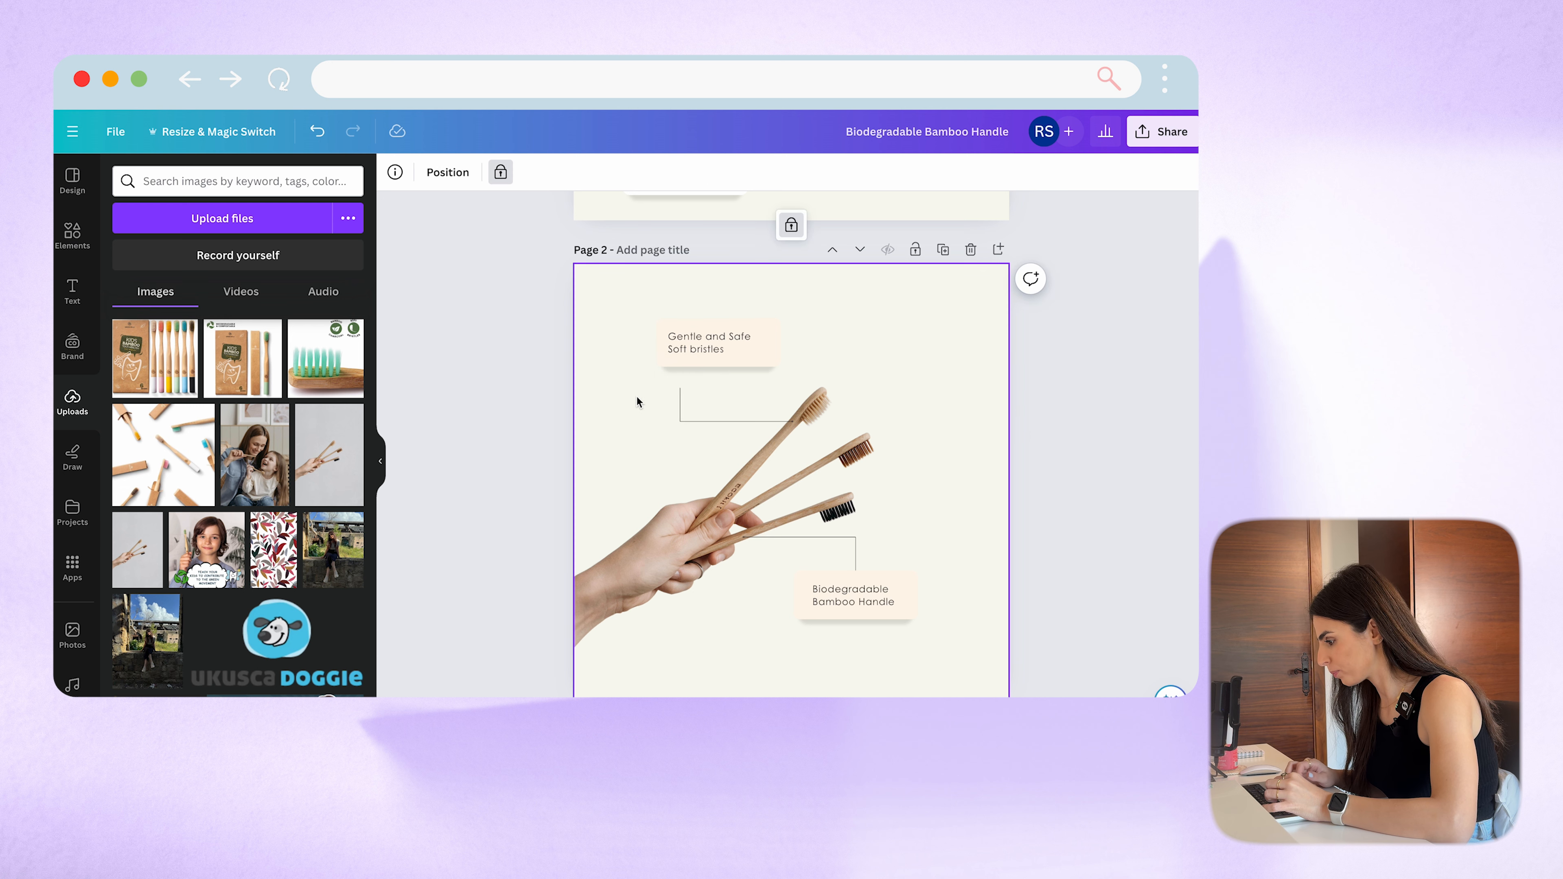
# Step: Move the "Gentle and Safe Soft bristles" callout so it sits above the vertical connector line
pyautogui.moveTo(800, 302); pyautogui.dragTo(709, 352)
pyautogui.moveTo(710, 351); pyautogui.dragTo(691, 353)
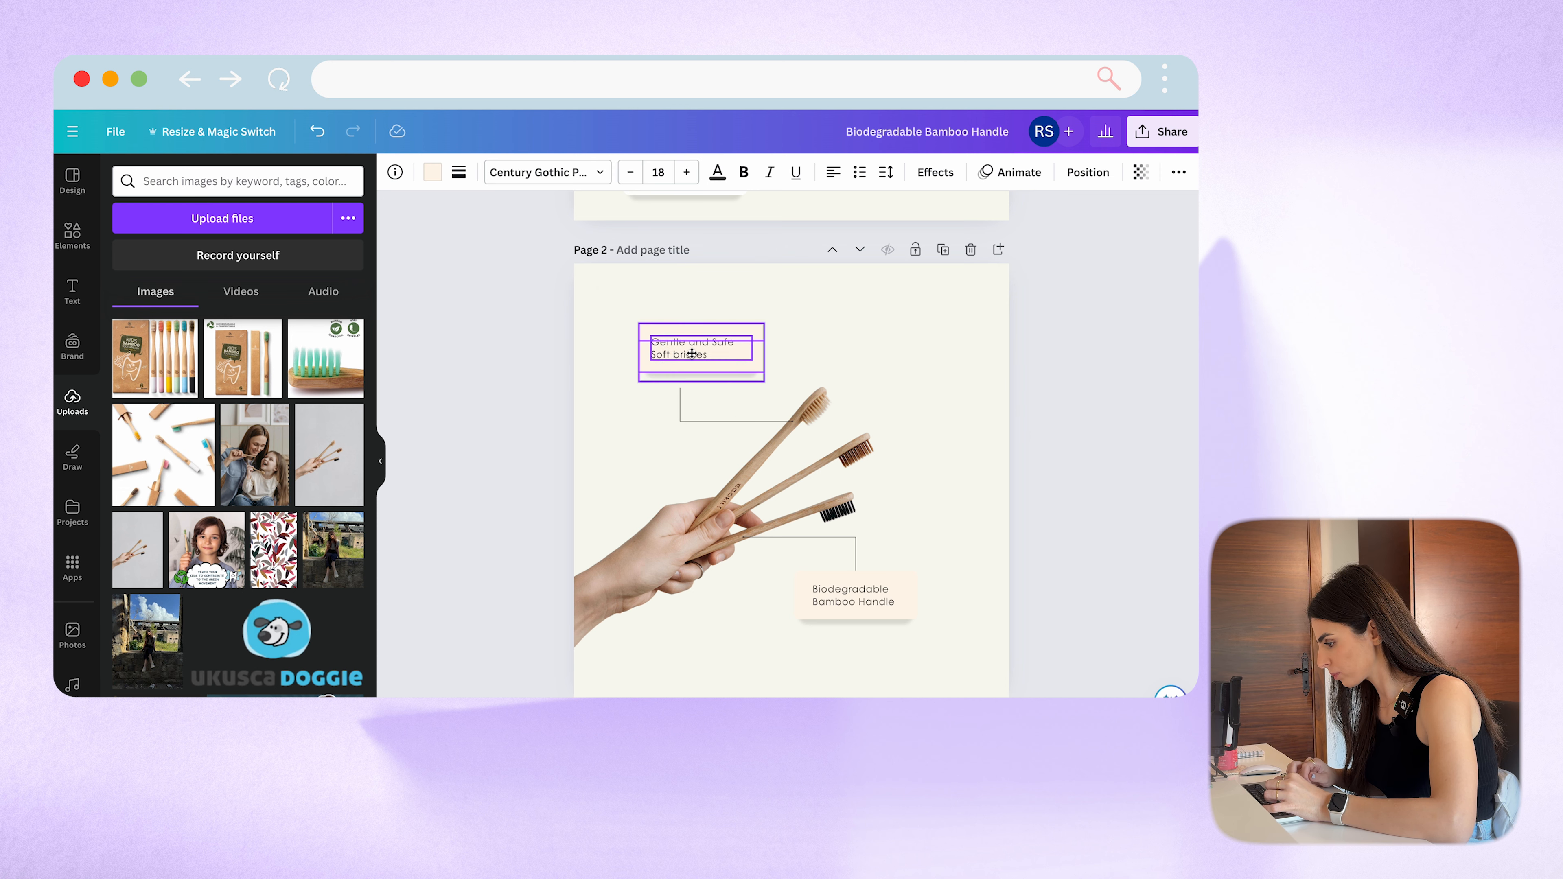
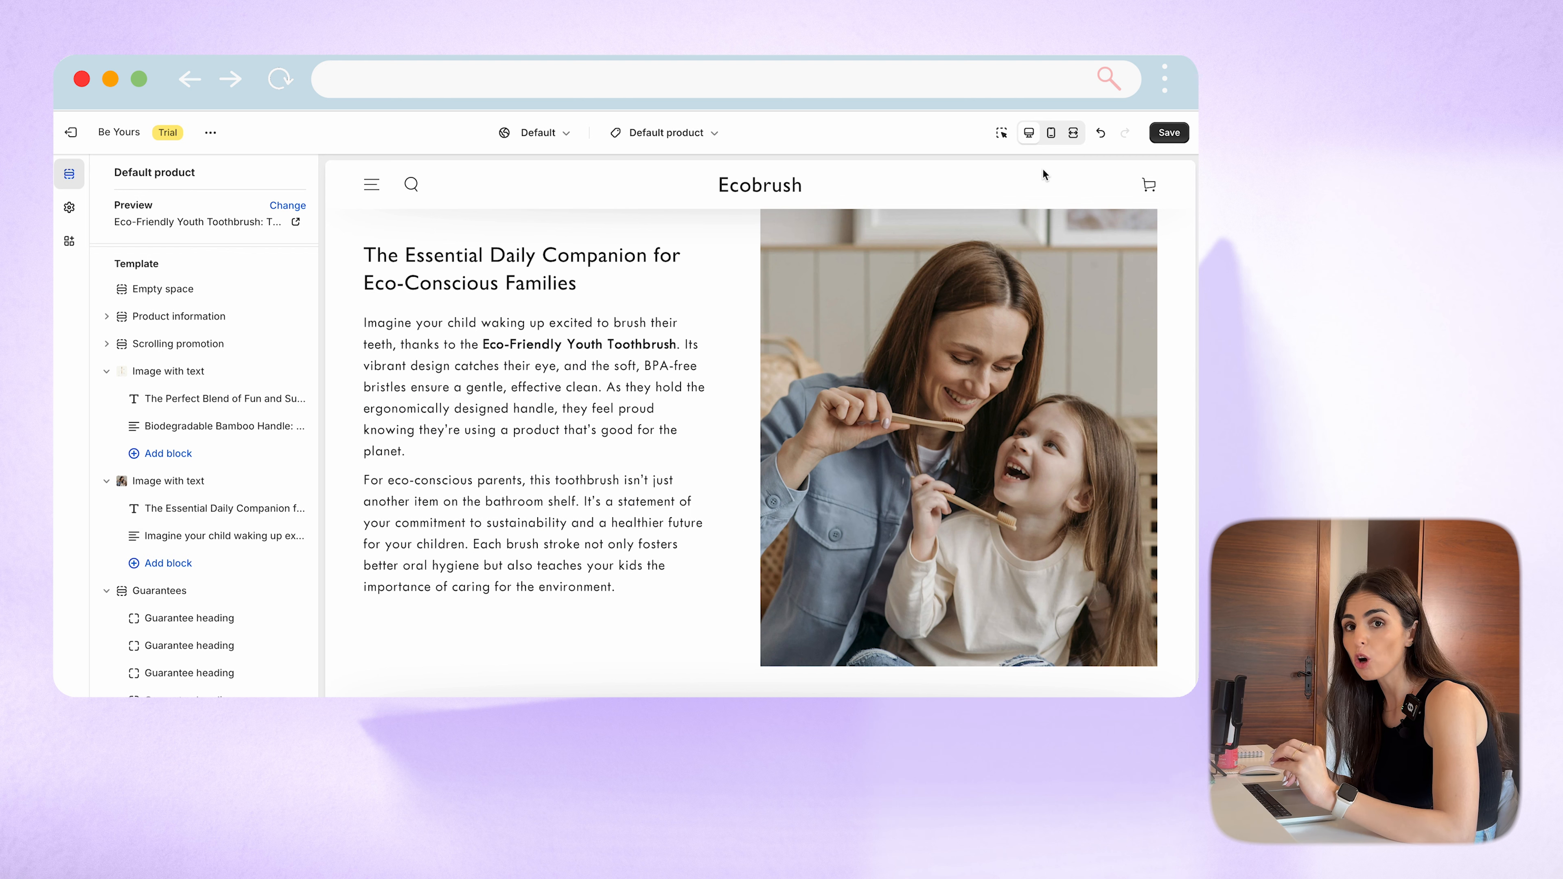
# Step: Switch to the Shopify theme editor and check the product page's image and text sections in the mobile preview
pyautogui.click(1051, 133)
pyautogui.scroll(5, 773, 429)
pyautogui.scroll(10, 773, 429)
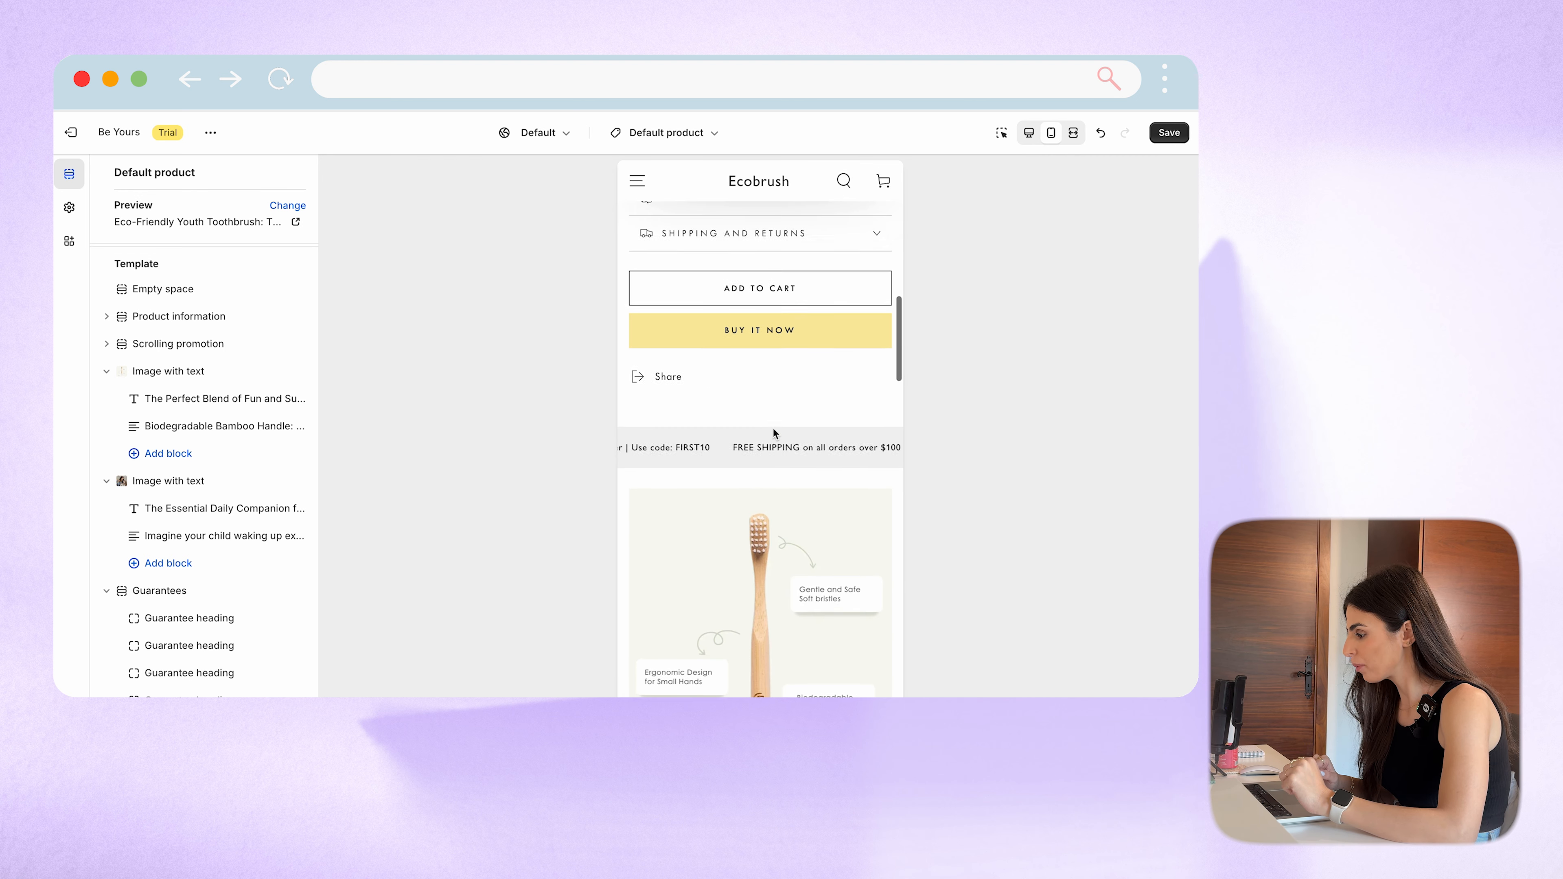
pyautogui.scroll(4, 773, 429)
pyautogui.scroll(-15, 773, 429)
pyautogui.scroll(-5, 773, 429)
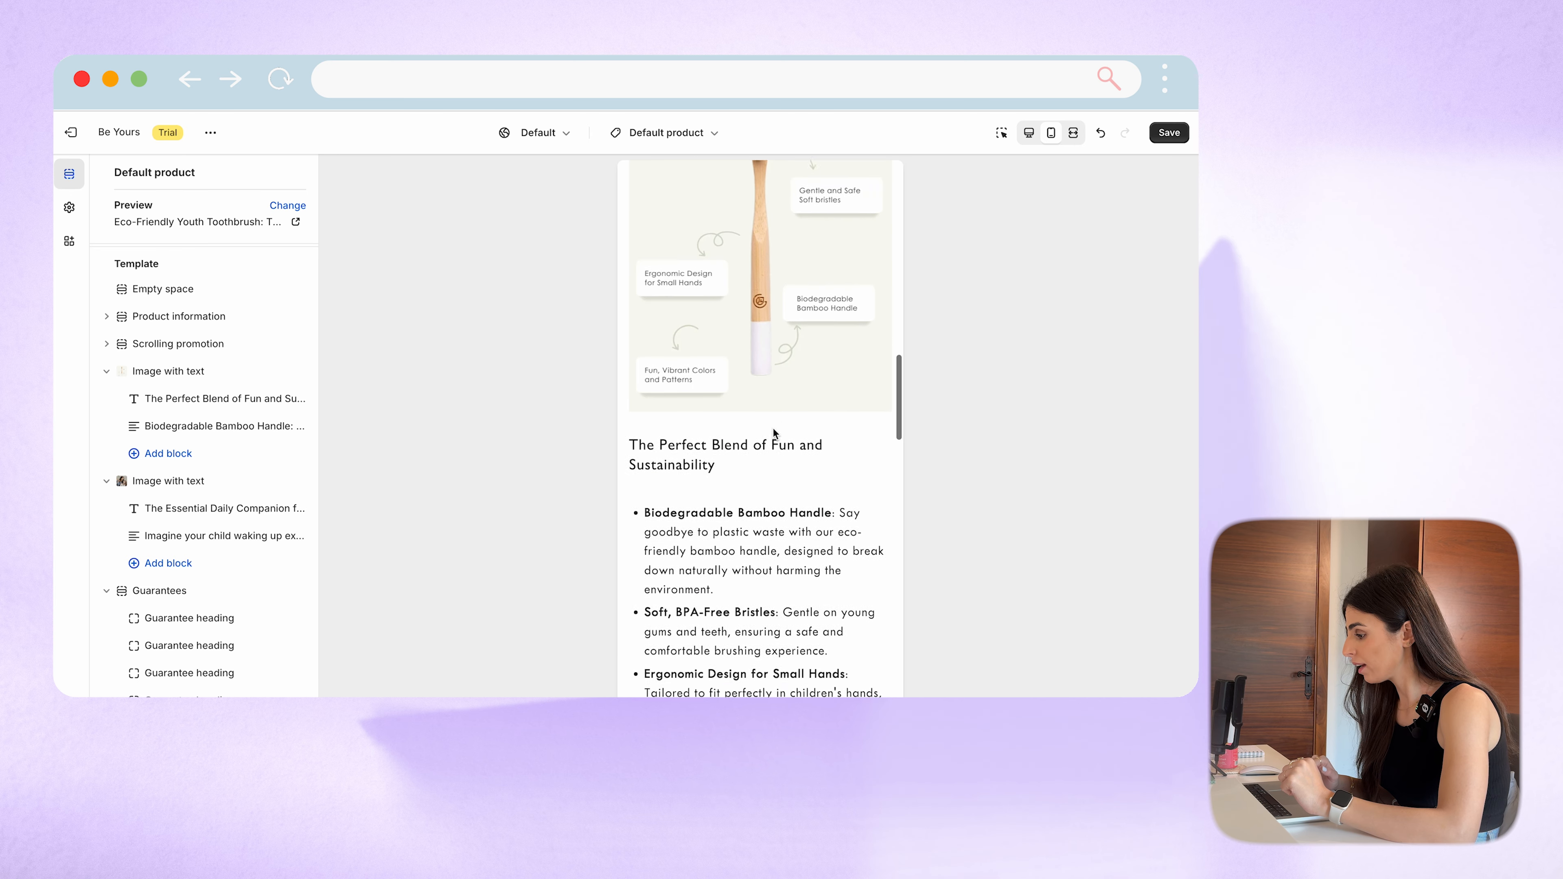
pyautogui.scroll(5, 773, 429)
pyautogui.scroll(-8, 777, 431)
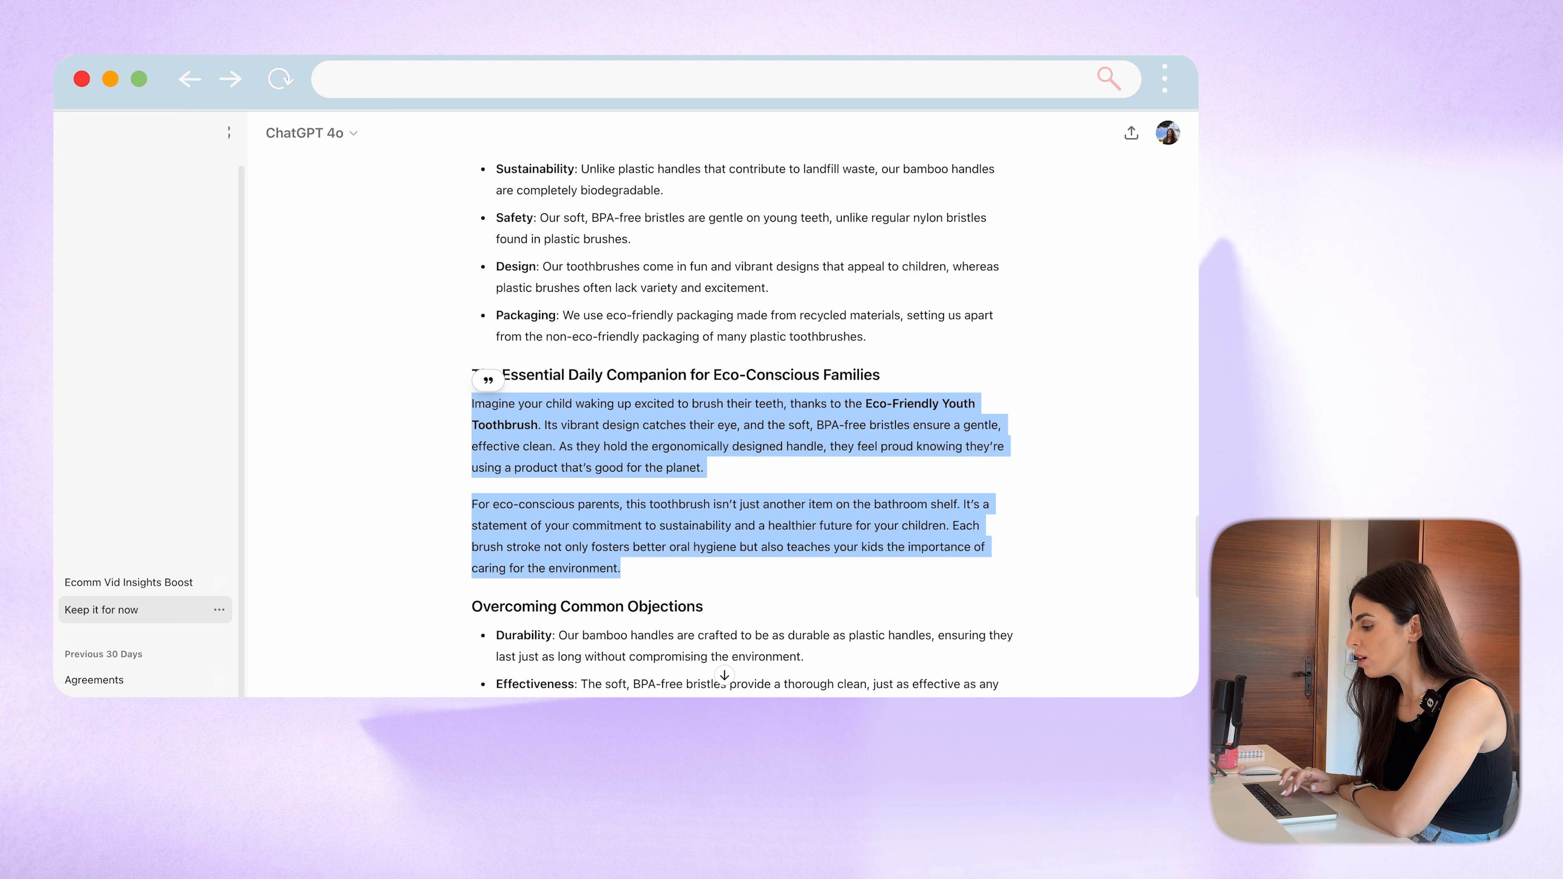
# Step: Find the "Overcoming Common Objections" copy in the ChatGPT conversation
pyautogui.scroll(-1, 620, 340)
pyautogui.scroll(-5, 620, 340)
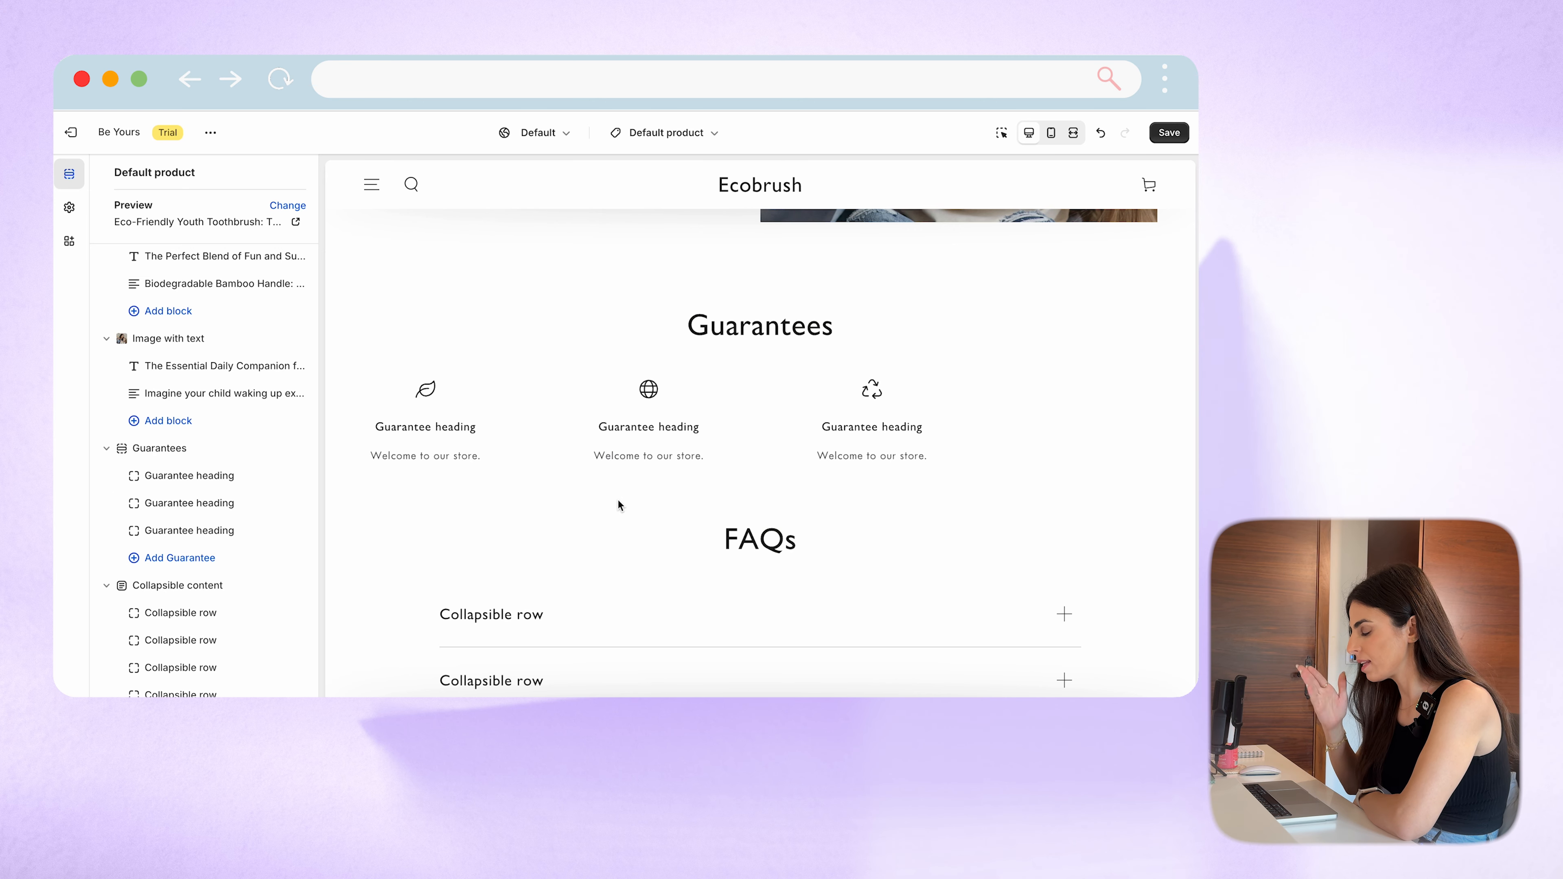
# Step: Set the Guarantees section of the product template to 3 columns on desktop
pyautogui.click(172, 458)
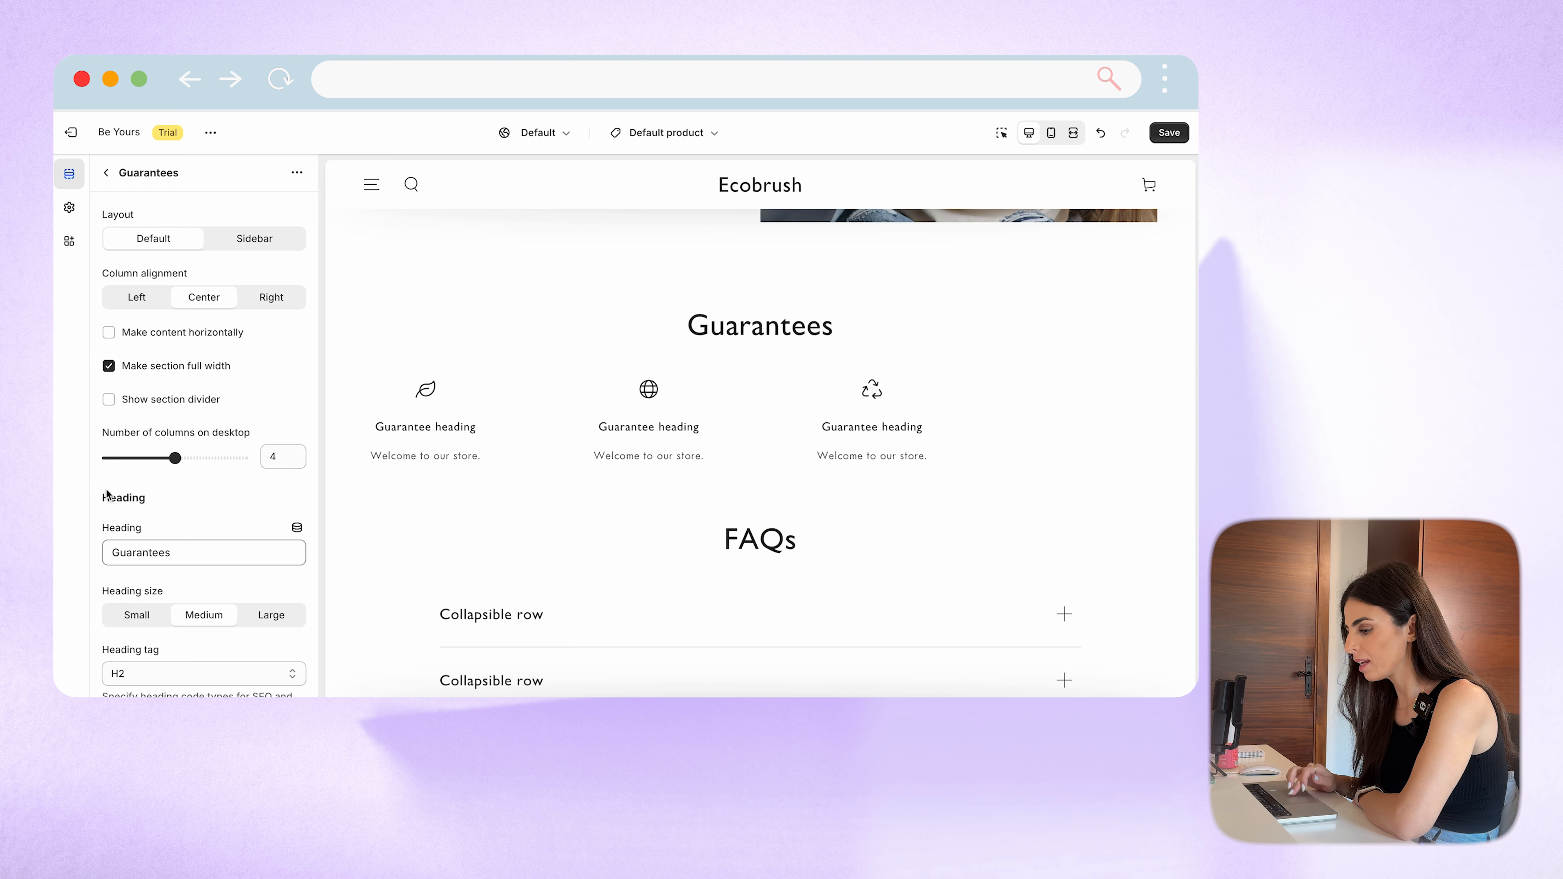
pyautogui.moveTo(174, 458); pyautogui.dragTo(141, 458)
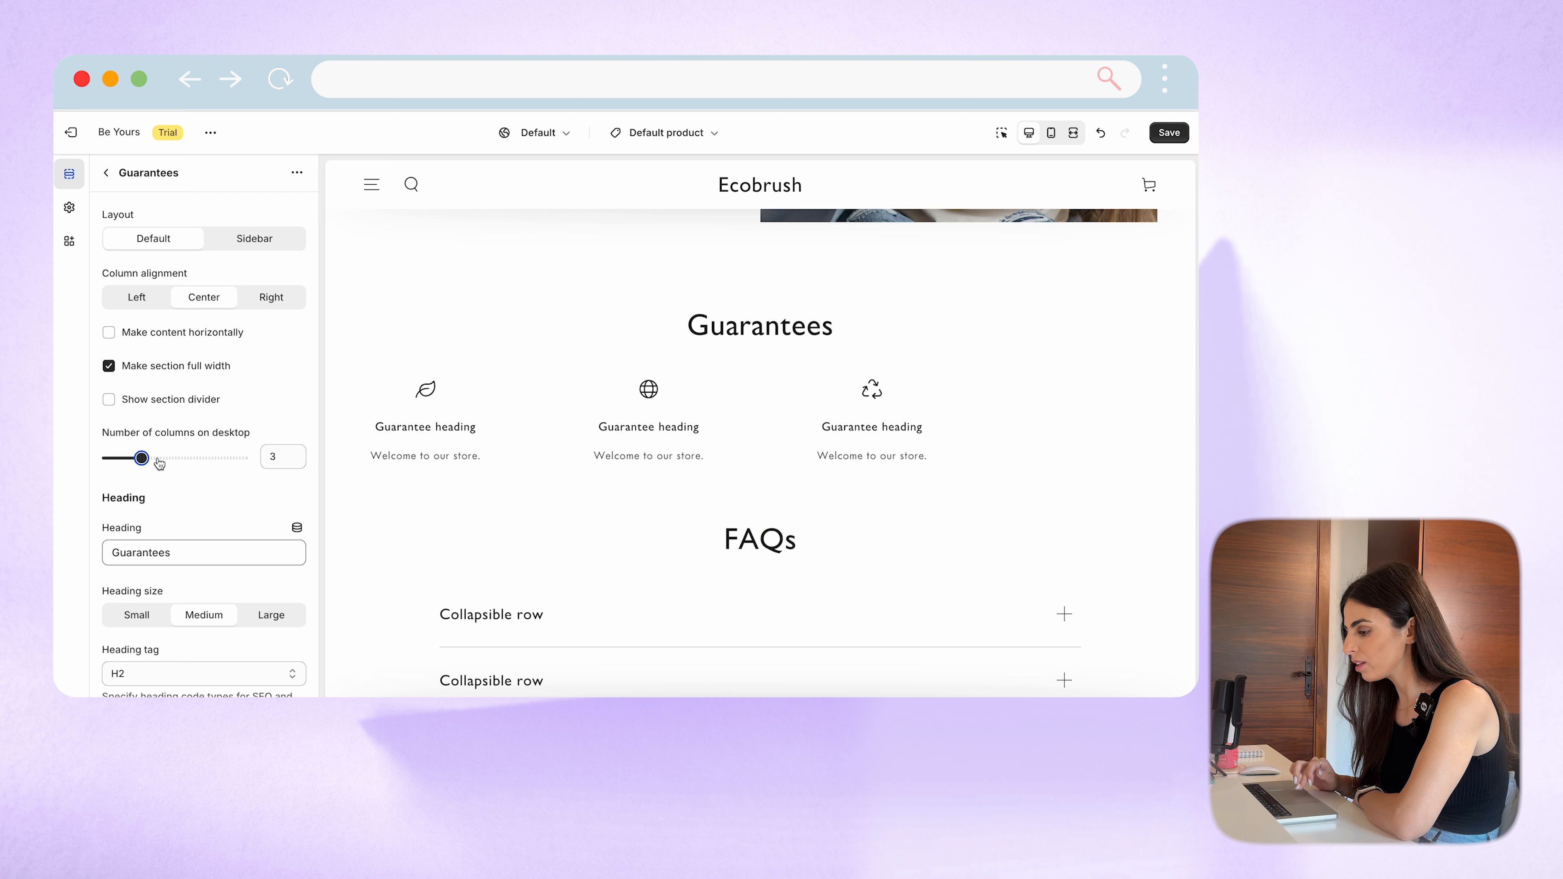
pyautogui.click(110, 175)
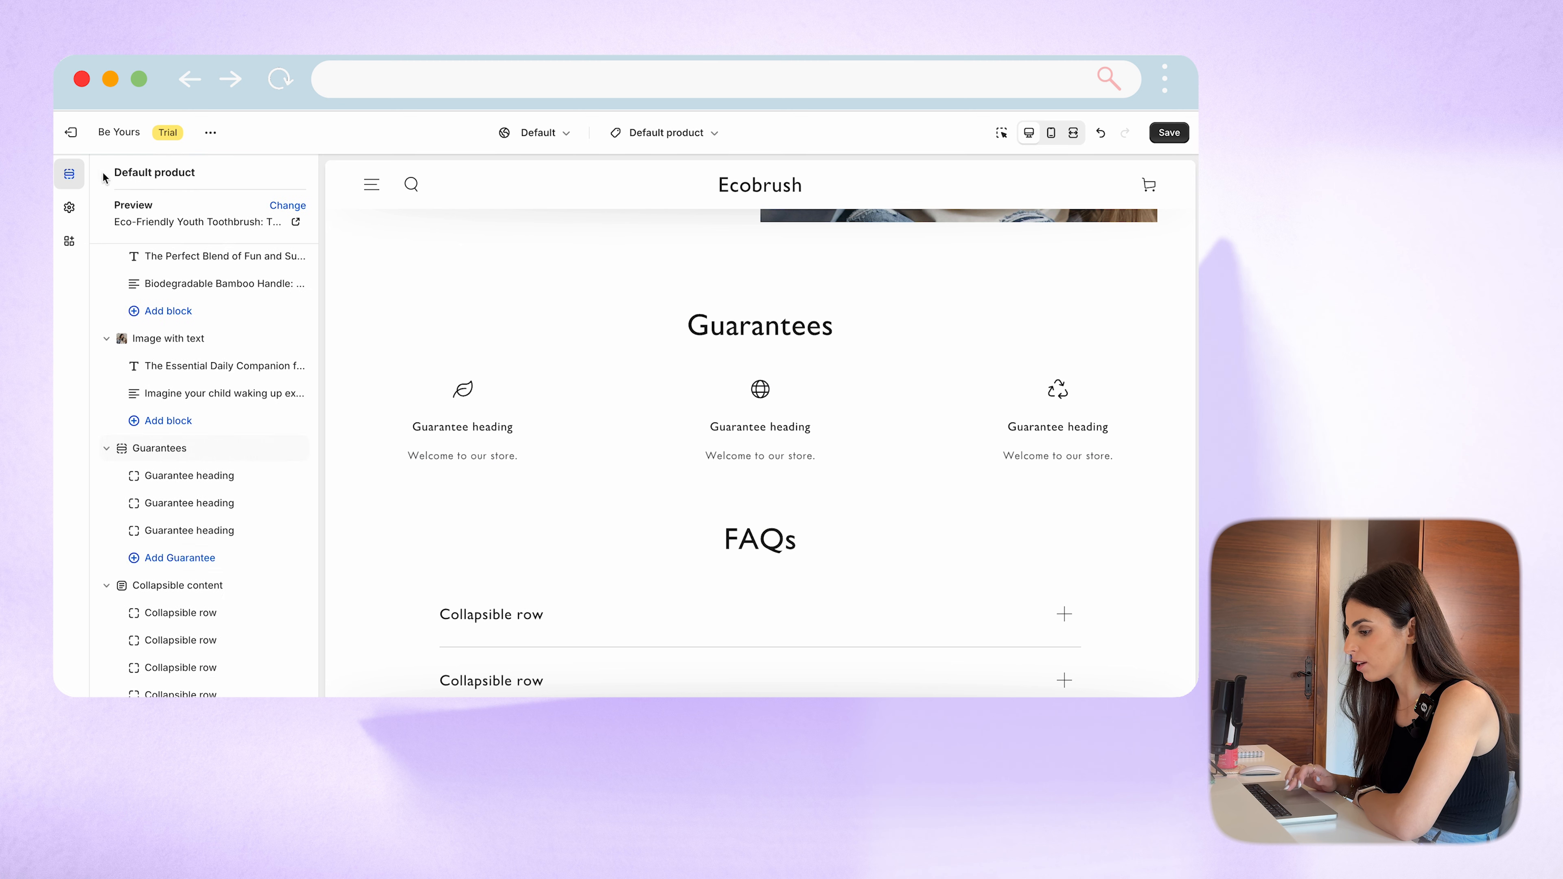
# Step: Replace the first guarantee's heading with "Durability", copied from the ChatGPT objections list
pyautogui.click(194, 477)
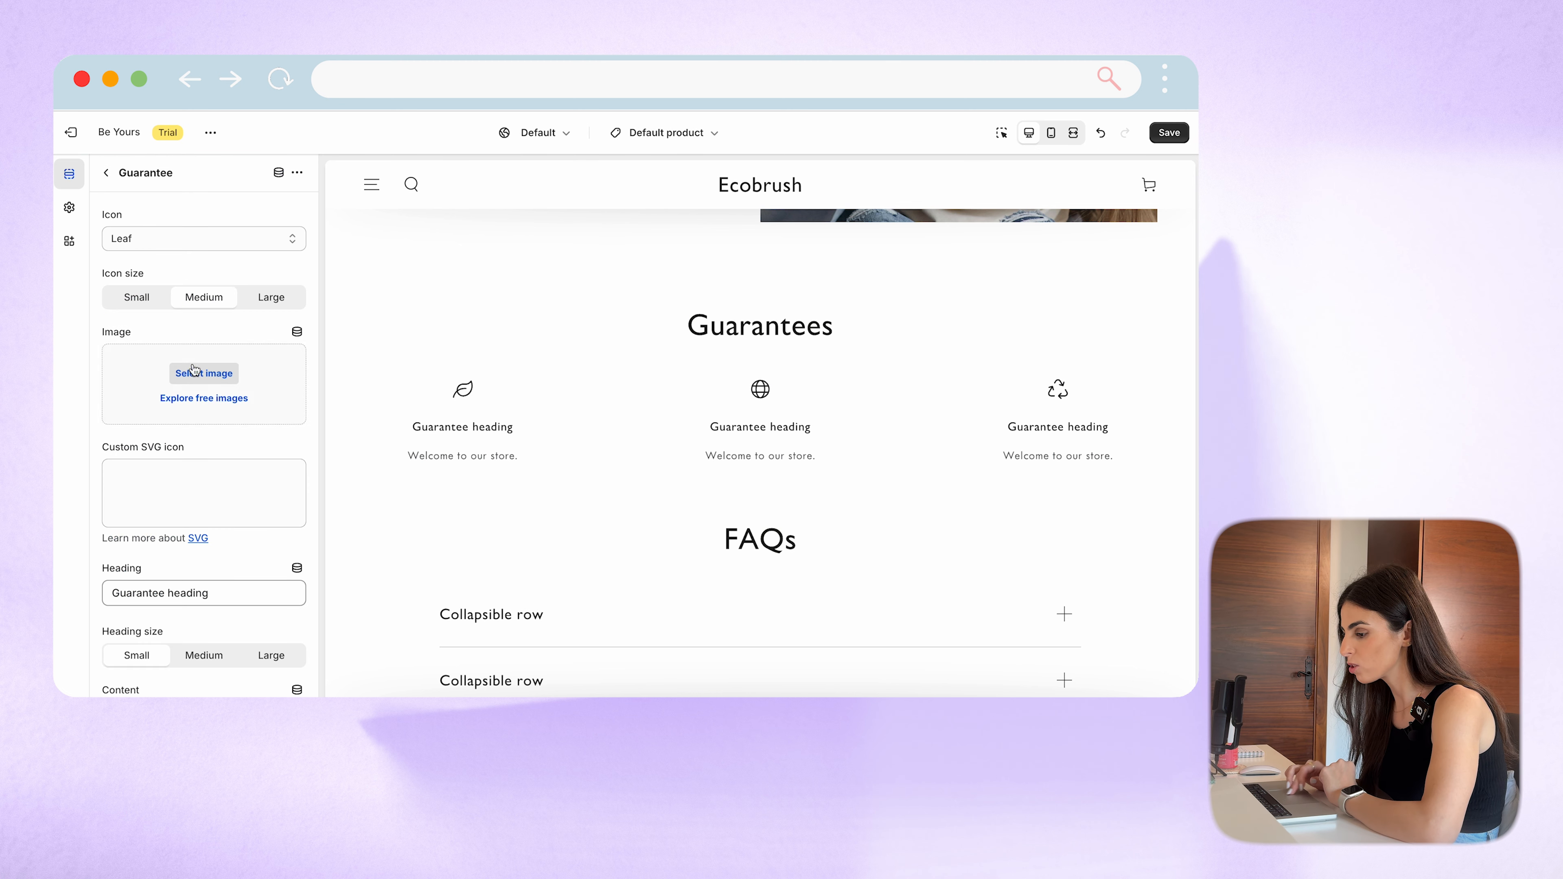
pyautogui.hotkey('ctrl', 'Tab')
pyautogui.moveTo(497, 387); pyautogui.dragTo(551, 388)
pyautogui.hotkey('ctrl', 'c')
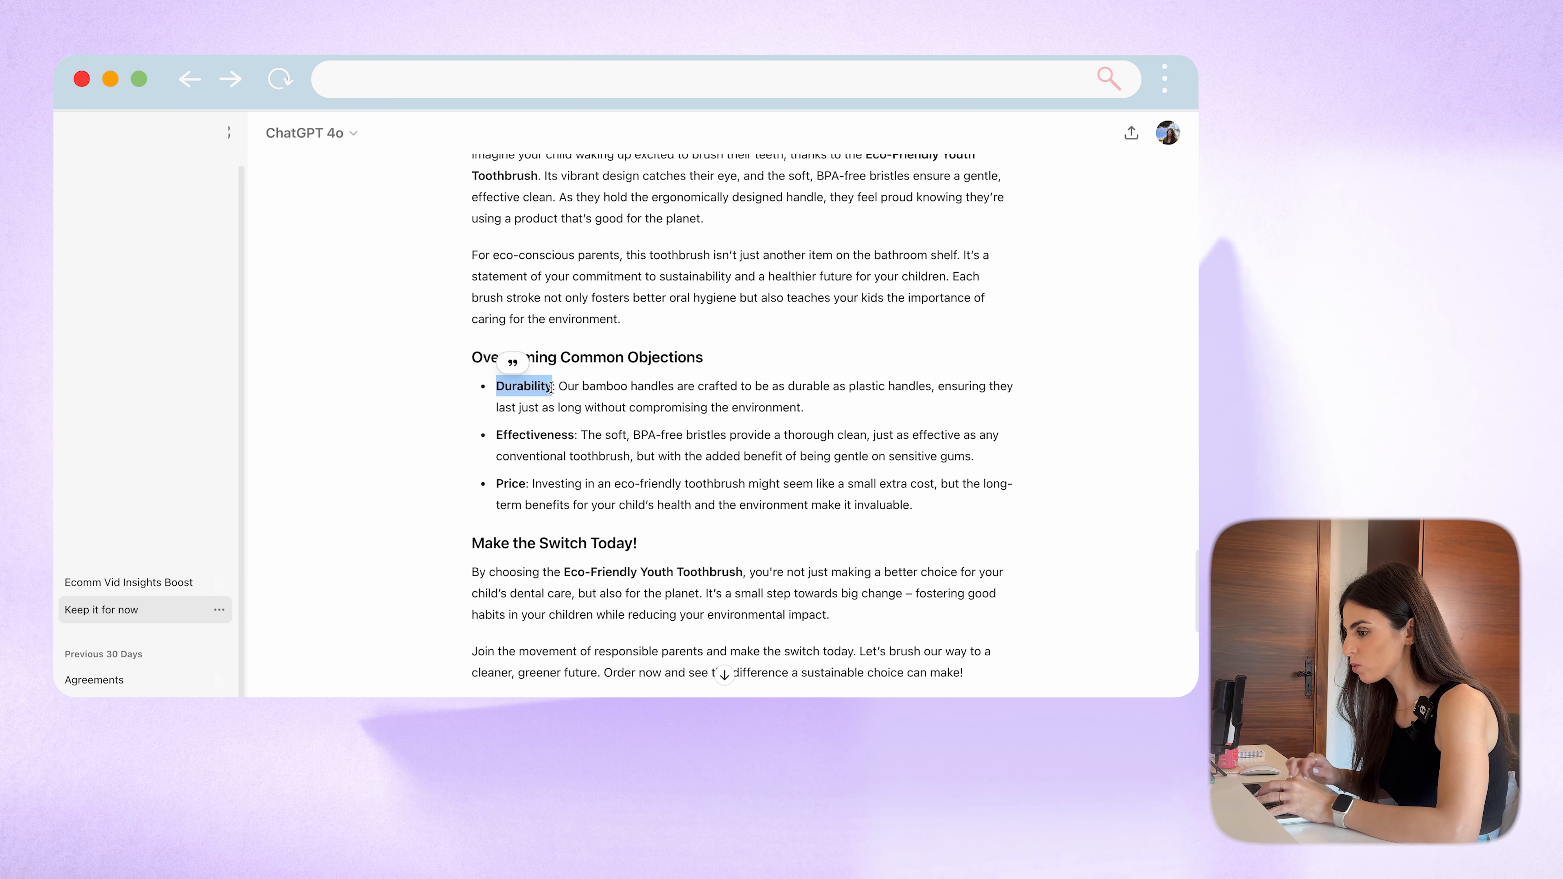
pyautogui.click(369, 71)
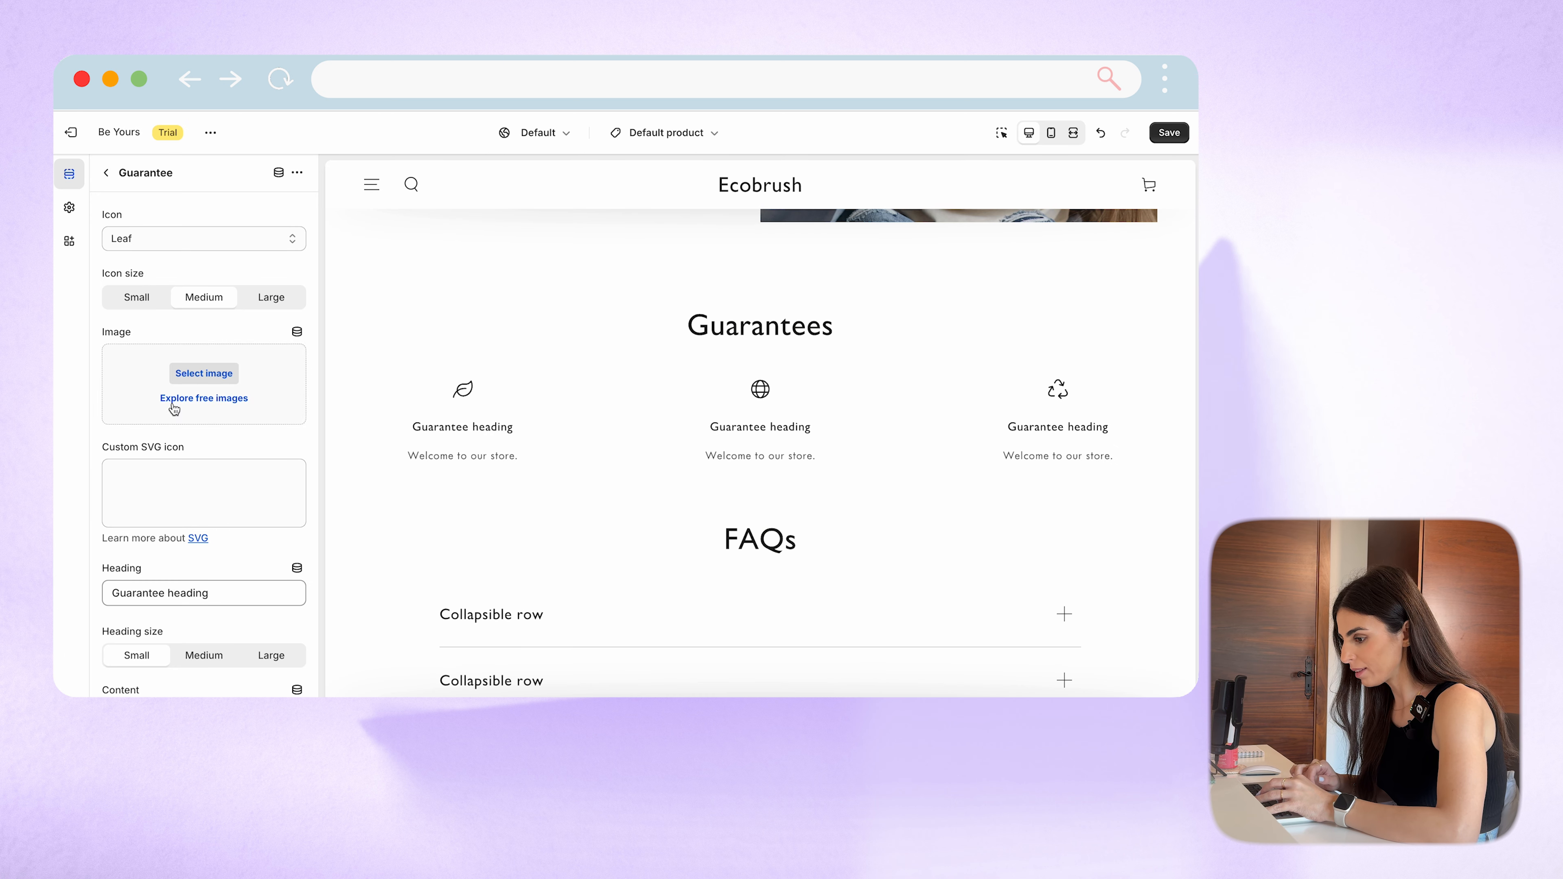
pyautogui.scroll(-2, 173, 420)
pyautogui.tripleClick(213, 531)
pyautogui.hotkey('ctrl', 'v')
# Step: Replace the Durability guarantee's content with ChatGPT's sentence about durable bamboo handles, and keep the Leaf icon
pyautogui.click(240, 74)
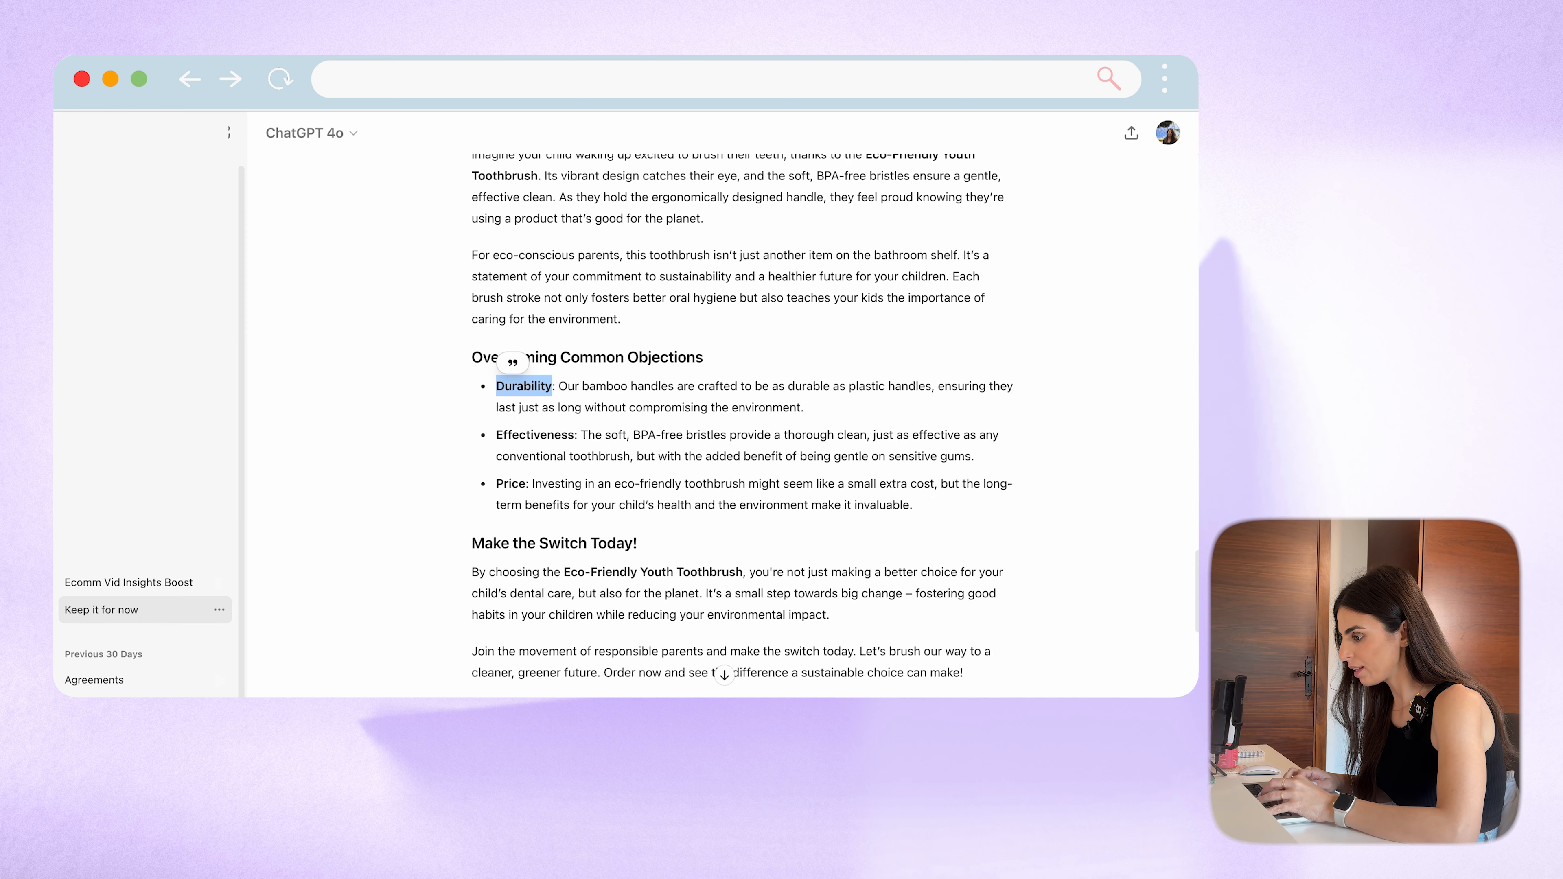
pyautogui.moveTo(805, 409); pyautogui.dragTo(562, 388)
pyautogui.press('super+c')
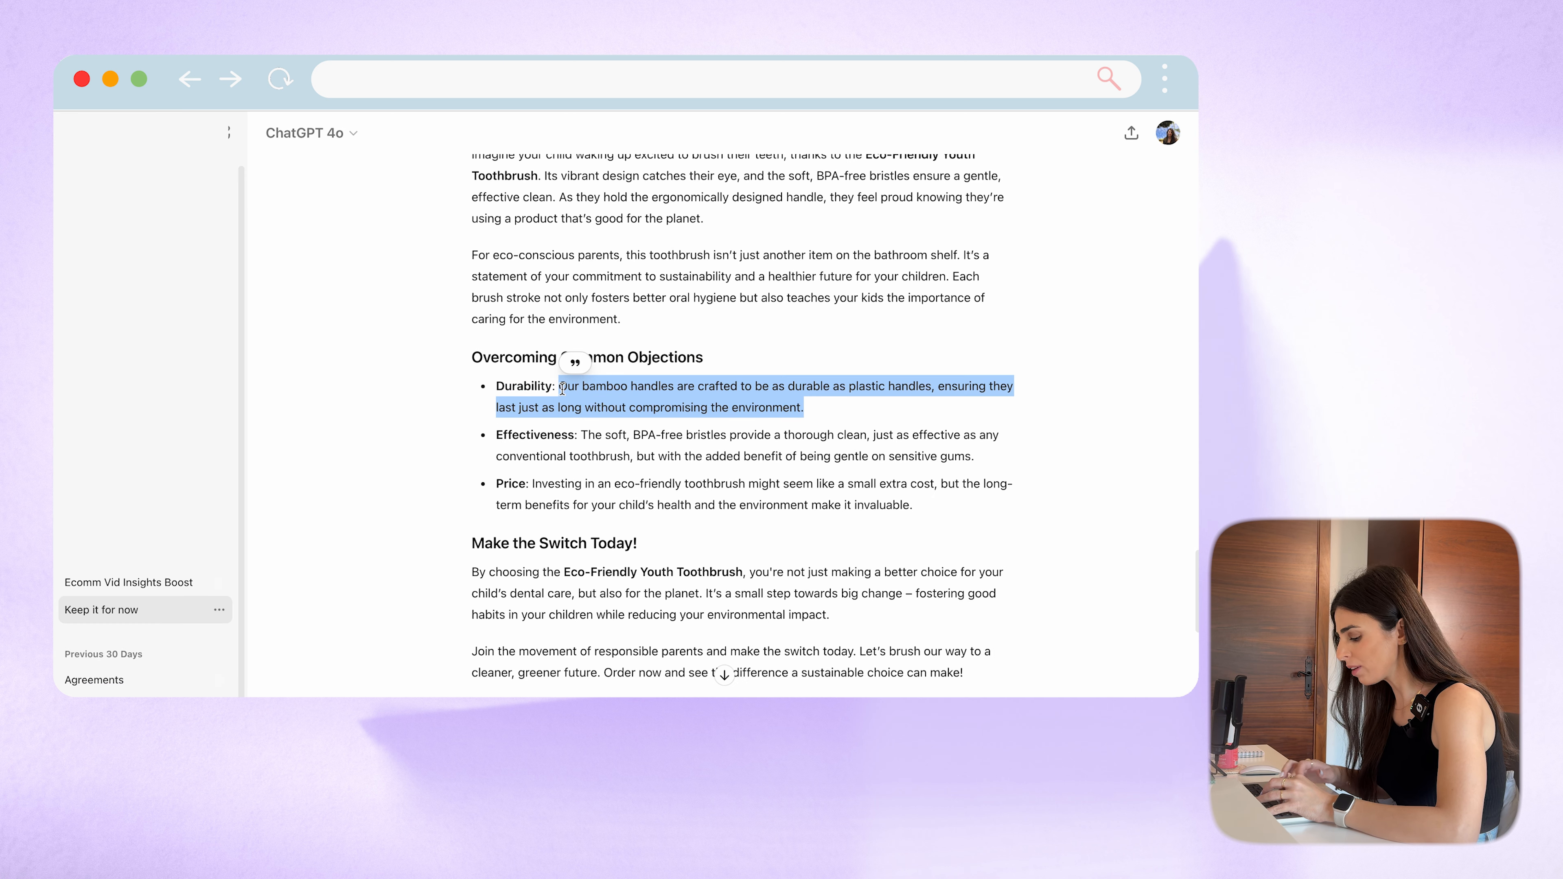
pyautogui.click(185, 74)
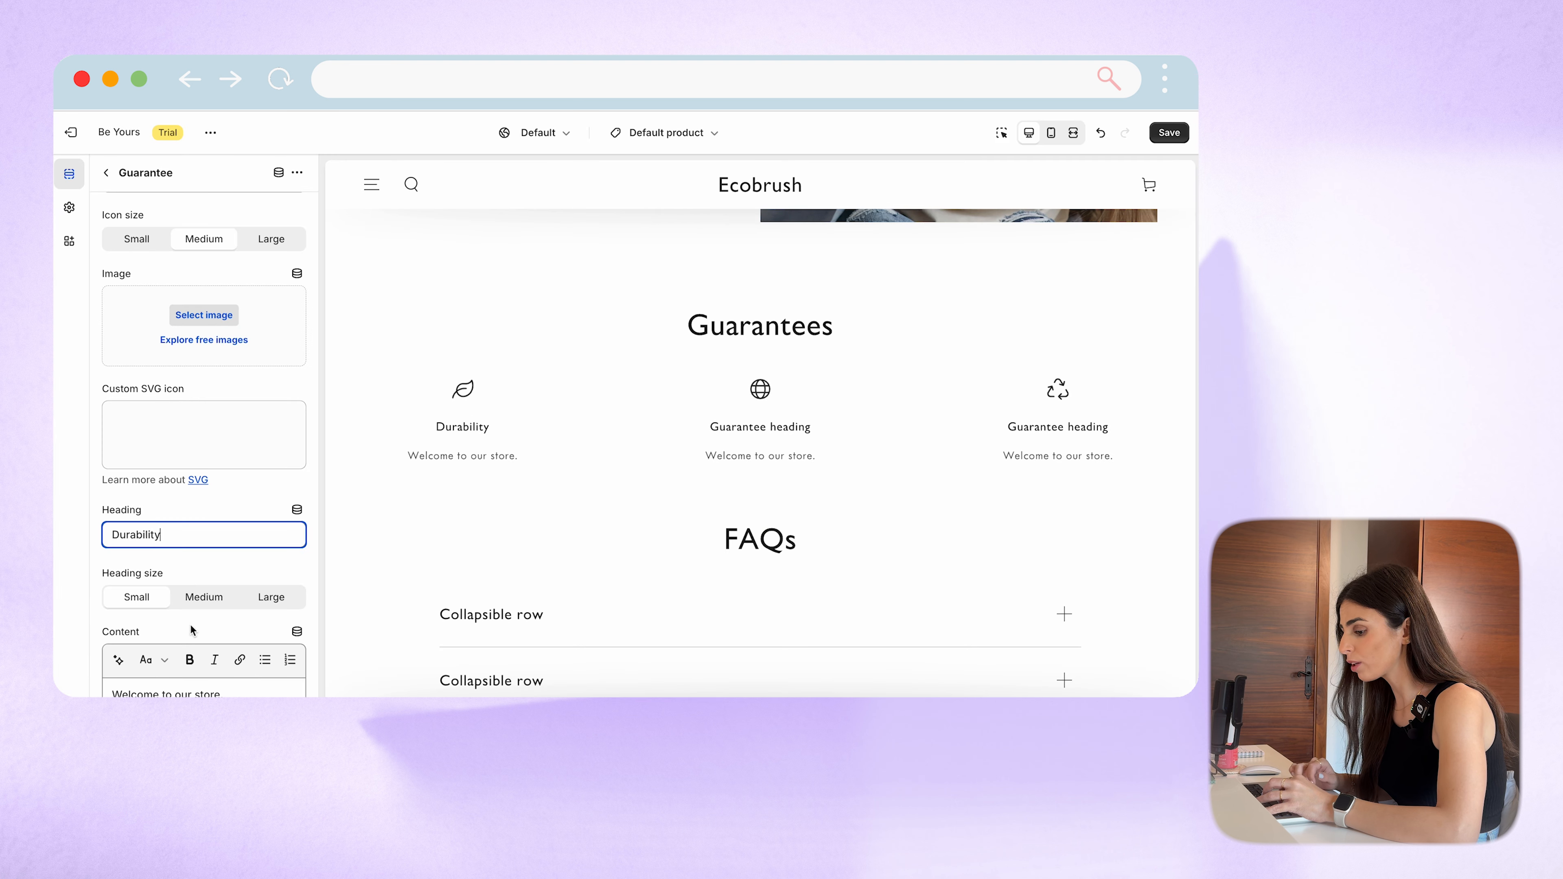
pyautogui.moveTo(227, 693); pyautogui.dragTo(86, 699)
pyautogui.press('super+v')
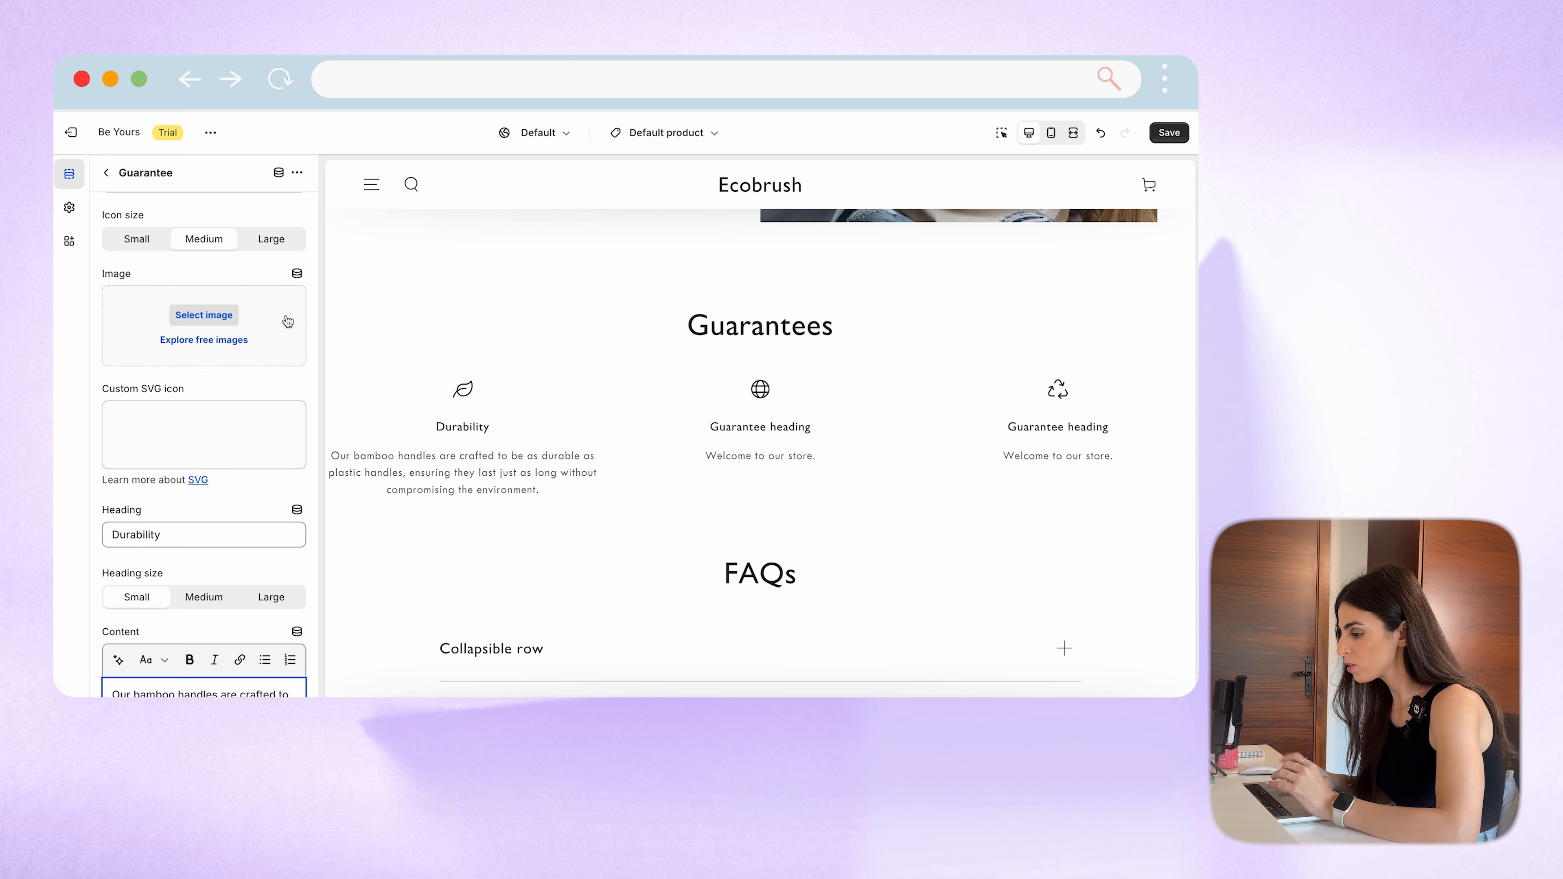
pyautogui.scroll(2, 154, 266)
pyautogui.click(161, 242)
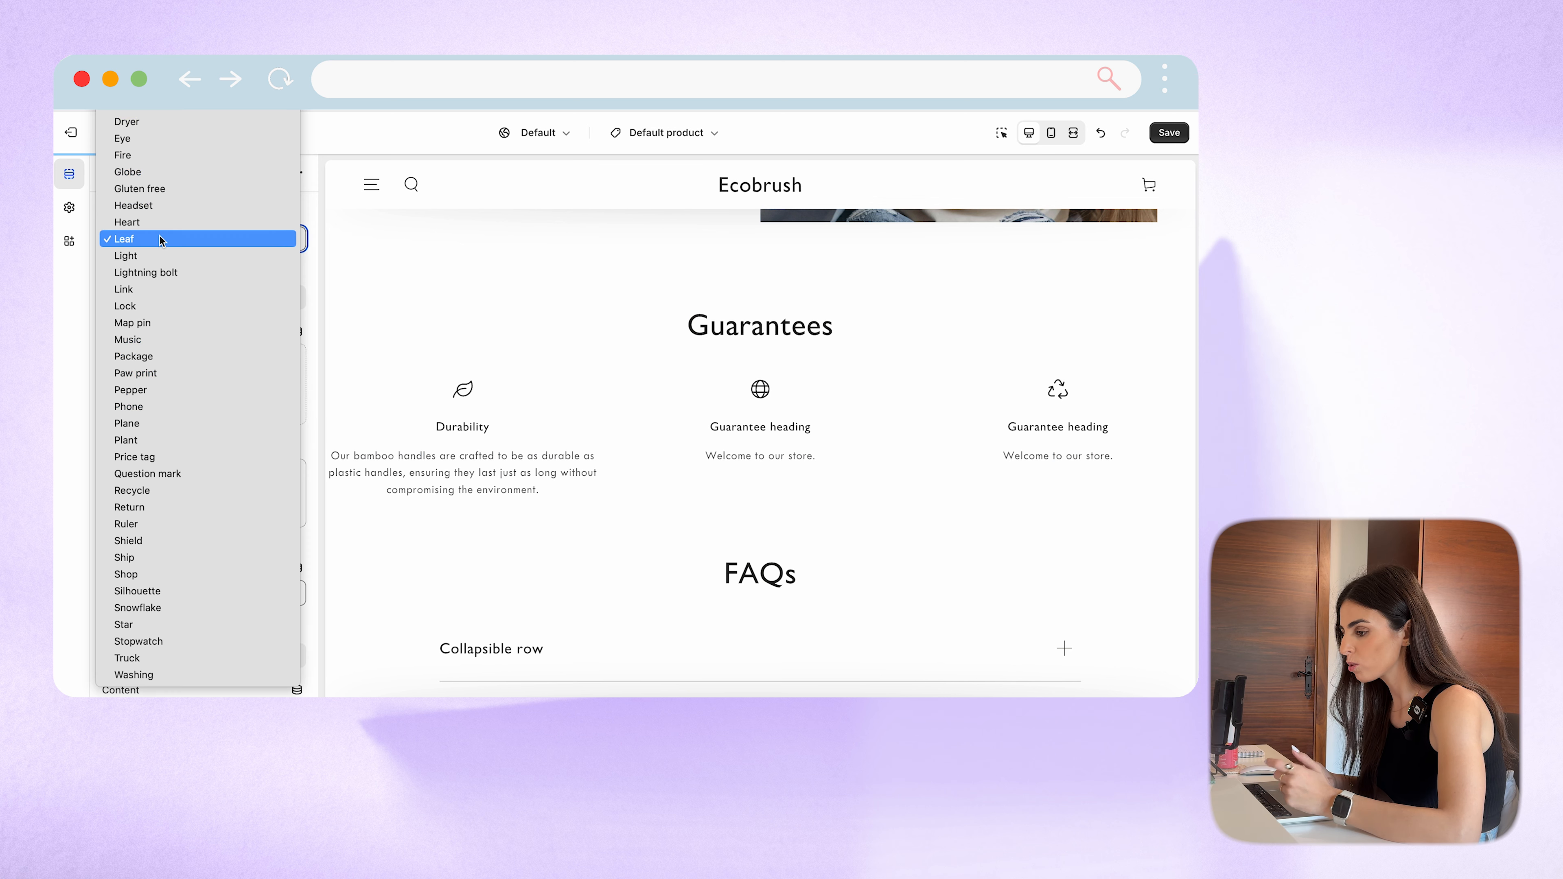
pyautogui.click(155, 240)
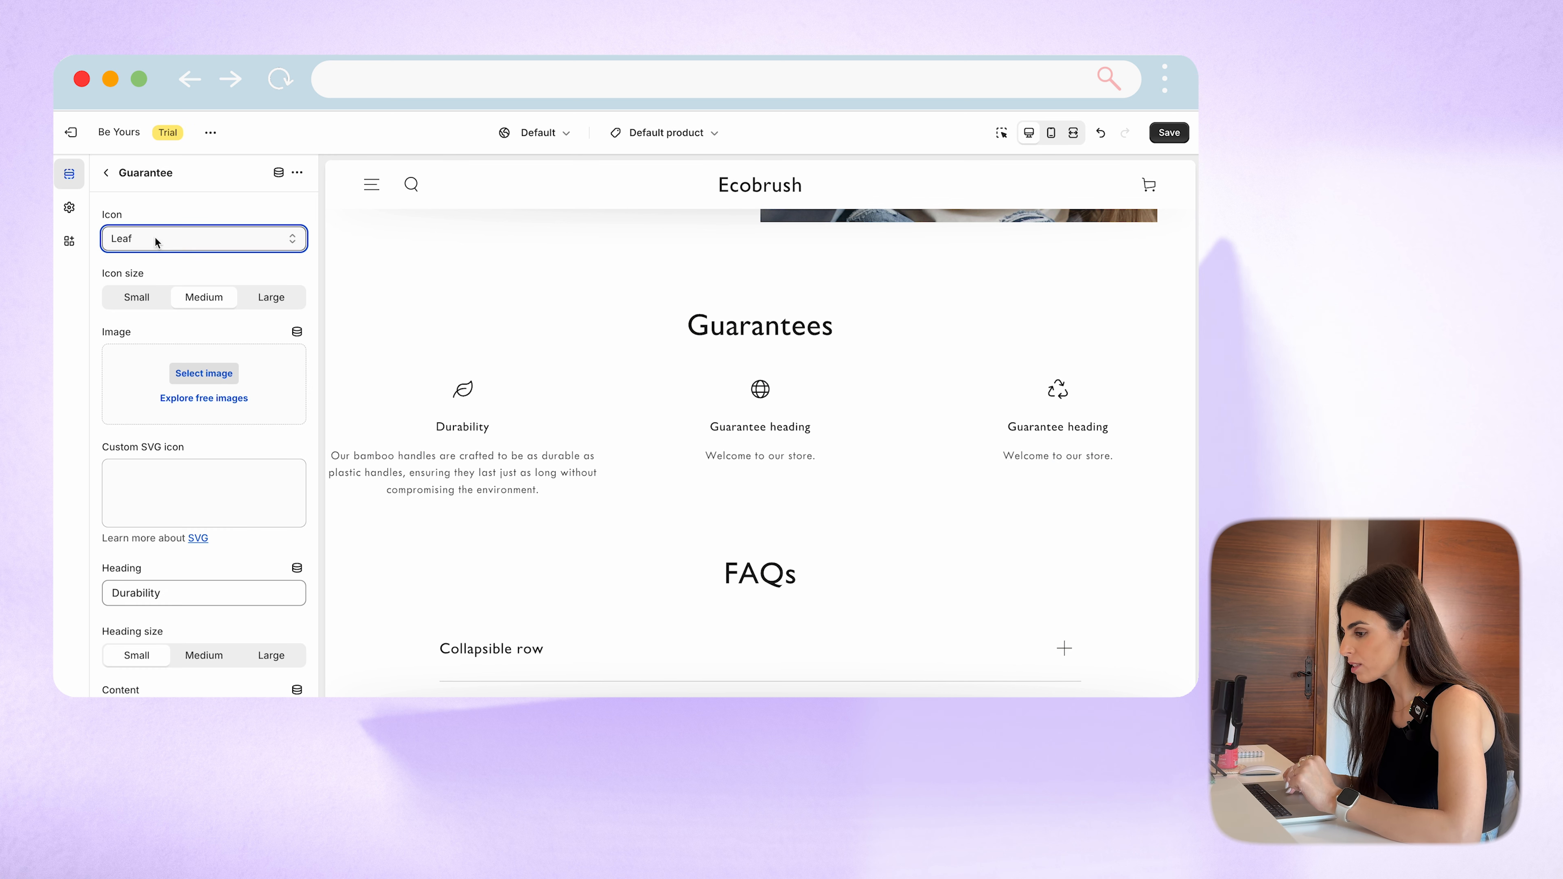
# Step: Replace the second guarantee's heading with "Effectiveness", copied from the ChatGPT objections list
pyautogui.click(105, 172)
pyautogui.click(166, 529)
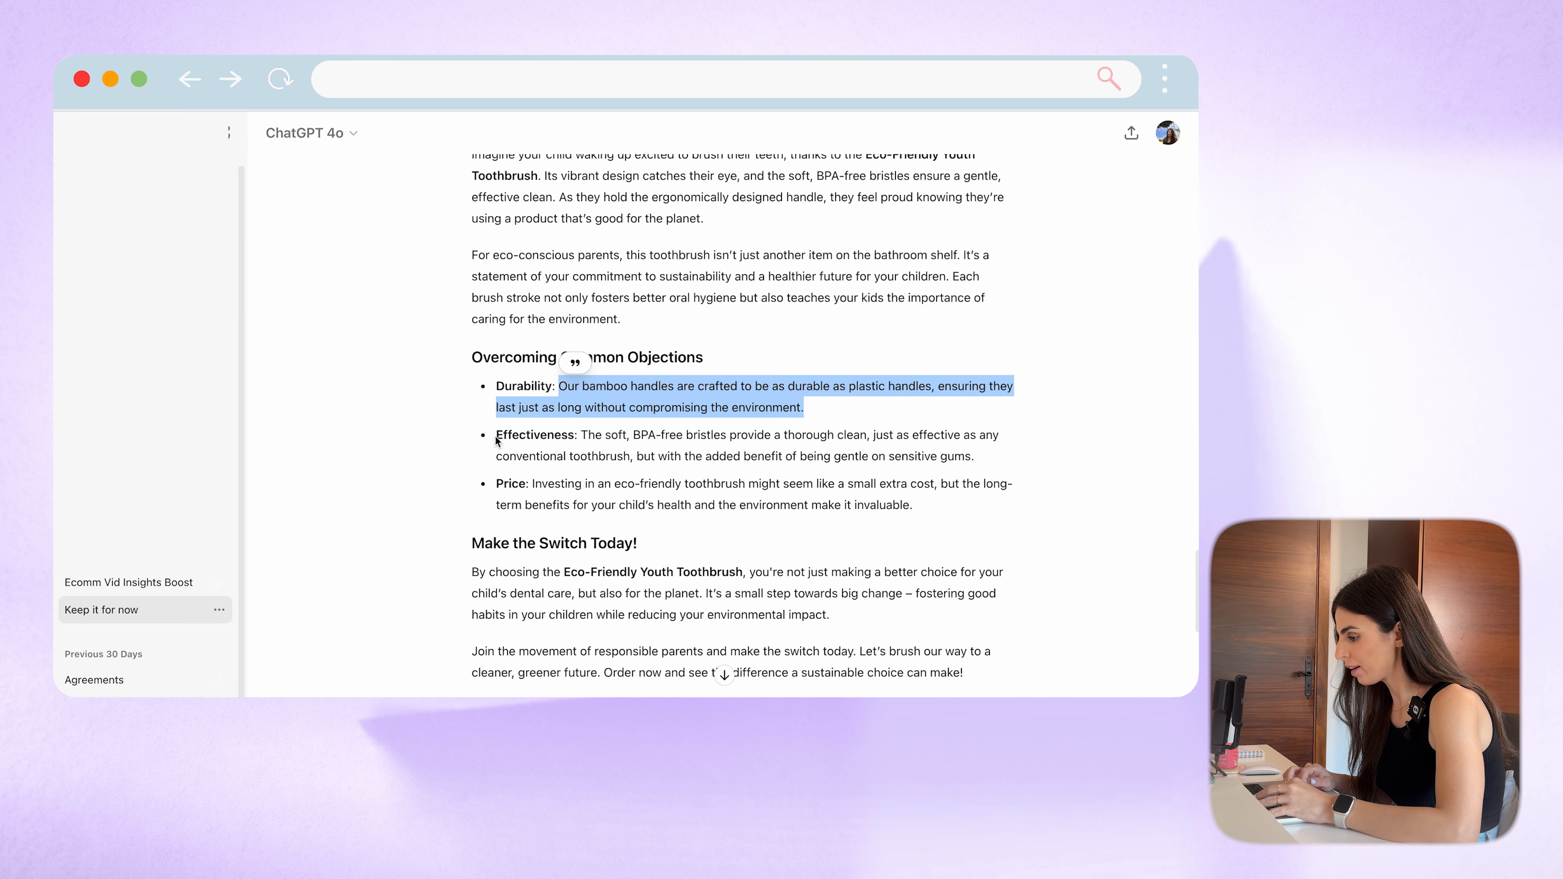
pyautogui.moveTo(496, 439); pyautogui.dragTo(569, 437)
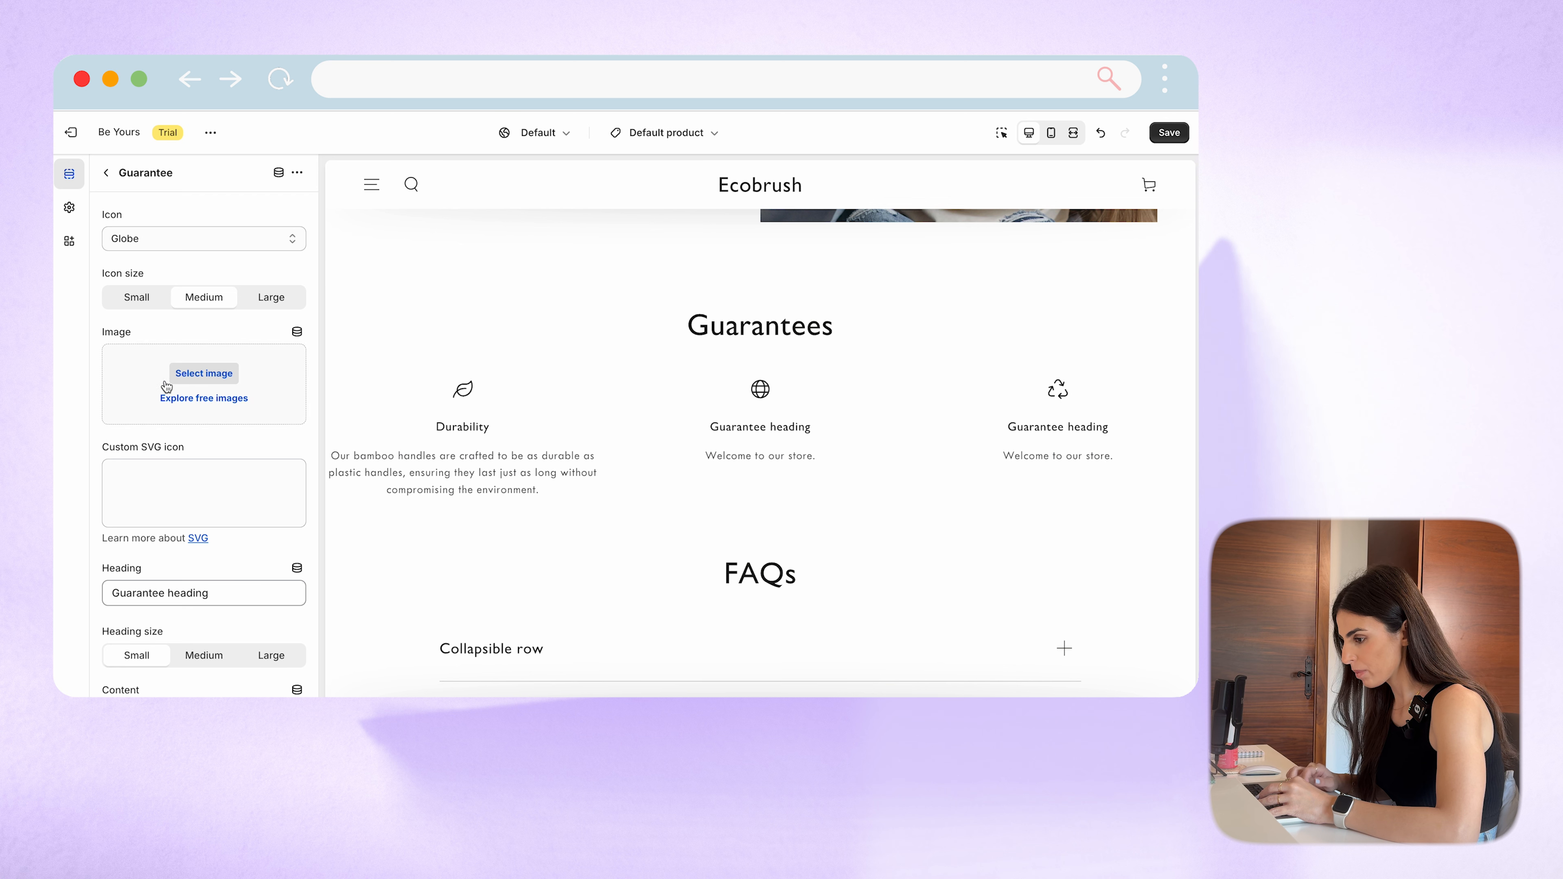
pyautogui.click(234, 600)
pyautogui.press('super+a')
pyautogui.write('Effectiveness')
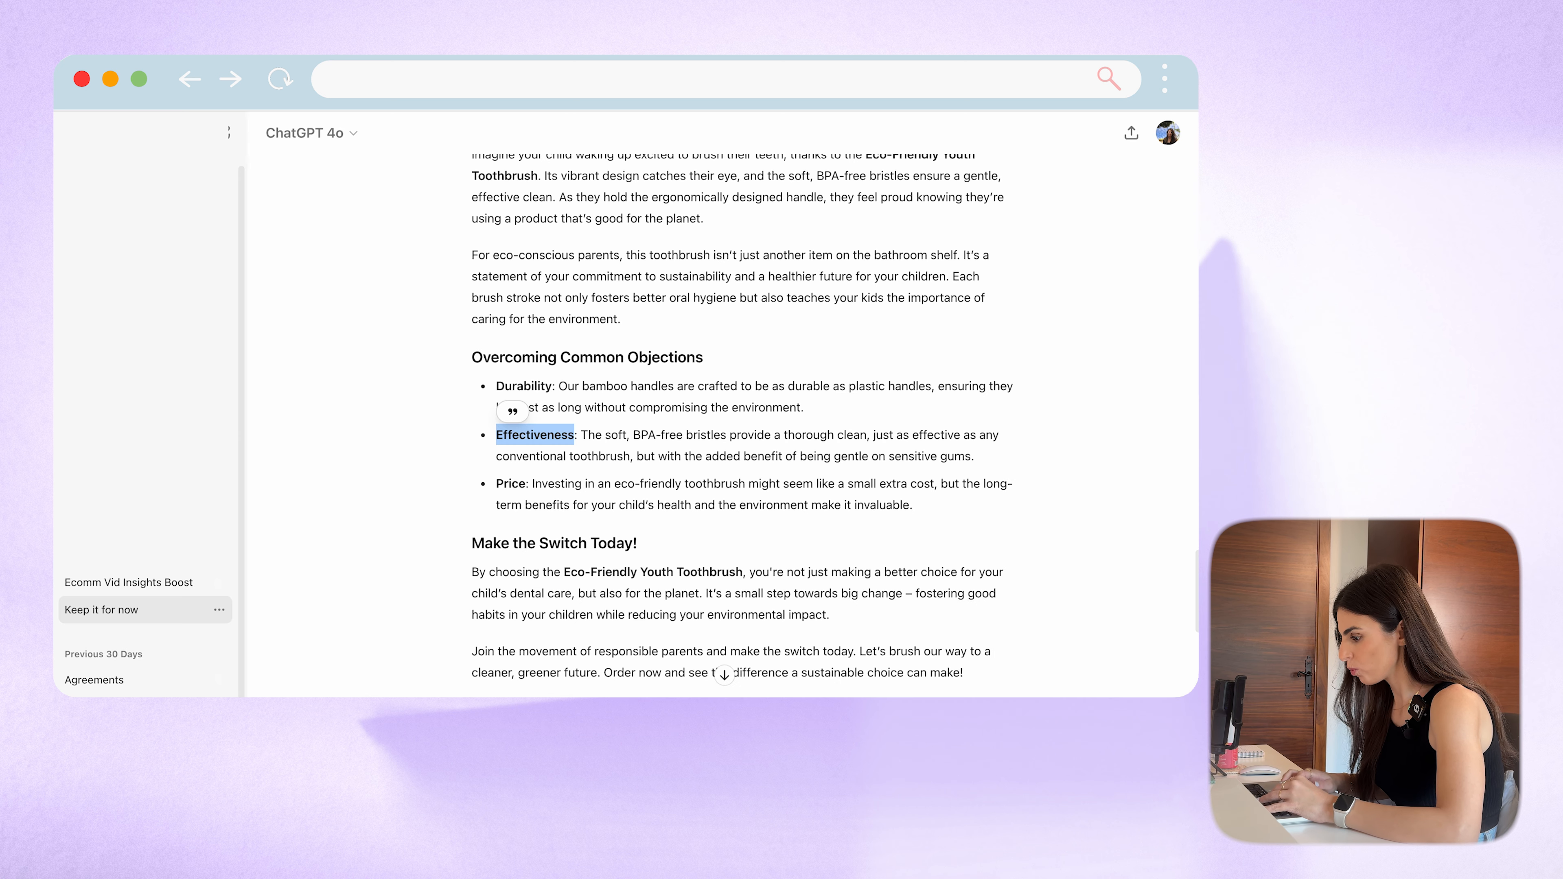
# Step: Replace the Effectiveness guarantee's content with ChatGPT's sentence about soft, BPA-free bristles providing a thorough clean
pyautogui.moveTo(992, 462); pyautogui.dragTo(581, 434)
pyautogui.press('super+c')
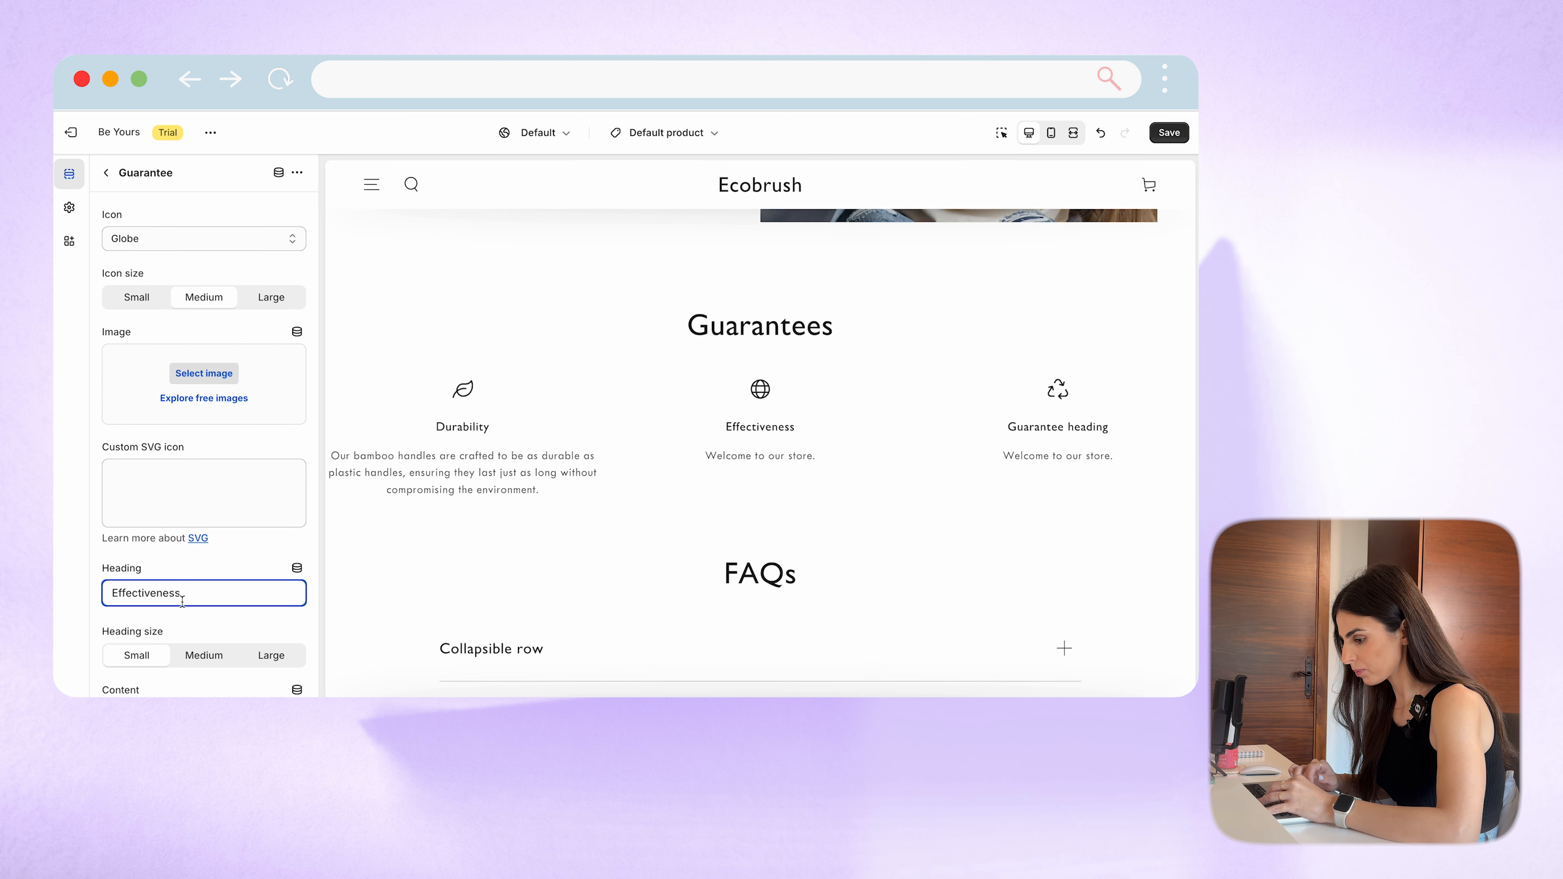
pyautogui.scroll(-2, 227, 677)
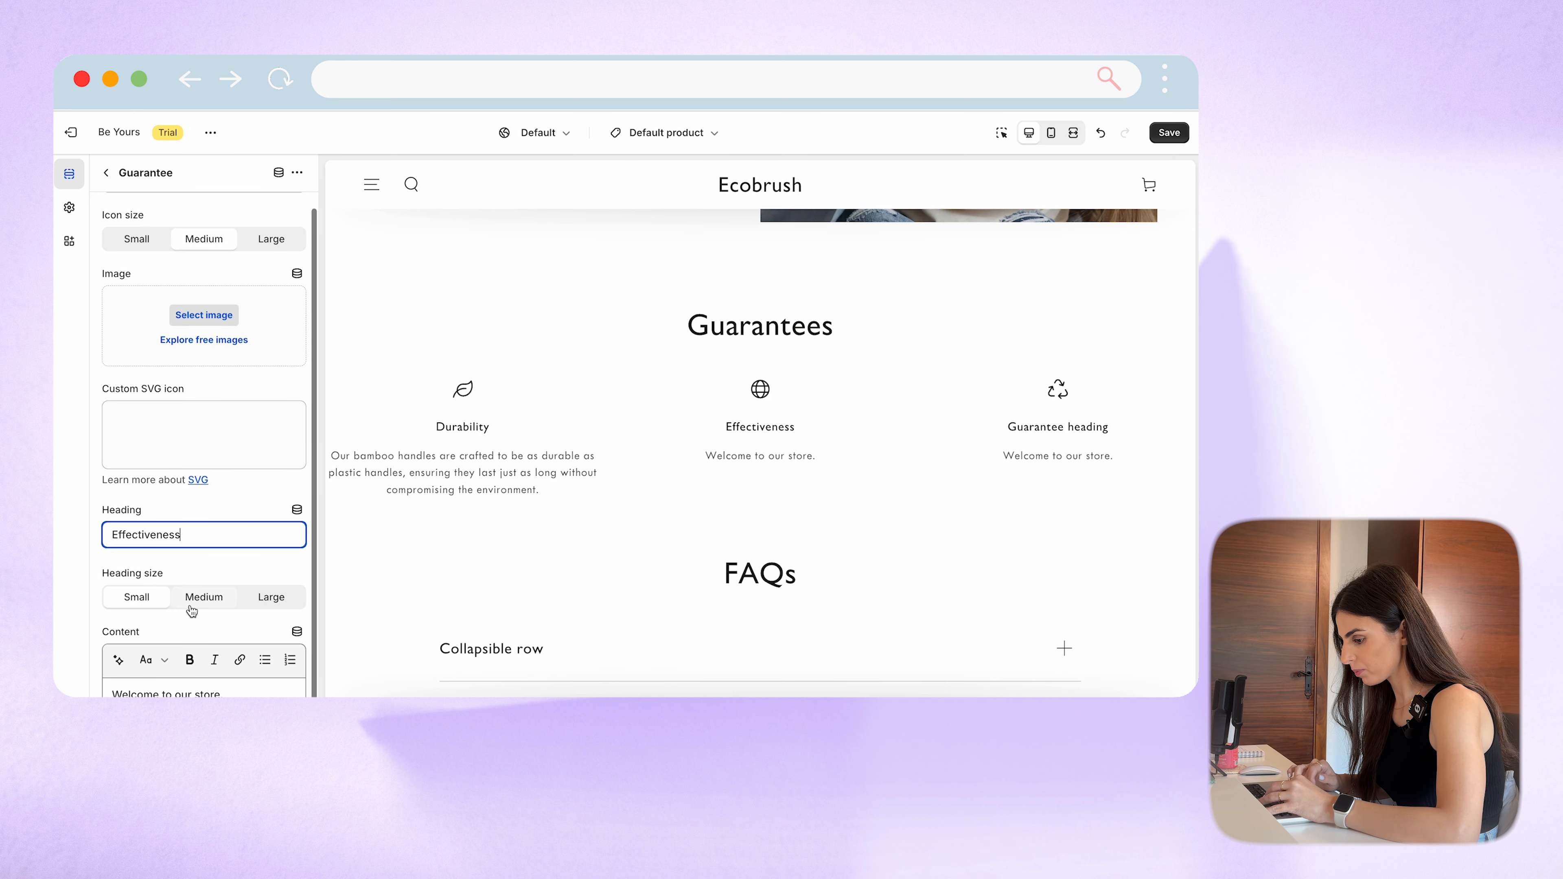
pyautogui.tripleClick(238, 693)
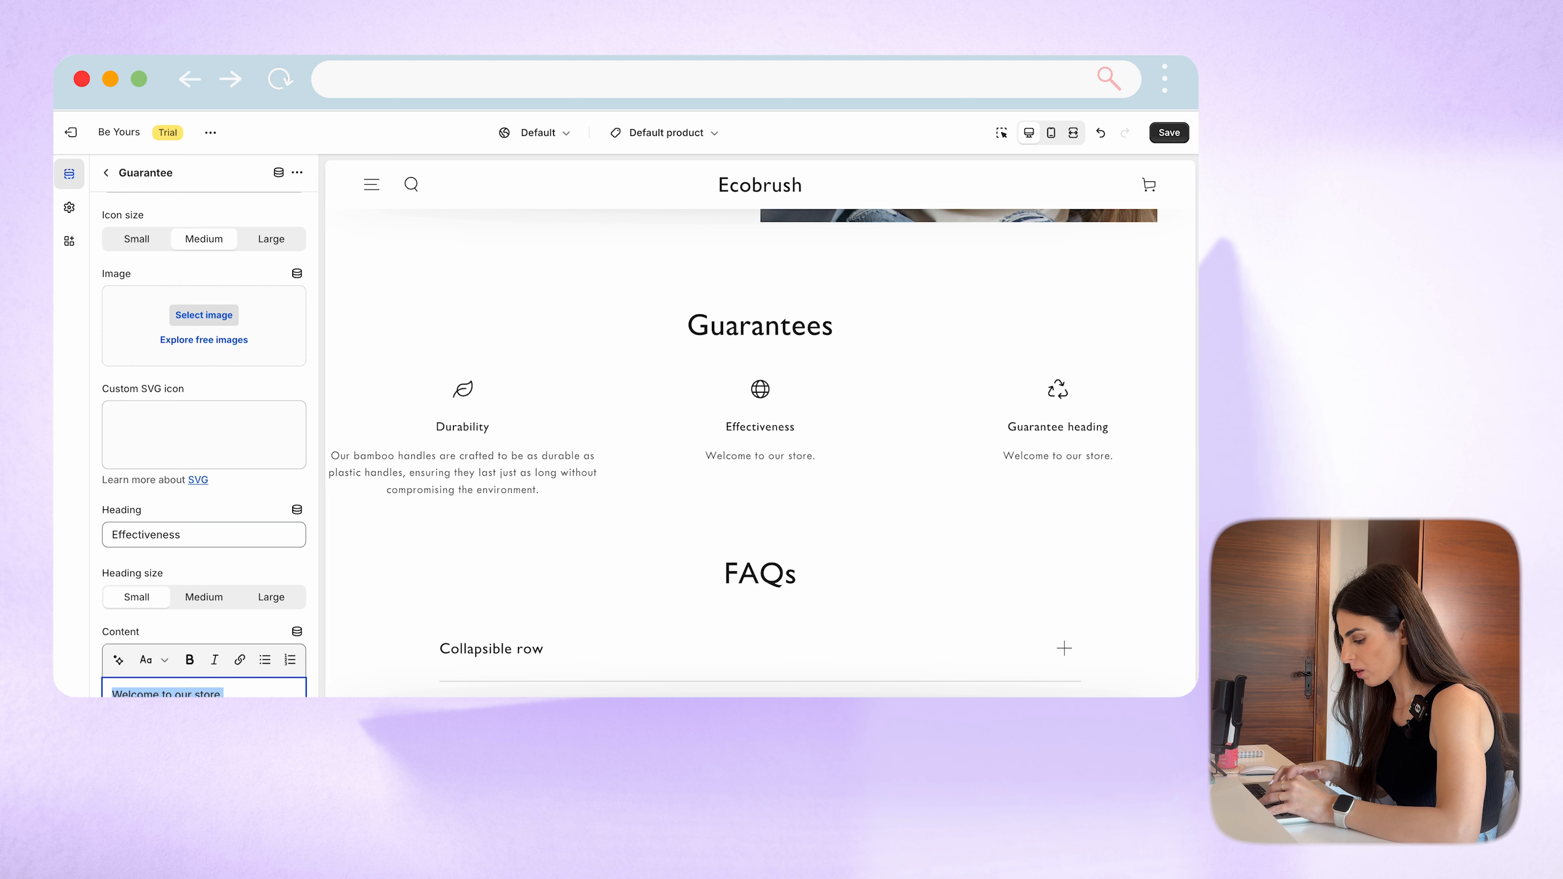
pyautogui.press('super+v')
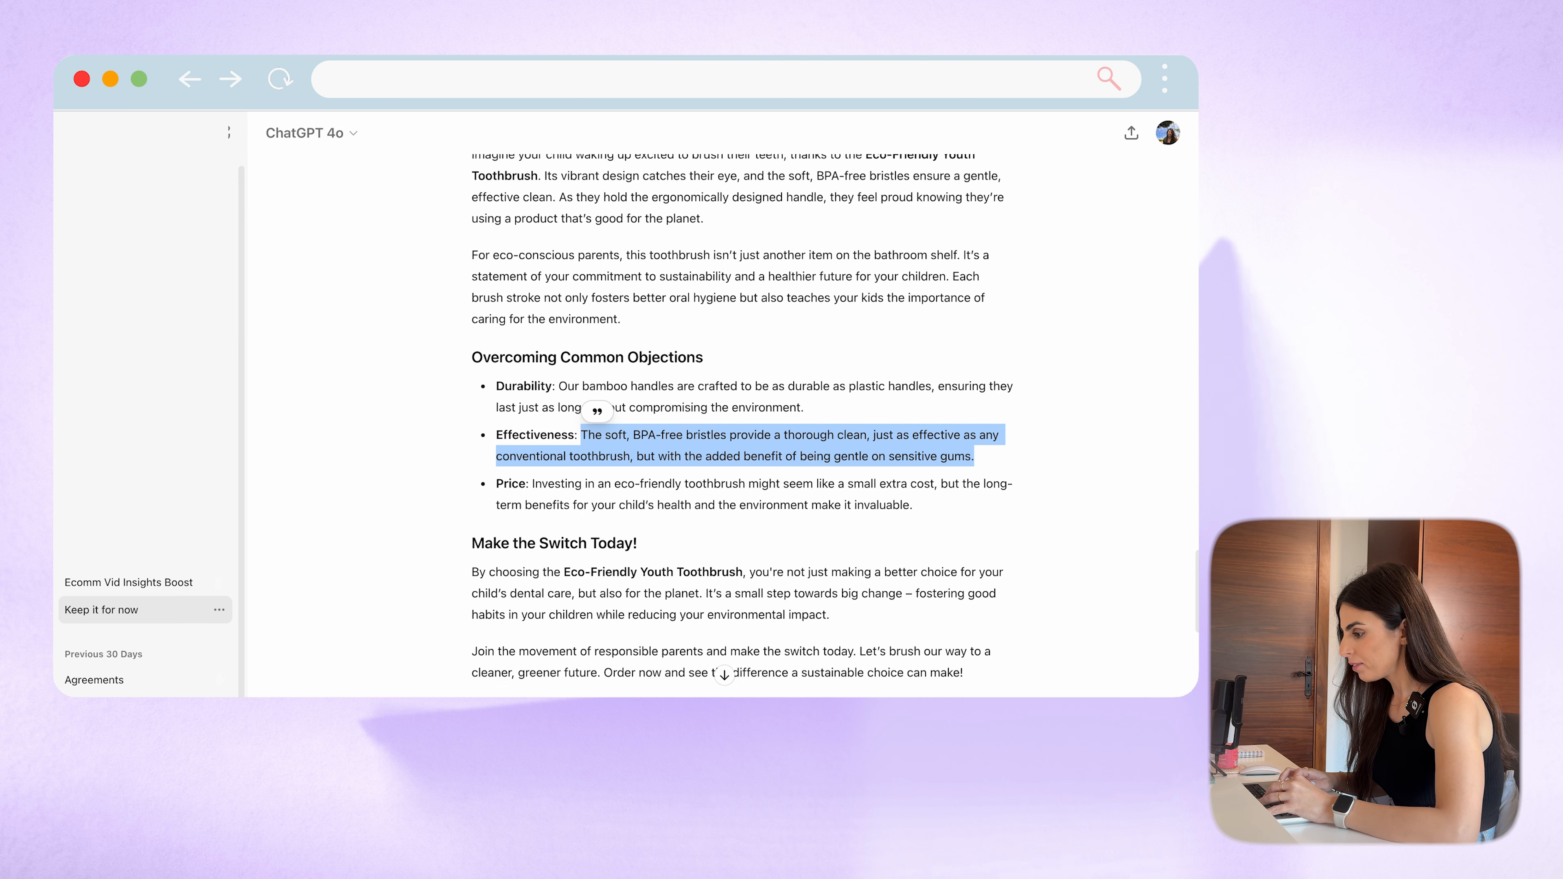
# Step: Replace the third guarantee's heading with "Price", copied from the ChatGPT objections list
pyautogui.click(527, 484)
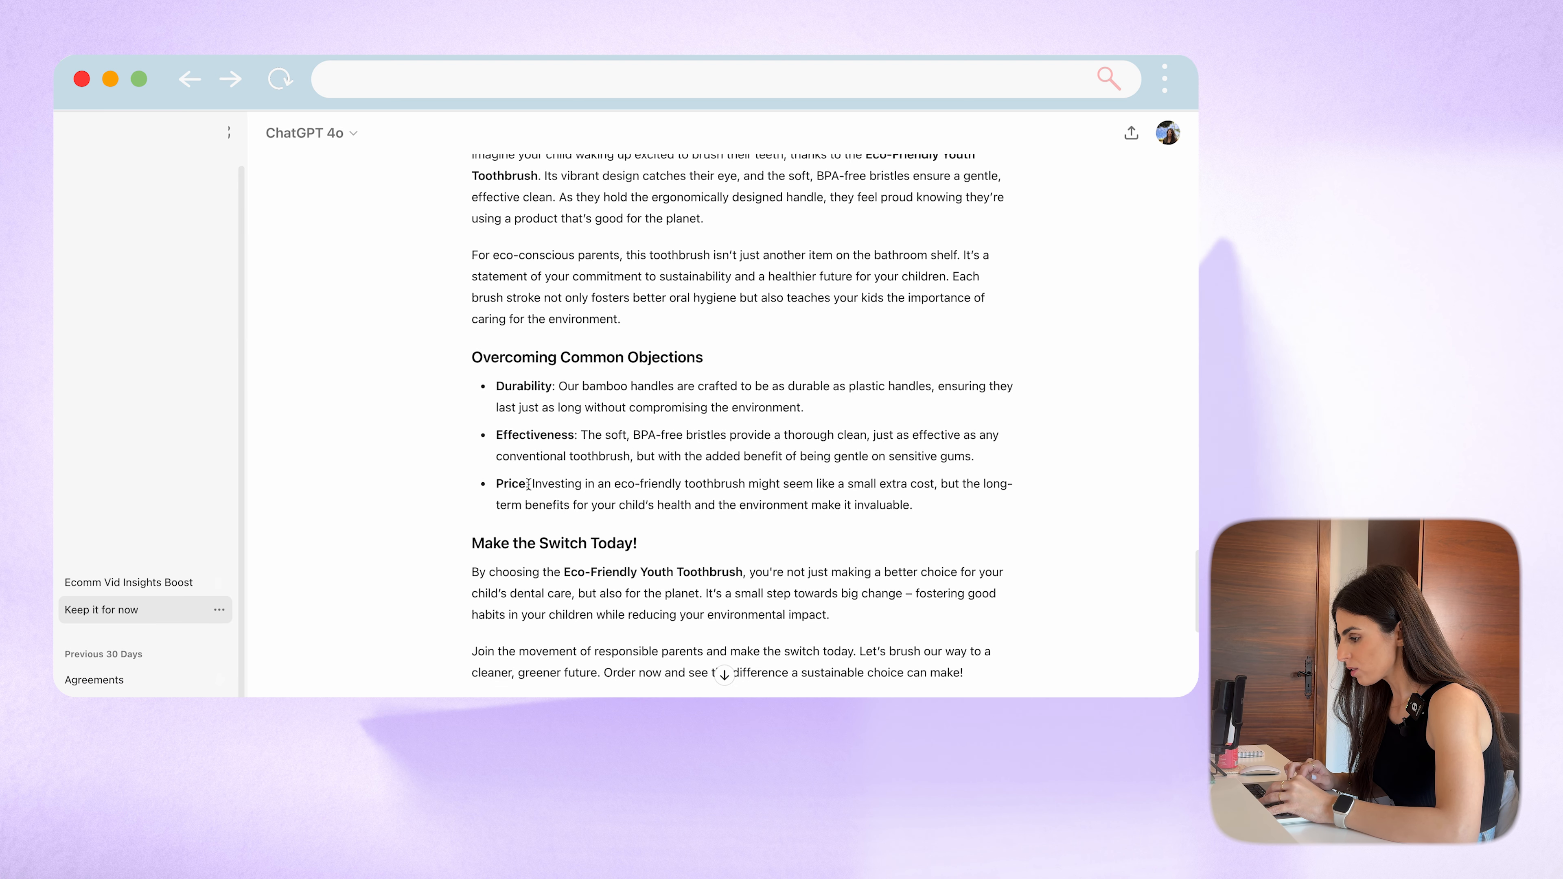
pyautogui.doubleClick(511, 484)
pyautogui.hotkey('ctrl', 'c')
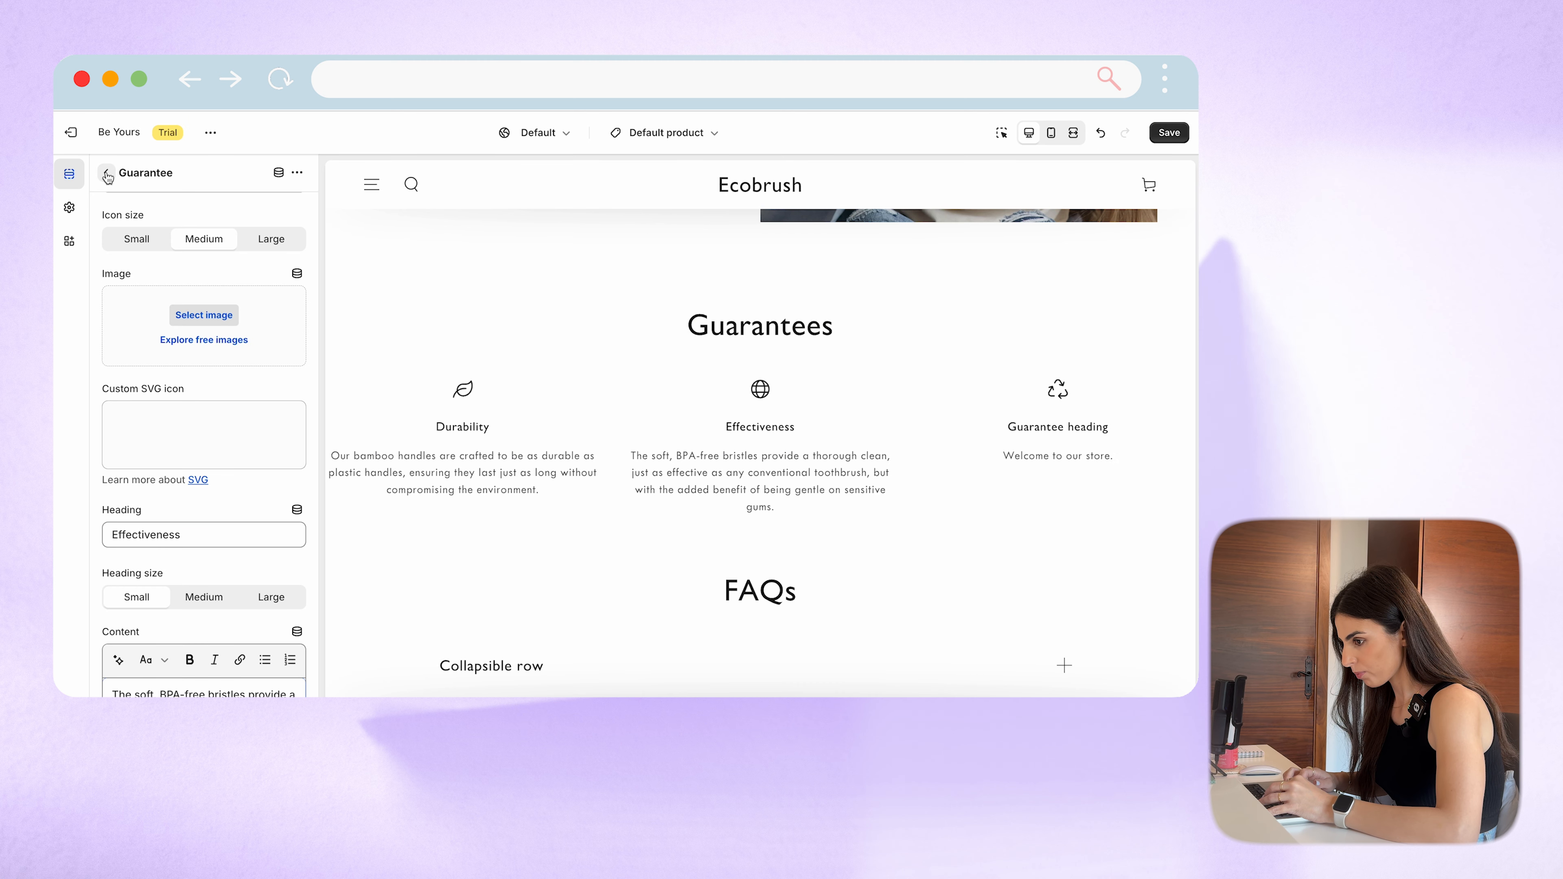
pyautogui.click(115, 175)
pyautogui.scroll(-3, 195, 441)
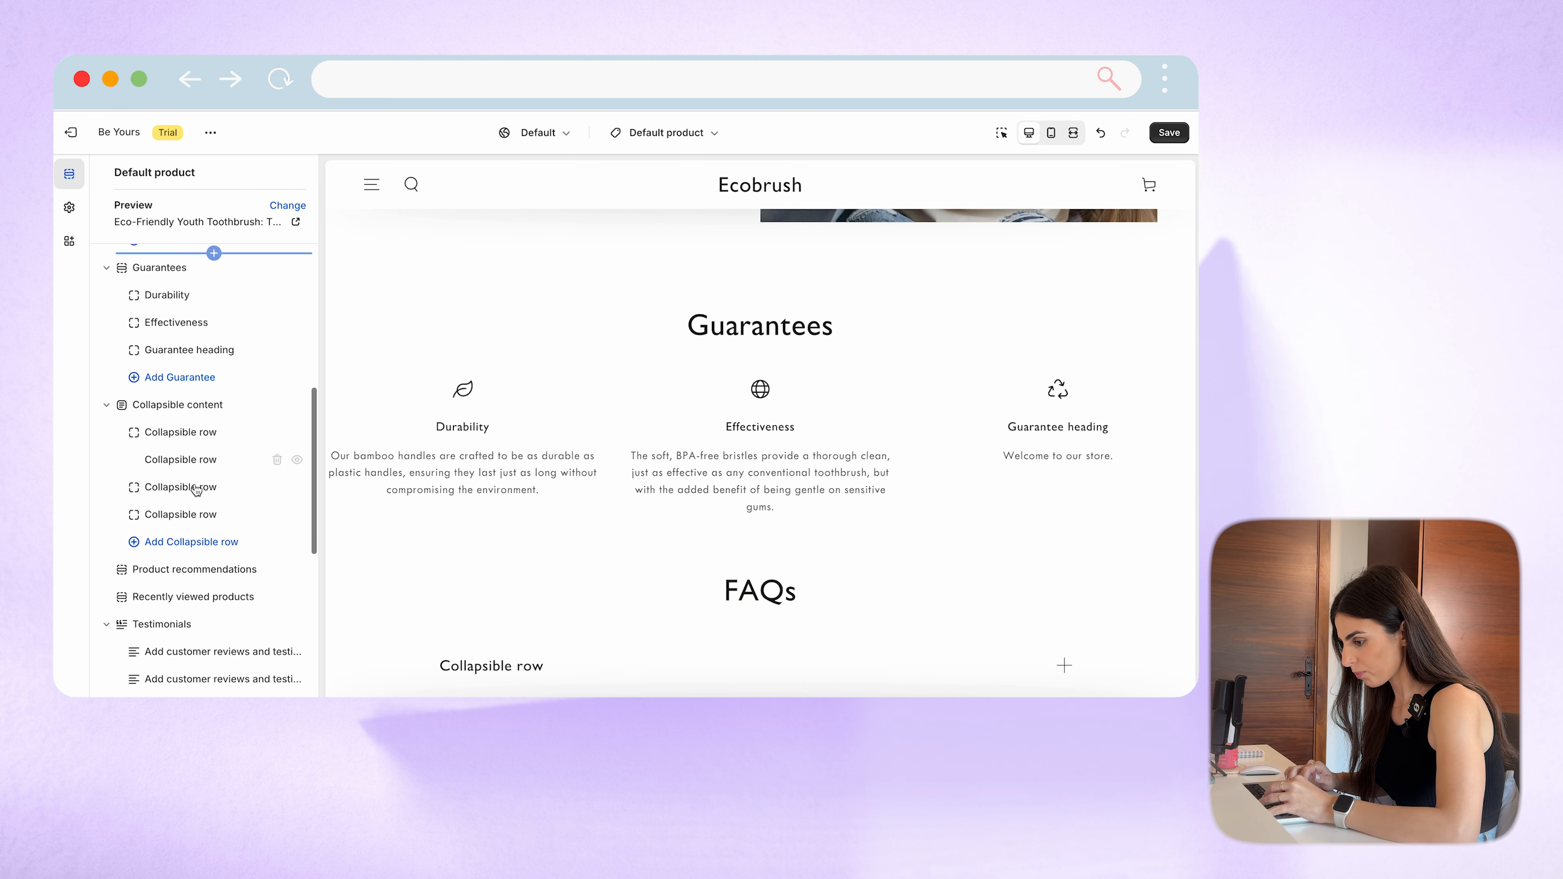
pyautogui.click(172, 348)
pyautogui.tripleClick(201, 593)
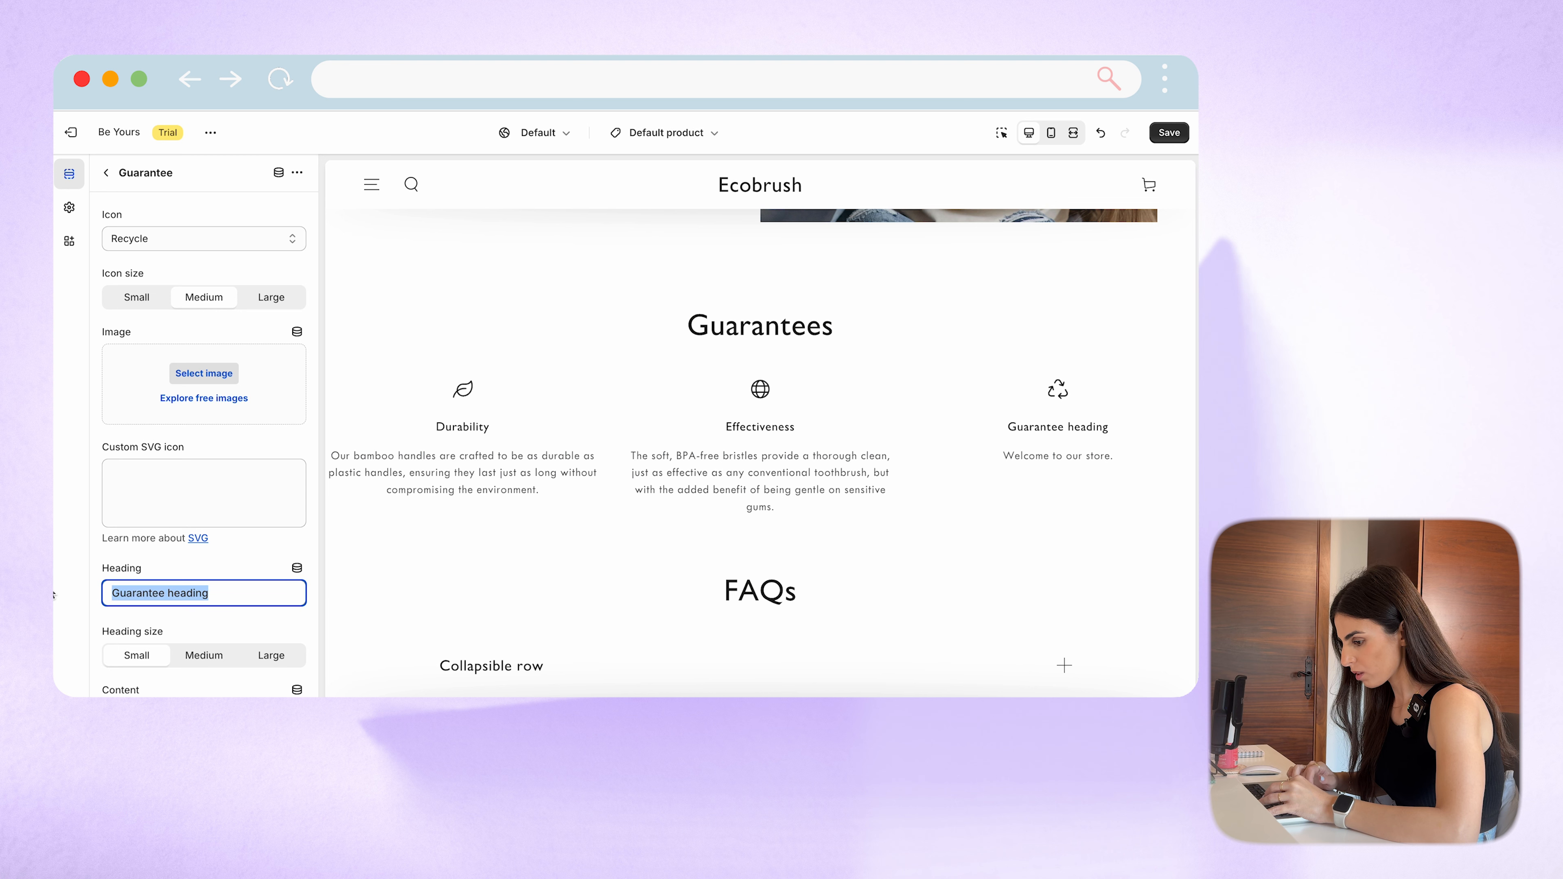
pyautogui.hotkey('ctrl', 'v')
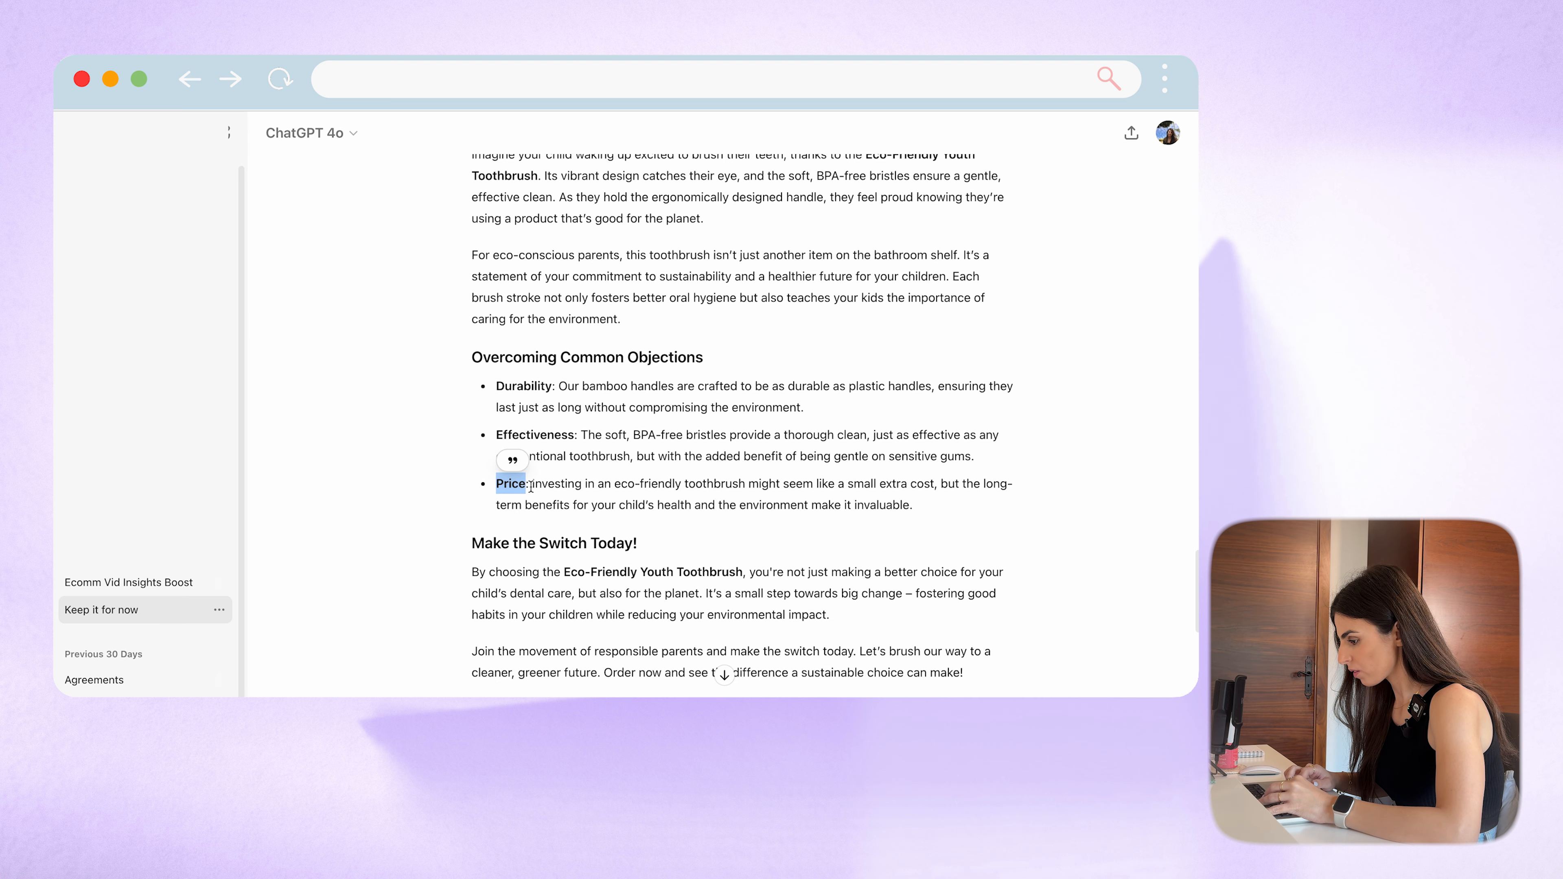
# Step: Replace the Price guarantee's content with ChatGPT's sentence about investing in an eco-friendly toothbrush
pyautogui.moveTo(947, 513); pyautogui.dragTo(541, 489)
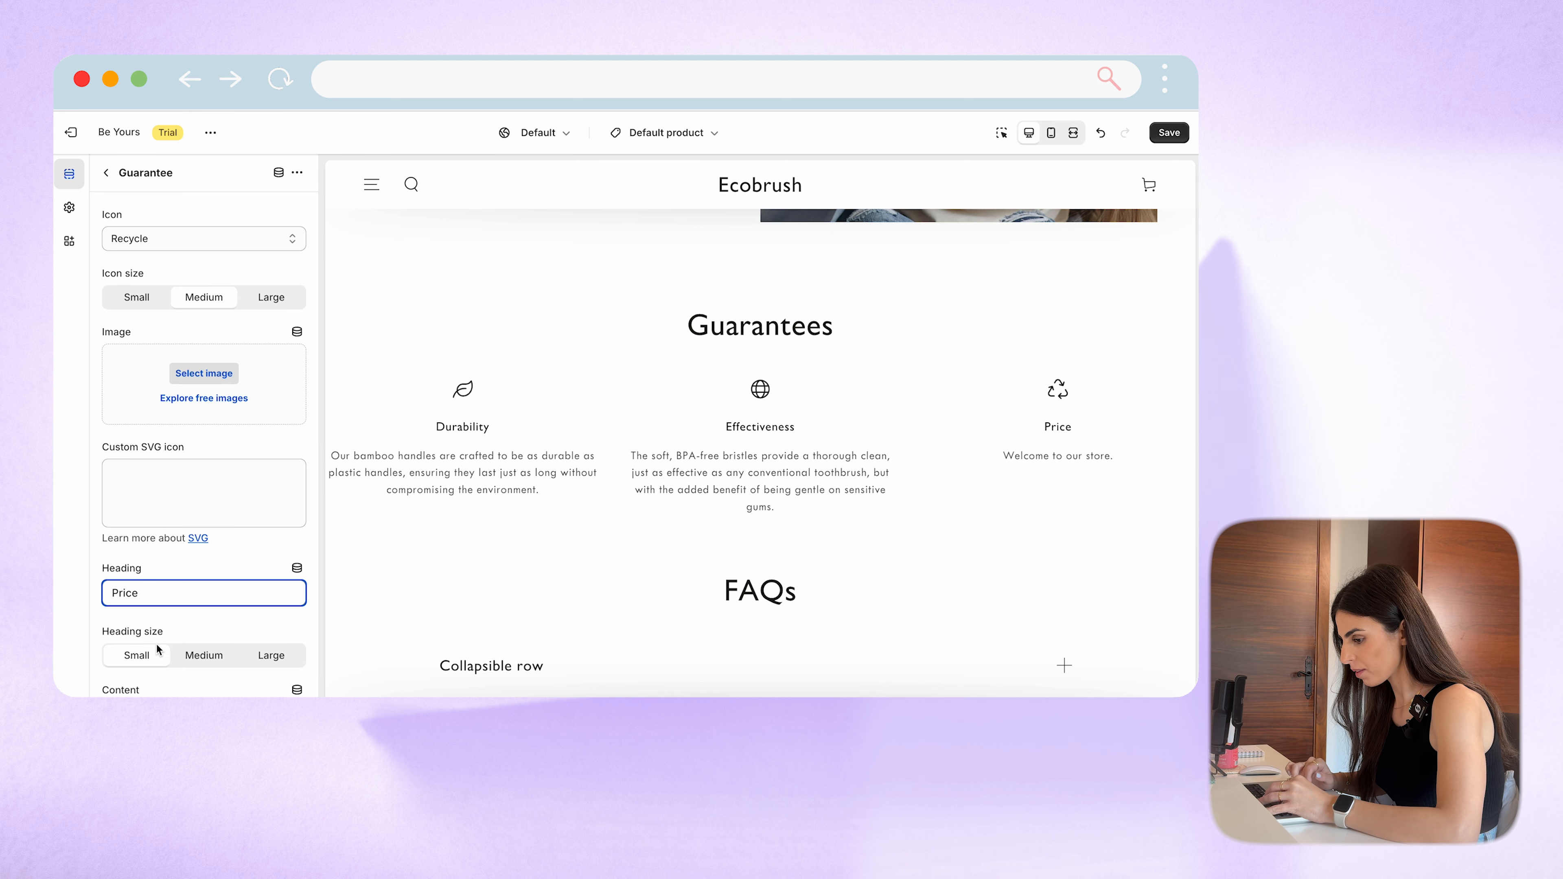
pyautogui.scroll(-2, 162, 648)
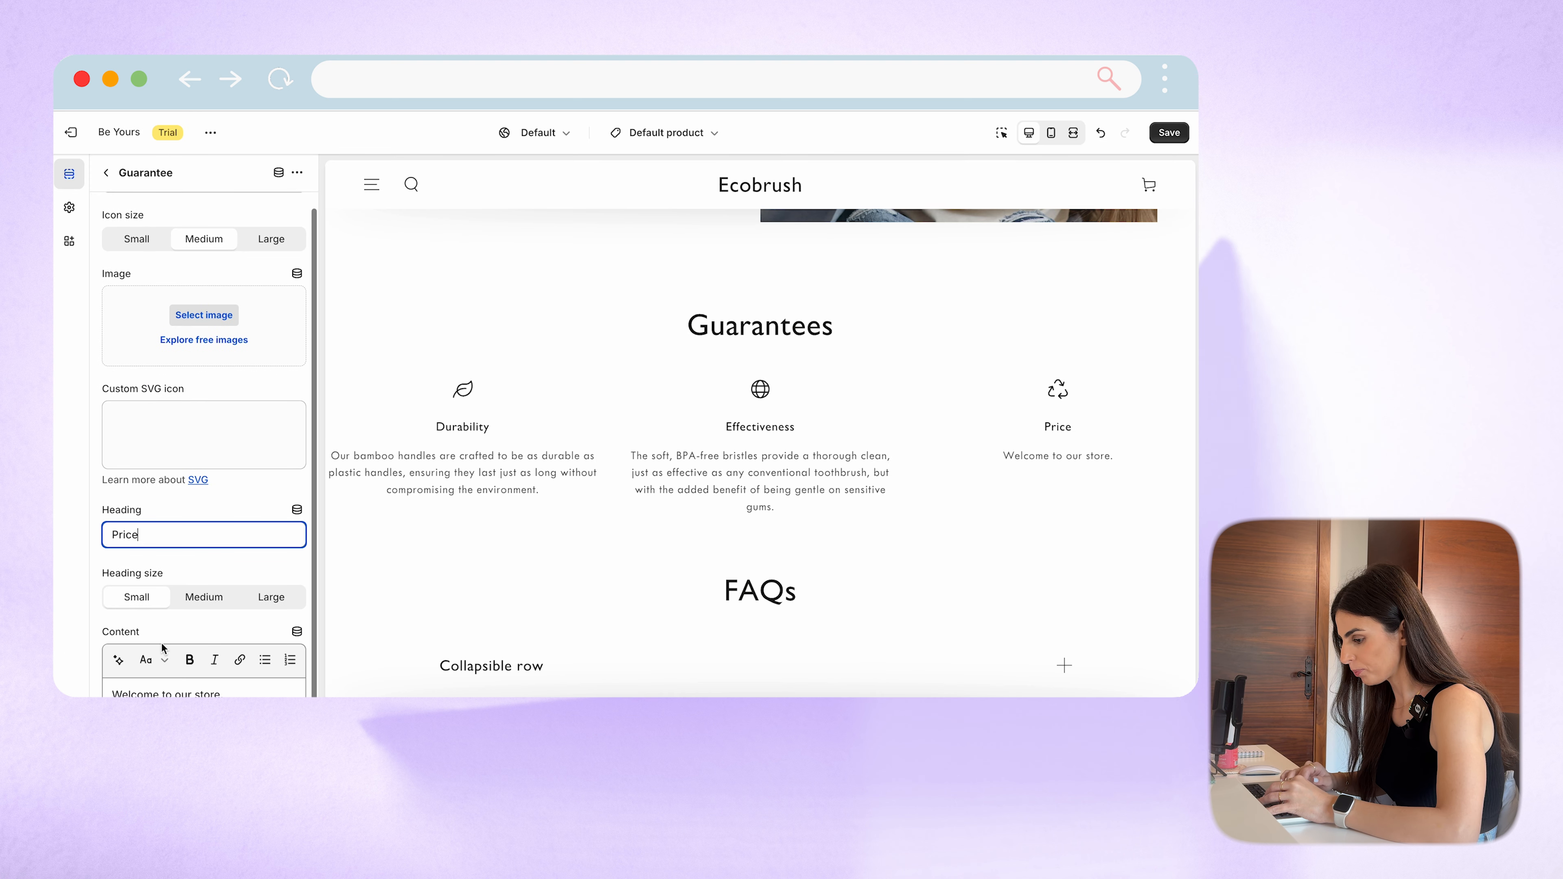
pyautogui.moveTo(231, 684); pyautogui.dragTo(78, 694)
pyautogui.write("Investing in an eco-friendly toothbrush might seem like a small extra cost, but the long-term benefits for your child's health and the environment make it invaluable.")
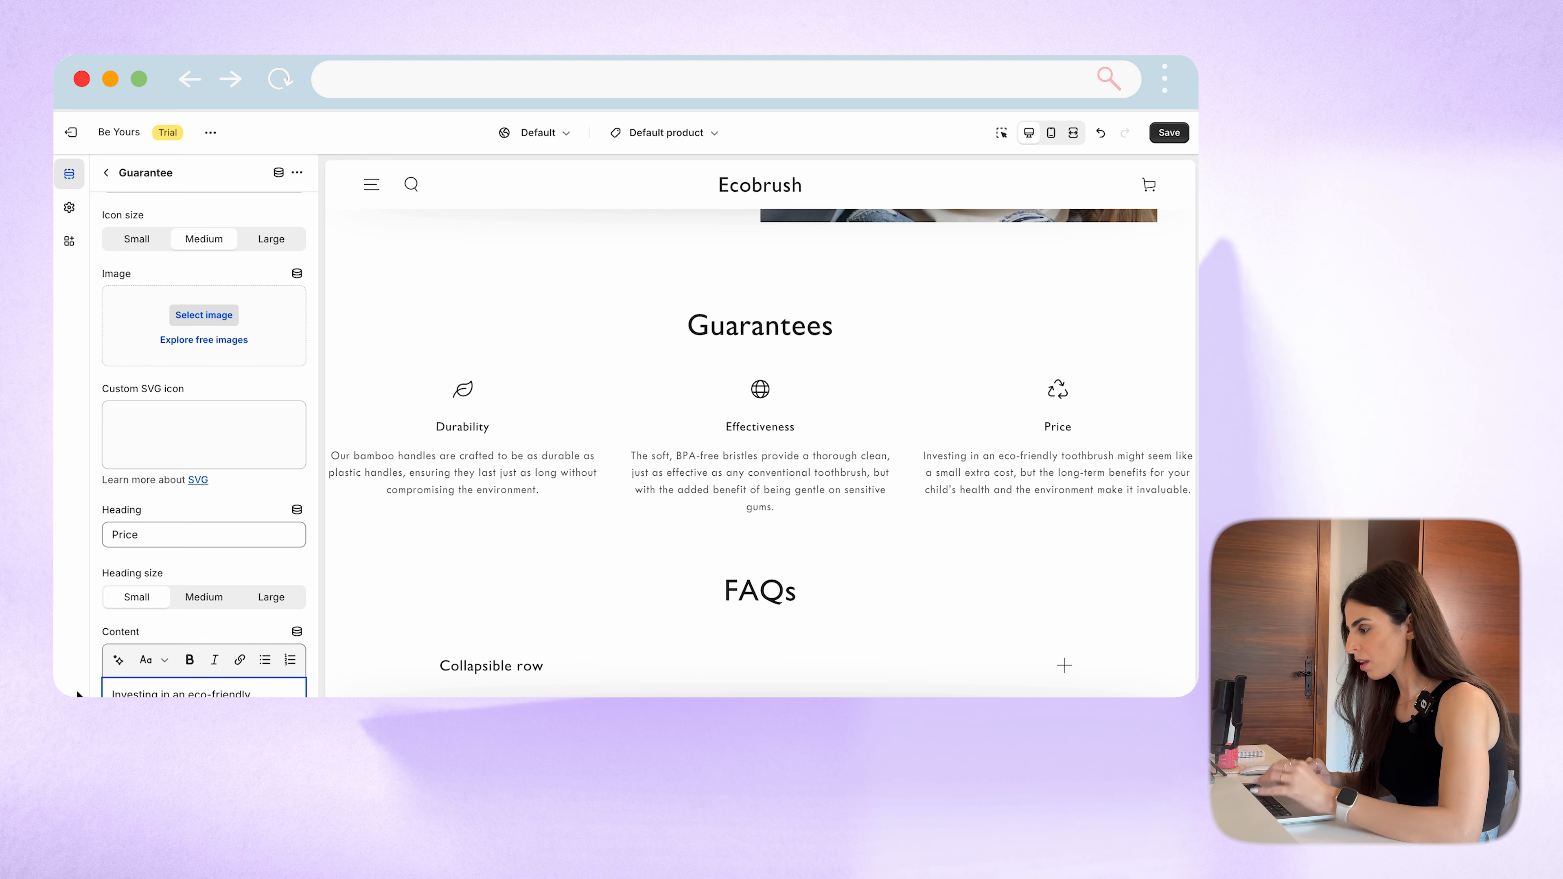
# Step: Change the Price guarantee's icon to Price tag
pyautogui.scroll(2, 208, 333)
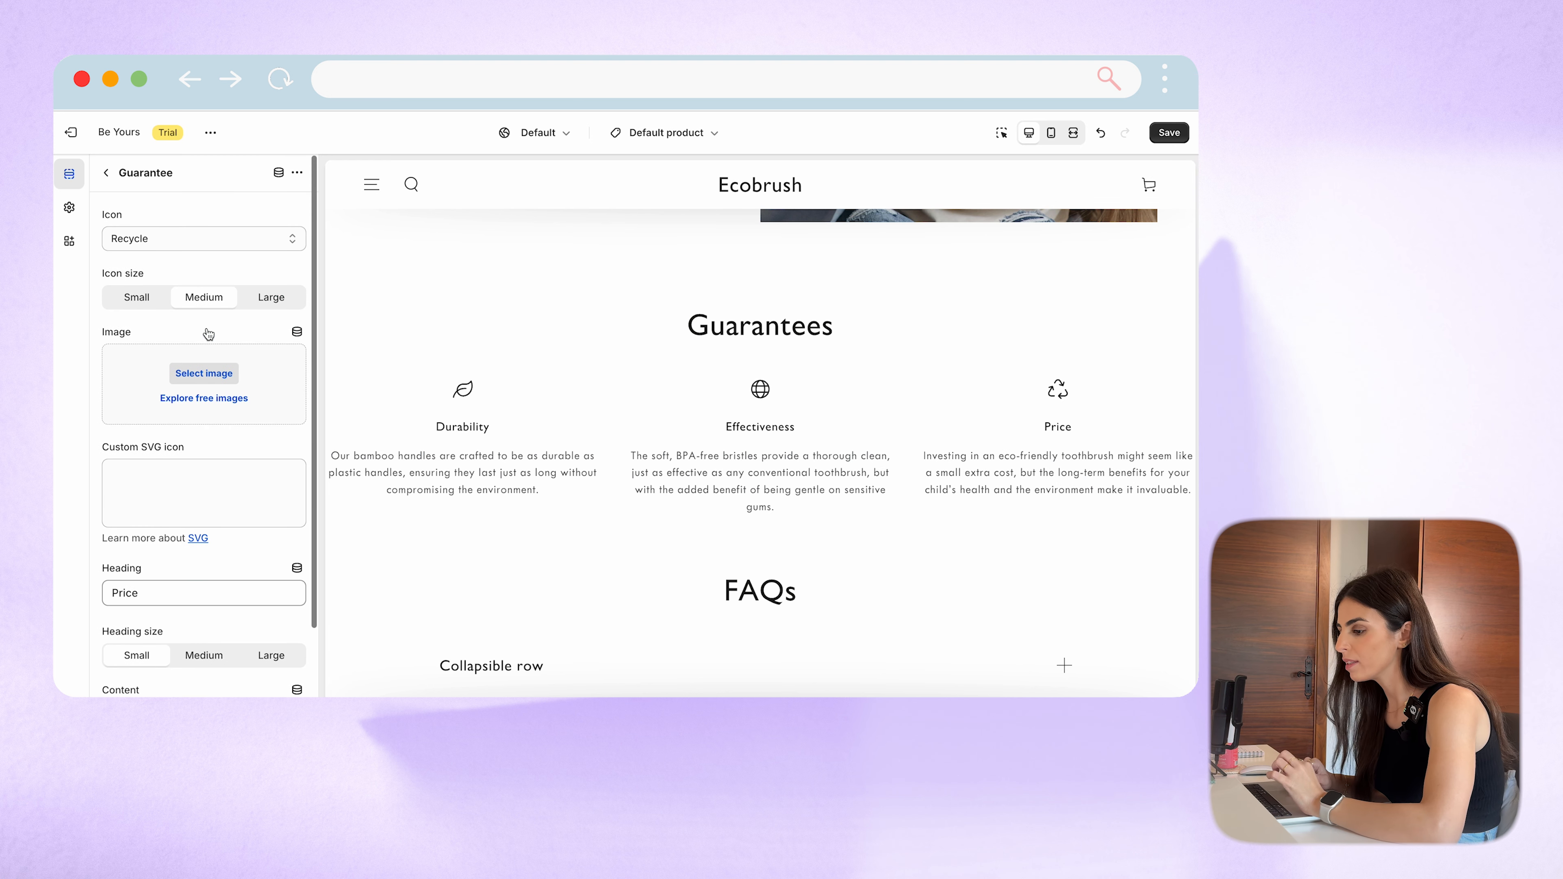
pyautogui.click(198, 240)
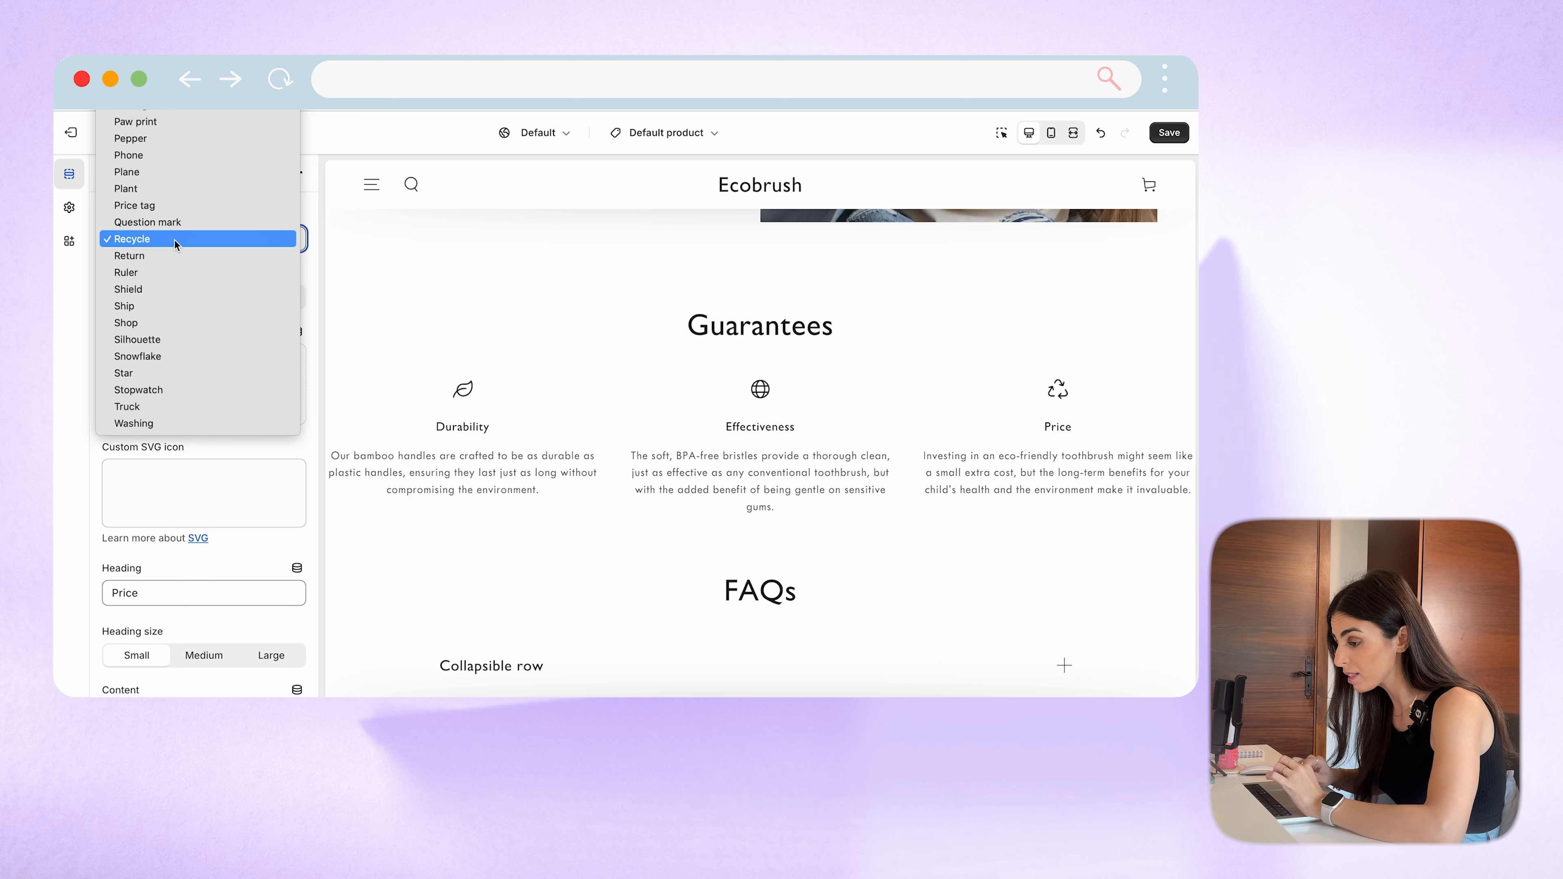
pyautogui.click(181, 208)
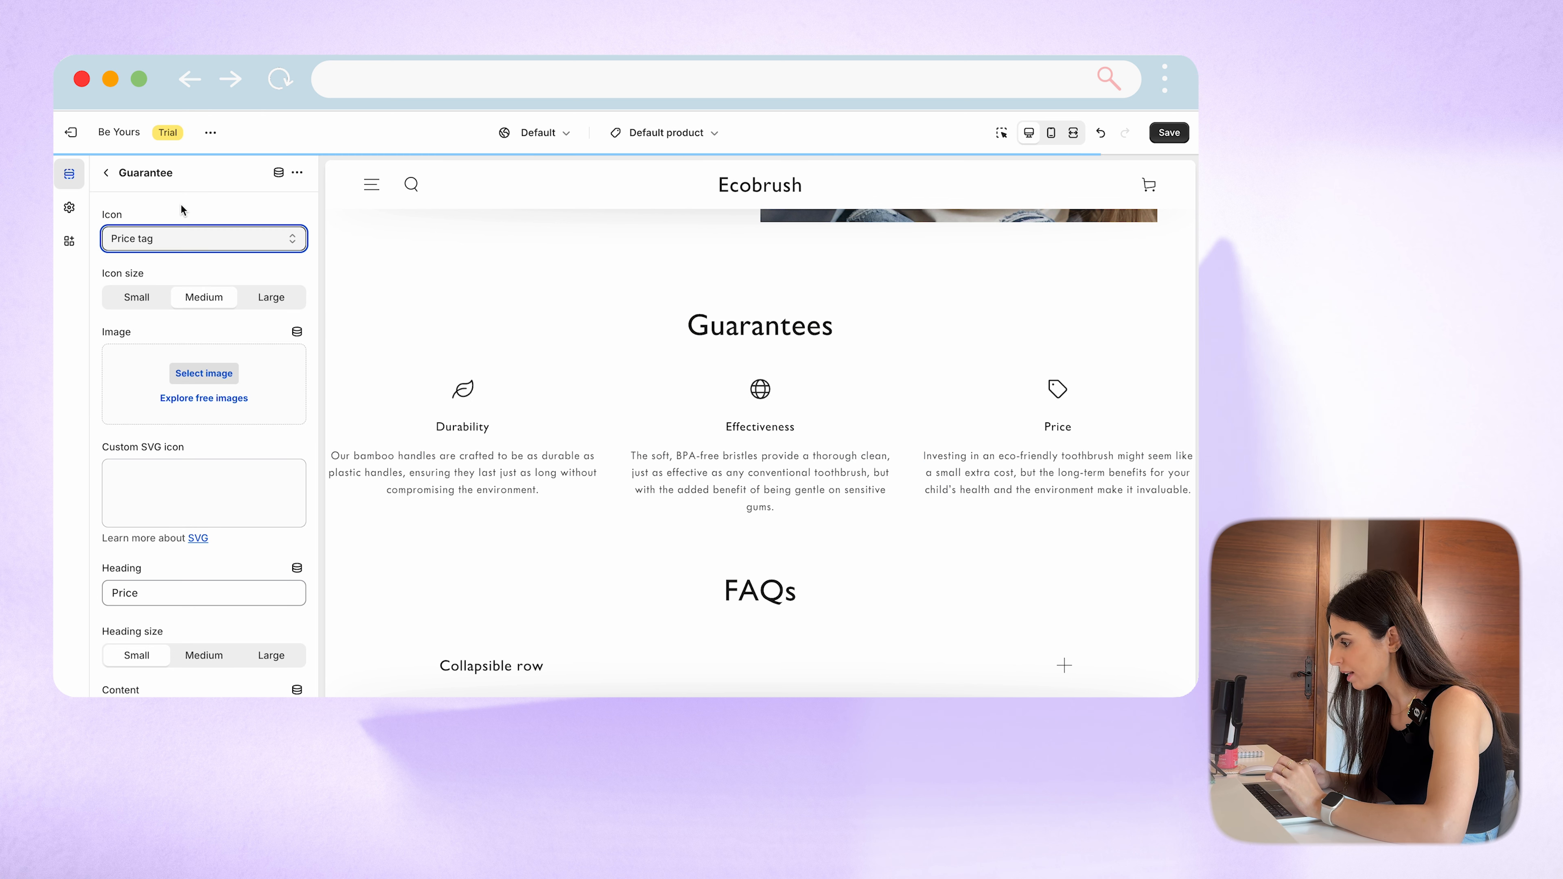
pyautogui.click(107, 174)
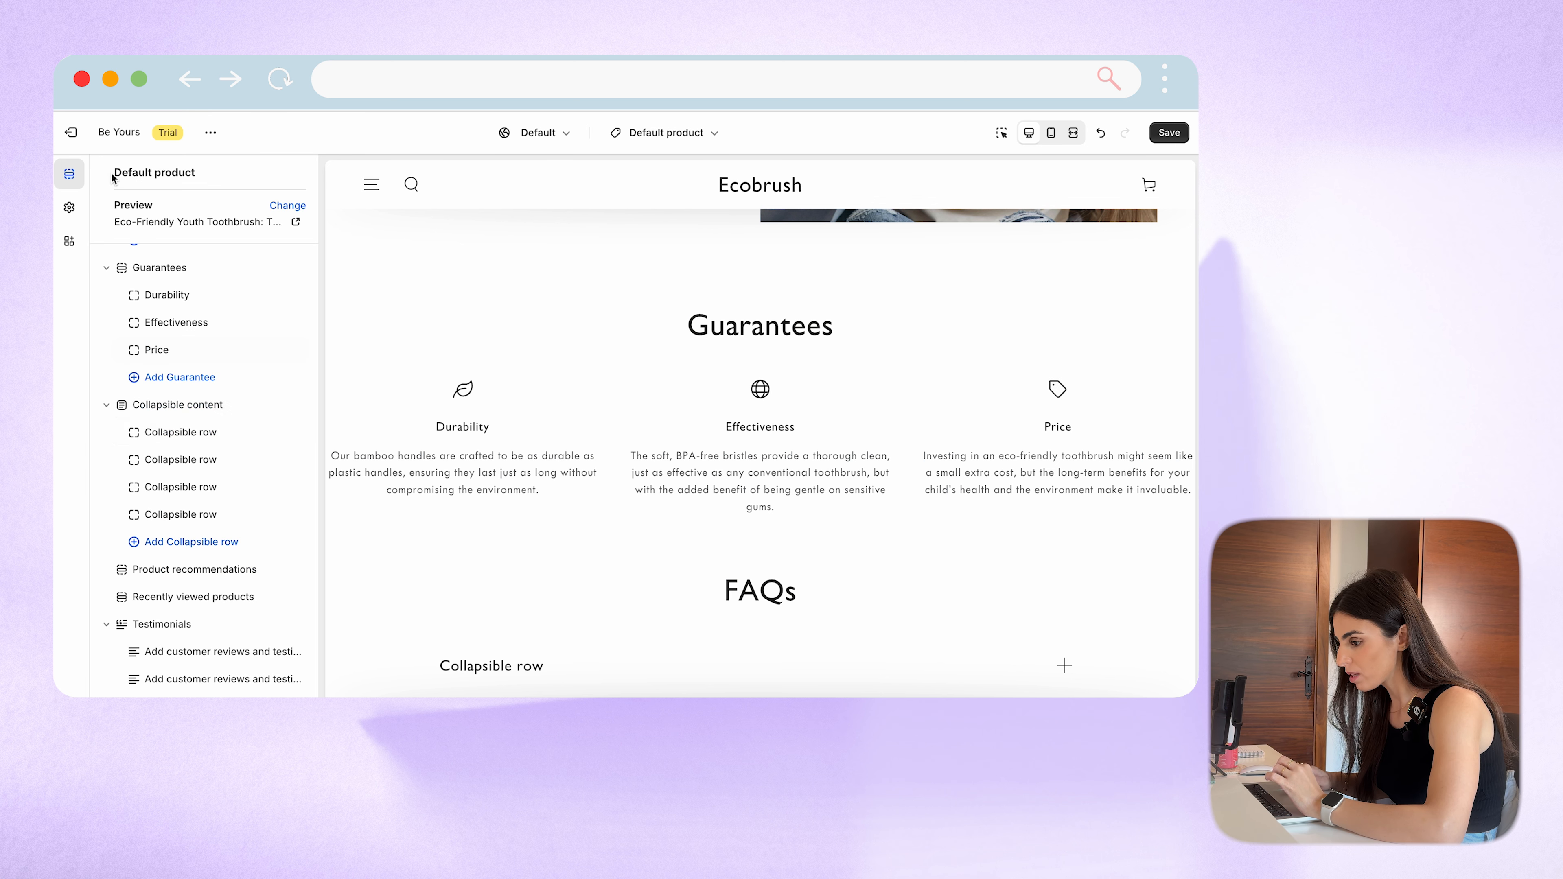
# Step: Try the Shield icon on the Effectiveness guarantee, settling on Check mark instead
pyautogui.click(177, 322)
pyautogui.click(165, 241)
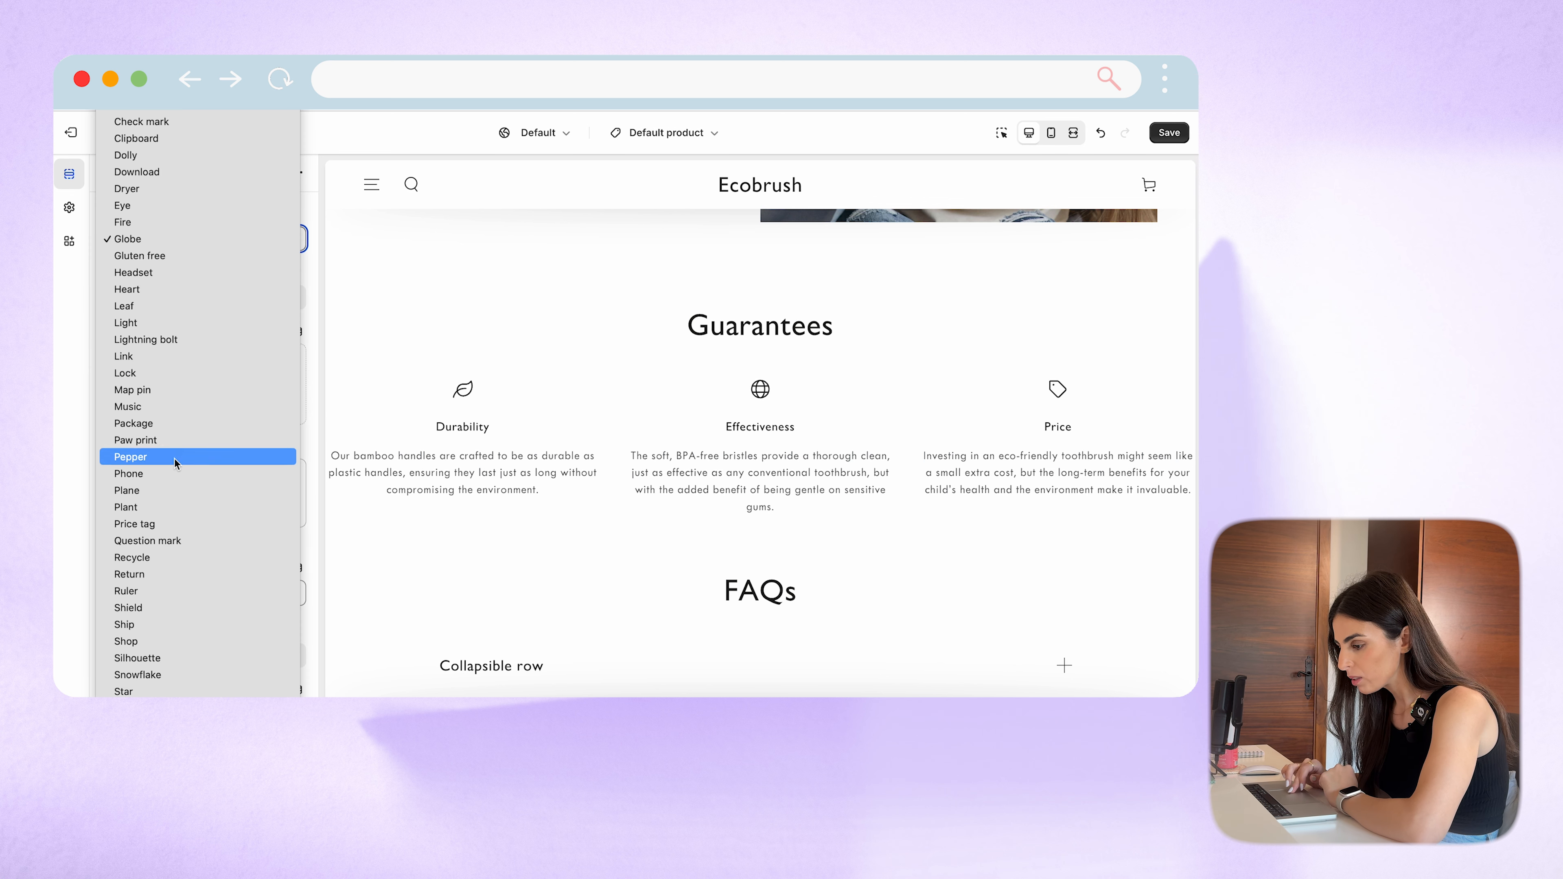
pyautogui.click(172, 609)
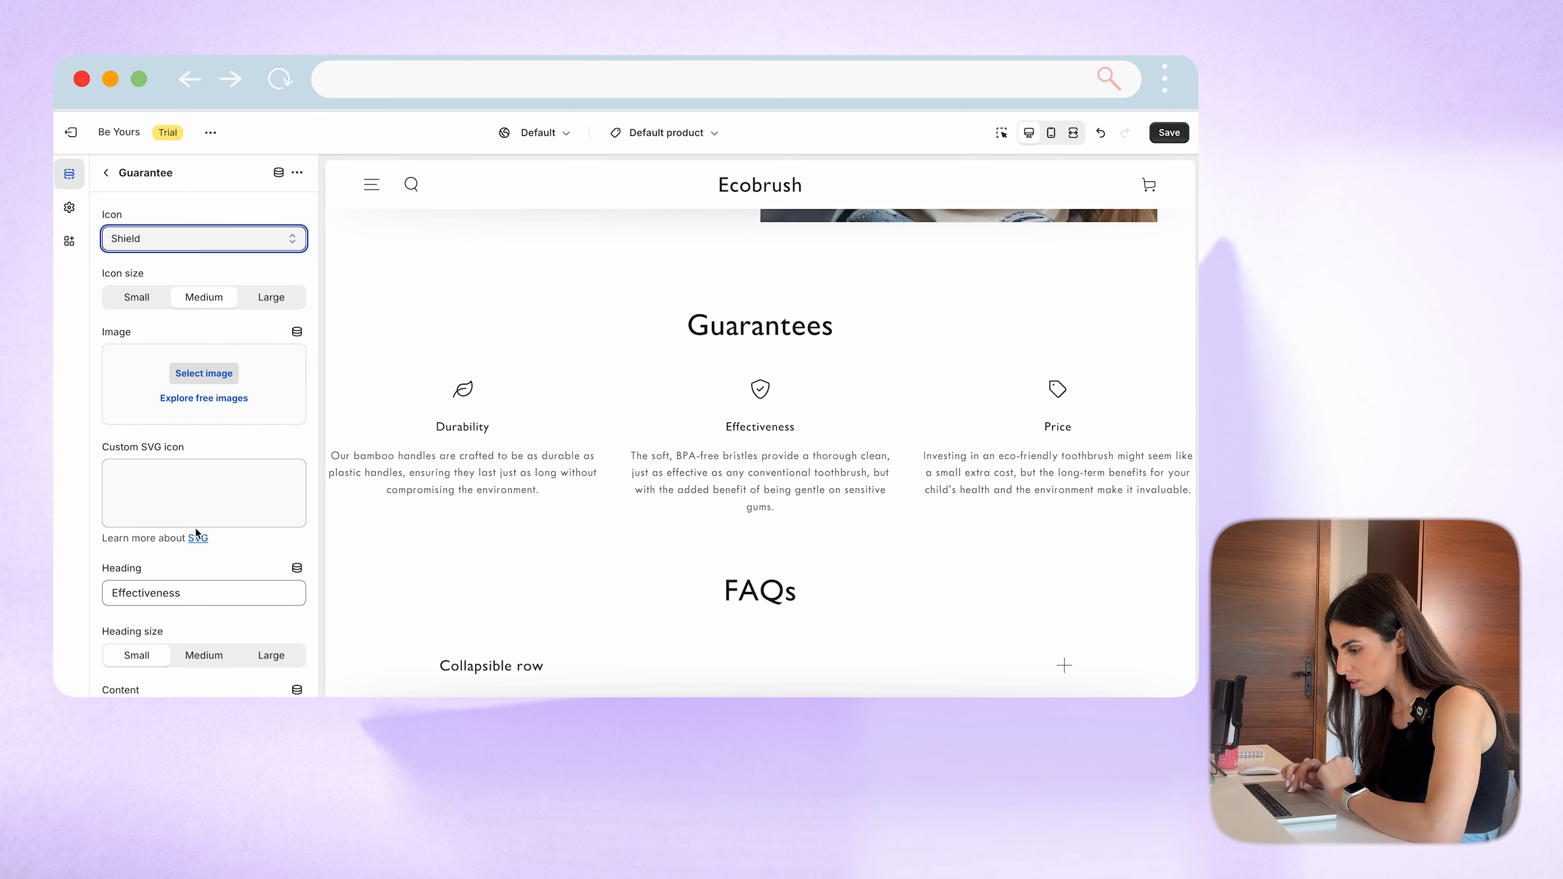
pyautogui.click(191, 241)
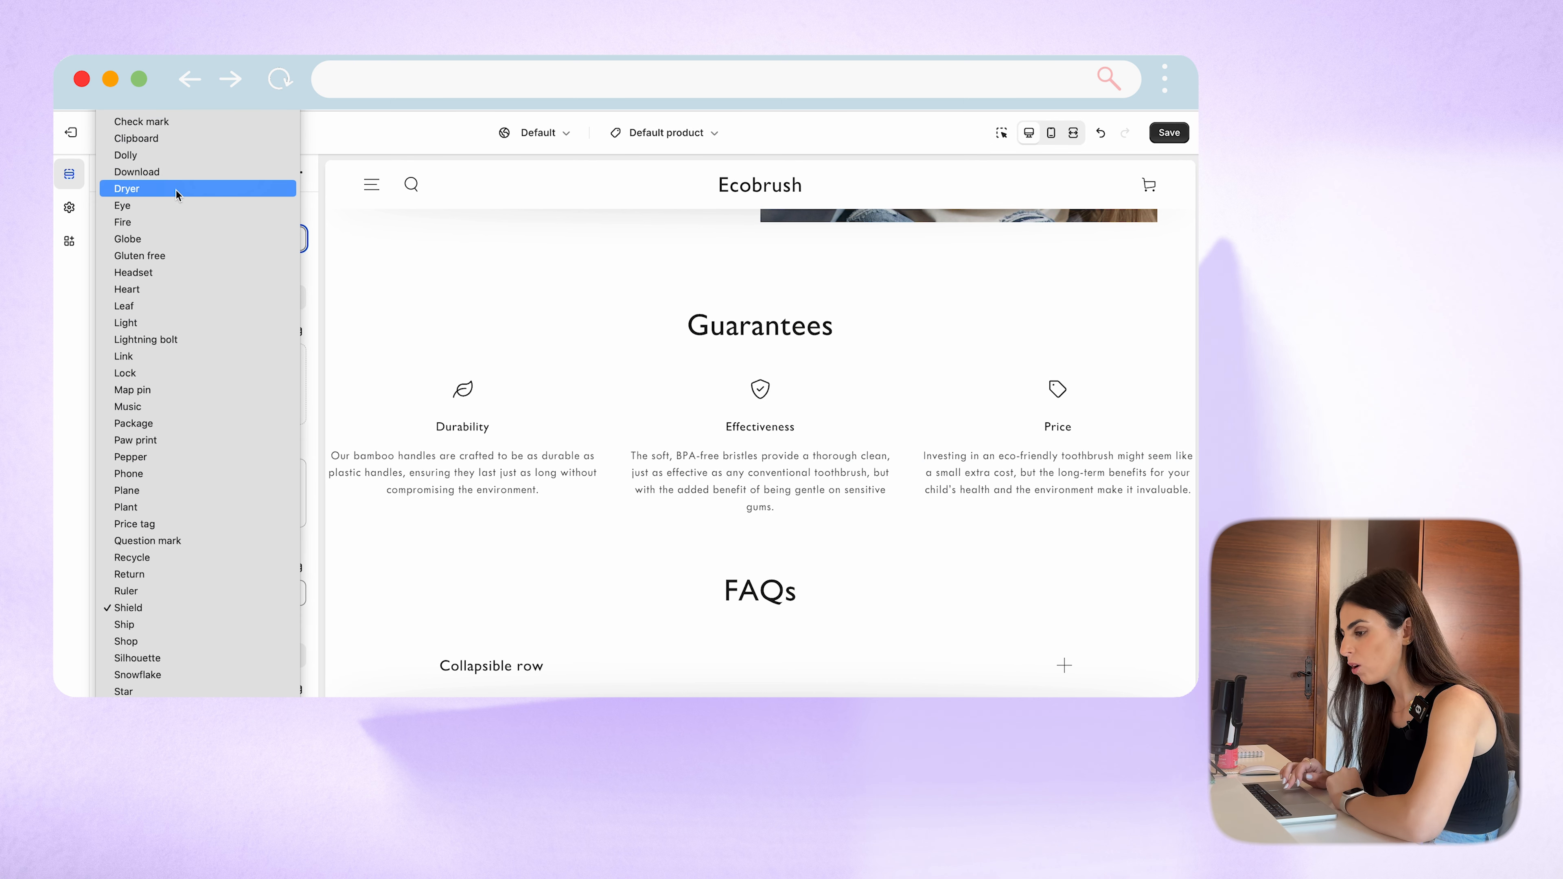
pyautogui.click(175, 122)
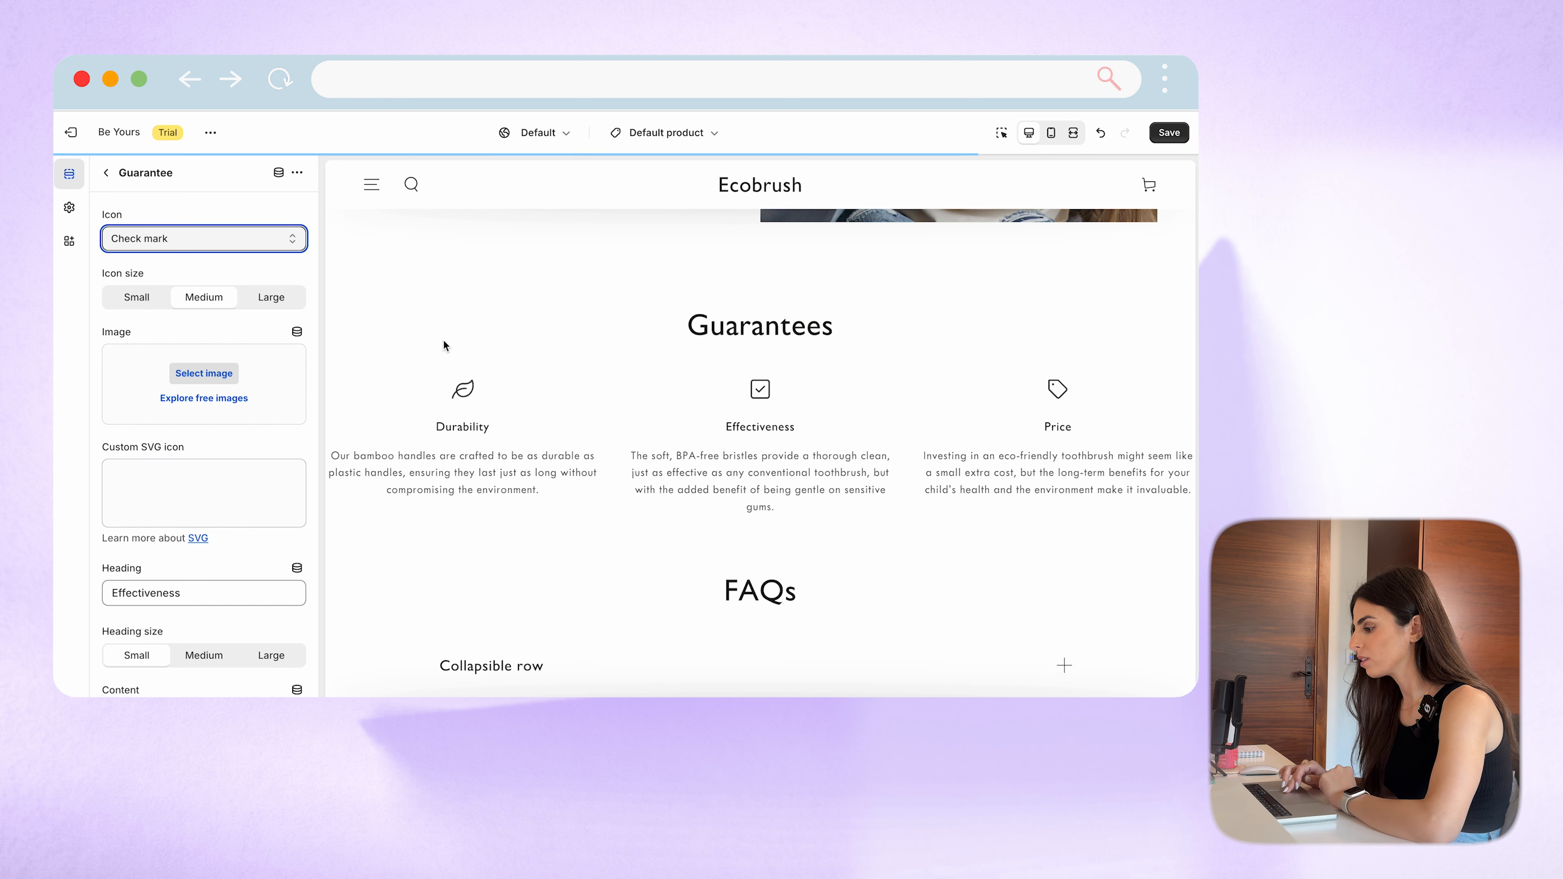
pyautogui.click(109, 175)
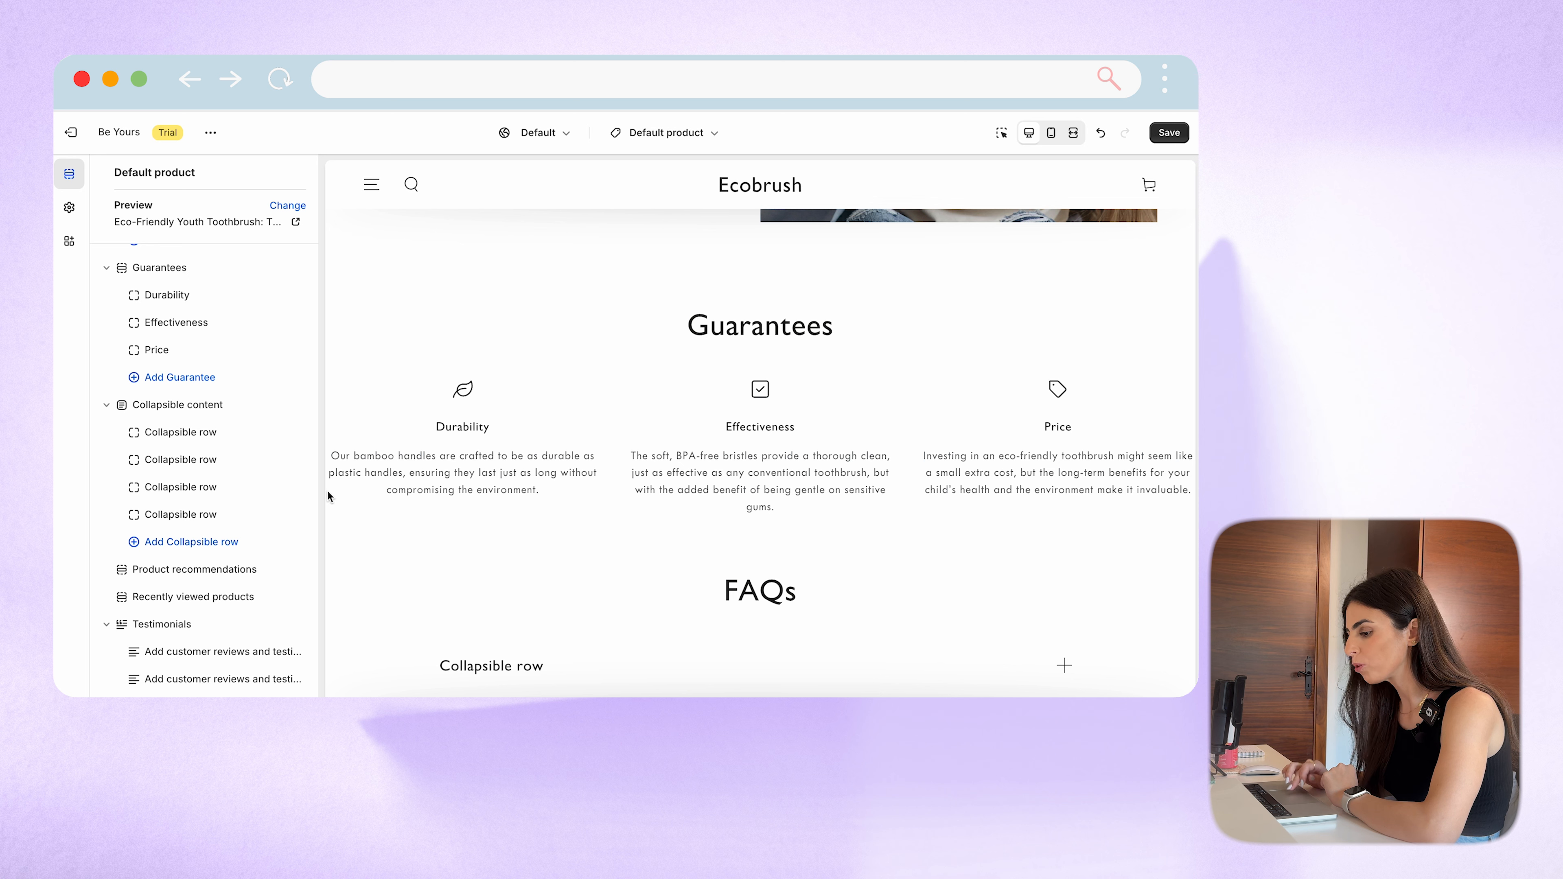
# Step: Set the Durability guarantee's heading size to Large, keeping its icon size at Medium
pyautogui.click(172, 298)
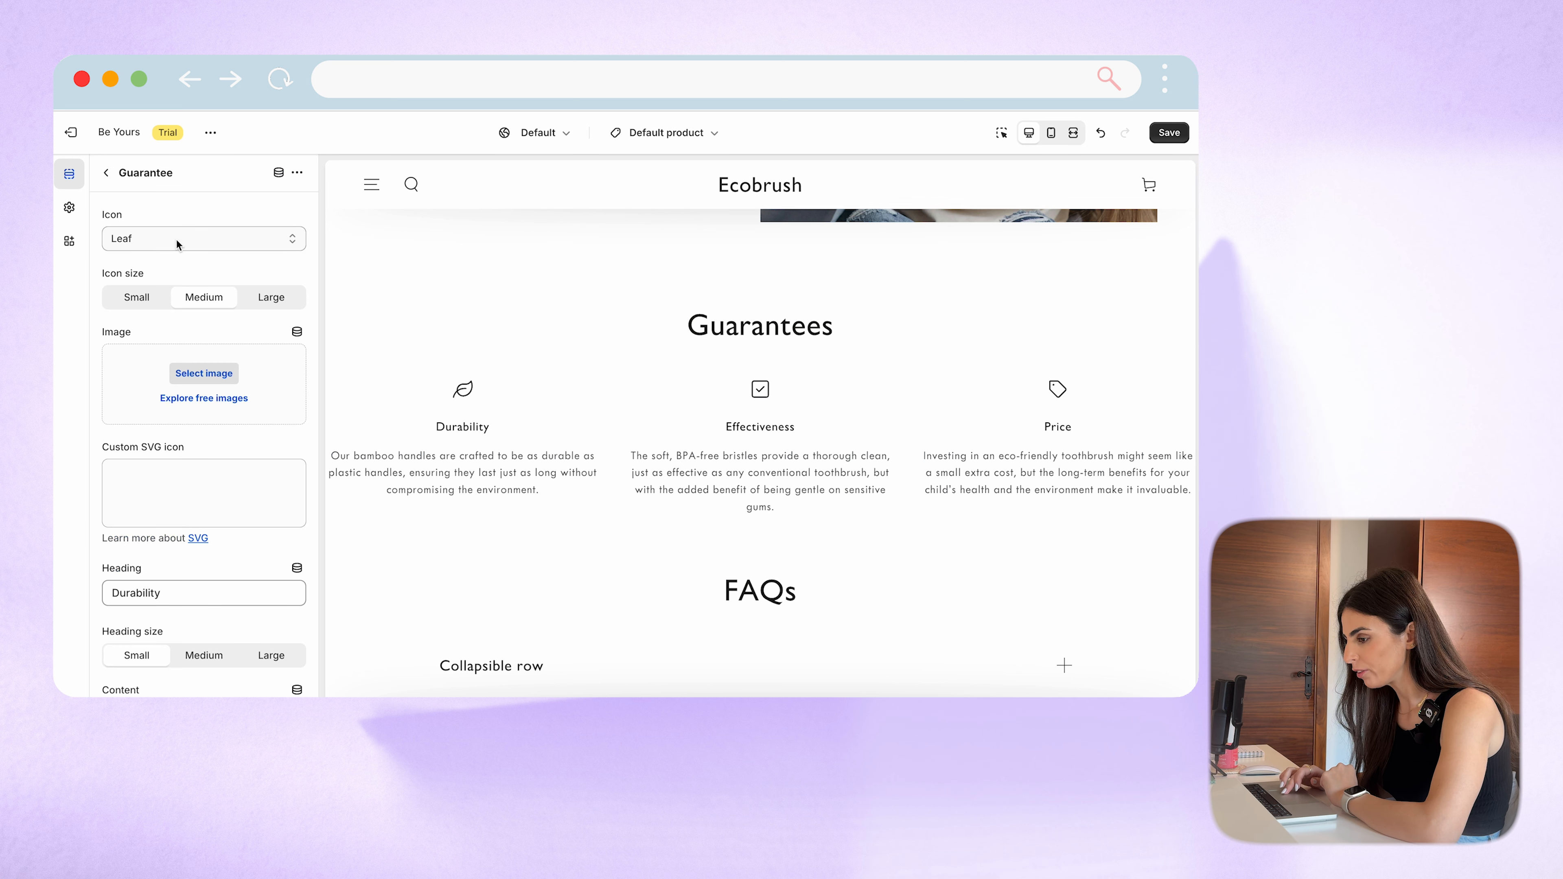
pyautogui.click(269, 301)
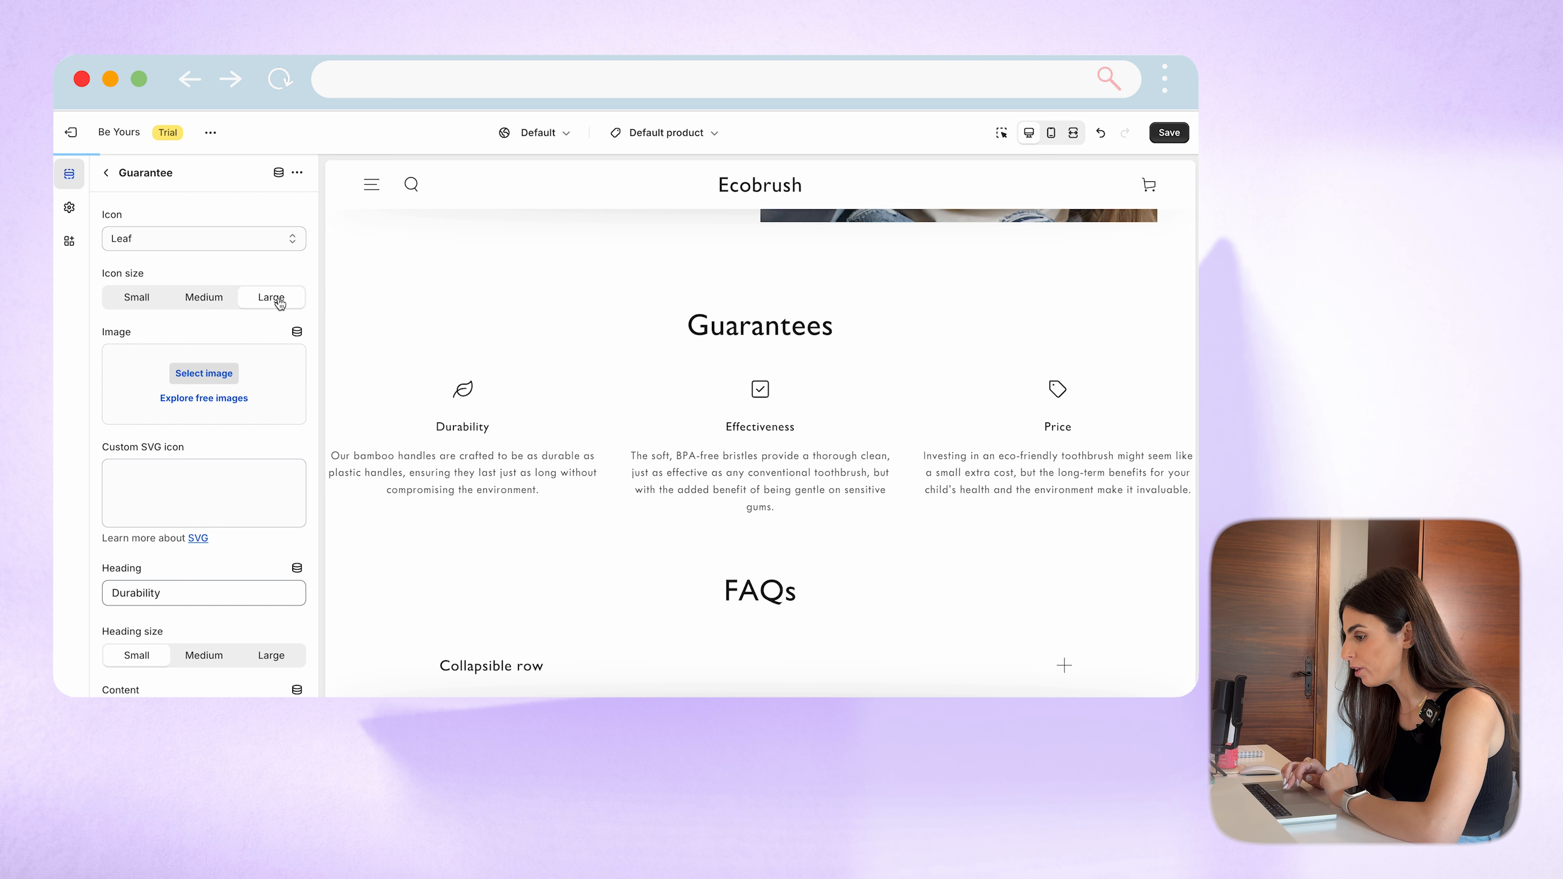
pyautogui.click(197, 298)
pyautogui.scroll(-3, 204, 419)
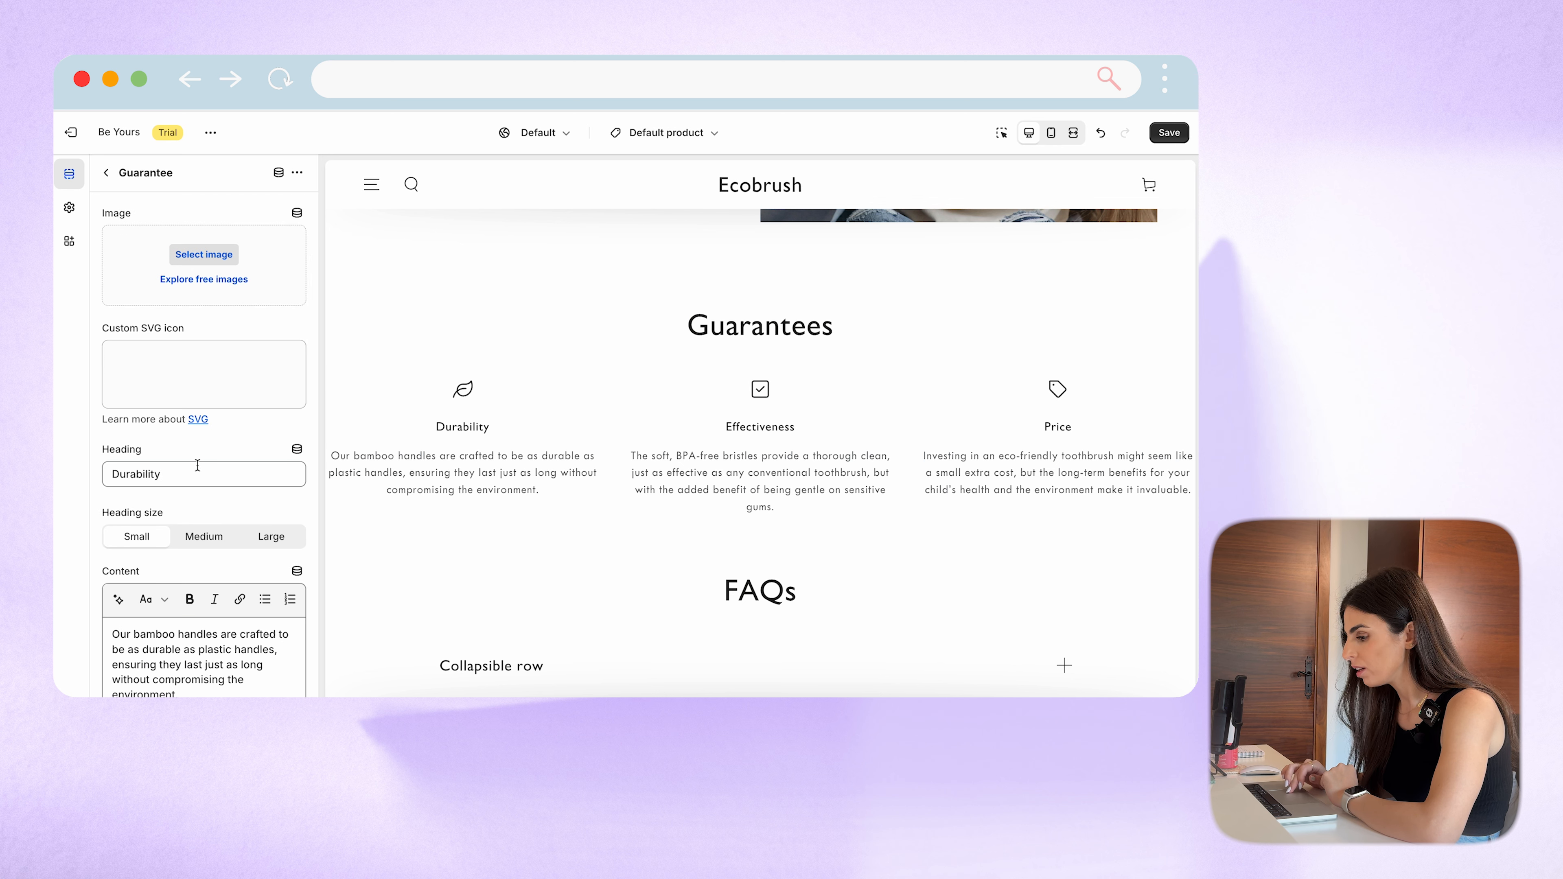
pyautogui.click(271, 536)
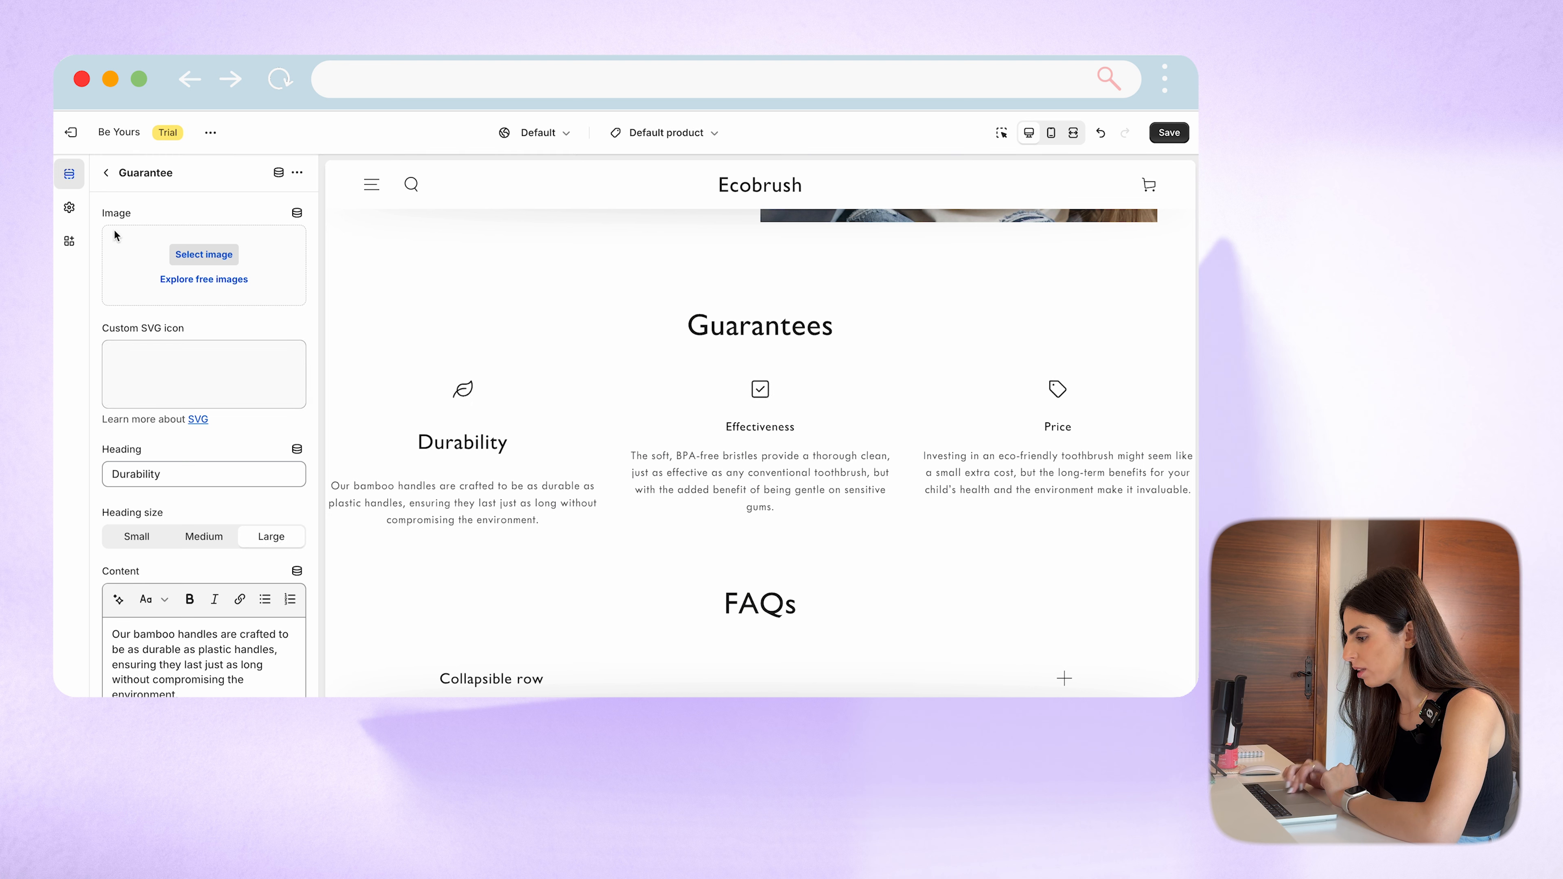
pyautogui.click(107, 173)
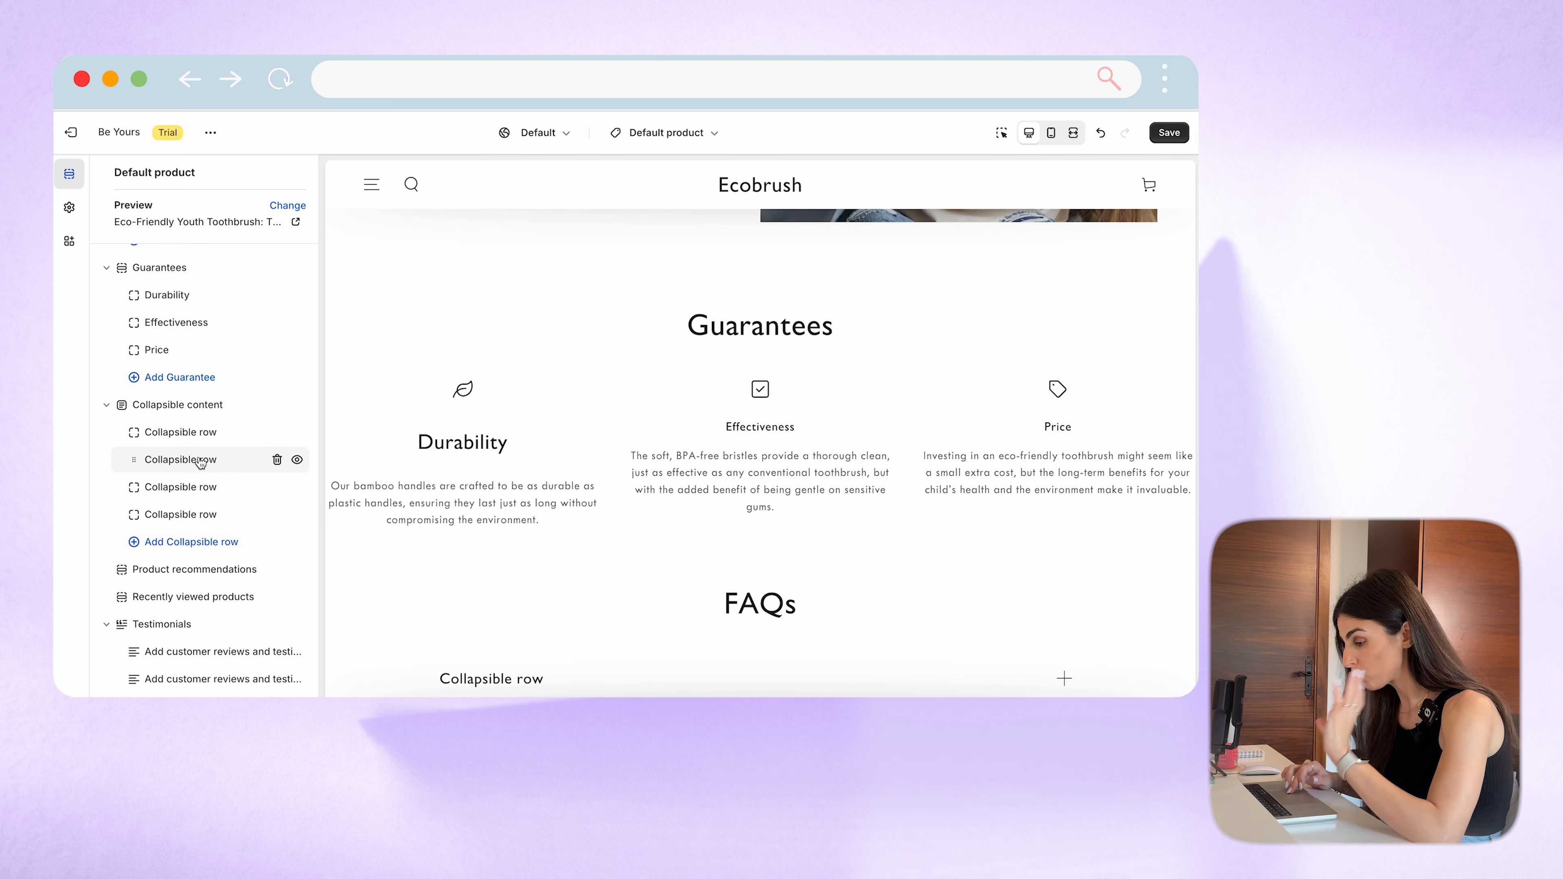
# Step: Set the Effectiveness guarantee's heading size to Large and delete the extra placeholder guarantee
pyautogui.click(215, 335)
pyautogui.click(195, 323)
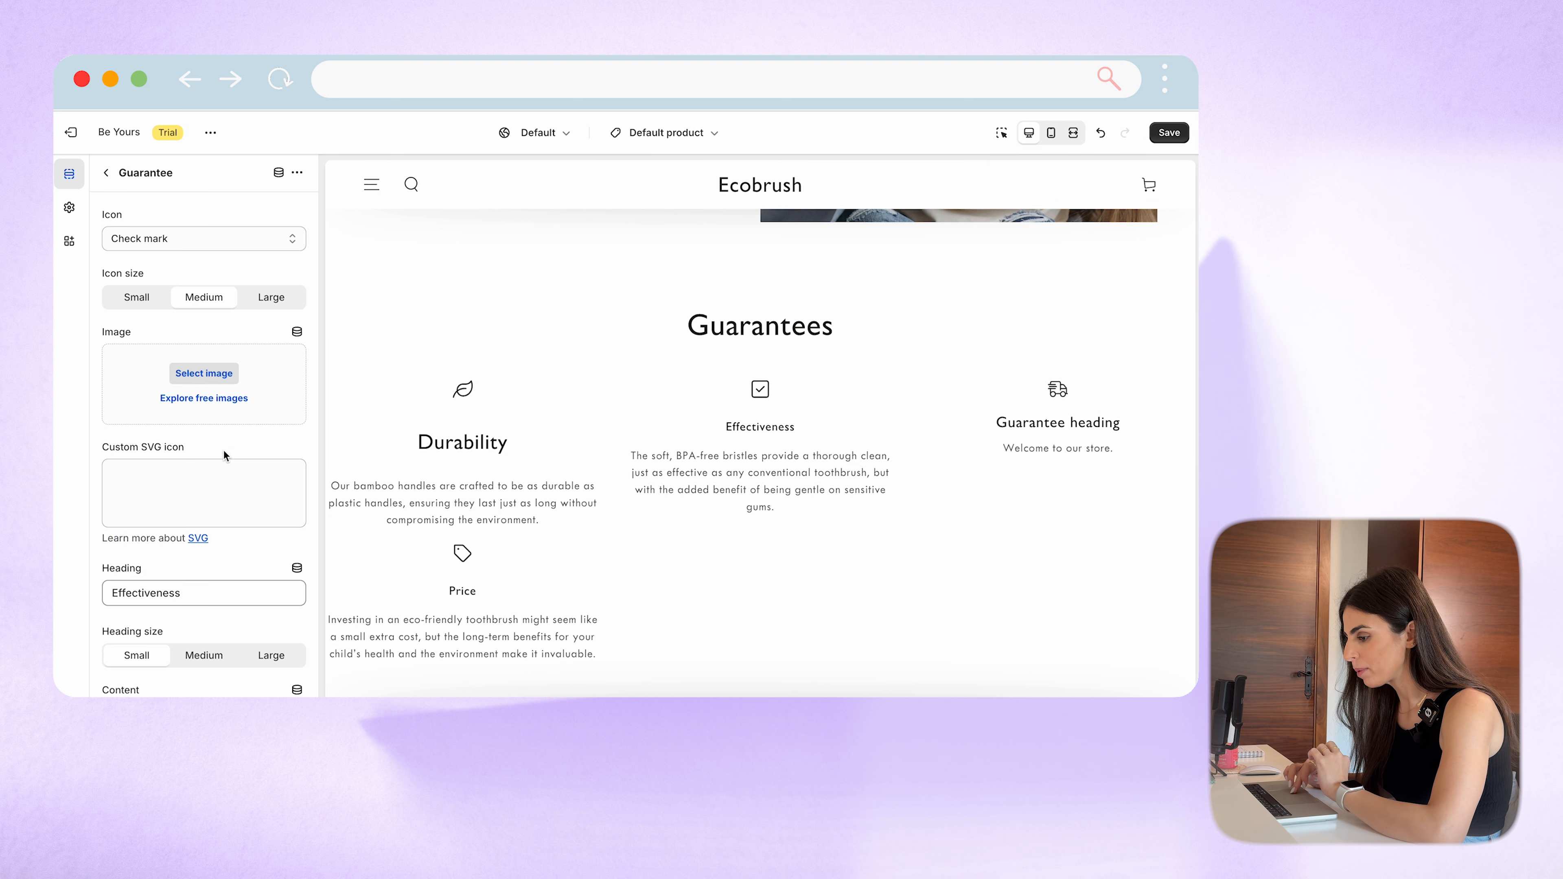
pyautogui.click(270, 656)
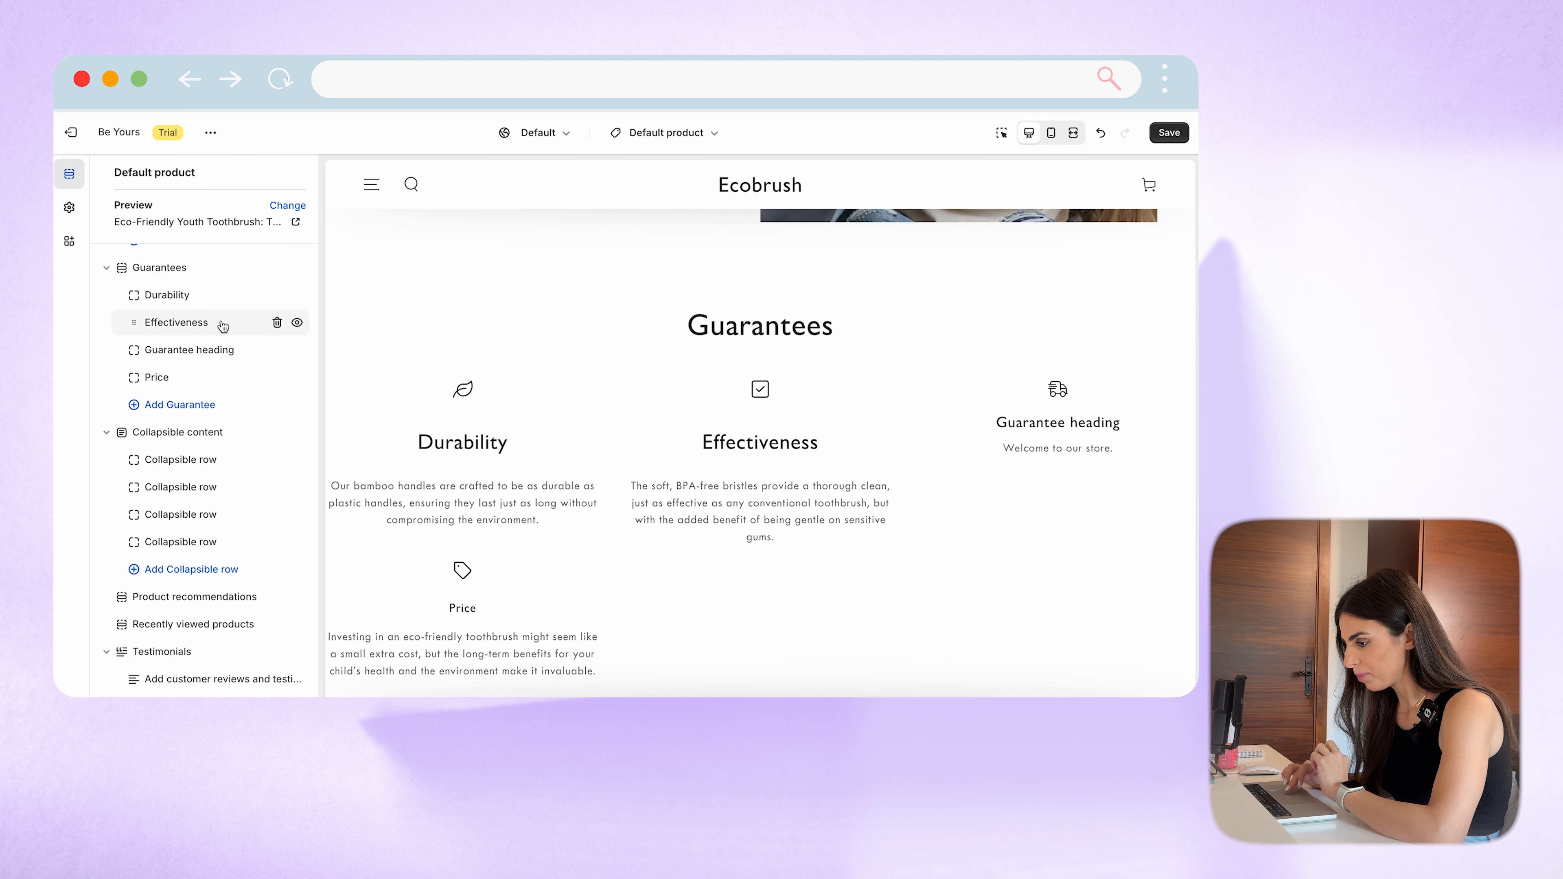
pyautogui.click(277, 349)
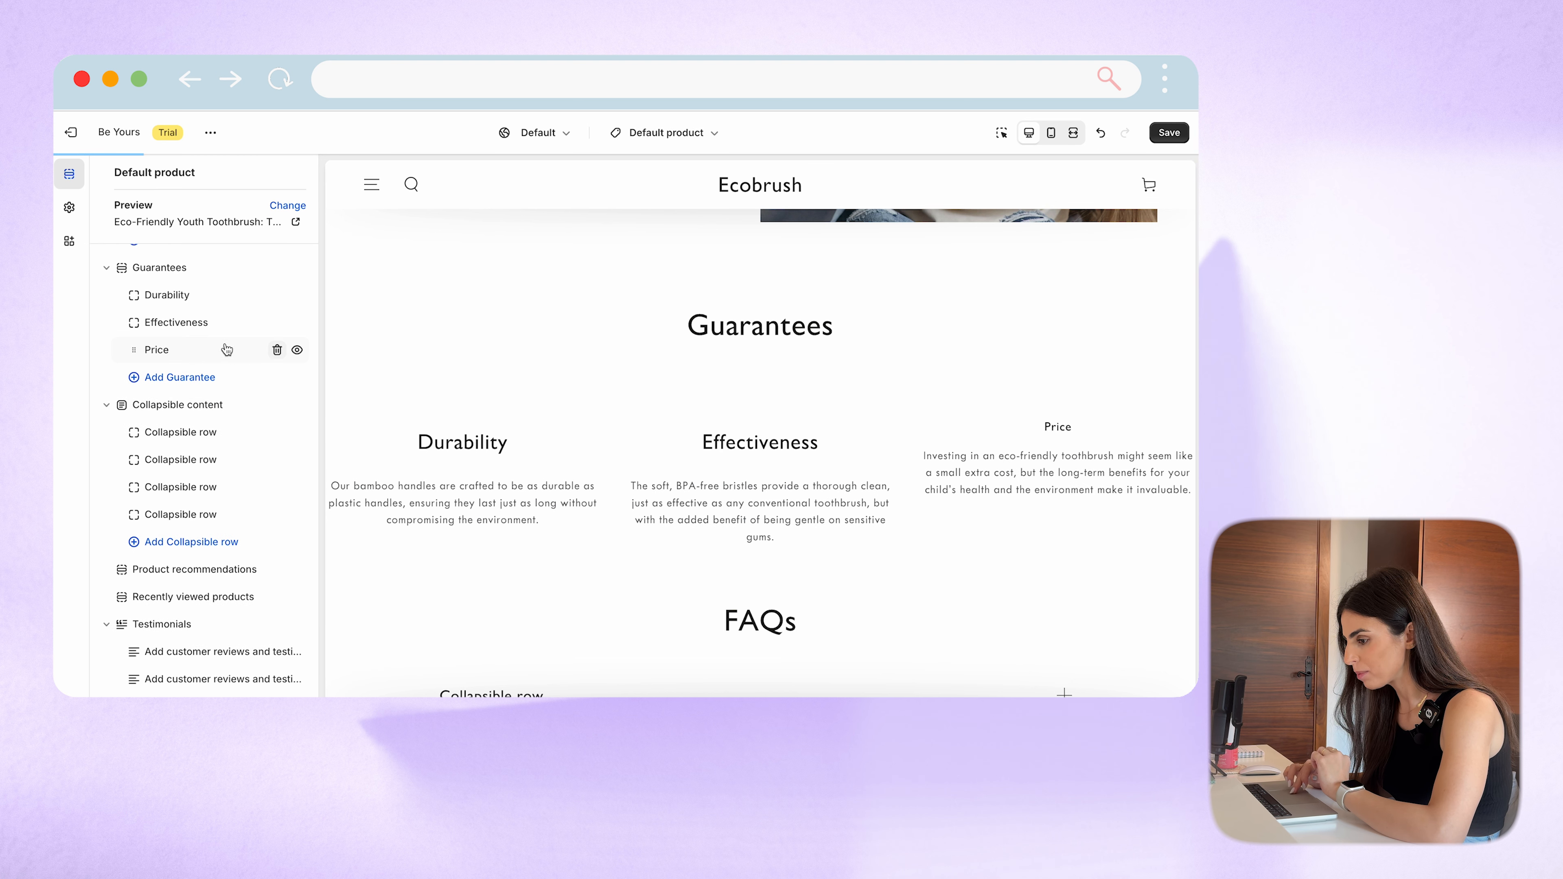
# Step: Set the Price guarantee's heading size to Large, keeping its icon size at Medium
pyautogui.click(194, 350)
pyautogui.click(279, 298)
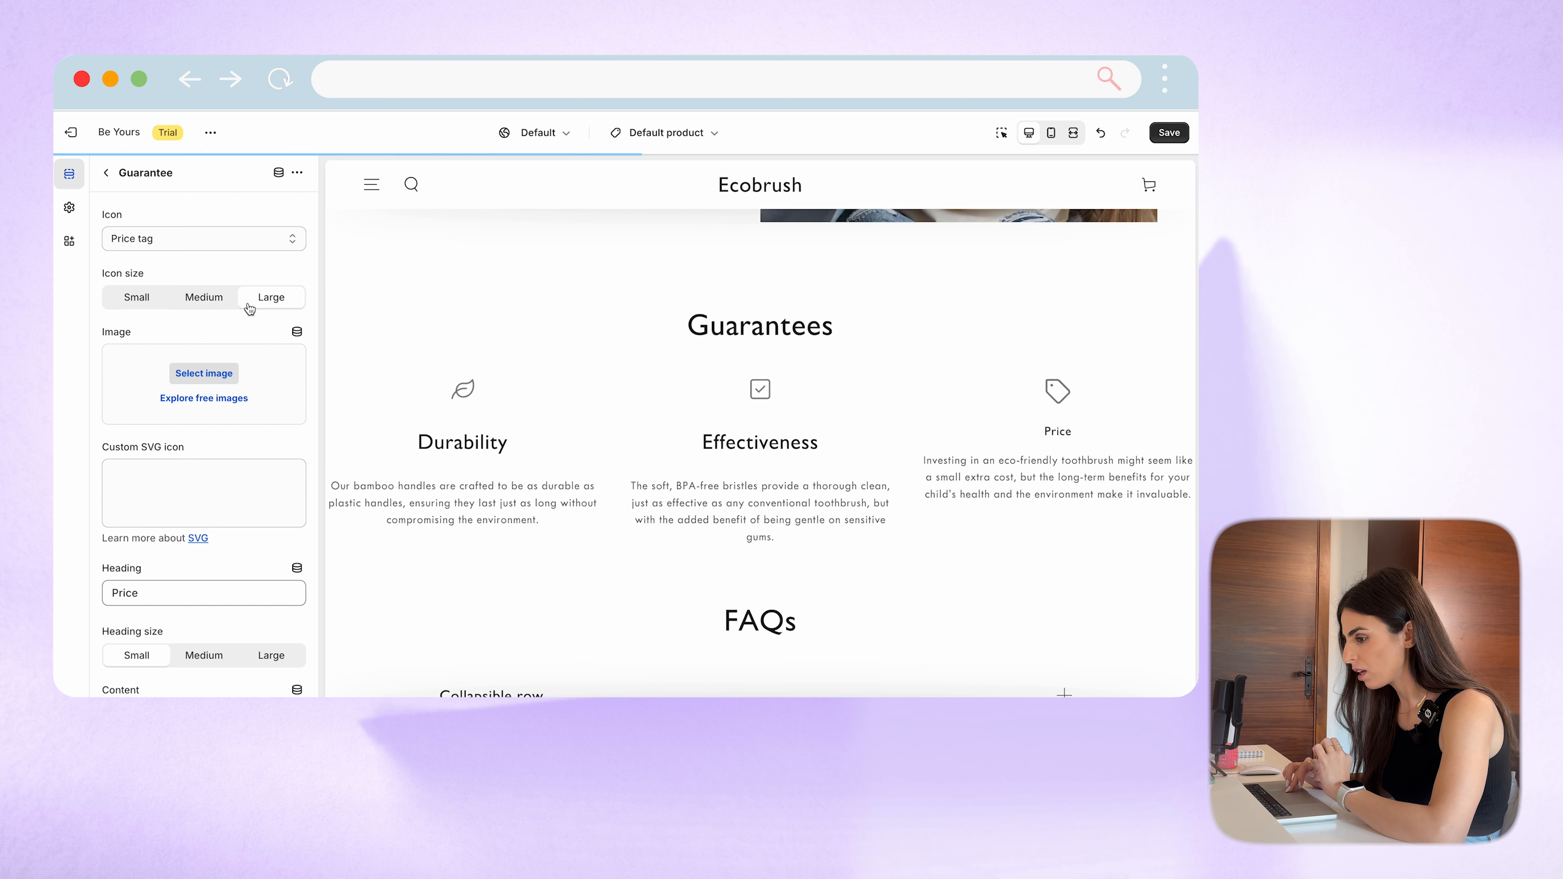
pyautogui.click(203, 298)
pyautogui.scroll(-3, 234, 567)
pyautogui.click(270, 577)
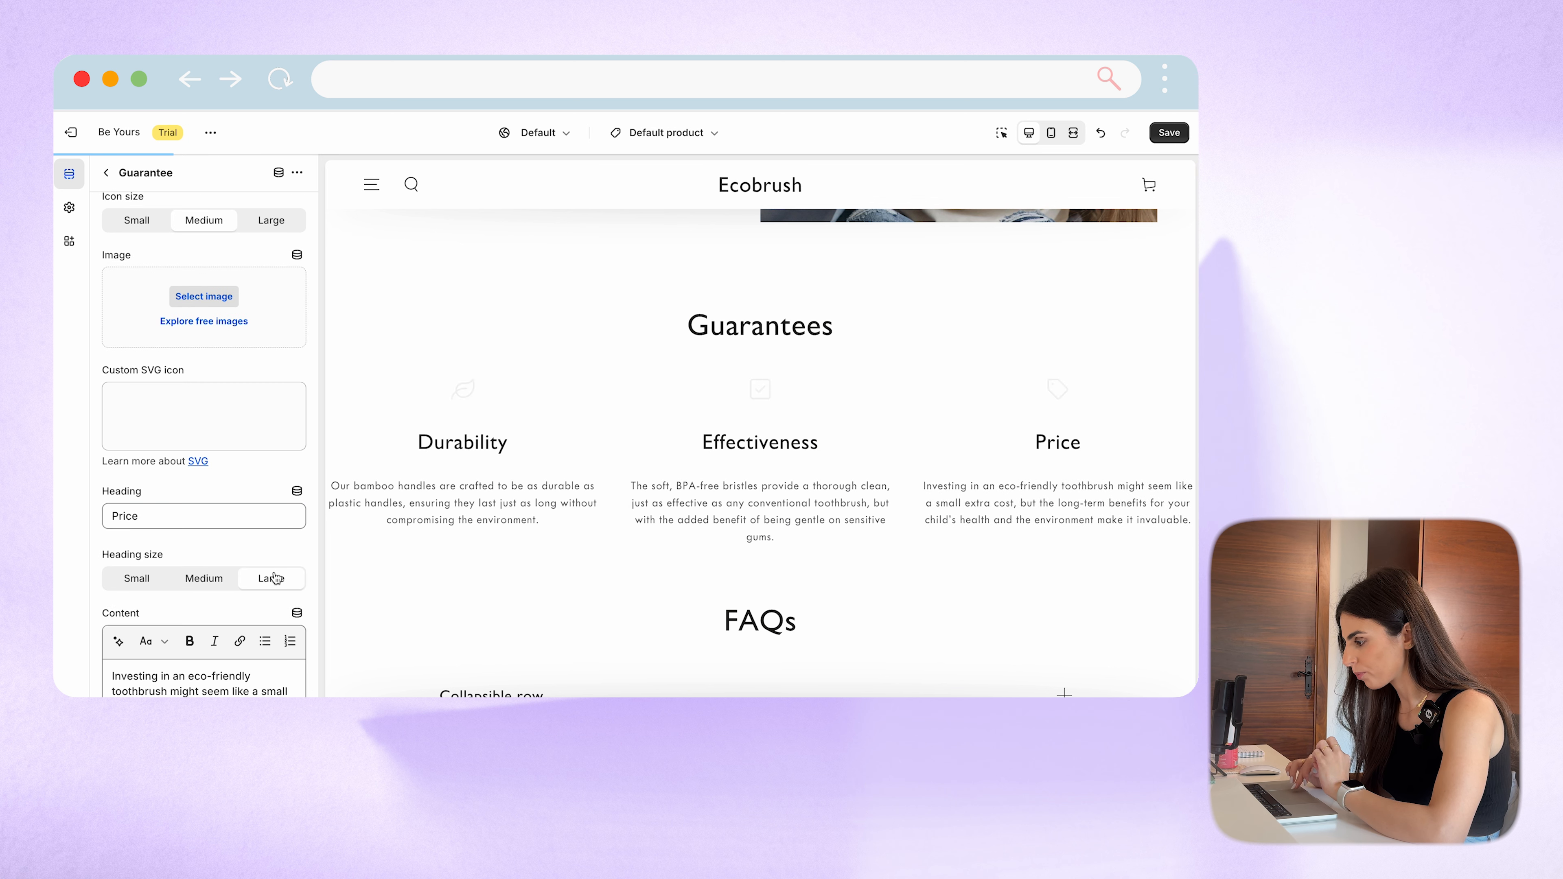
pyautogui.click(106, 172)
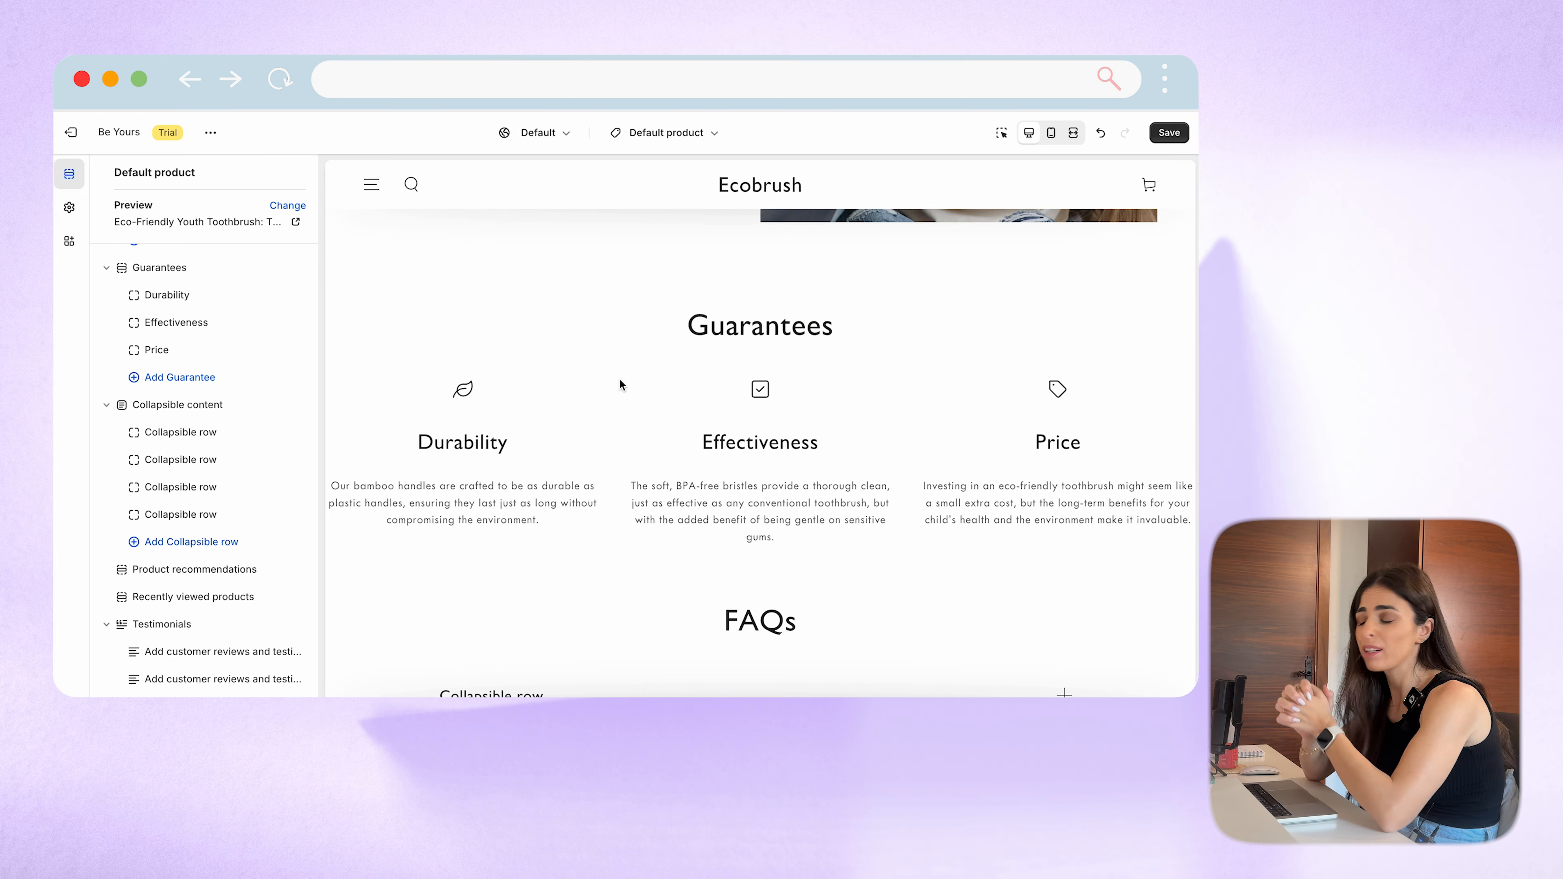
# Step: Preview the product page at full width from the product details down to the Guarantees section, and return to the desktop view
pyautogui.click(1073, 133)
pyautogui.scroll(10, 780, 364)
pyautogui.scroll(5, 780, 365)
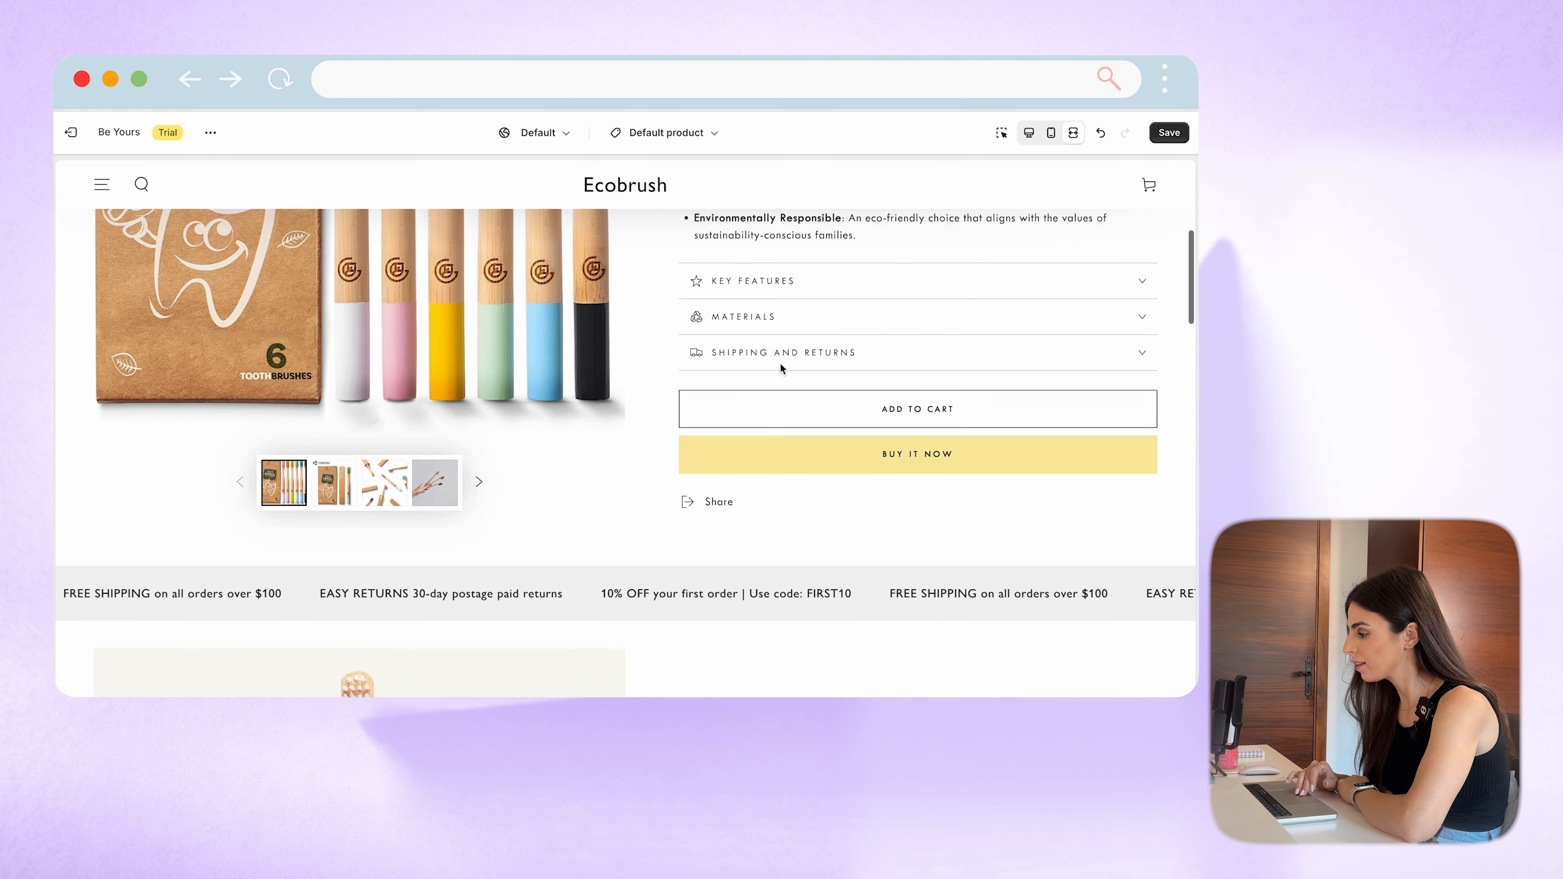
pyautogui.scroll(-20, 780, 366)
pyautogui.scroll(3, 784, 383)
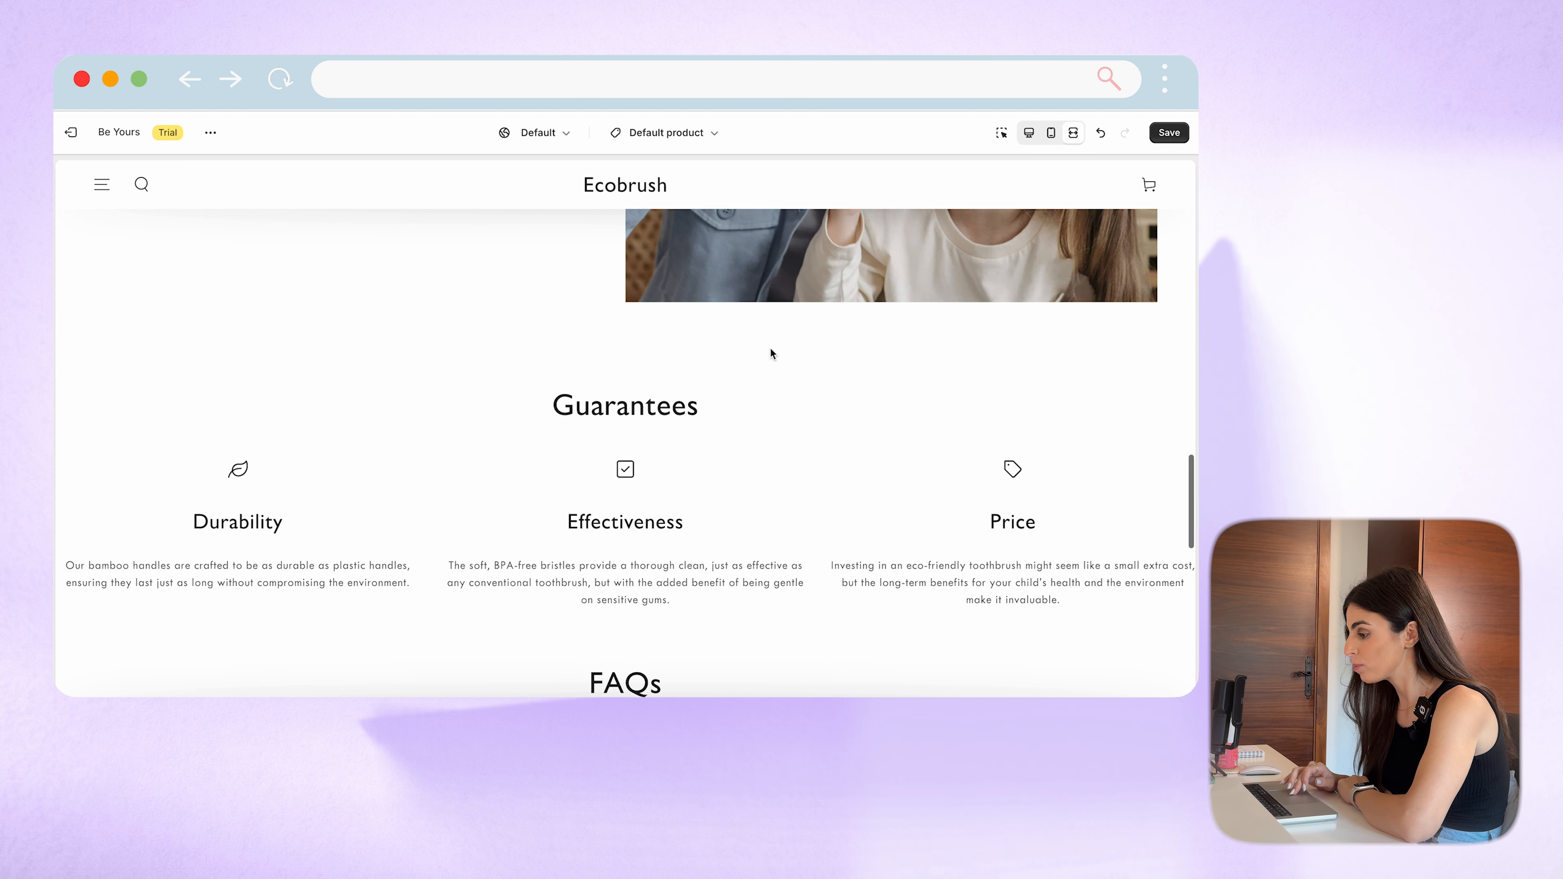
pyautogui.click(1028, 135)
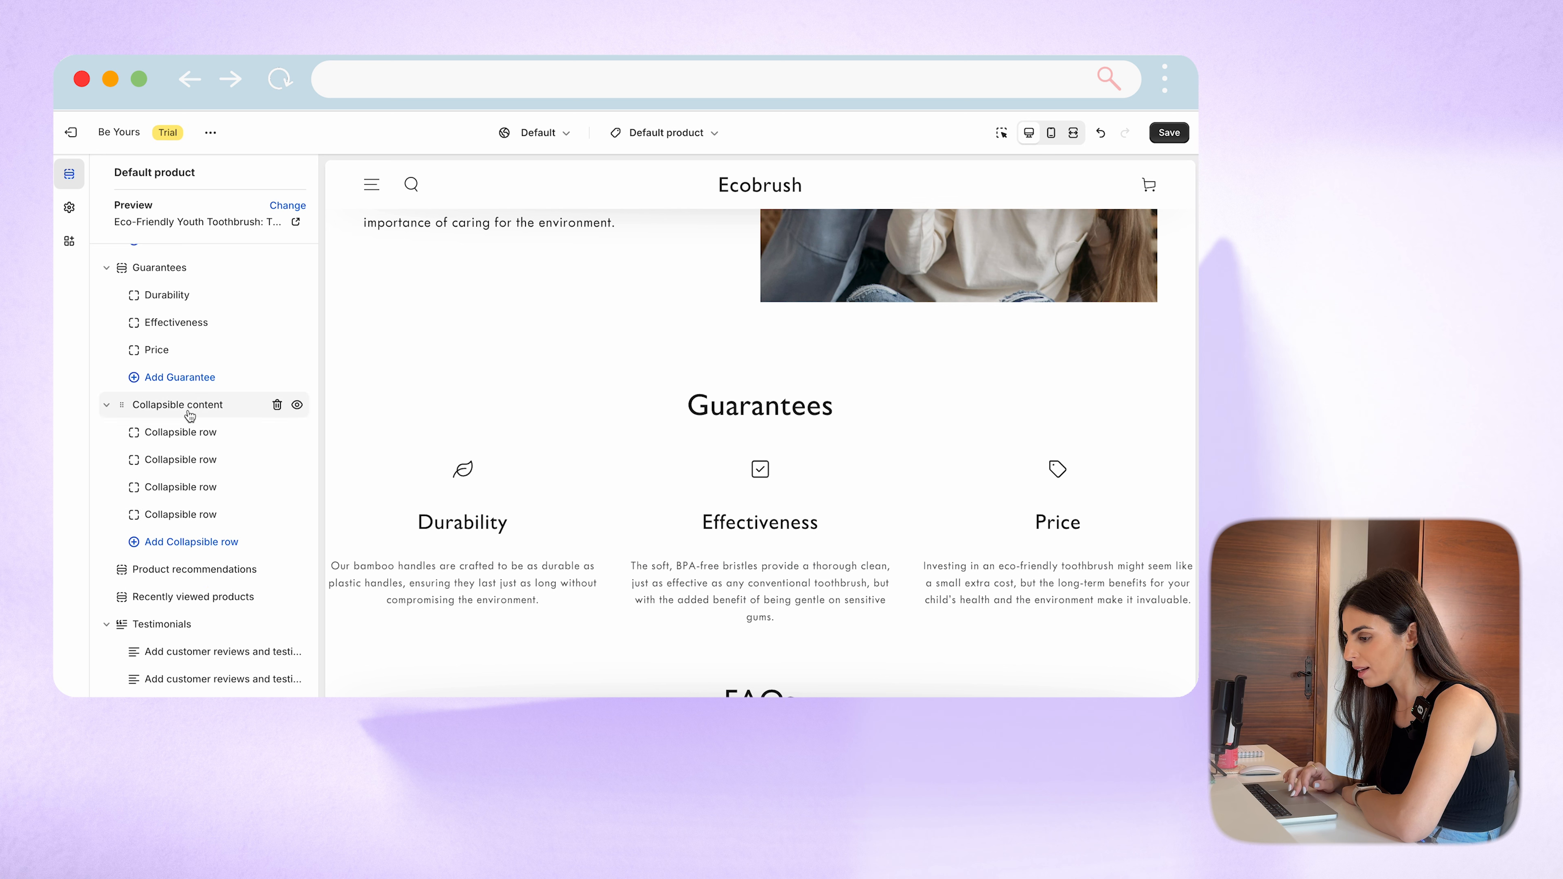
# Step: Open the Guarantees section's settings, and copy the background color code #F8F9F0 from the page 1 infographic in Canva
pyautogui.scroll(3, 183, 396)
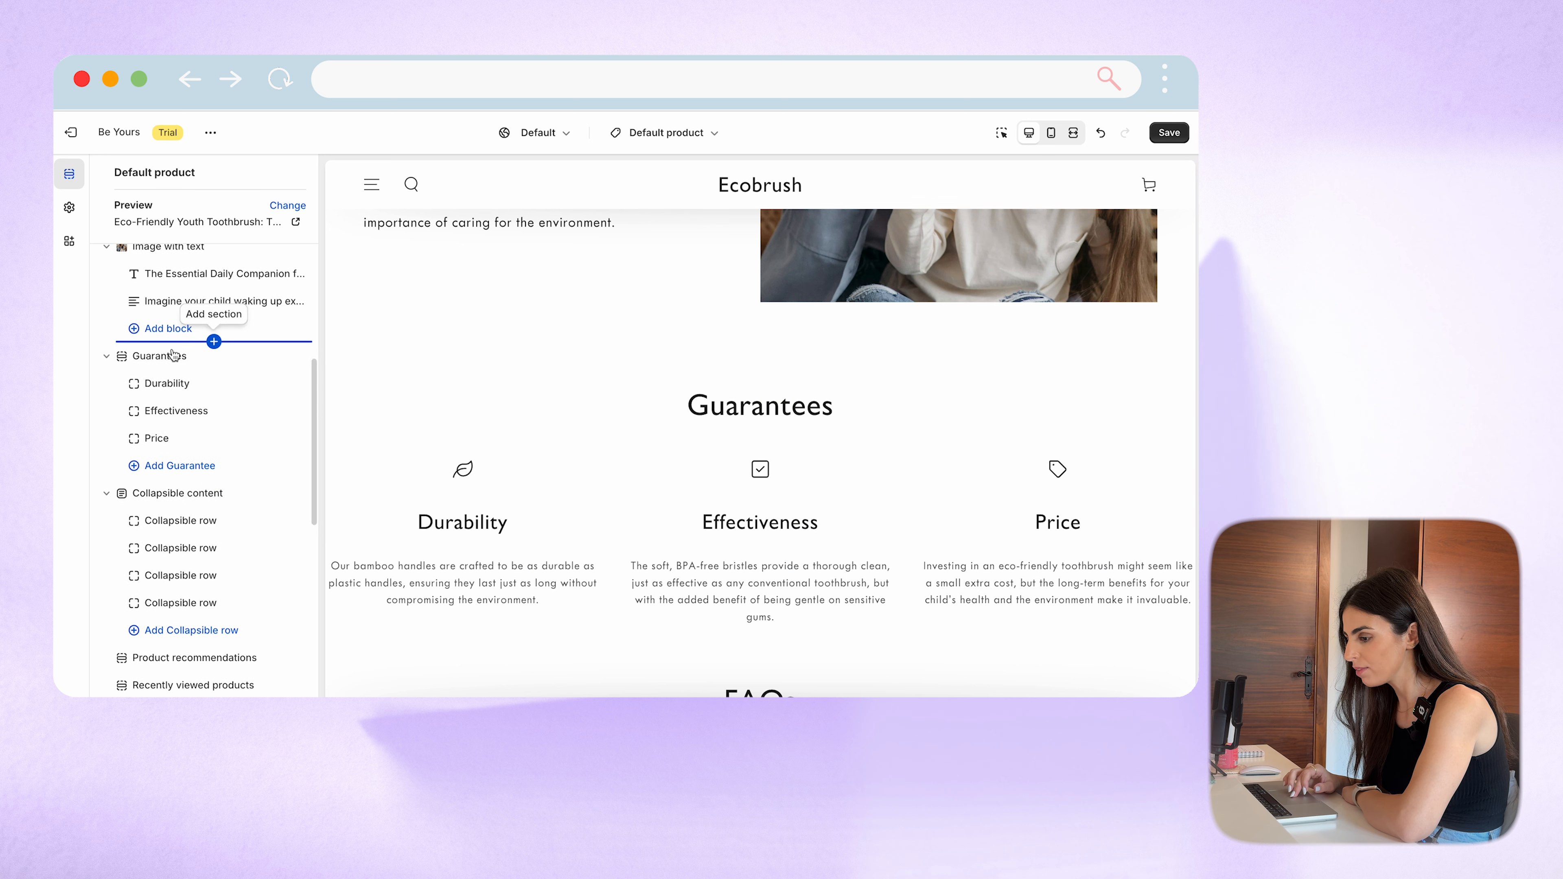
pyautogui.click(175, 357)
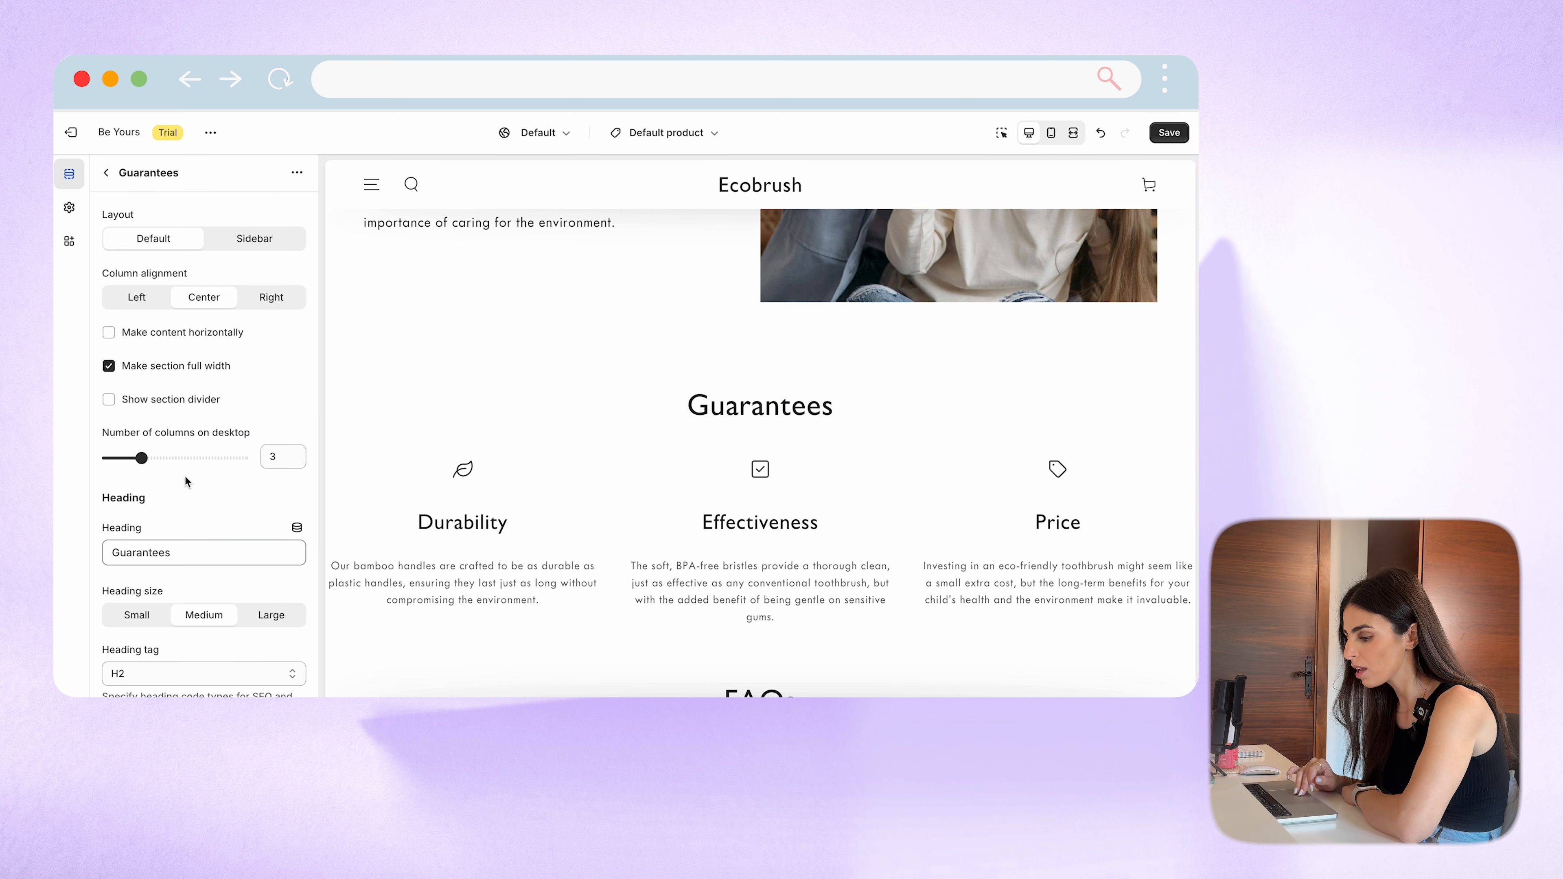
pyautogui.scroll(-5, 187, 479)
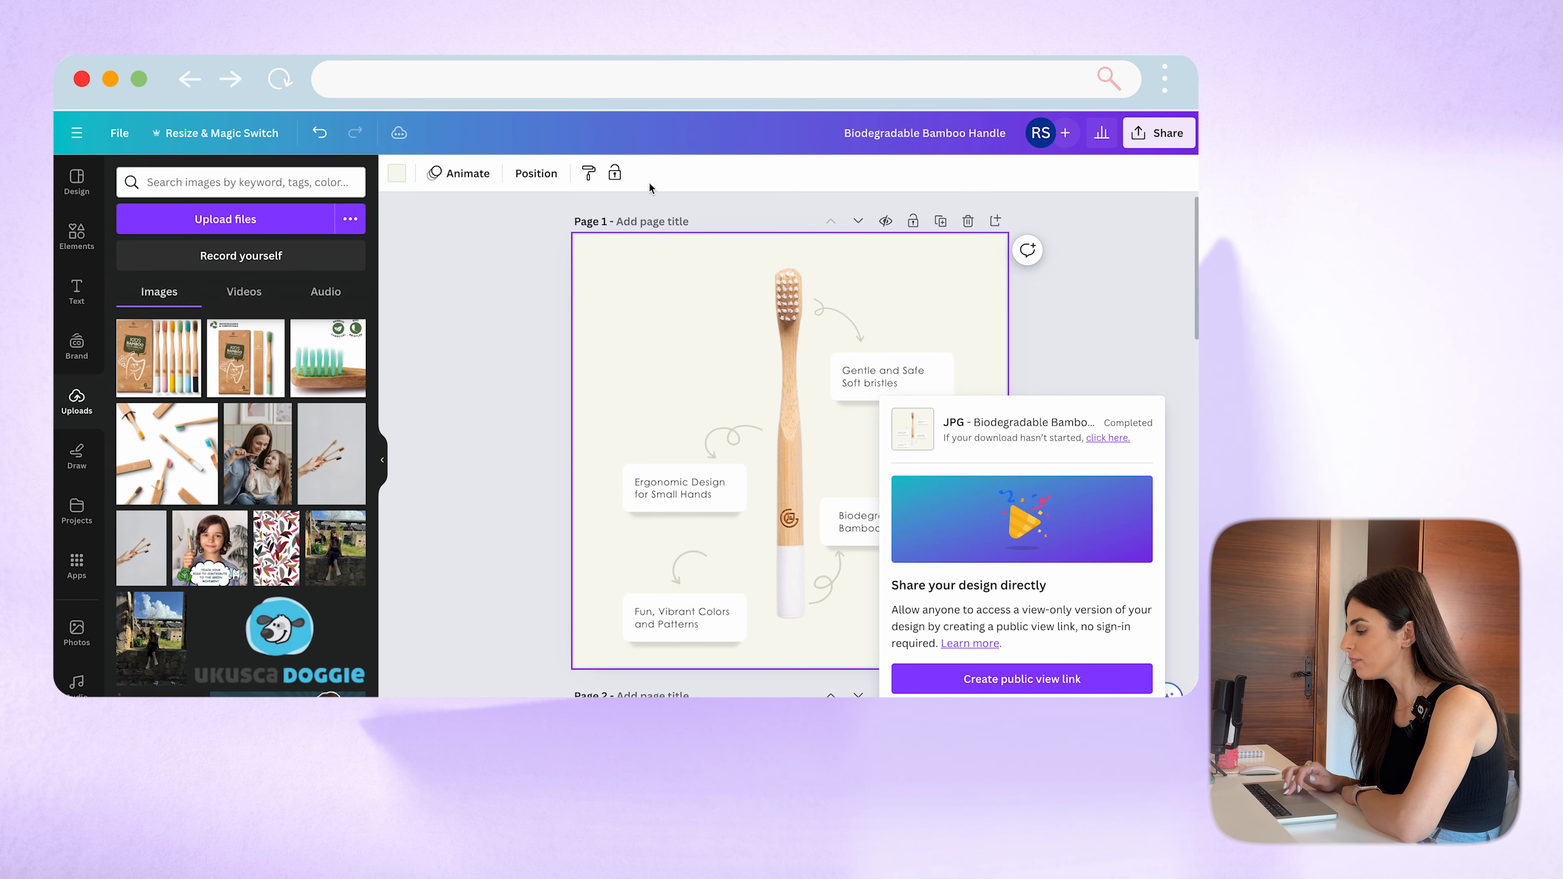
pyautogui.click(661, 302)
pyautogui.click(397, 173)
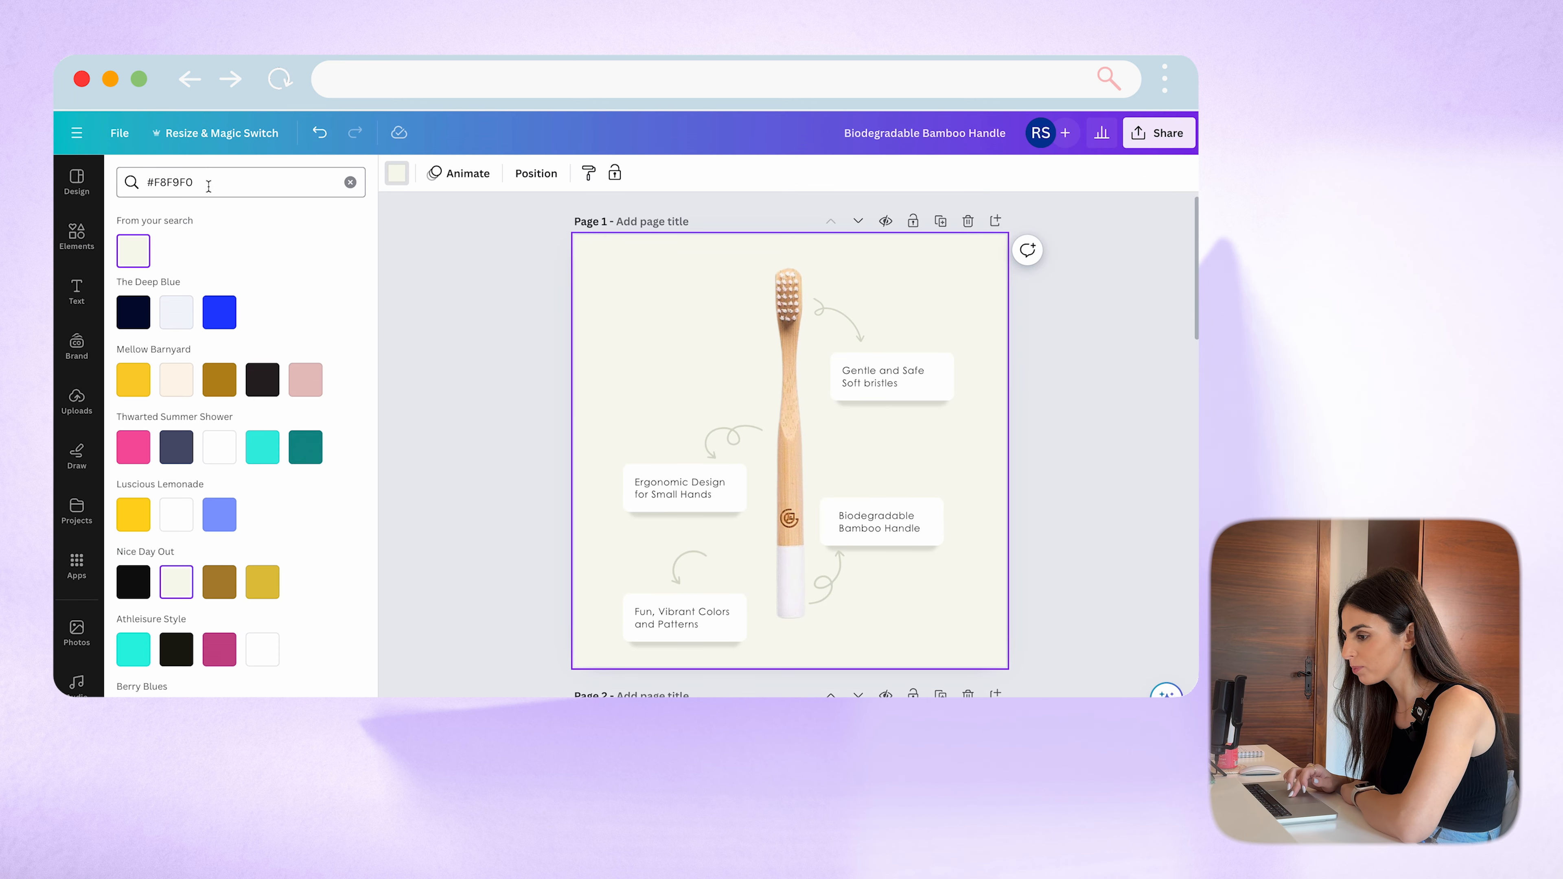
pyautogui.moveTo(206, 182); pyautogui.dragTo(104, 192)
pyautogui.press('super+c')
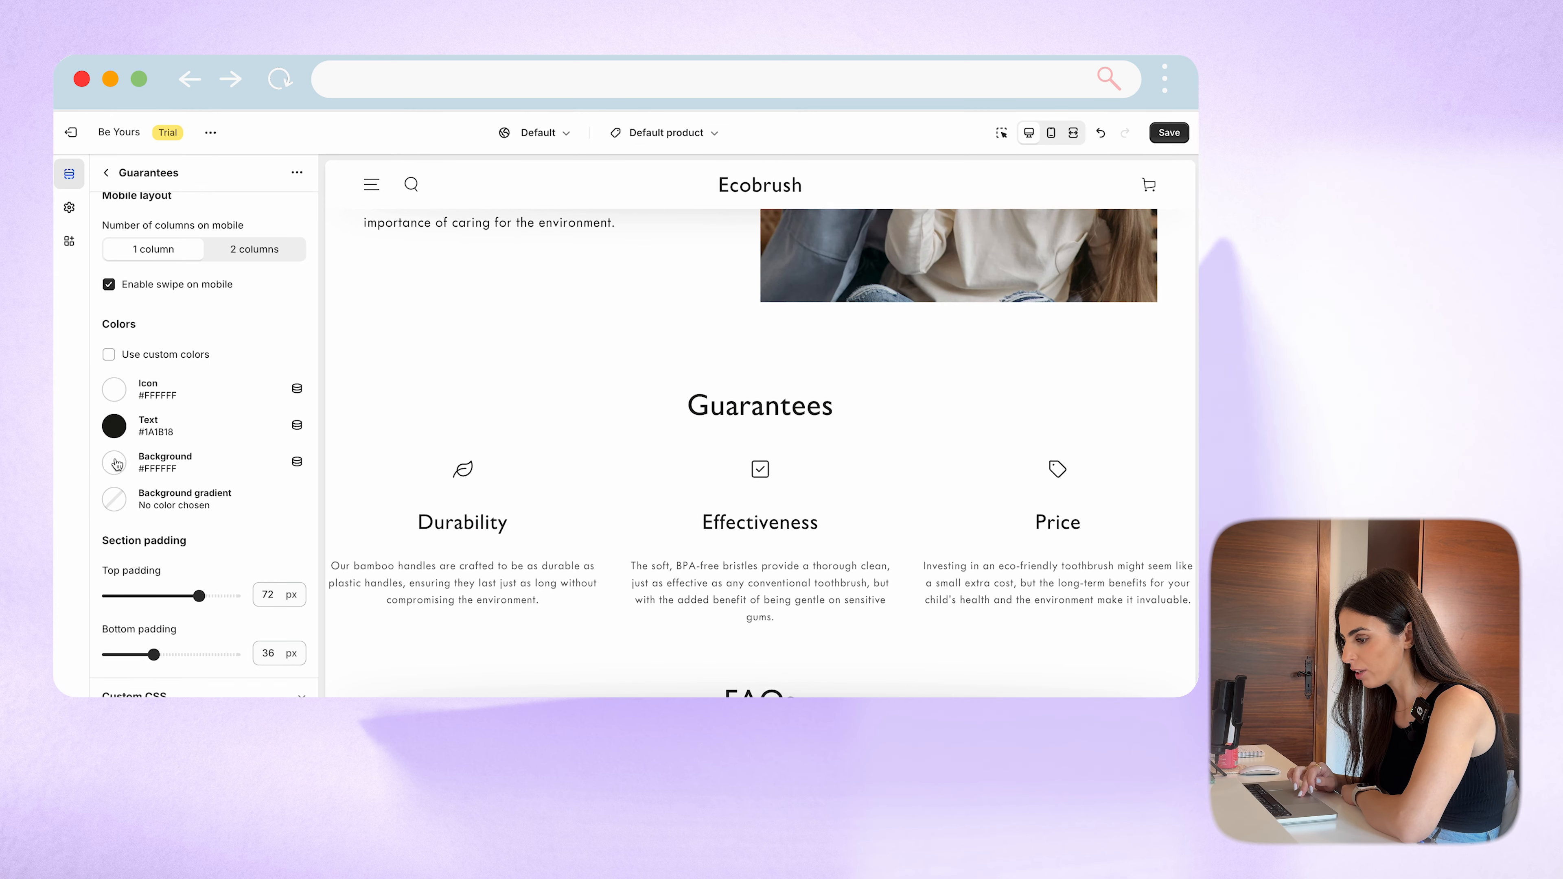
# Step: In Shopify, set the Guarantees section's background color to #F8F9F0 with custom colors enabled
pyautogui.click(115, 463)
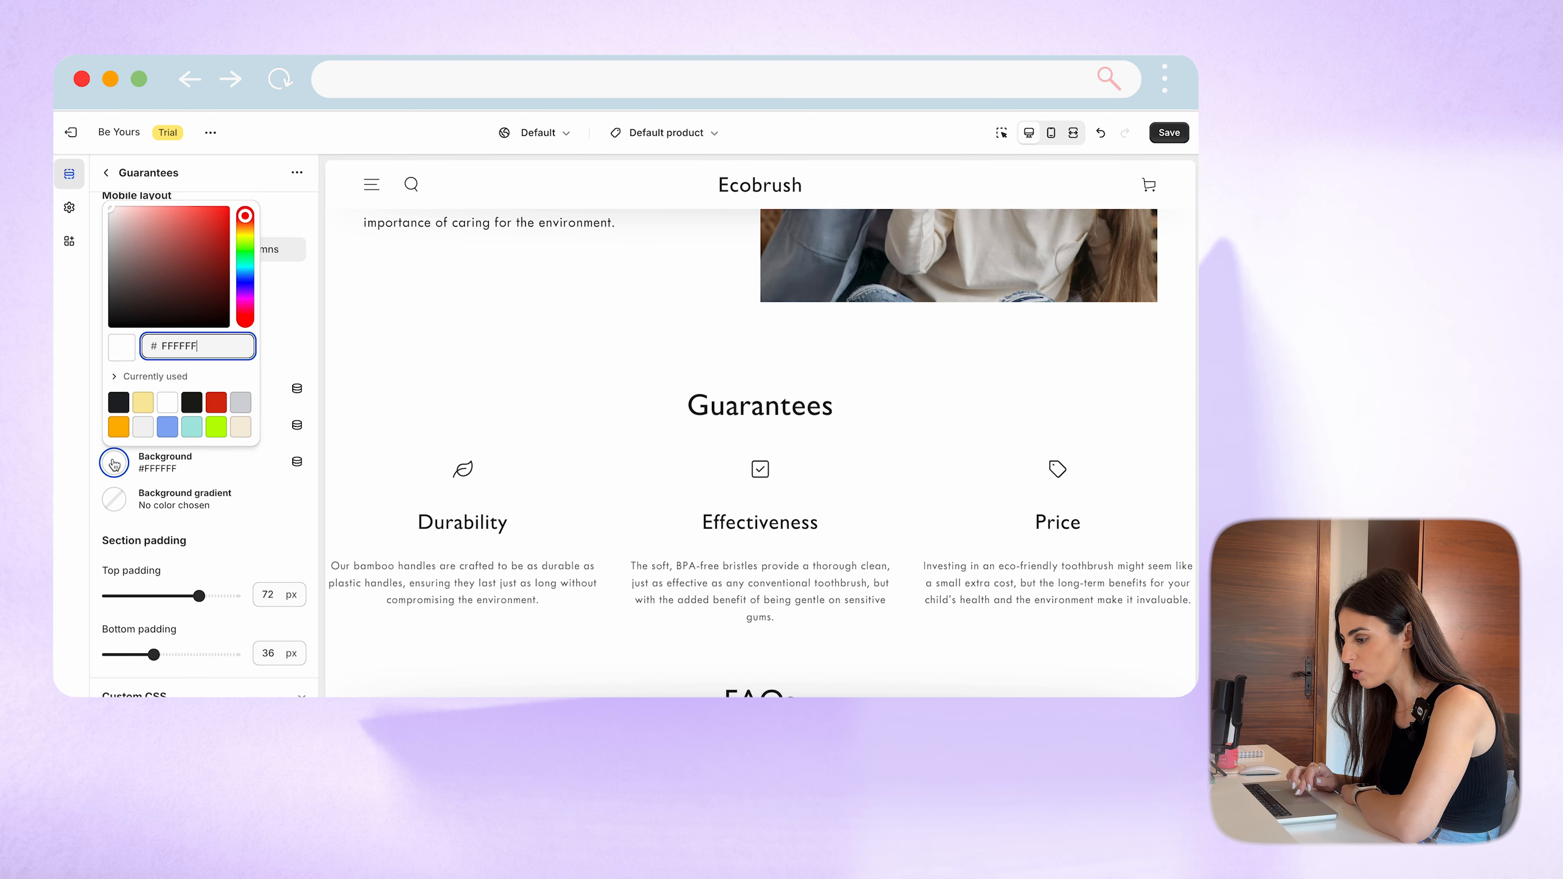
pyautogui.moveTo(224, 346); pyautogui.dragTo(56, 349)
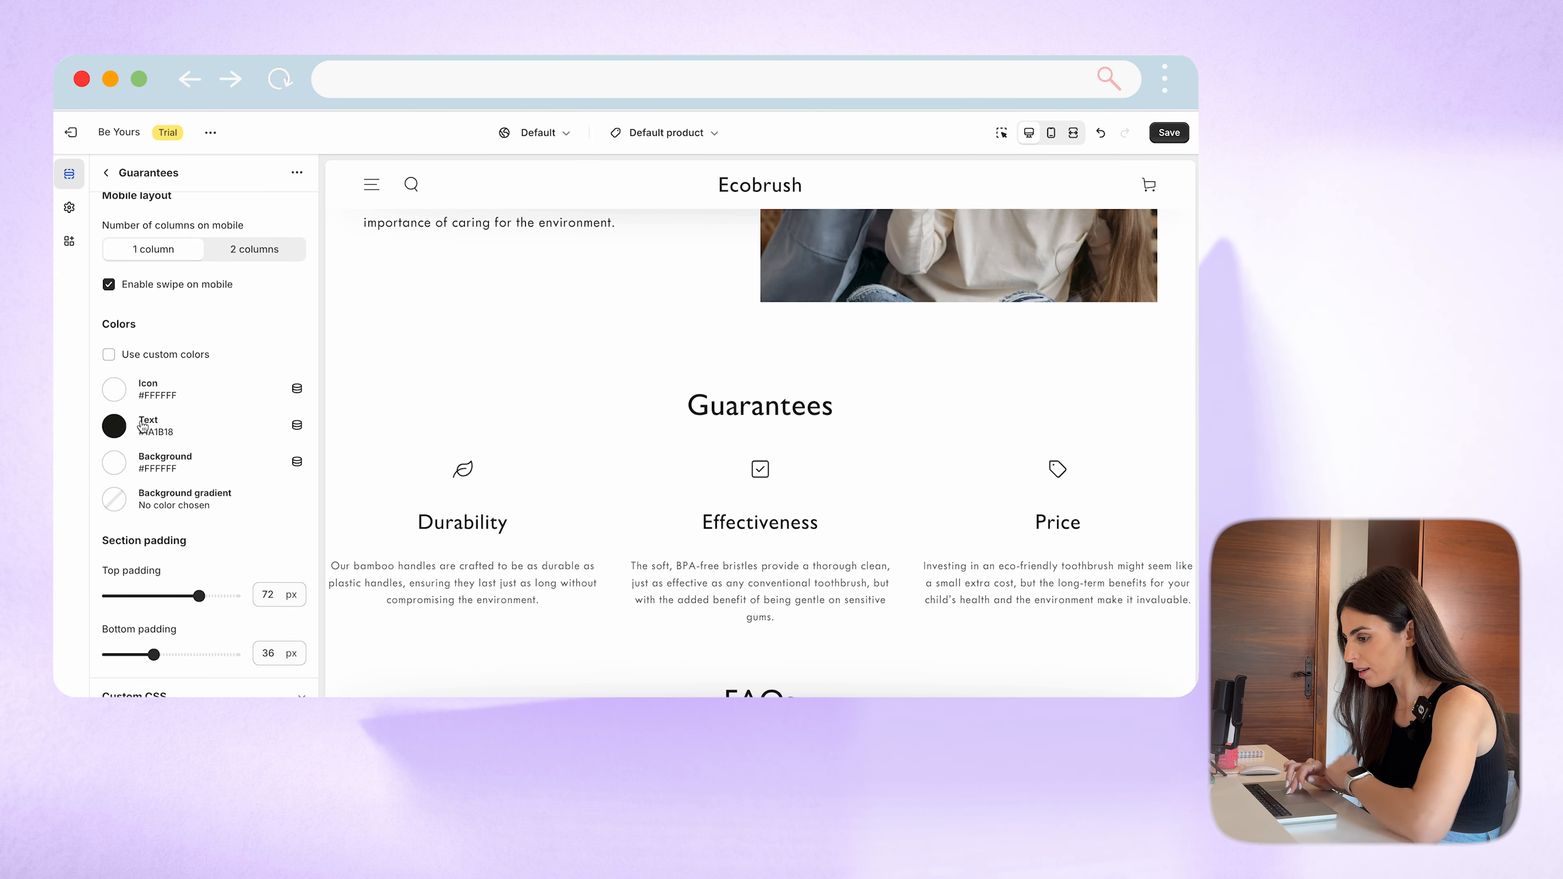
pyautogui.click(121, 469)
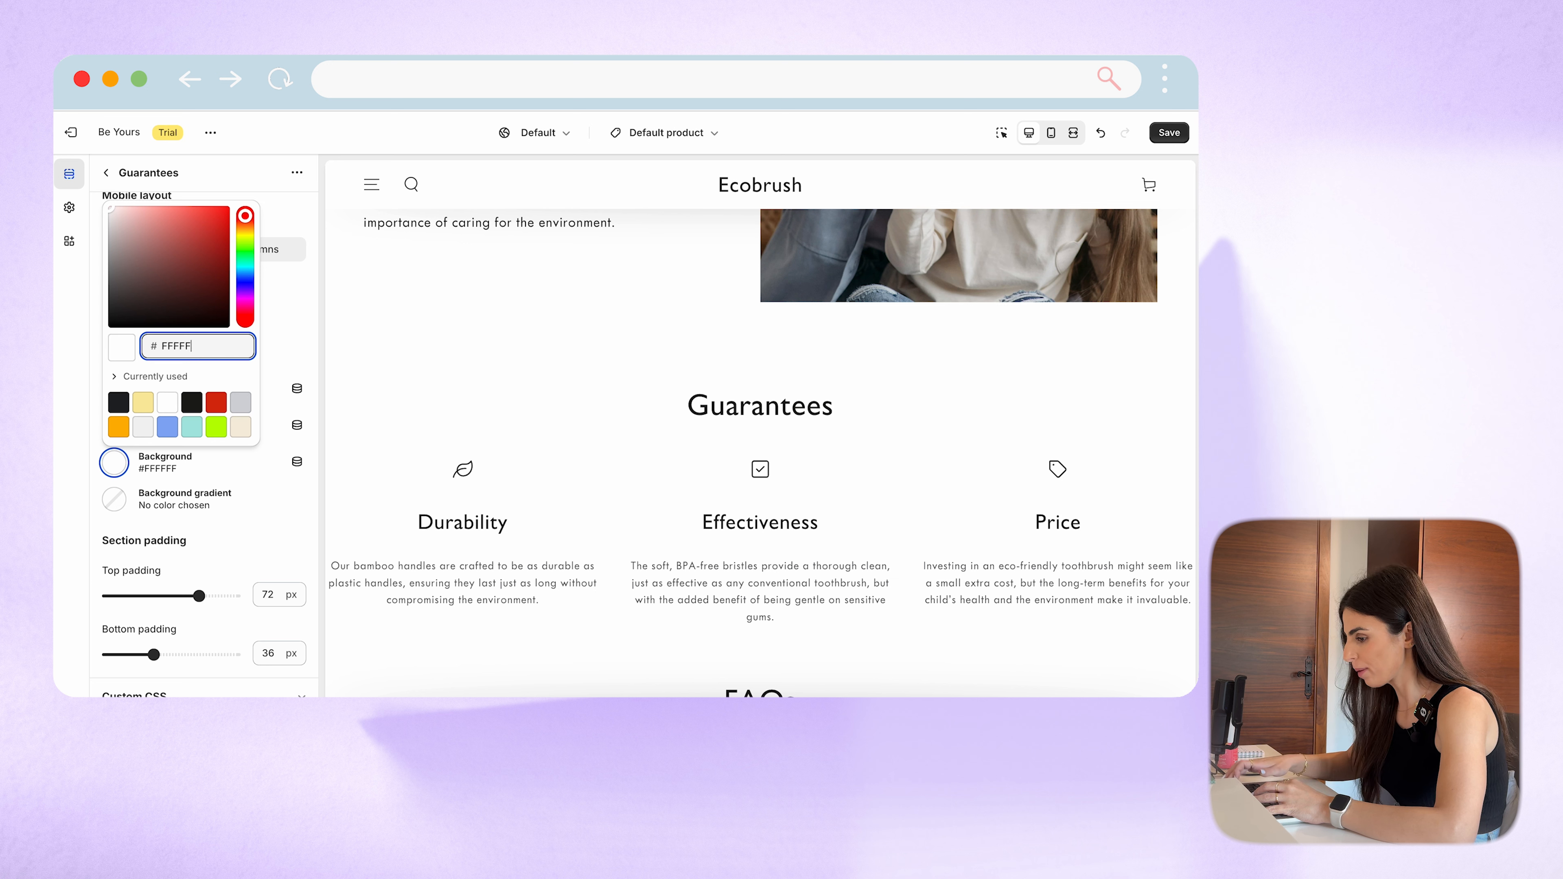
pyautogui.press('BackSpace')
pyautogui.press('super+v')
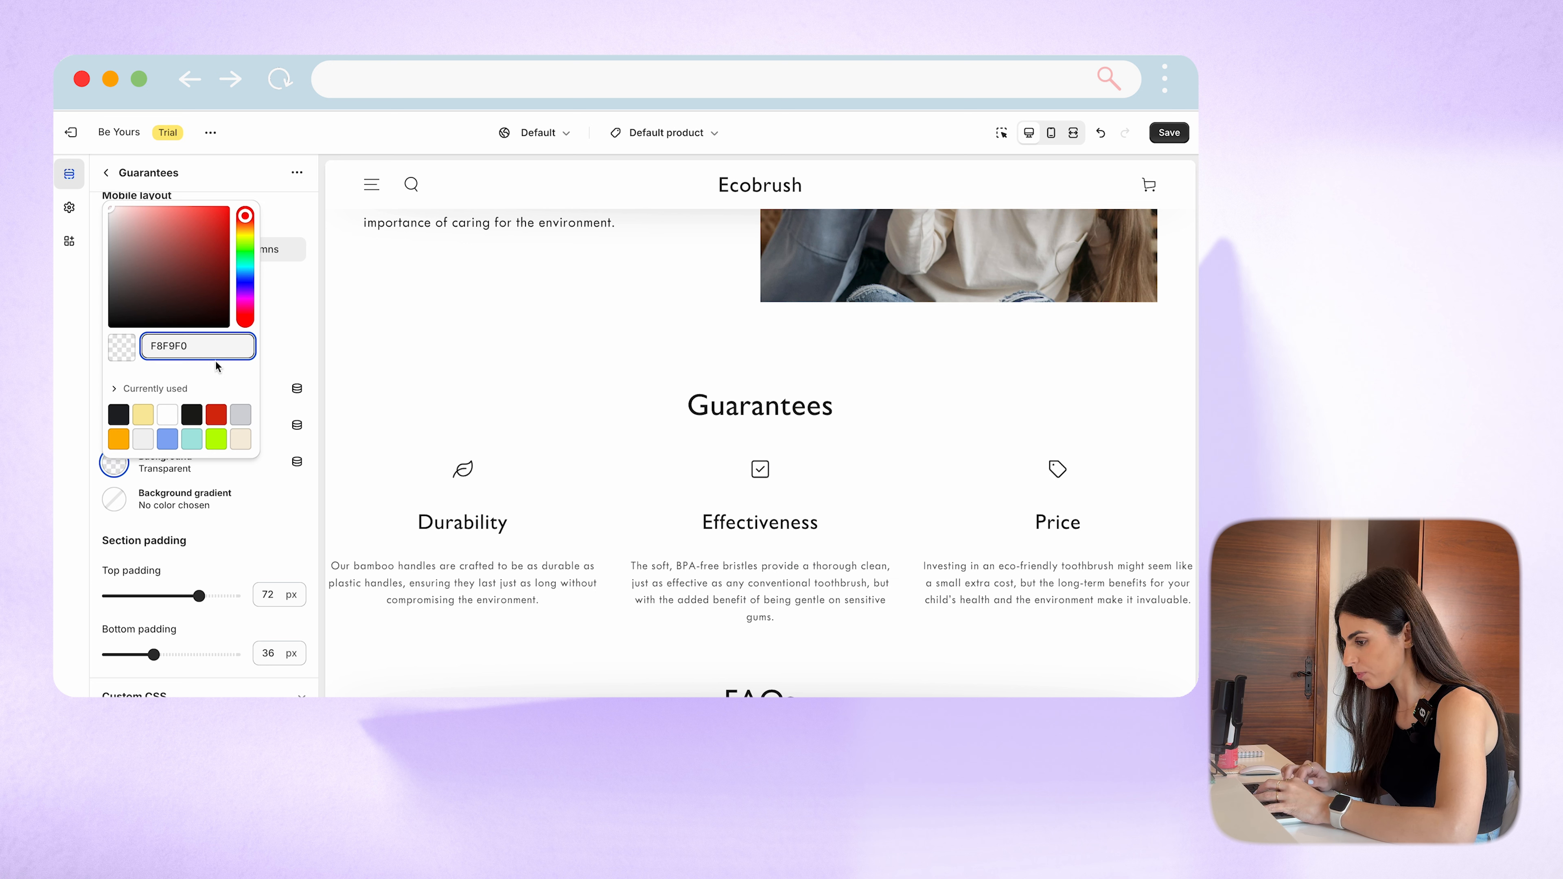
pyautogui.click(225, 377)
pyautogui.click(68, 439)
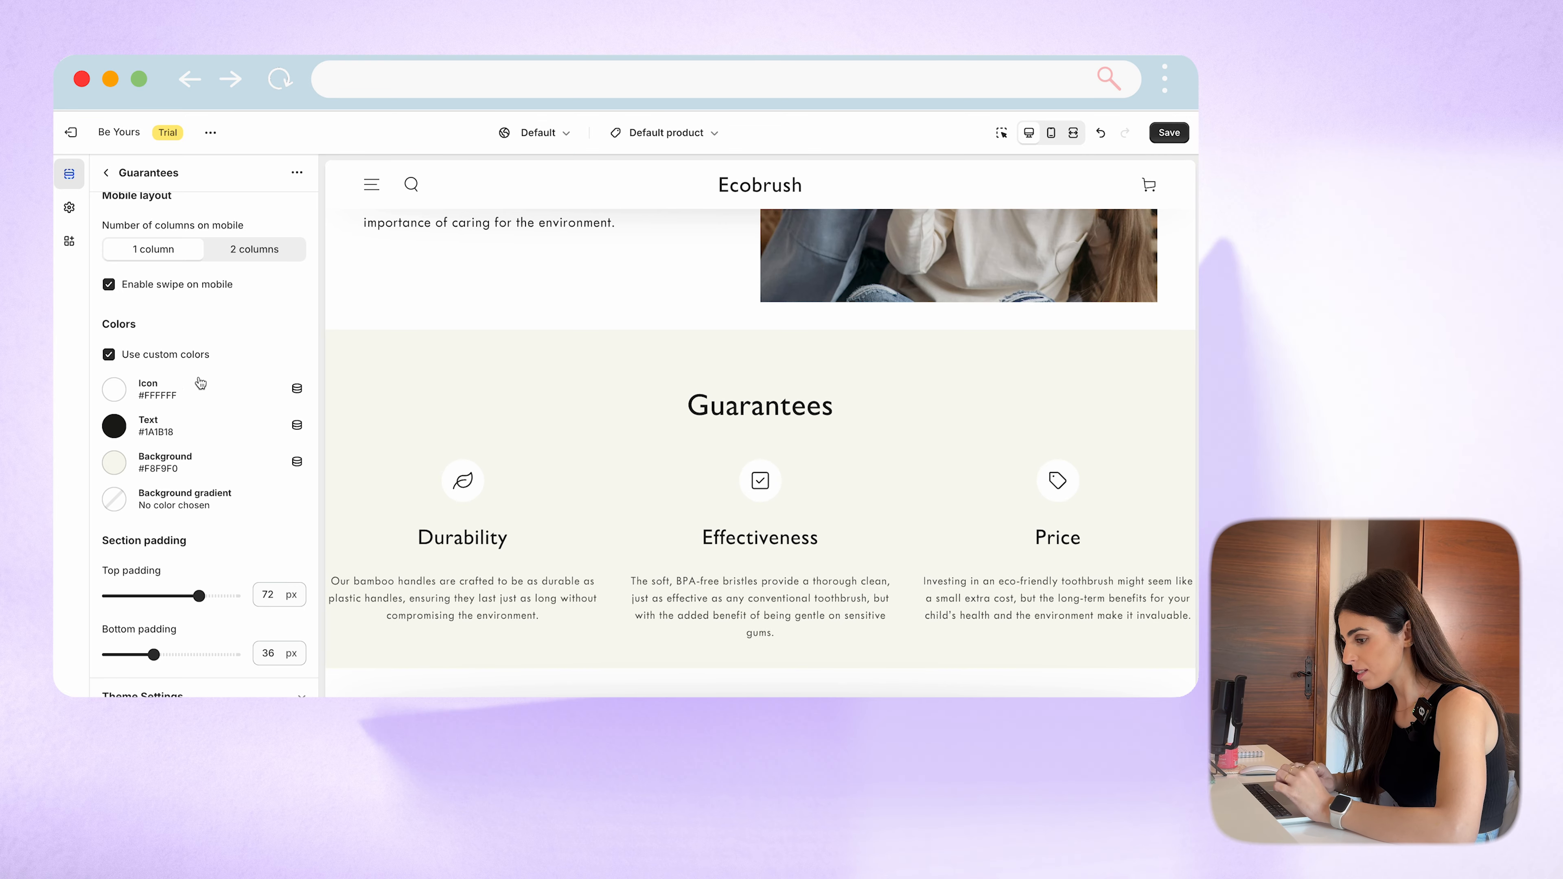
# Step: Review how the Guarantees section's background fits with the infographic and image sections above it
pyautogui.scroll(-3, 609, 463)
pyautogui.scroll(10, 609, 463)
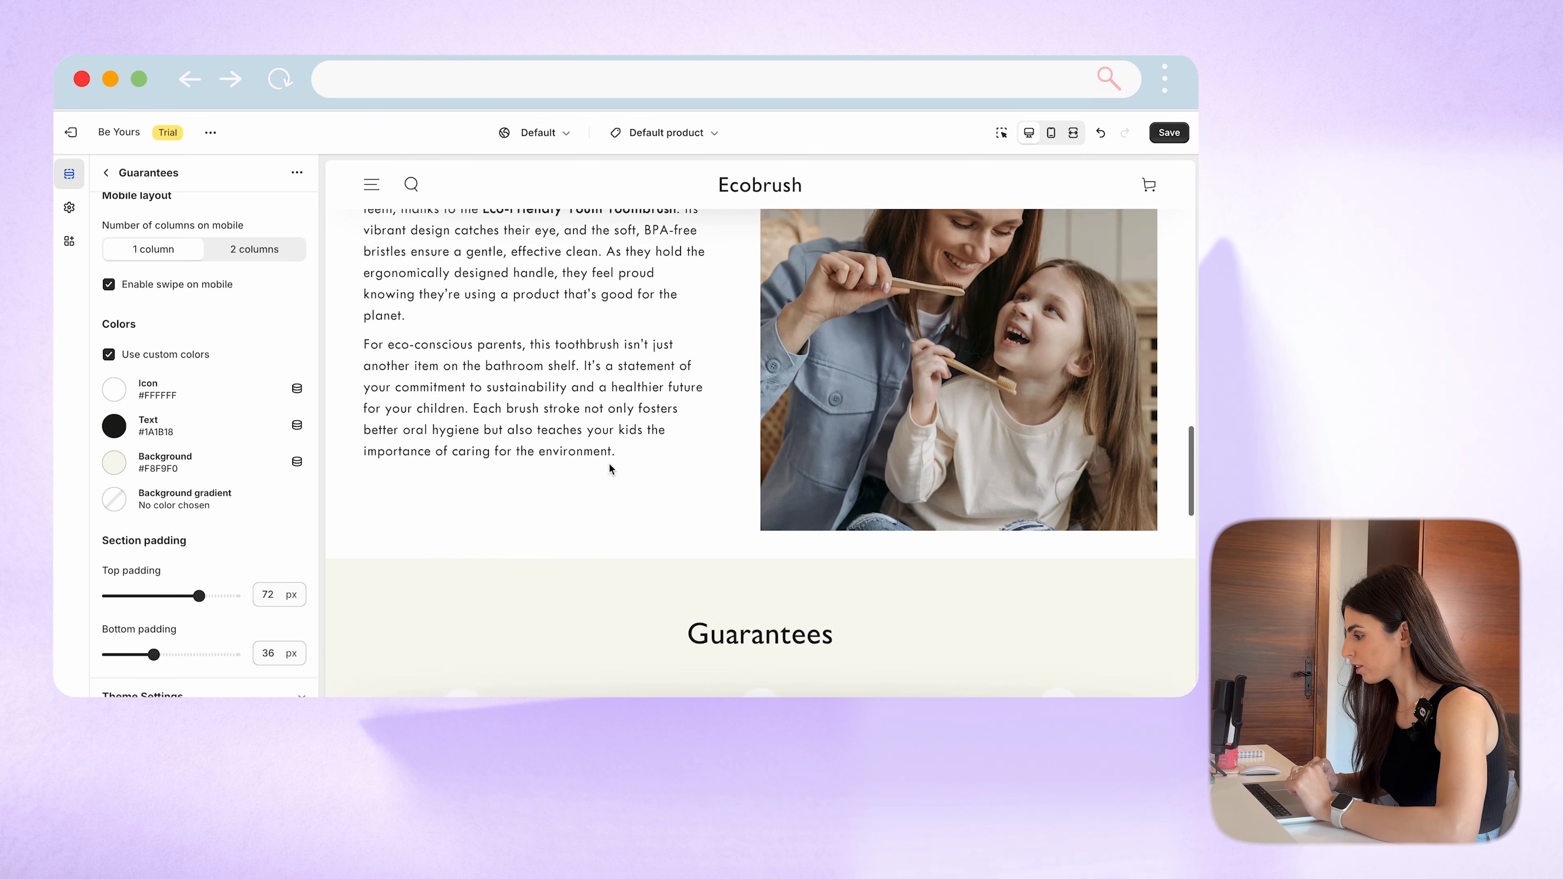
pyautogui.scroll(3, 609, 463)
pyautogui.scroll(-10, 610, 463)
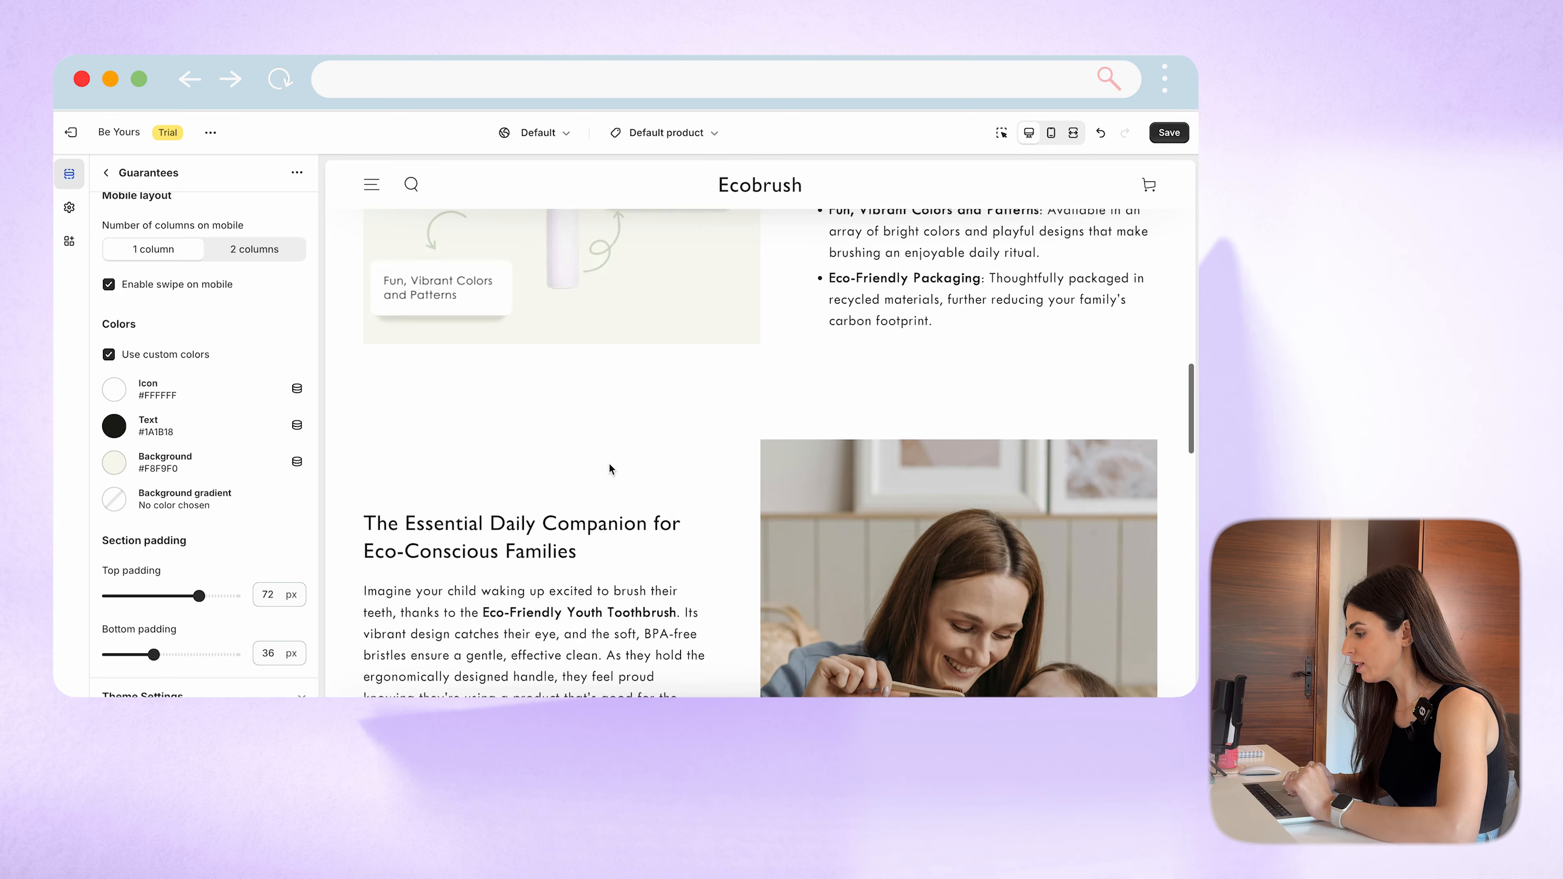
# Step: Set the bottom padding of the image-with-text section containing the toothbrush infographic to 0 px
pyautogui.scroll(-3, 615, 465)
pyautogui.scroll(4, 641, 534)
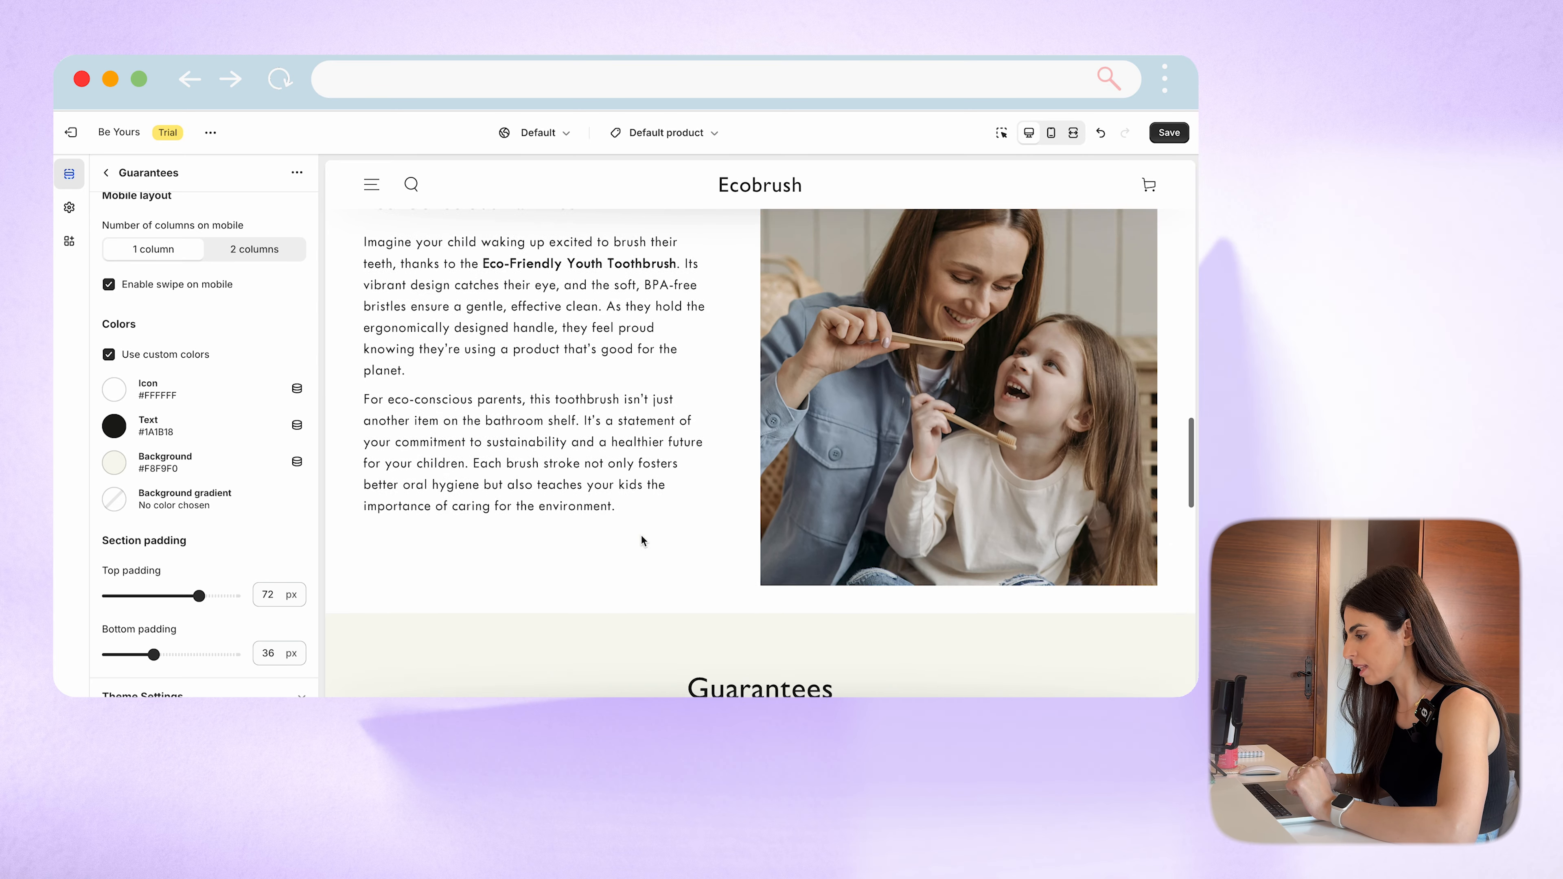
pyautogui.scroll(3, 652, 648)
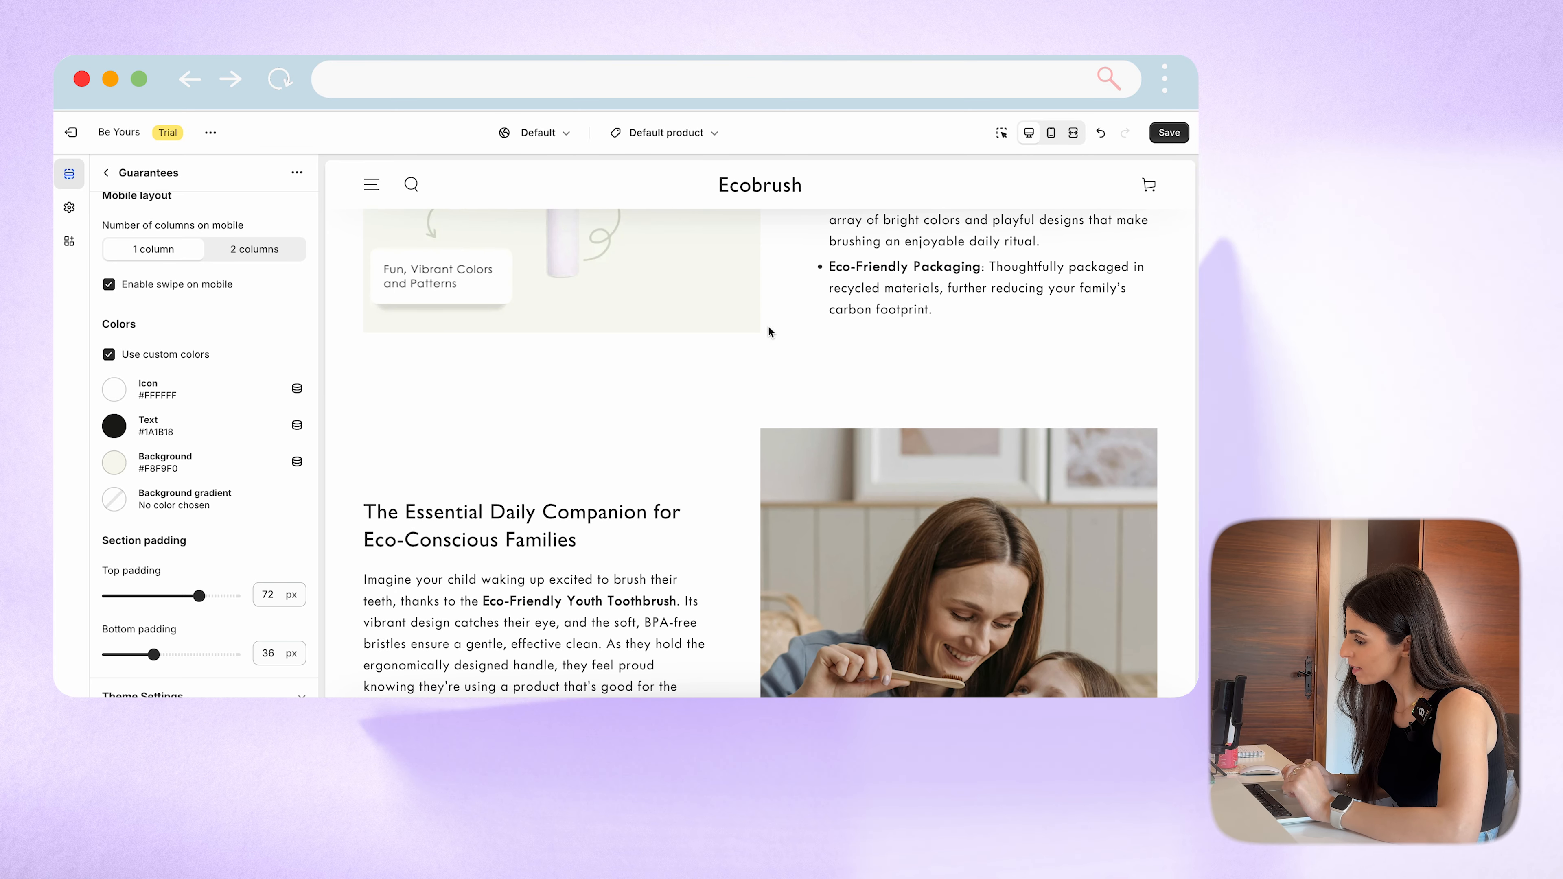
pyautogui.click(107, 173)
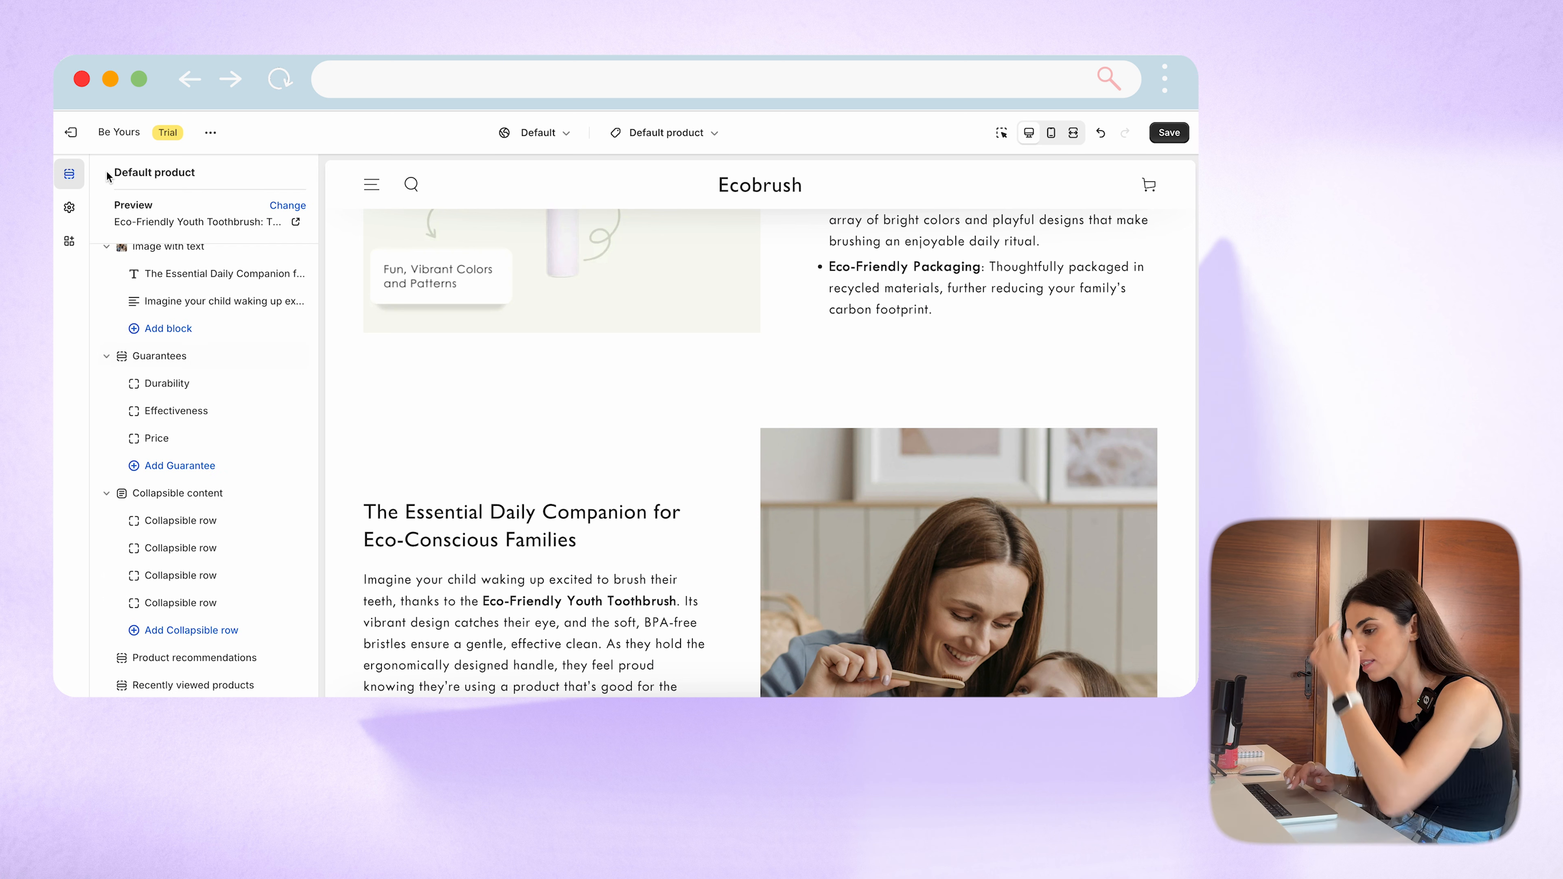
pyautogui.scroll(4, 185, 400)
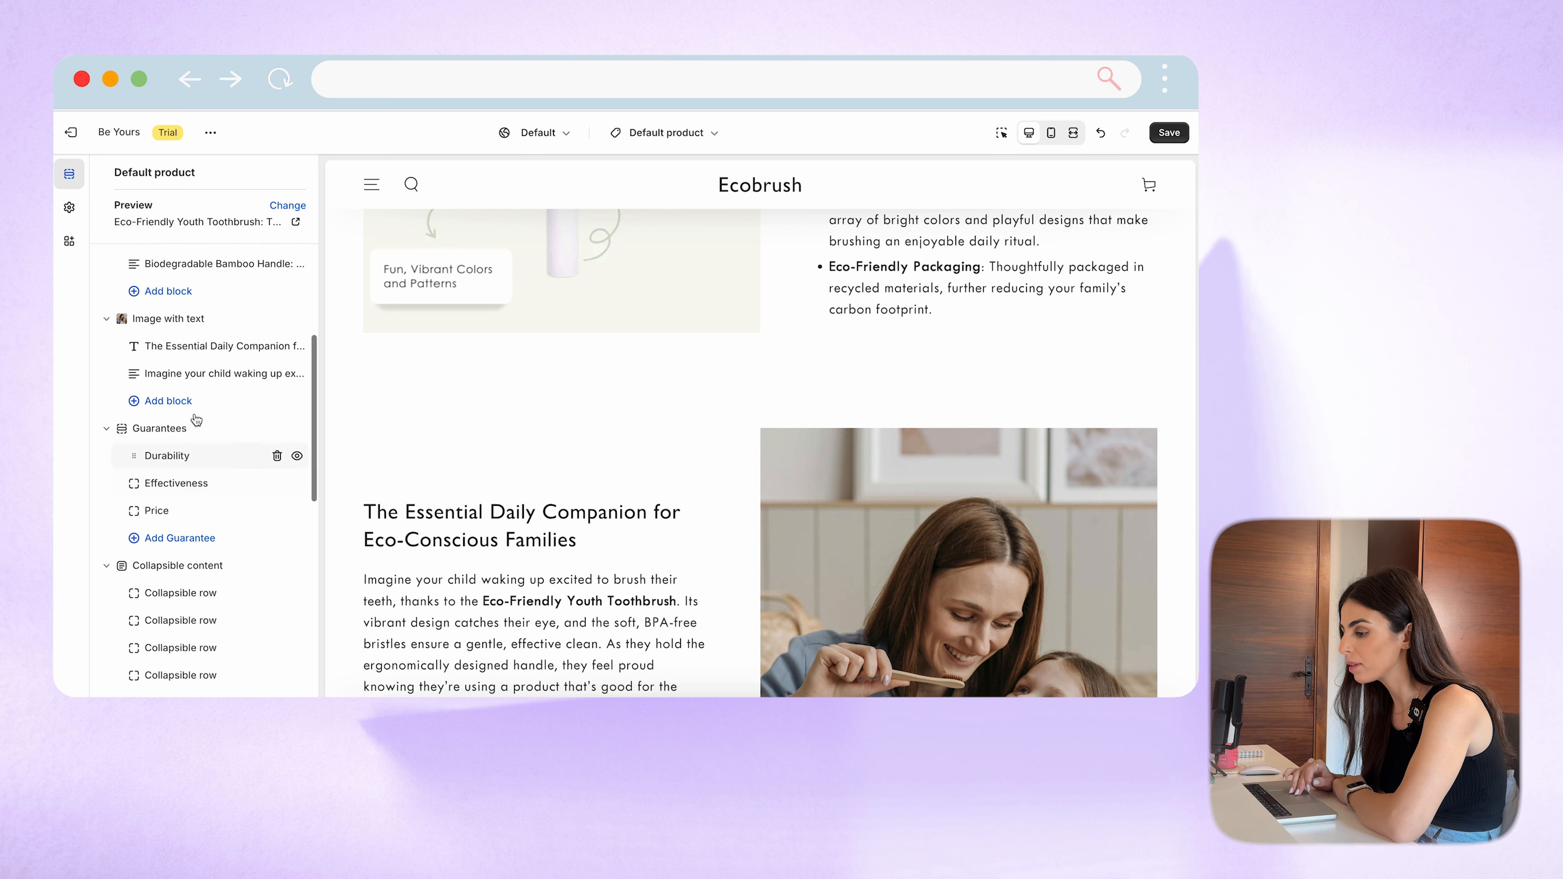
pyautogui.click(175, 368)
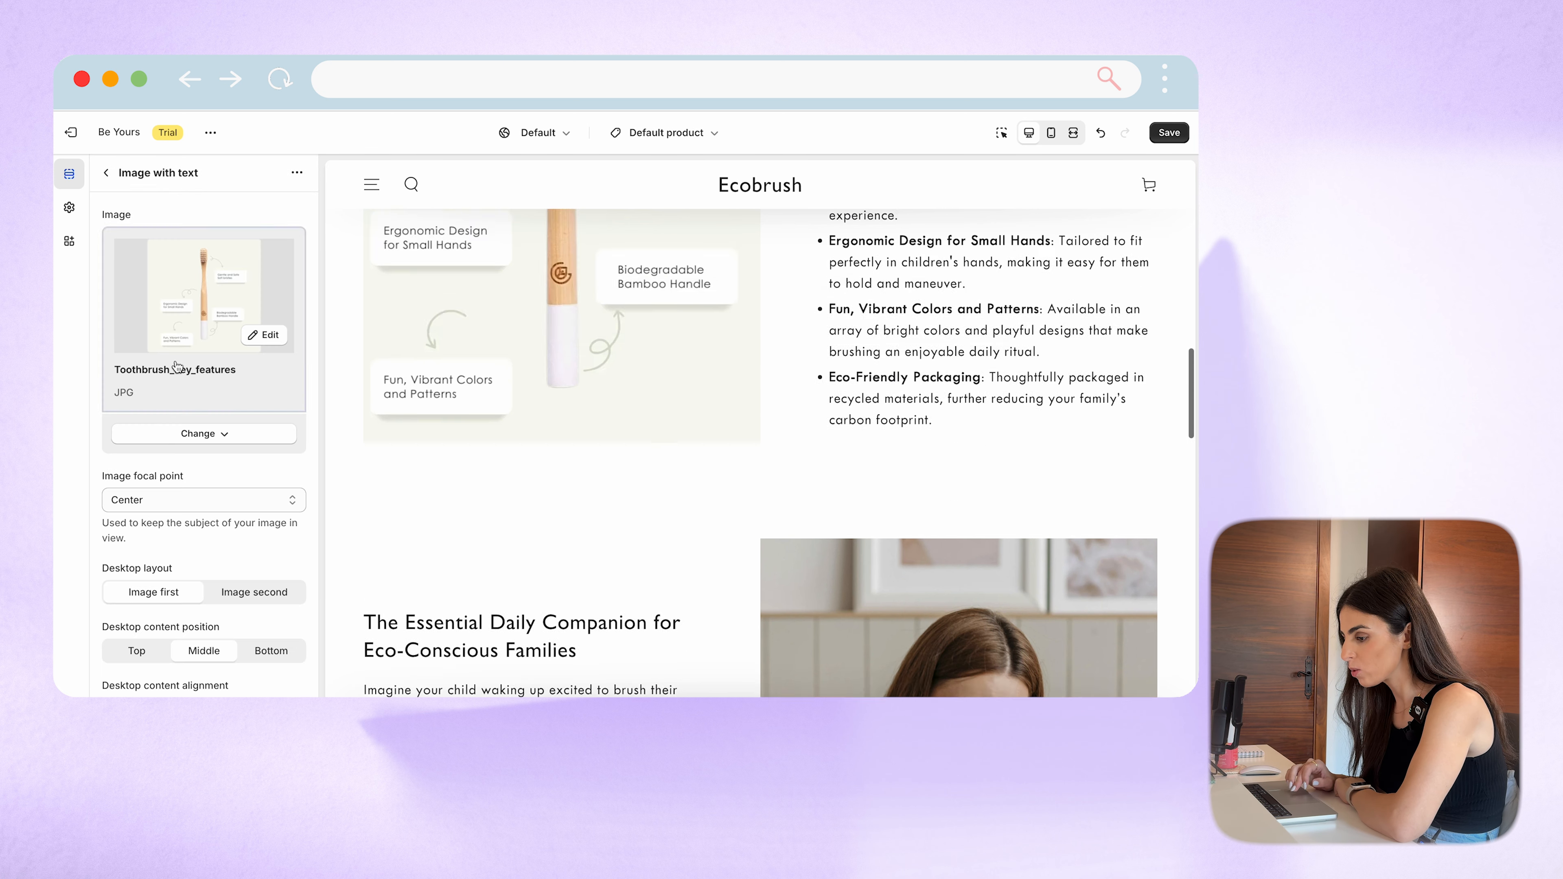
pyautogui.scroll(-5, 169, 492)
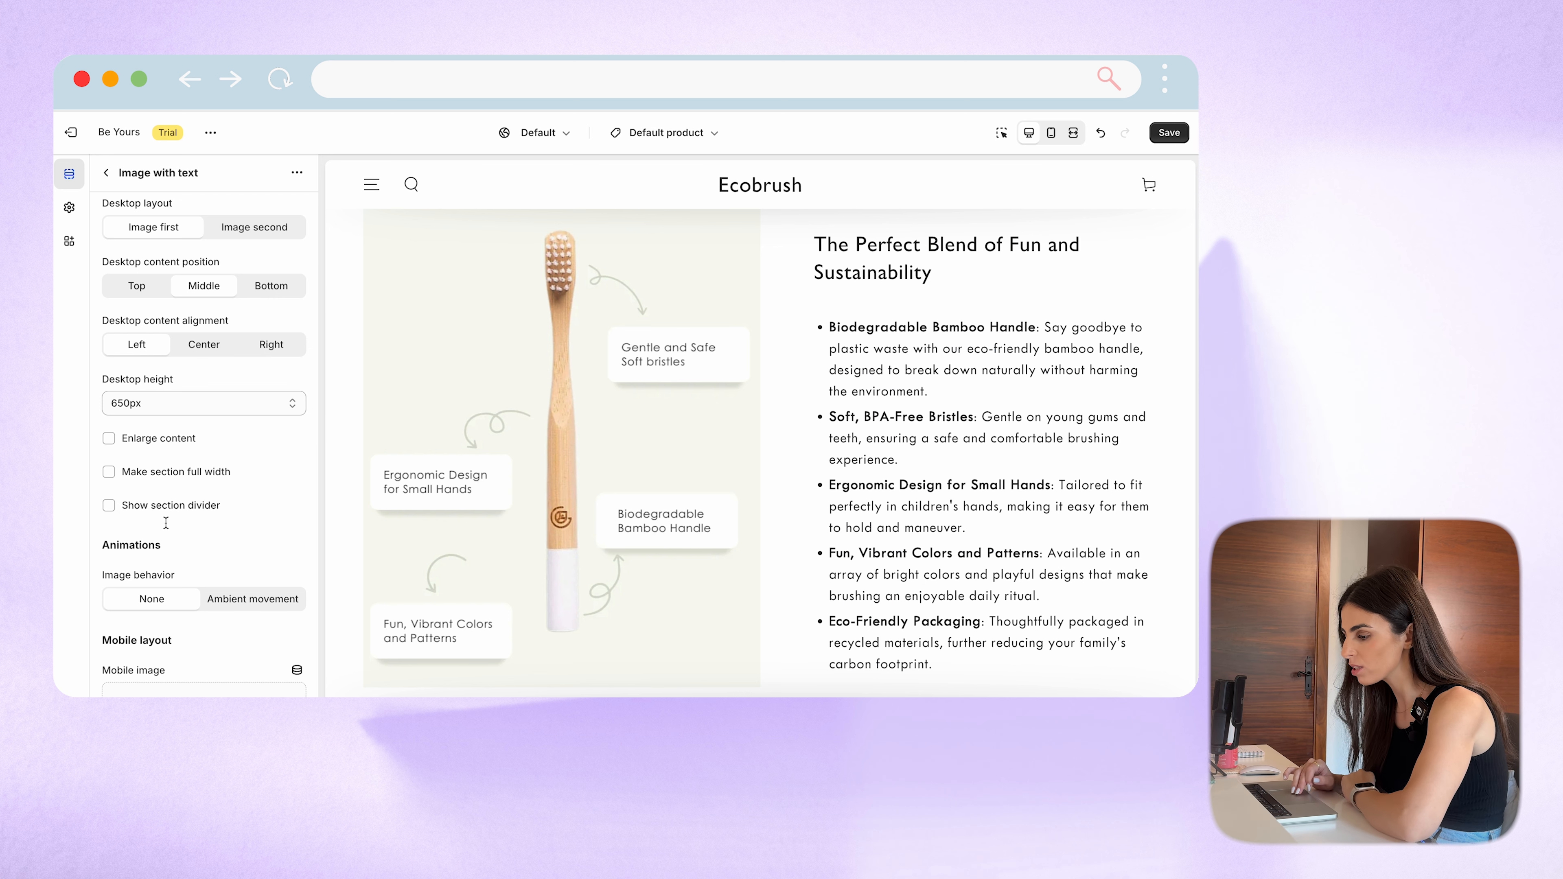
pyautogui.scroll(-3, 166, 522)
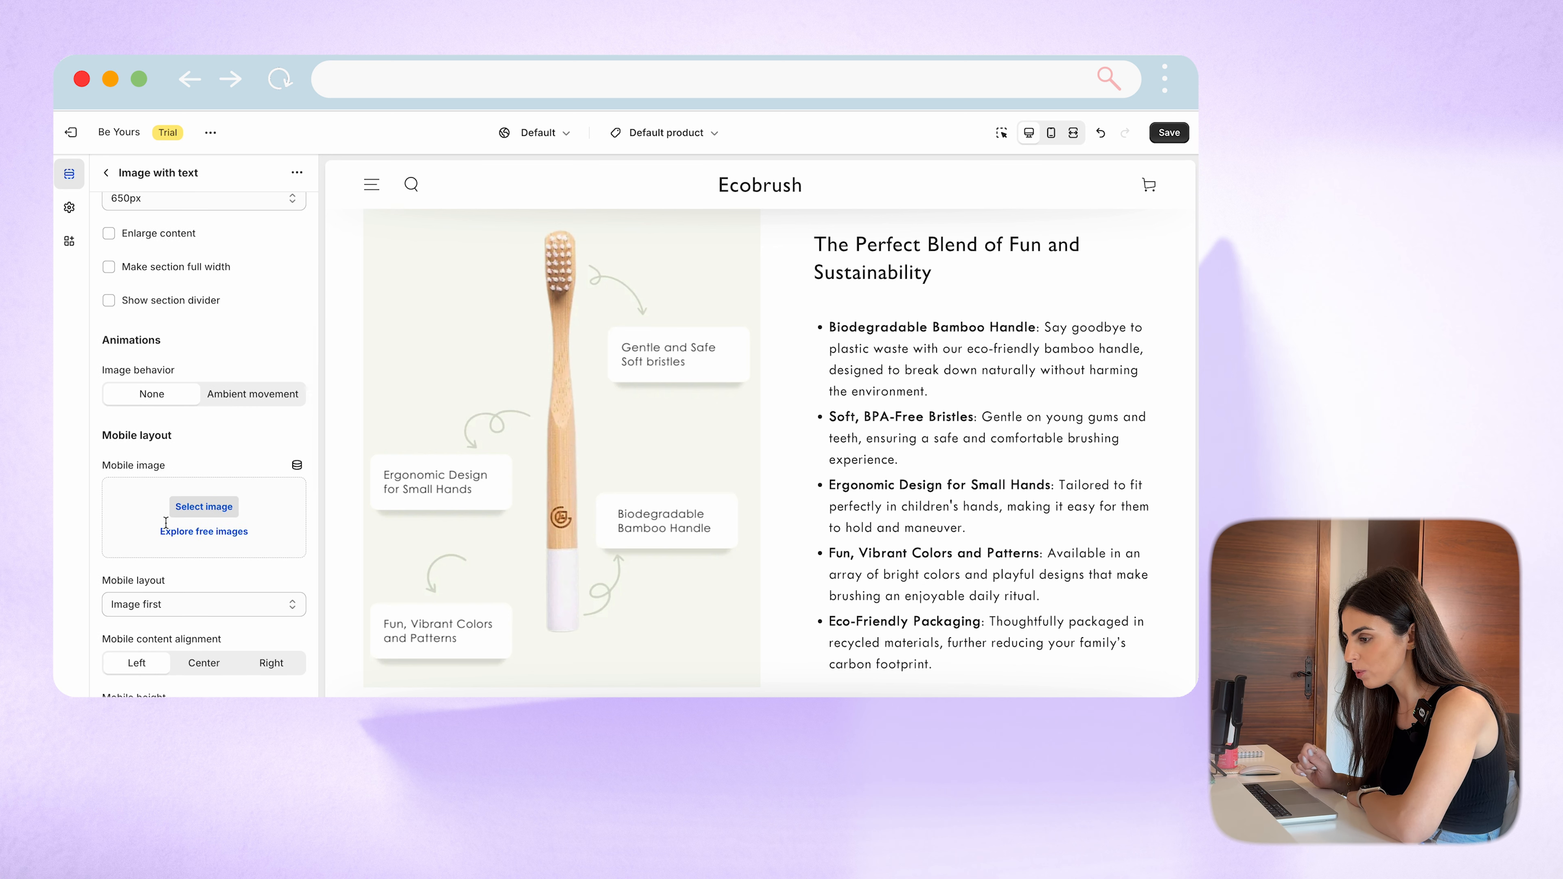
pyautogui.scroll(-3, 166, 523)
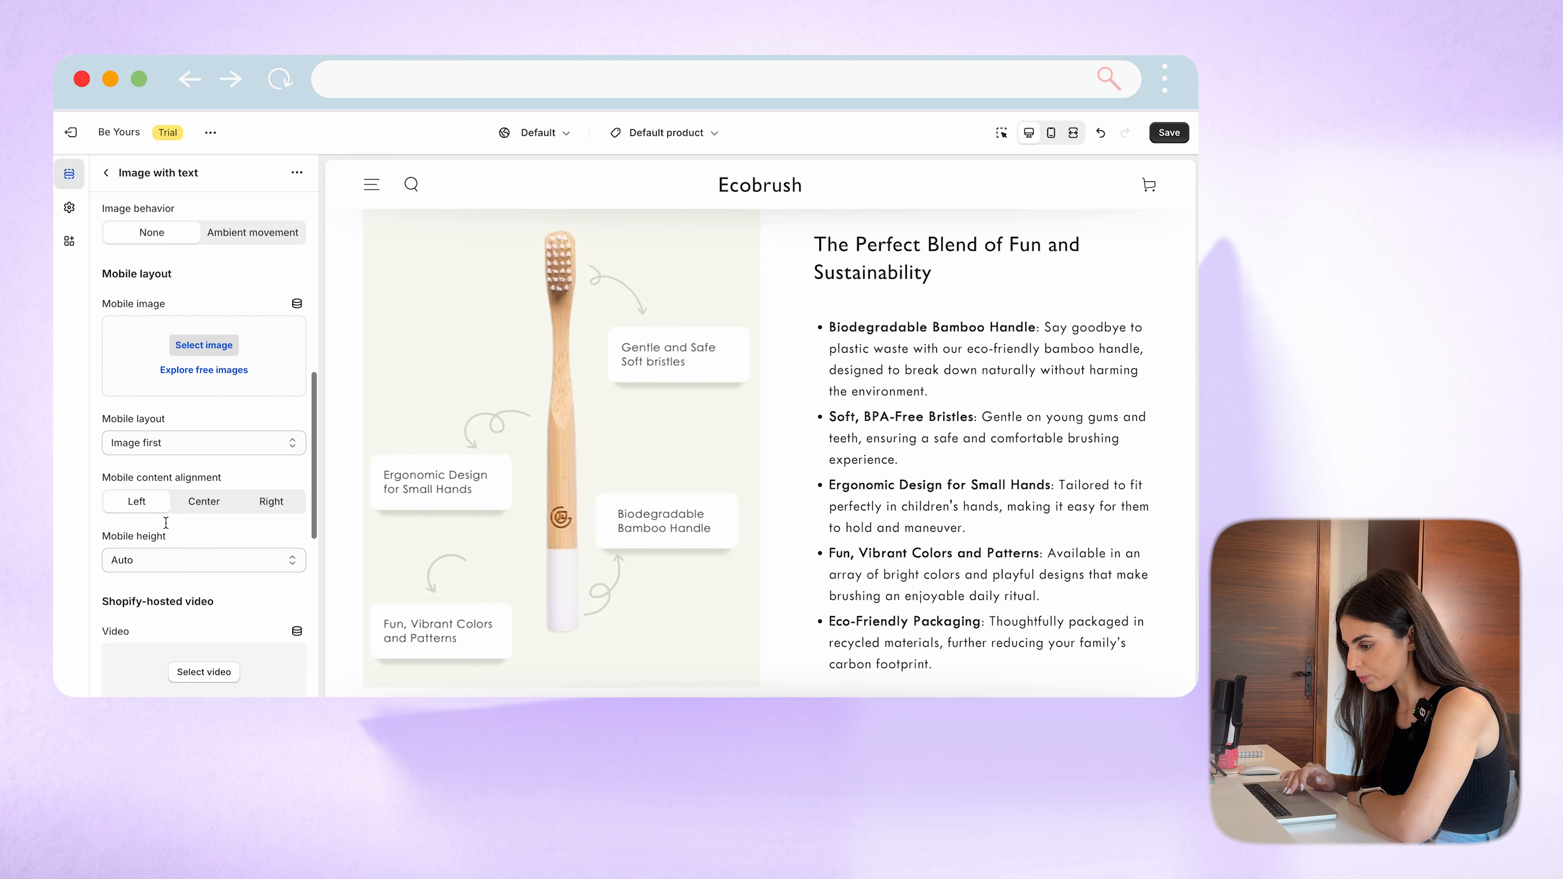
pyautogui.scroll(-1, 166, 522)
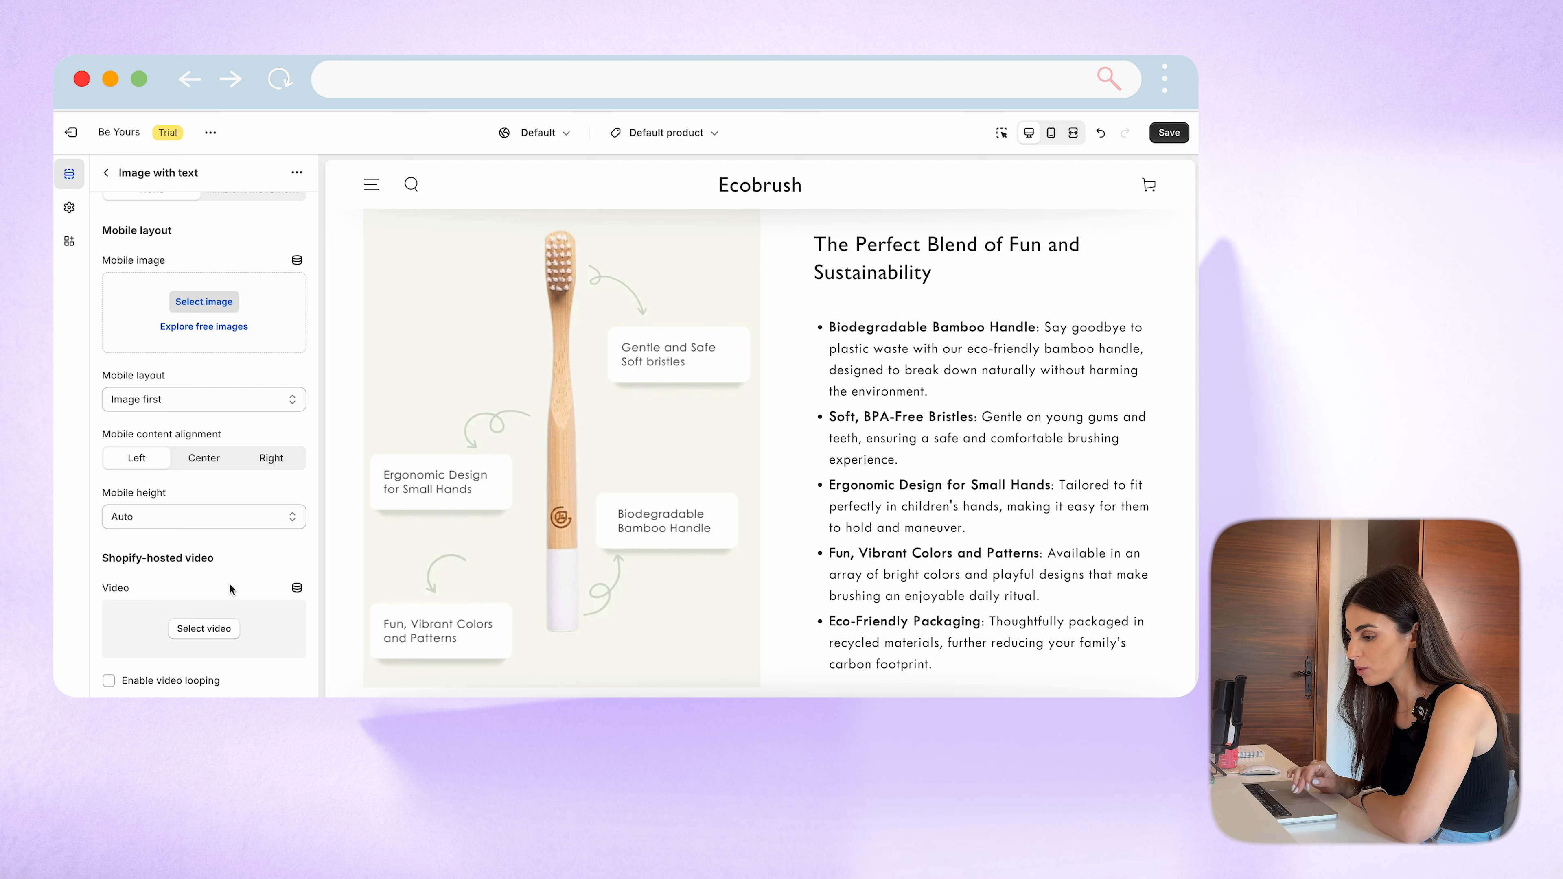
pyautogui.scroll(-10, 228, 583)
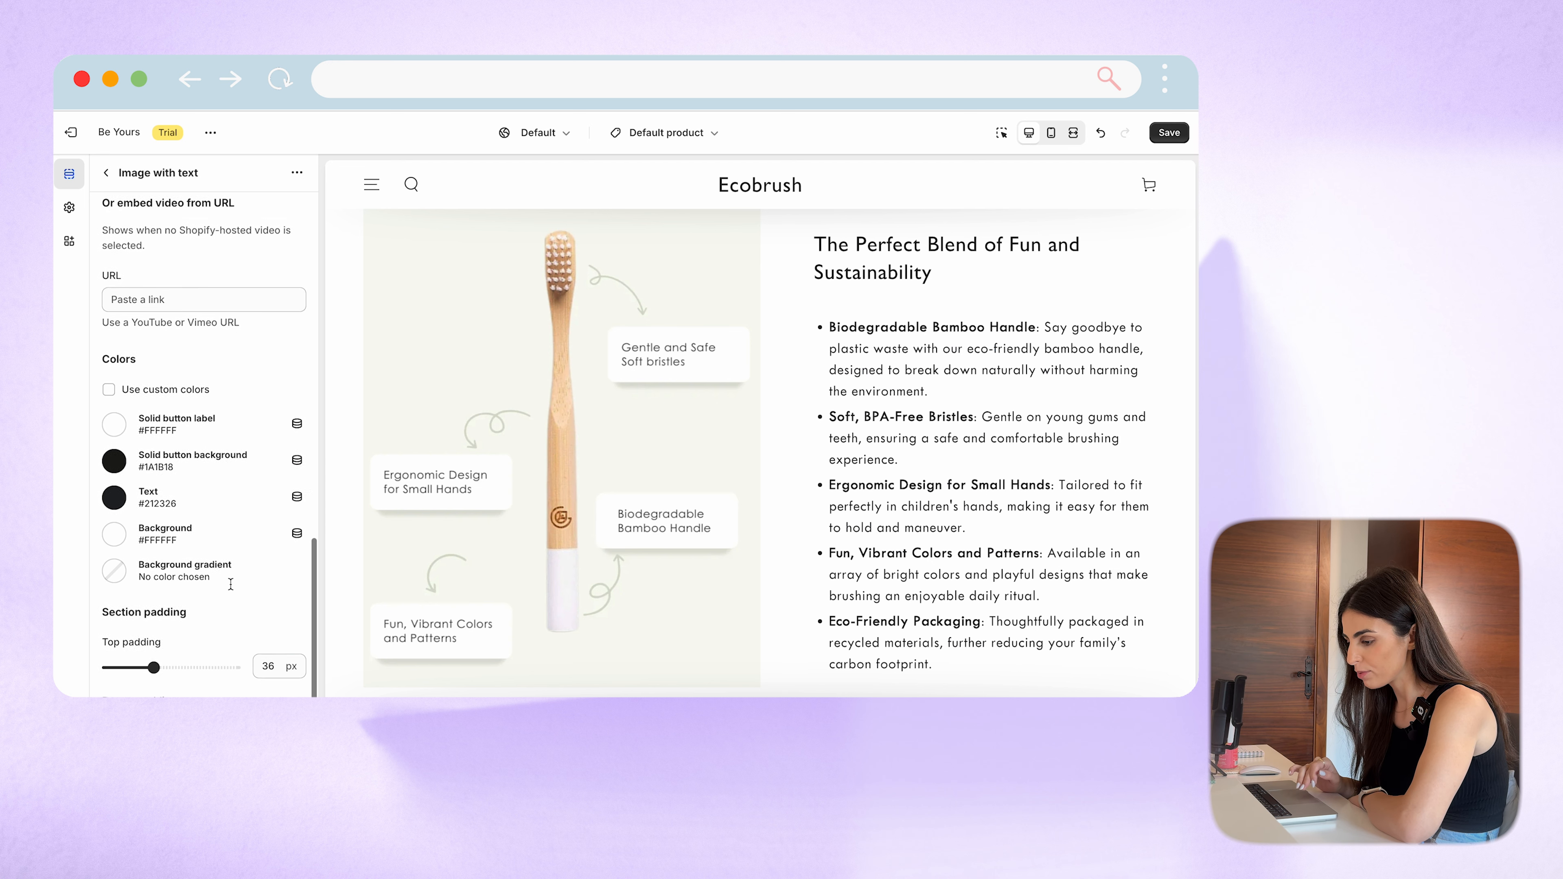
pyautogui.scroll(-2, 231, 584)
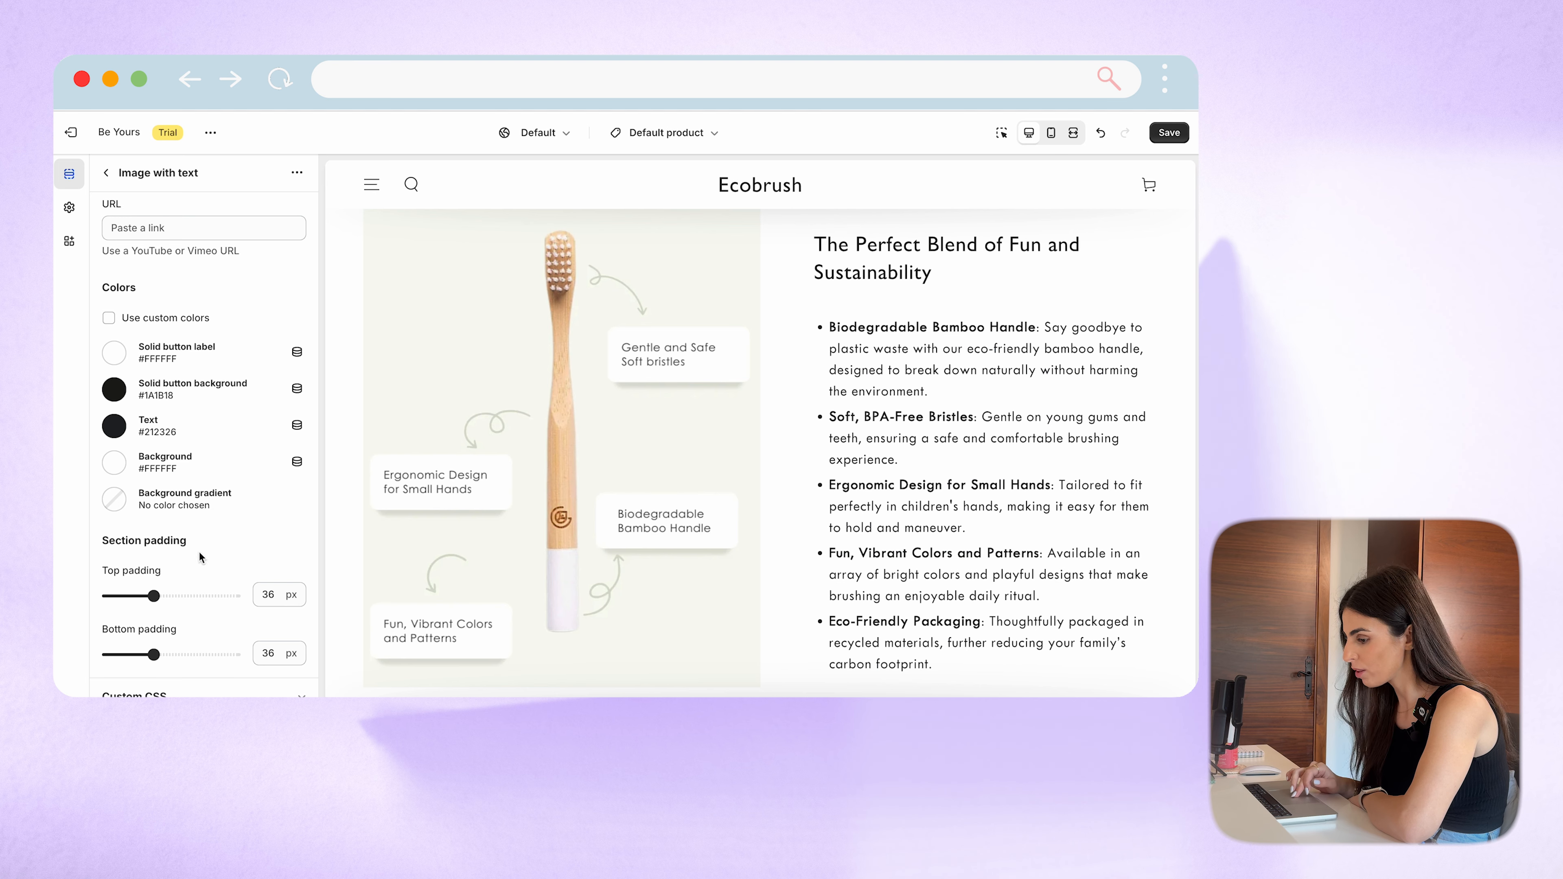
pyautogui.scroll(3, 453, 430)
pyautogui.scroll(-6, 453, 430)
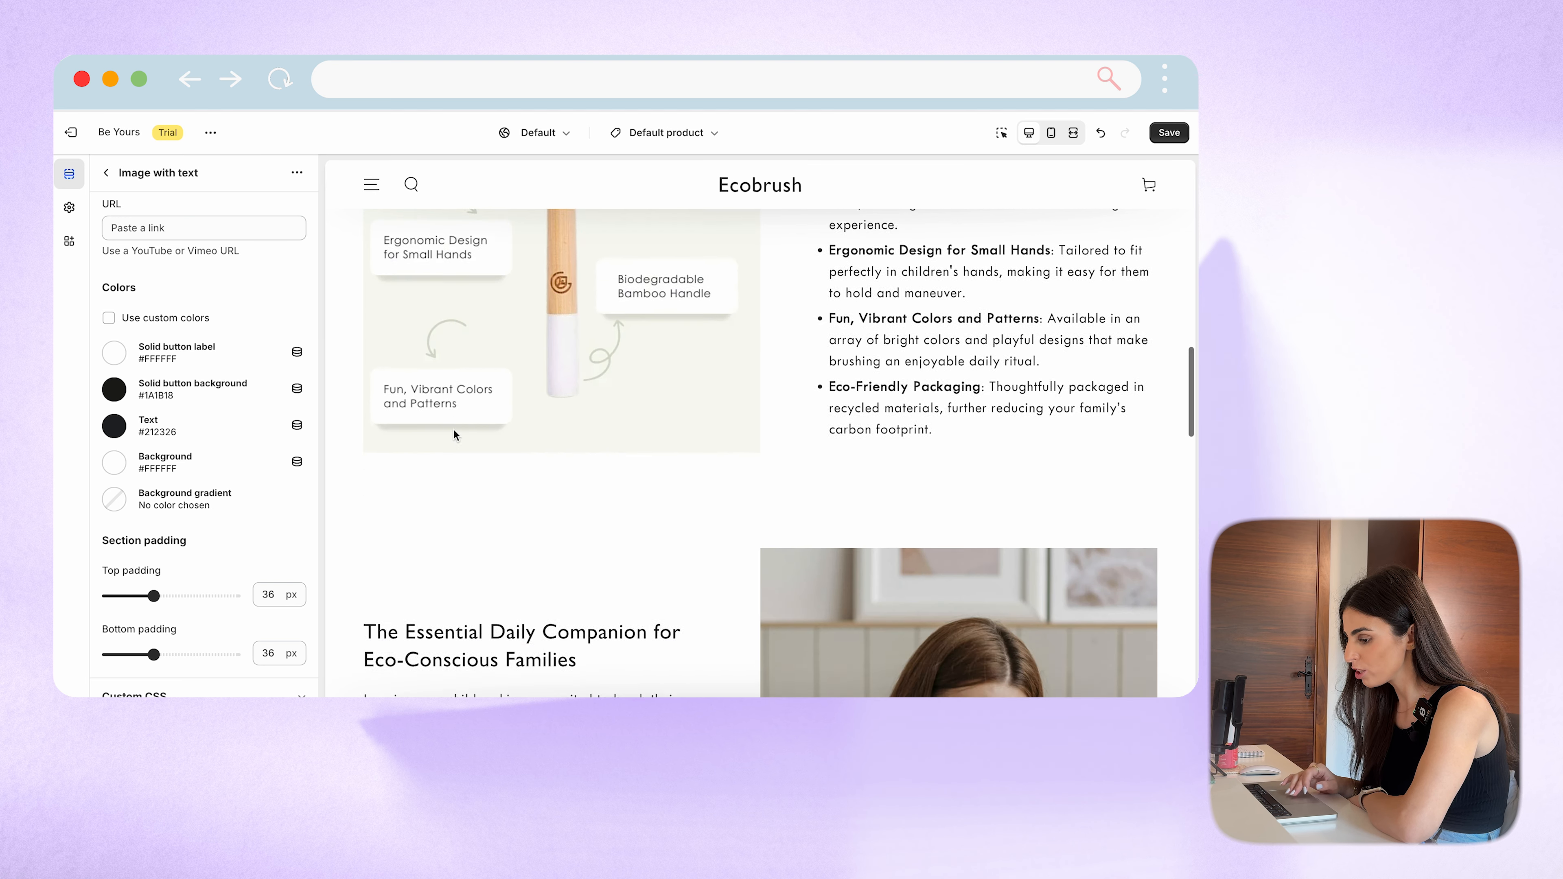
pyautogui.click(153, 655)
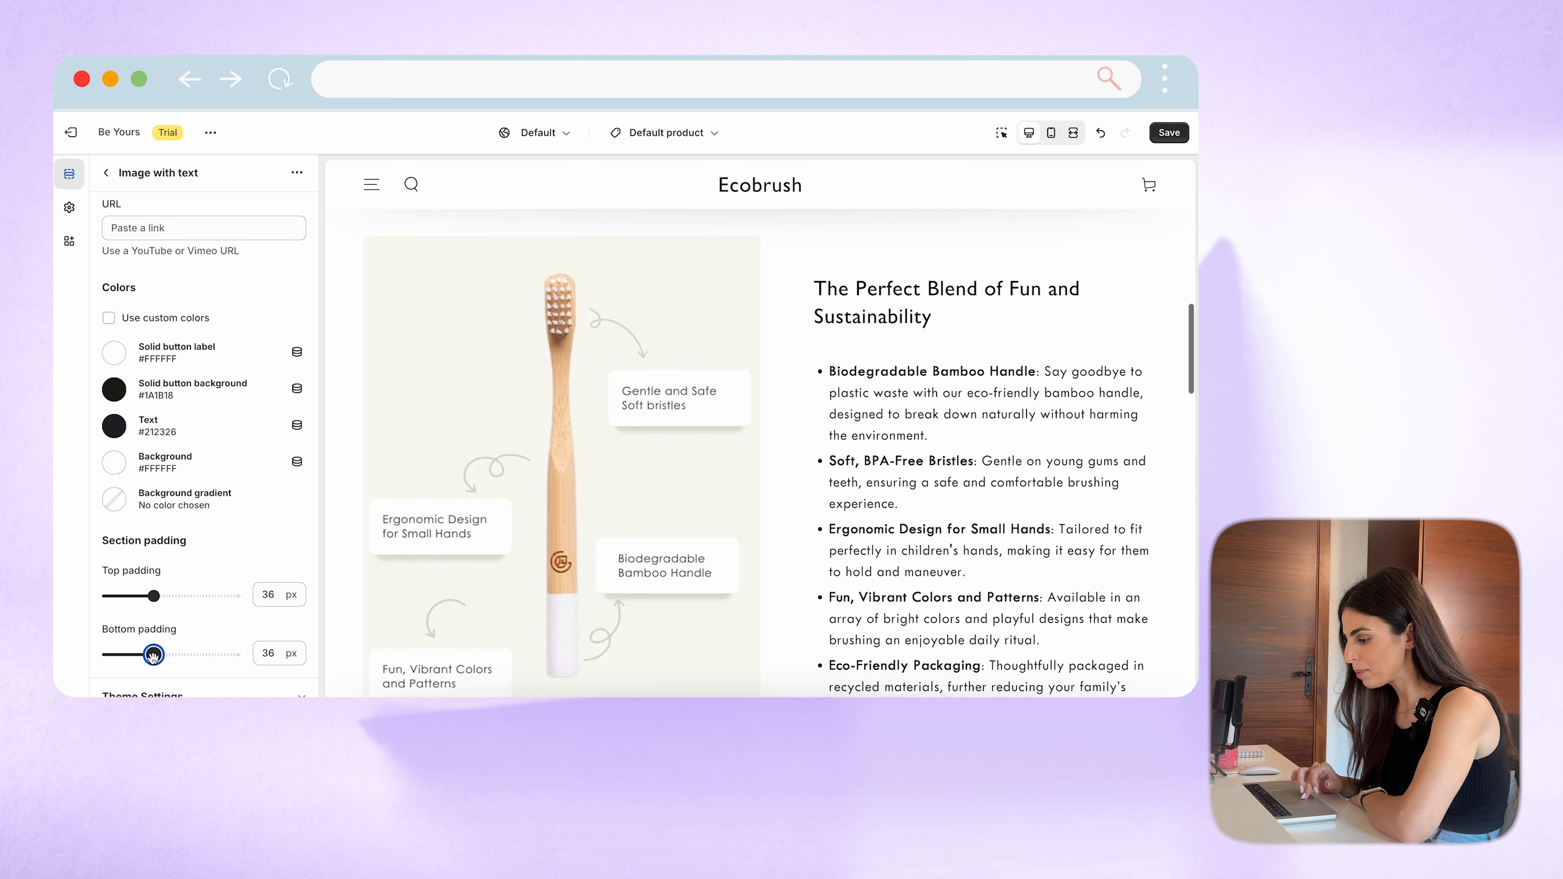
pyautogui.moveTo(153, 655); pyautogui.dragTo(108, 655)
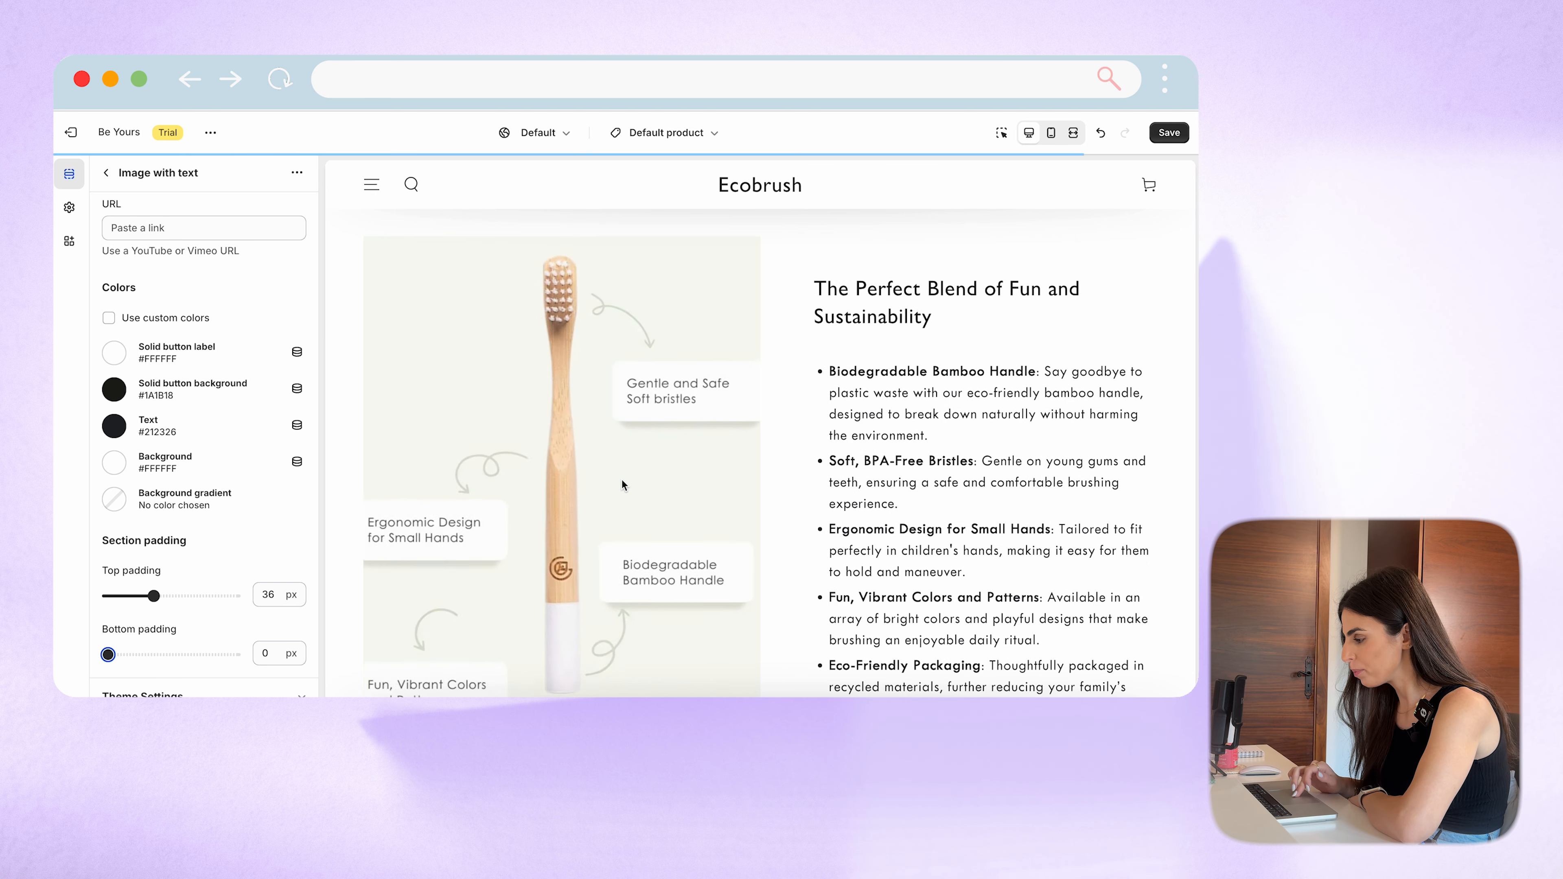
pyautogui.scroll(-5, 622, 482)
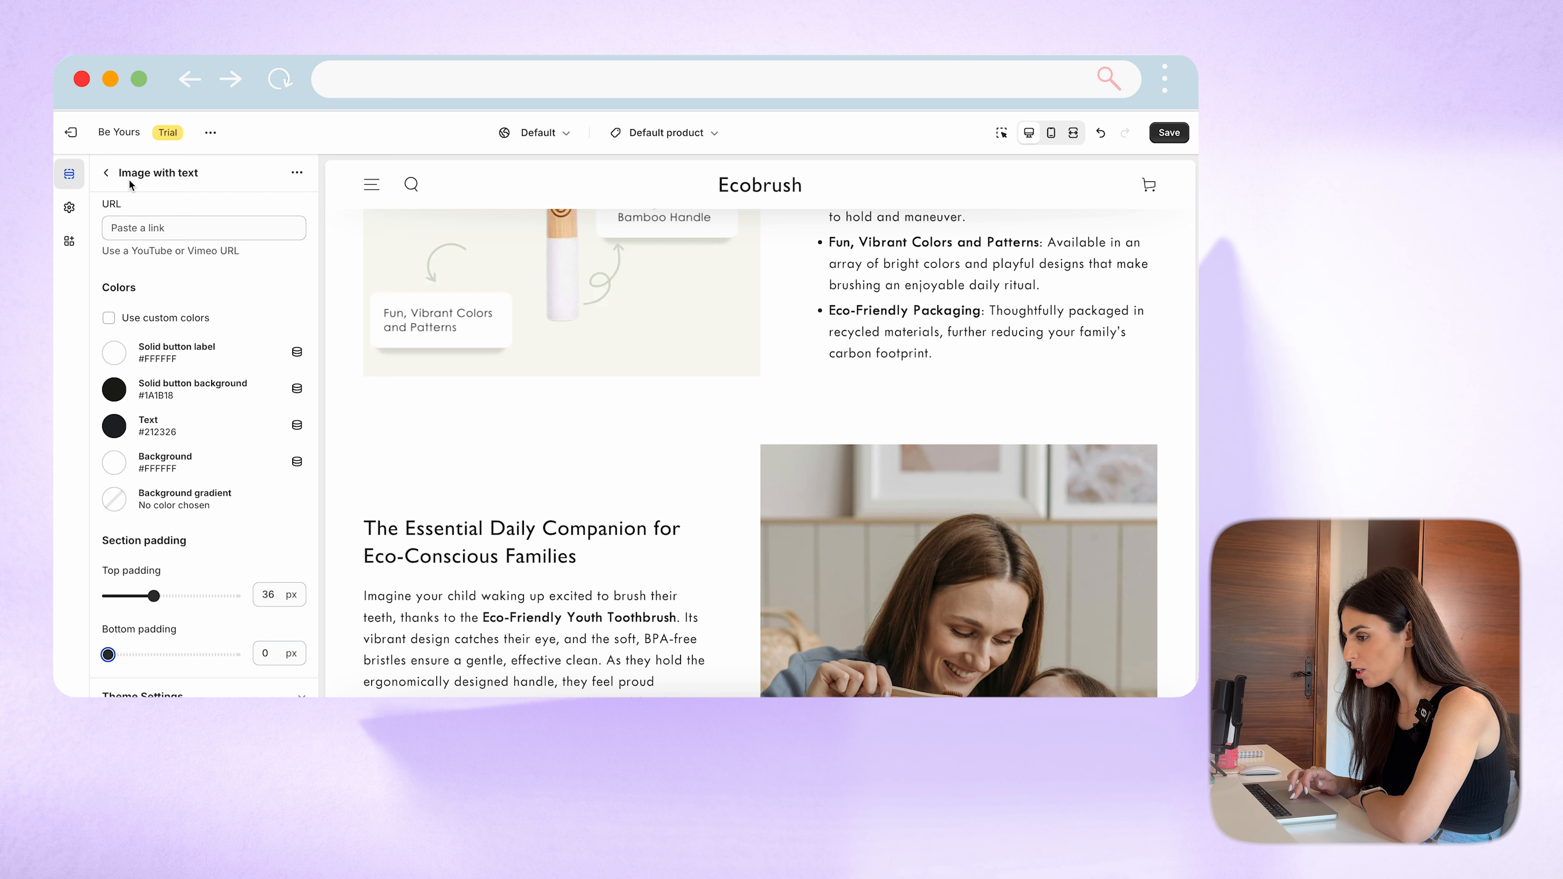
# Step: Set the top padding of the image-with-text section with the mother and daughter photo to 0 px
pyautogui.click(108, 173)
pyautogui.click(155, 477)
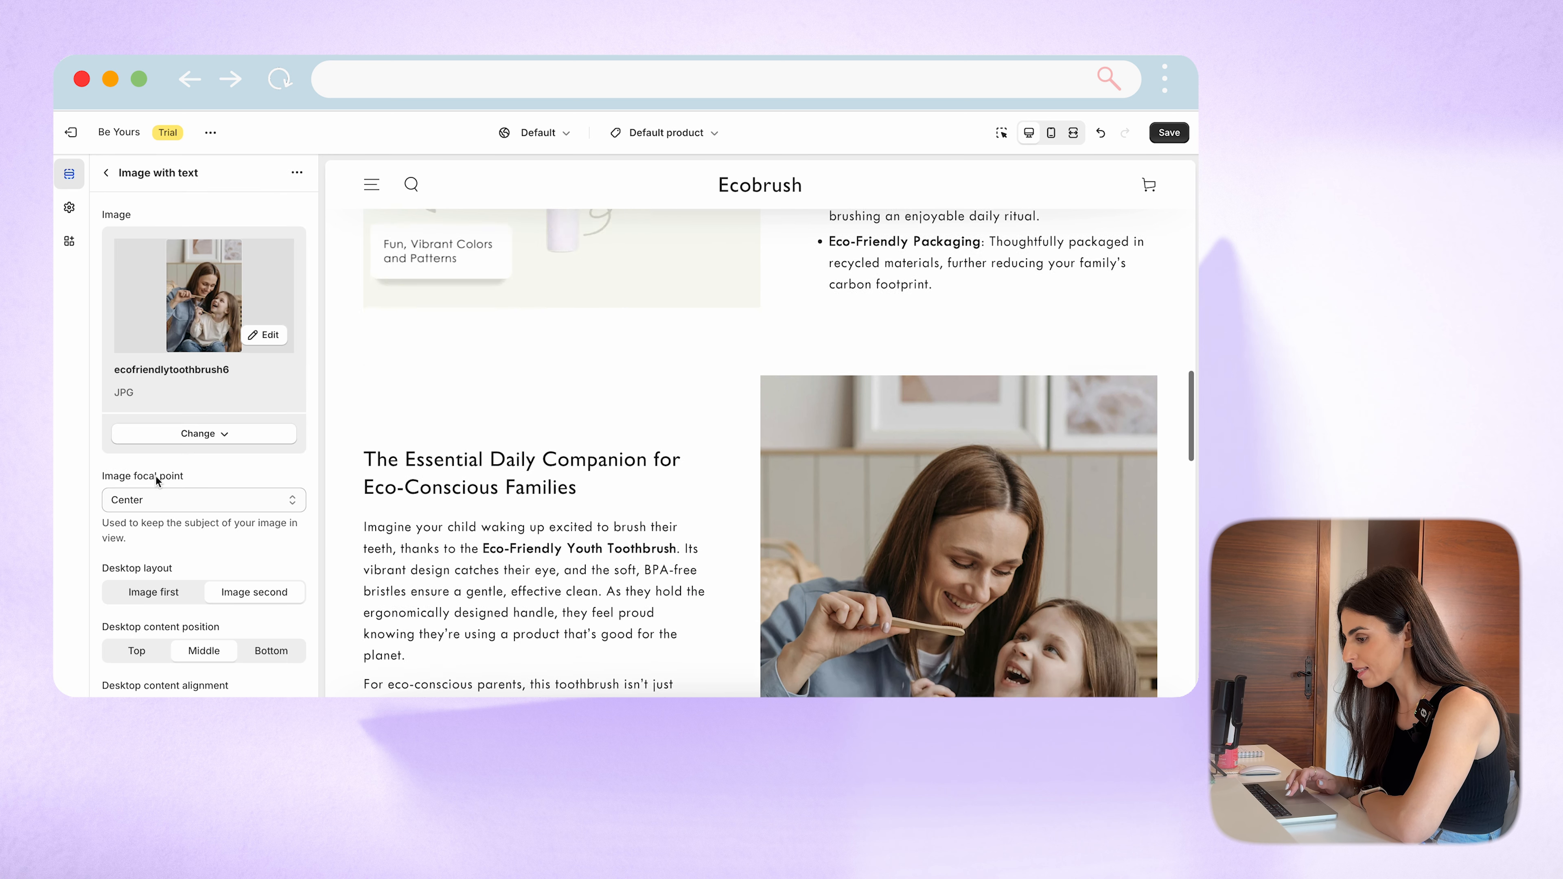
pyautogui.scroll(-15, 155, 477)
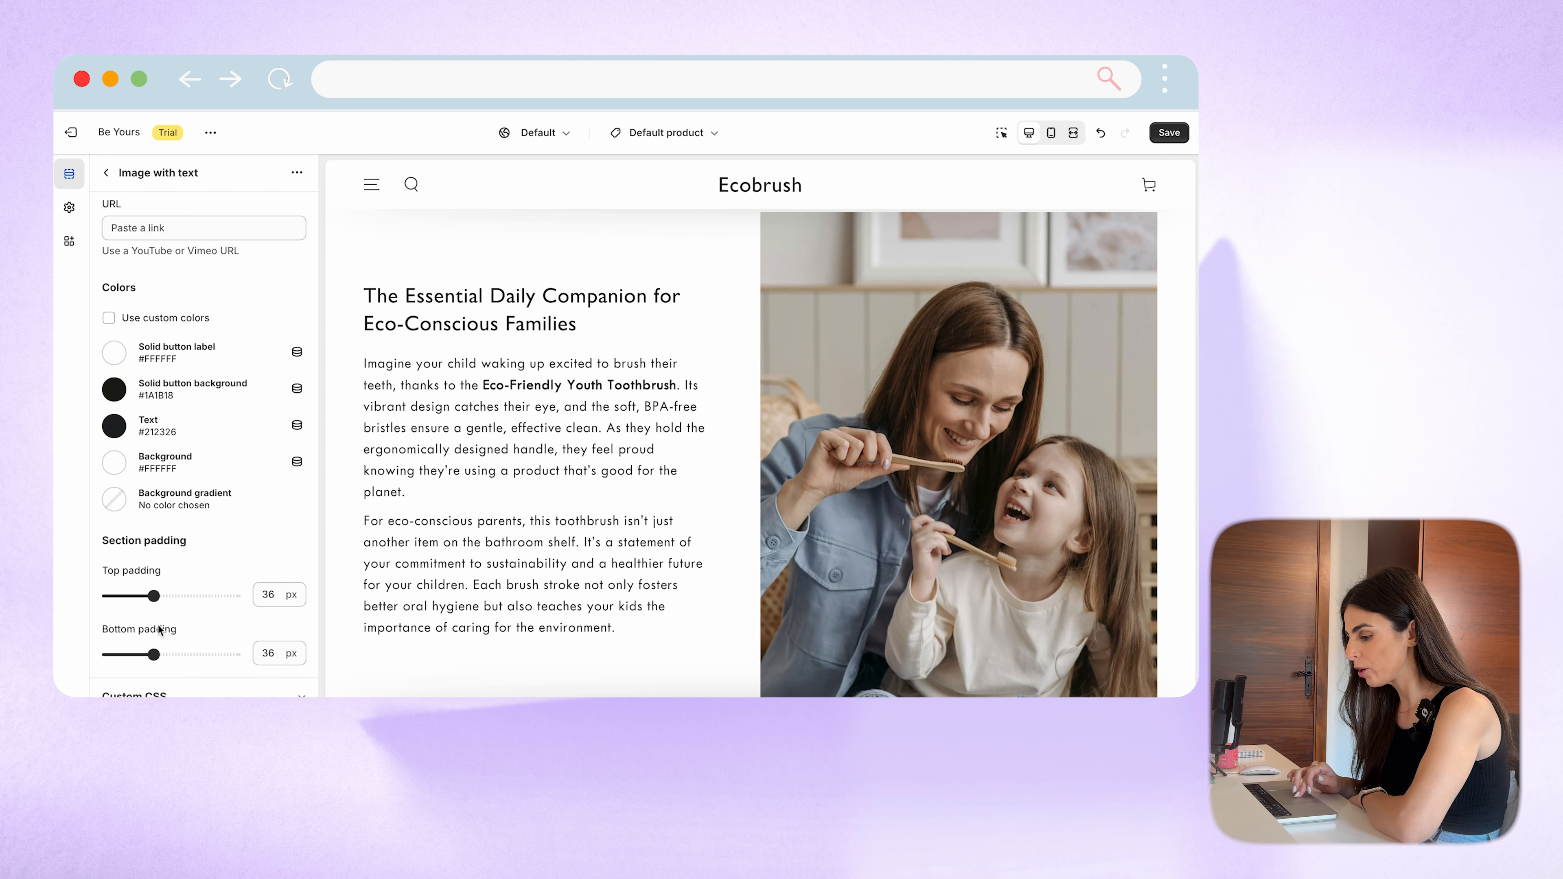
pyautogui.moveTo(153, 596); pyautogui.dragTo(86, 597)
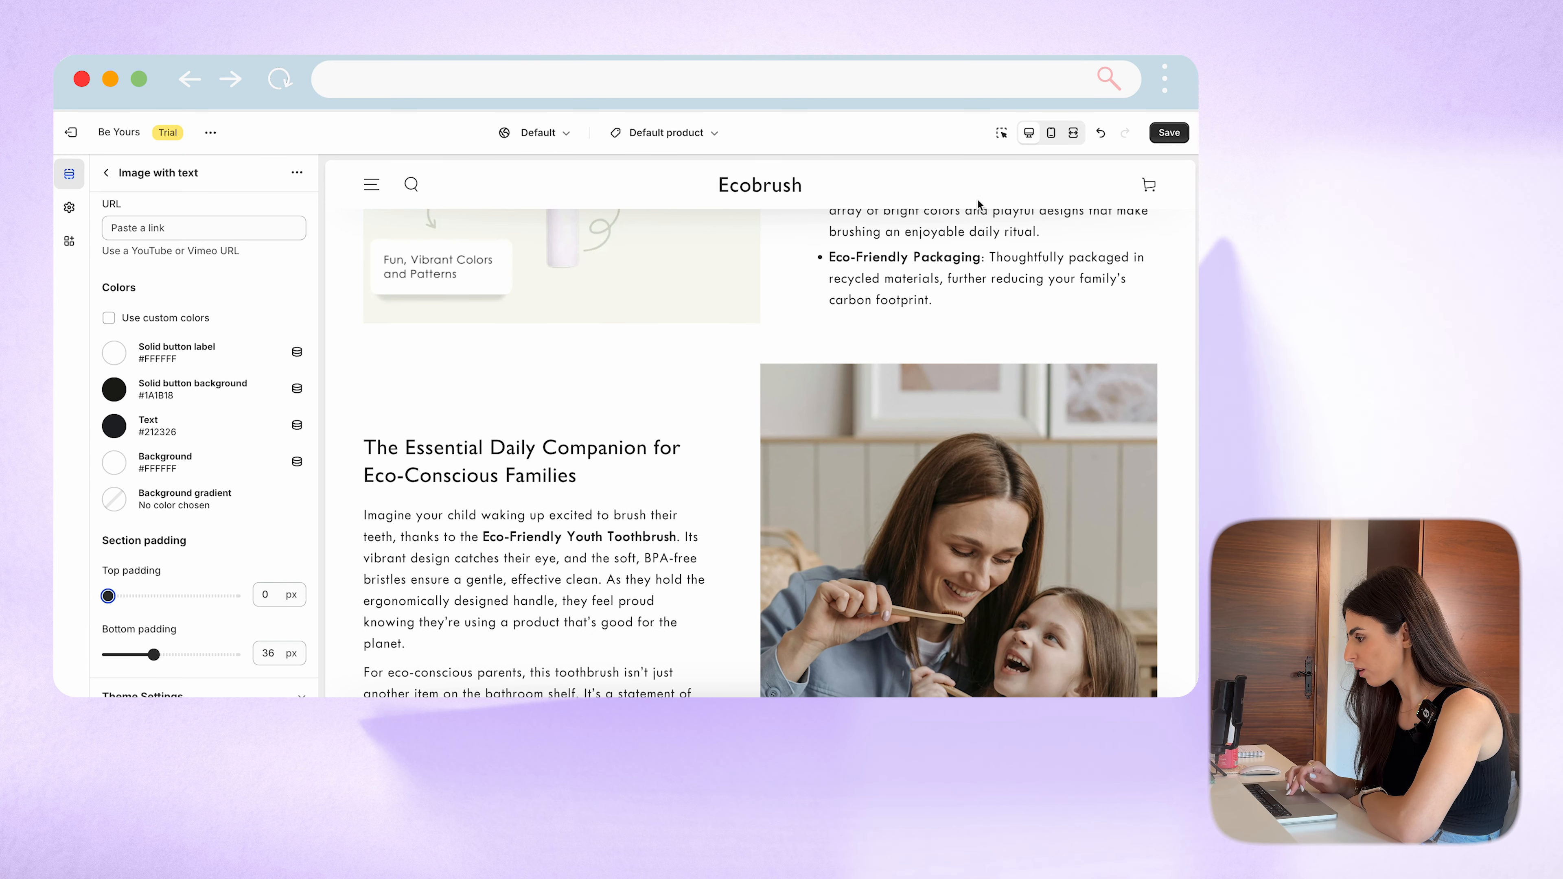
# Step: Preview the product page at full width from the product details down to the Guarantees section to check the section spacing
pyautogui.click(1073, 133)
pyautogui.scroll(4, 764, 327)
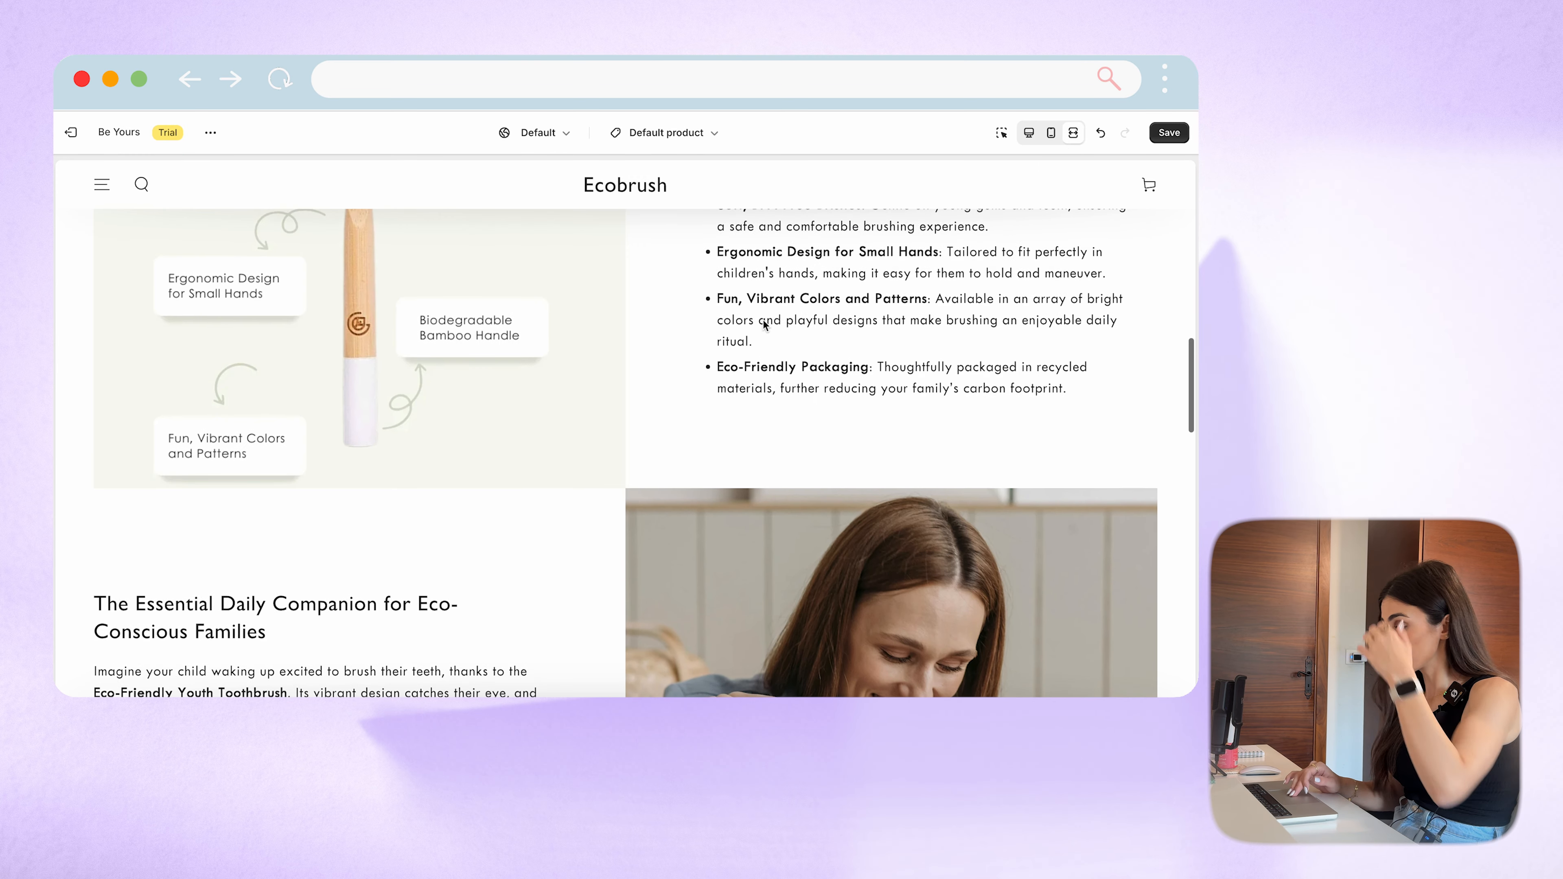
pyautogui.scroll(8, 764, 327)
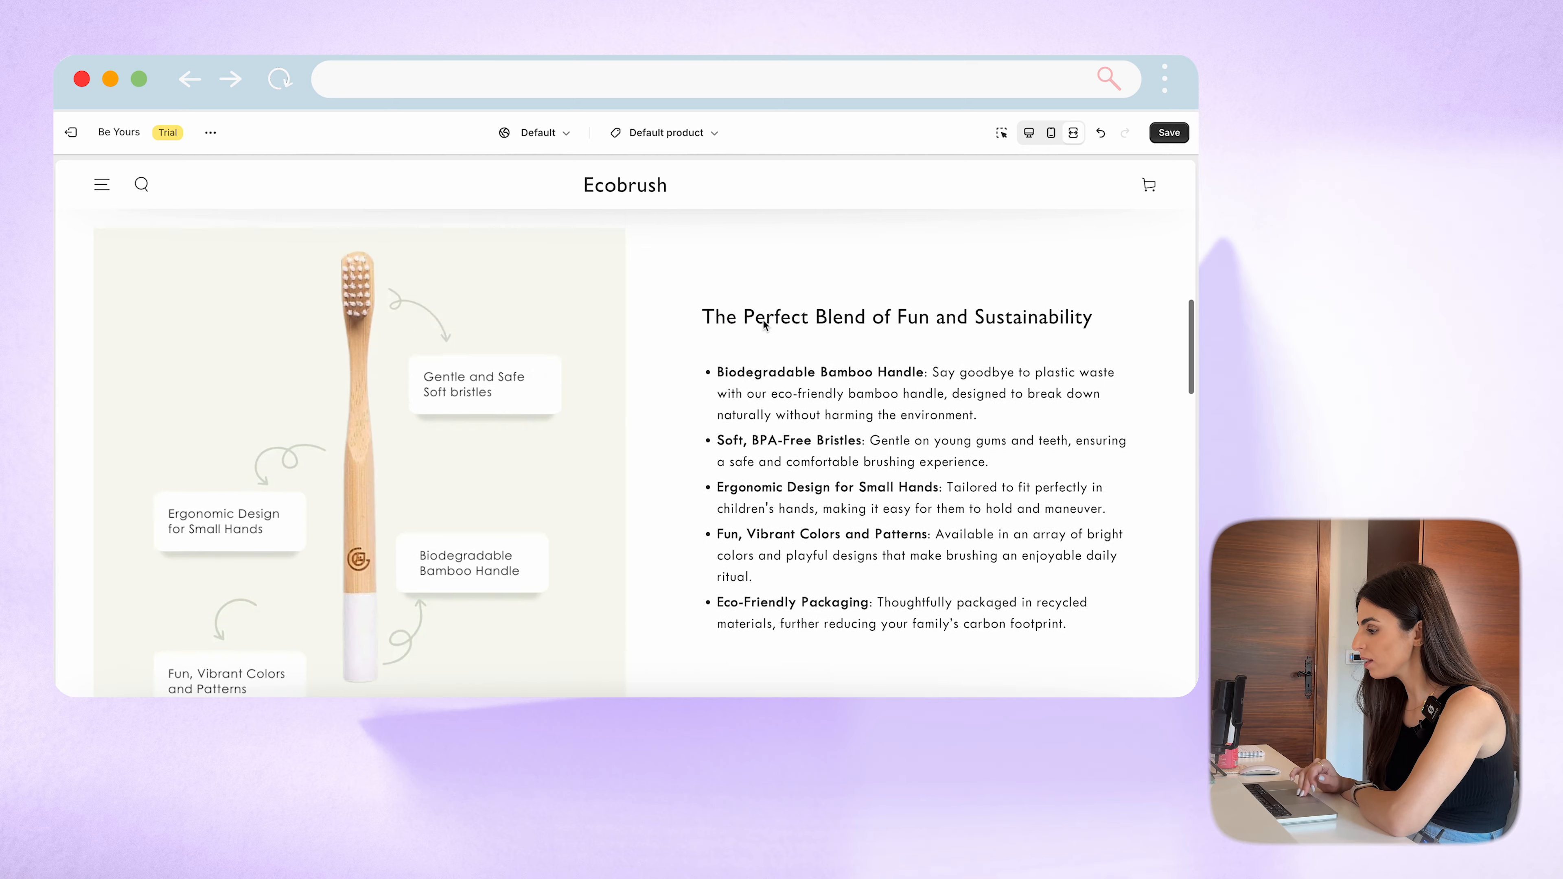
pyautogui.scroll(8, 764, 326)
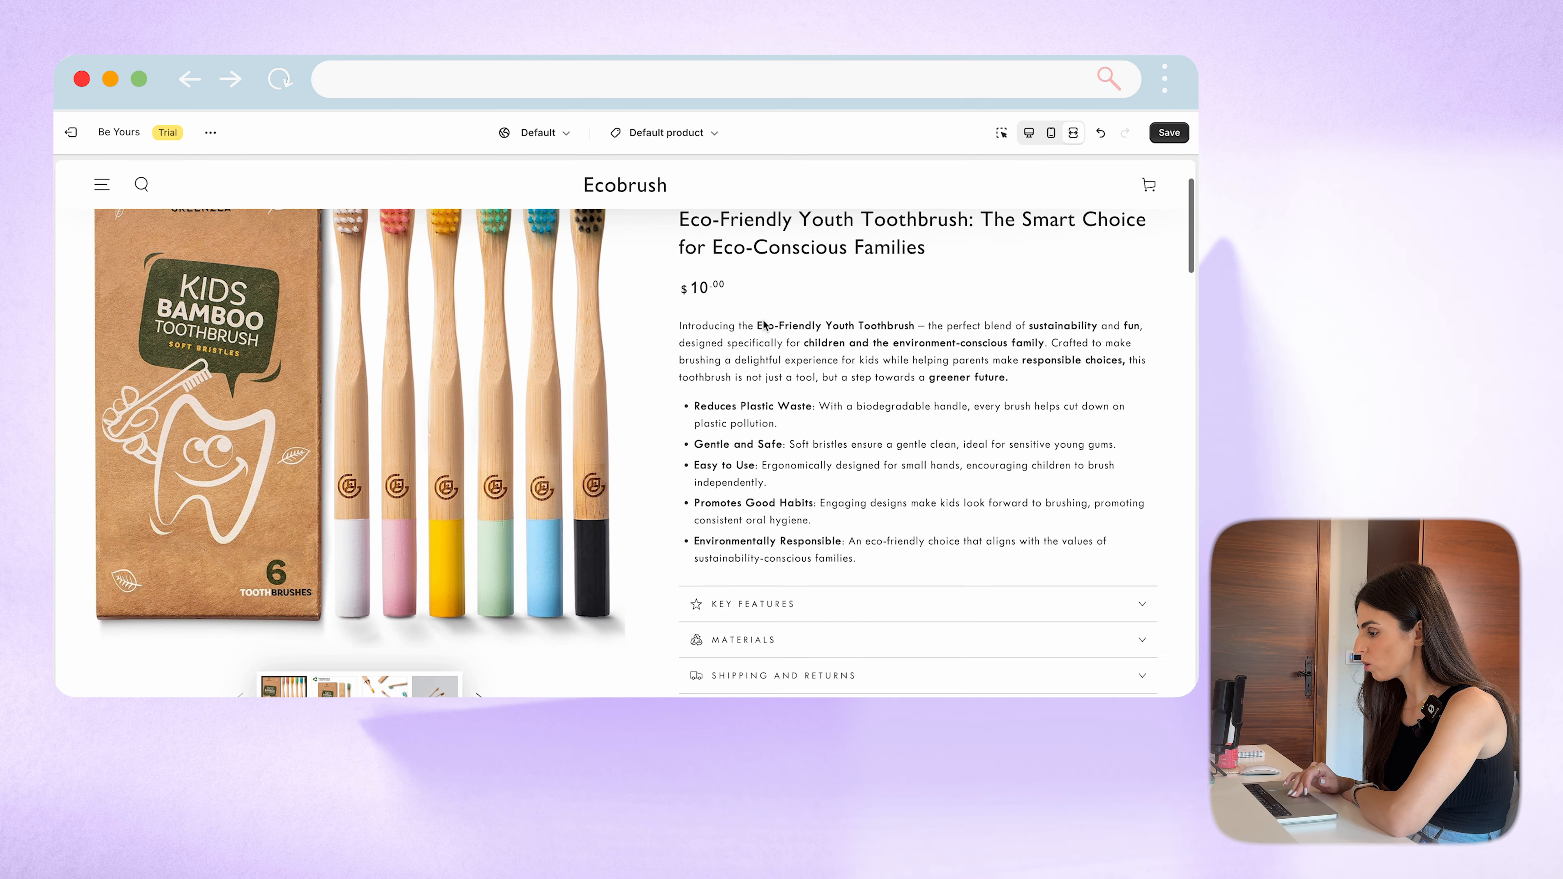
pyautogui.scroll(-2, 764, 325)
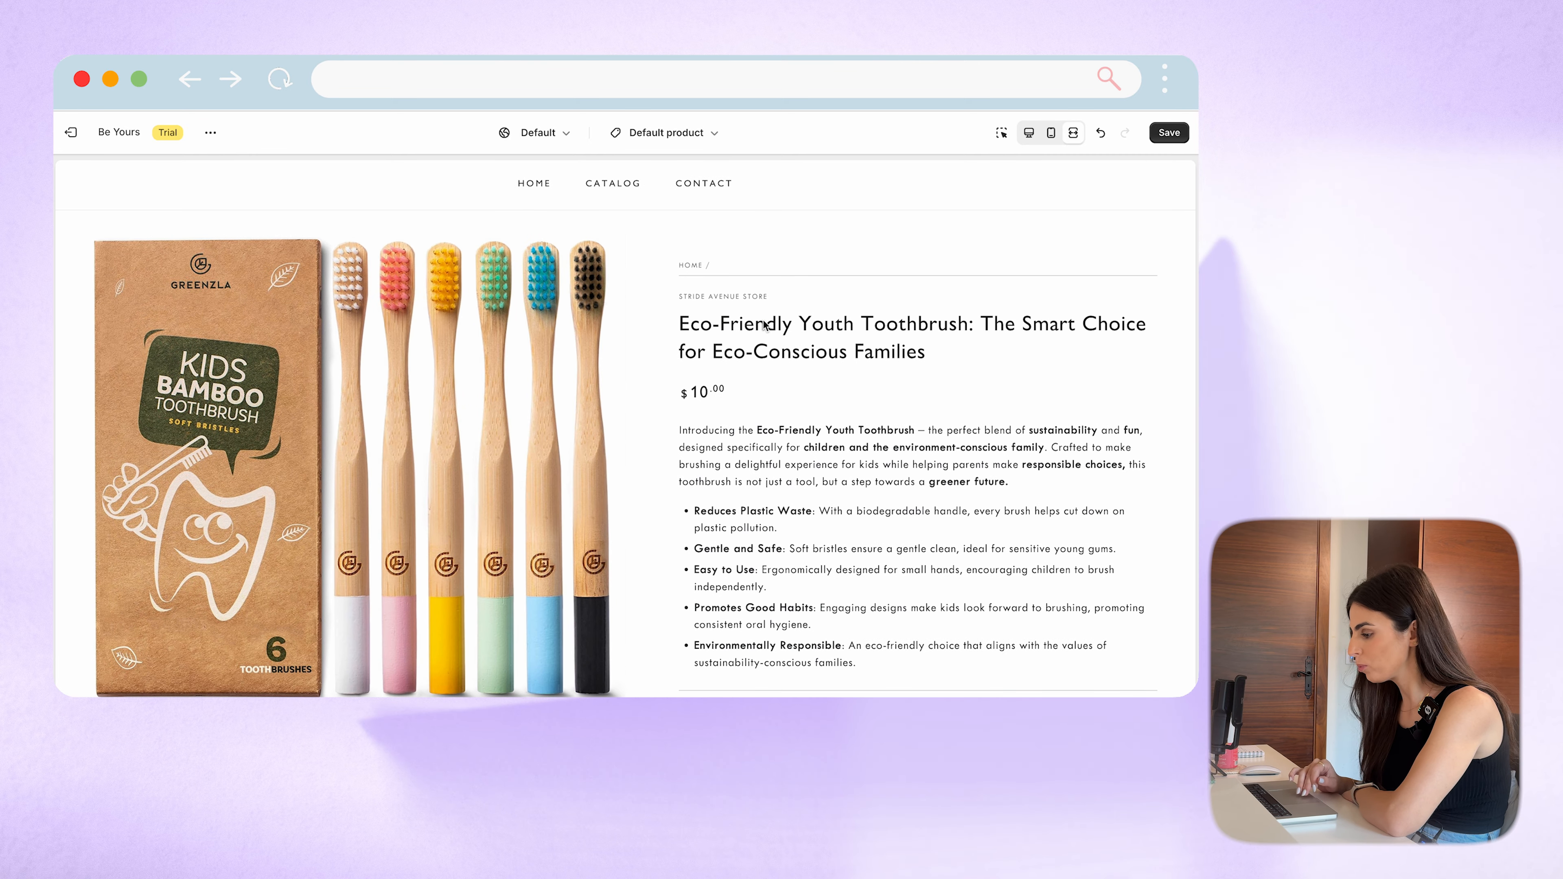
pyautogui.scroll(-10, 764, 325)
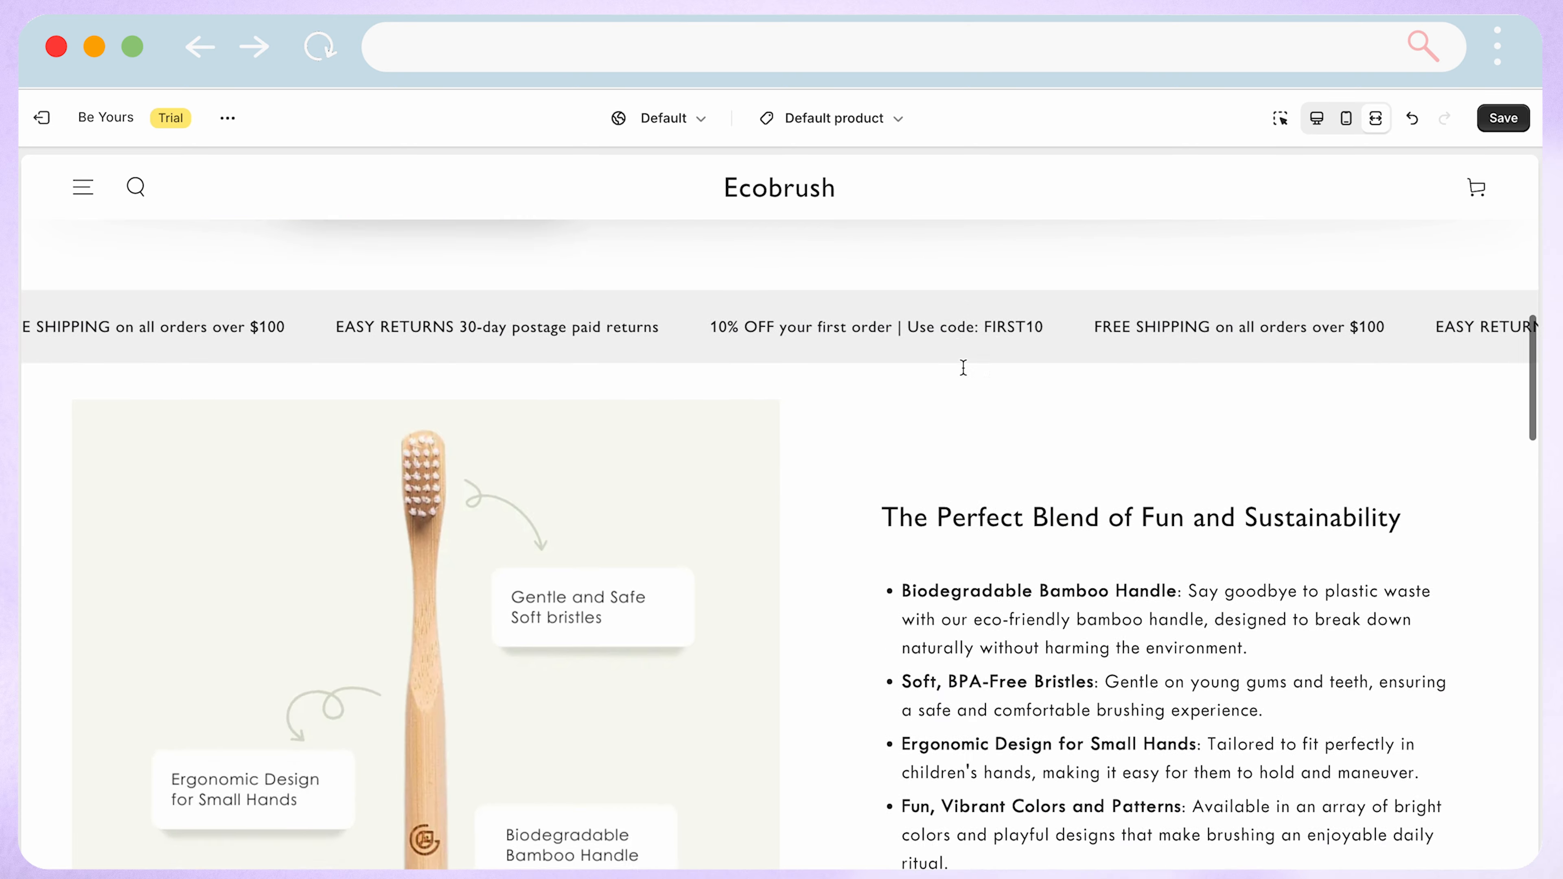
pyautogui.scroll(-20, 723, 526)
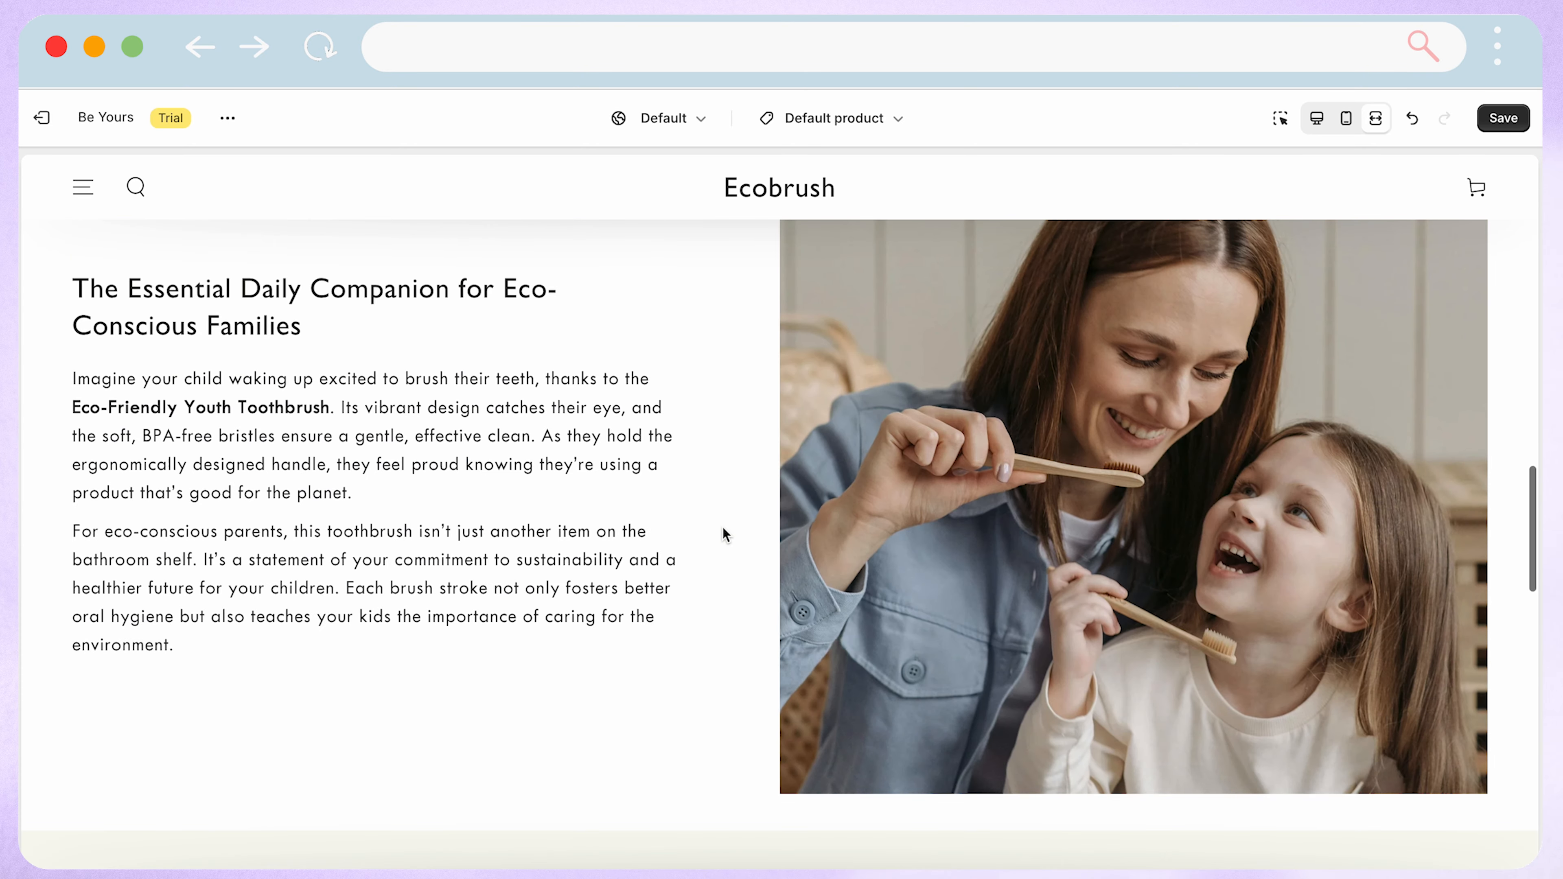
pyautogui.scroll(4, 622, 480)
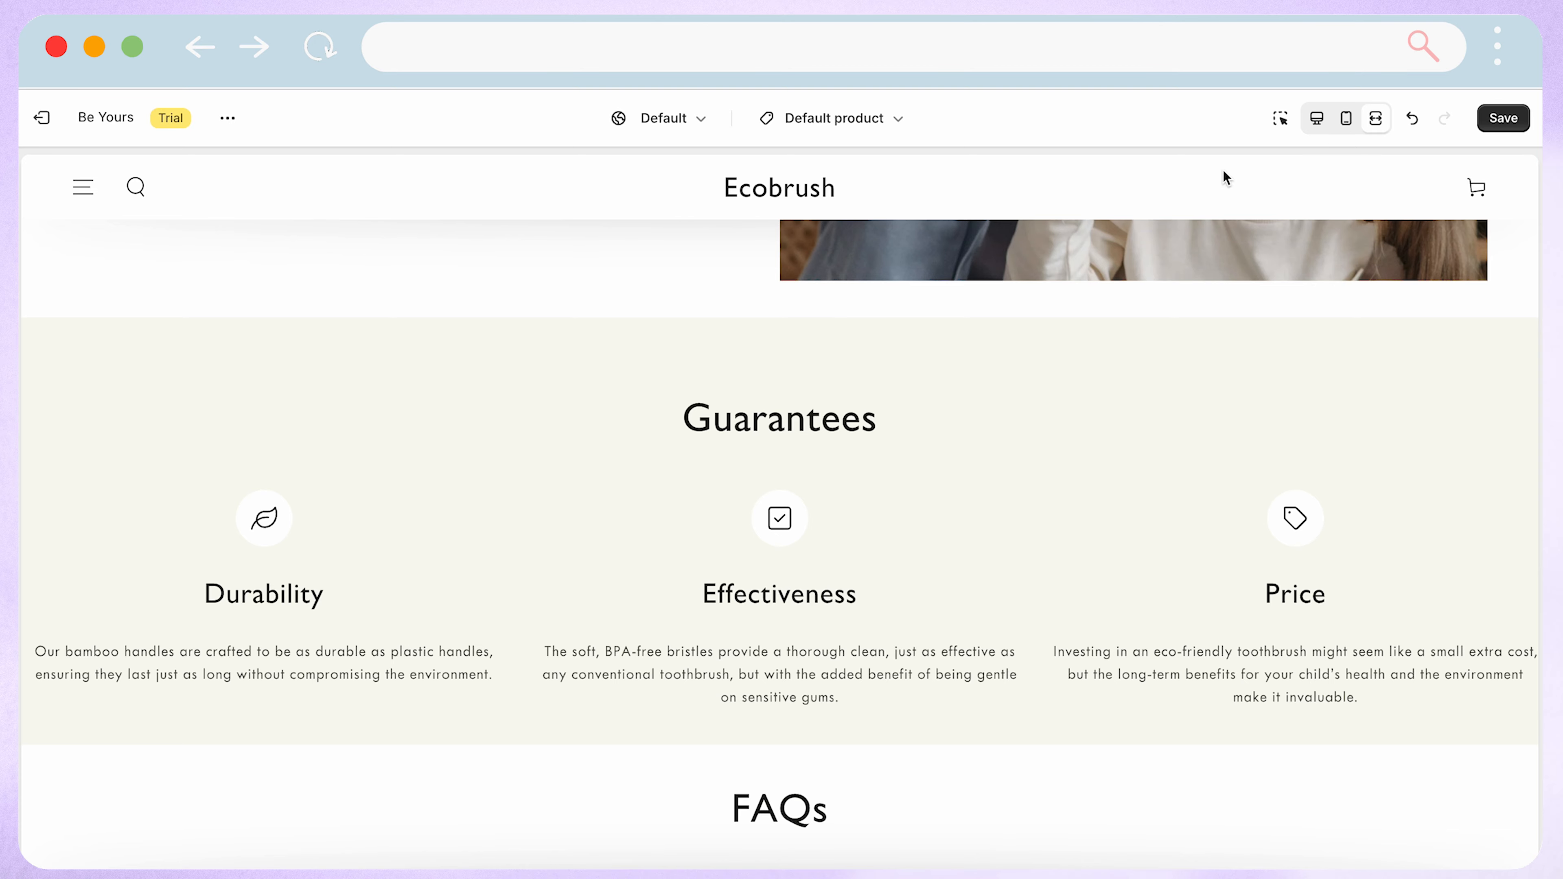
# Step: Return to the desktop view and set the mother and daughter photo section's bottom padding to 0 px
pyautogui.click(1316, 118)
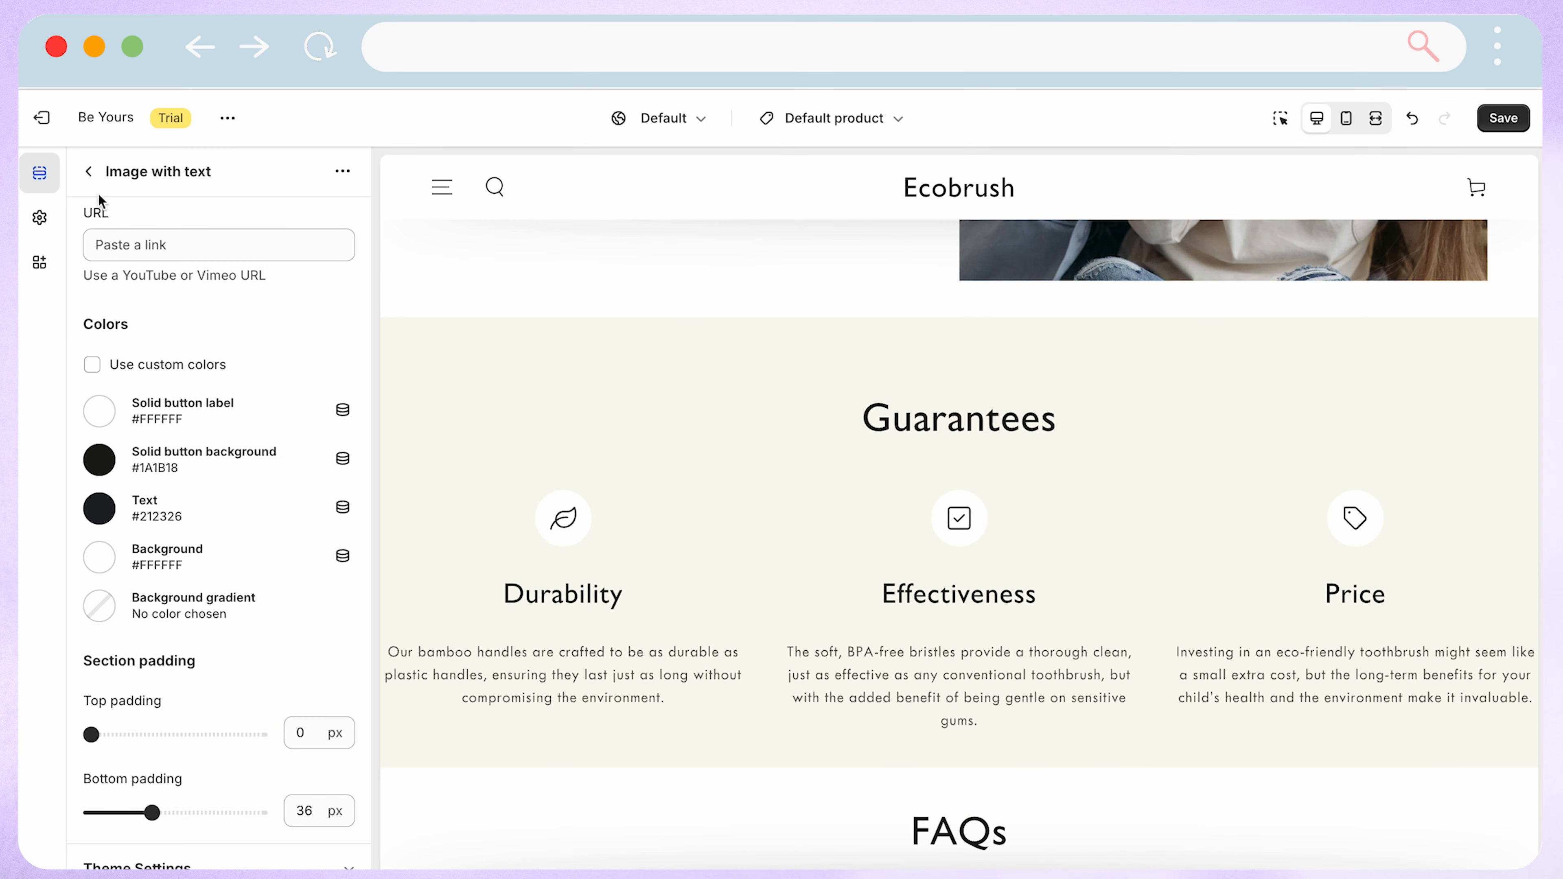
pyautogui.moveTo(152, 813); pyautogui.dragTo(52, 812)
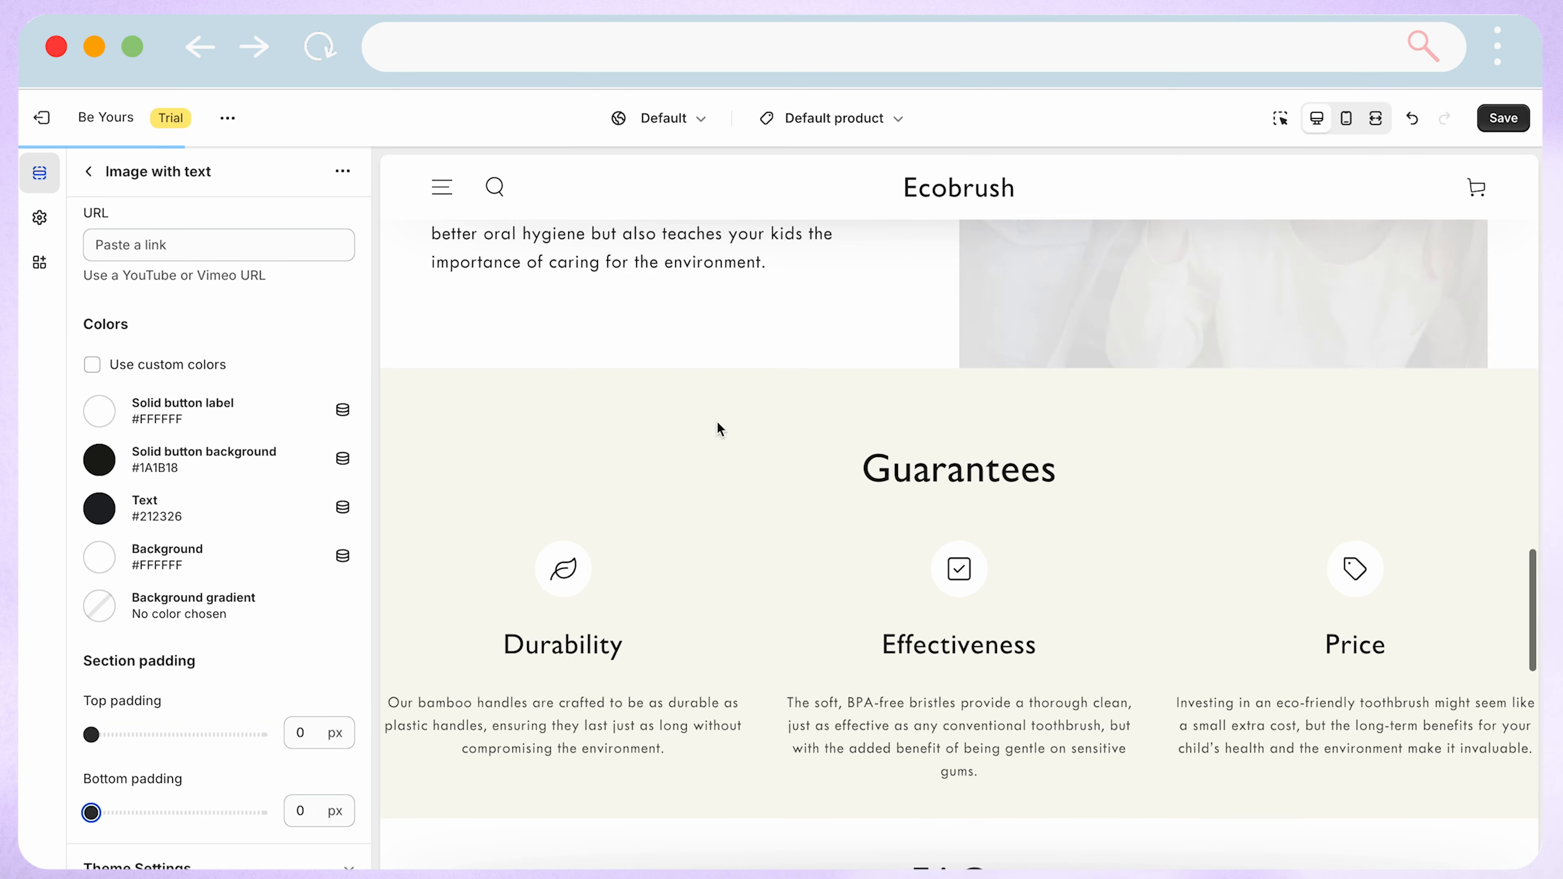
pyautogui.scroll(-12, 856, 508)
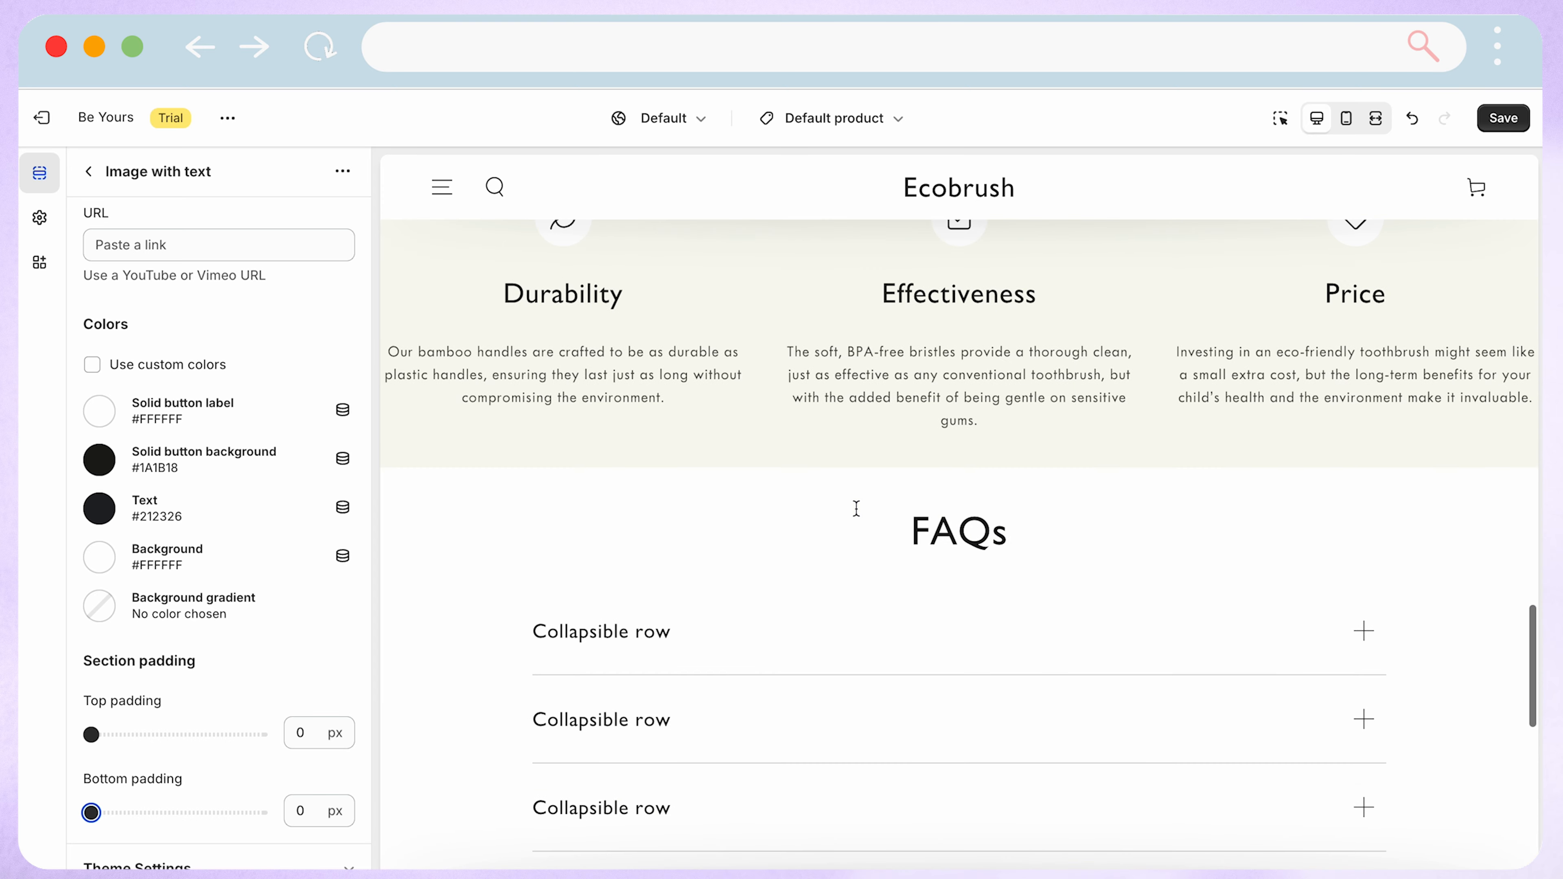
# Step: Return to the section list and collapse the Collapsible content, Testimonials, Rich text and Gallery sections
pyautogui.scroll(-5, 769, 564)
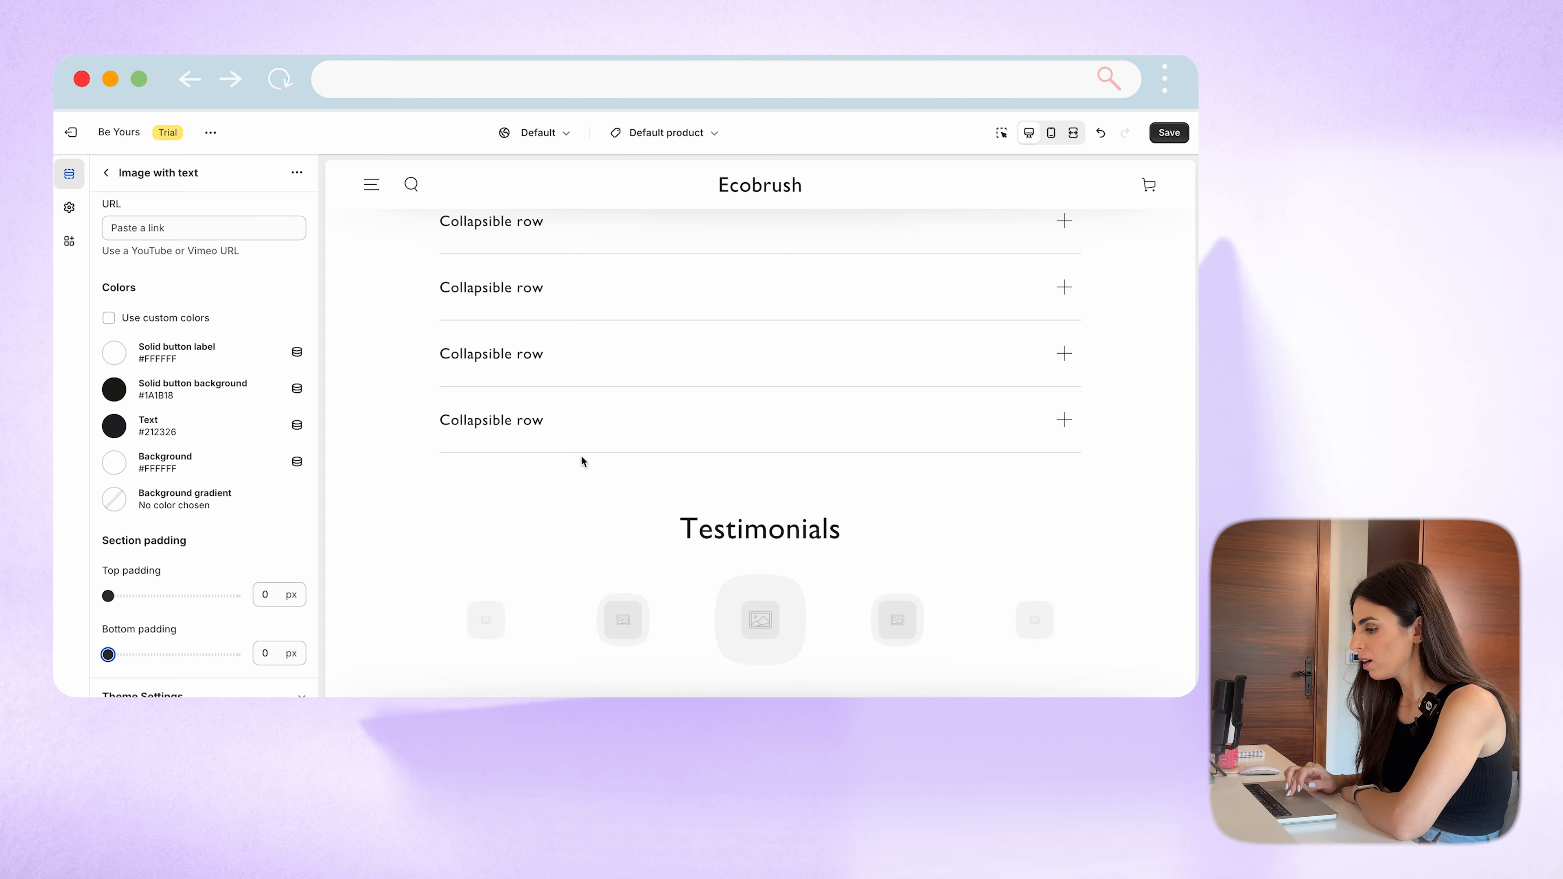
pyautogui.click(106, 173)
pyautogui.scroll(-6, 233, 649)
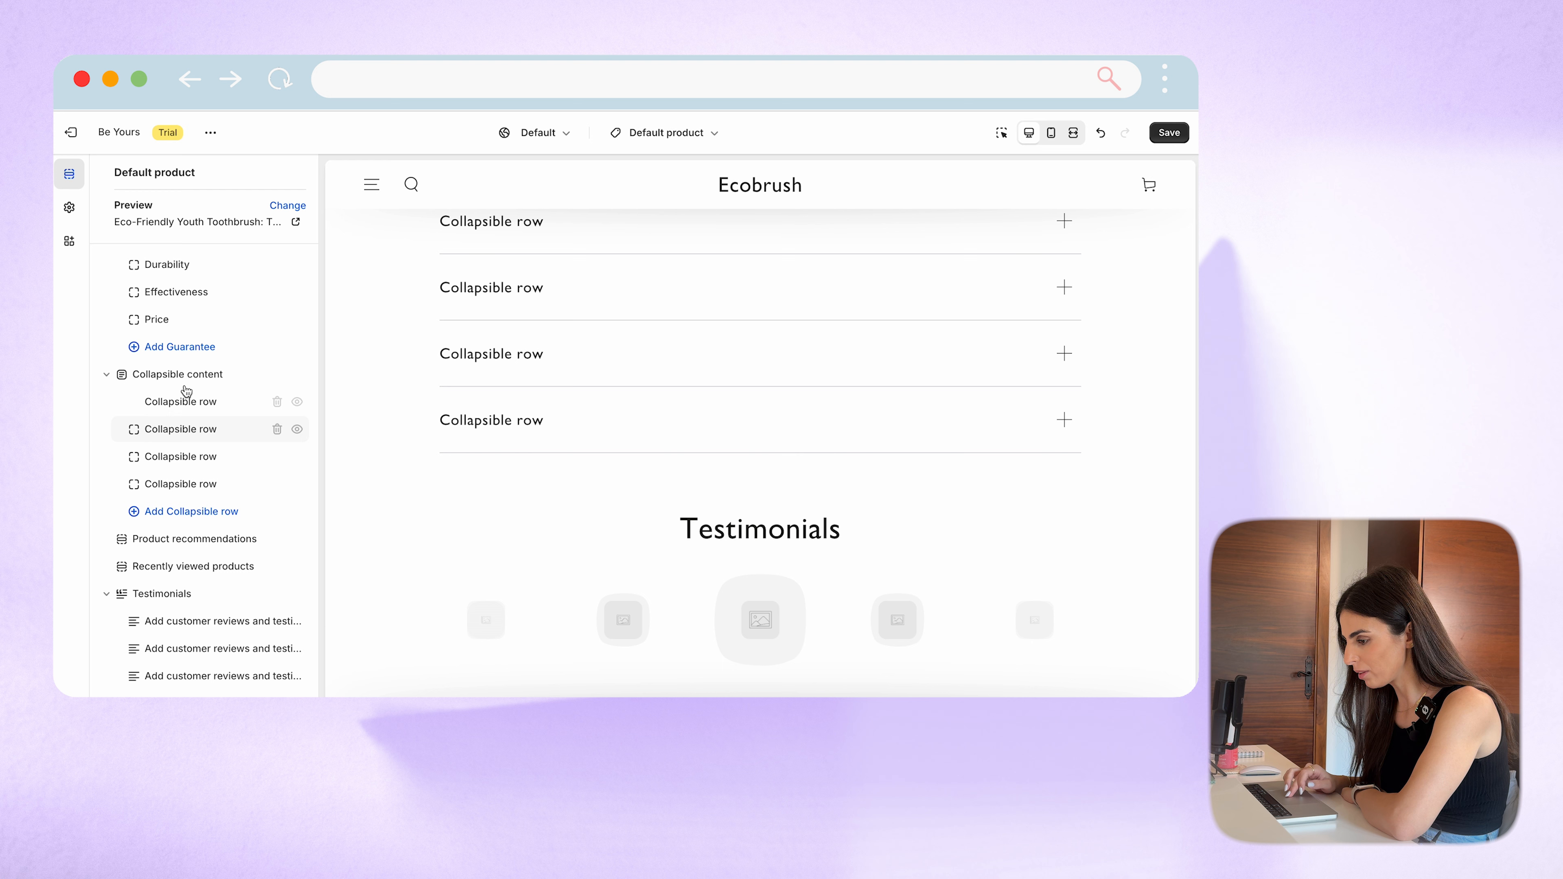
pyautogui.click(106, 374)
pyautogui.click(107, 457)
pyautogui.click(106, 484)
pyautogui.click(106, 511)
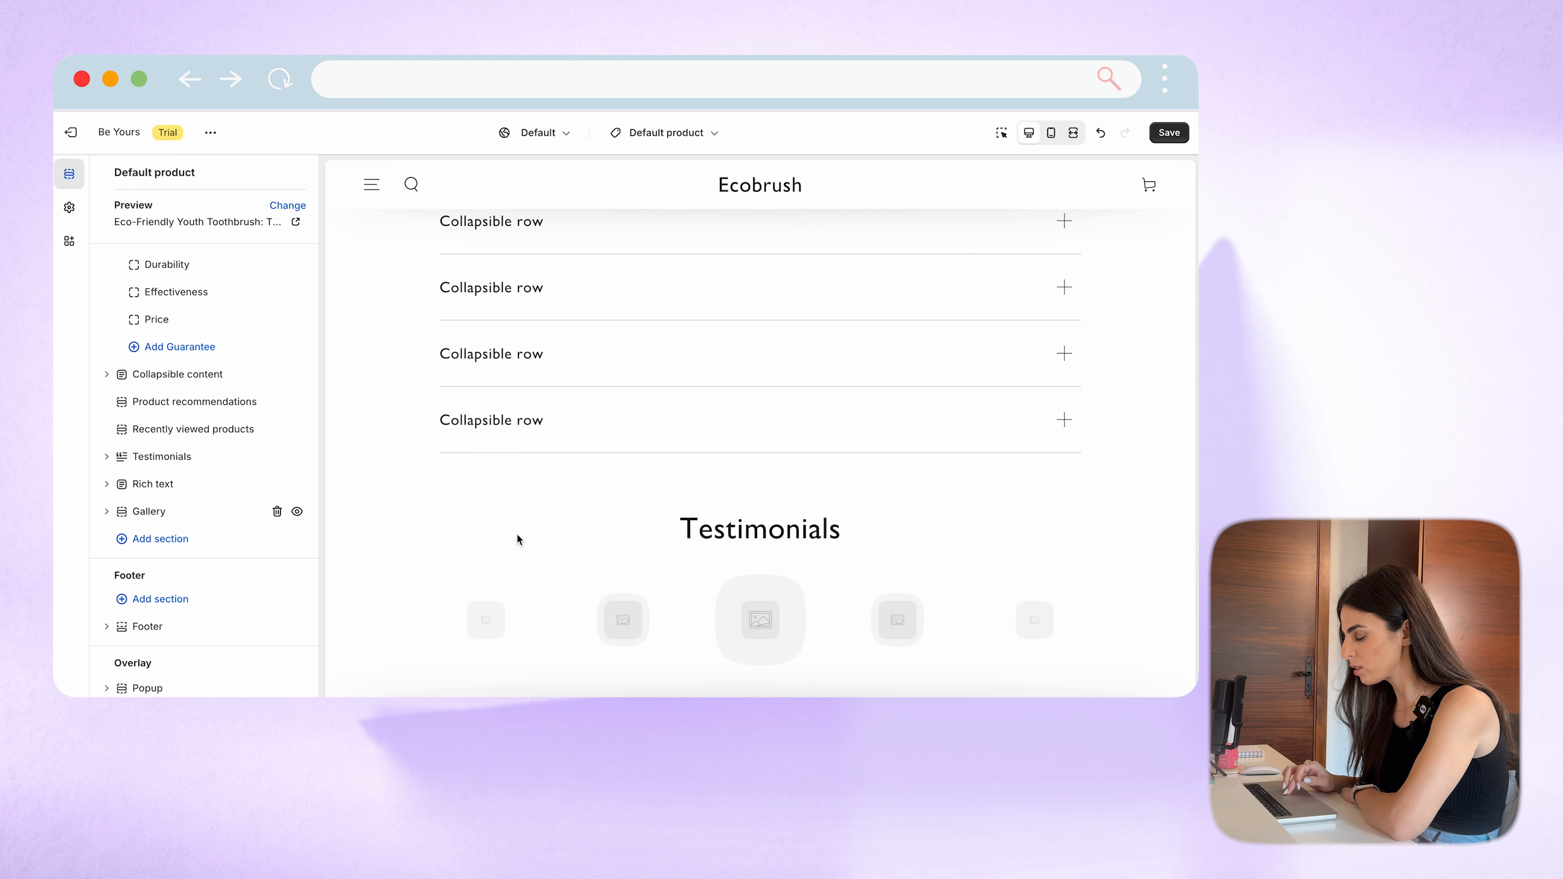
# Step: Delete the Gallery section with the placeholder images above the page footer
pyautogui.scroll(-10, 572, 543)
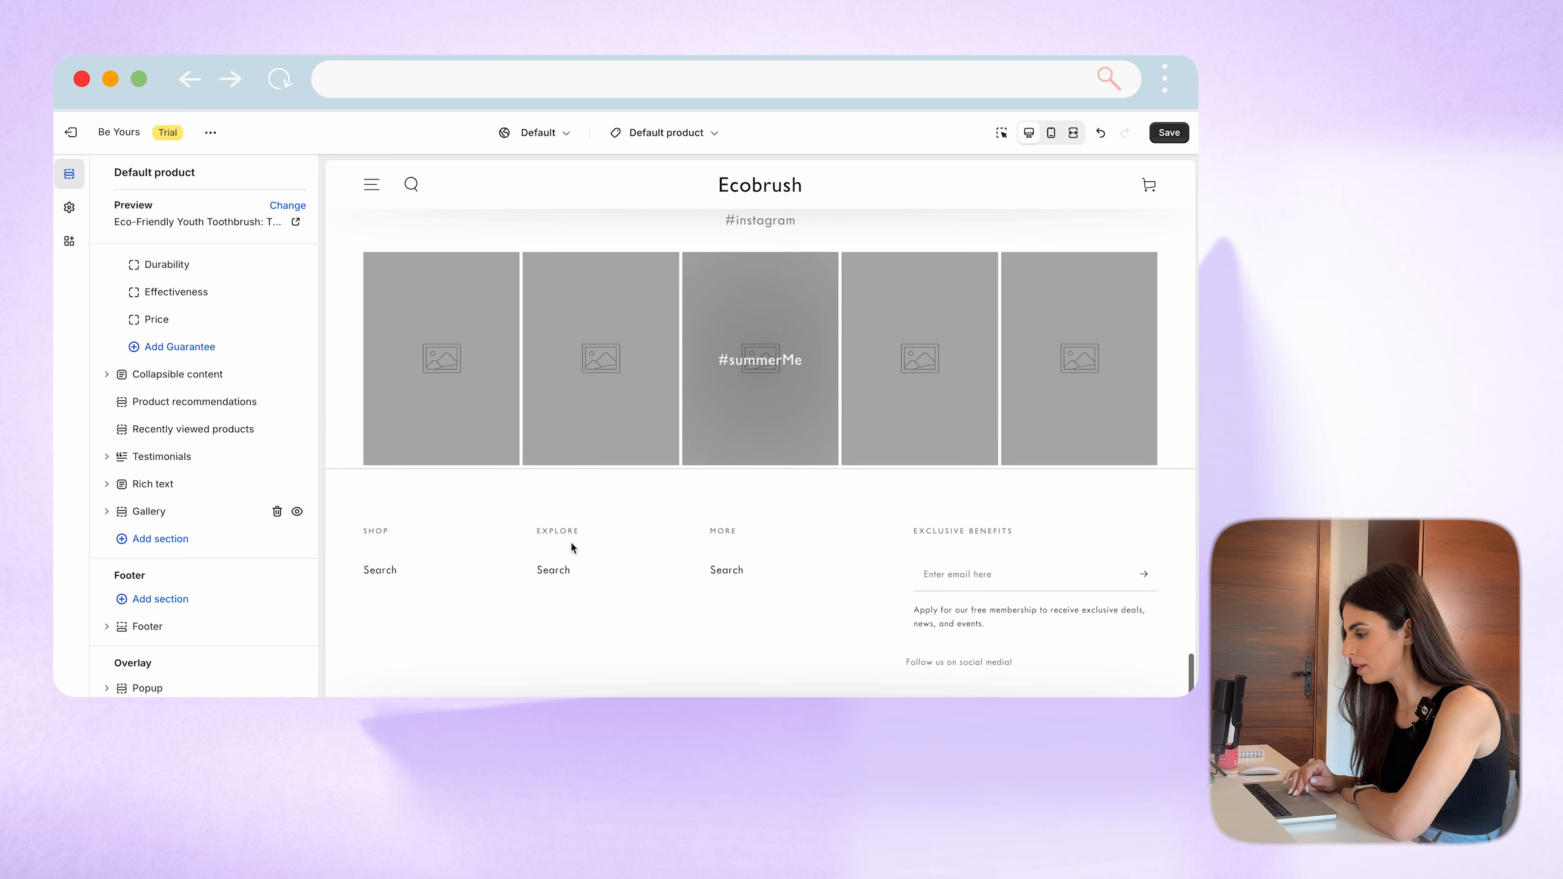
pyautogui.scroll(2, 572, 542)
pyautogui.click(276, 511)
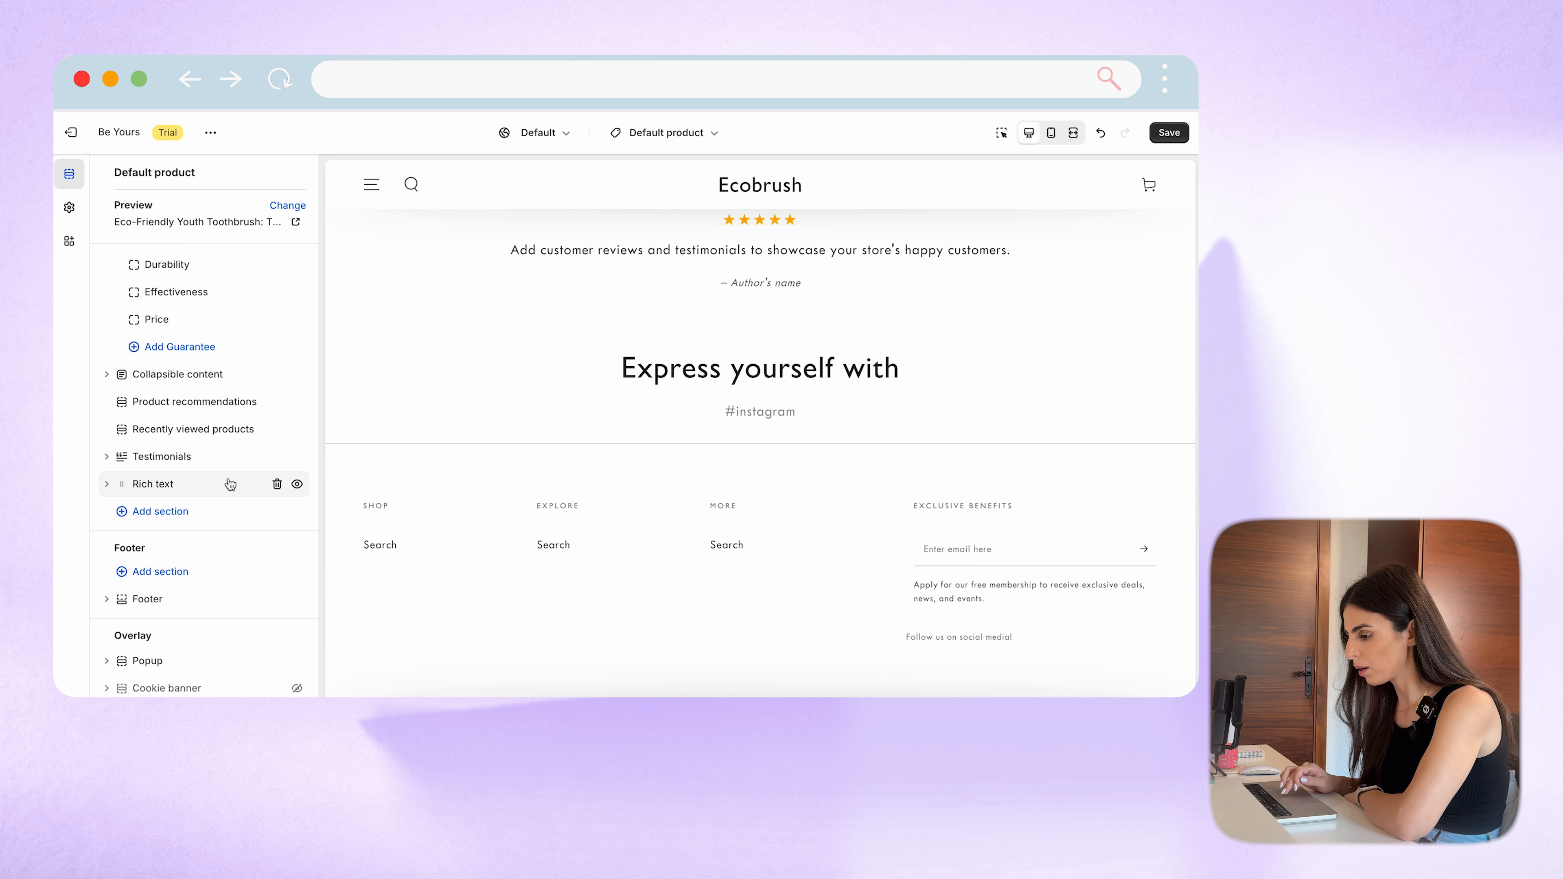
# Step: Look at the Testimonials section's settings and return to the section list with its testimonial blocks expanded
pyautogui.click(161, 459)
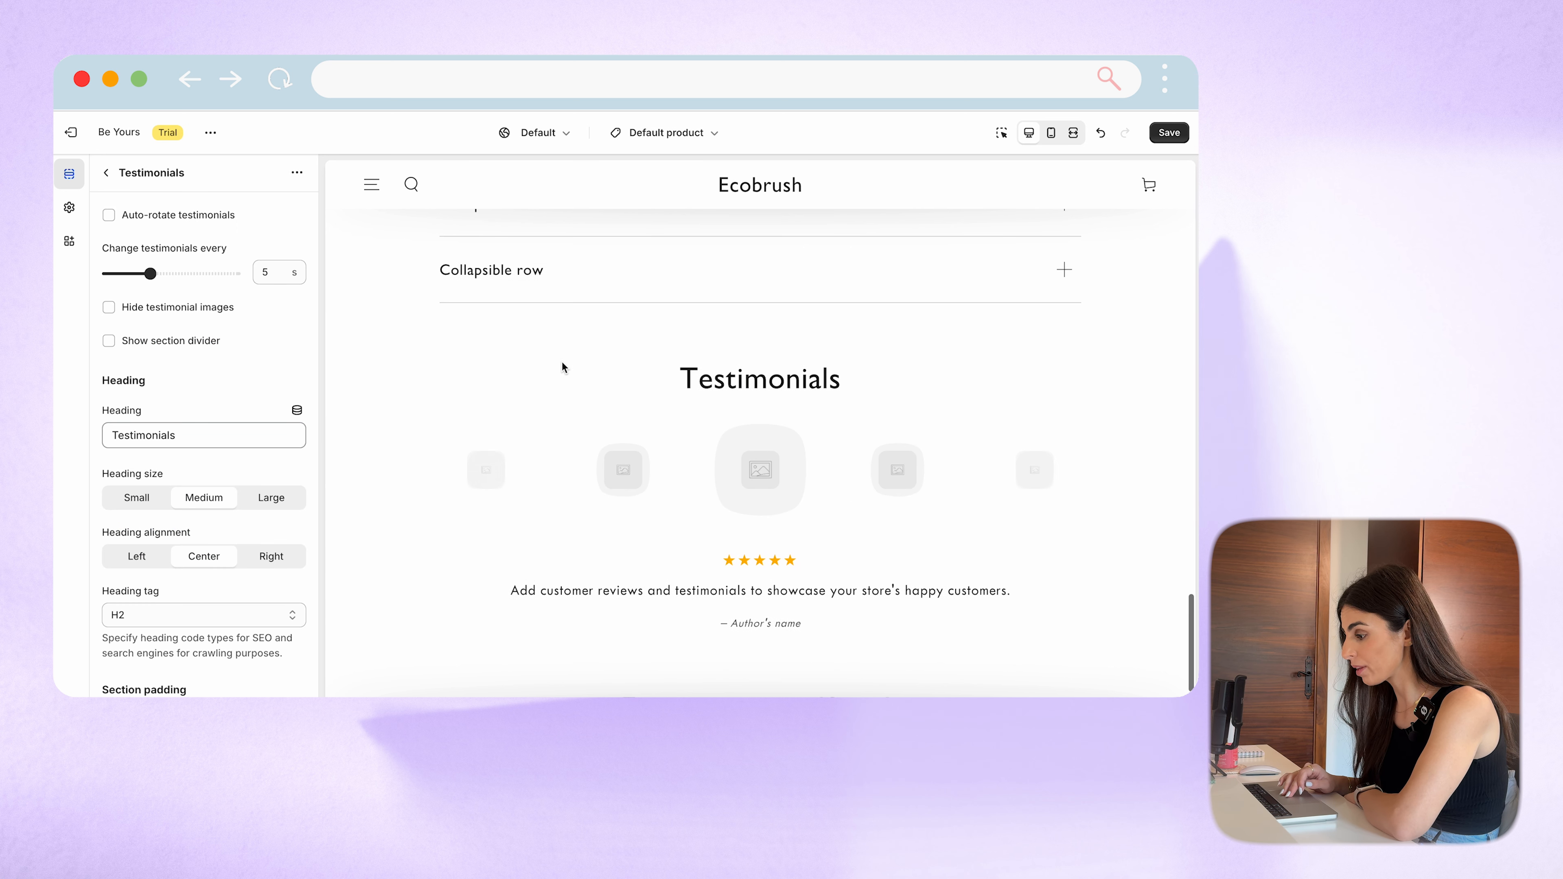
pyautogui.click(106, 174)
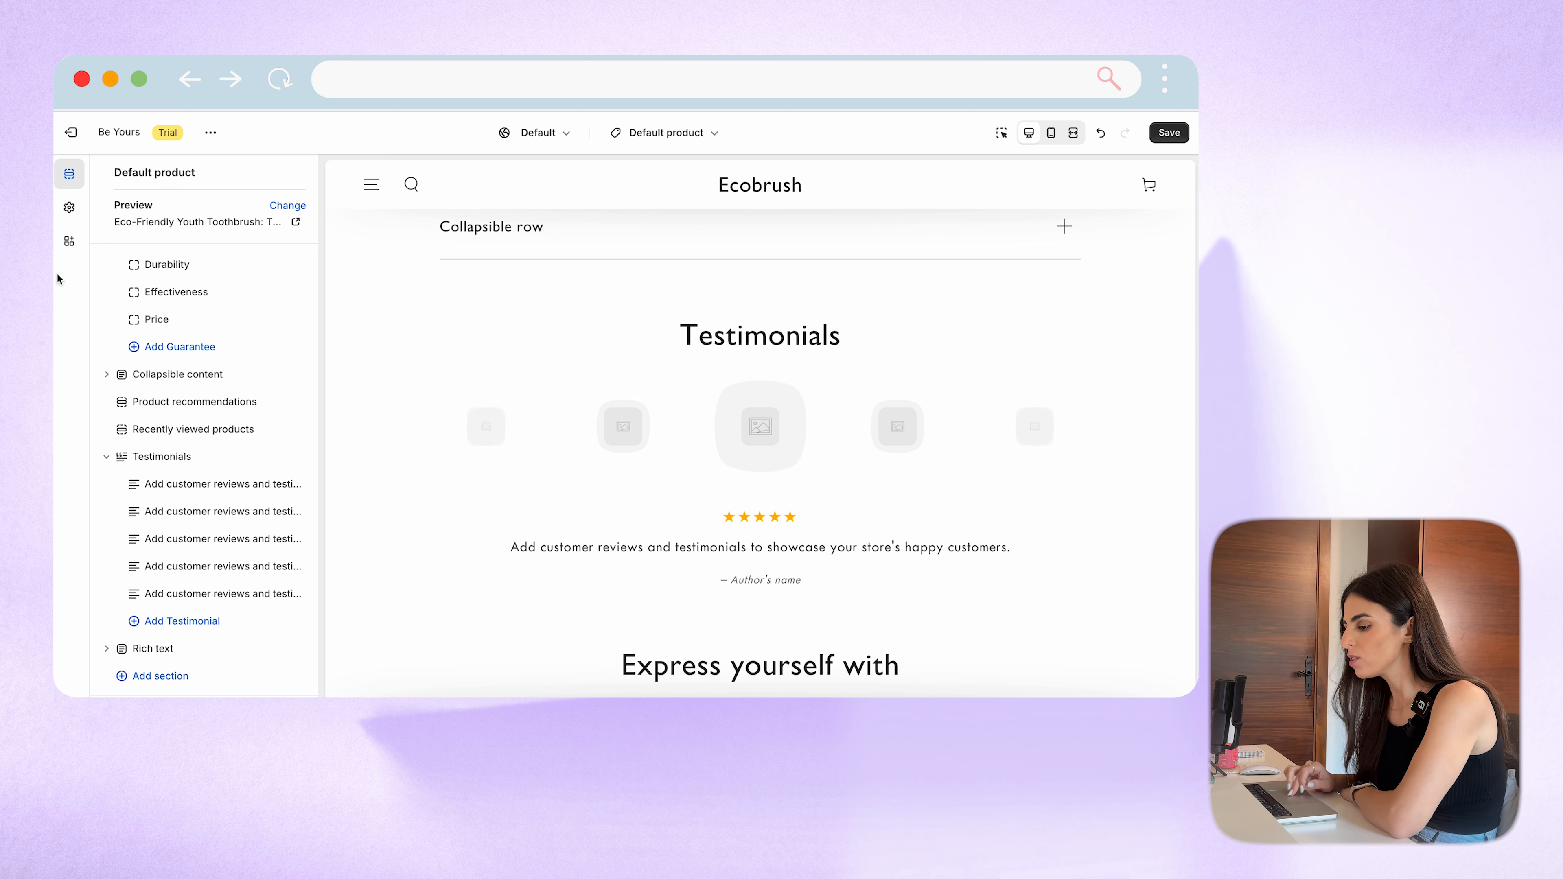
# Step: Delete the Recently viewed products section and move Product recommendations below the Rich text section
pyautogui.click(105, 461)
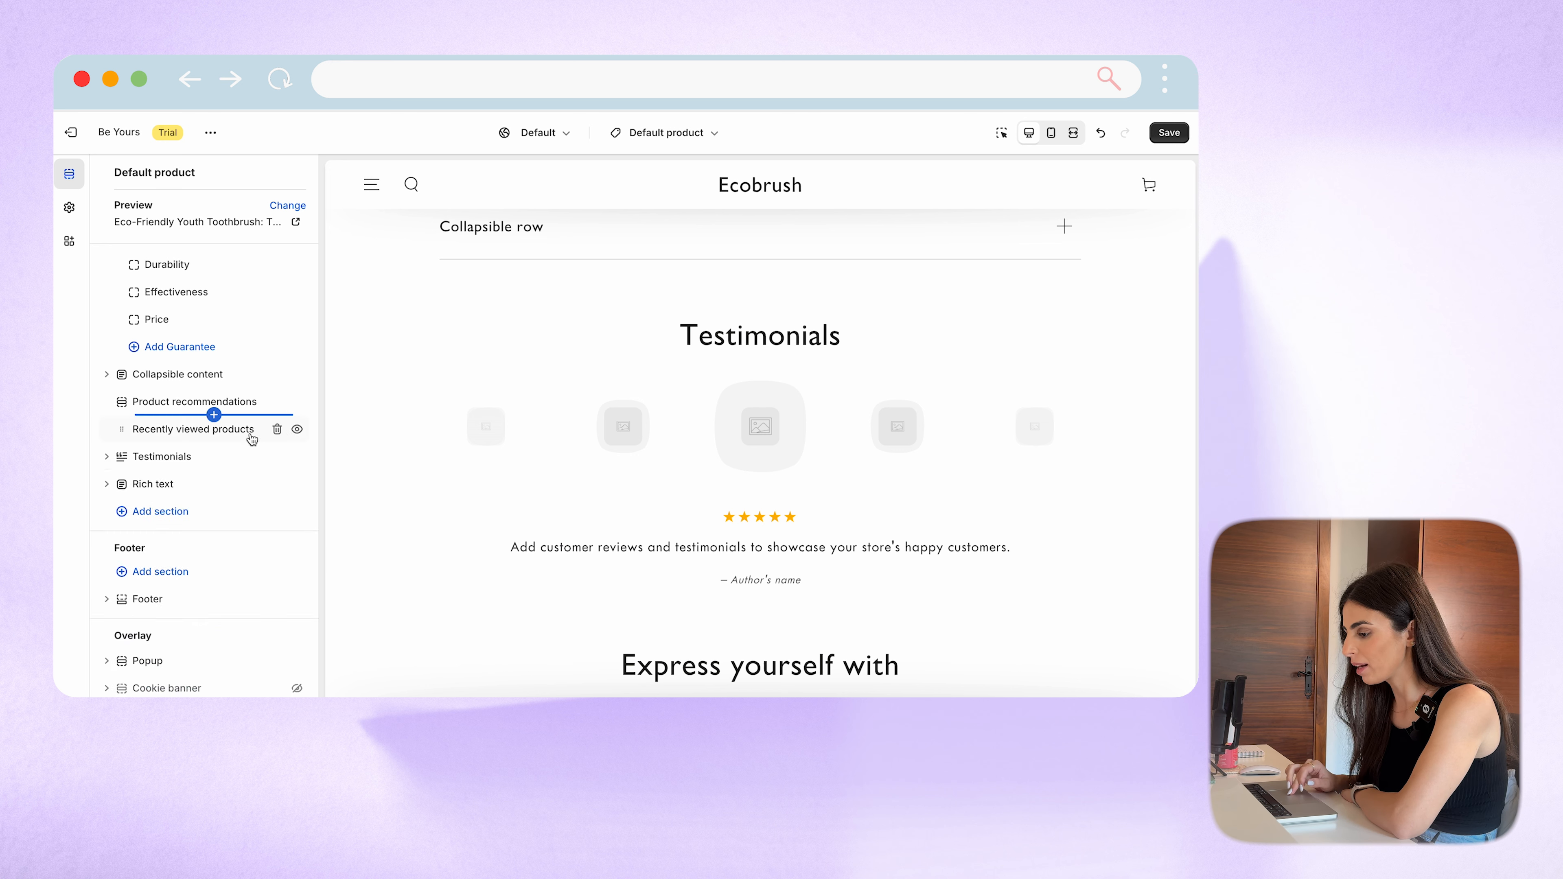
pyautogui.click(278, 429)
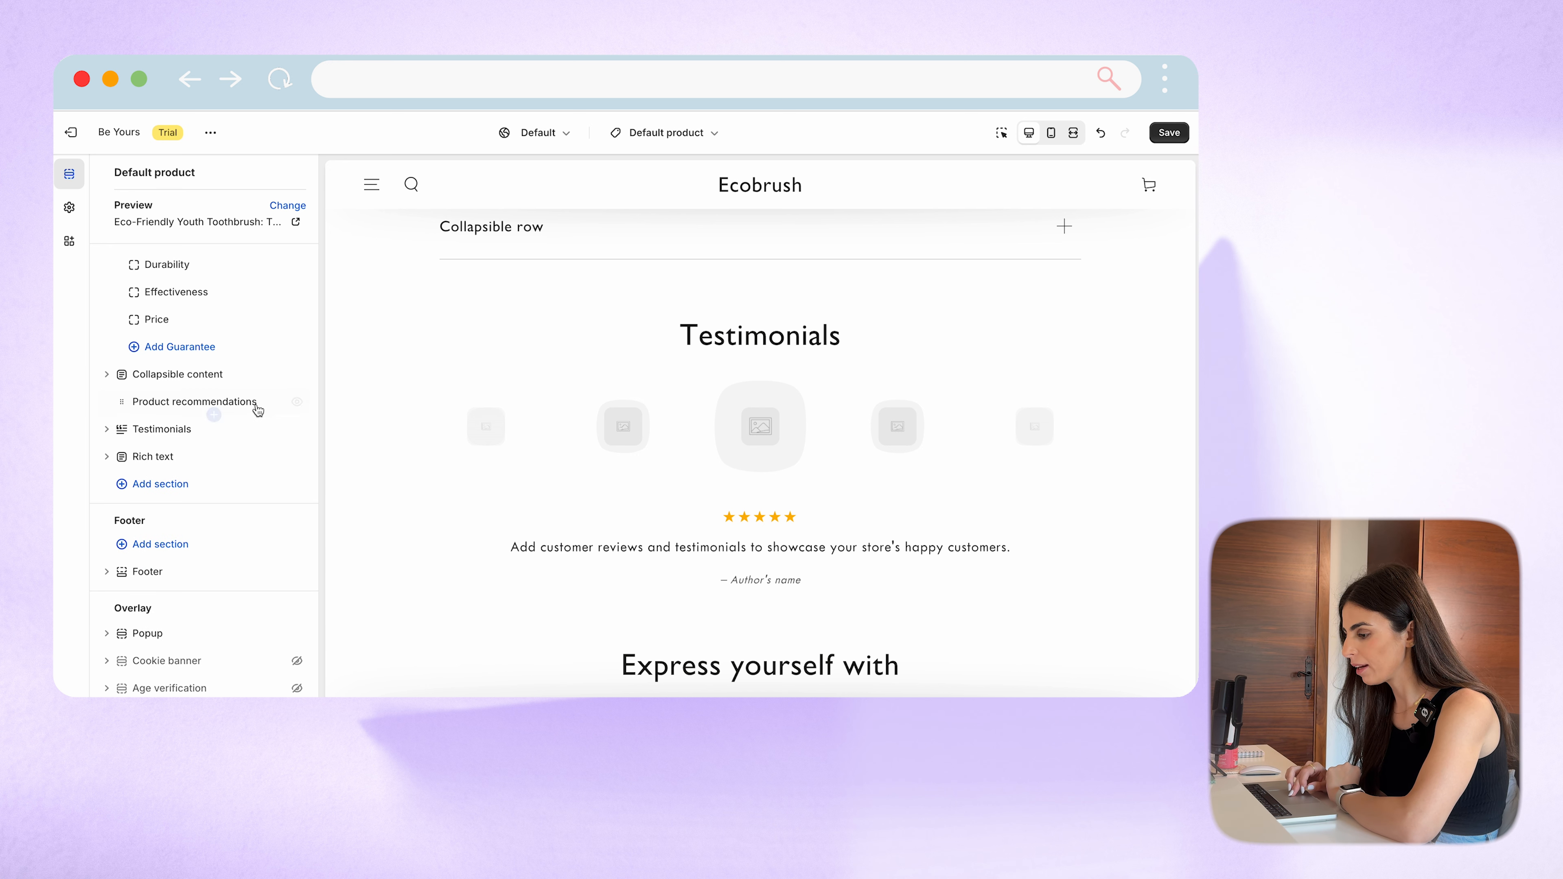
pyautogui.moveTo(119, 408); pyautogui.dragTo(126, 462)
# Step: Review the product page preview from the product description down to the Guarantees heading, checking the product copy in ChatGPT
pyautogui.scroll(2, 188, 390)
pyautogui.scroll(10, 614, 264)
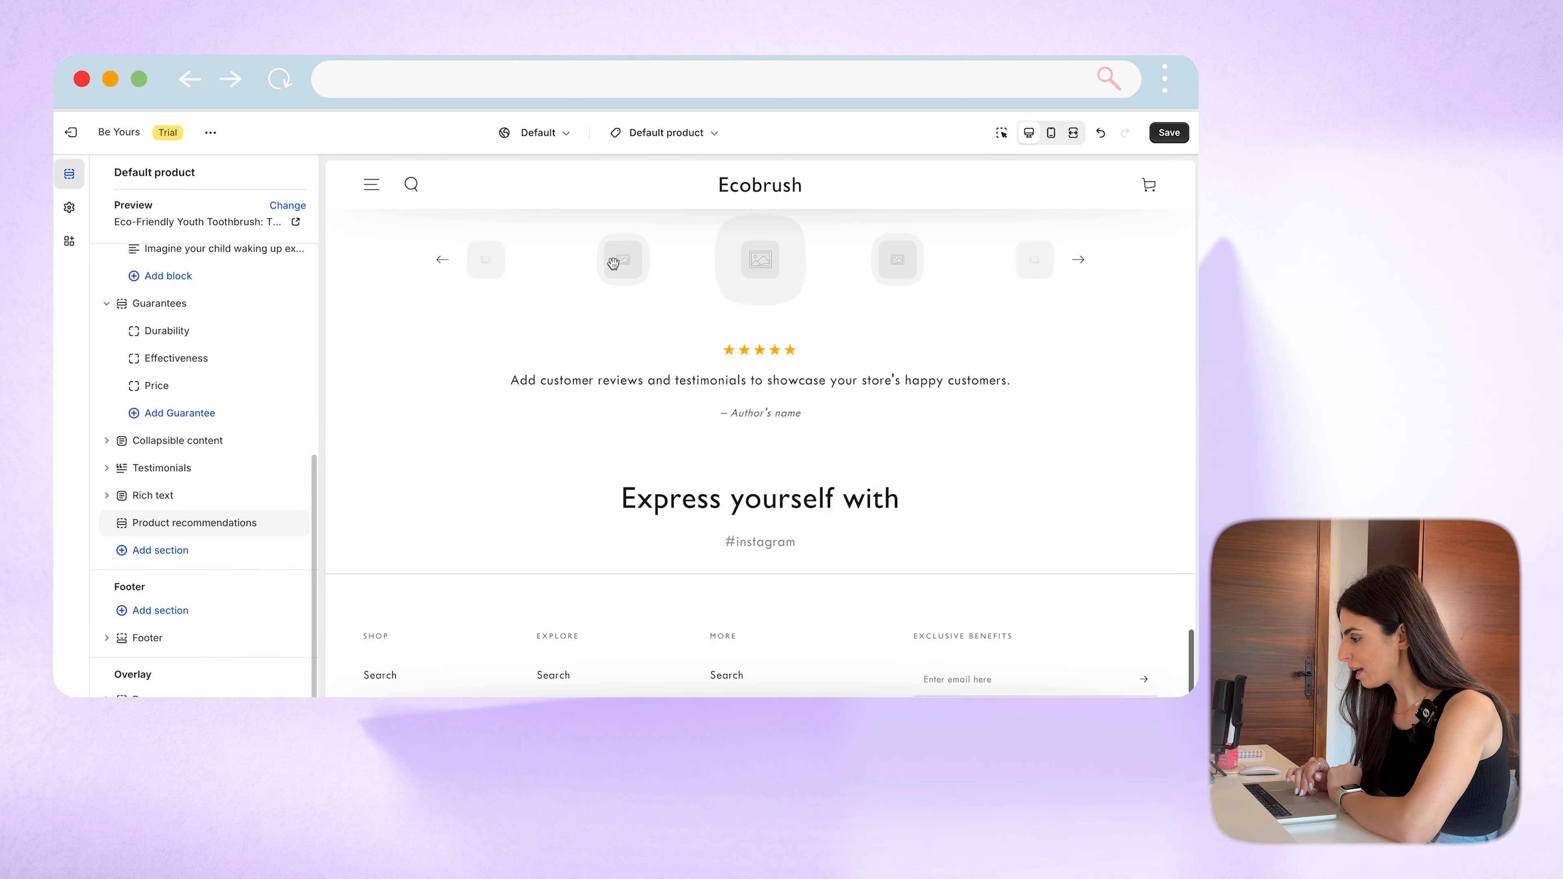
pyautogui.scroll(10, 613, 264)
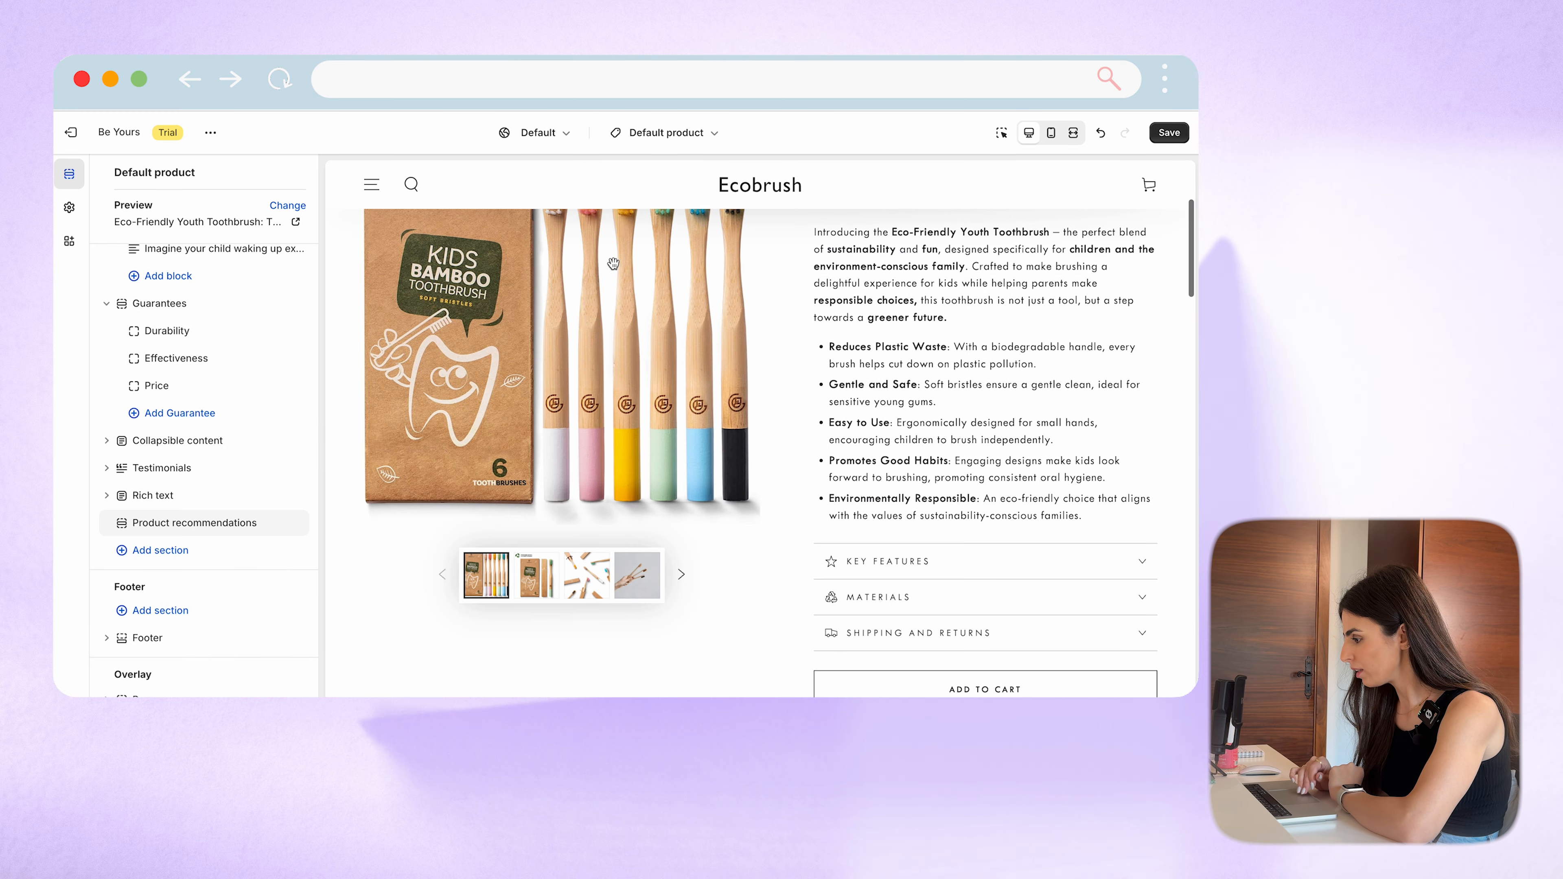
pyautogui.scroll(-1, 614, 264)
pyautogui.hotkey('ctrl', 'Tab')
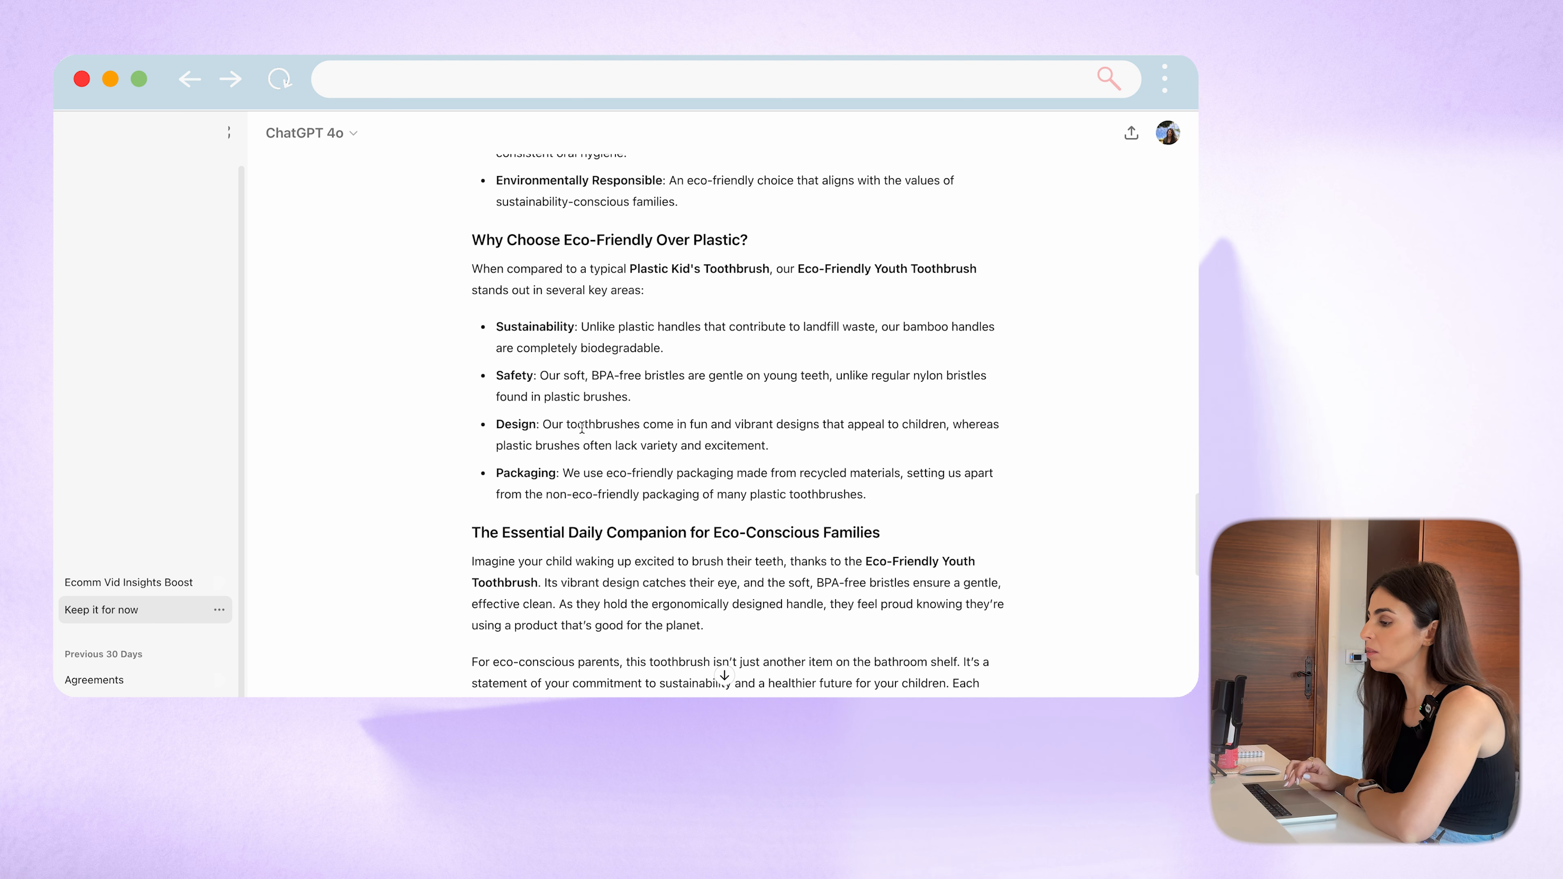
pyautogui.hotkey('ctrl', 'Tab')
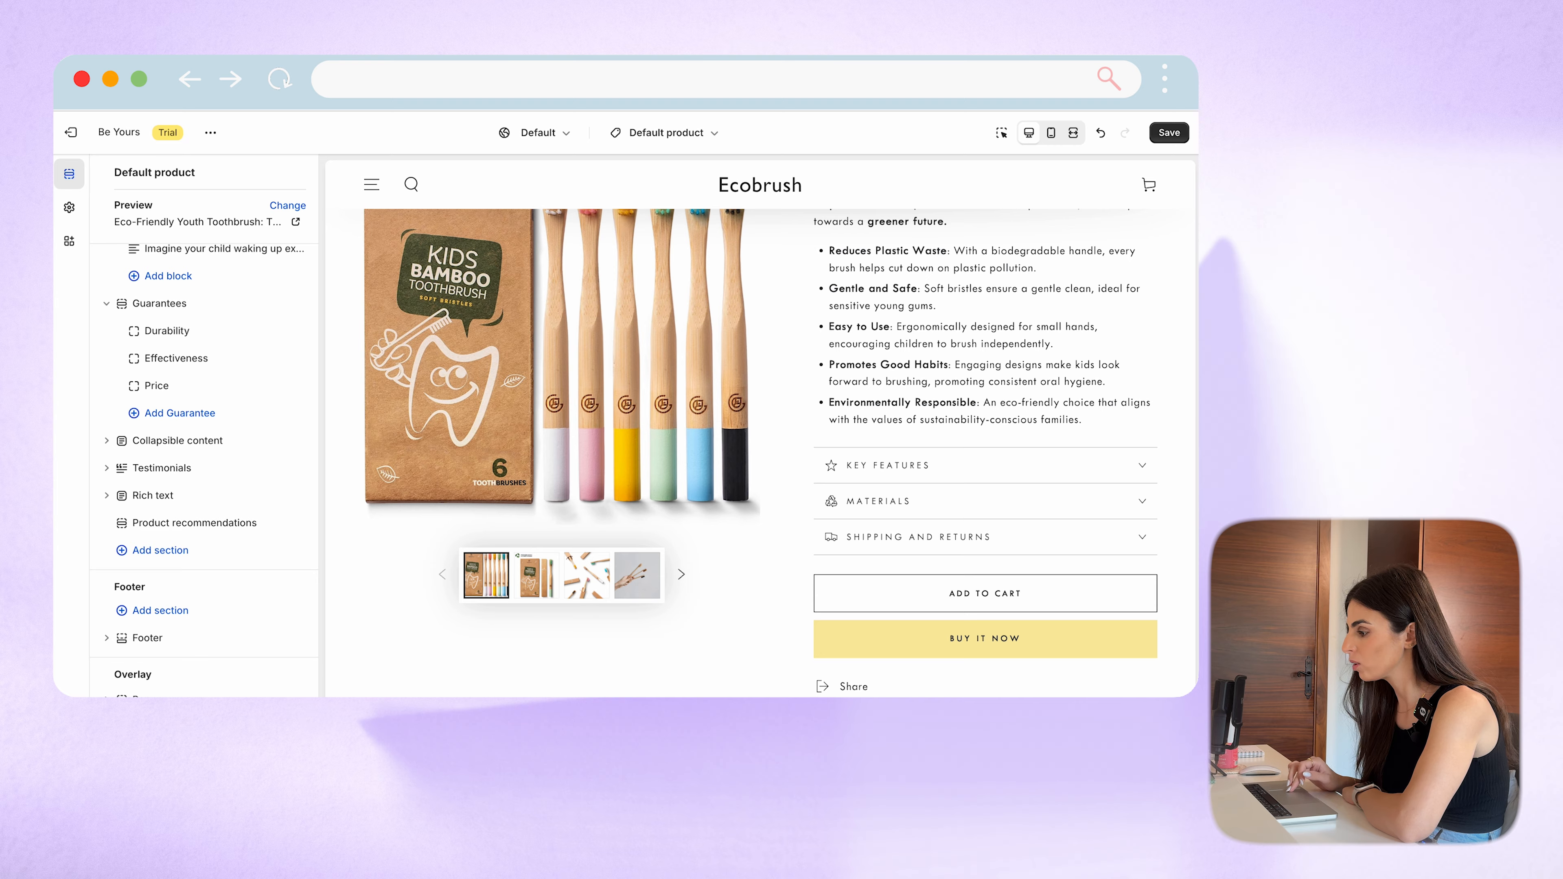
pyautogui.scroll(-10, 779, 506)
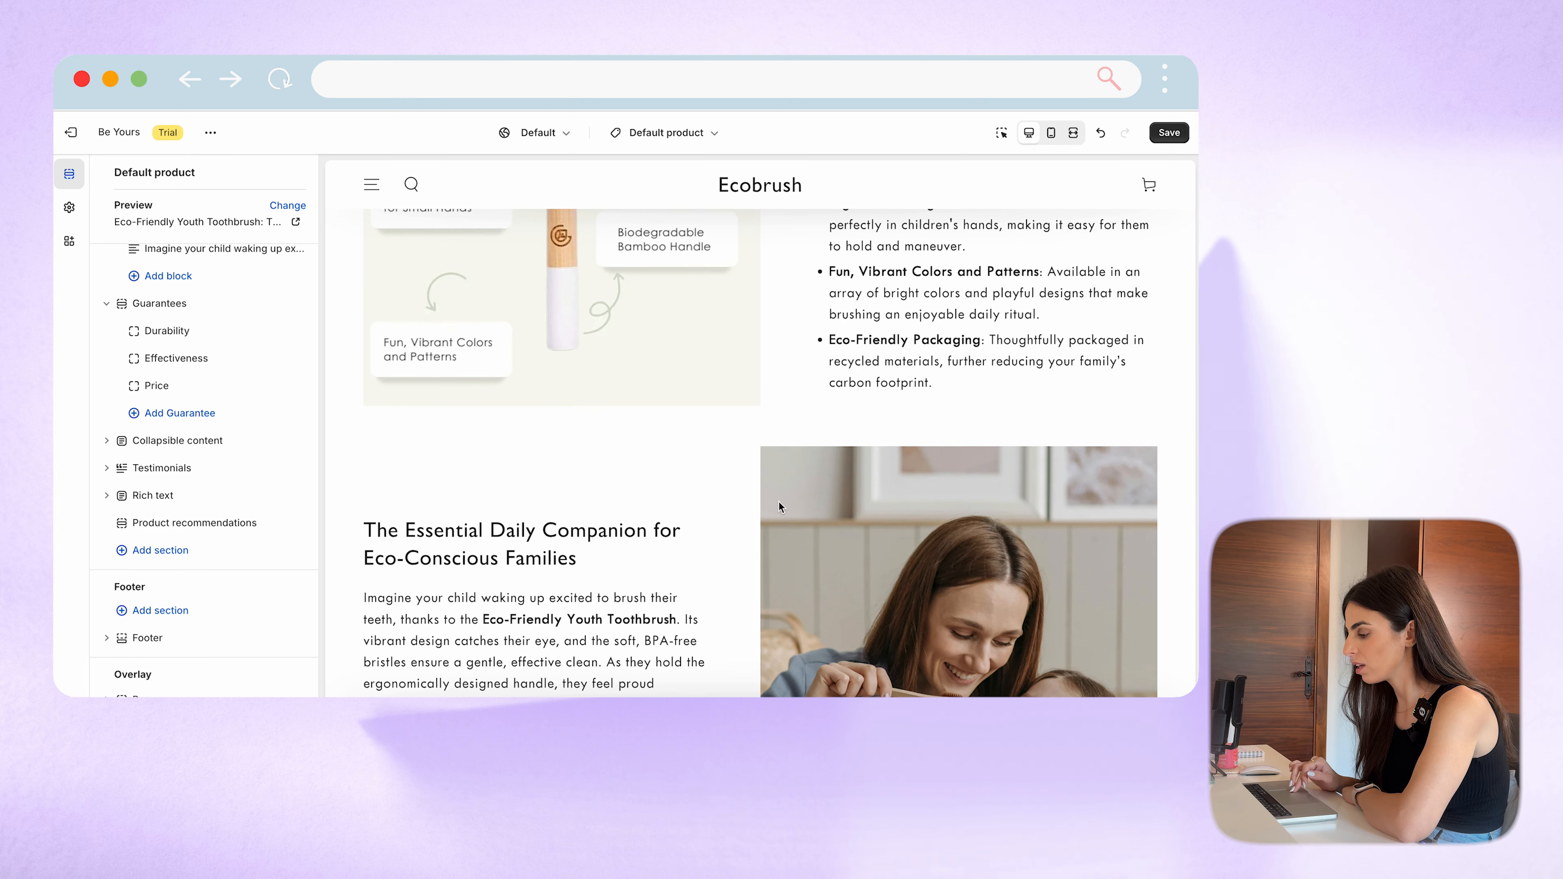
pyautogui.scroll(-6, 779, 506)
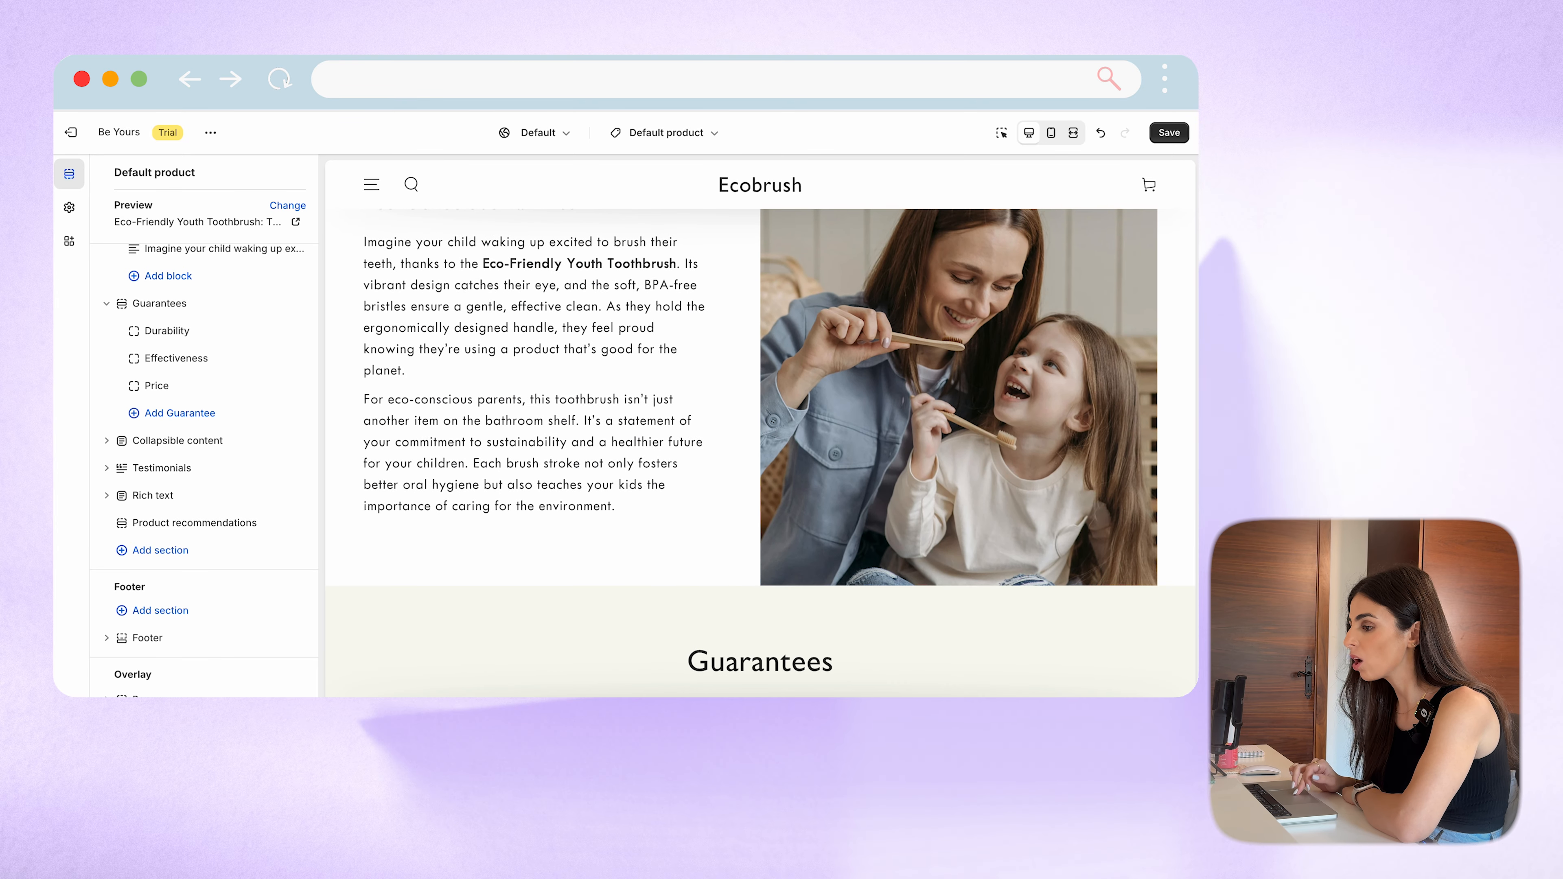
# Step: Switch to Canva, place the uploaded kids bamboo toothbrush packaging photo on a new page 5, and enlarge it to fill the page
pyautogui.hotkey('ctrl', 'Tab')
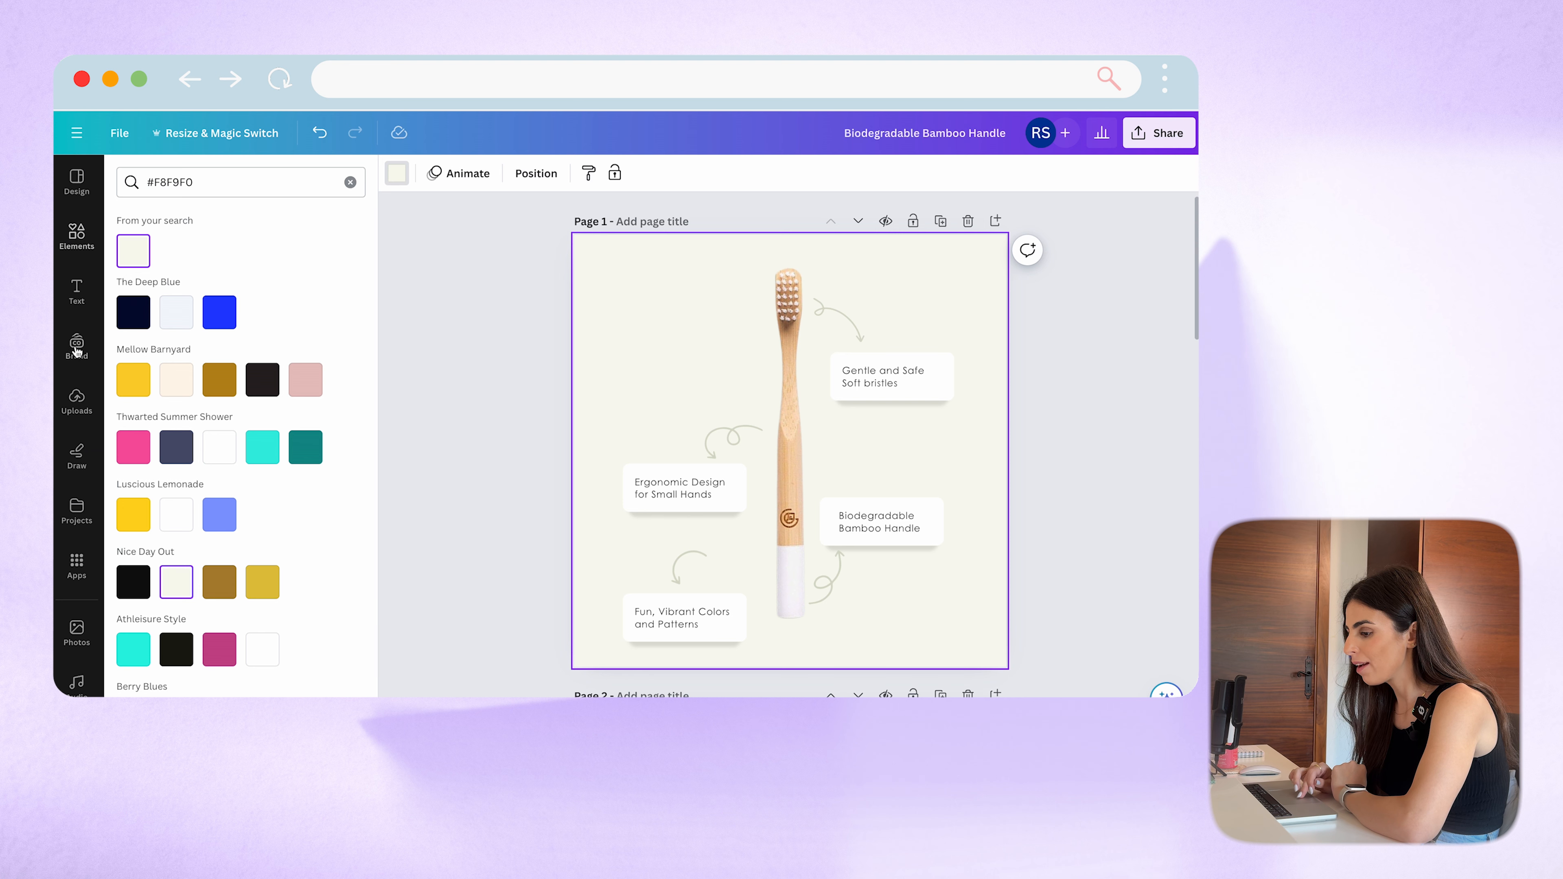
pyautogui.click(76, 401)
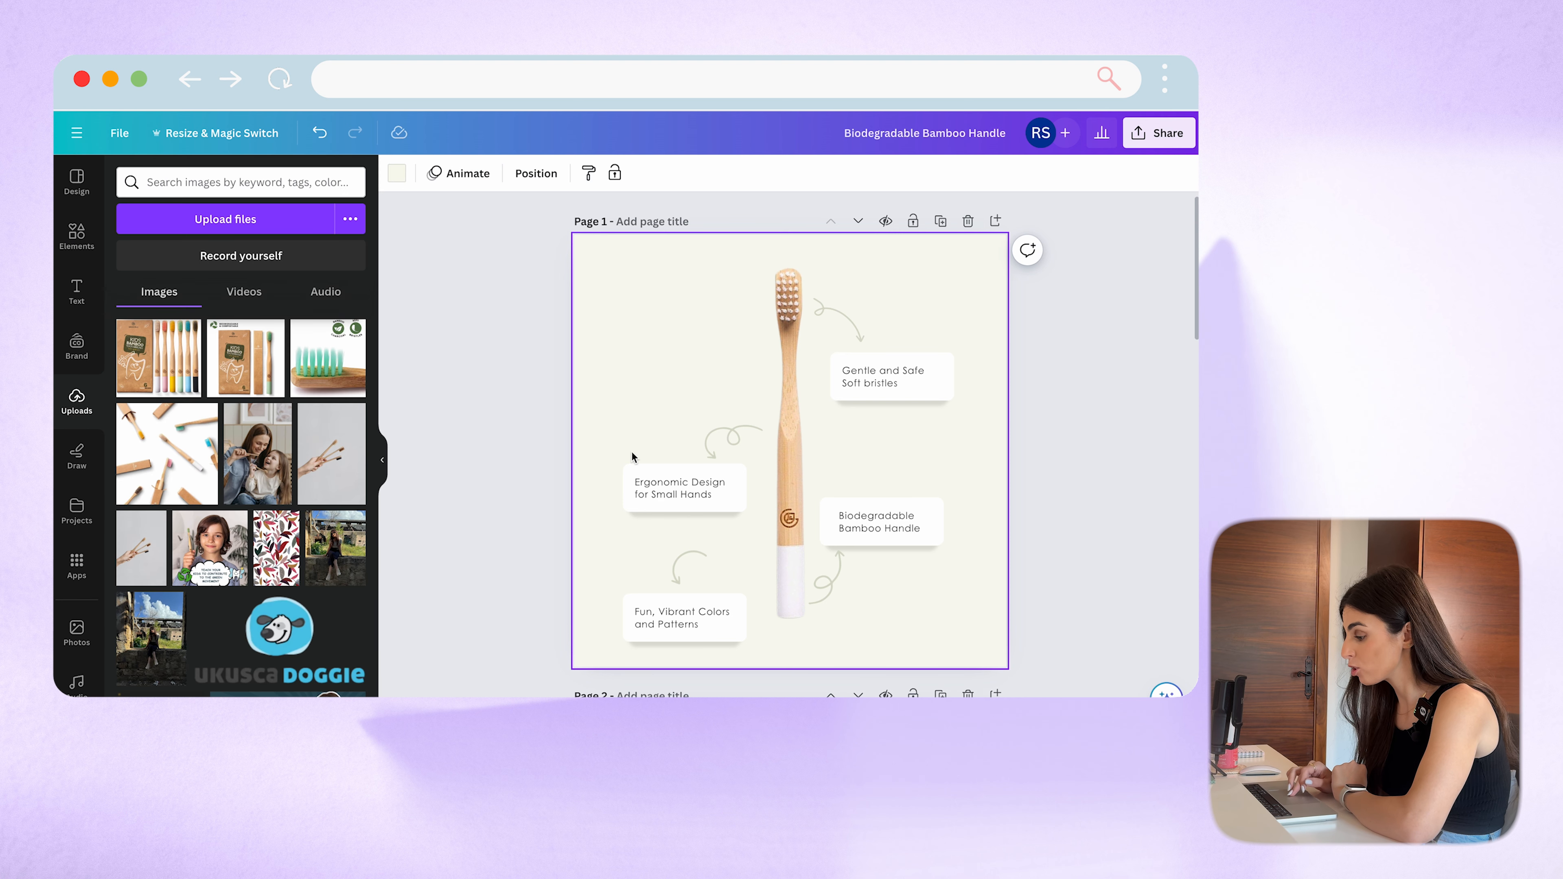
pyautogui.scroll(-15, 632, 457)
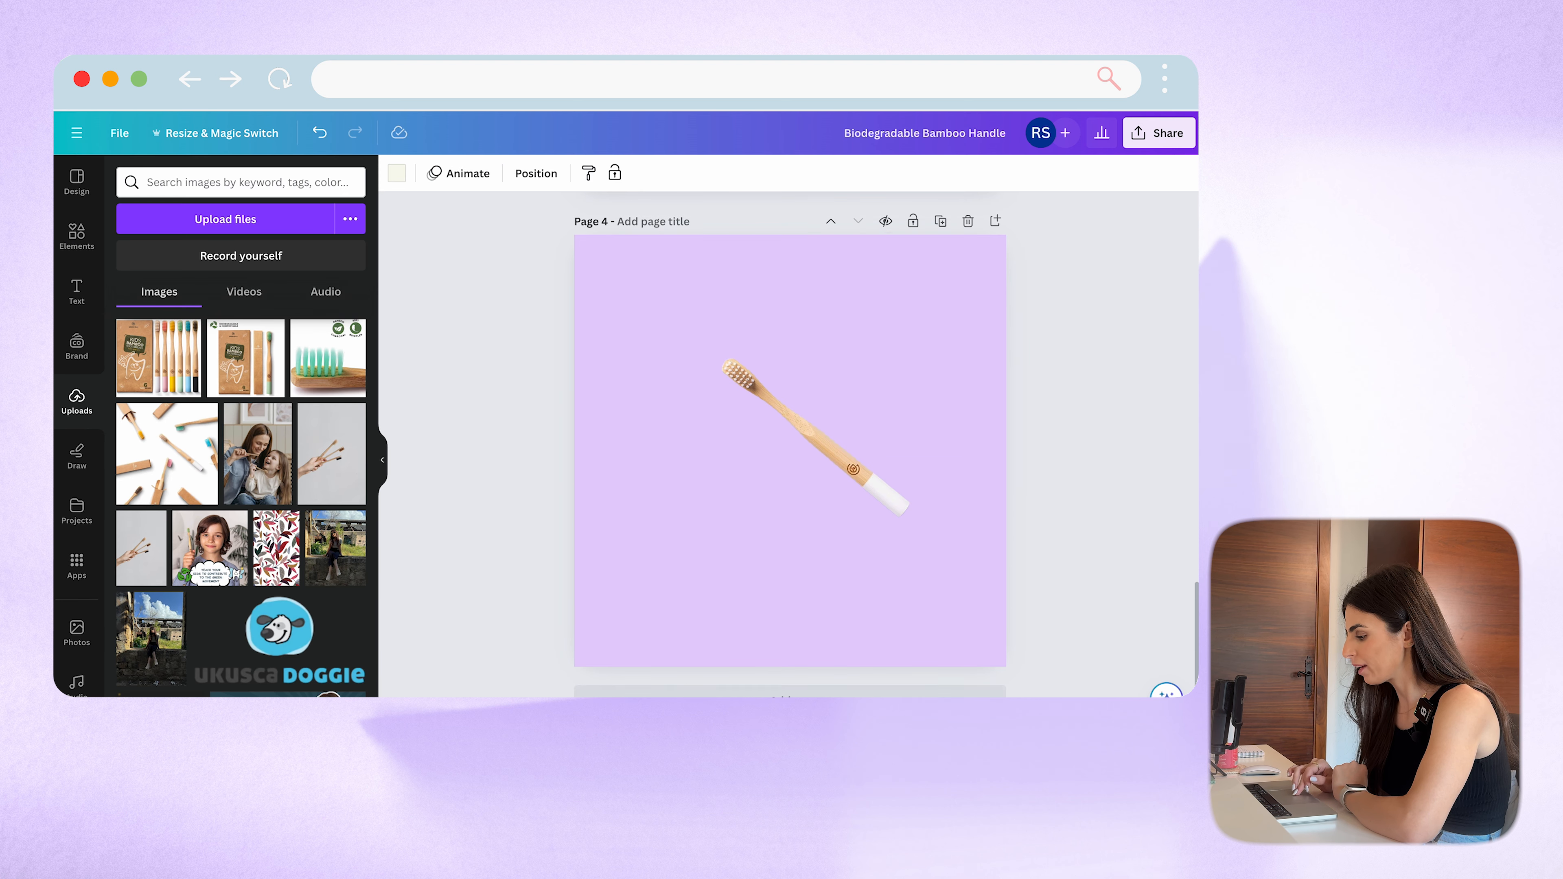
pyautogui.scroll(-5, 745, 374)
pyautogui.click(745, 374)
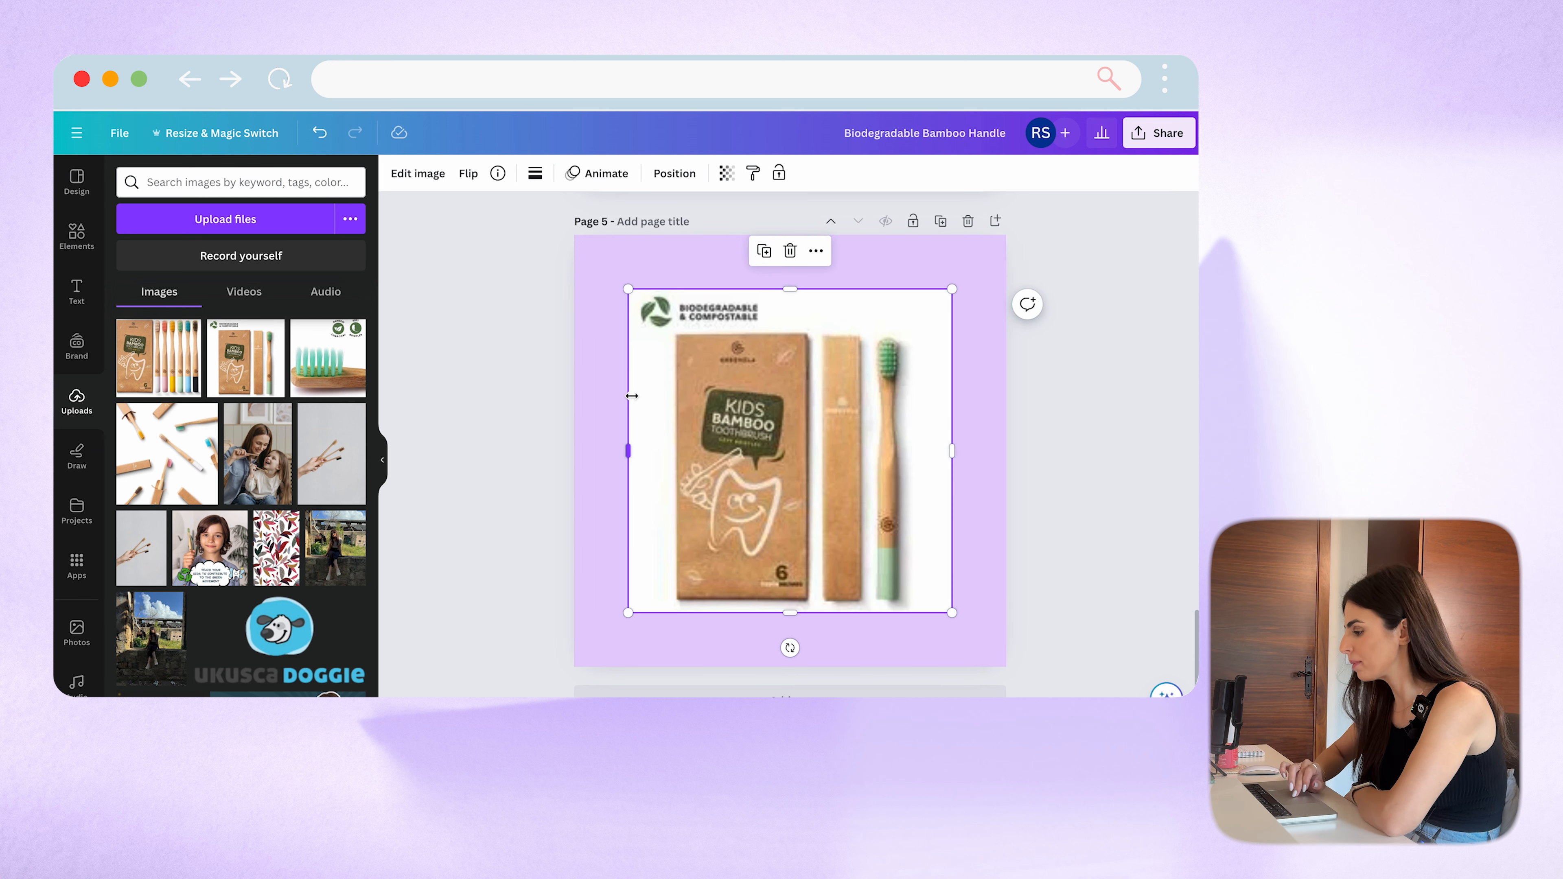
pyautogui.moveTo(627, 284); pyautogui.dragTo(575, 234)
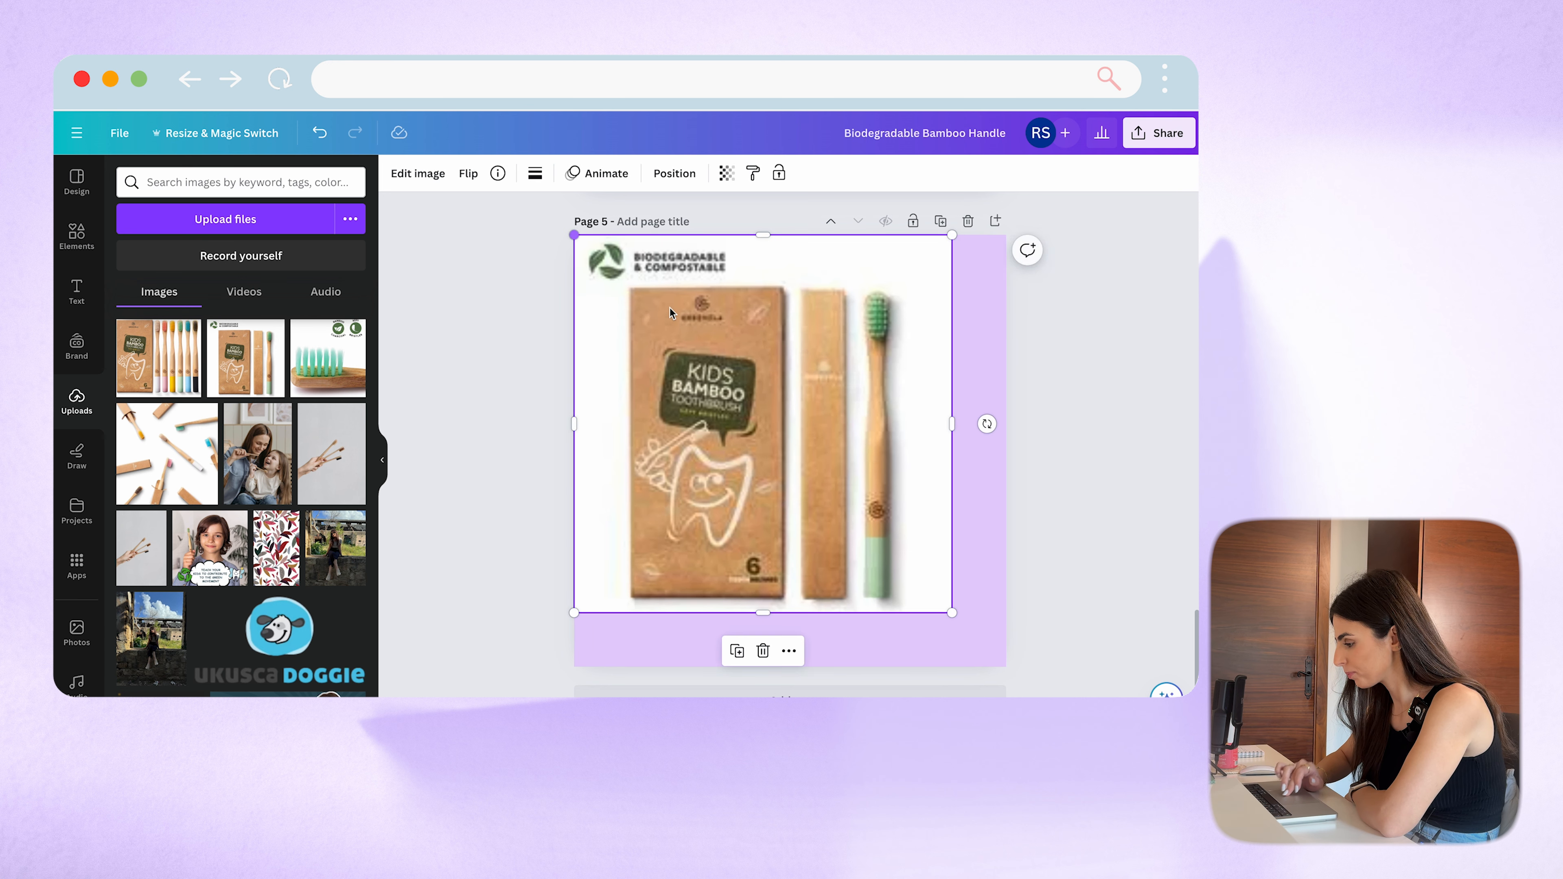
pyautogui.moveTo(955, 614); pyautogui.dragTo(998, 669)
pyautogui.click(1068, 577)
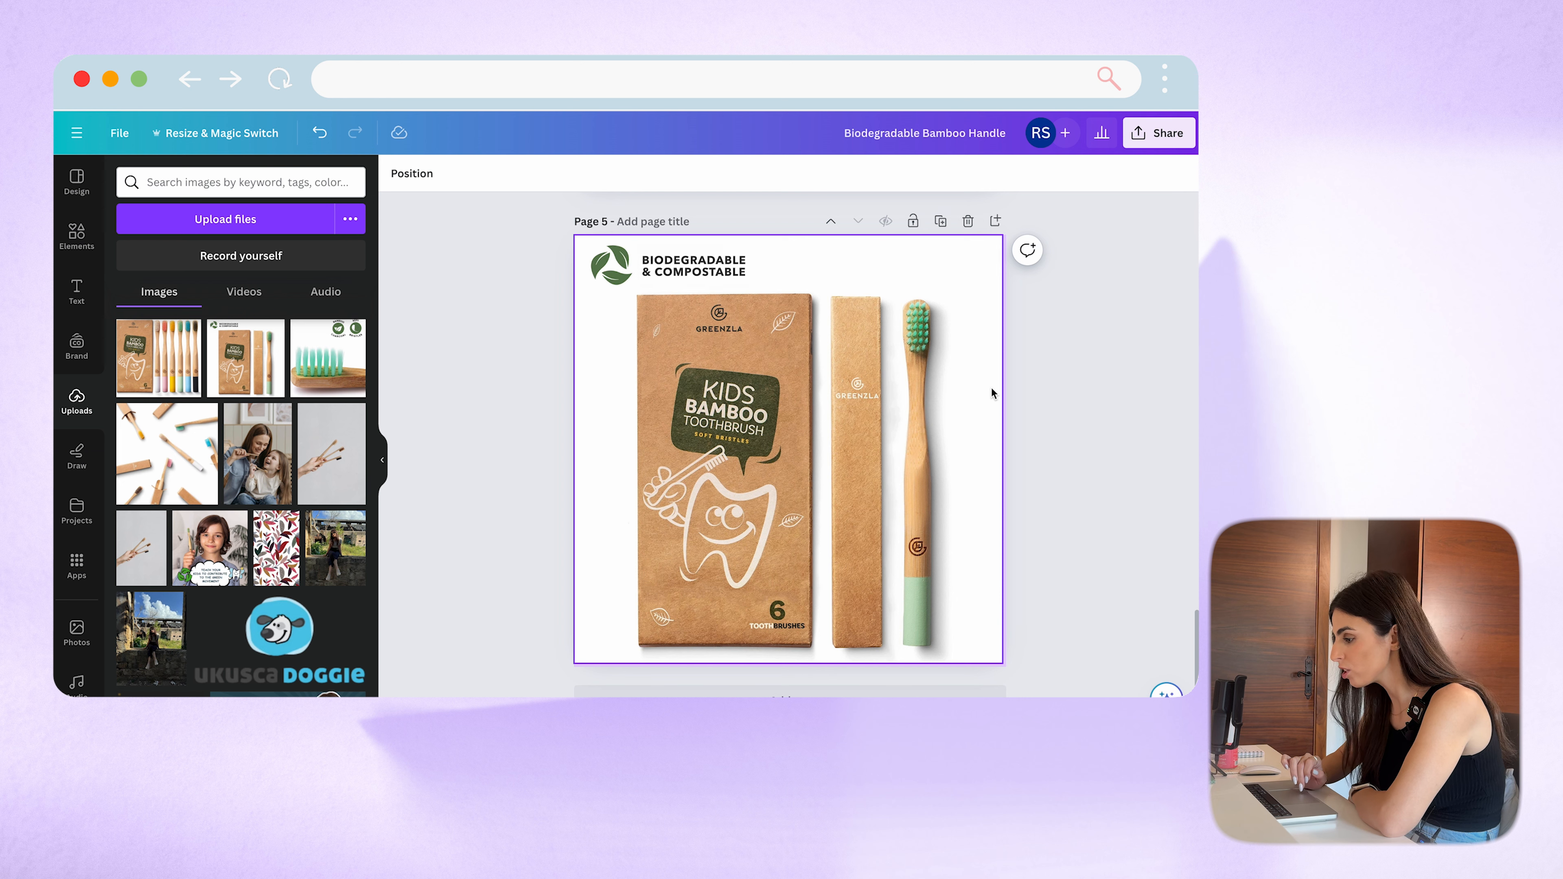
# Step: Set up a custom resize of the packaging photo design to 1600 × 600 px
pyautogui.scroll(15, 882, 395)
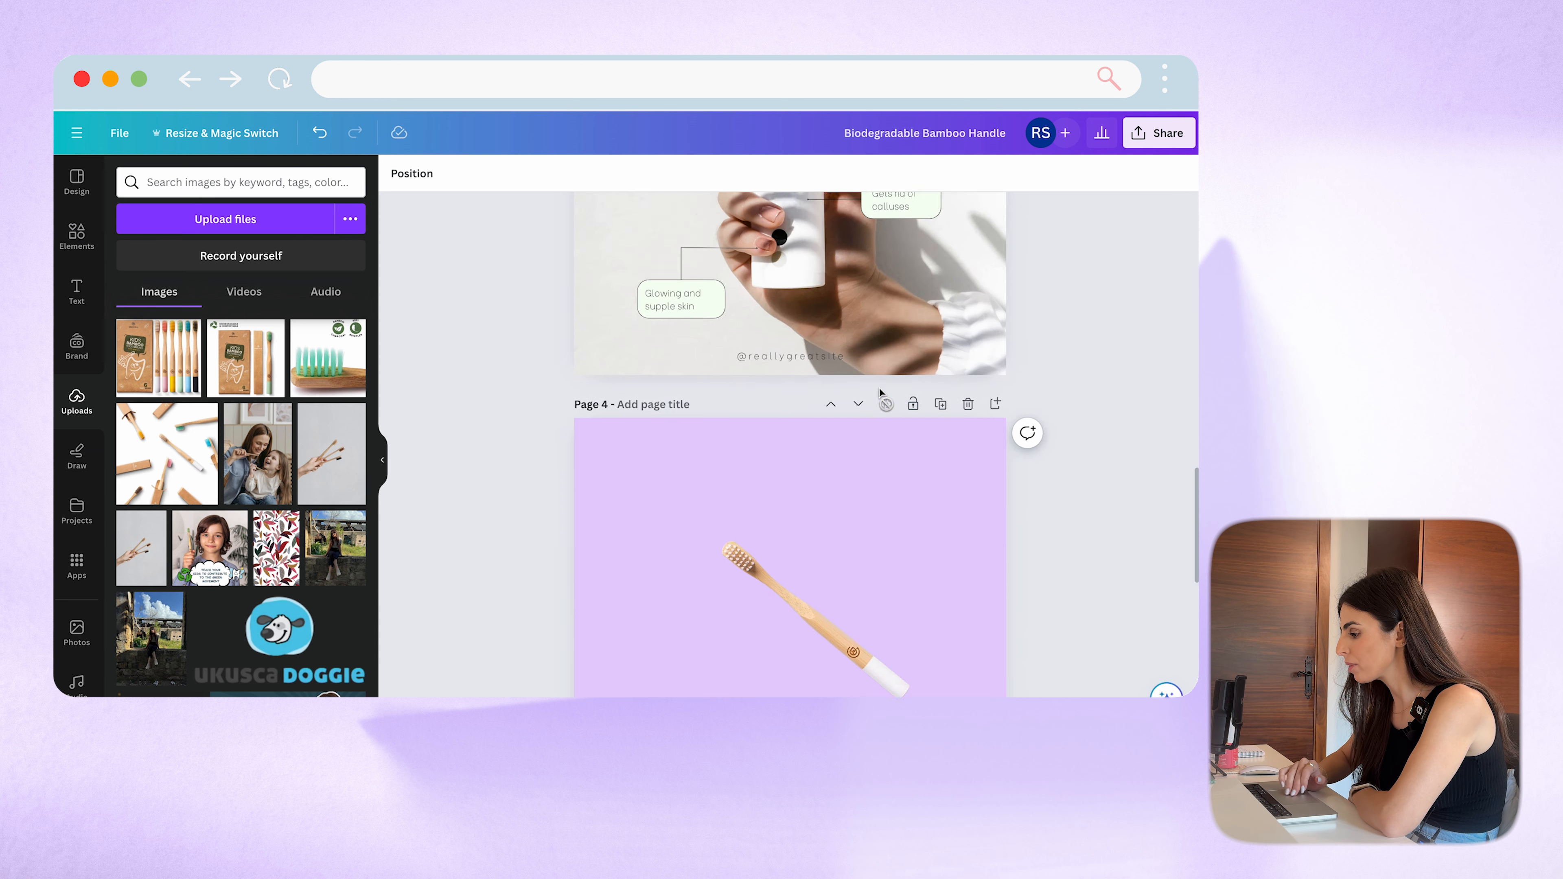
pyautogui.scroll(8, 881, 394)
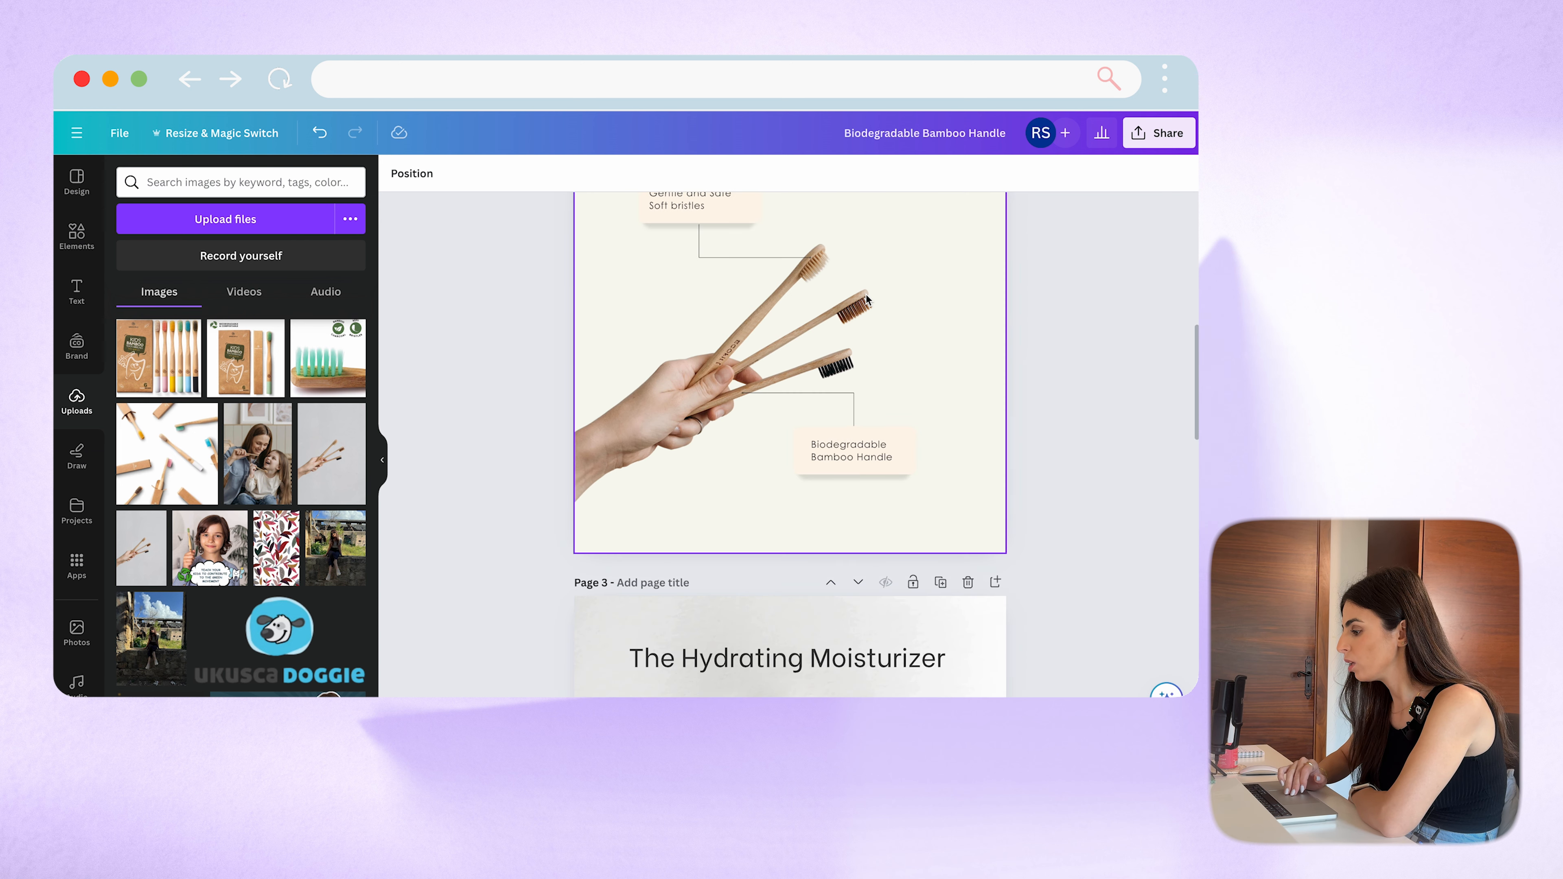
pyautogui.scroll(-20, 866, 300)
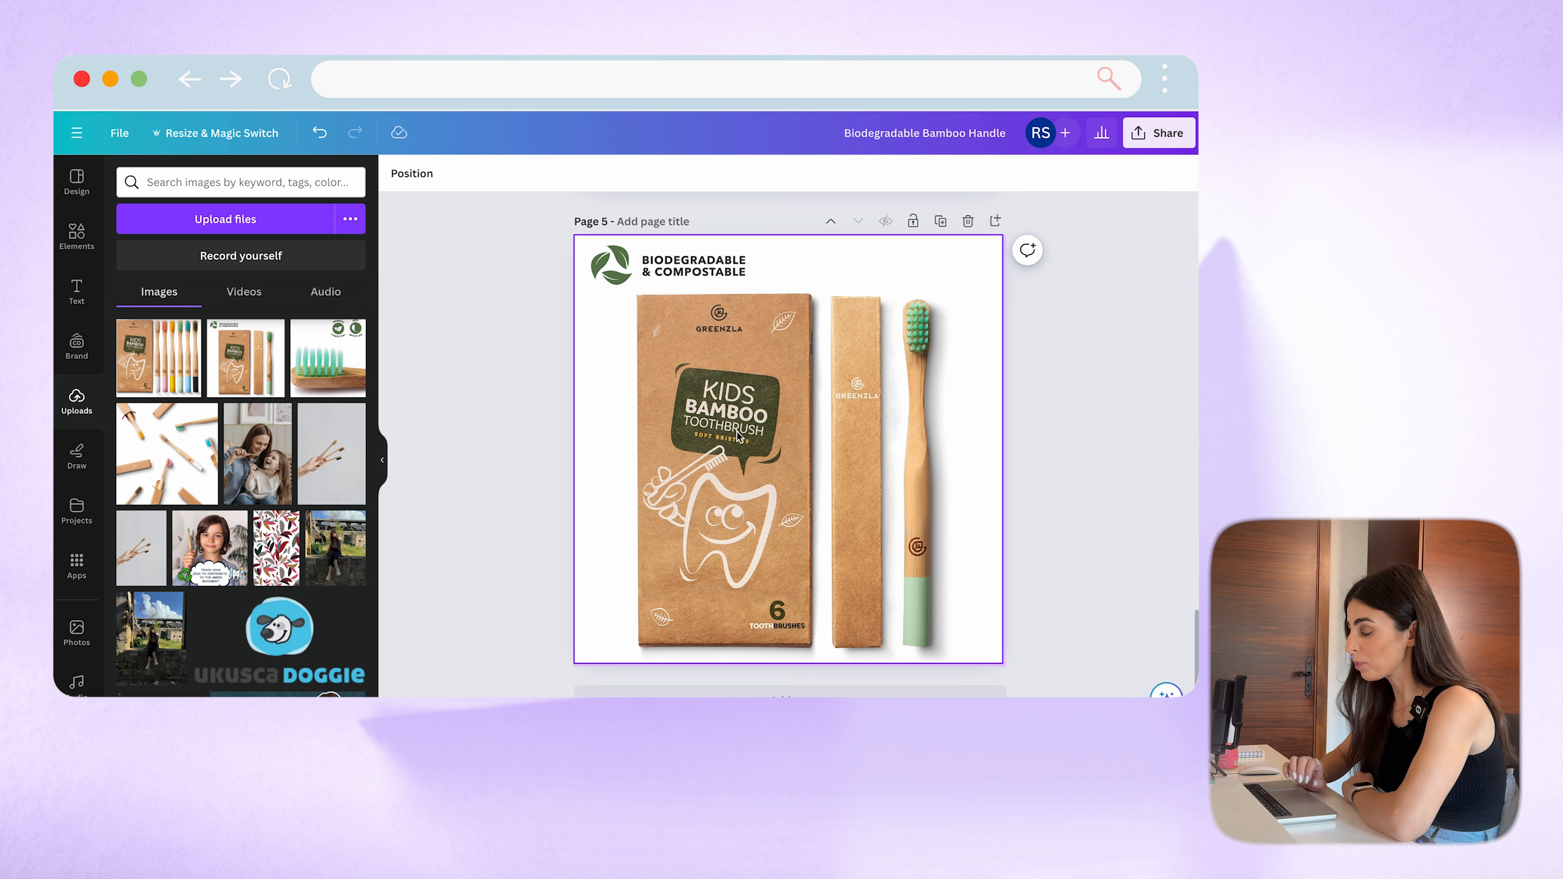
pyautogui.click(234, 138)
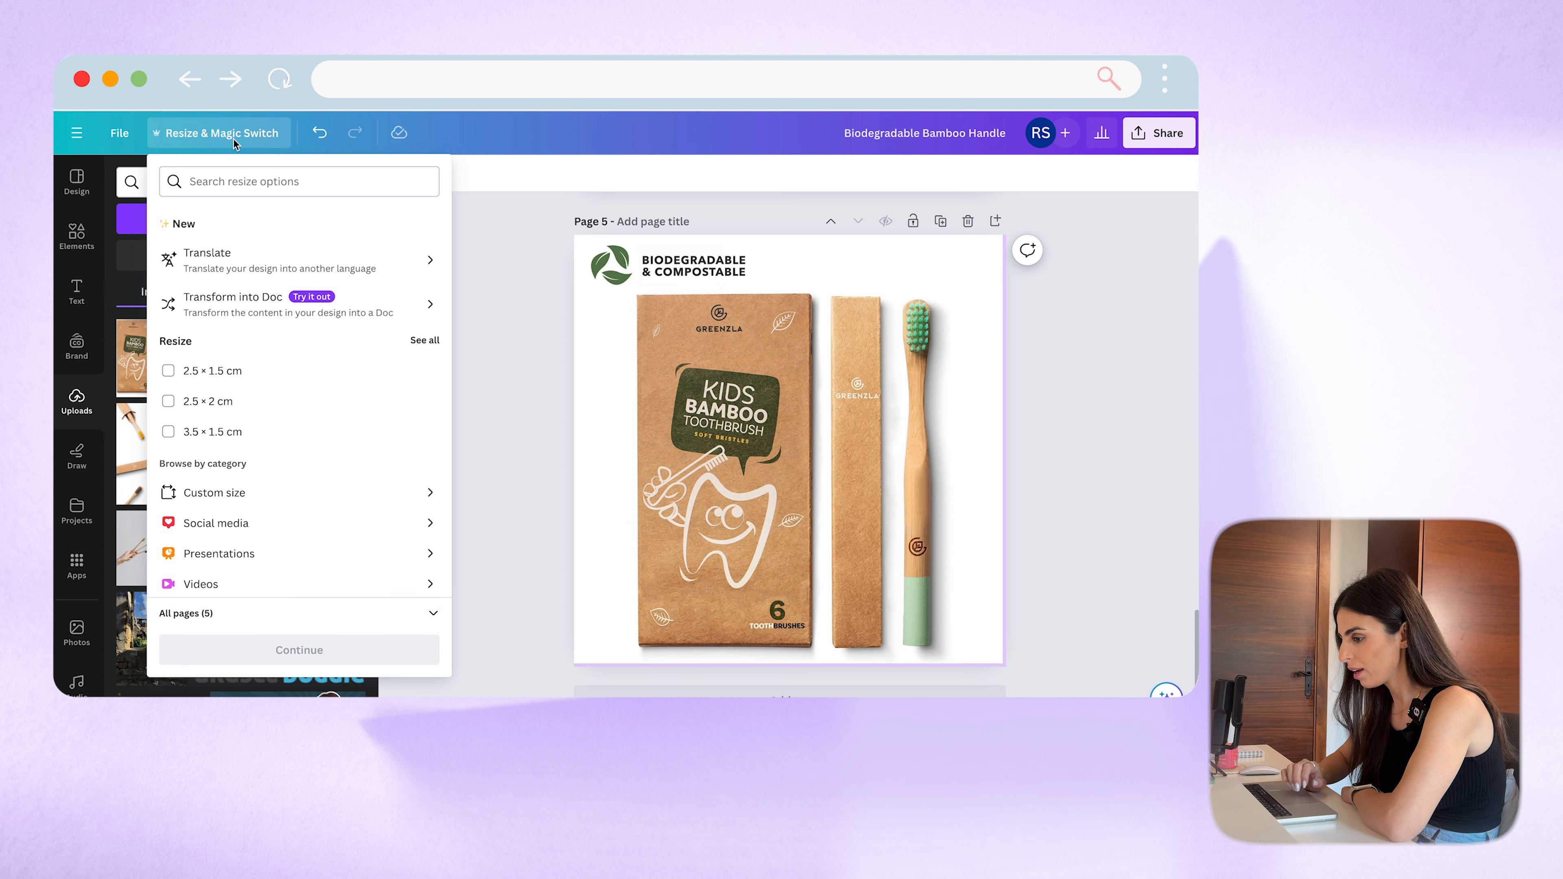
pyautogui.scroll(-1, 274, 518)
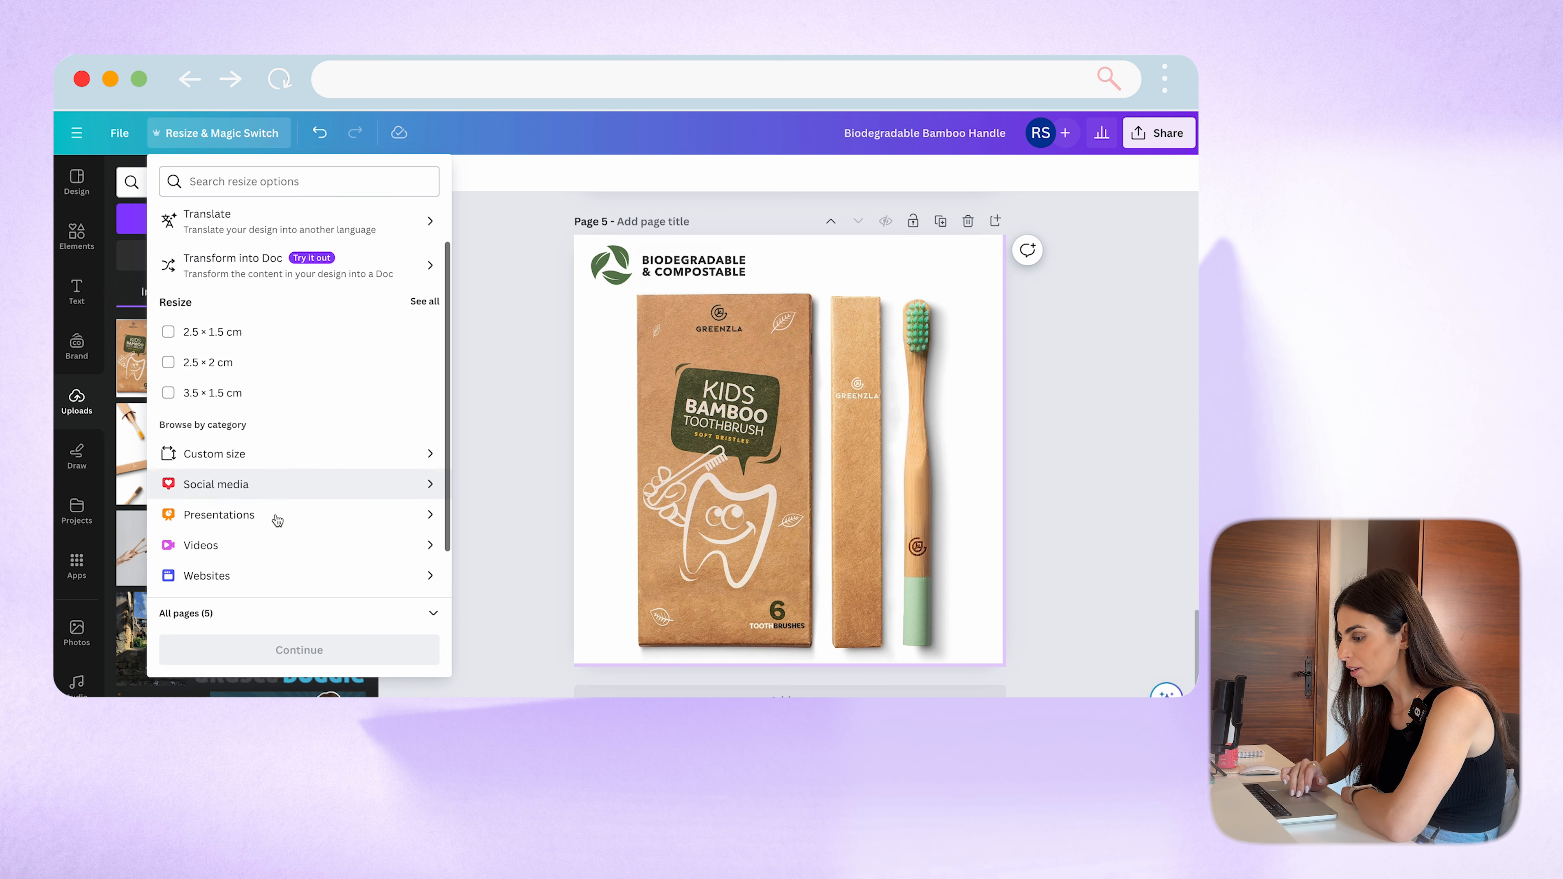
pyautogui.click(307, 454)
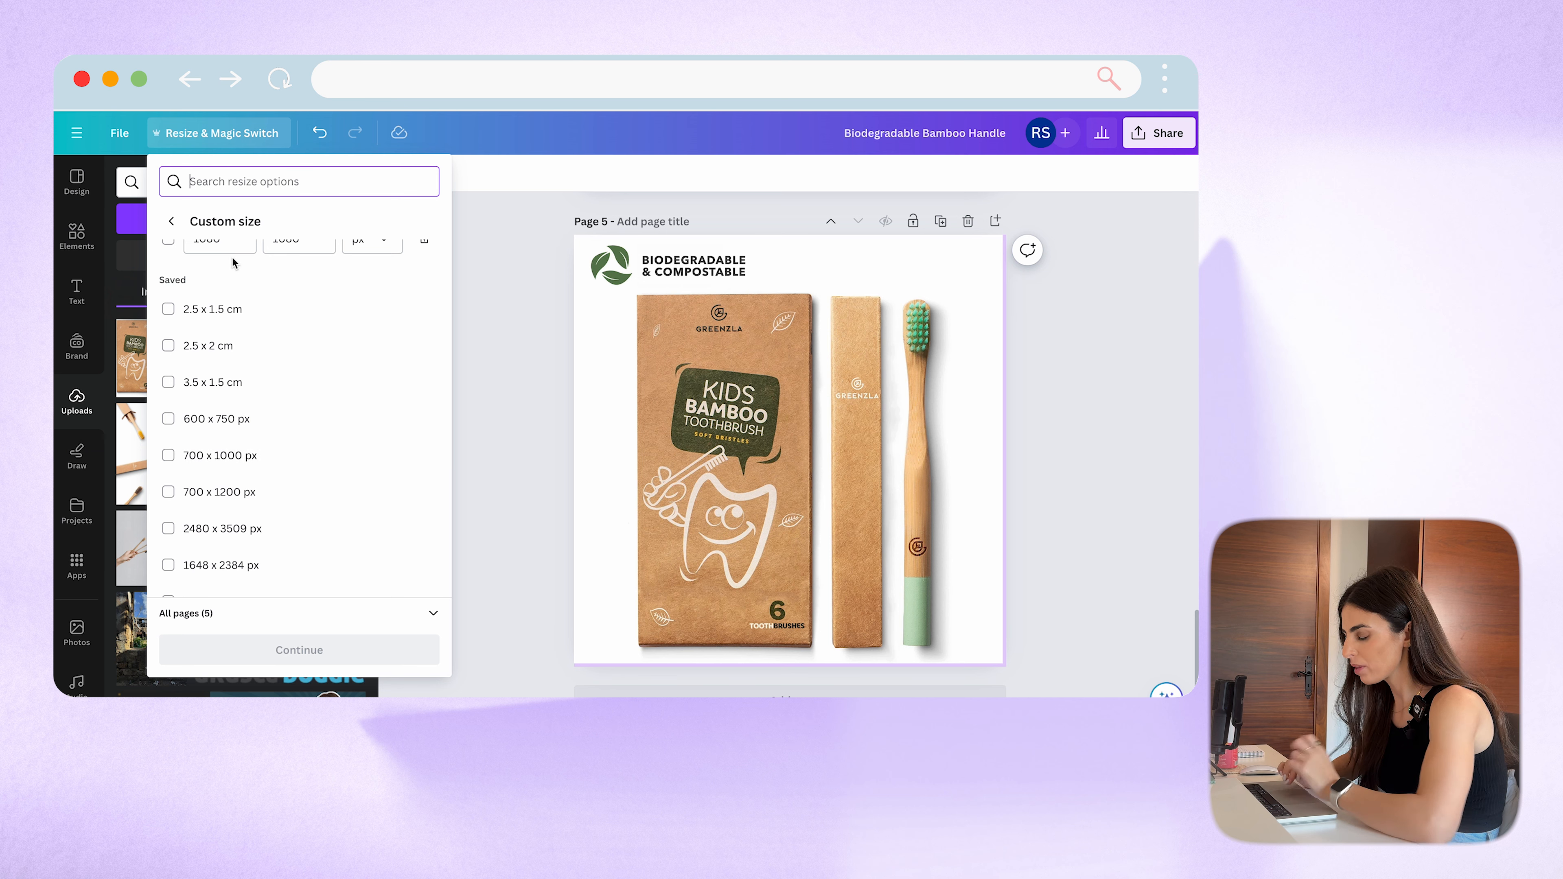
pyautogui.scroll(1, 271, 353)
pyautogui.moveTo(226, 277); pyautogui.dragTo(186, 278)
pyautogui.write('1600')
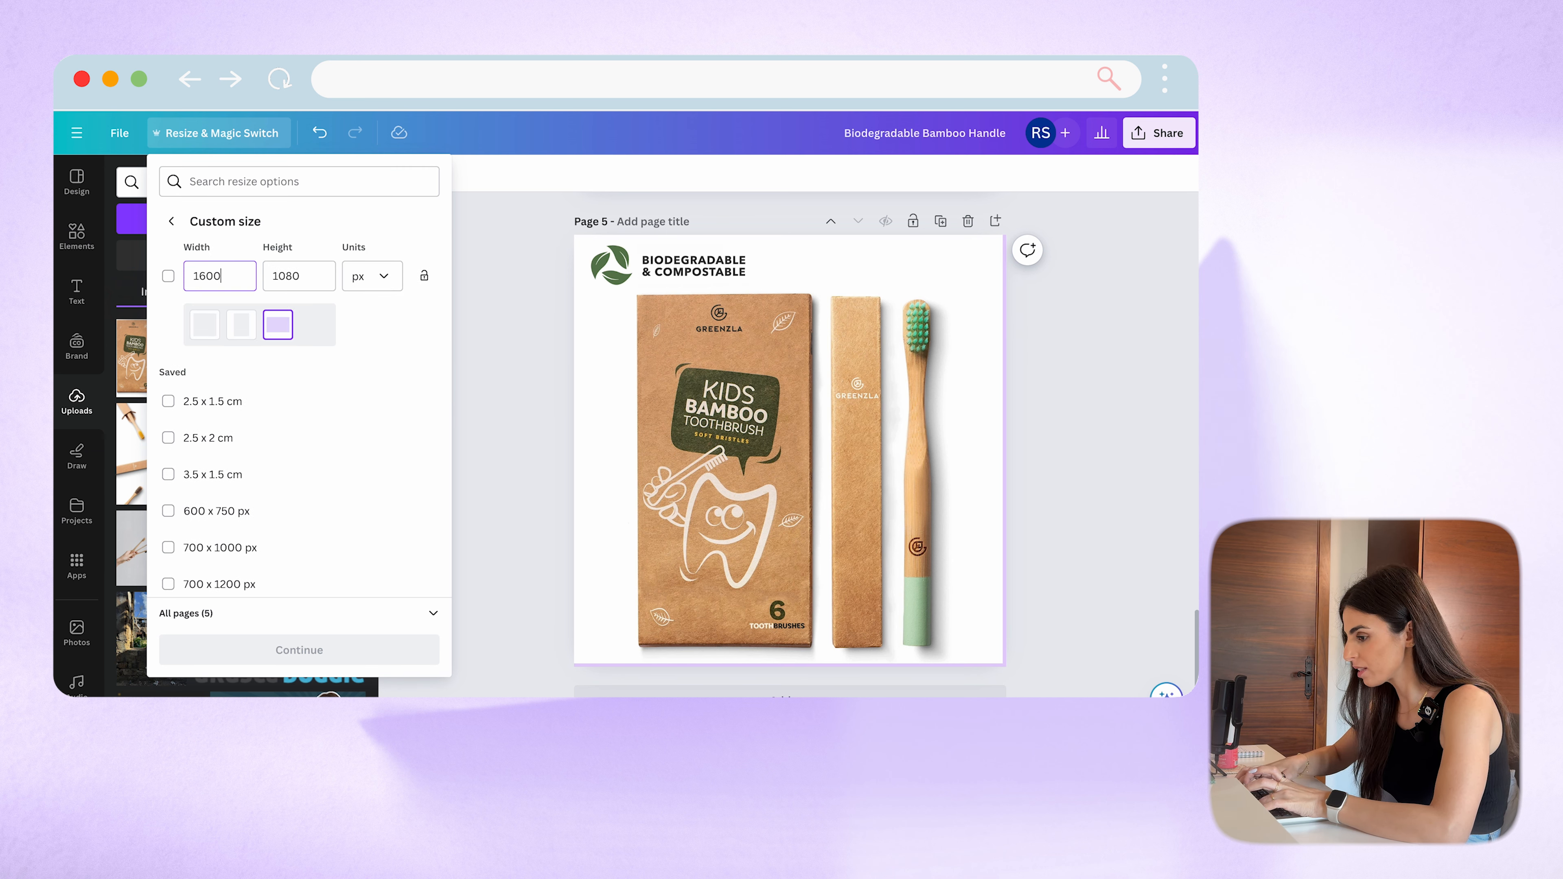
pyautogui.click(283, 276)
pyautogui.moveTo(302, 276); pyautogui.dragTo(268, 274)
pyautogui.write('600')
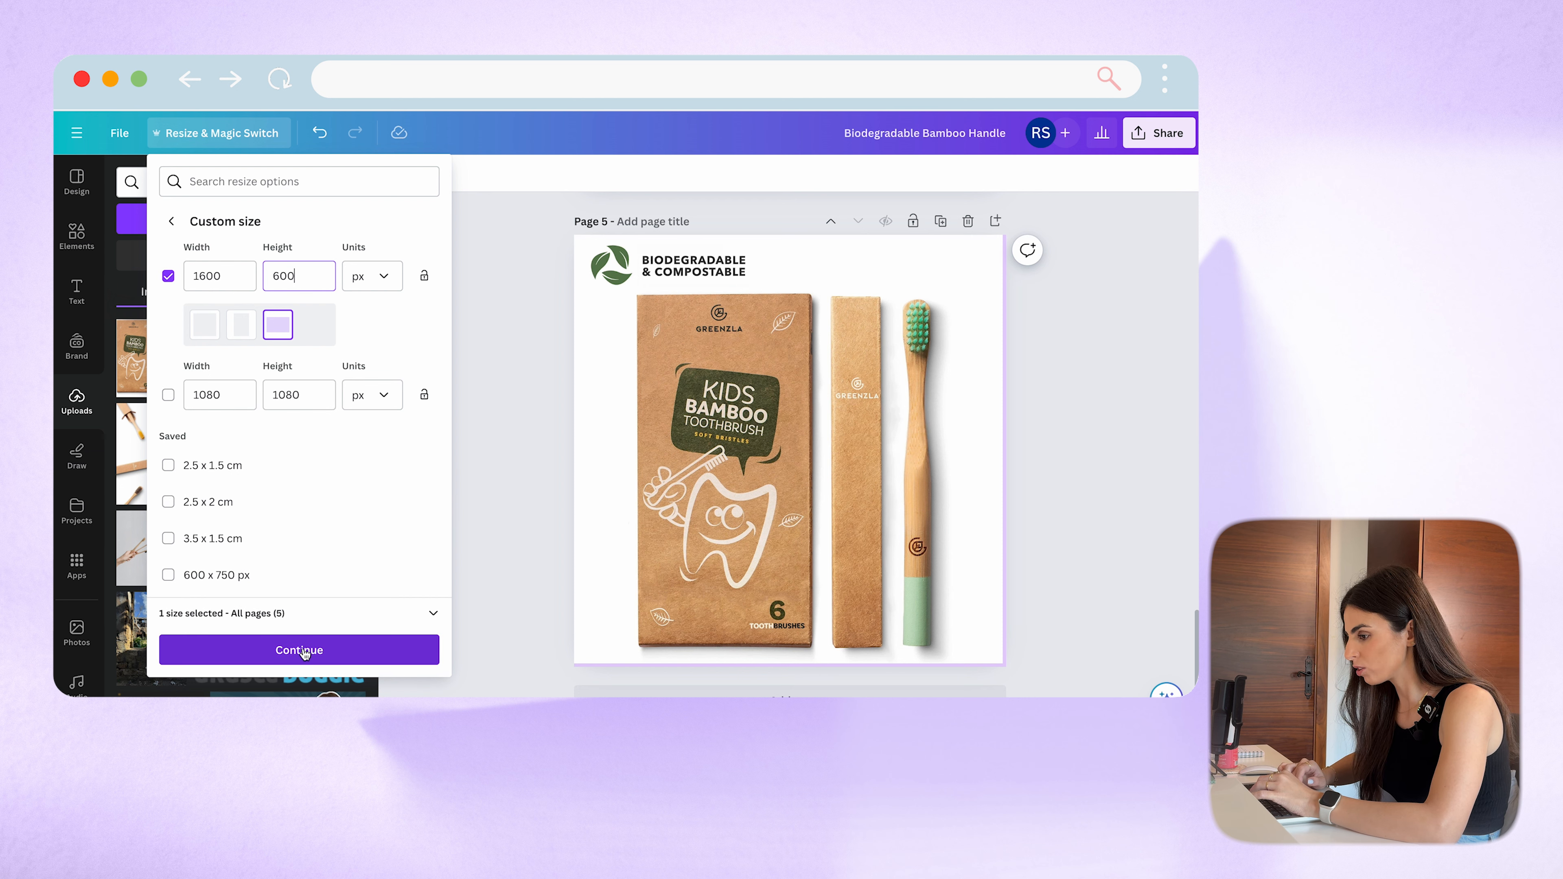
# Step: Limit the resize to page 5, create the 1600 × 600 px copy and open it
pyautogui.click(429, 615)
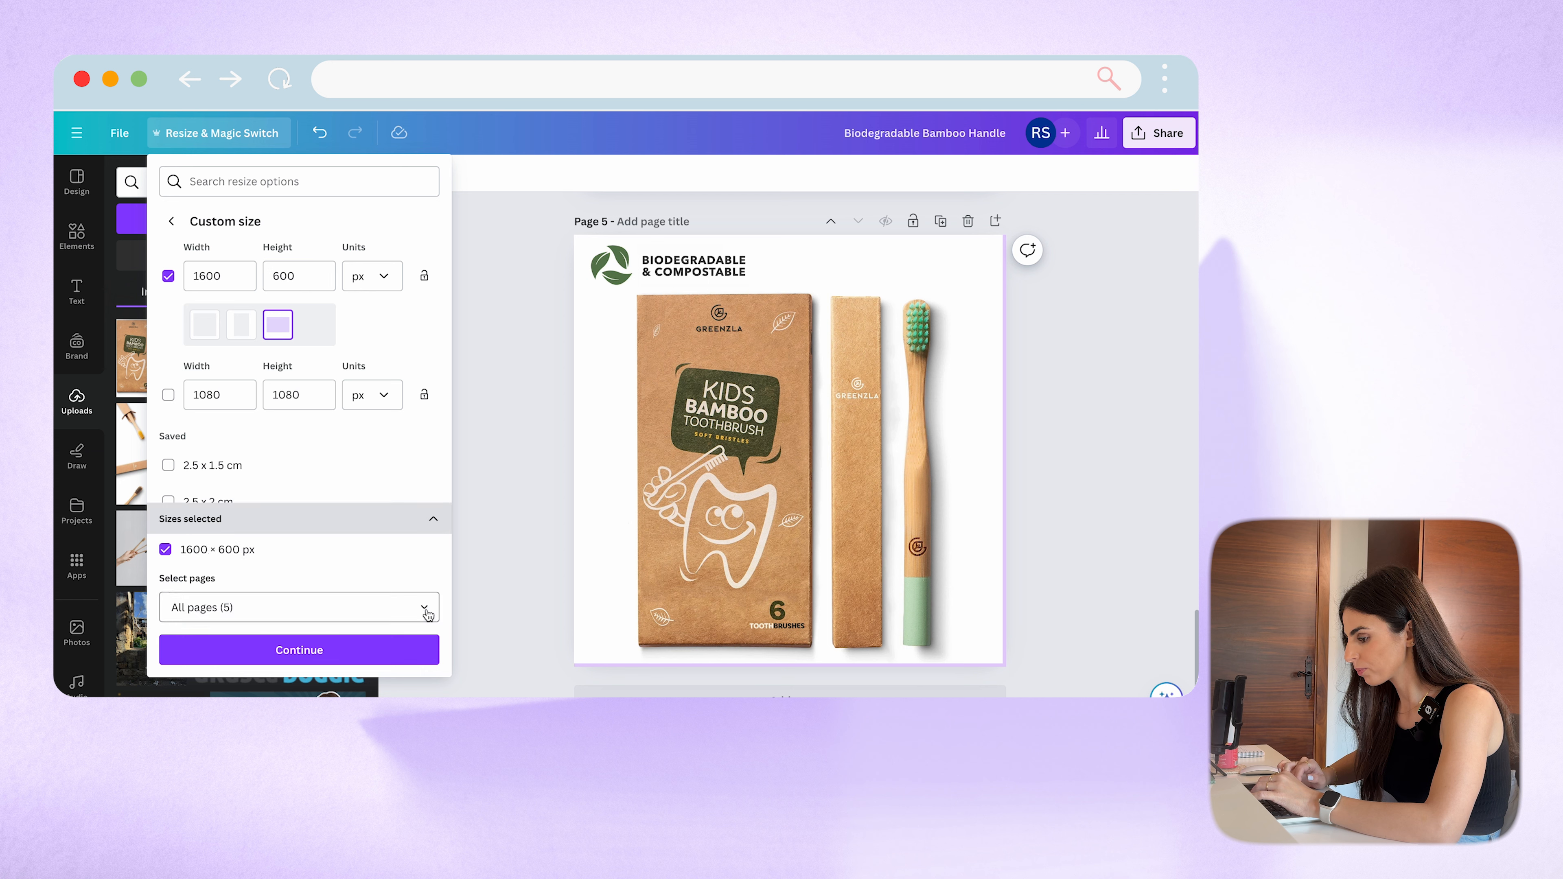
pyautogui.click(401, 613)
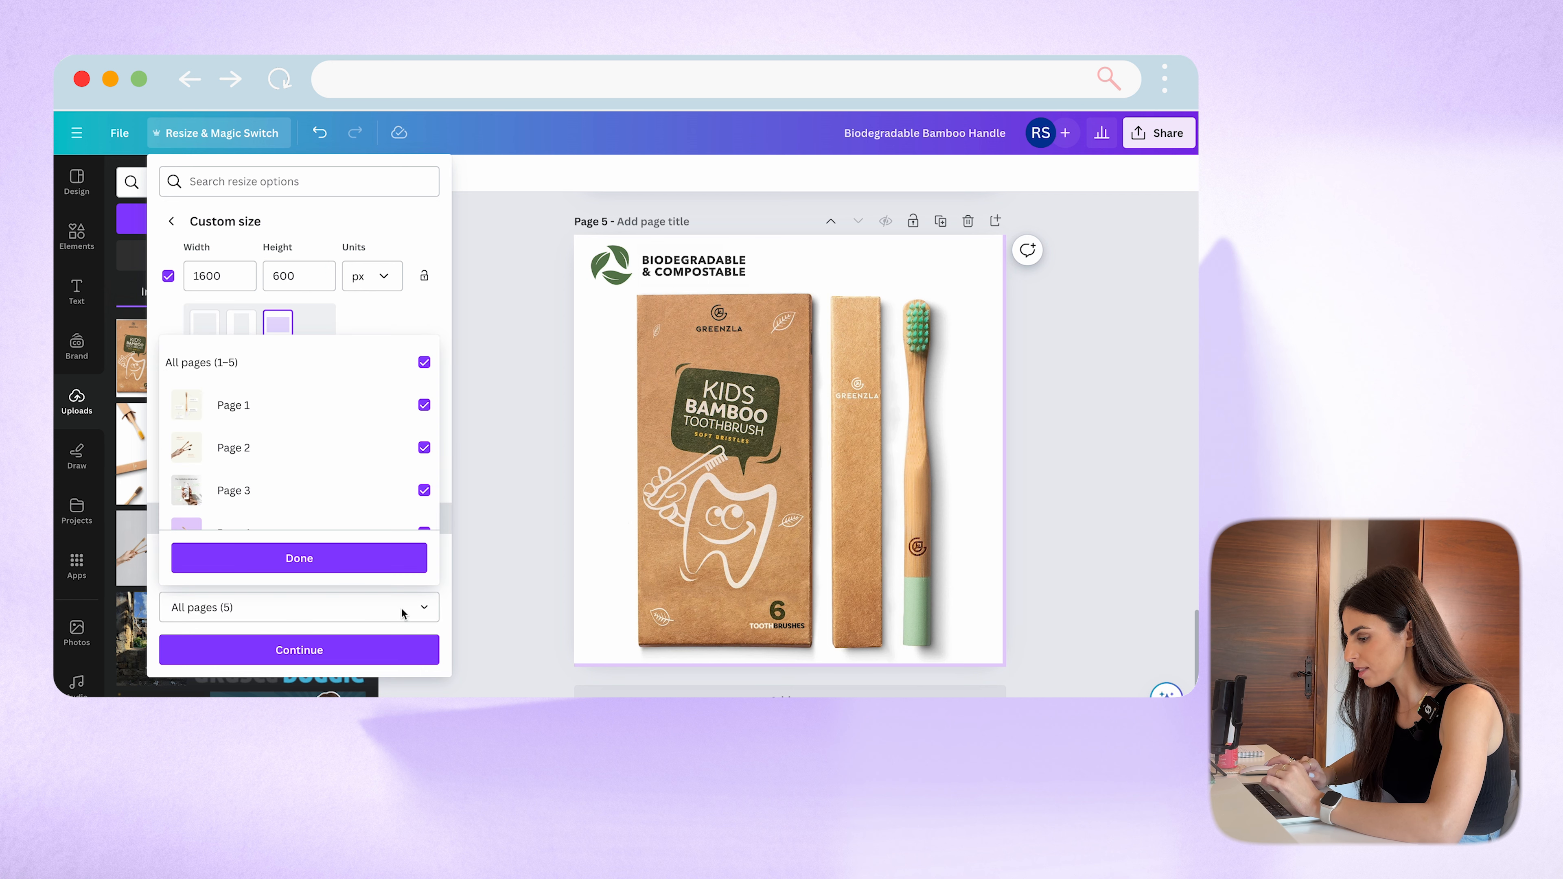
pyautogui.click(350, 357)
pyautogui.scroll(-2, 321, 460)
pyautogui.click(297, 513)
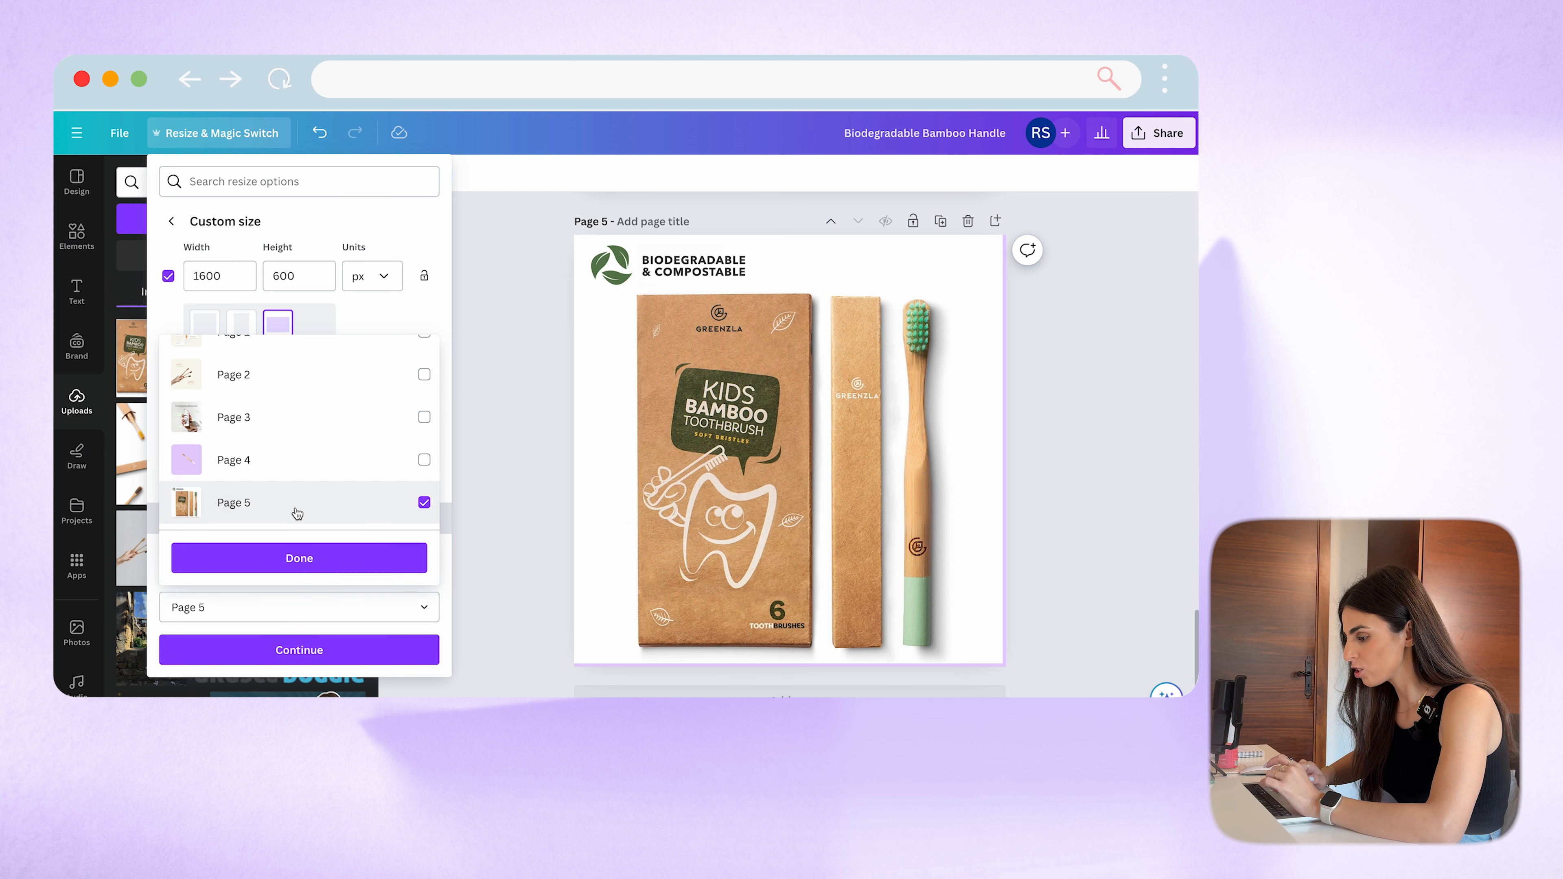
pyautogui.click(304, 561)
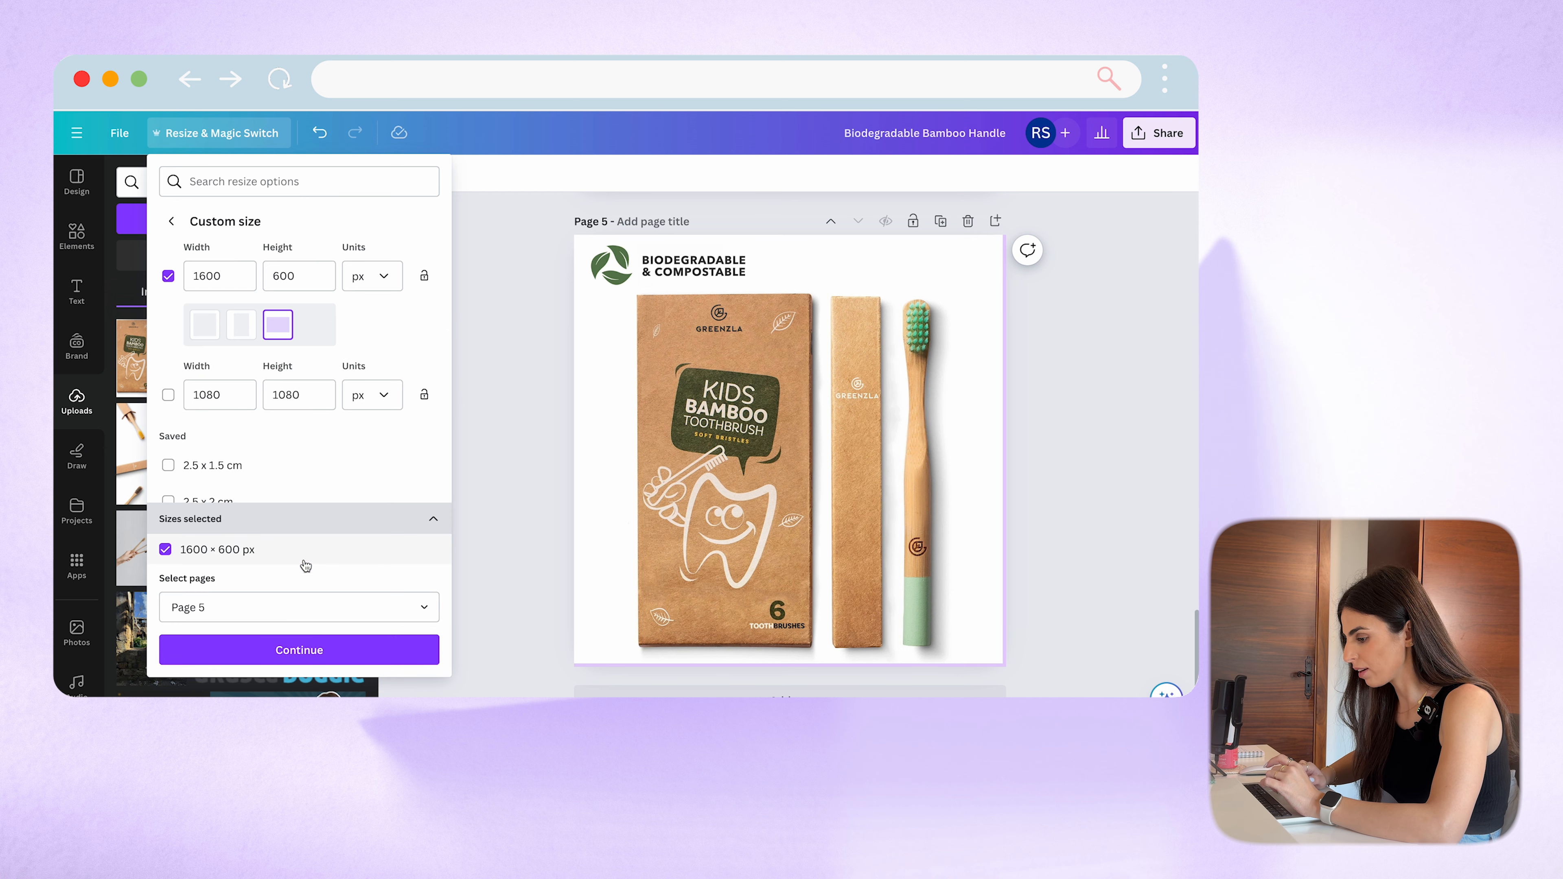
pyautogui.click(302, 658)
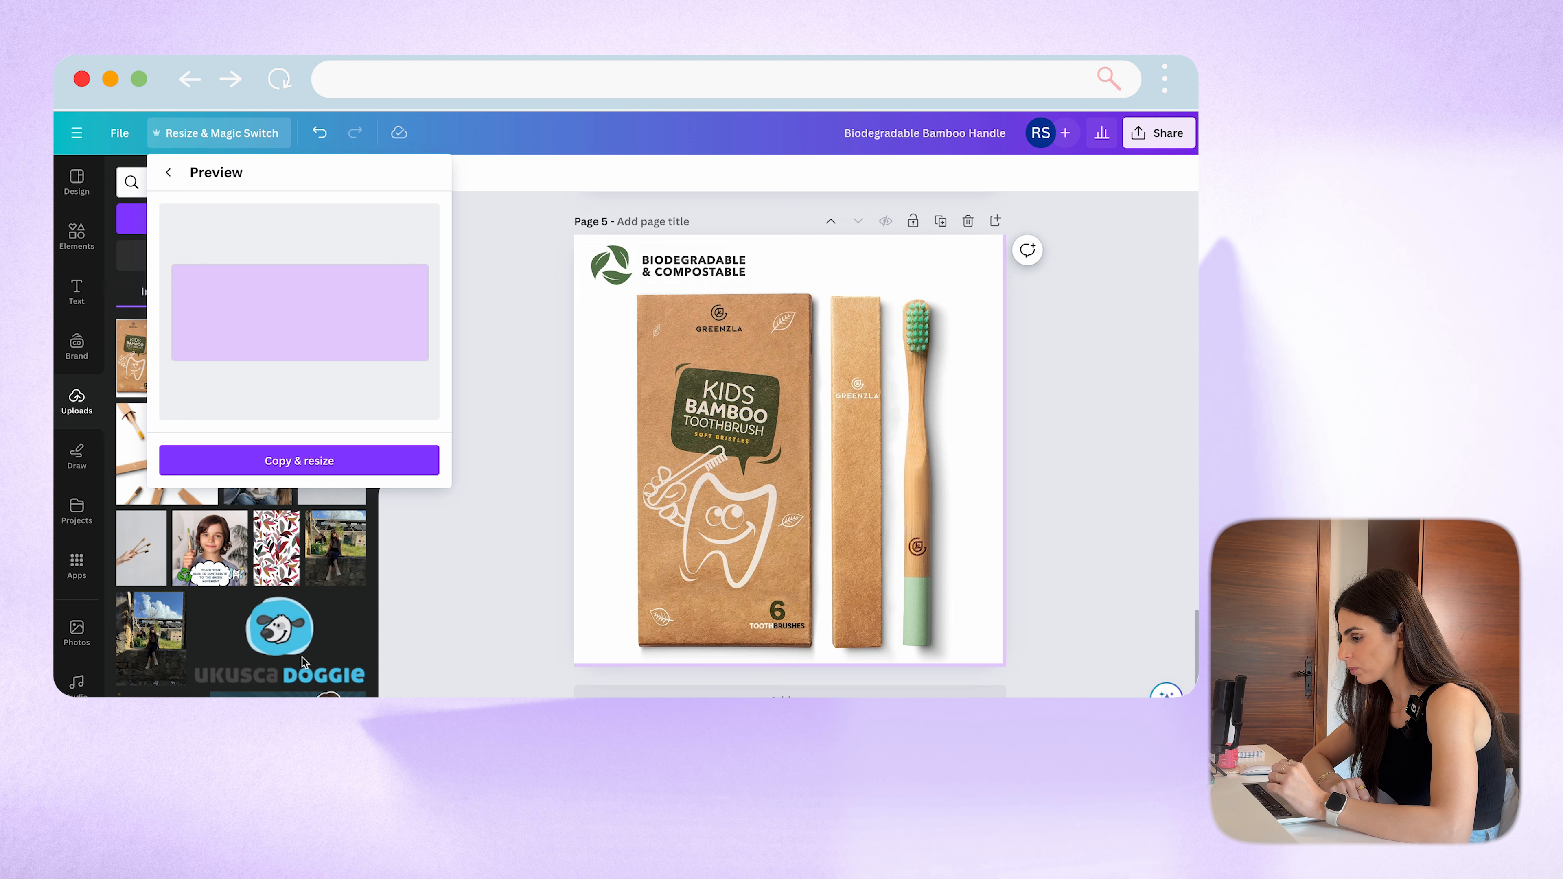
pyautogui.click(362, 467)
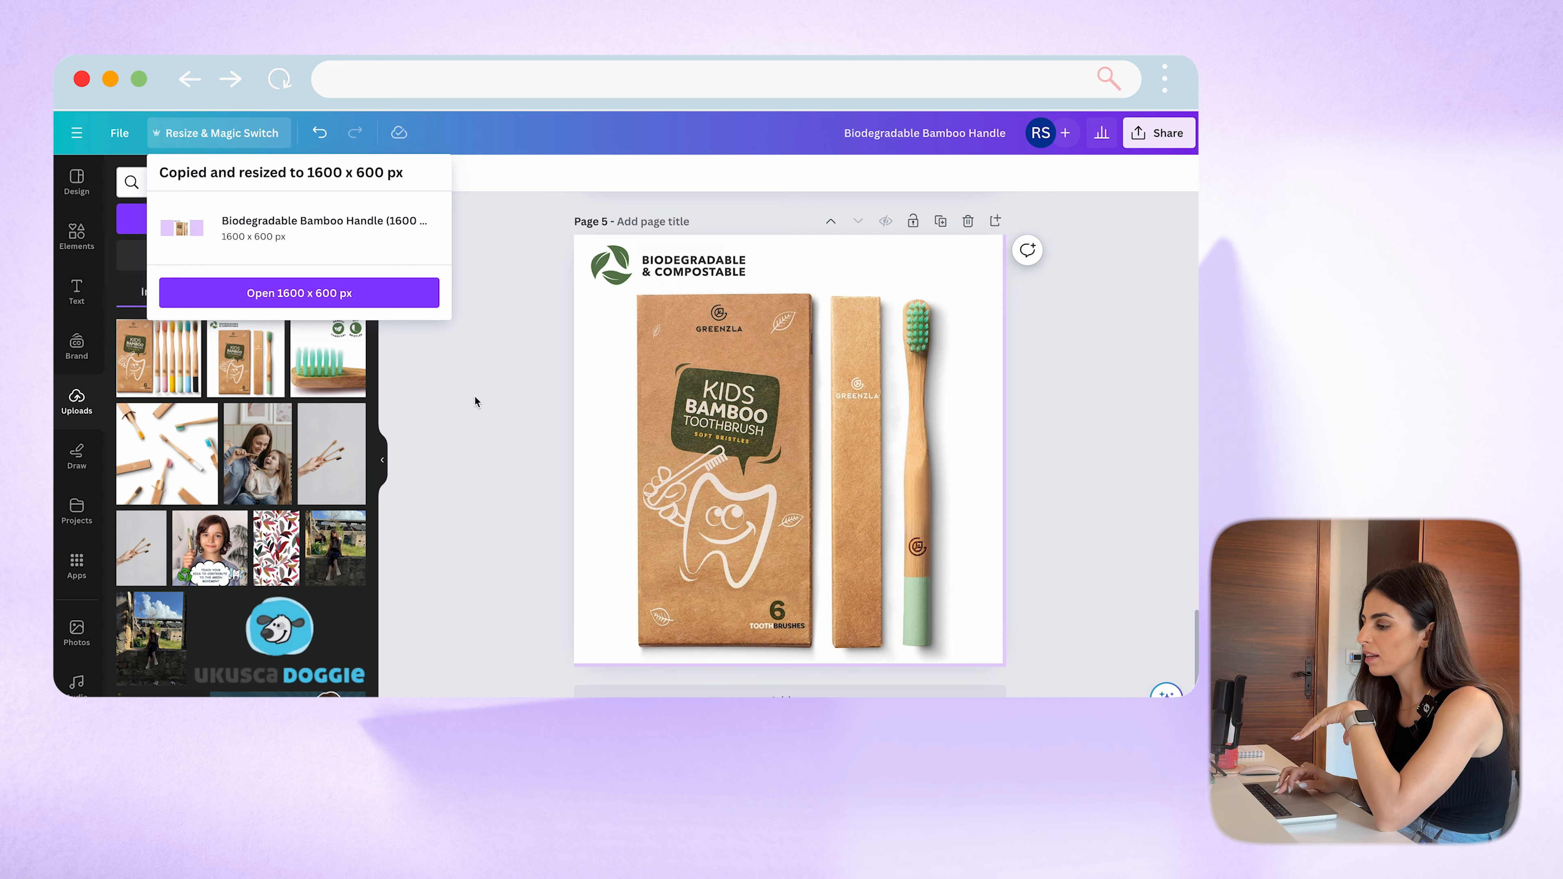
pyautogui.click(250, 302)
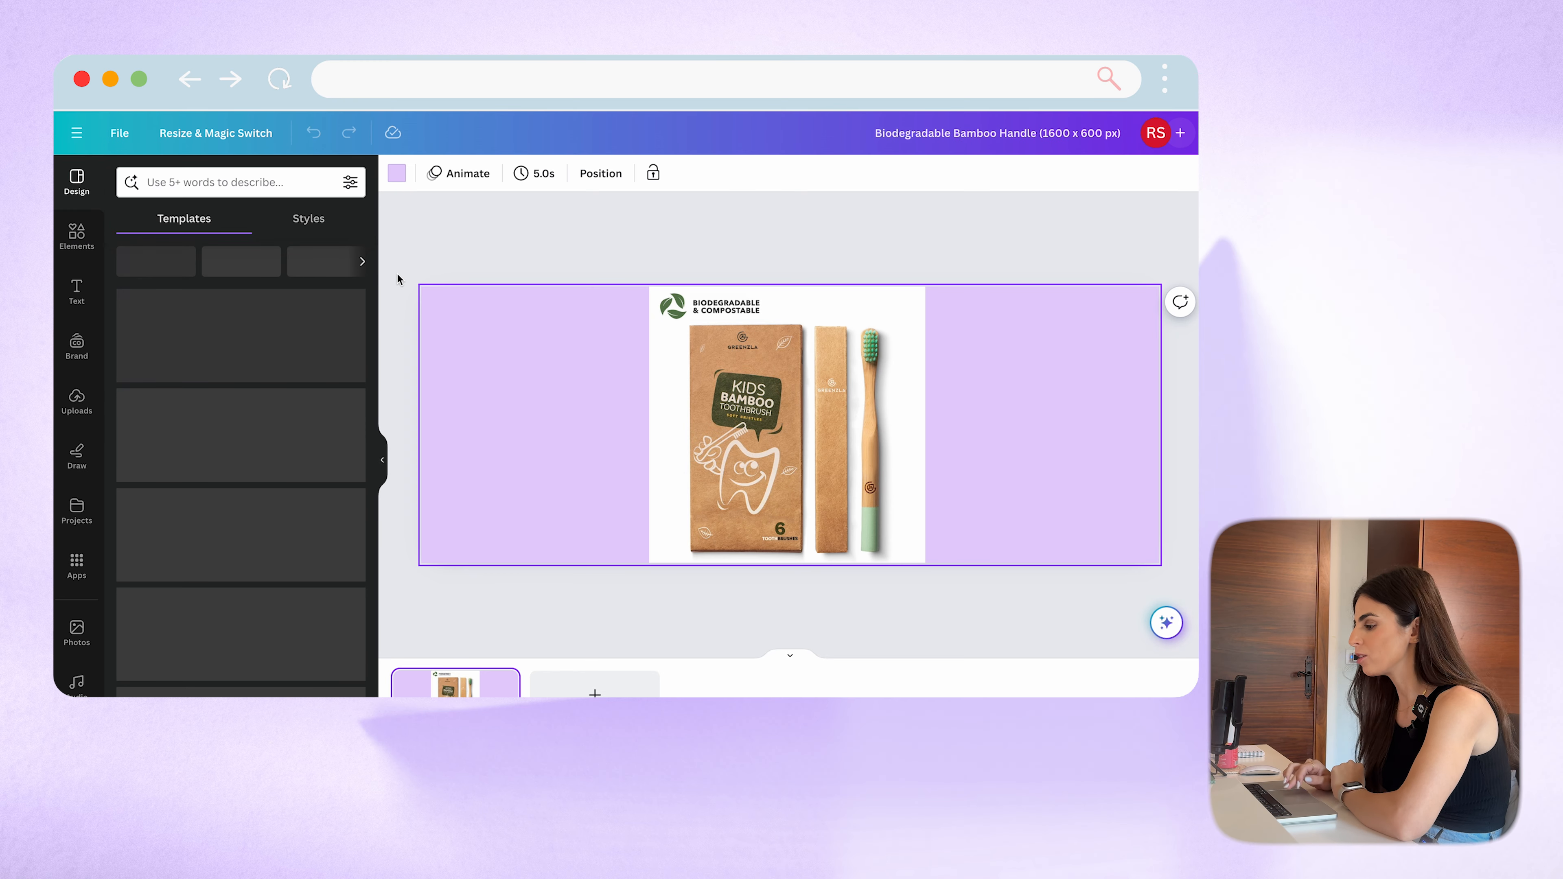
# Step: Change the banner's background colour to #F8F9F0
pyautogui.click(398, 174)
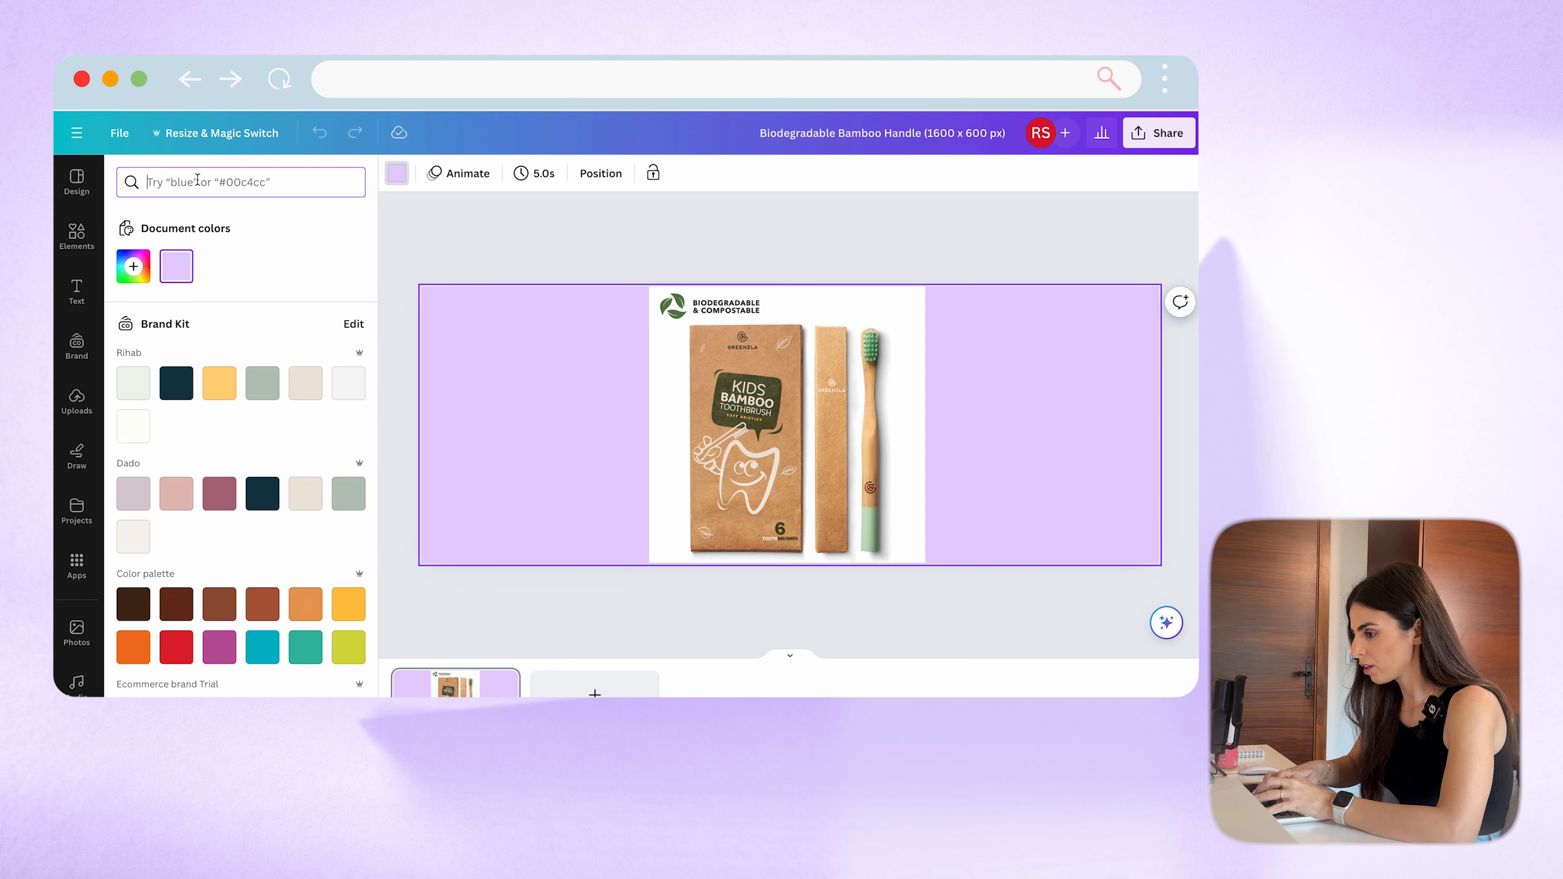
pyautogui.press('super+v')
pyautogui.press('Return')
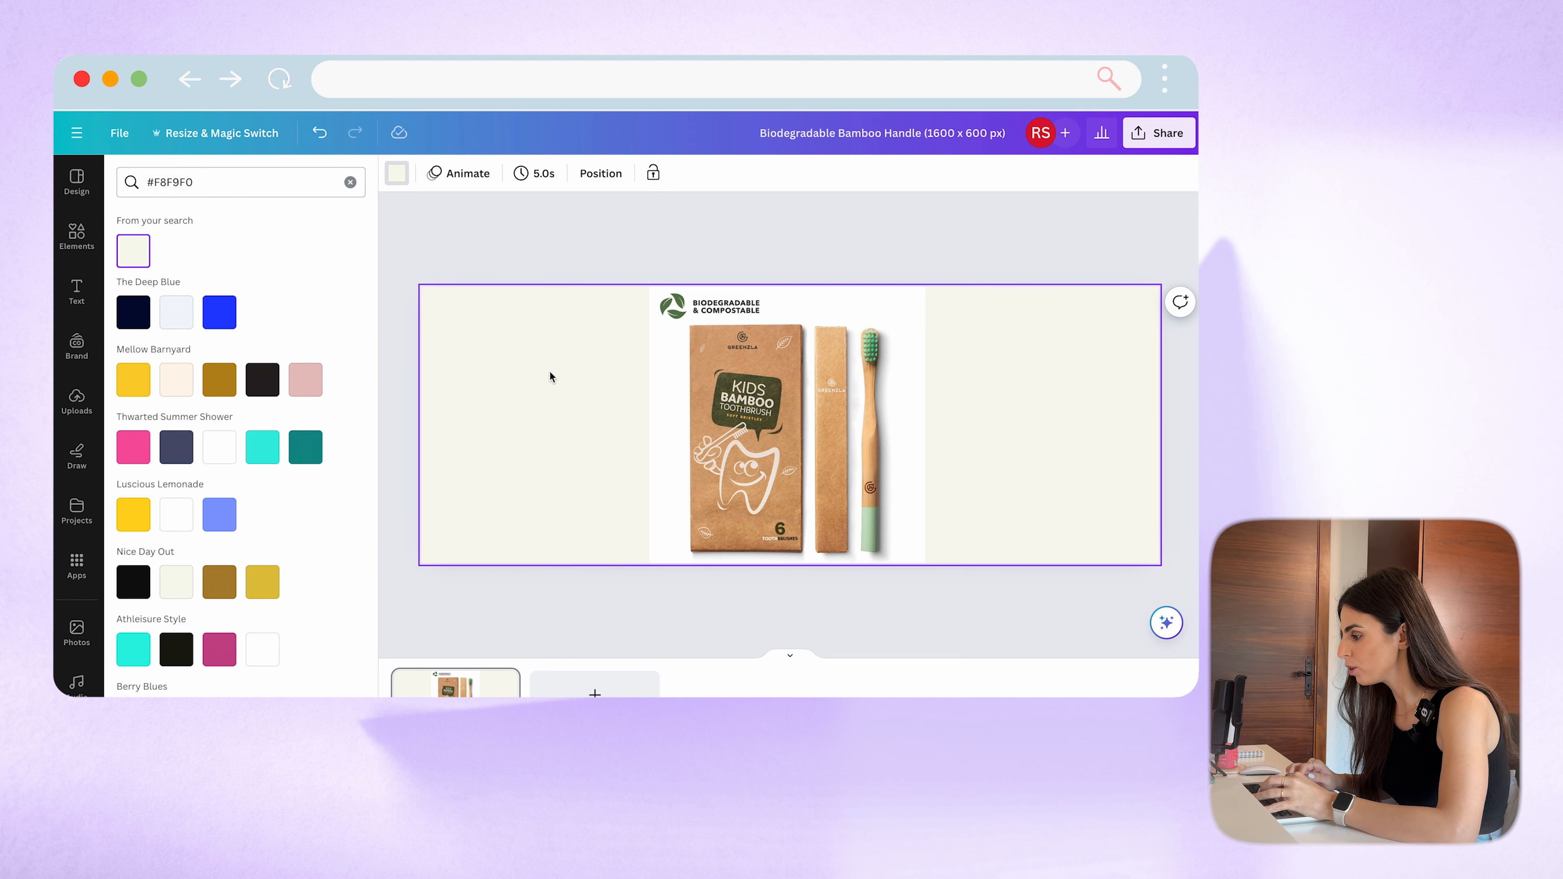
# Step: Separate the large kids toothbrush box from the packaging photo with Magic Grab
pyautogui.click(711, 384)
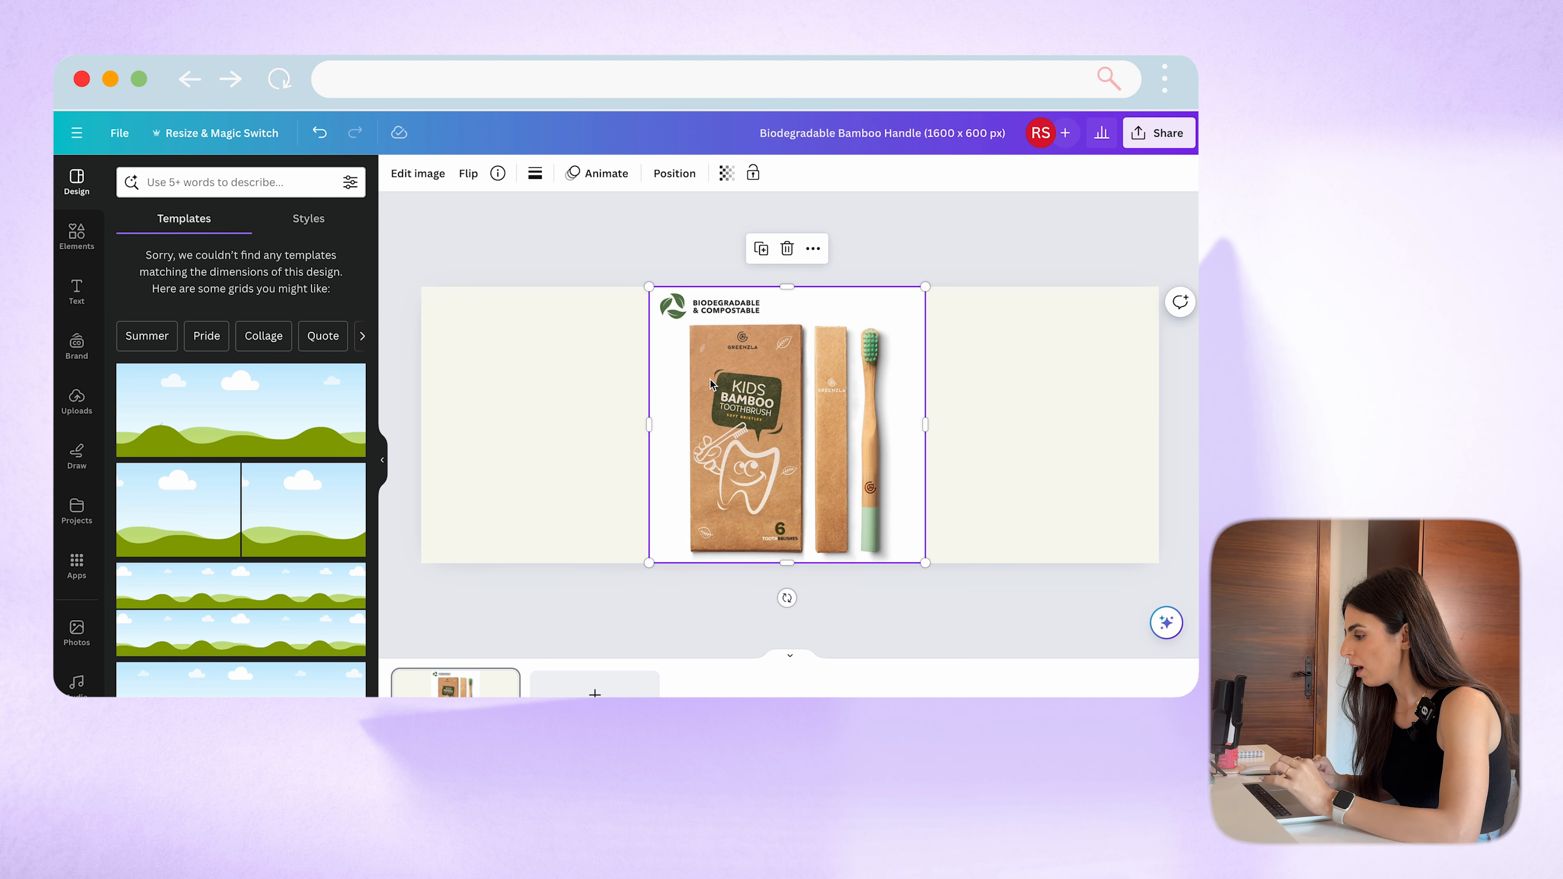
pyautogui.click(425, 178)
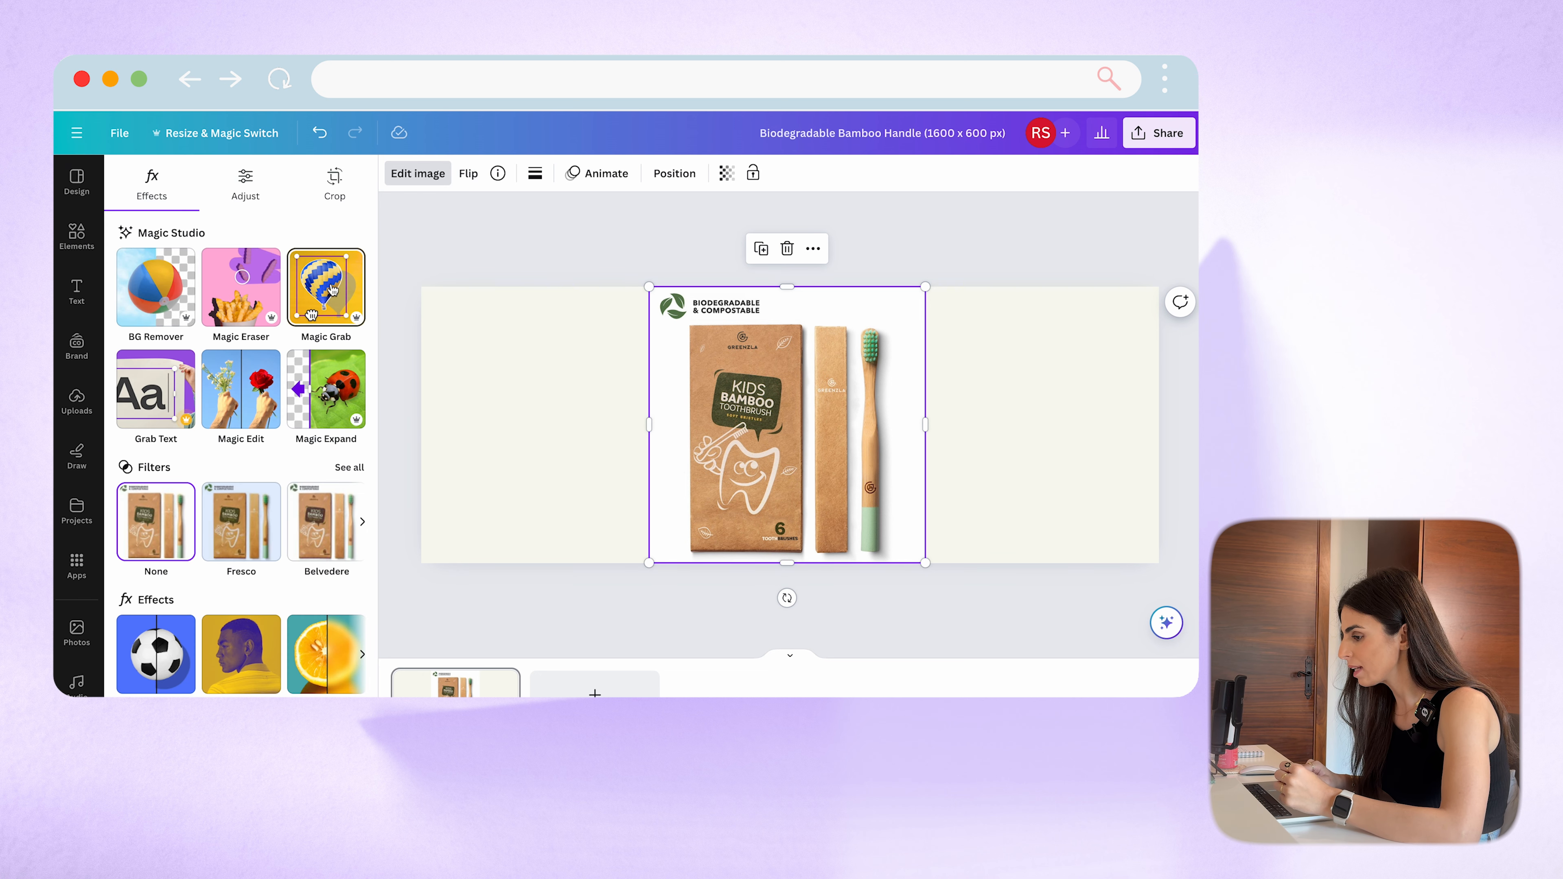
pyautogui.click(332, 289)
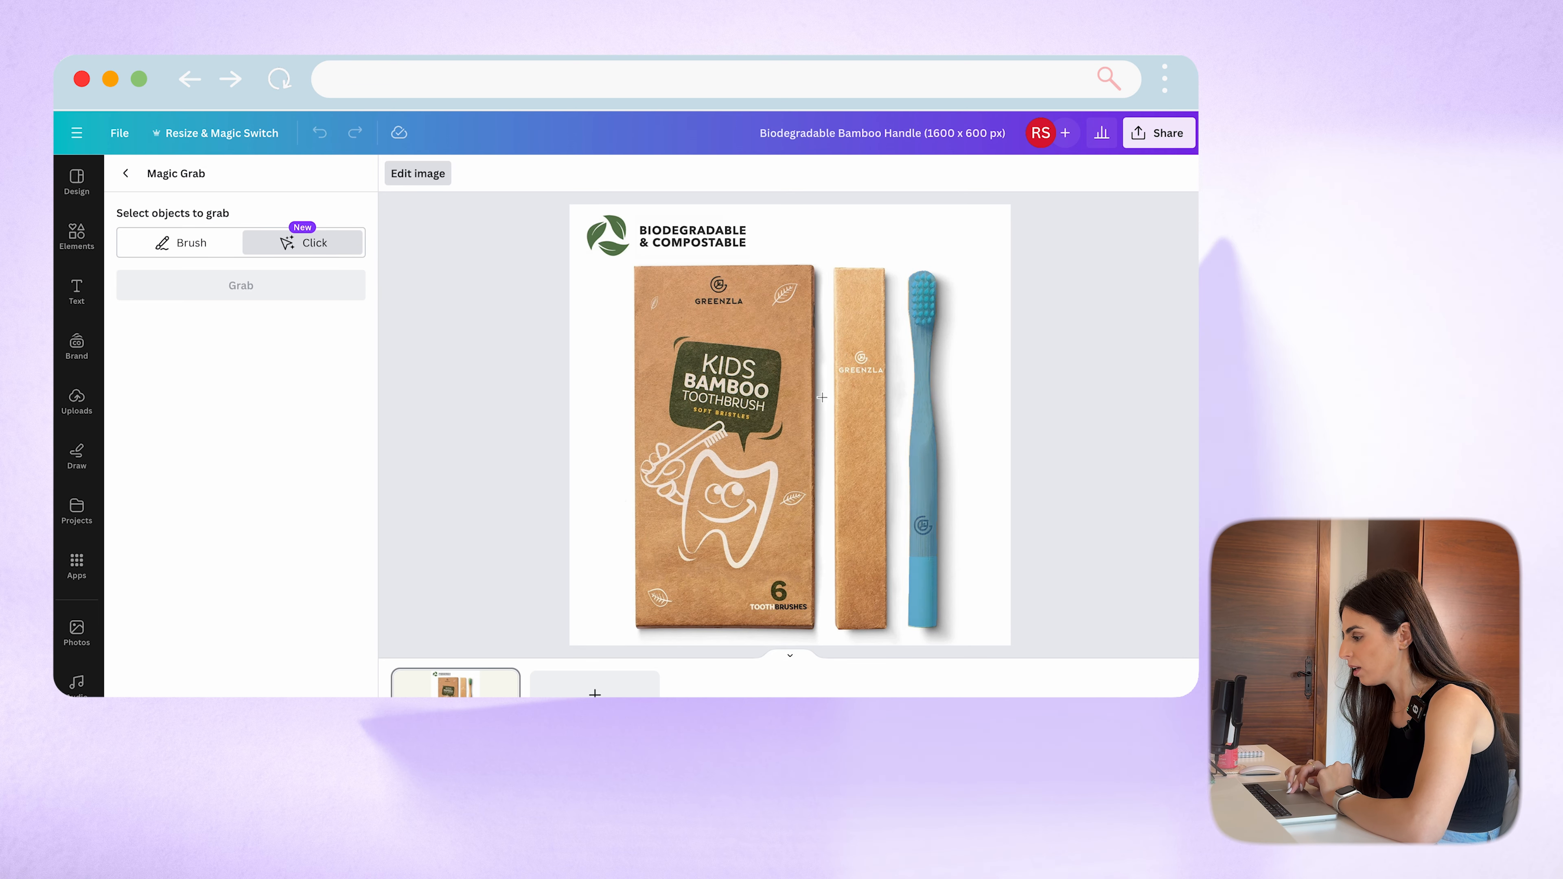
pyautogui.click(735, 314)
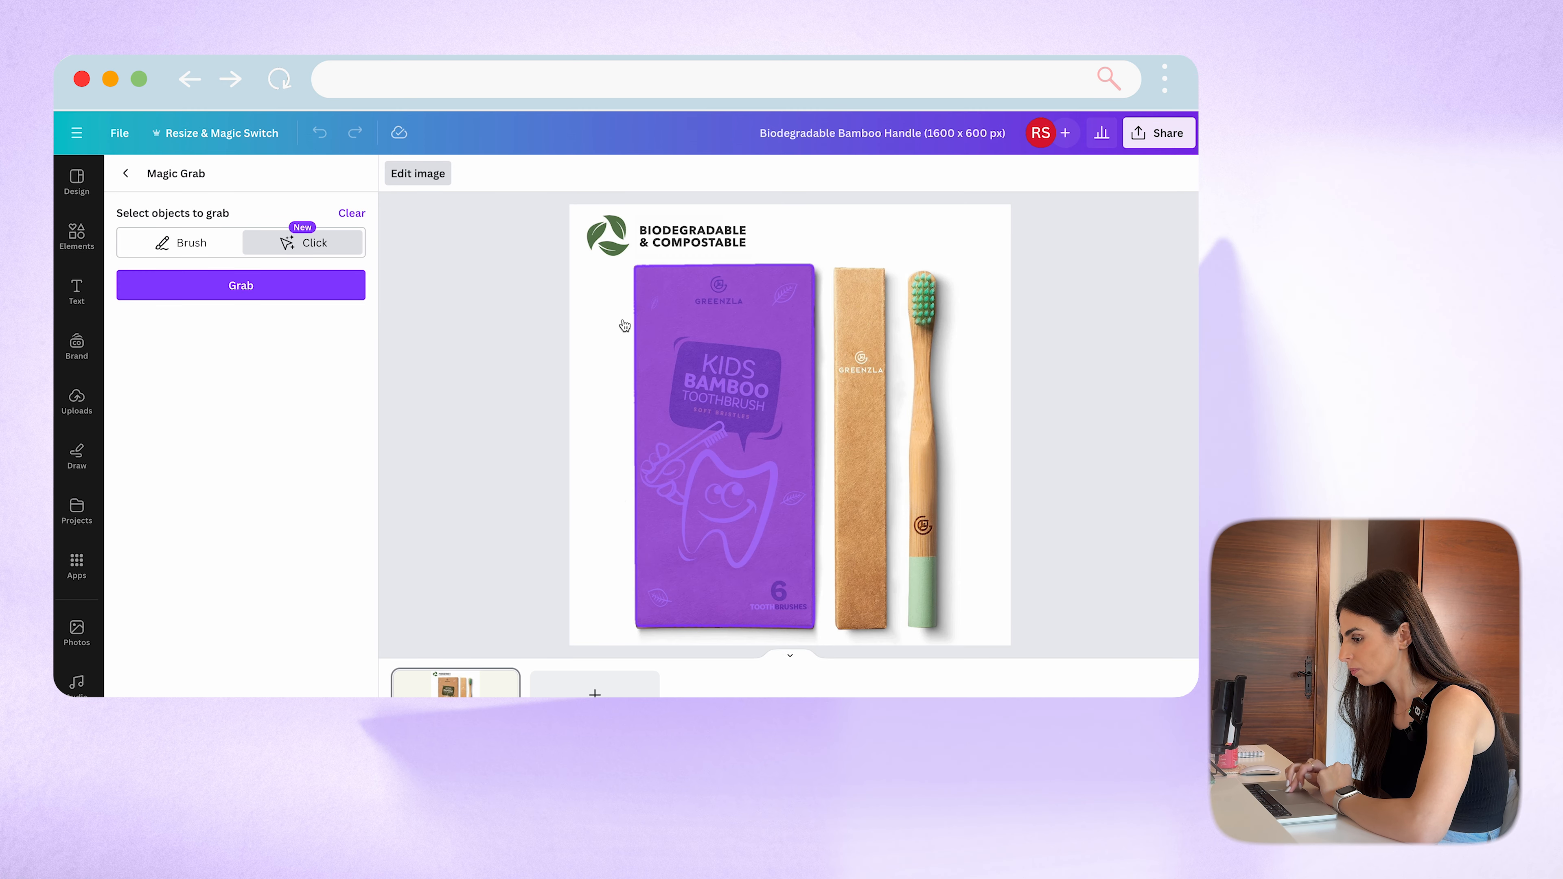
pyautogui.click(288, 288)
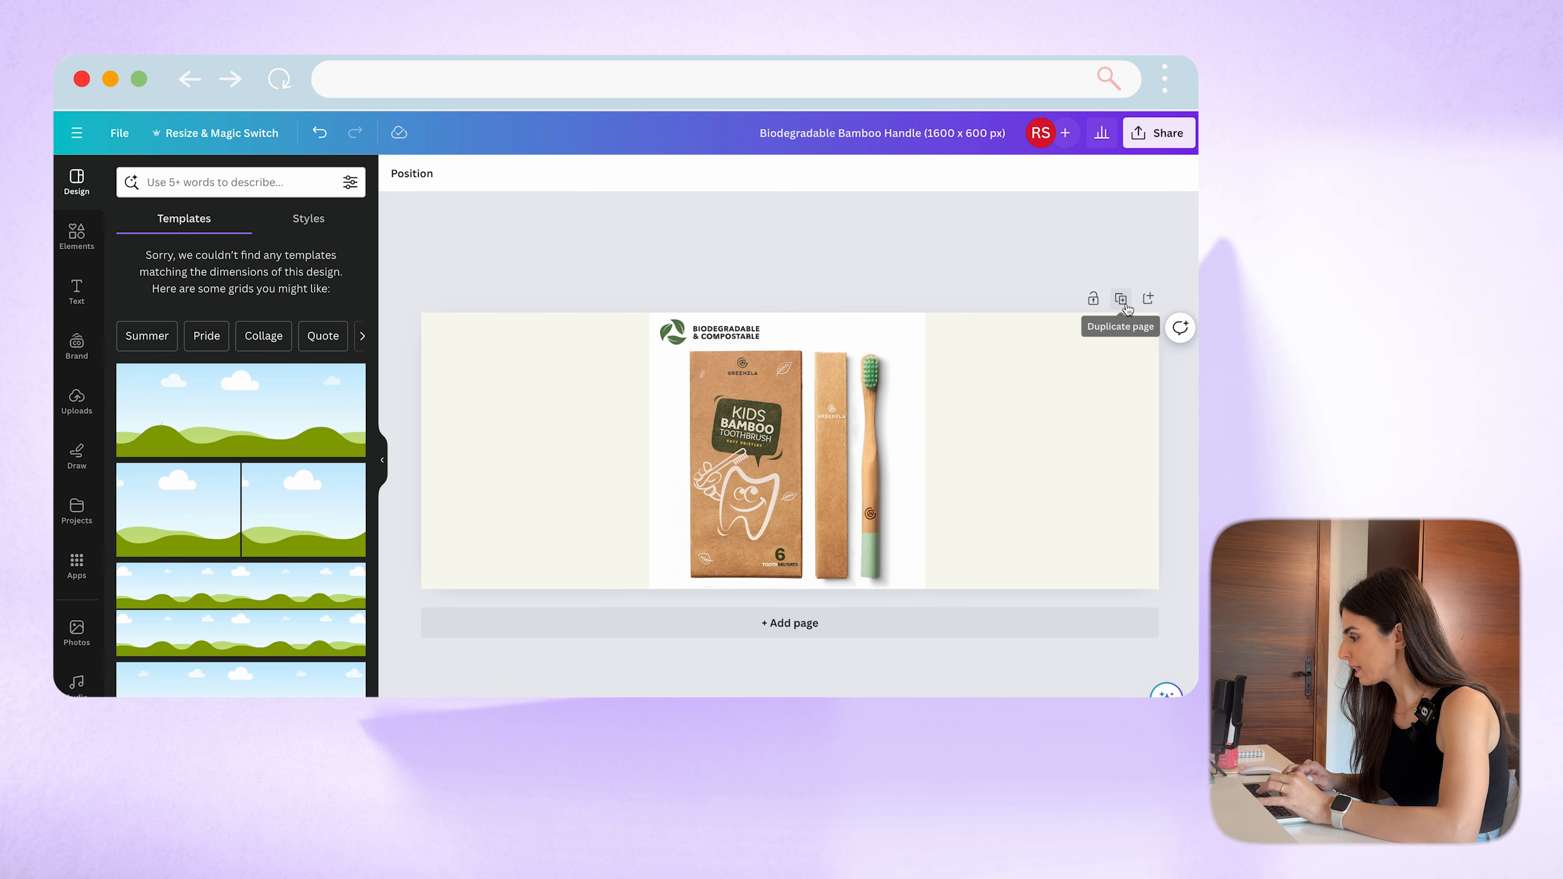
pyautogui.click(1123, 301)
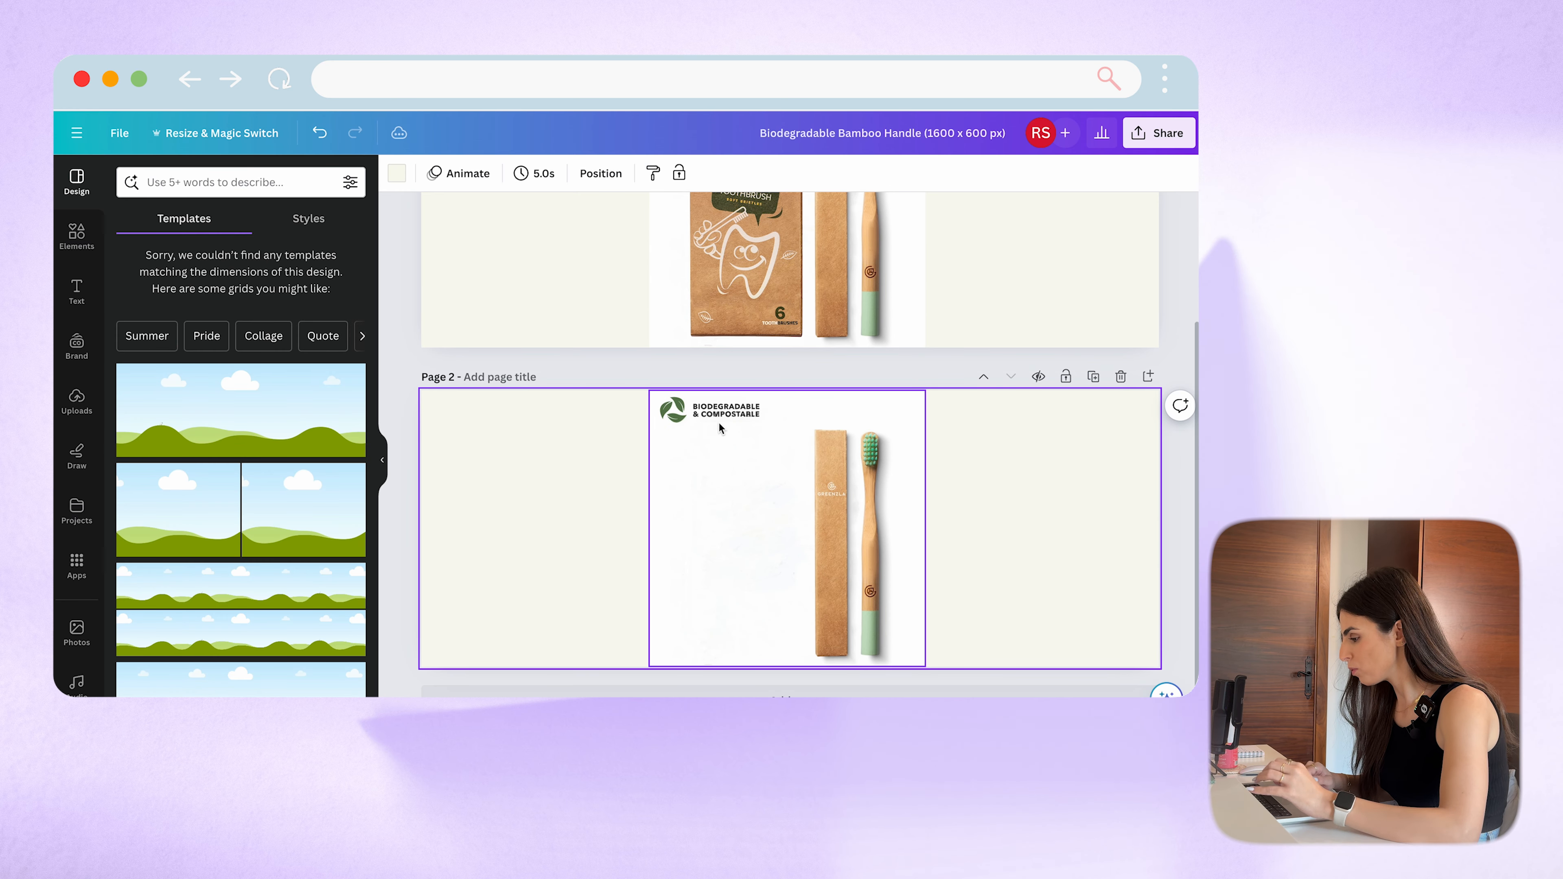
pyautogui.click(710, 289)
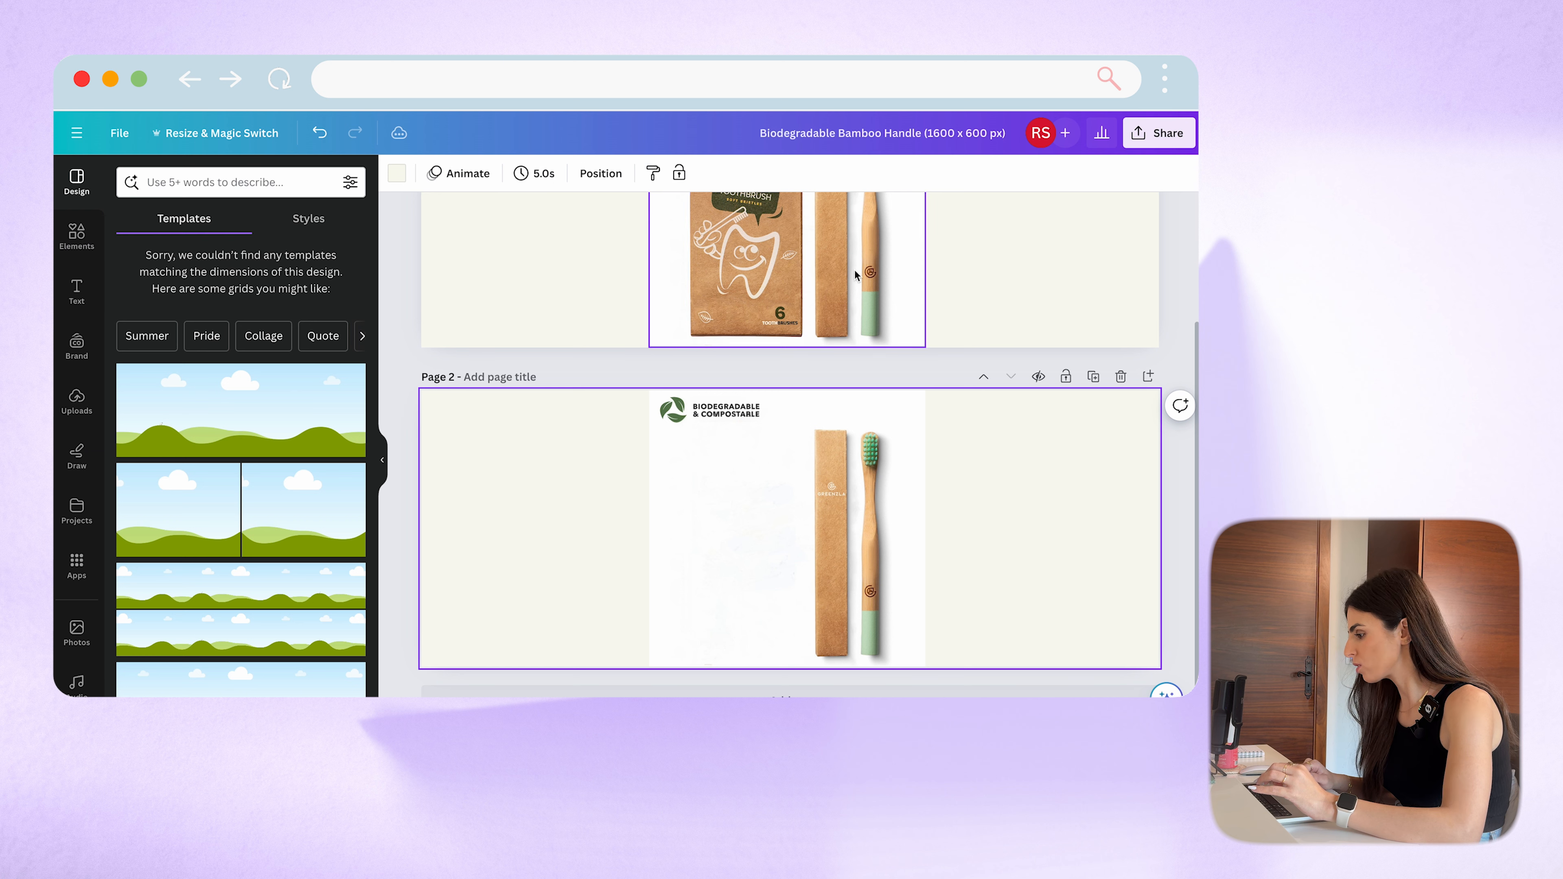
pyautogui.press('super+r')
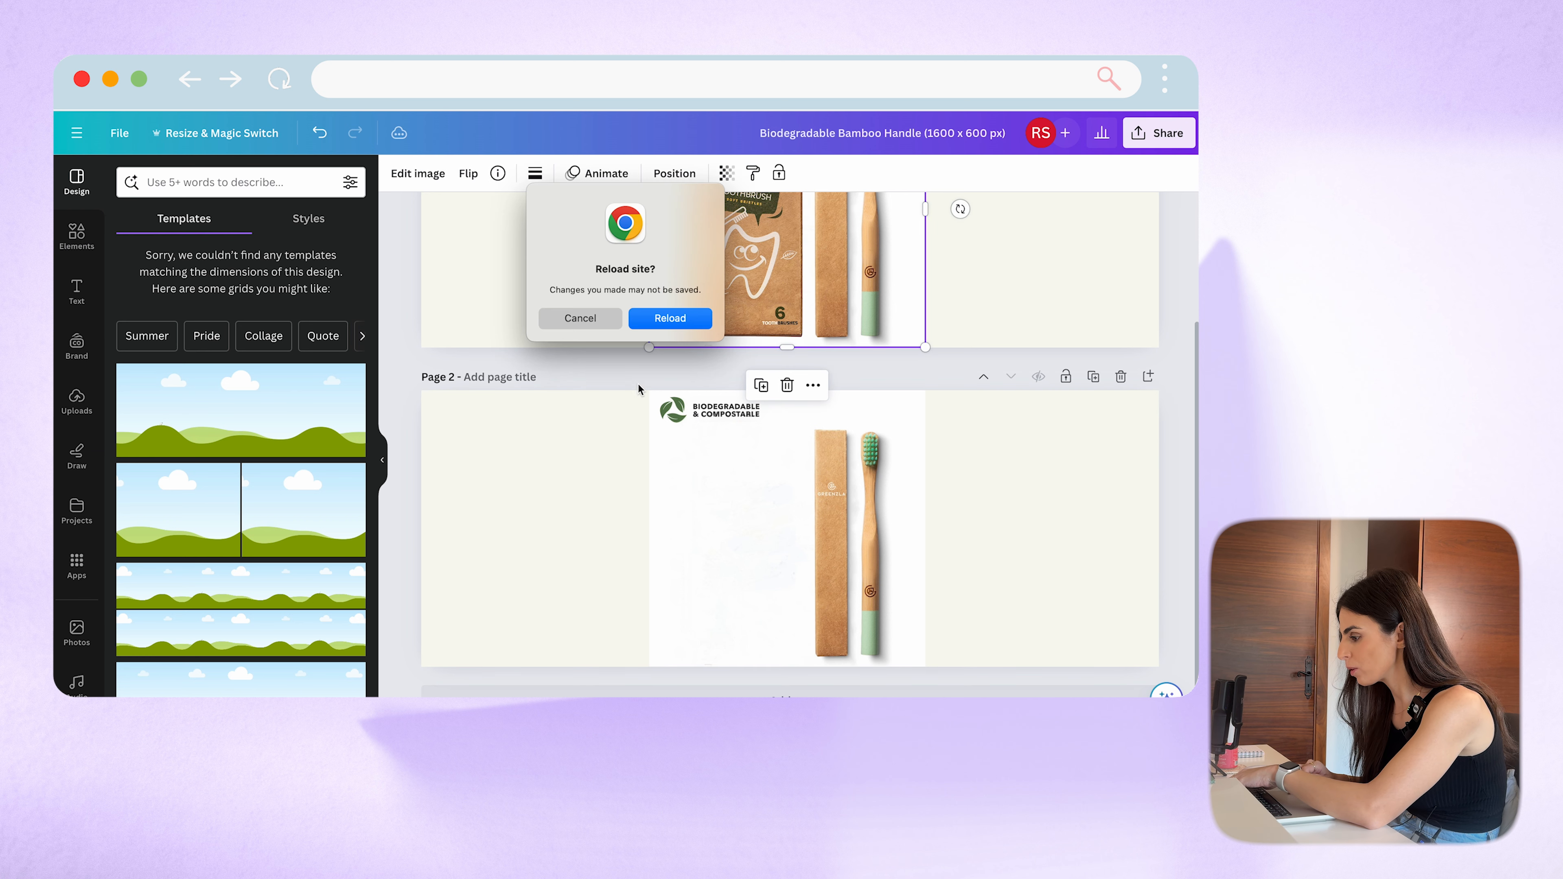
pyautogui.click(602, 318)
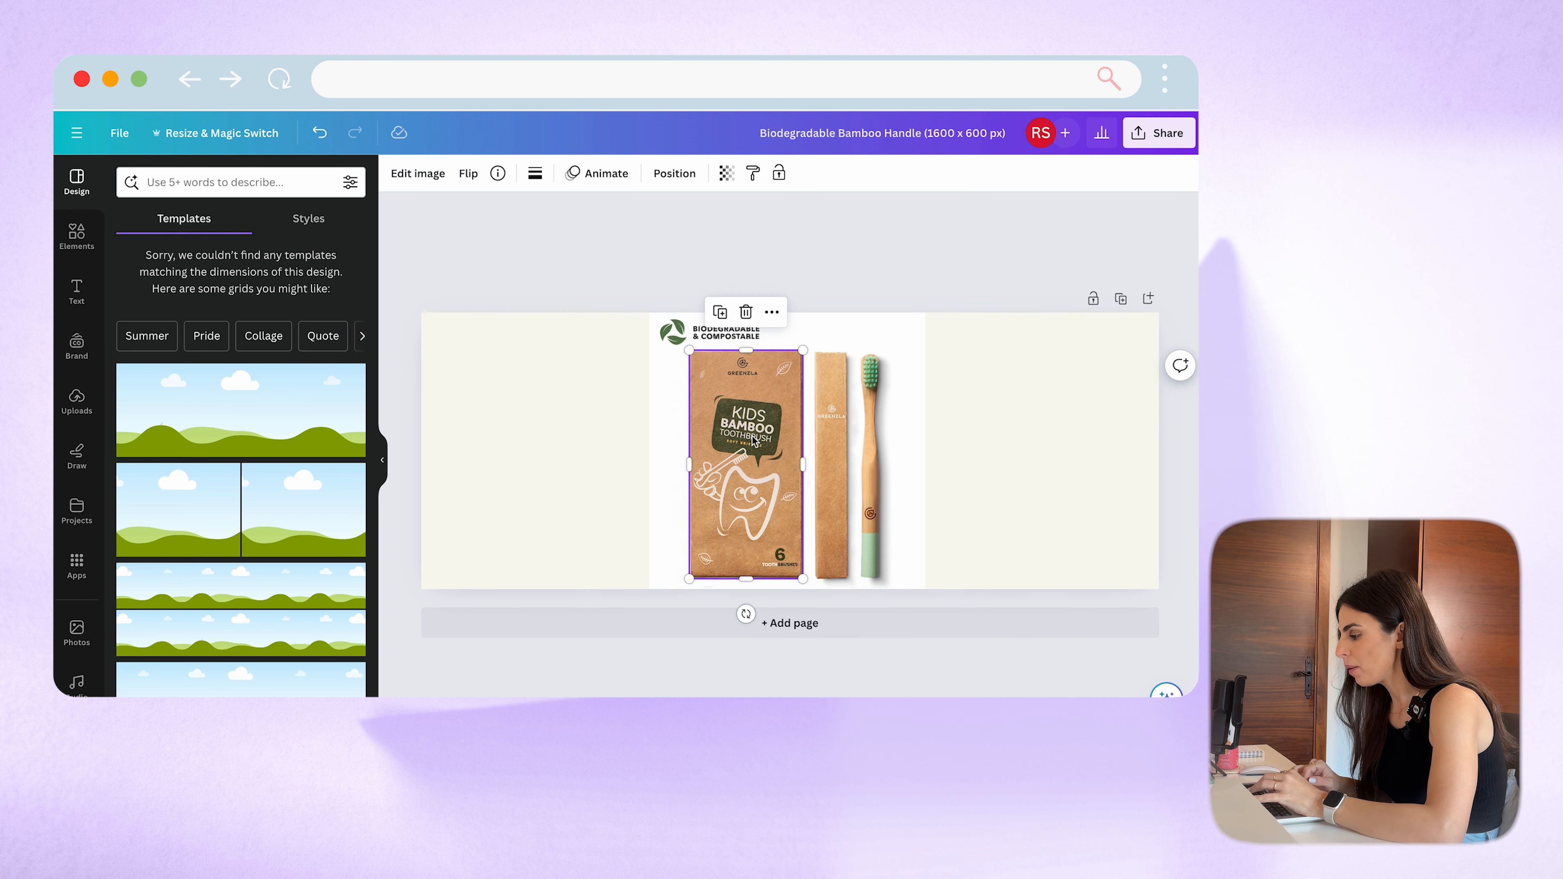
# Step: Move the separated box onto the banner's left background area and start Magic Grab on the remaining photo
pyautogui.moveTo(753, 435); pyautogui.dragTo(541, 434)
pyautogui.click(838, 425)
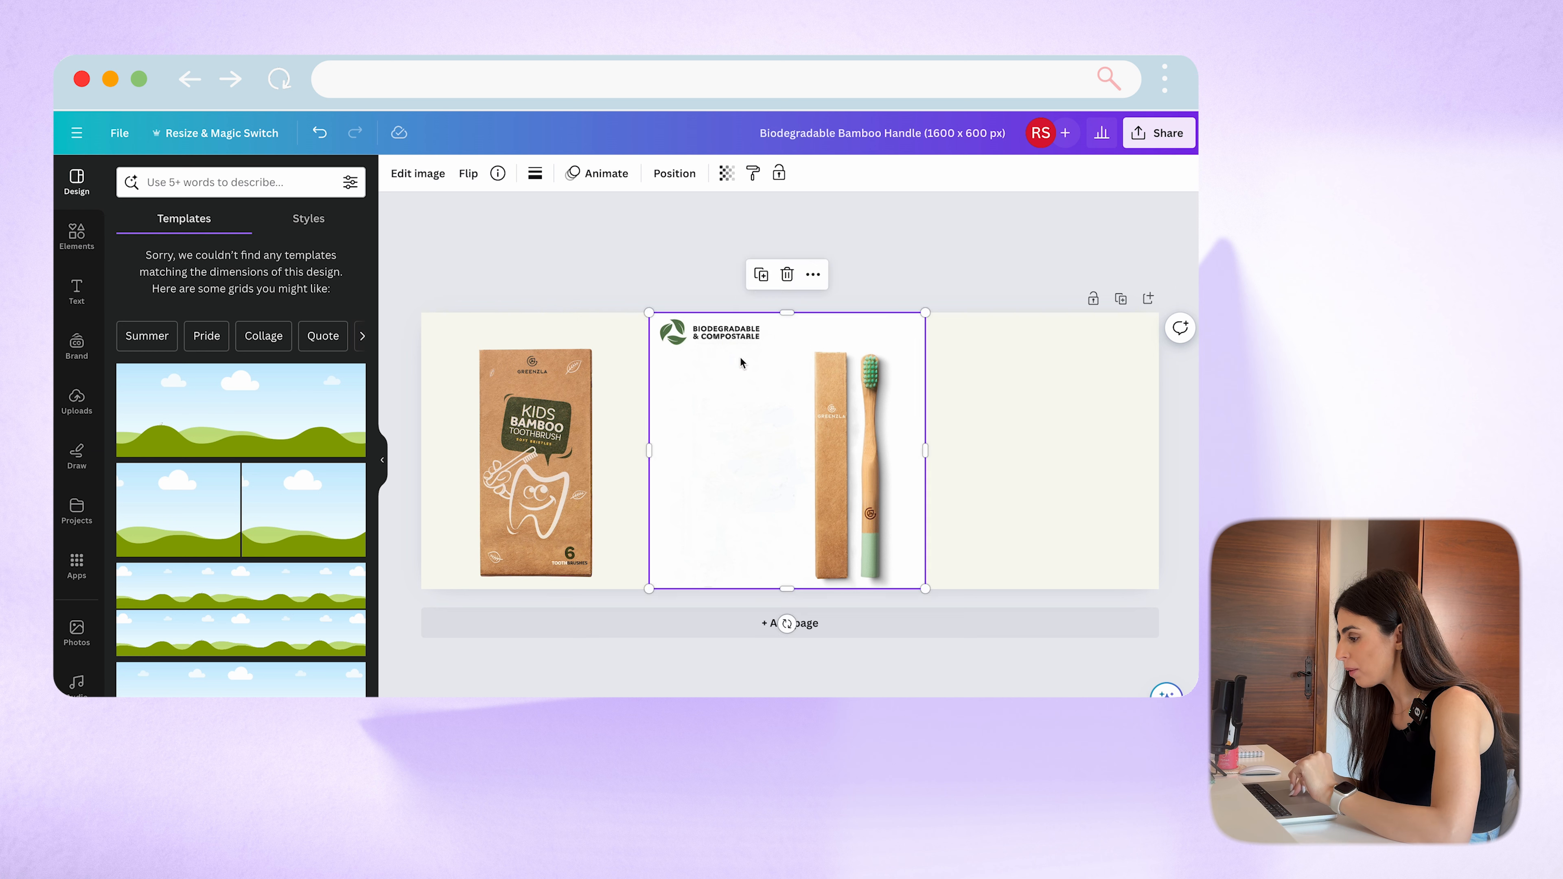
pyautogui.click(687, 294)
pyautogui.click(882, 434)
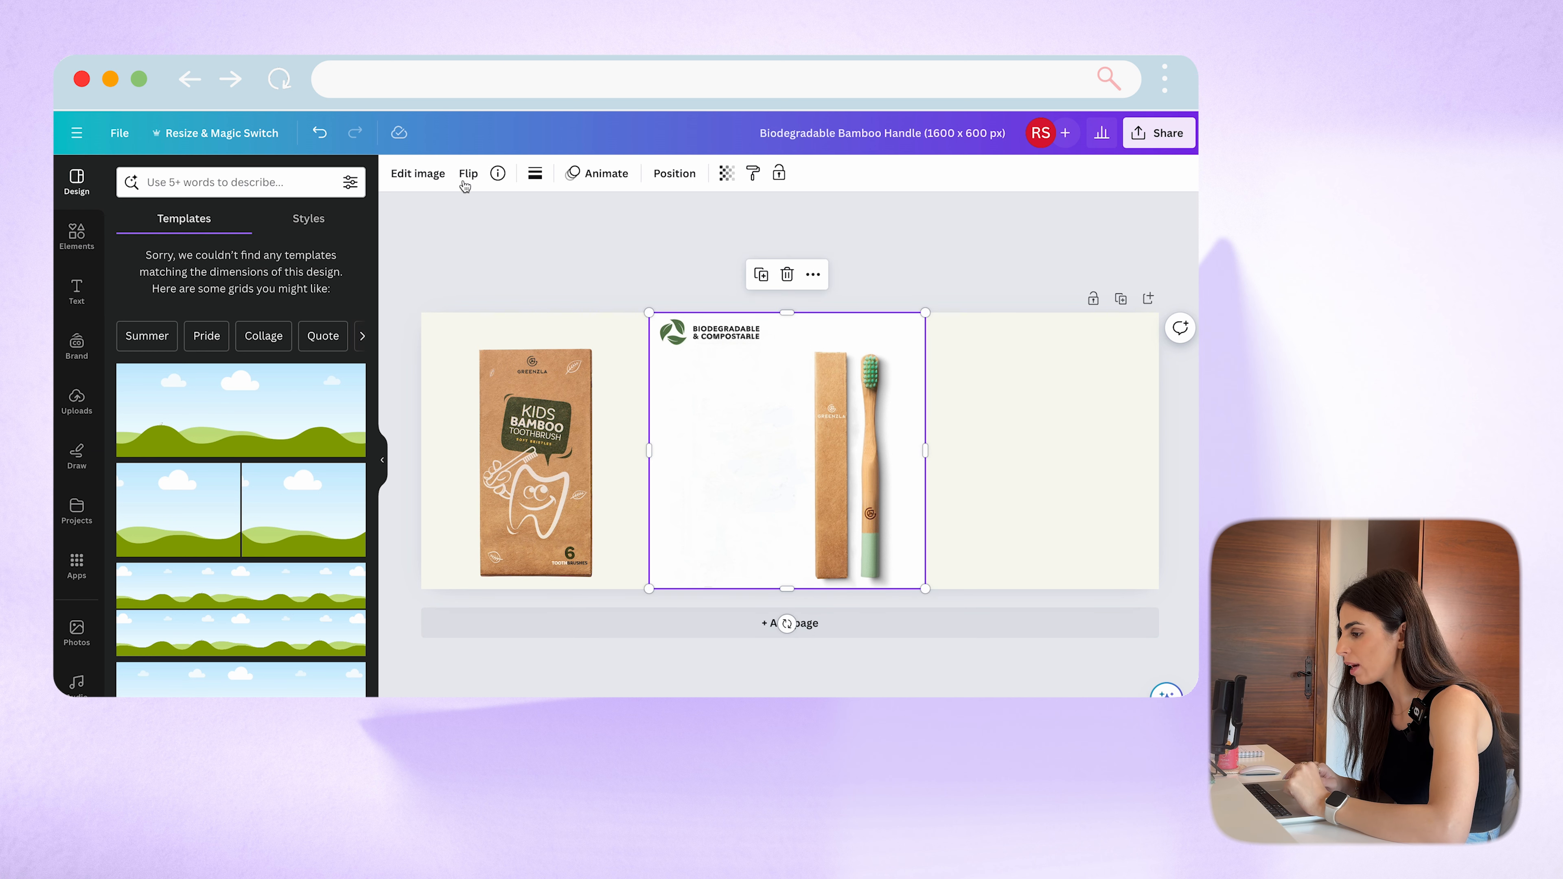
pyautogui.click(418, 173)
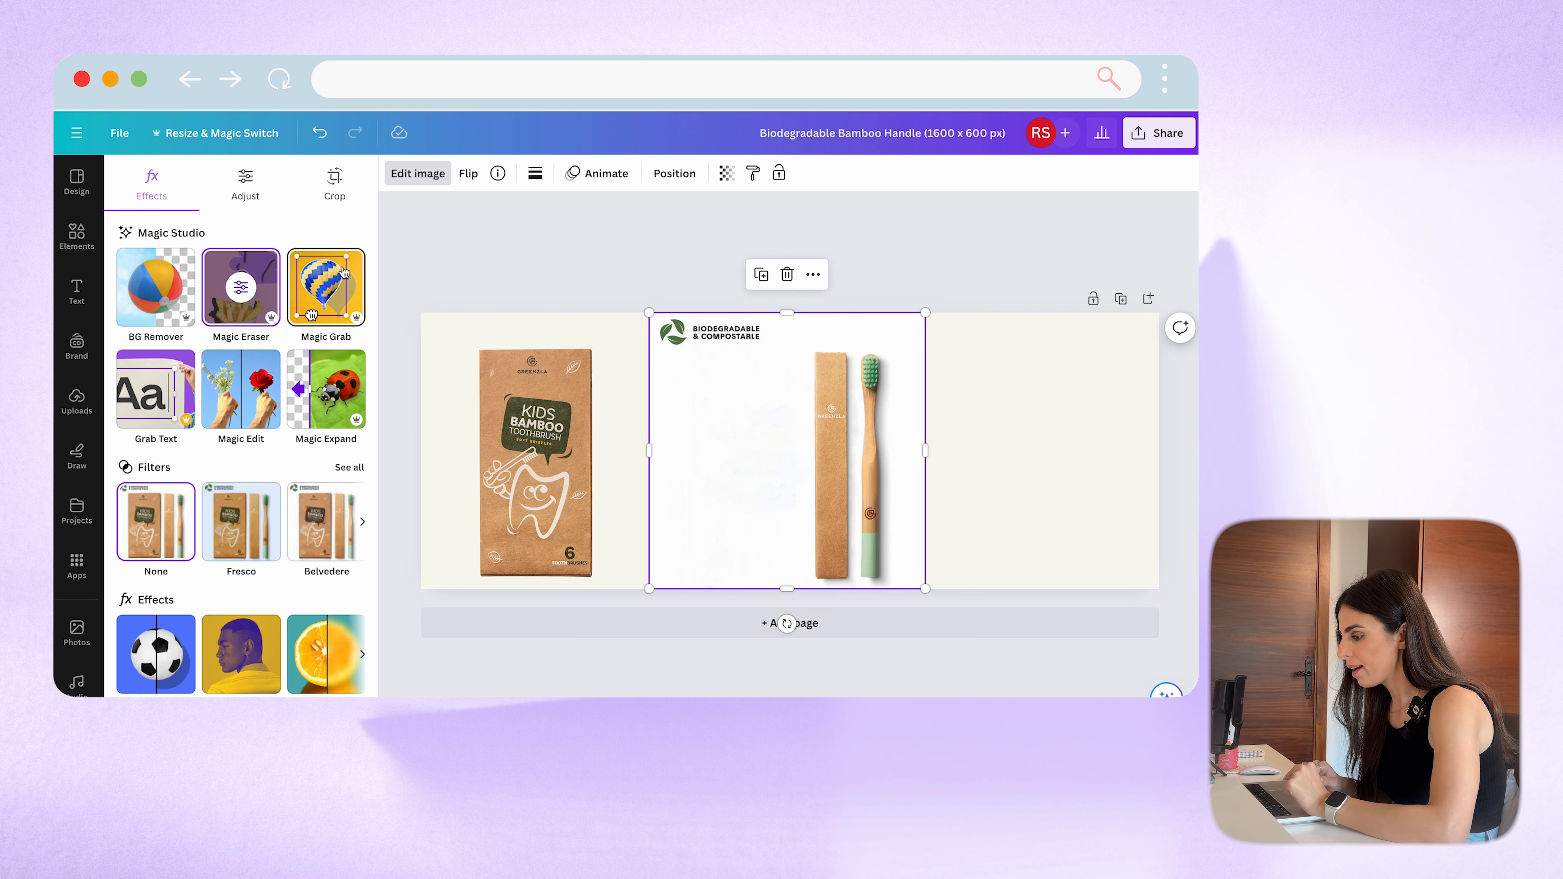
pyautogui.click(310, 289)
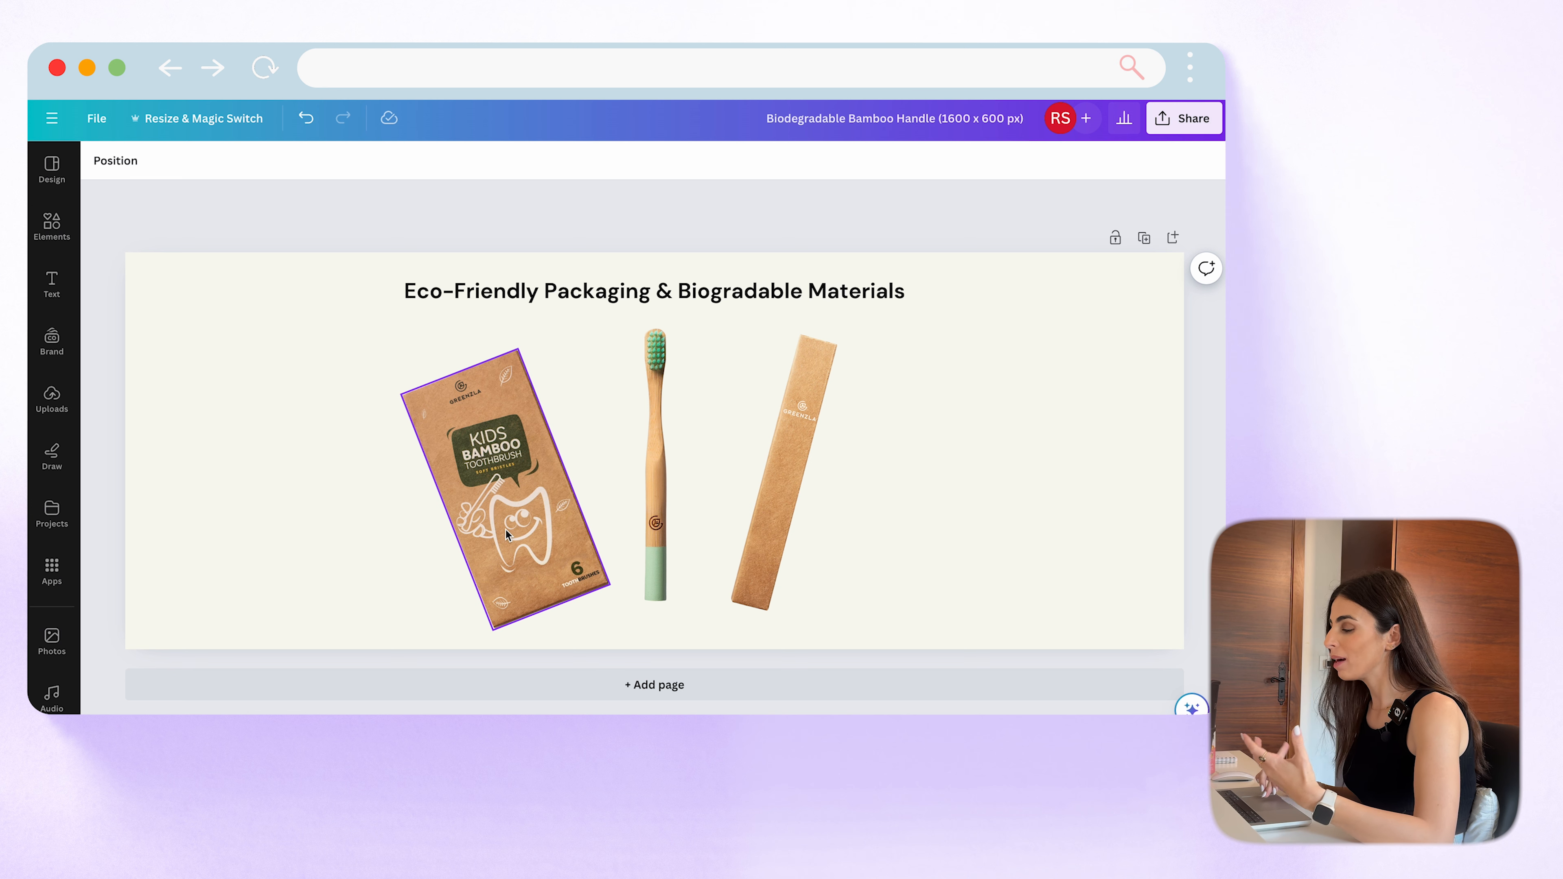
# Step: Rotate the narrow cardboard toothbrush sleeve to 19°
pyautogui.click(826, 494)
pyautogui.moveTo(737, 642); pyautogui.dragTo(726, 638)
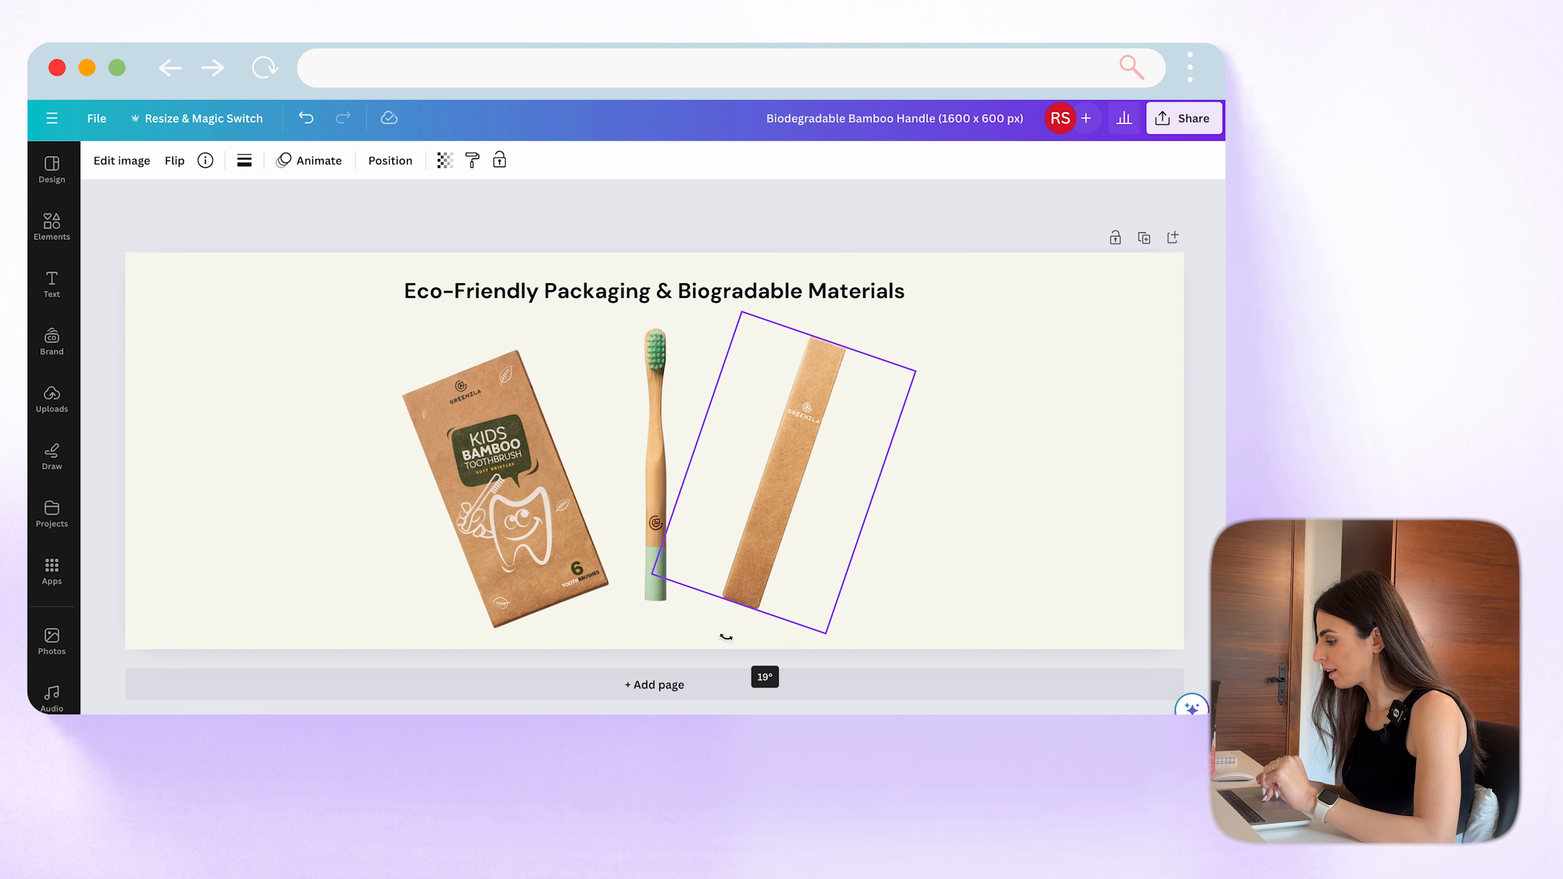
pyautogui.click(918, 583)
pyautogui.moveTo(775, 509); pyautogui.dragTo(774, 507)
# Step: Delete the heading above the products and shift the narrow cardboard sleeve slightly to the right
pyautogui.click(683, 299)
pyautogui.press('Delete')
pyautogui.moveTo(858, 380)
pyautogui.mouseDown()
pyautogui.moveTo(472, 456)
pyautogui.moveTo(869, 352)
pyautogui.moveTo(875, 370)
pyautogui.mouseUp()
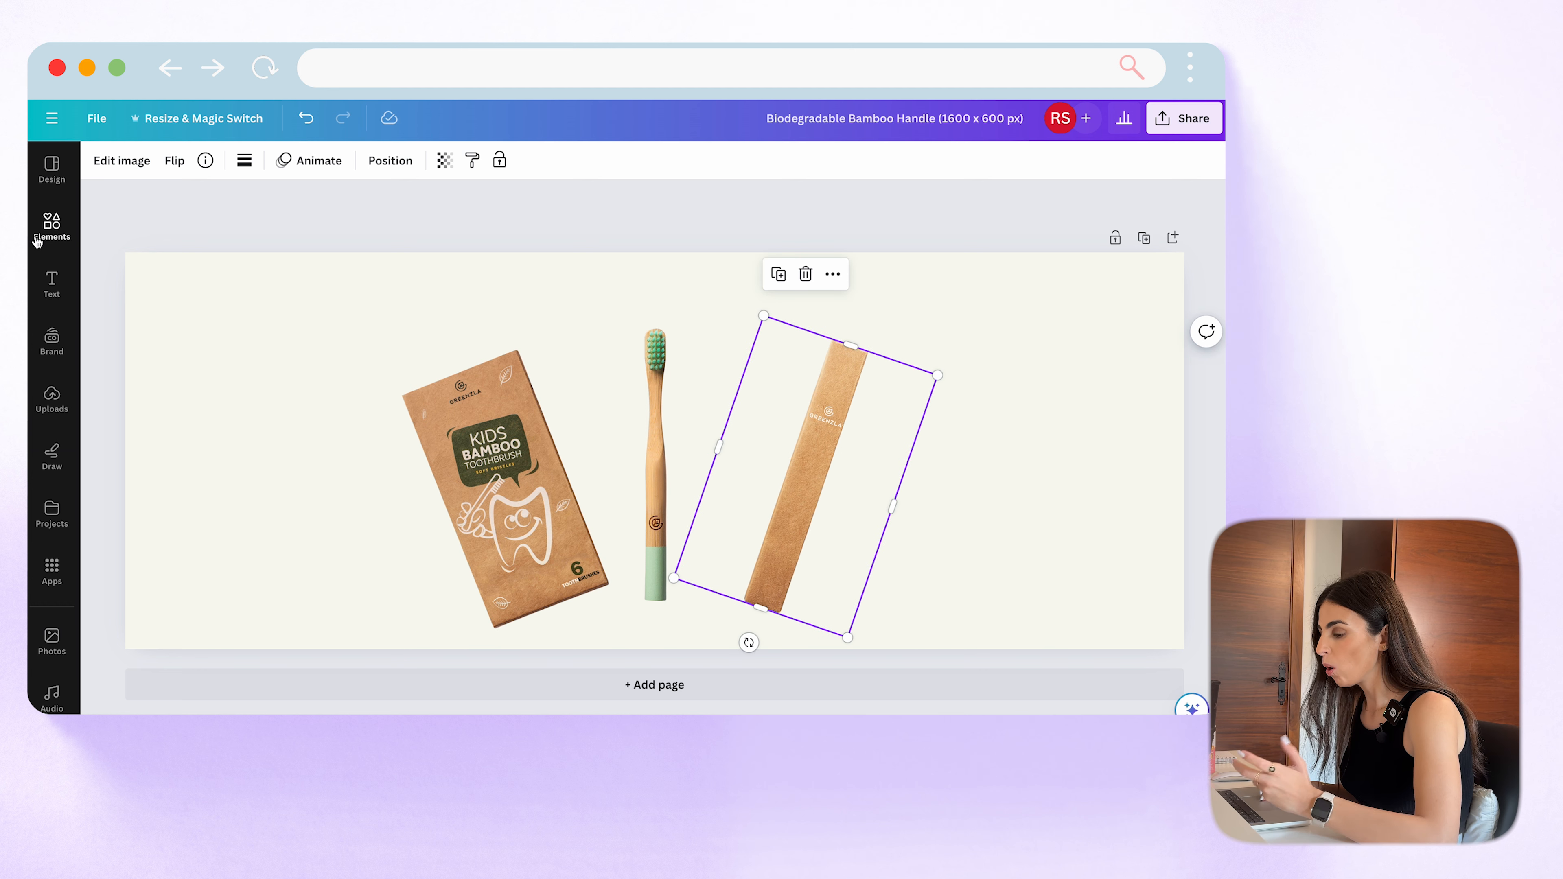
# Step: Search the elements for toothbrush designs and browse the graphics for a suitable decoration
pyautogui.click(51, 229)
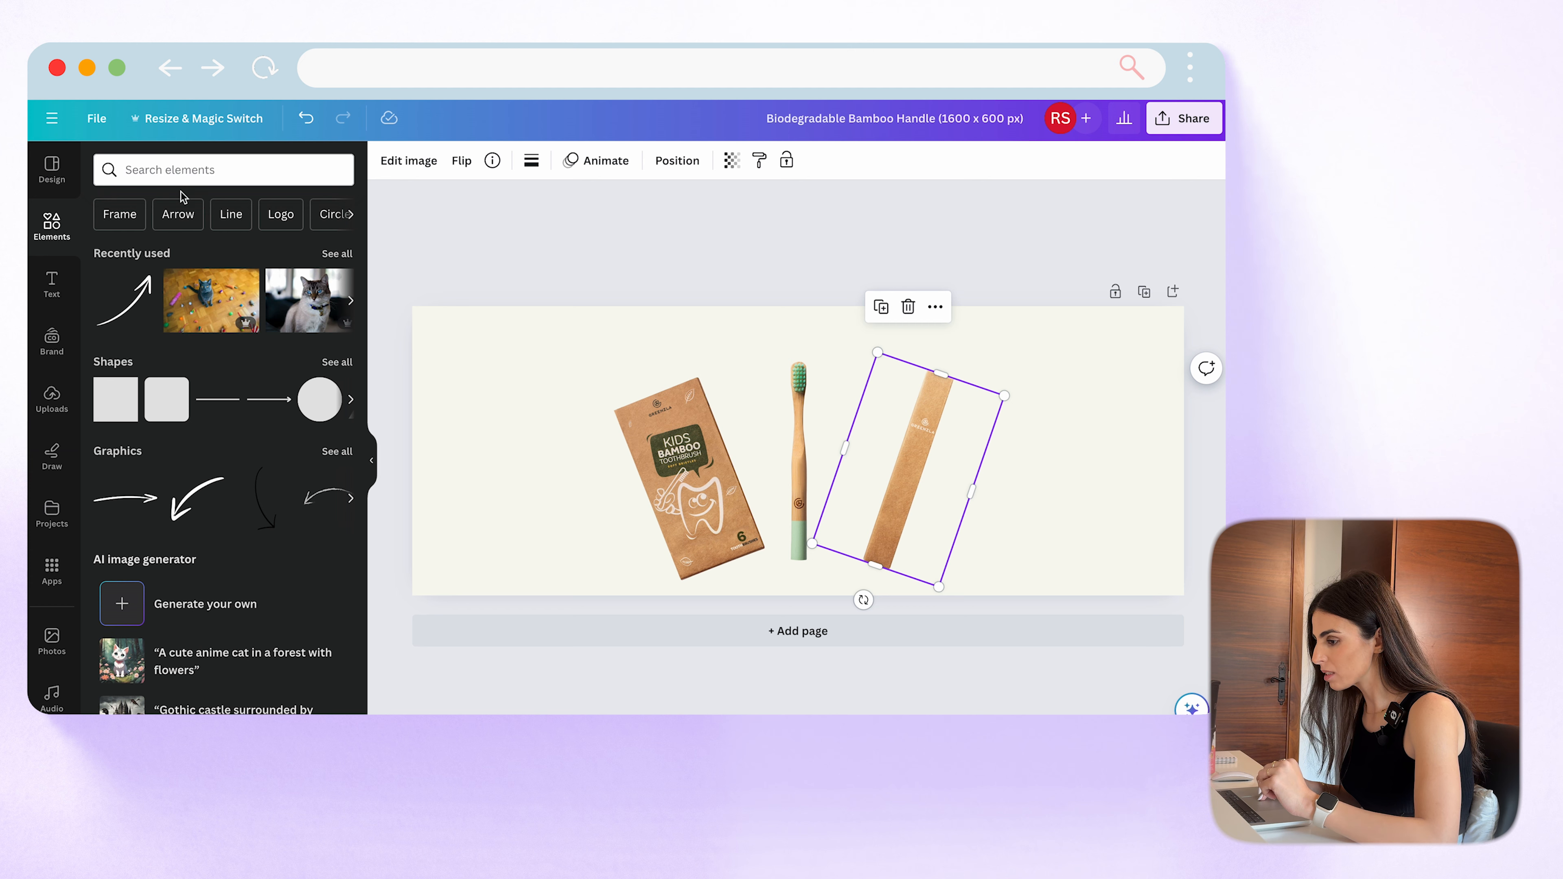
pyautogui.click(182, 173)
pyautogui.write('toothbruh')
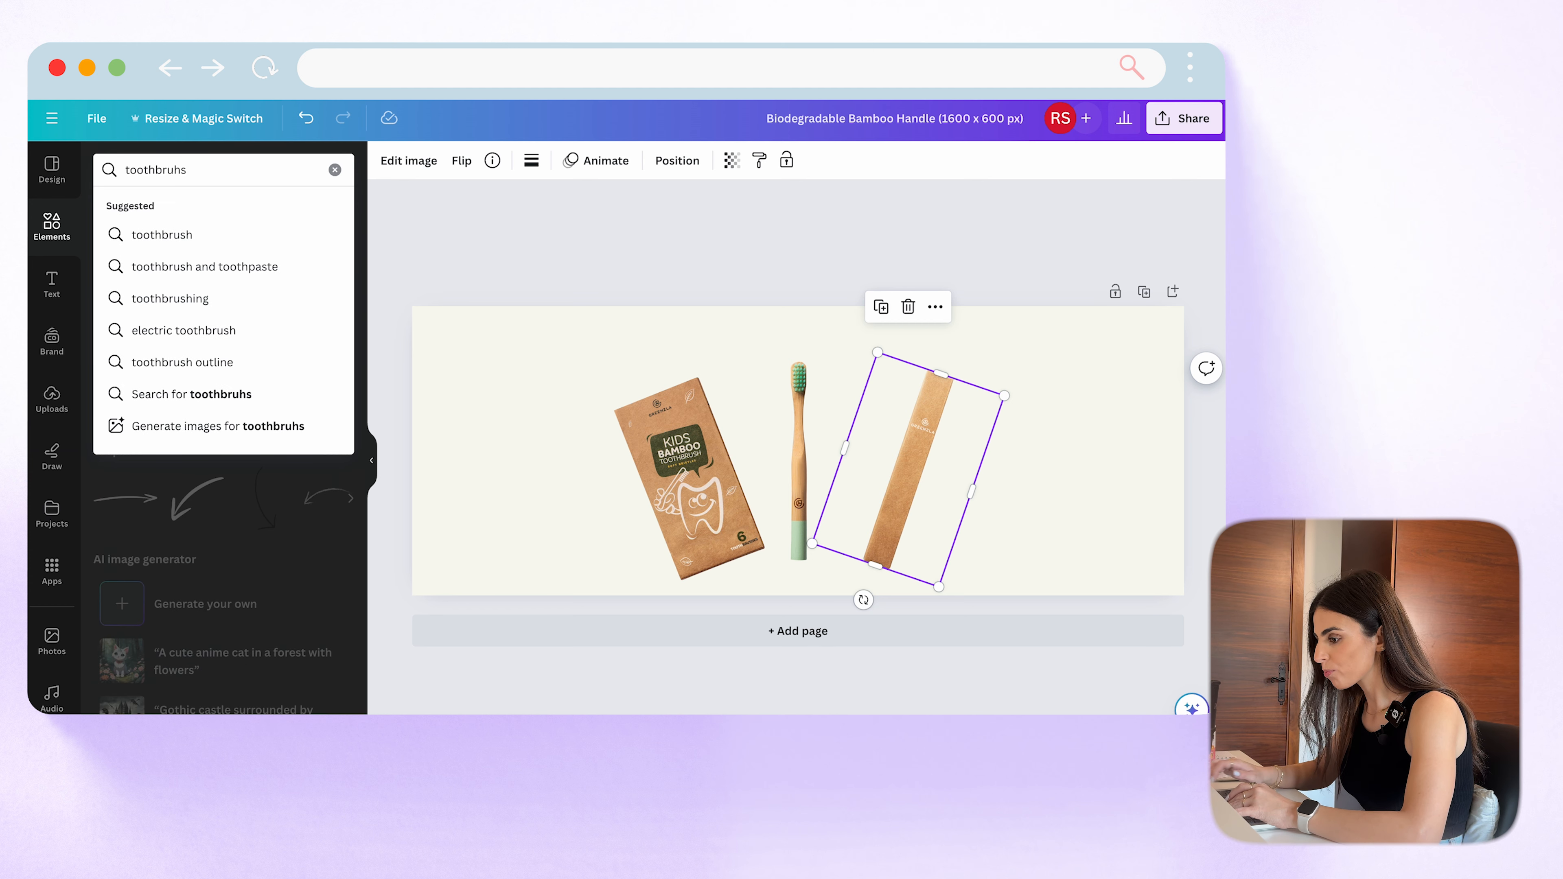
pyautogui.press('Return')
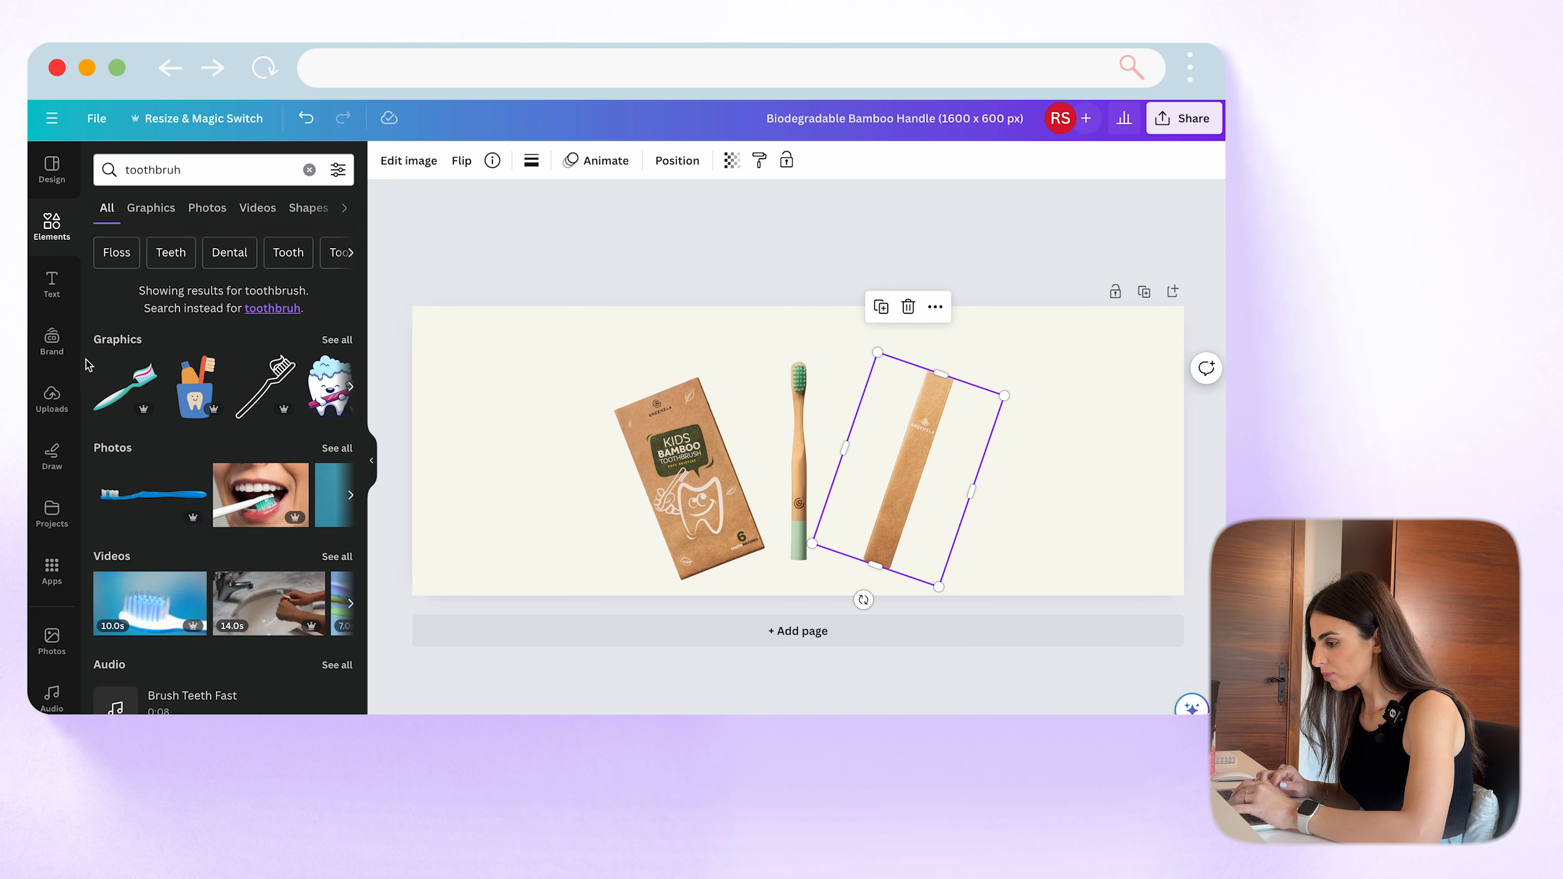
pyautogui.click(149, 216)
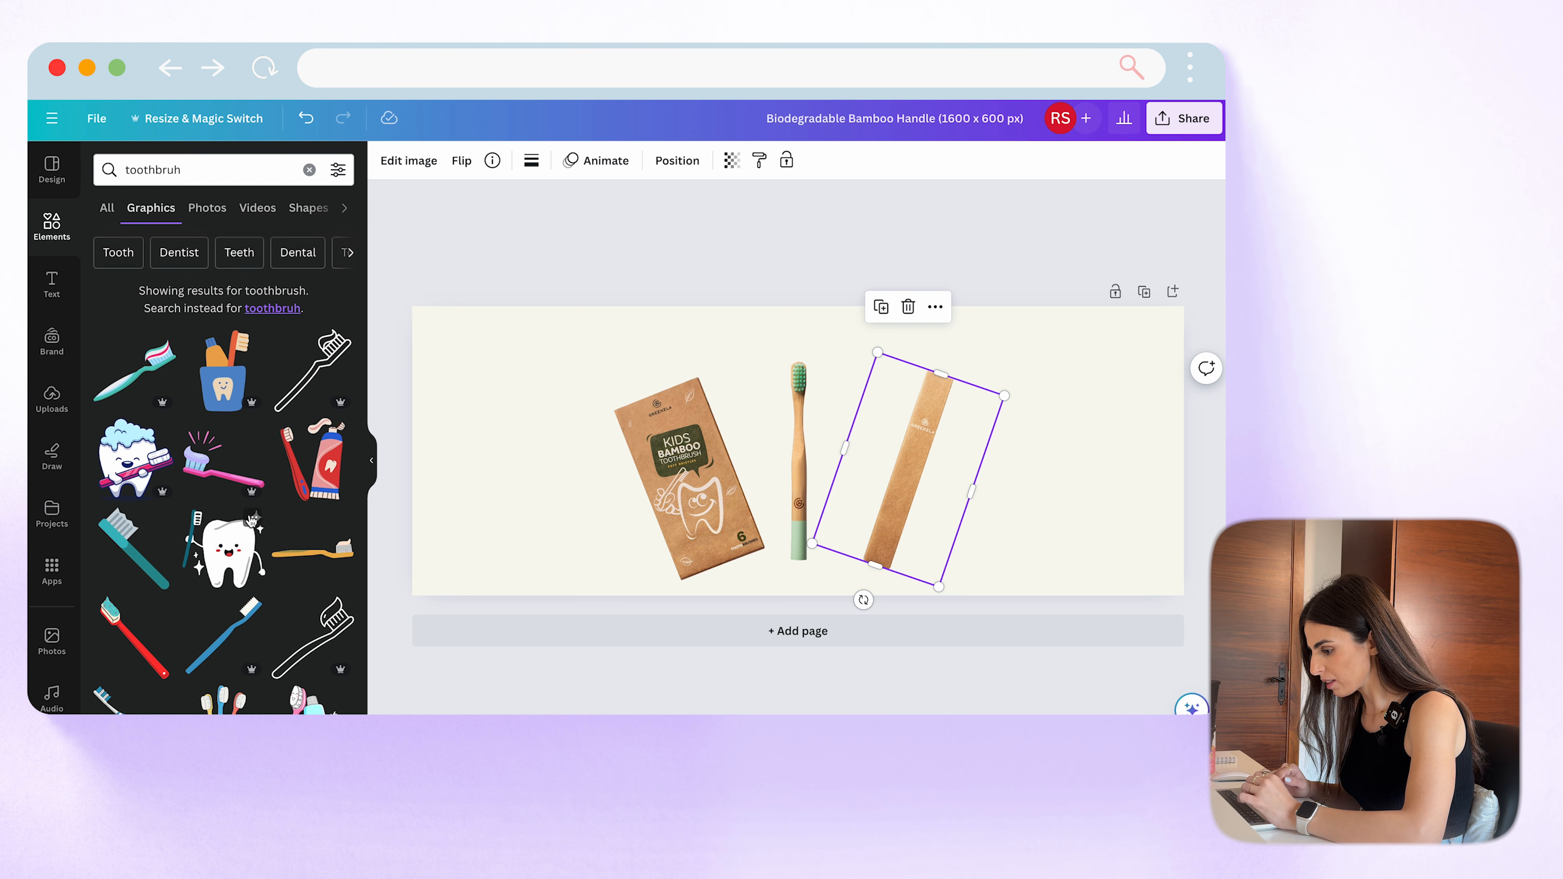
pyautogui.scroll(-7, 252, 519)
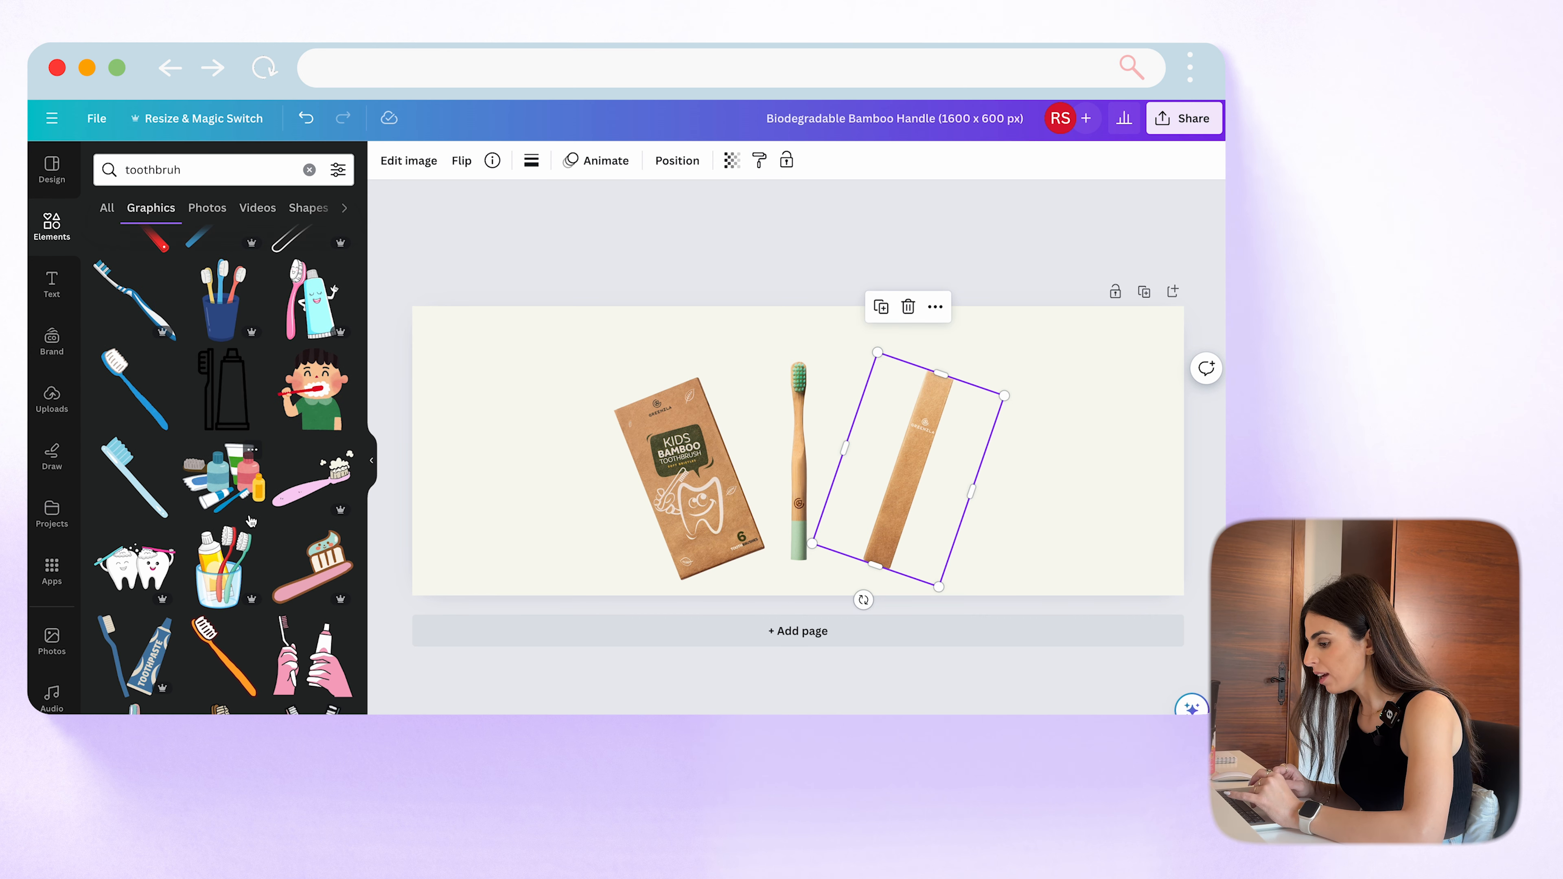
pyautogui.scroll(10, 243, 519)
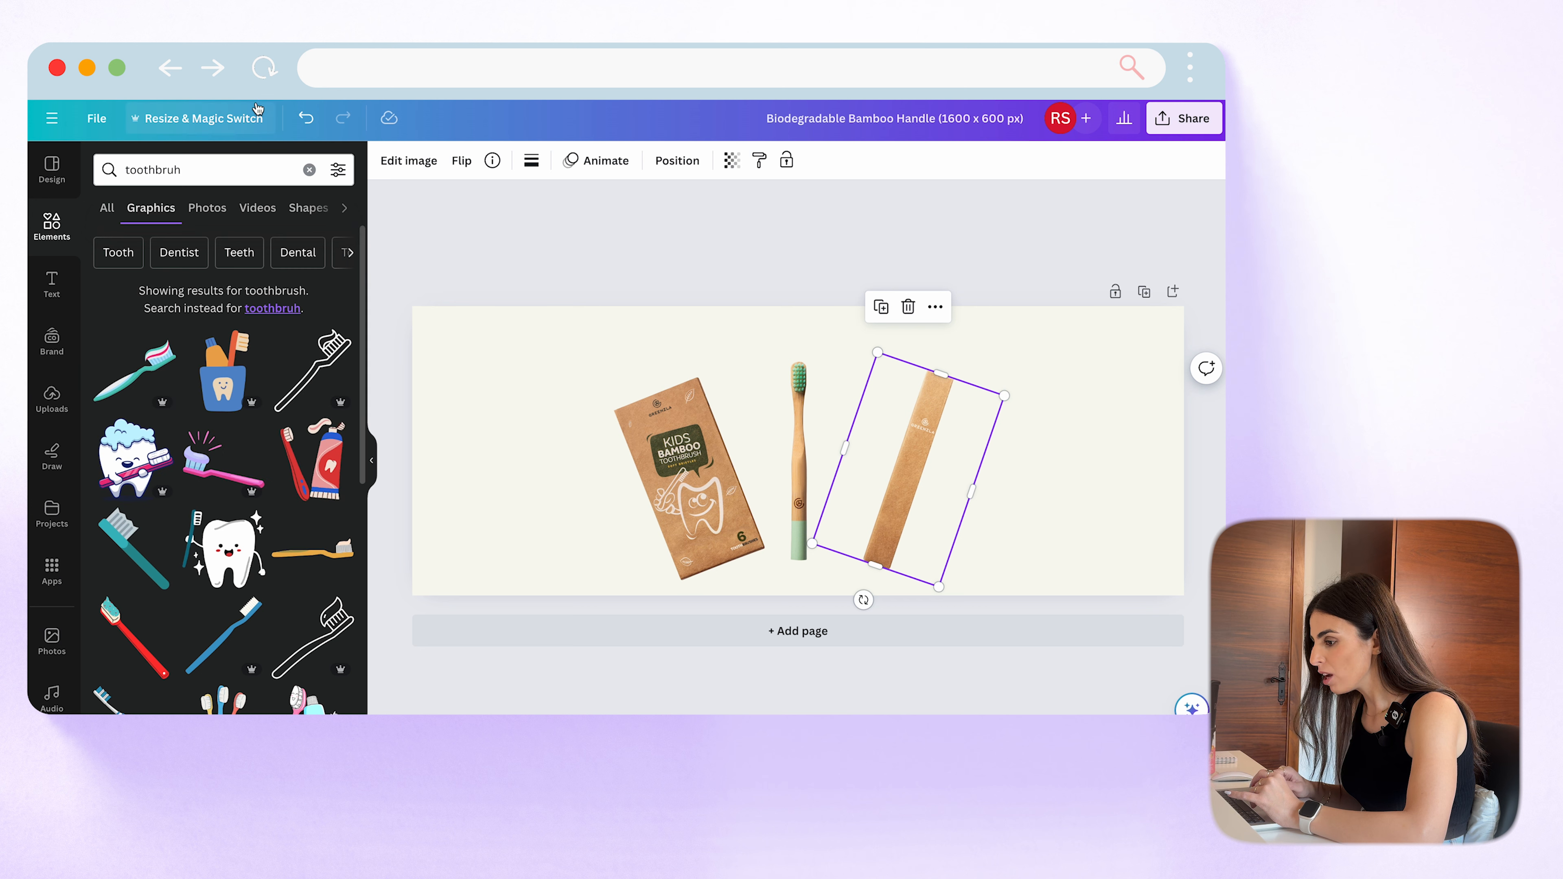
# Step: Search the graphics for "toothbrush pattern" and place the small line-art tooth pattern to the left of the large box
pyautogui.click(194, 173)
pyautogui.write('pattern')
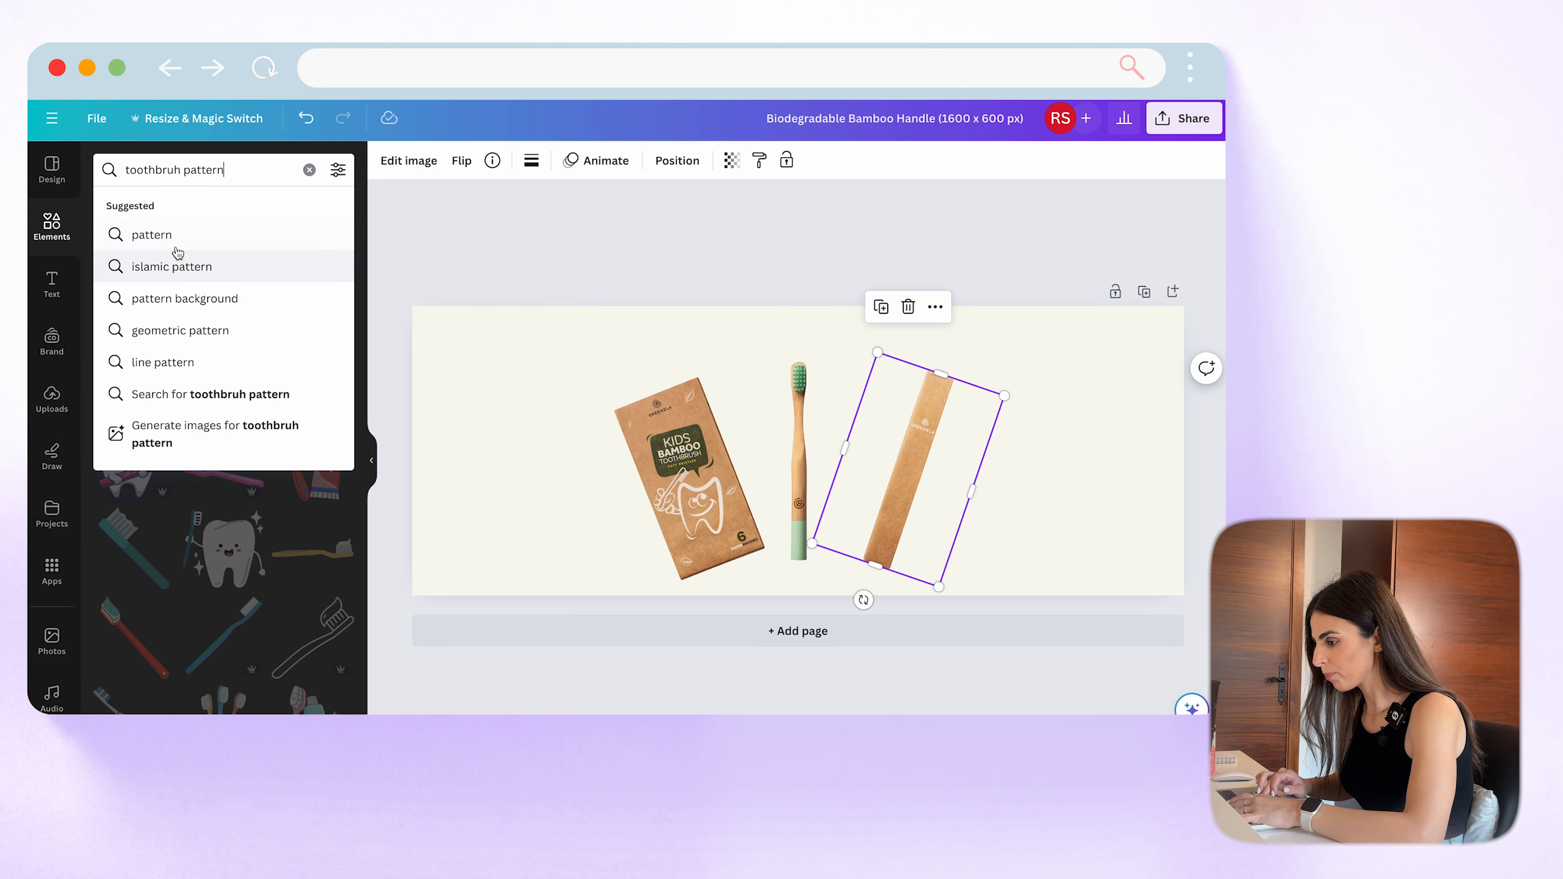
pyautogui.click(182, 234)
pyautogui.click(179, 177)
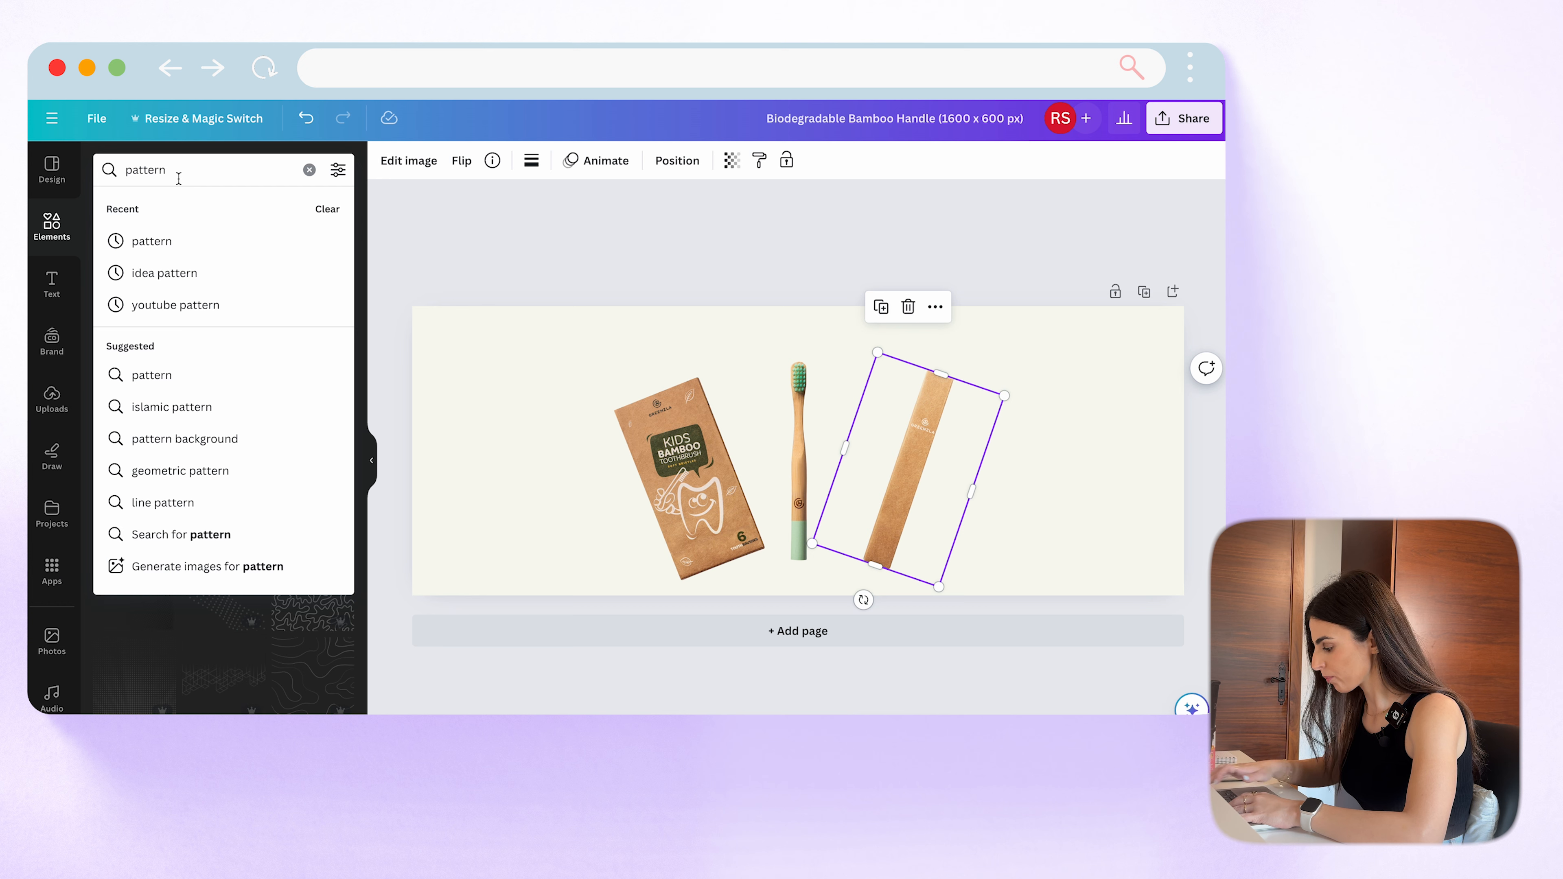
pyautogui.press('BackSpace')
pyautogui.press('BackSpace')
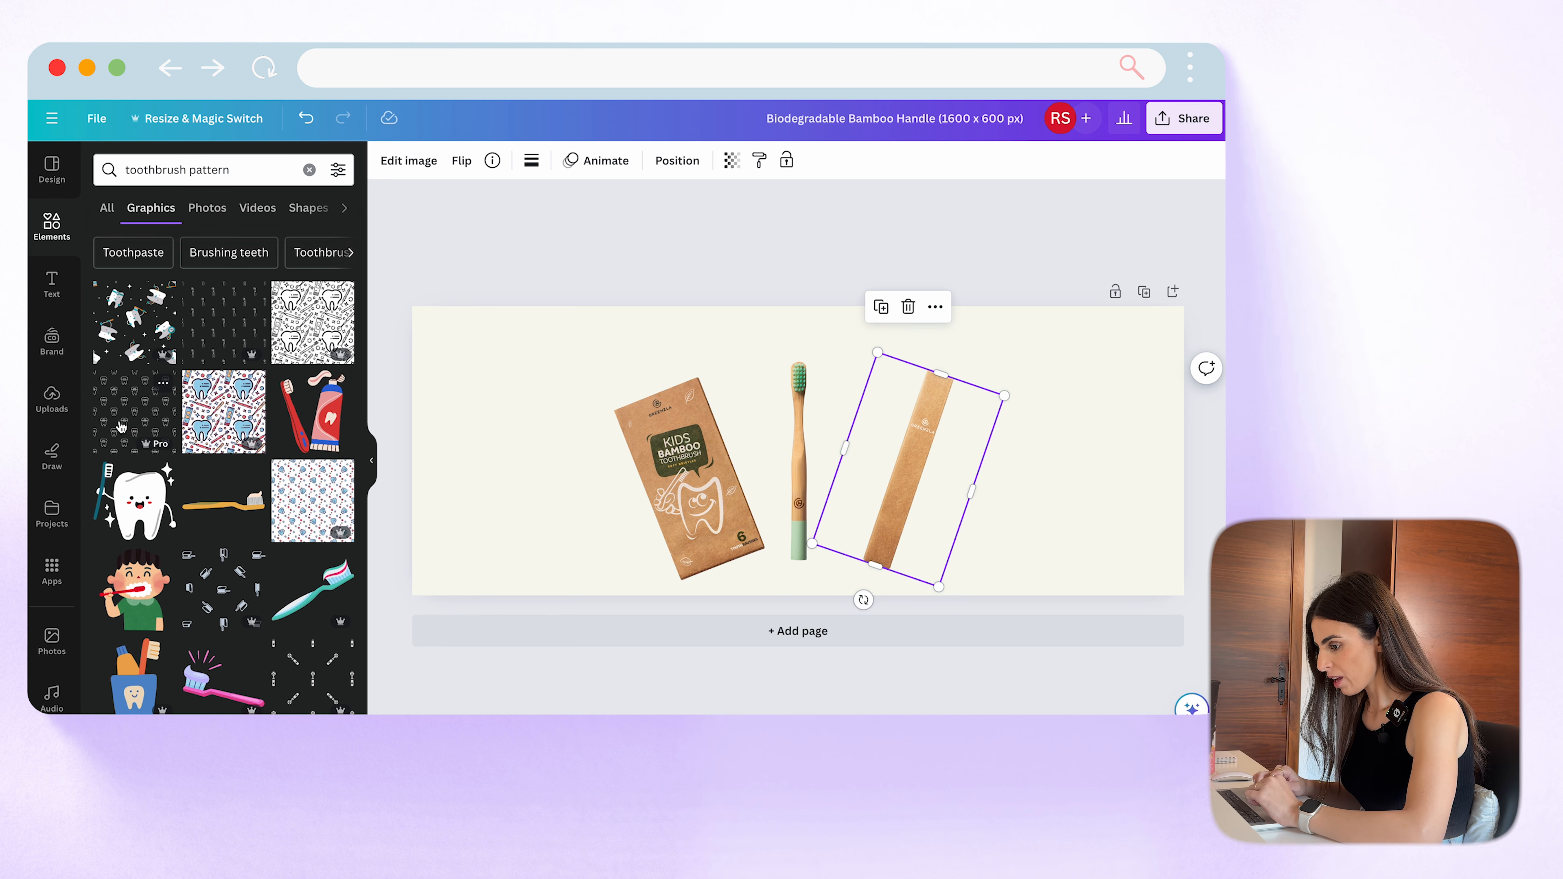
pyautogui.click(122, 424)
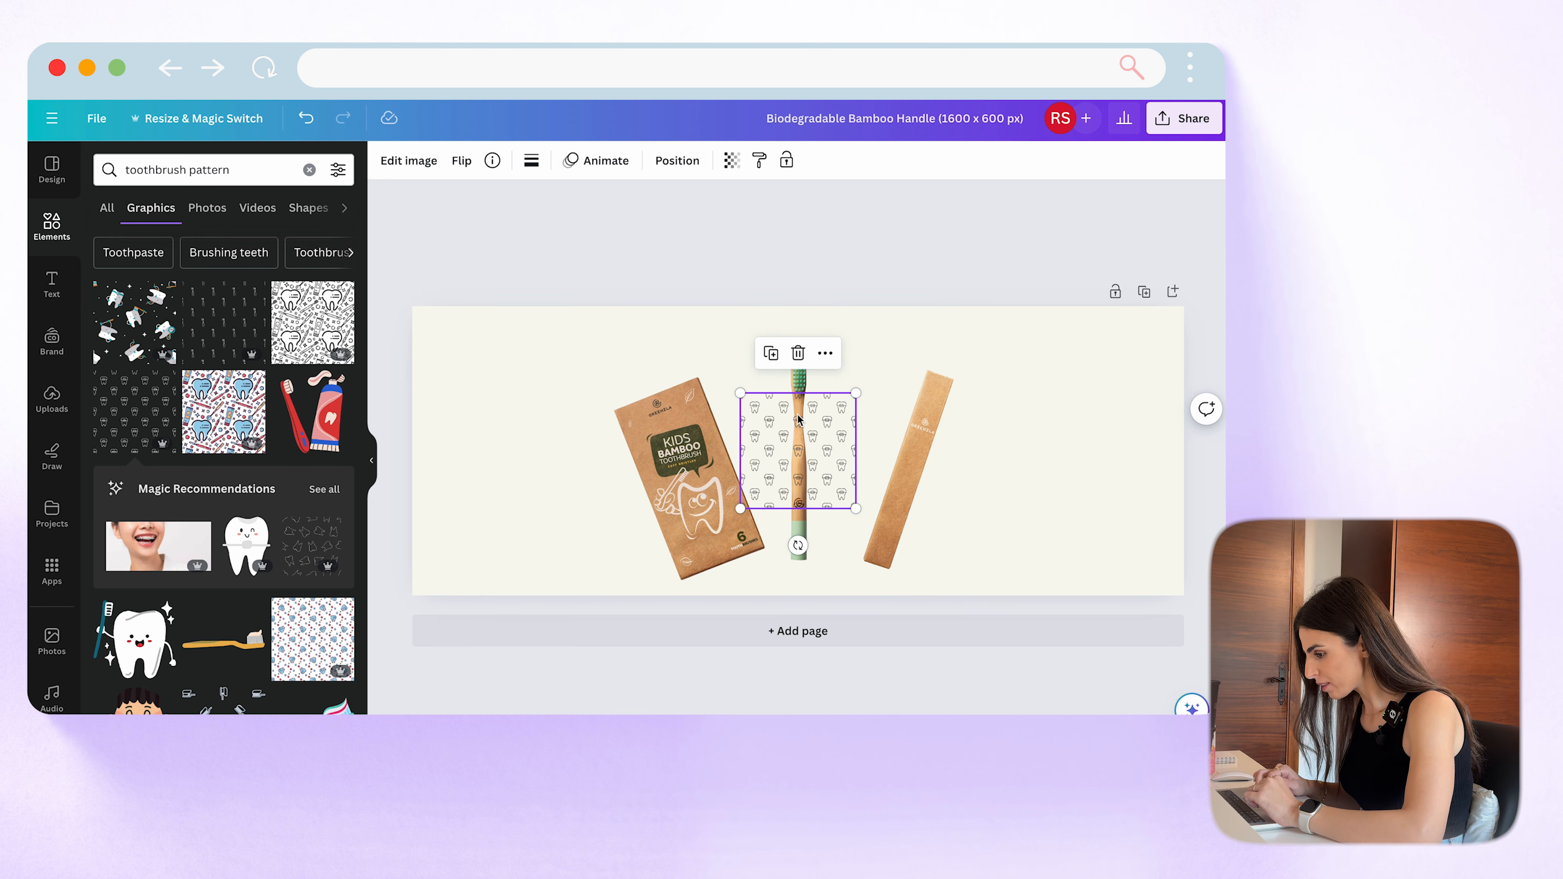
pyautogui.moveTo(797, 420); pyautogui.dragTo(511, 384)
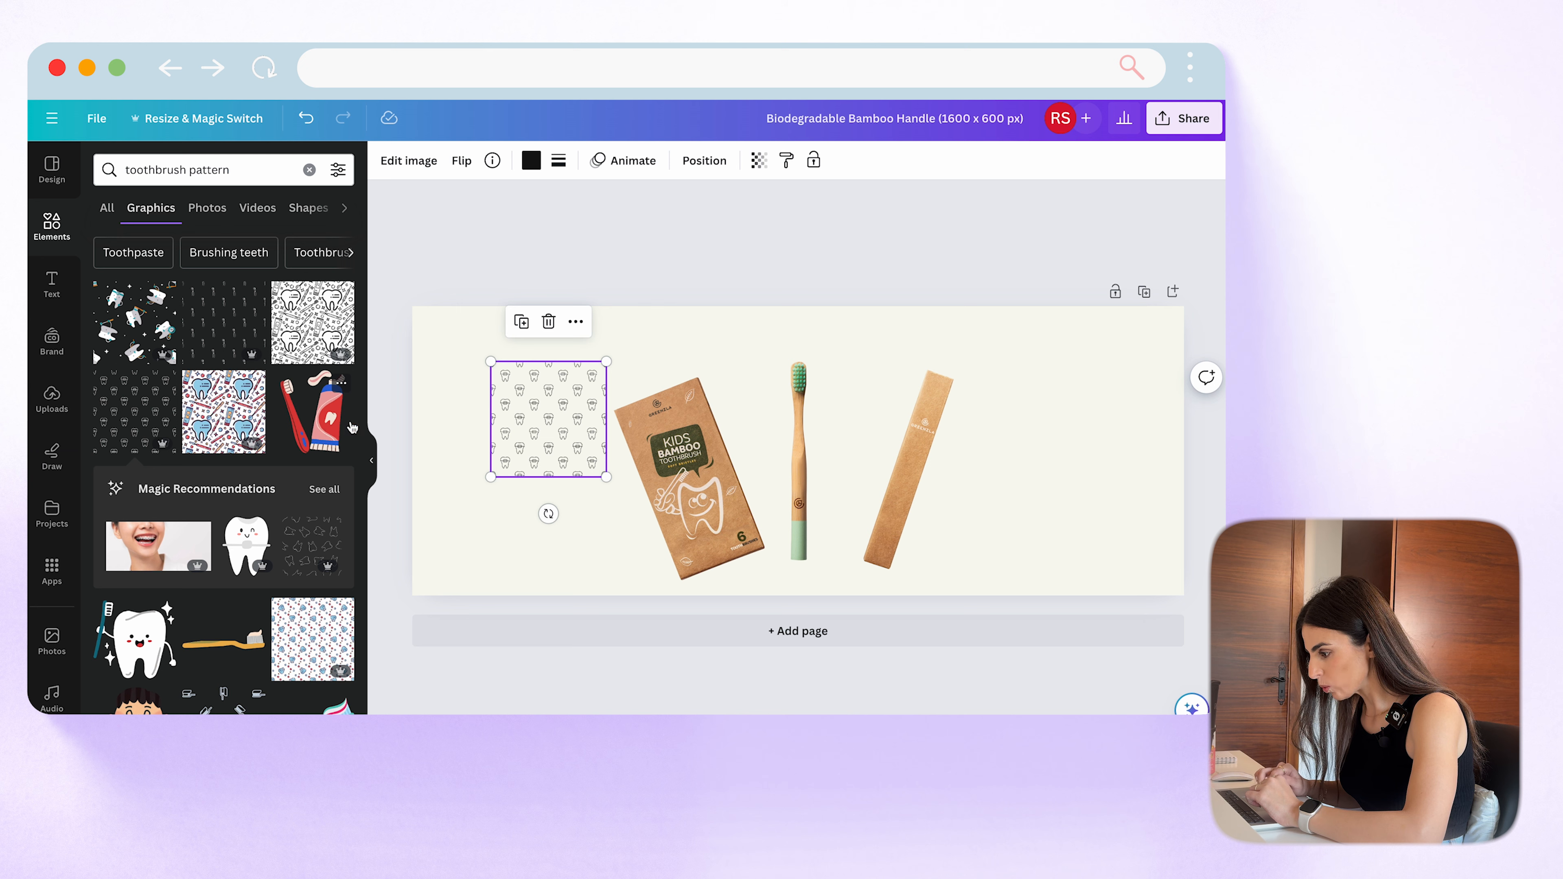
# Step: Try the black-and-white and the coloured tooth-and-toothbrush patterns on the banner and delete both
pyautogui.click(314, 323)
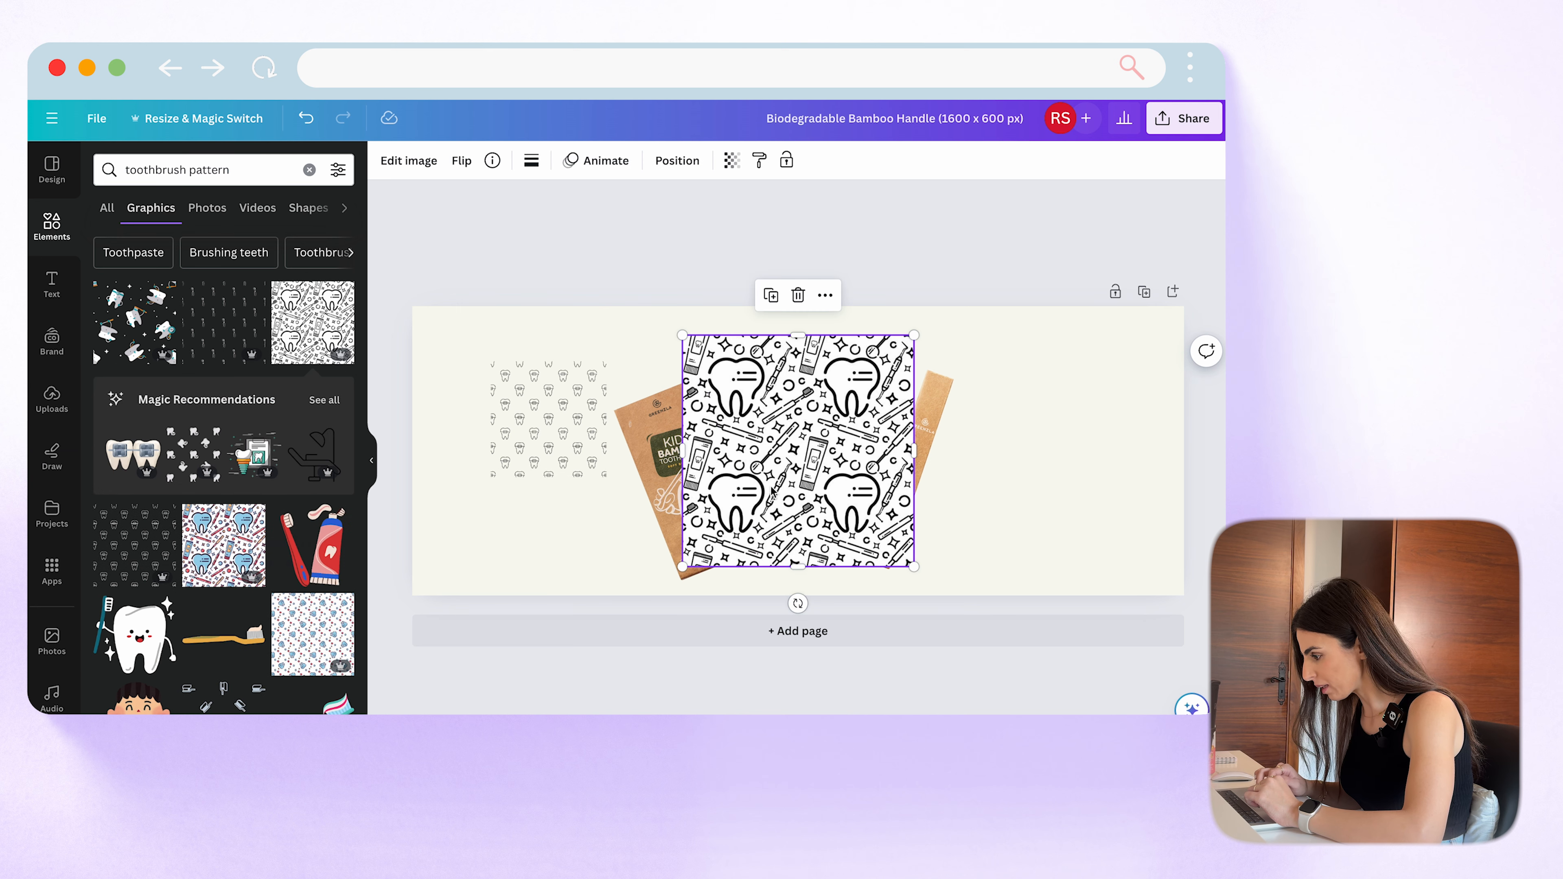
pyautogui.click(227, 542)
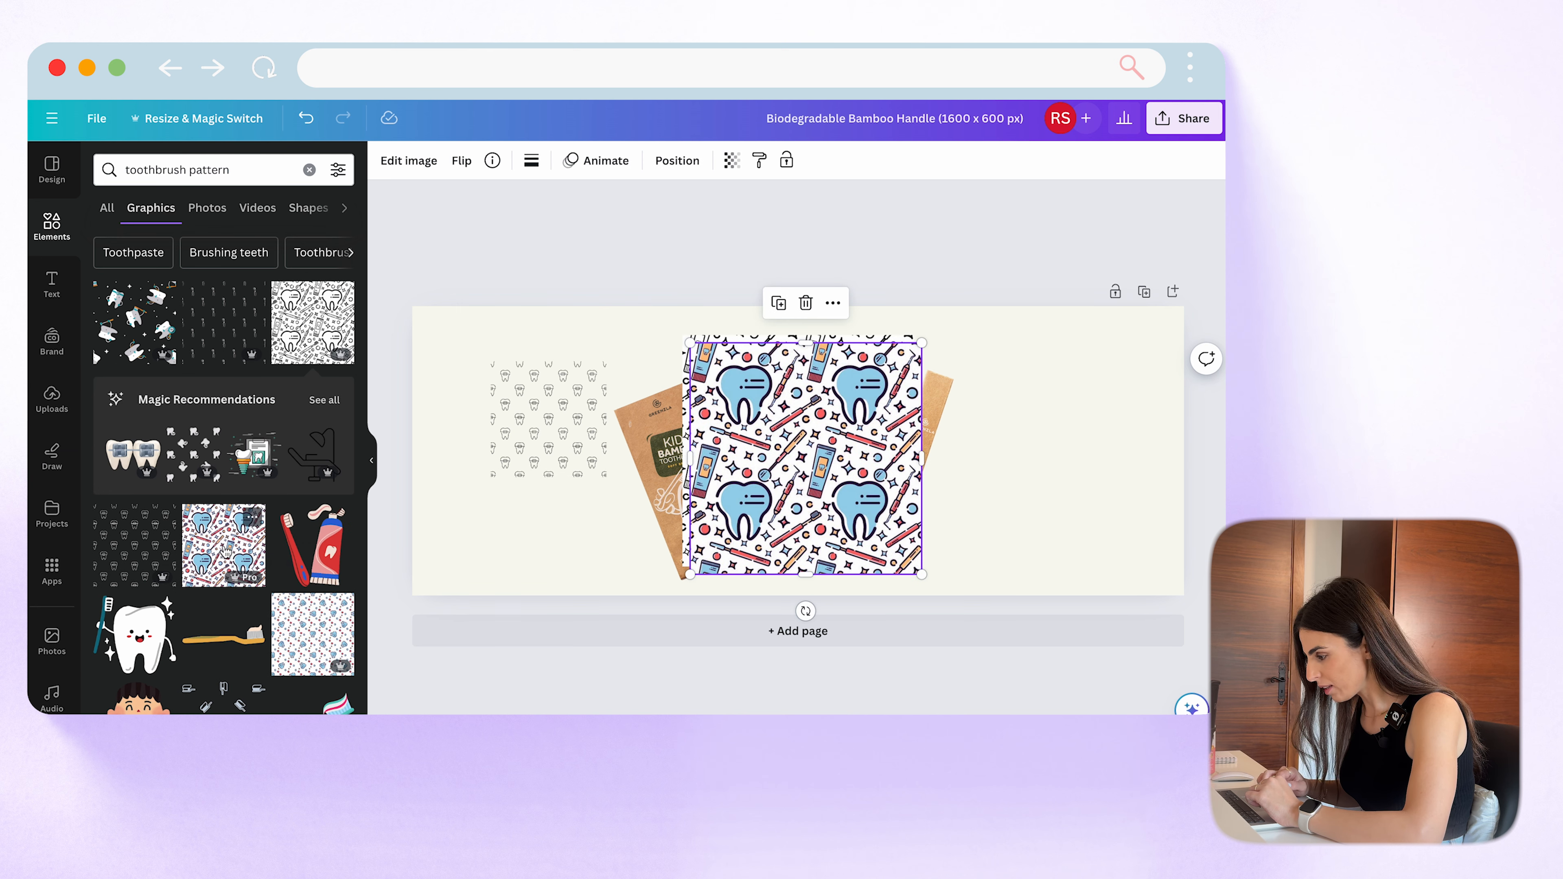
pyautogui.moveTo(784, 485); pyautogui.dragTo(597, 493)
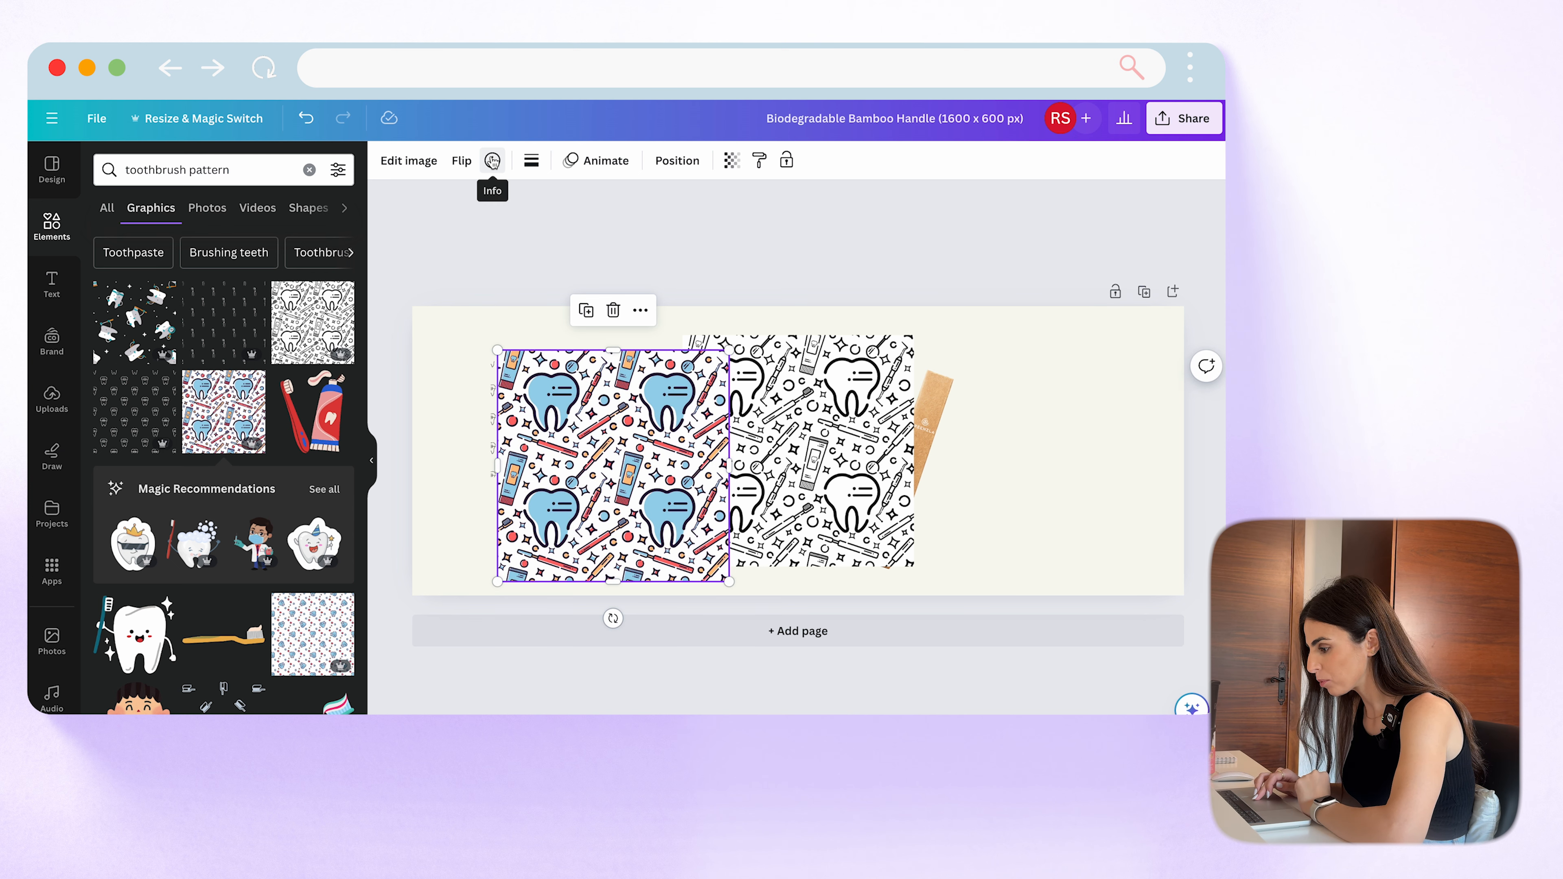
pyautogui.press('Delete')
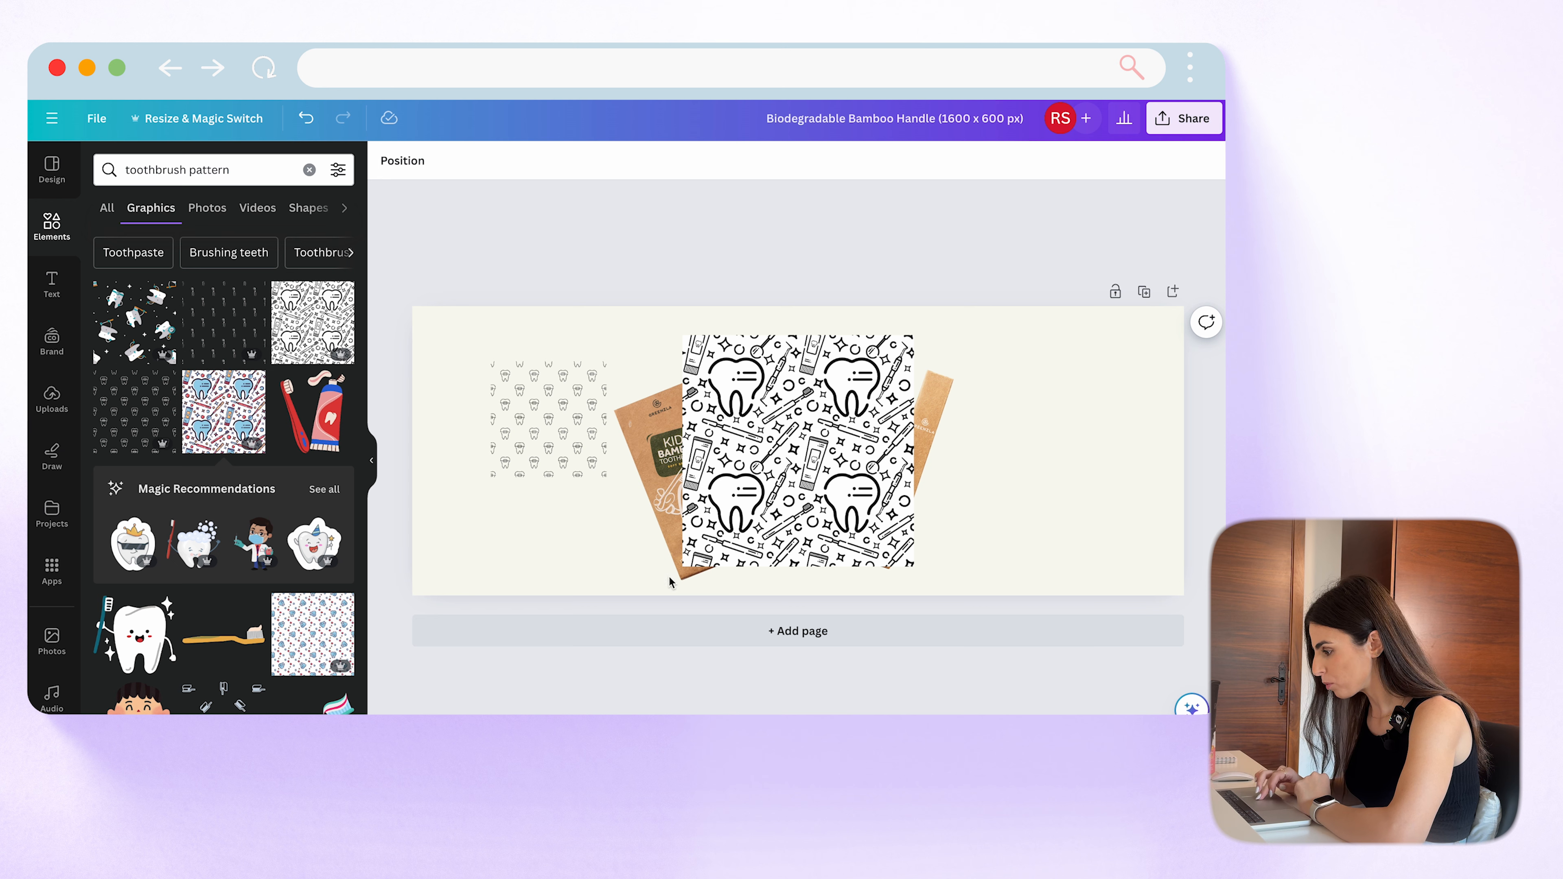
pyautogui.click(837, 476)
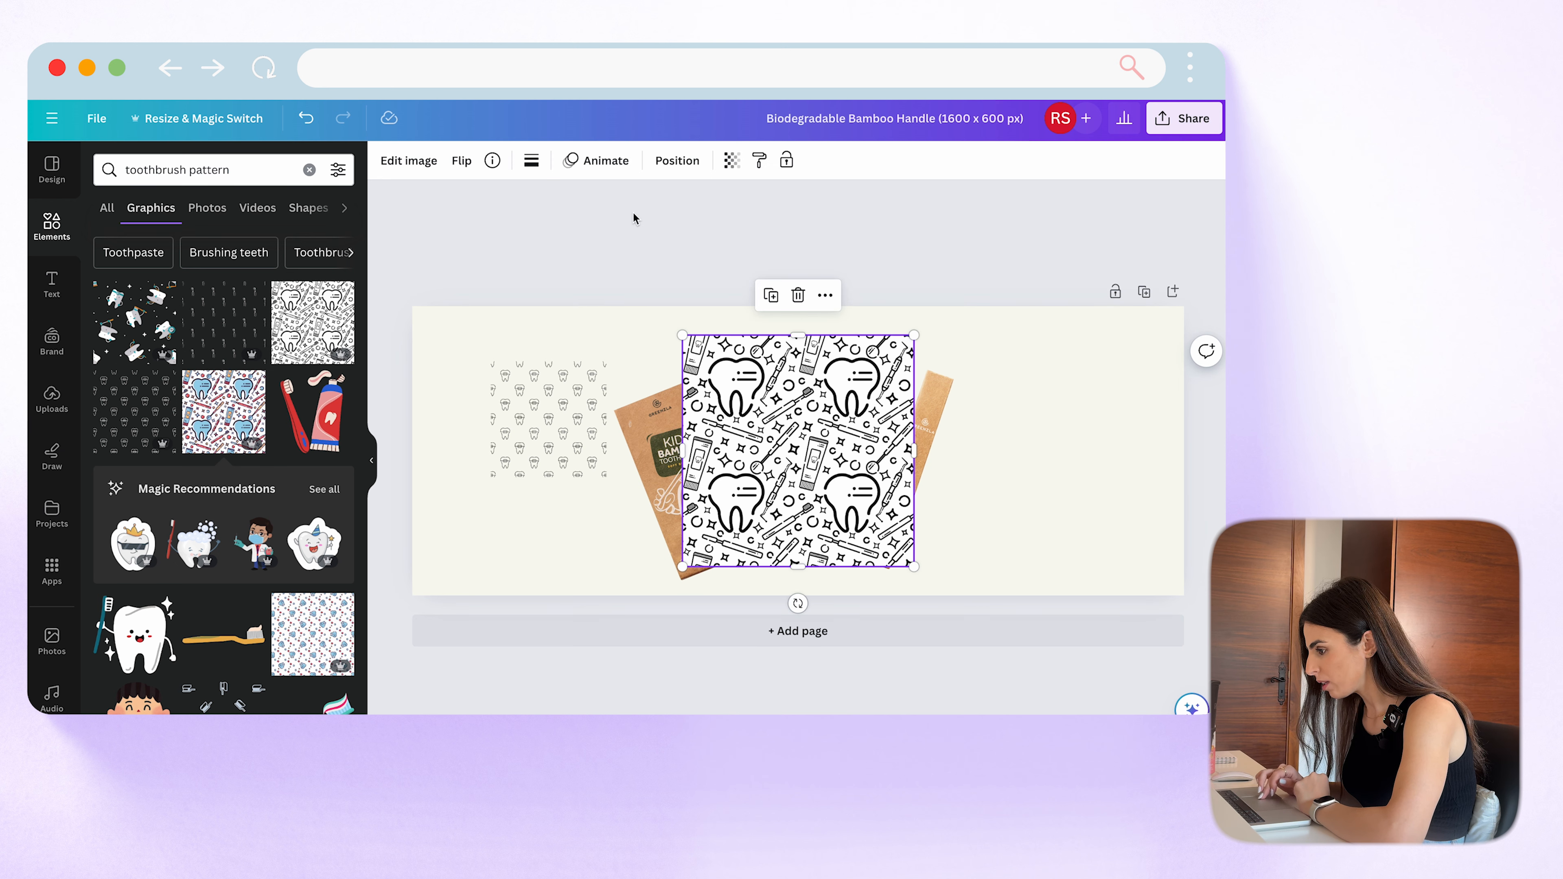
pyautogui.press('Delete')
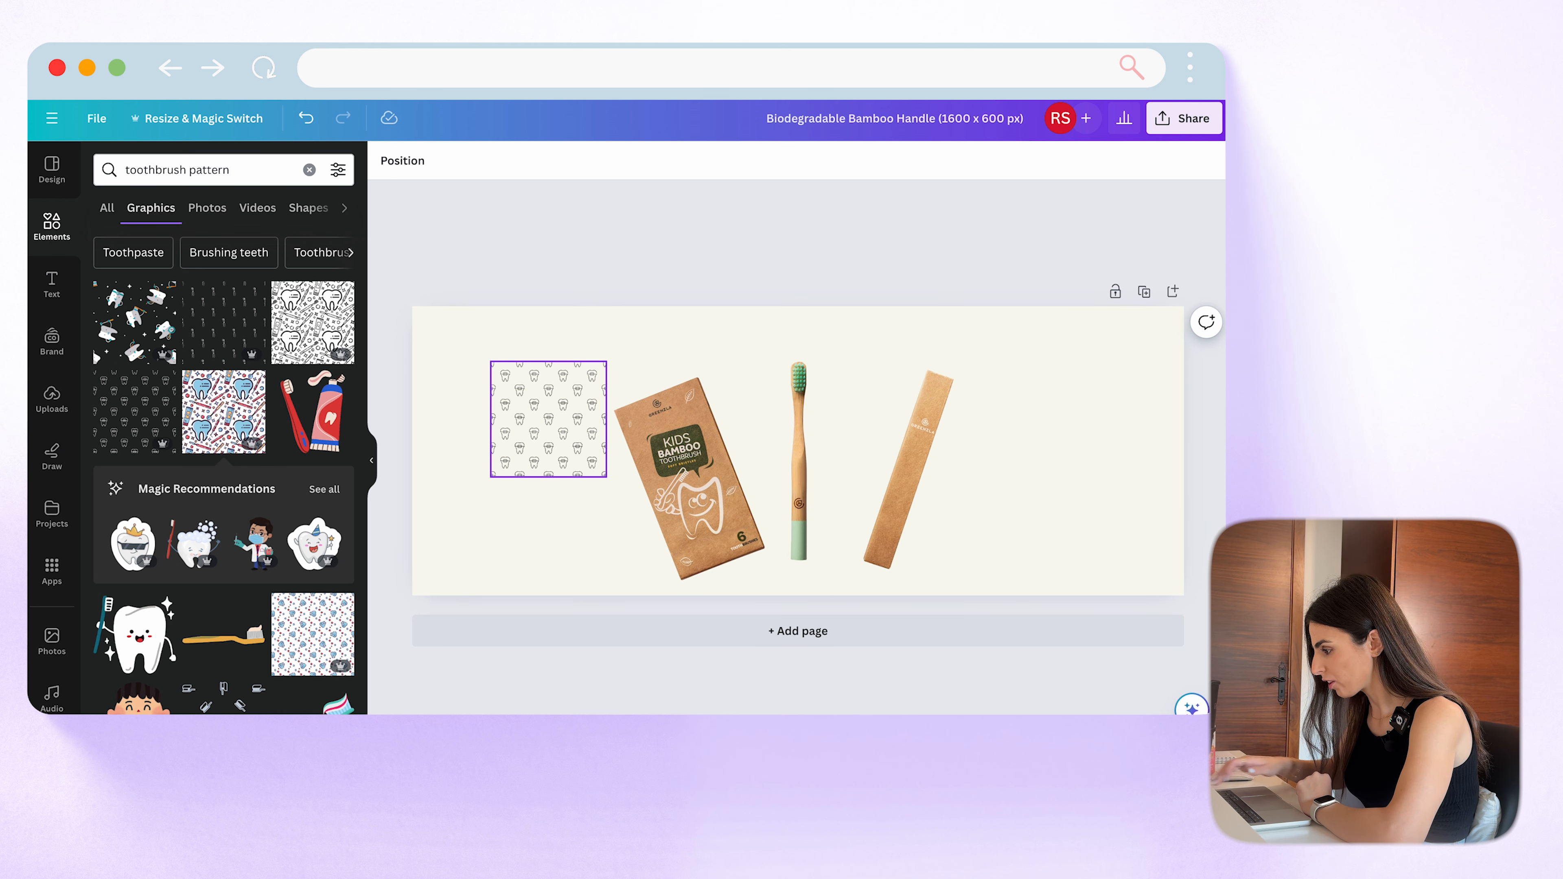
# Step: Recolour the line-art tooth pattern with the green sampled from the base of the toothbrush handle
pyautogui.click(506, 441)
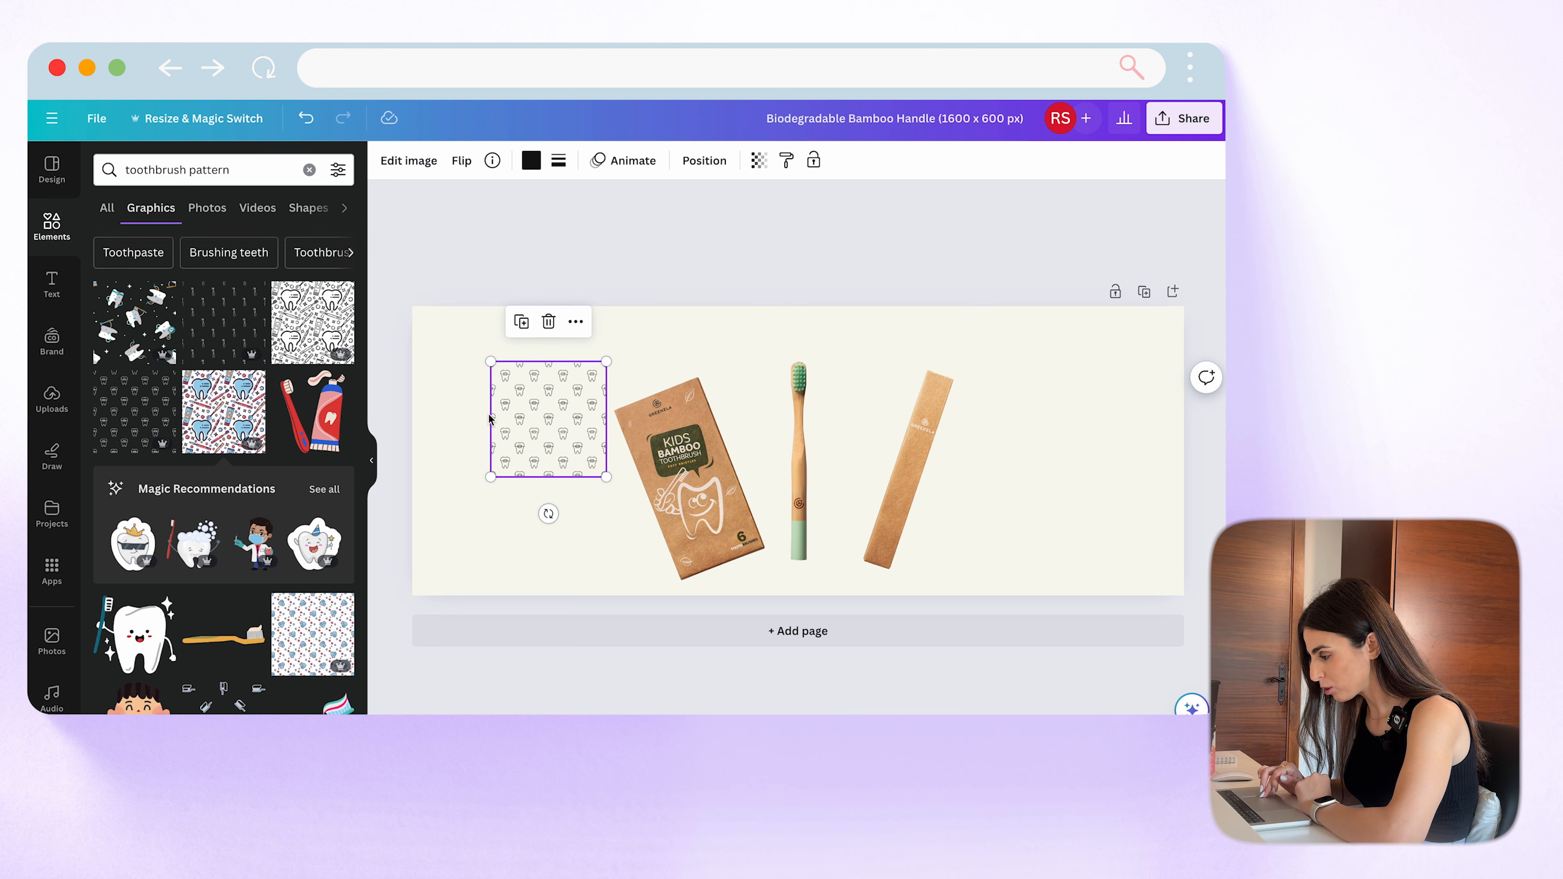
pyautogui.click(529, 161)
pyautogui.scroll(-6, 219, 475)
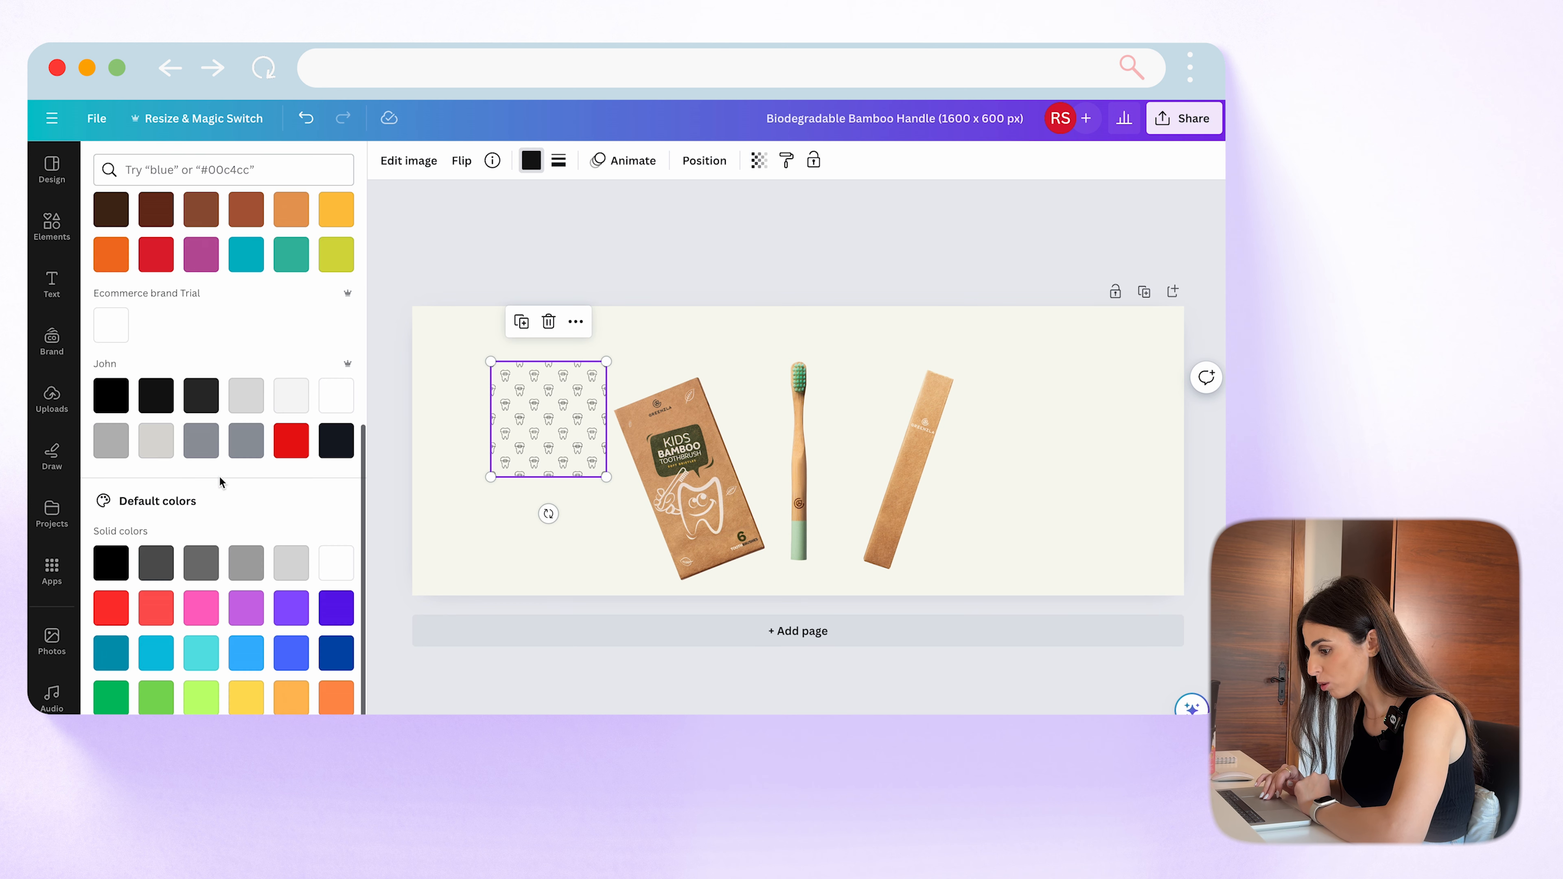
pyautogui.scroll(5, 218, 476)
pyautogui.scroll(2, 218, 475)
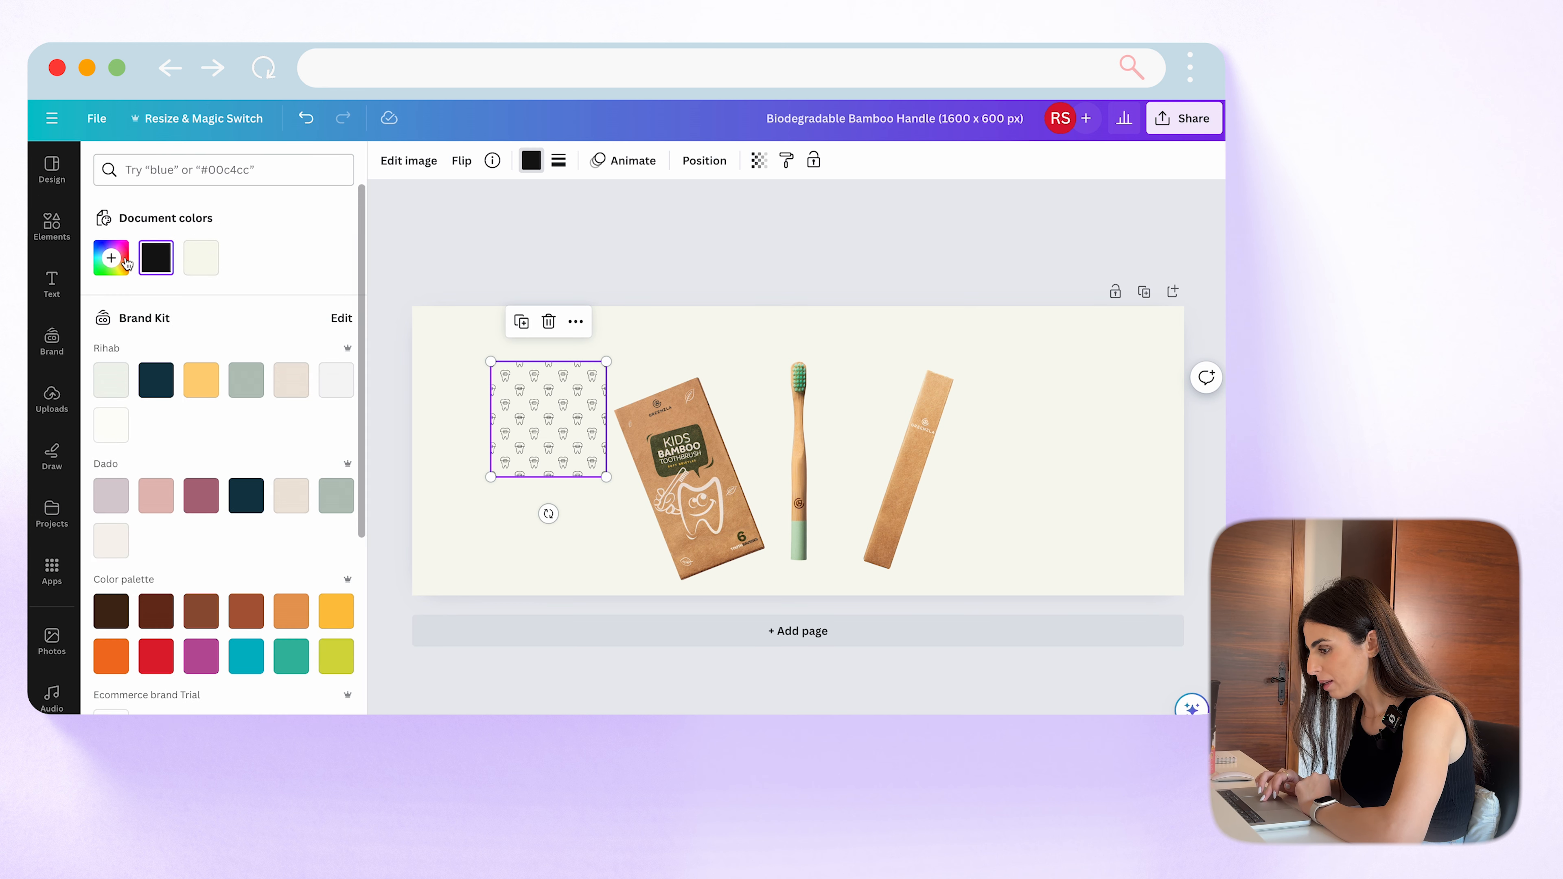
pyautogui.click(111, 258)
pyautogui.click(325, 425)
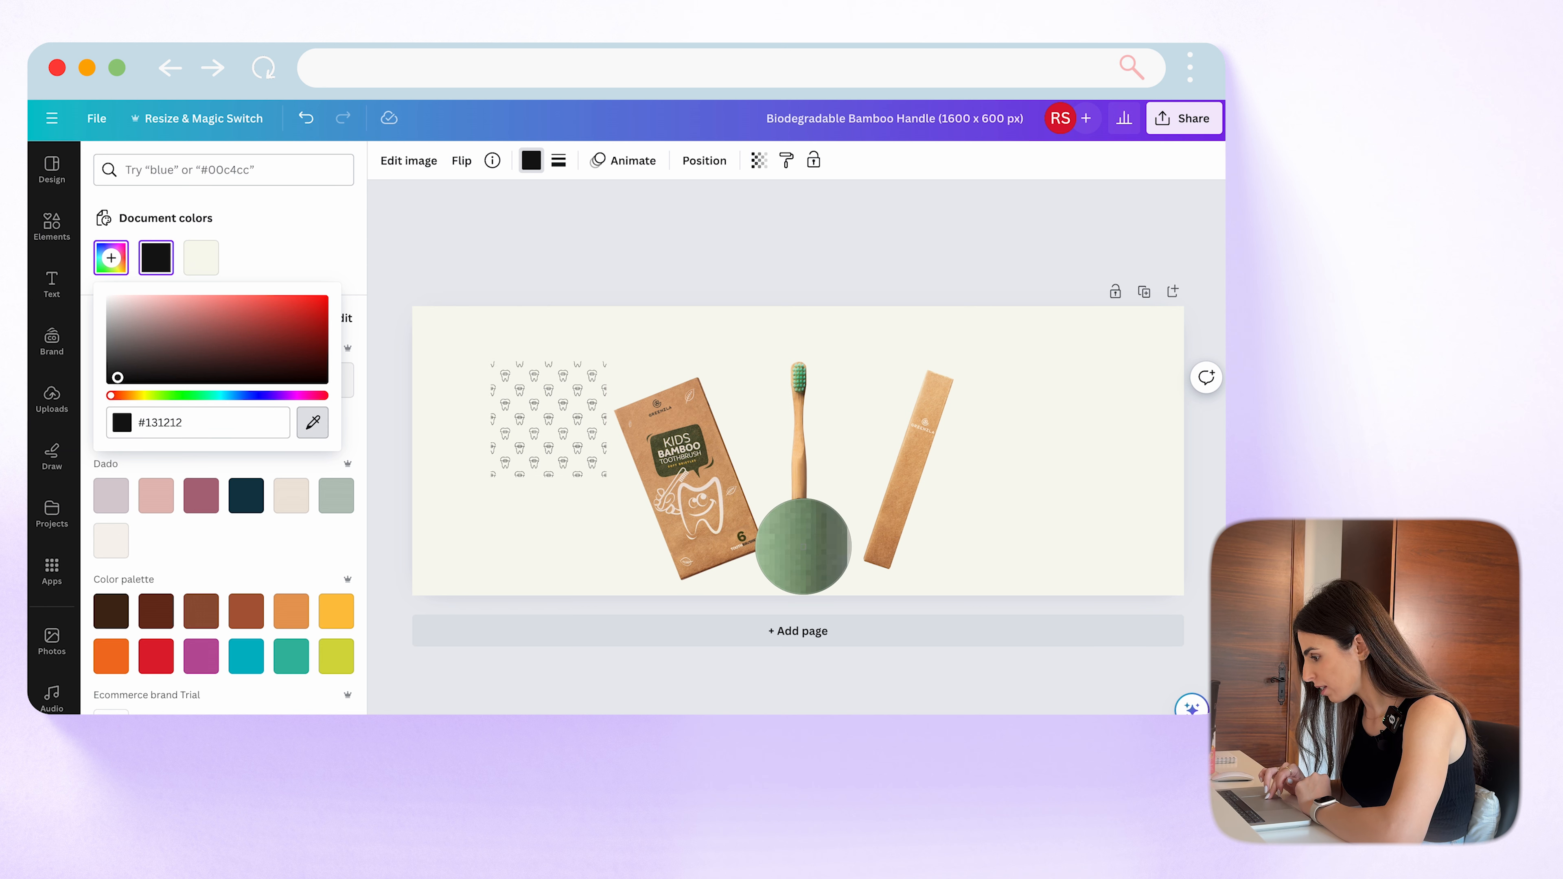
pyautogui.click(803, 546)
# Step: Enlarge the tooth pattern to the banner's full height and place two duplicates beside it to cover the whole width
pyautogui.moveTo(606, 479); pyautogui.dragTo(542, 423)
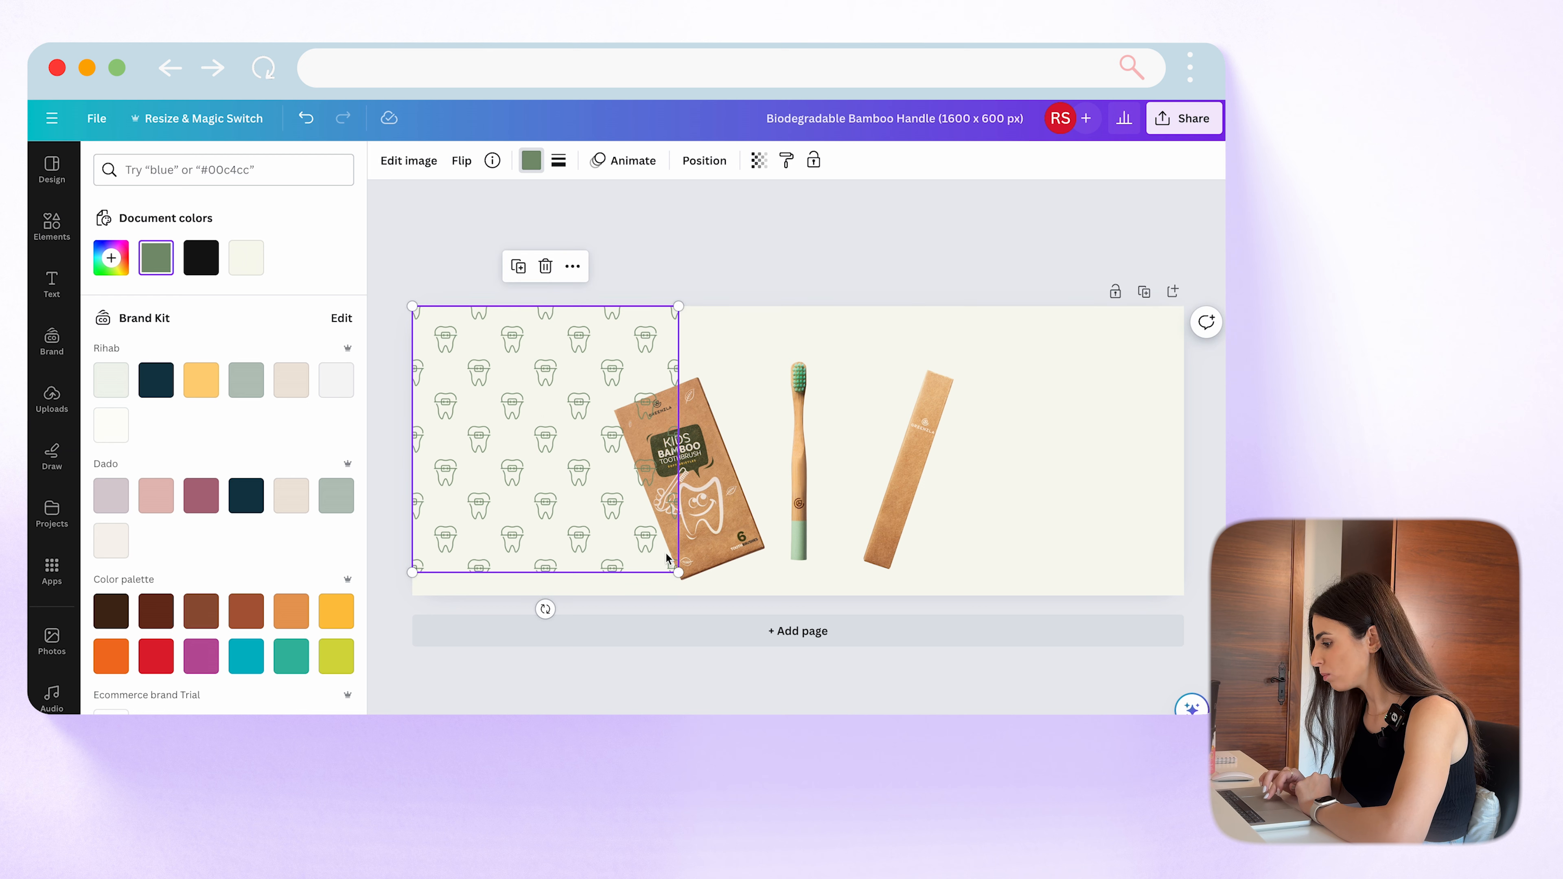
pyautogui.moveTo(680, 574); pyautogui.dragTo(933, 568)
pyautogui.press('super+d')
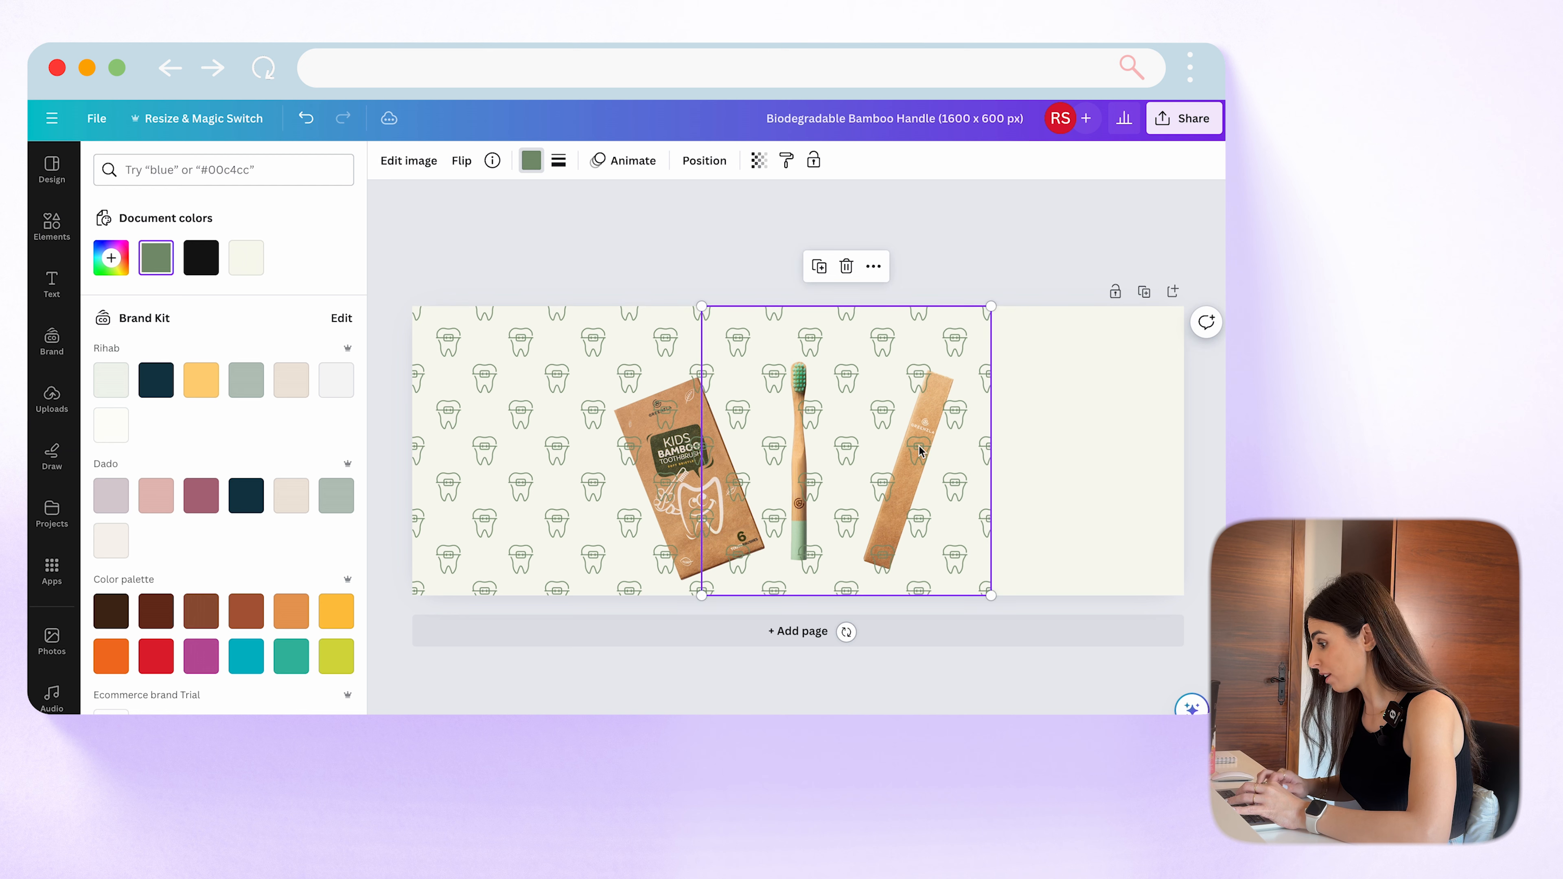
pyautogui.click(923, 345)
pyautogui.click(967, 232)
pyautogui.click(926, 319)
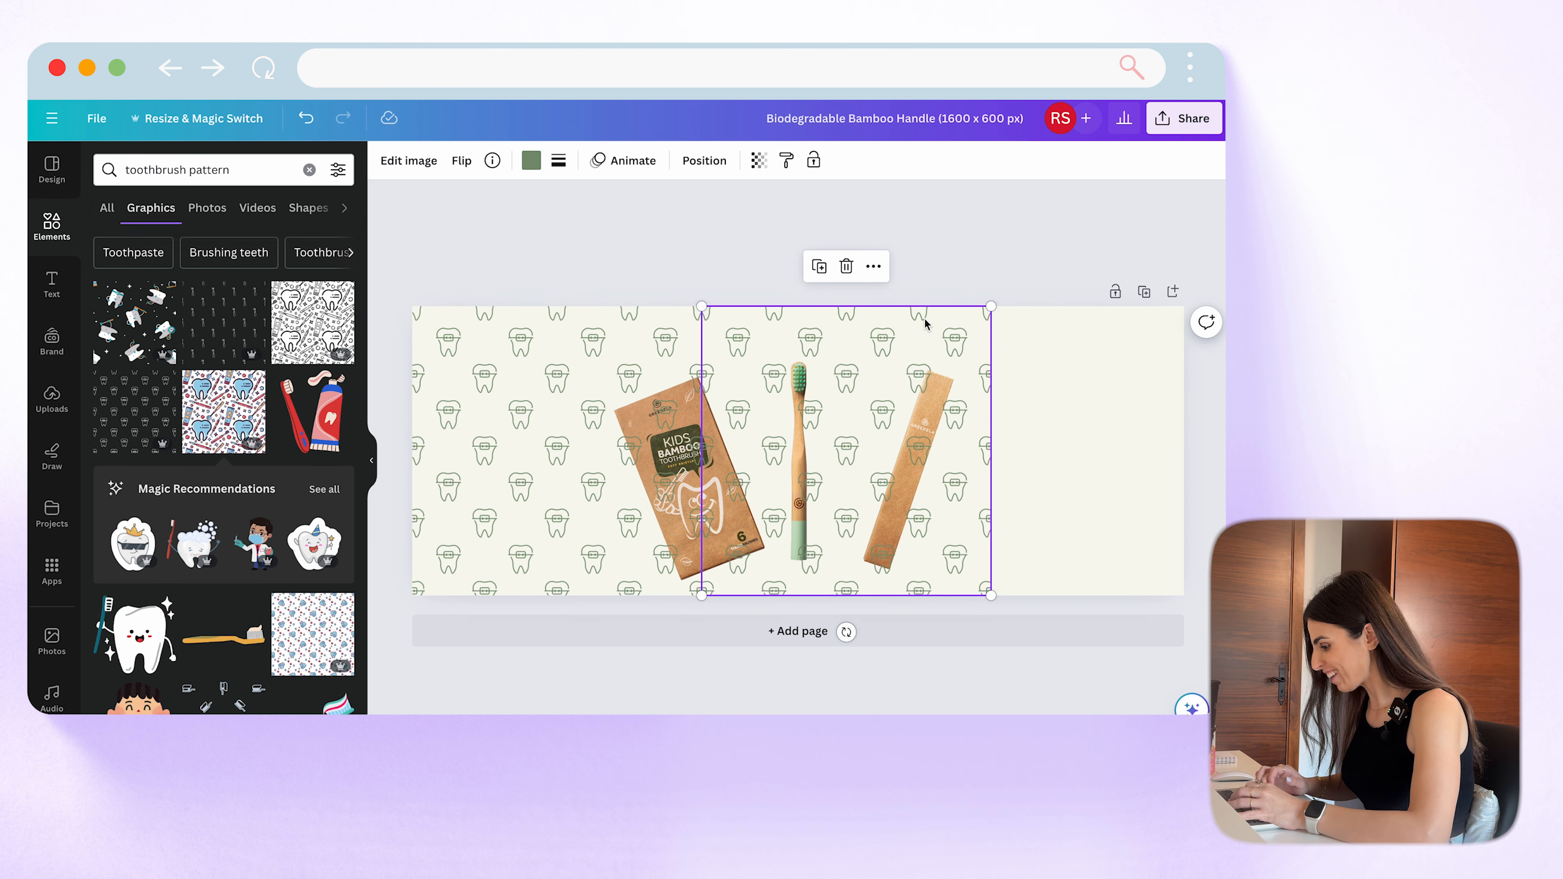
pyautogui.press('super+d')
pyautogui.moveTo(880, 357); pyautogui.dragTo(1142, 352)
# Step: Select all three tooth pattern tiles and send them to the back, behind the box, toothbrush and sleeve
pyautogui.moveTo(1027, 255); pyautogui.dragTo(609, 338)
pyautogui.rightClick(609, 339)
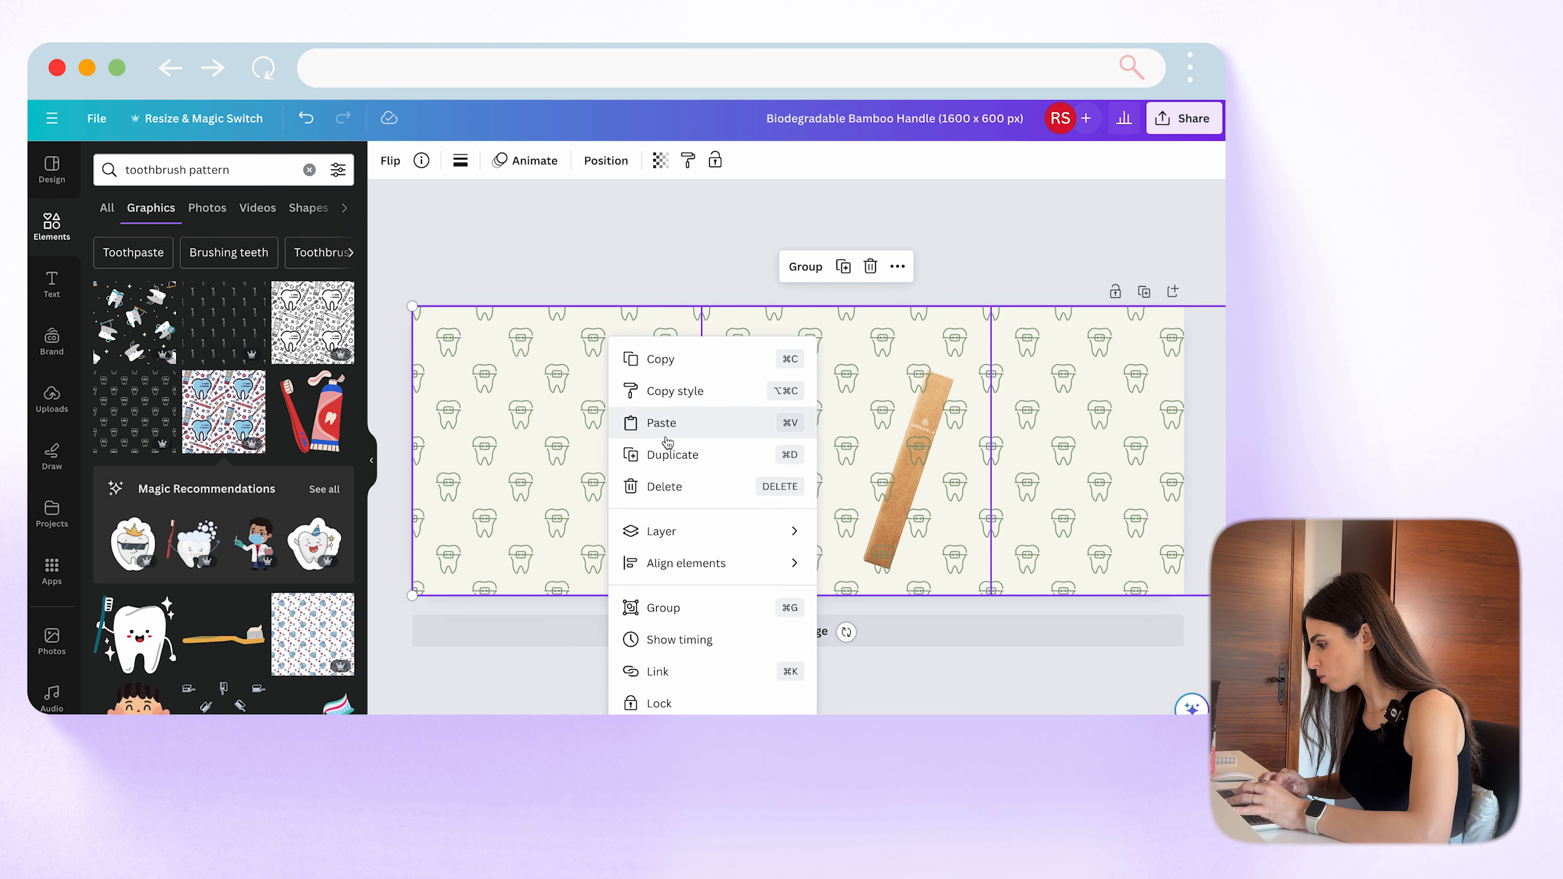
pyautogui.moveTo(709, 541)
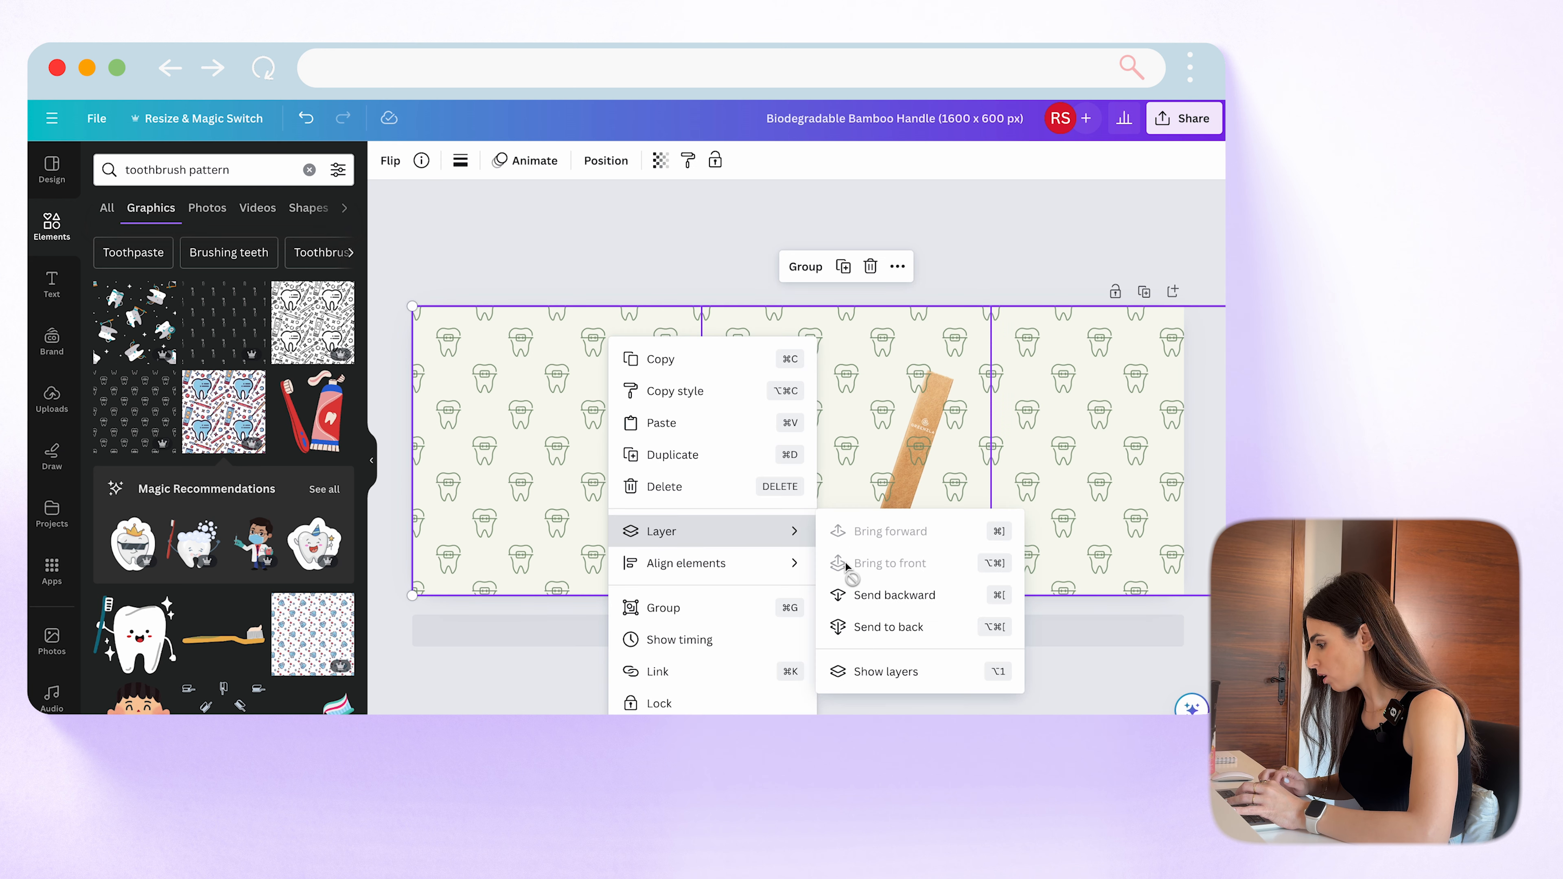
pyautogui.click(874, 615)
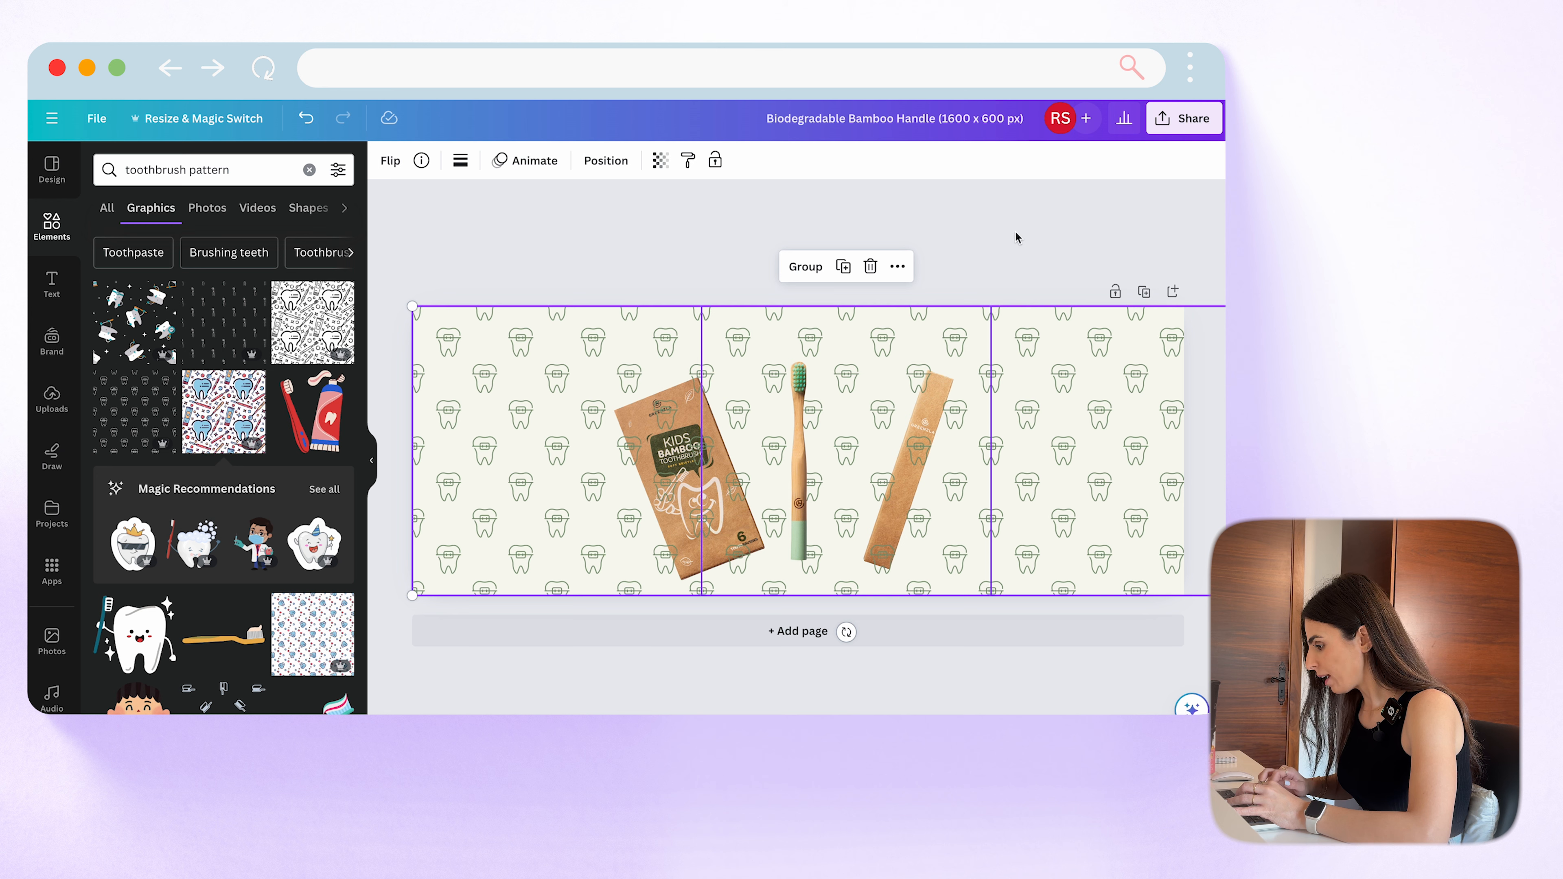
pyautogui.click(992, 229)
pyautogui.moveTo(1002, 248); pyautogui.dragTo(665, 340)
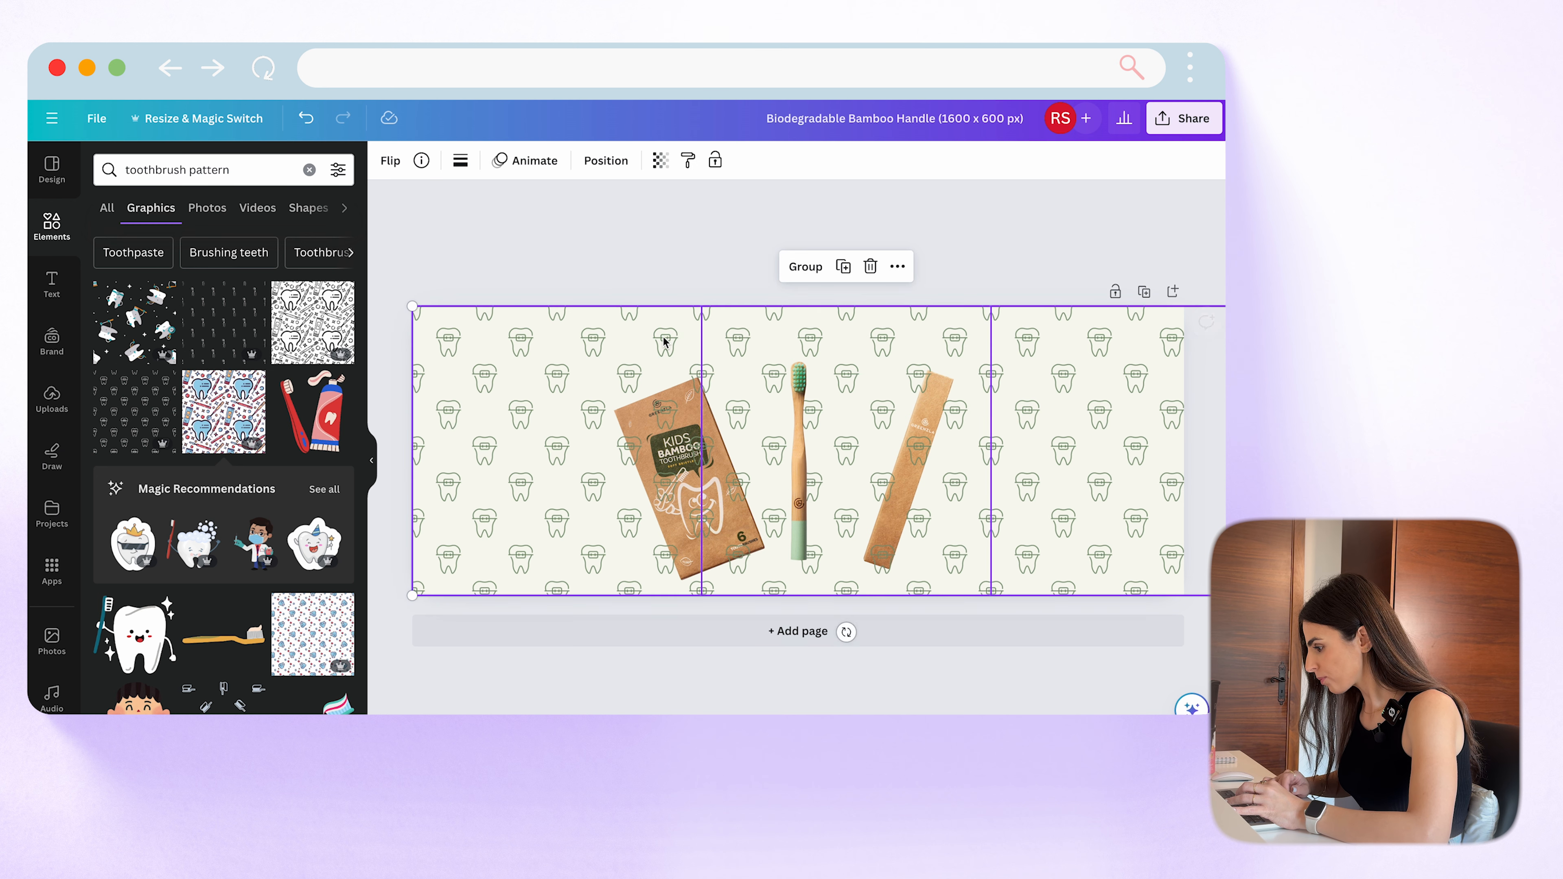
pyautogui.rightClick(665, 340)
pyautogui.moveTo(727, 531)
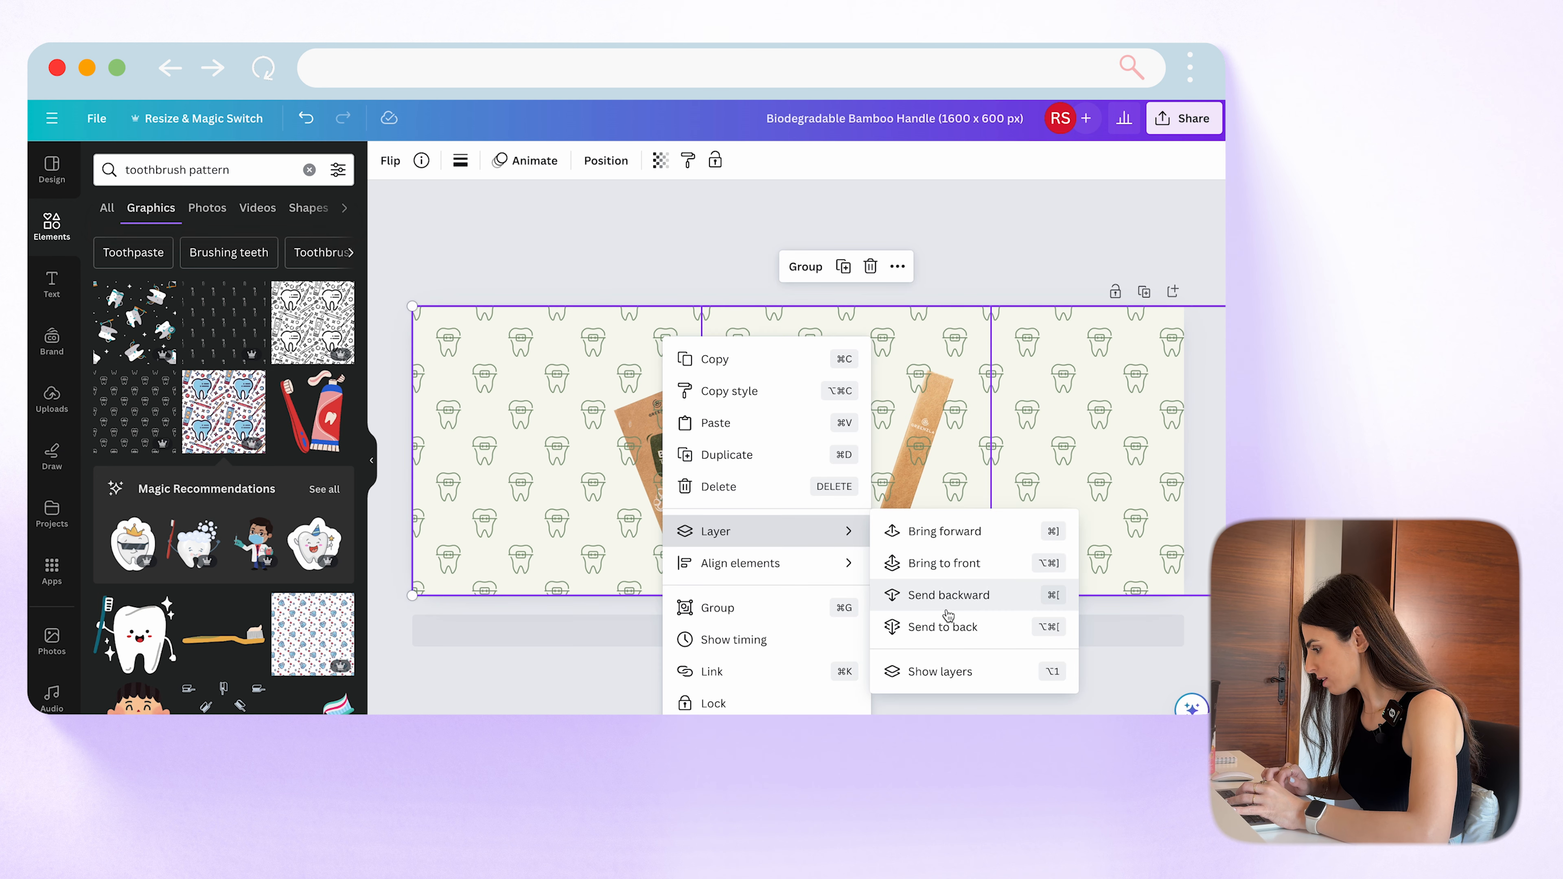
pyautogui.click(945, 634)
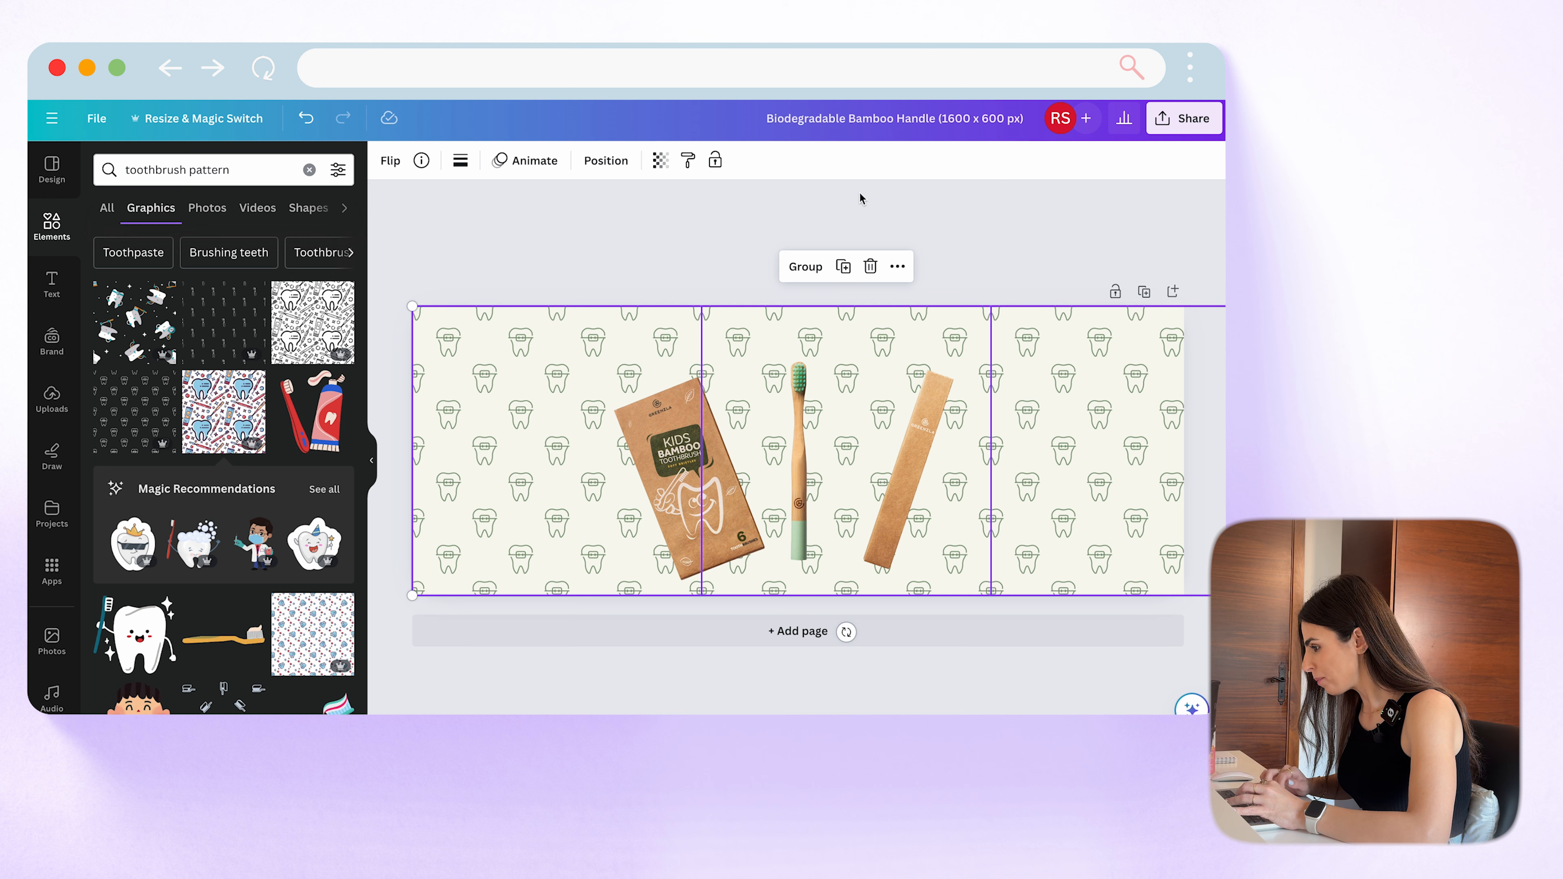
# Step: Set the transparency of the three tooth pattern tiles to 65
pyautogui.click(661, 162)
pyautogui.moveTo(615, 230); pyautogui.dragTo(579, 235)
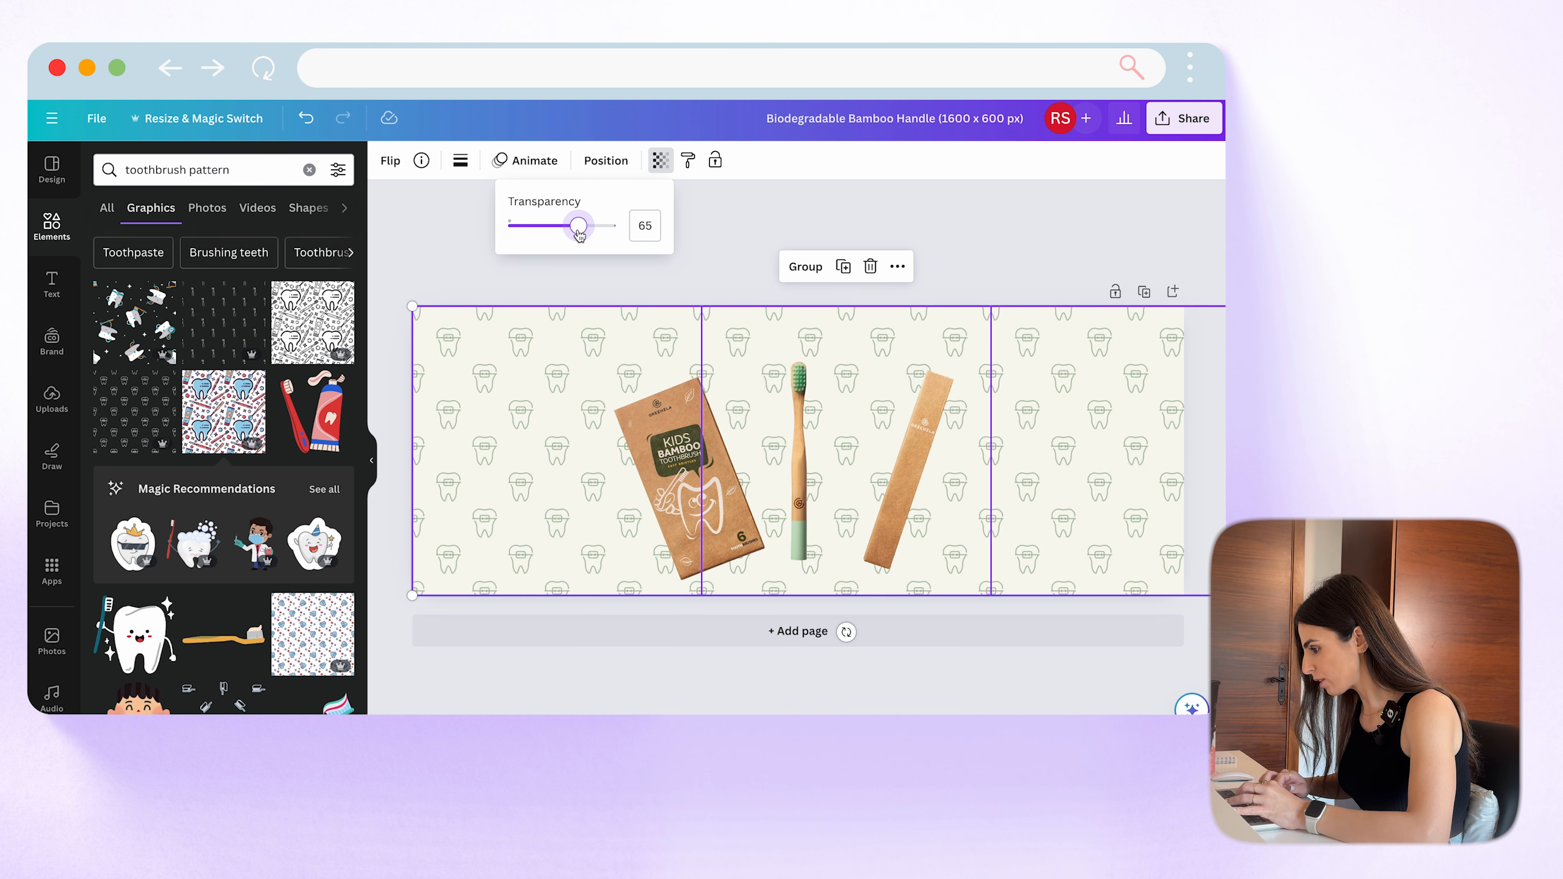
pyautogui.click(888, 218)
pyautogui.click(889, 218)
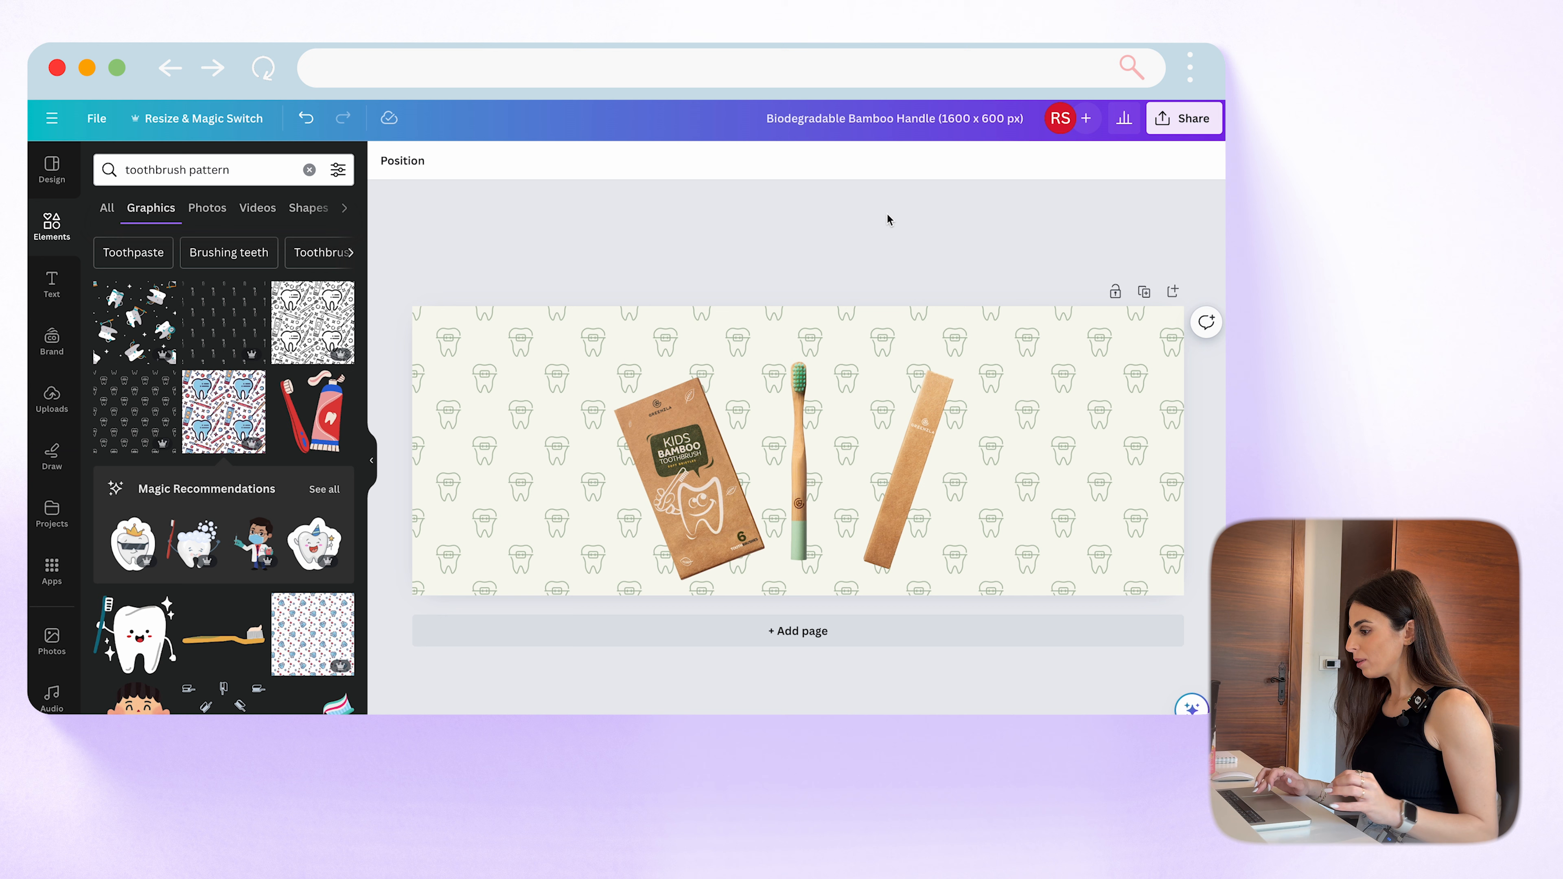
# Step: Apply the Glow shadow effect to the large kids bamboo toothbrush box
pyautogui.click(682, 510)
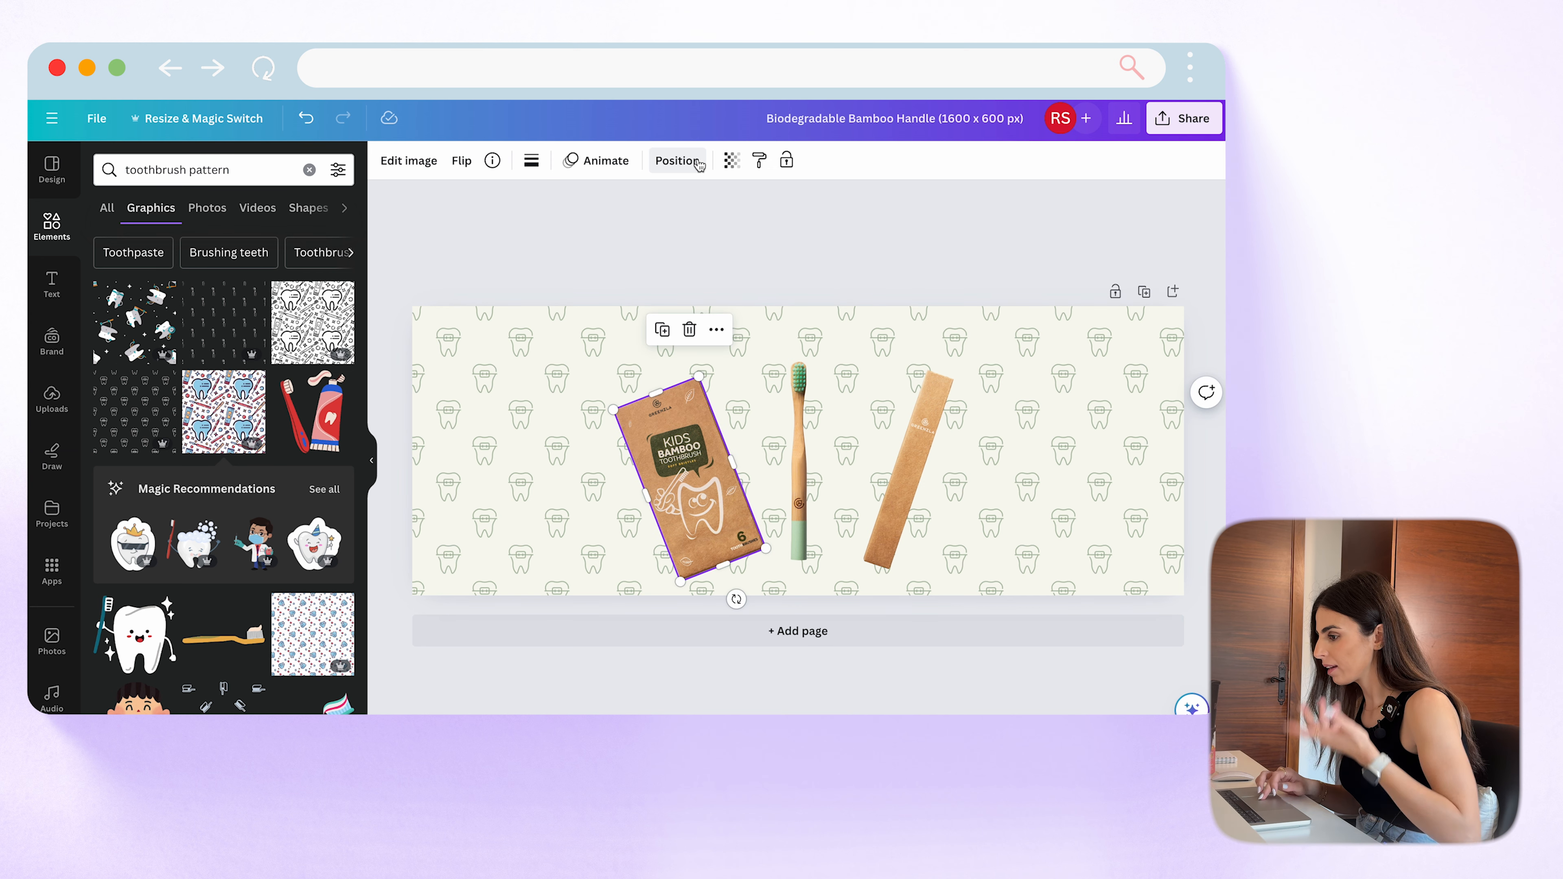
pyautogui.click(406, 161)
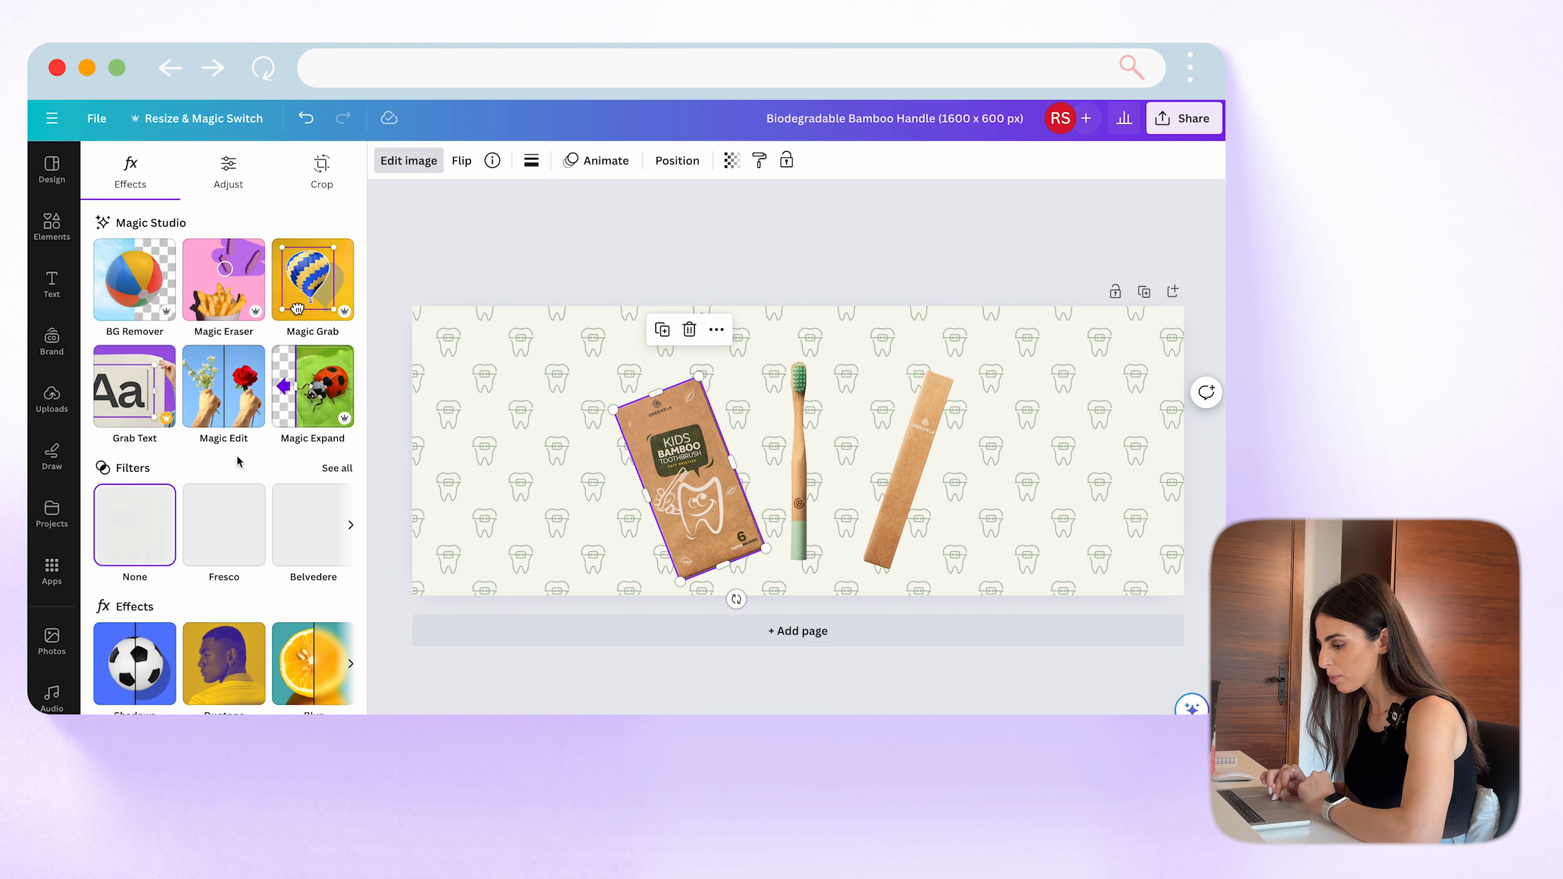
pyautogui.scroll(-3, 233, 477)
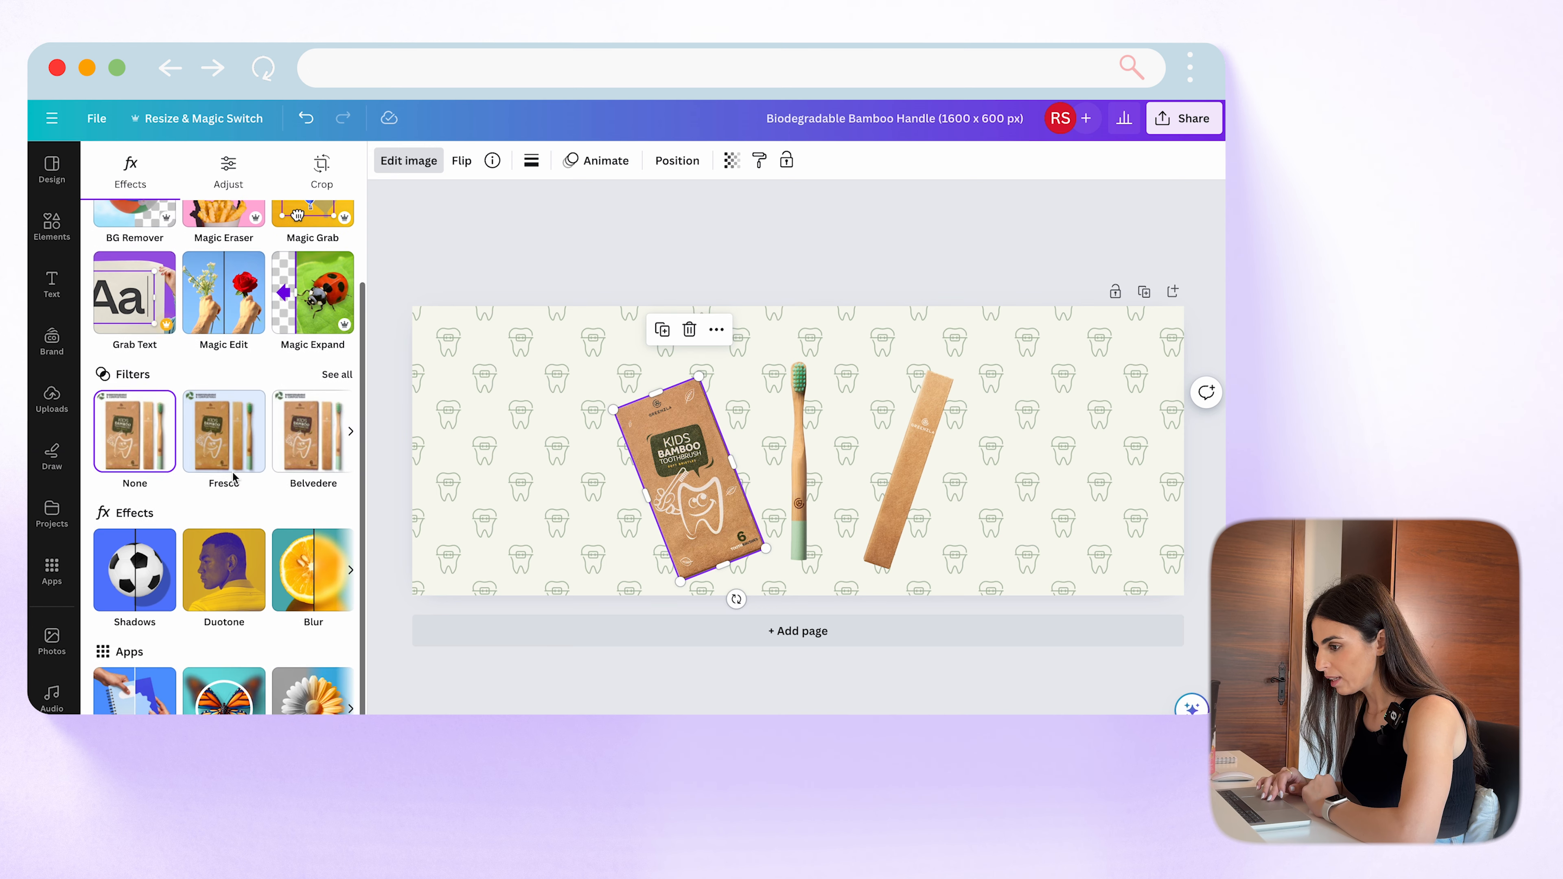
pyautogui.click(136, 569)
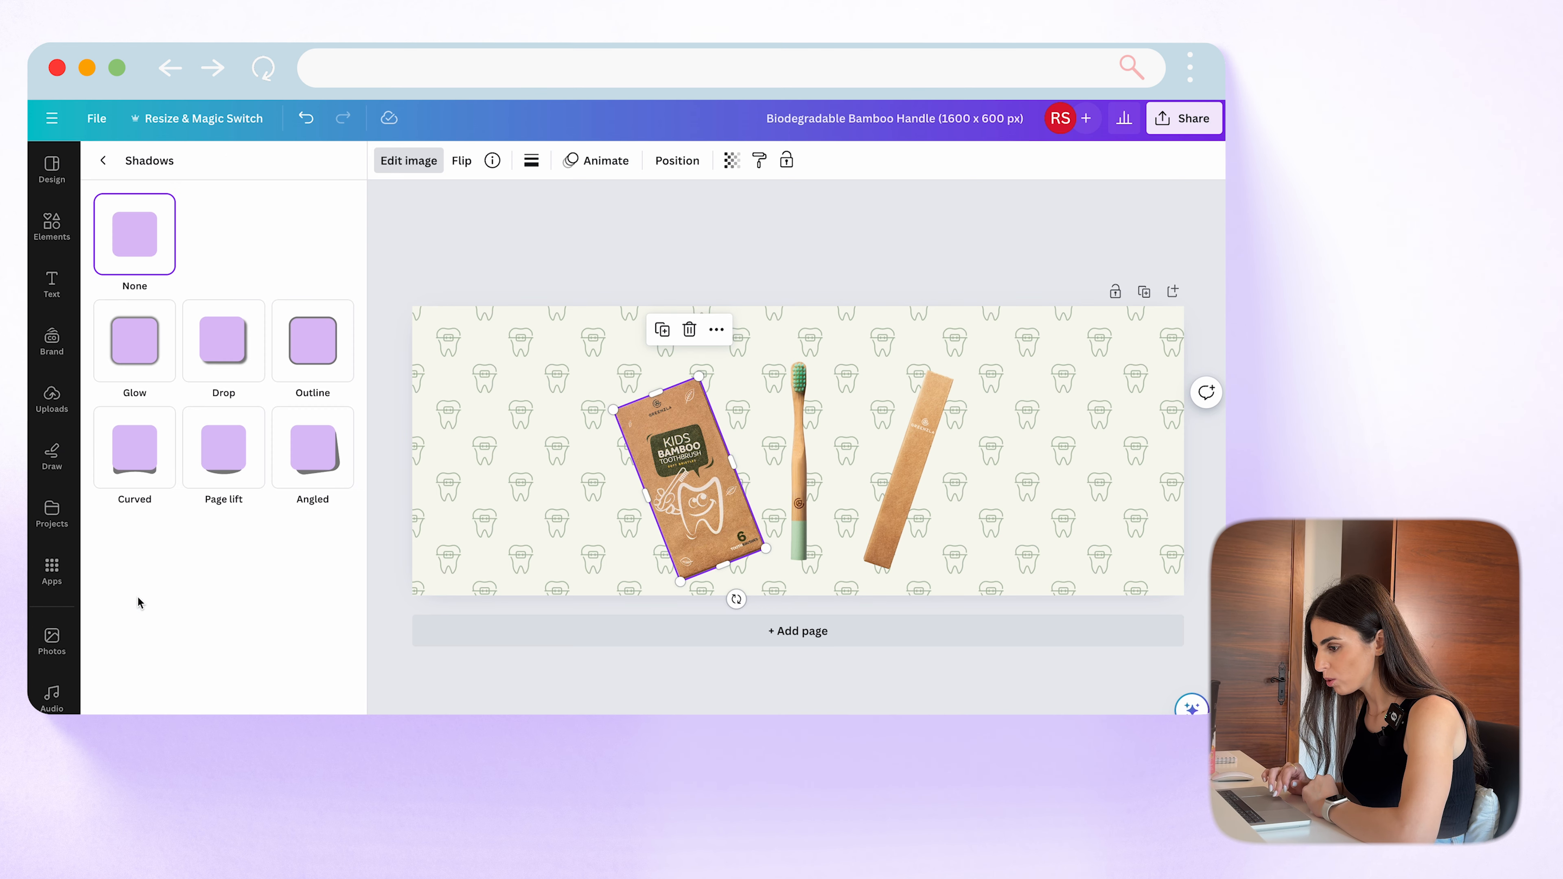
pyautogui.click(135, 355)
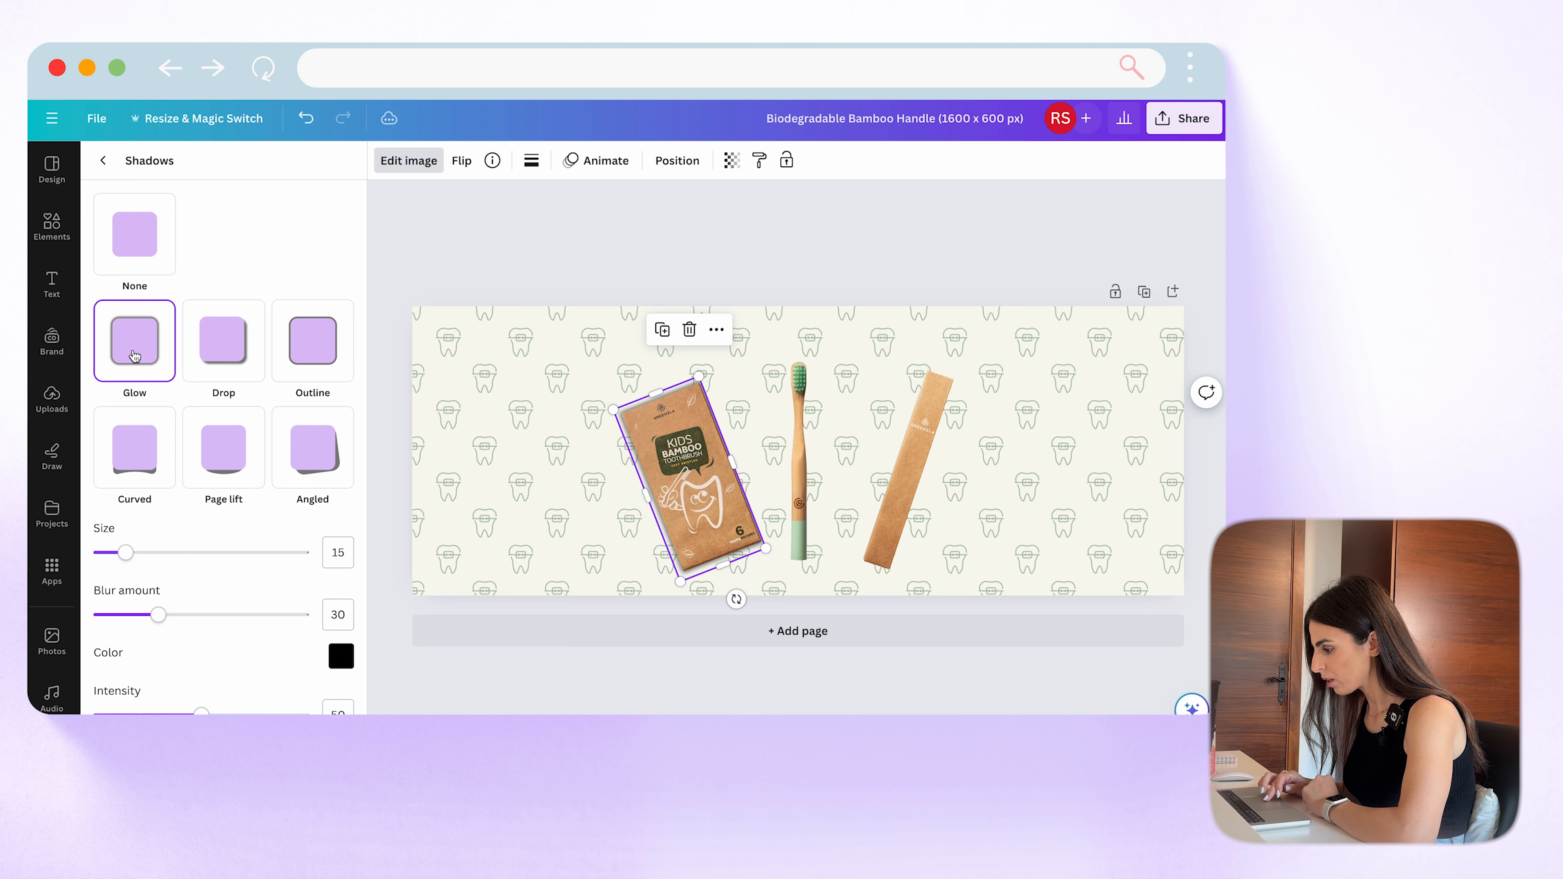
# Step: Try a Drop shadow with an angle of 50 on the large box and switch back to the Glow shadow
pyautogui.click(223, 366)
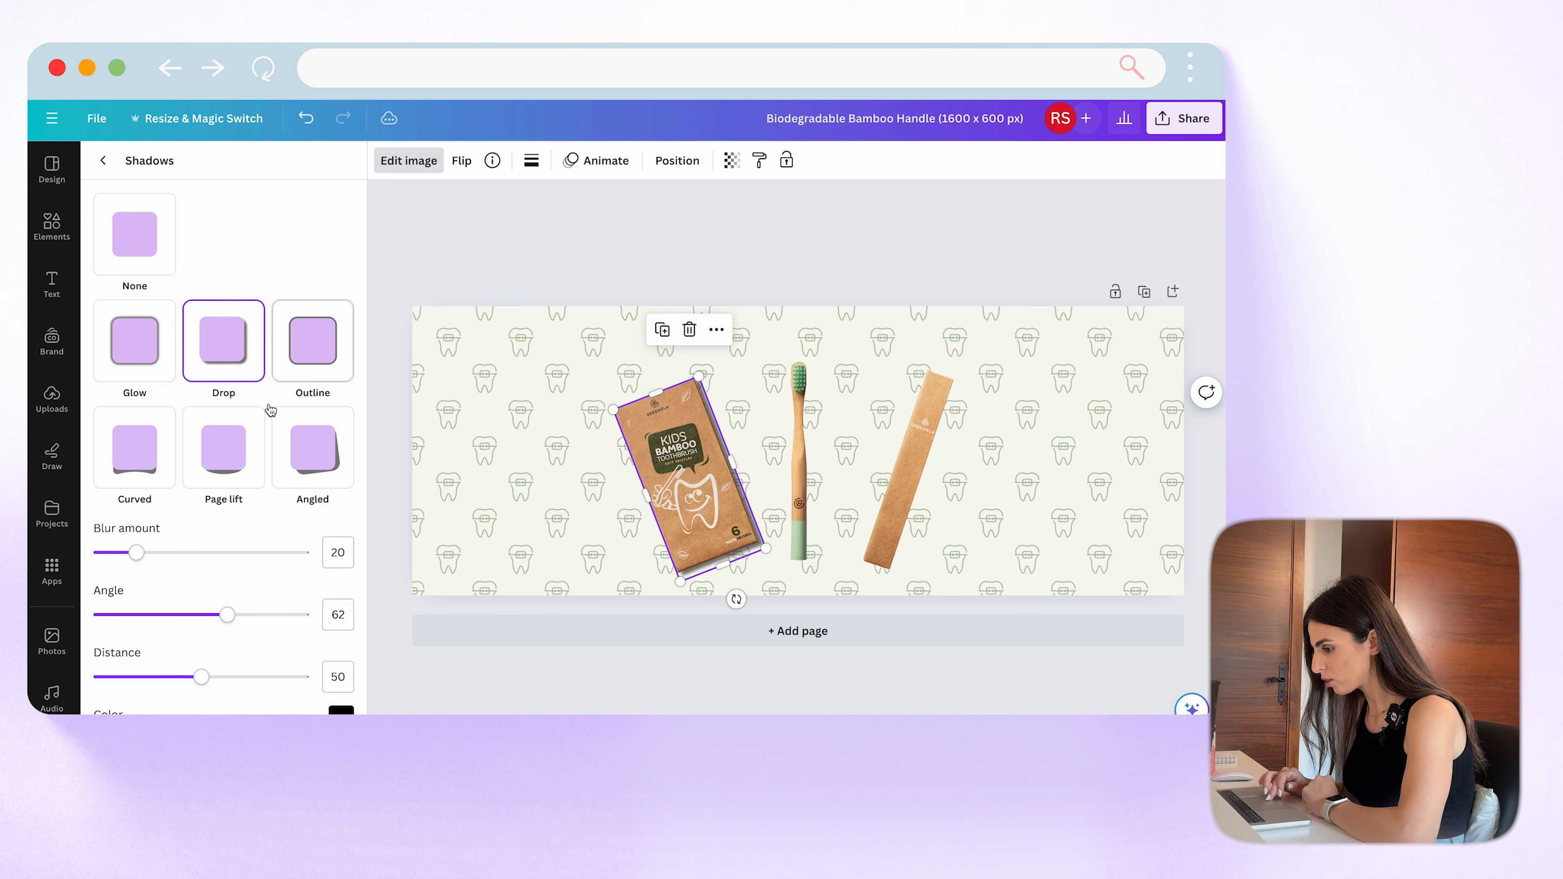
pyautogui.click(533, 214)
pyautogui.click(533, 215)
pyautogui.click(686, 472)
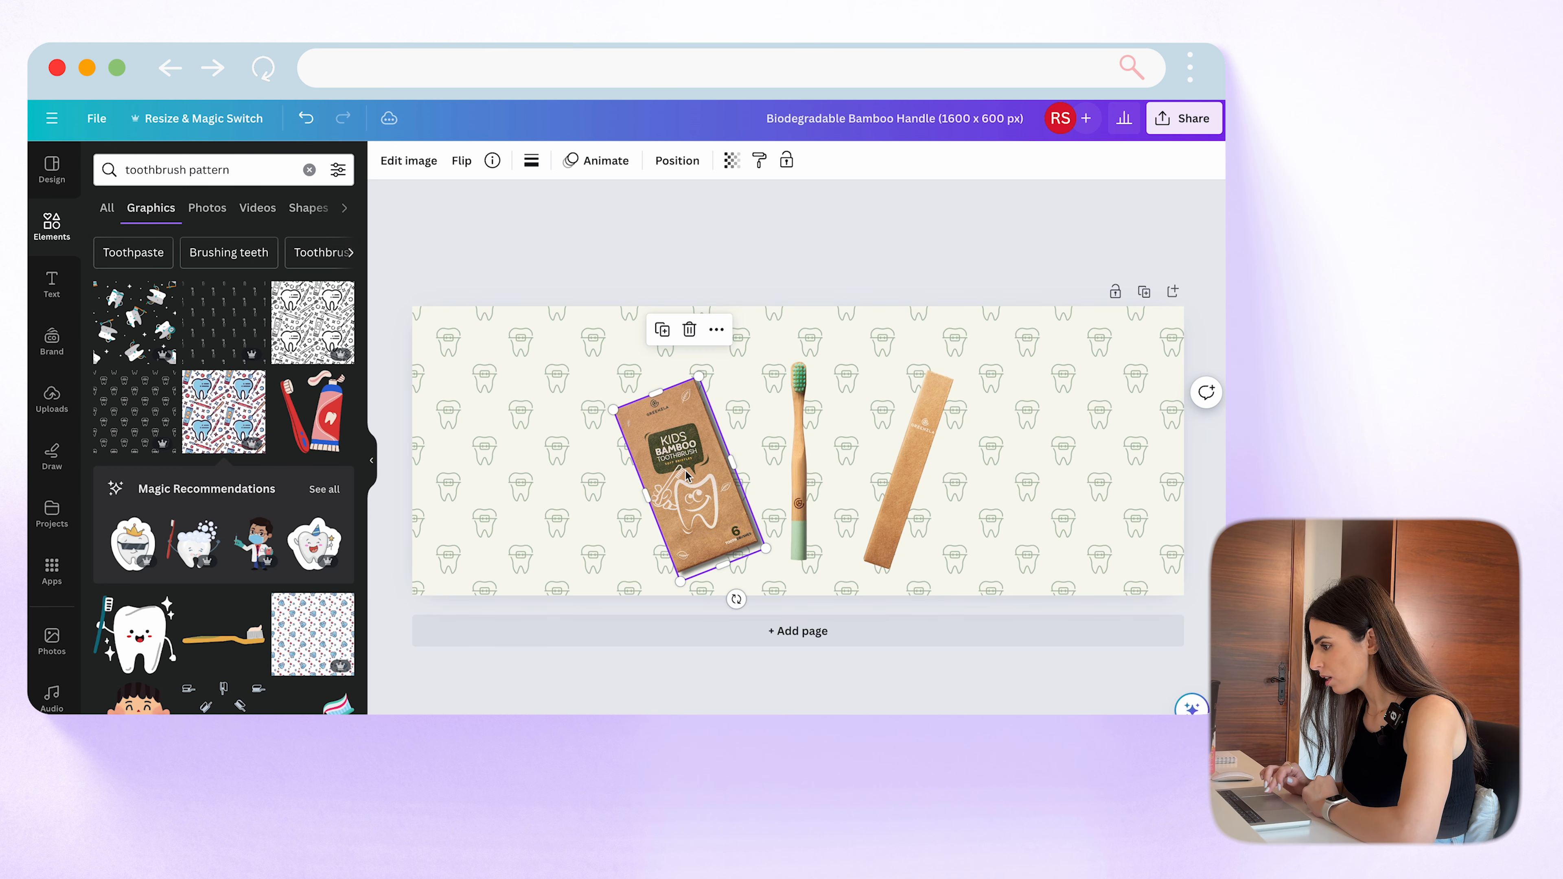
pyautogui.click(430, 170)
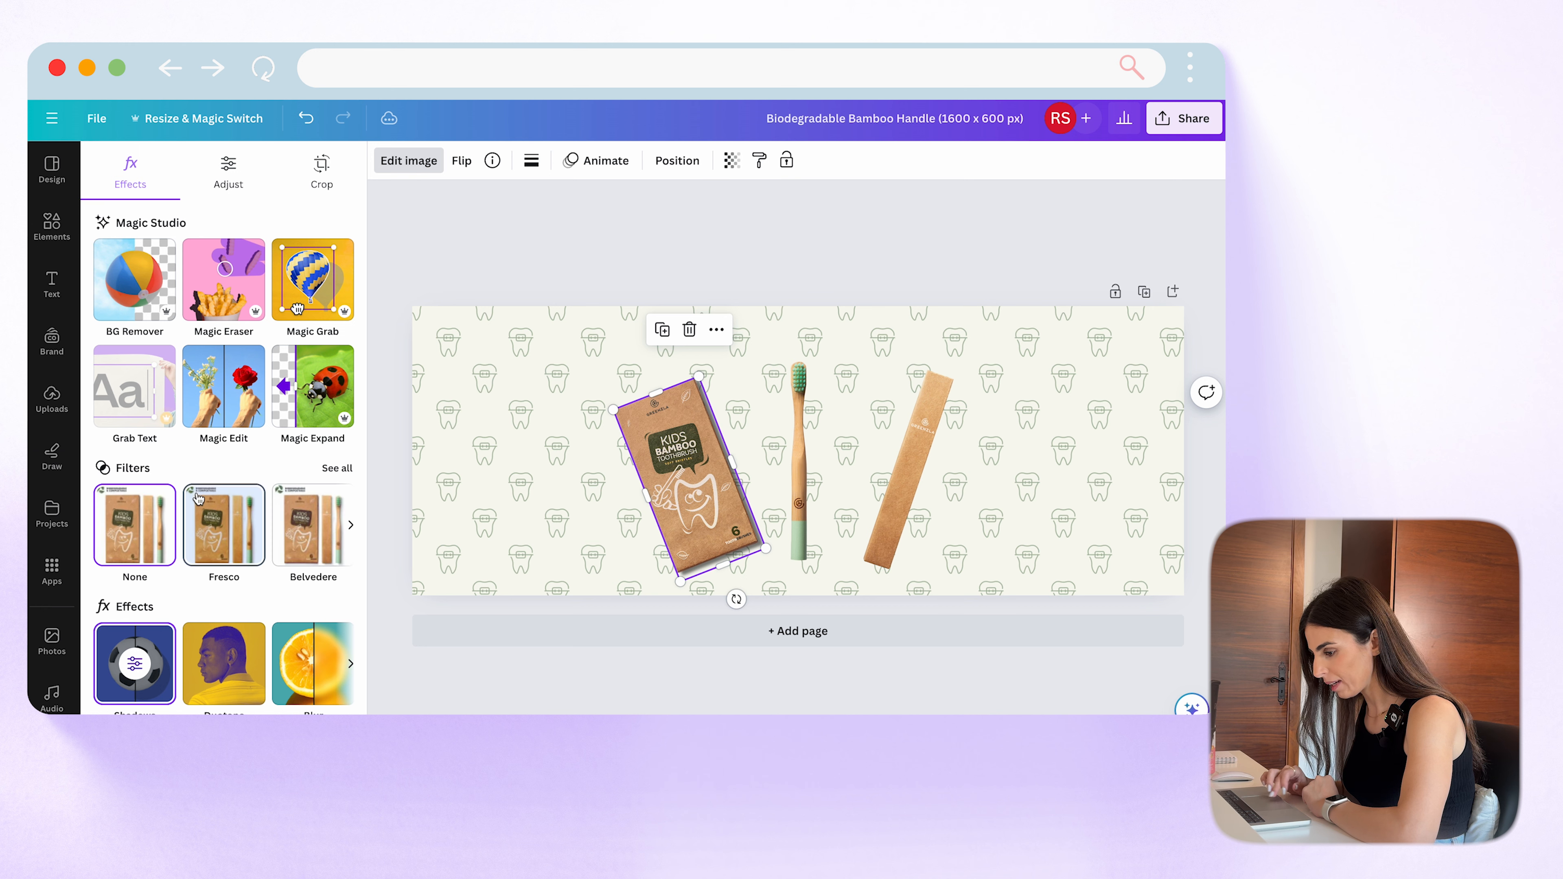
pyautogui.click(135, 664)
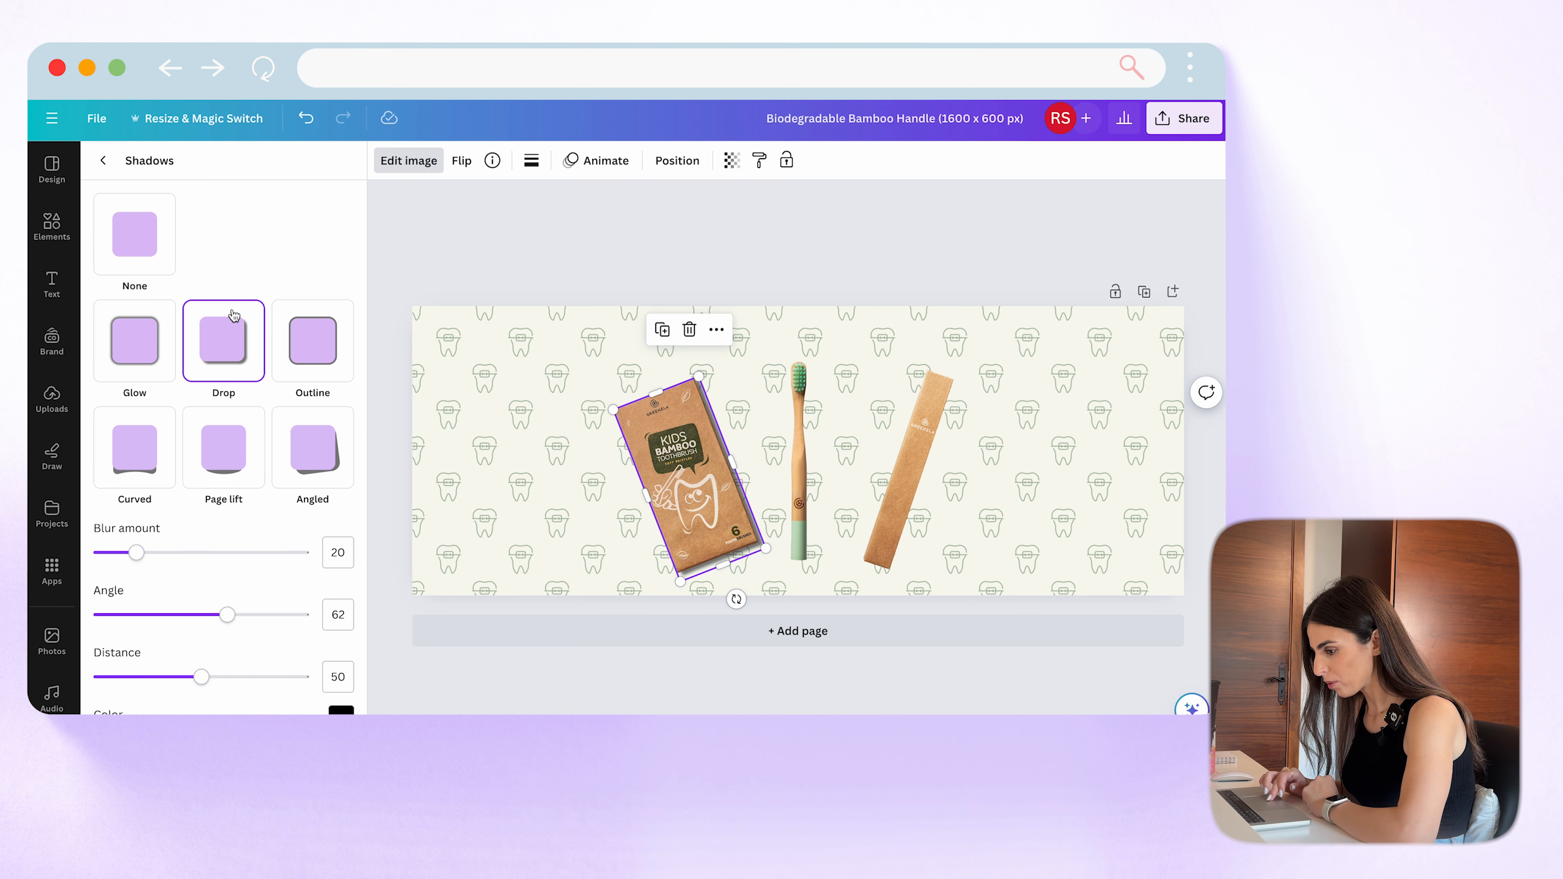
pyautogui.moveTo(227, 616)
pyautogui.mouseDown()
pyautogui.moveTo(188, 623)
pyautogui.moveTo(202, 626)
pyautogui.mouseUp()
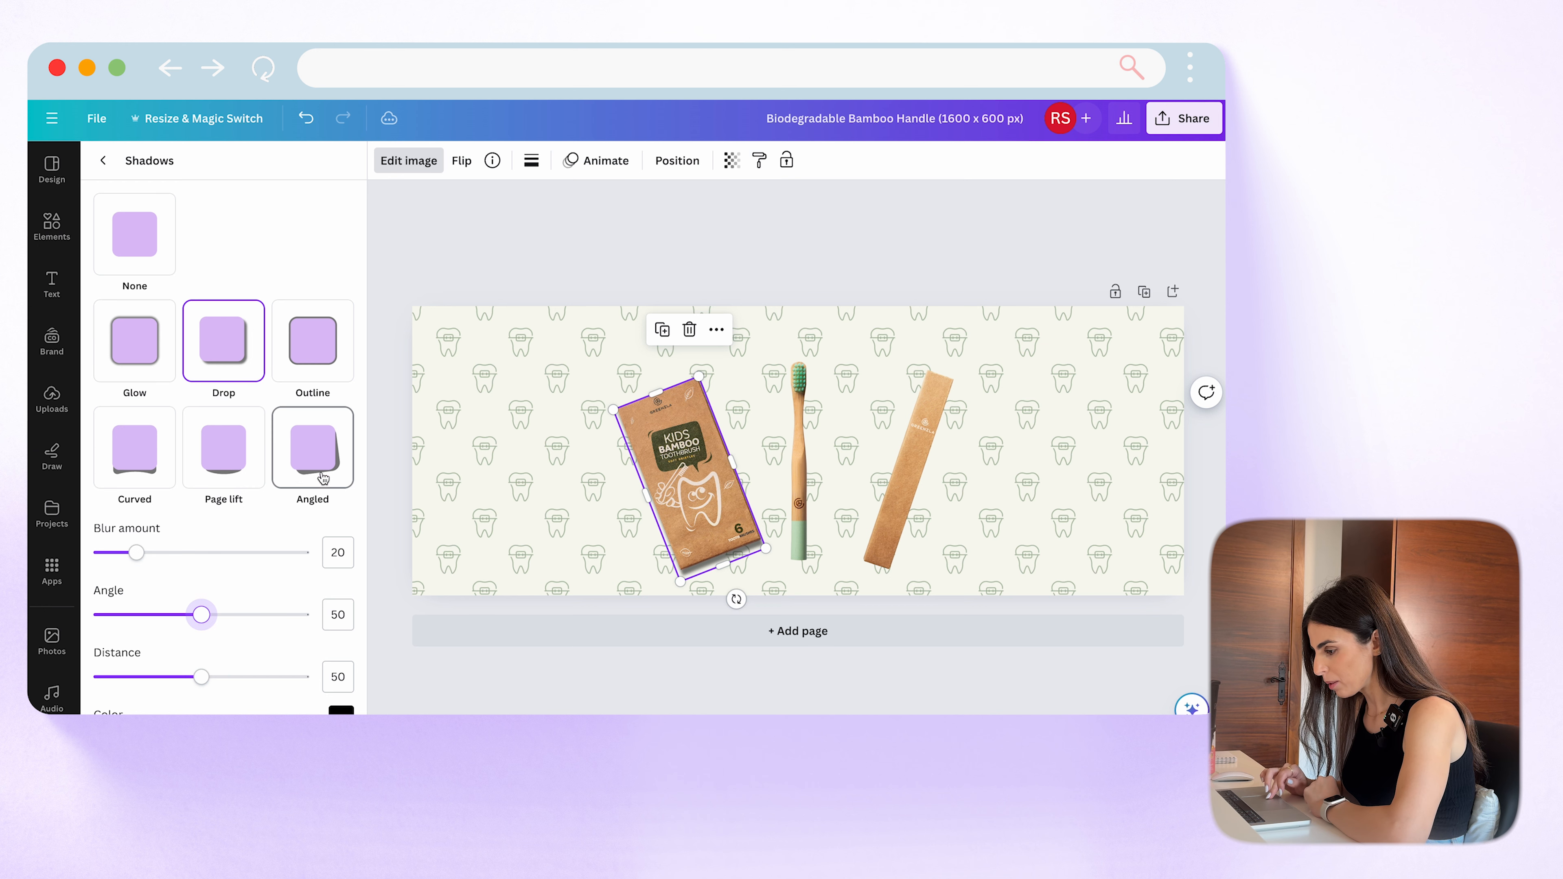
pyautogui.click(136, 383)
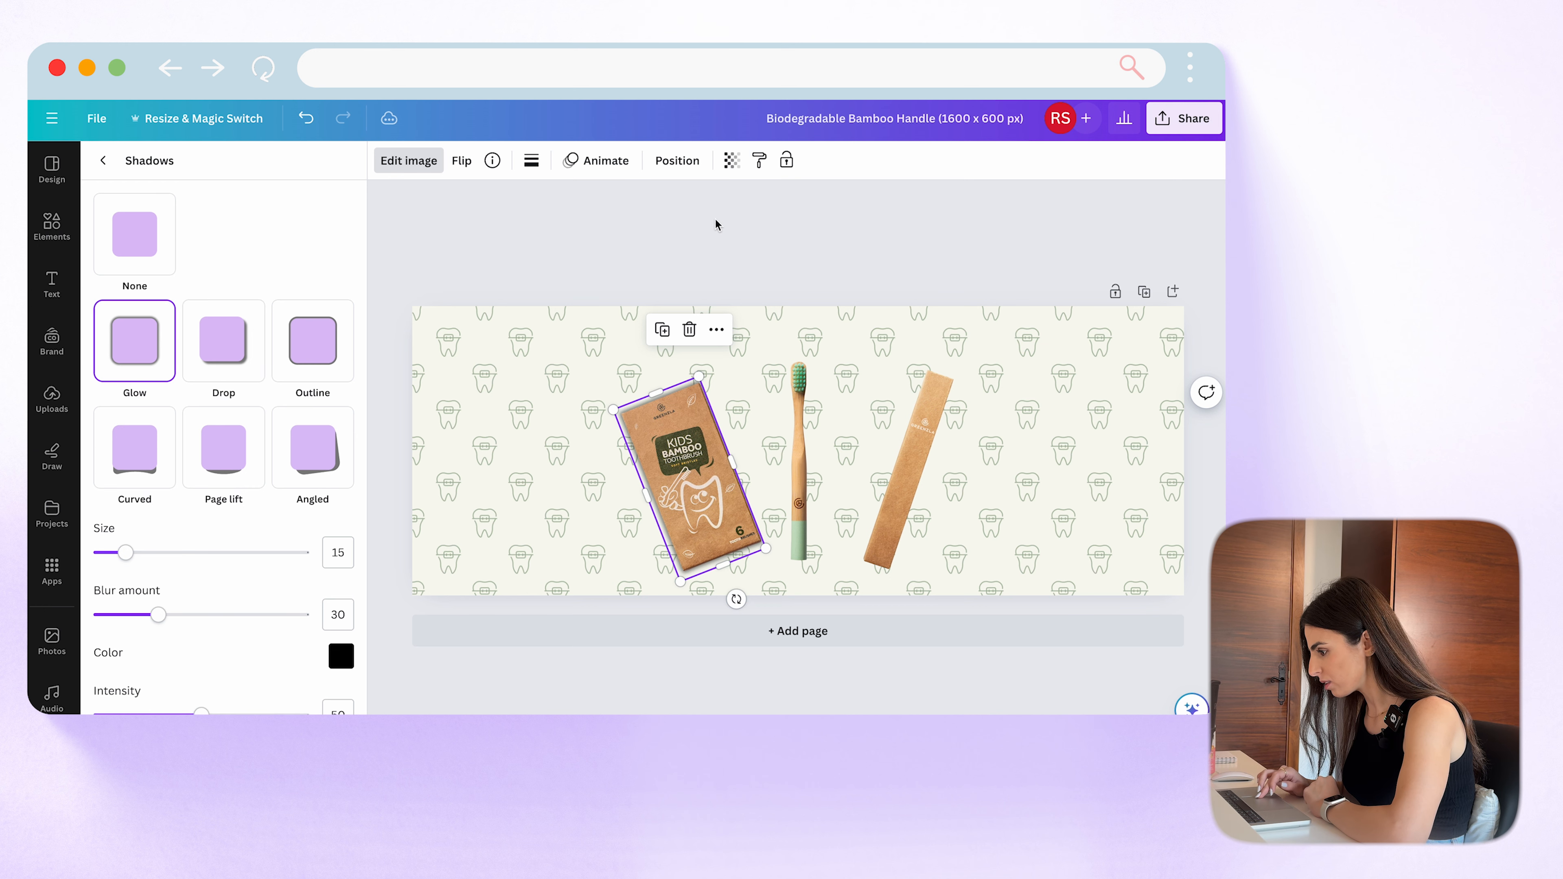
pyautogui.click(694, 249)
pyautogui.click(708, 508)
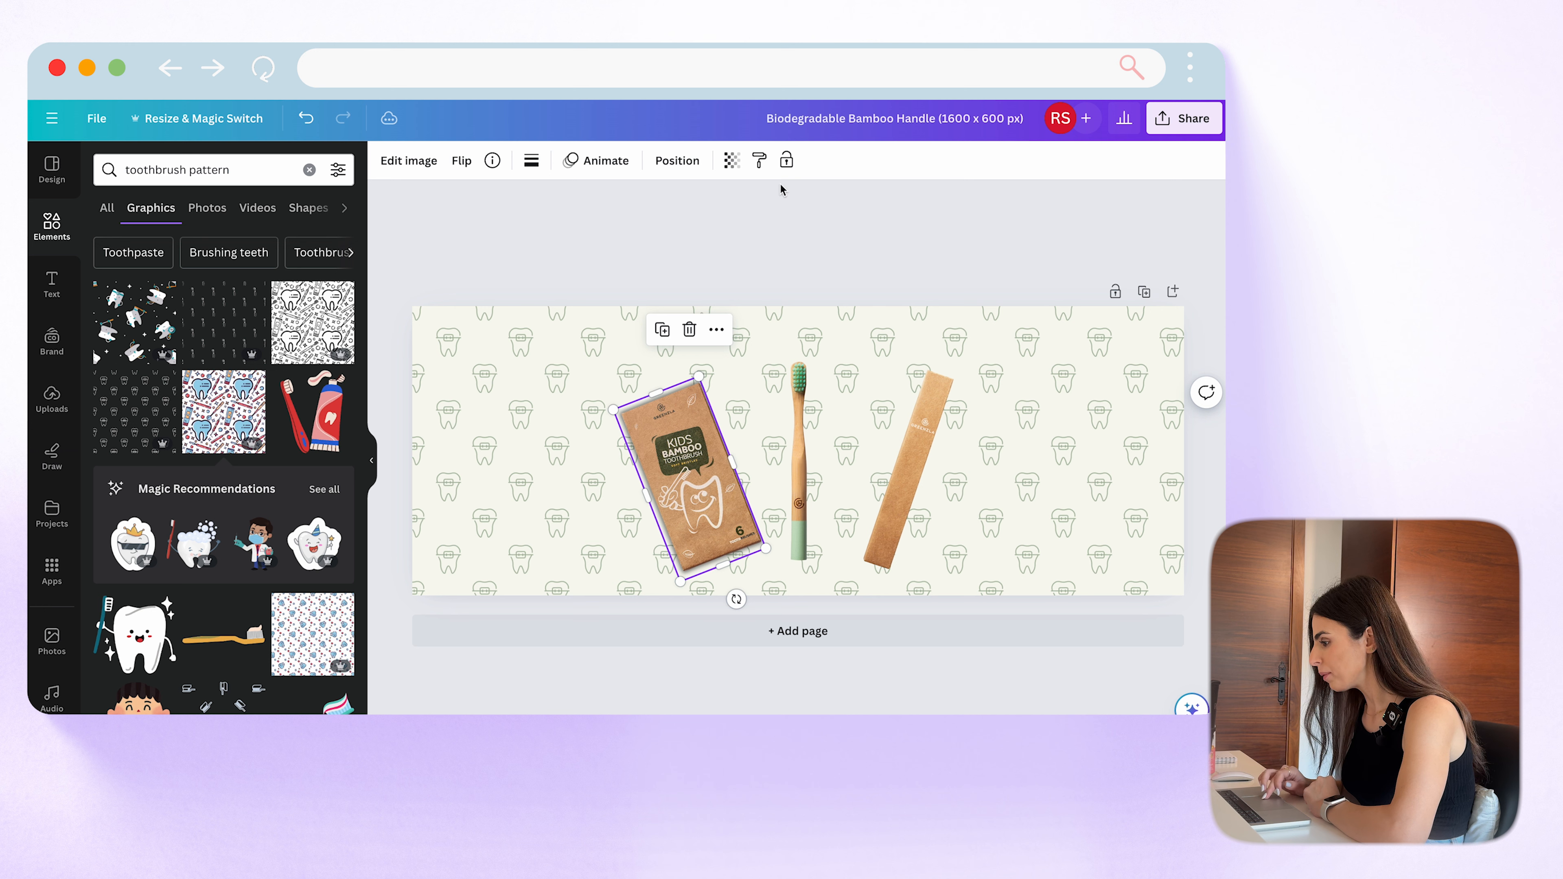
# Step: Try the Glow shadow on the narrow cardboard sleeve and undo it
pyautogui.click(818, 431)
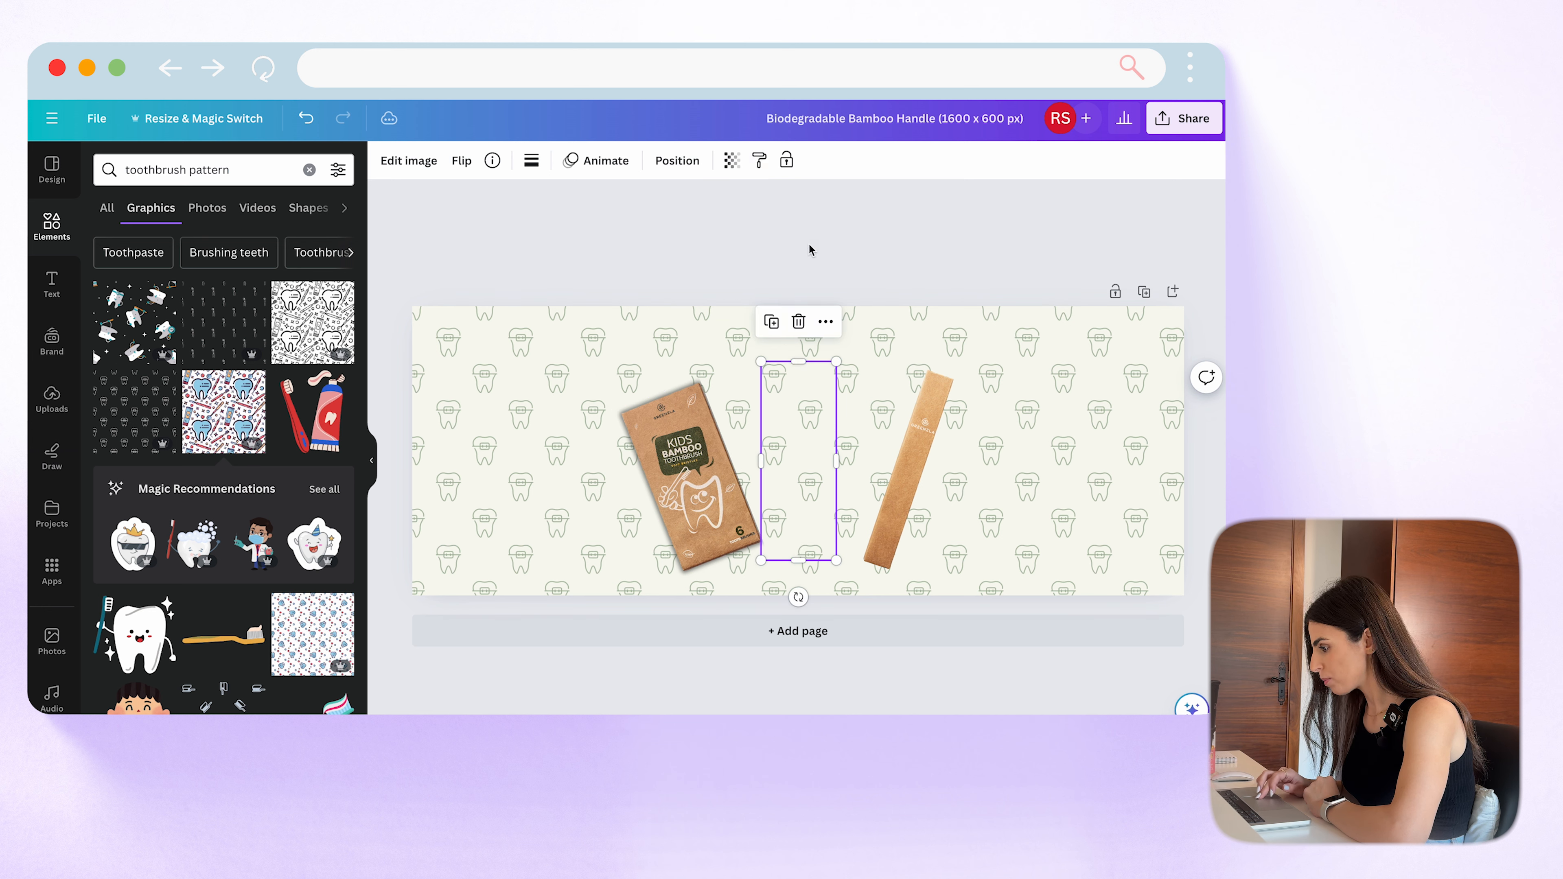
pyautogui.click(941, 469)
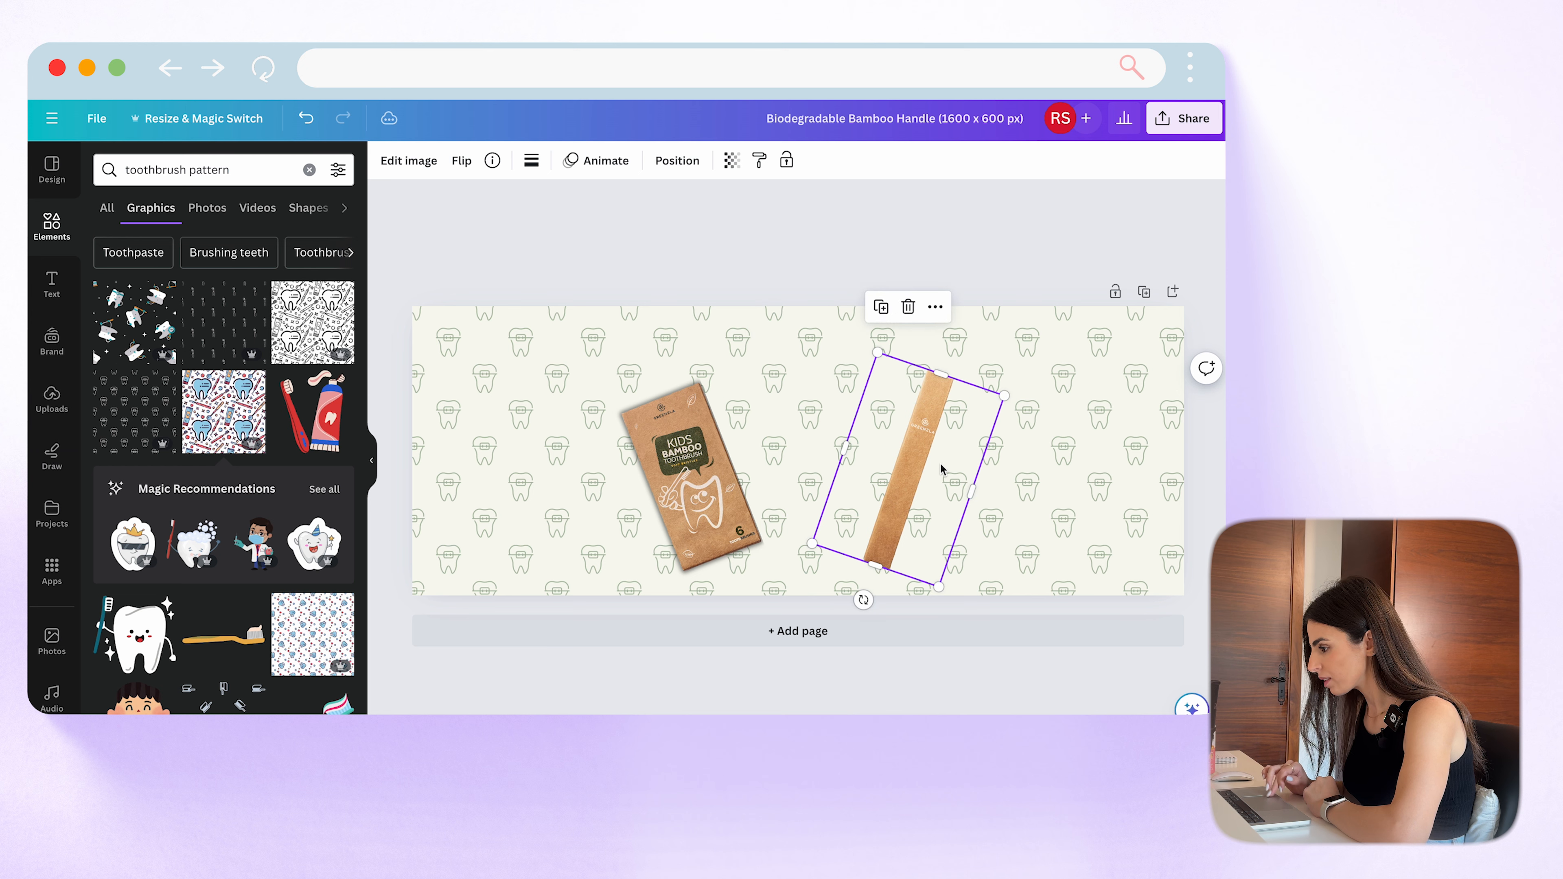
pyautogui.click(409, 160)
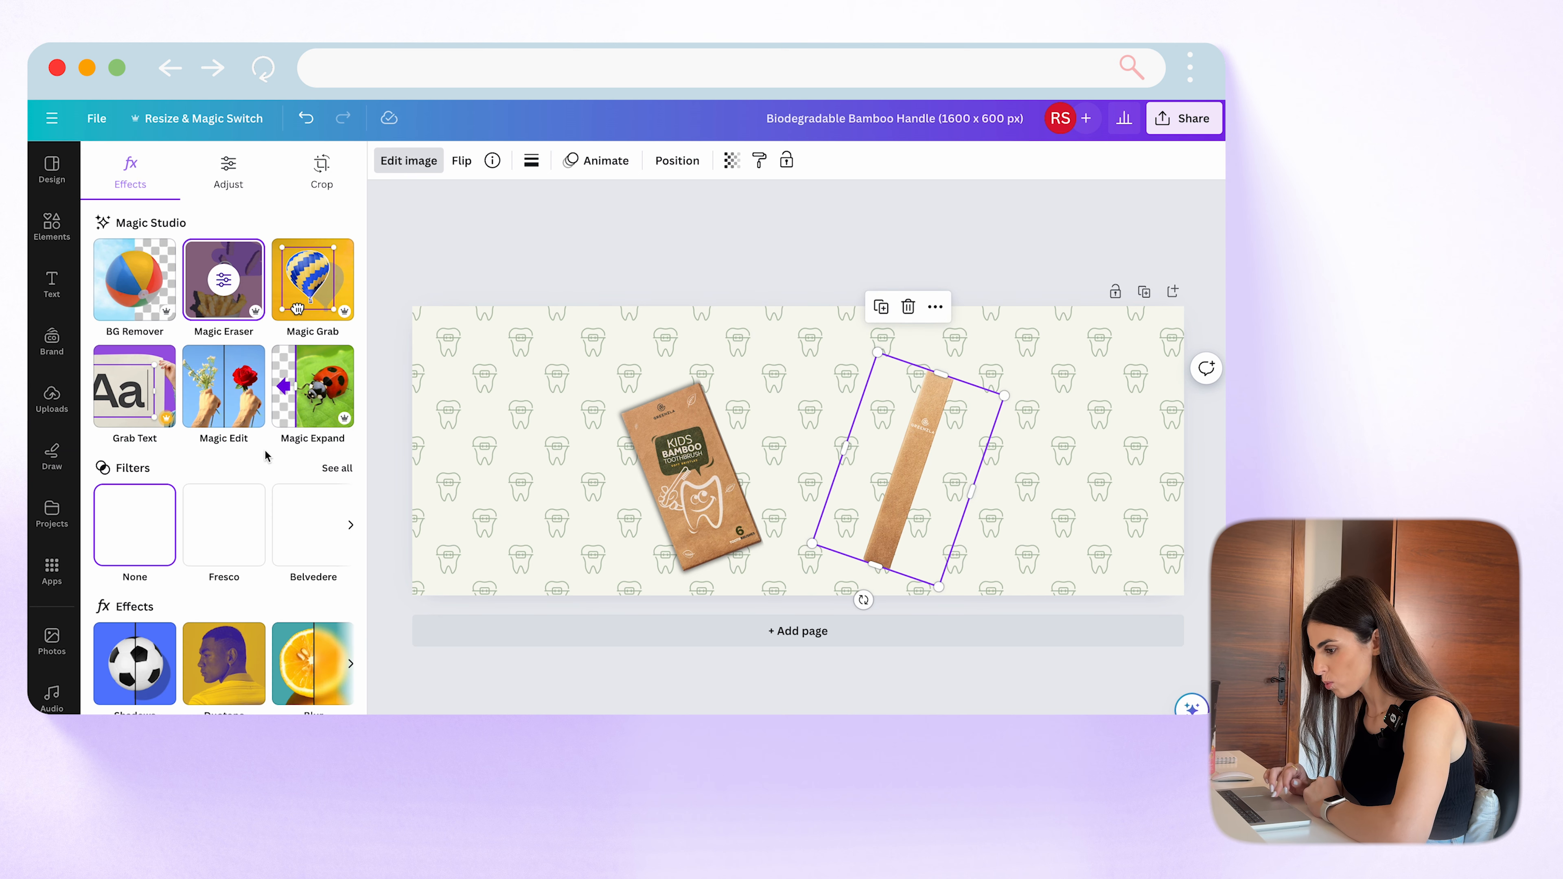
pyautogui.click(112, 684)
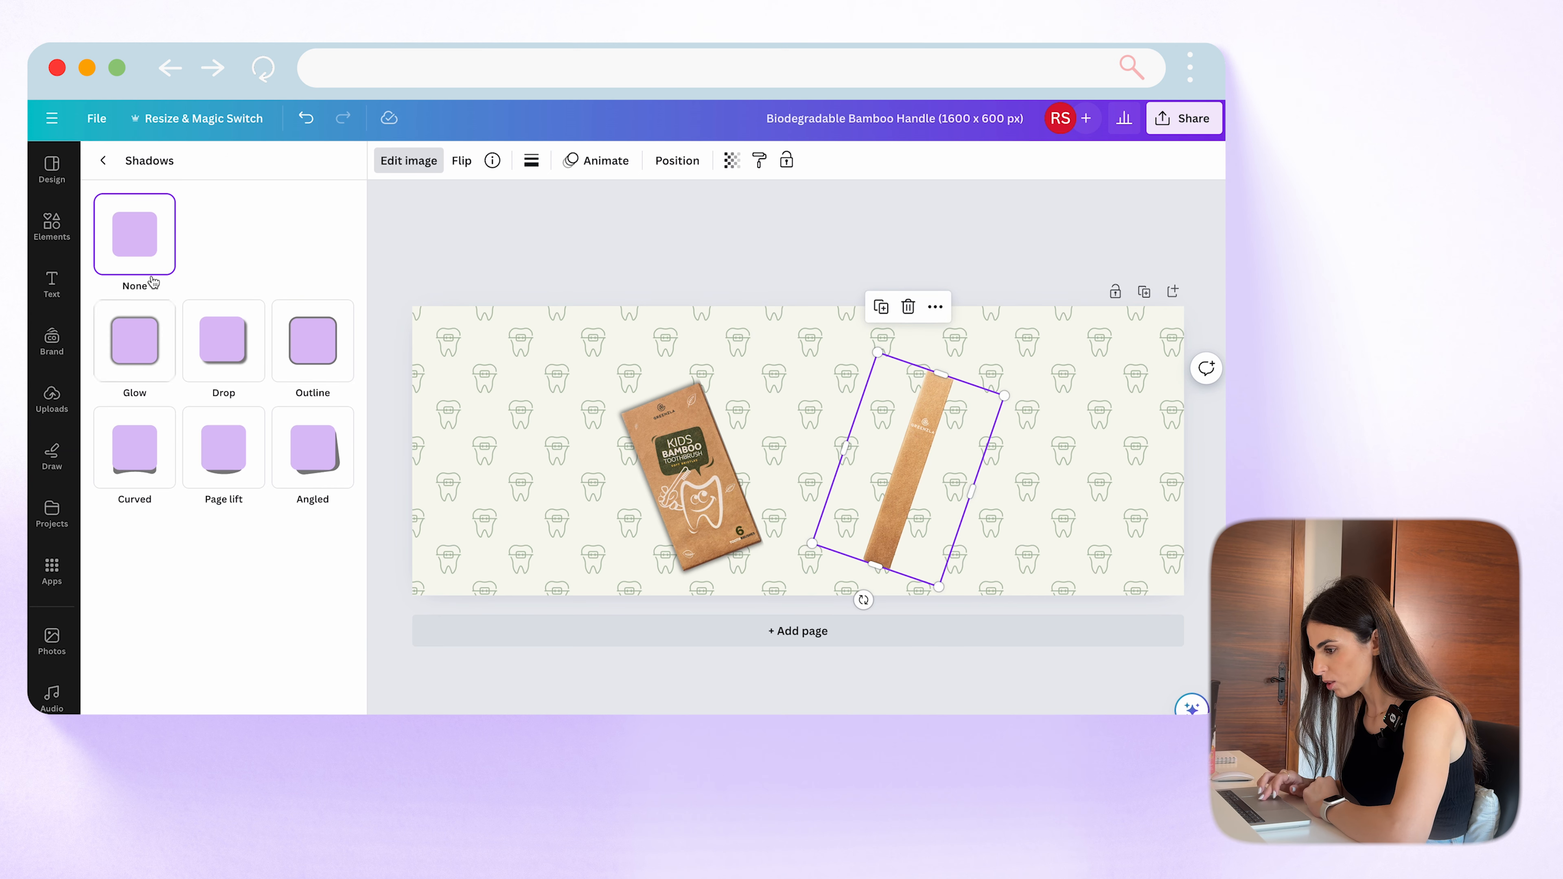
pyautogui.click(141, 364)
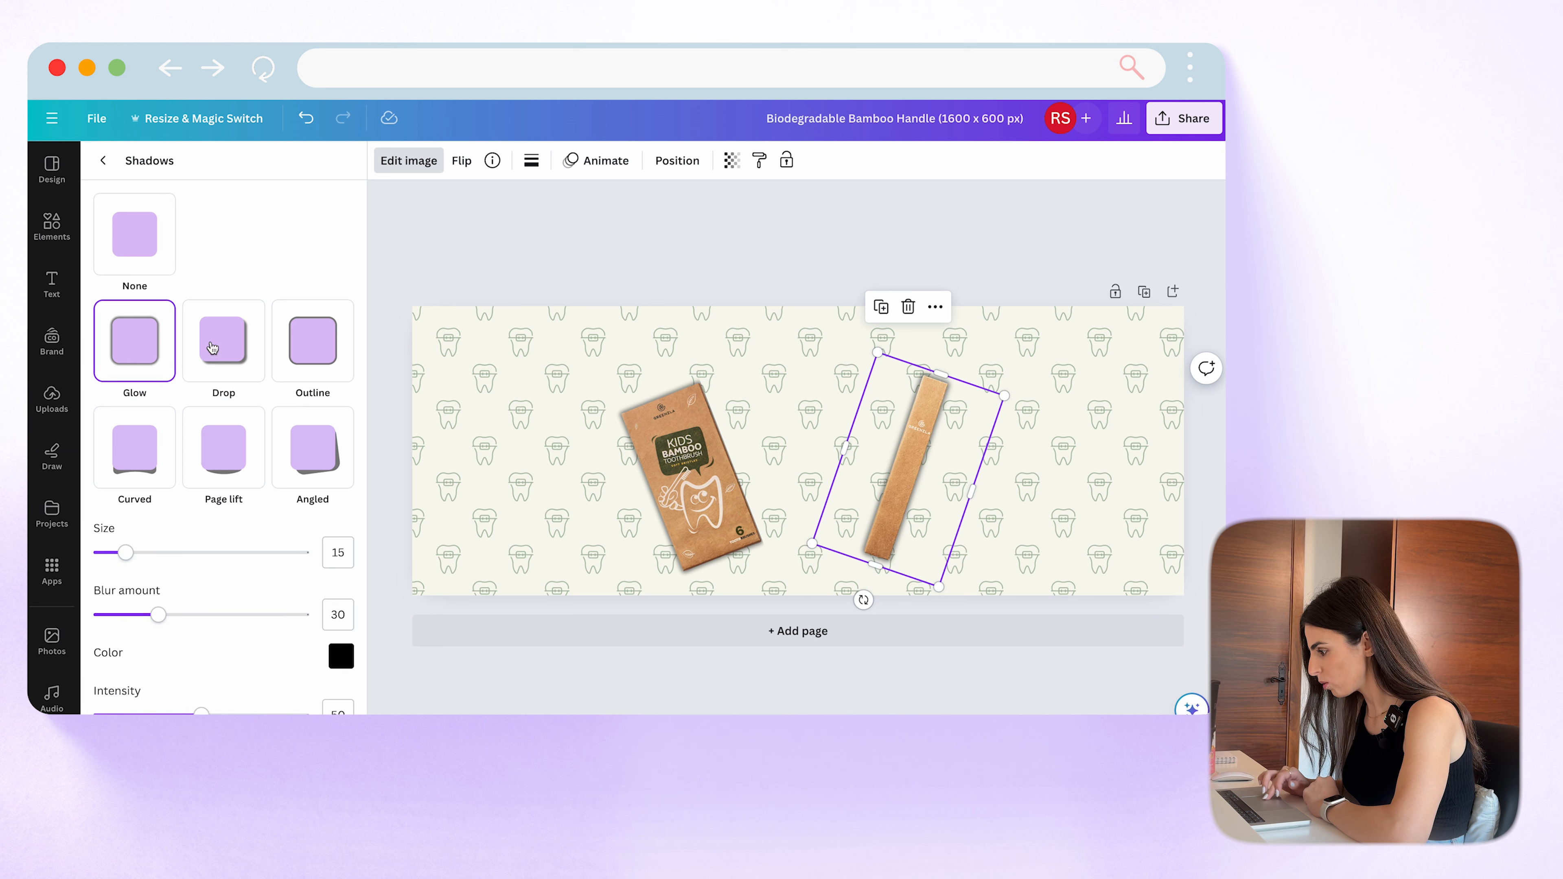
pyautogui.click(814, 454)
pyautogui.click(788, 238)
pyautogui.press('super+z')
# Step: Apply the Glow shadow effect to the toothbrush and to the narrow cardboard sleeve
pyautogui.click(785, 491)
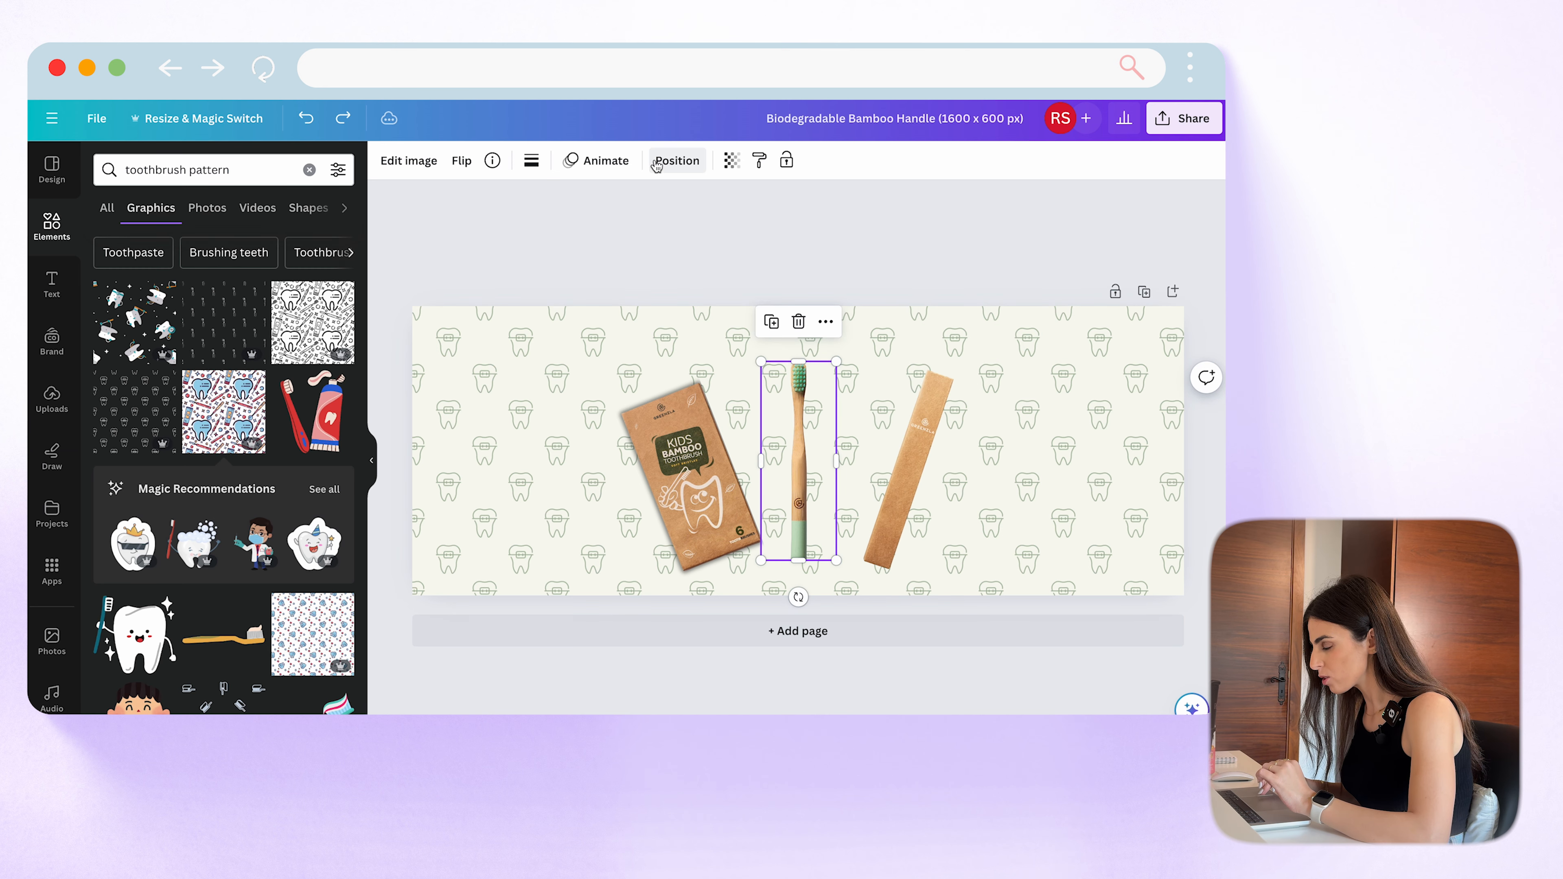
pyautogui.click(419, 161)
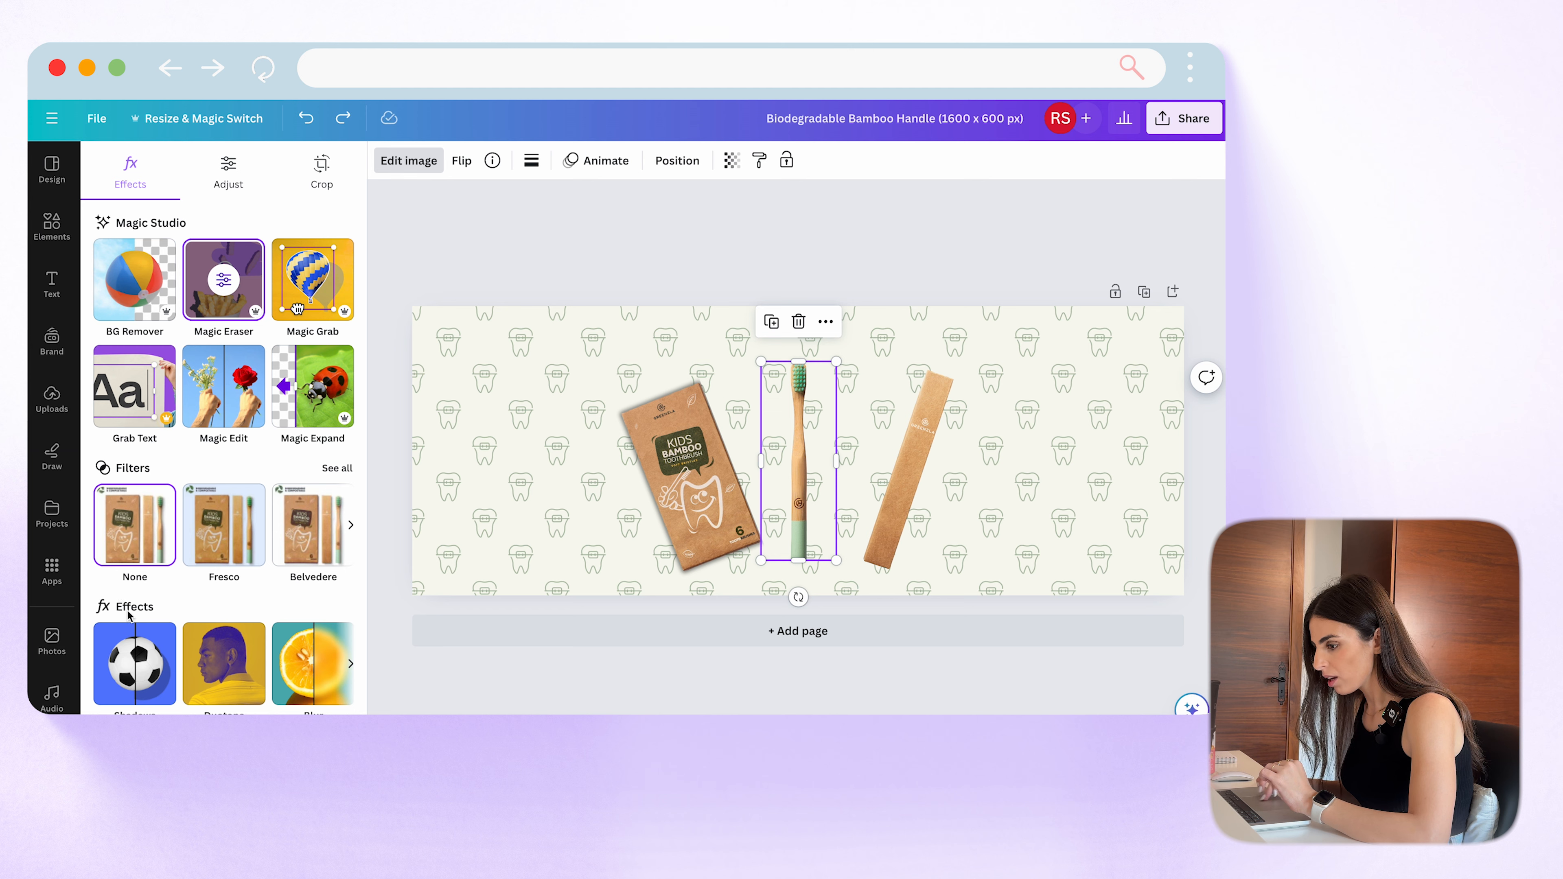
pyautogui.click(135, 663)
pyautogui.click(135, 351)
pyautogui.click(924, 463)
pyautogui.click(131, 356)
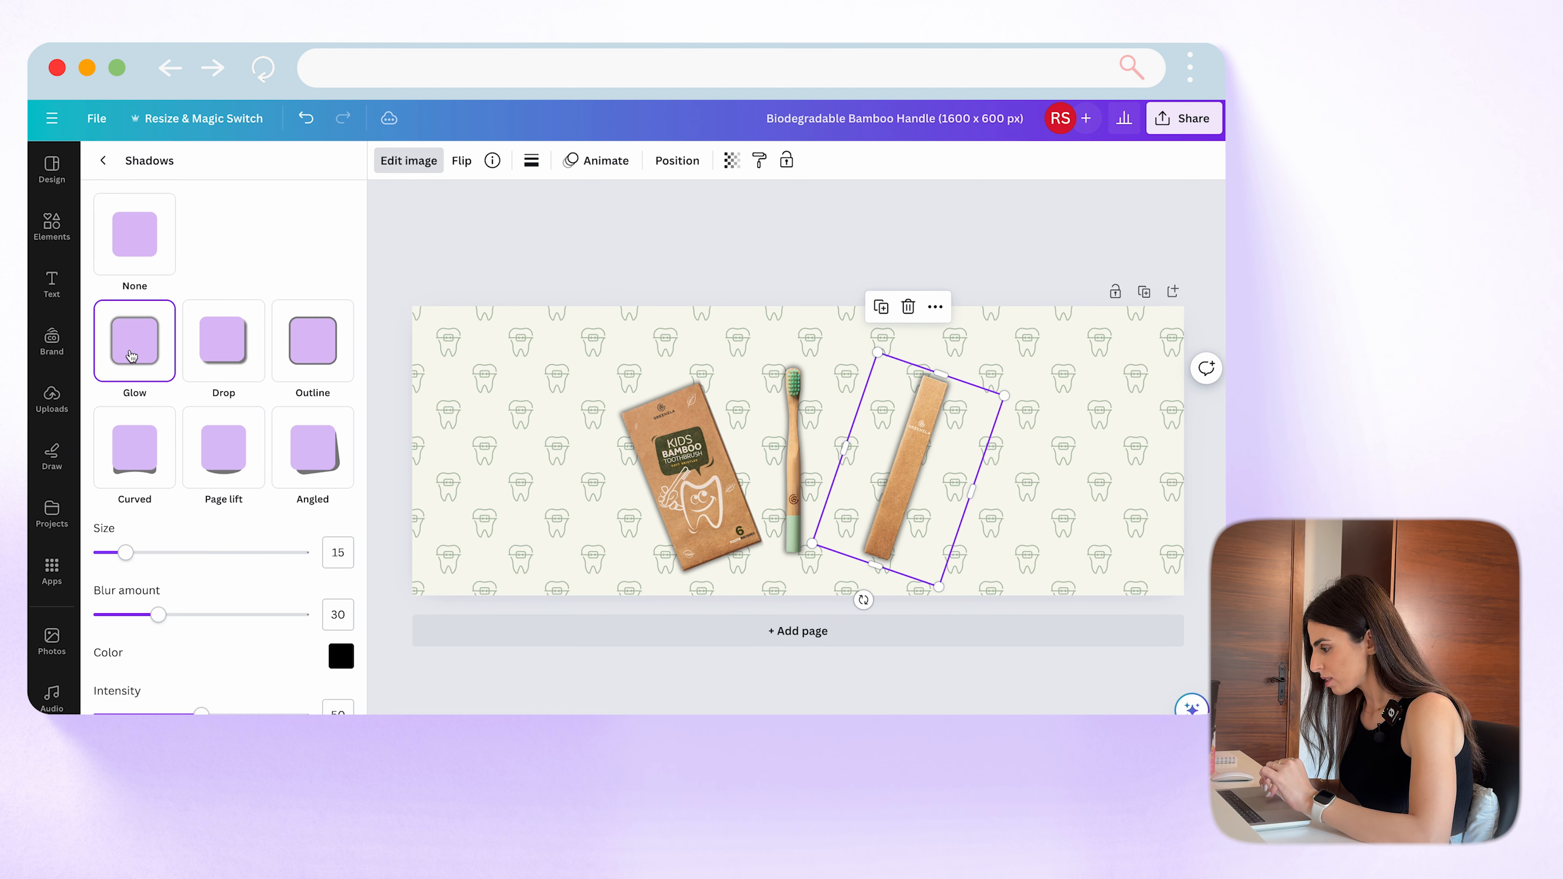
# Step: Enlarge the box, toothbrush and cardboard sleeve together so they nearly fill the banner's height, and recentre them on the tooth pattern
pyautogui.click(671, 273)
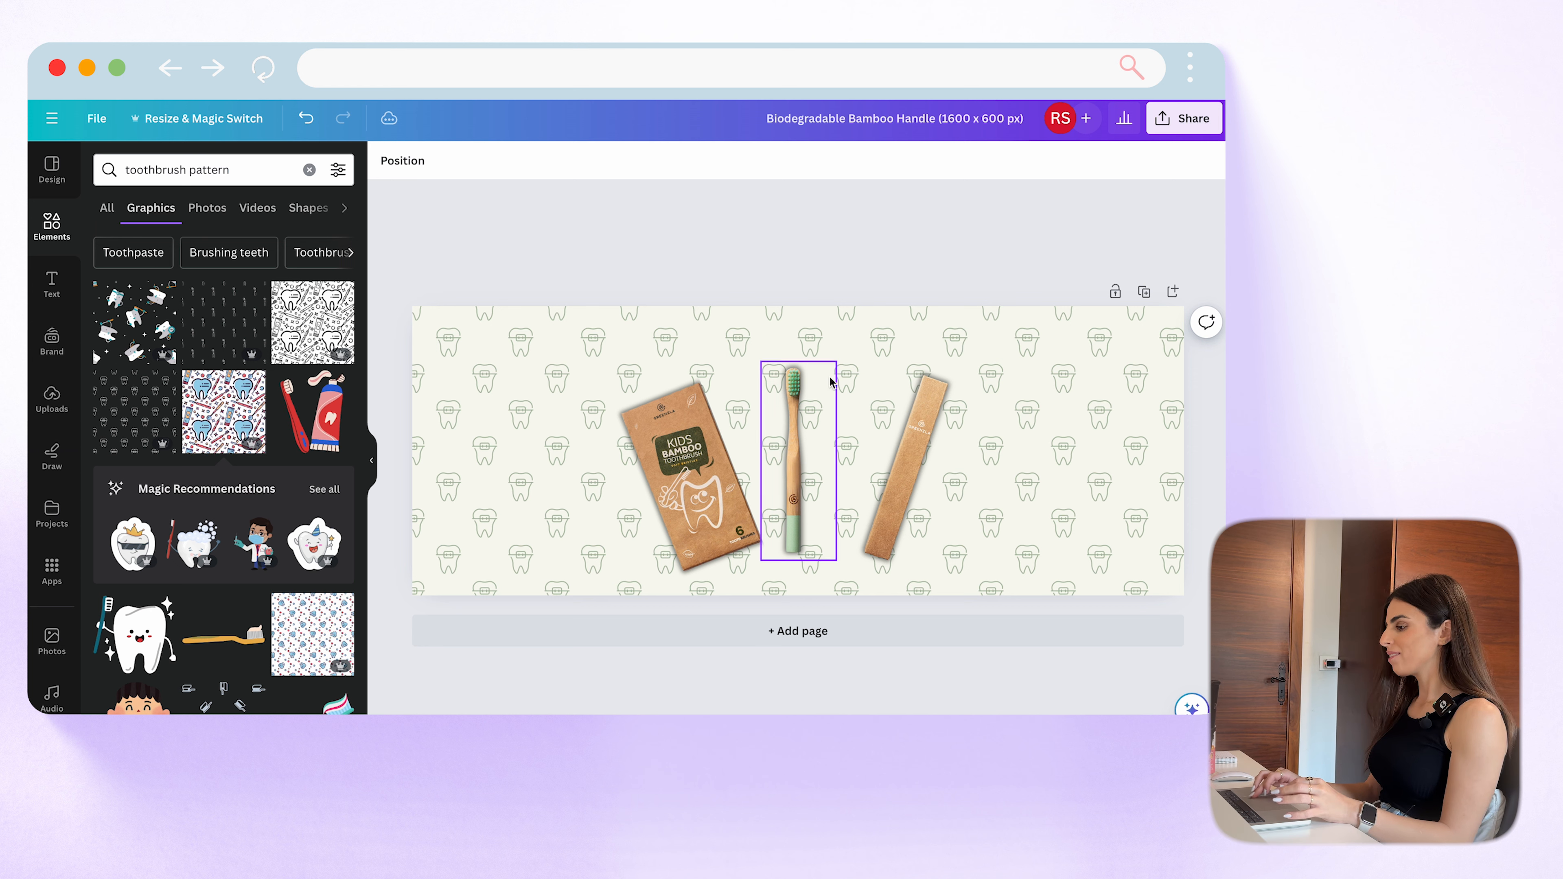
pyautogui.click(909, 458)
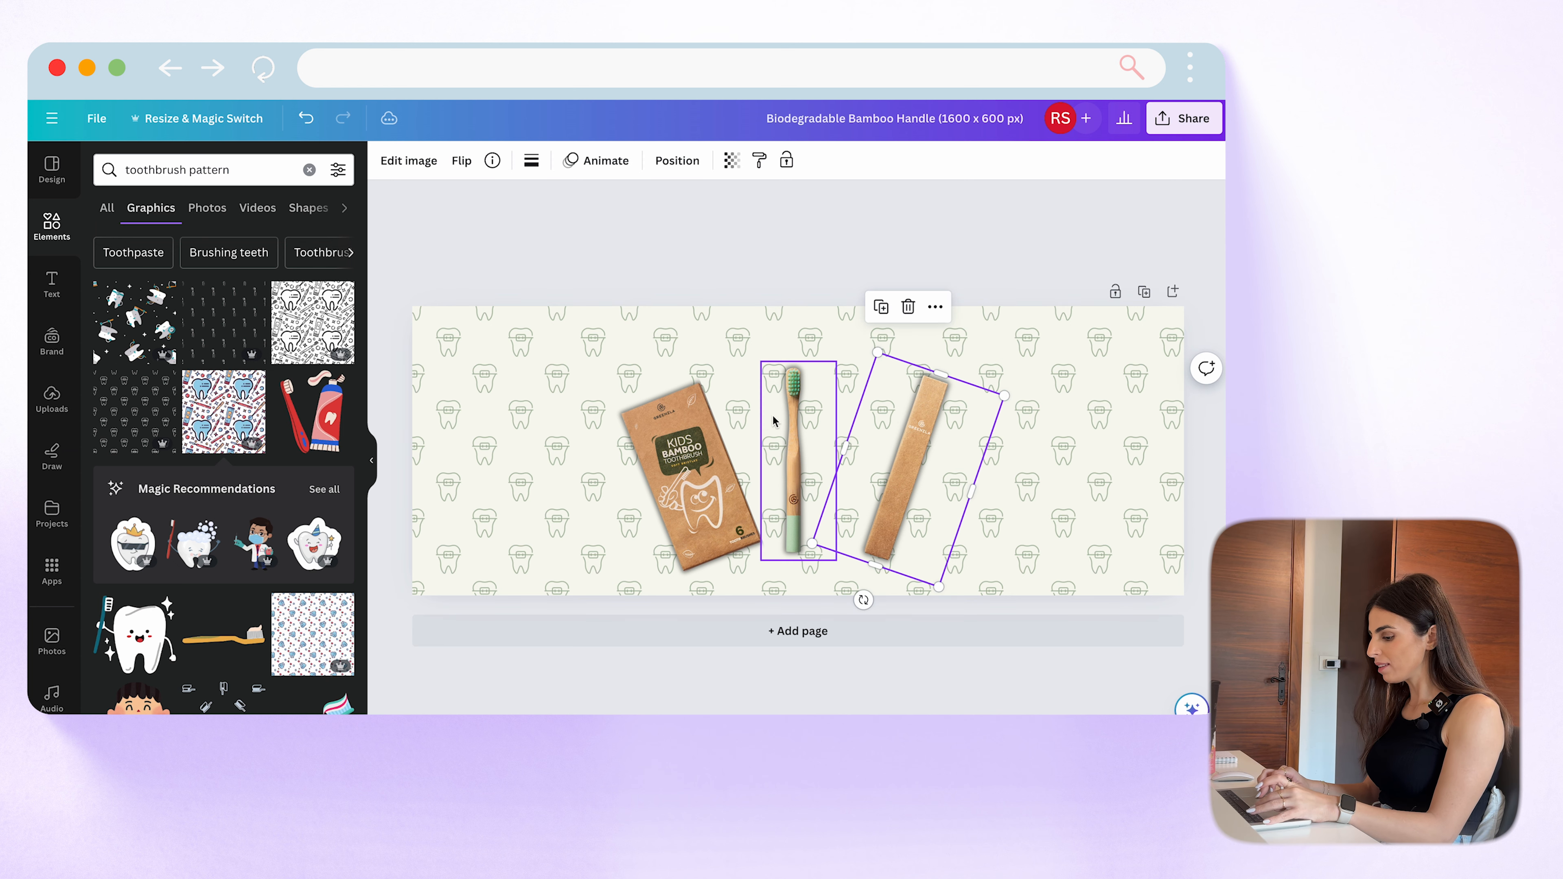
pyautogui.click(793, 428)
pyautogui.click(717, 453)
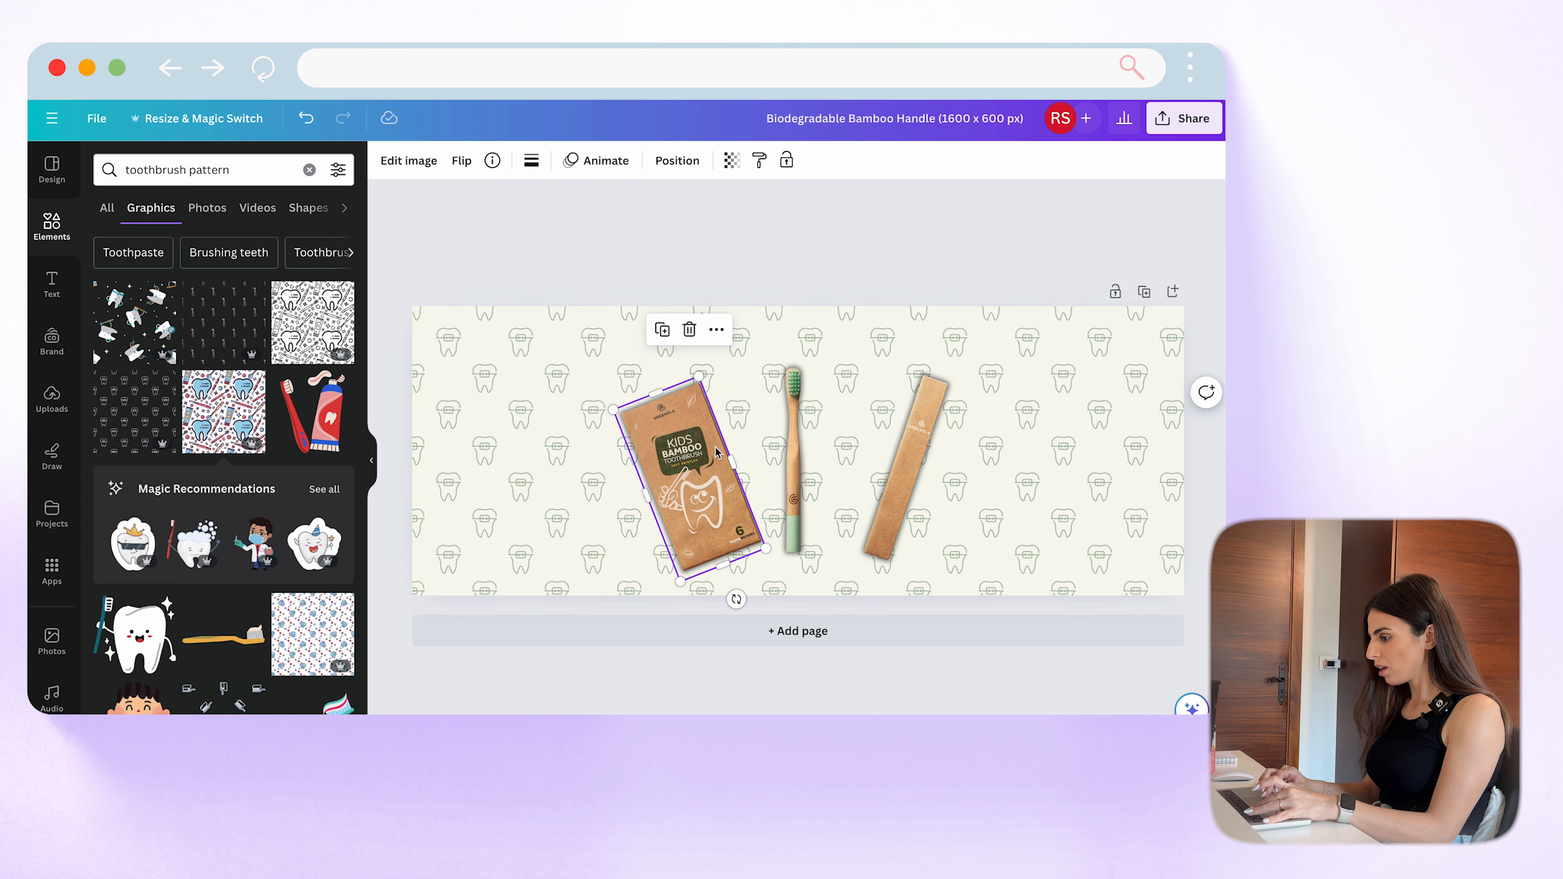
pyautogui.keyDown('shift'); pyautogui.click(794, 472); pyautogui.keyUp('shift')
pyautogui.keyDown('shift'); pyautogui.click(913, 483); pyautogui.keyUp('shift')
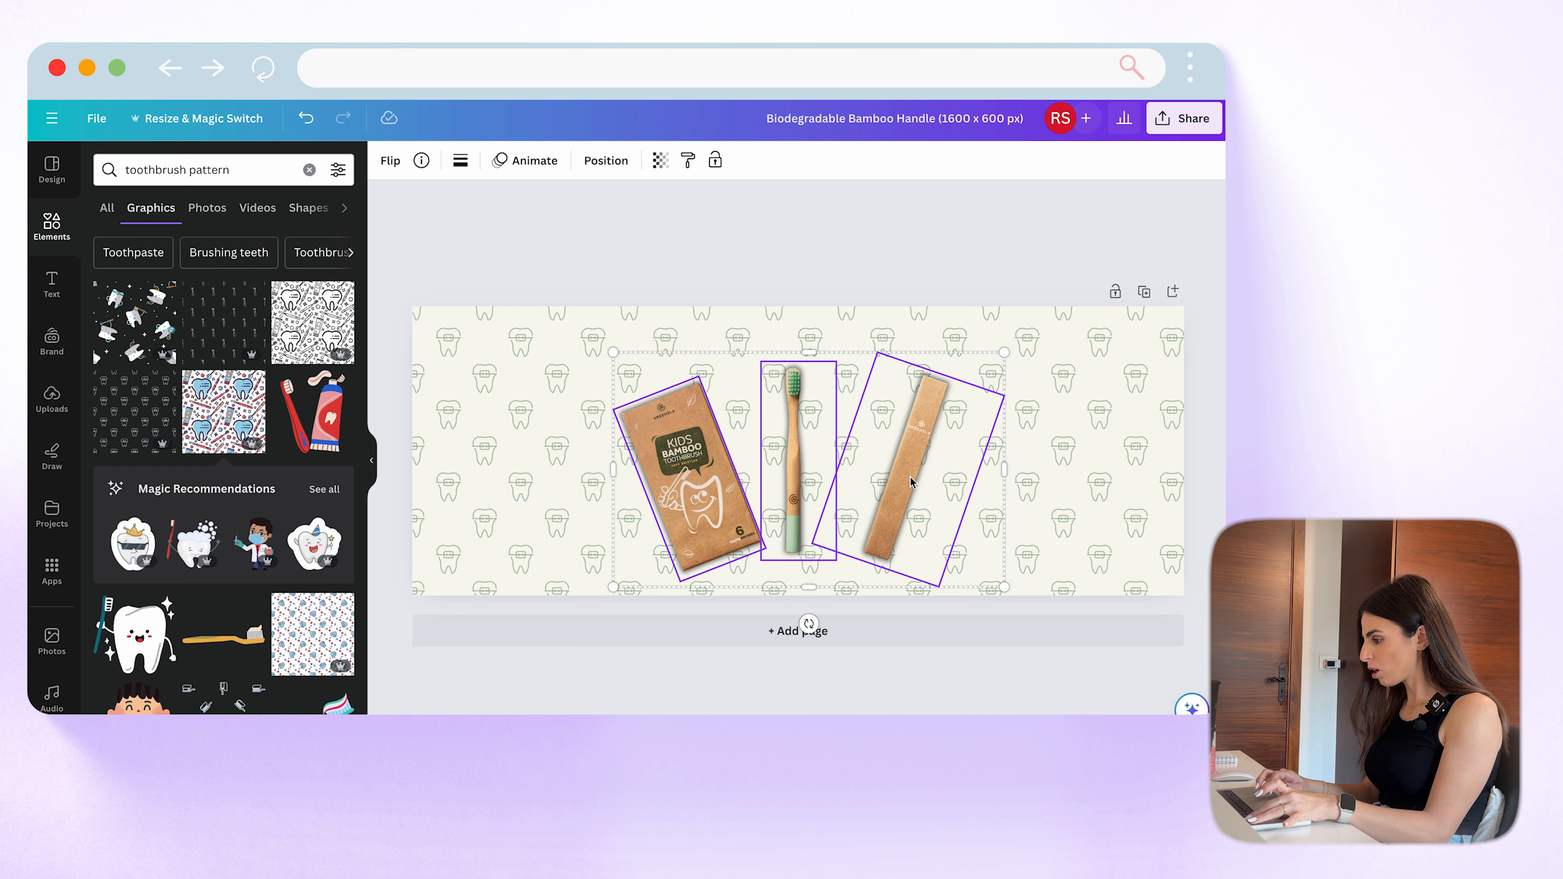
pyautogui.moveTo(1004, 587); pyautogui.dragTo(1071, 630)
pyautogui.moveTo(929, 517); pyautogui.dragTo(882, 485)
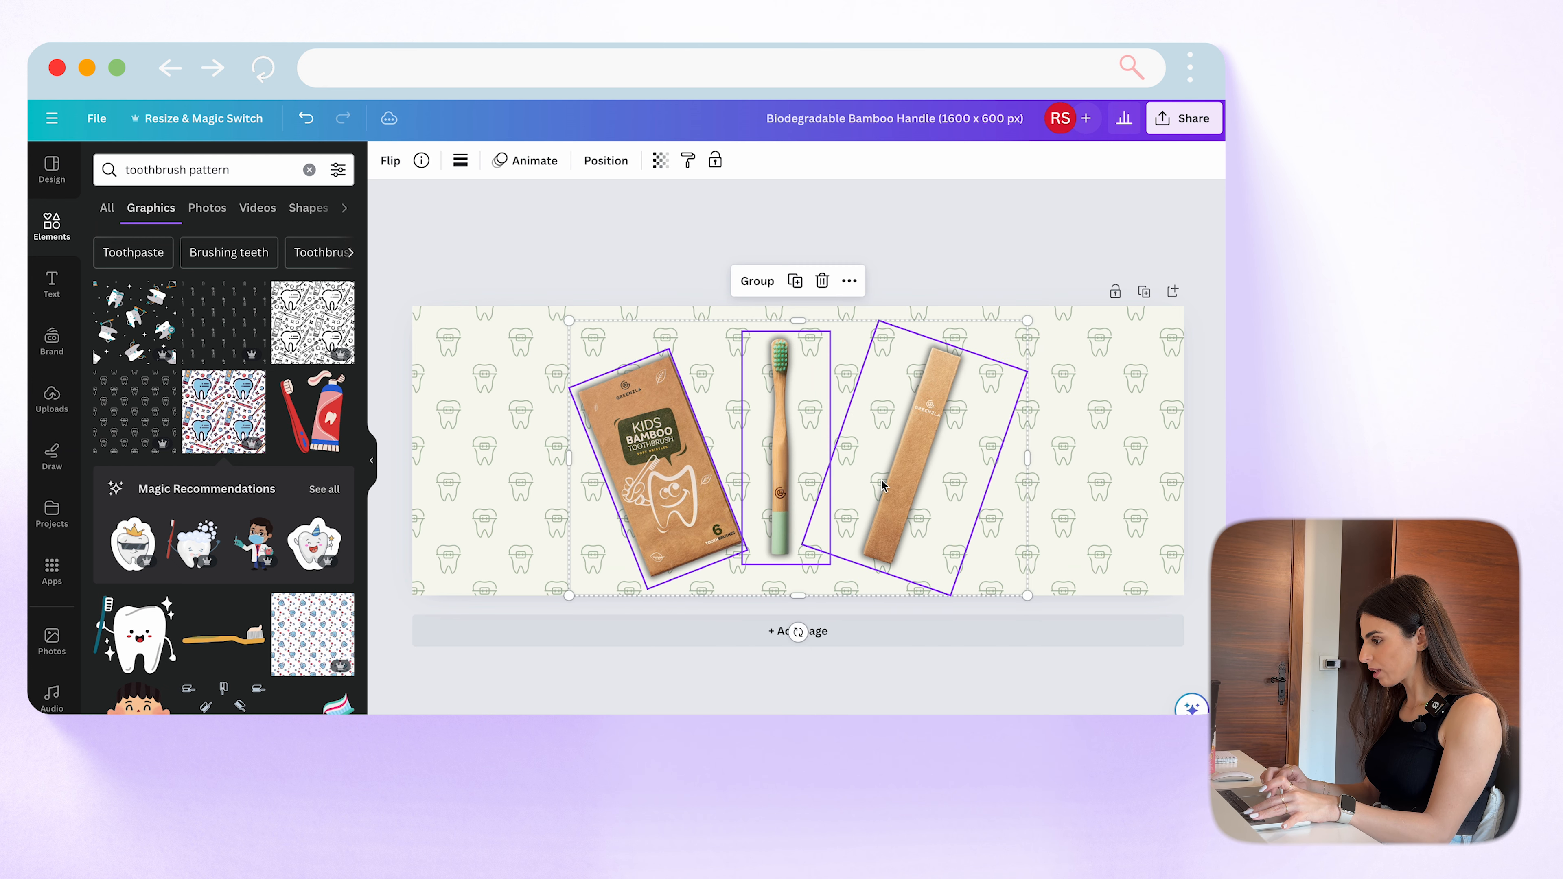
pyautogui.click(904, 251)
# Step: Download the banner as a JPG at quality 100 and save it in the Eco-friendly tooth brush folder
pyautogui.click(1183, 118)
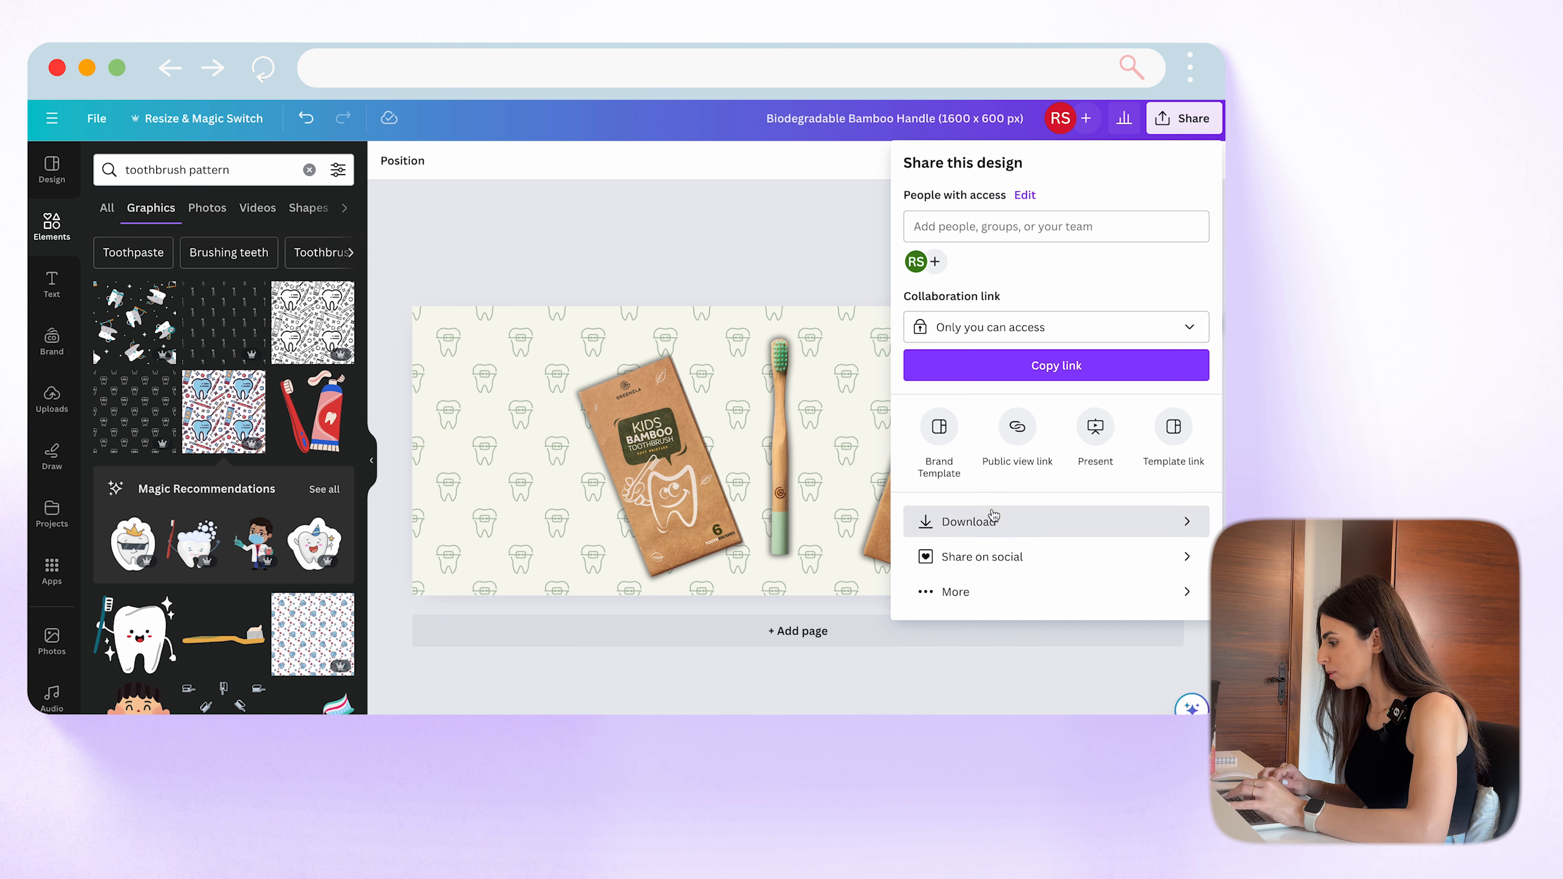
pyautogui.click(994, 520)
pyautogui.click(1166, 236)
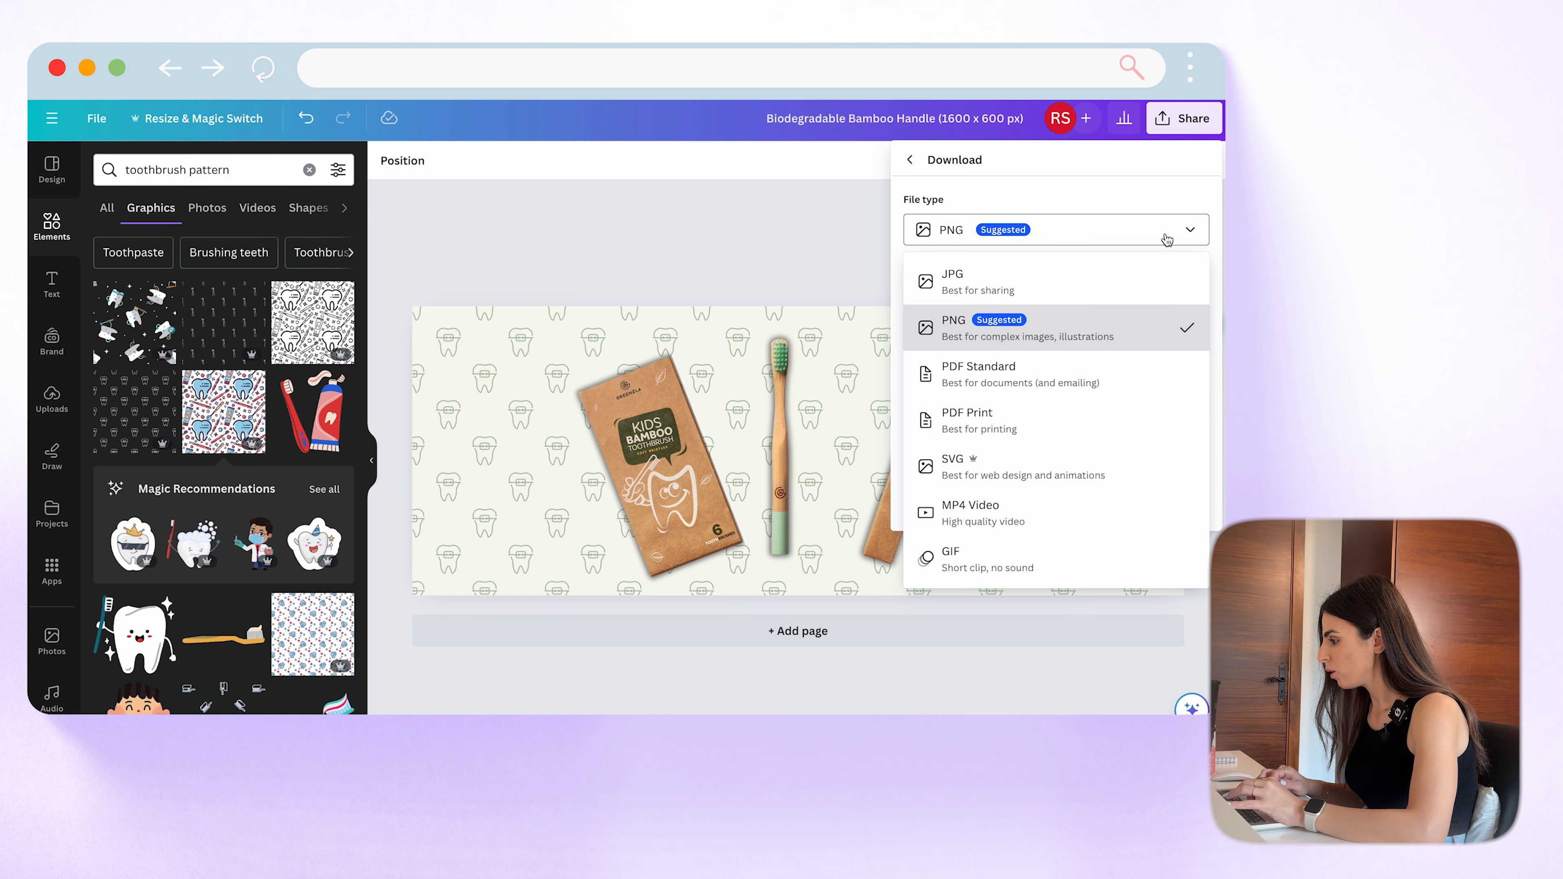
pyautogui.click(965, 282)
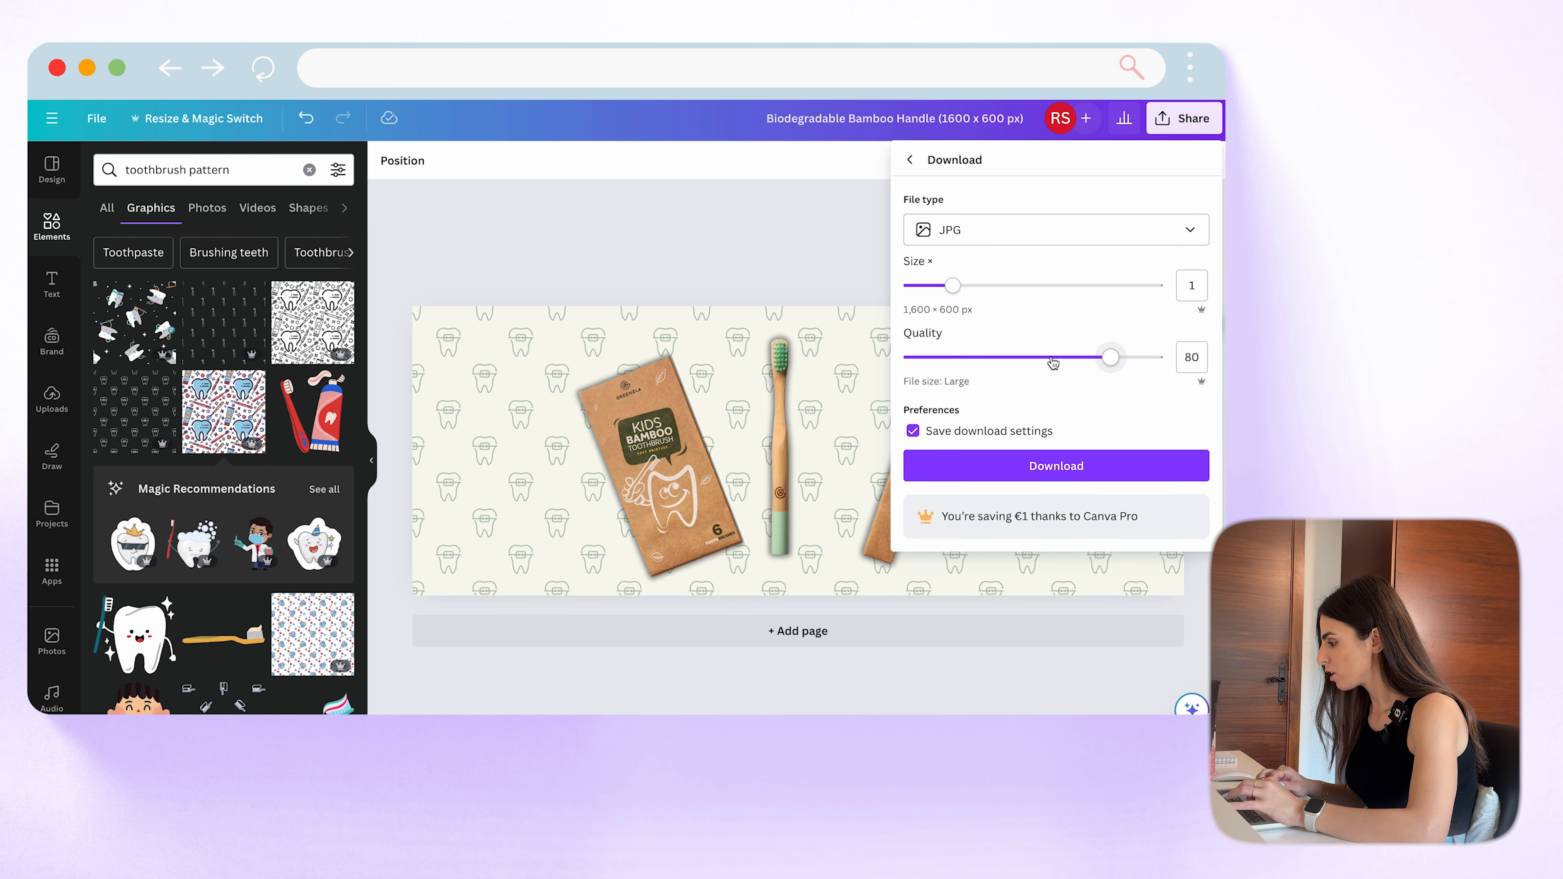
pyautogui.moveTo(1111, 357); pyautogui.dragTo(1163, 357)
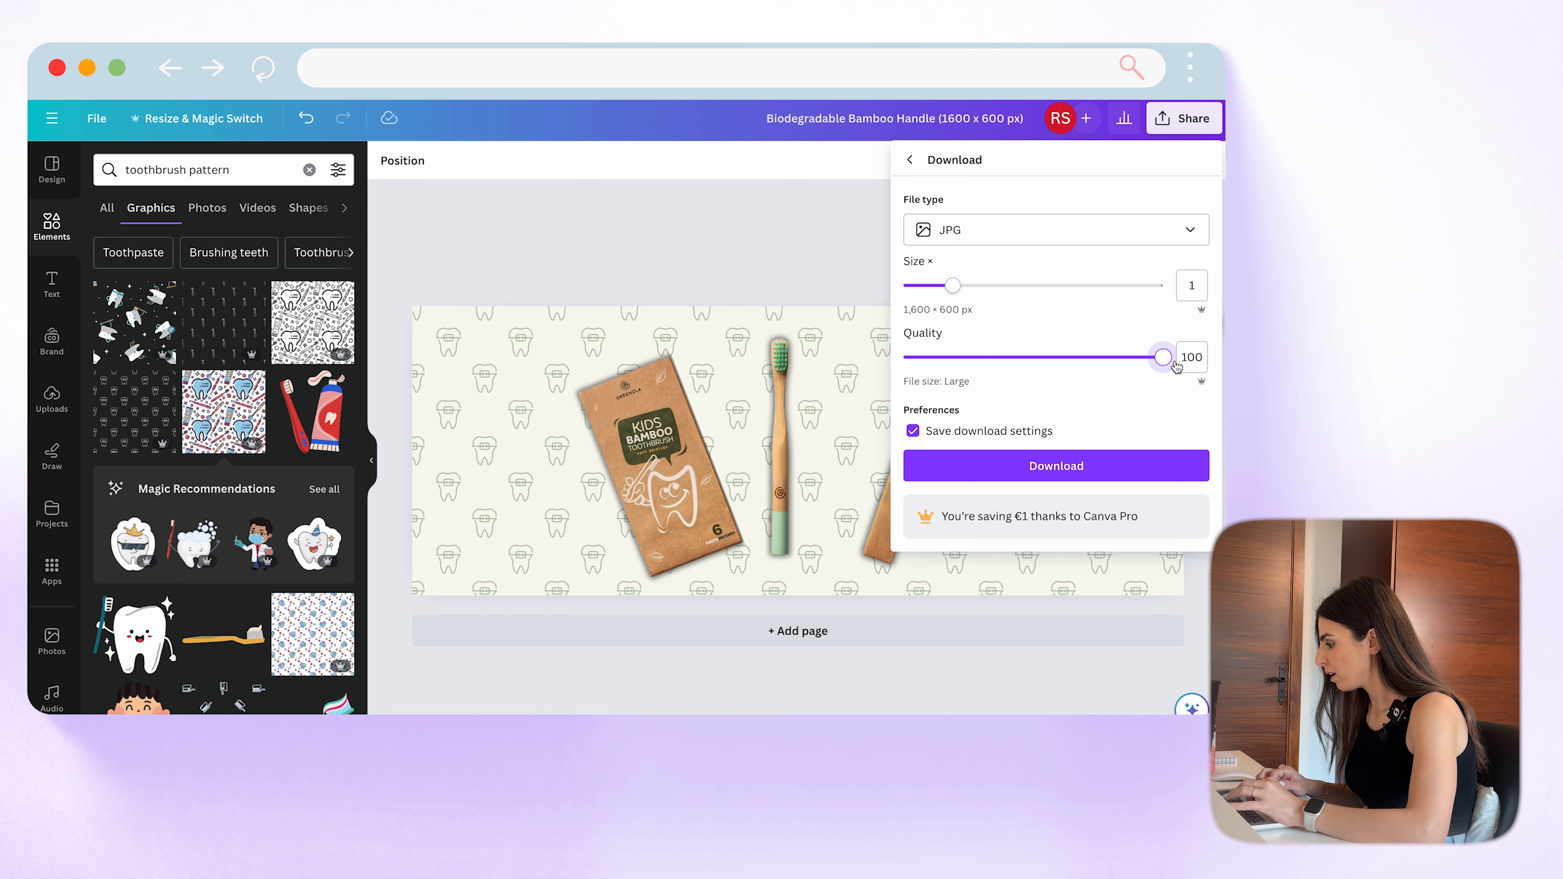
pyautogui.click(1084, 473)
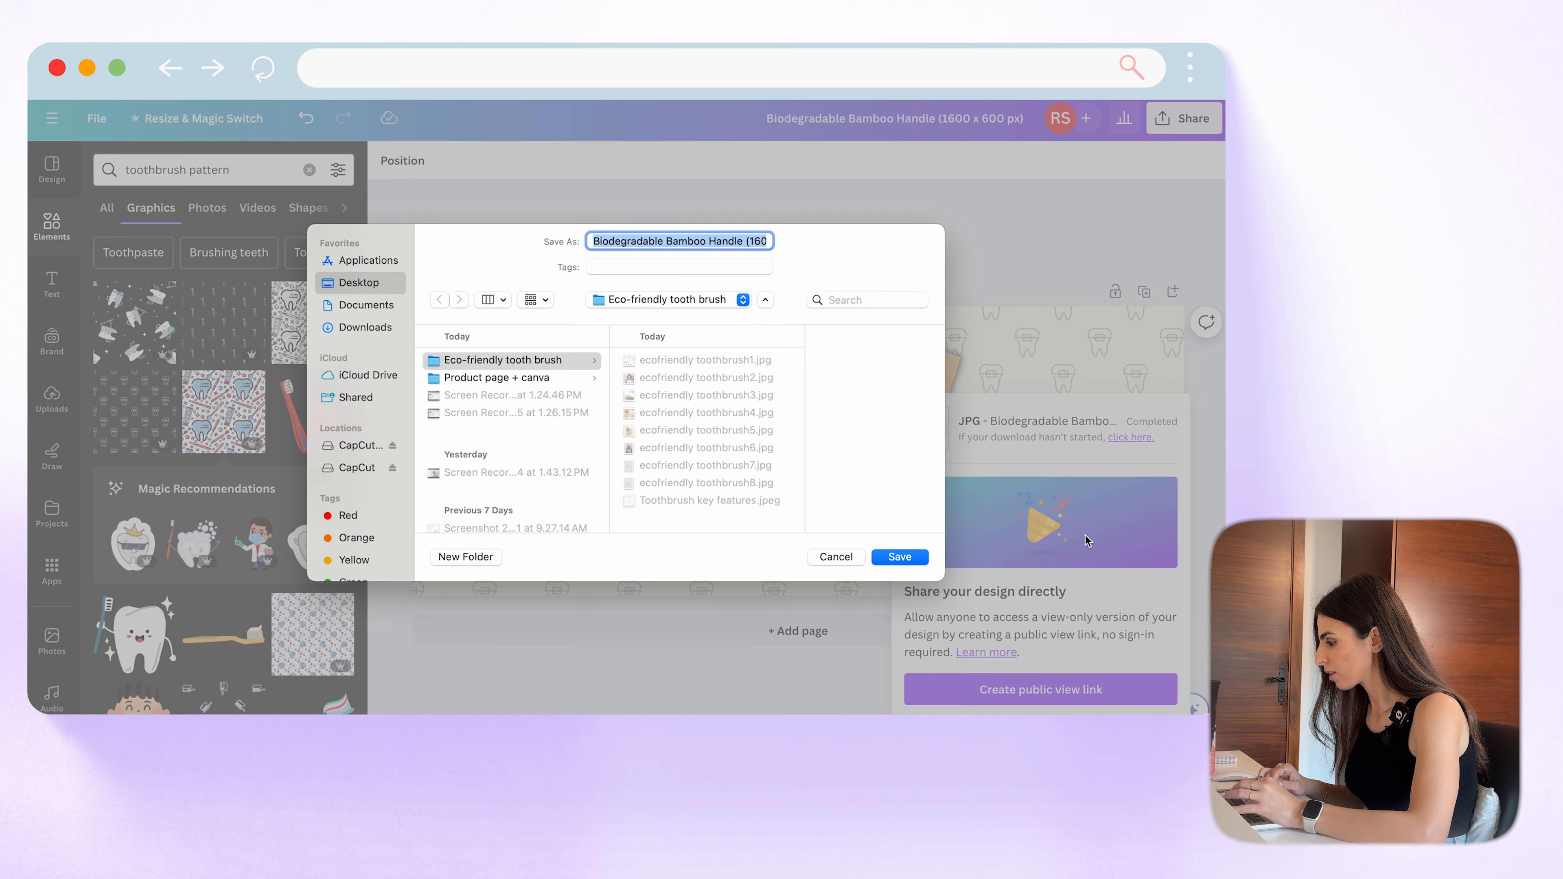
pyautogui.click(900, 556)
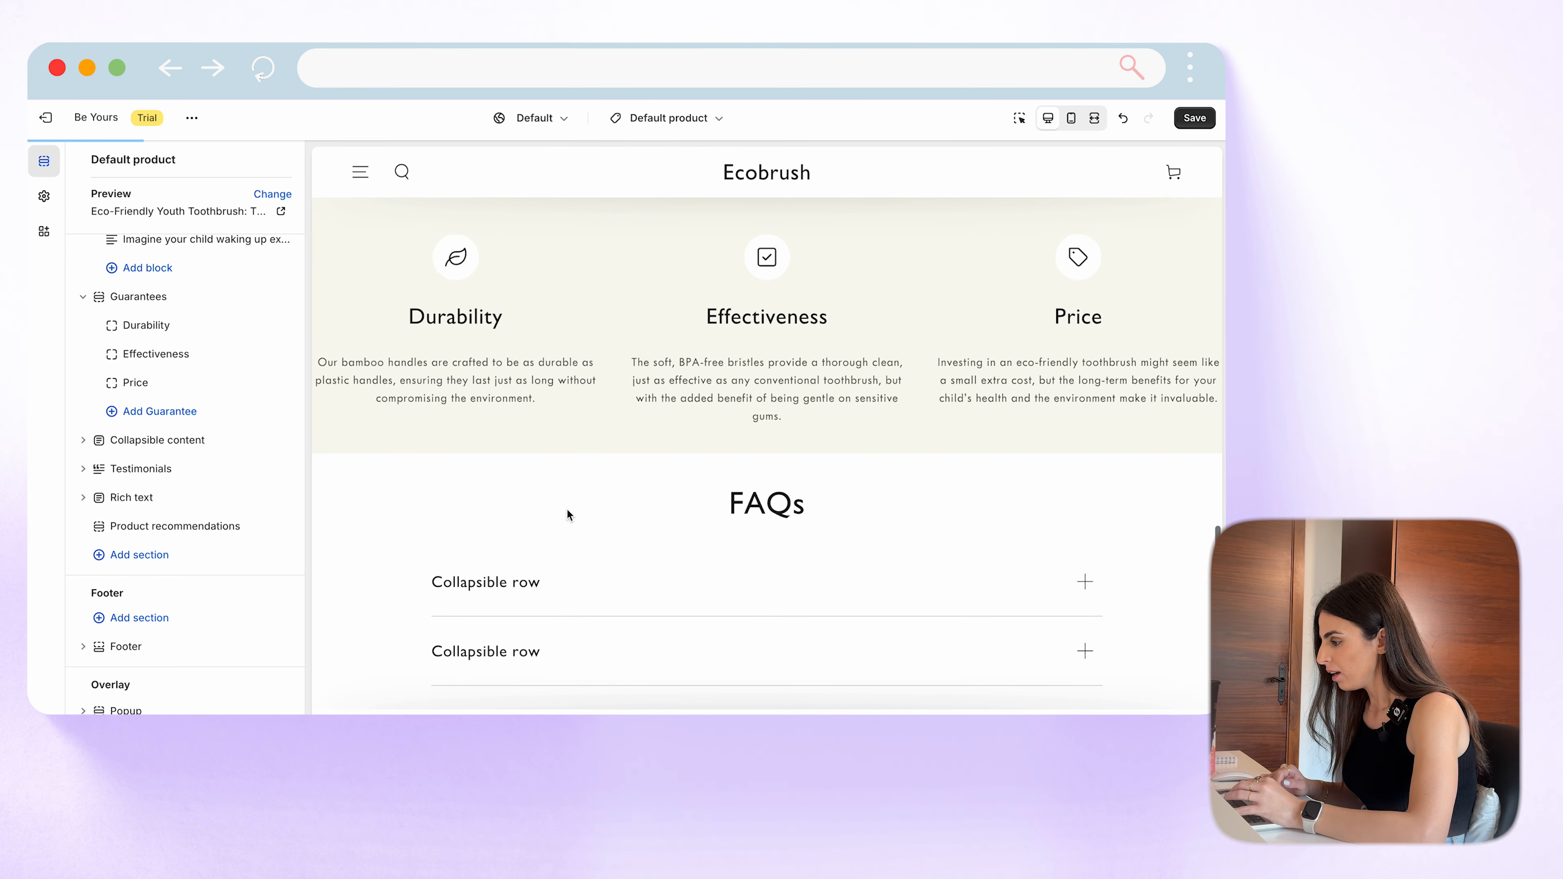
# Step: In the Shopify theme editor, add an Image banner section below Product recommendations on the default product template
pyautogui.click(141, 557)
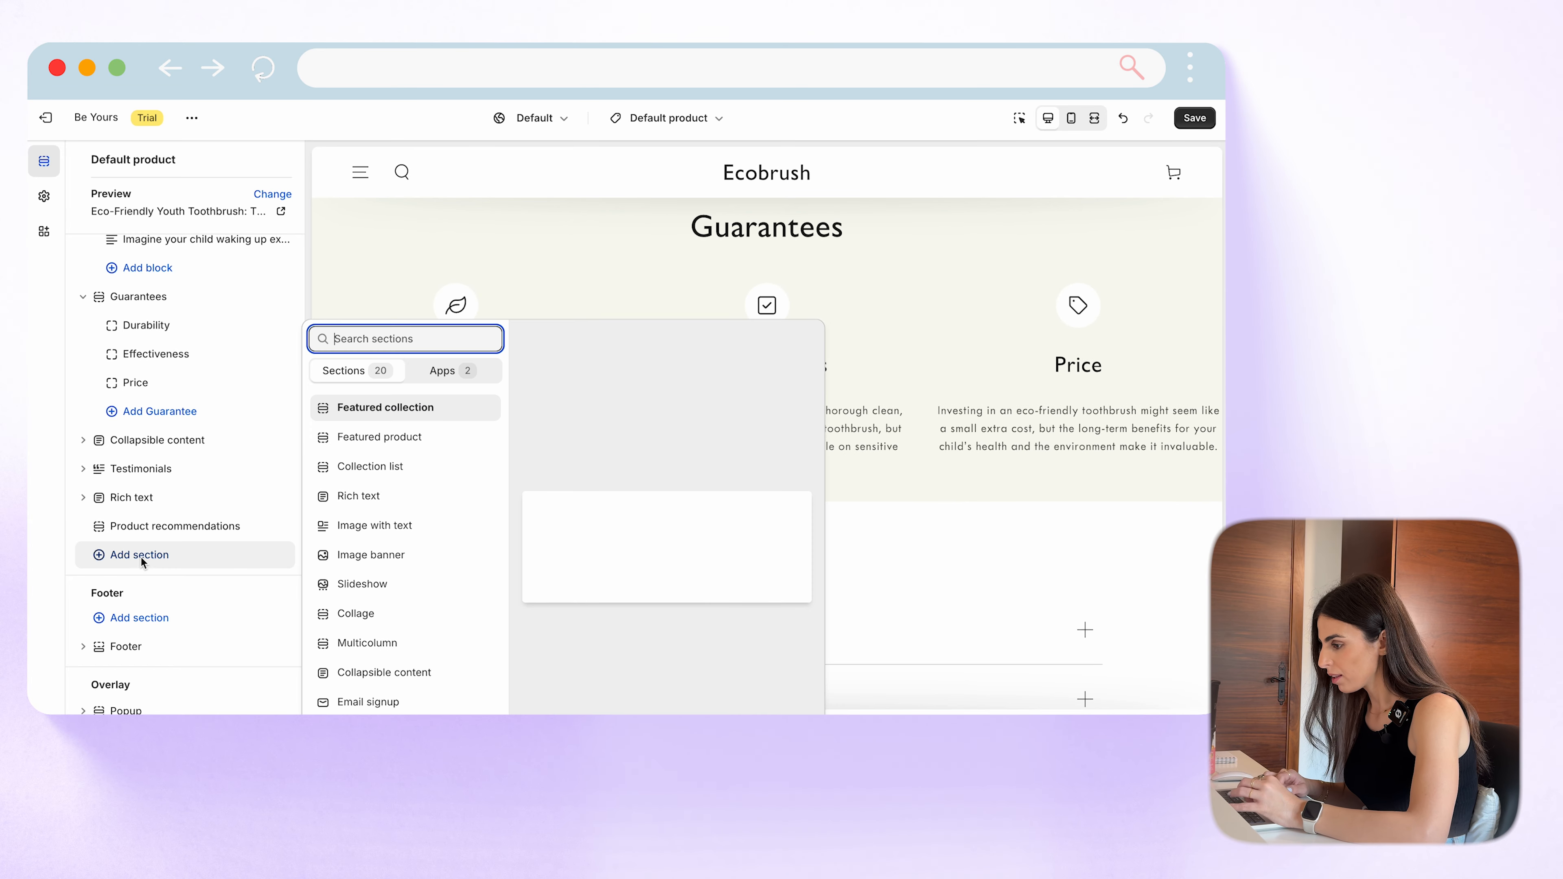
pyautogui.write('imag')
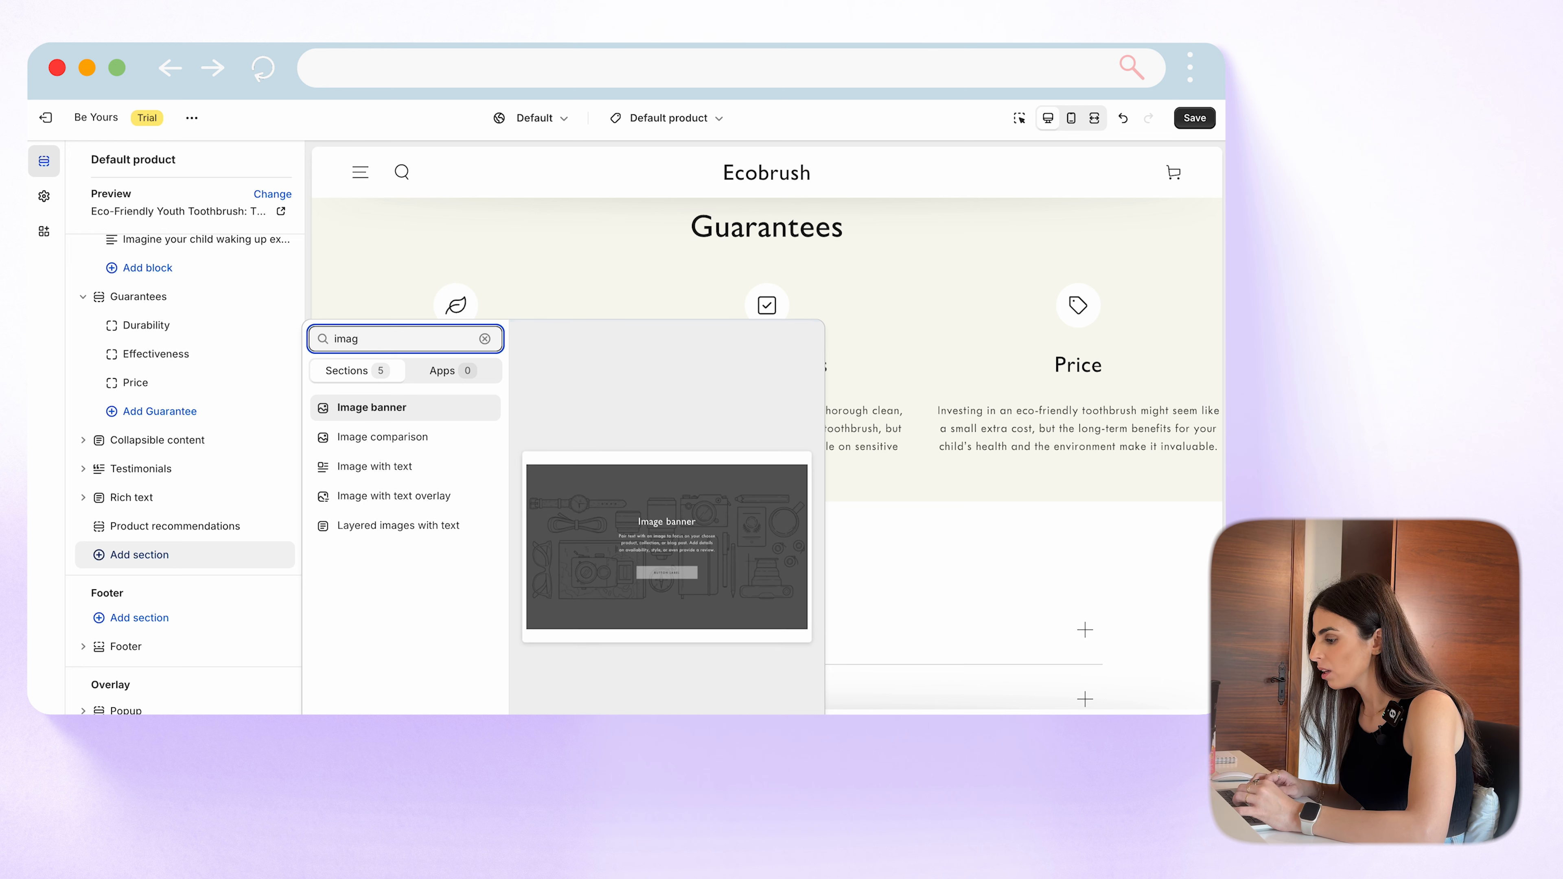
pyautogui.click(415, 417)
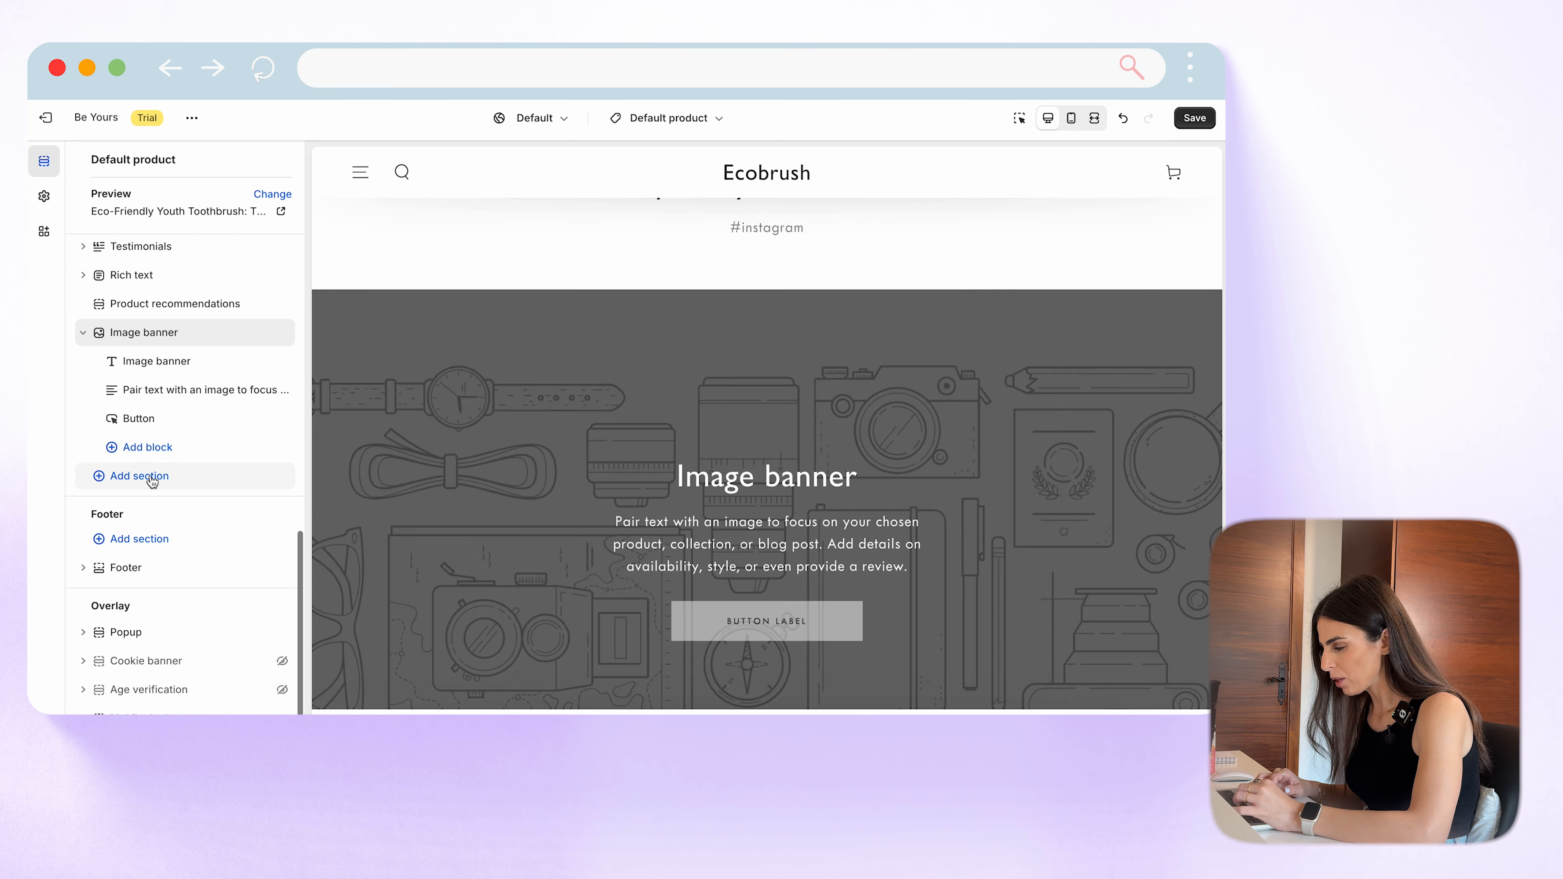
pyautogui.click(143, 475)
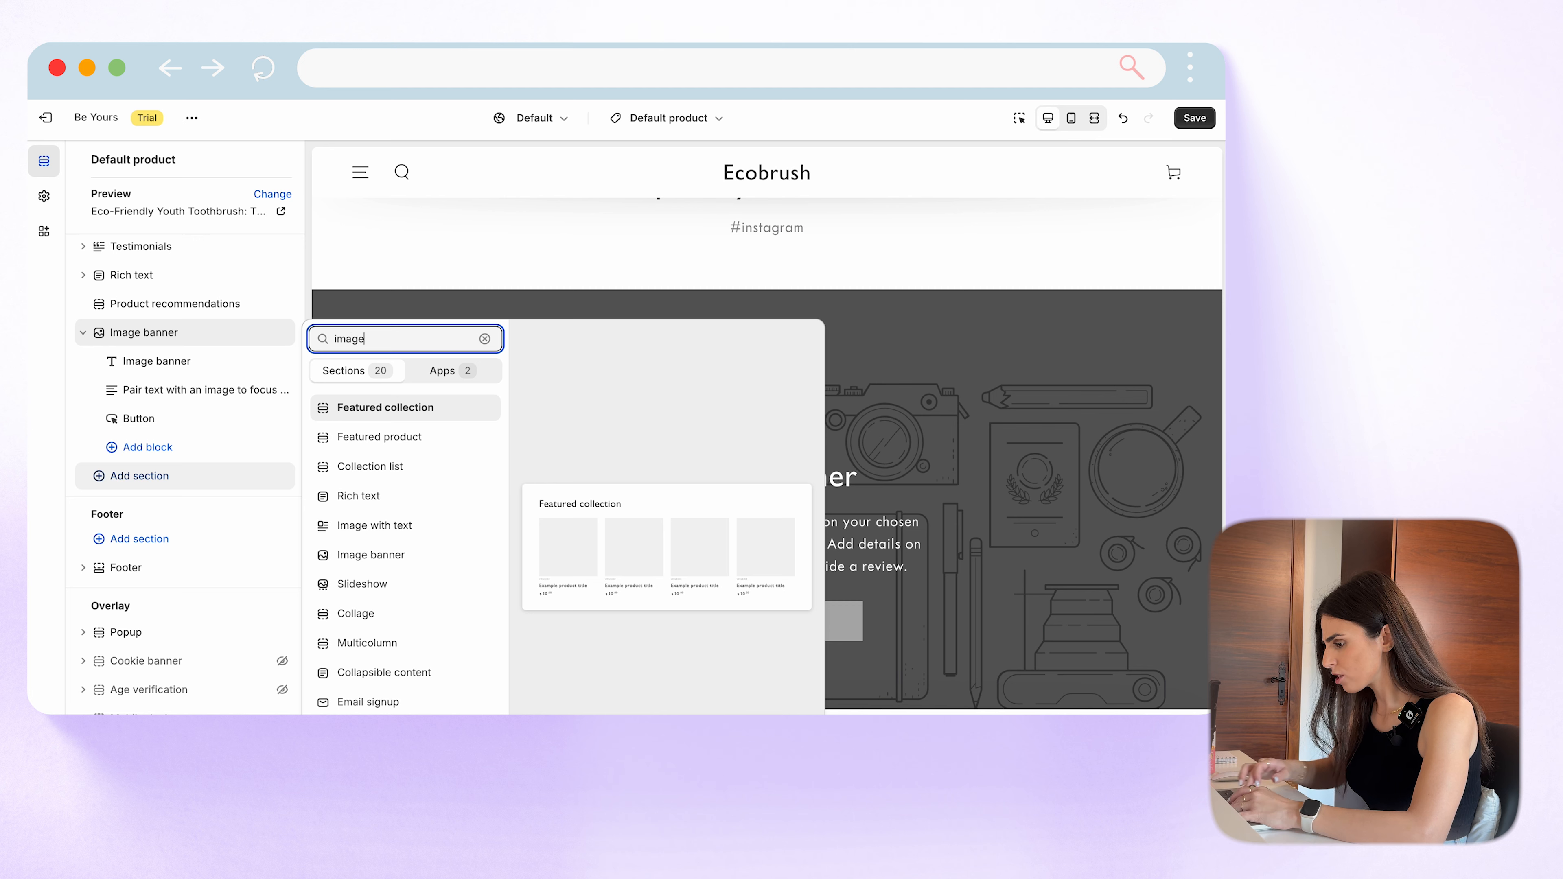
pyautogui.write('image')
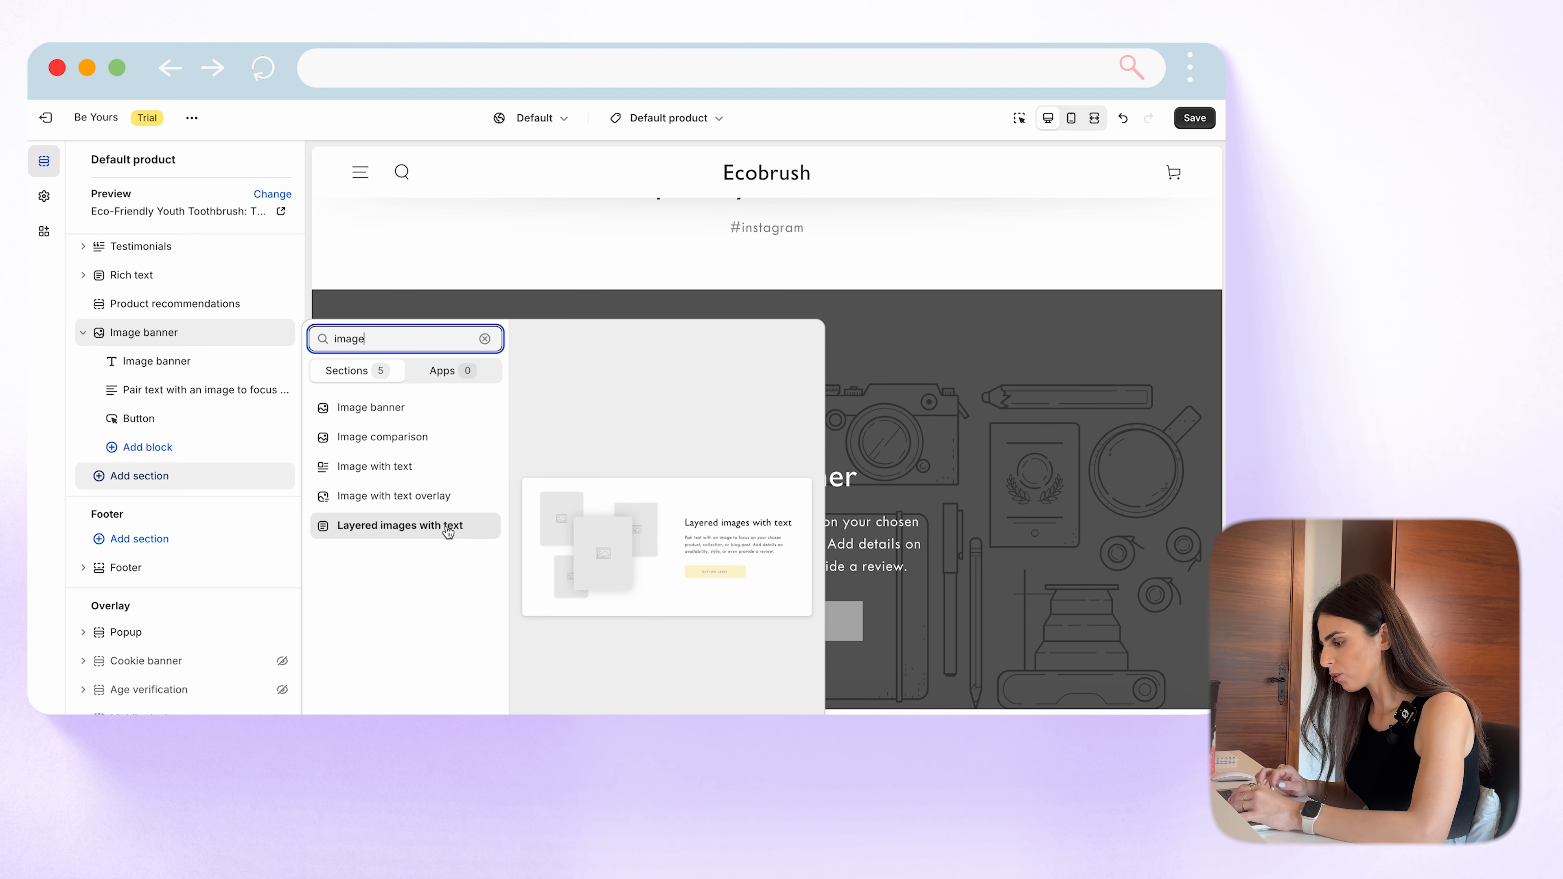
pyautogui.click(151, 344)
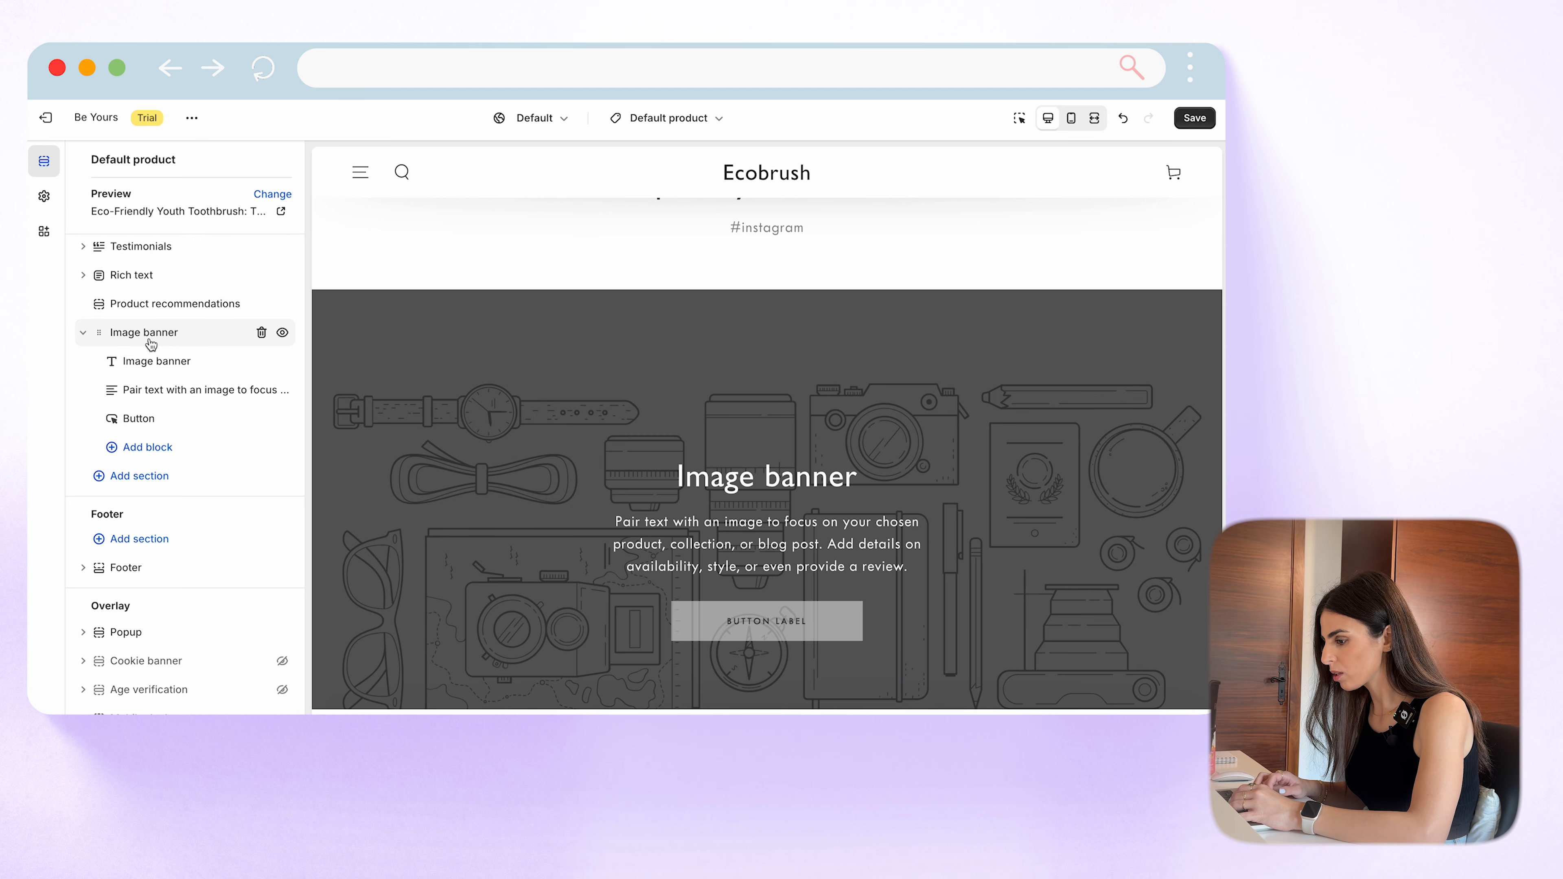
# Step: Upload the Biodegradable Bamboo Handle JPG and set it as the first image of the Image banner section
pyautogui.click(150, 337)
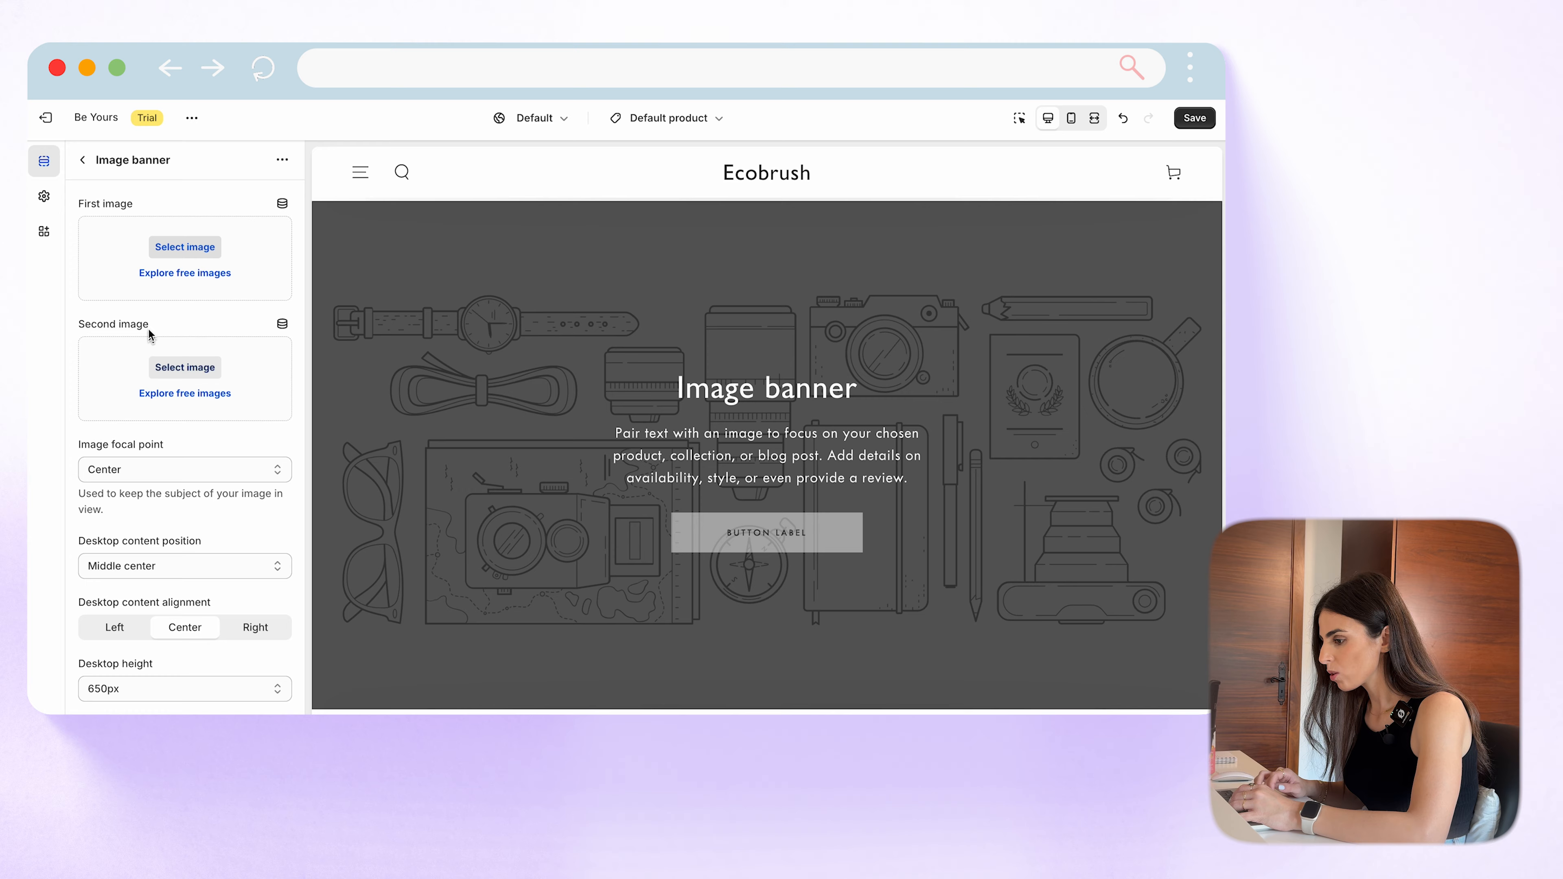
pyautogui.click(185, 247)
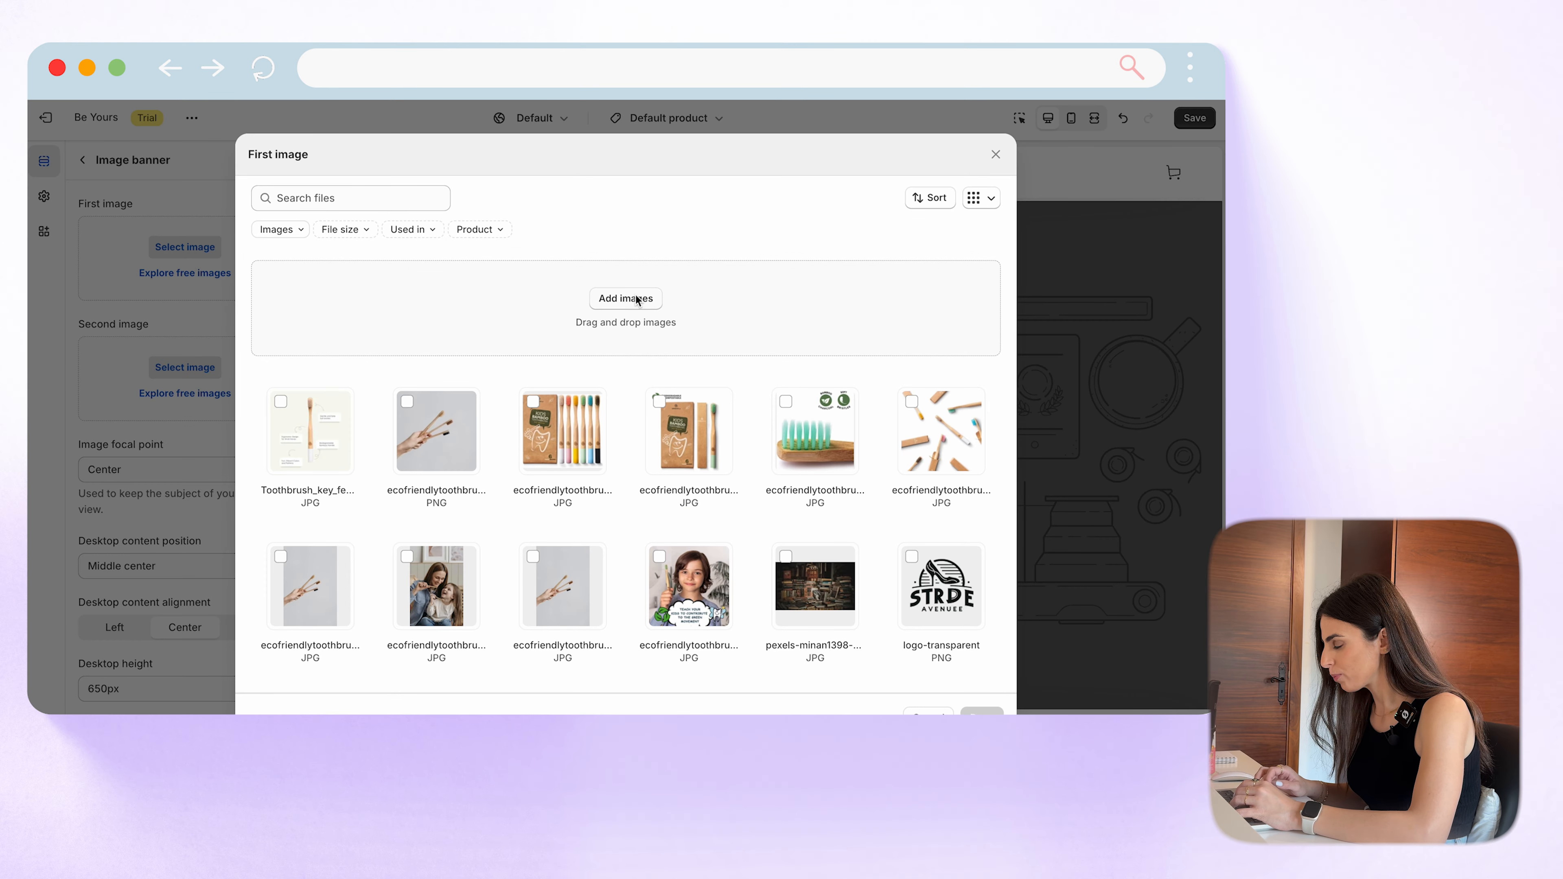
pyautogui.click(633, 301)
pyautogui.doubleClick(507, 296)
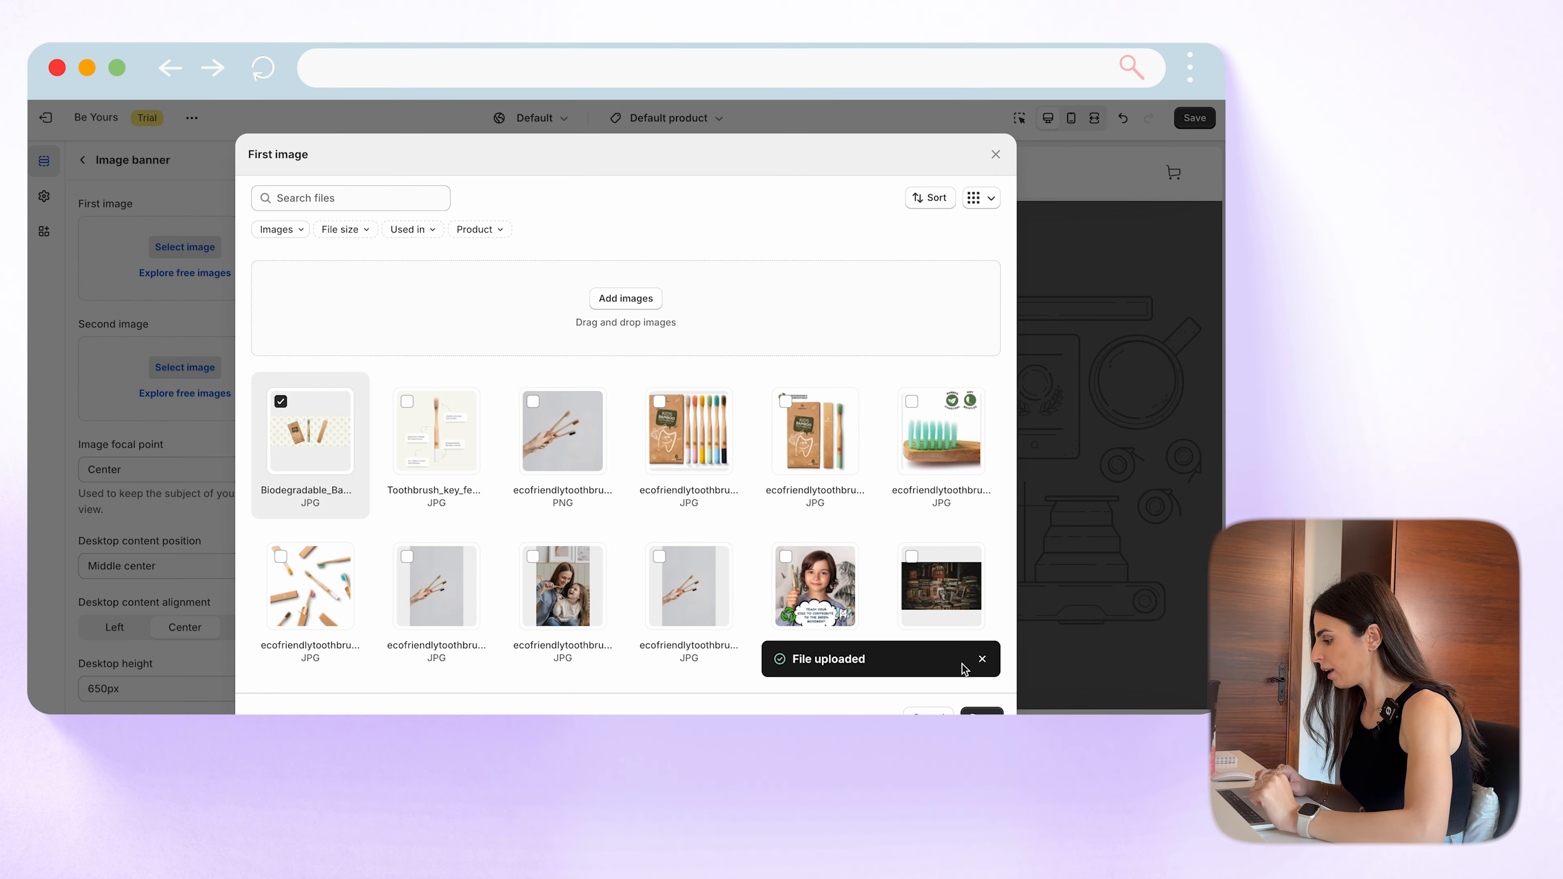
pyautogui.click(982, 711)
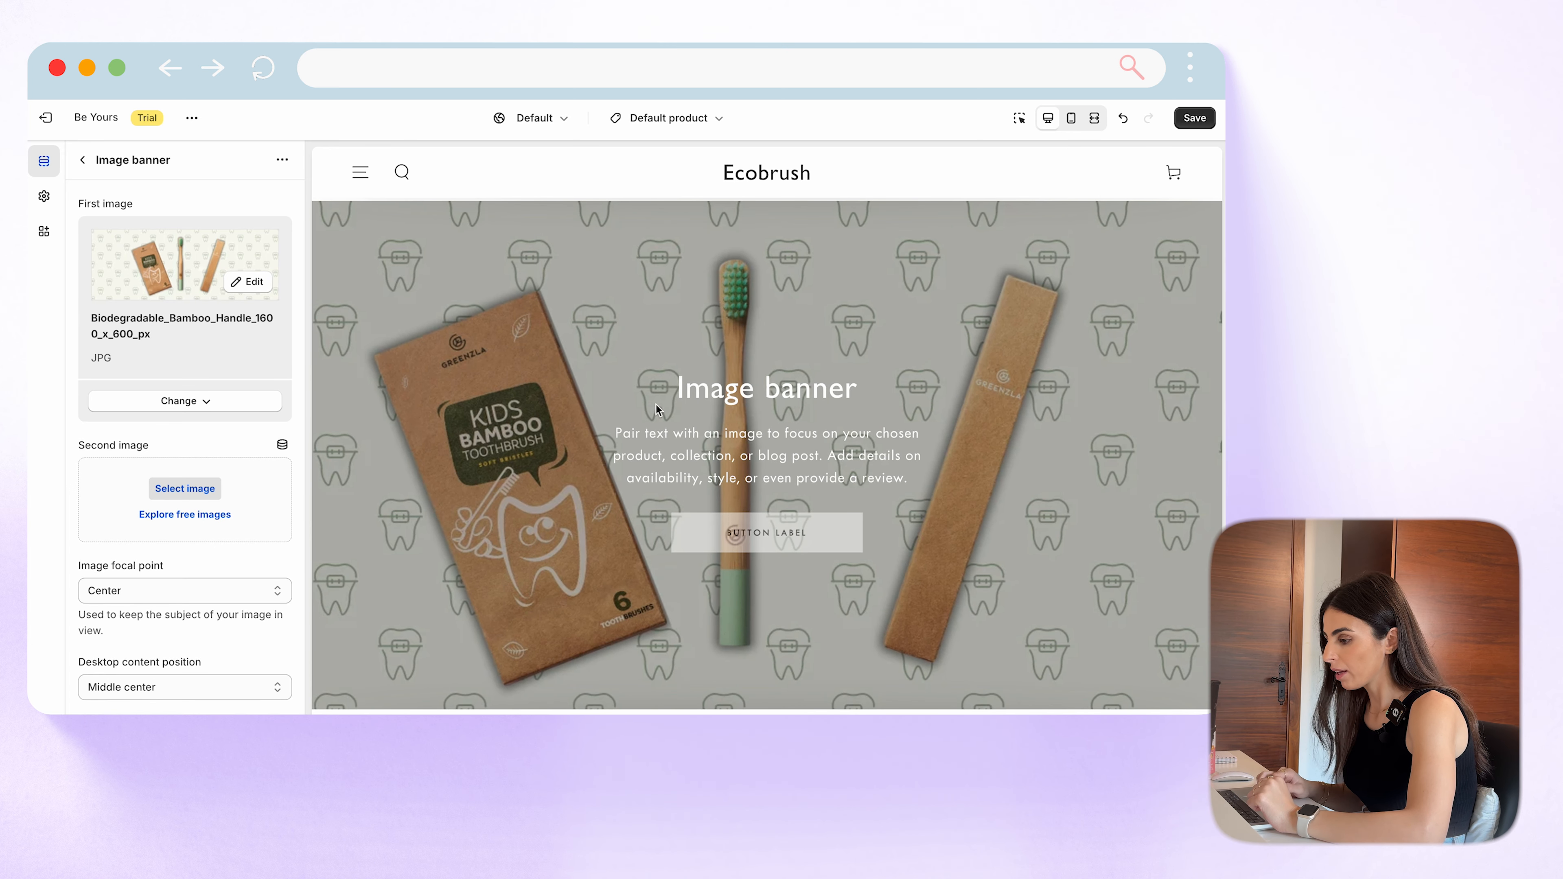
pyautogui.scroll(-4, 206, 517)
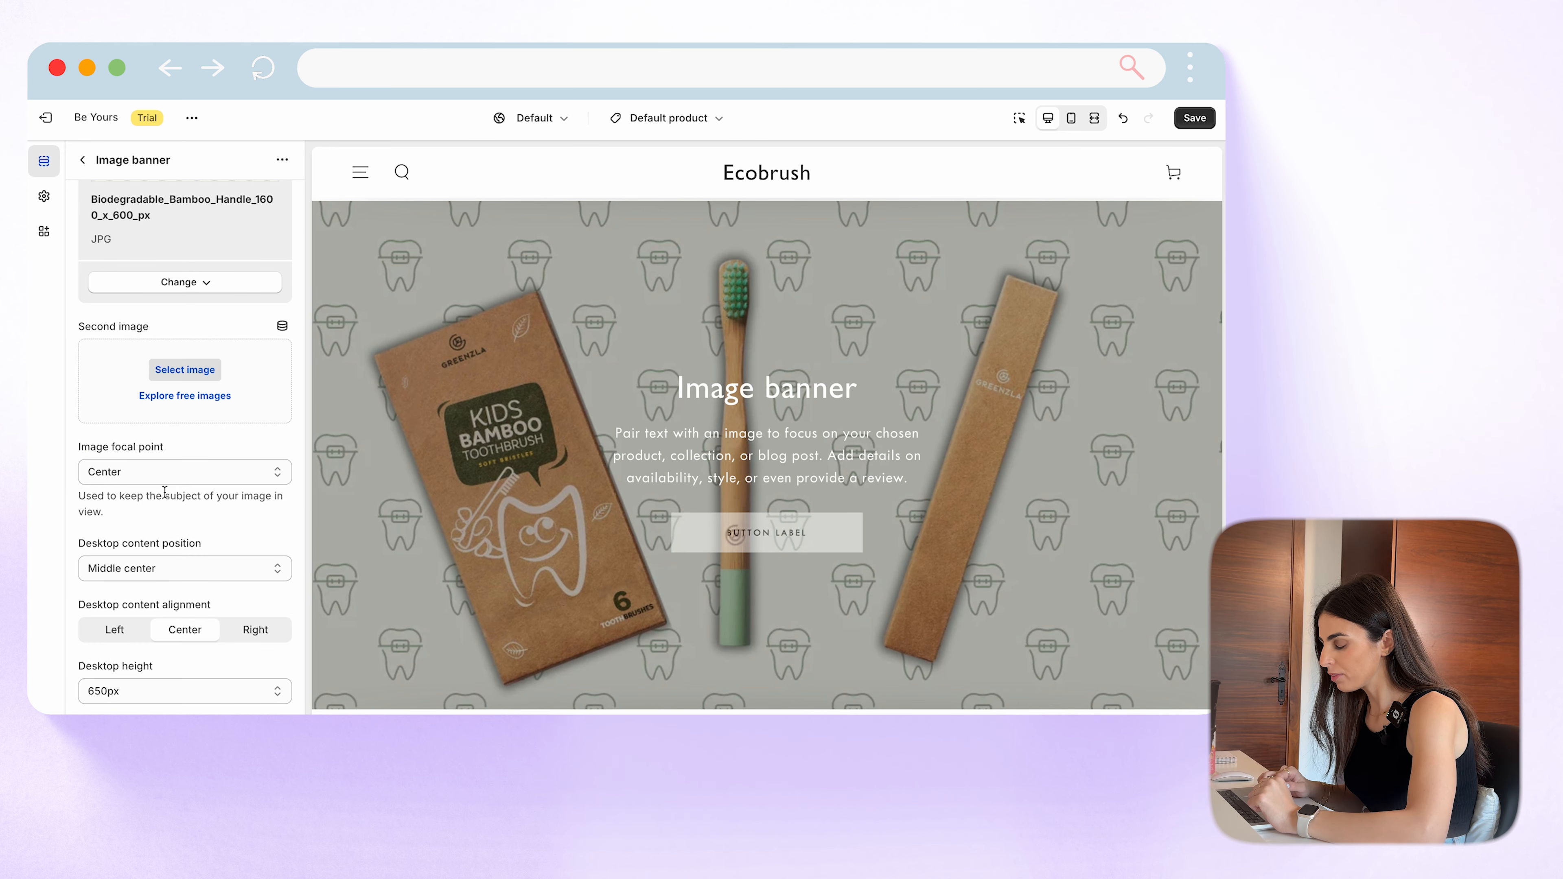
pyautogui.click(173, 479)
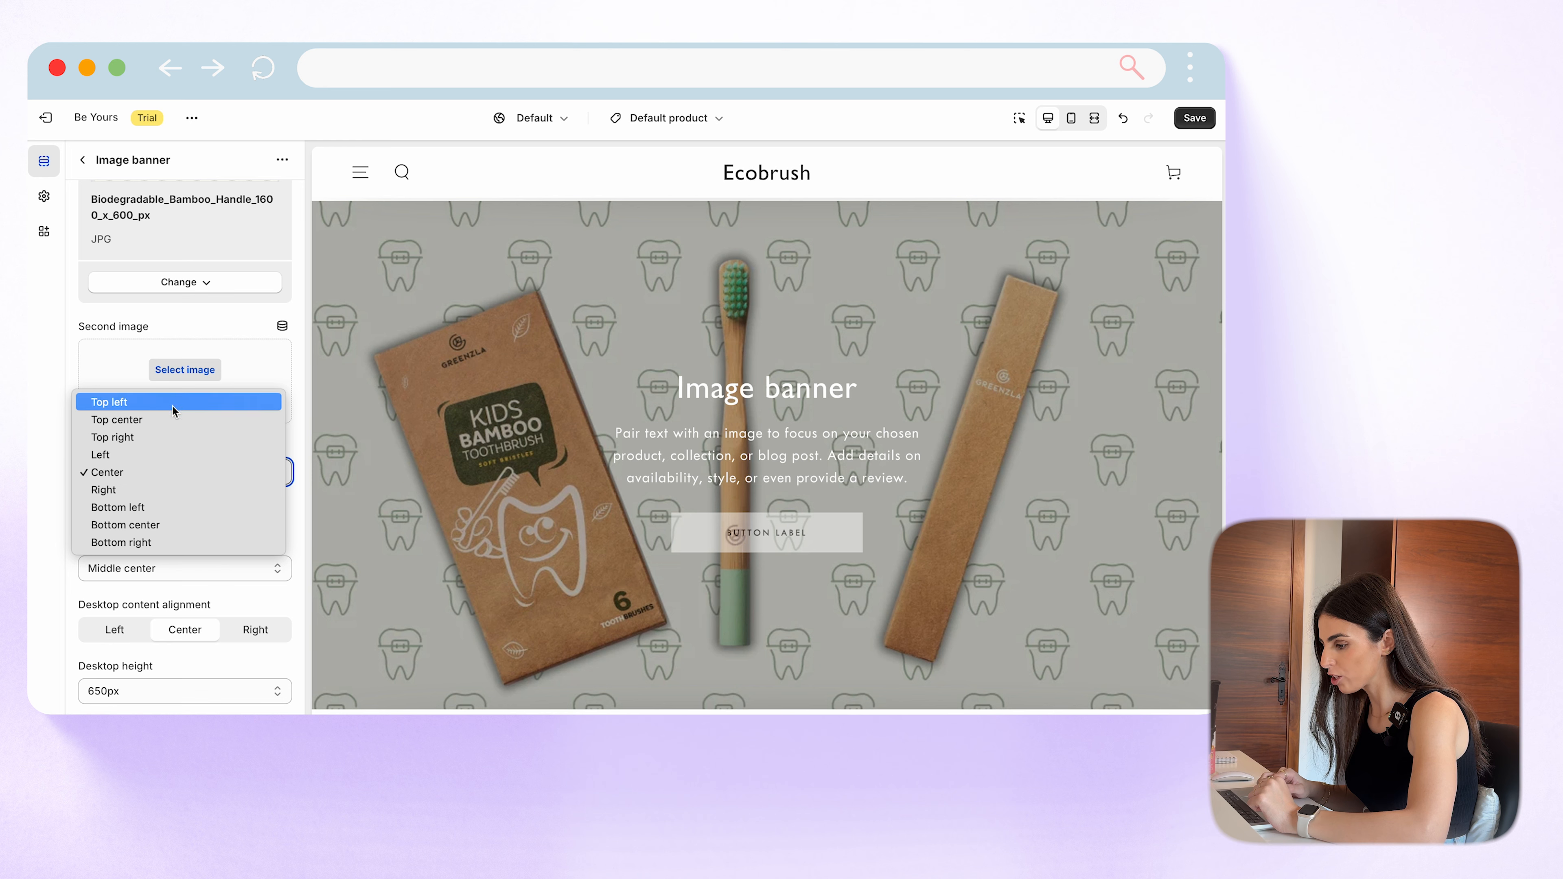
pyautogui.click(48, 503)
pyautogui.click(181, 284)
# Step: Add a focal point on the middle of the toothbrush in the banner's first image and save the image edit
pyautogui.scroll(2, 194, 234)
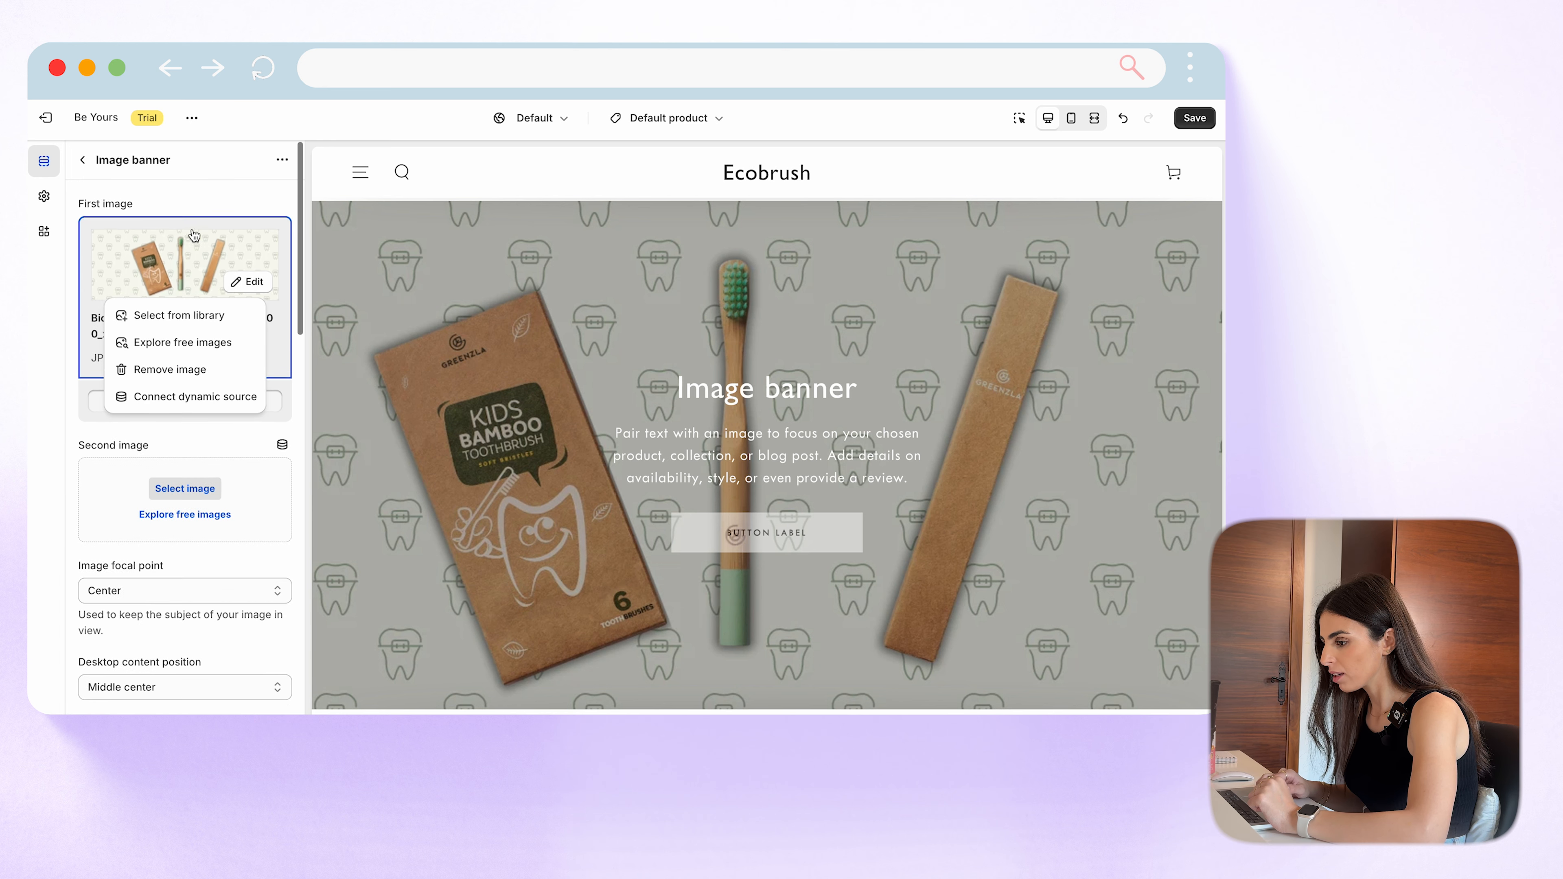
pyautogui.click(252, 283)
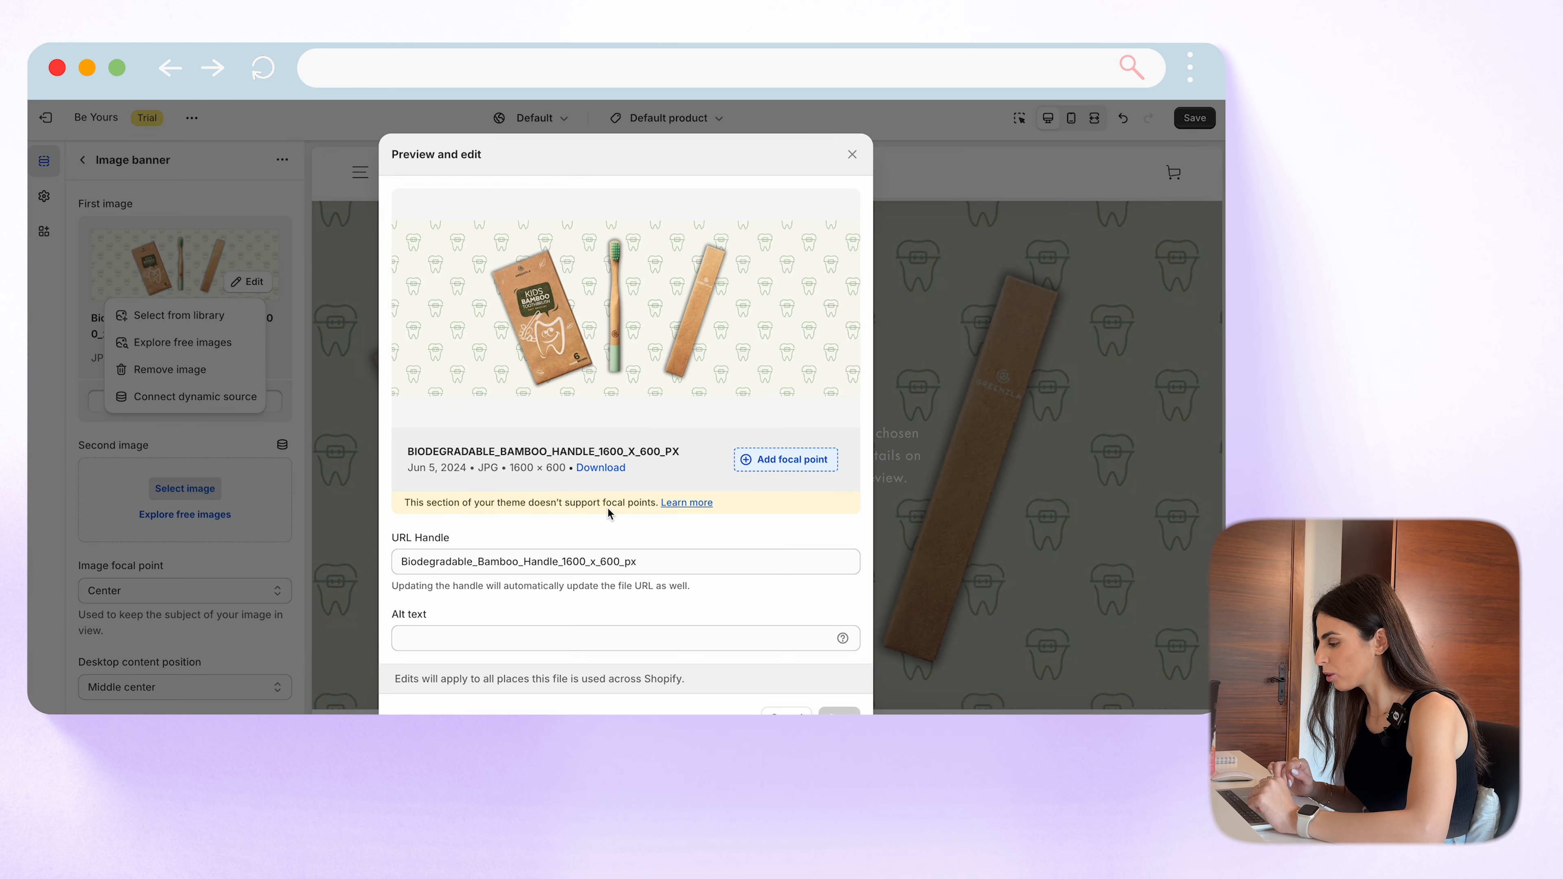
pyautogui.click(616, 305)
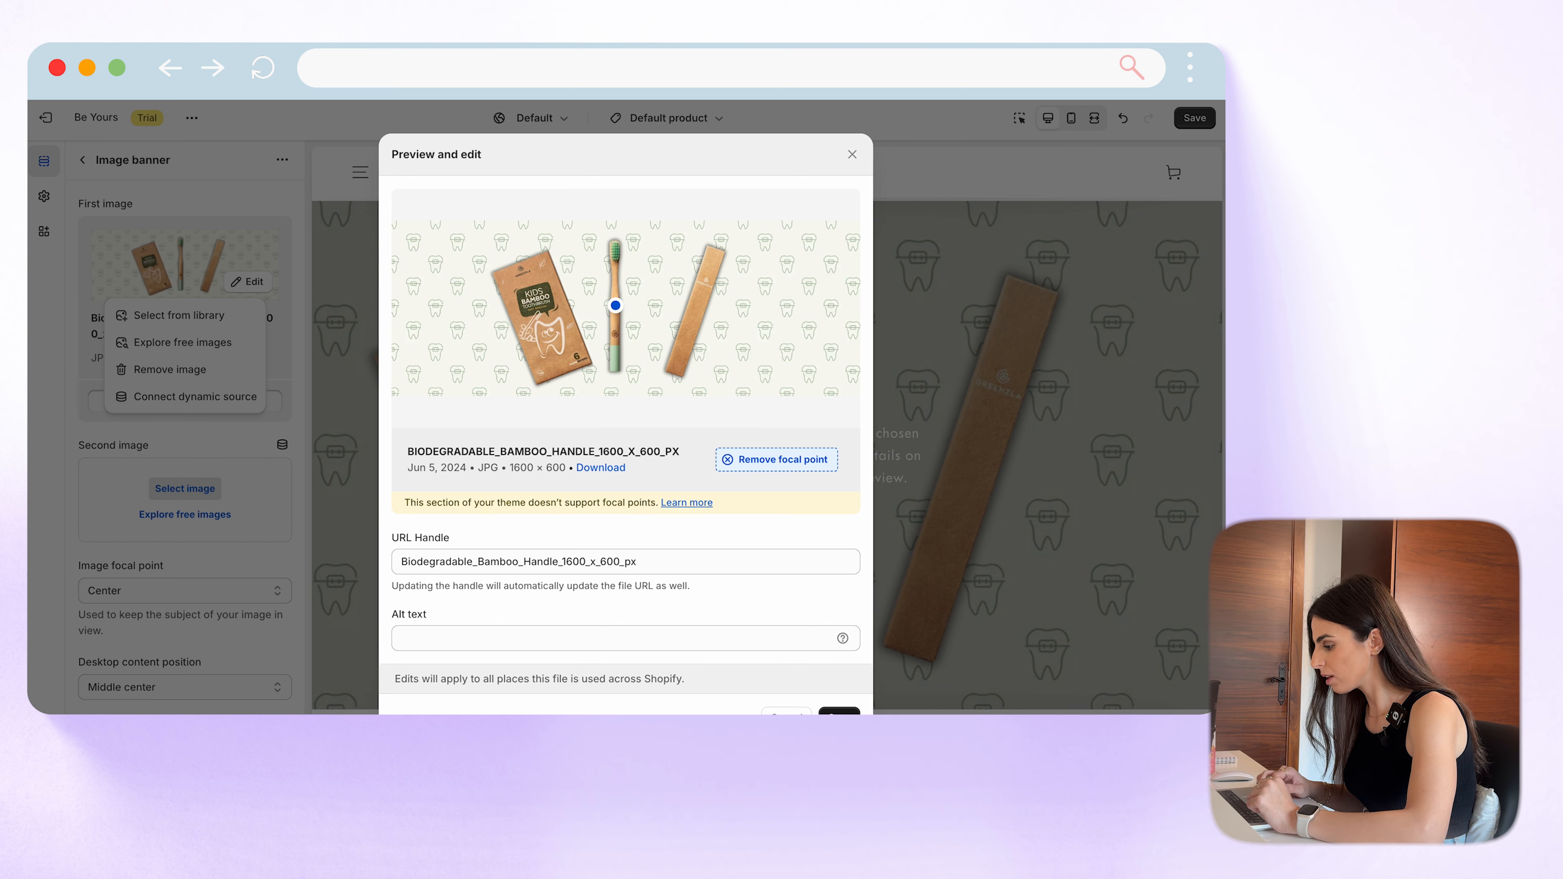
pyautogui.click(840, 712)
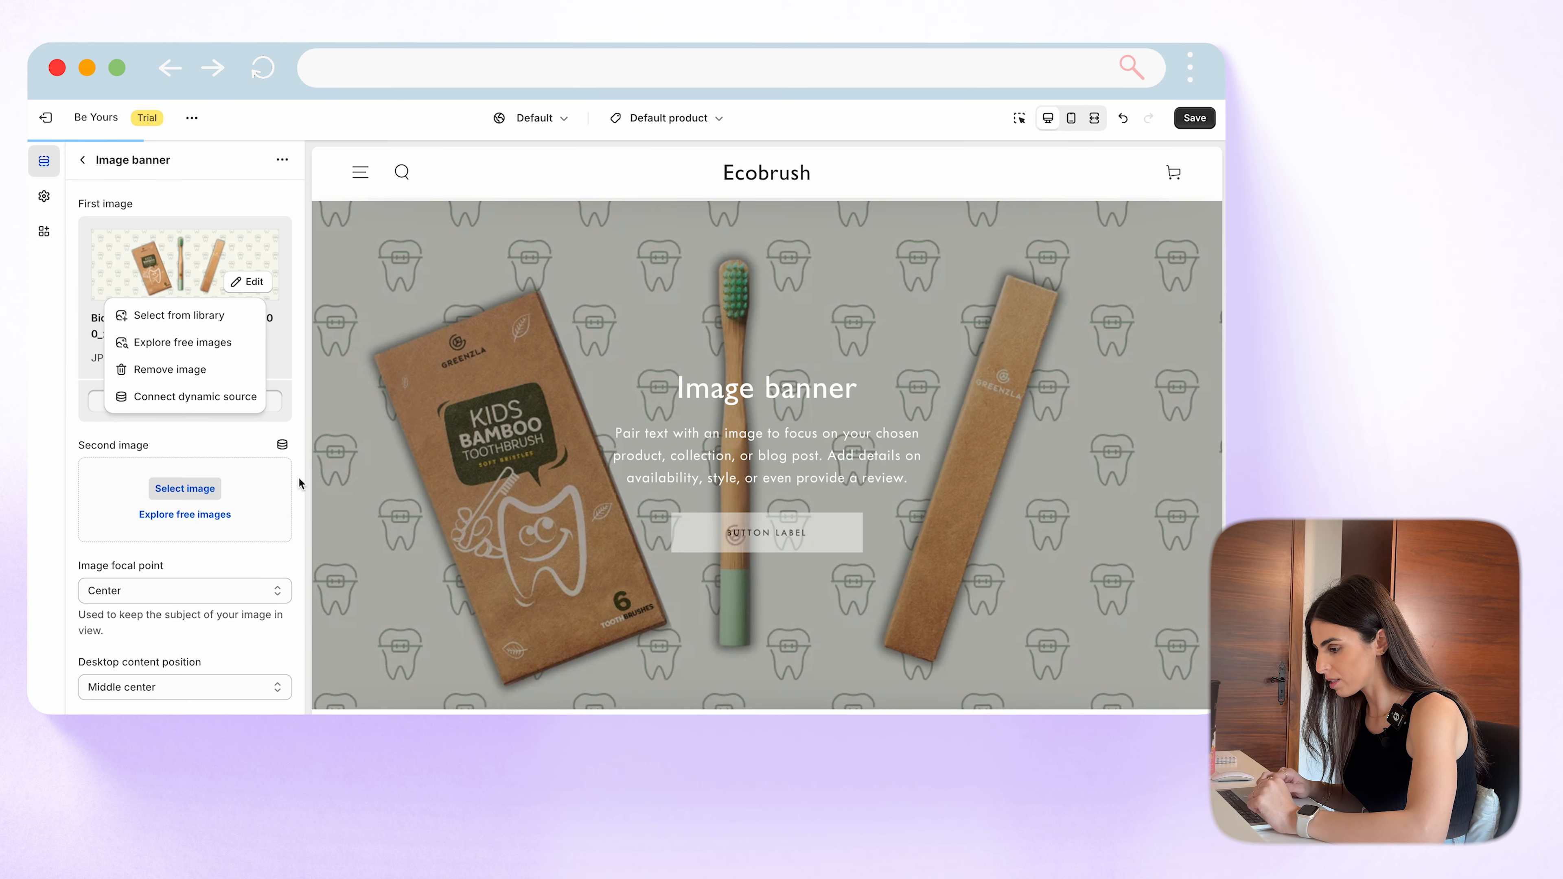
# Step: Set the image banner's desktop height to Adapt to image
pyautogui.scroll(-3, 102, 451)
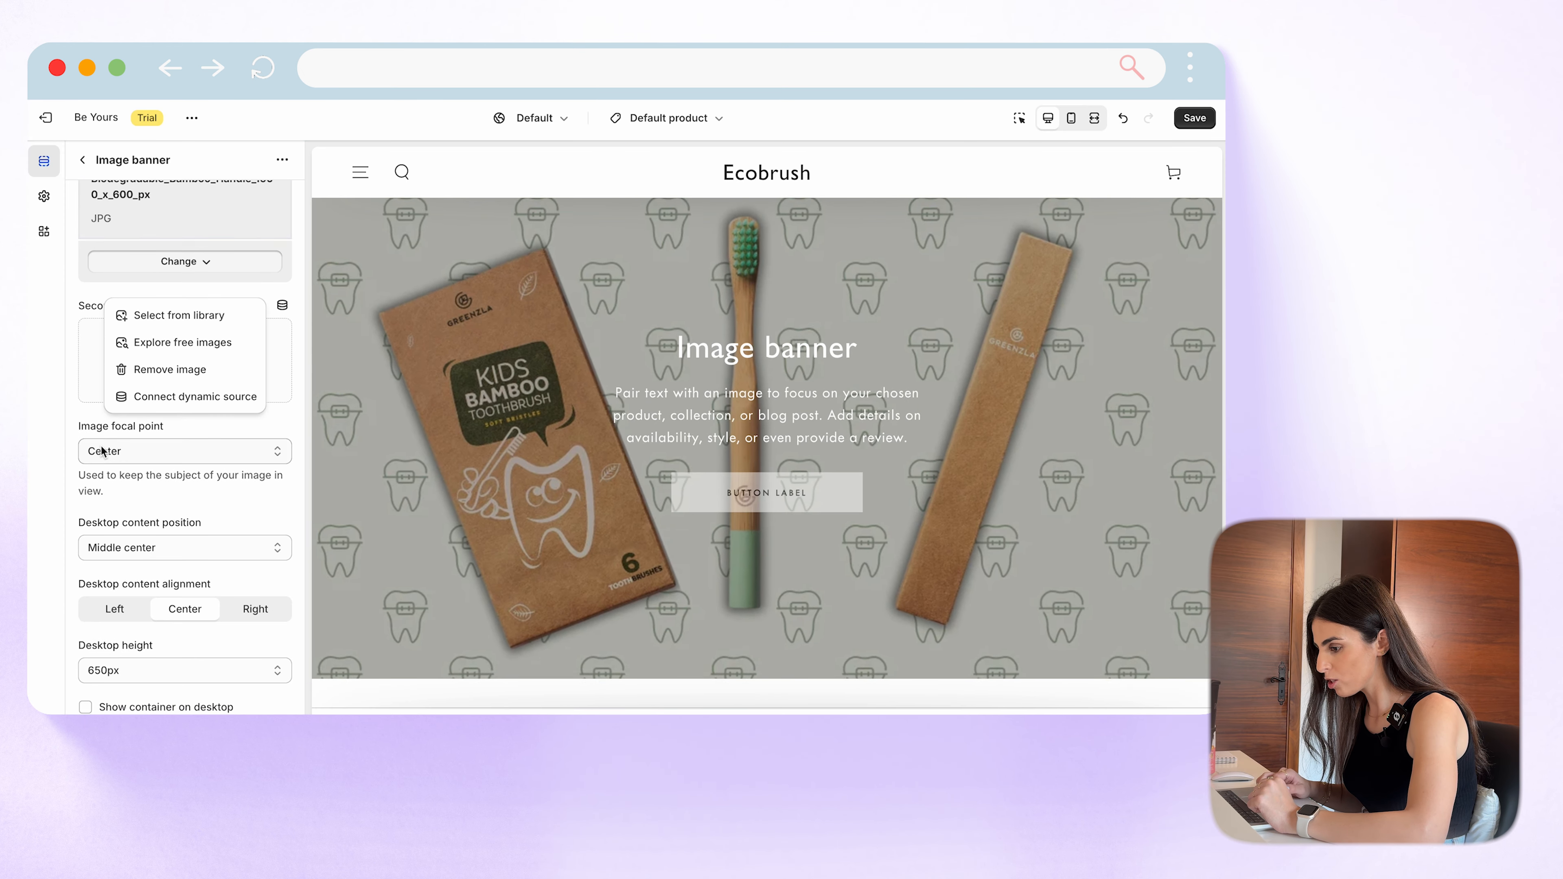
pyautogui.click(112, 490)
pyautogui.scroll(-4, 130, 548)
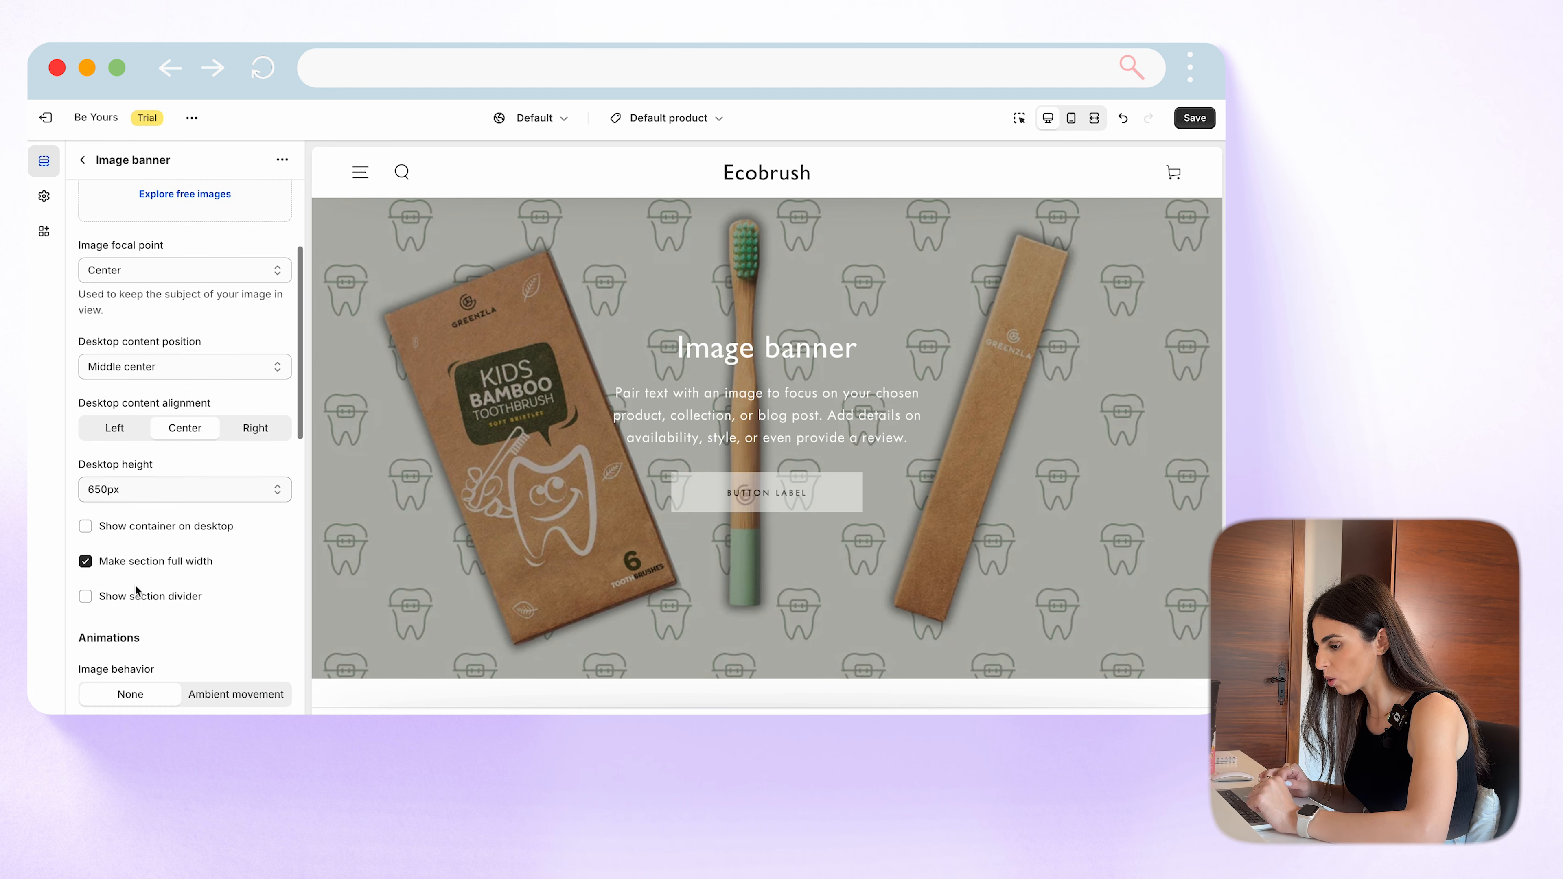
pyautogui.click(160, 483)
pyautogui.click(164, 386)
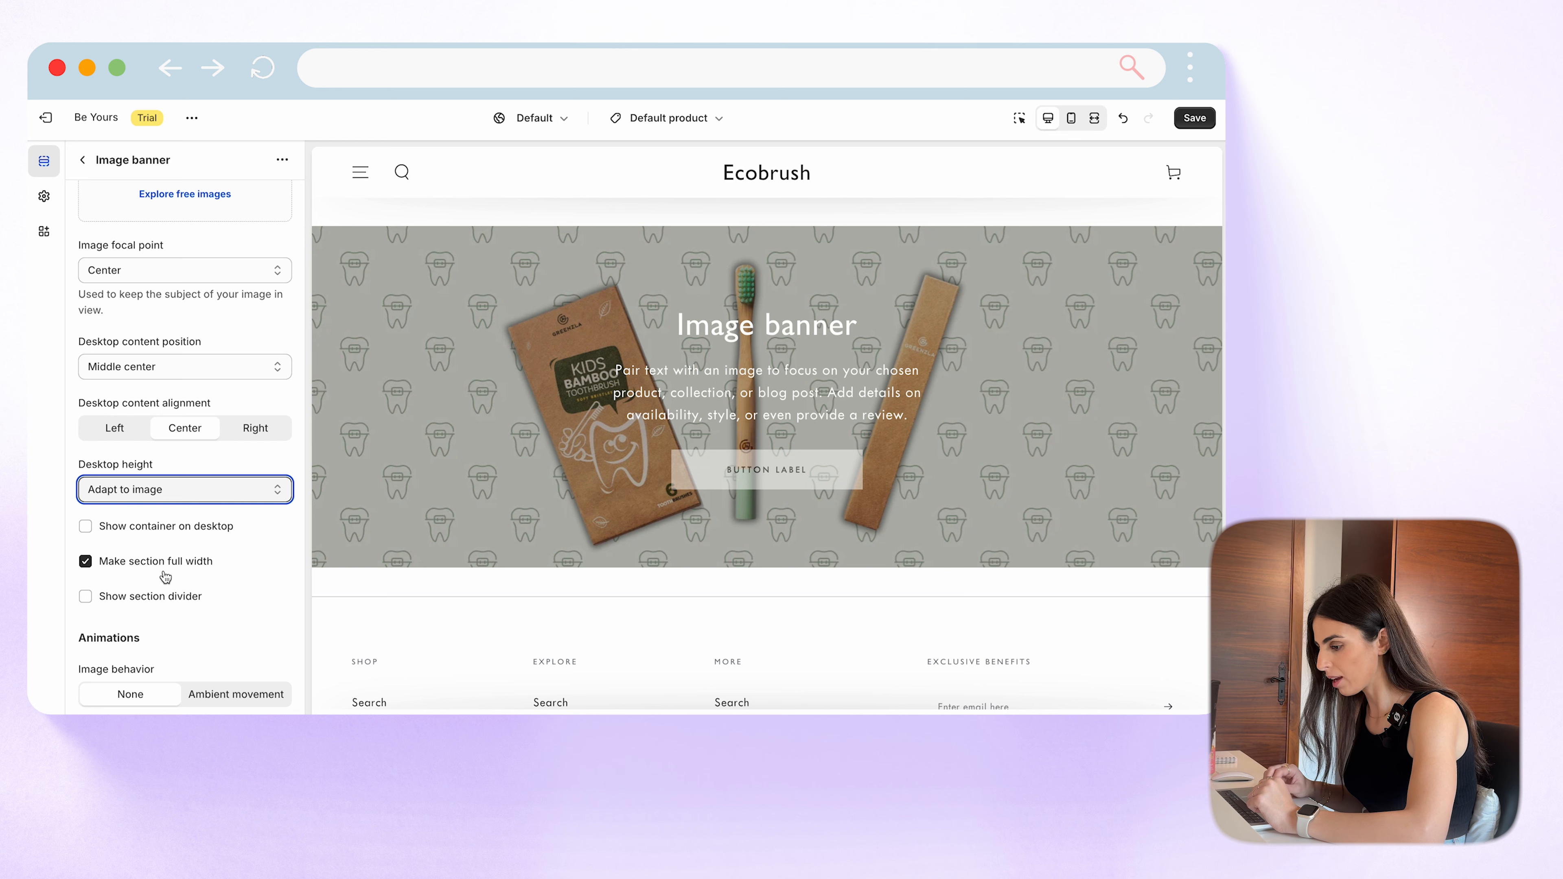
# Step: Turn off Make section full width for the image banner and return to the template's section list
pyautogui.scroll(-2, 185, 542)
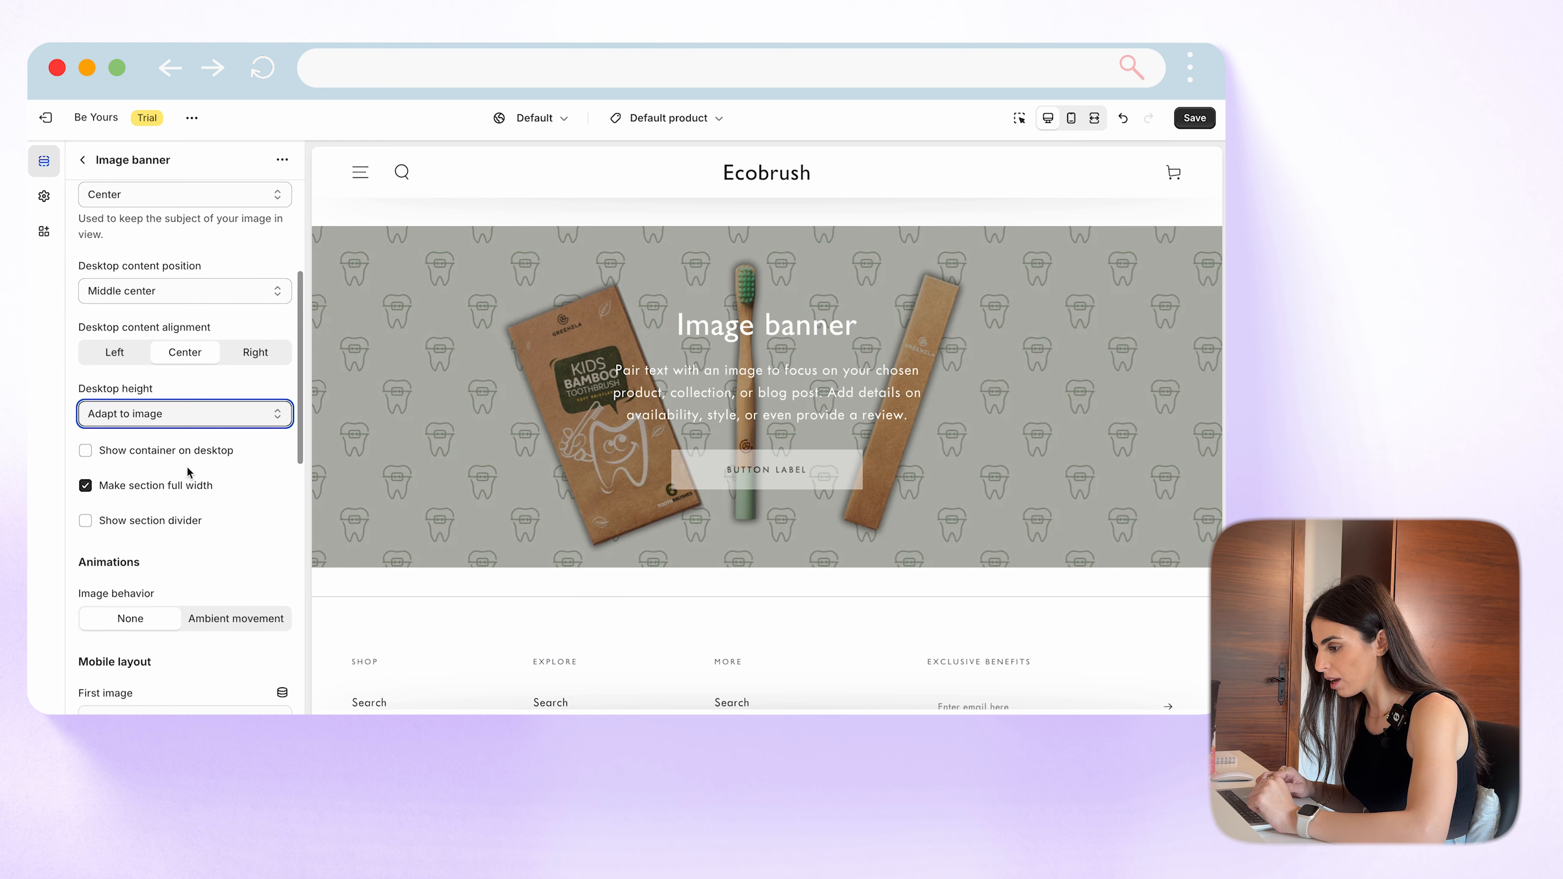
pyautogui.click(165, 492)
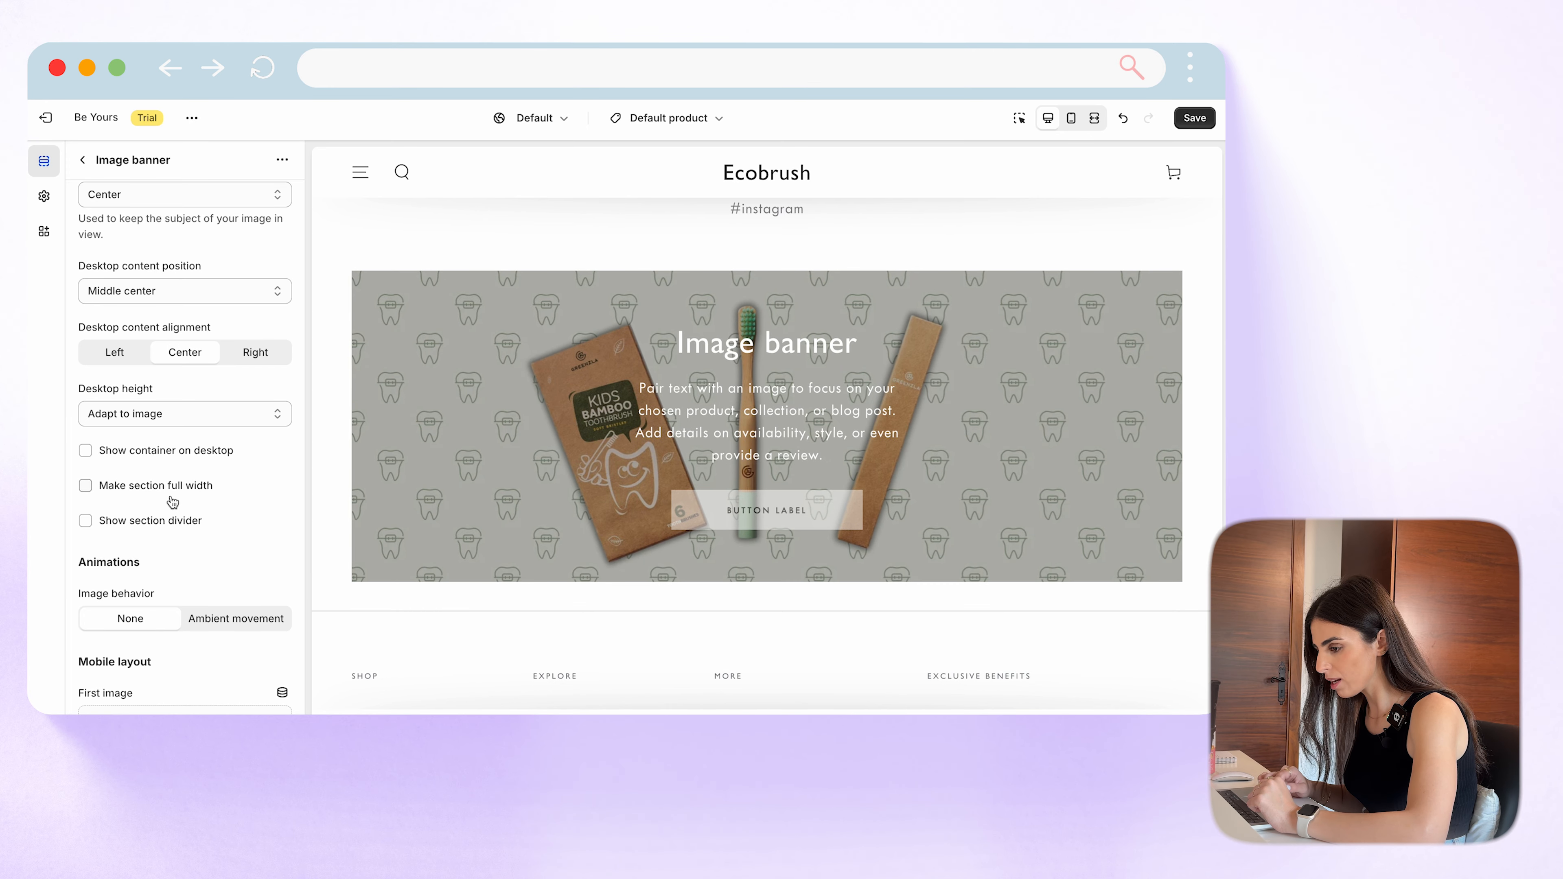
pyautogui.scroll(-1, 172, 502)
pyautogui.scroll(-5, 173, 501)
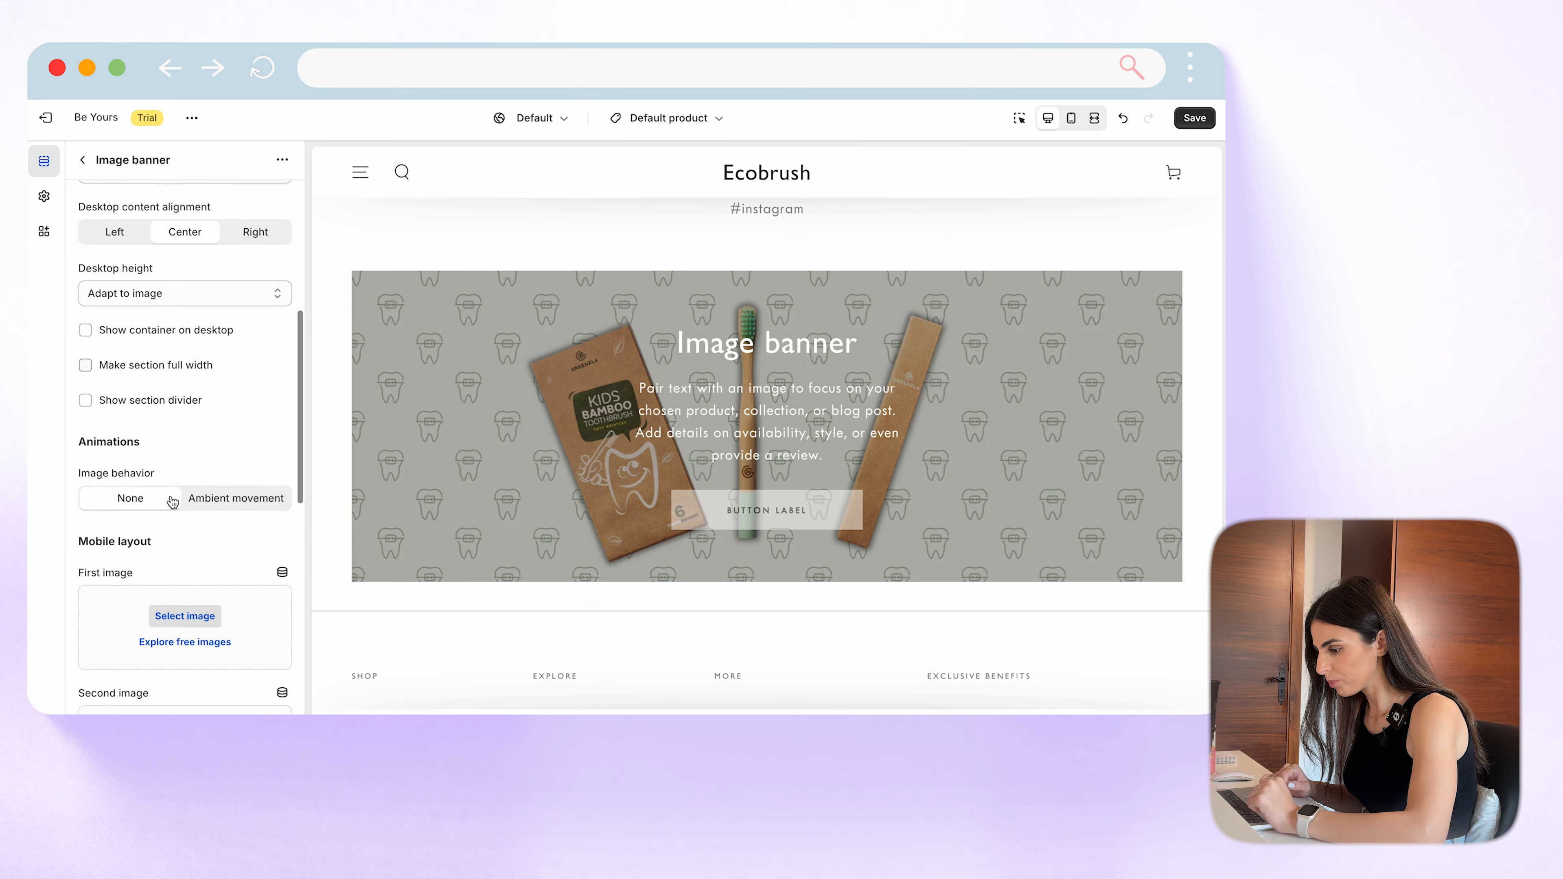
pyautogui.scroll(-12, 172, 502)
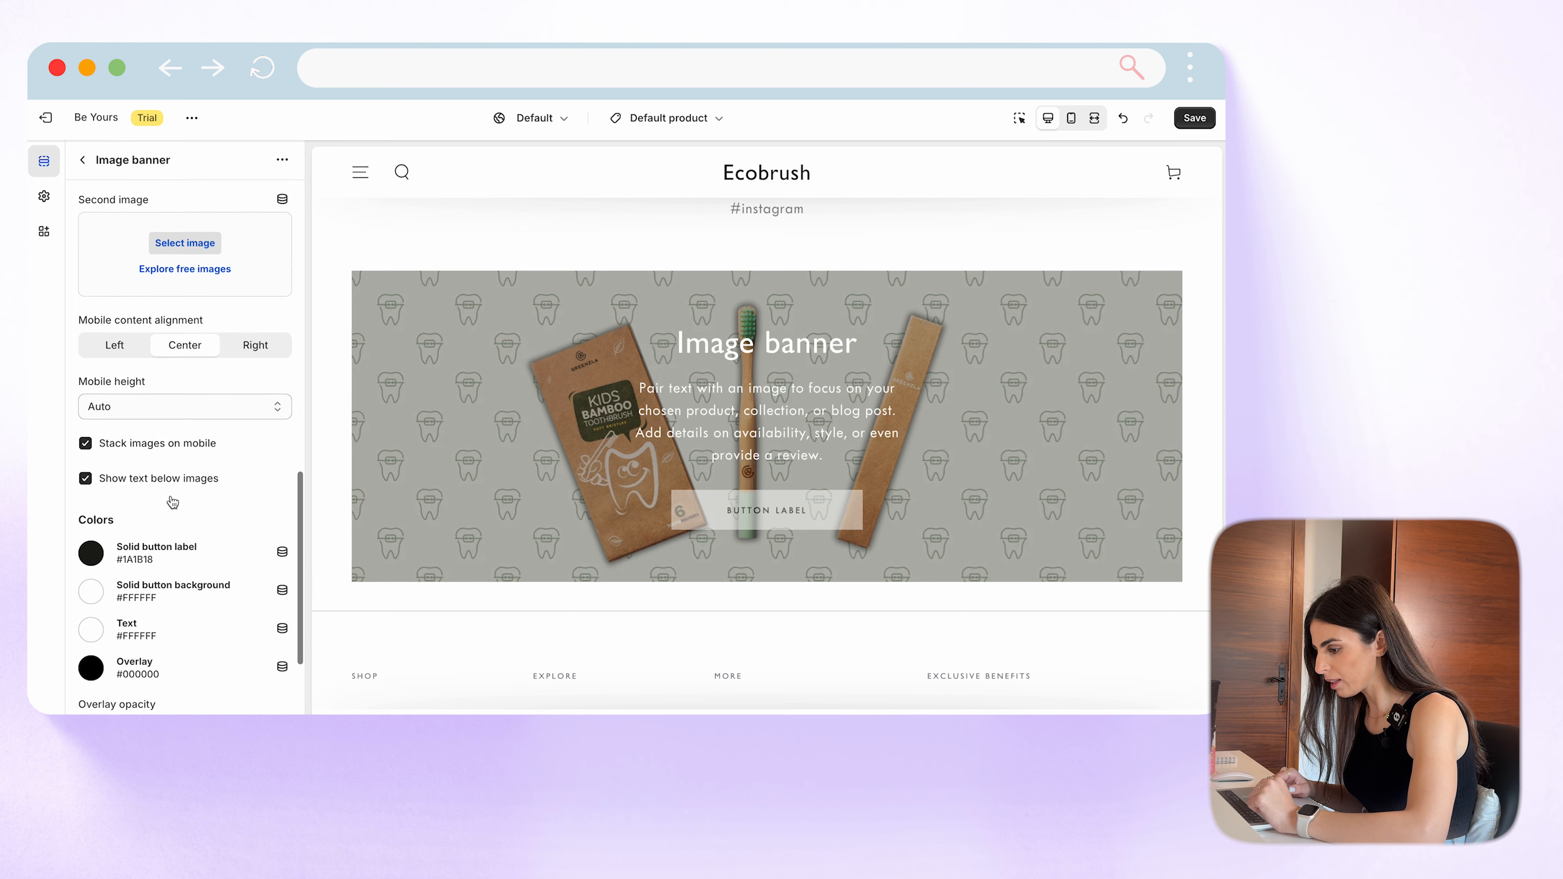
pyautogui.click(82, 162)
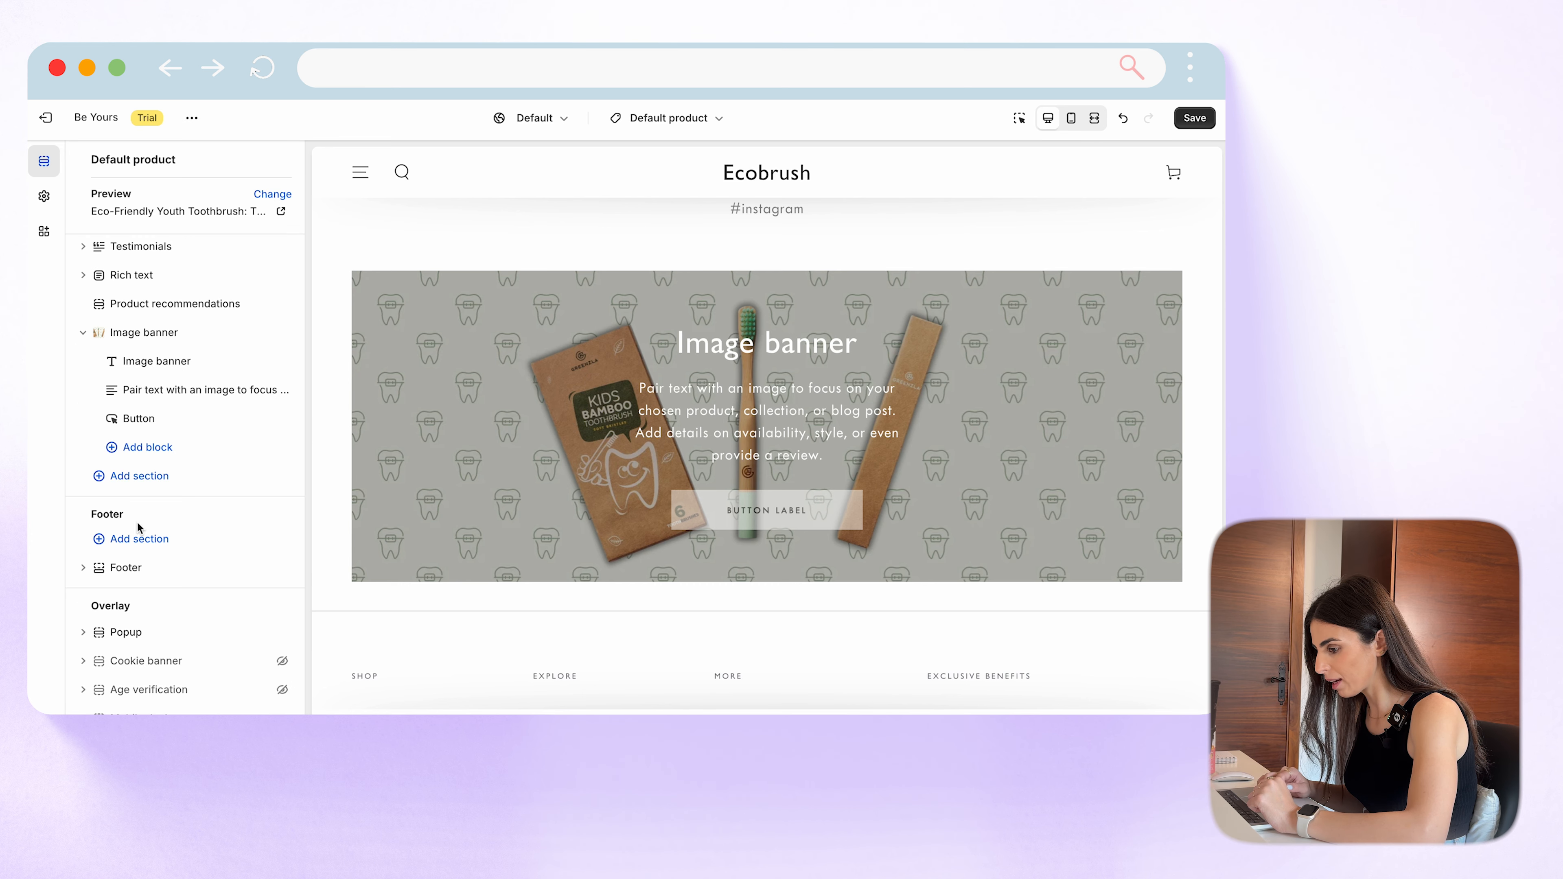
# Step: Replace the banner heading with "Why Choose Eco-Friendly Over Plastic?" copied from ChatGPT and set the heading size to Small
pyautogui.click(141, 374)
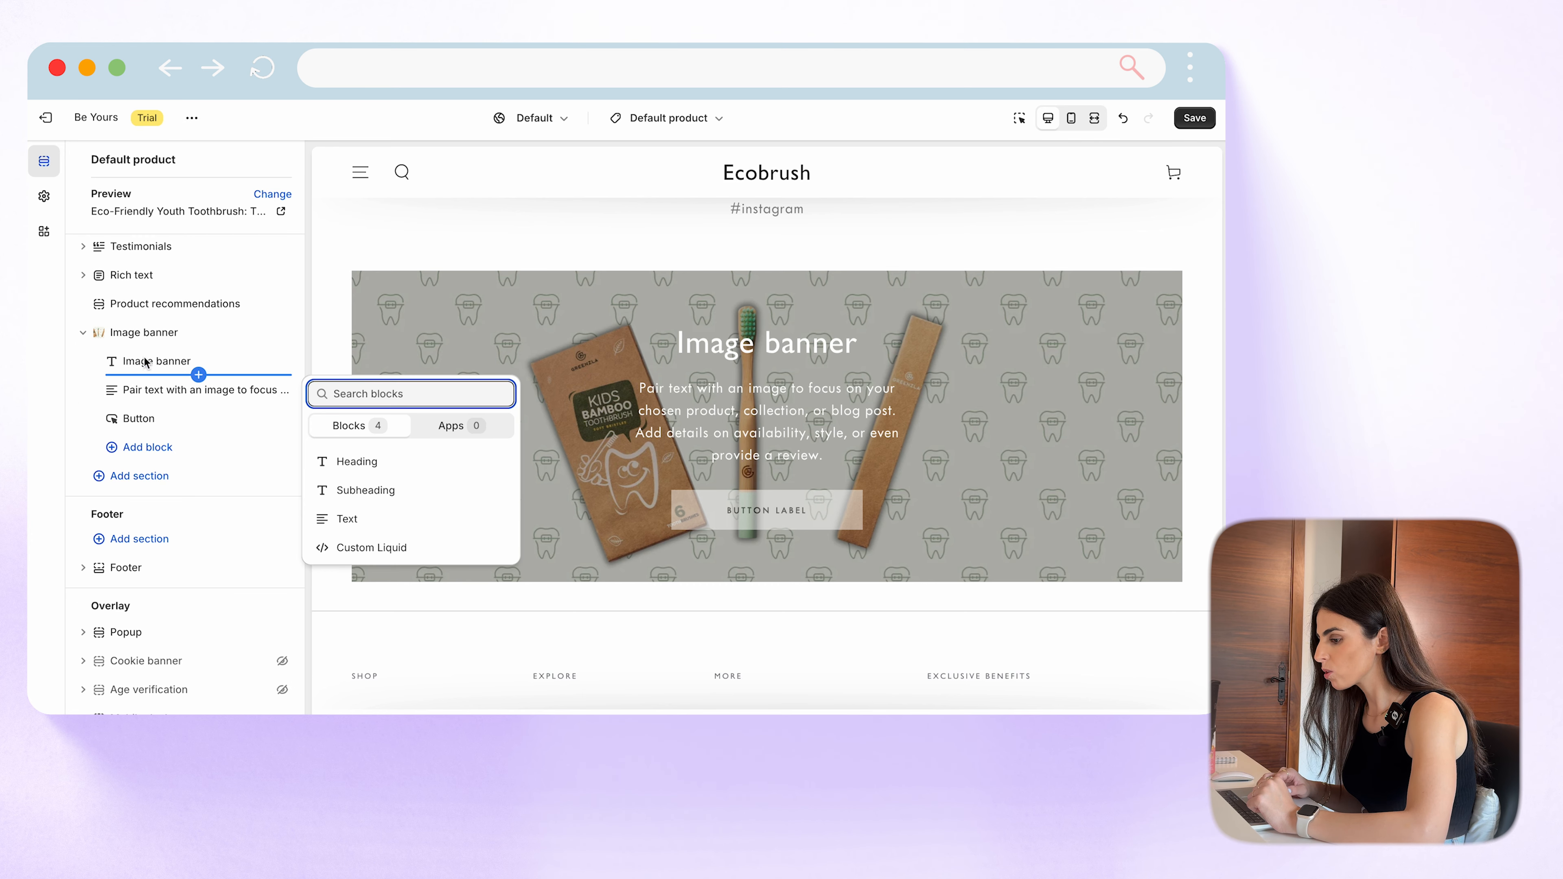
pyautogui.click(145, 362)
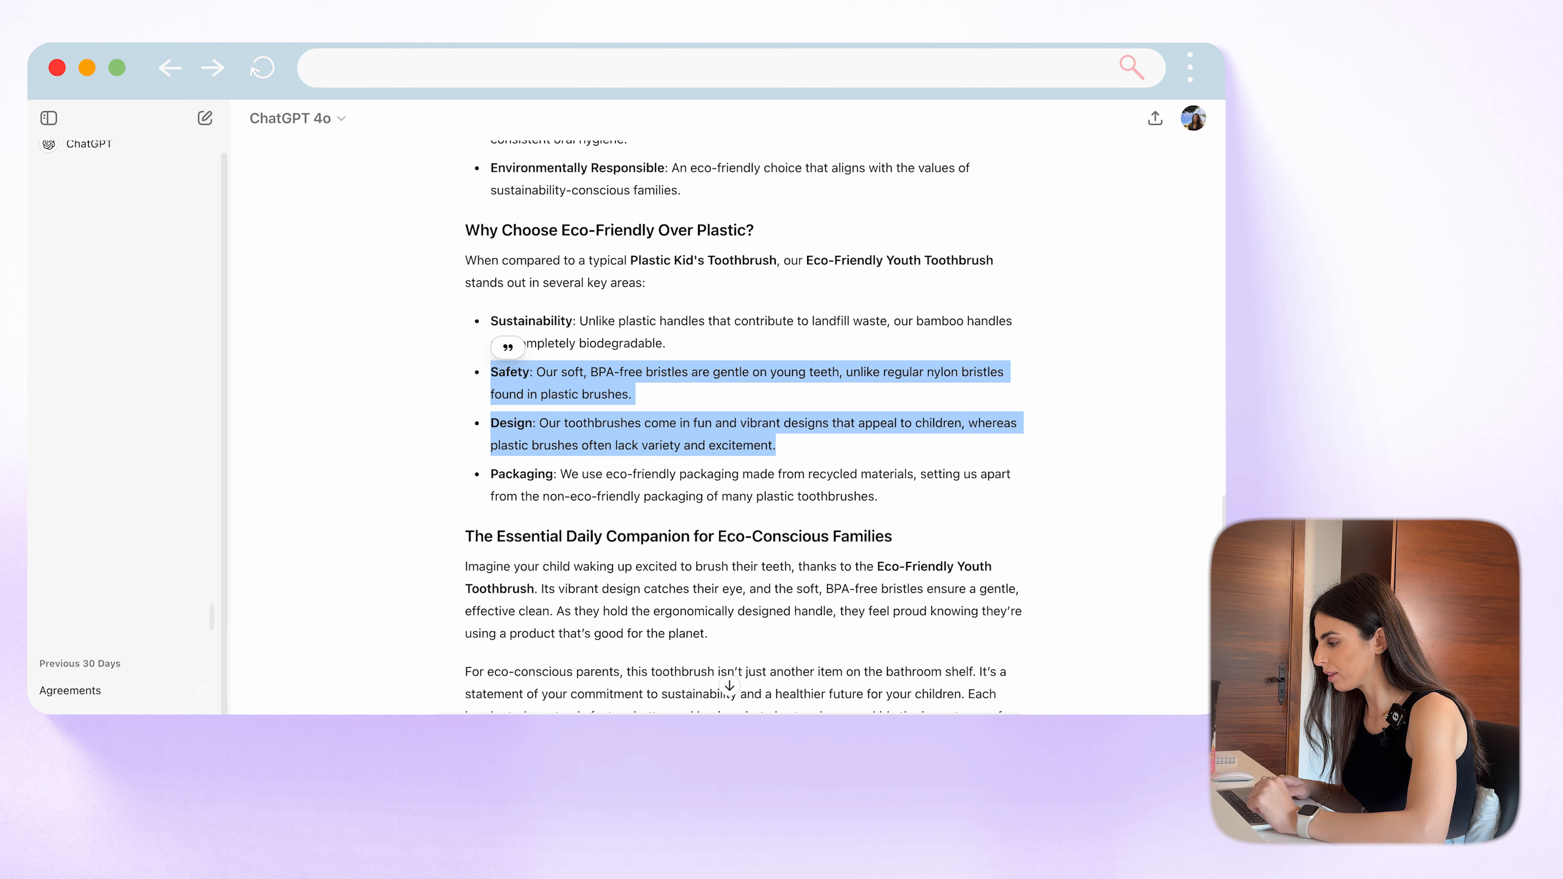
pyautogui.click(577, 438)
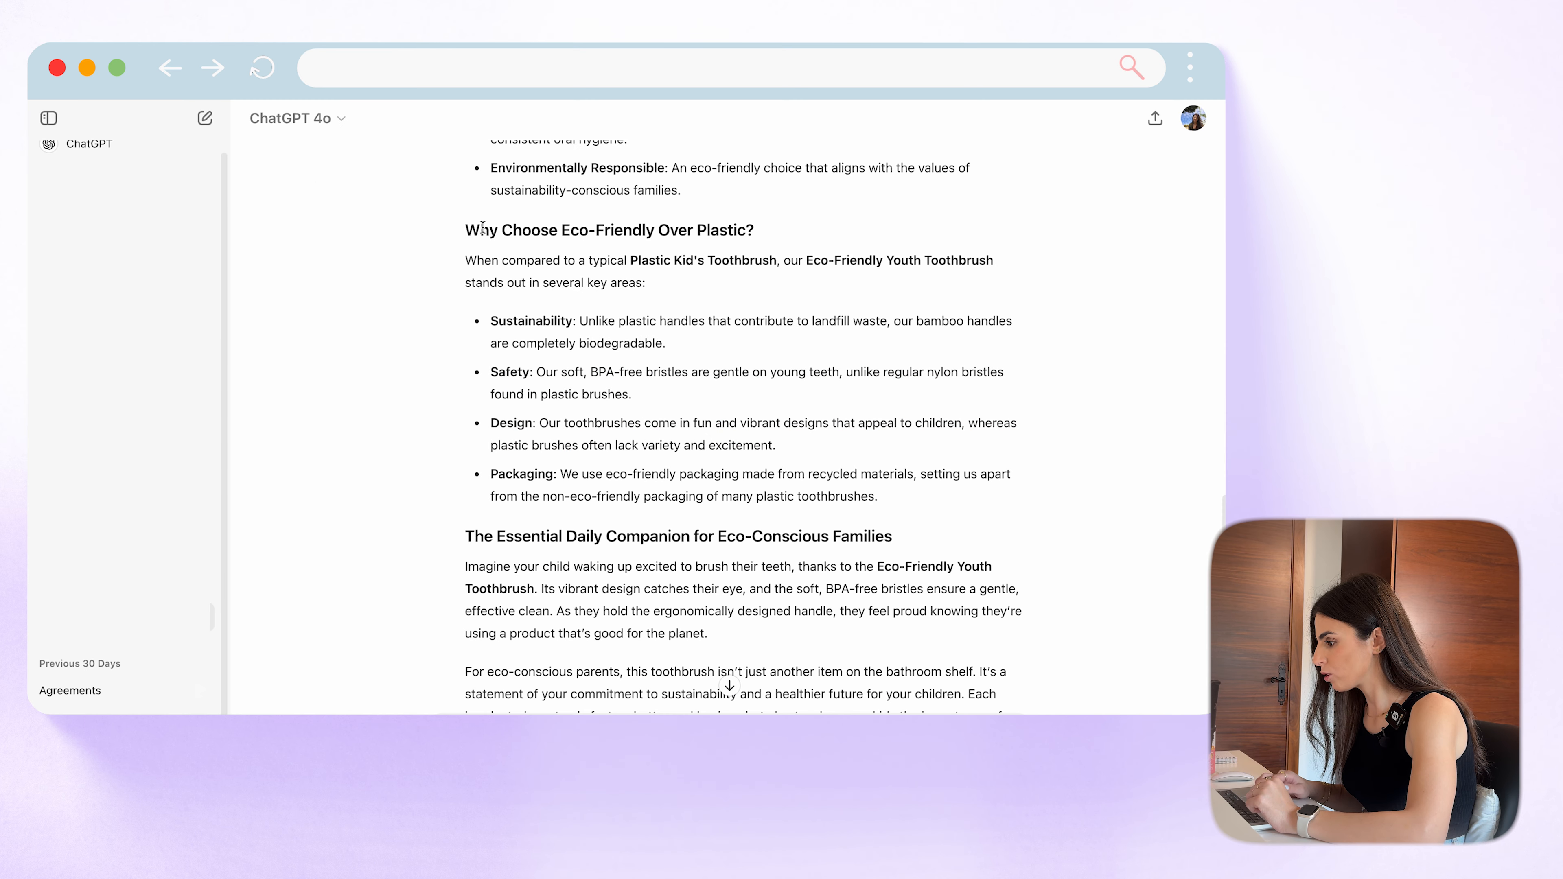
pyautogui.moveTo(483, 228); pyautogui.dragTo(828, 234)
pyautogui.press('super+c')
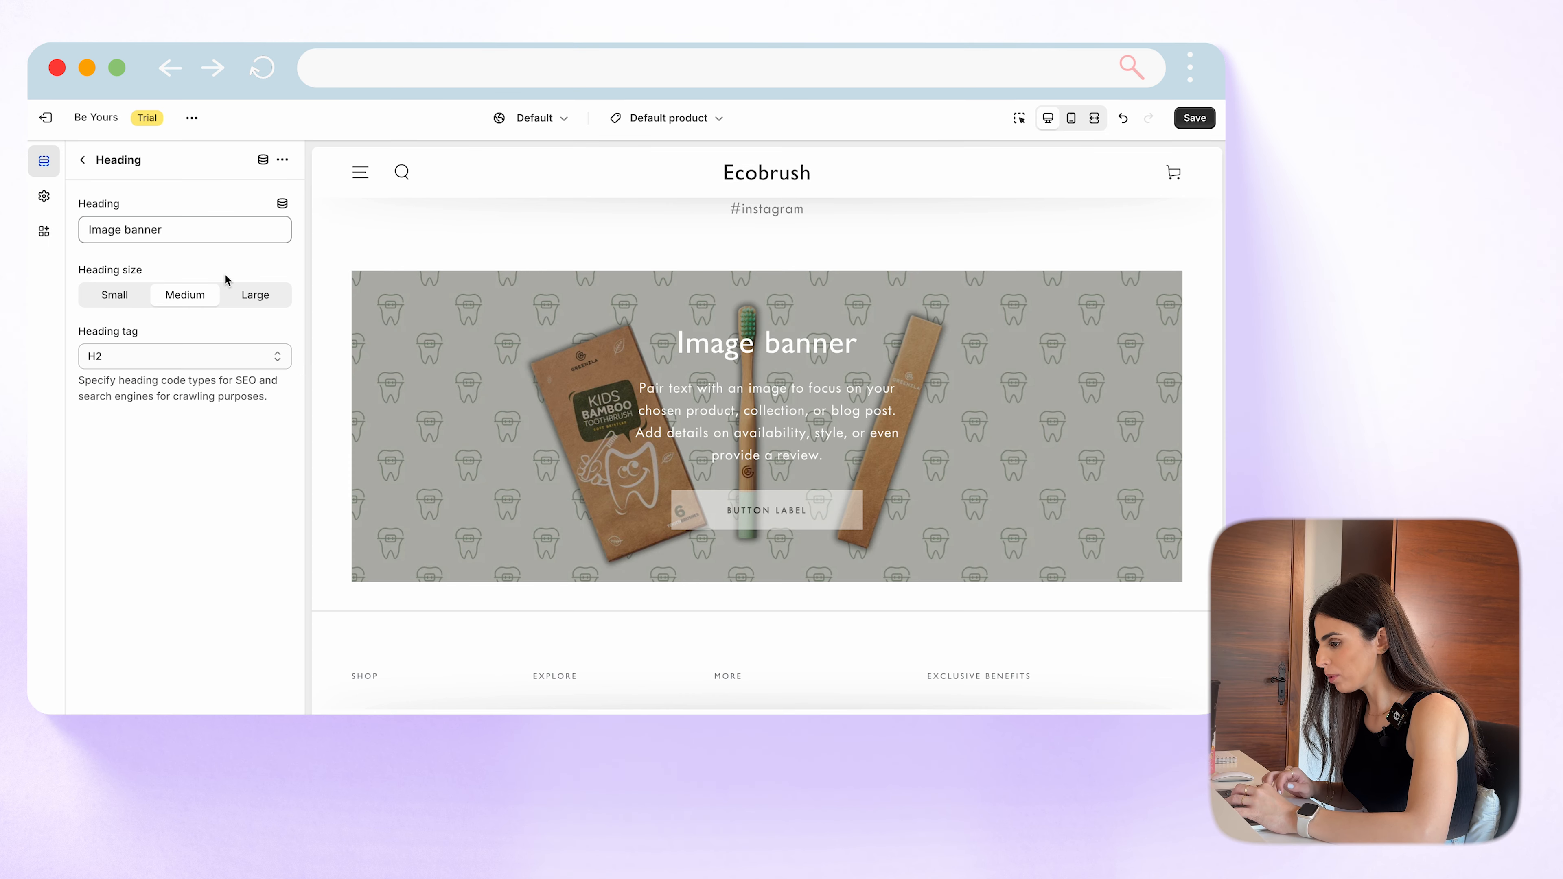
pyautogui.tripleClick(184, 229)
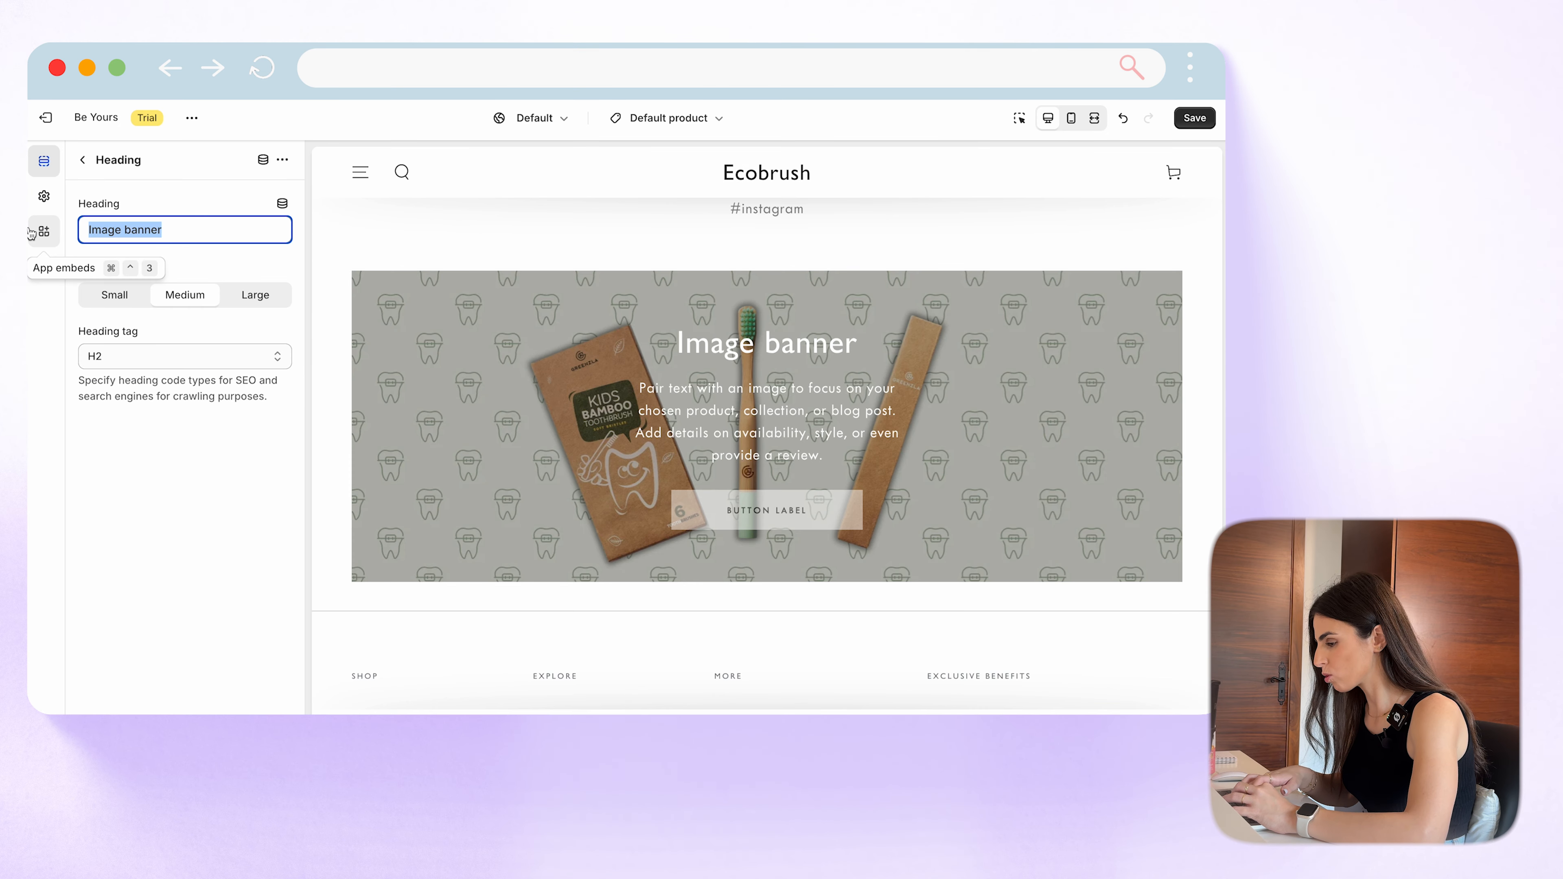
pyautogui.press('super+v')
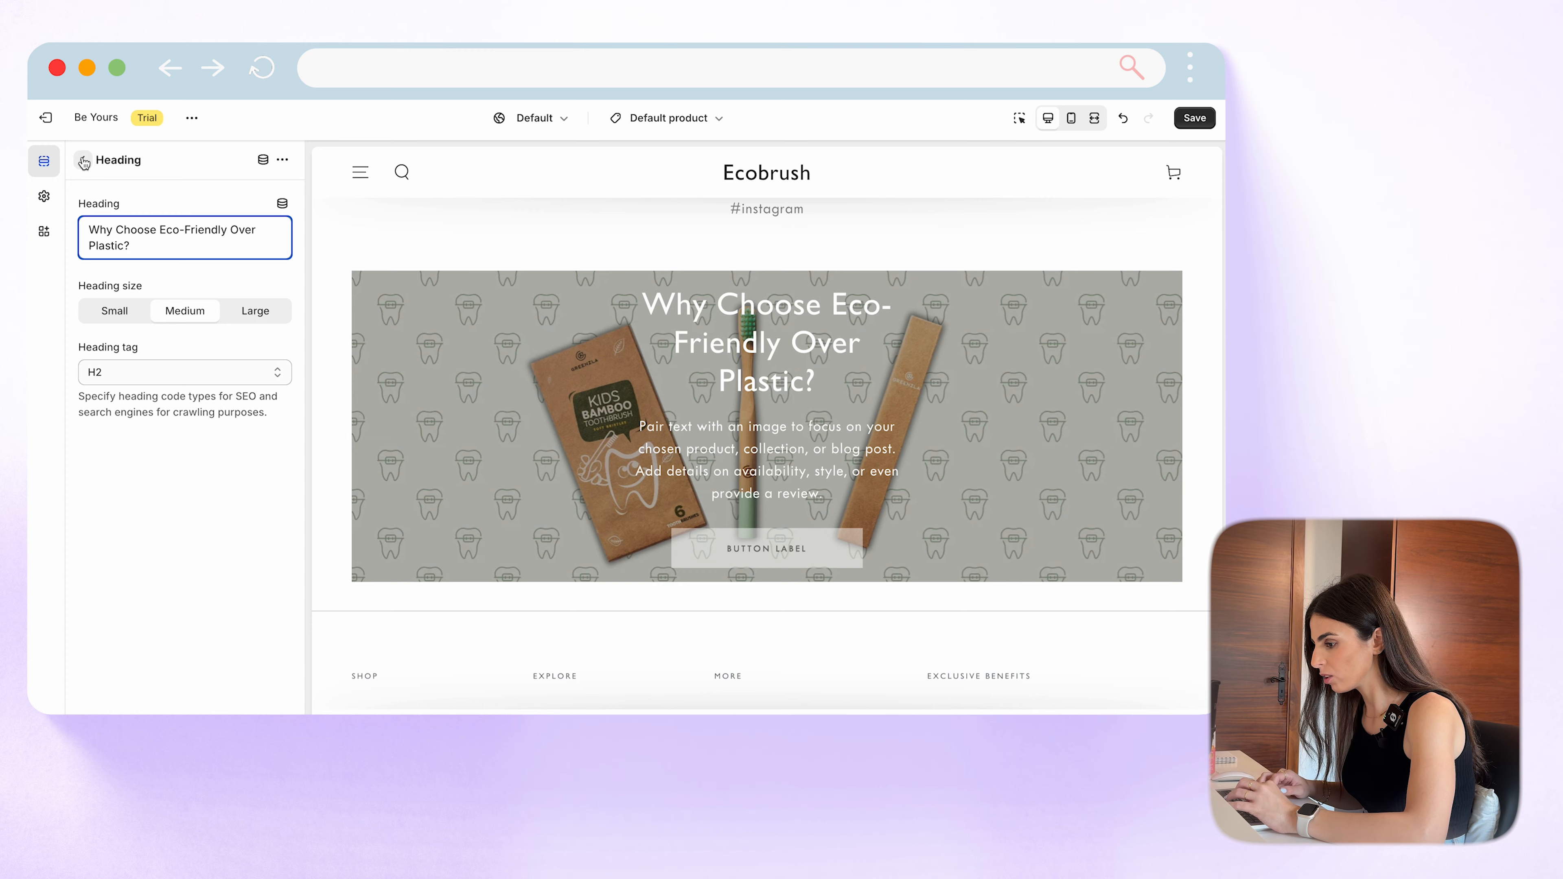
pyautogui.click(111, 302)
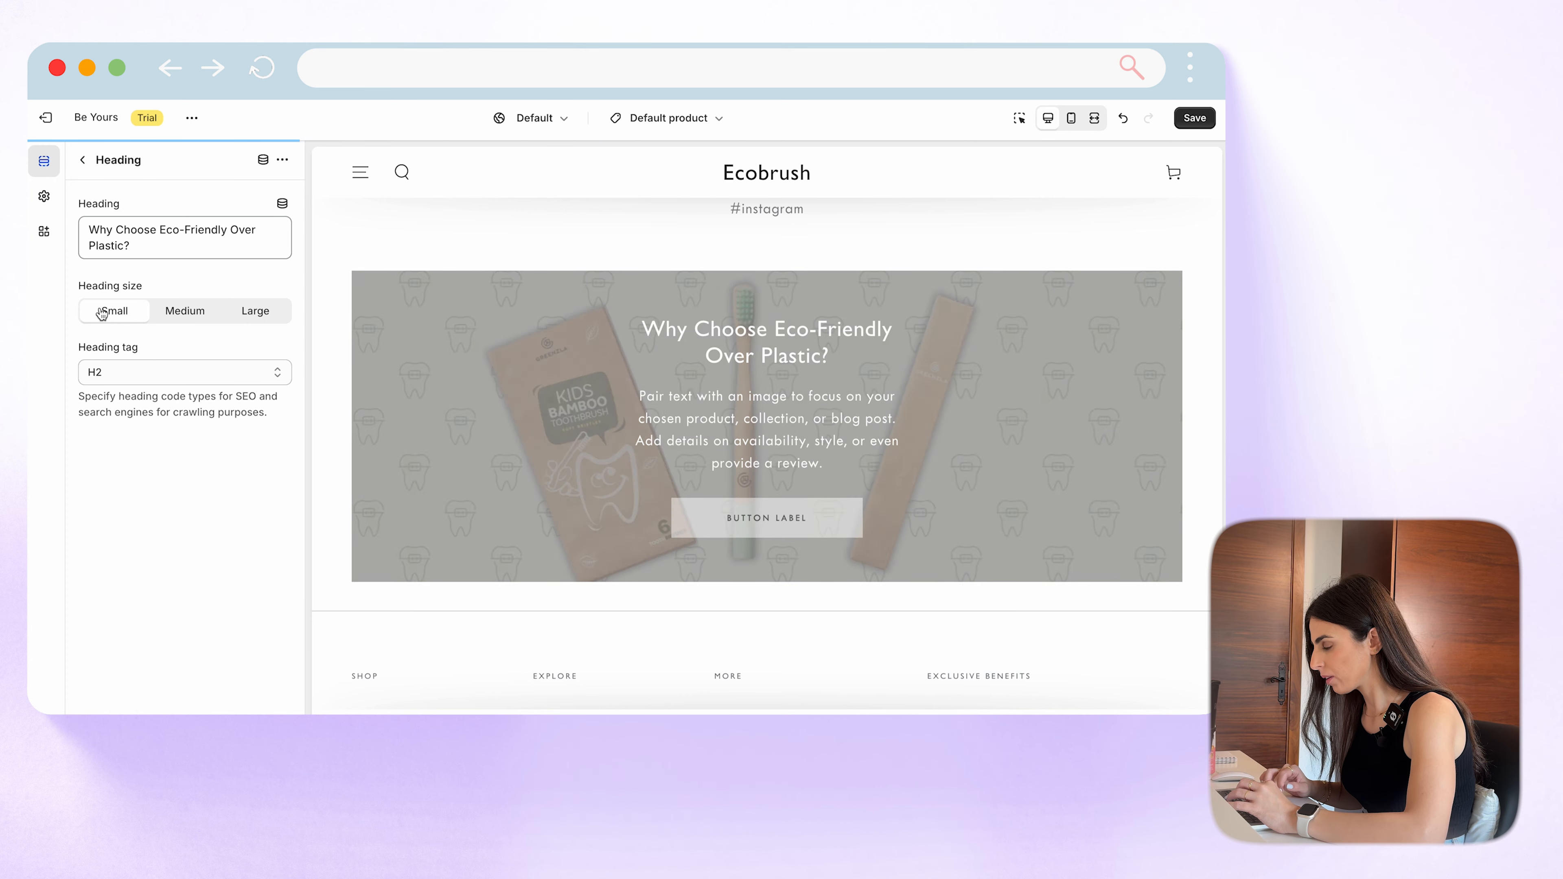
pyautogui.click(83, 160)
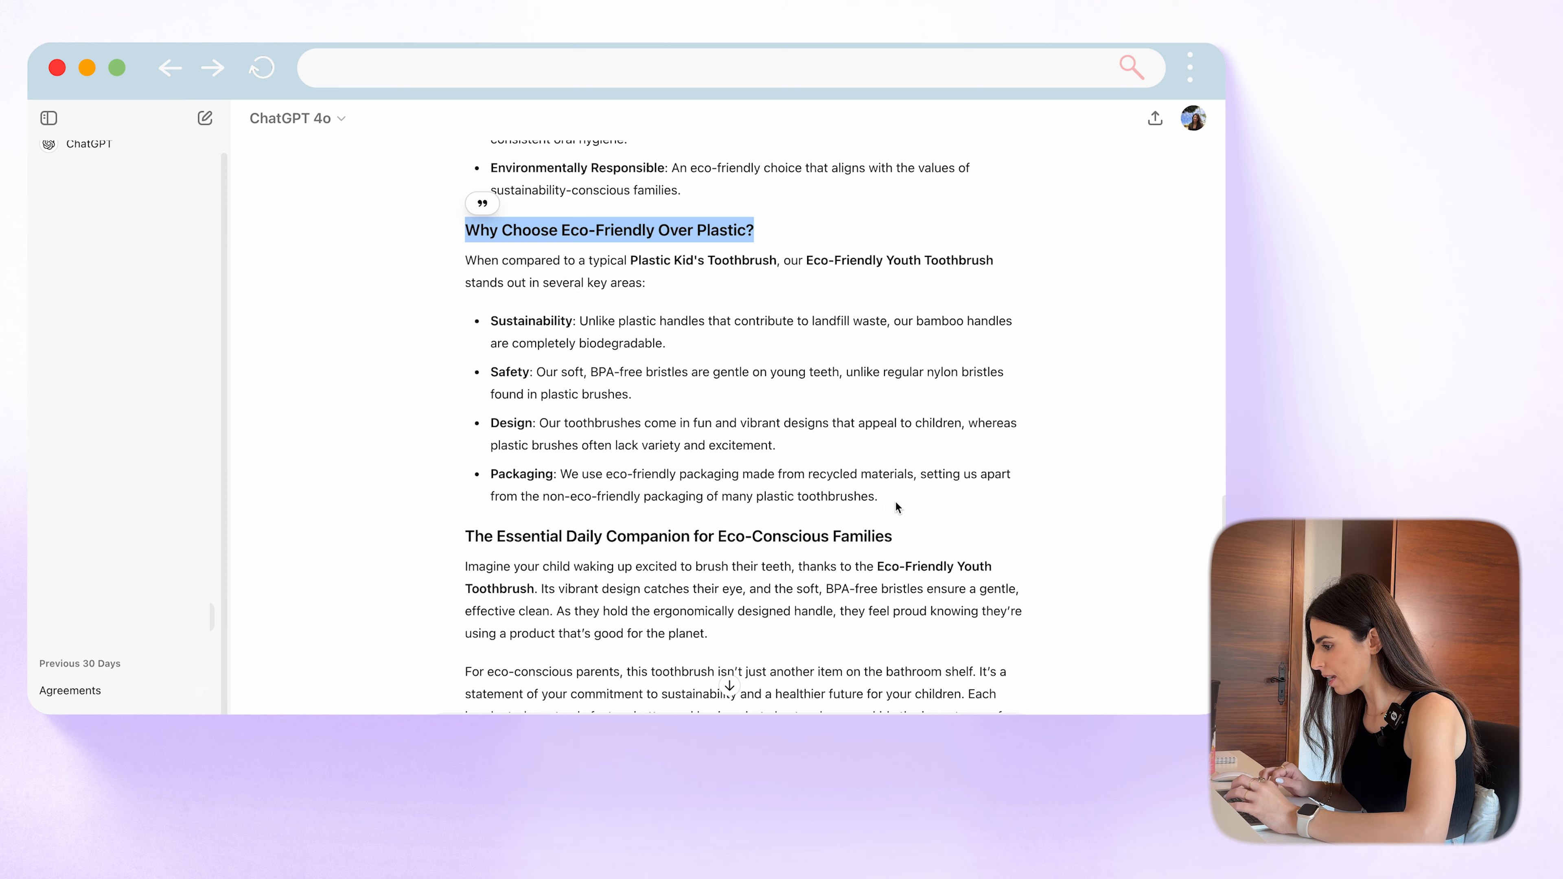
# Step: Replace the banner's description with ChatGPT's Sustainability, Safety, Design and Packaging points and set the description size to Small
pyautogui.moveTo(896, 507); pyautogui.dragTo(486, 328)
pyautogui.press('super+c')
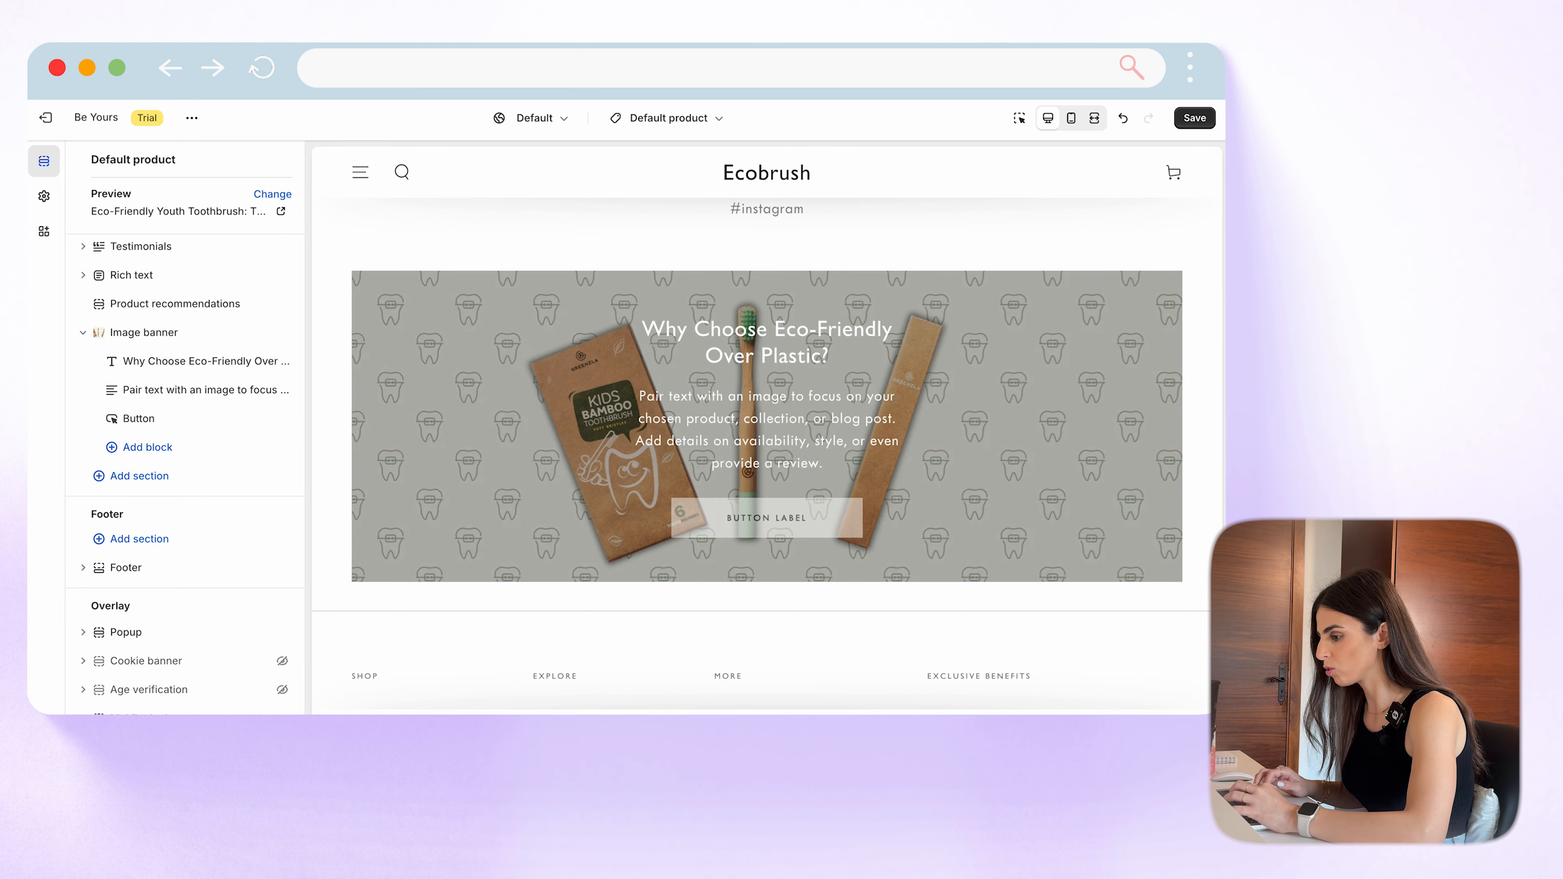
pyautogui.click(154, 390)
pyautogui.moveTo(198, 337); pyautogui.dragTo(67, 266)
pyautogui.press('super+v')
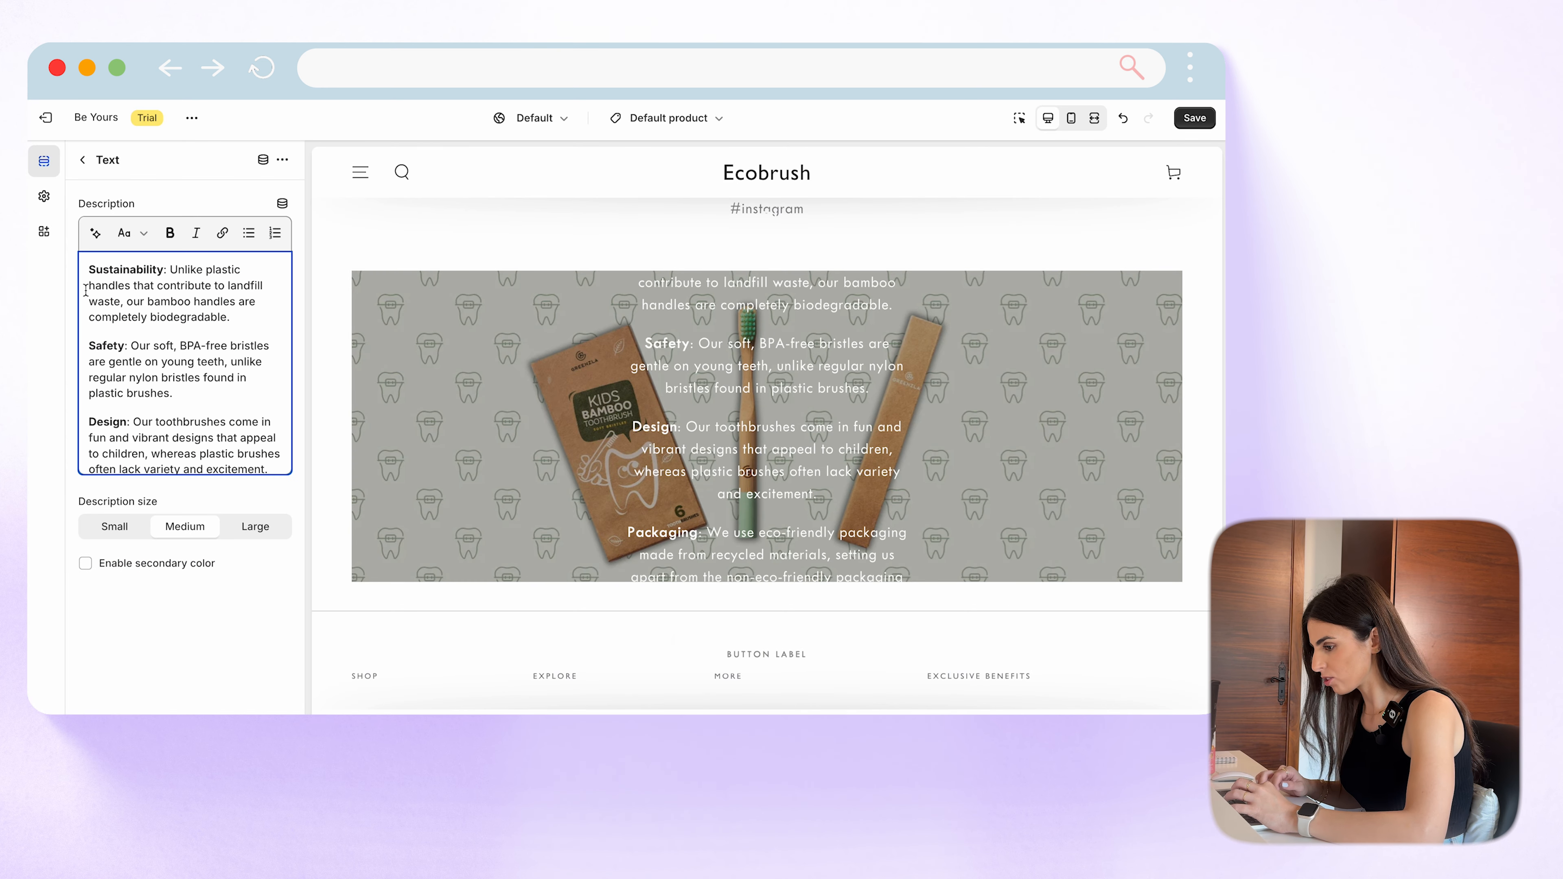
pyautogui.click(114, 527)
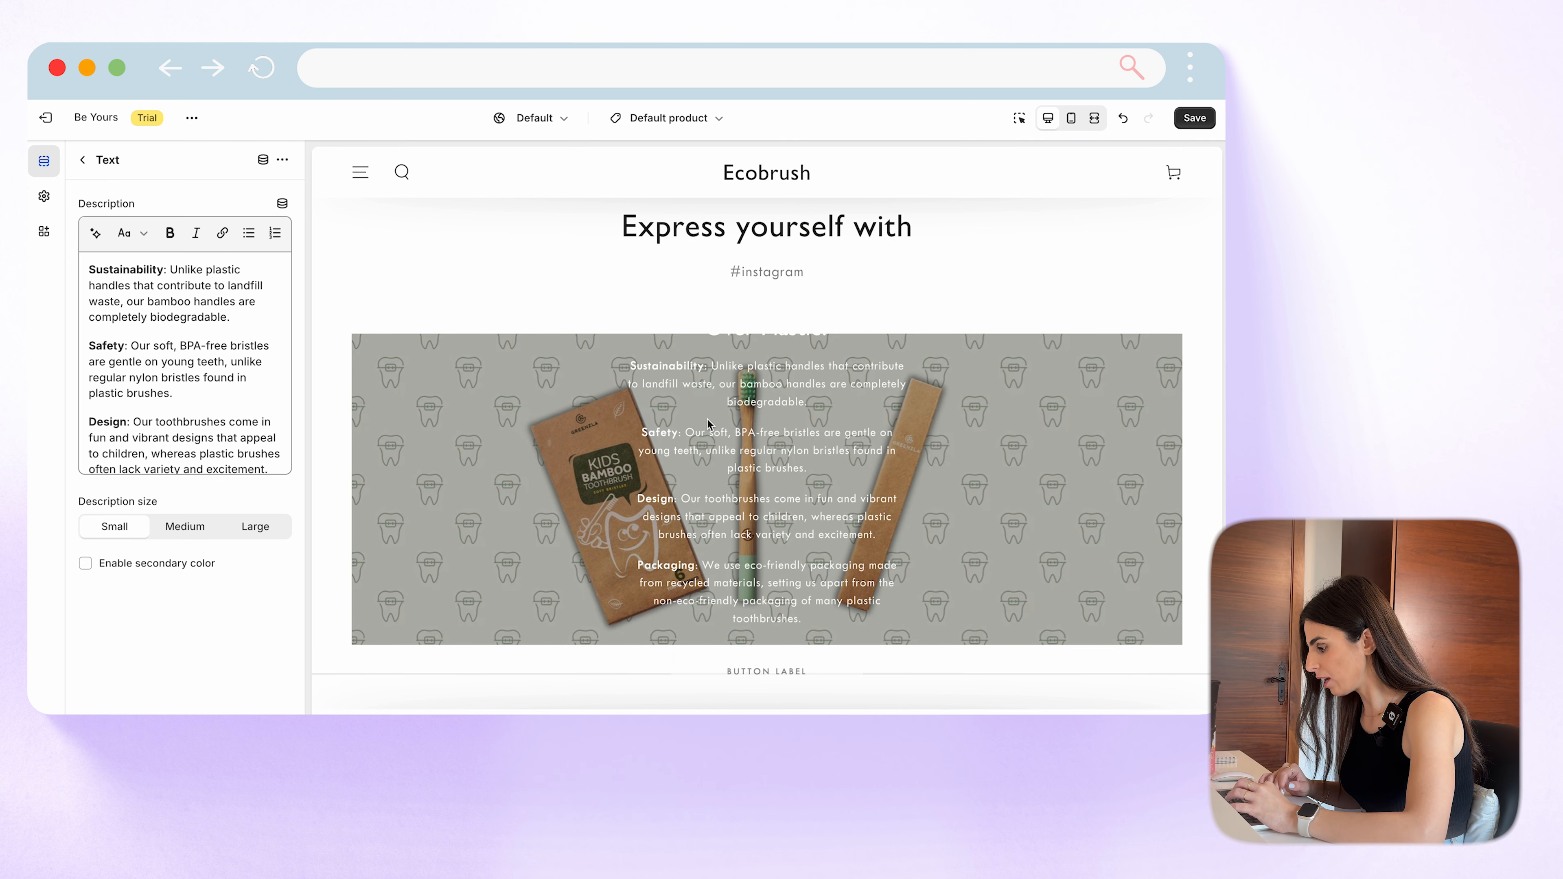
pyautogui.click(84, 160)
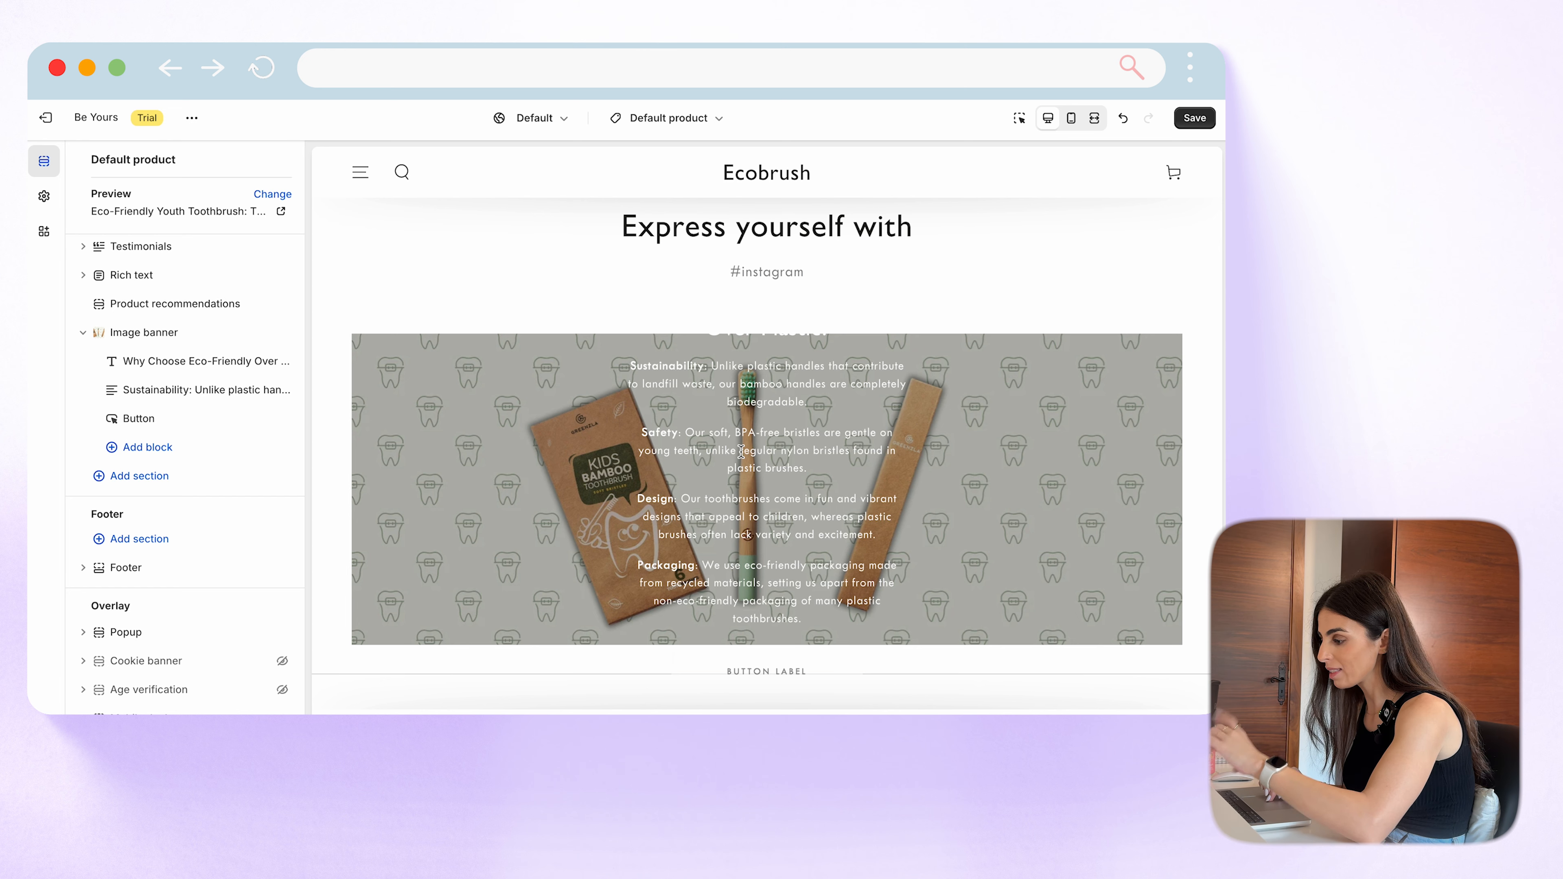
# Step: Set the image banner's desktop height to 750px and check it in the fullscreen preview before returning to desktop view
pyautogui.click(165, 334)
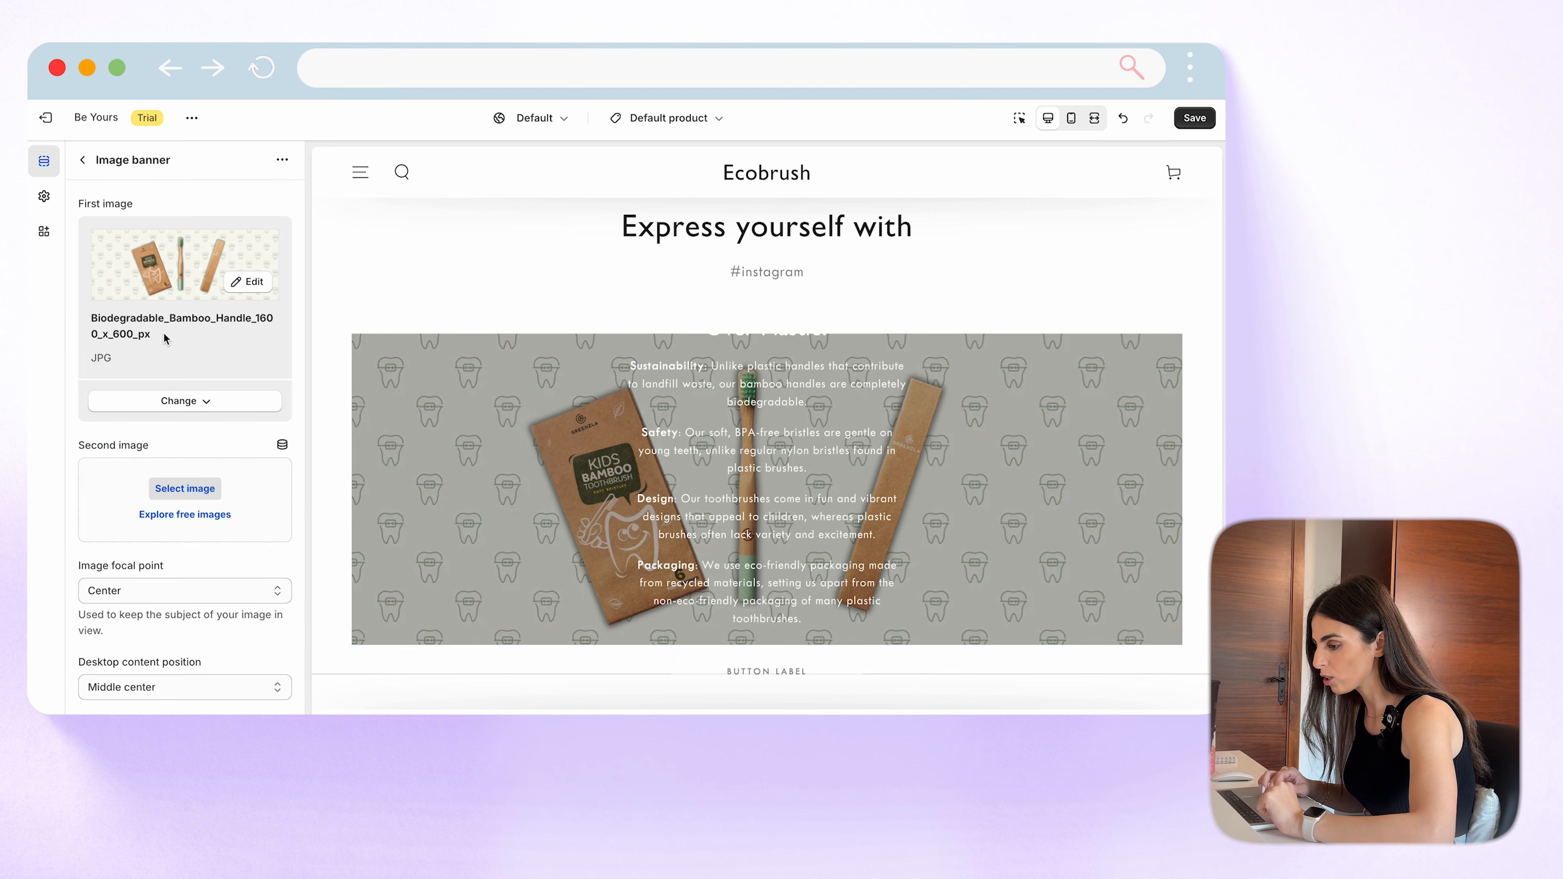
pyautogui.scroll(-5, 193, 555)
pyautogui.click(166, 575)
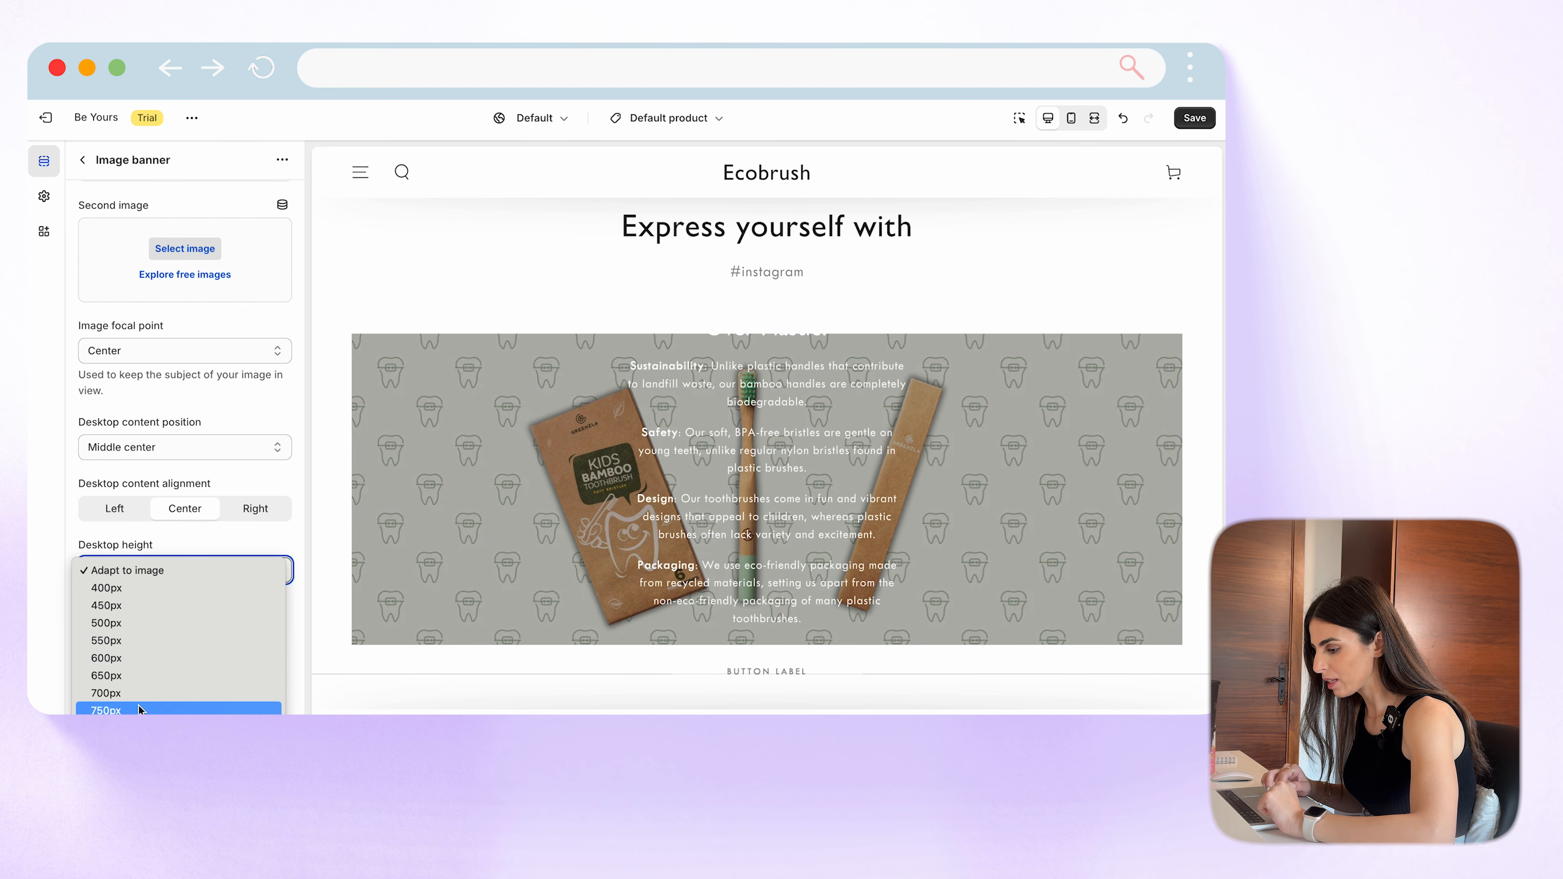
pyautogui.click(106, 710)
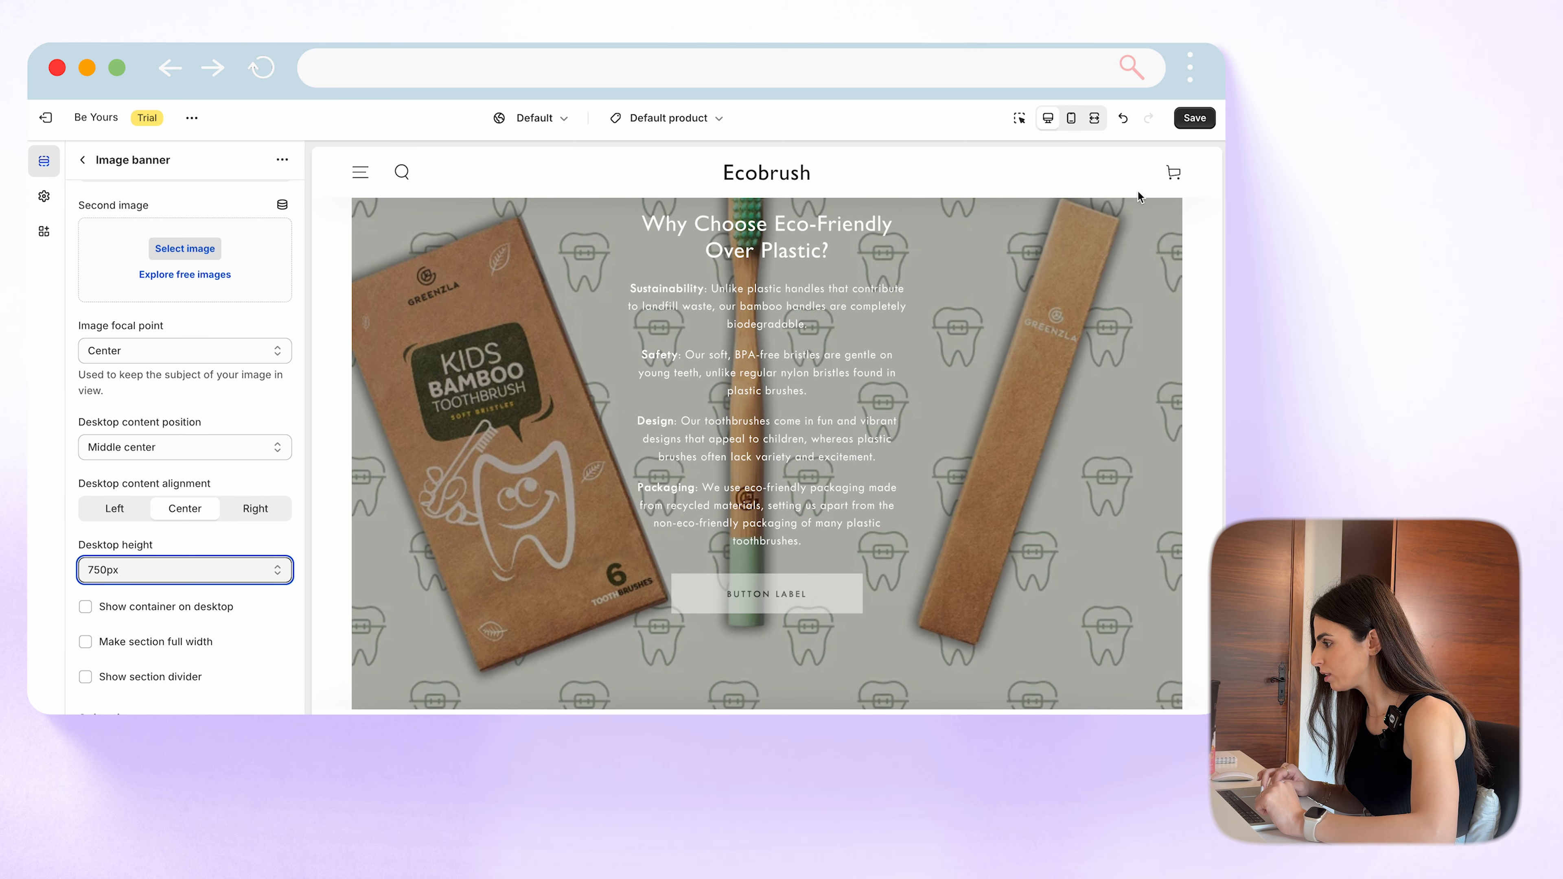
pyautogui.click(1095, 117)
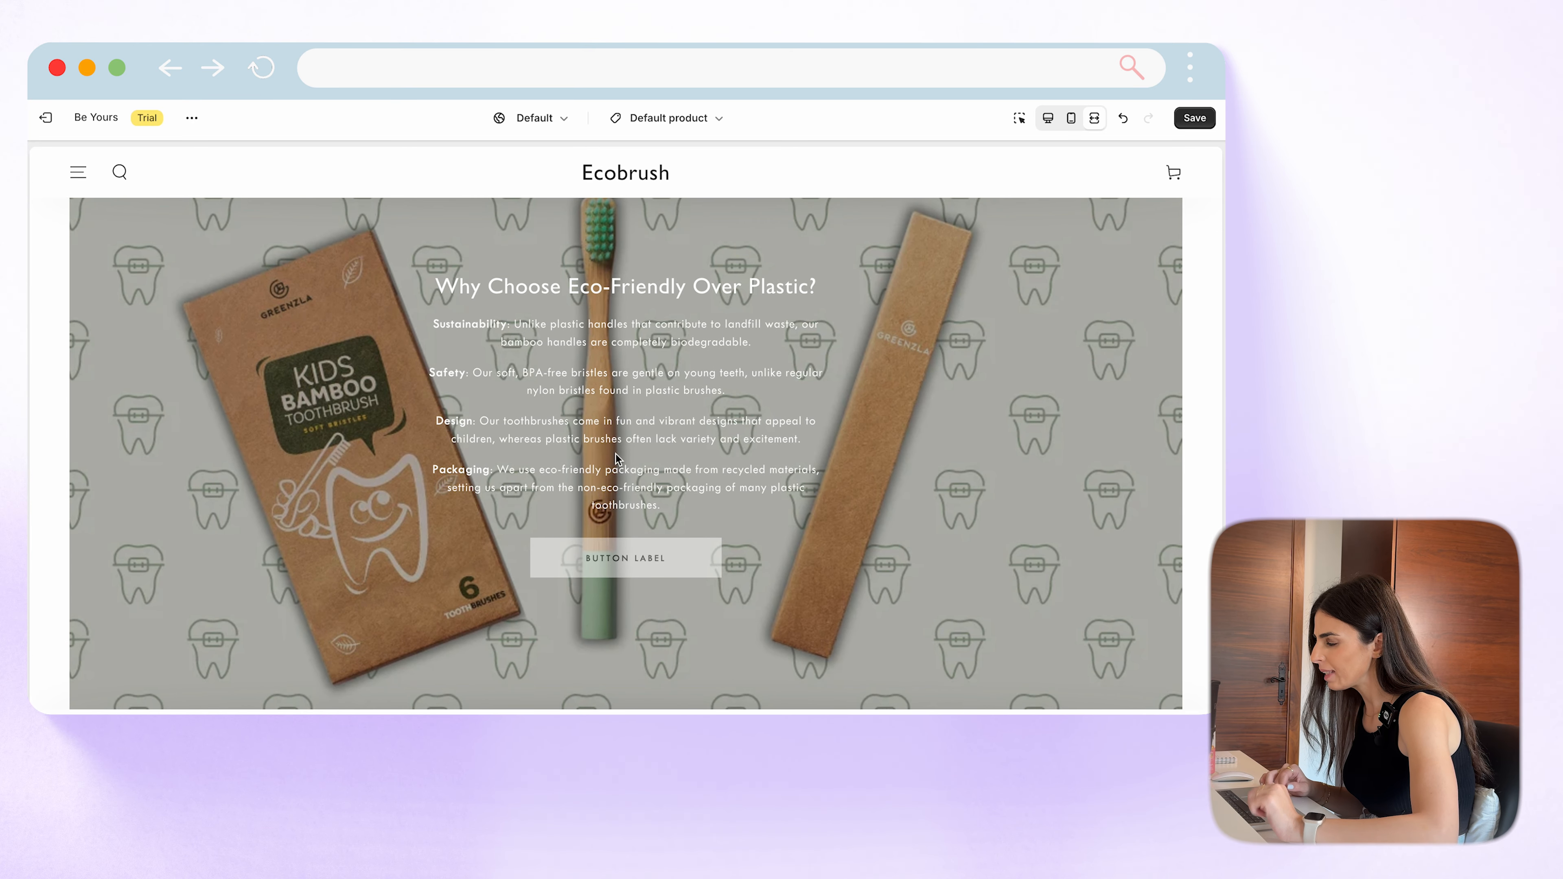
pyautogui.click(1049, 120)
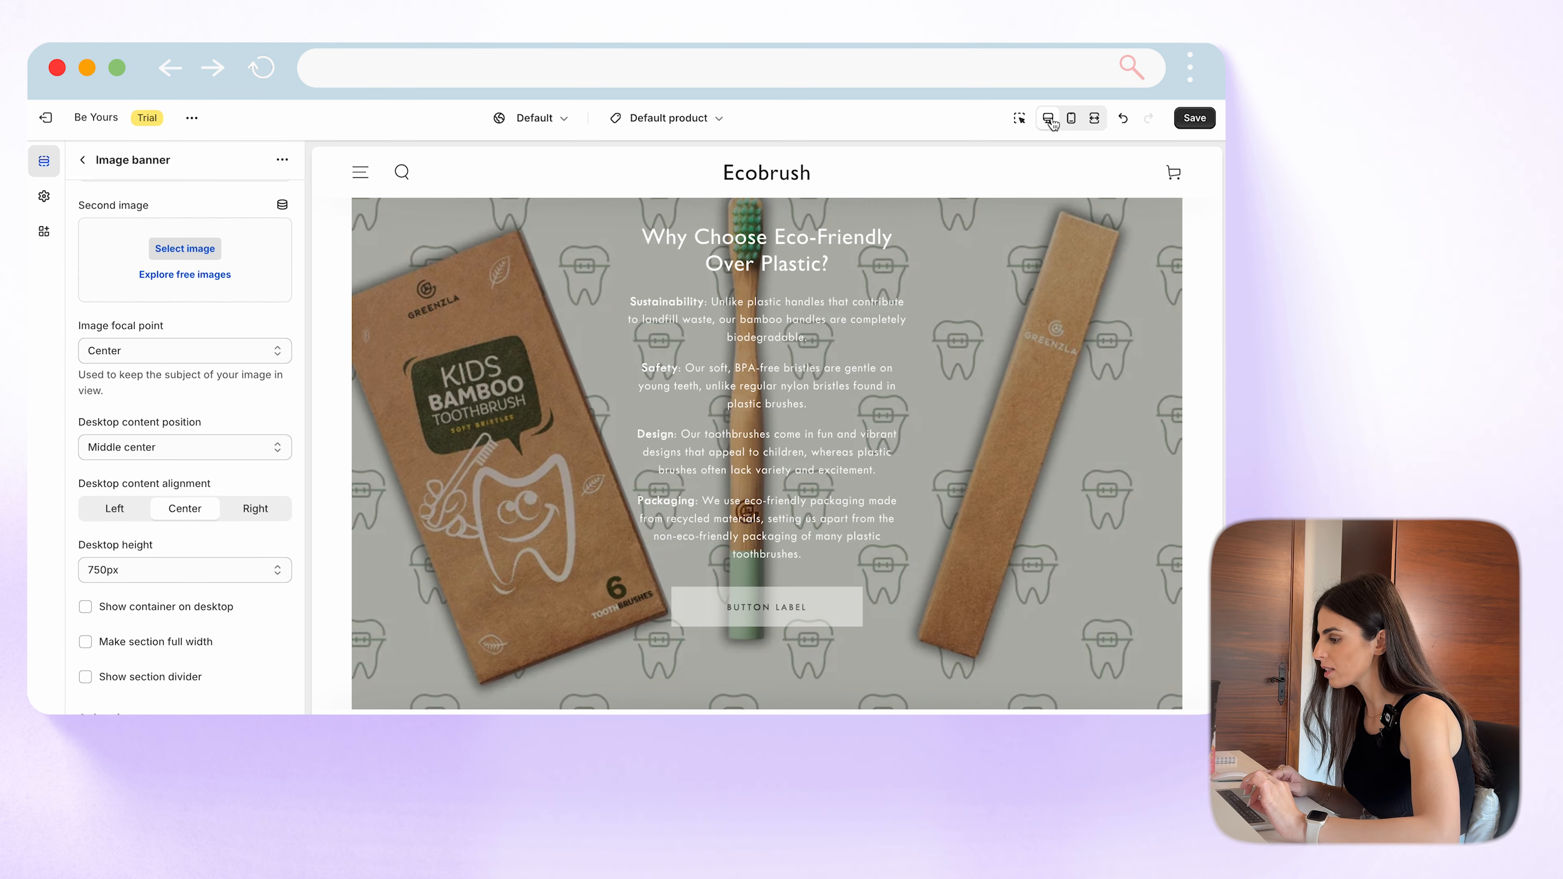
# Step: Raise the image banner's overlay opacity to 52%
pyautogui.click(82, 160)
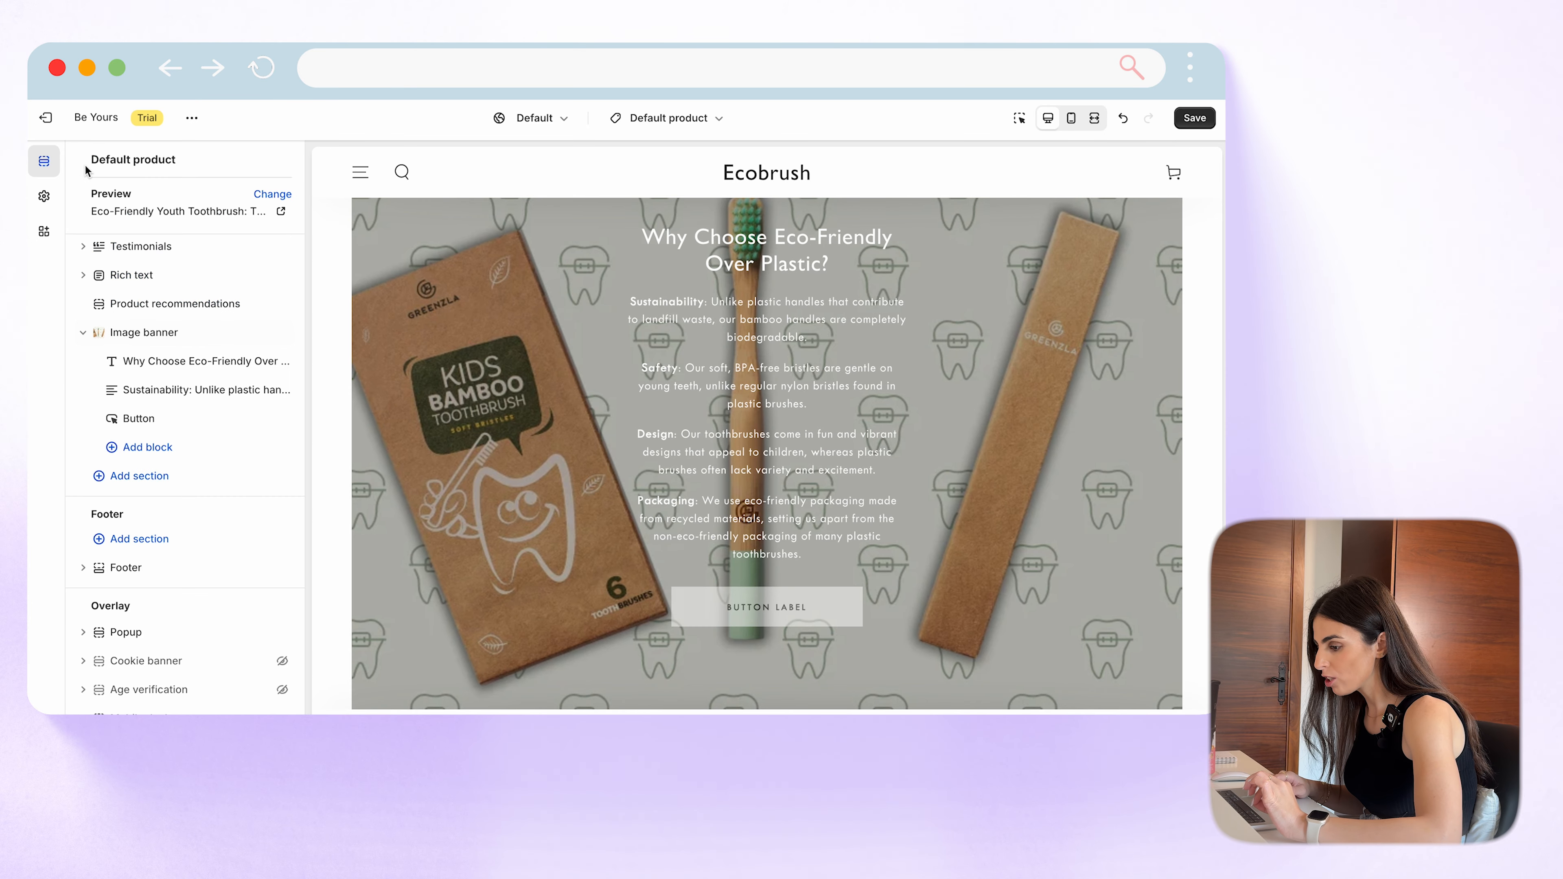
pyautogui.click(161, 333)
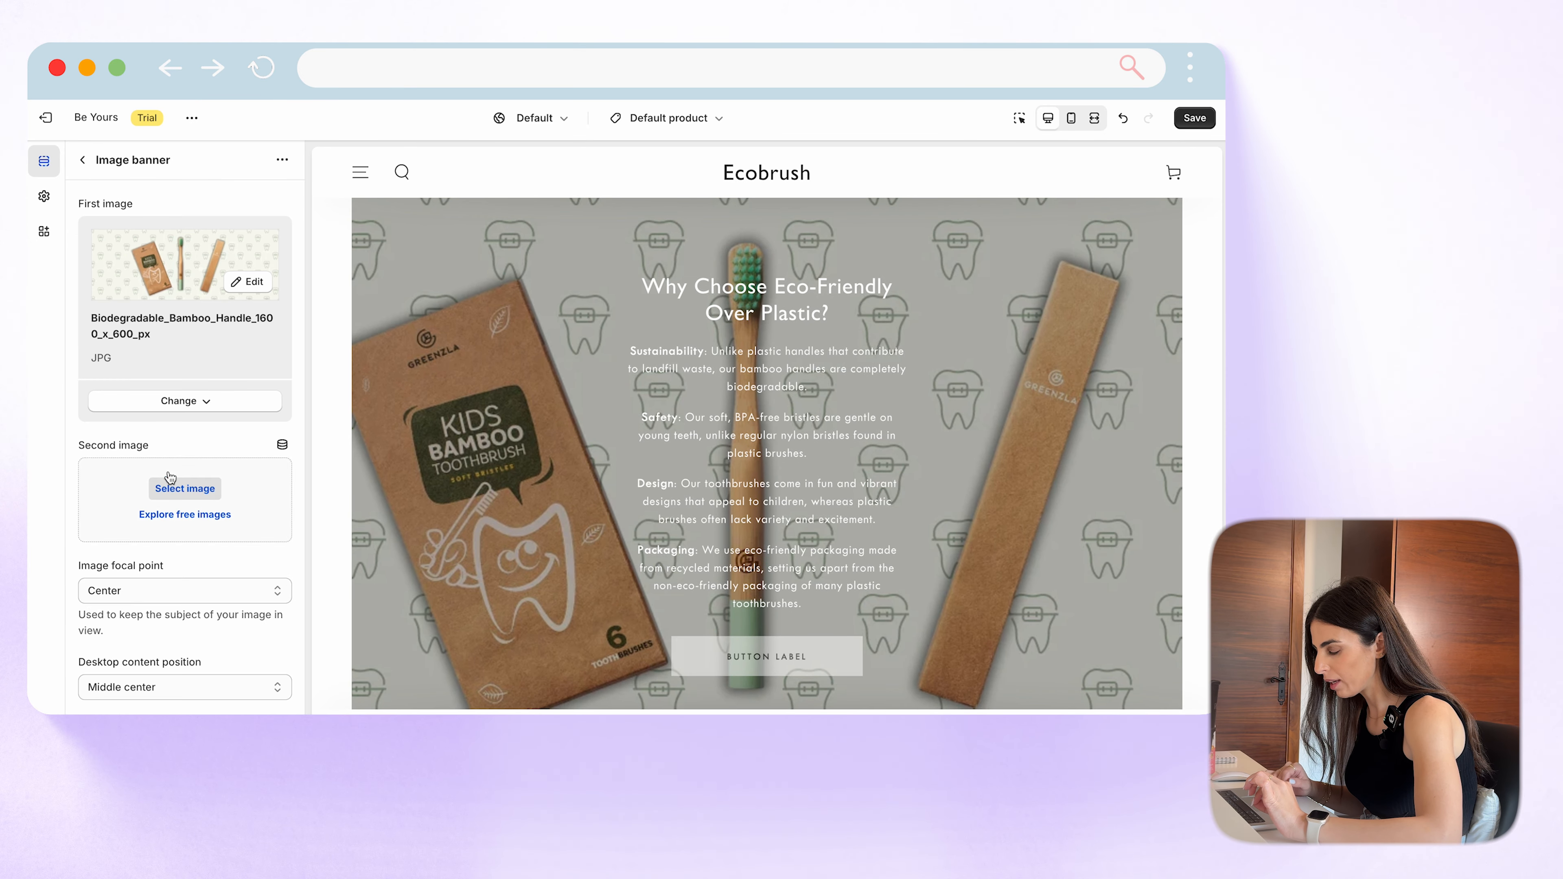
pyautogui.scroll(-10, 171, 479)
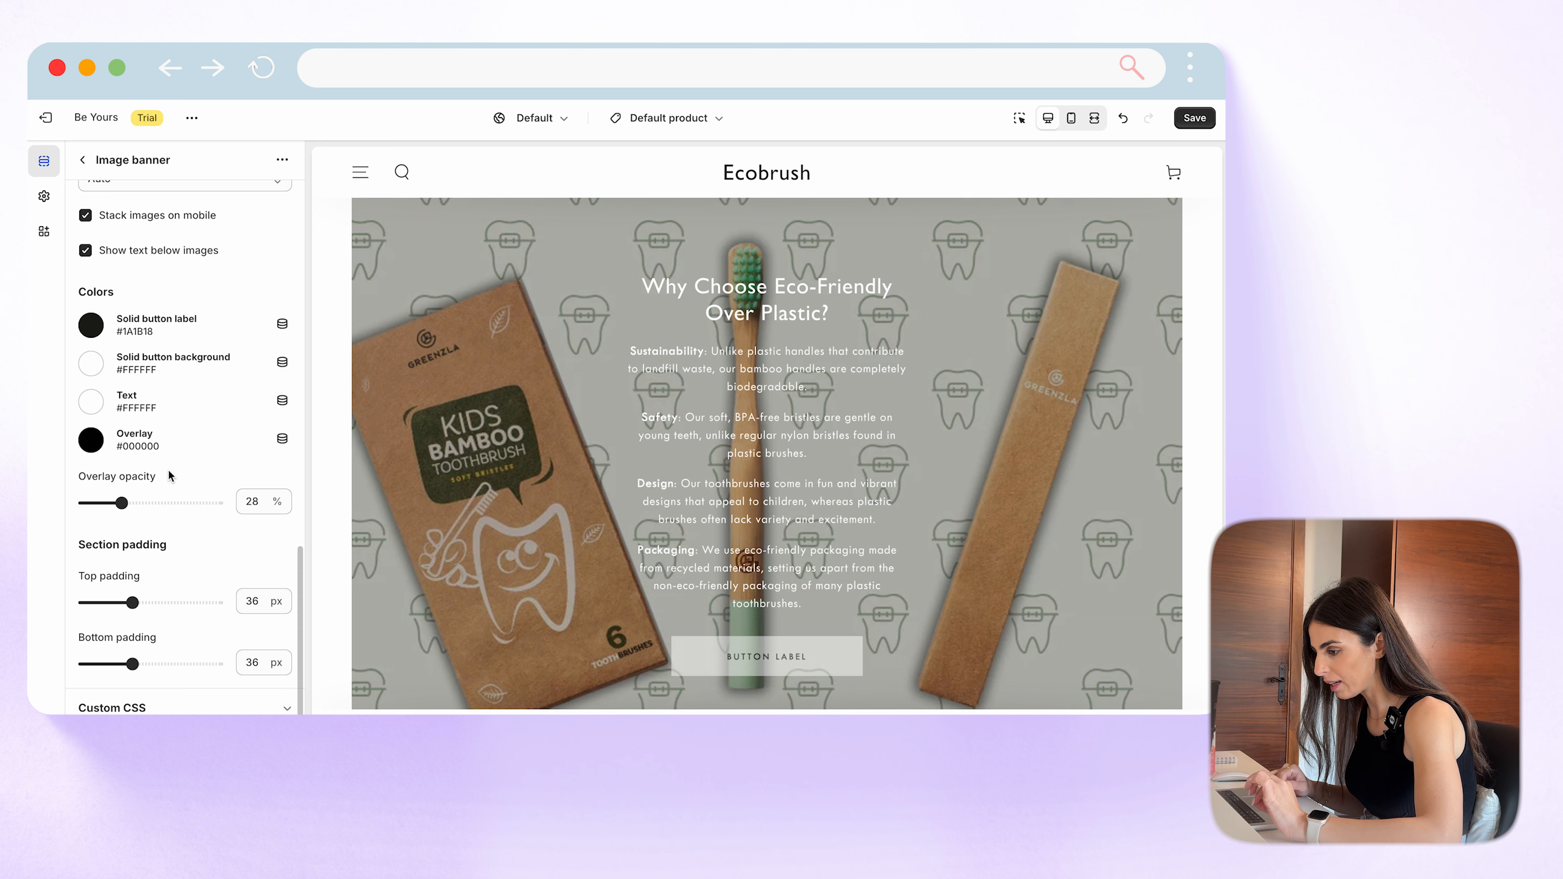
pyautogui.moveTo(122, 503); pyautogui.dragTo(154, 504)
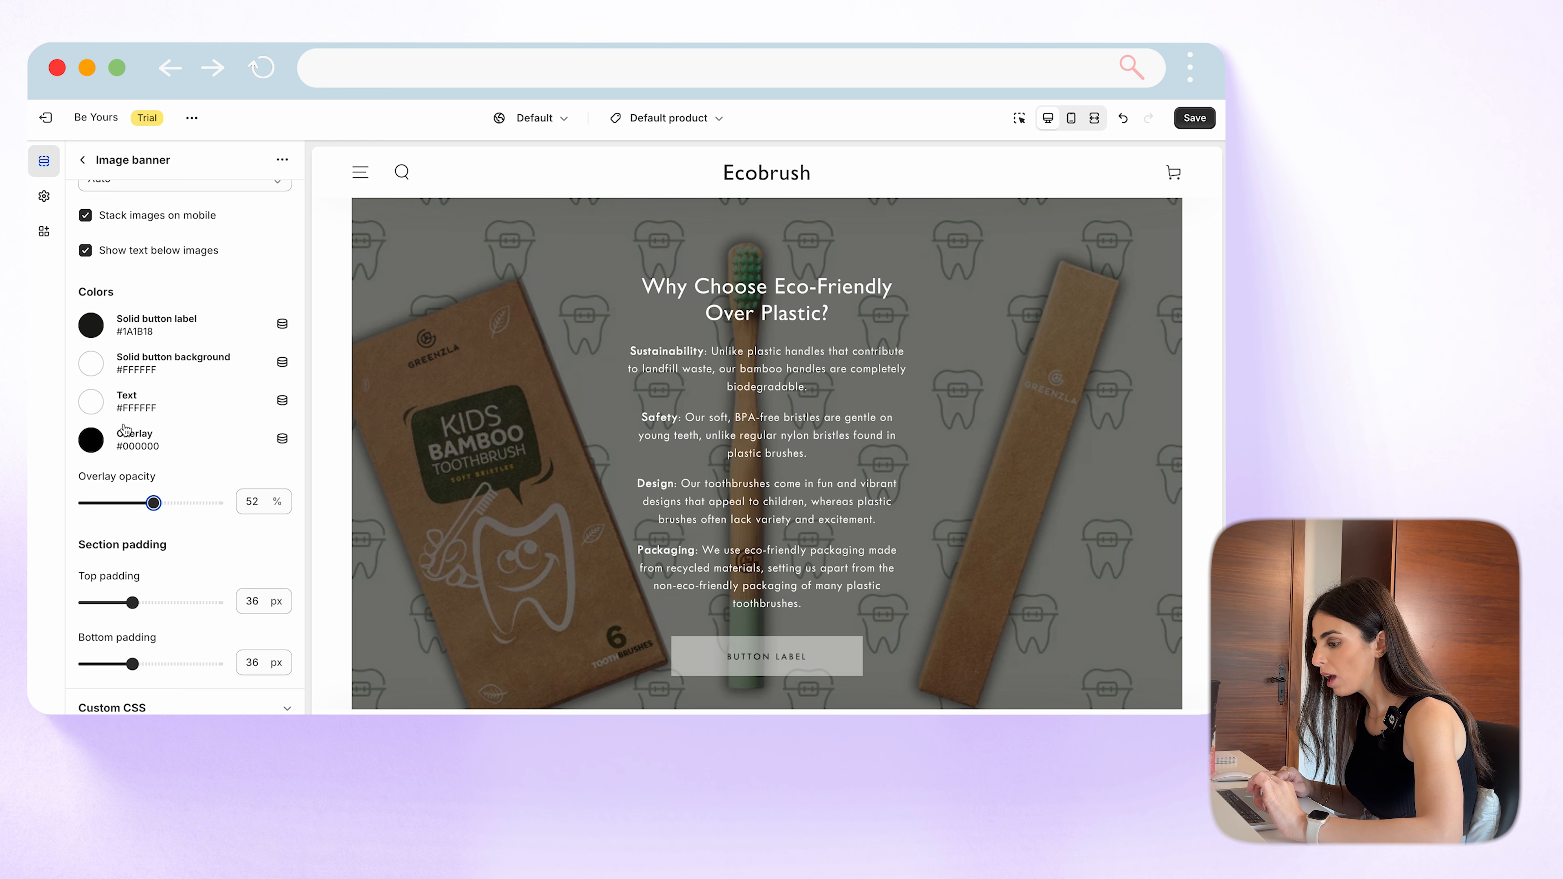
# Step: Change the image banner's text color to the dark swatch #1A1B18
pyautogui.click(92, 403)
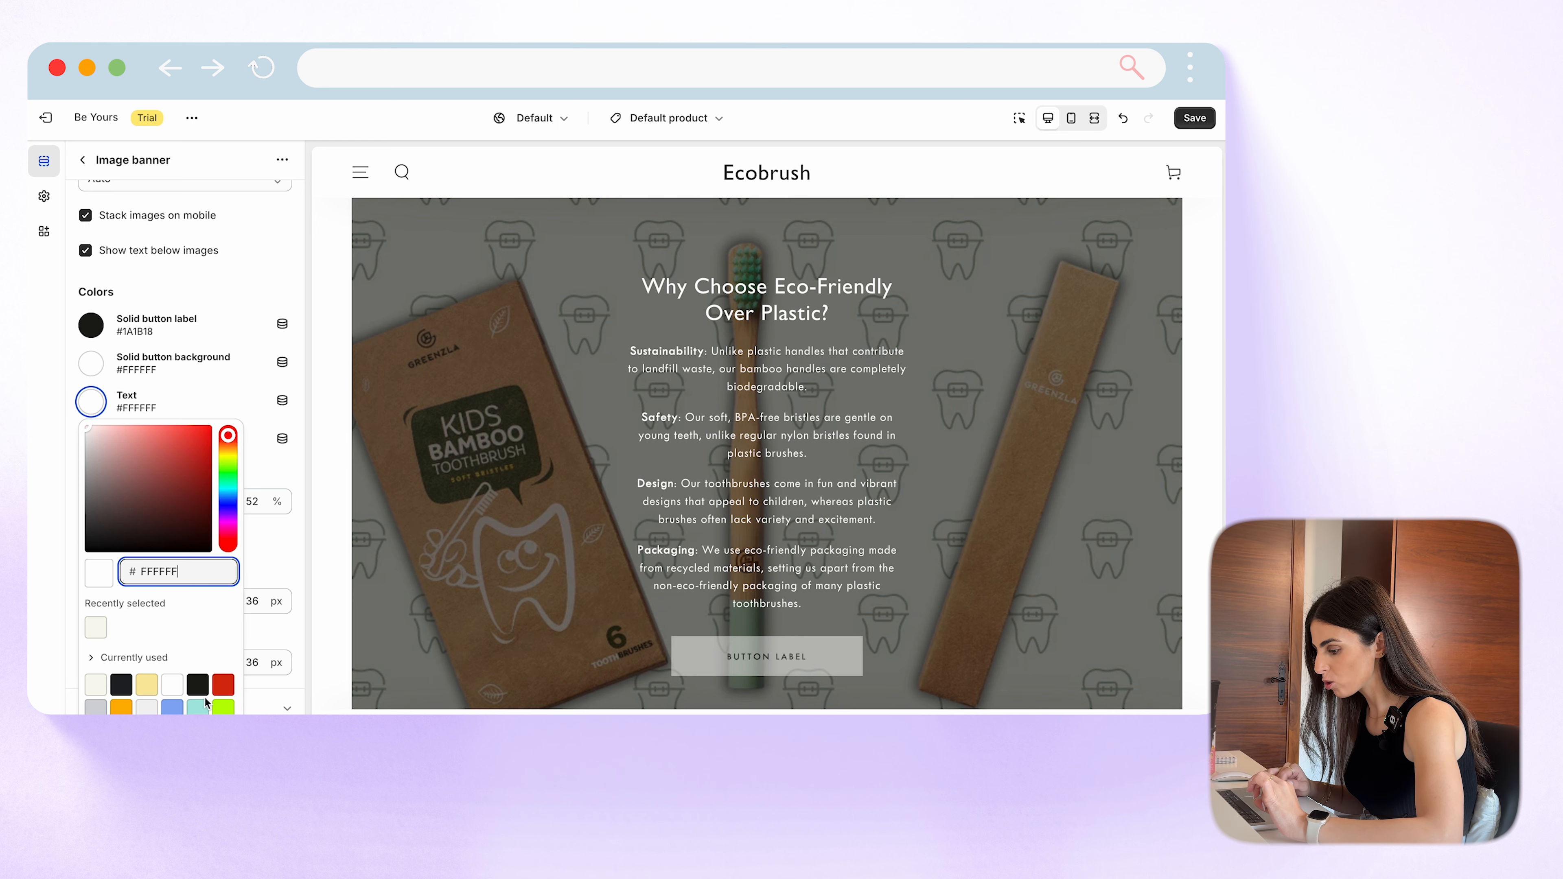
pyautogui.click(198, 684)
pyautogui.click(40, 550)
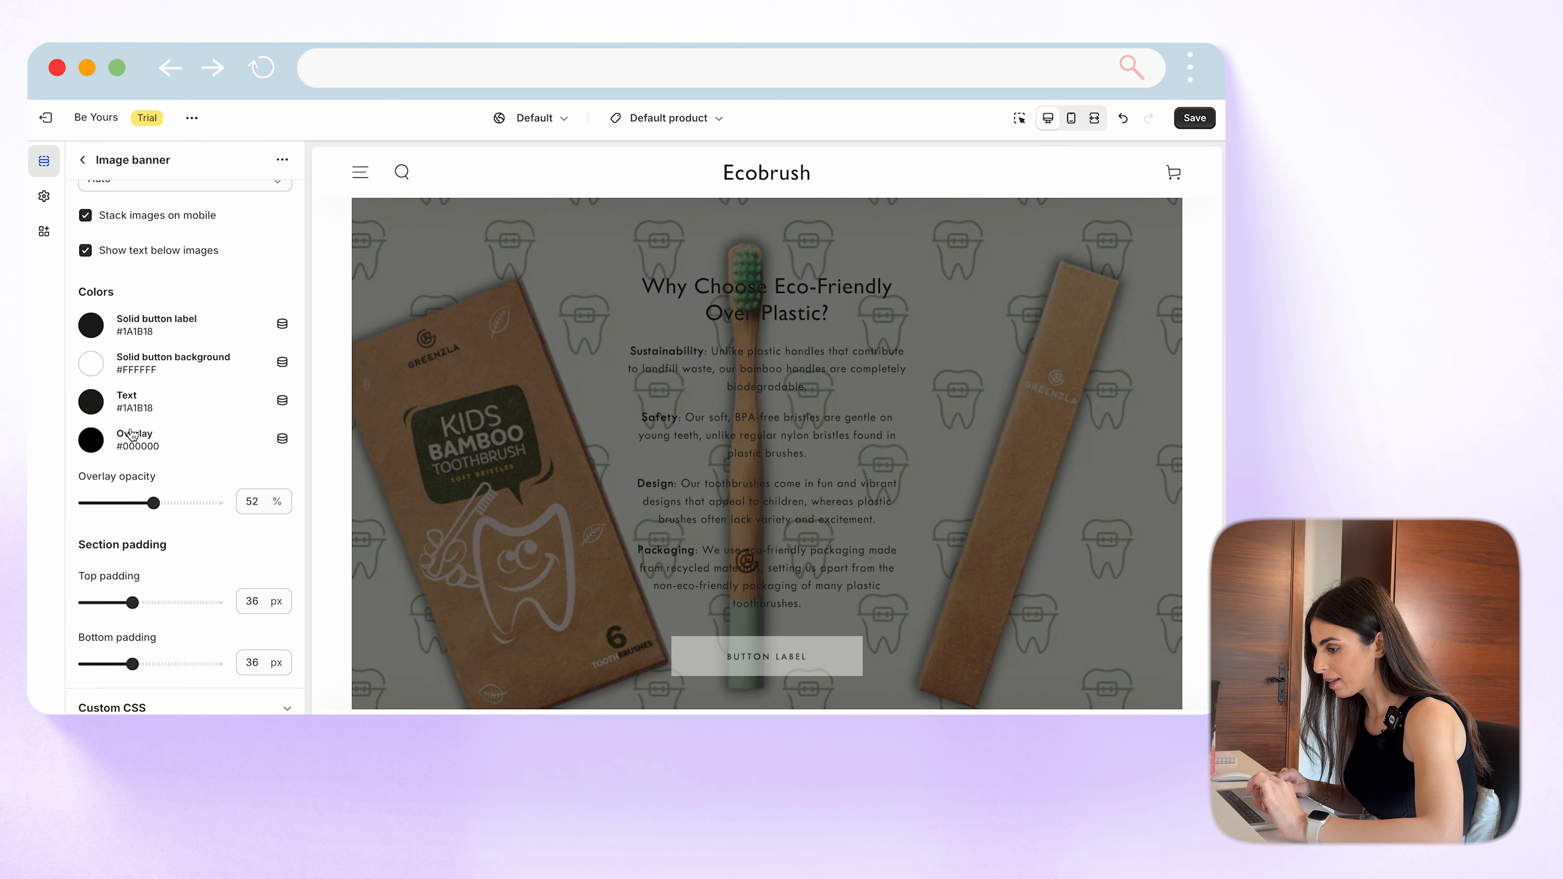
# Step: Set the image banner's overlay color to #F8F9F0 with 20% opacity and return to the section list
pyautogui.click(93, 441)
pyautogui.click(121, 377)
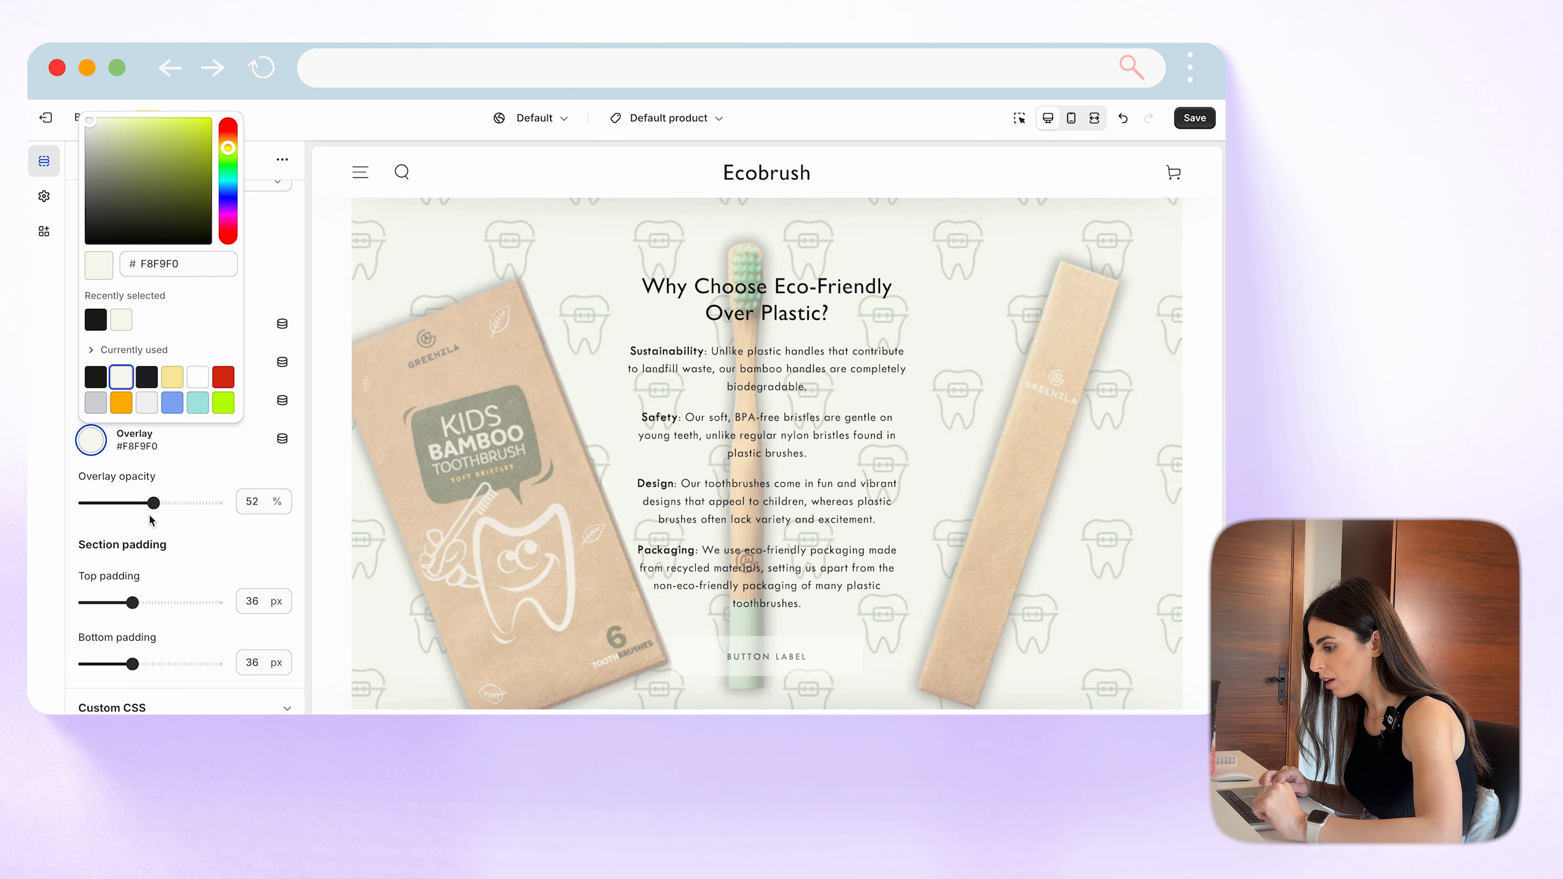
pyautogui.moveTo(150, 504); pyautogui.dragTo(110, 503)
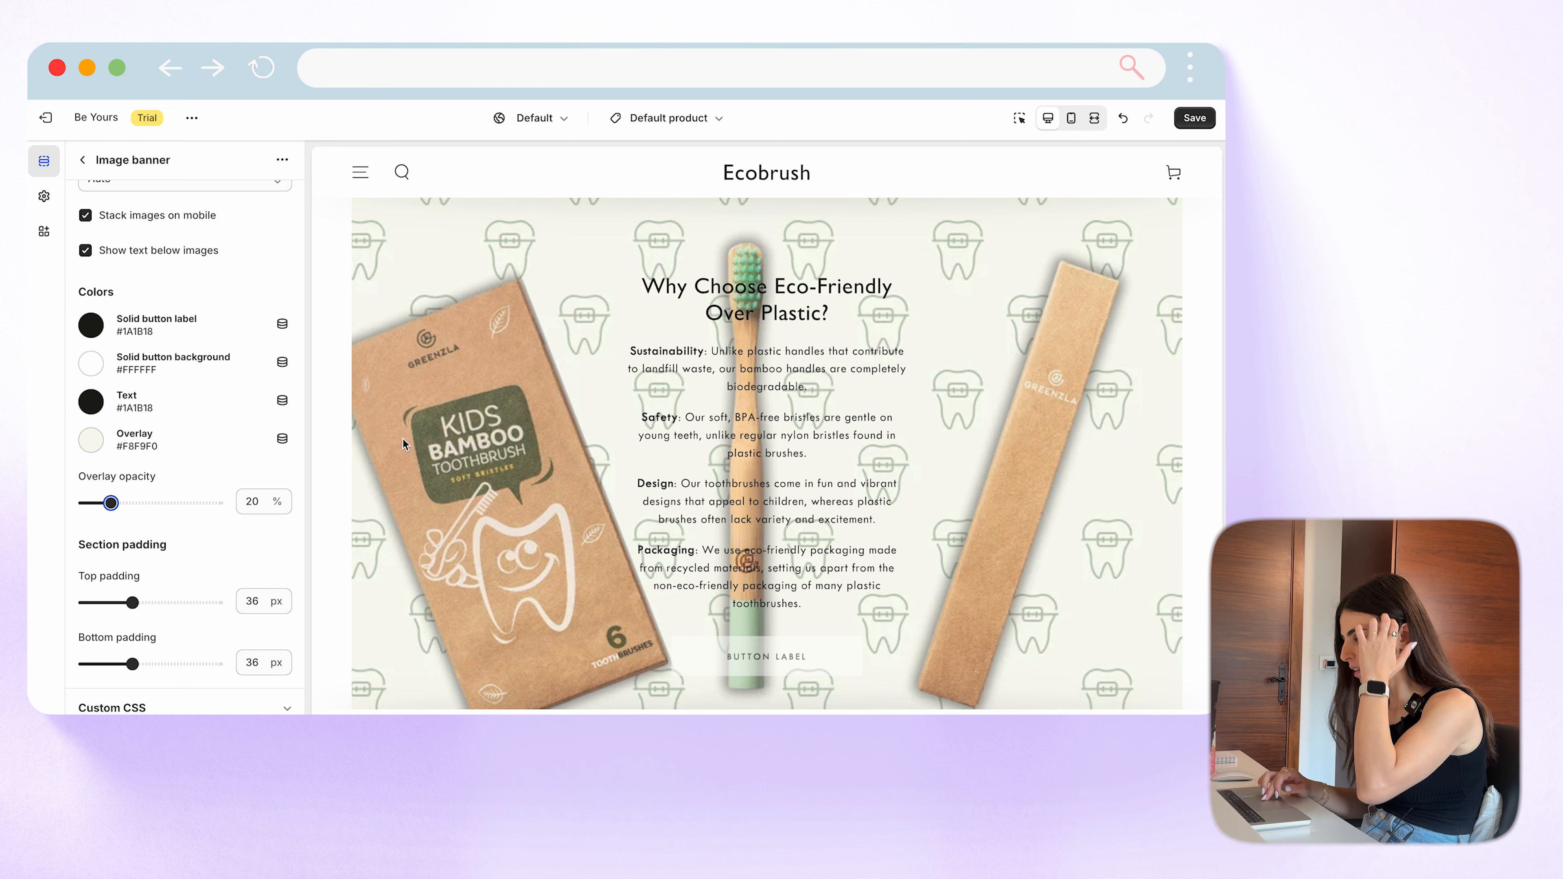
pyautogui.click(82, 160)
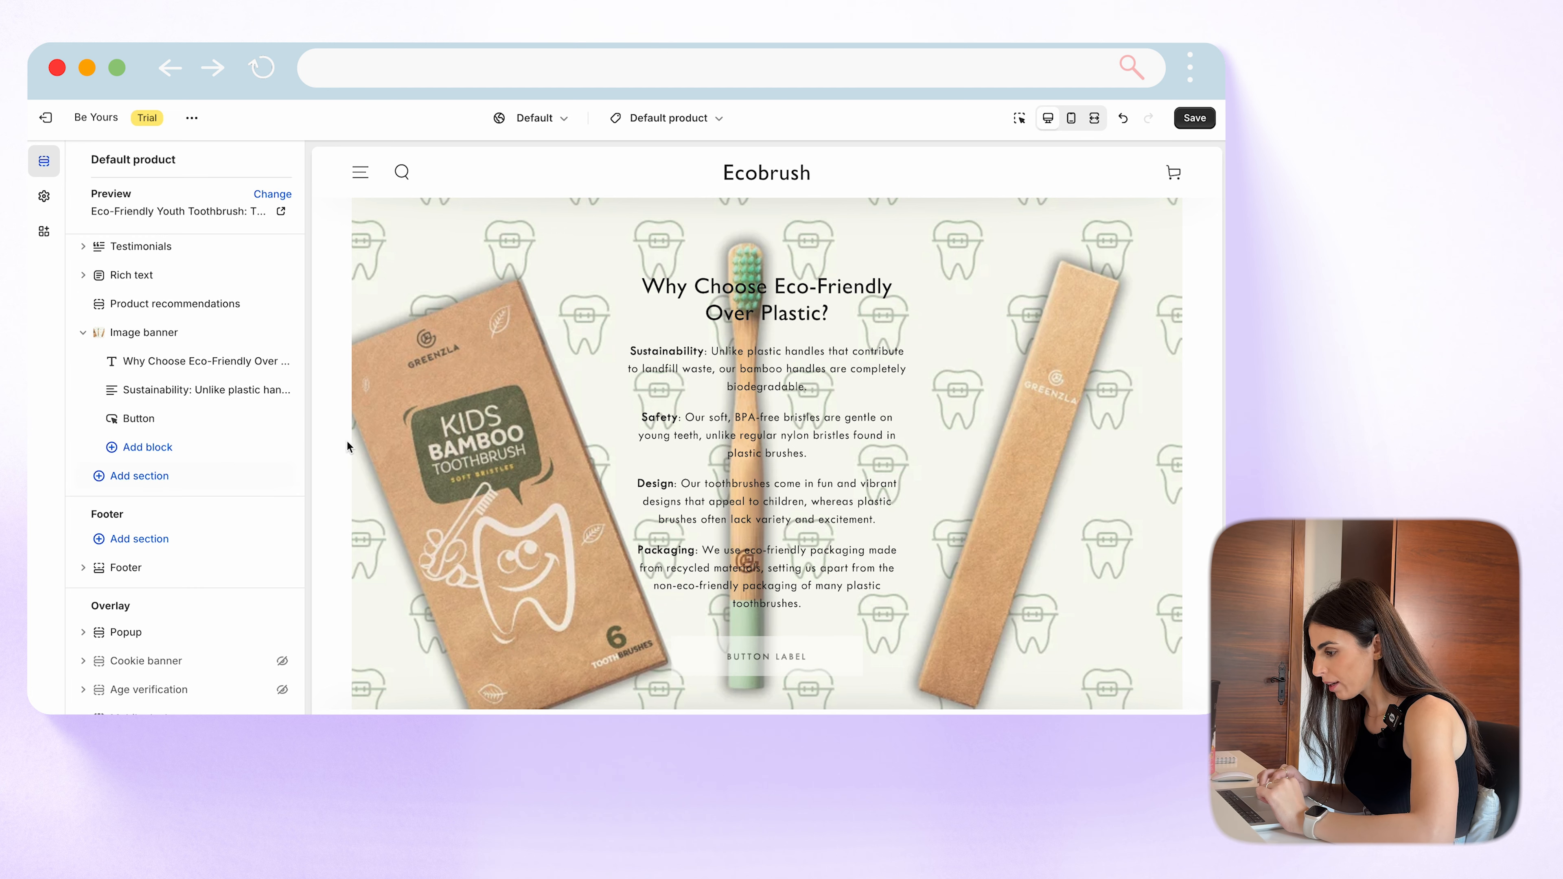
# Step: Delete the image banner's Button block and set its text block's description size to Medium
pyautogui.moveTo(203, 419)
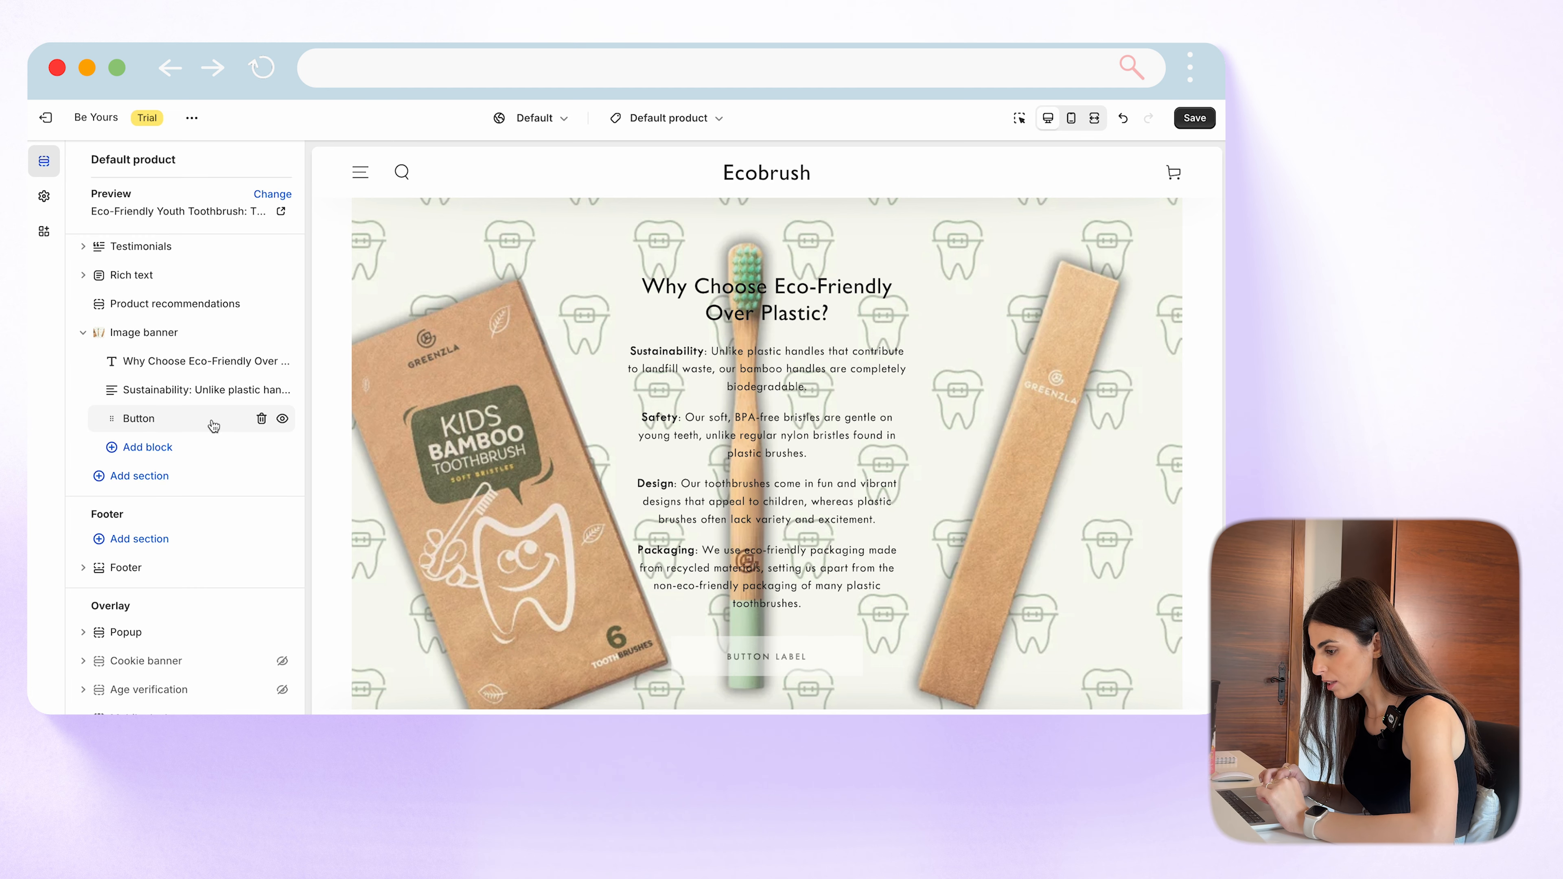
pyautogui.click(261, 420)
pyautogui.click(185, 419)
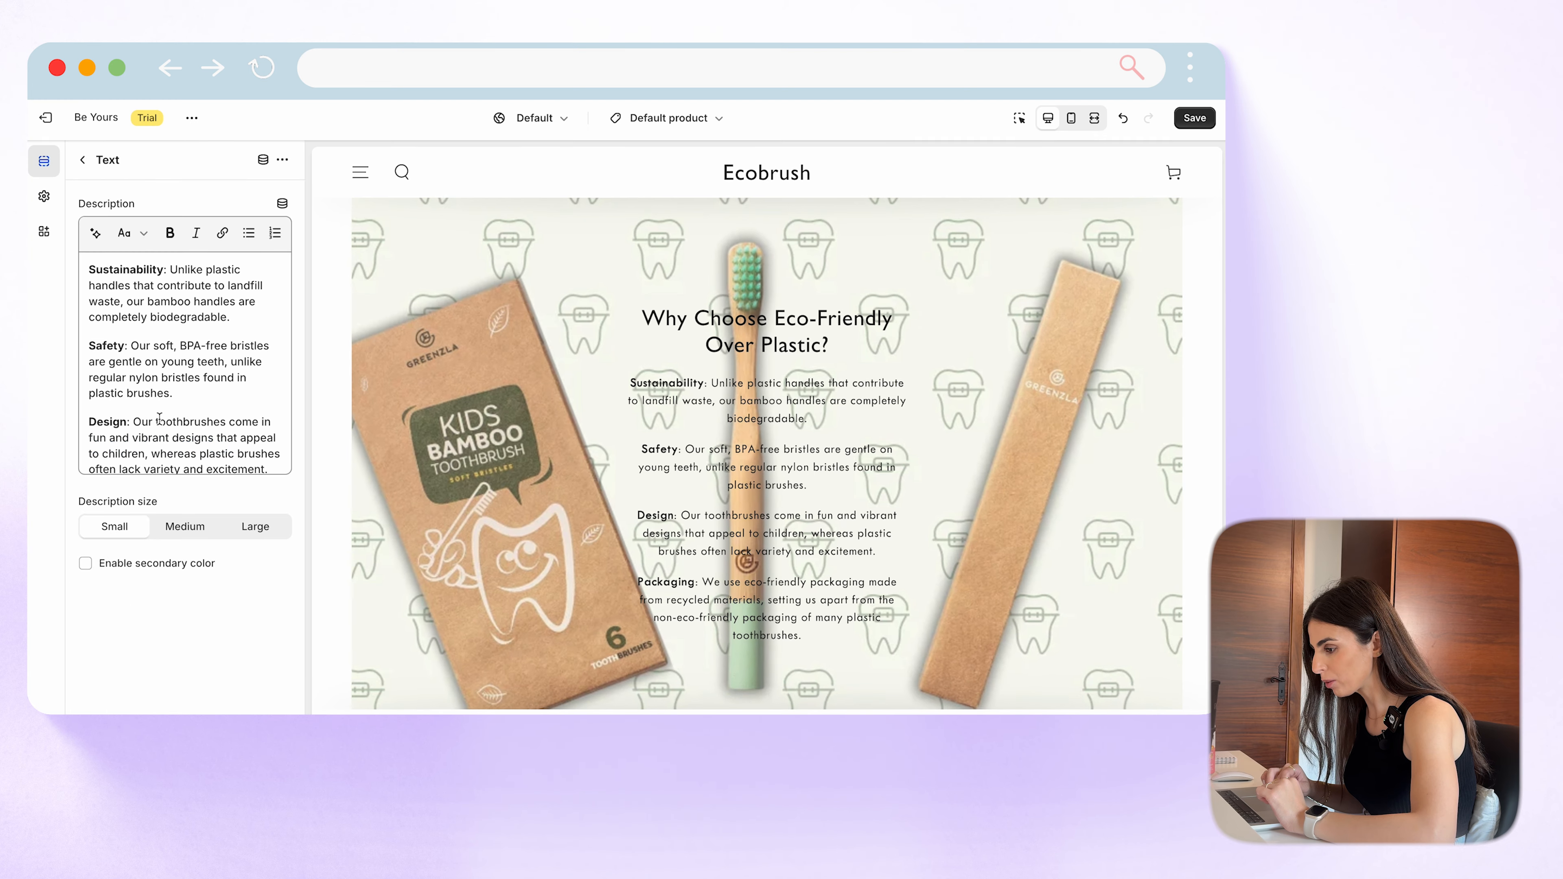
pyautogui.click(178, 529)
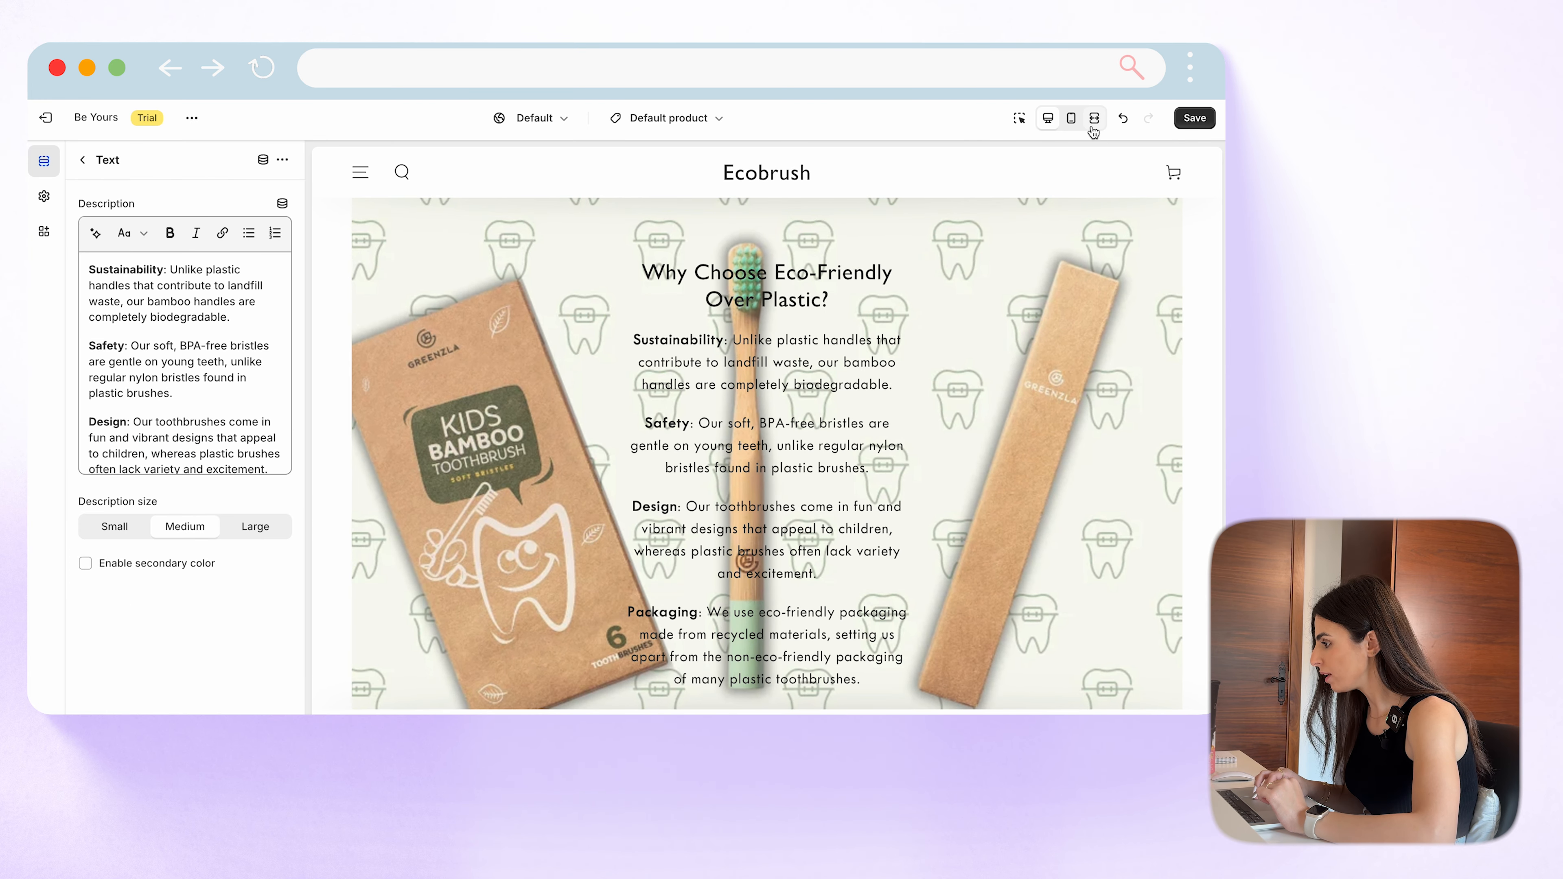
# Step: Review the product page from top to bottom in the fullscreen preview, including the finished image banner
pyautogui.click(1093, 127)
pyautogui.scroll(2, 664, 471)
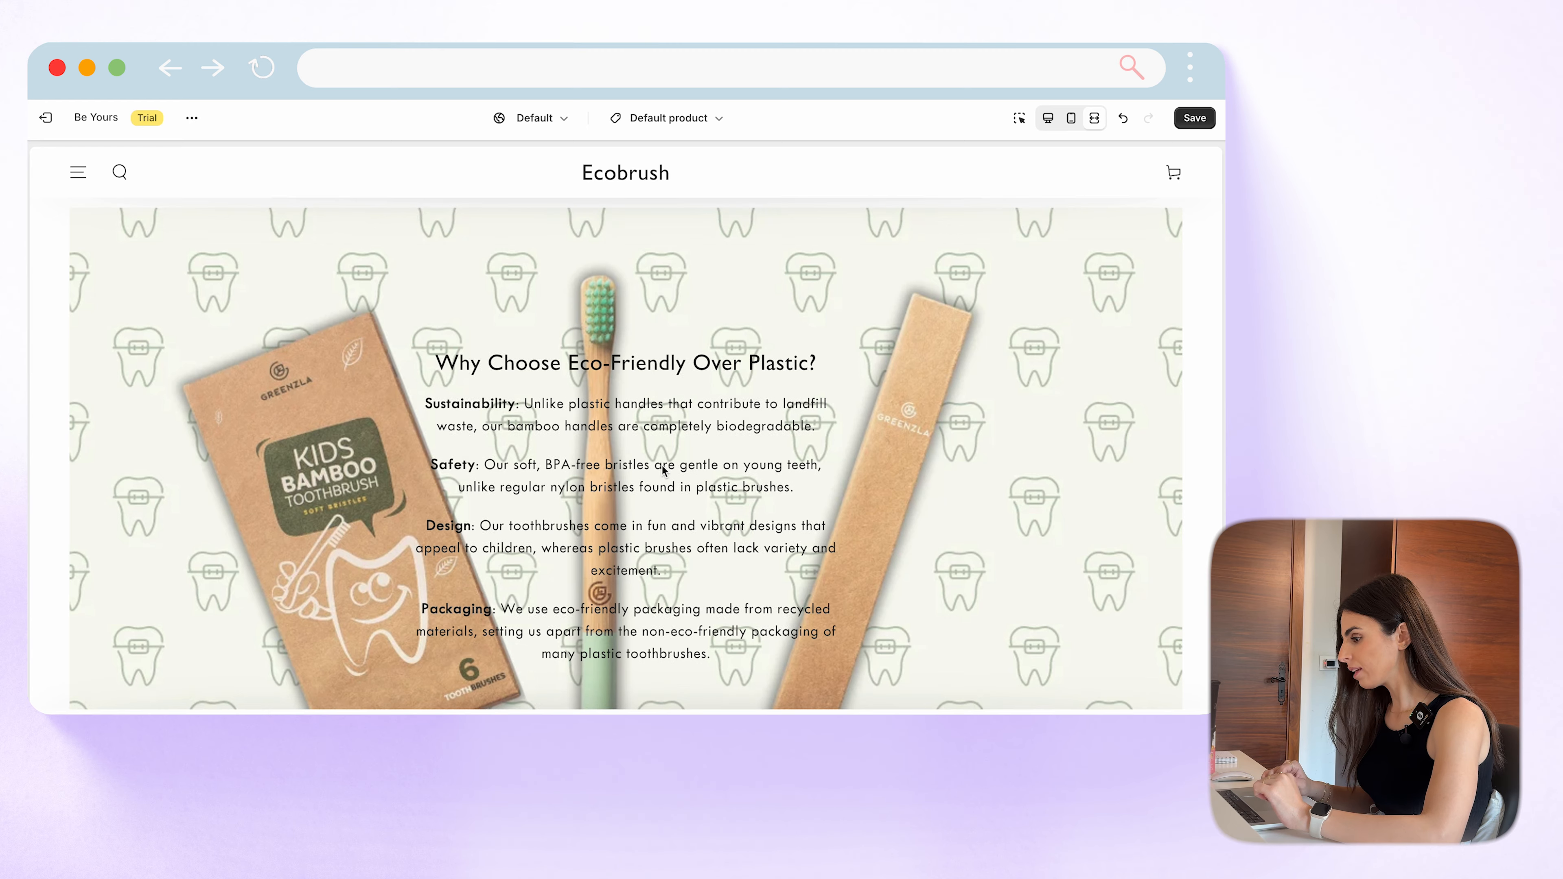
pyautogui.scroll(1, 664, 471)
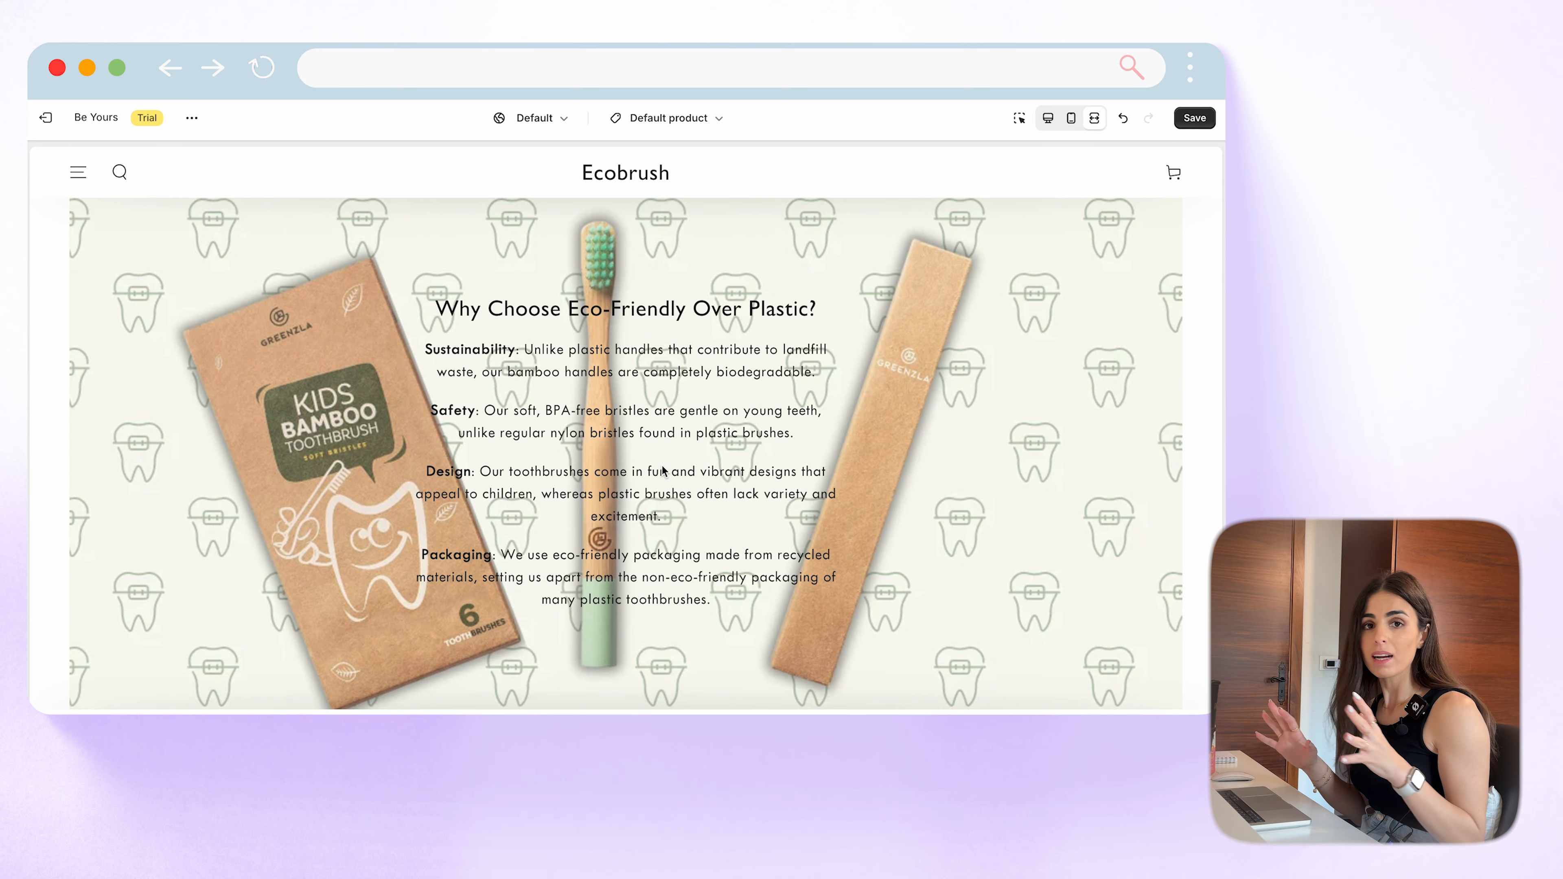
pyautogui.scroll(-5, 663, 471)
pyautogui.scroll(15, 664, 471)
pyautogui.scroll(4, 663, 471)
pyautogui.scroll(-8, 663, 471)
pyautogui.scroll(20, 663, 471)
pyautogui.scroll(6, 662, 471)
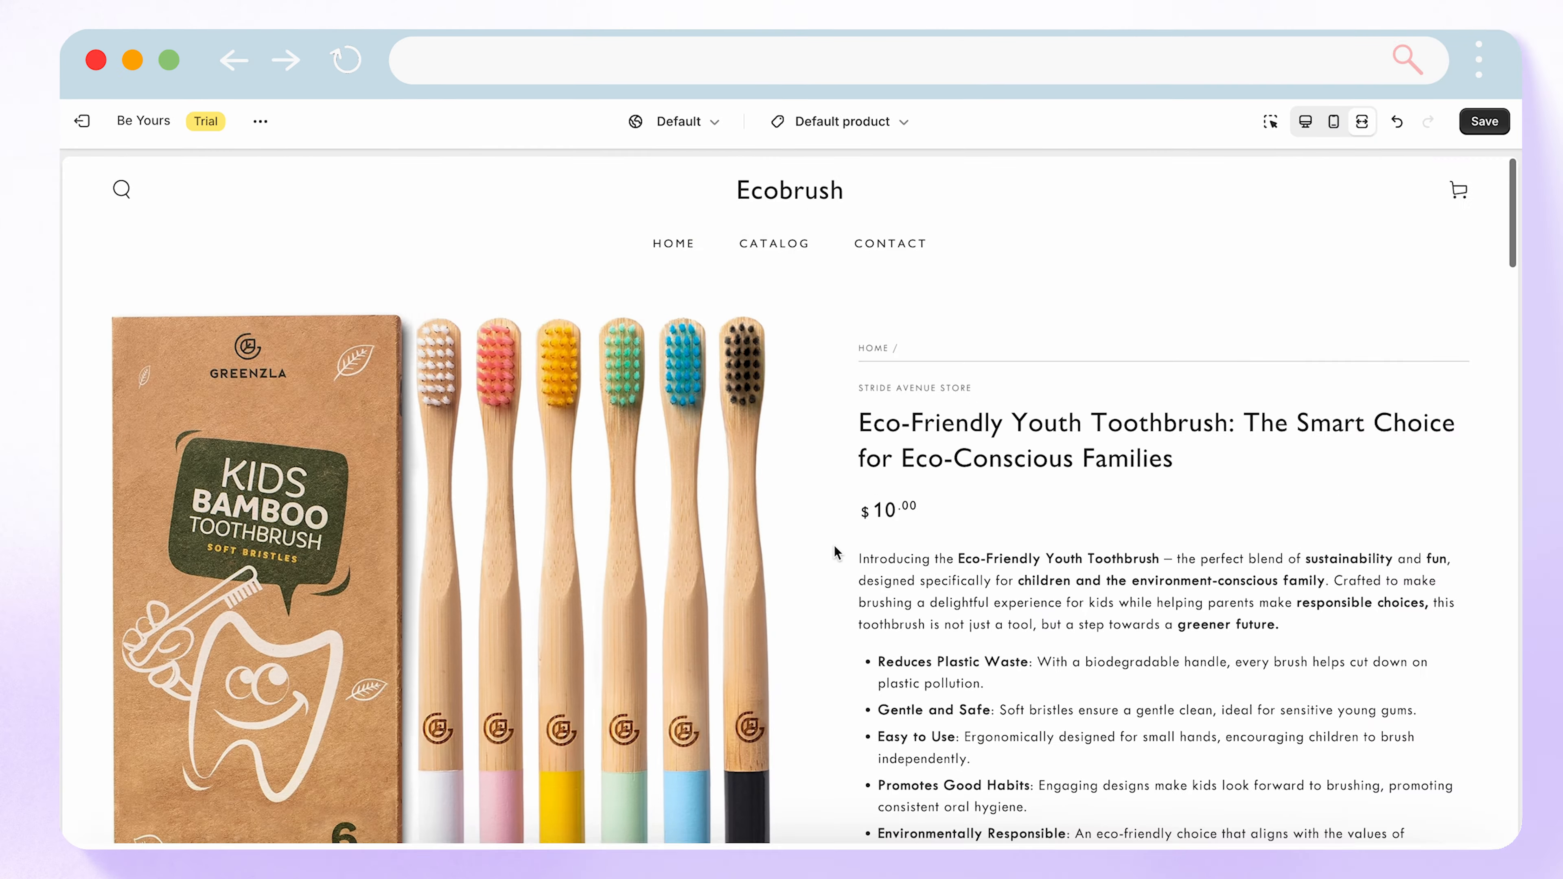
pyautogui.scroll(-18, 835, 550)
pyautogui.scroll(-5, 836, 551)
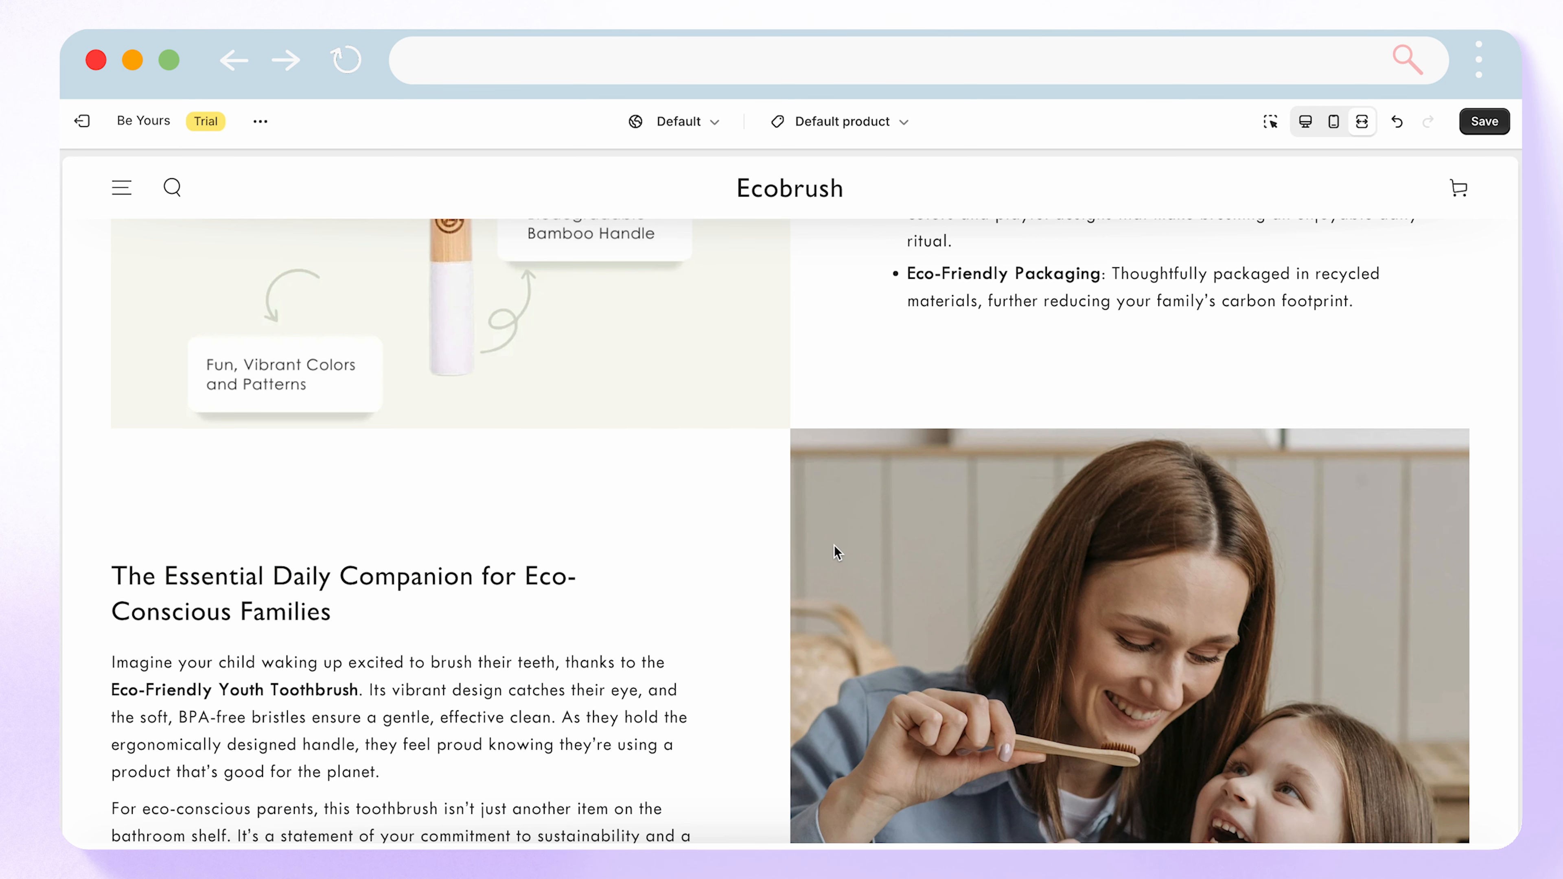
pyautogui.scroll(-10, 836, 550)
pyautogui.scroll(2, 1061, 532)
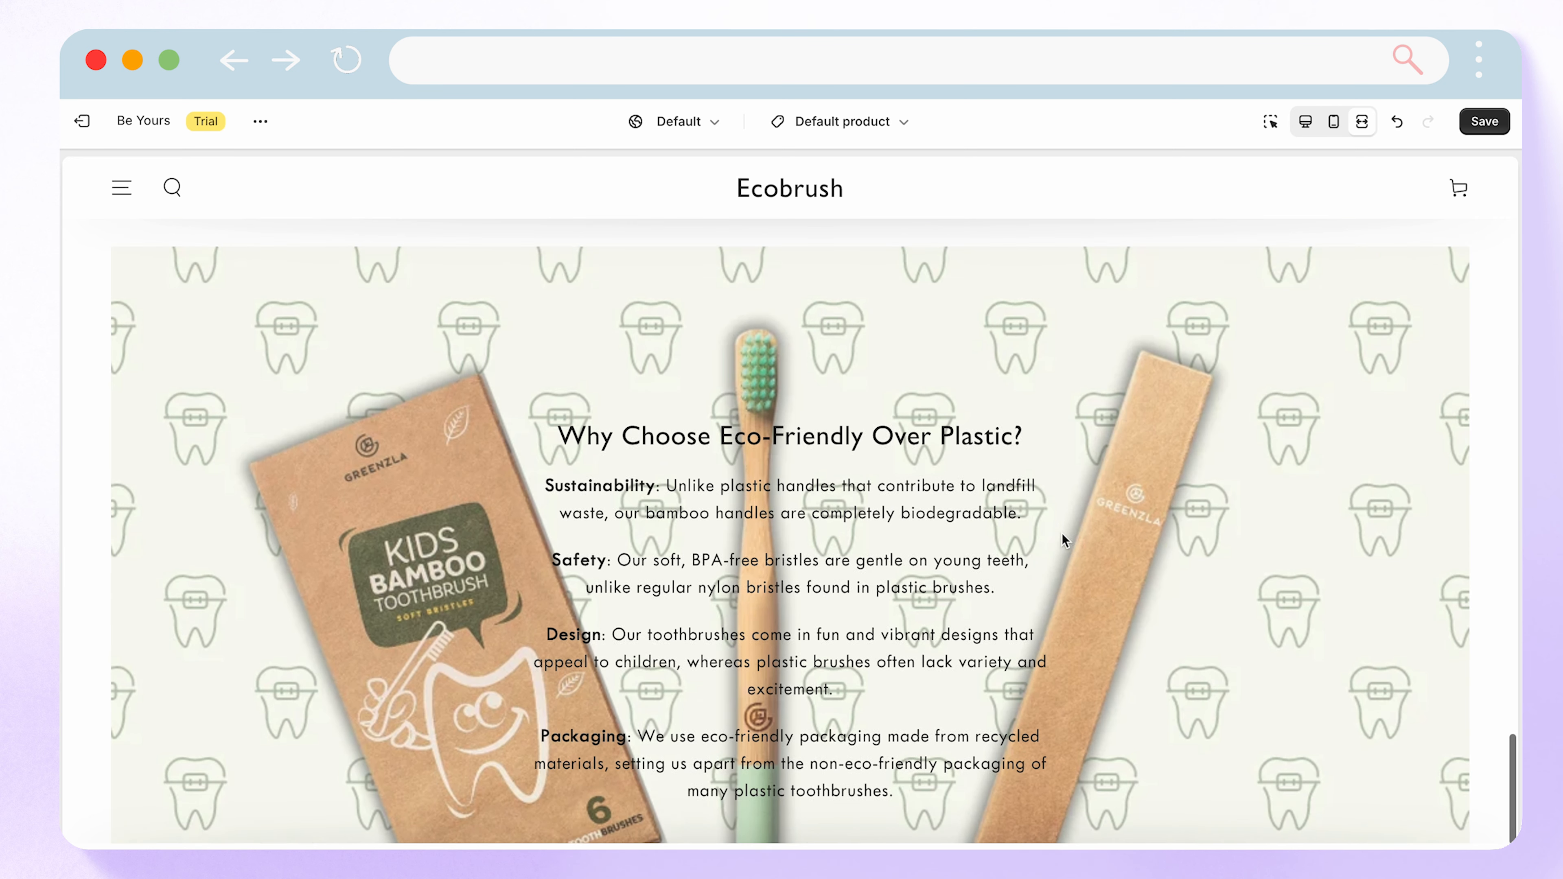